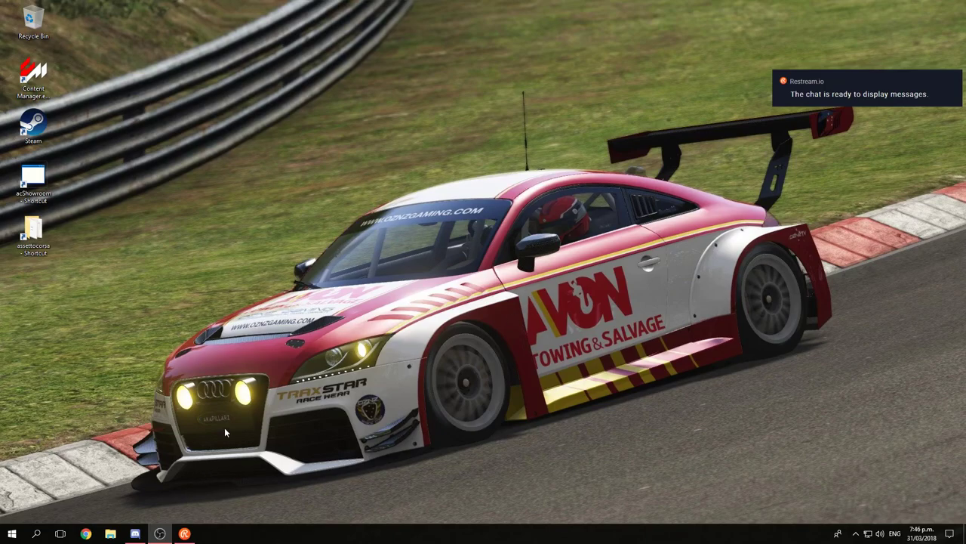
Step: Open the assettocorsa game folder and go to its sdk\dev\skin_templates subfolder
click(110, 533)
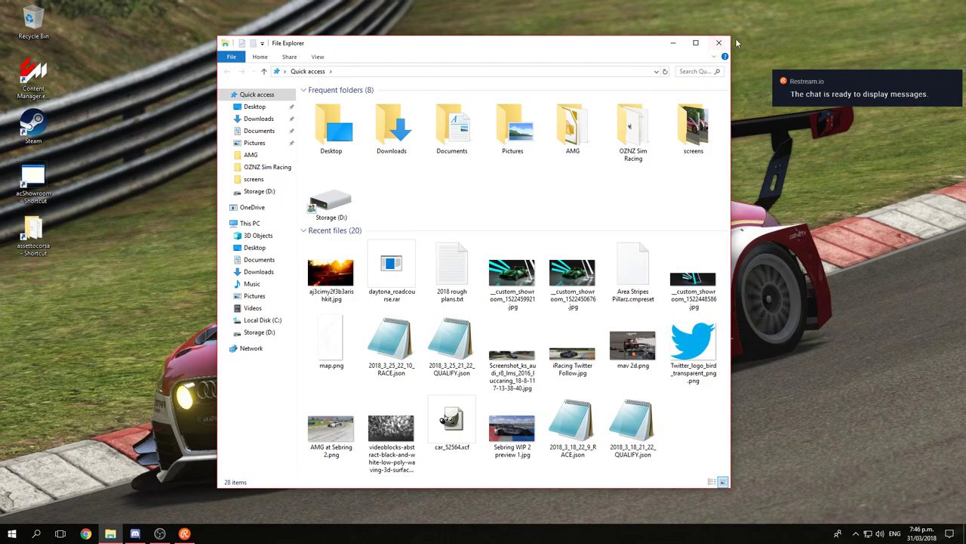
click(720, 43)
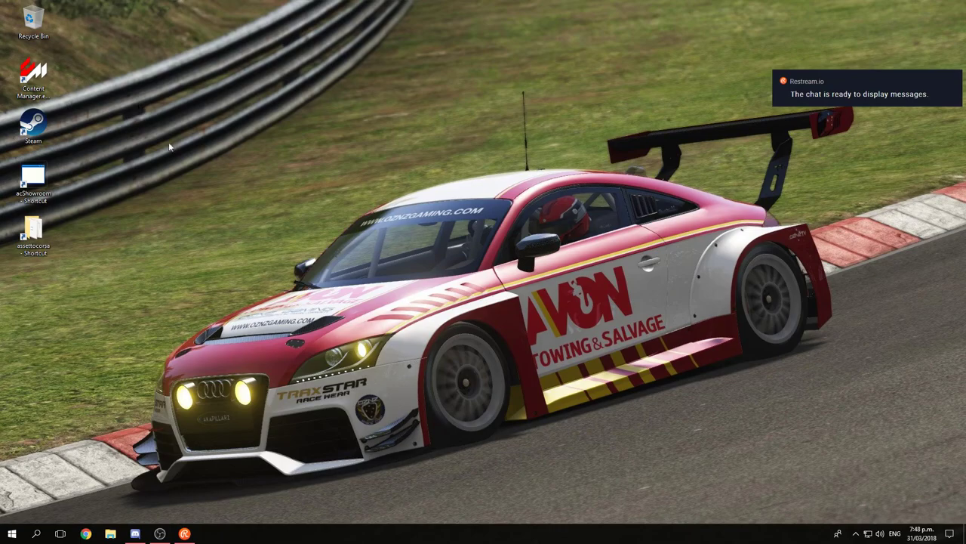
double_click(34, 234)
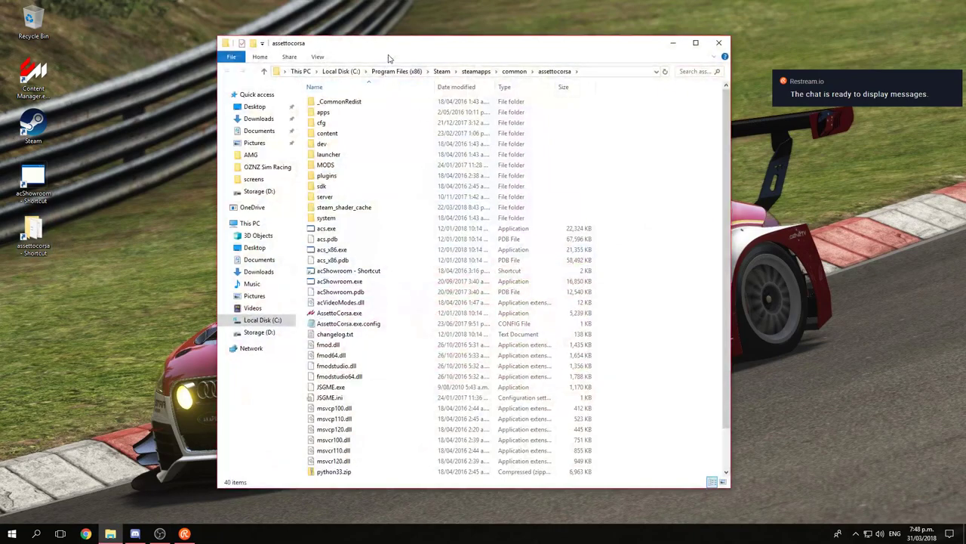
drag(419, 46, 441, 47)
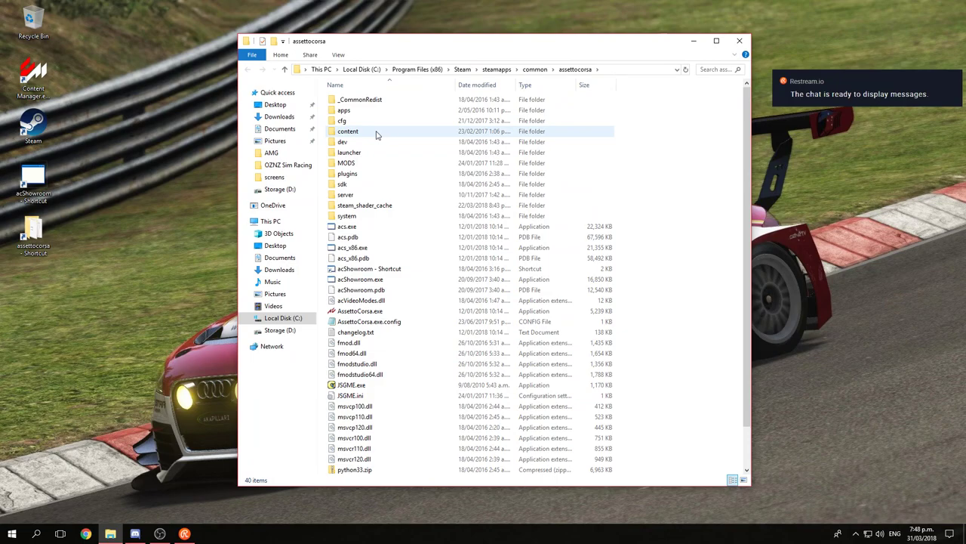
double_click(358, 186)
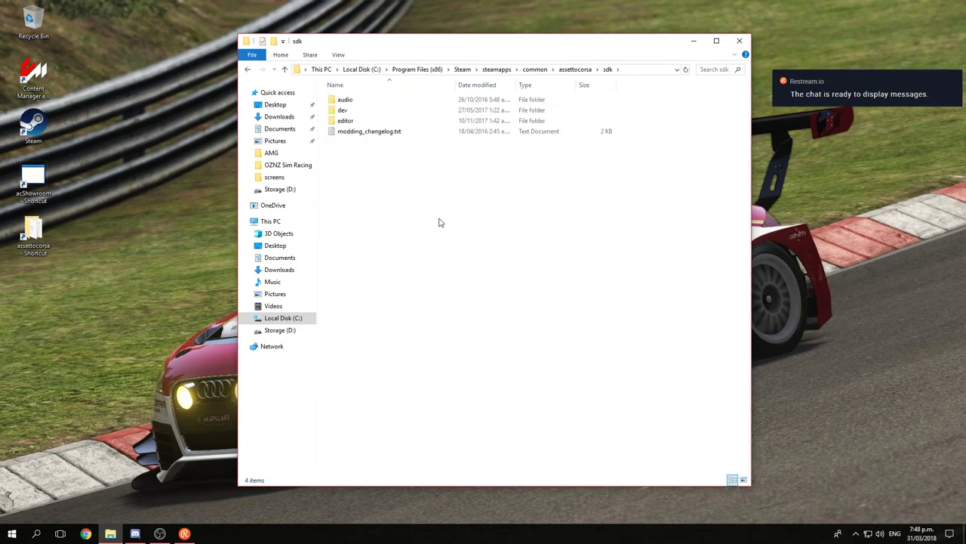
double_click(356, 111)
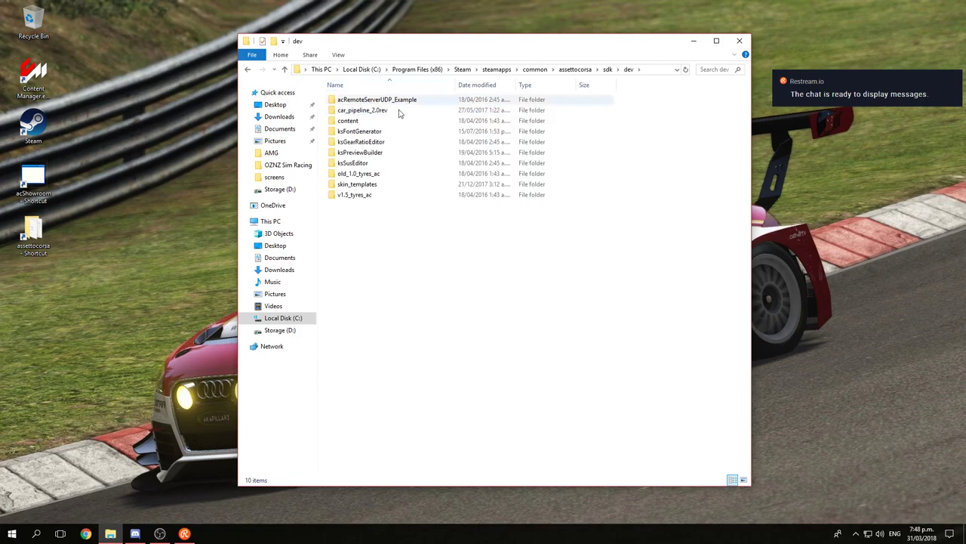
double_click(368, 184)
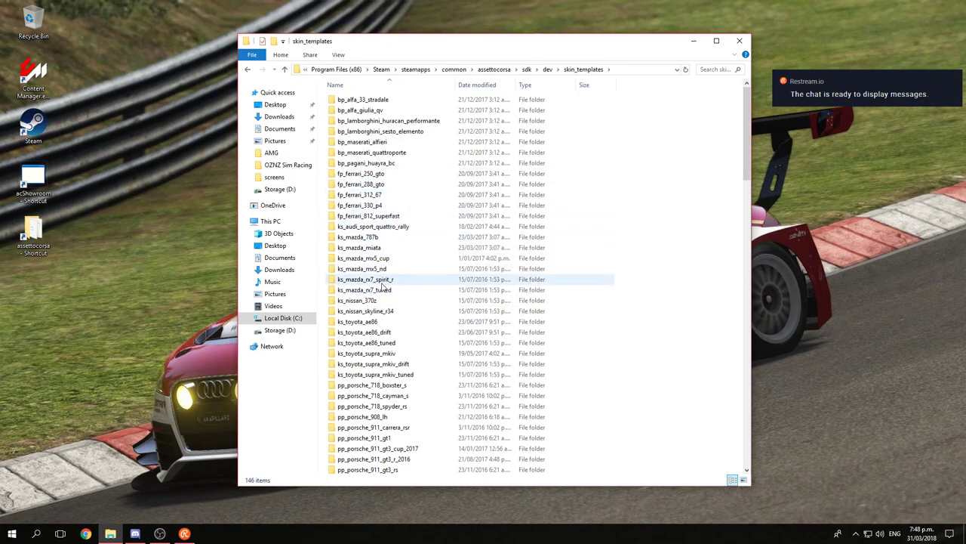
Step: Open Skin_00.psd from the ks_mazda_mx5_cup template folder in GIMP
click(373, 258)
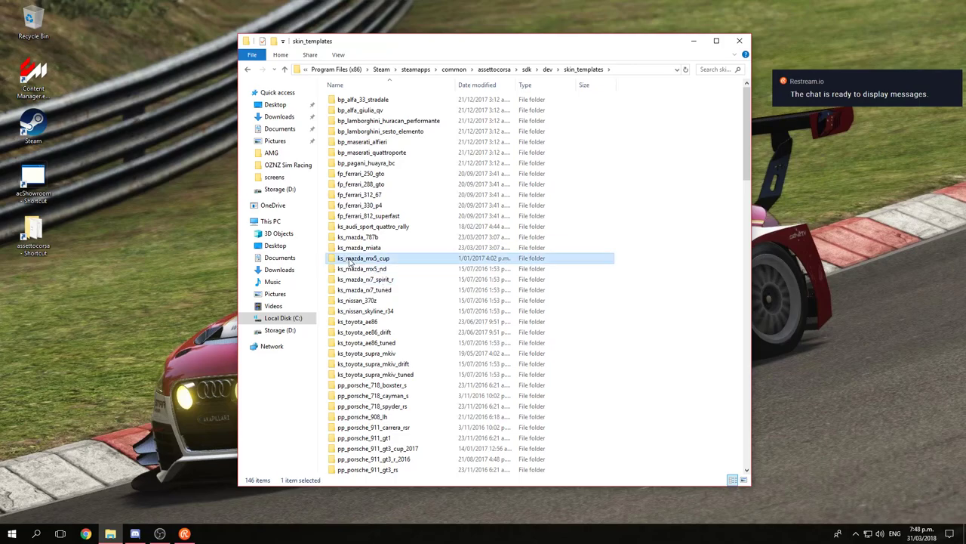
double_click(372, 260)
click(353, 121)
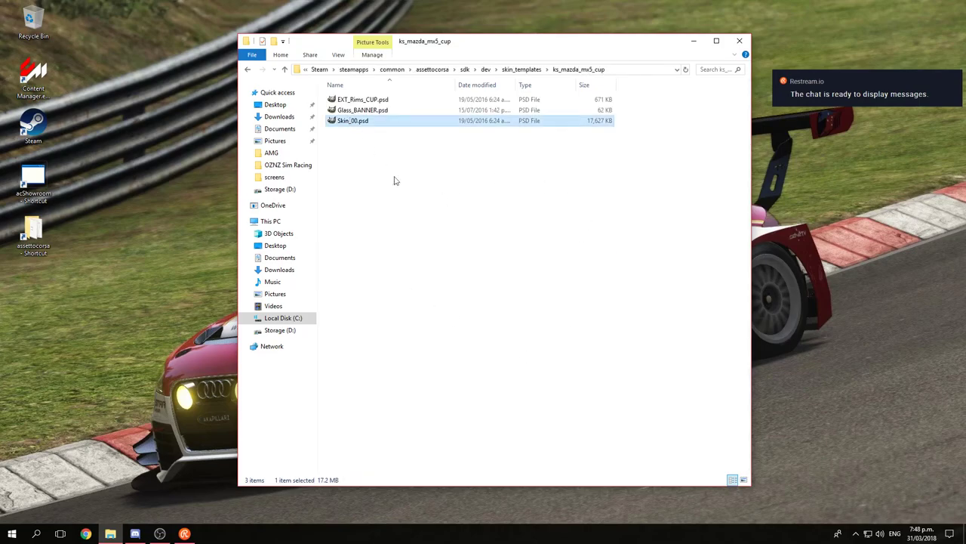
right_click(349, 123)
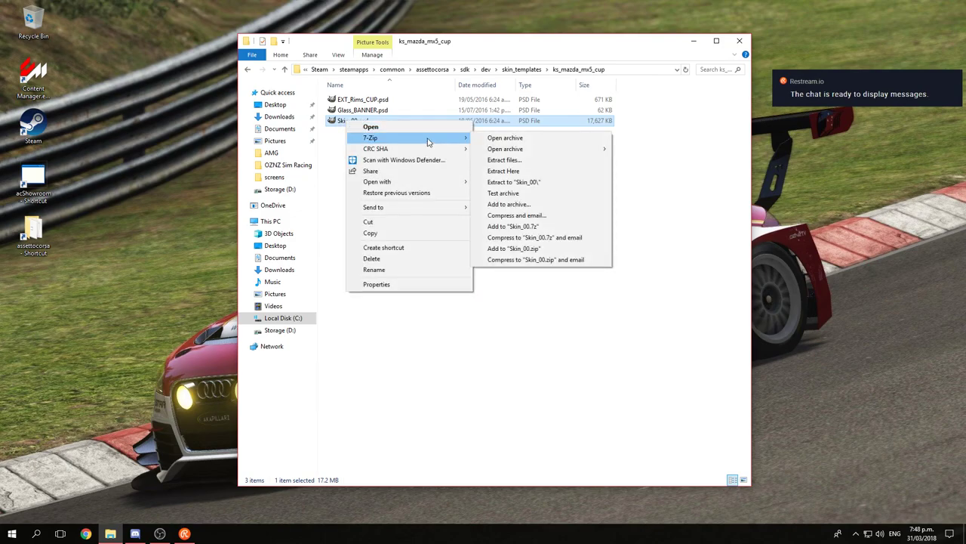
click(422, 126)
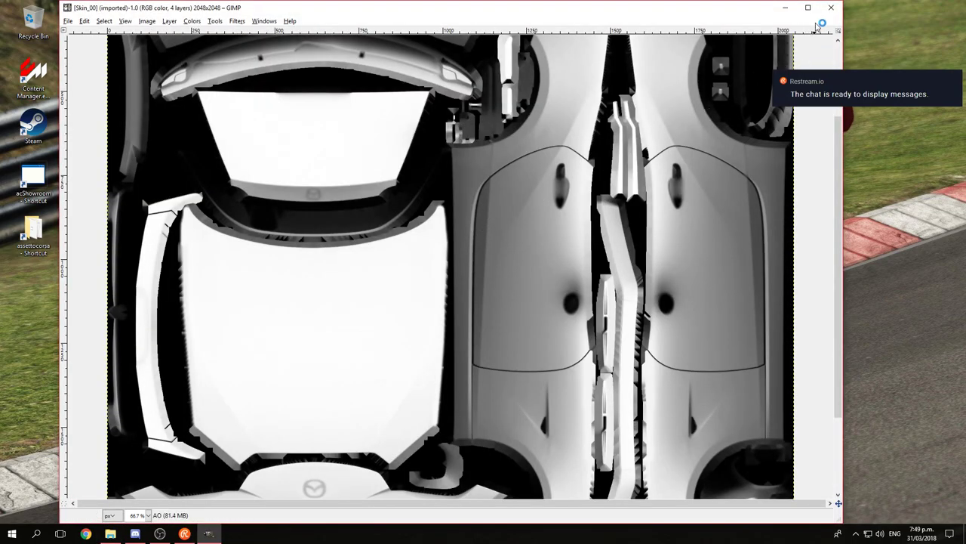
Step: Maximize the image window, zoom out to show the whole template, and bring up the Toolbox and Layers windows
click(808, 8)
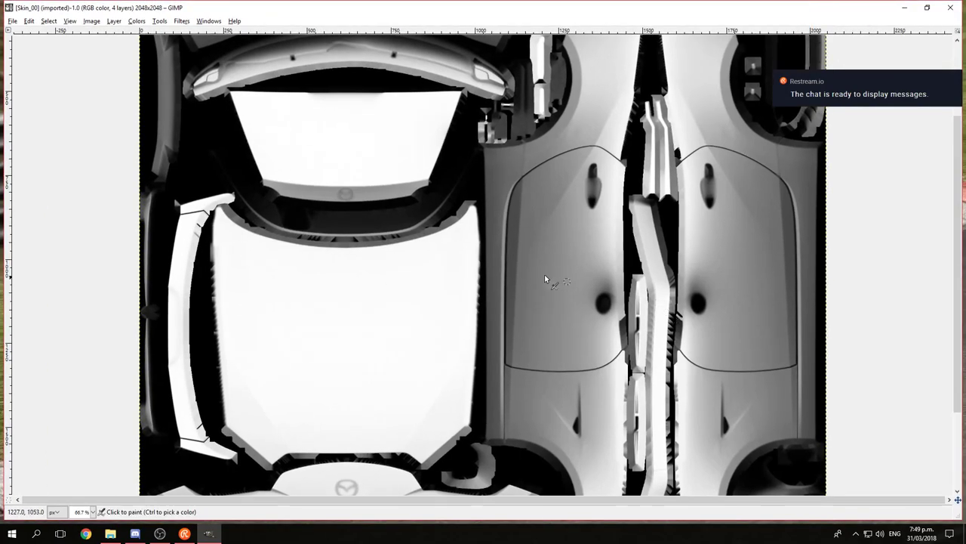
ctrl+scroll(523, 256, down, 2)
ctrl+scroll(523, 256, down, 1)
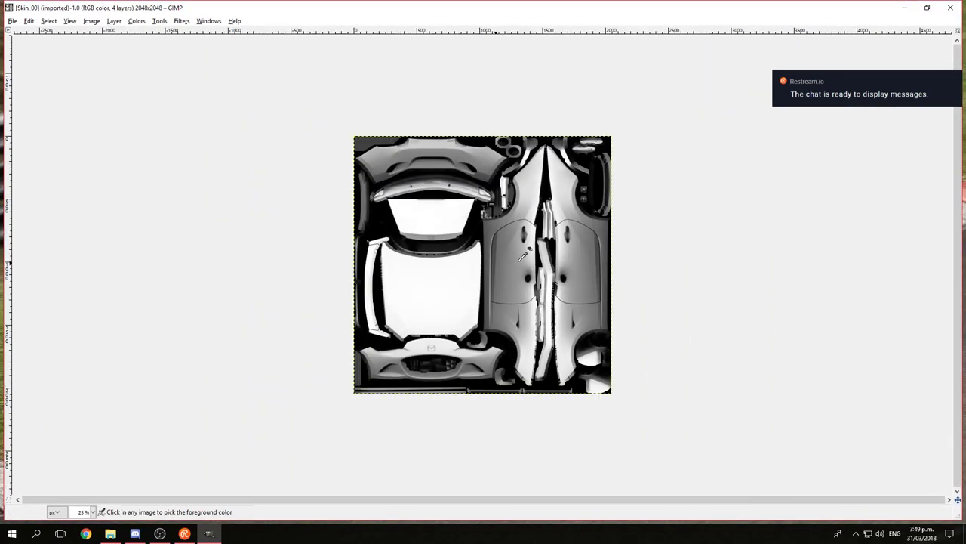
ctrl+scroll(523, 257, up, 1)
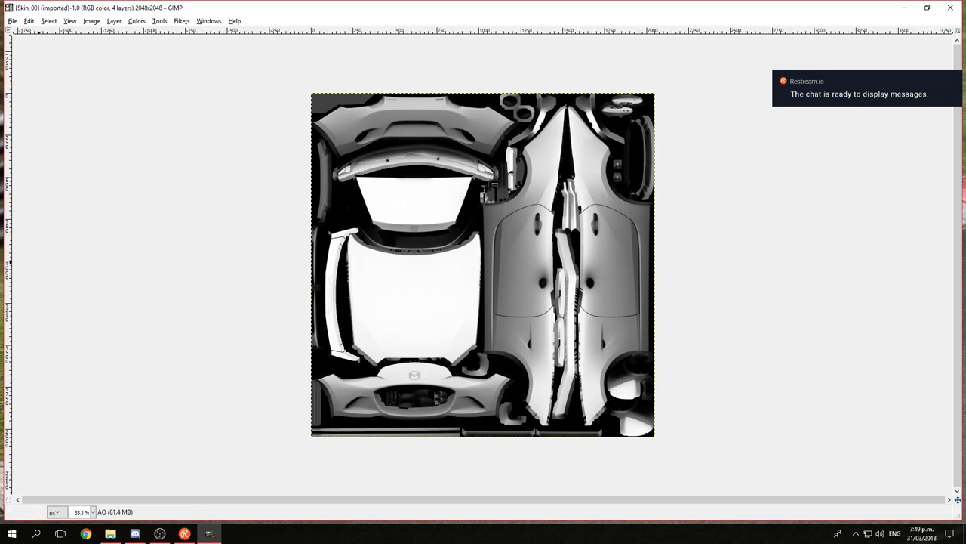
click(208, 533)
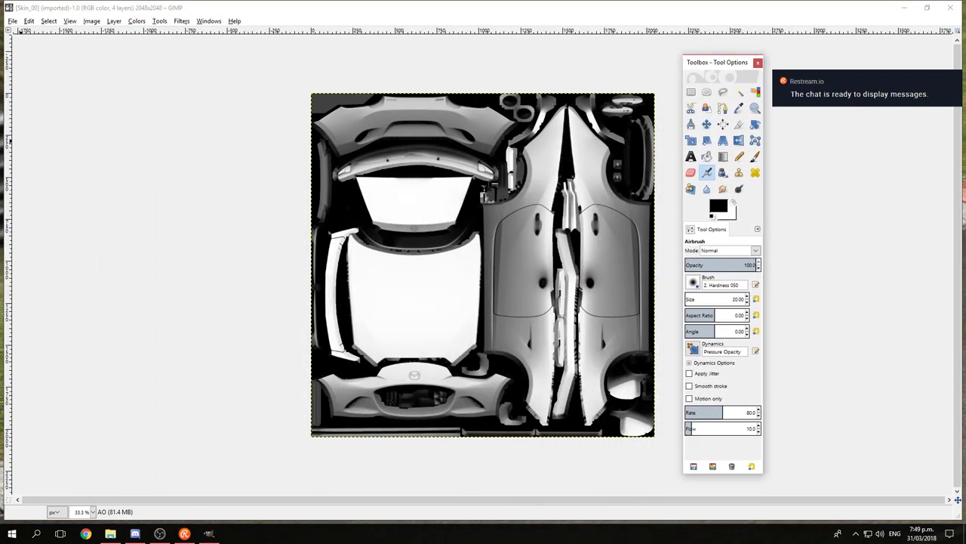
drag(0, 69, 146, 64)
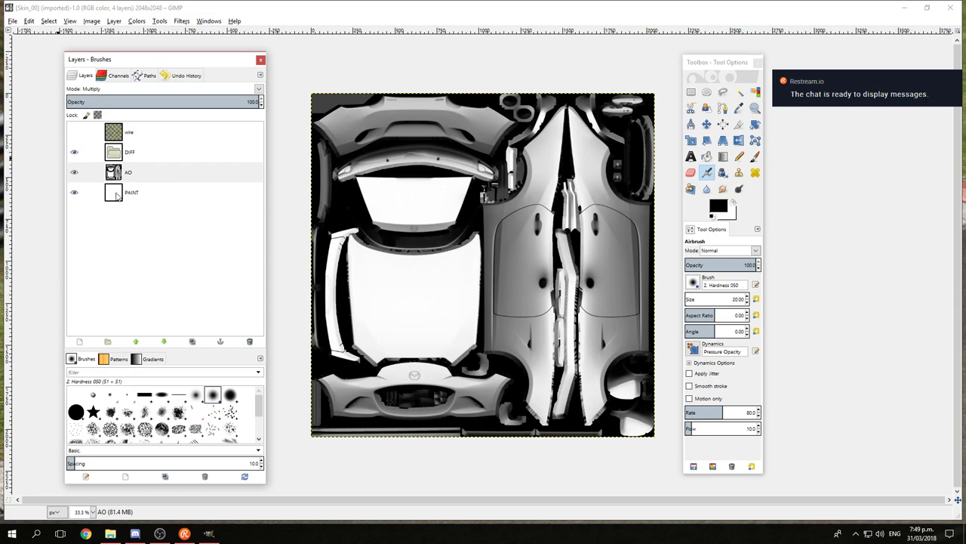
Step: Show the wire layer and delete the DIFF layer group
click(74, 132)
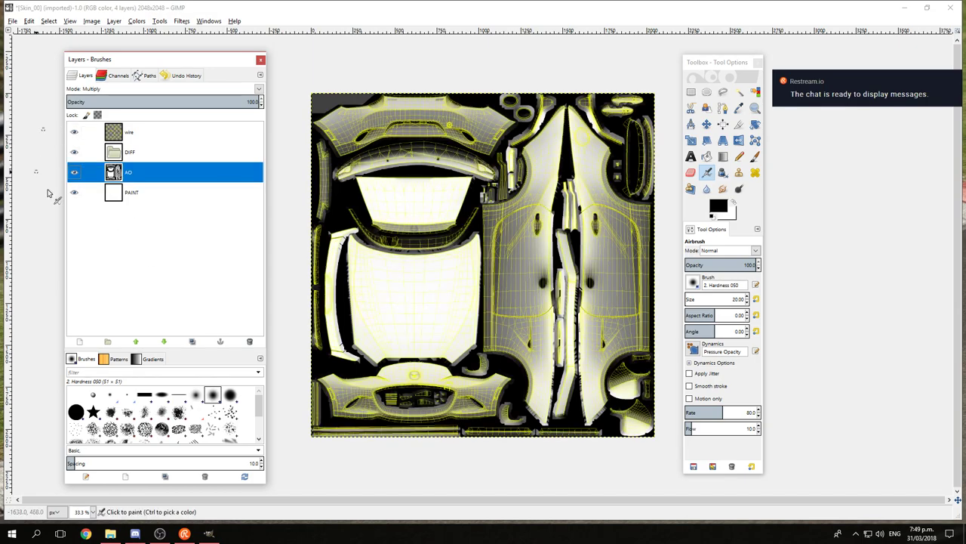
click(154, 153)
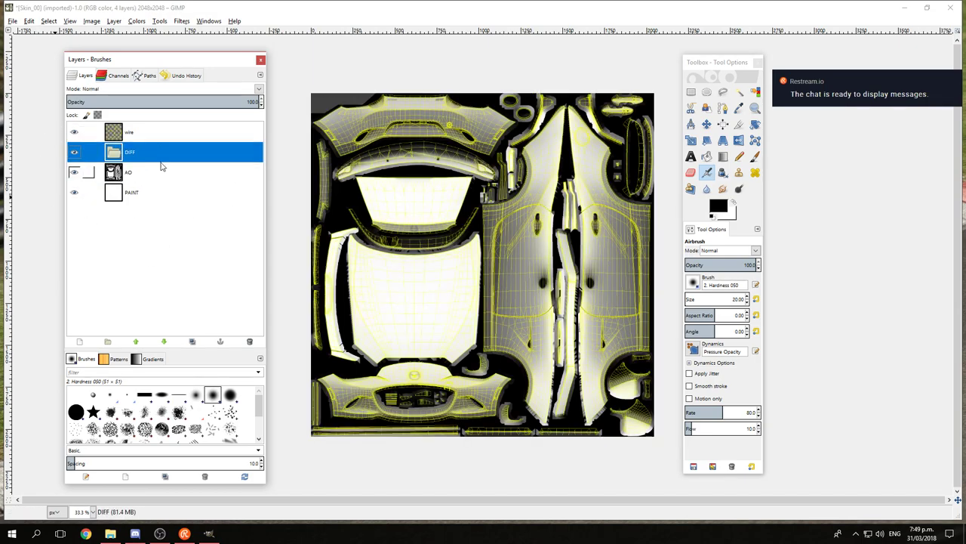
right_click(162, 157)
click(212, 253)
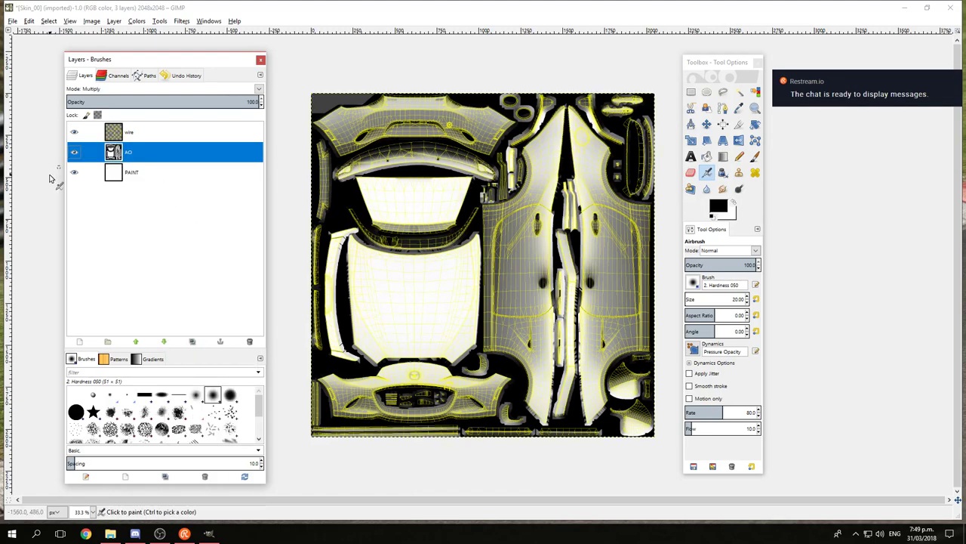
Step: Create a layer group directly above the PAINT layer and name it User Paint
click(153, 179)
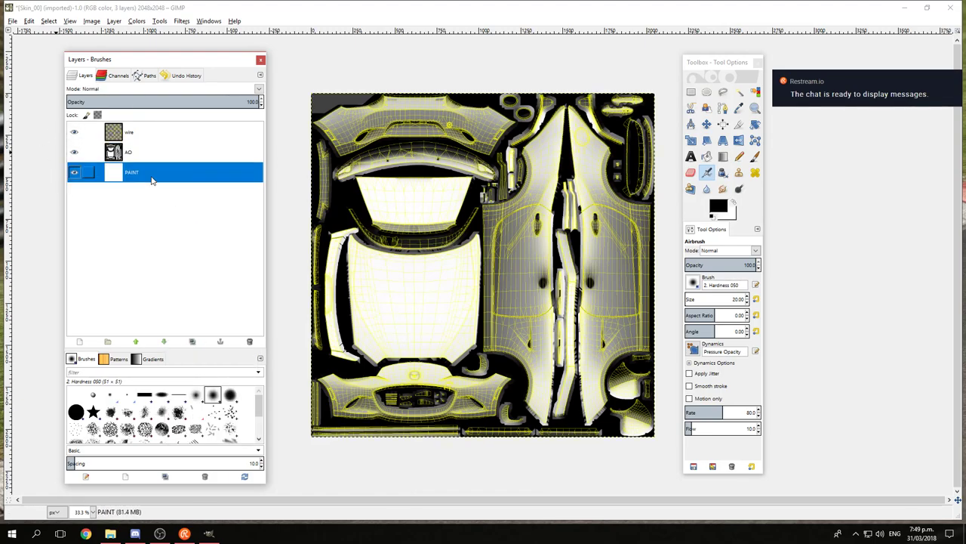
click(108, 342)
double_click(151, 173)
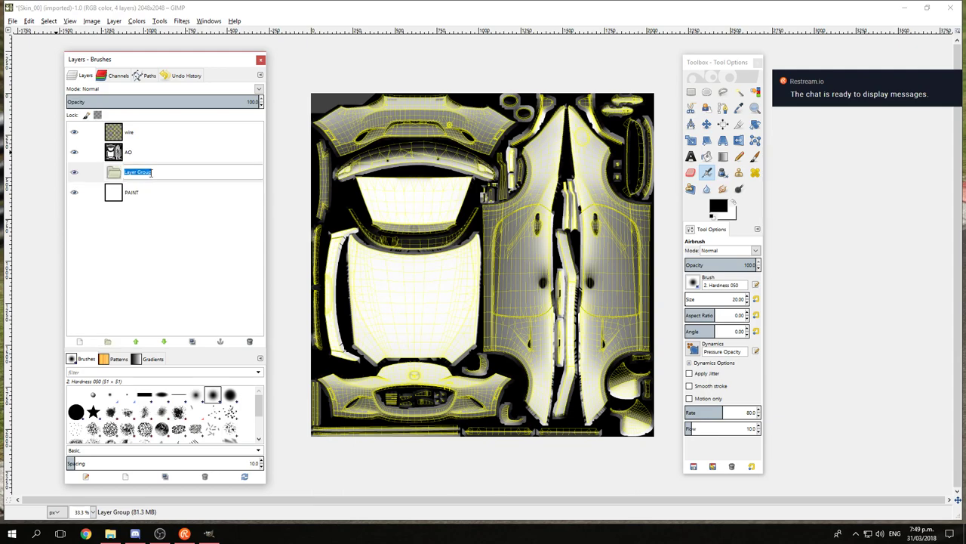
text(User Paint)
key(Return)
Step: Move the PAINT layer into the User Paint group and rename it Working Base
click(144, 194)
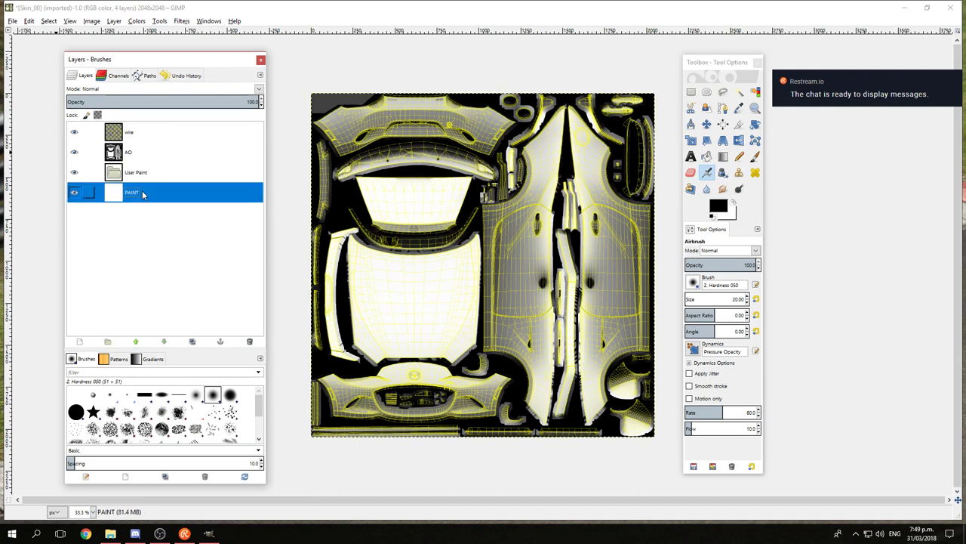
mouse_move(111, 191)
mouse_down()
mouse_move(167, 187)
mouse_move(140, 181)
mouse_up()
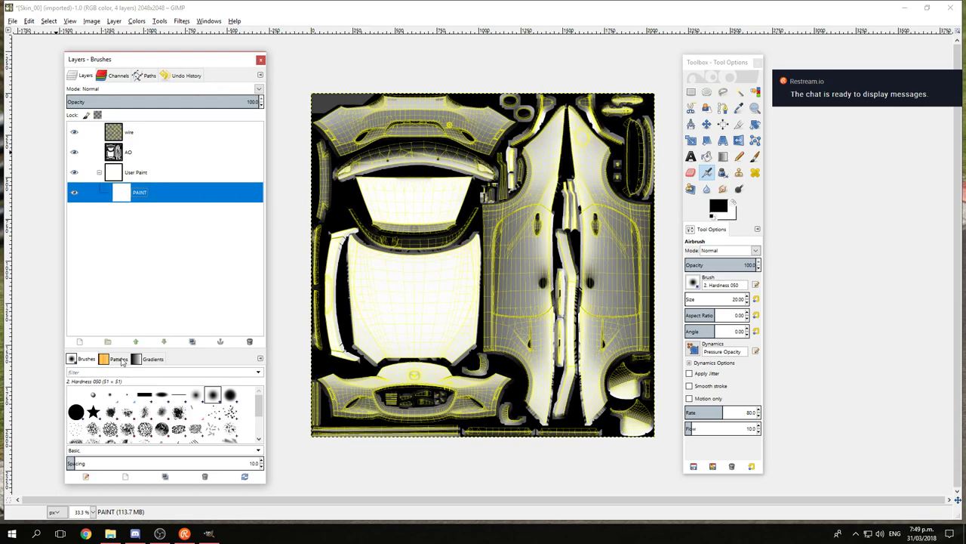
double_click(138, 194)
text(Work)
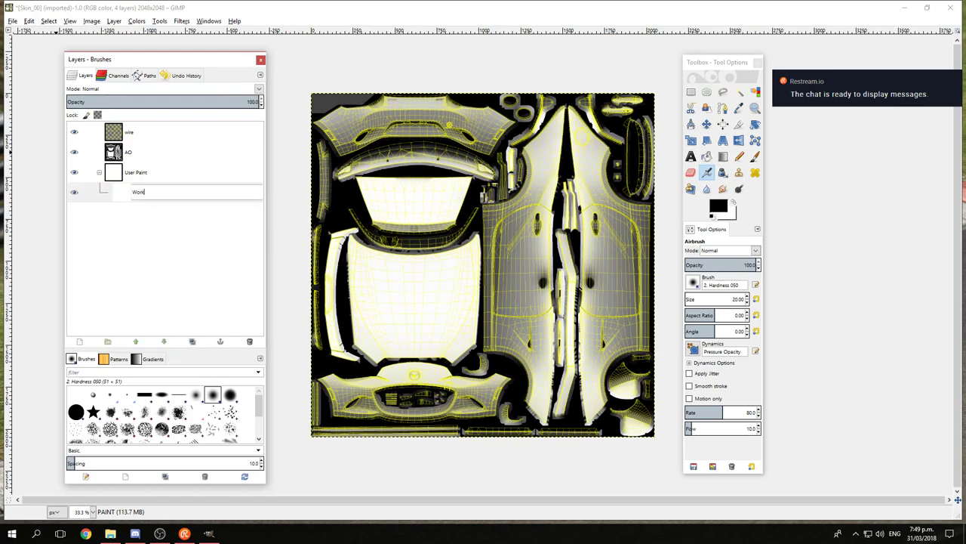
text(ing Base)
key(Return)
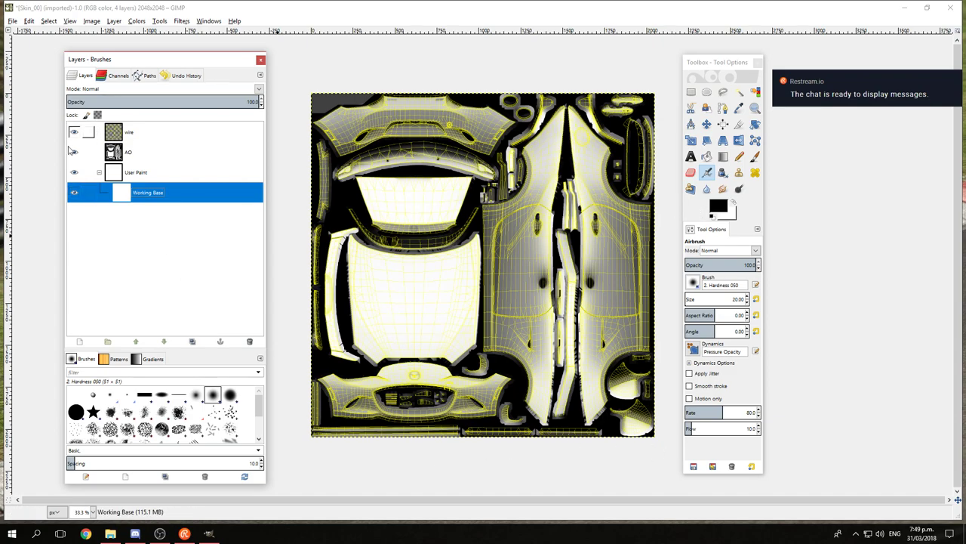
Step: Make the Working Base layer the active layer
click(149, 153)
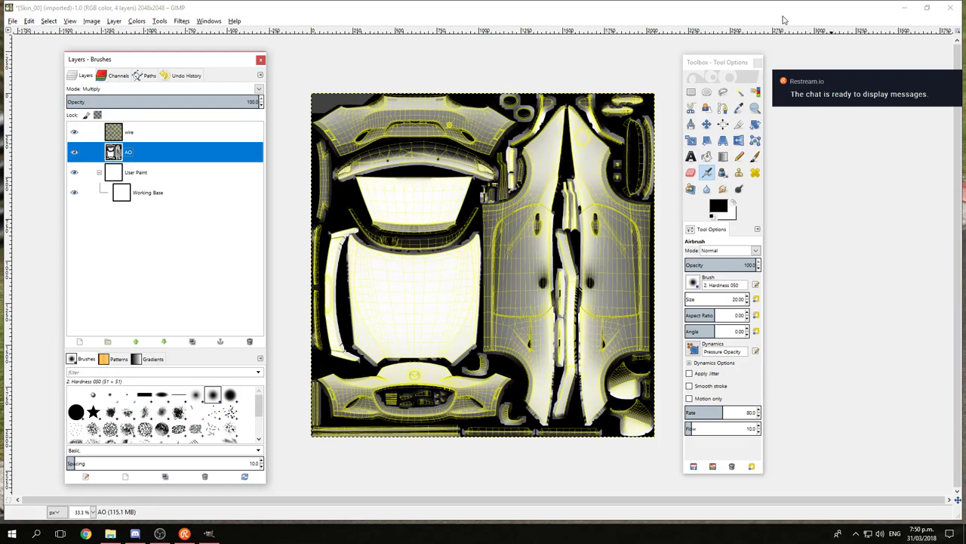
key(alt+Tab)
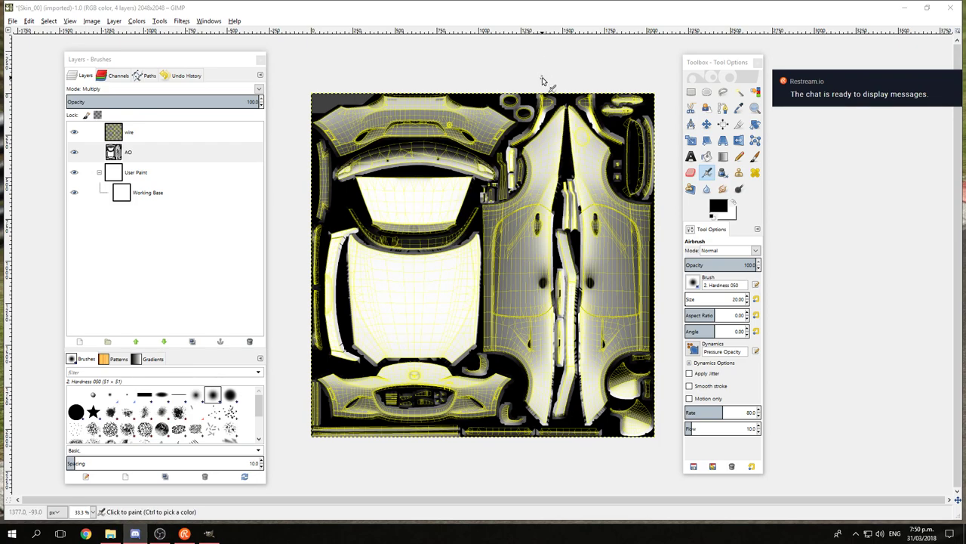
click(510, 6)
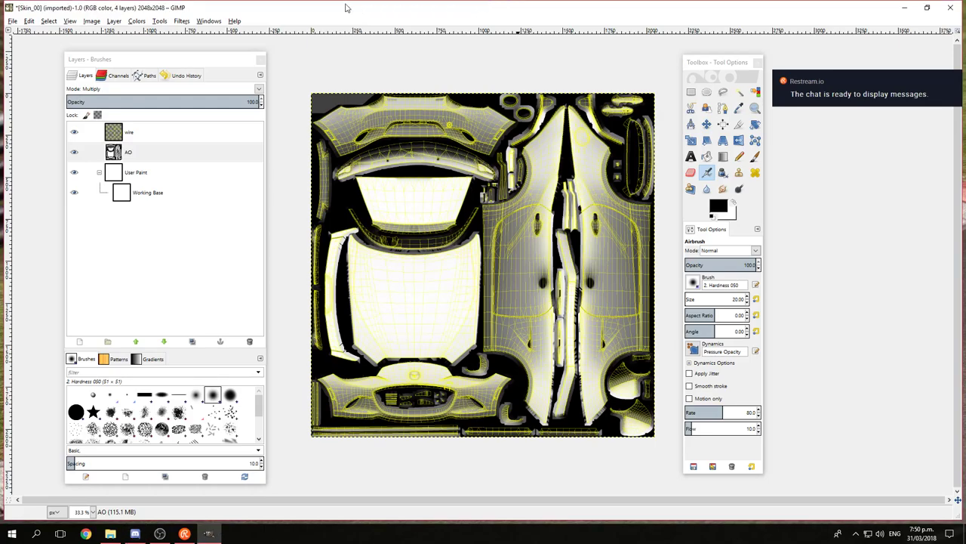
click(144, 194)
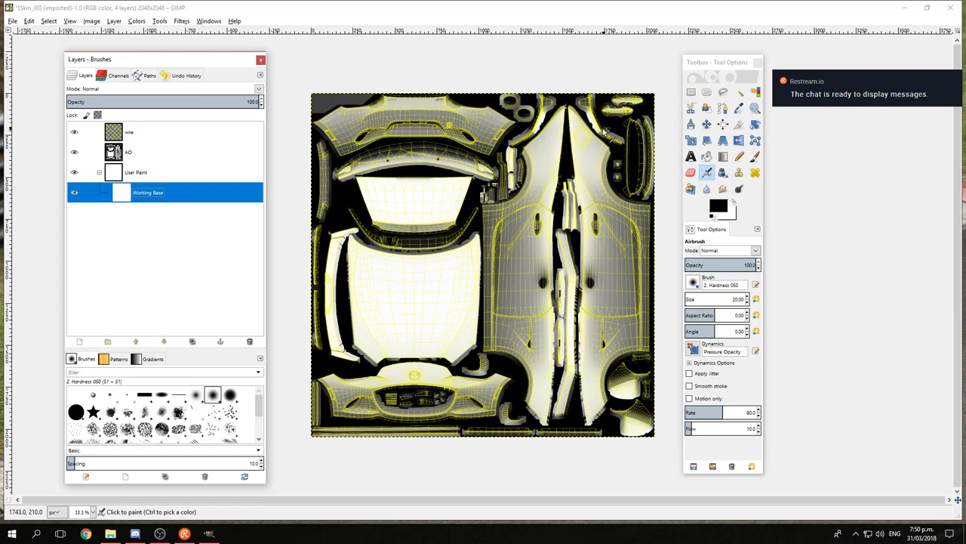
Step: Narrow the Layers window and move it and the Toolbox outward to free space around the template
scroll(518, 230, up, 2)
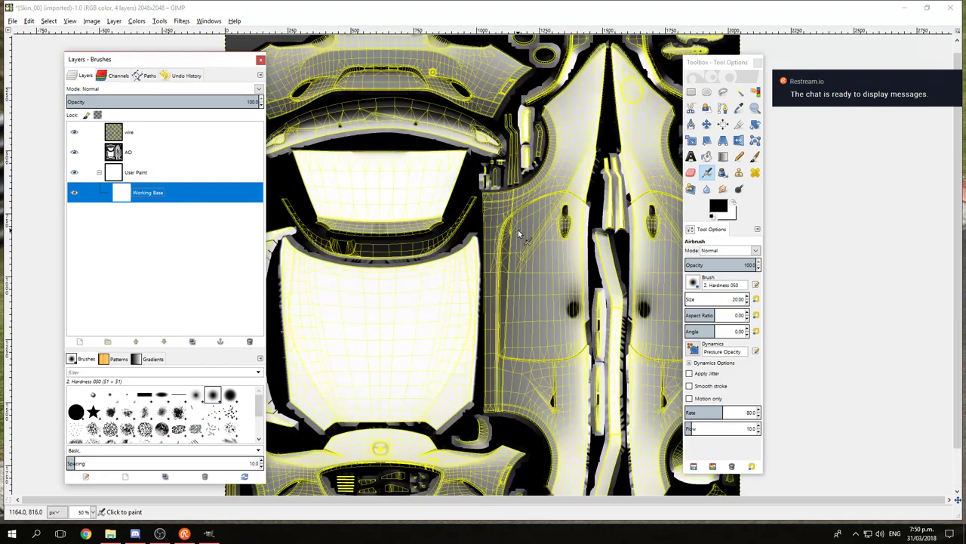
scroll(509, 234, down, 1)
key(minus)
drag(187, 60, 160, 61)
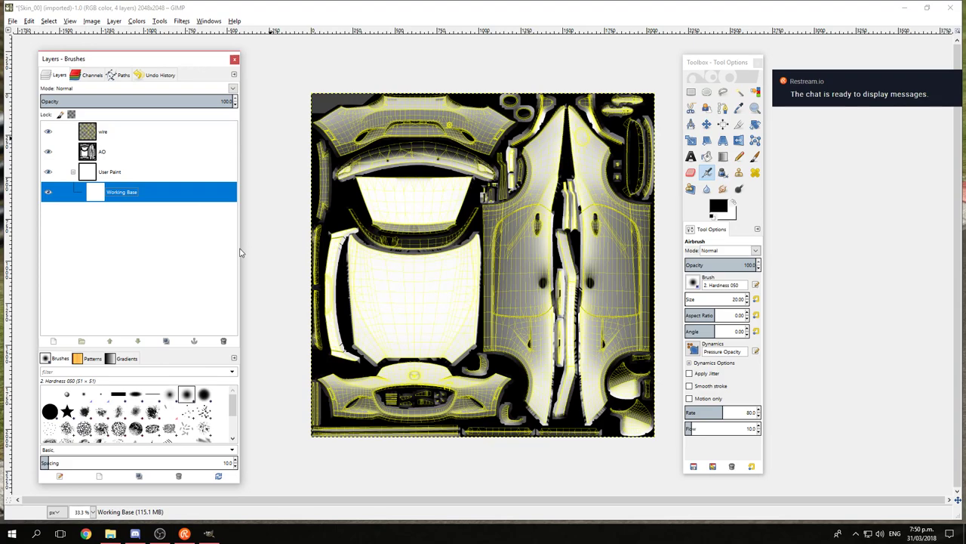
drag(243, 245, 181, 245)
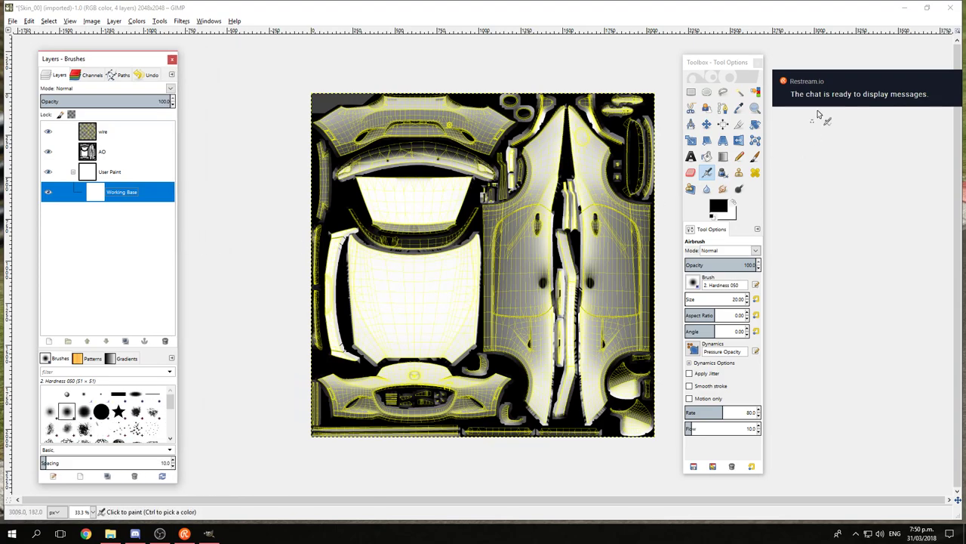
drag(721, 66, 797, 68)
key(plus)
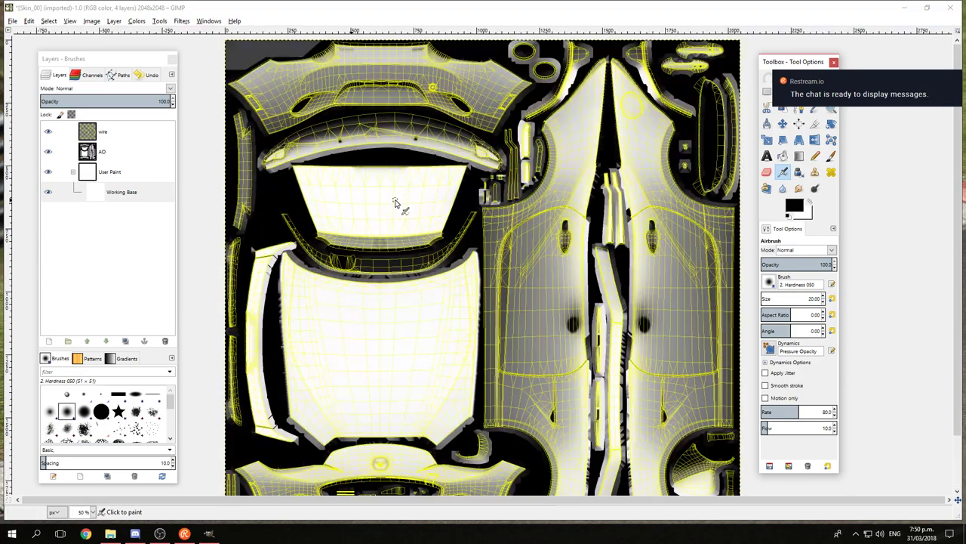
drag(376, 153, 359, 57)
drag(340, 323, 415, 472)
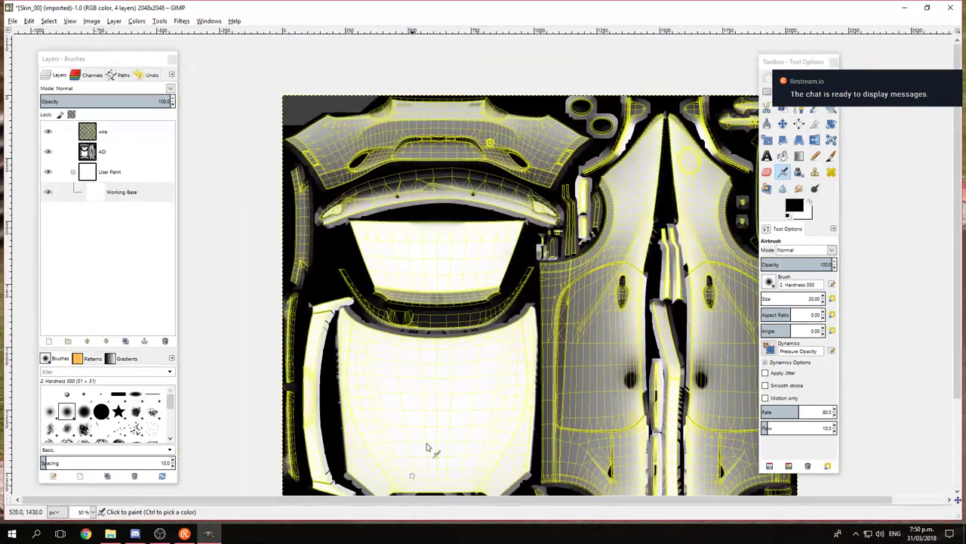
drag(515, 175, 447, 157)
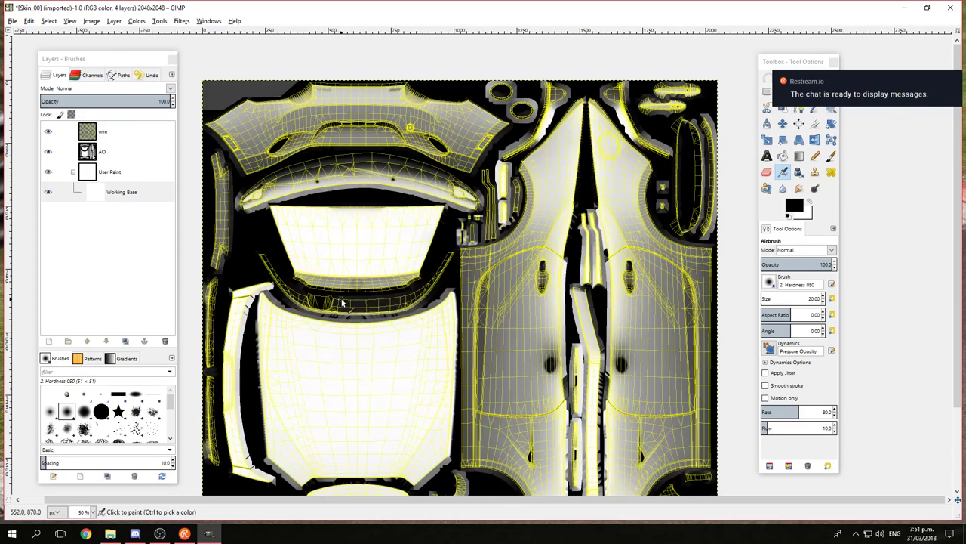
Step: Examine the hood, bumper and side body panels across the car template
scroll(442, 446, down, 3)
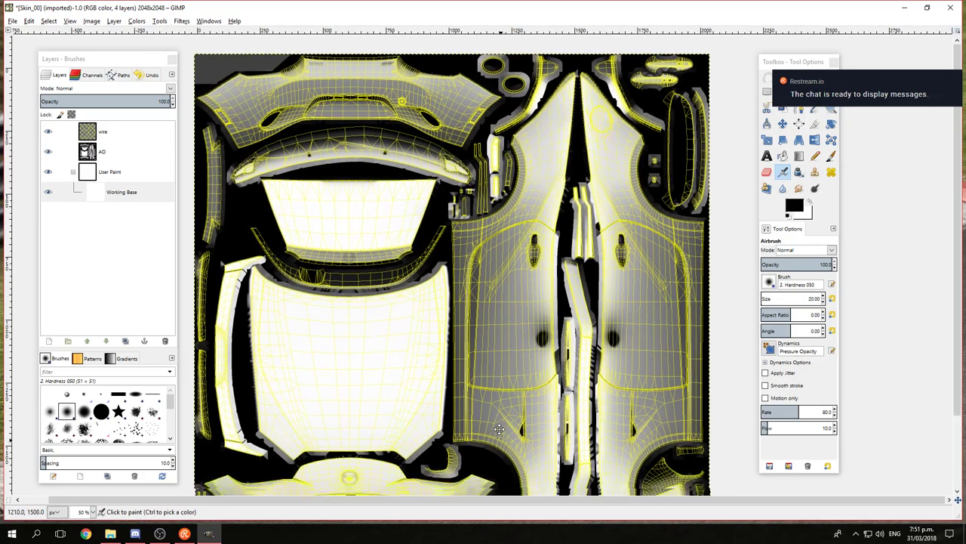
scroll(495, 373, down, 2)
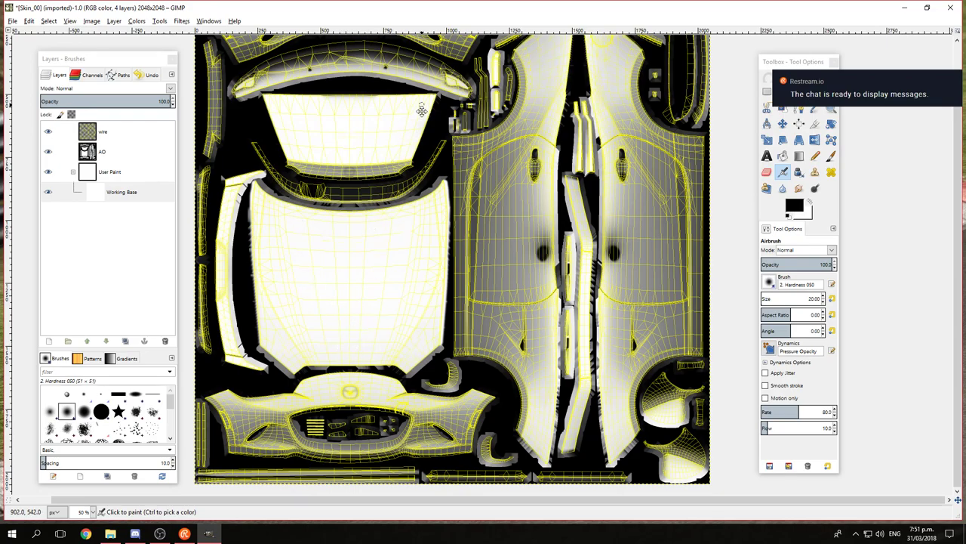
mouse_move(422, 105)
mouse_down()
mouse_move(425, 233)
mouse_move(431, 111)
mouse_up()
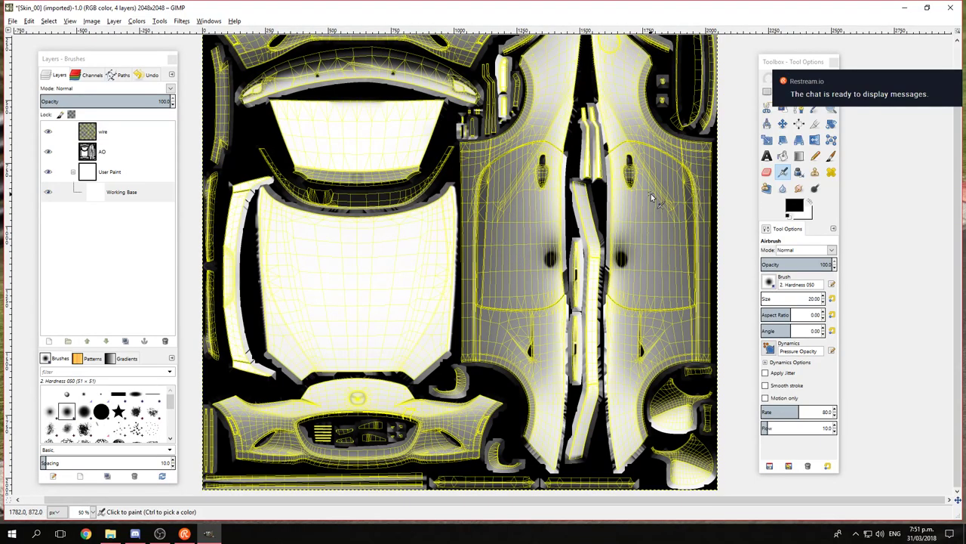
mouse_move(651, 199)
mouse_down()
mouse_move(591, 174)
mouse_move(619, 156)
mouse_up()
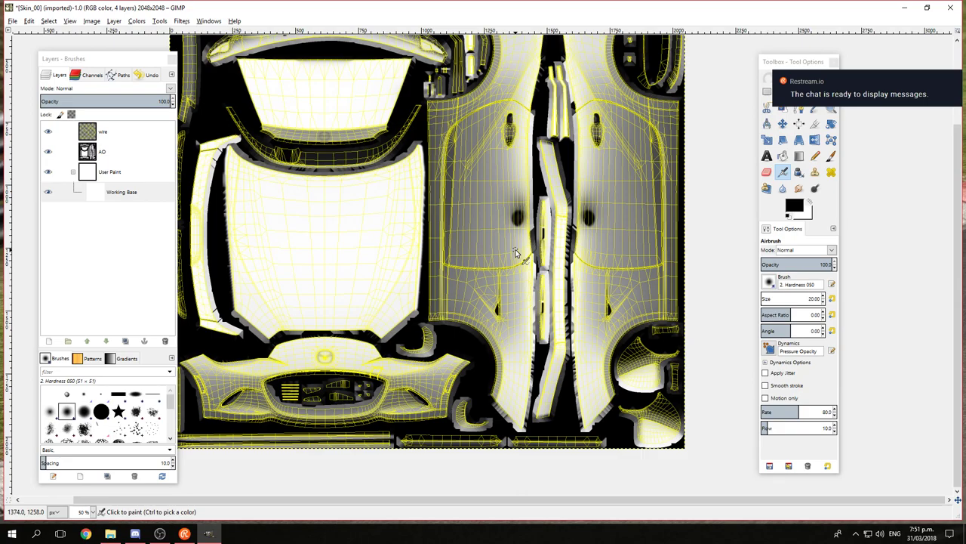
mouse_move(605, 132)
mouse_down()
mouse_move(589, 229)
mouse_move(602, 144)
mouse_up()
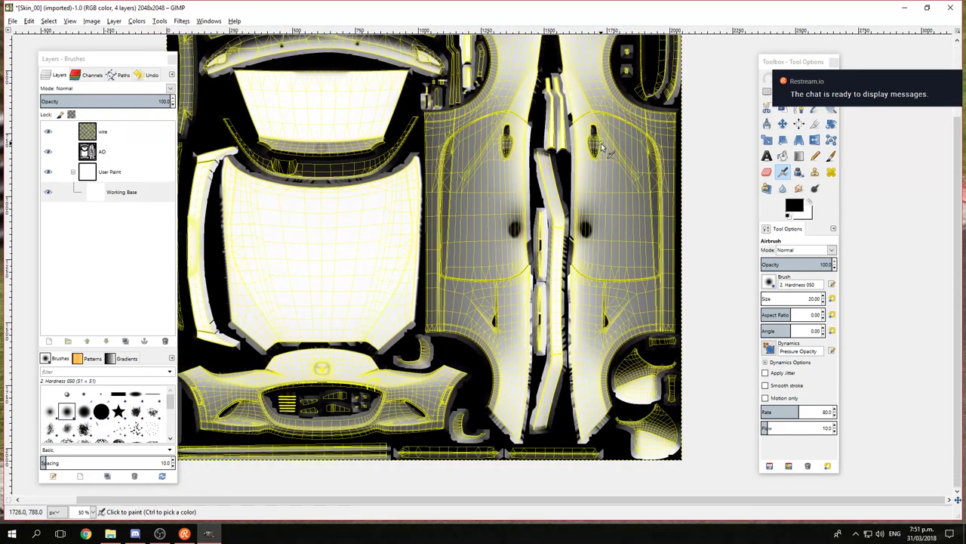
drag(642, 171, 580, 184)
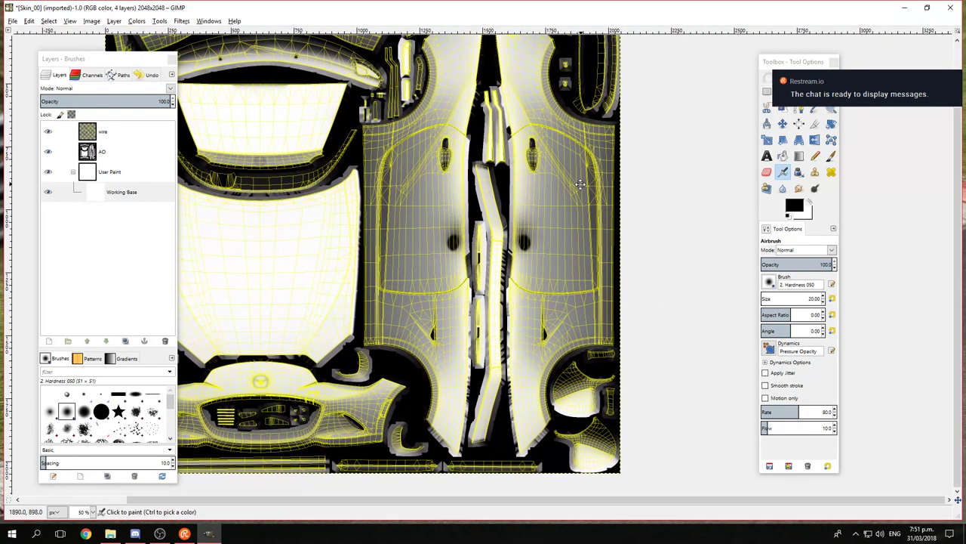
drag(510, 197, 581, 181)
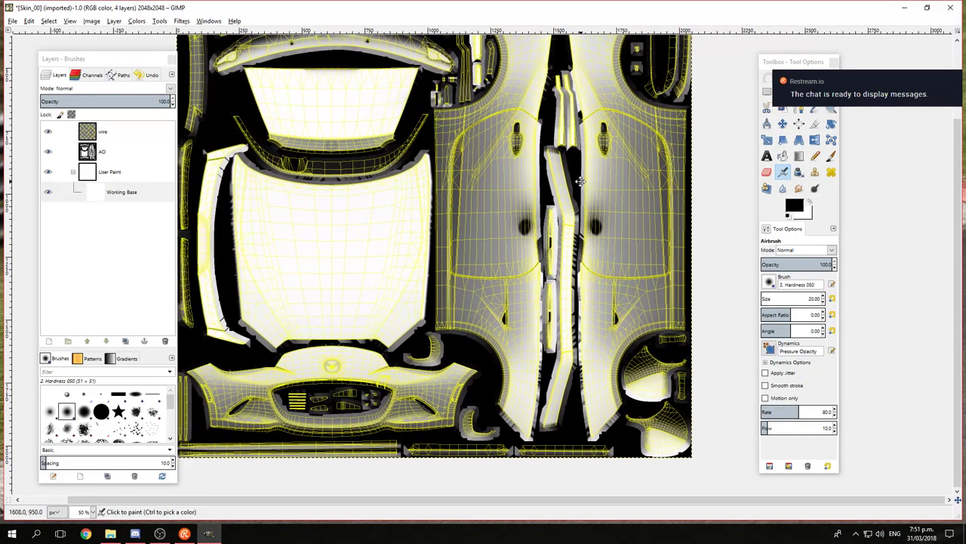
scroll(580, 181, up, 1)
scroll(580, 181, down, 1)
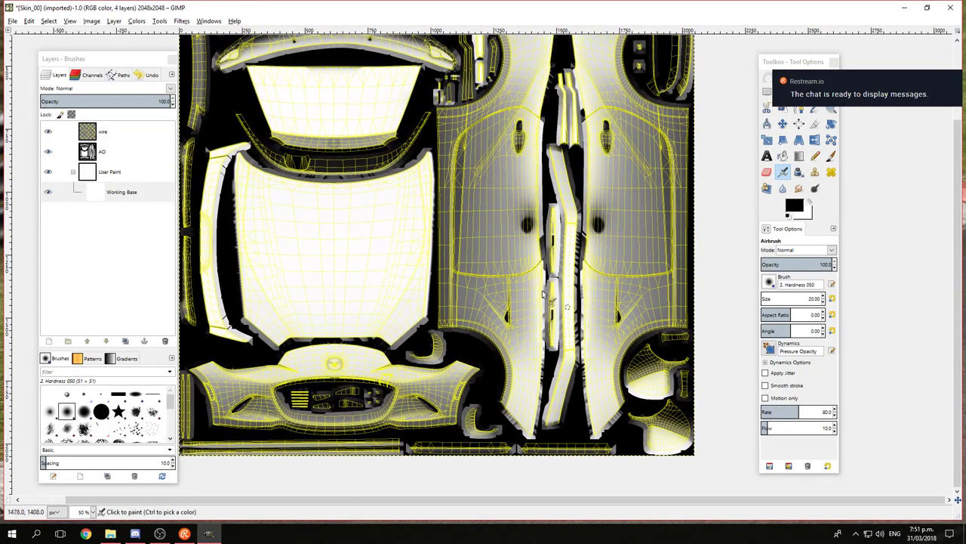
mouse_move(416, 227)
mouse_down()
mouse_move(431, 255)
mouse_move(429, 293)
mouse_move(430, 231)
mouse_up()
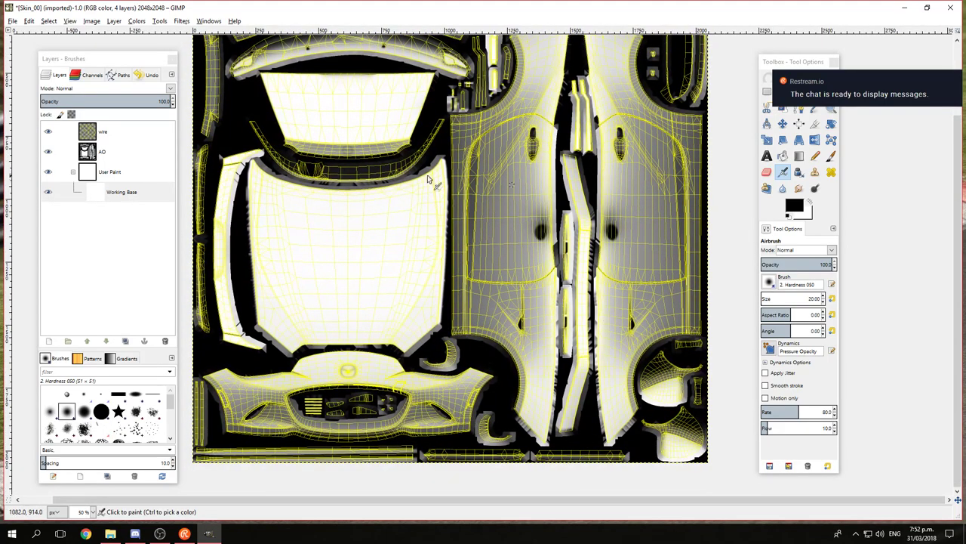
Step: Switch to File Explorer and open the Gem folder in D:\Assetto Corsa\Custom Liveries\2018 GT86 to find the OAK logo image
click(110, 534)
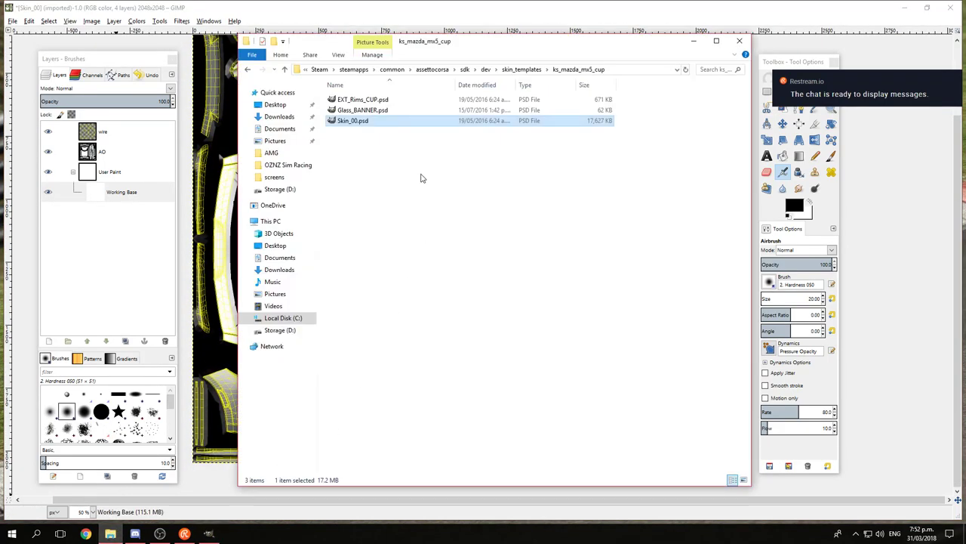
click(290, 332)
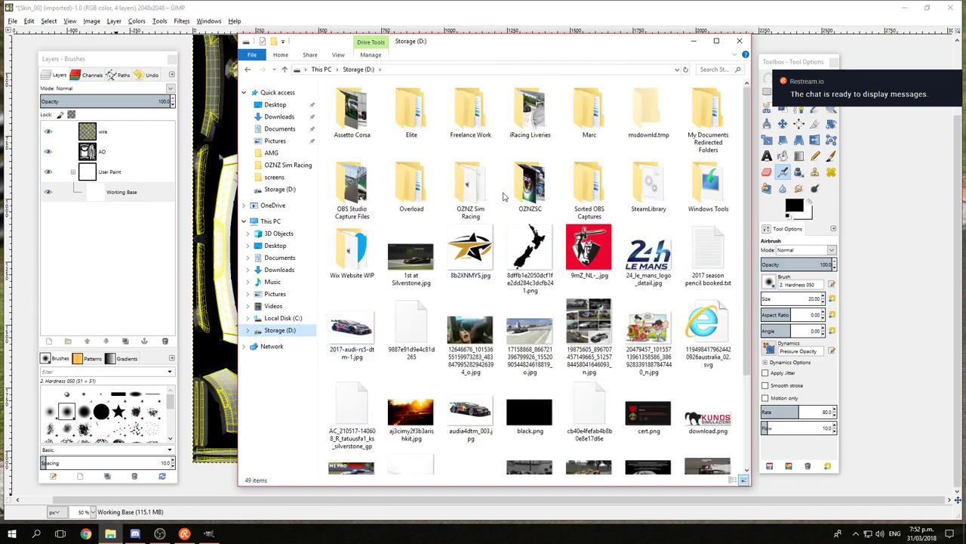
double_click(348, 123)
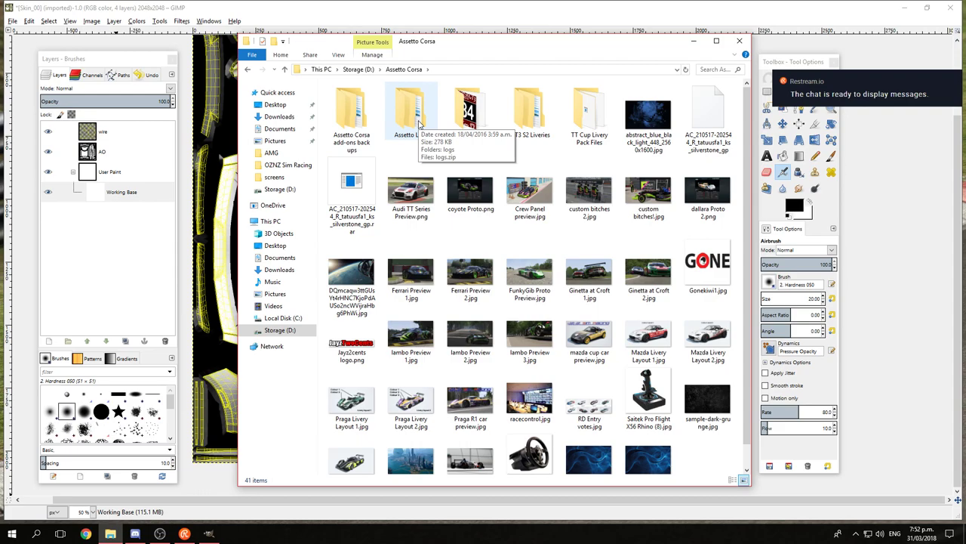
double_click(460, 104)
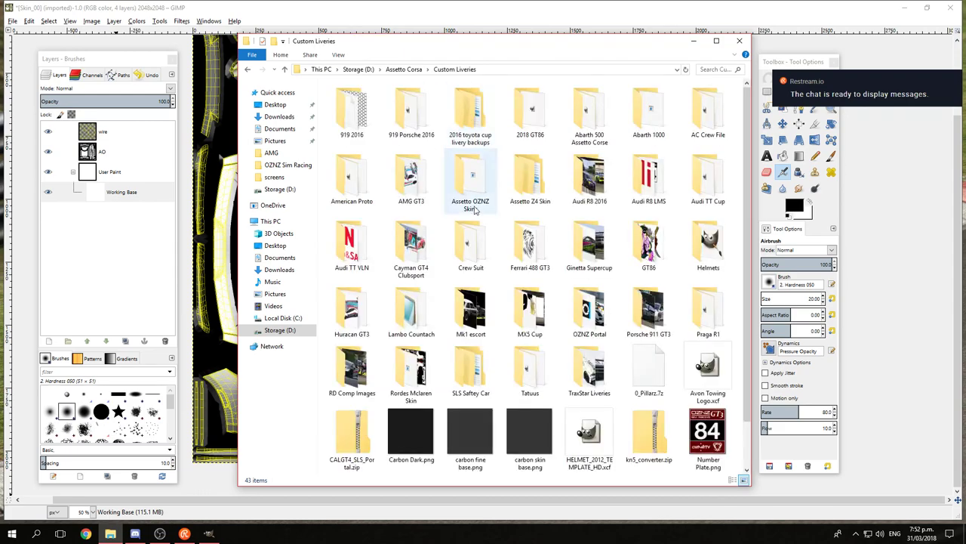
double_click(547, 130)
double_click(345, 115)
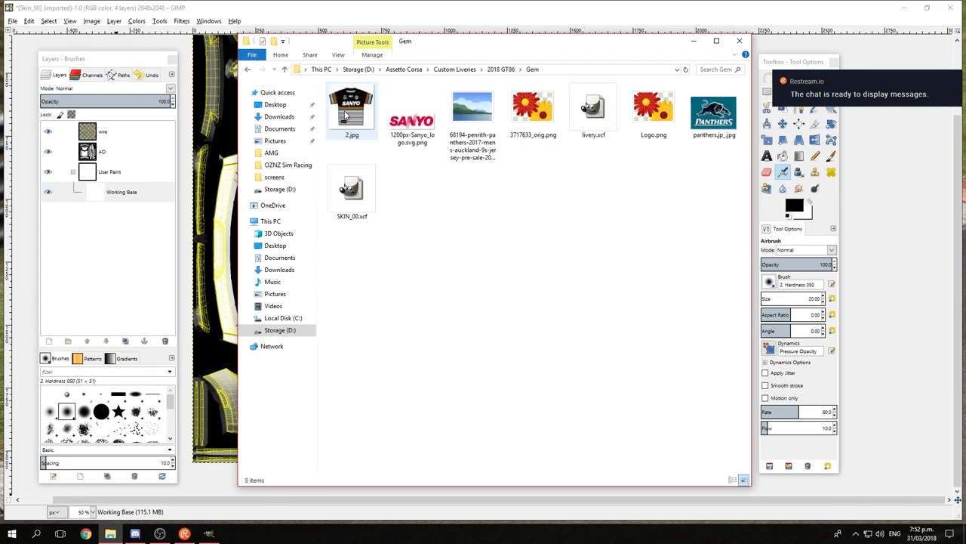
click(532, 117)
click(541, 311)
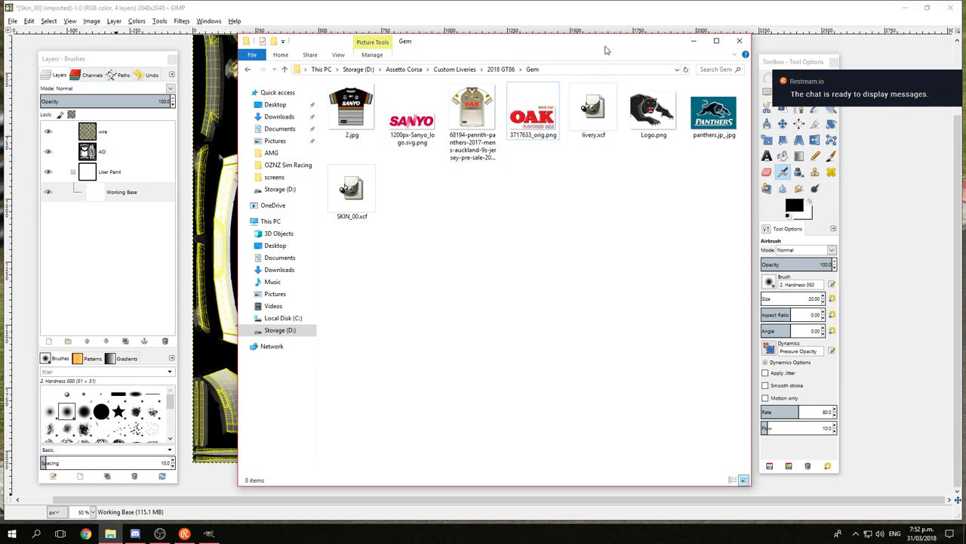
drag(645, 45, 0, 51)
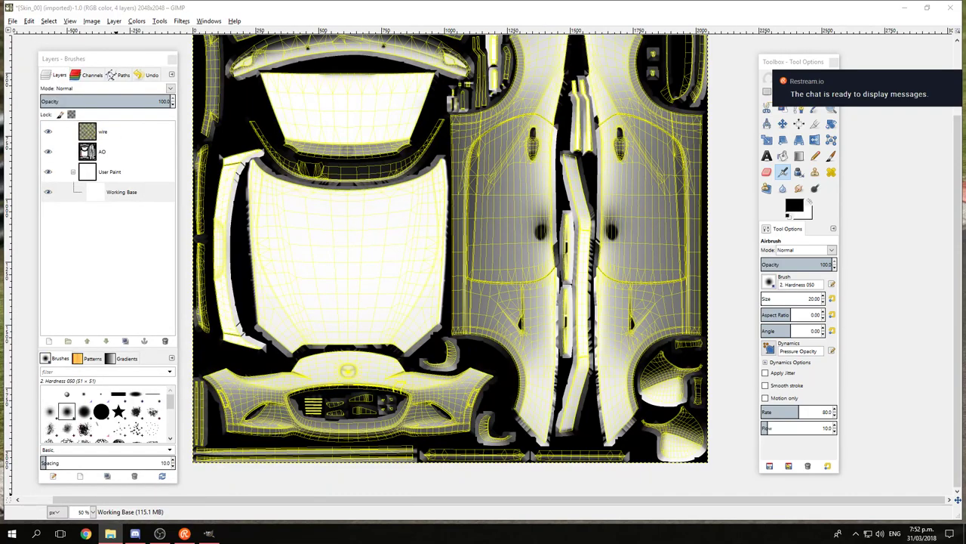
drag(0, 179, 579, 165)
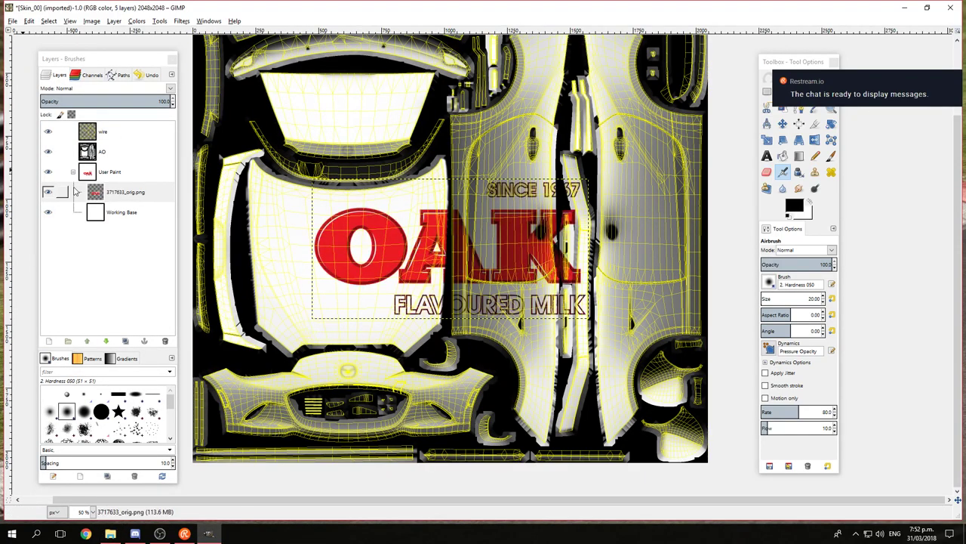
key(ctrl+z)
Step: Add 3717633_orig.png from the Gem folder as a layer above Working Base and rename it Oak Logo
drag(0, 90, 201, 94)
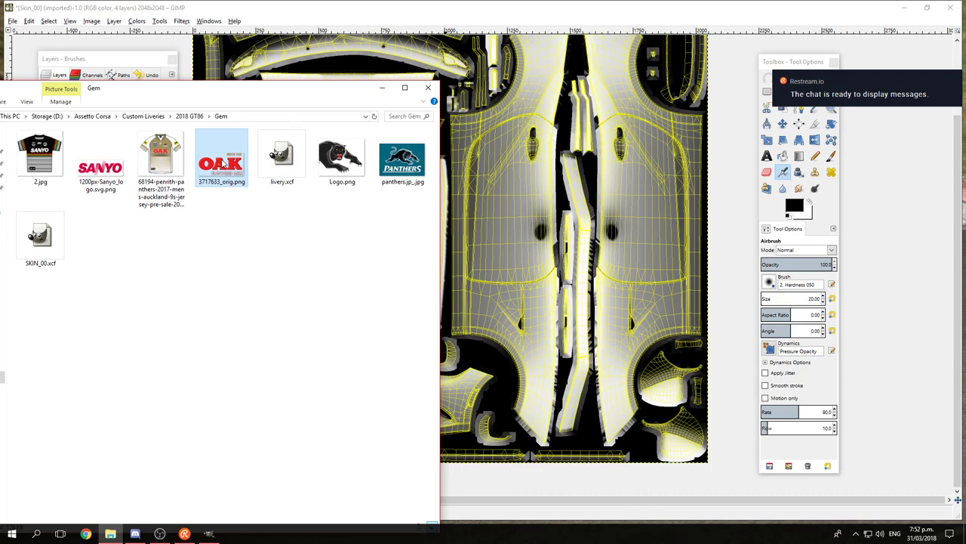
drag(221, 163, 528, 160)
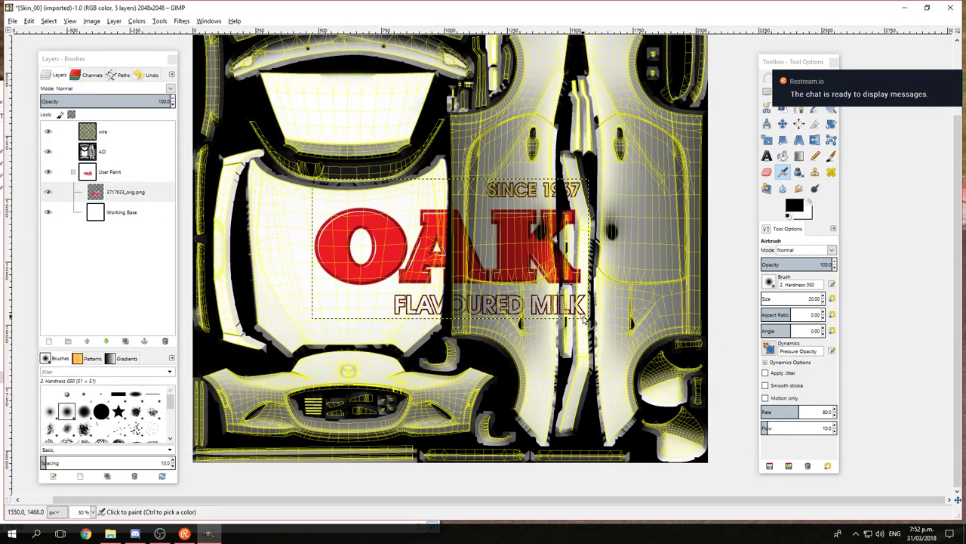
double_click(124, 193)
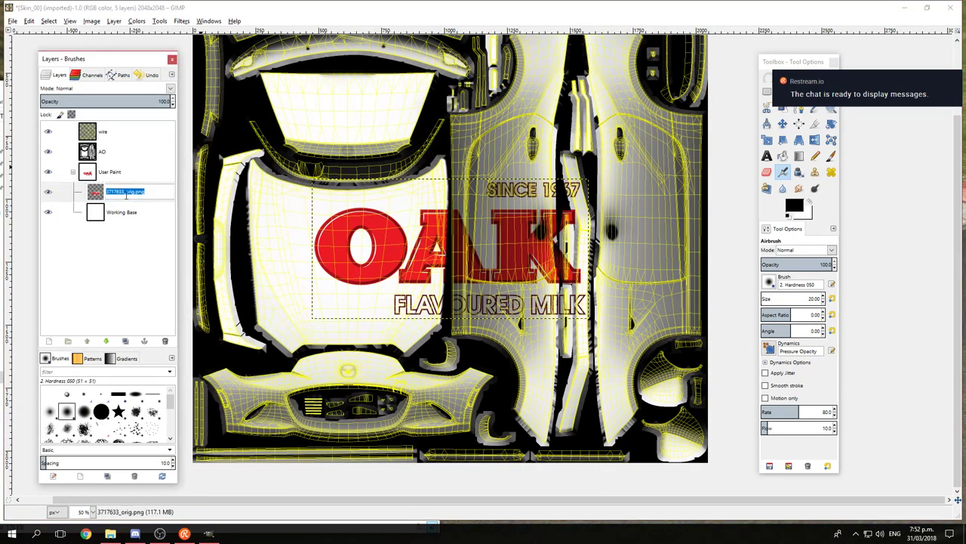
text(Oak Logo)
key(Return)
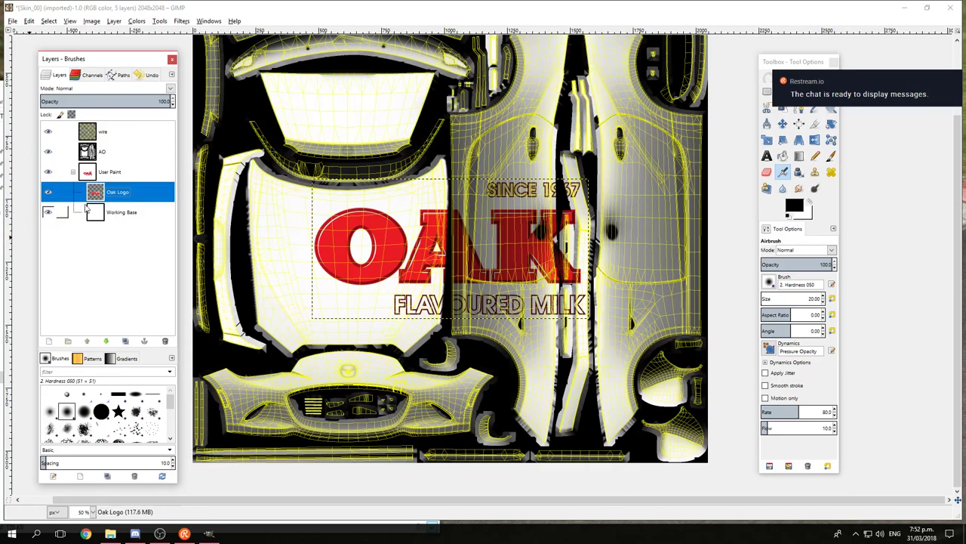
Step: Move the Oak Logo layer out of the User Paint group to the top of the layer stack, above wire
drag(150, 191, 151, 132)
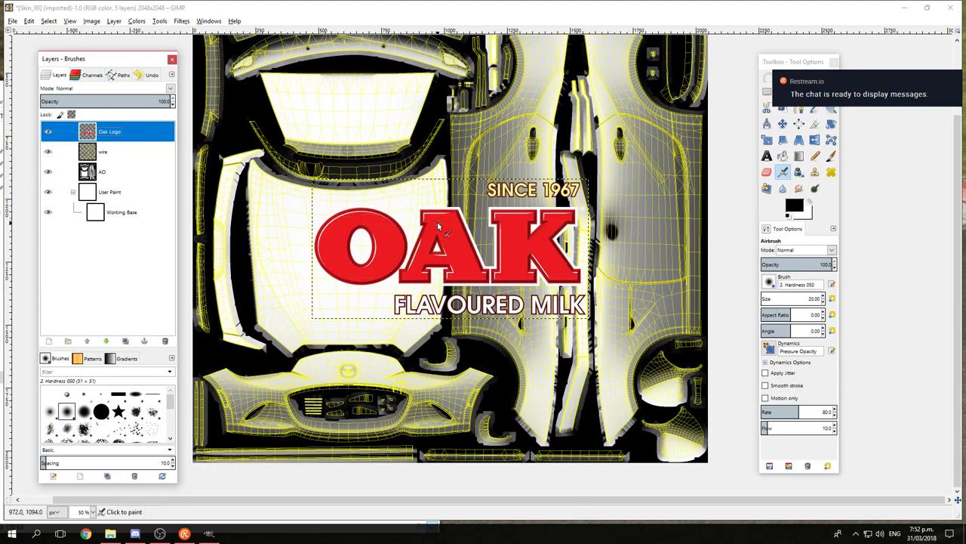
scroll(437, 221, up, 1)
scroll(437, 221, down, 1)
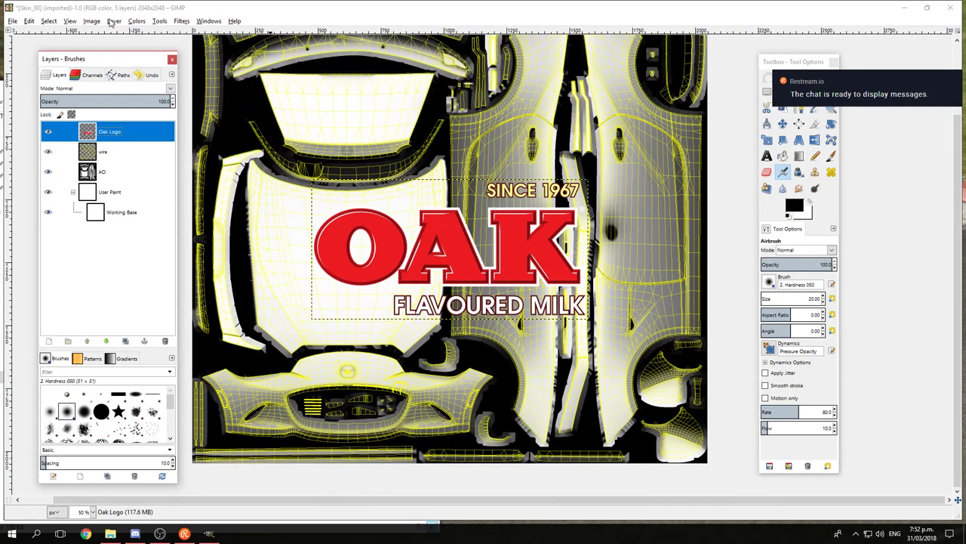
drag(395, 245, 414, 265)
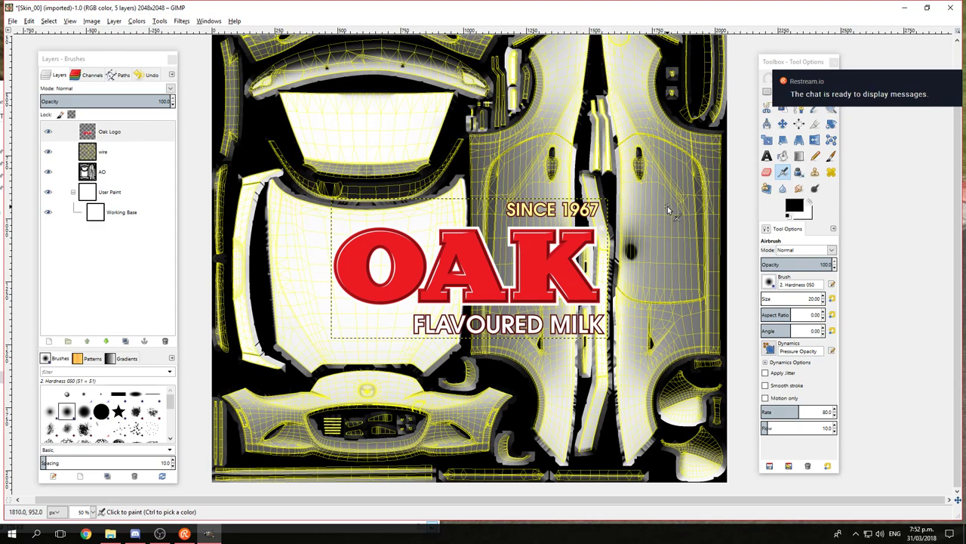
click(116, 21)
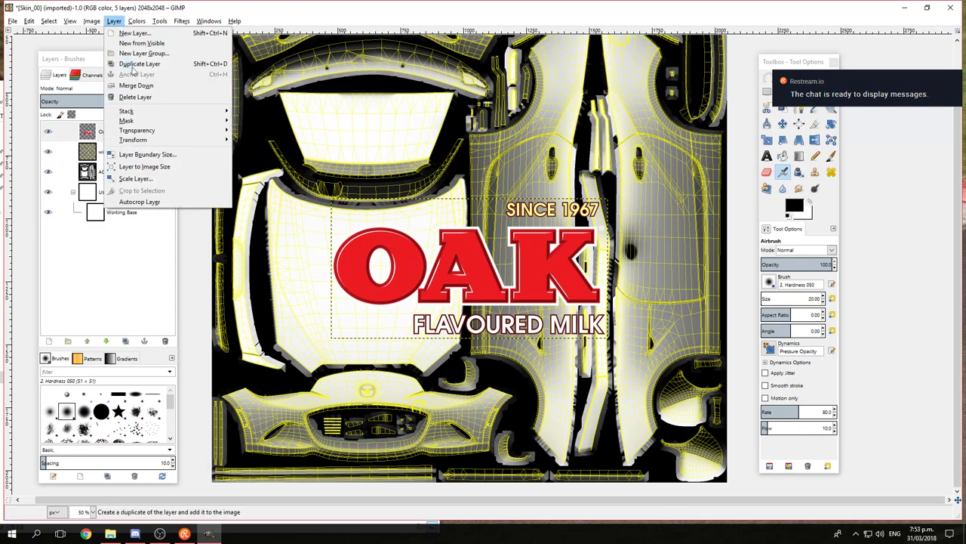
mouse_move(151, 139)
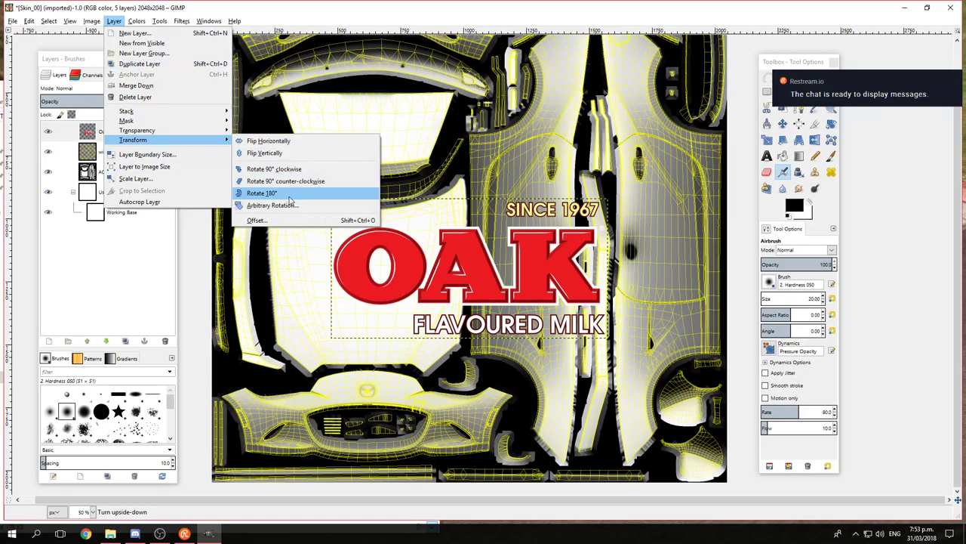
click(261, 193)
key(ctrl+z)
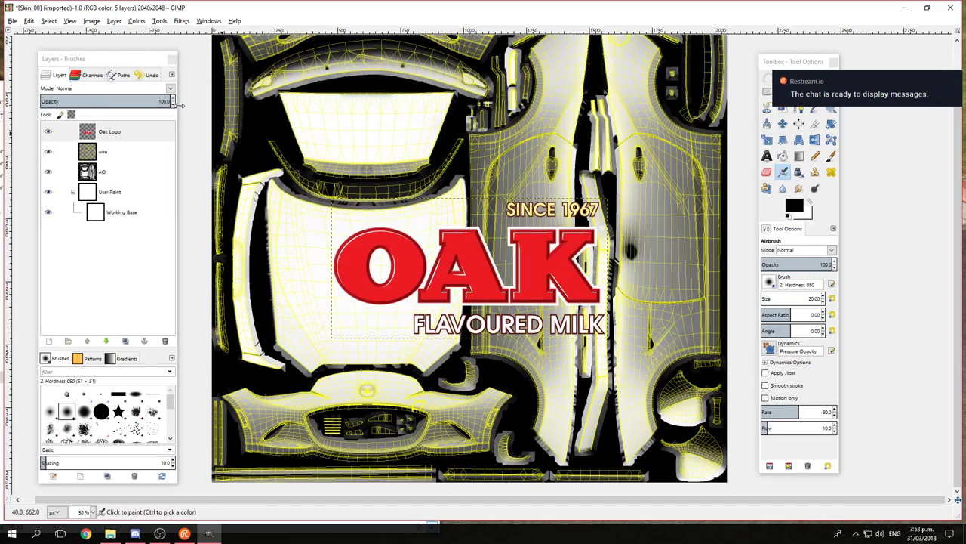
Step: Rotate the Oak Logo layer 90° counter-clockwise and move it over the right-hand side panel of the car template
click(114, 21)
mouse_move(202, 144)
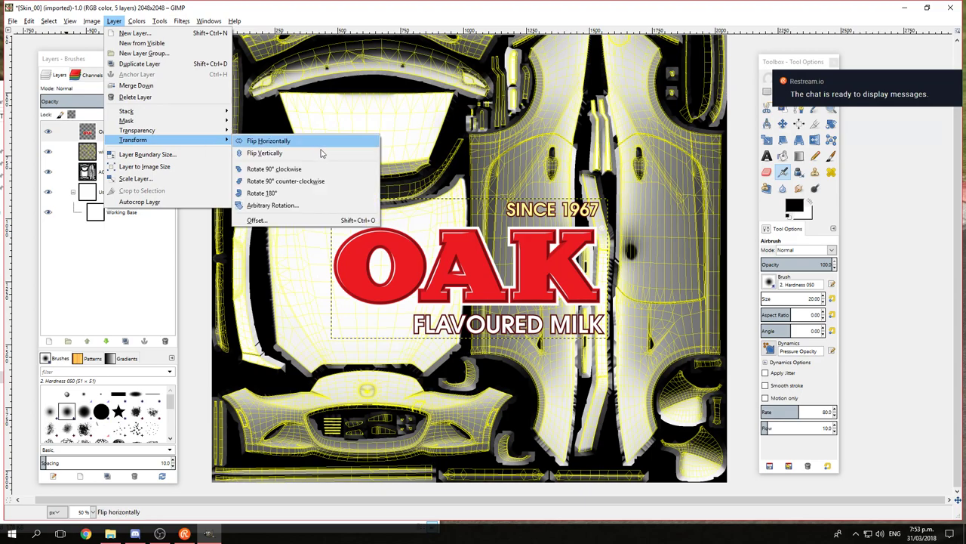
click(323, 180)
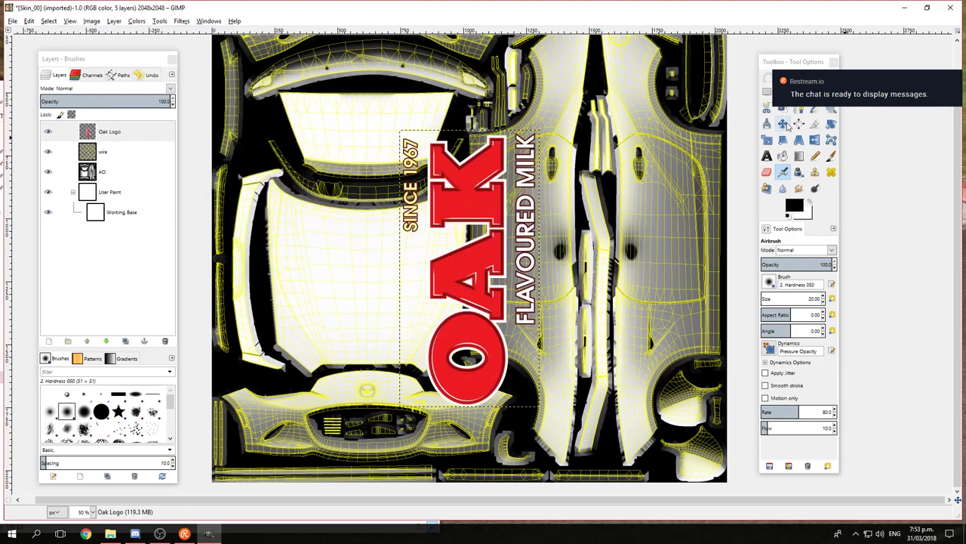
key(m)
mouse_move(390, 381)
mouse_down()
mouse_move(653, 255)
mouse_move(684, 291)
mouse_up()
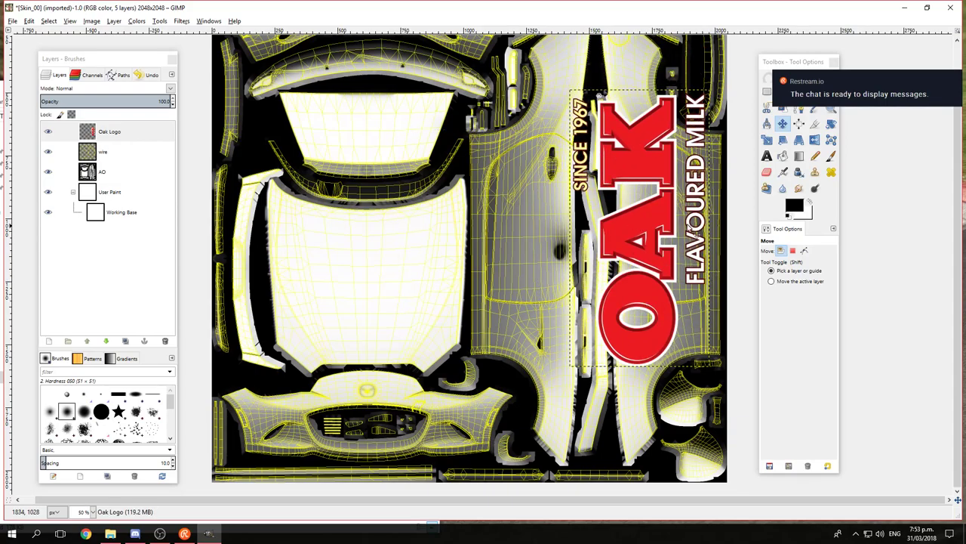
Step: Scale the Oak Logo layer proportionally to a height of 700 px
right_click(119, 132)
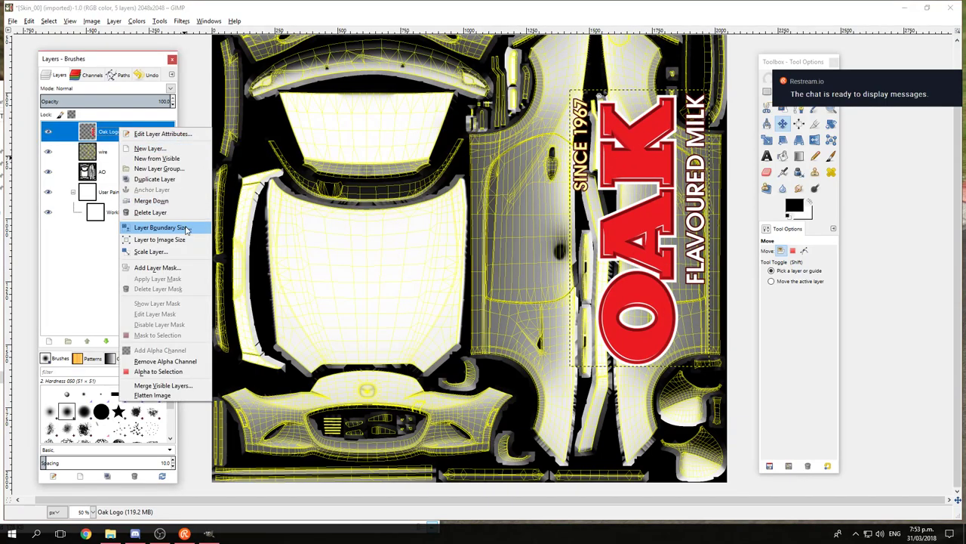
click(174, 252)
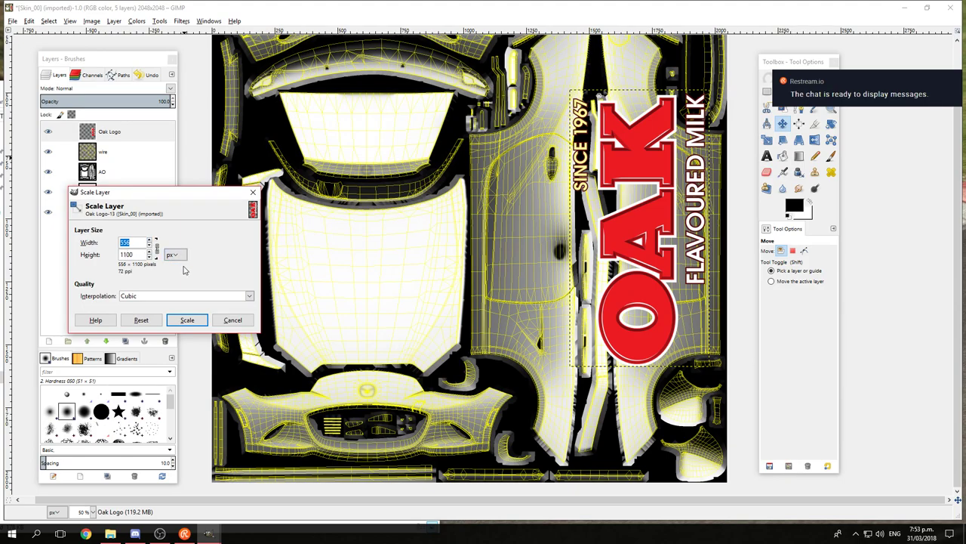
click(173, 255)
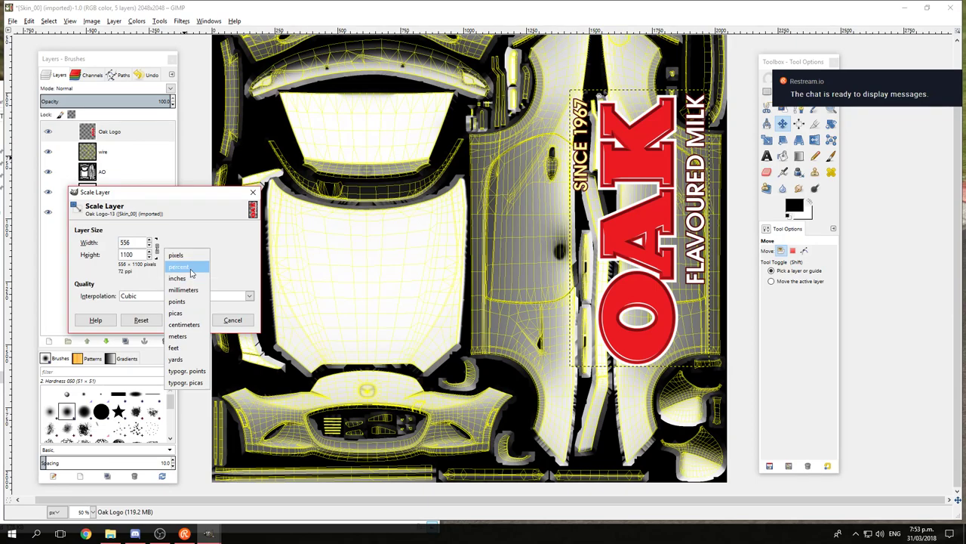
click(185, 230)
double_click(139, 254)
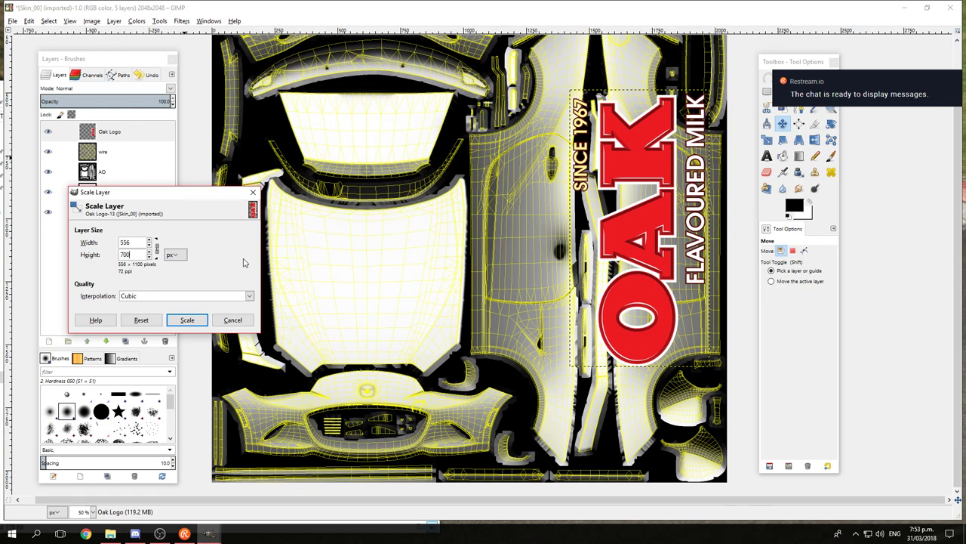
click(187, 320)
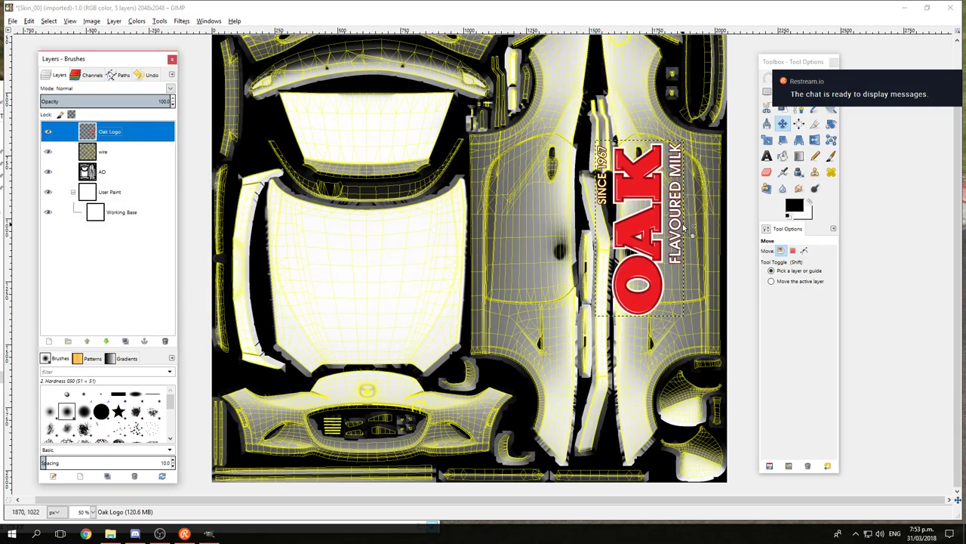
Step: Move the Oak Logo further right onto the door panel and scale its layer down proportionally
click(783, 125)
drag(628, 233, 674, 257)
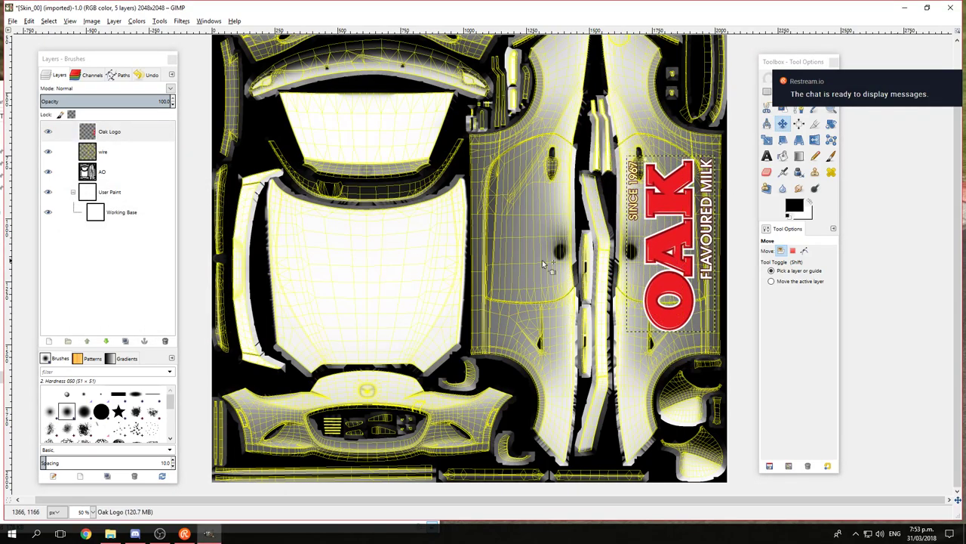
right_click(130, 132)
click(183, 261)
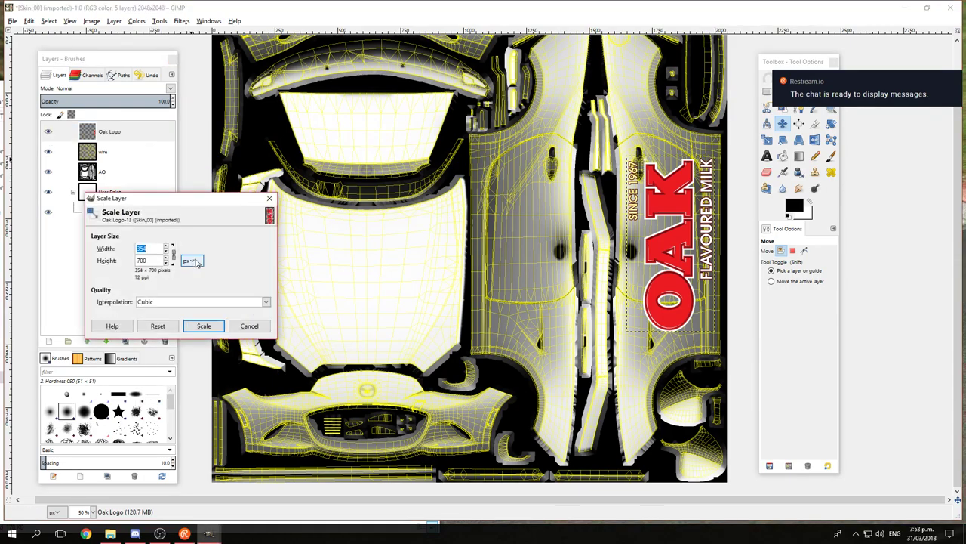
key(Tab)
click(203, 326)
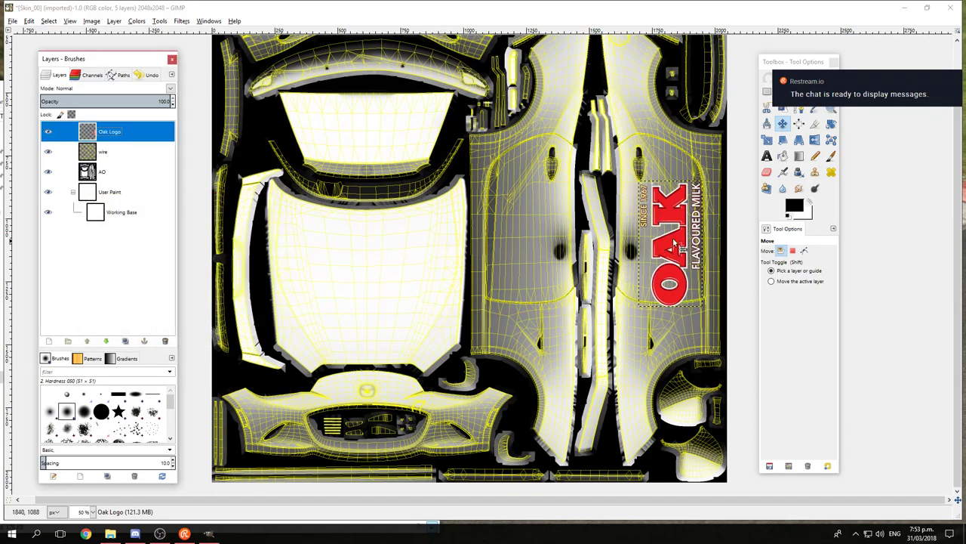
Step: Nudge the Oak Logo upward on the door panel and hide the wire layer
drag(674, 243, 353, 322)
scroll(705, 281, up, 1)
scroll(707, 283, up, 2)
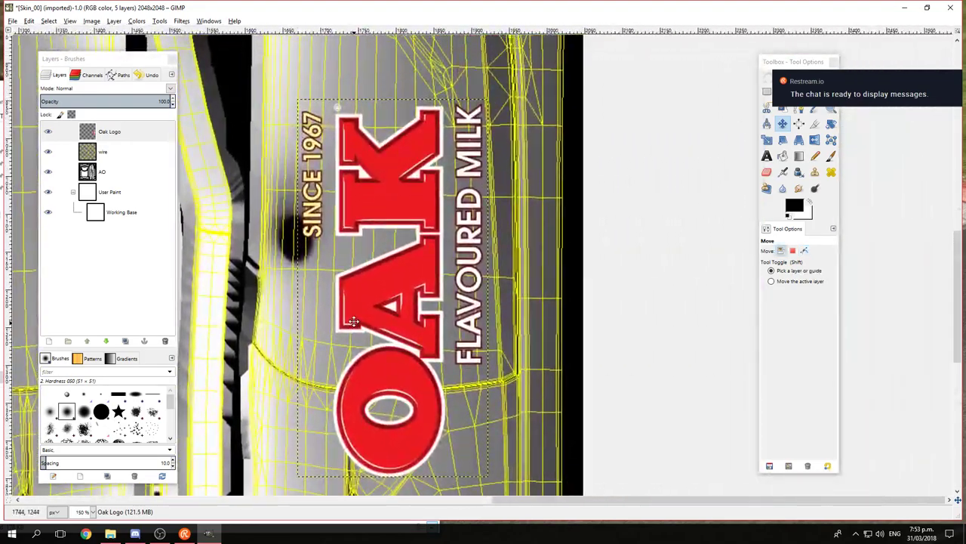
drag(414, 277, 413, 243)
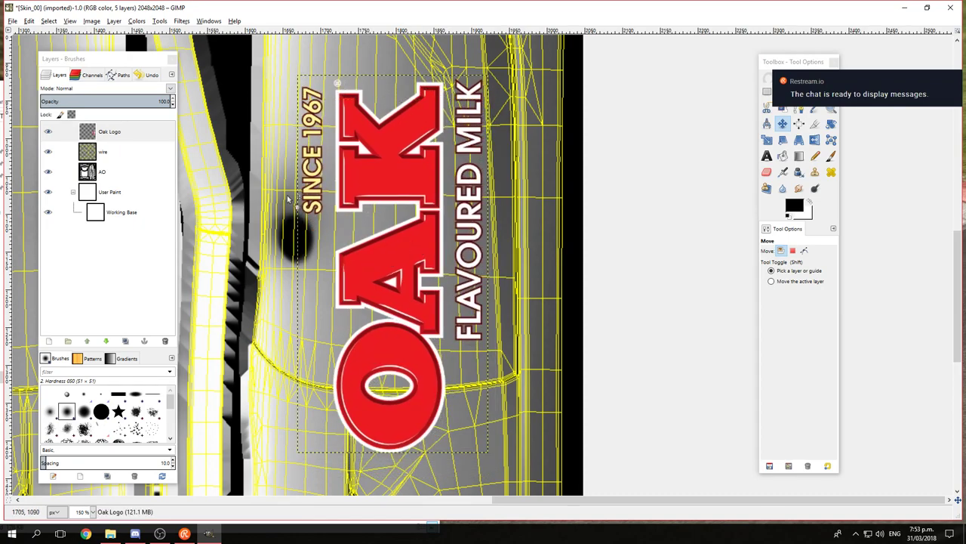
click(48, 151)
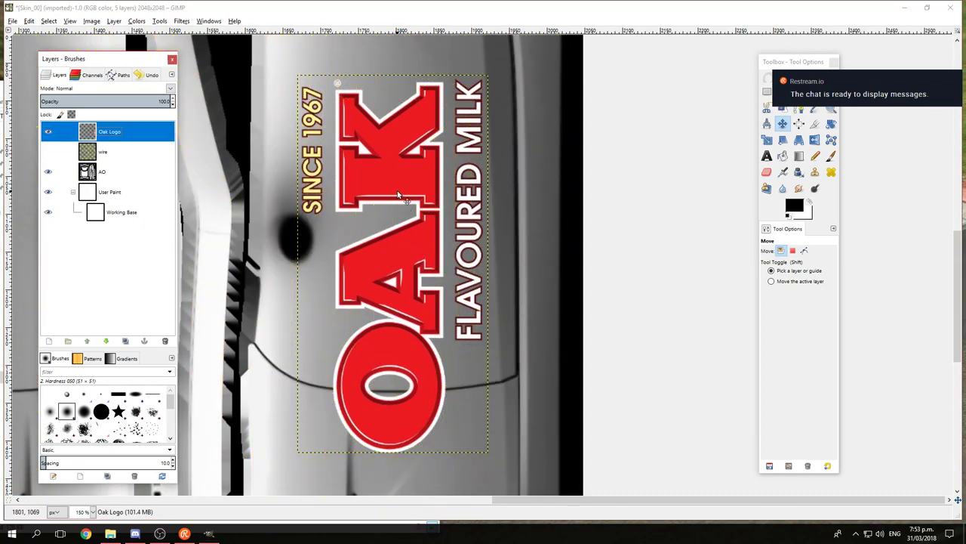
Step: Reposition the Oak Logo inside the door outline, clear of the dark spot, and autocrop its layer
drag(399, 176, 342, 172)
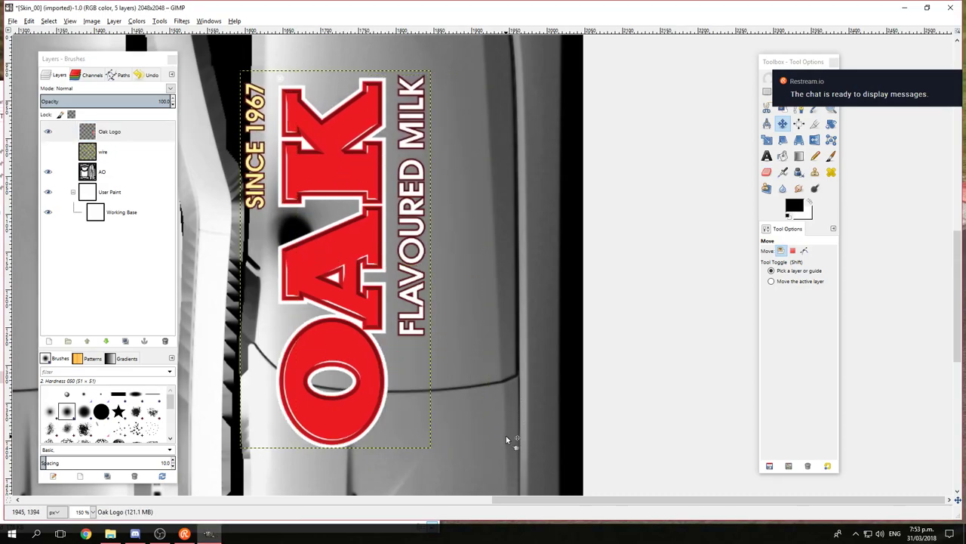
scroll(472, 83, up, 5)
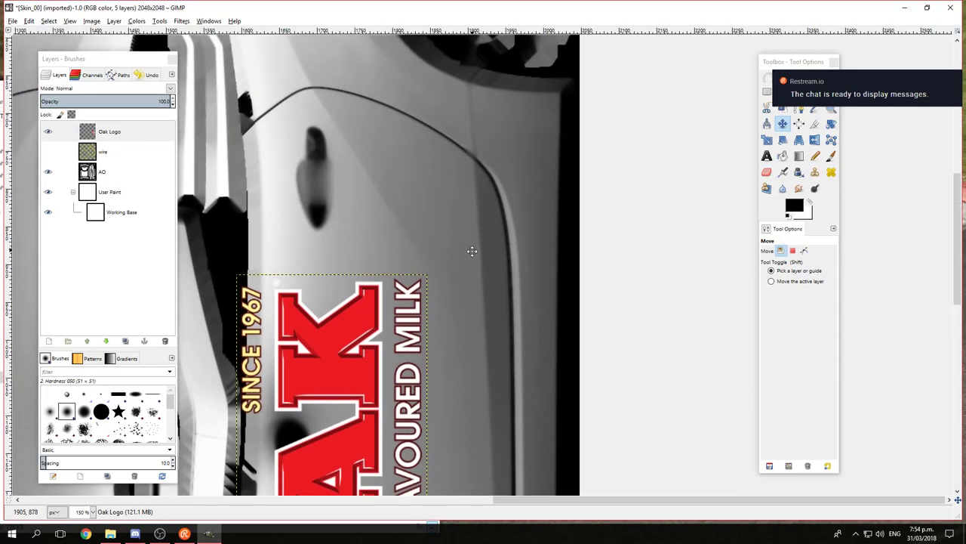
scroll(483, 408, down, 5)
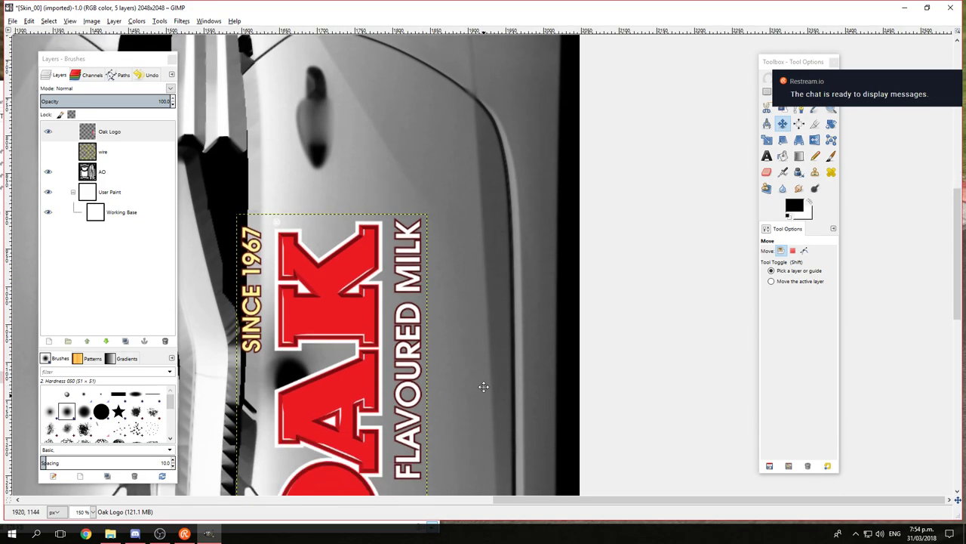
drag(329, 272, 380, 196)
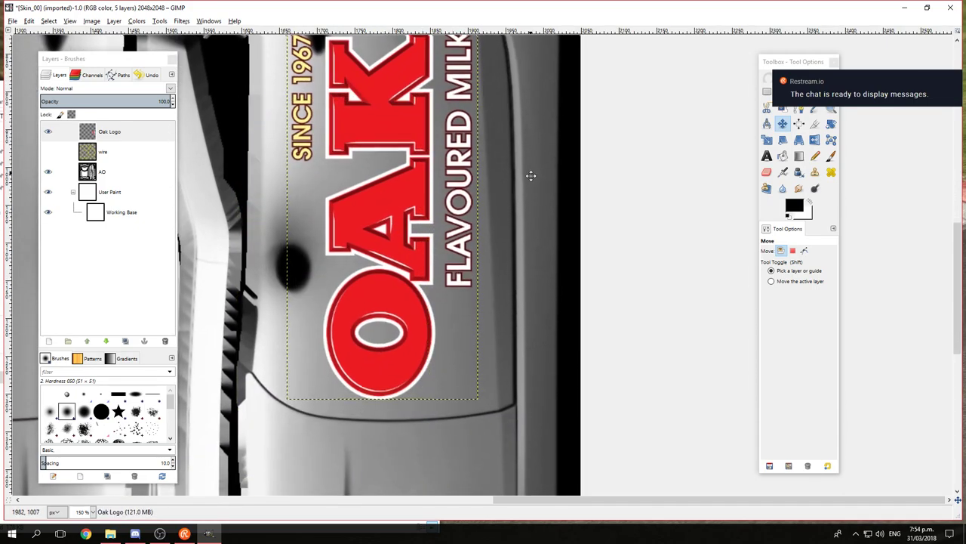
scroll(524, 265, up, 2)
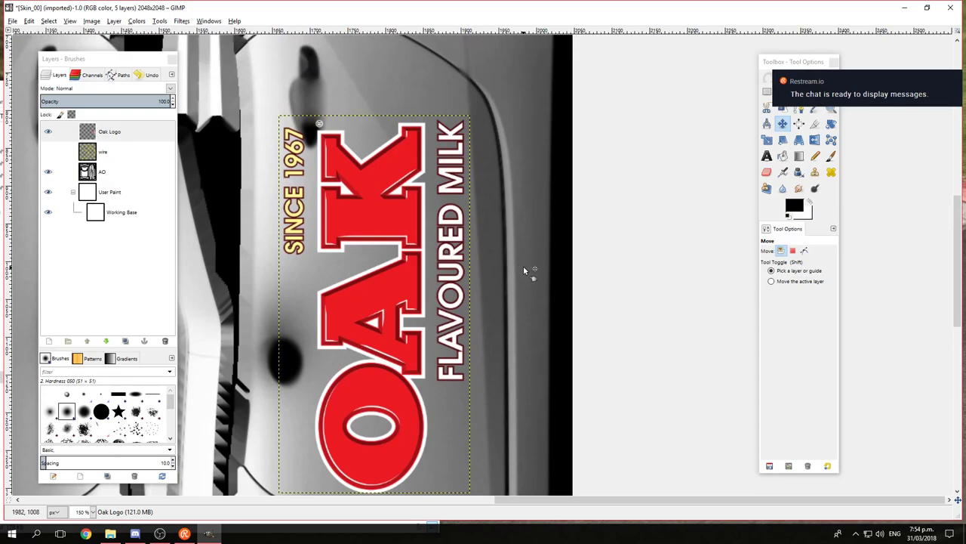
click(114, 20)
click(144, 201)
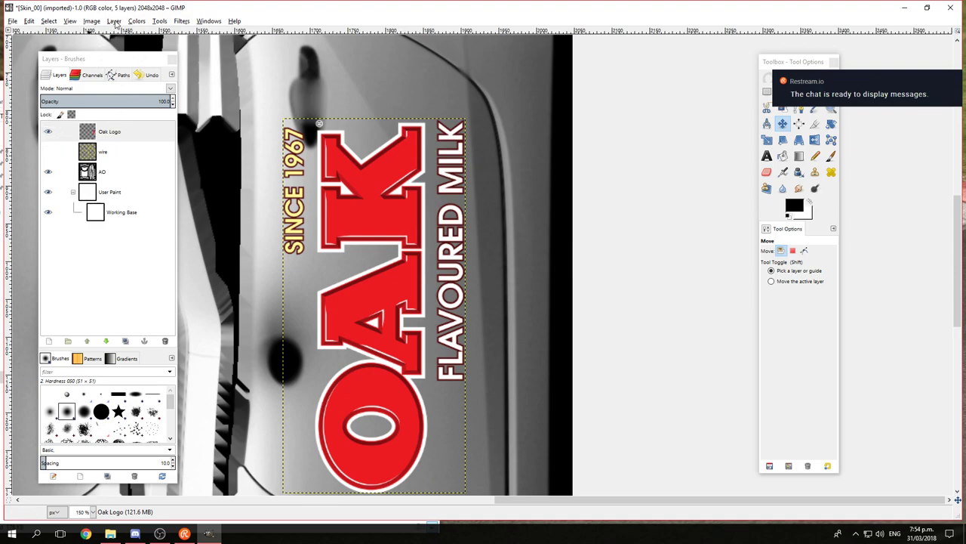
Step: Rotate the Oak Logo layer by an arbitrary angle of -3.50°
click(114, 21)
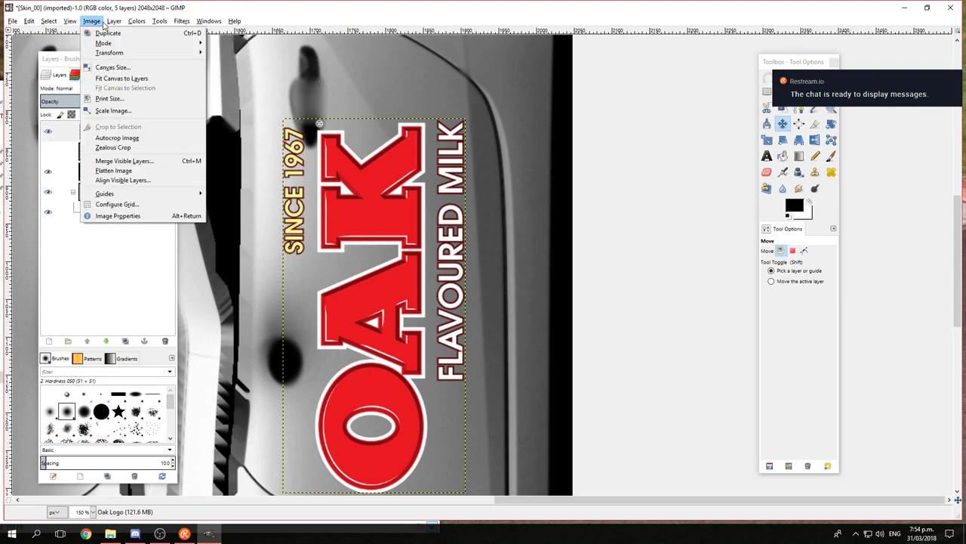
mouse_move(219, 142)
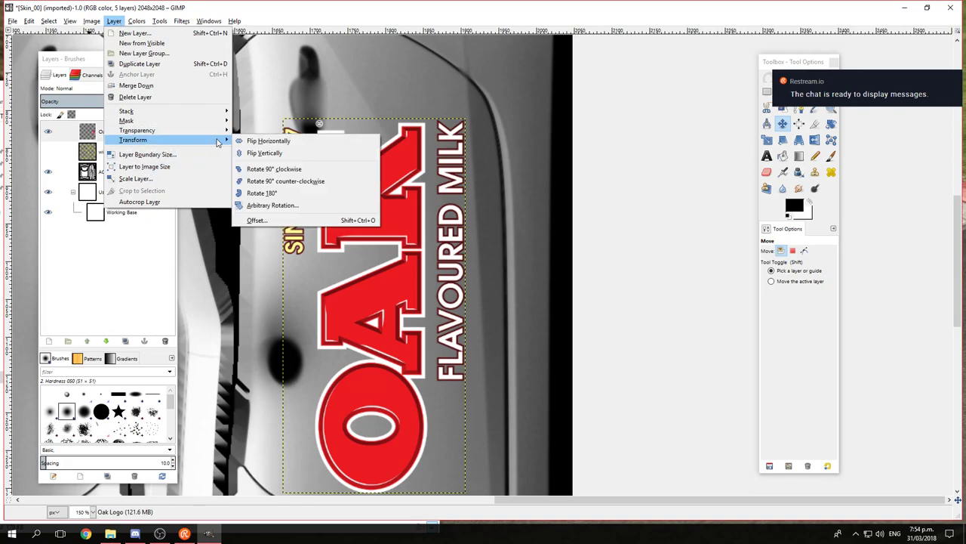
click(332, 206)
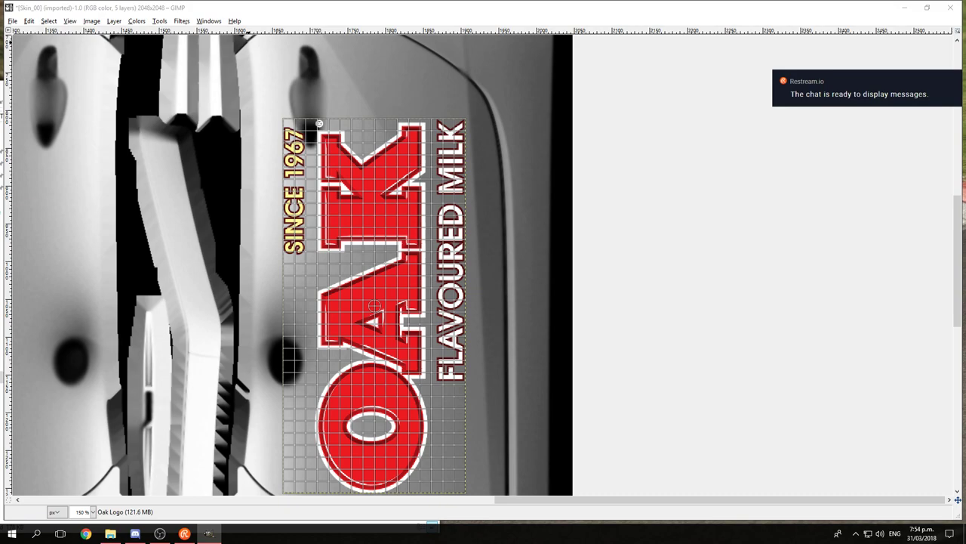
drag(533, 1, 580, 166)
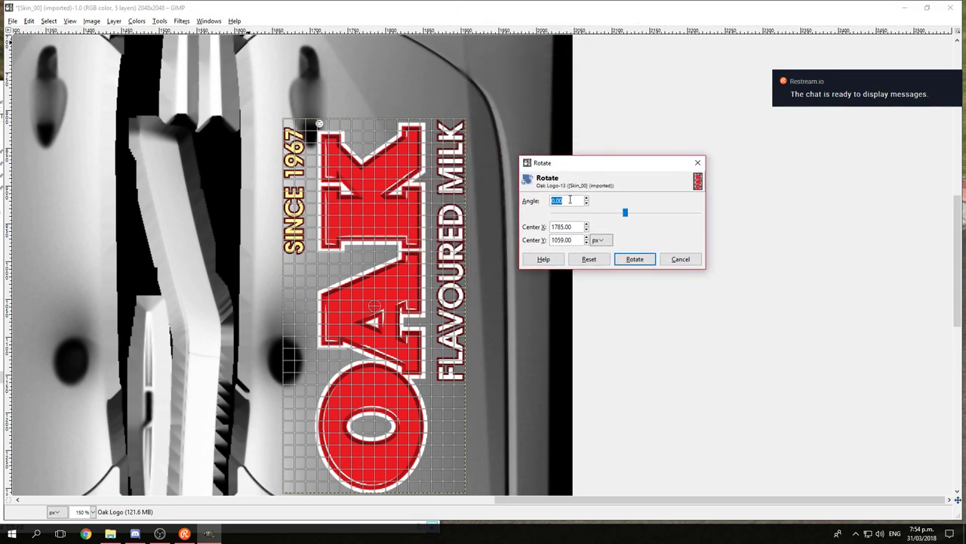
text(-5)
key(Return)
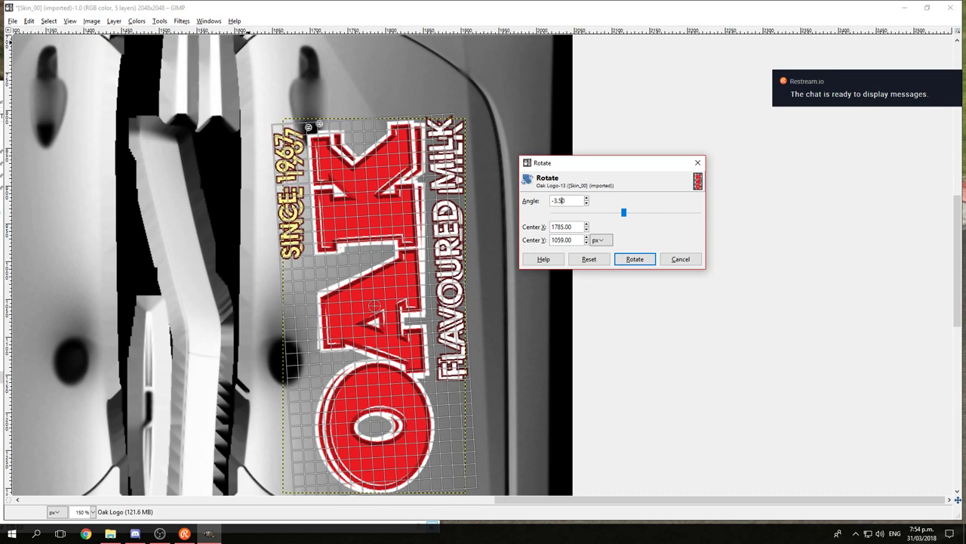
click(634, 259)
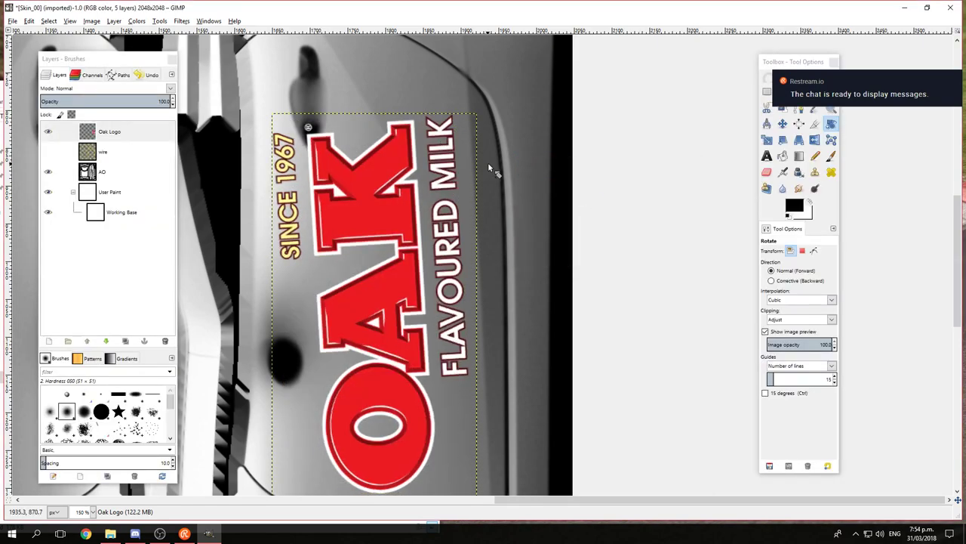
Step: Shift the rotated Oak Logo about 13 px right within the door outline
click(782, 124)
mouse_move(395, 198)
mouse_down()
mouse_move(419, 217)
mouse_move(404, 210)
mouse_up()
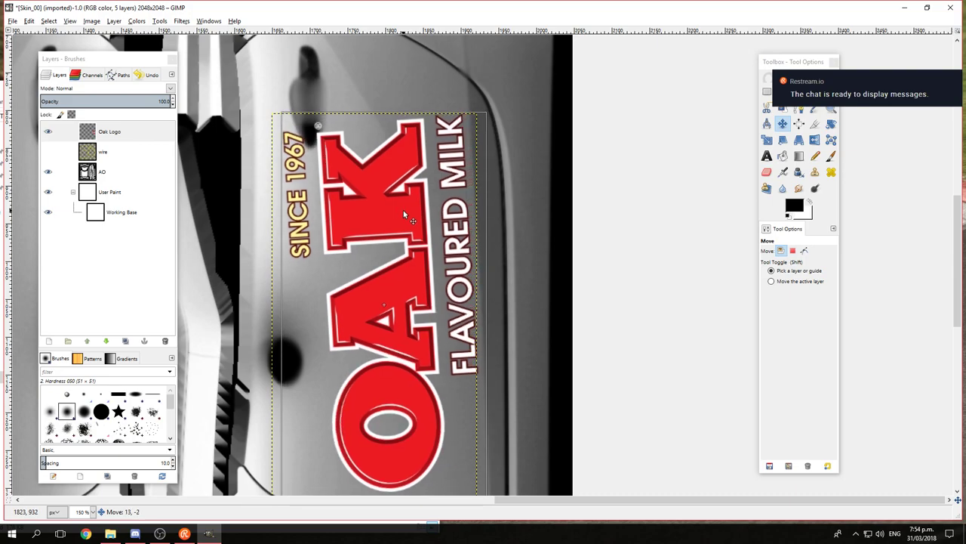
scroll(445, 266, down, 1)
scroll(445, 264, down, 1)
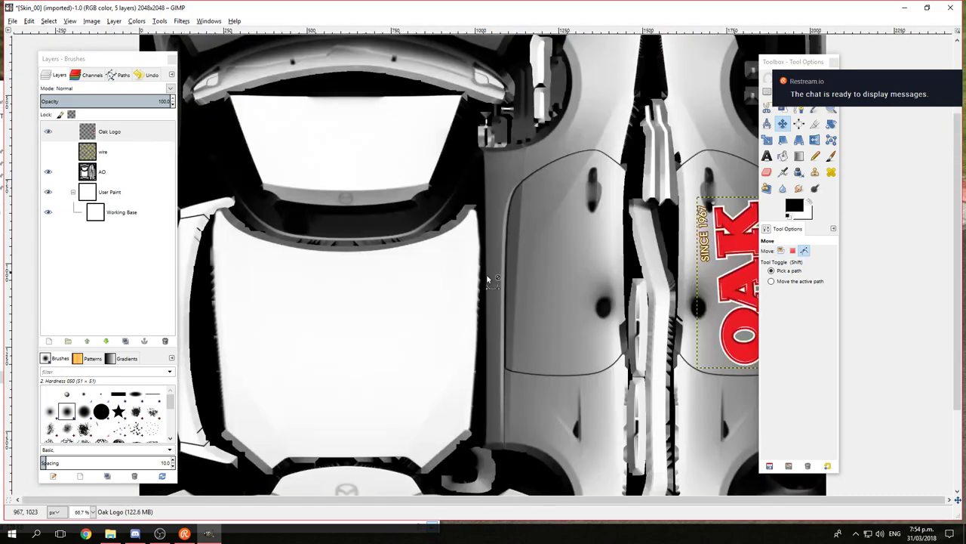
Step: Examine the Oak Logo's placement and spacing against the door's seams and surrounding body panel
drag(713, 299, 312, 243)
scroll(441, 293, up, 1)
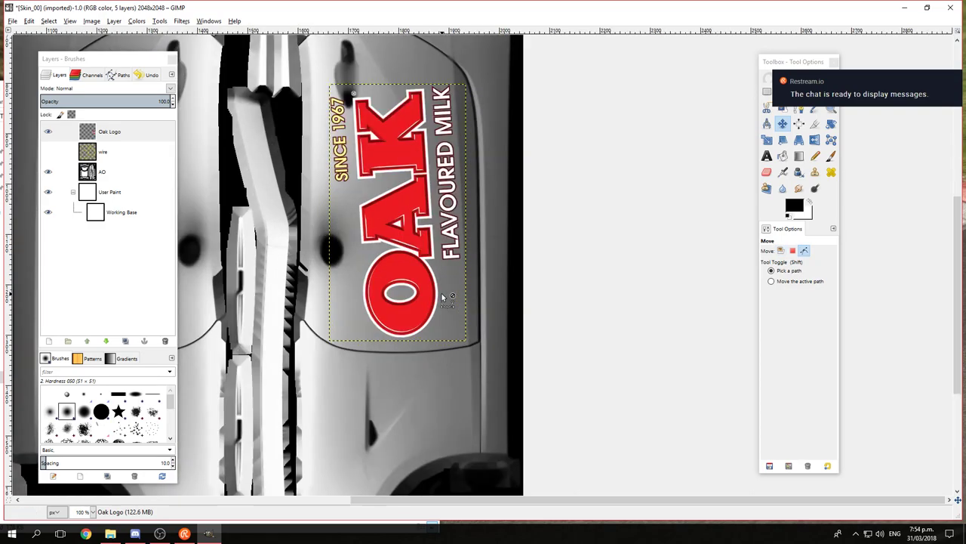
scroll(415, 99, up, 3)
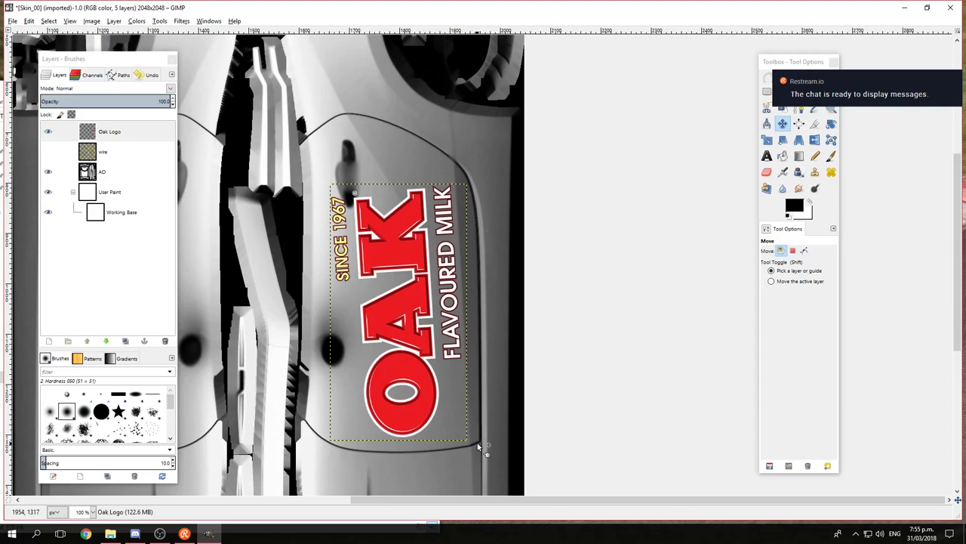
scroll(475, 453, up, 4)
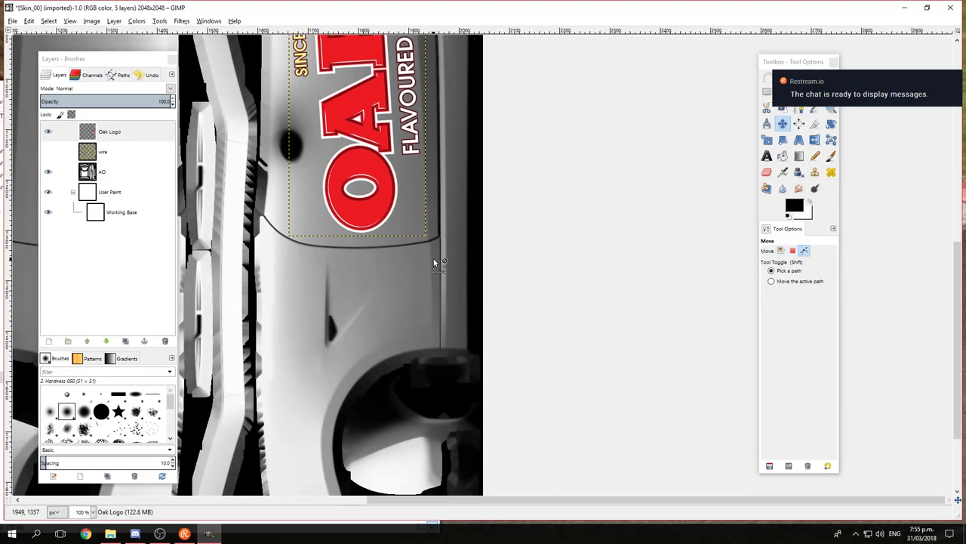
scroll(442, 214, down, 1)
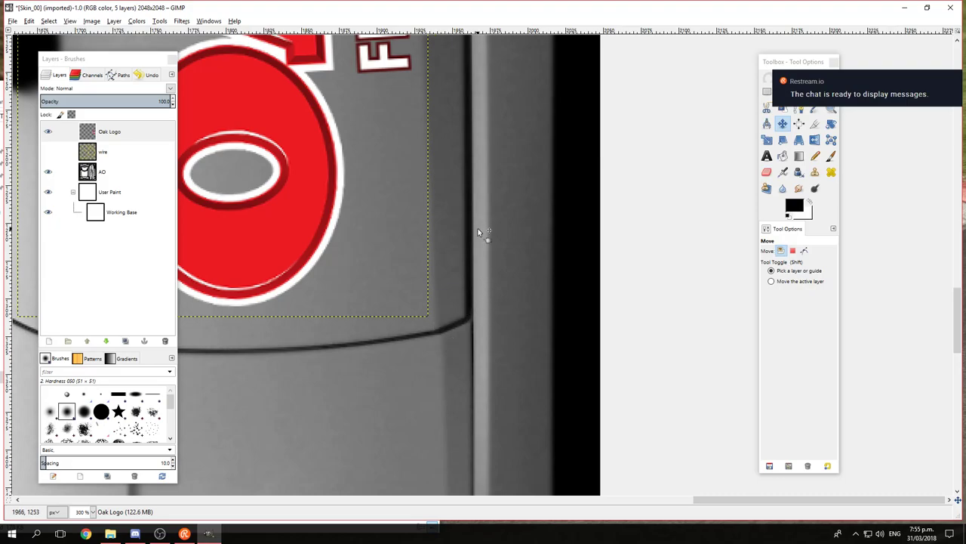
scroll(375, 315, down, 2)
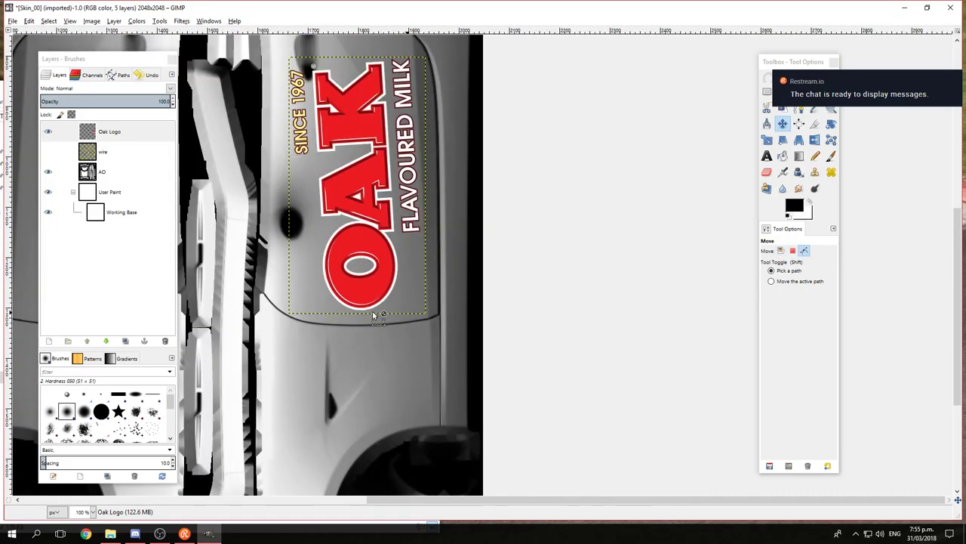
drag(372, 312, 446, 382)
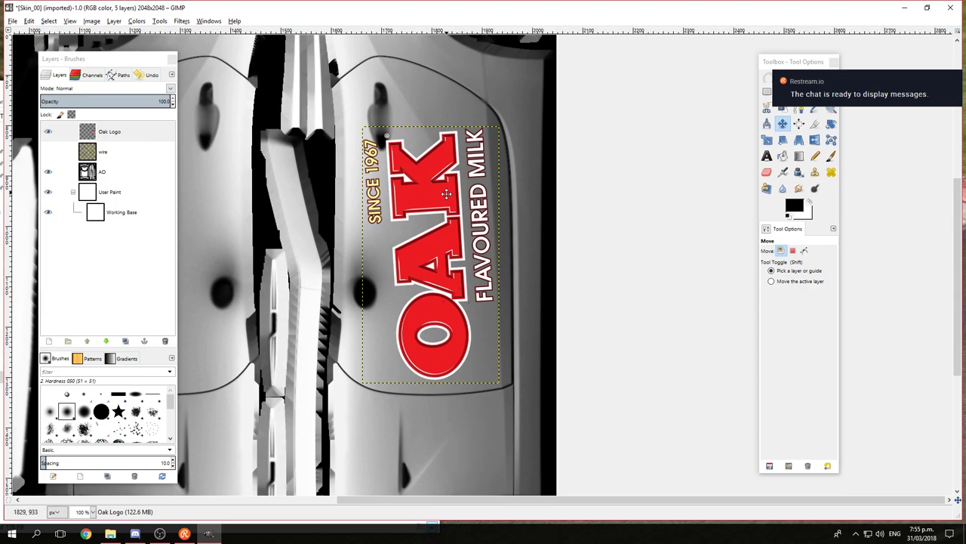
drag(449, 198, 465, 301)
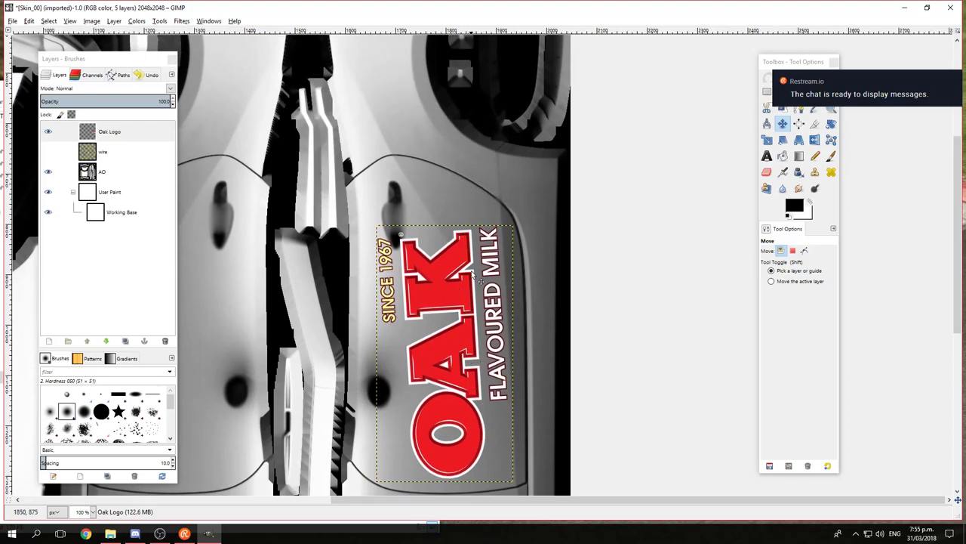
scroll(474, 275, down, 5)
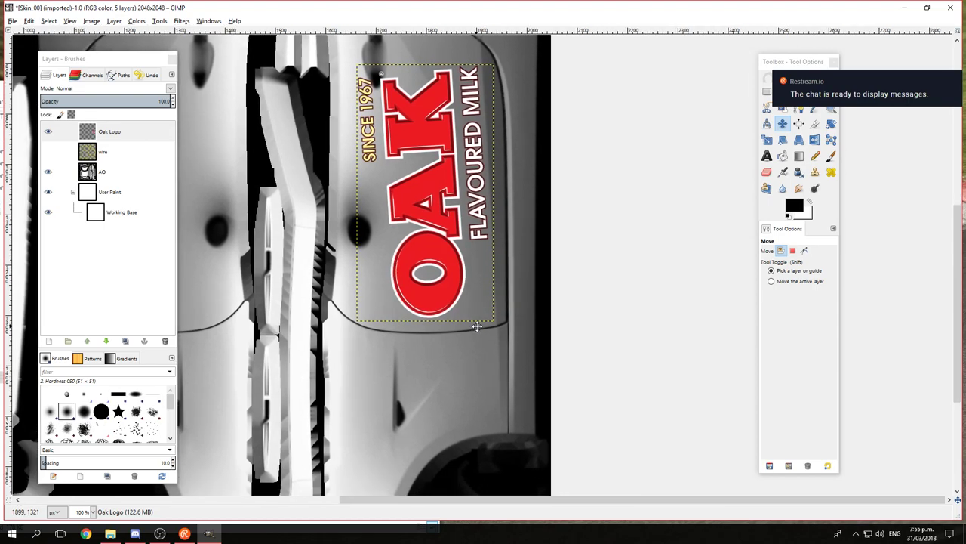
drag(477, 326, 456, 353)
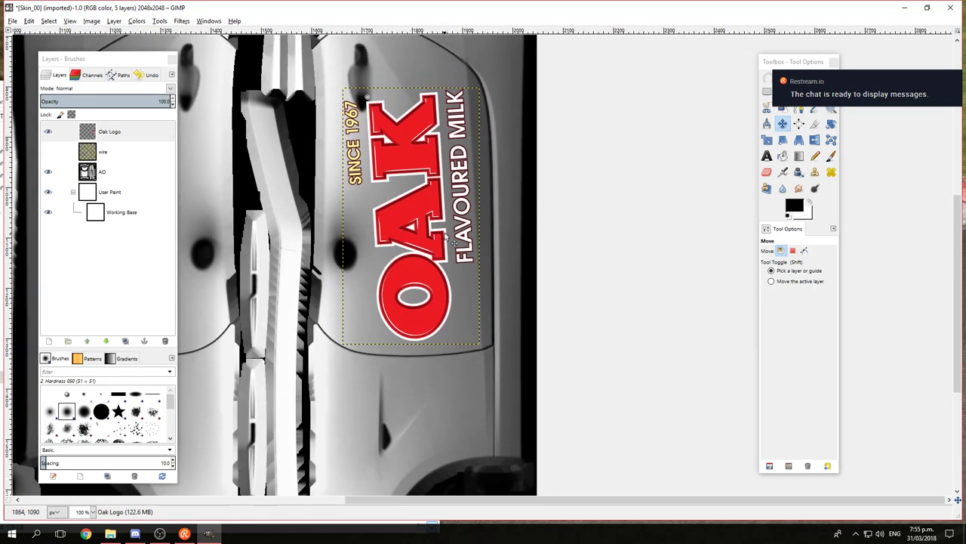
drag(432, 147, 433, 188)
ctrl+scroll(433, 187, up, 1)
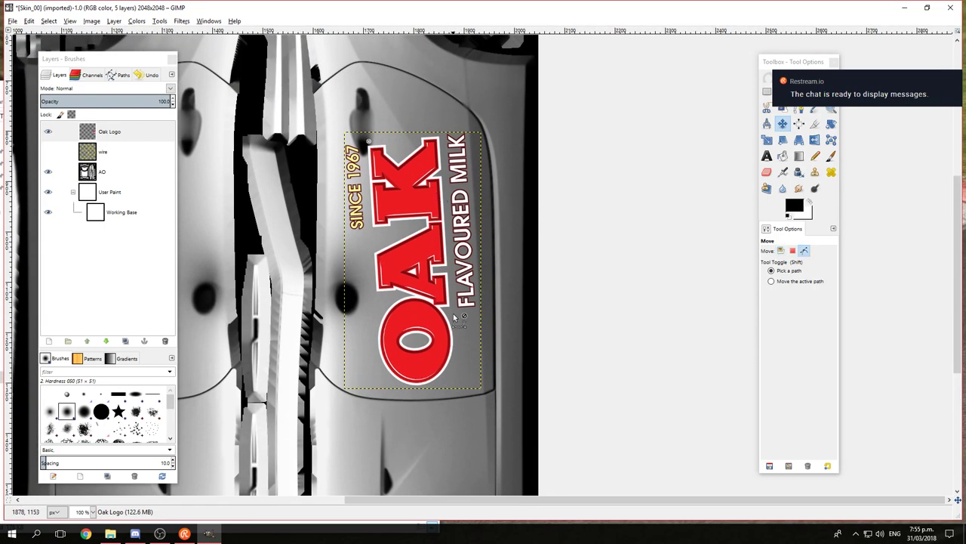
ctrl+scroll(430, 257, down, 1)
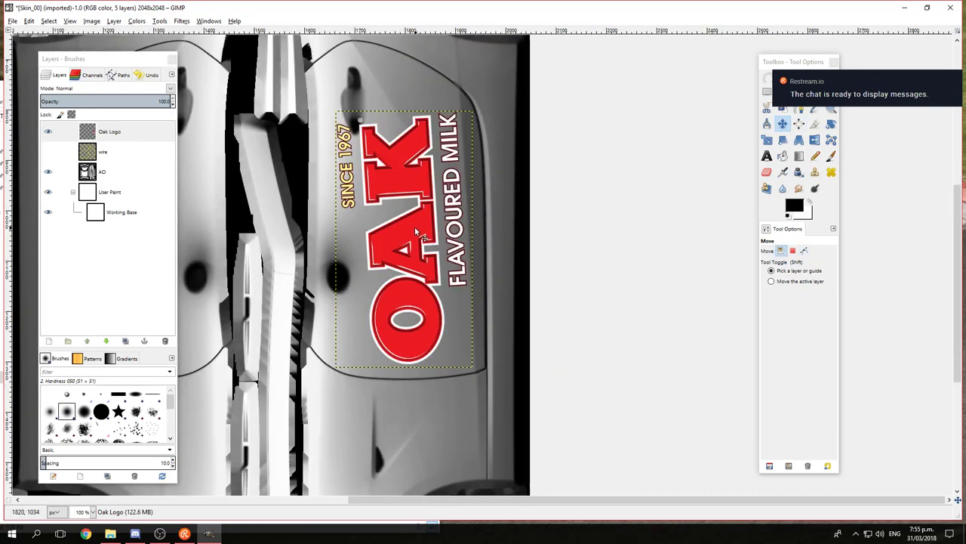
Step: Nudge the Oak Logo slightly down and right, closer to the door's lower seam
drag(413, 225, 416, 237)
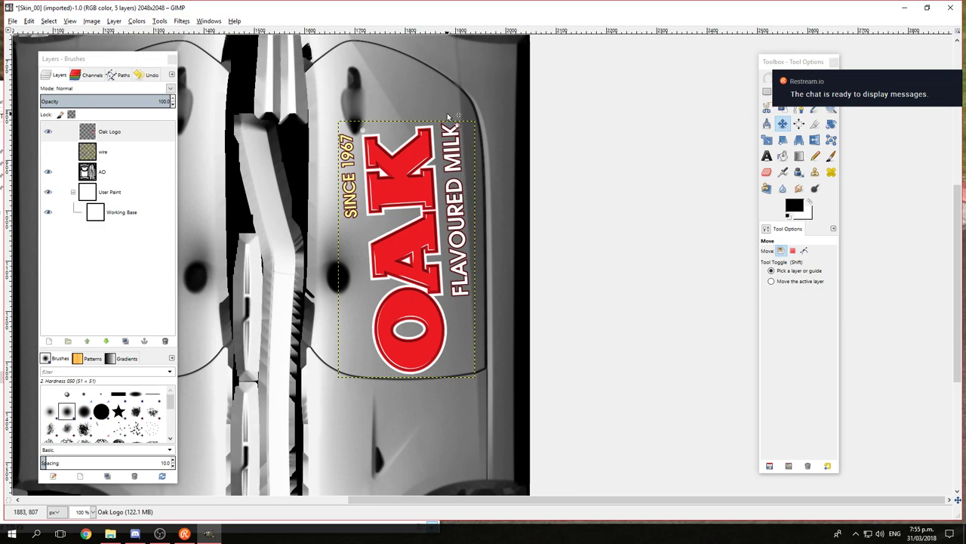
drag(446, 110, 439, 191)
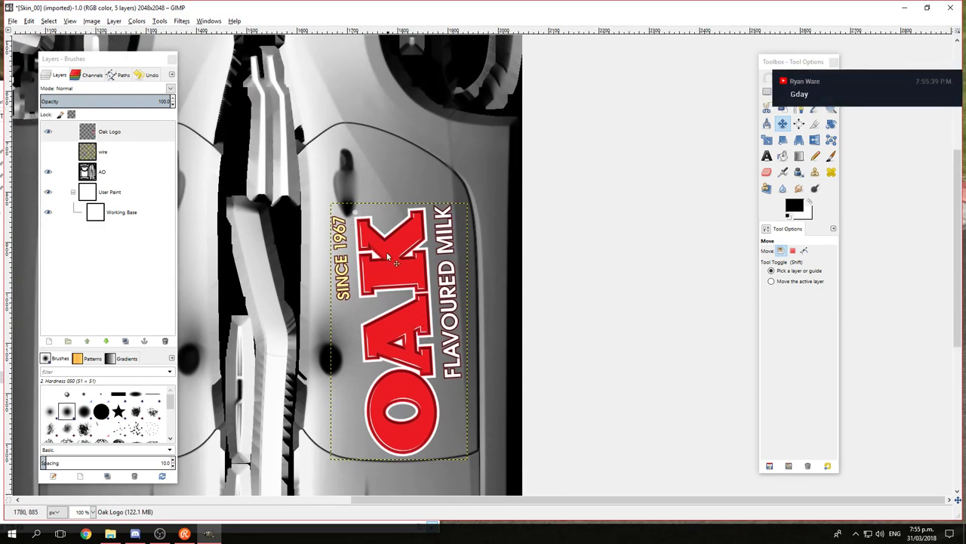
scroll(420, 296, down, 2)
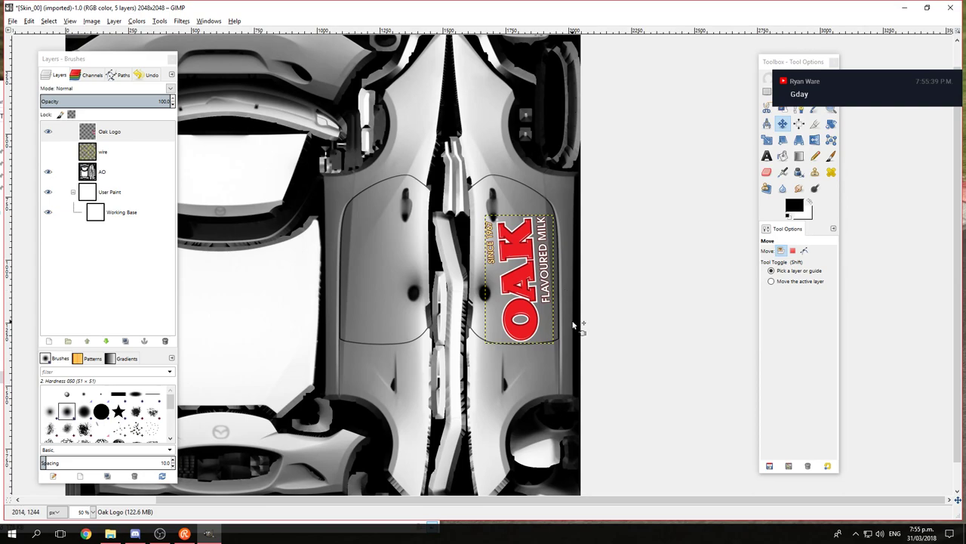
drag(573, 325, 537, 291)
scroll(555, 259, up, 1)
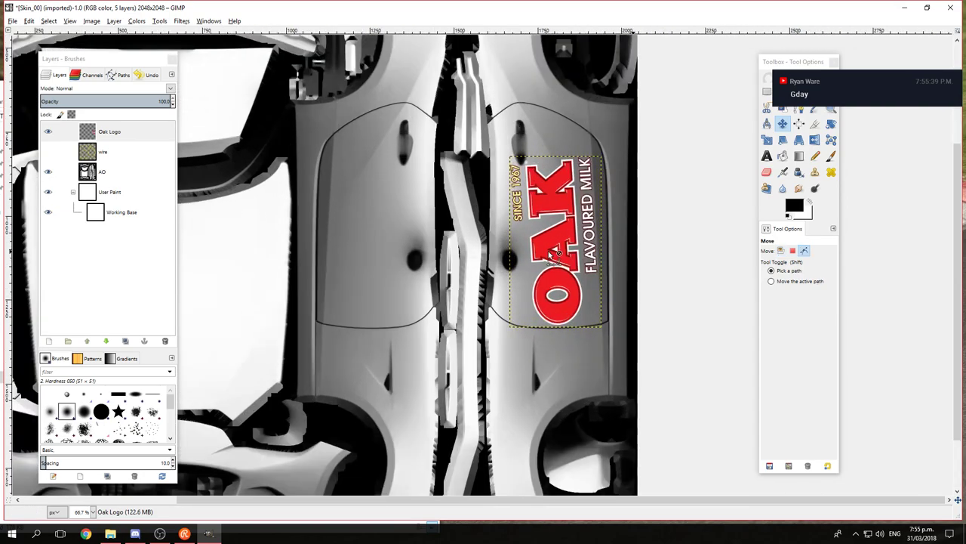
Step: Try scaling the Oak Logo layer to a height of 400 px
right_click(106, 130)
click(133, 248)
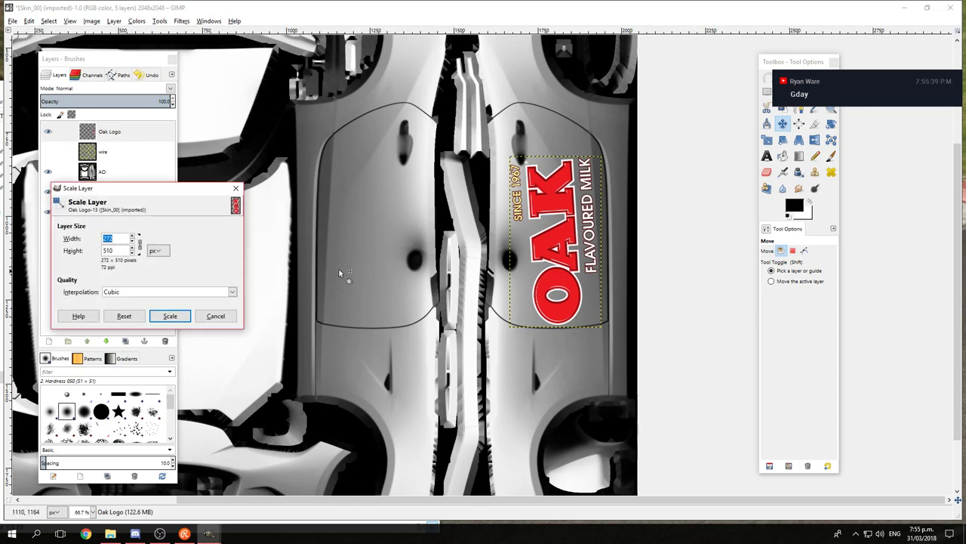
key(Tab)
text(400)
click(170, 316)
drag(679, 292, 540, 296)
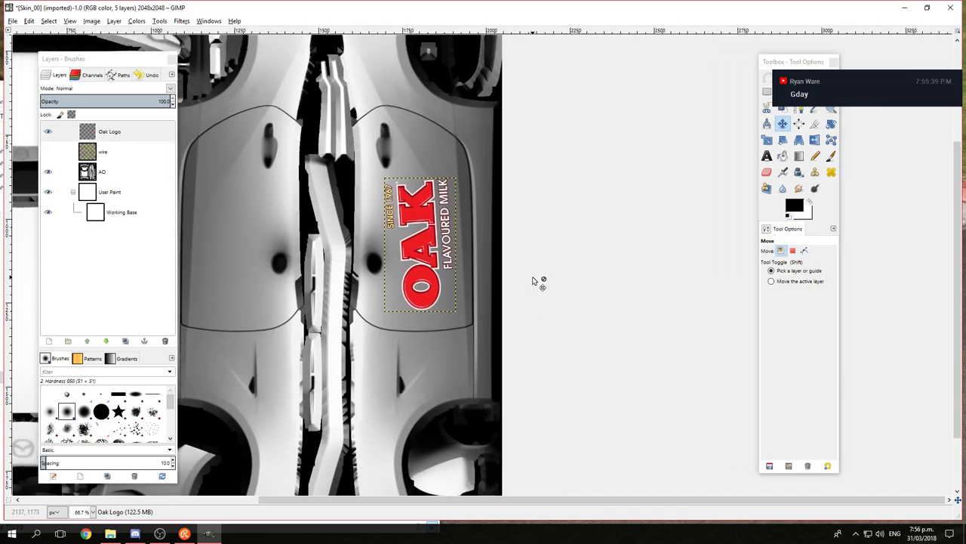
key(ctrl+z)
Step: Scale the Oak Logo layer to 240 × 450 px
click(105, 131)
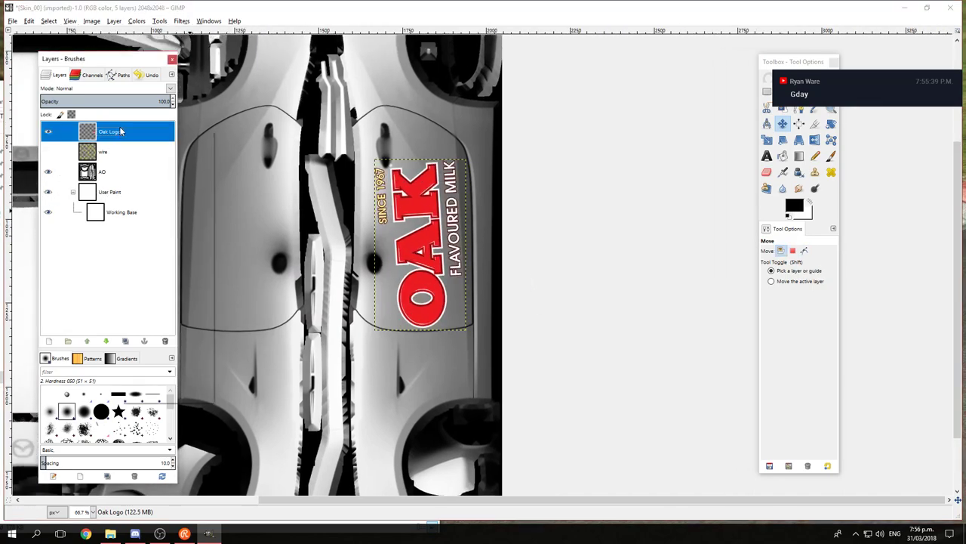
right_click(122, 131)
click(152, 253)
key(Tab)
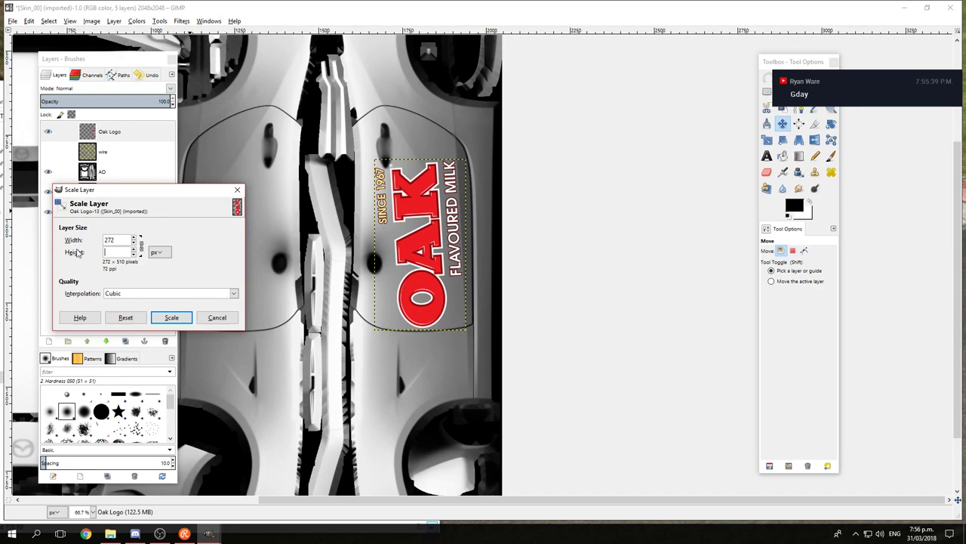
click(167, 318)
drag(495, 285, 507, 259)
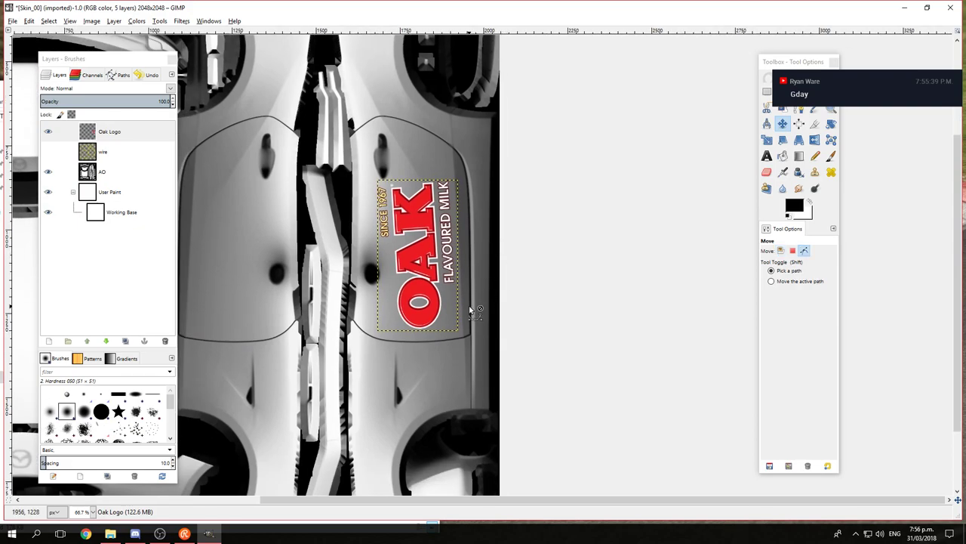
scroll(470, 309, up, 1)
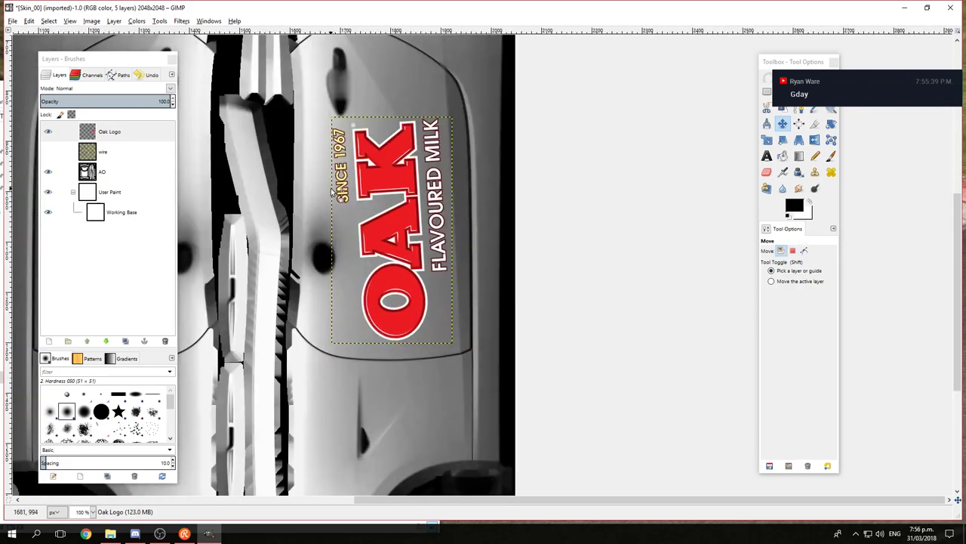
Step: Create a layer group named Decals and place it between the AO and User Paint layers
click(119, 190)
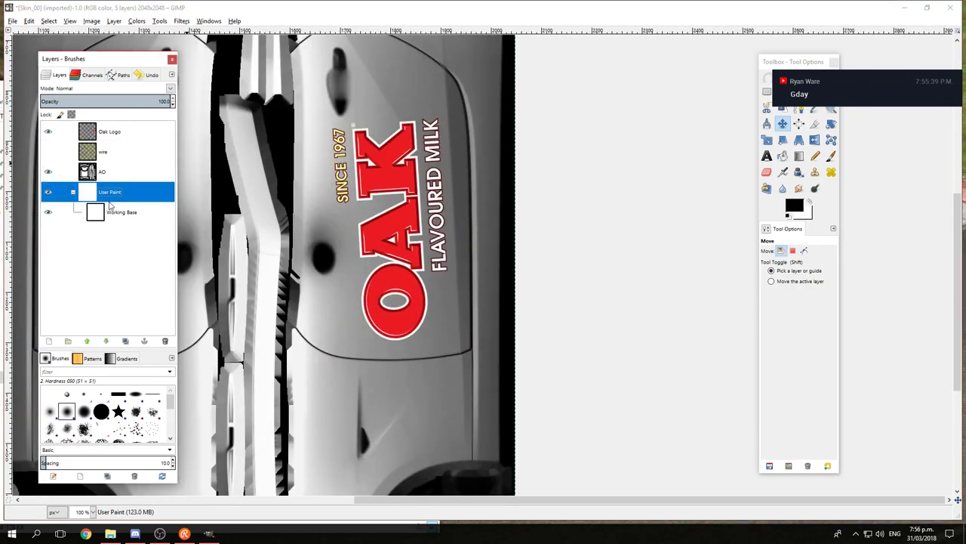
click(60, 171)
click(67, 342)
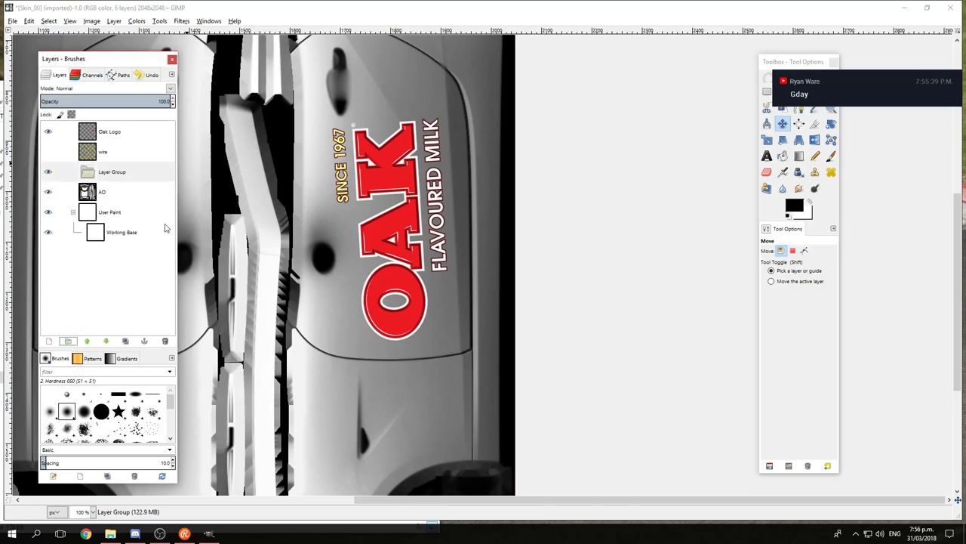
double_click(113, 174)
text(Decal)
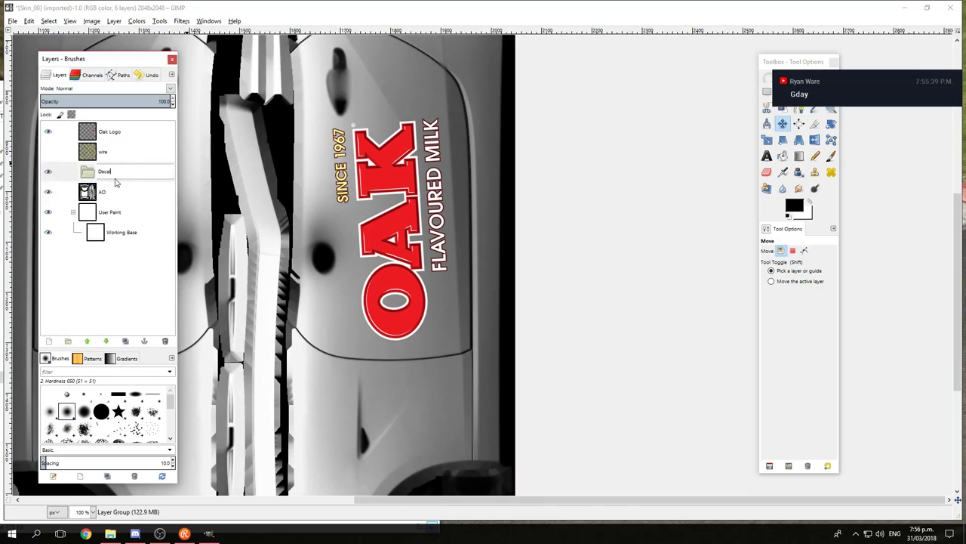
text(s)
key(Return)
mouse_move(117, 182)
mouse_down()
mouse_move(140, 221)
mouse_move(118, 183)
mouse_up()
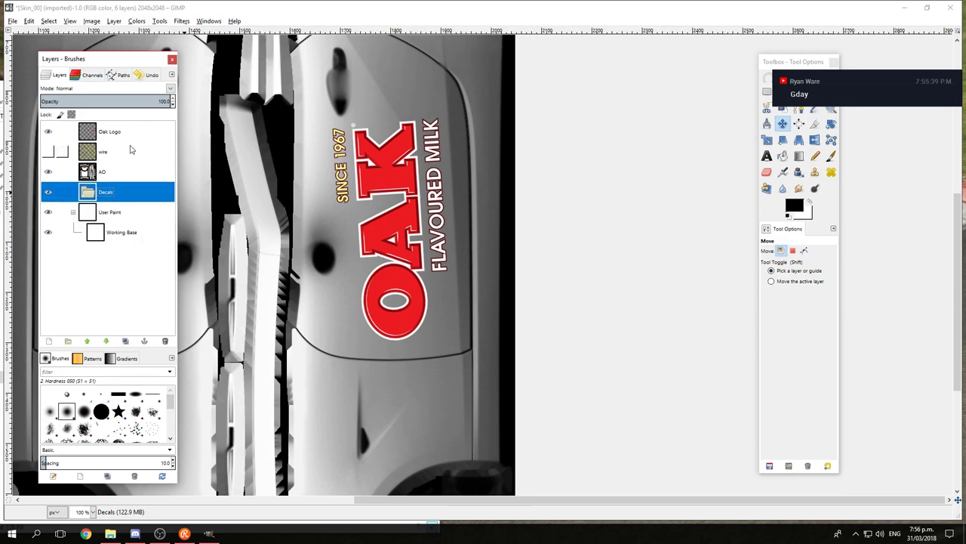
Step: Move the Oak Logo layer into the Decals group and rename it Oak Logo LH Door
drag(125, 134, 120, 196)
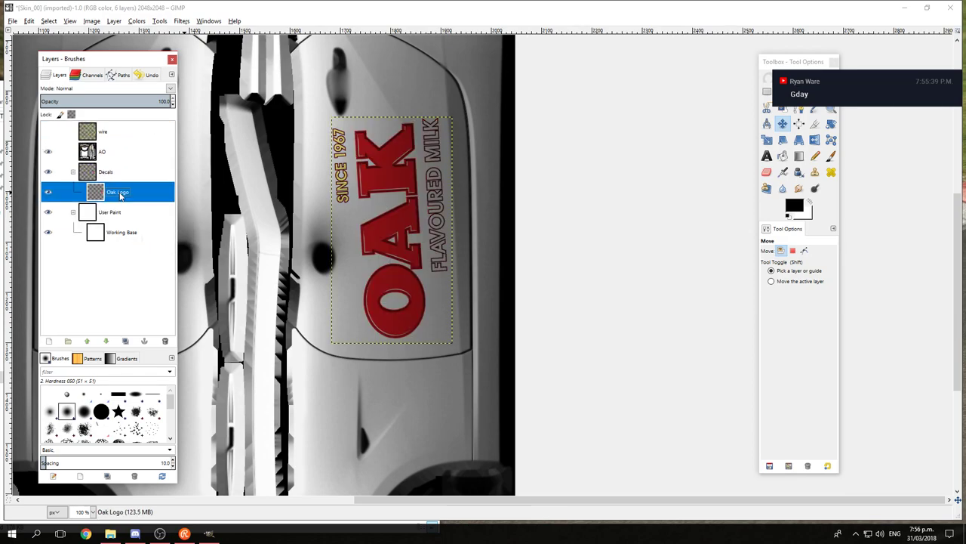
double_click(122, 195)
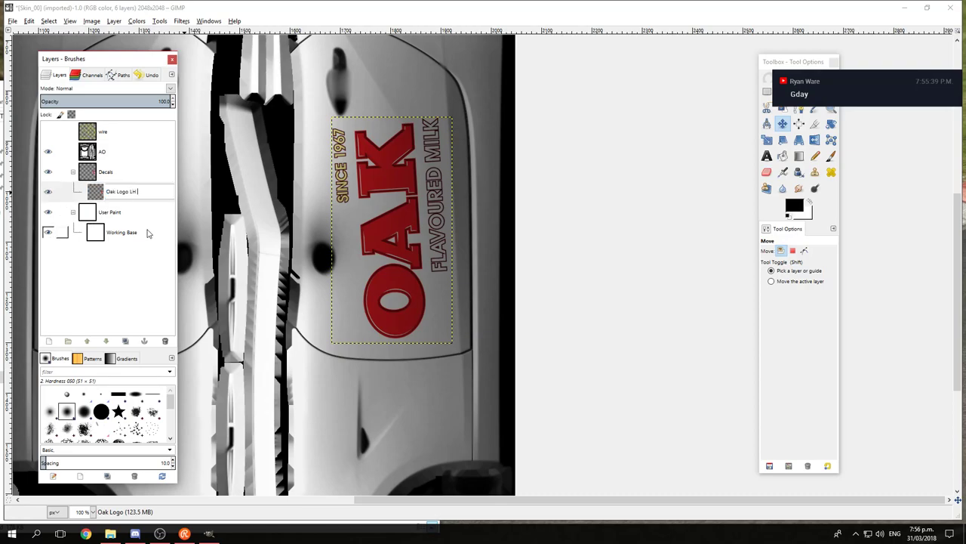
text(LH Door)
key(Return)
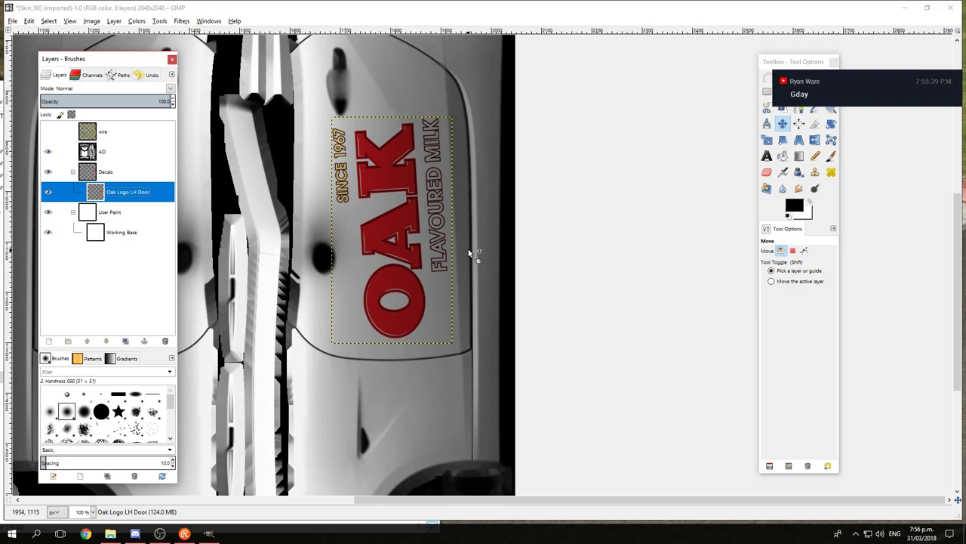
Step: Examine the shaded Oak logo's size and placement on the door against the opposite door and surrounding body panels
scroll(455, 192, down, 1)
drag(638, 219, 518, 238)
scroll(528, 304, down, 1)
scroll(518, 238, down, 1)
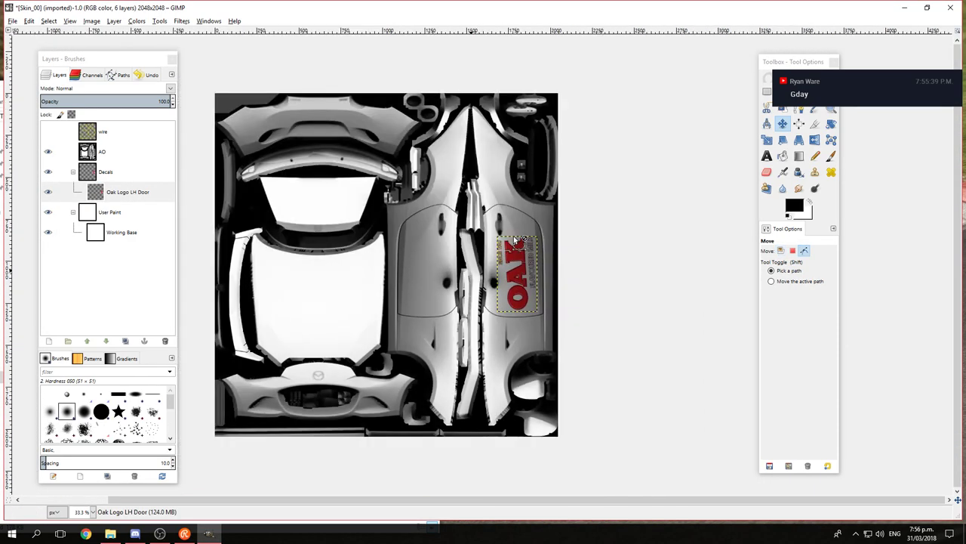
drag(444, 237, 480, 238)
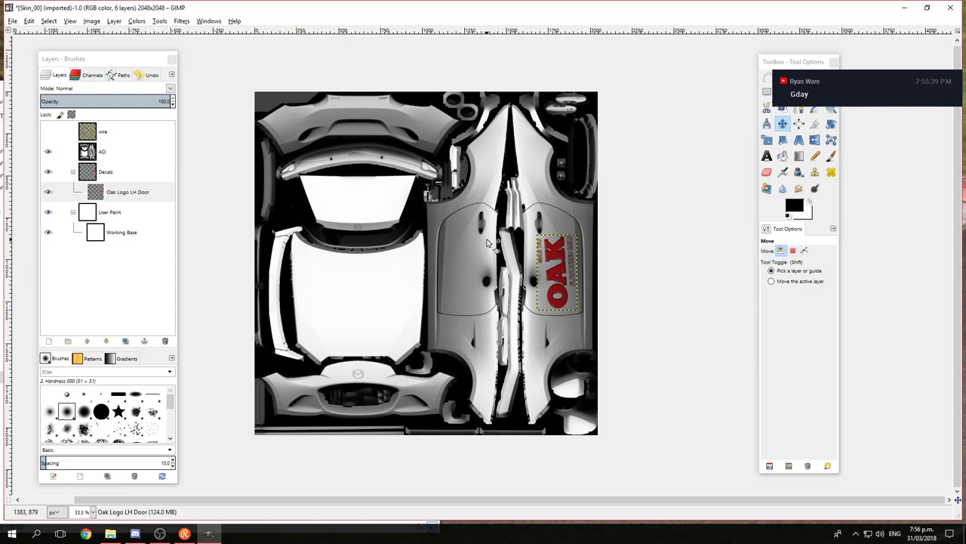
drag(502, 261, 427, 242)
scroll(427, 240, up, 2)
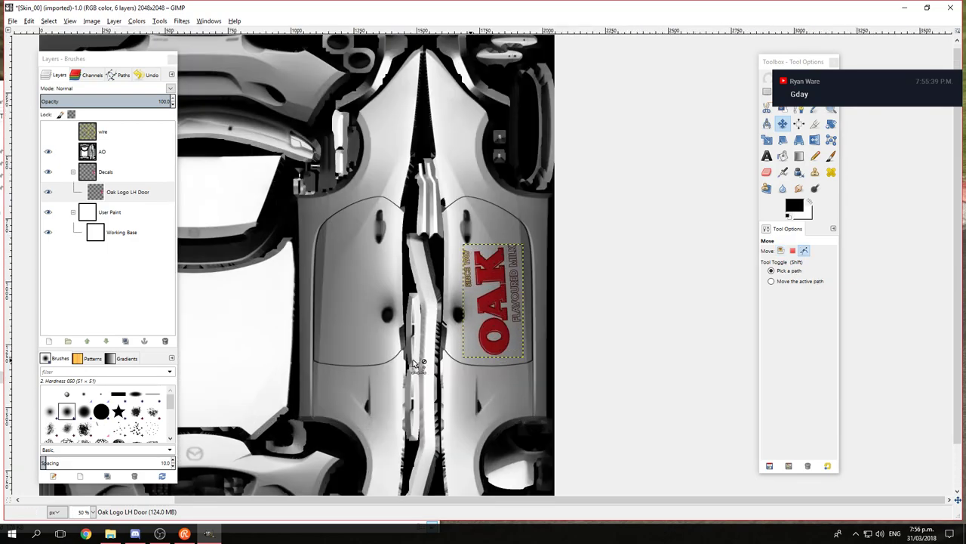
scroll(483, 258, right, 2)
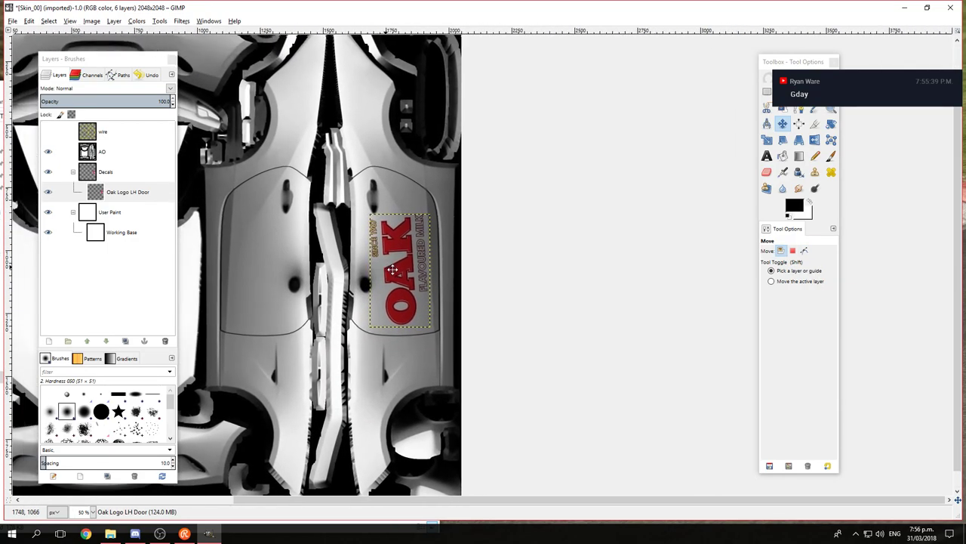
scroll(472, 272, up, 2)
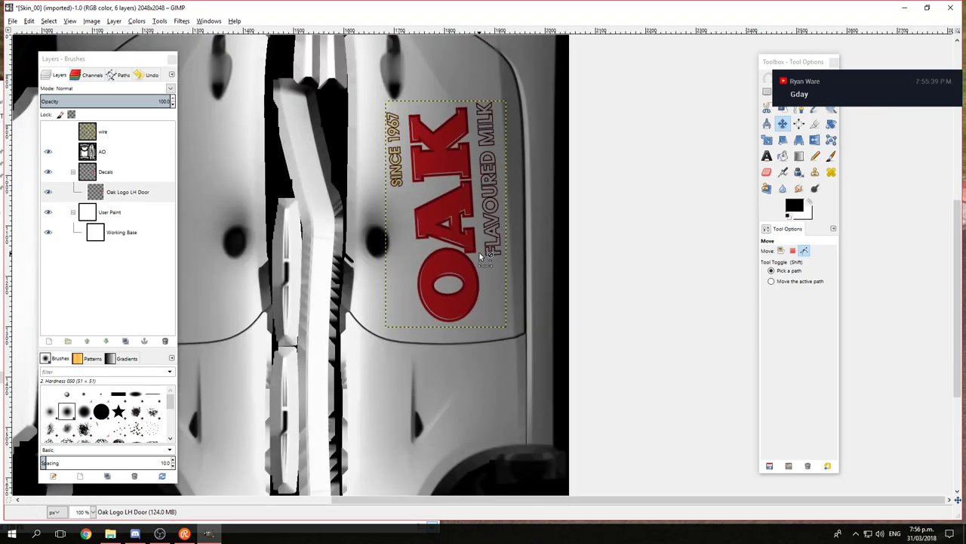
scroll(479, 253, down, 1)
drag(607, 240, 390, 243)
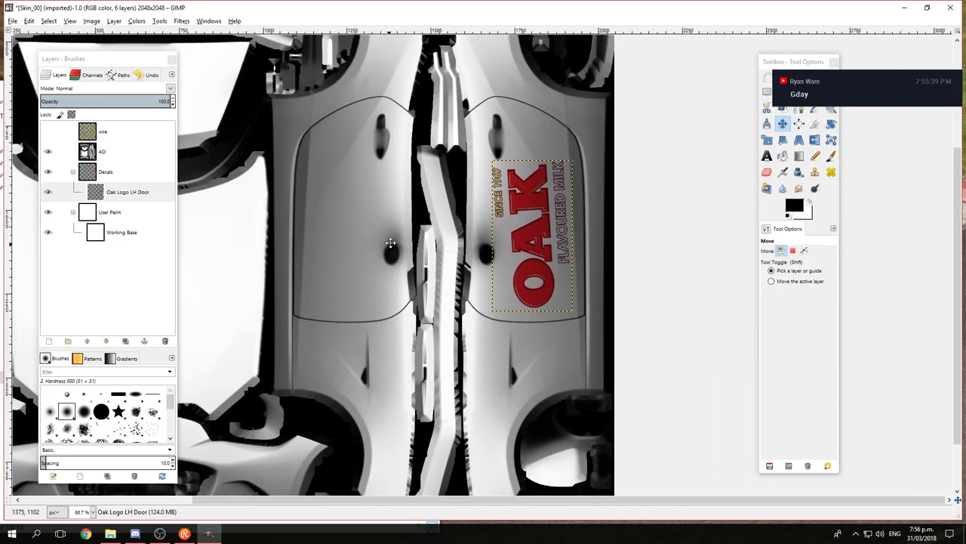
key(ctrl)
scroll(447, 217, down, 1)
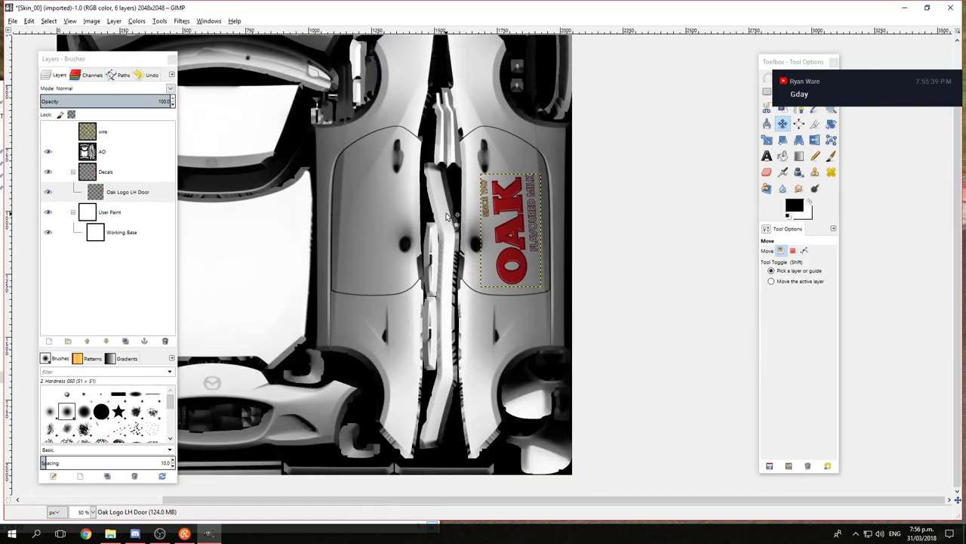
drag(476, 193, 420, 188)
scroll(428, 189, up, 2)
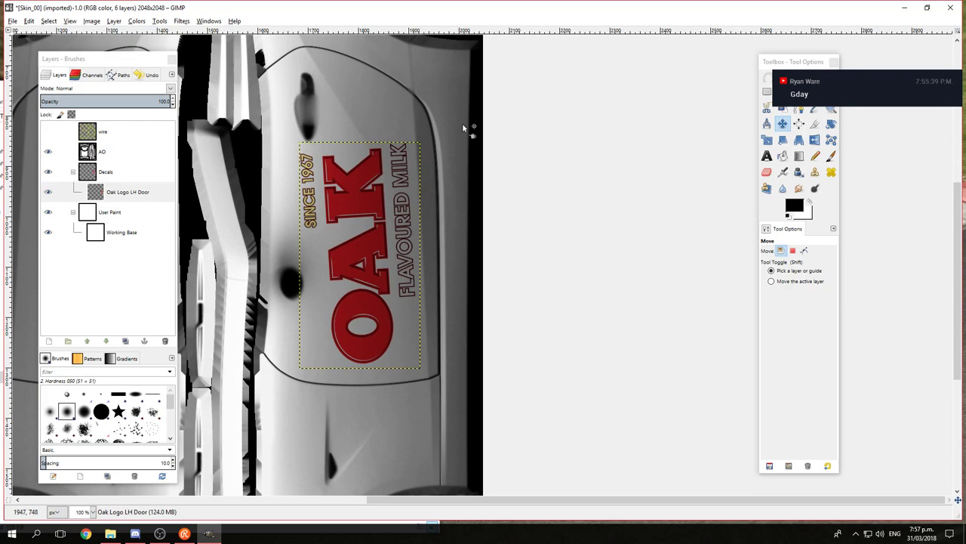
Step: With the Paths tool, draw a path from the wheel arch above the door down the body crease to the door's upper seam
click(798, 109)
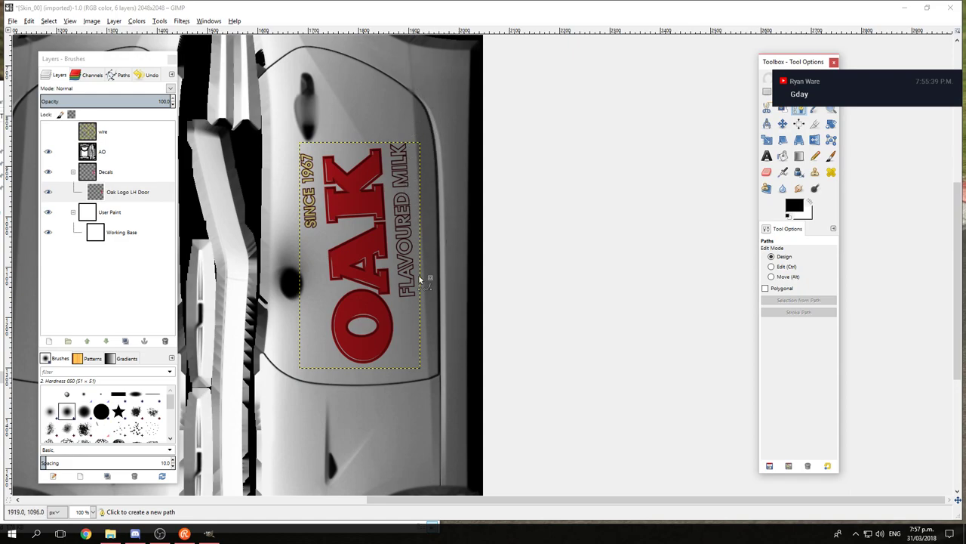
scroll(425, 176, up, 4)
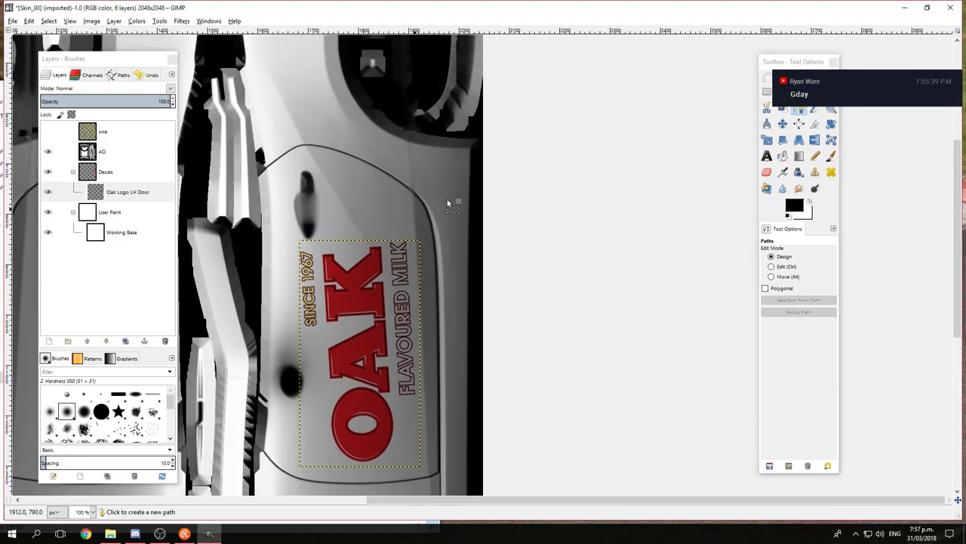
drag(812, 63, 542, 93)
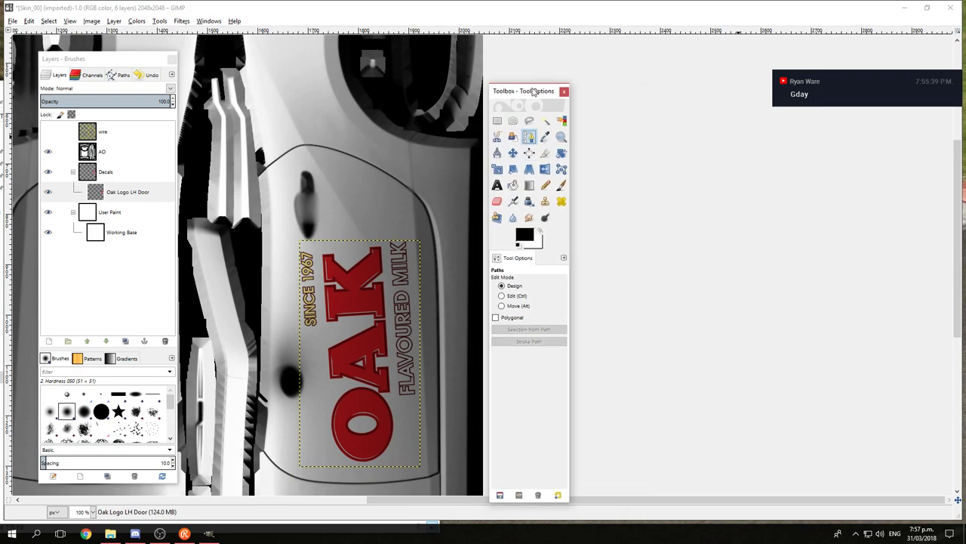
drag(535, 92, 783, 71)
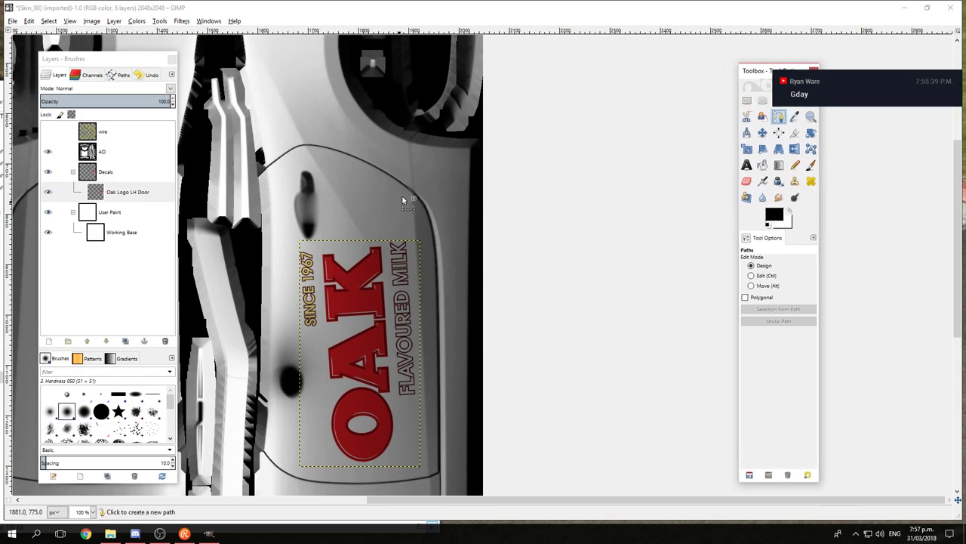
scroll(409, 184, up, 2)
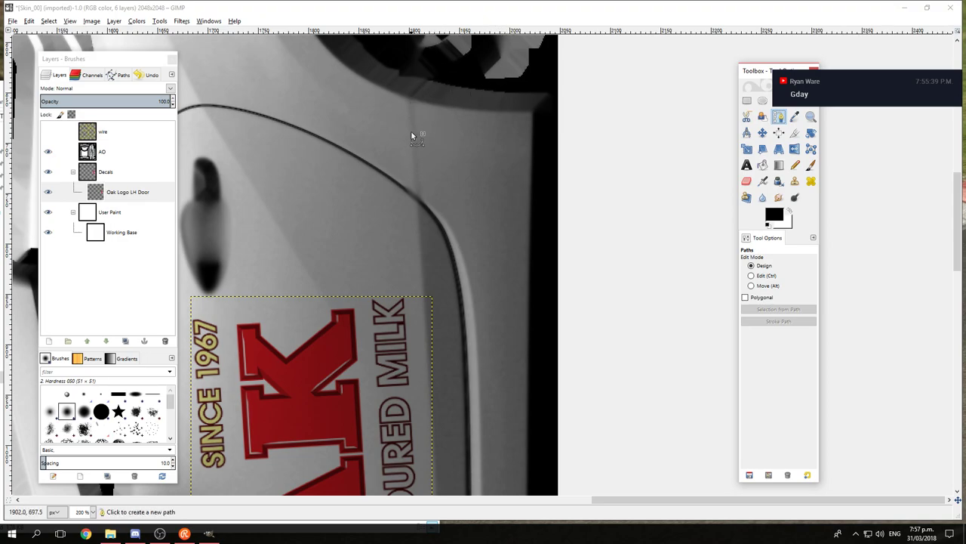
click(407, 72)
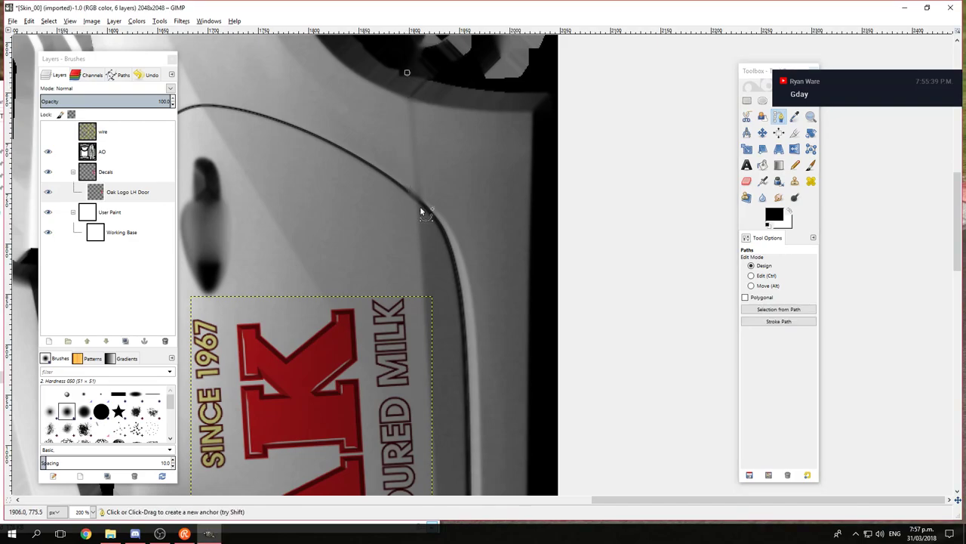
key(ctrl+z)
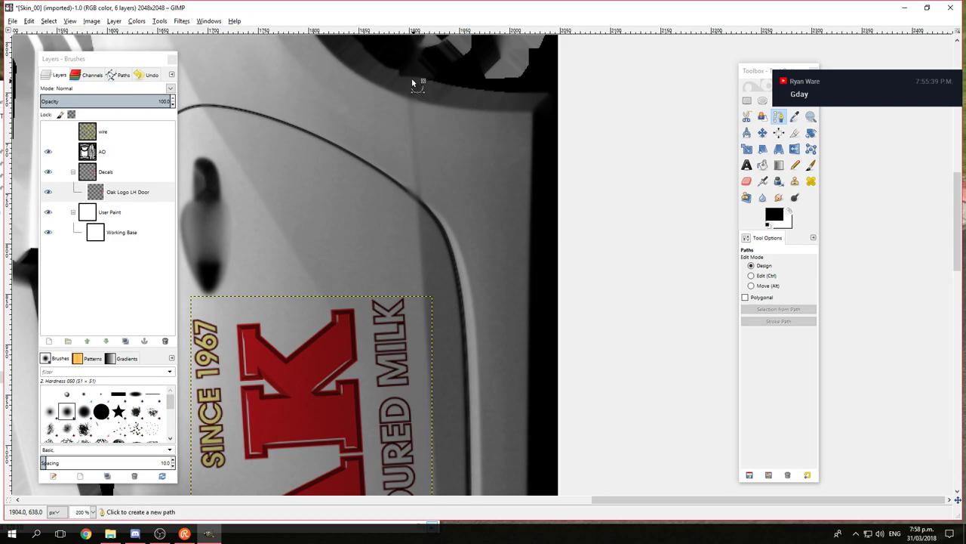
click(407, 68)
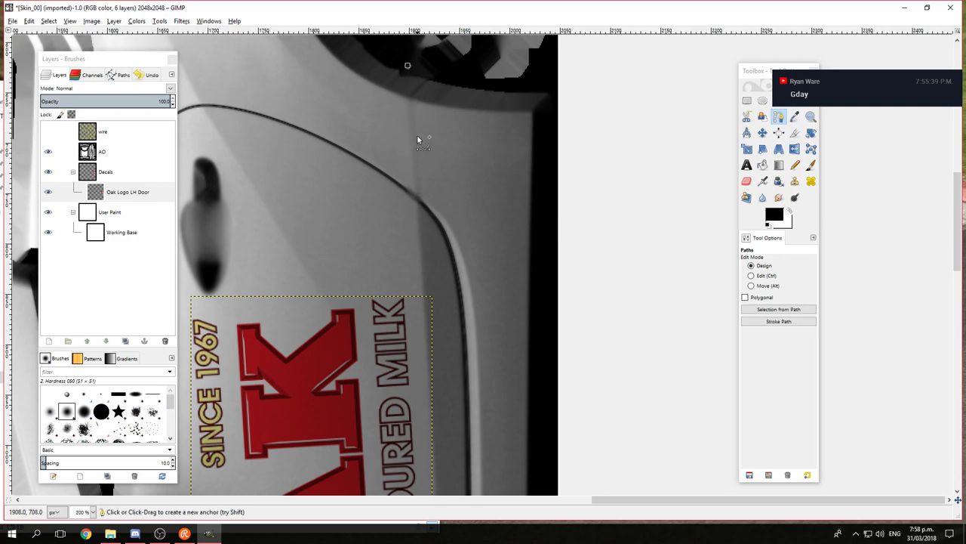
click(417, 202)
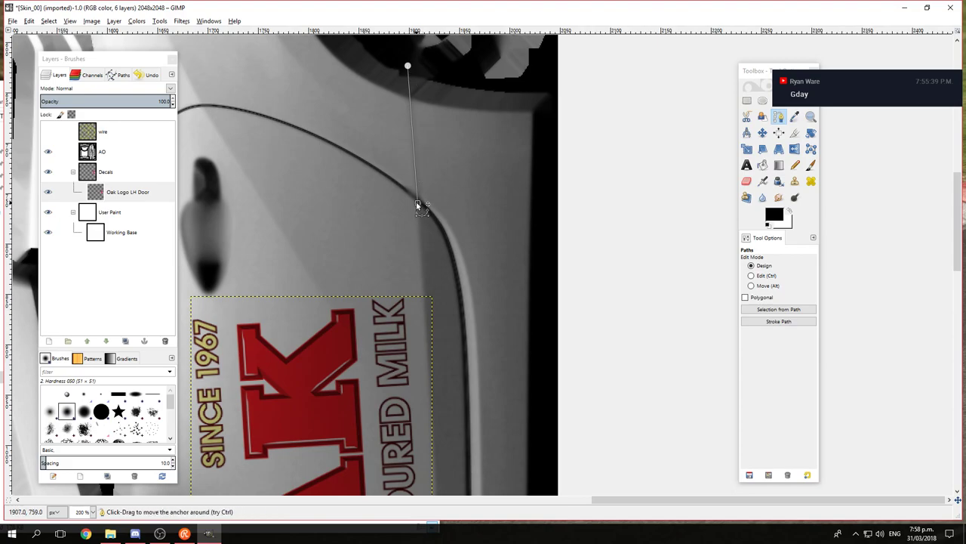
key(ctrl)
scroll(423, 204, up, 3)
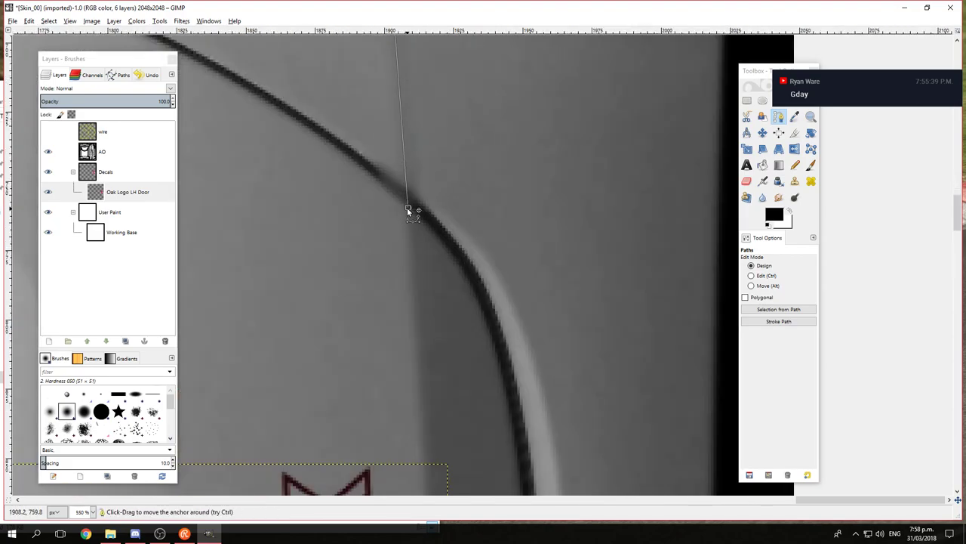
click(406, 203)
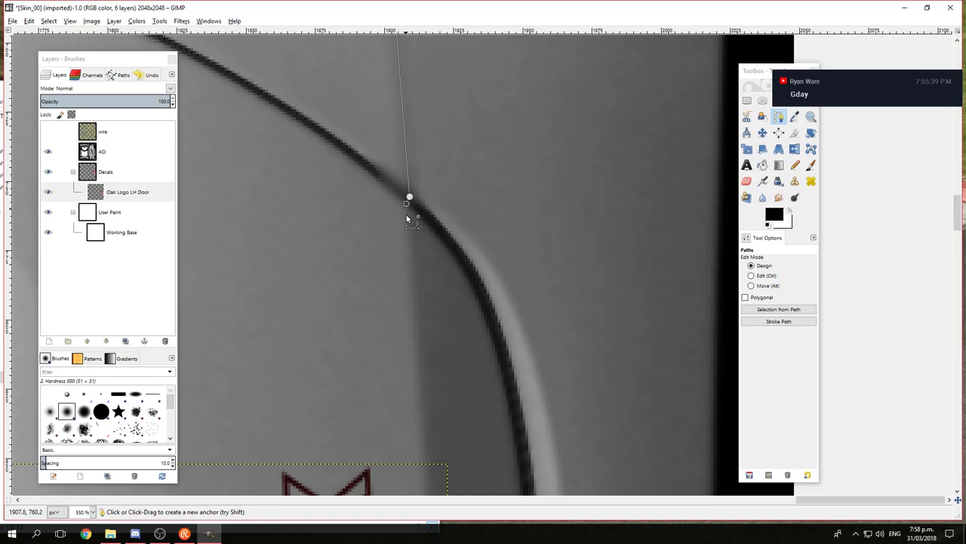
Step: Extend the path down the door beside the logo and align its end anchor with the door's lower seam at the body crease
scroll(421, 220, down, 4)
drag(458, 446, 455, 254)
scroll(451, 480, up, 3)
click(368, 400)
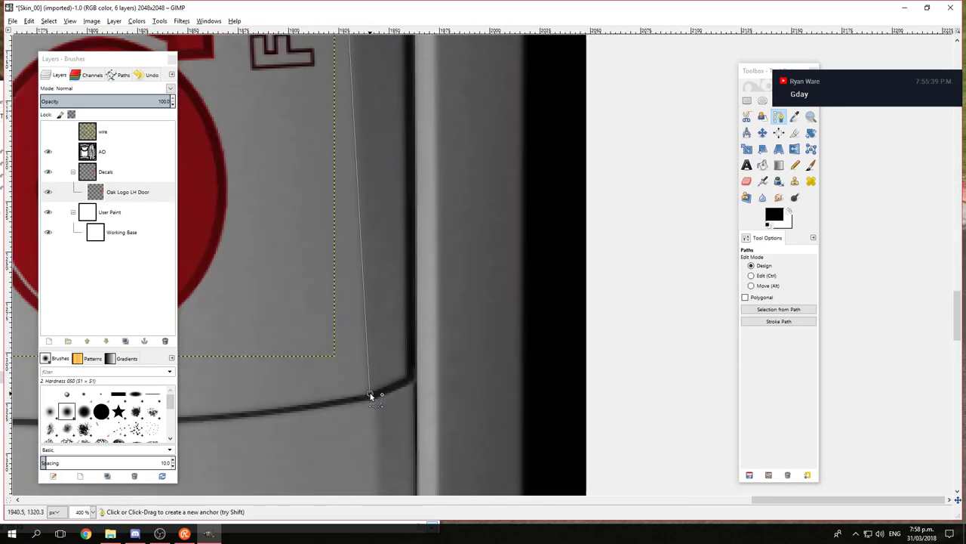
scroll(382, 393, down, 3)
scroll(382, 394, left, 2)
scroll(427, 305, up, 2)
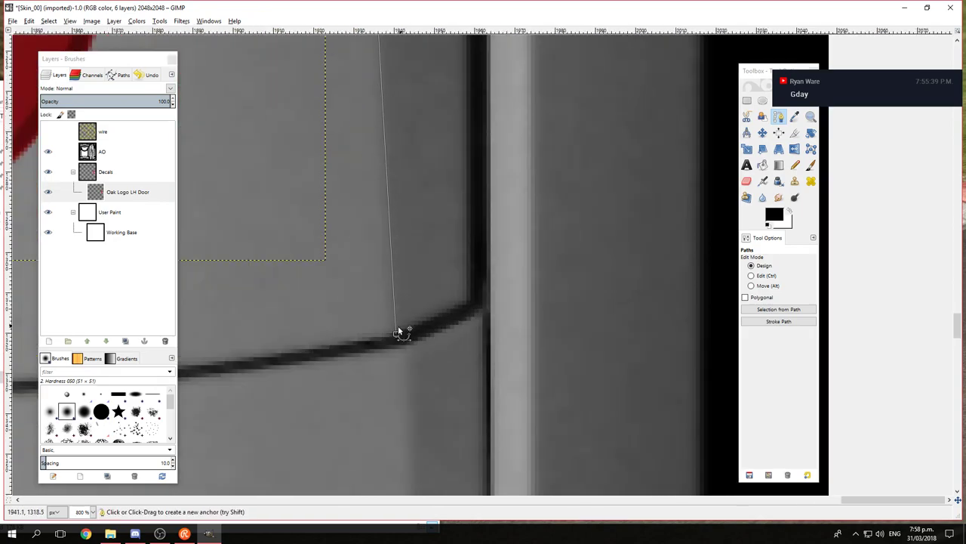
drag(395, 332, 395, 343)
scroll(435, 319, down, 3)
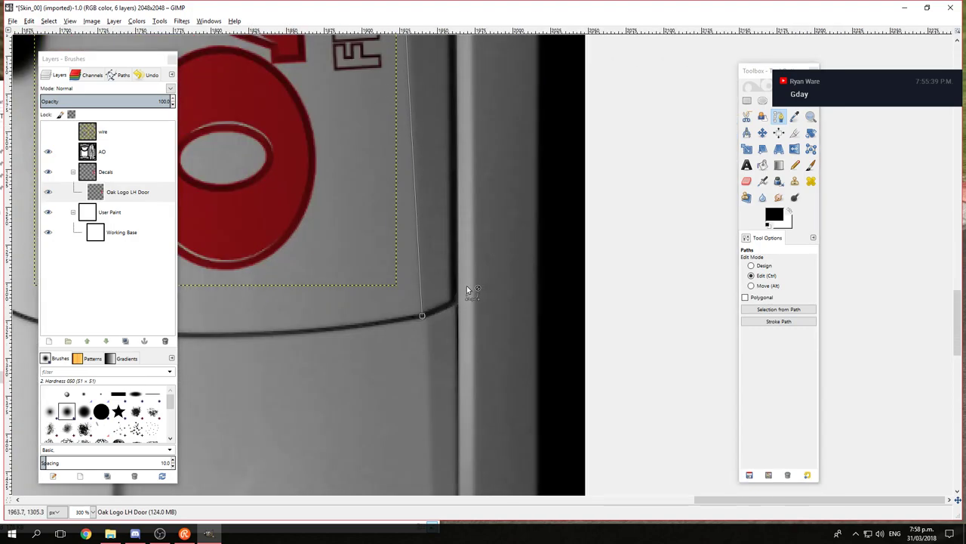
Step: Check the path's anchor at the door's upper seam, then hide the Oak Logo LH Door layer and select the wire layer
scroll(468, 286, up, 3)
scroll(444, 203, up, 3)
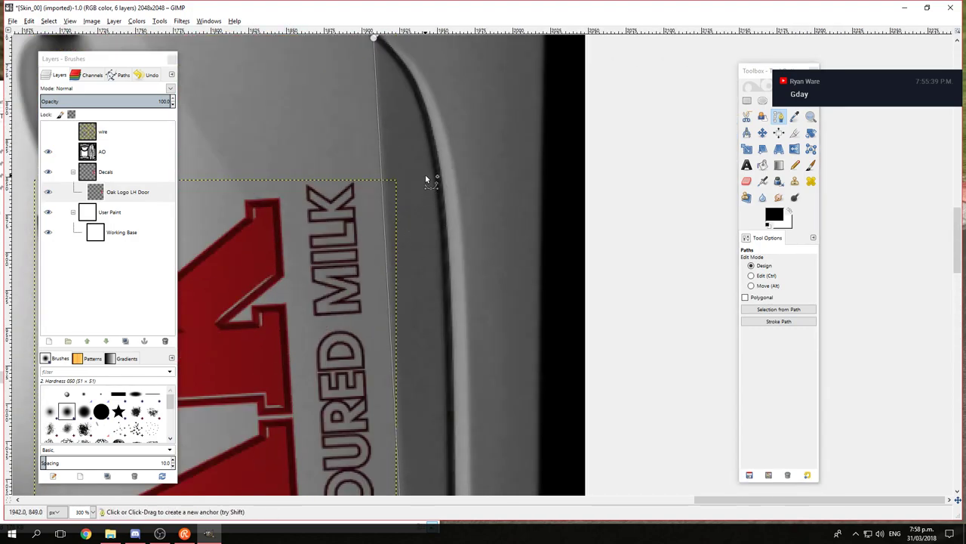
scroll(427, 175, up, 3)
scroll(387, 154, up, 3)
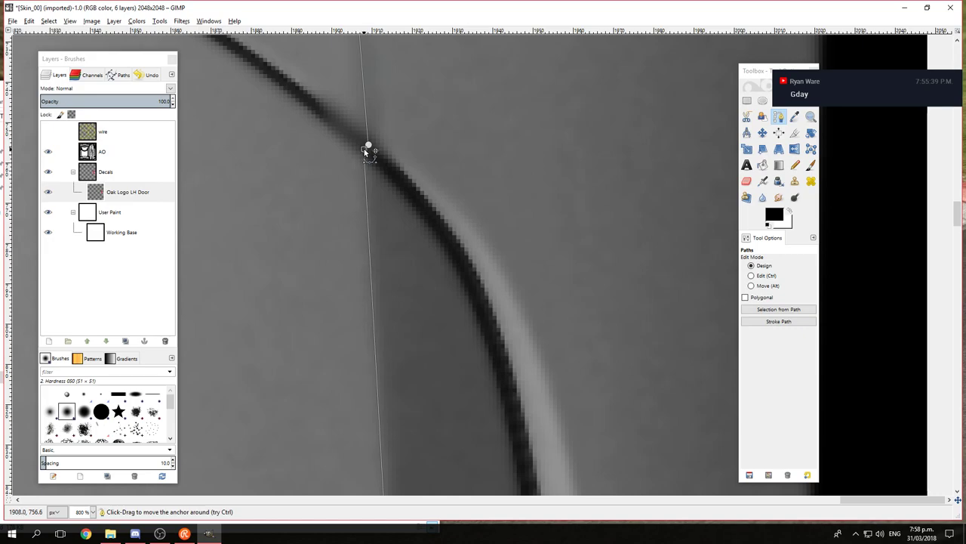
scroll(453, 262, down, 2)
scroll(453, 262, down, 3)
scroll(466, 371, down, 3)
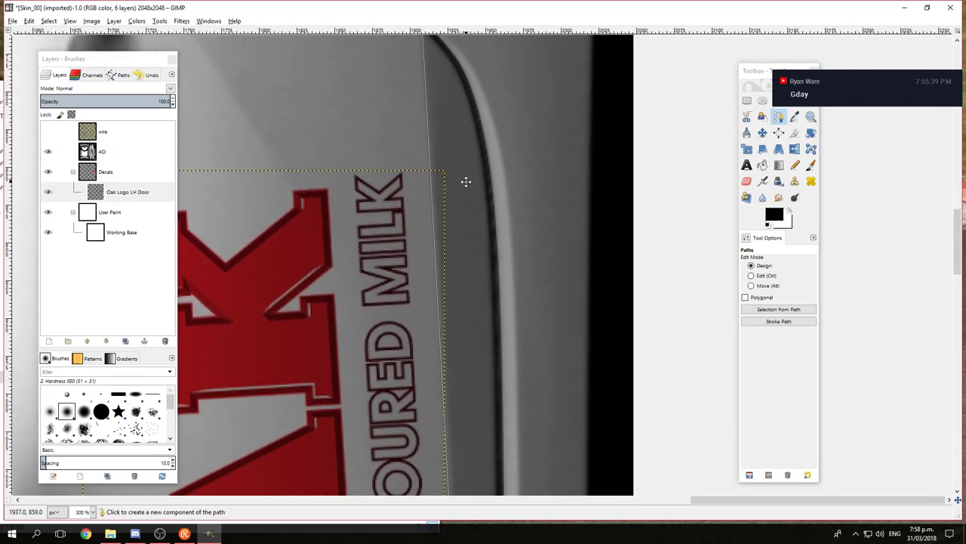
click(48, 194)
click(109, 175)
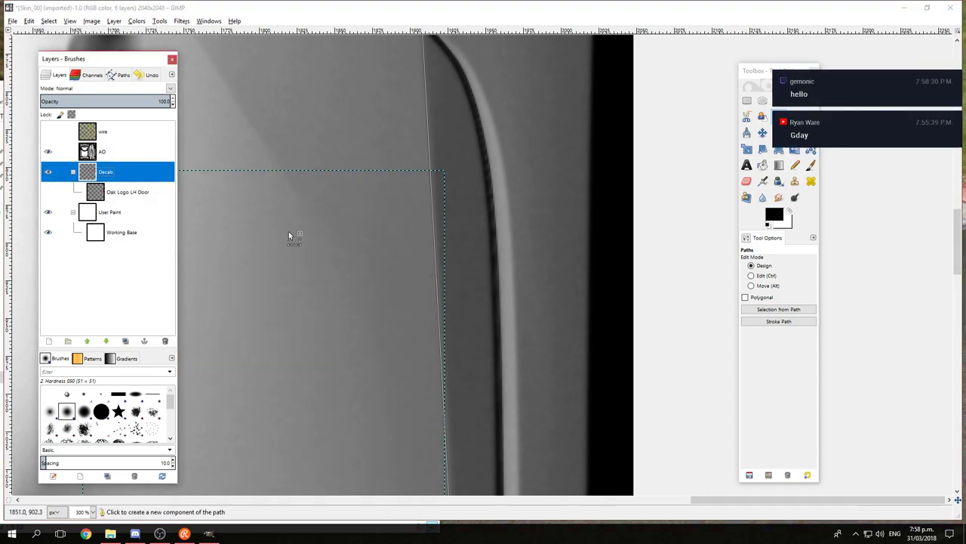
click(98, 132)
Step: Insert an extra anchor on the path's straight segment along the door crease, below the door's upper seam
scroll(475, 260, up, 1)
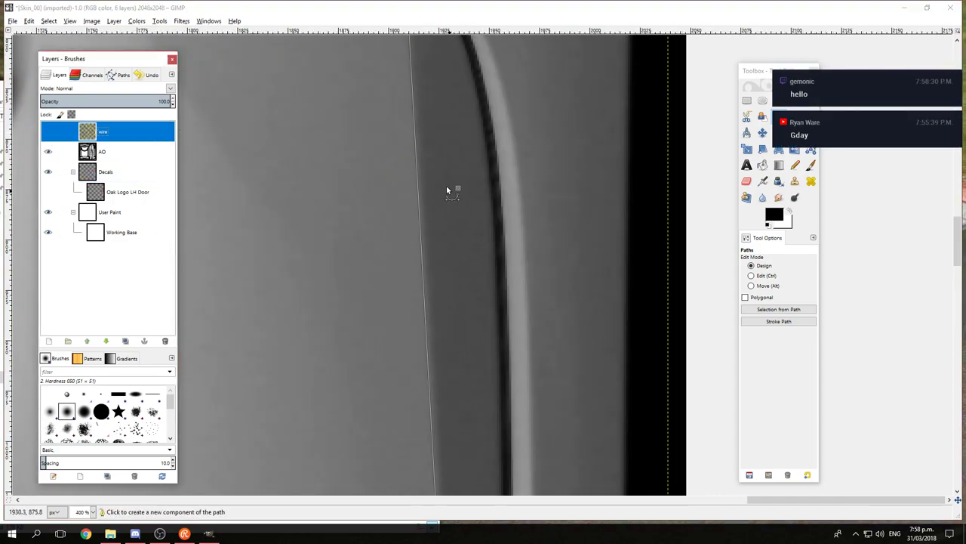
click(420, 214)
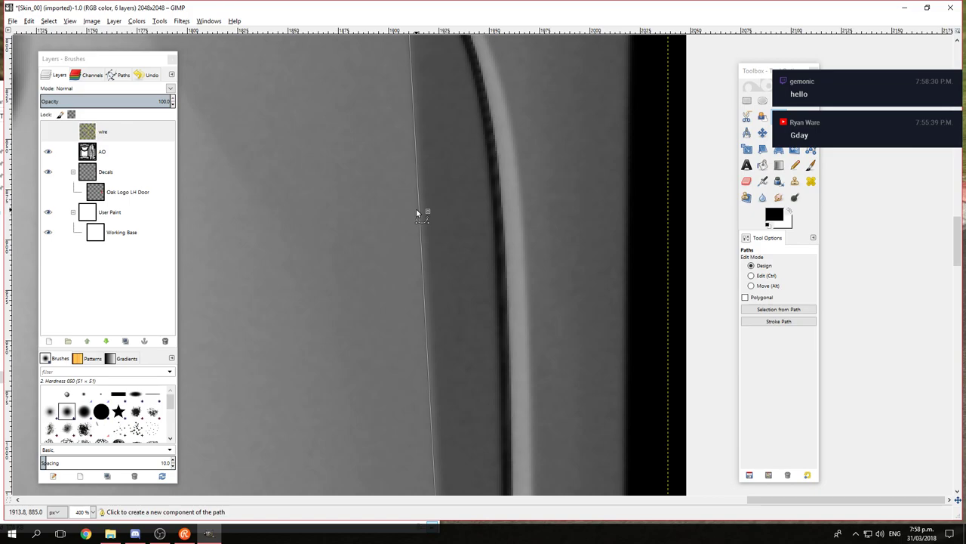
key(ctrl)
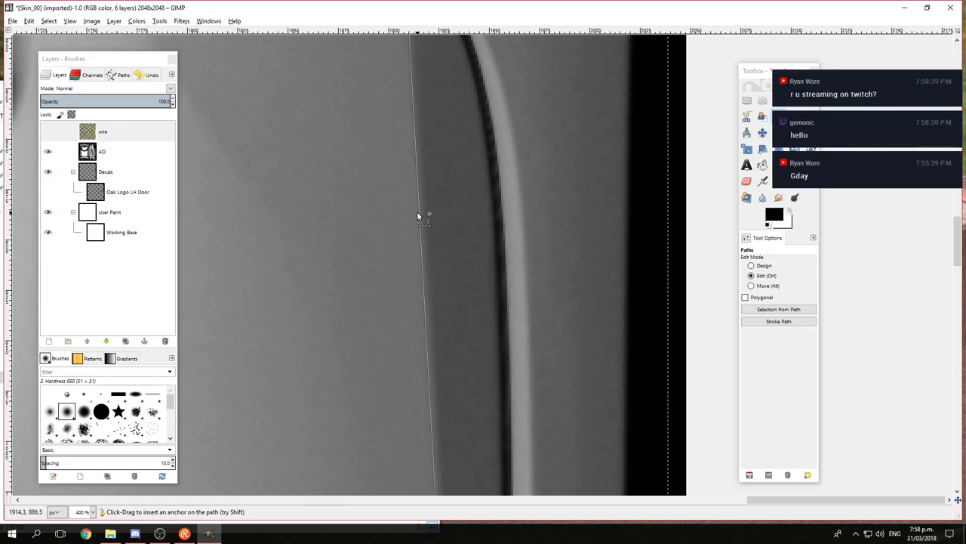
ctrl+click(419, 215)
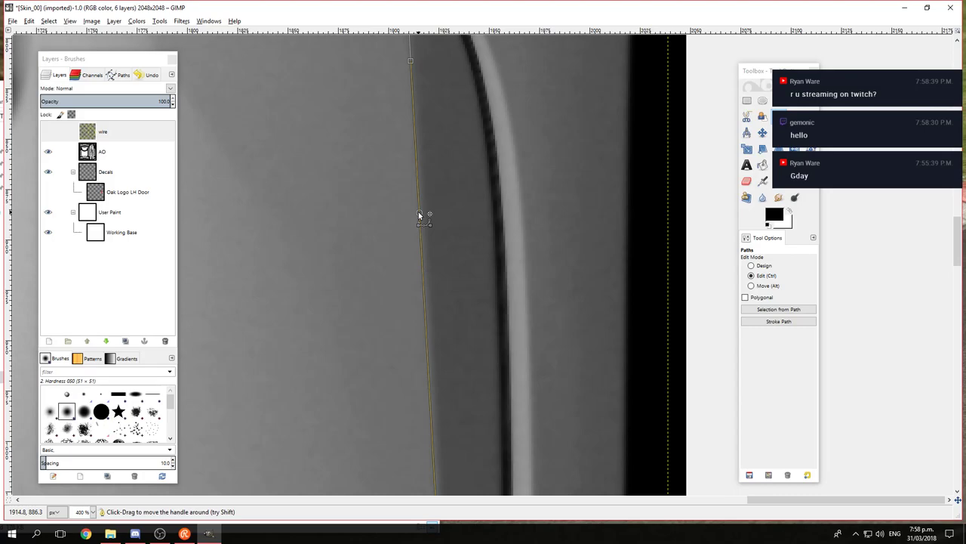
Step: Shift the inserted anchor slightly outward so the path follows the shaded body crease on the door
scroll(419, 214, up, 2)
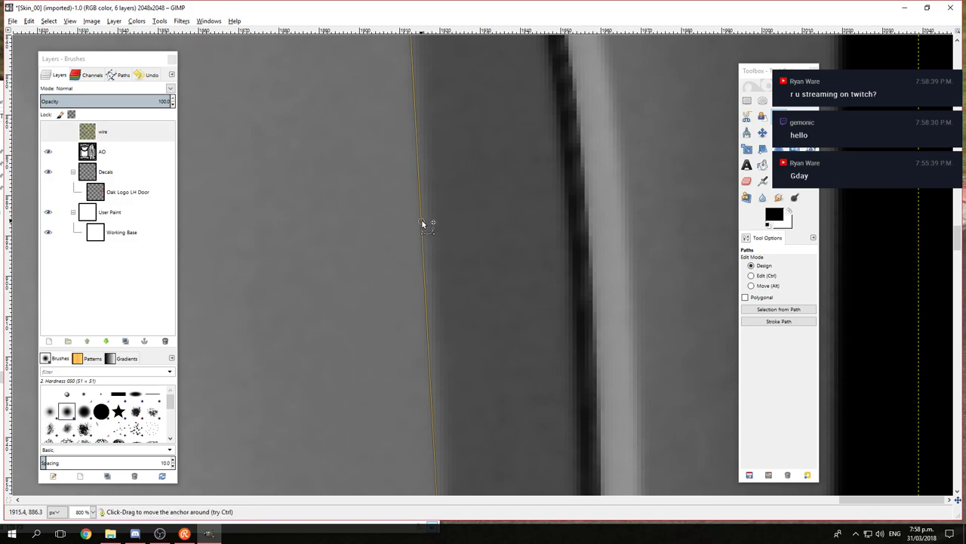
drag(421, 220, 429, 221)
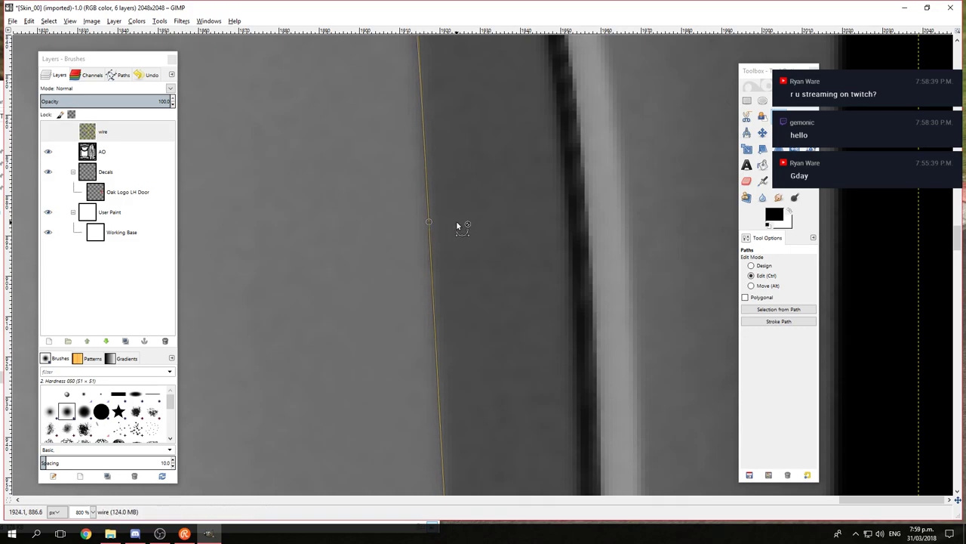
scroll(457, 221, down, 4)
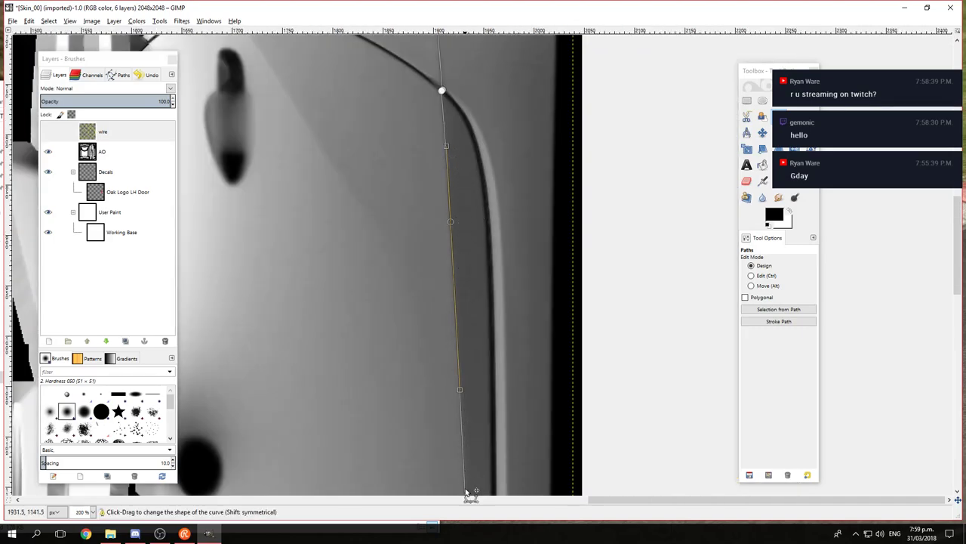
scroll(498, 341, up, 1)
scroll(498, 339, down, 1)
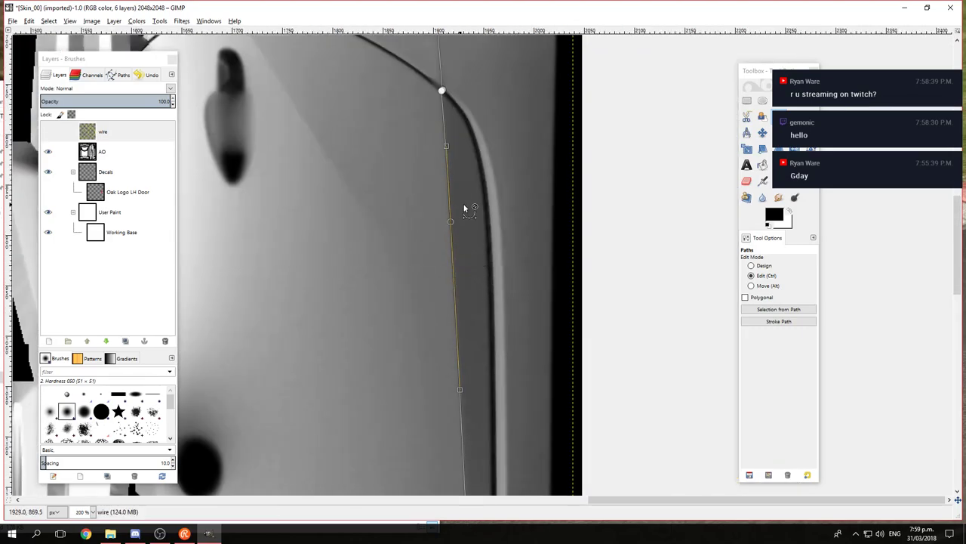
scroll(463, 204, up, 2)
drag(424, 239, 426, 238)
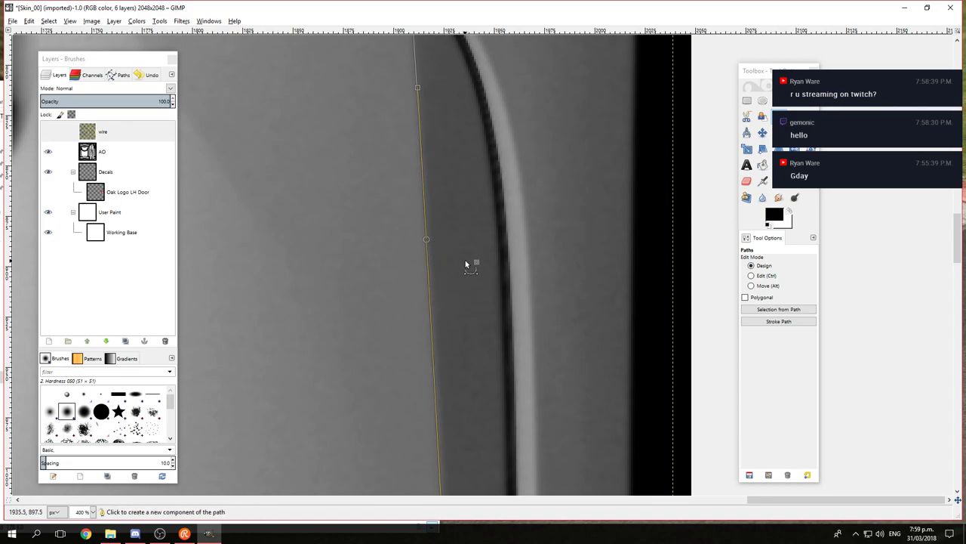
Step: Extend the path from the door's lower seam down the body crease into the lower wheel arch, aligning the added seam anchor with the crease
scroll(465, 259, down, 8)
scroll(477, 322, down, 2)
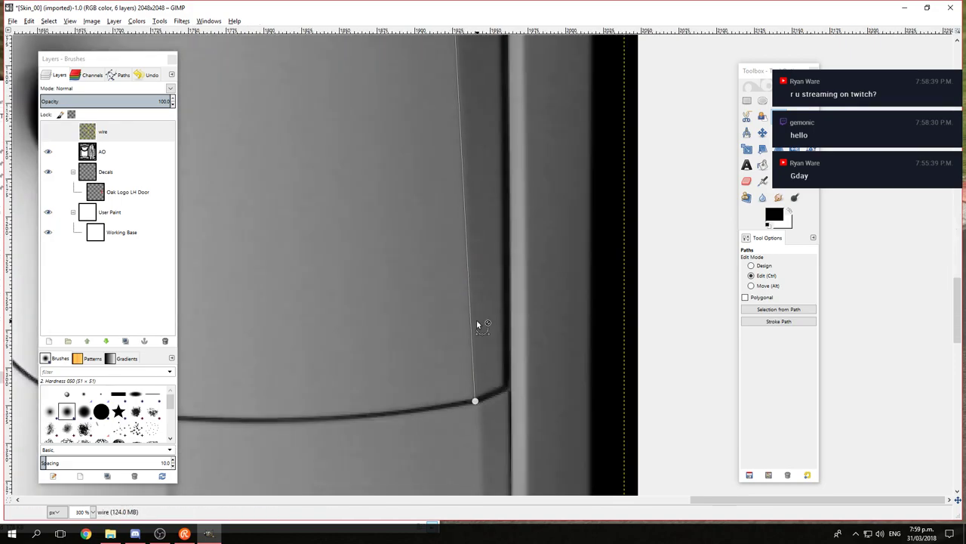
drag(486, 361, 475, 303)
scroll(475, 306, up, 2)
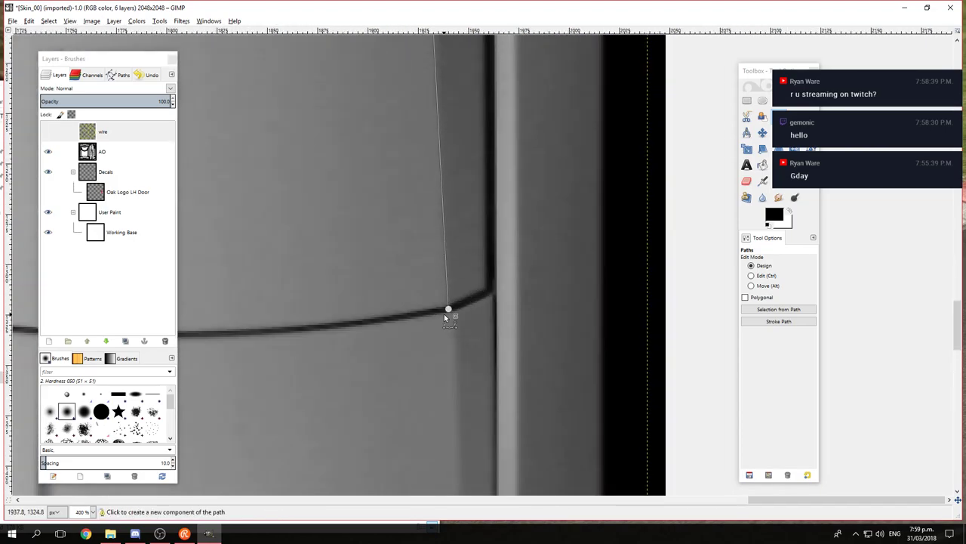
click(449, 308)
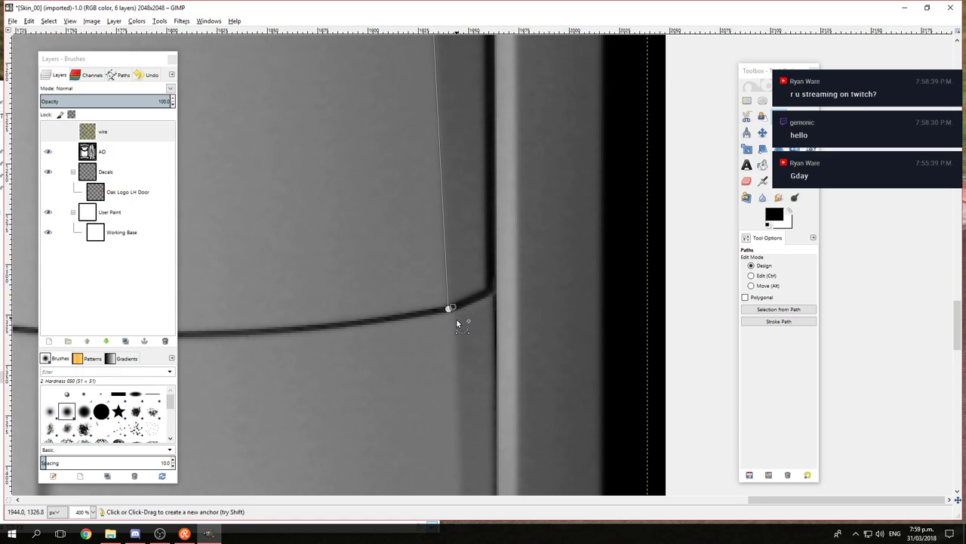
ctrl+scroll(456, 318, down, 1)
scroll(456, 323, down, 4)
drag(480, 452, 474, 474)
ctrl+scroll(489, 133, up, 2)
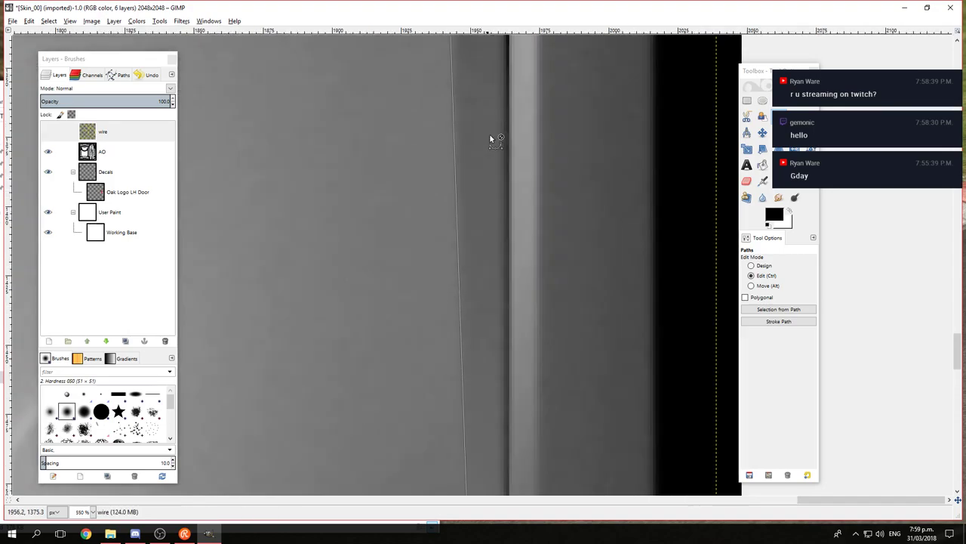
scroll(457, 239, up, 4)
drag(435, 221, 438, 219)
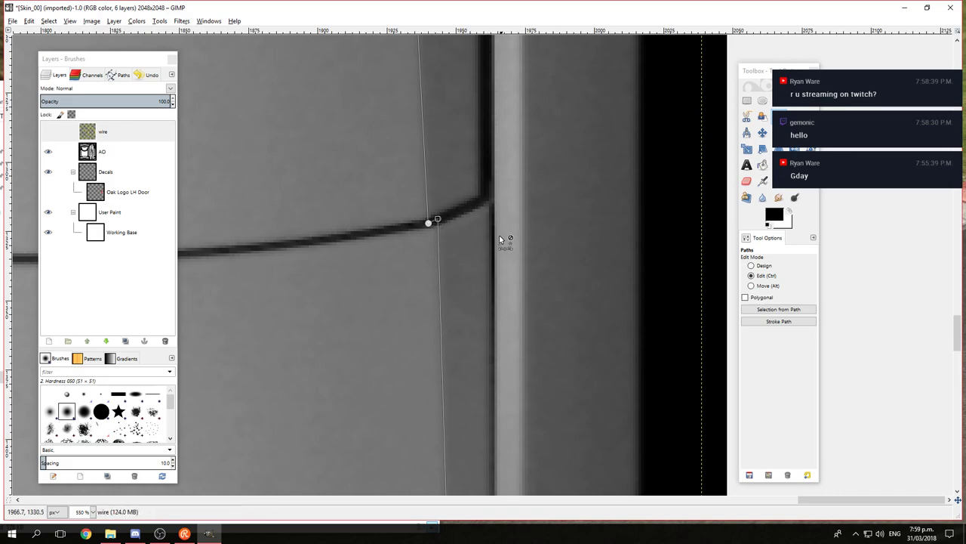
Step: Route the path to the texture's outer edge, up to the upper wheel arch and back to its starting anchor
ctrl+scroll(499, 235, down, 5)
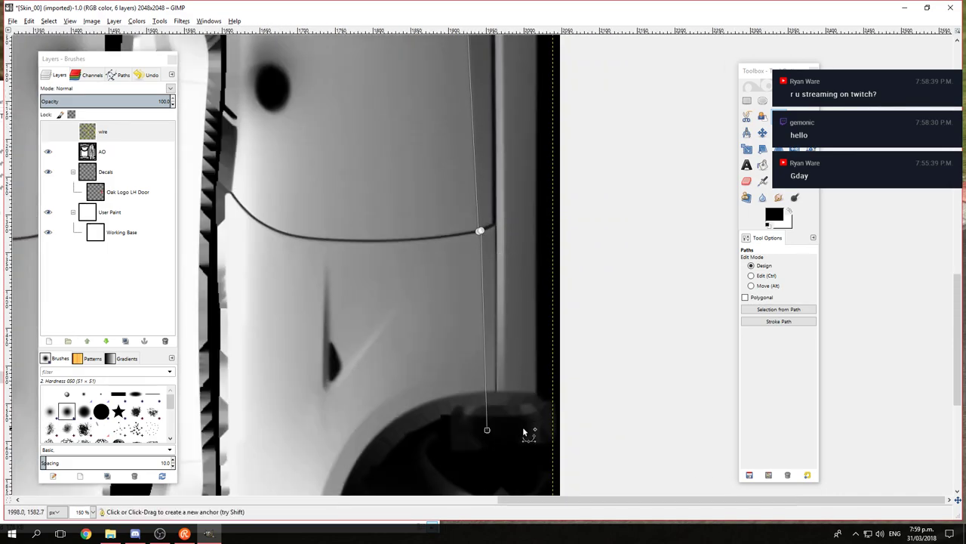
click(549, 429)
scroll(552, 193, up, 3)
scroll(552, 195, up, 5)
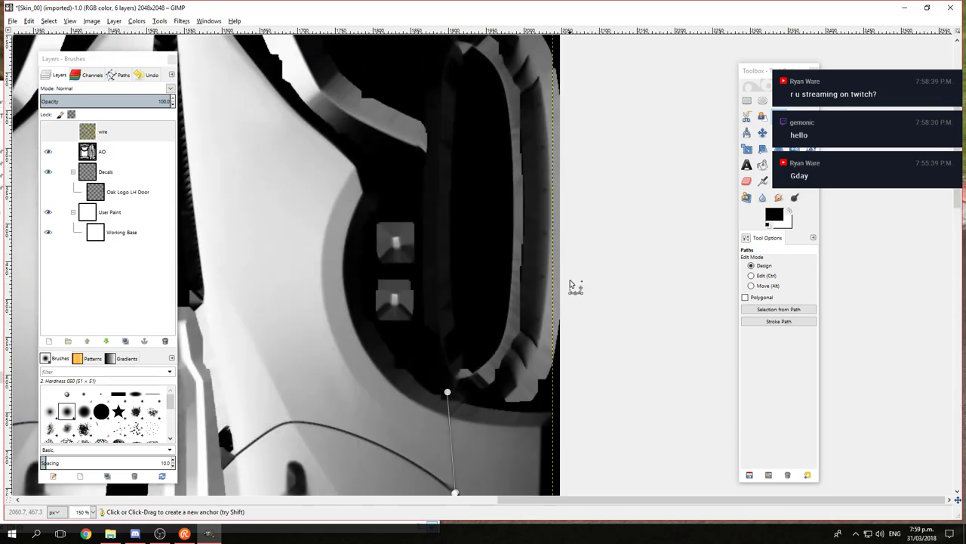
click(448, 392)
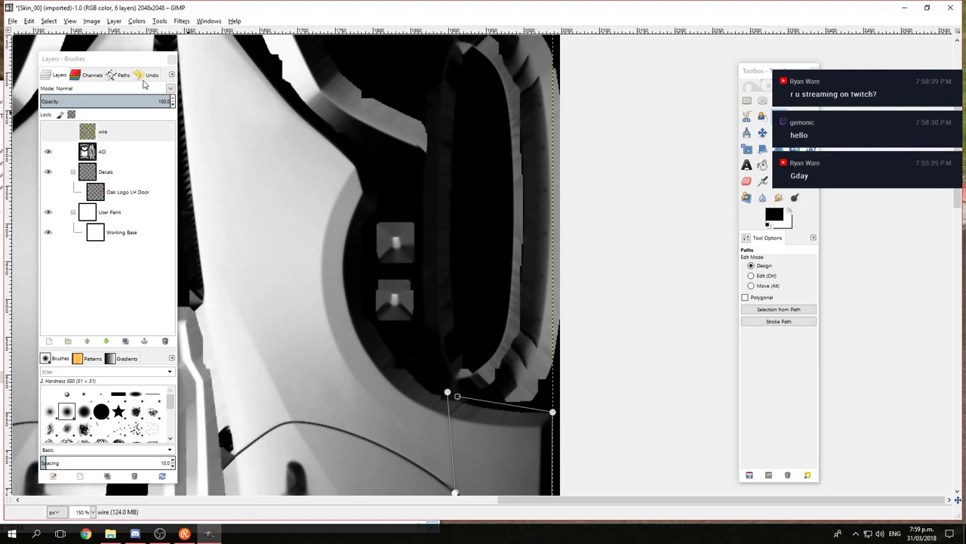
Step: Create a selection from the side skirt path
click(48, 20)
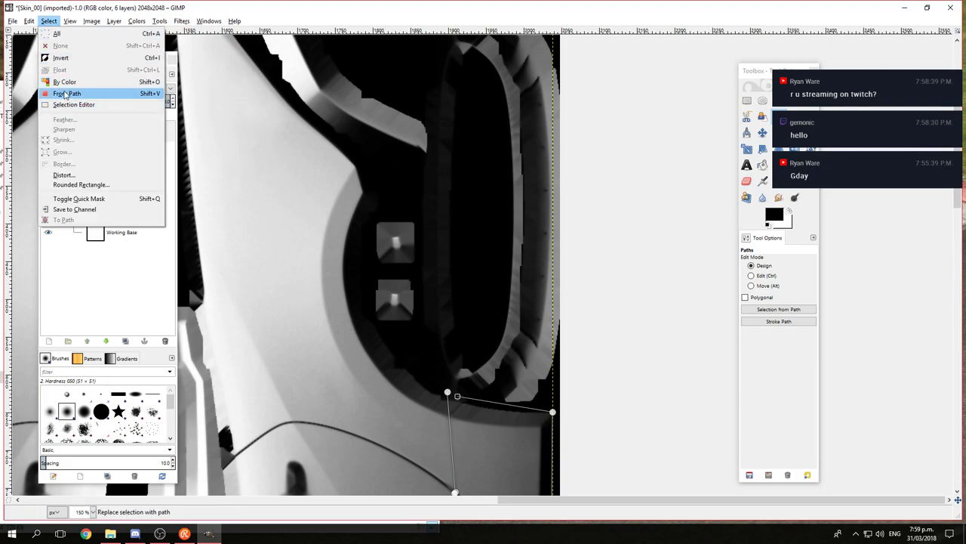
click(135, 94)
scroll(463, 377, down, 5)
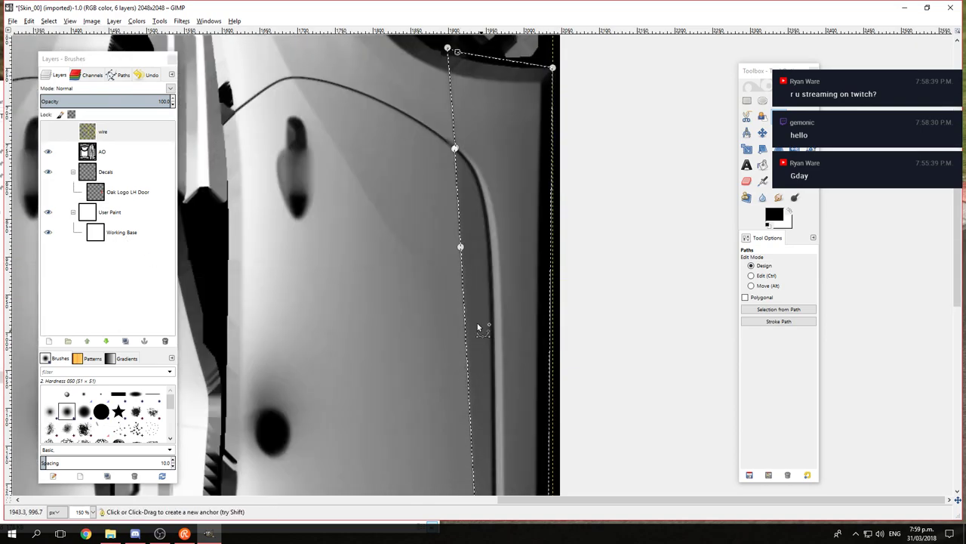
Step: Add a 2048 x 2048 transparent layer named Black Side Skirts above Working Base in the User Paint group
click(130, 239)
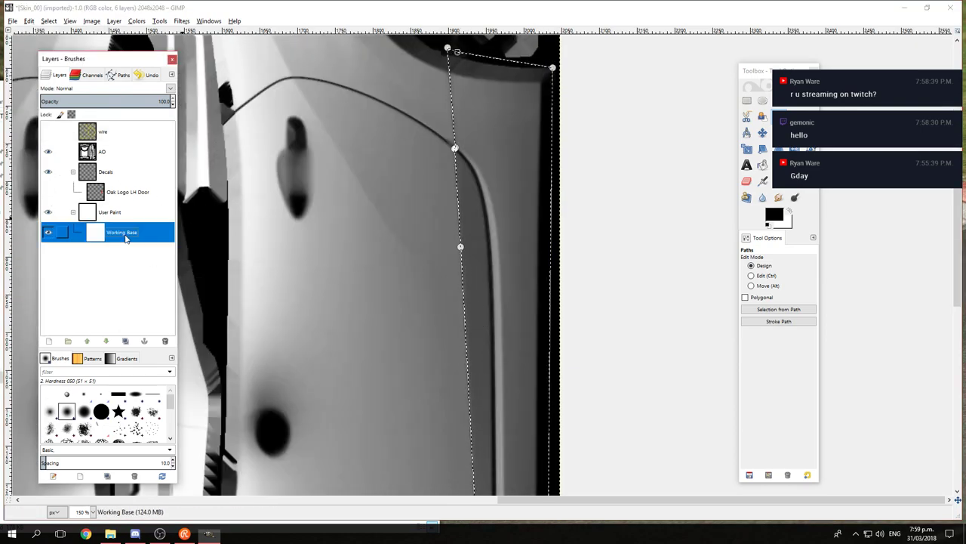
click(49, 341)
drag(57, 268, 271, 256)
text(B)
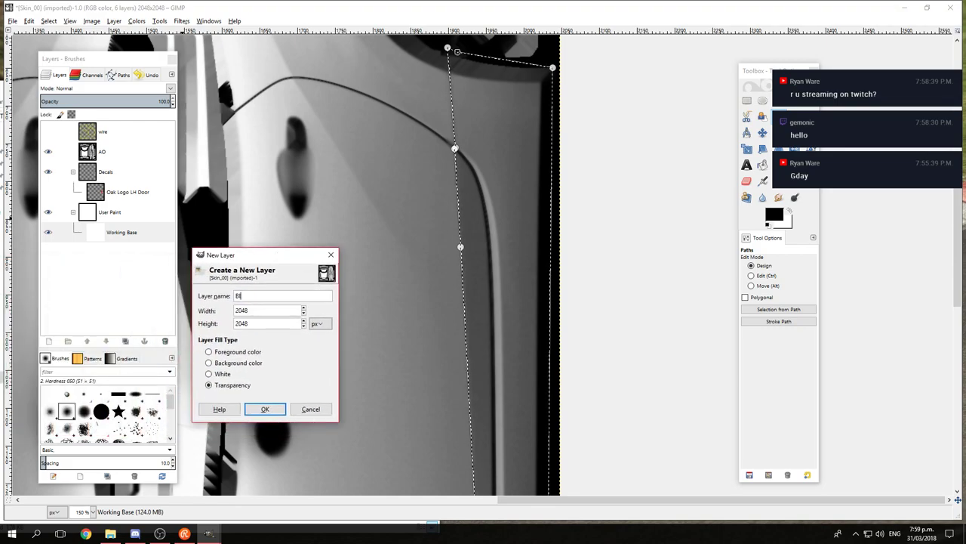
text(lack Side Skir)
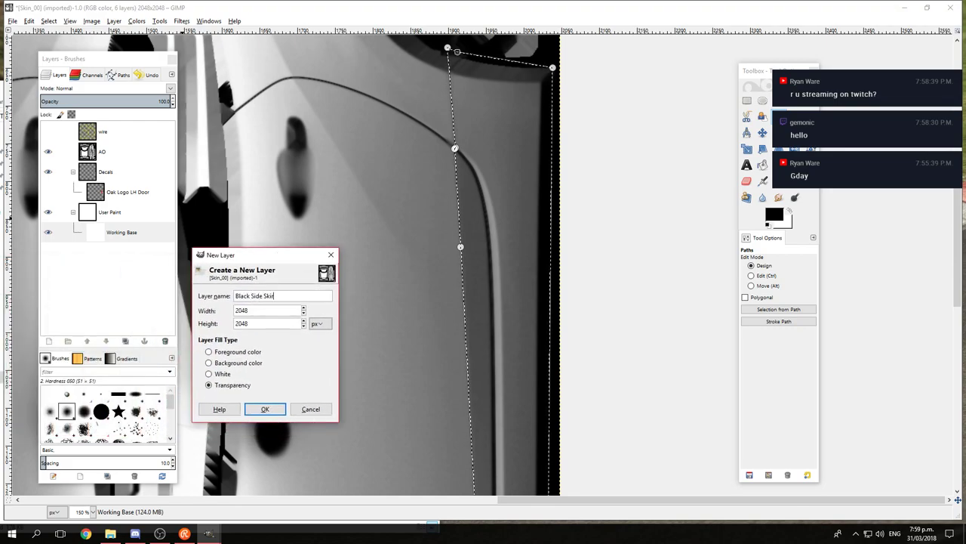
text(ts)
click(265, 409)
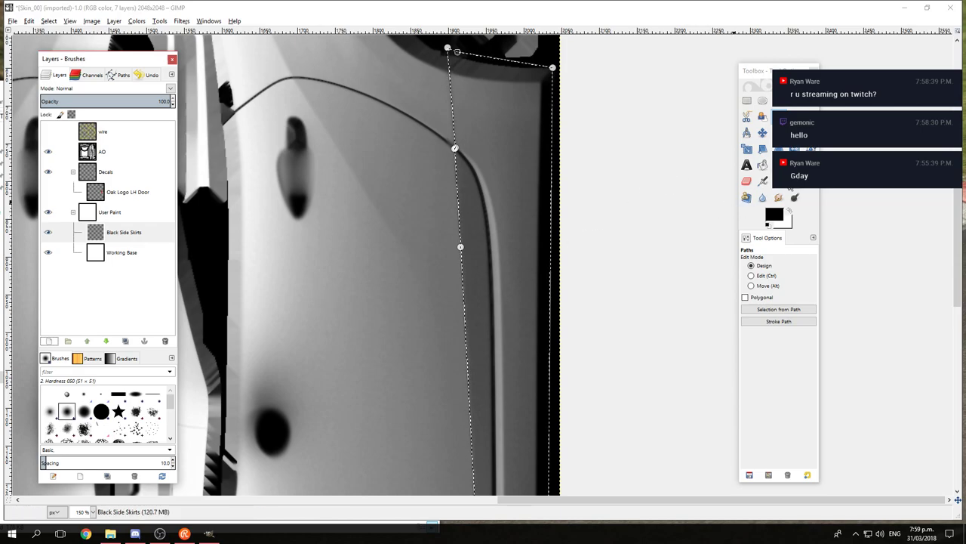
Step: Bucket-fill the side skirt selection with the black foreground colour on the Black Side Skirts layer and clear the selection
key(p)
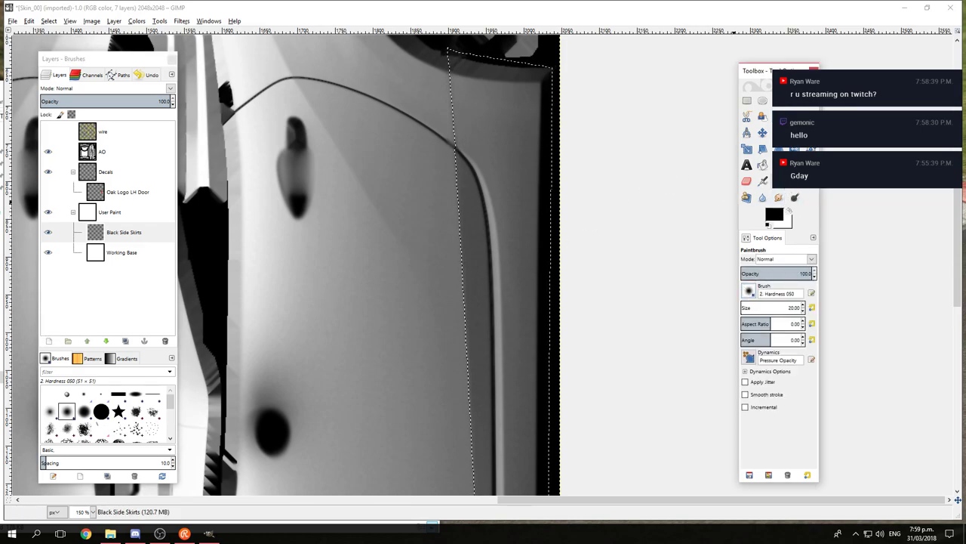
key(shift+b)
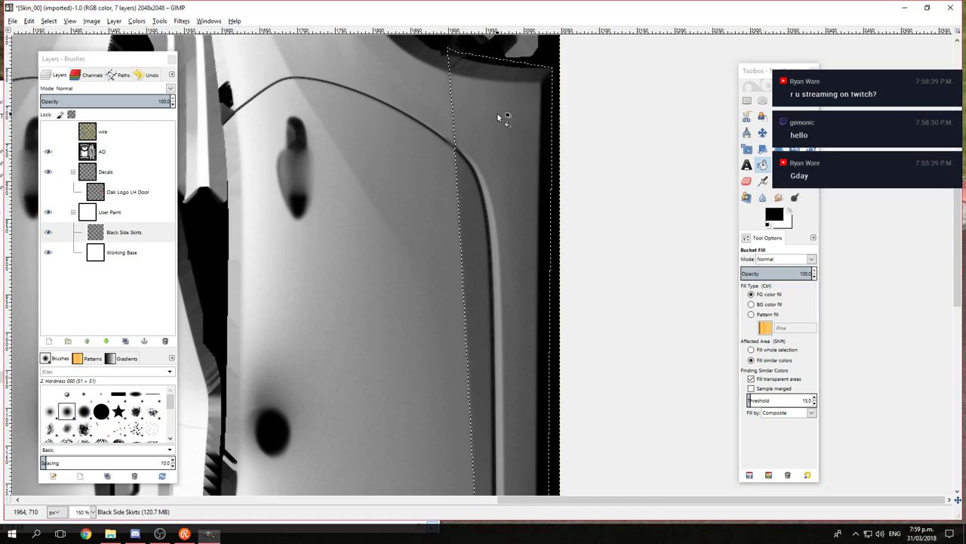
click(466, 319)
key(ctrl+shift+a)
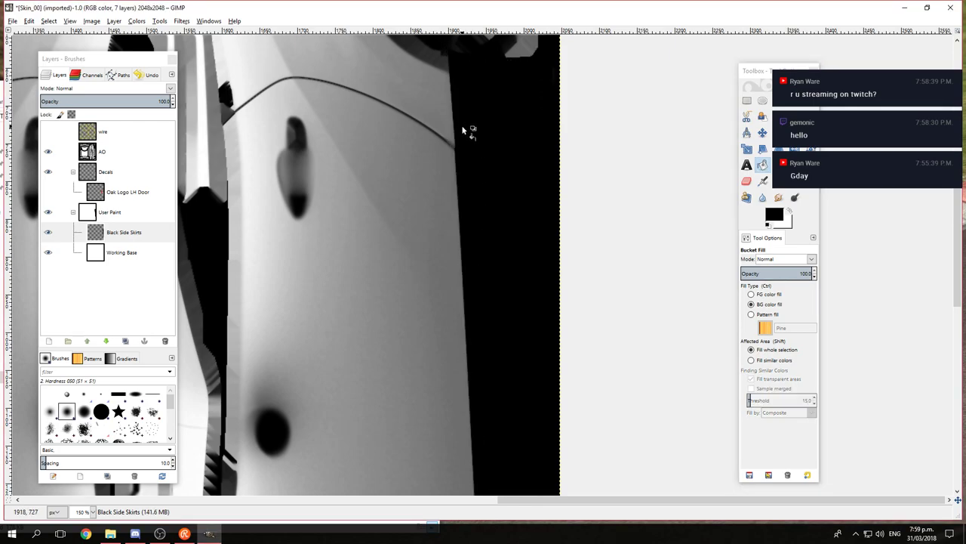
scroll(557, 161, down, 7)
scroll(562, 161, up, 5)
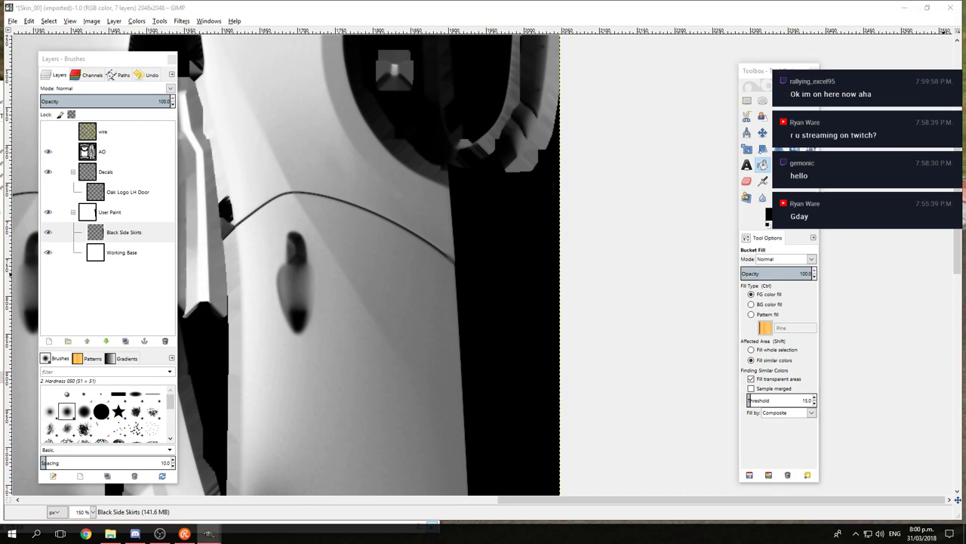
Step: Set the foreground colour to the dark grey 1a1a1a, with a brightness value of 10
click(768, 214)
drag(833, 259, 452, 205)
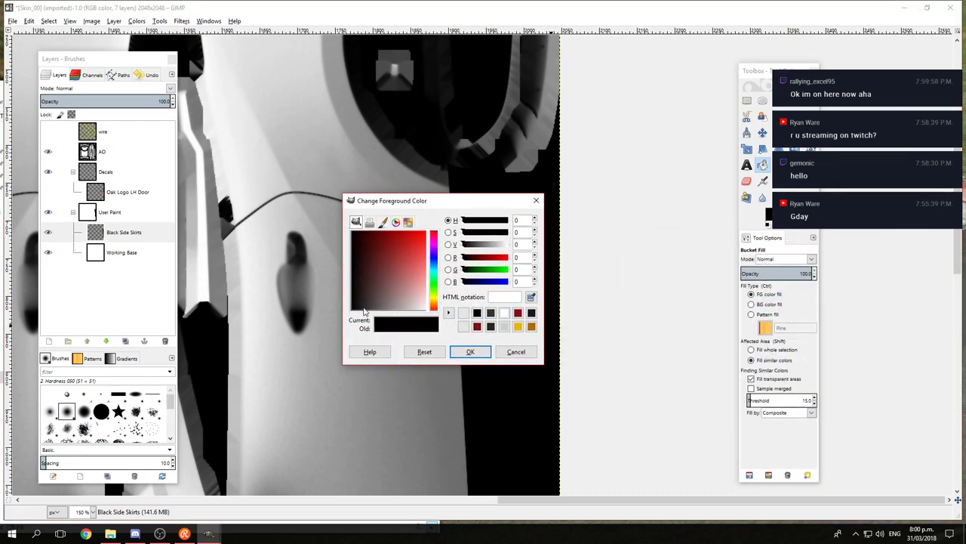
drag(364, 308, 361, 325)
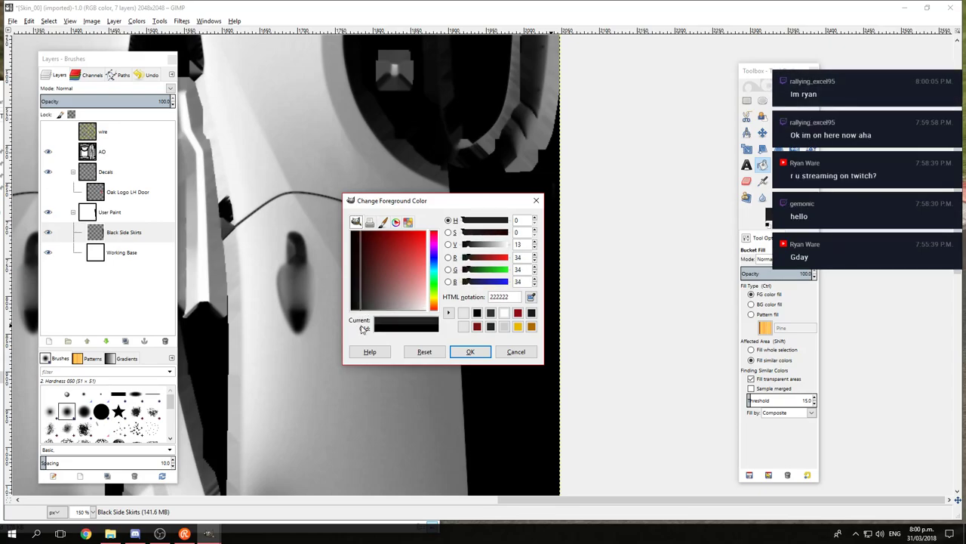
click(534, 248)
click(534, 248)
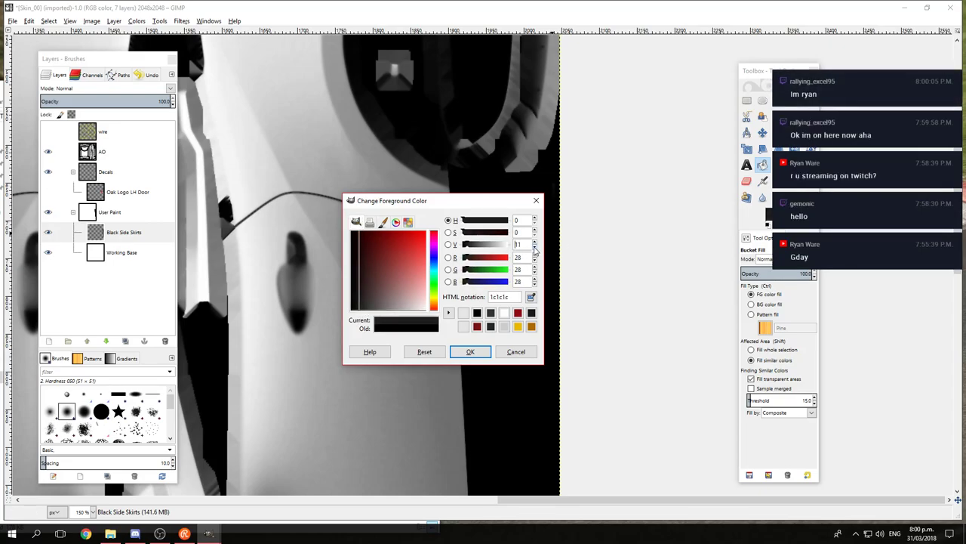
click(535, 248)
drag(367, 308, 326, 325)
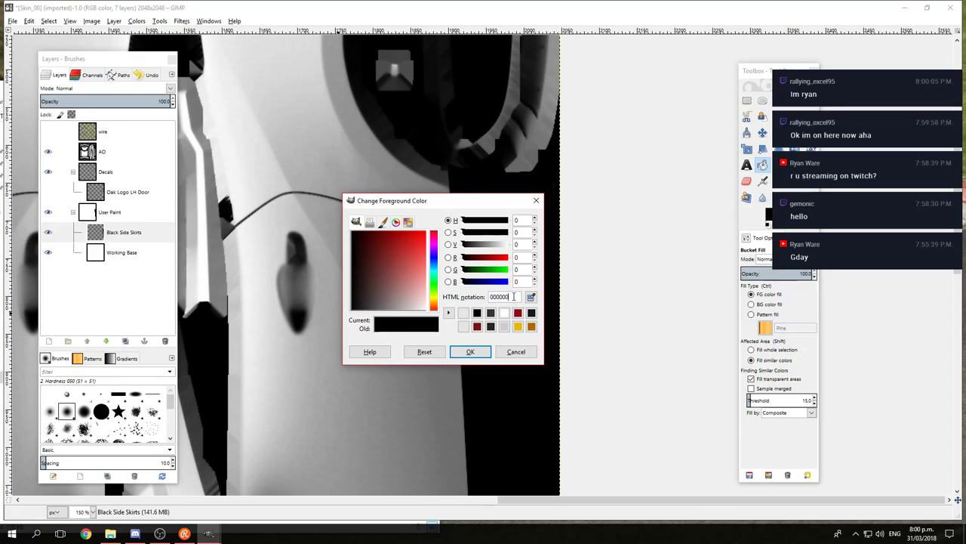
drag(514, 297, 336, 303)
text(ffffff)
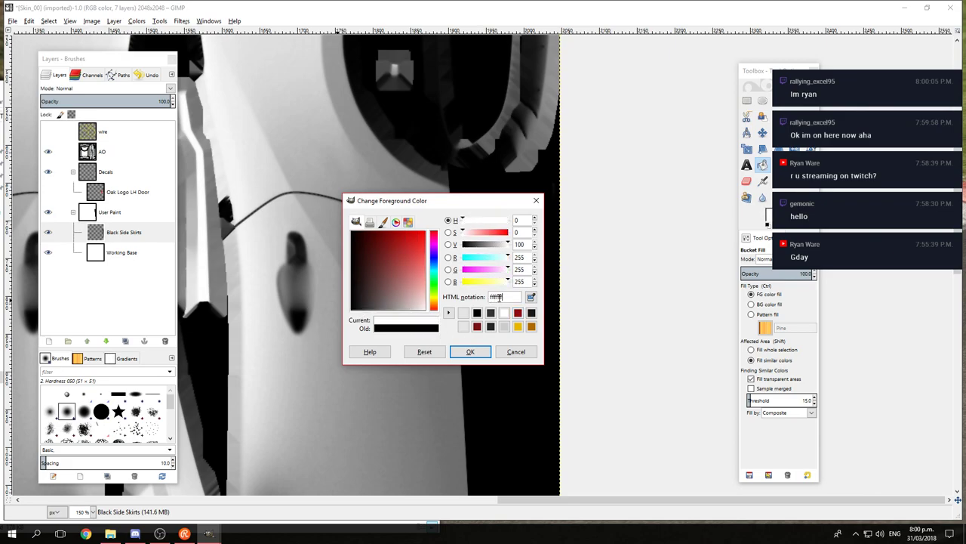
drag(359, 296, 359, 331)
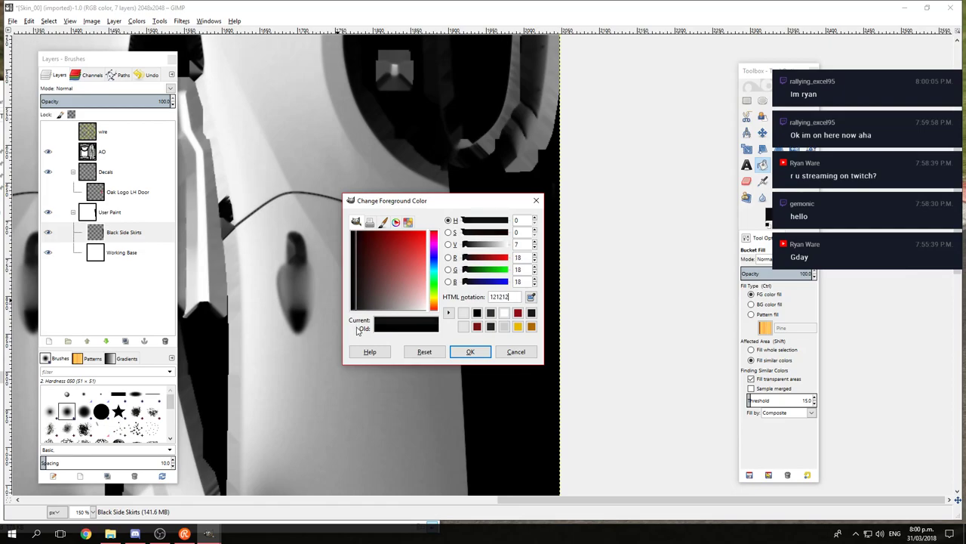
click(534, 242)
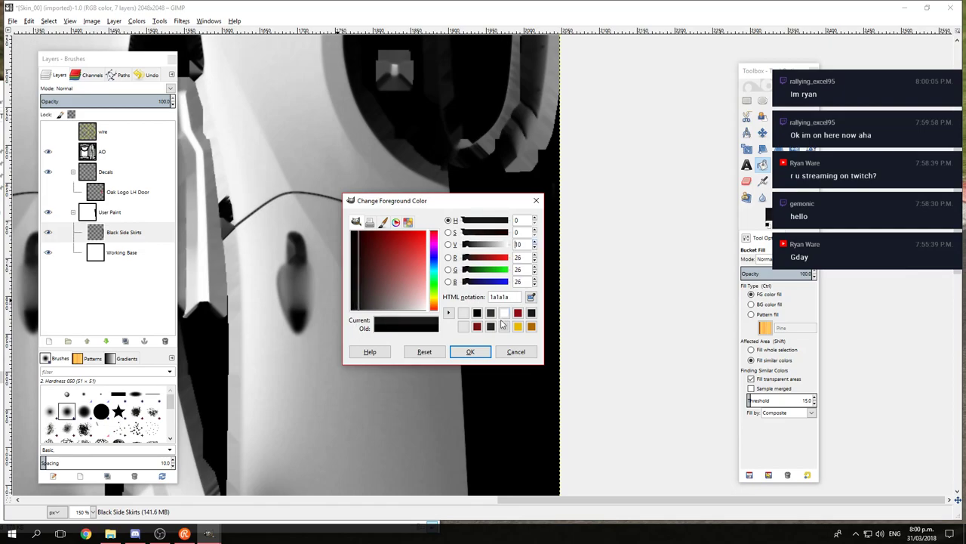
click(470, 352)
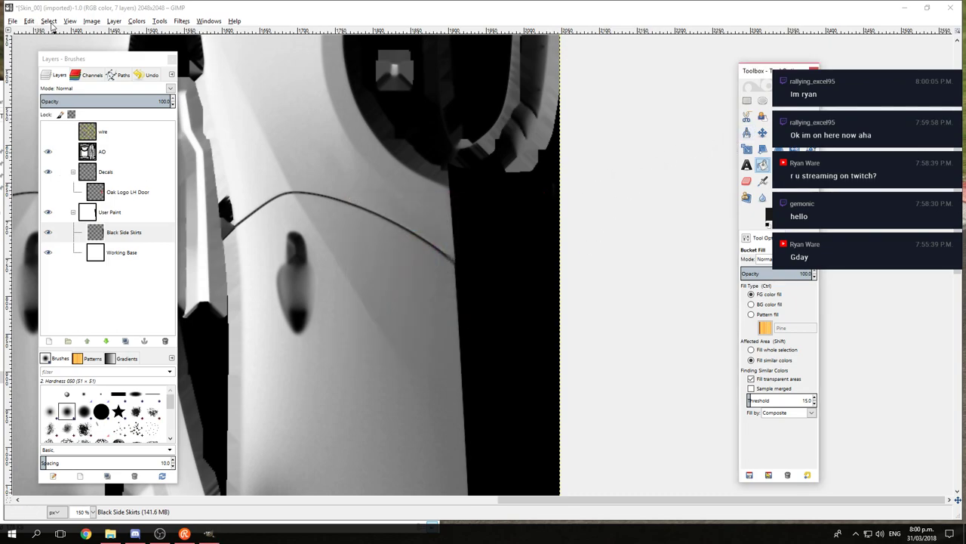
Step: Undo the black fill, refill the side skirt selection with the dark grey foreground colour and clear the selection
key(ctrl+z)
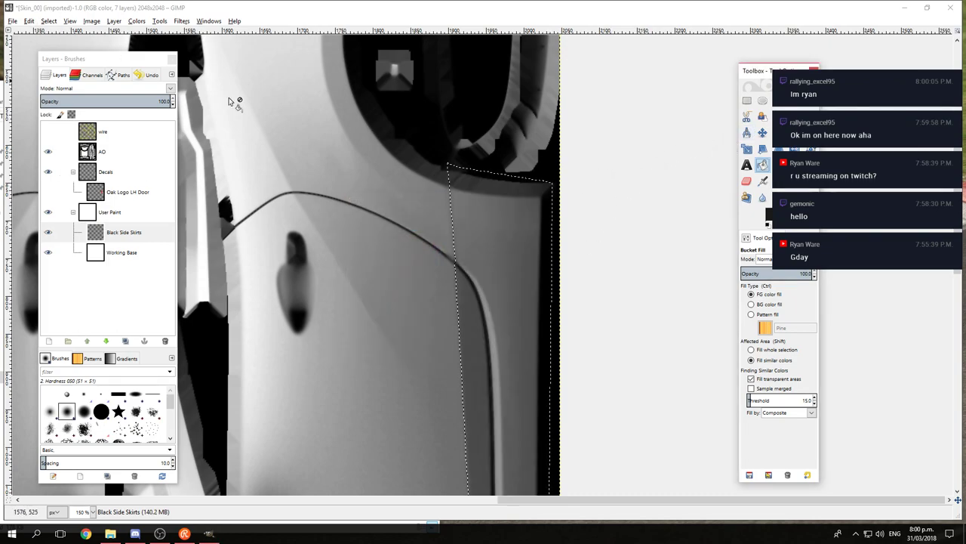
click(513, 316)
key(ctrl+shift+a)
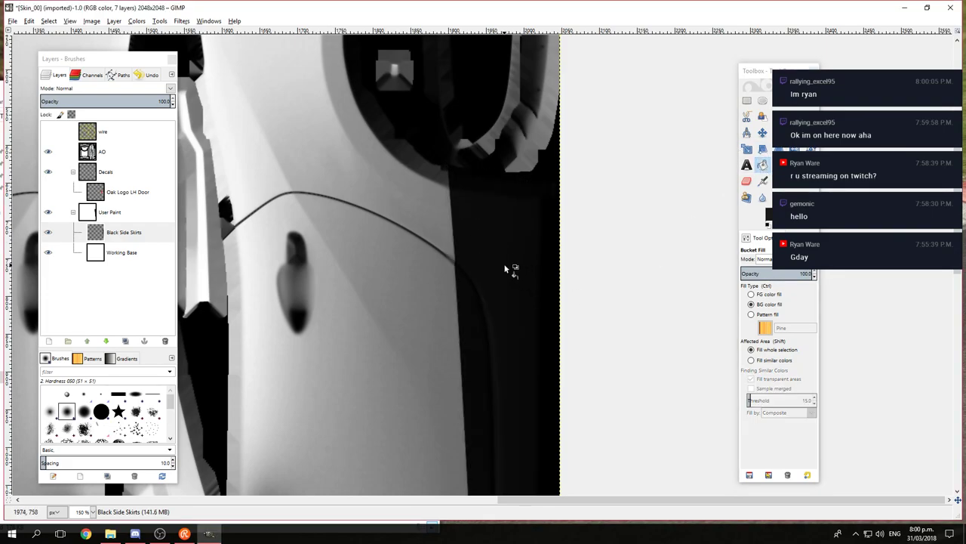
Step: Examine the refilled side skirt along its full length and against the rest of the car texture
scroll(507, 350, down, 8)
scroll(507, 349, down, 8)
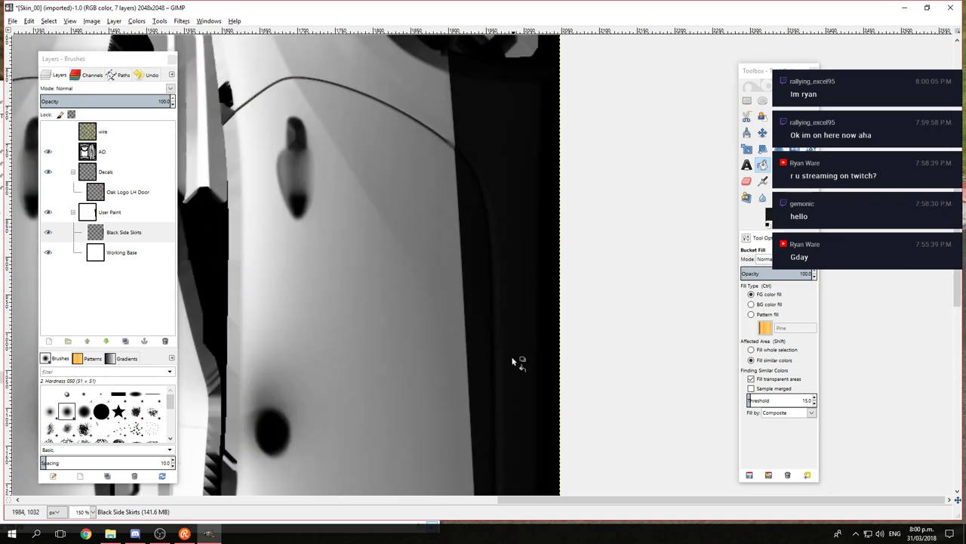
scroll(415, 310, down, 8)
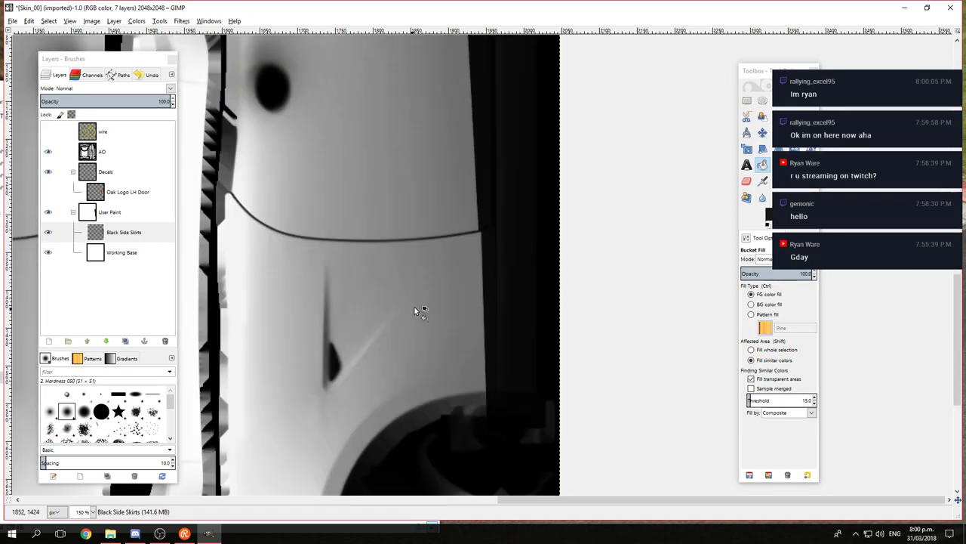
scroll(491, 236, up, 15)
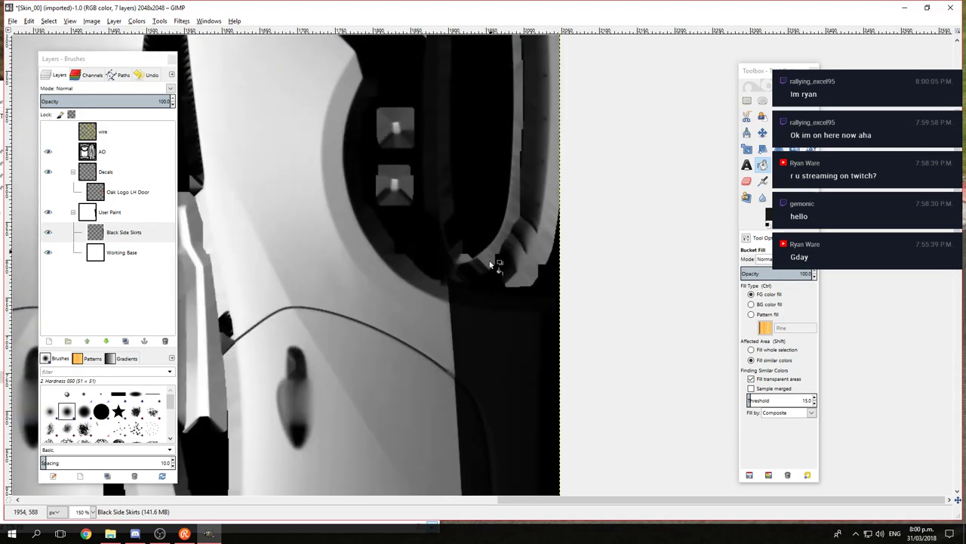
ctrl+scroll(480, 360, down, 1)
ctrl+scroll(481, 360, down, 1)
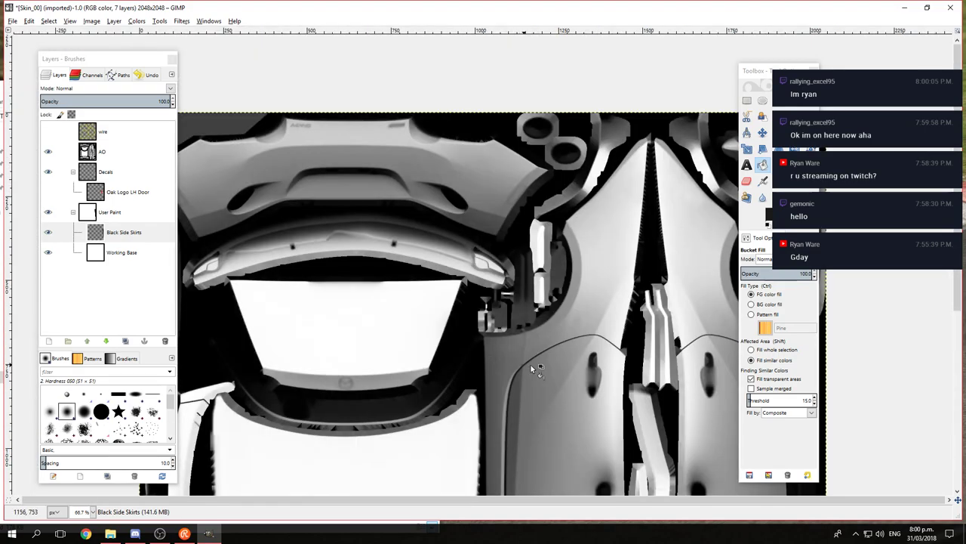
scroll(528, 363, down, 8)
ctrl+scroll(468, 178, down, 1)
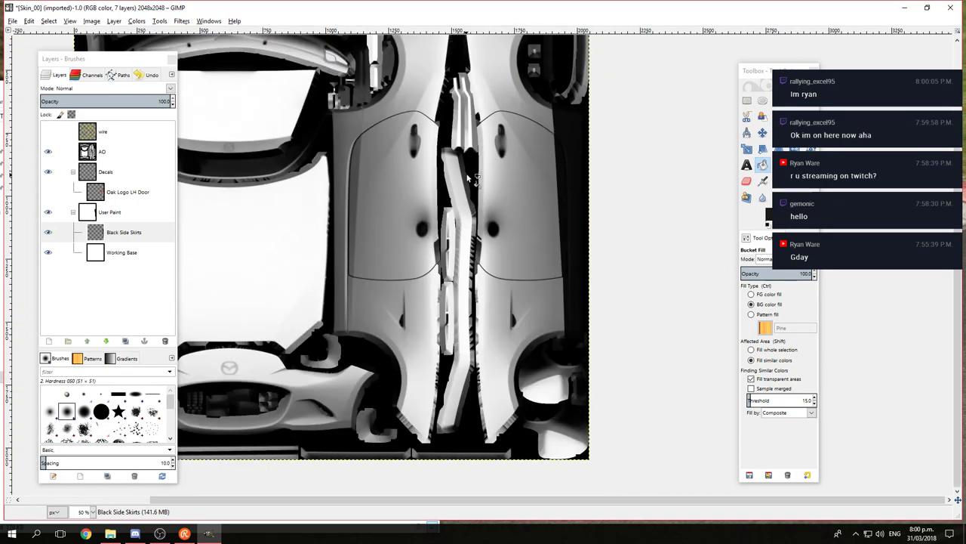
scroll(551, 283, up, 3)
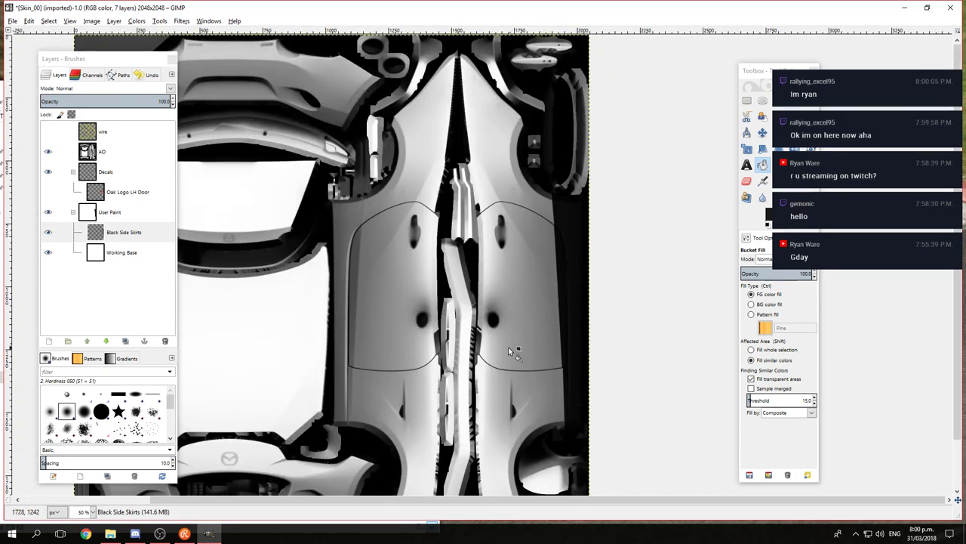
scroll(517, 364, down, 3)
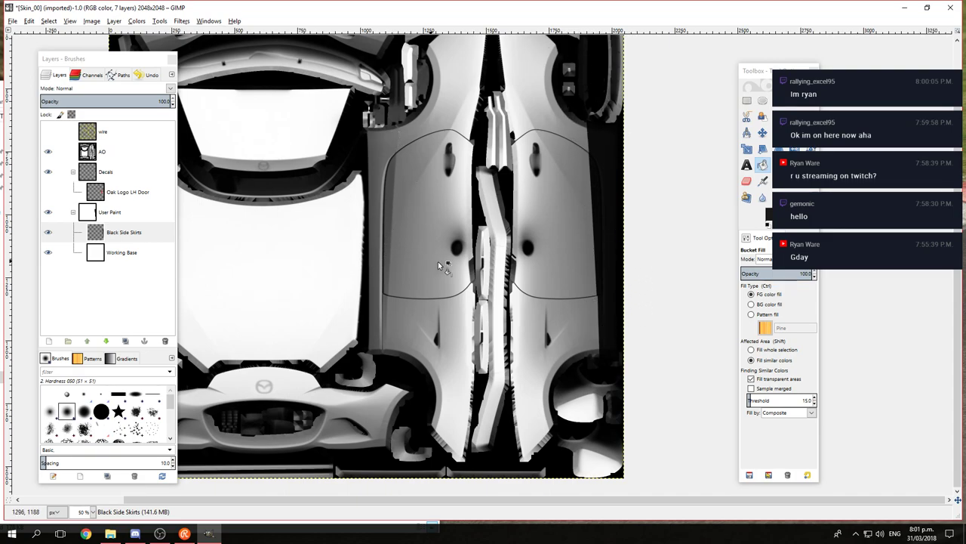
drag(581, 253, 496, 291)
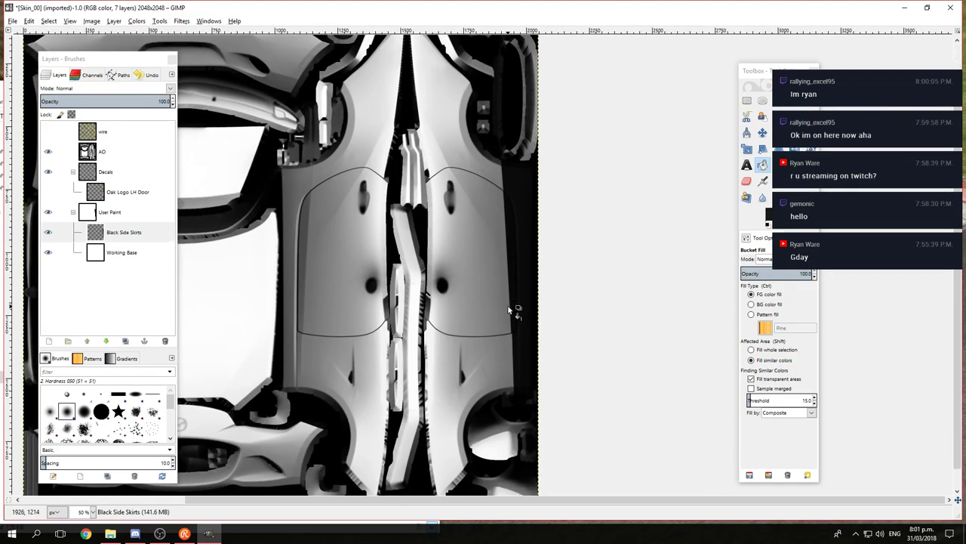
Step: Show the Oak Logo LH Door layer and activate the Paths tool for outlining the side panel
click(48, 212)
click(48, 192)
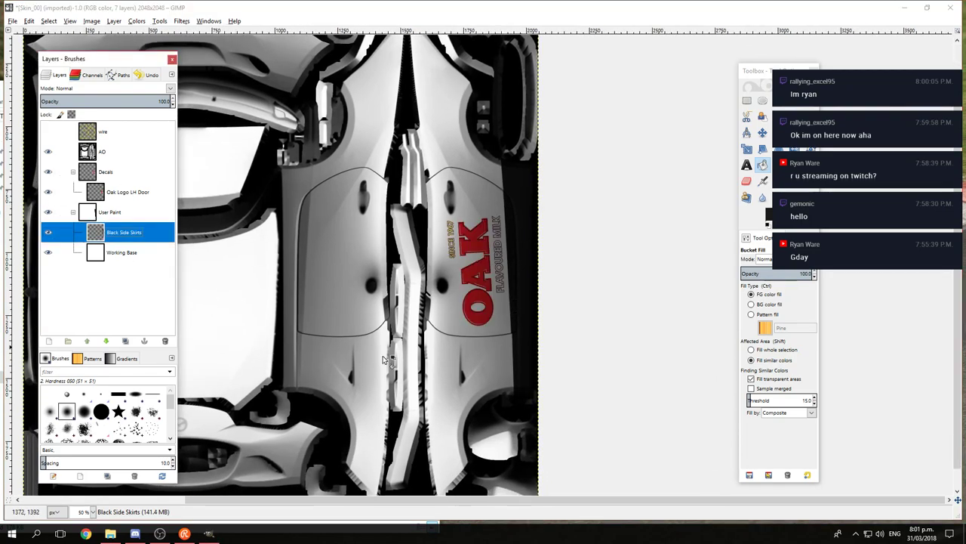
drag(492, 211, 487, 311)
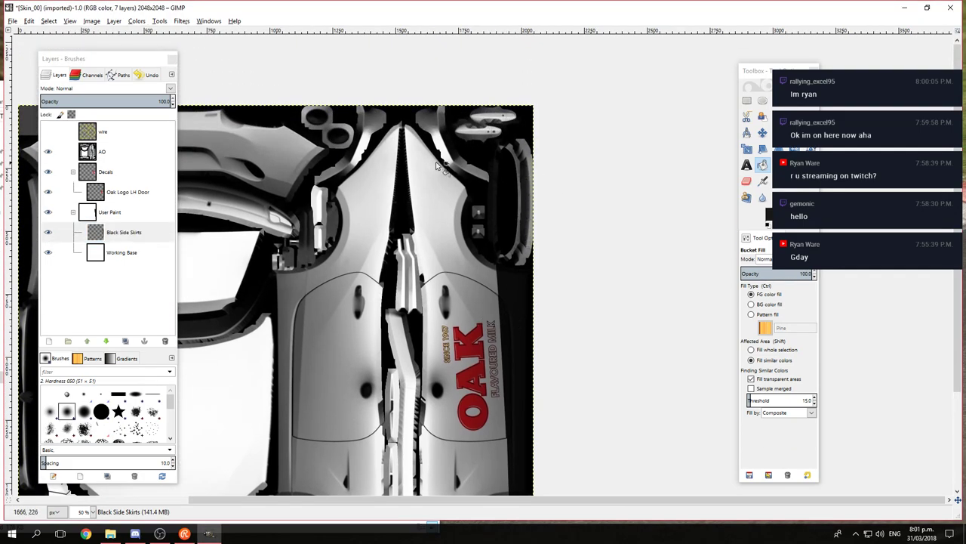
mouse_move(428, 159)
mouse_down()
mouse_move(425, 180)
mouse_move(429, 167)
mouse_up()
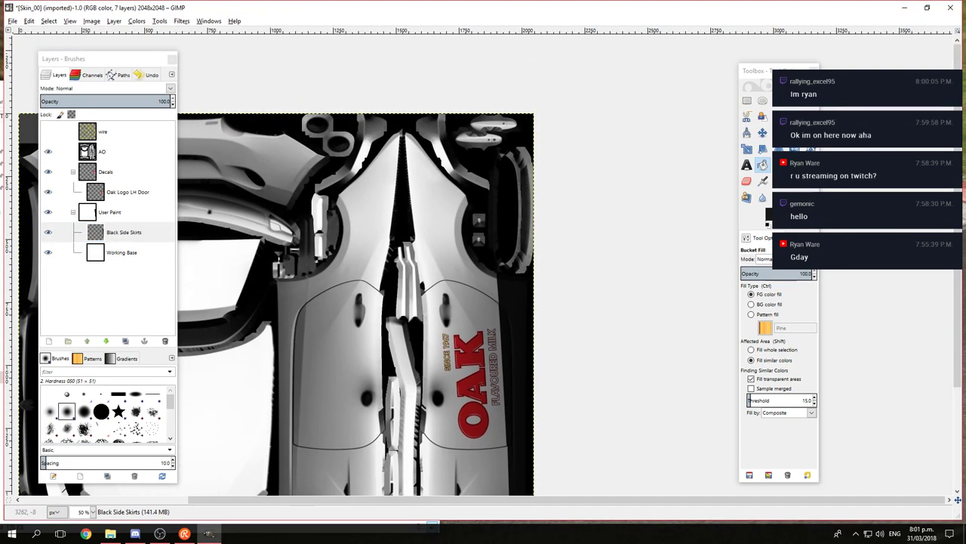
key(b)
drag(488, 301, 493, 241)
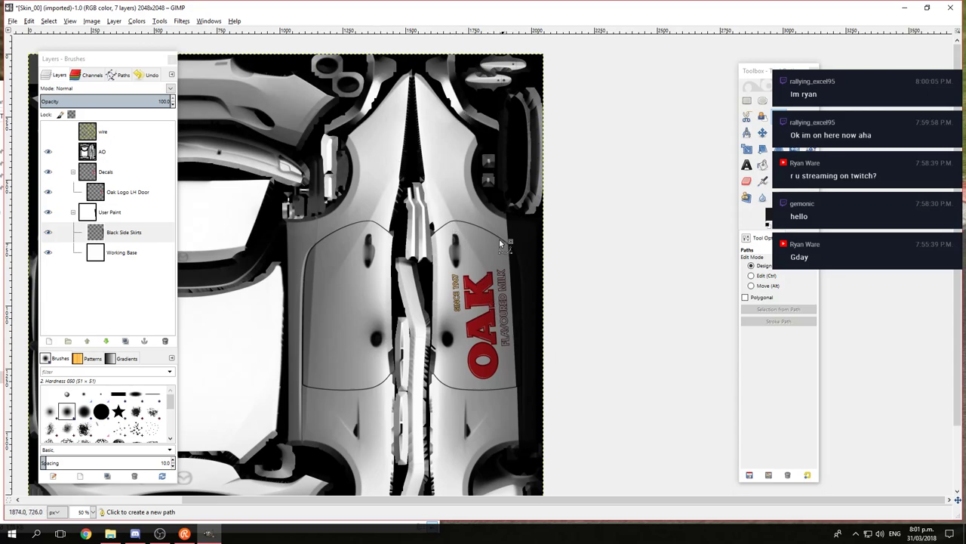
scroll(499, 238, up, 3)
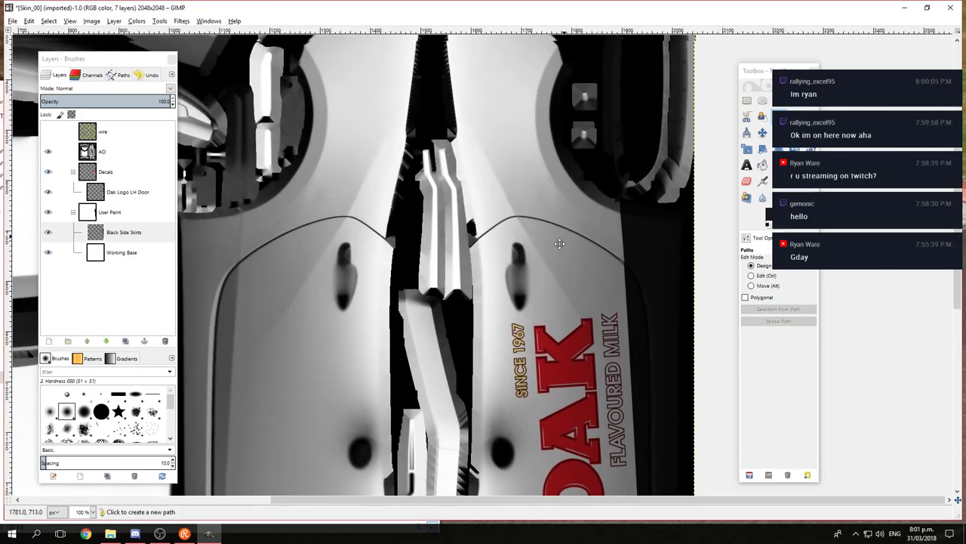
drag(559, 244, 550, 268)
drag(459, 94, 463, 231)
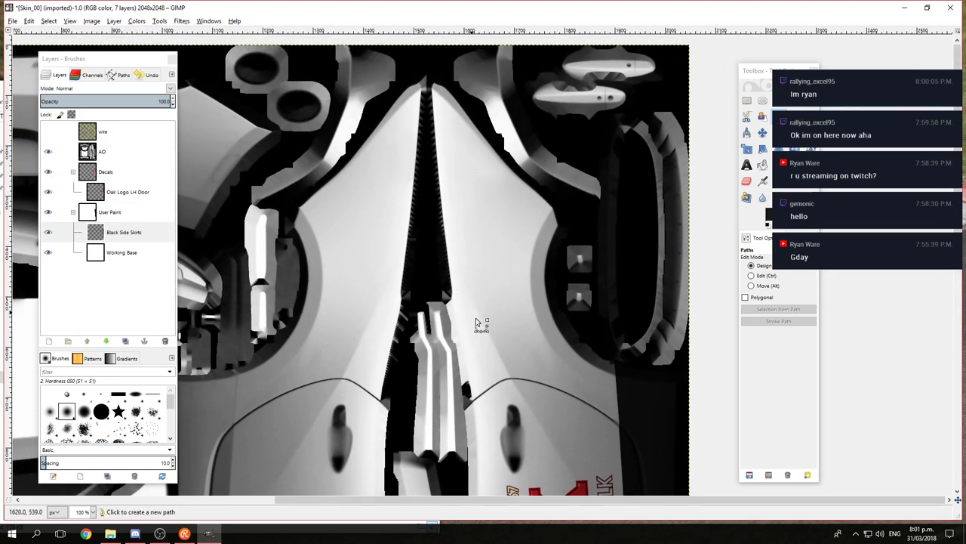
Step: Show the wire layer to examine the mesh over the side panels, and hide it again
click(47, 131)
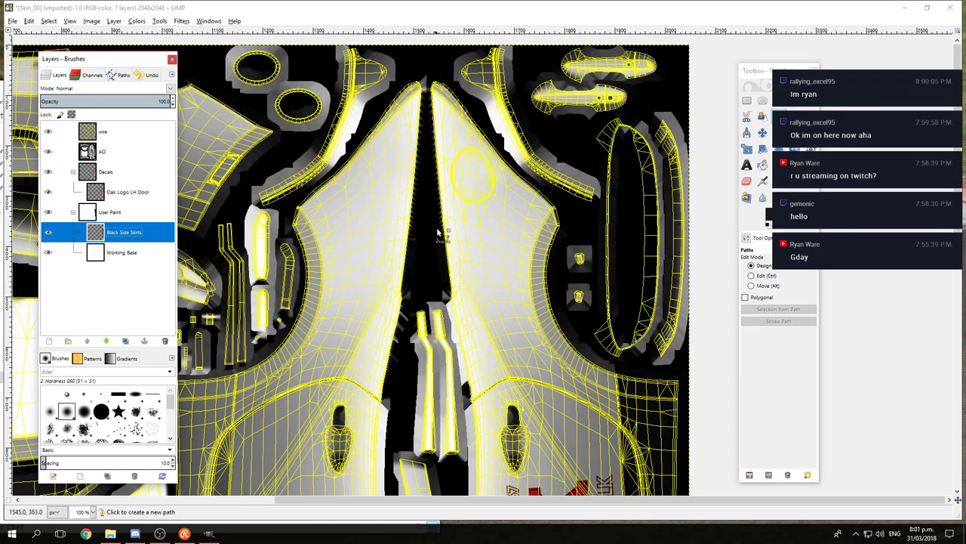
drag(603, 422, 540, 270)
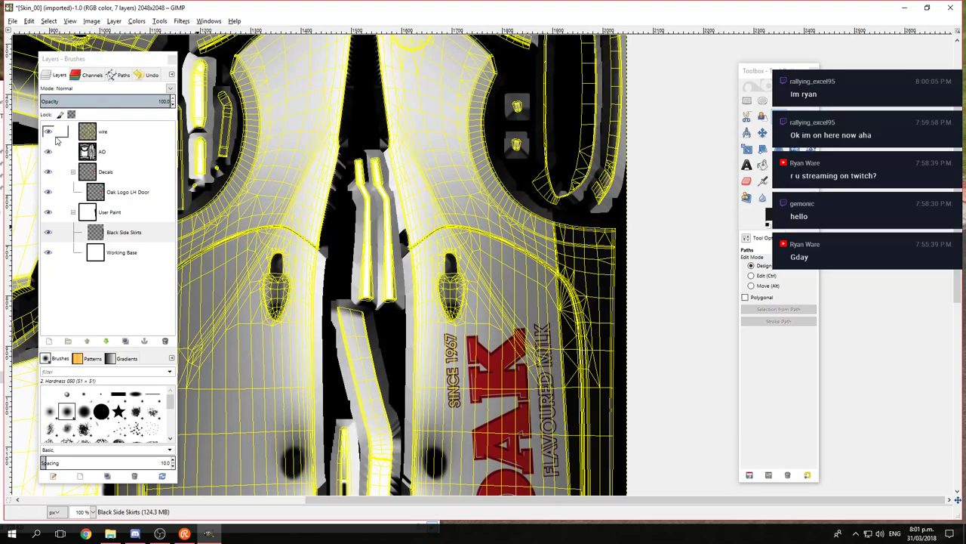
click(48, 131)
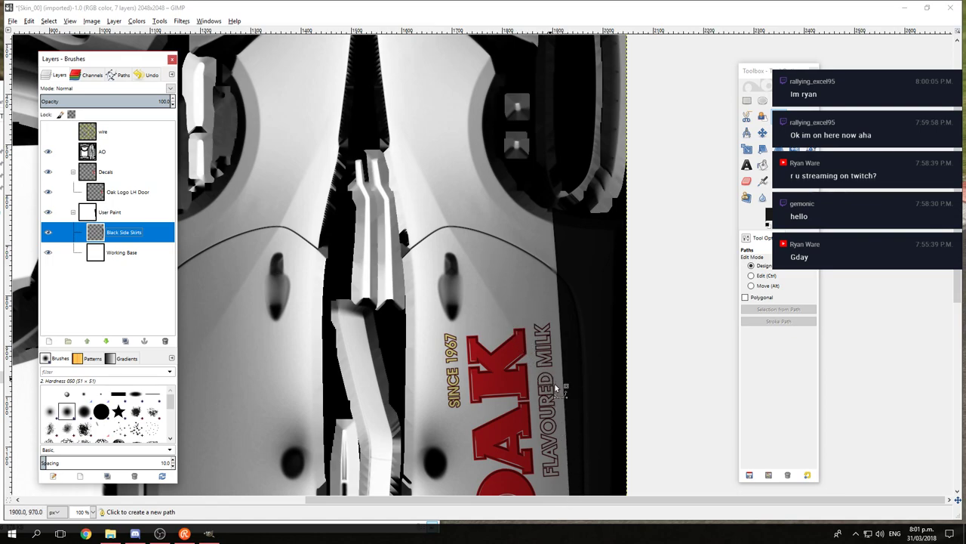
Step: Start a path at the pointed upper tip of the logo-side body panel and place its second anchor on the door seam below the Oak logo
drag(557, 388, 543, 317)
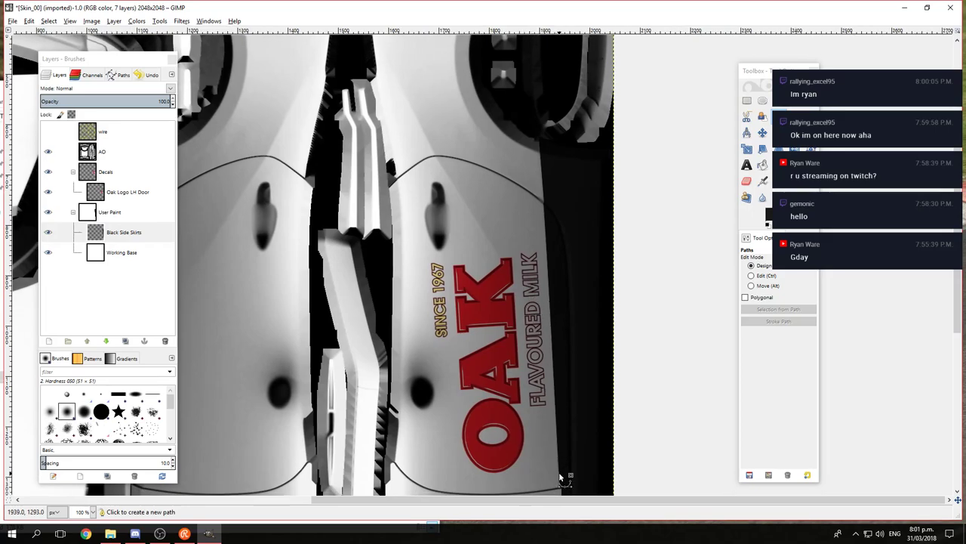
scroll(536, 378, up, 7)
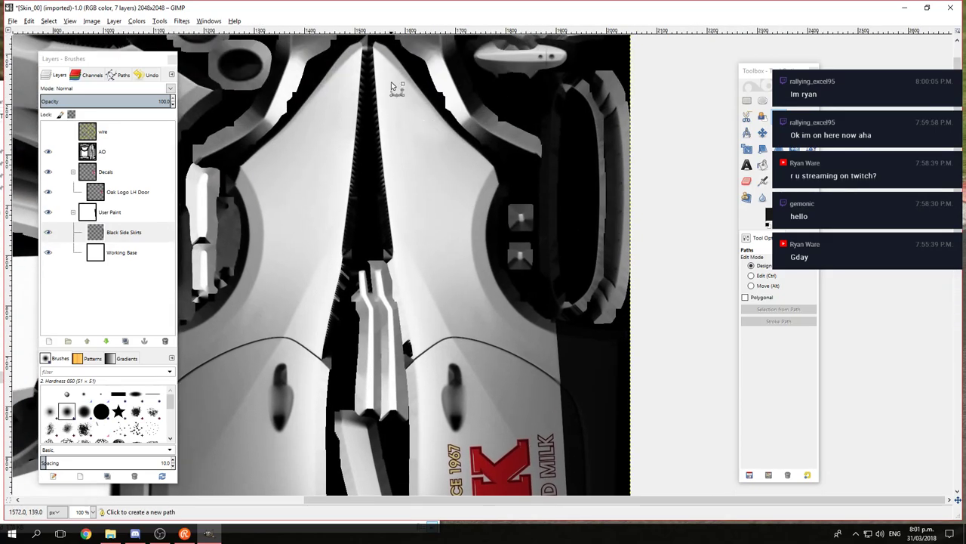
scroll(391, 82, up, 3)
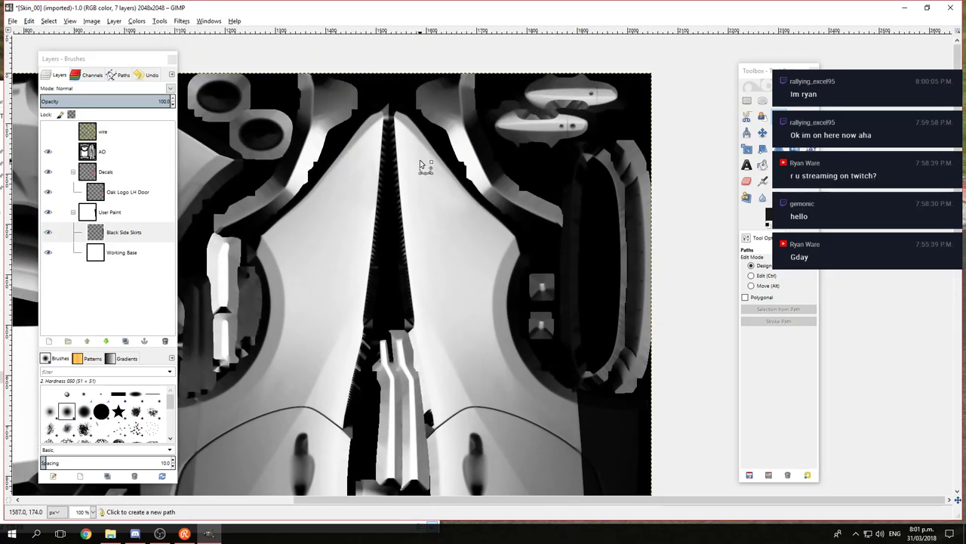
click(393, 115)
scroll(453, 265, down, 10)
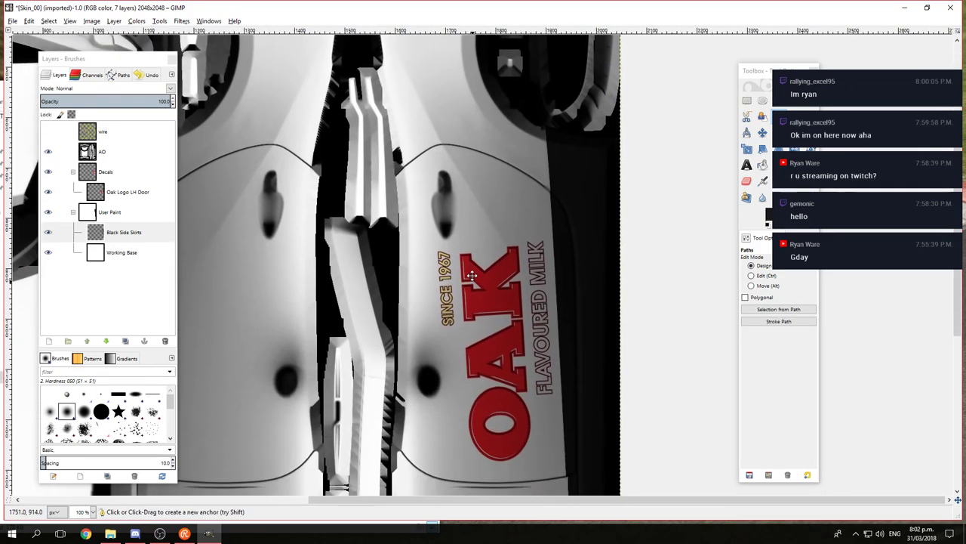
drag(472, 276, 497, 273)
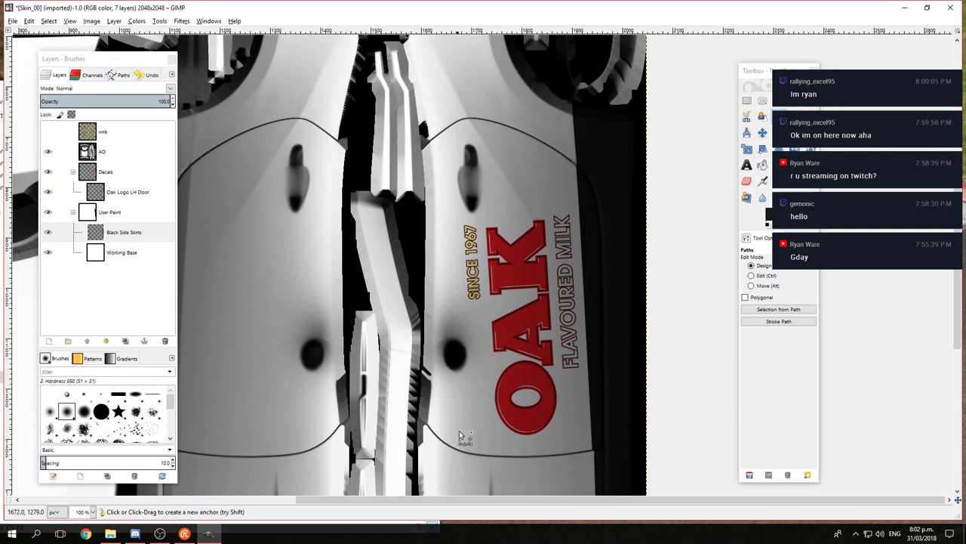
click(487, 453)
Step: Insert an anchor on the path beside the panel's inner edge, between the pointed tip and the door handle
drag(510, 170, 523, 383)
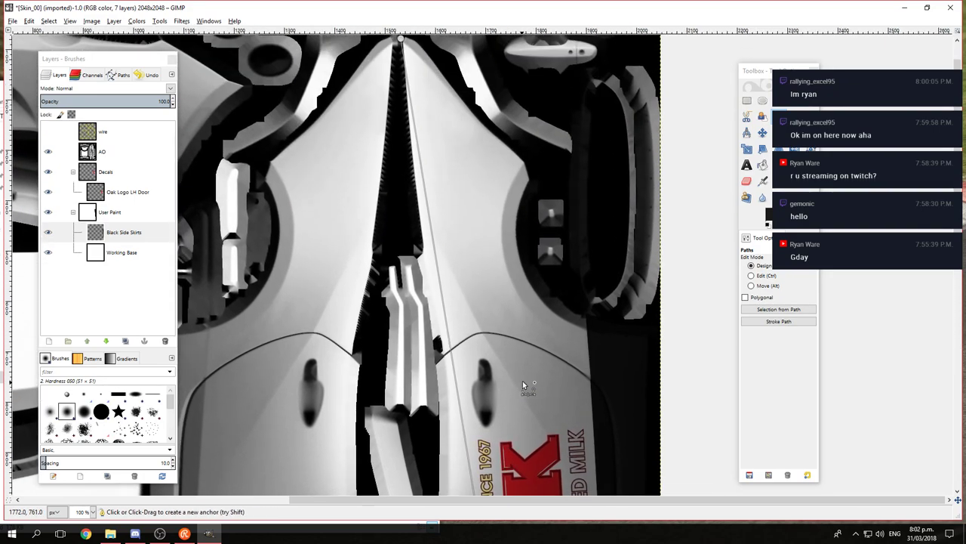
scroll(512, 276, down, 5)
ctrl+scroll(506, 400, down, 2)
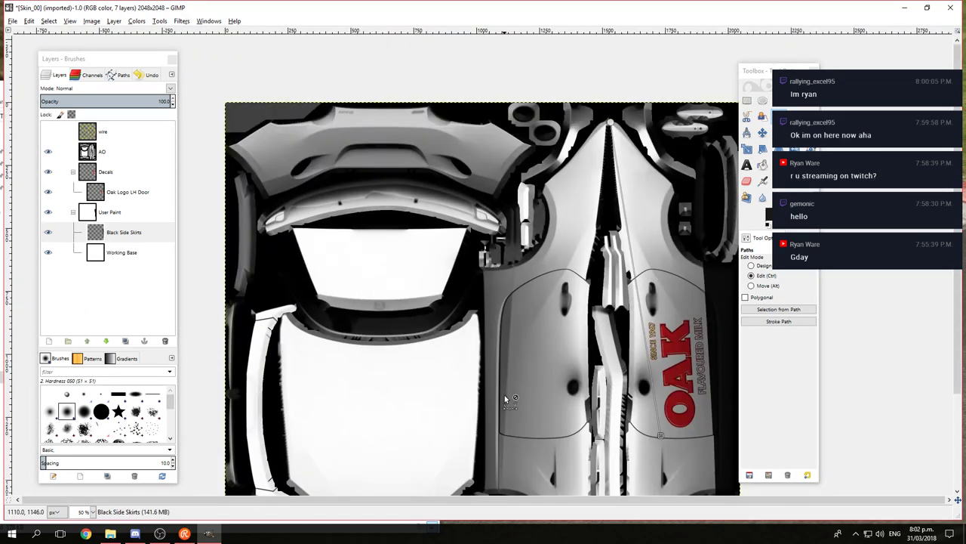
drag(619, 438, 455, 381)
ctrl+scroll(404, 118, up, 4)
ctrl+scroll(507, 166, down, 1)
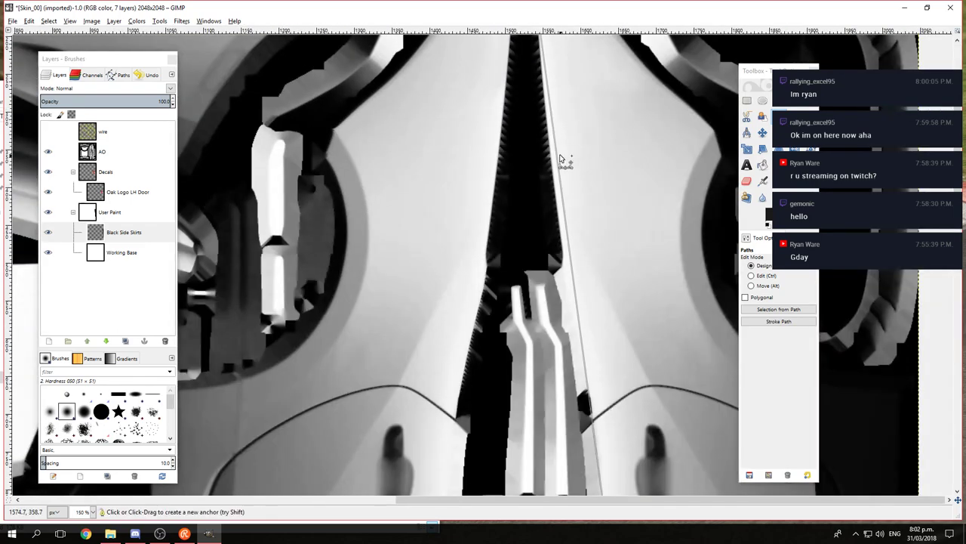
key(ctrl)
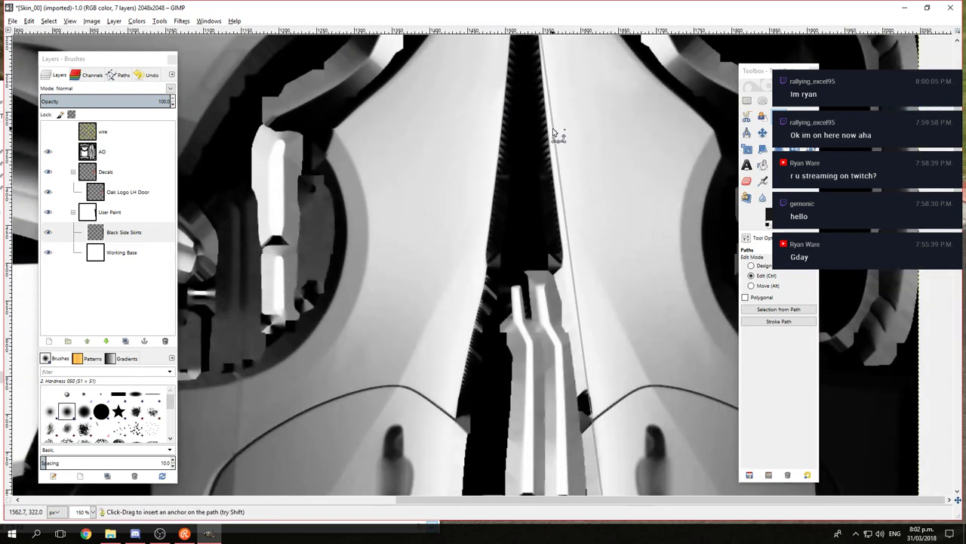
ctrl+scroll(680, 400, down, 2)
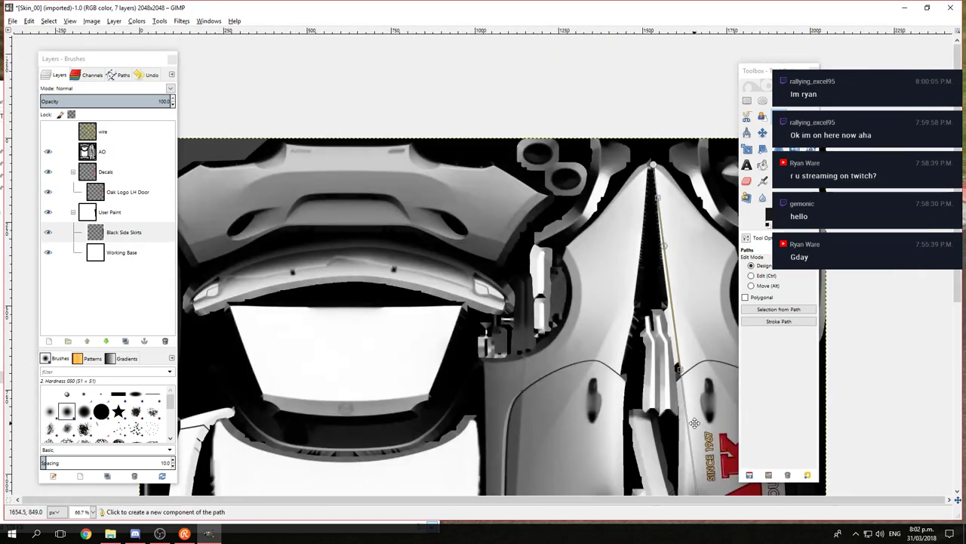
Step: Swing the path's end anchor out past the texture edge and insert an anchor on the door's upper seam, undoing the stray curve change
drag(694, 422, 443, 292)
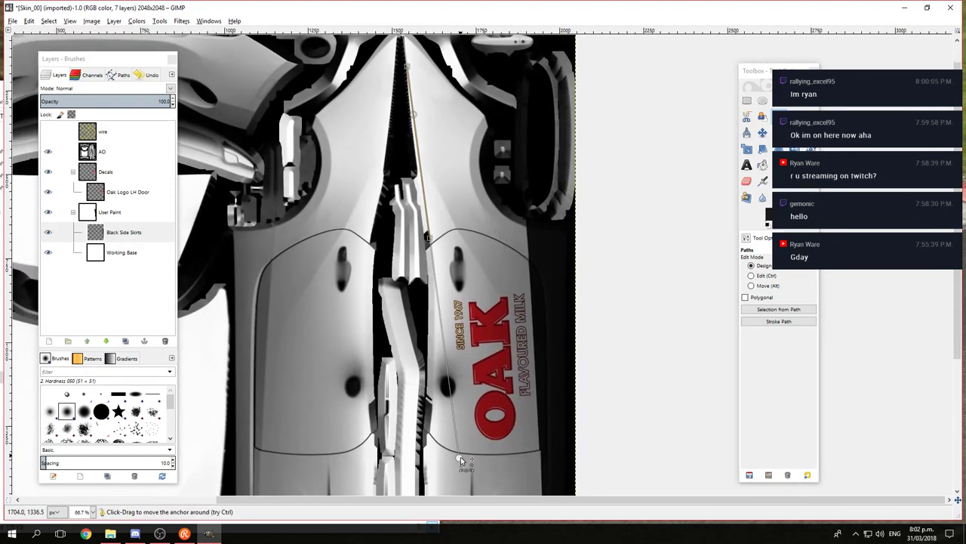
drag(461, 458, 610, 436)
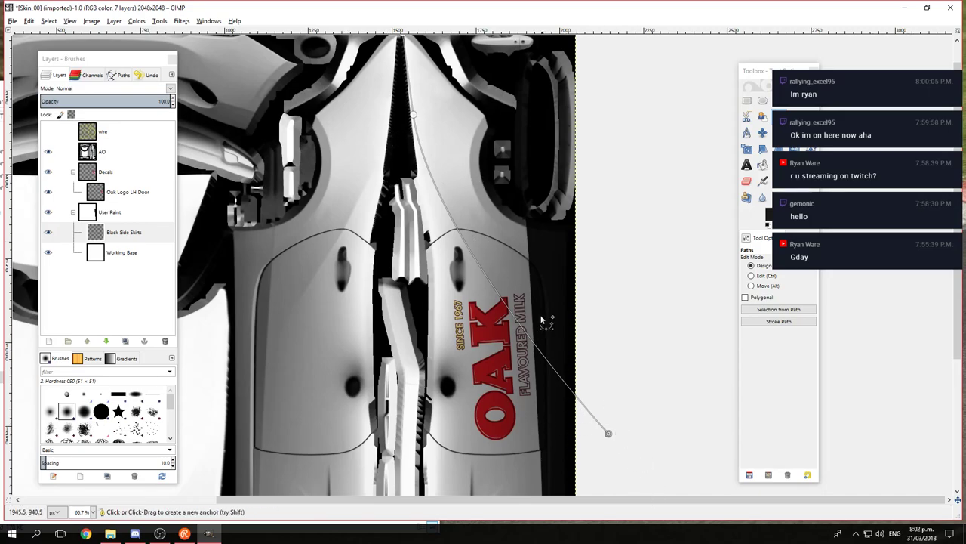
ctrl+scroll(521, 341, up, 3)
ctrl+scroll(598, 317, up, 3)
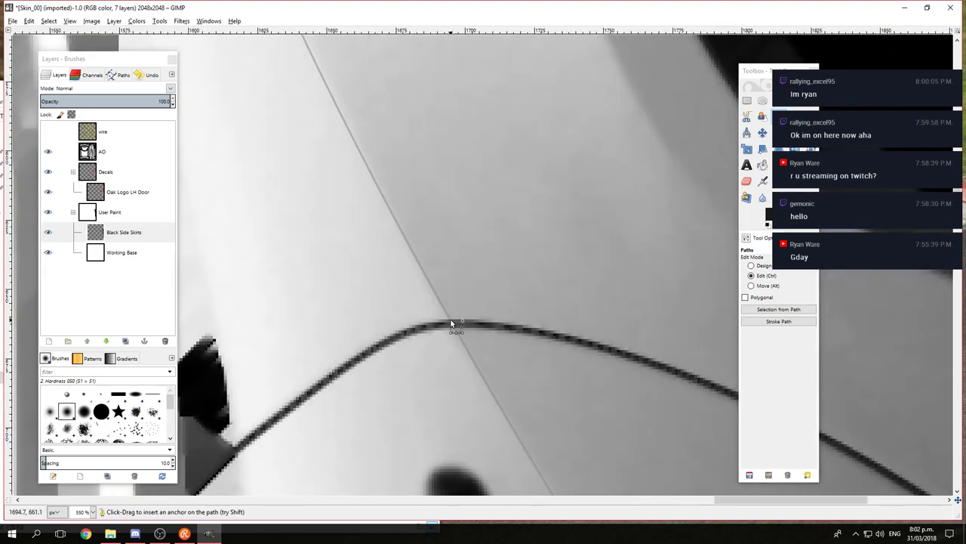
drag(451, 323, 458, 330)
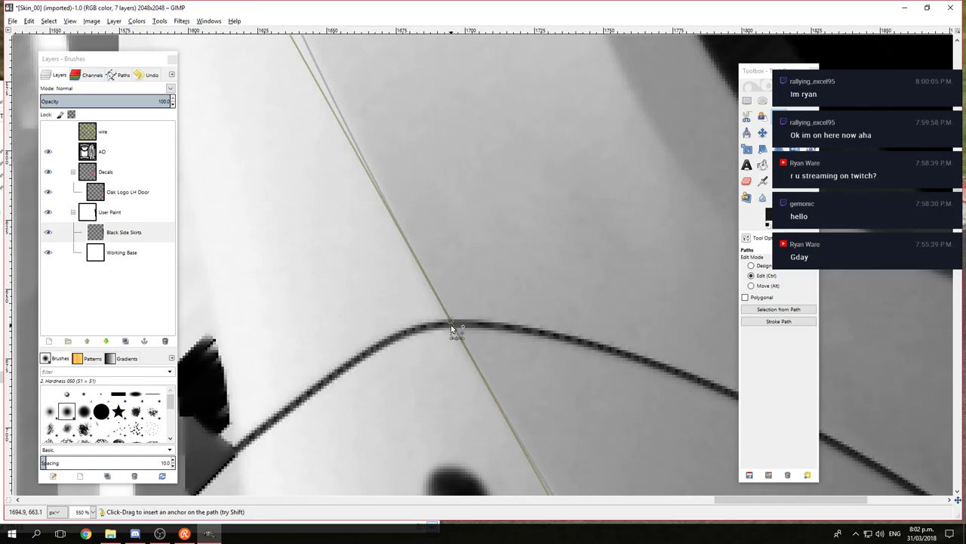
key(ctrl+z)
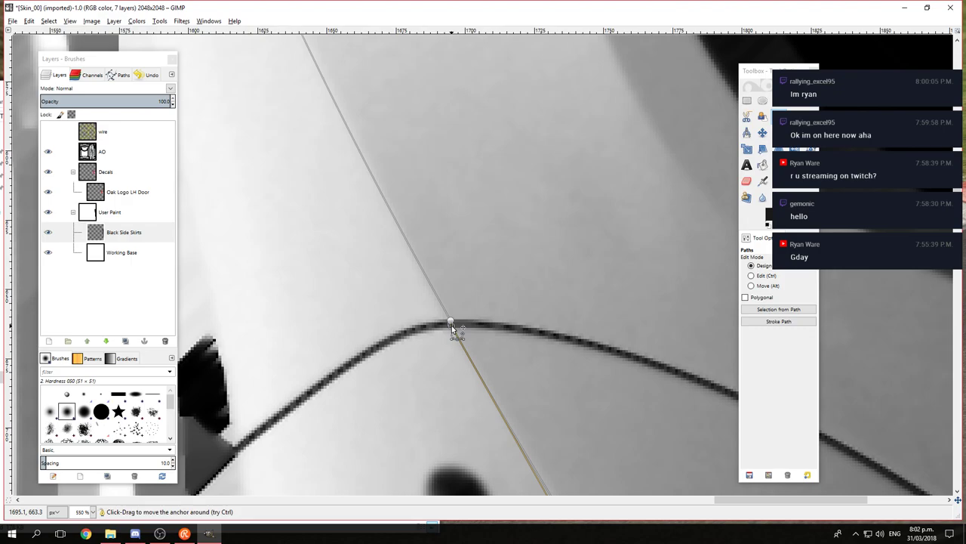
Step: Move the end anchor farther beyond the texture edge and insert a path anchor at the outer corner of the logo's K
scroll(568, 384, down, 2)
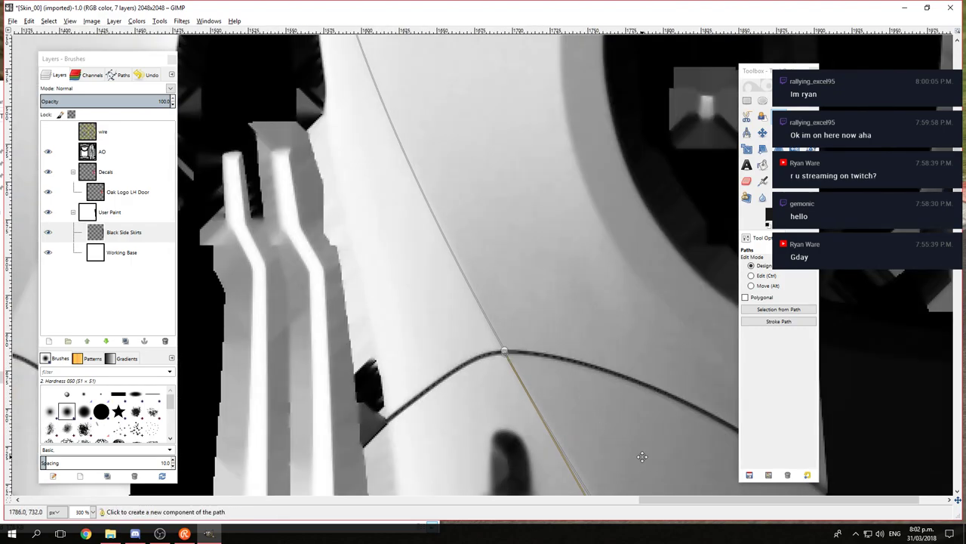
drag(640, 453, 468, 140)
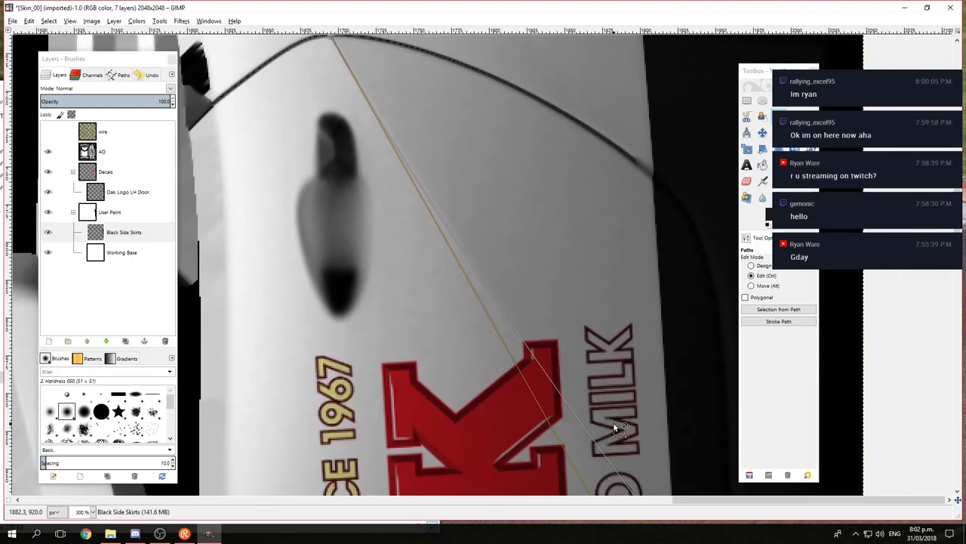
scroll(628, 468, down, 1)
drag(643, 443, 500, 220)
scroll(604, 385, down, 2)
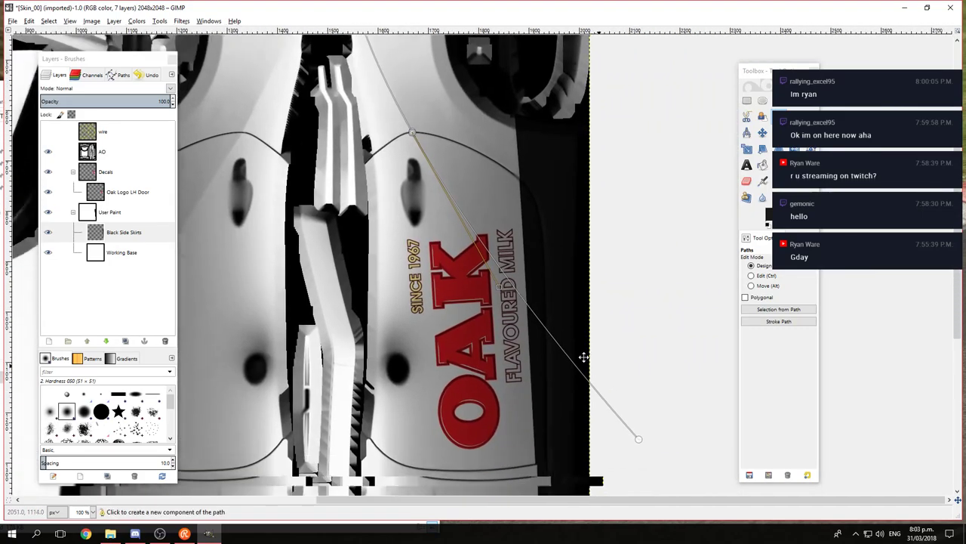
drag(566, 385, 586, 386)
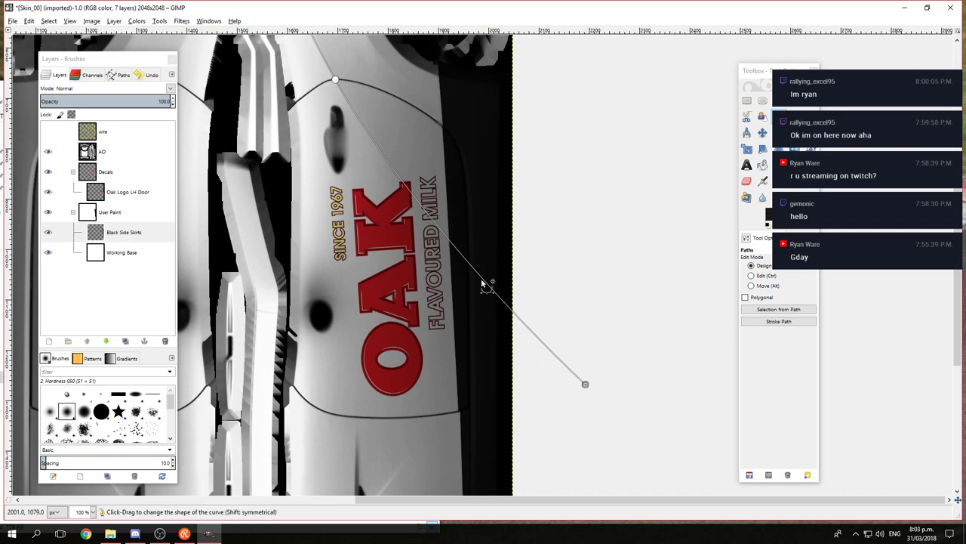
ctrl+click(403, 181)
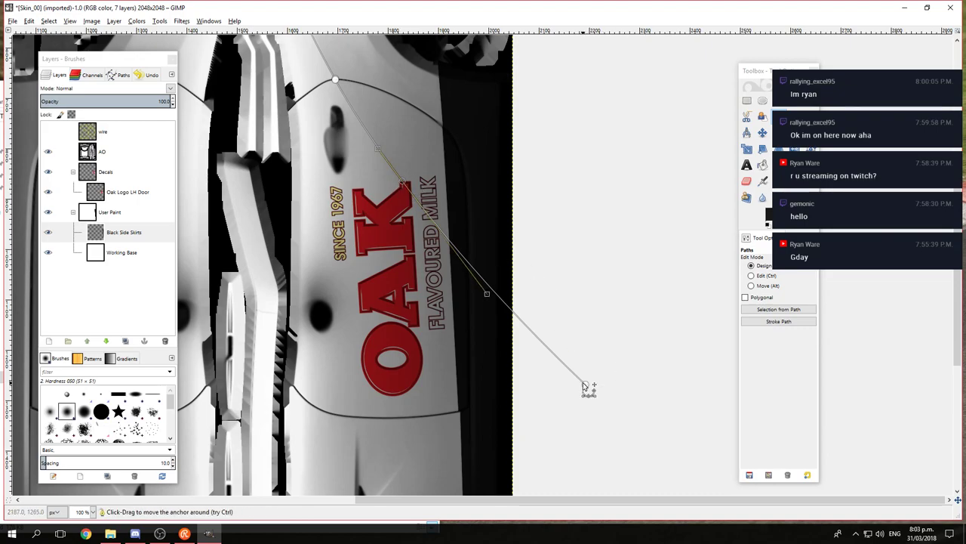
Step: Reposition the path's end anchor onto the side skirt edge beside the logo's O, just above the door's lower seam
drag(584, 387, 457, 505)
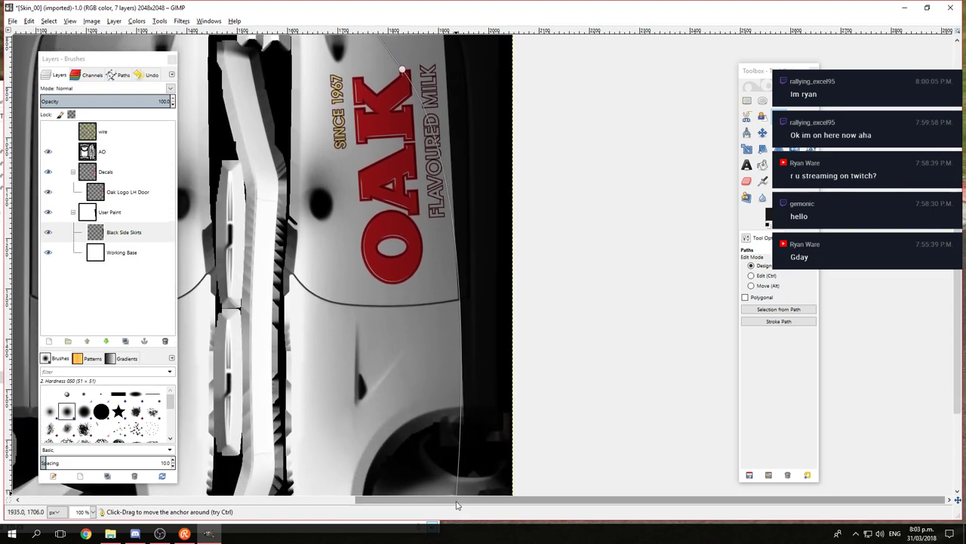
scroll(463, 286, up, 3)
scroll(473, 226, down, 1)
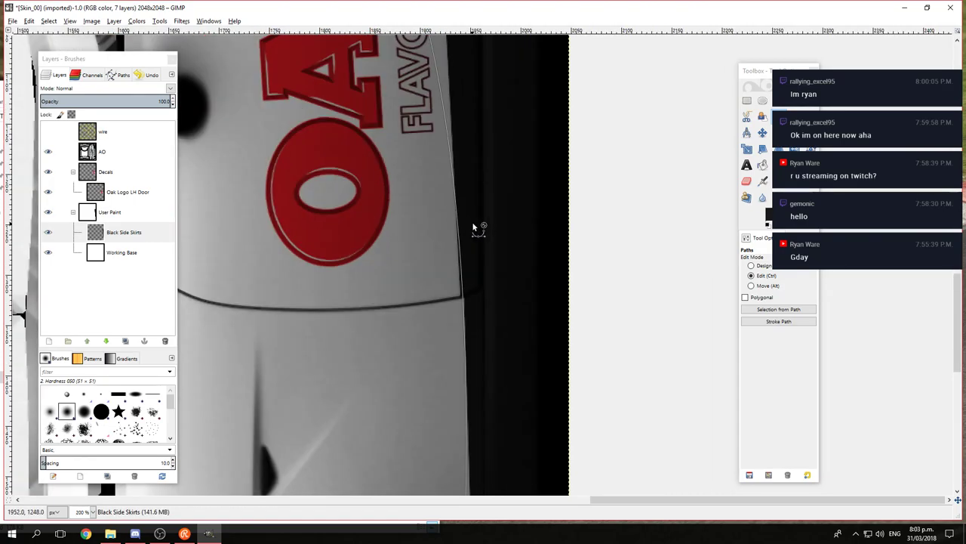
ctrl+scroll(464, 219, down, 2)
scroll(452, 227, down, 4)
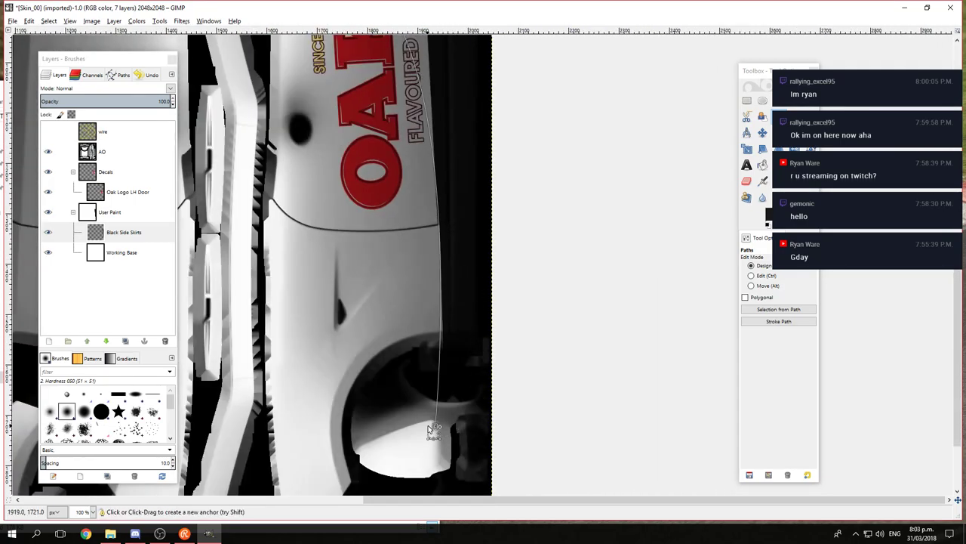
drag(437, 424, 441, 428)
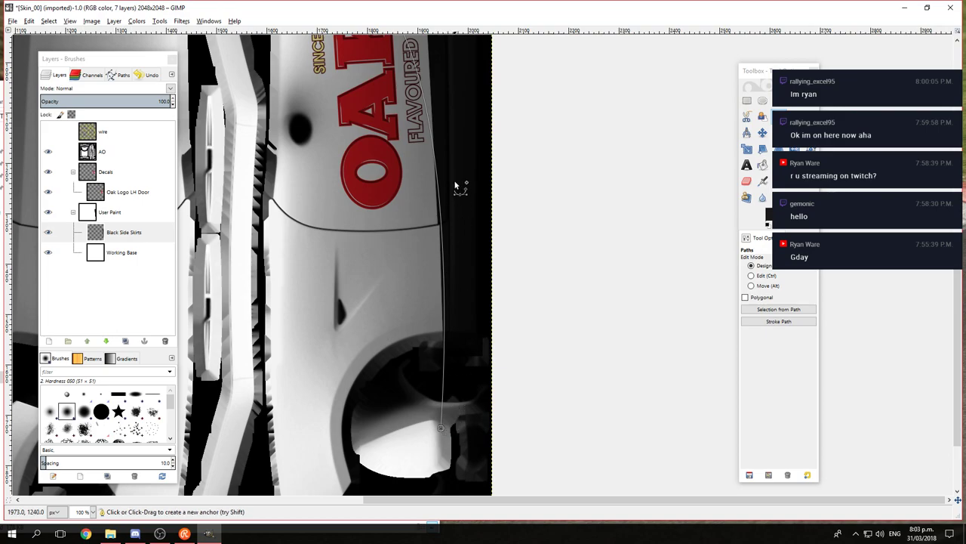
click(440, 429)
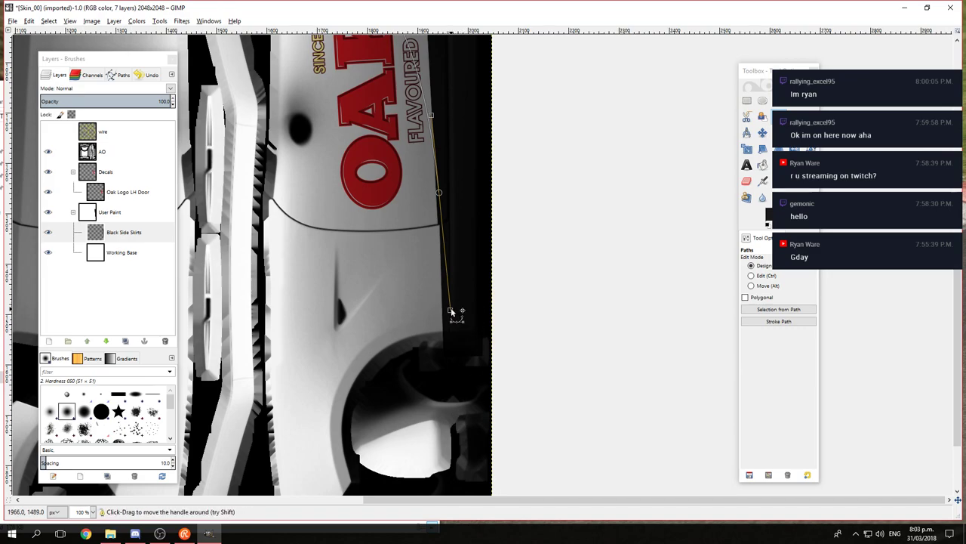
Step: Redirect the end anchor's handle and extend the path with a gently curved segment across the side skirt towards the texture edge
drag(450, 311, 457, 204)
scroll(463, 206, up, 2)
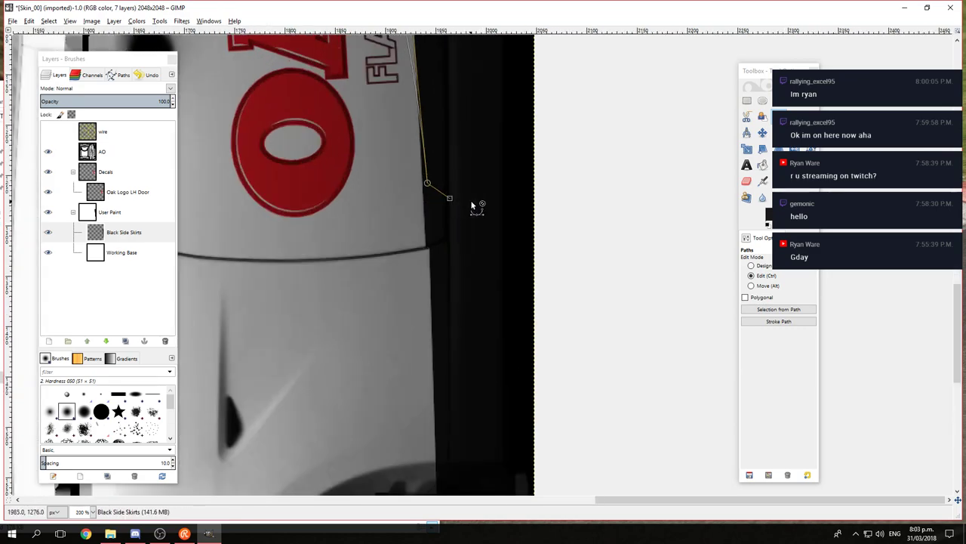
scroll(472, 205, up, 3)
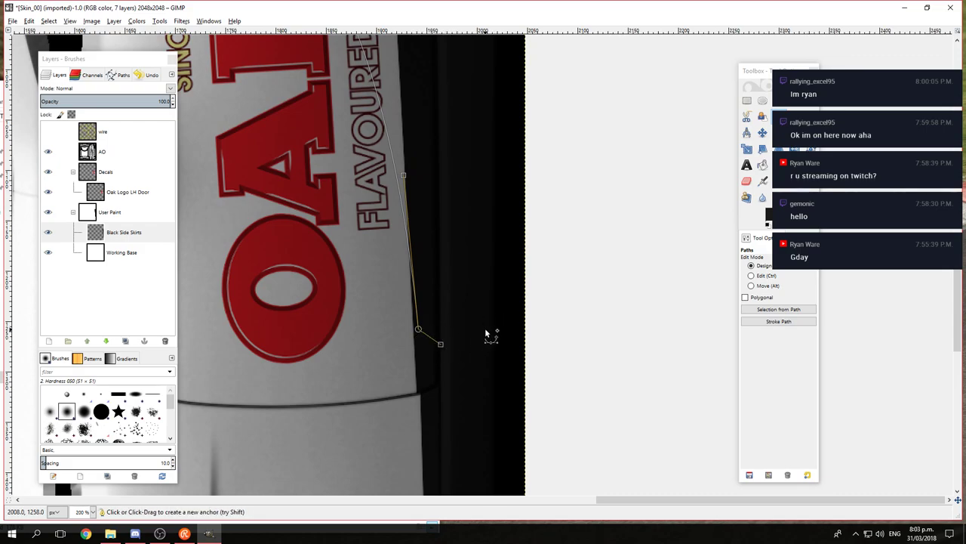
drag(498, 330, 431, 341)
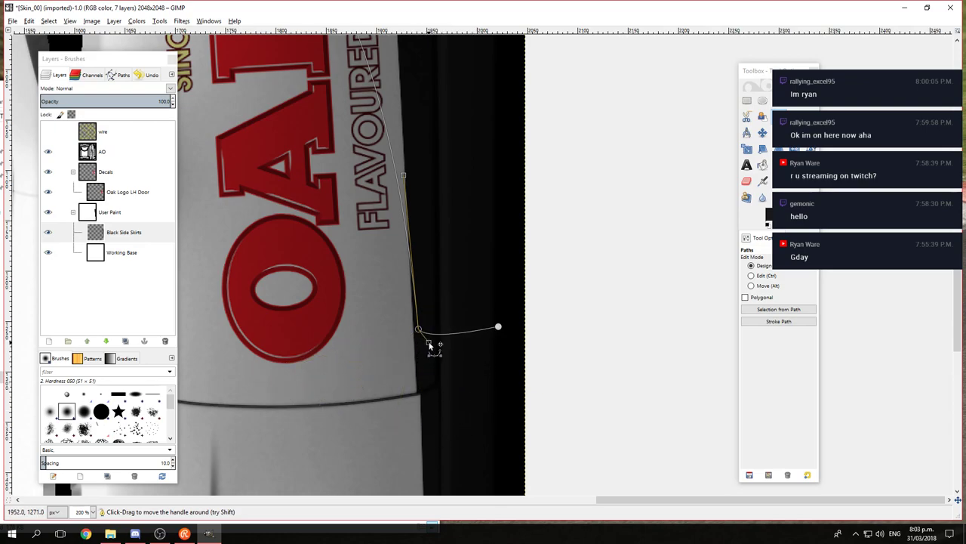
drag(498, 327, 502, 334)
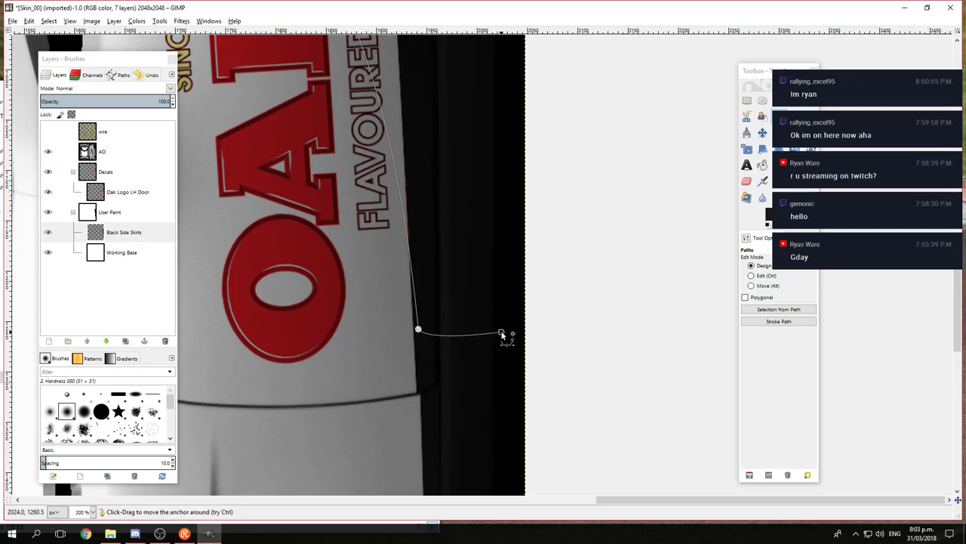
Step: Continue the path up the side skirt, adding anchors at its upper end and inside the adjoining wheel arch
scroll(485, 254, down, 1)
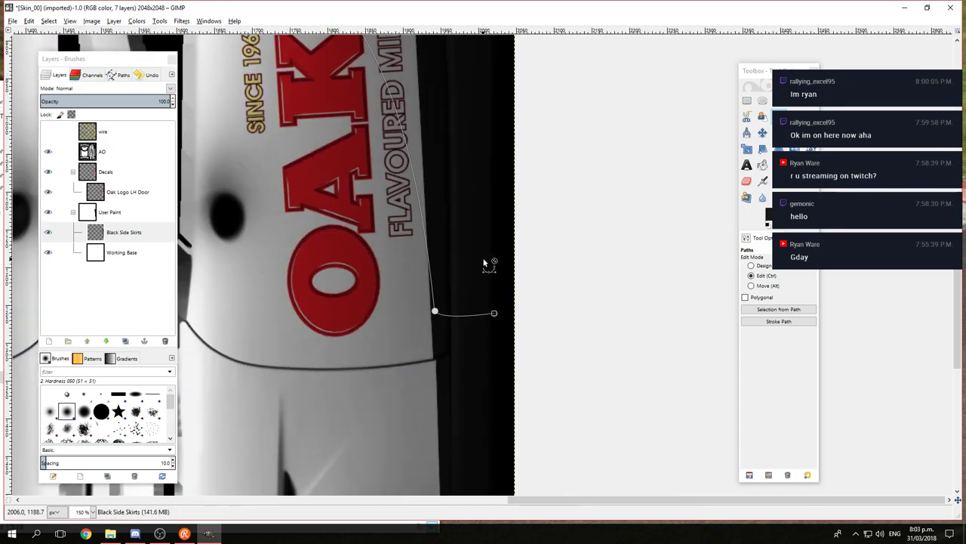
drag(503, 111, 493, 348)
drag(461, 167, 468, 298)
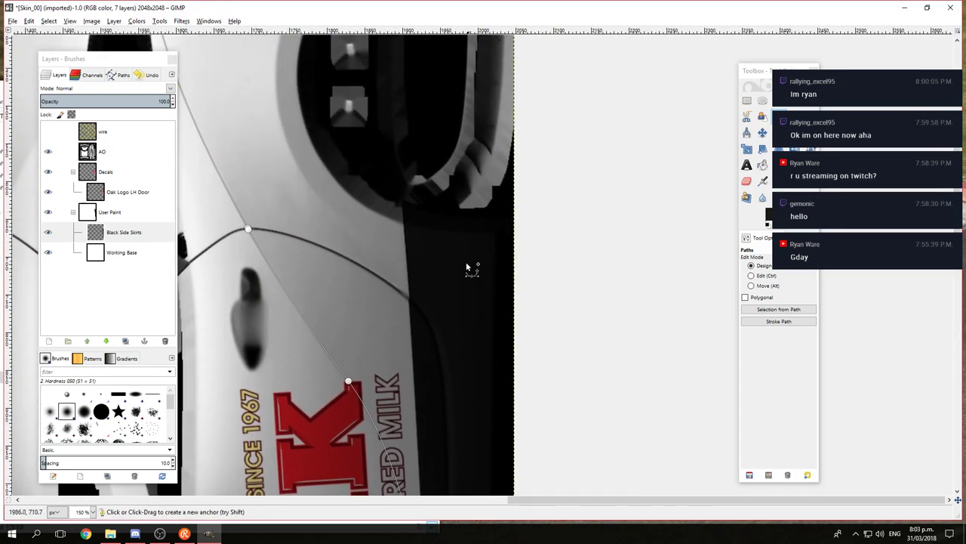
click(417, 210)
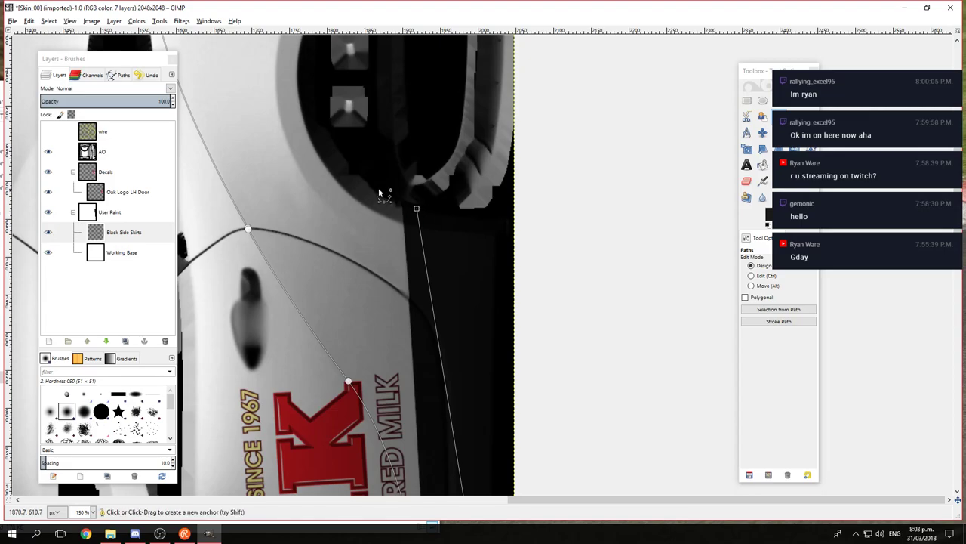
click(312, 113)
Step: Add anchors outside the upper wheel arch and along the panel's outer edge, bringing the path back beside its starting tip
scroll(318, 141, up, 5)
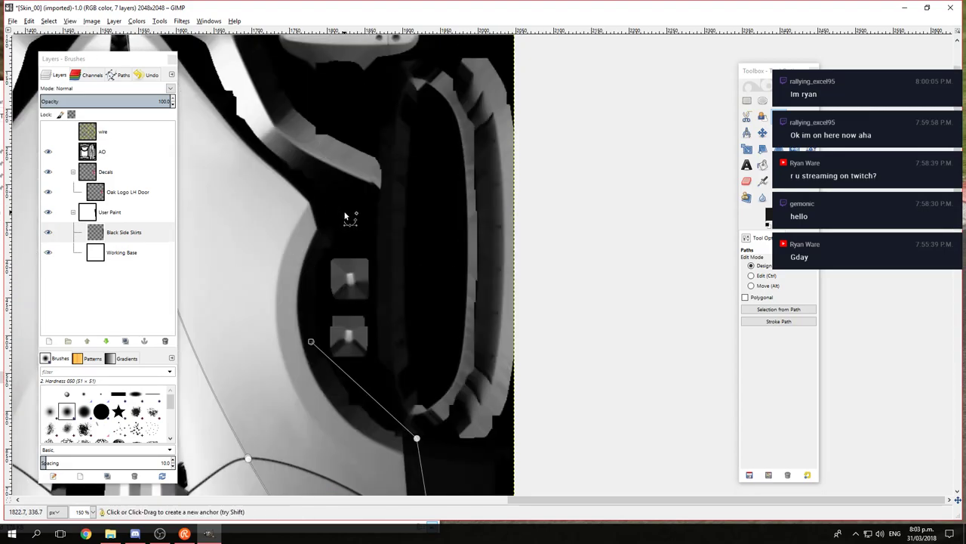
click(345, 213)
click(275, 167)
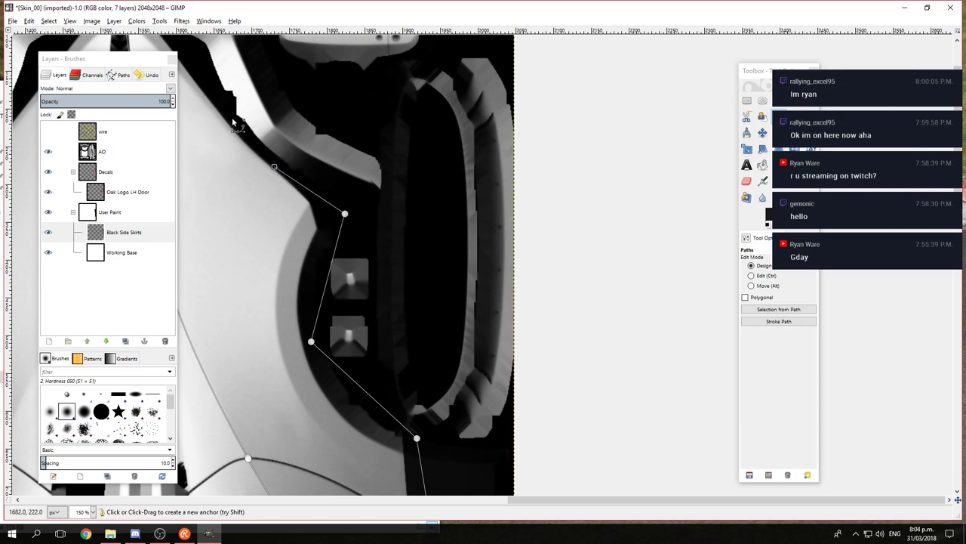
click(190, 56)
drag(190, 58, 313, 214)
click(262, 161)
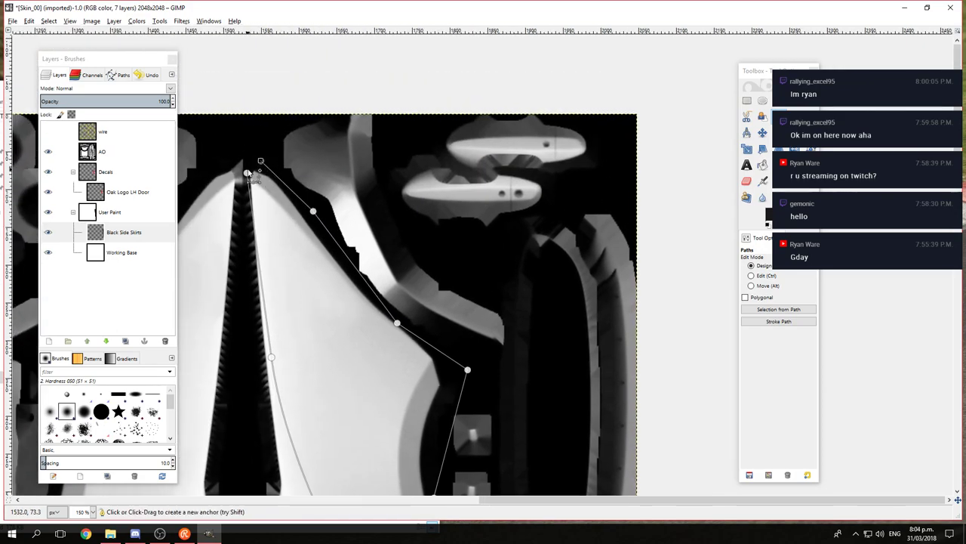
Step: Close the path at its starting tip and pull the anchor beside the upper wheel arch in along the panel's outer edge
key(ctrl)
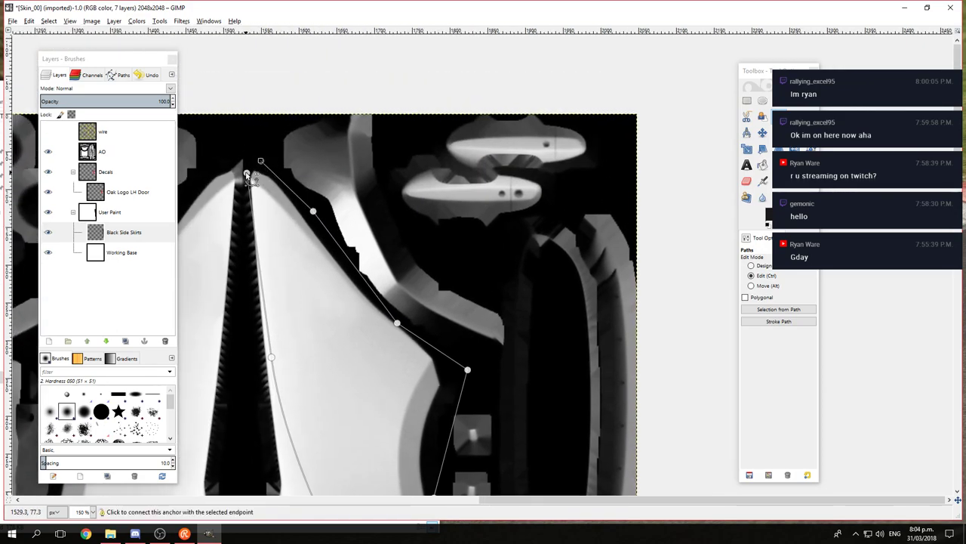
ctrl+click(246, 173)
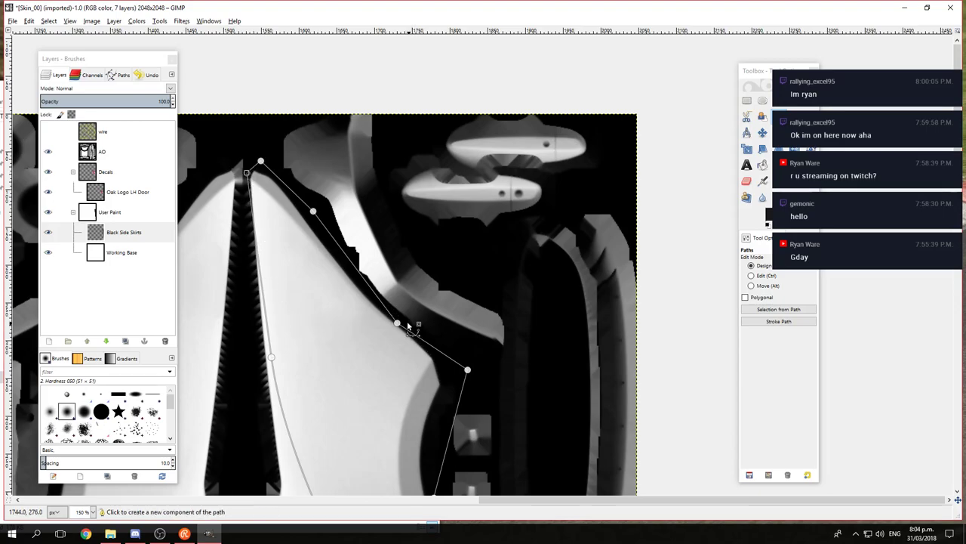
drag(398, 324, 385, 309)
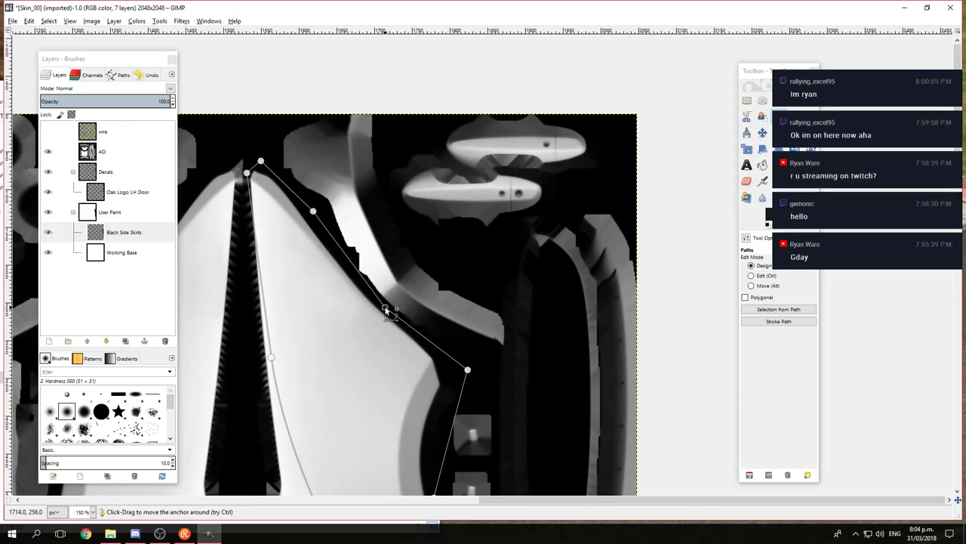
Step: Convert the closed path to a selection and set the foreground colour to dark red b00404
click(48, 21)
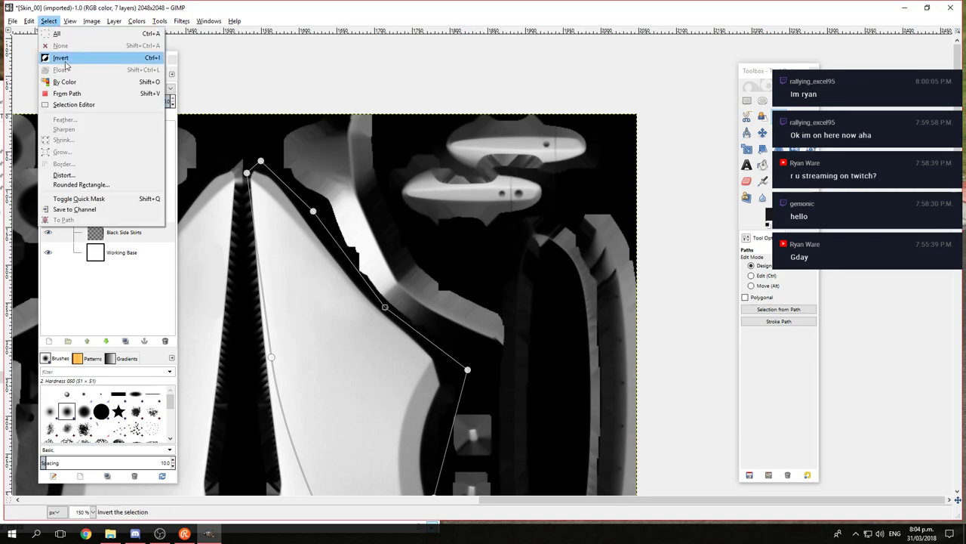
click(68, 58)
click(773, 215)
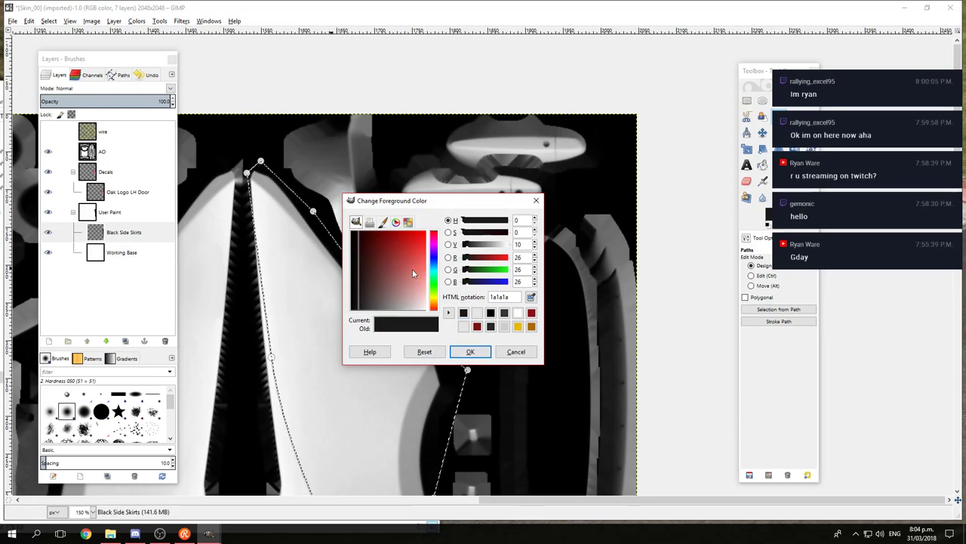
drag(380, 266, 473, 207)
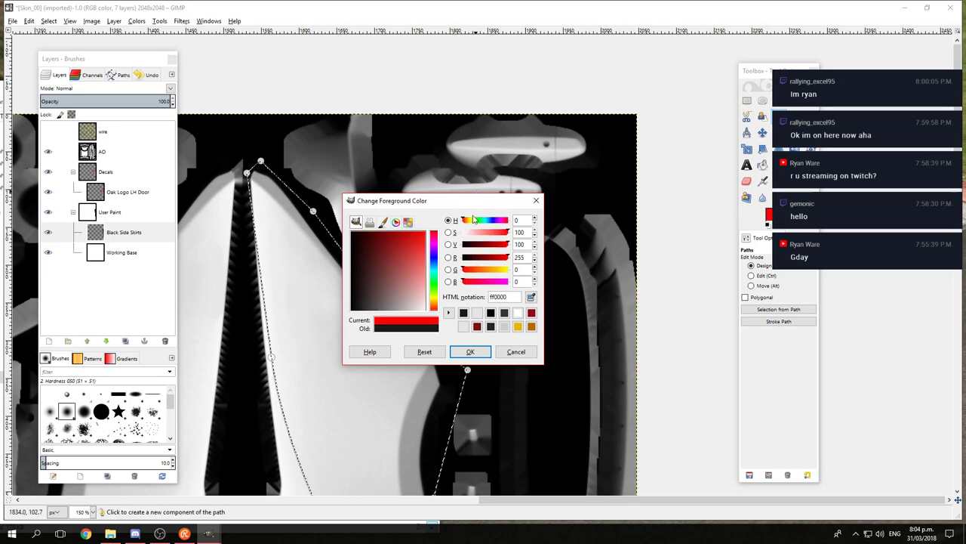
drag(410, 253, 403, 232)
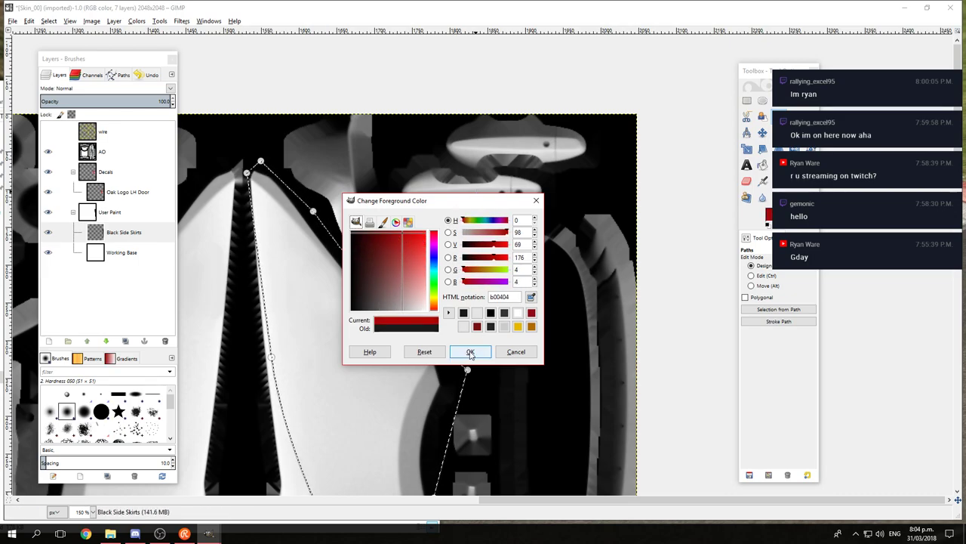
click(470, 352)
Step: Create a new layer named Colour1 above the Black Side Skirts layer for the red paint
click(762, 165)
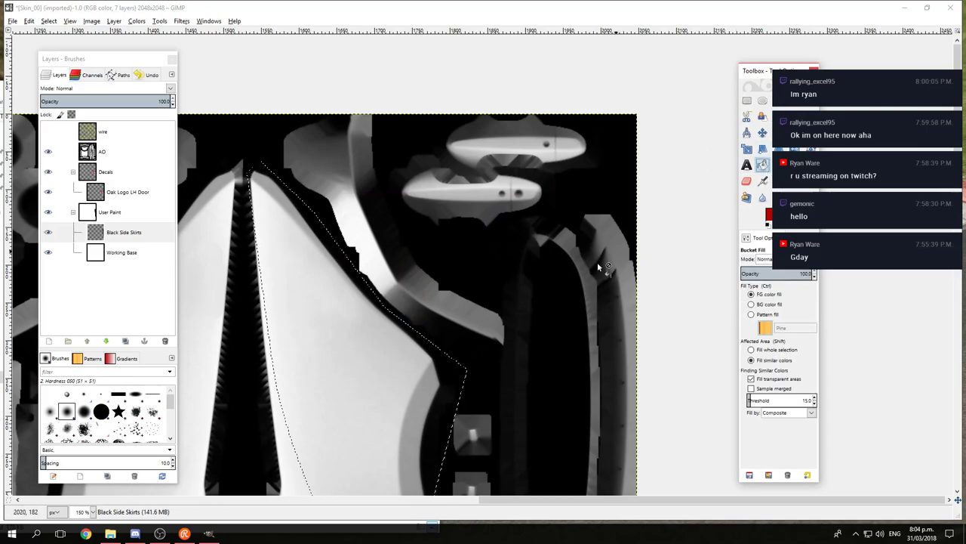
right_click(83, 232)
click(163, 286)
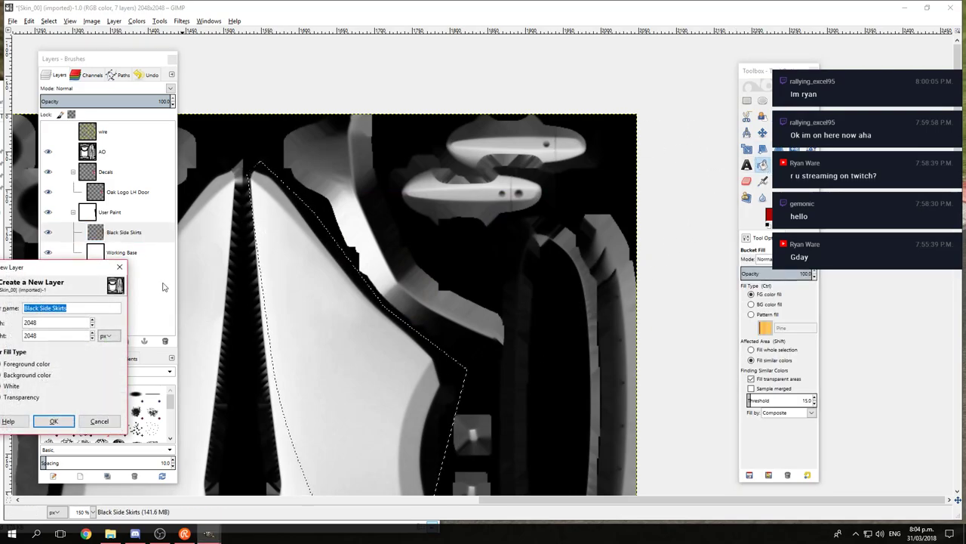
text(Colou)
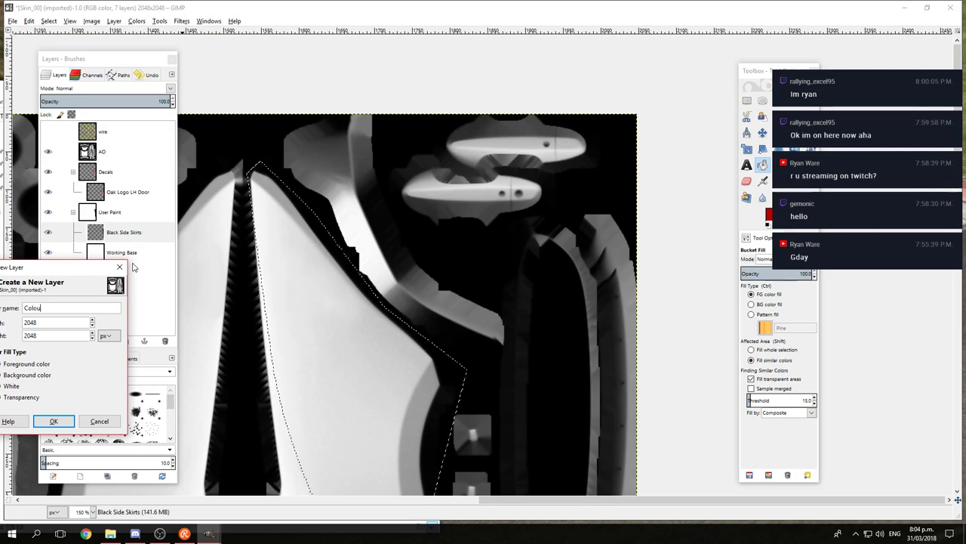
text(r1)
key(Return)
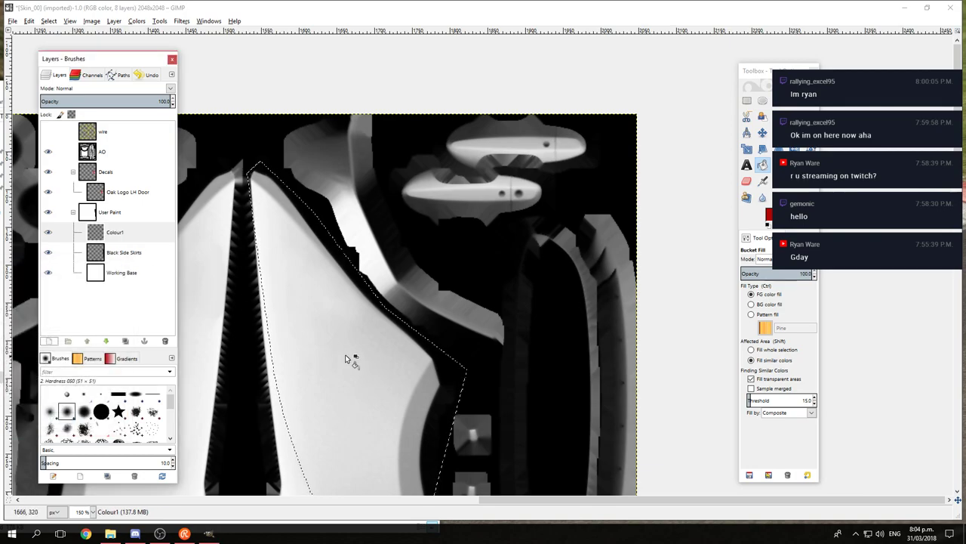
Step: Bucket-fill the selected side panel area on Colour1 with the dark red foreground colour, then clear the selection
click(404, 433)
ctrl+scroll(437, 325, down, 3)
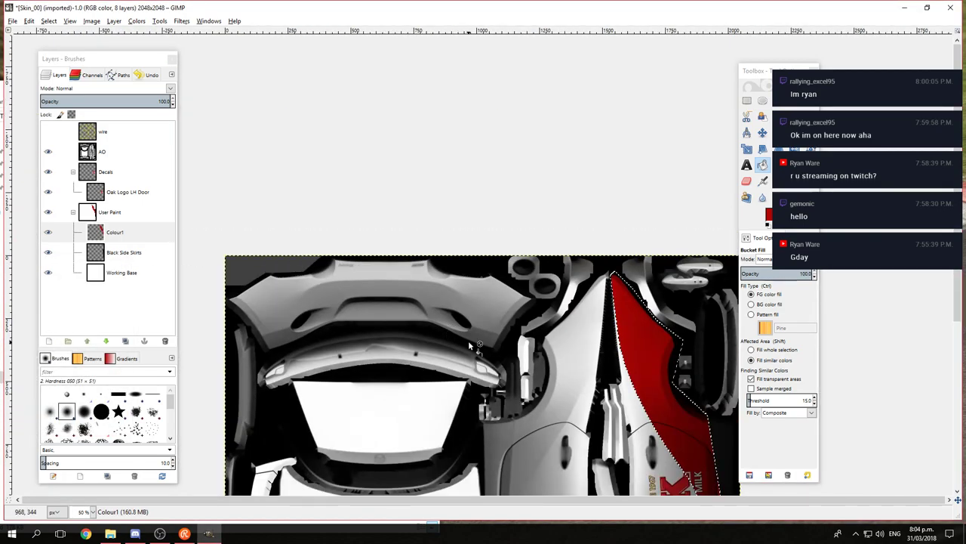
key(ctrl+shift+a)
drag(667, 481, 363, 286)
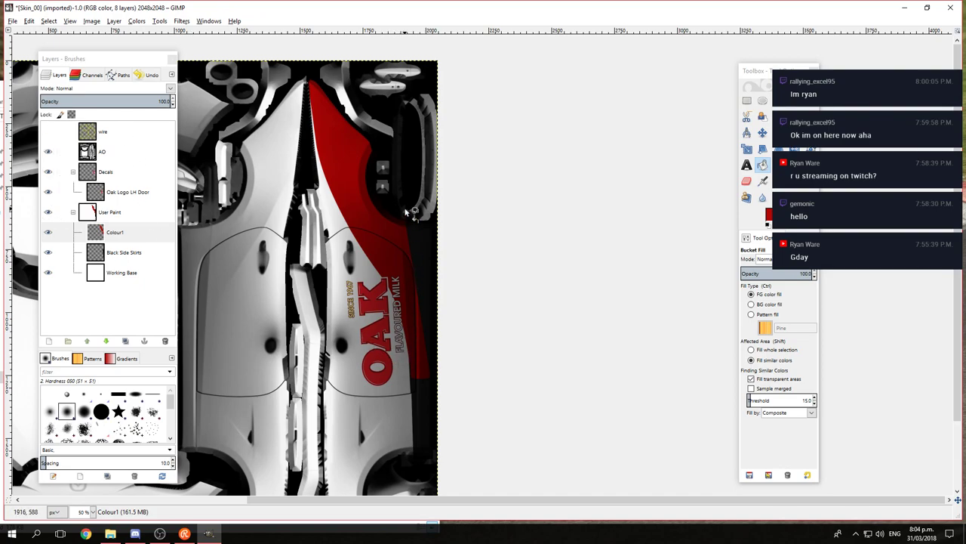
Step: Try placing the Colour1 layer beneath Black Side Skirts, then return it above that layer
drag(135, 237, 145, 268)
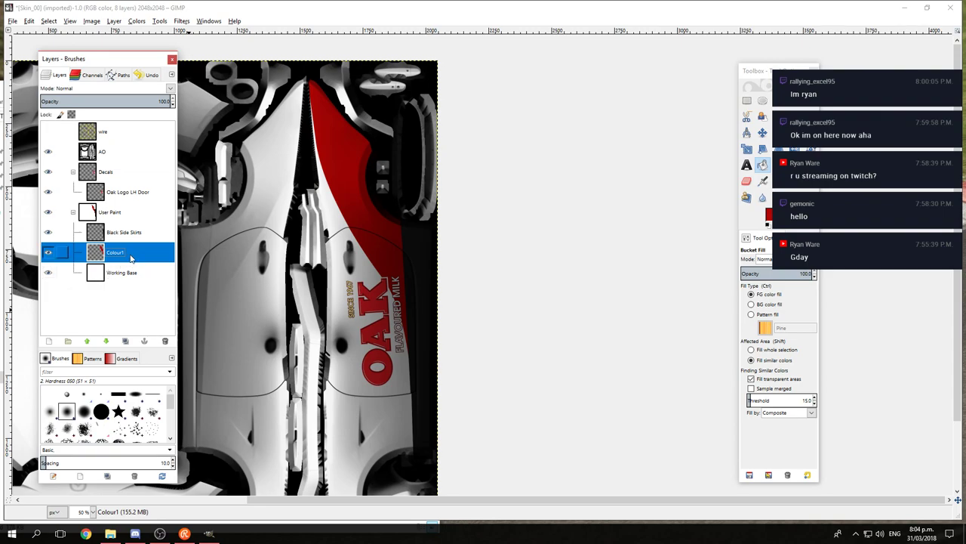
mouse_move(130, 255)
mouse_down()
mouse_move(130, 218)
mouse_move(130, 229)
mouse_up()
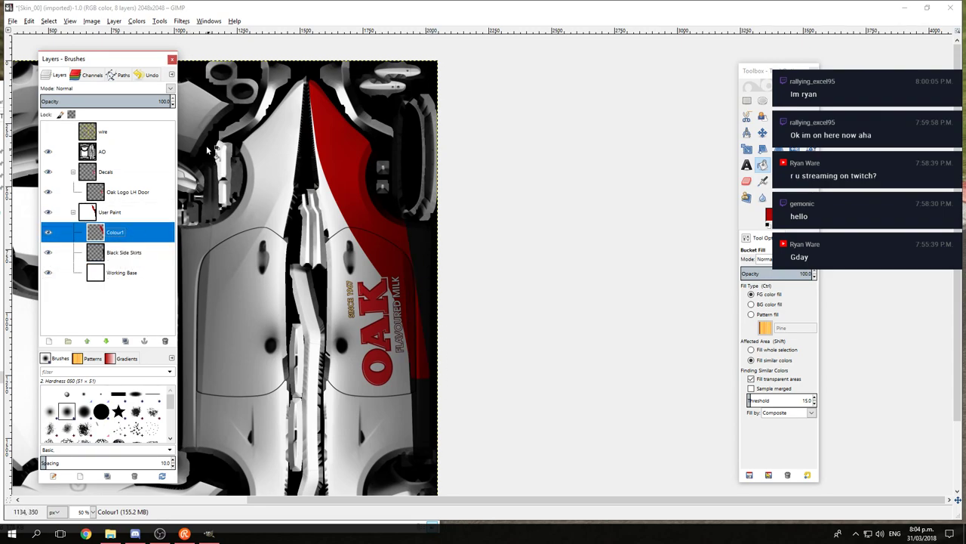
Step: Show the side skirt path named Unnamed and make a selection from it
click(122, 76)
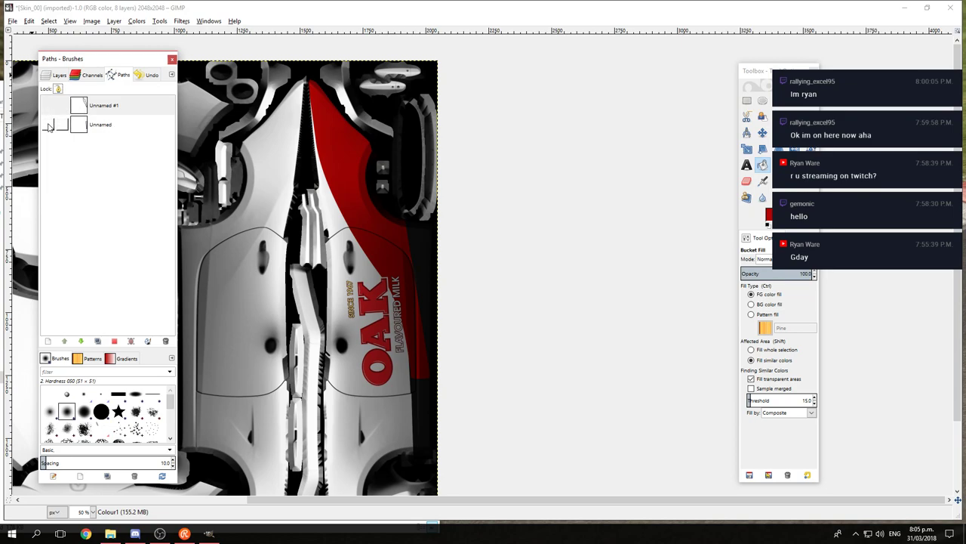
click(48, 126)
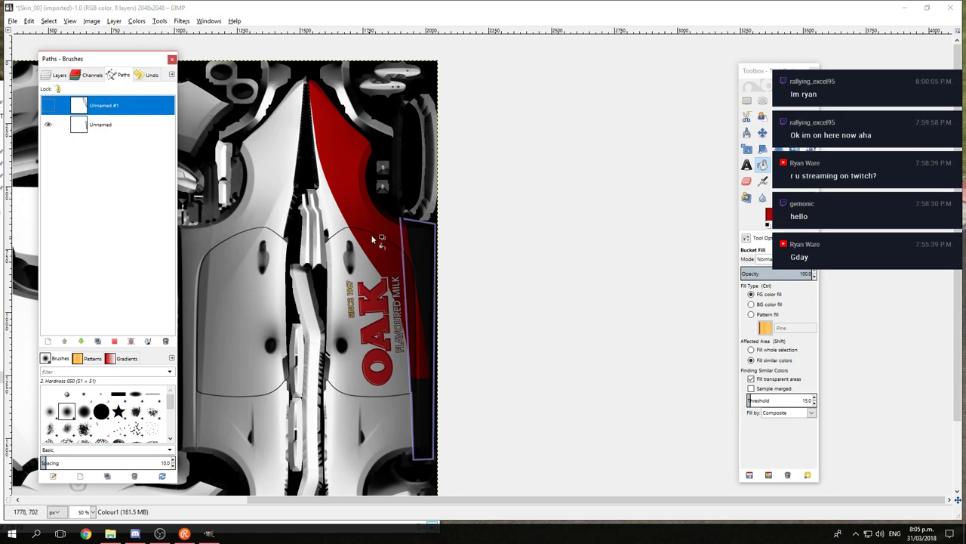
click(100, 126)
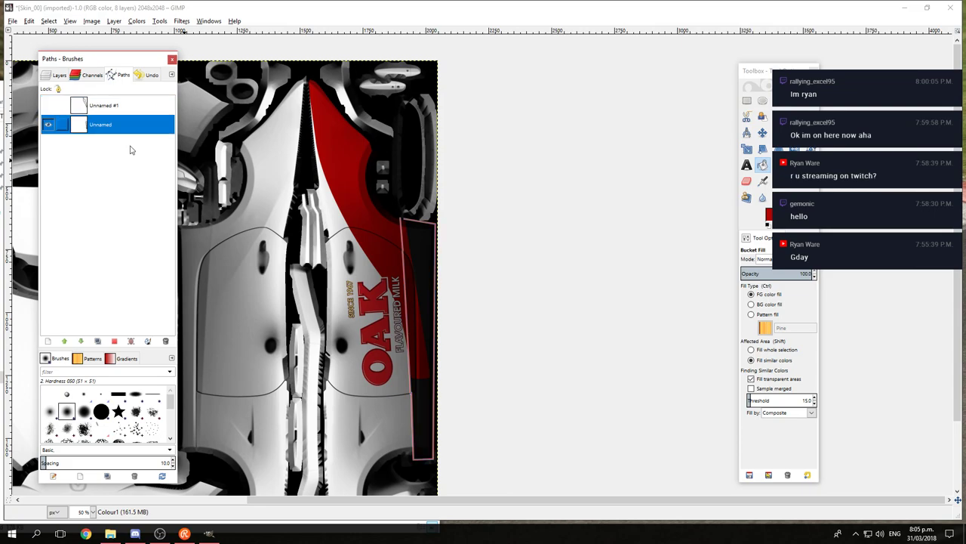
click(48, 20)
click(75, 95)
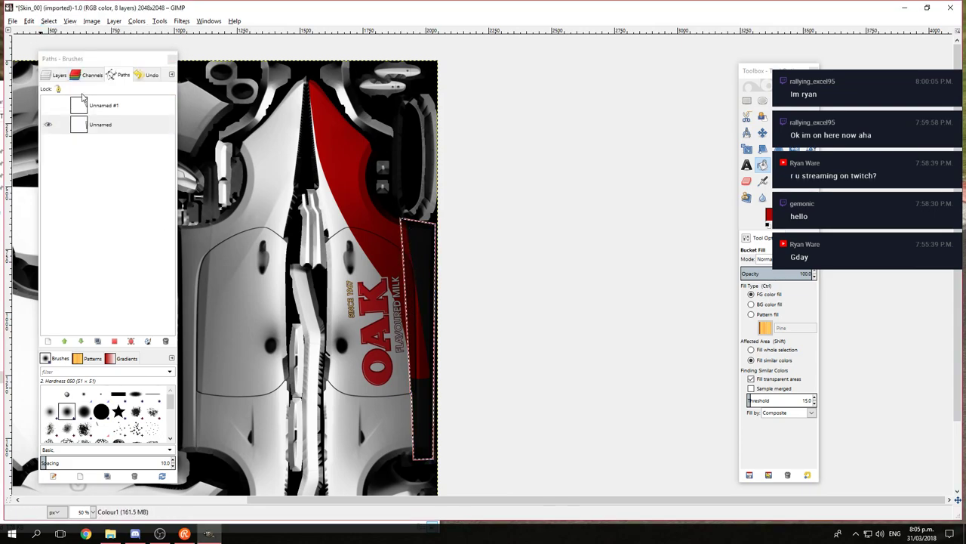
click(416, 241)
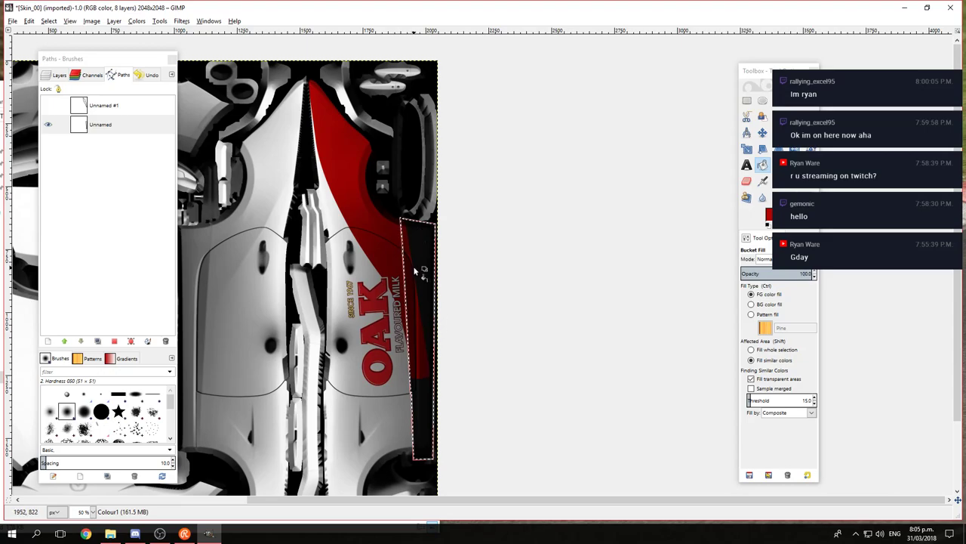
Step: Set up the Eraser with the 2. Hardness 100 brush at size 70
click(747, 183)
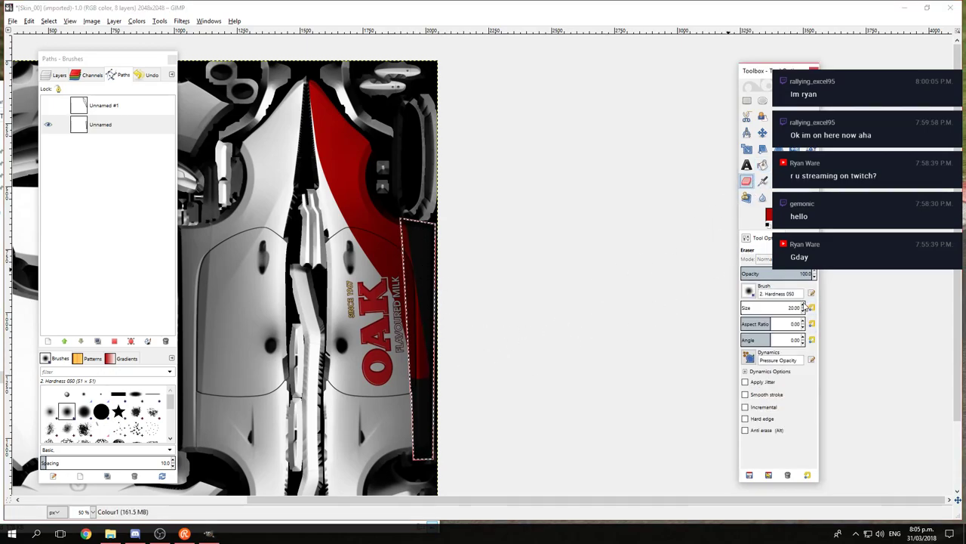
click(750, 291)
click(785, 332)
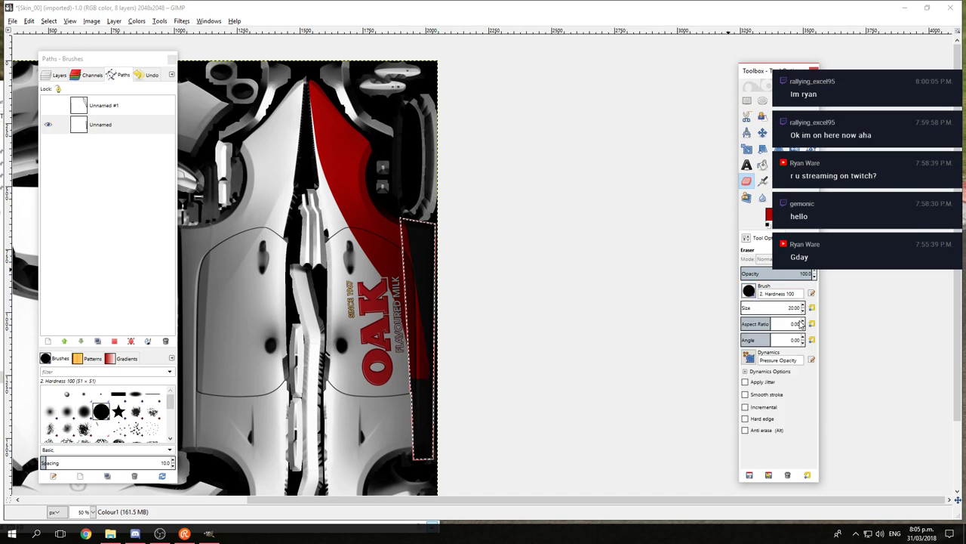
click(804, 306)
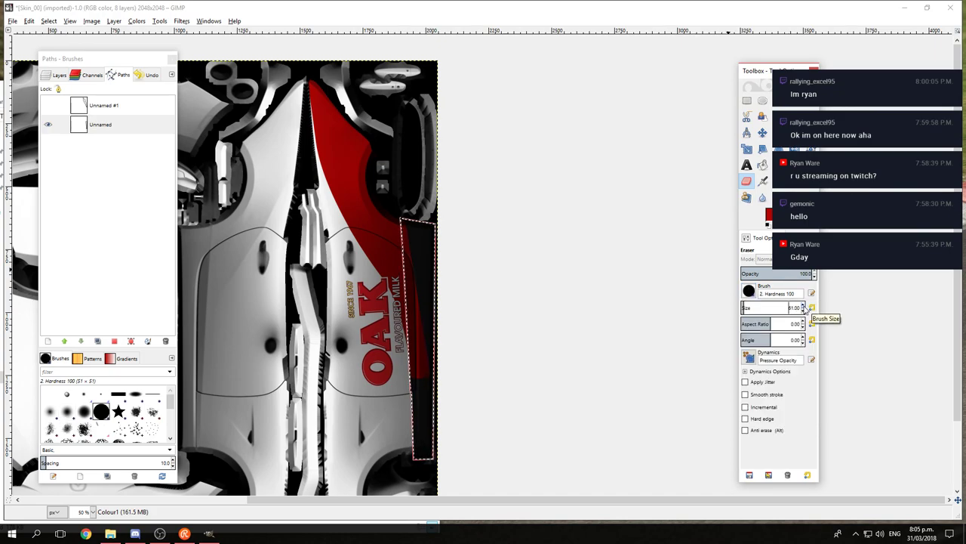
scroll(806, 307, up, 2)
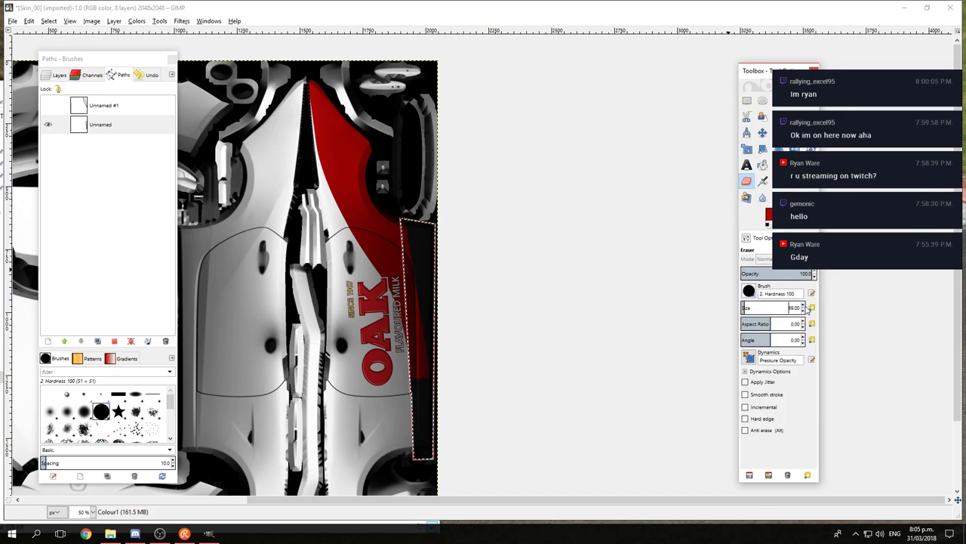
scroll(806, 307, up, 1)
Step: Erase the red paint inside the side skirt selection on Colour1, clear the selection and hide the skirt path
drag(407, 233, 407, 242)
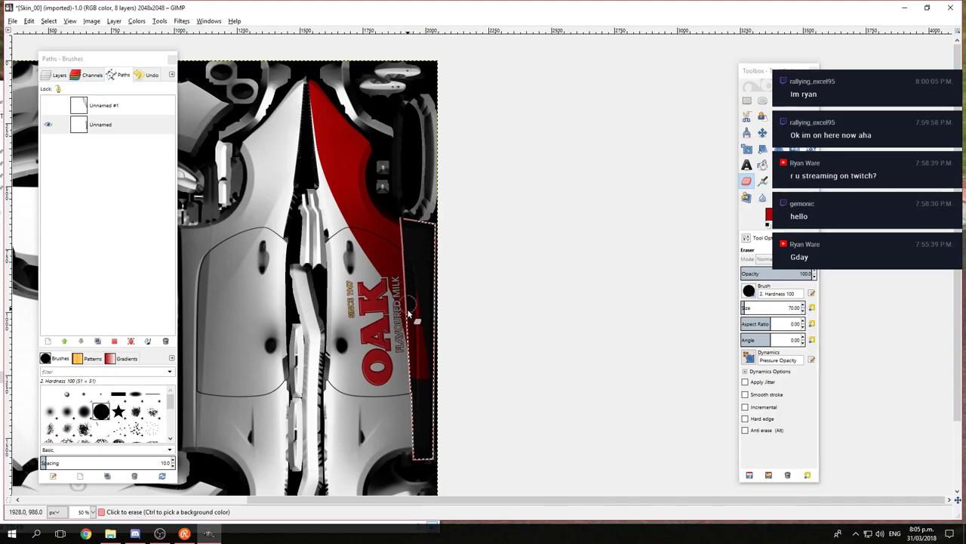
drag(408, 311, 413, 412)
mouse_move(418, 287)
mouse_down()
mouse_move(424, 380)
mouse_move(420, 261)
mouse_move(425, 281)
mouse_up()
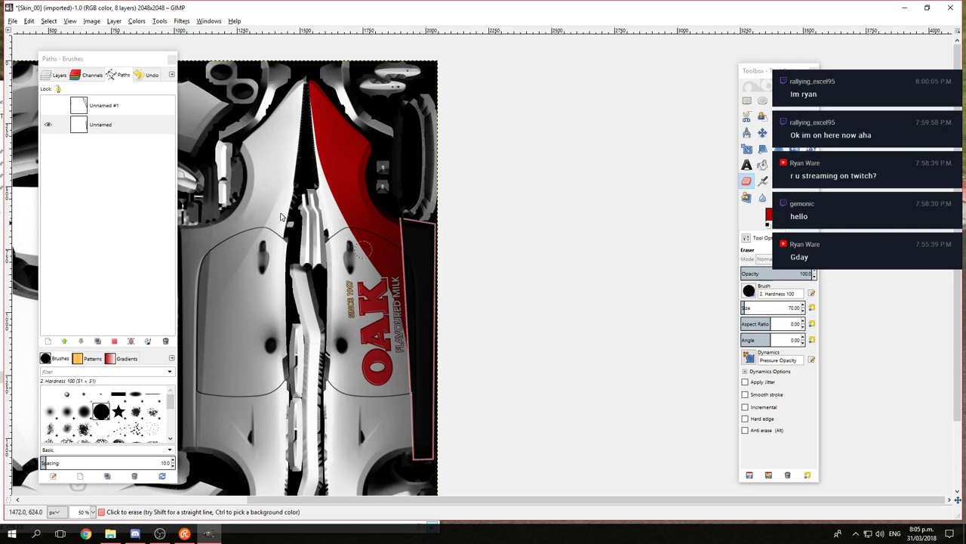
click(47, 125)
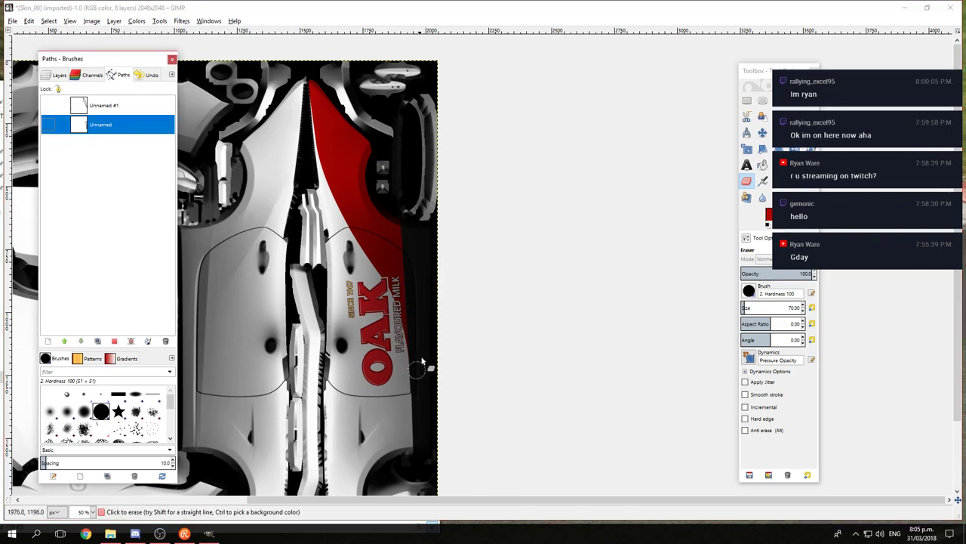
Step: Undo the erasing of red paint on the side skirt, then clear the selection and hide the skirt path
scroll(420, 259, up, 4)
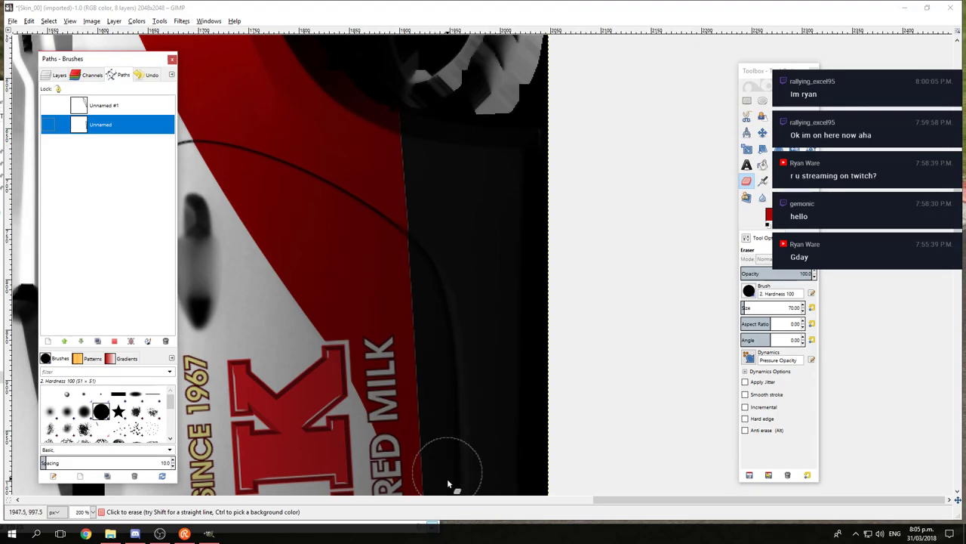
scroll(438, 408, down, 5)
scroll(457, 407, up, 5)
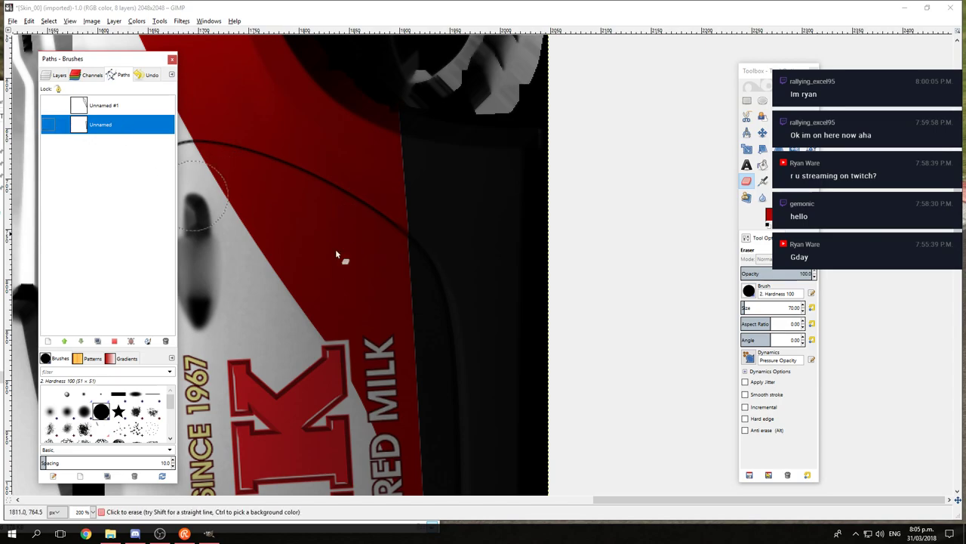
scroll(442, 275, down, 5)
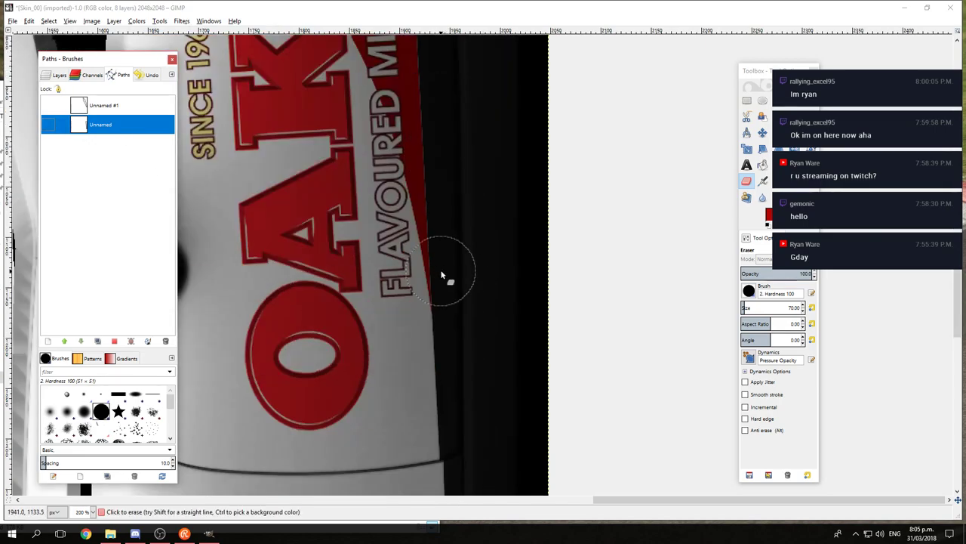
scroll(442, 272, up, 7)
scroll(443, 273, down, 1)
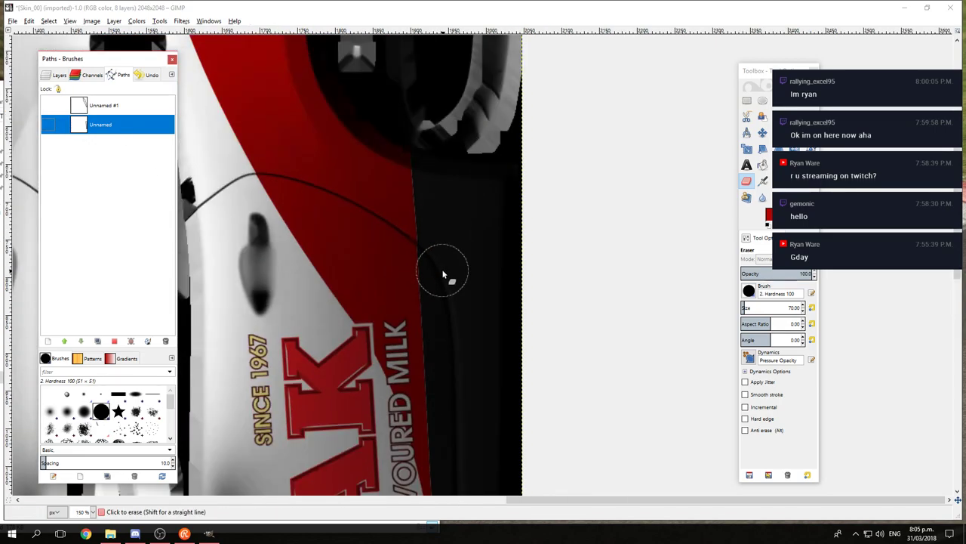
key(ctrl+z)
key(ctrl+z)
key(ctrl+z)
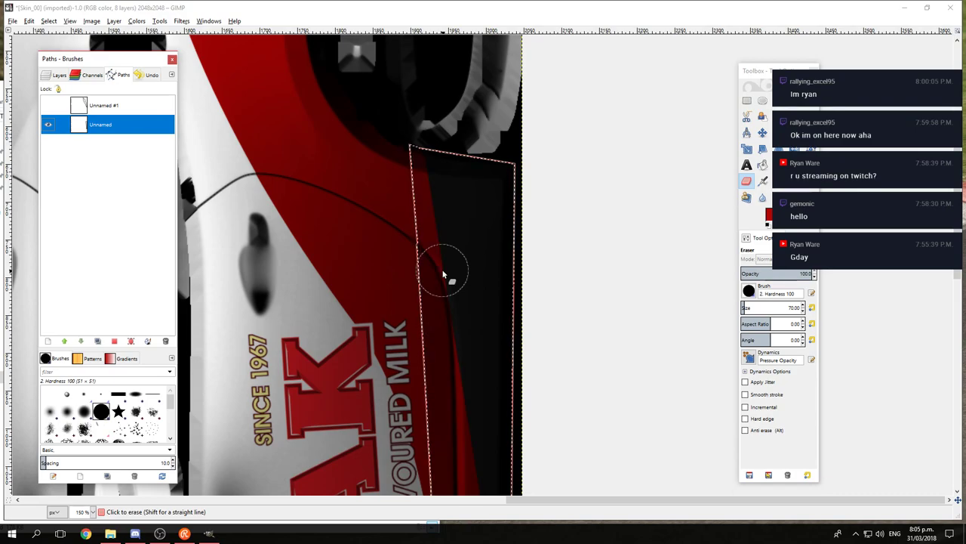
key(ctrl+shift+a)
click(48, 121)
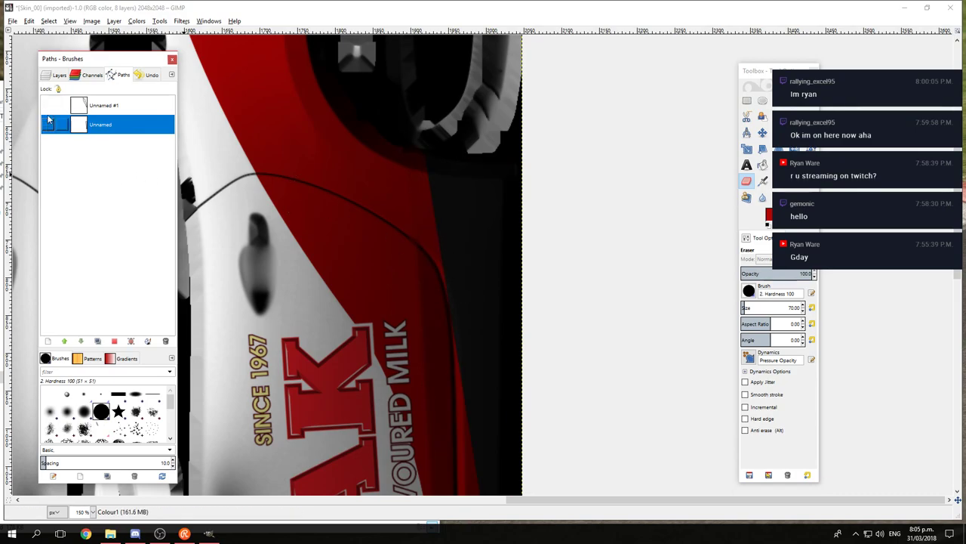
Step: Move the Black Side Skirts layer above Colour1 so that the skirt covers the overlapping red paint
click(59, 76)
drag(113, 252, 151, 228)
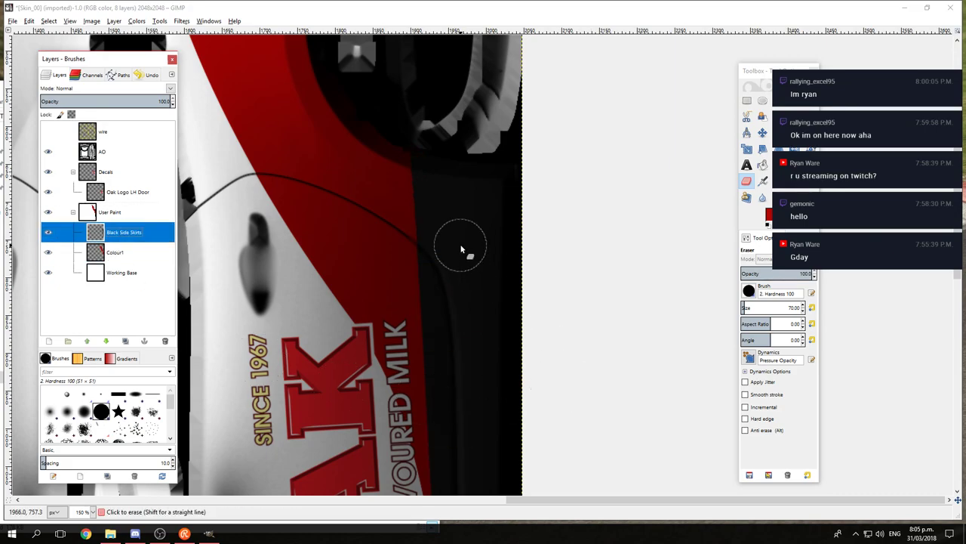
scroll(460, 245, down, 2)
drag(664, 336, 279, 261)
scroll(285, 252, down, 3)
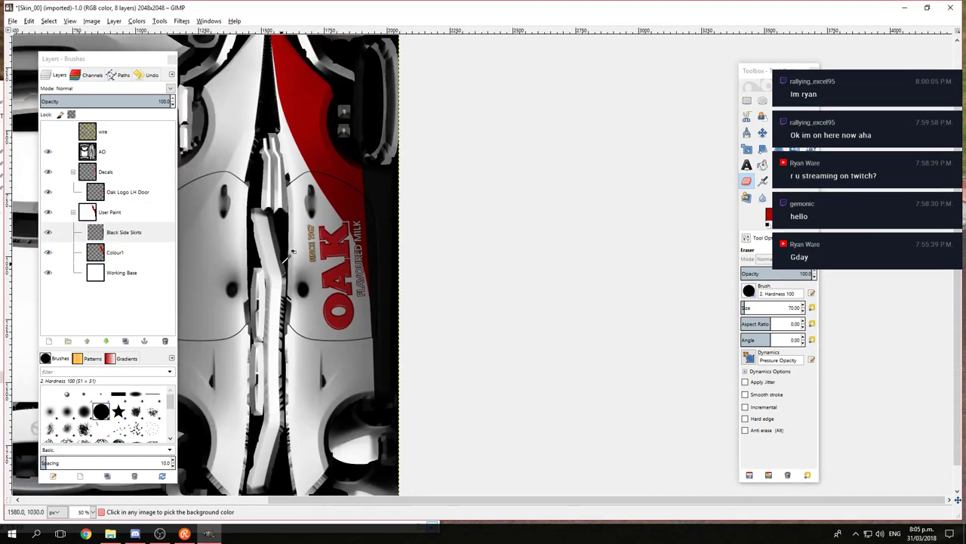
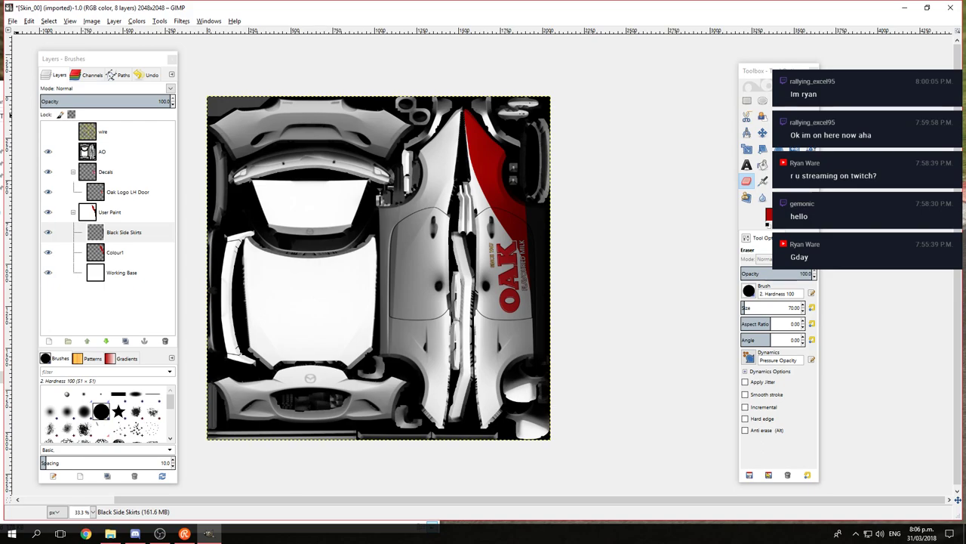
Step: Switch to File Explorer and open the skins folder of the ks_mazda_mx5_cup car inside assettocorsa's content/cars folder
drag(227, 71, 0, 58)
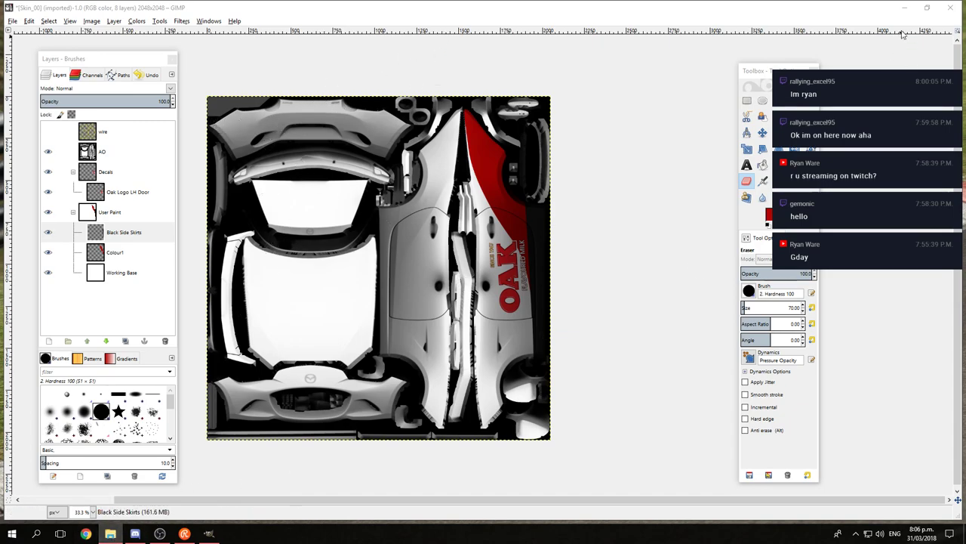
click(111, 533)
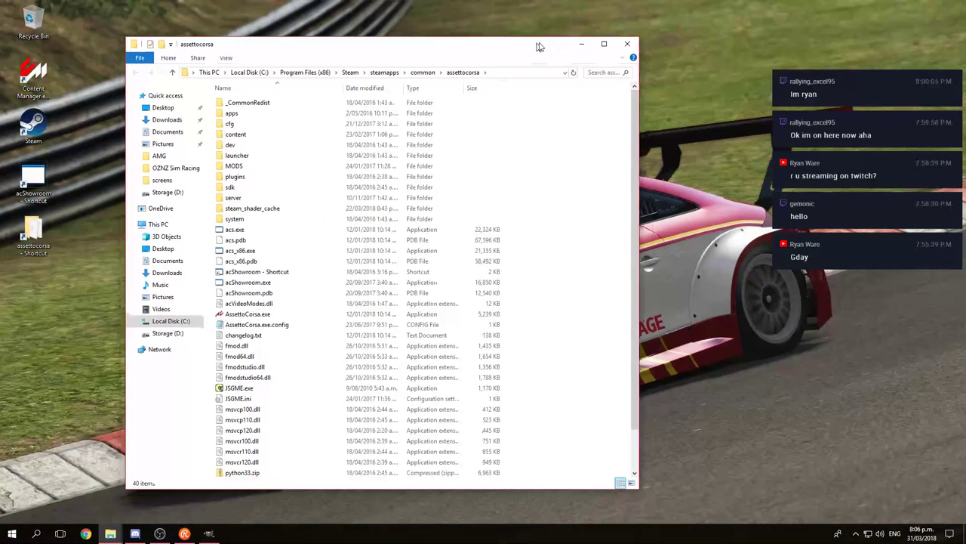
drag(539, 45, 600, 32)
double_click(339, 119)
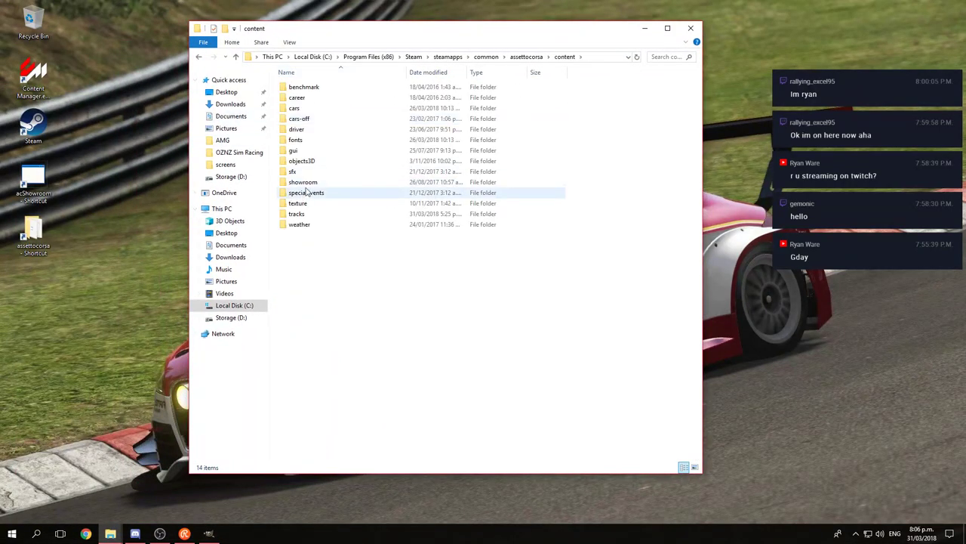
double_click(296, 108)
scroll(336, 347, down, 20)
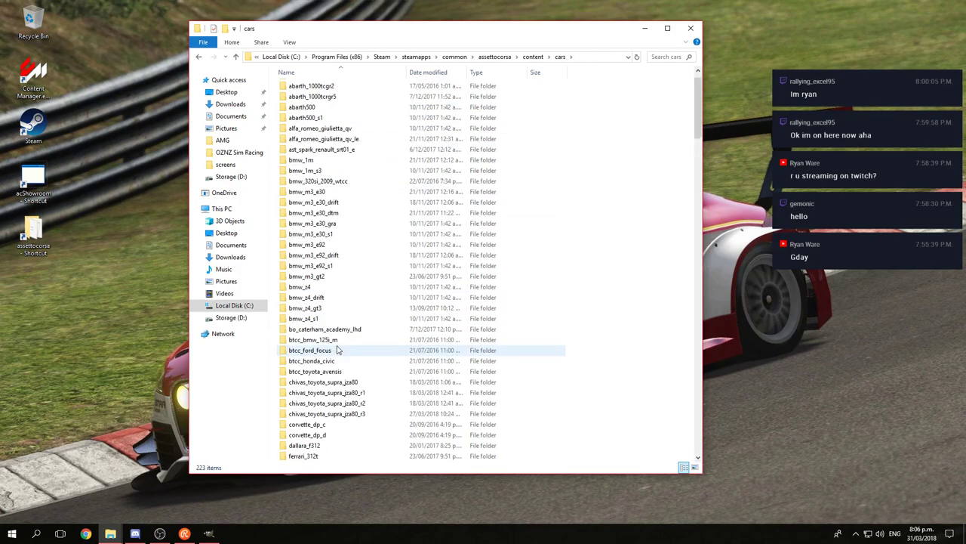
scroll(336, 350, down, 15)
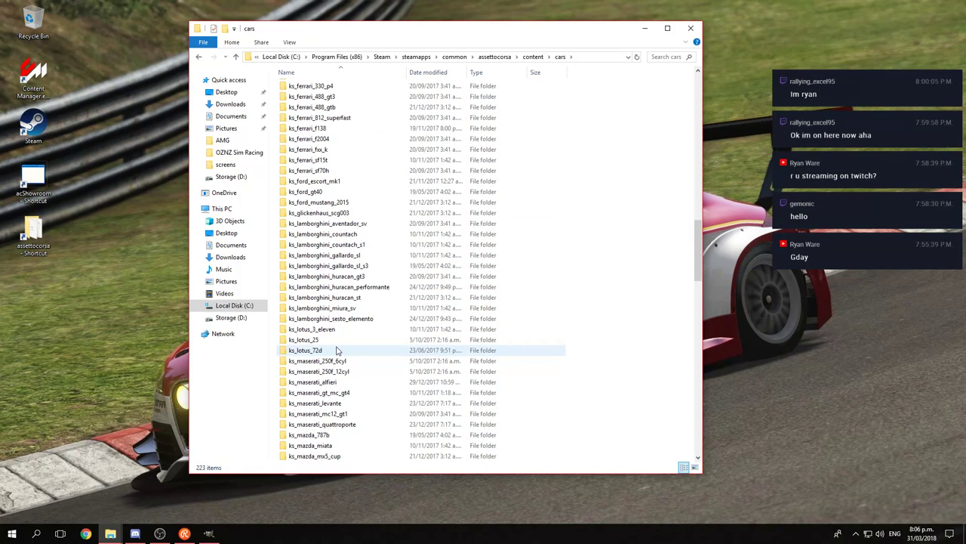
click(320, 332)
double_click(319, 332)
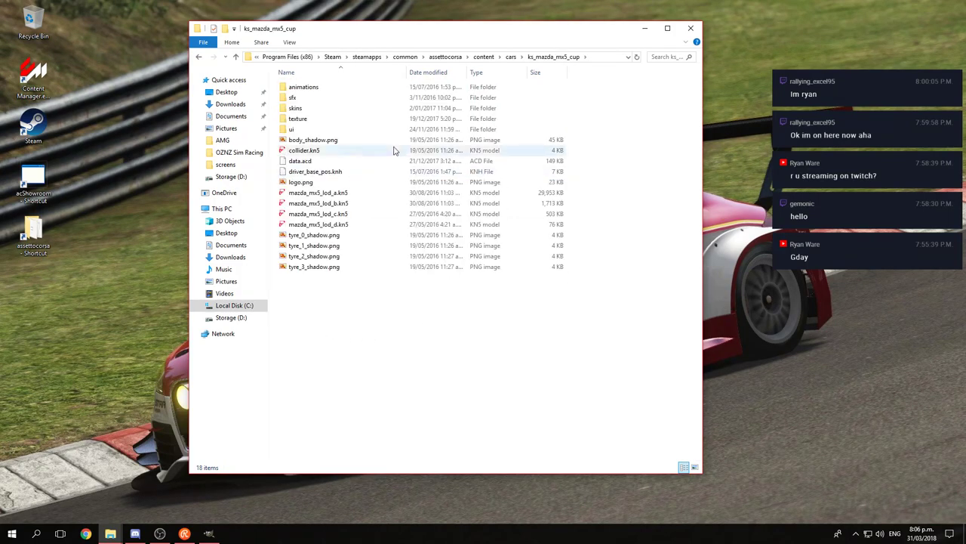
double_click(316, 108)
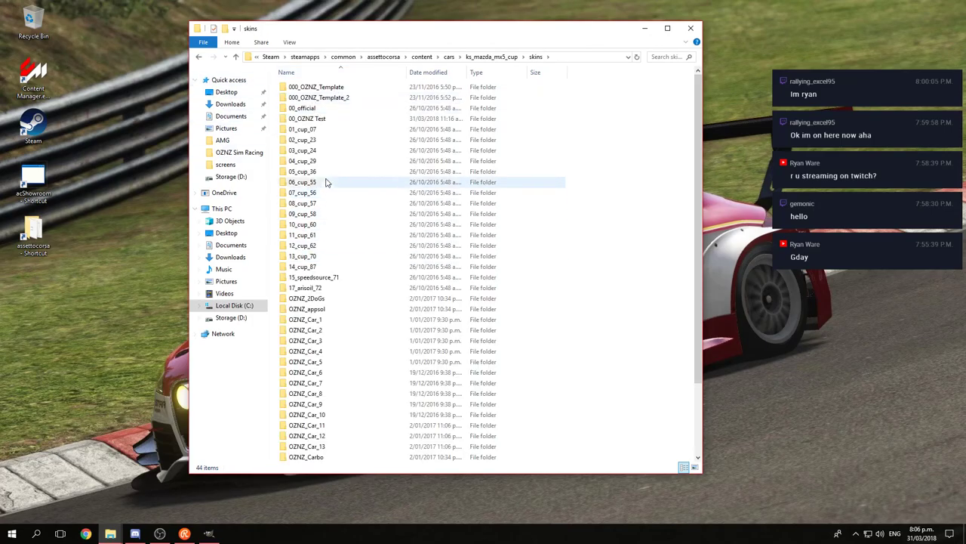
Step: Duplicate the 01_cup_07 skin folder and rename the copy Gem 2018
scroll(347, 318, down, 3)
scroll(347, 320, up, 3)
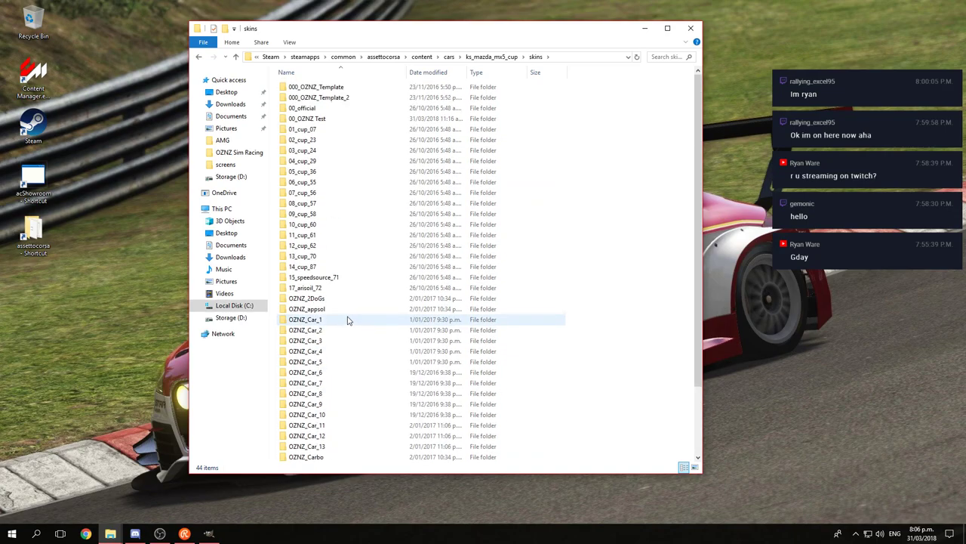
click(321, 134)
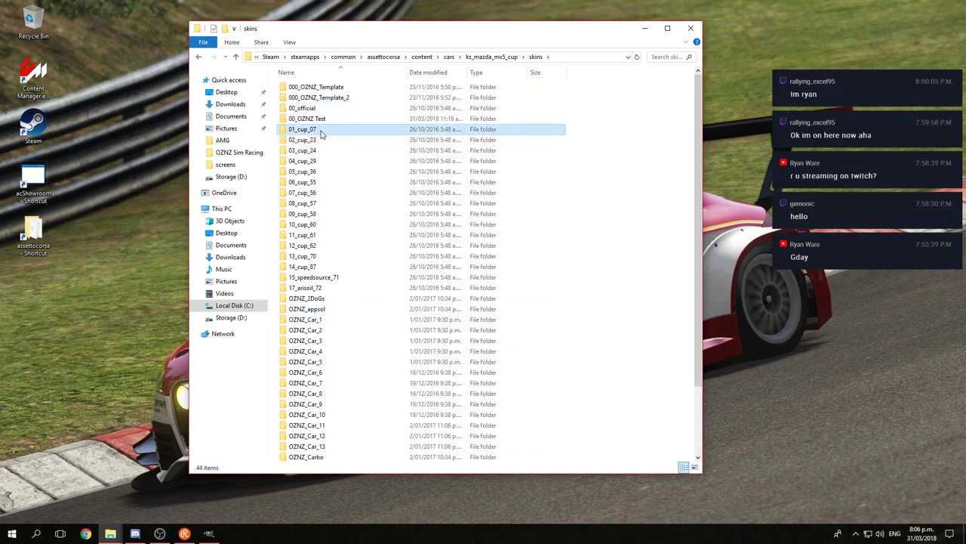
drag(308, 134, 610, 265)
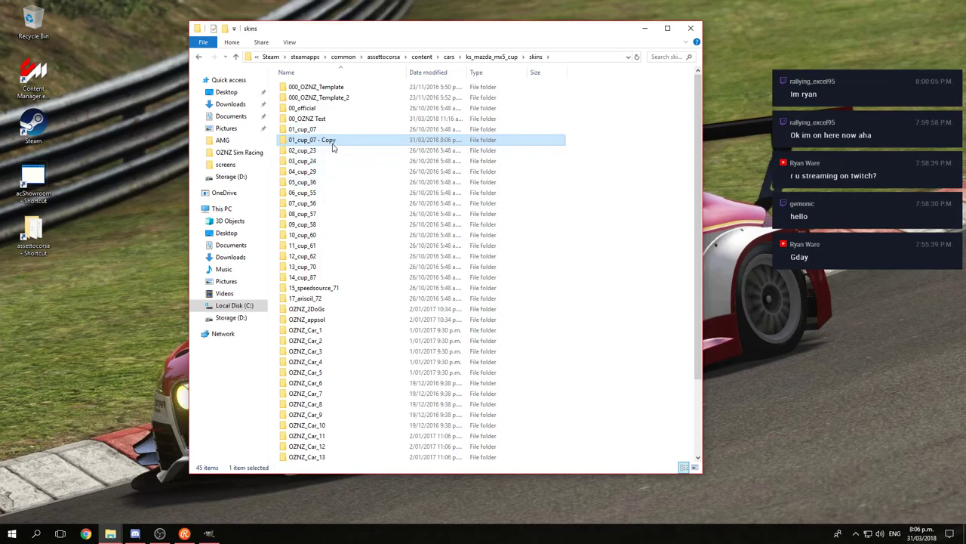
click(335, 142)
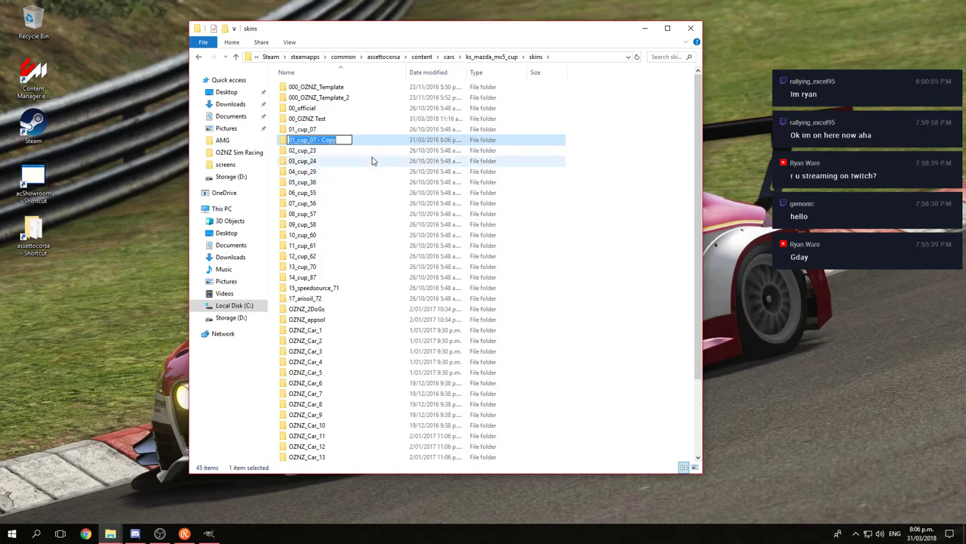
text(O)
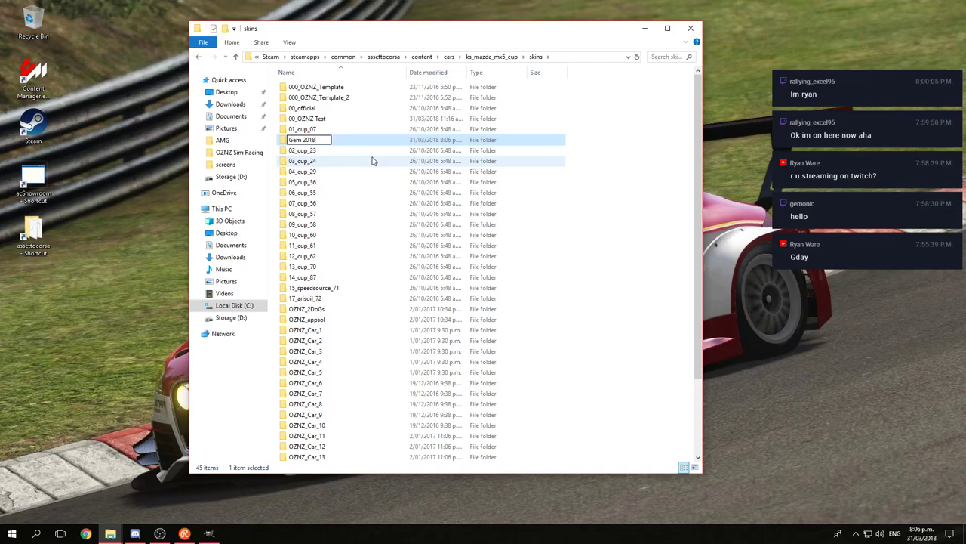
key(Return)
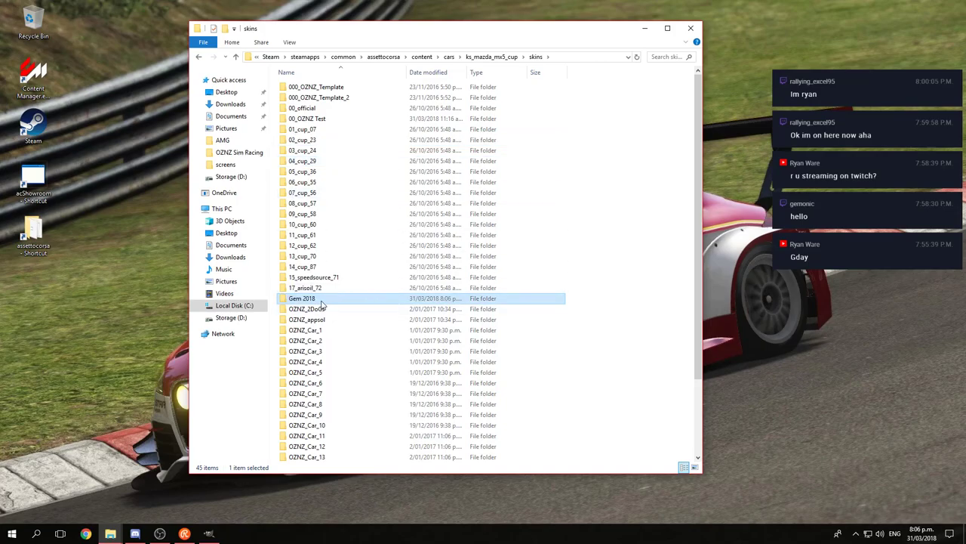
Step: Look through the Gem 2018 folder for the Skin_00.dds texture and close the File Explorer window
double_click(303, 298)
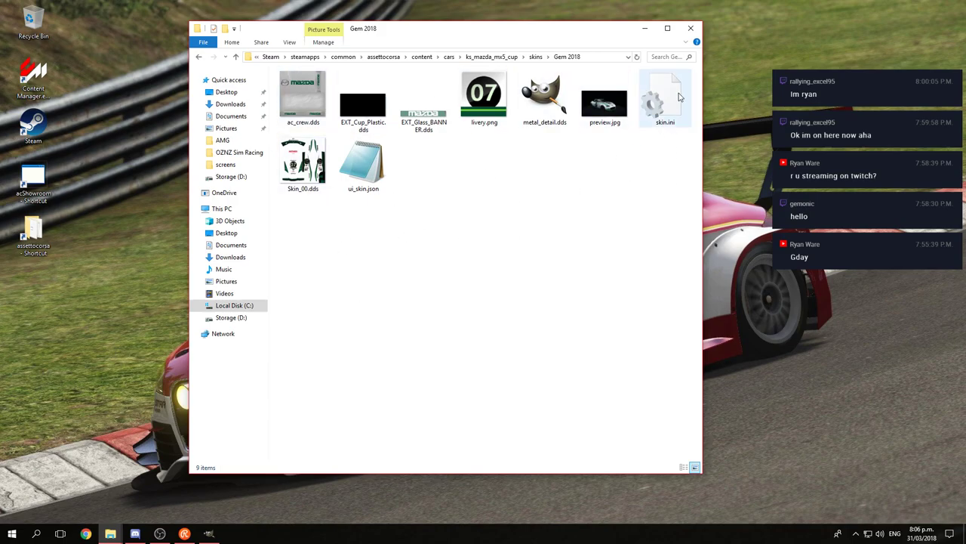
click(316, 178)
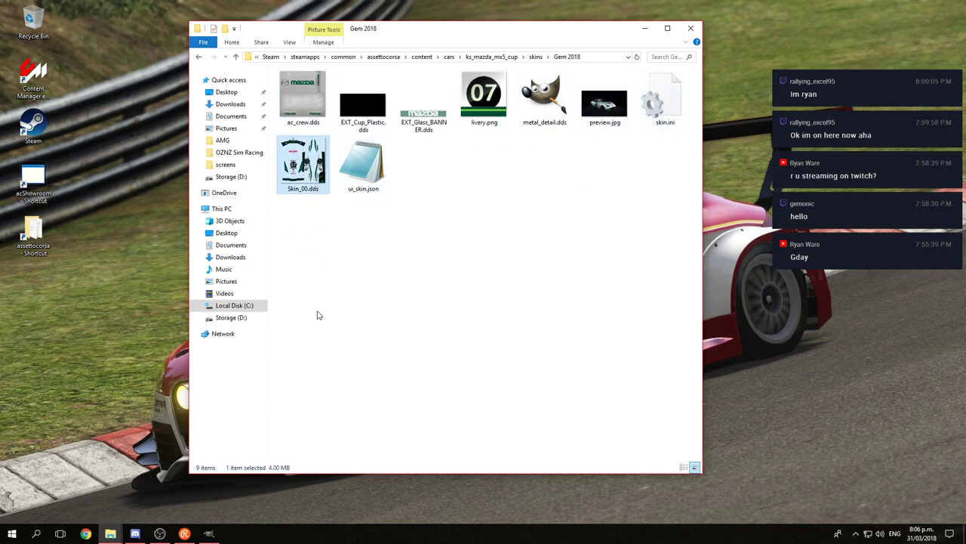
click(339, 284)
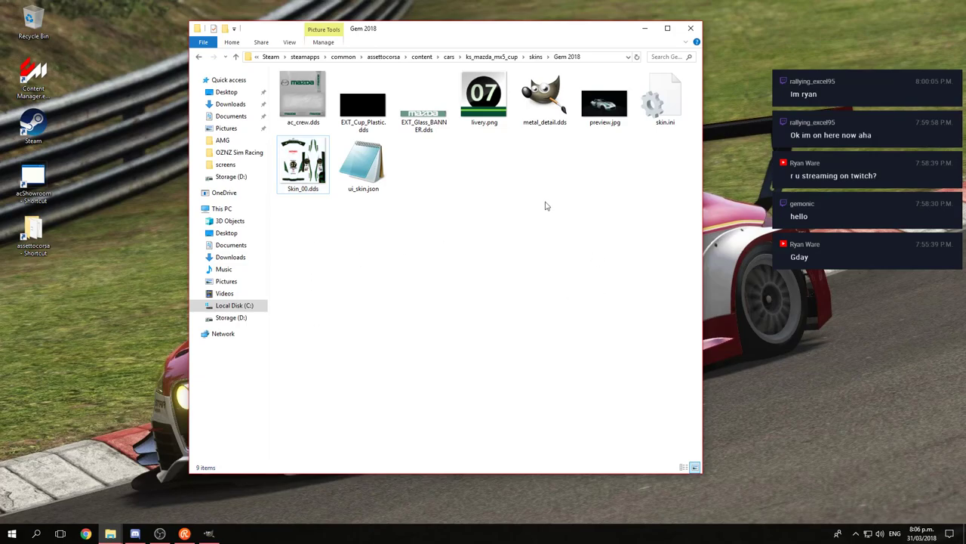
click(691, 28)
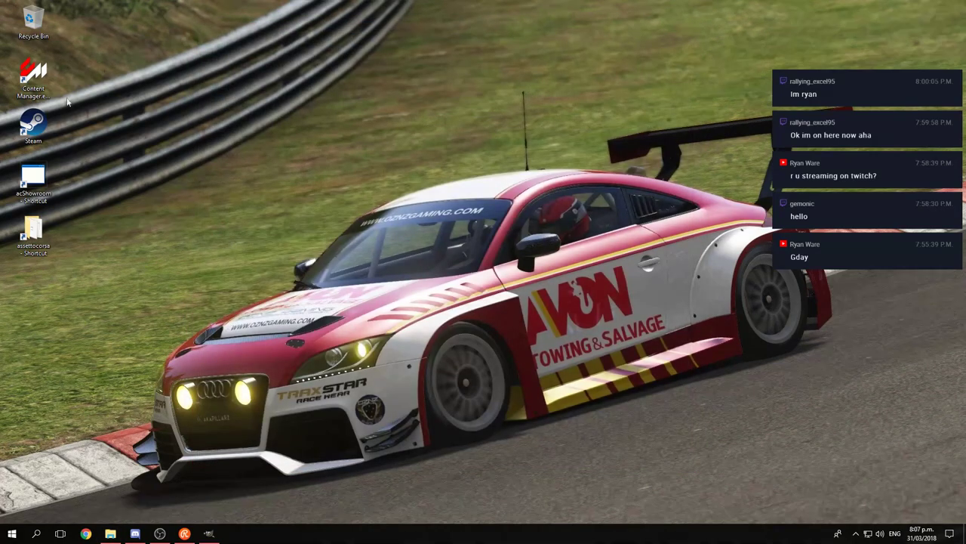
Step: Switch back to GIMP and flatten the skin image into a single layer
click(209, 533)
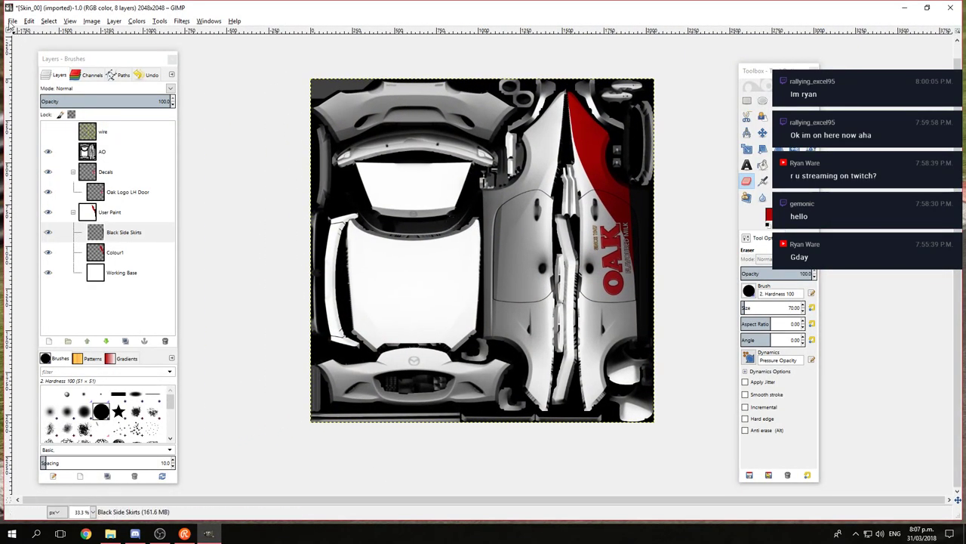
click(12, 21)
mouse_move(96, 21)
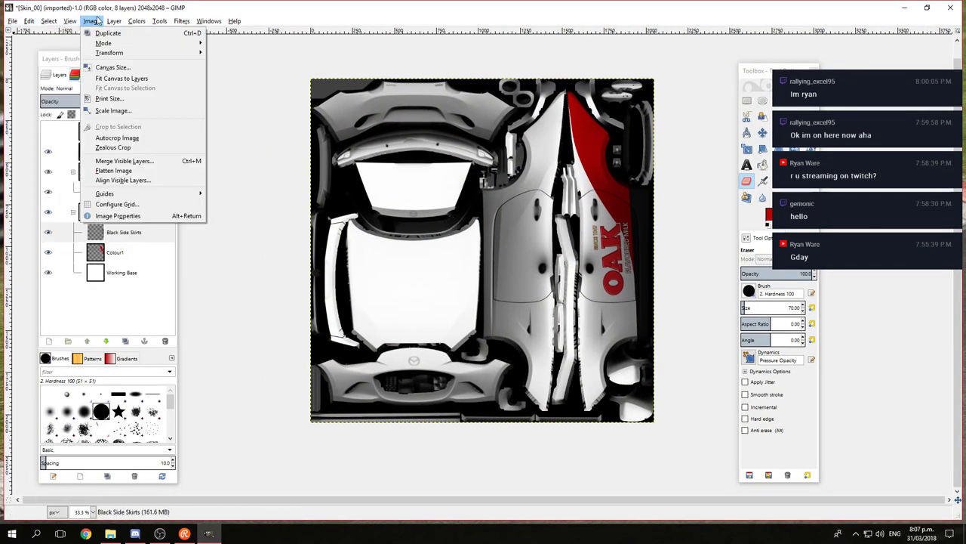
click(121, 171)
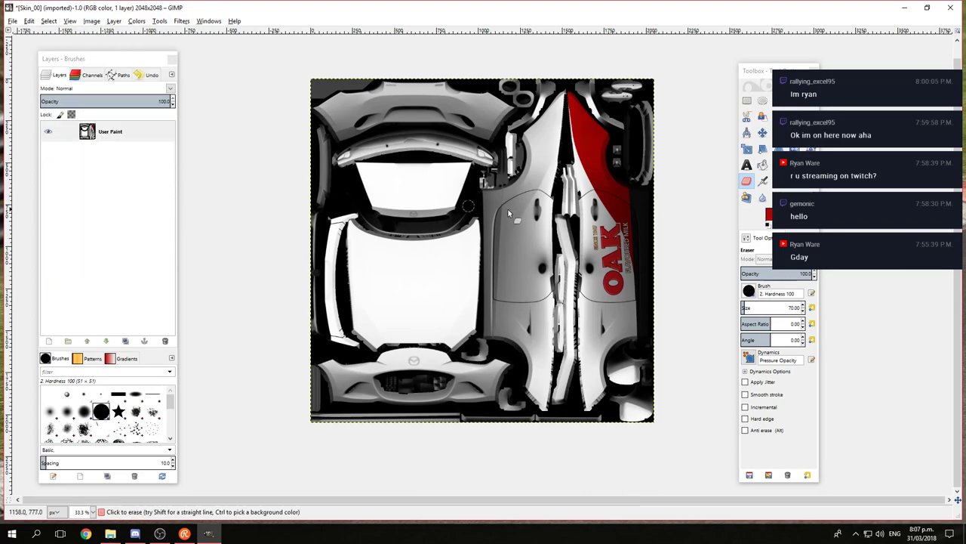
Step: Start exporting the flattened image and set the destination to the Gem 2018 folder in content/cars/ks_mazda_mx5_cup/skins
click(13, 22)
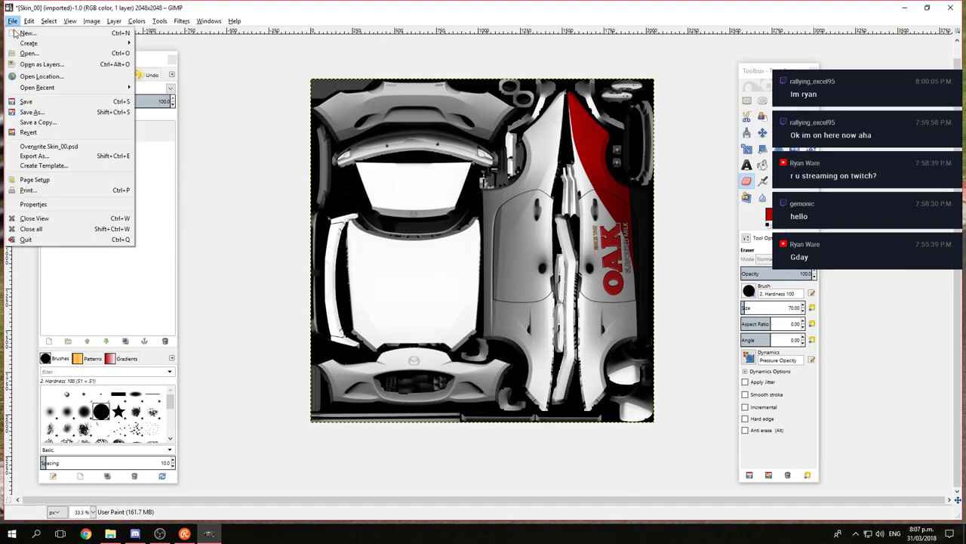
click(51, 156)
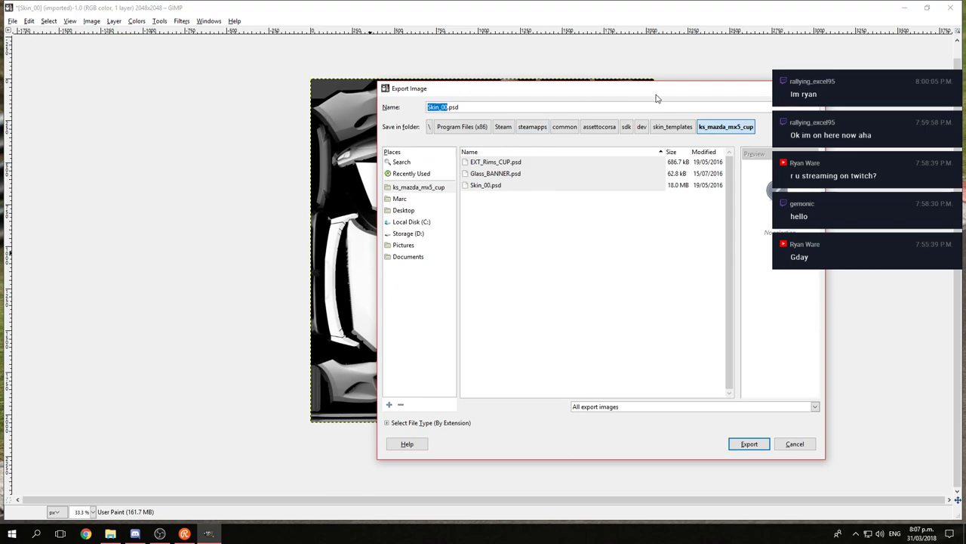
click(598, 127)
double_click(480, 198)
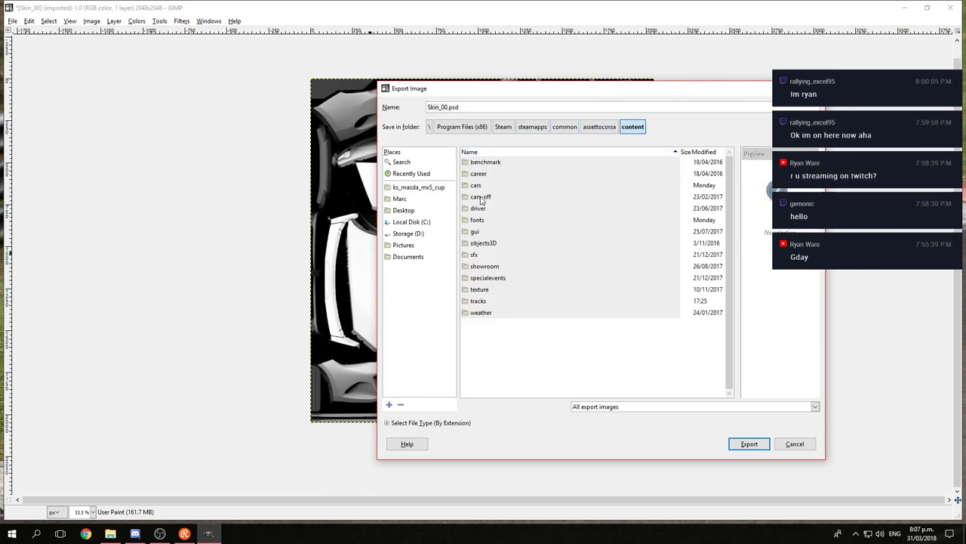
double_click(477, 186)
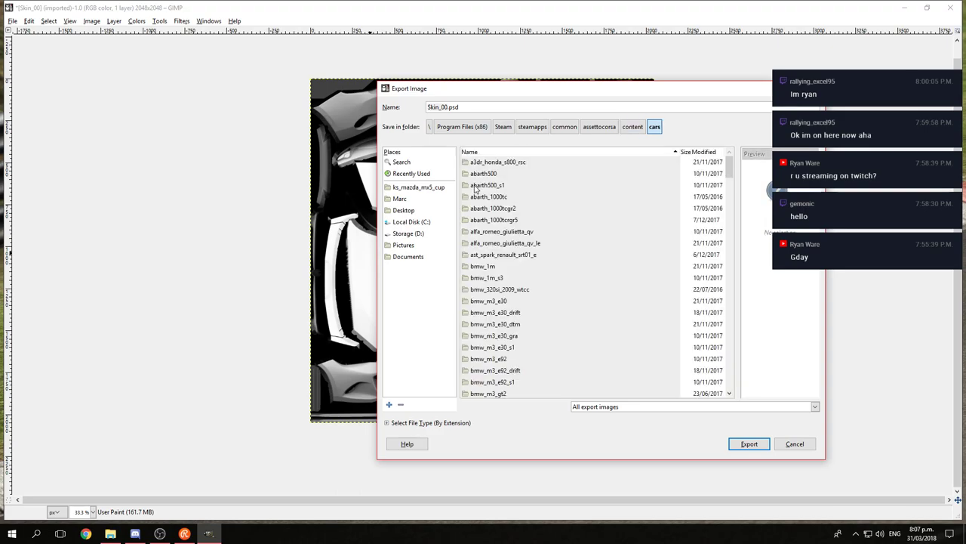
scroll(498, 340, down, 15)
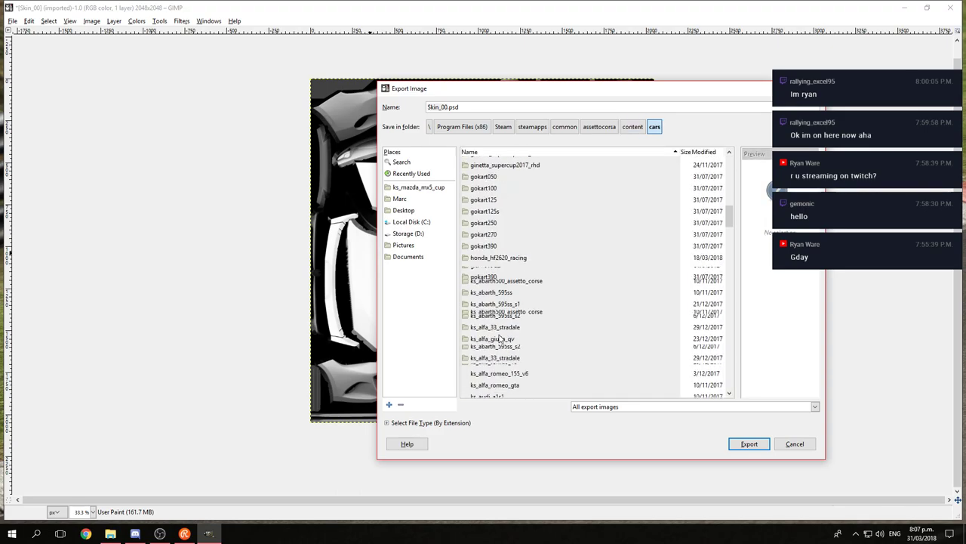
scroll(568, 342, down, 12)
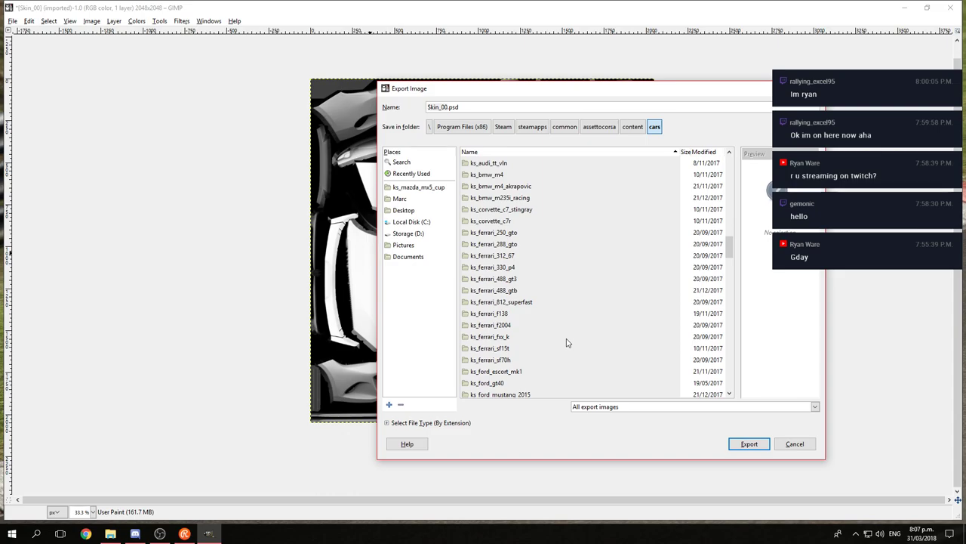
scroll(604, 291, down, 2)
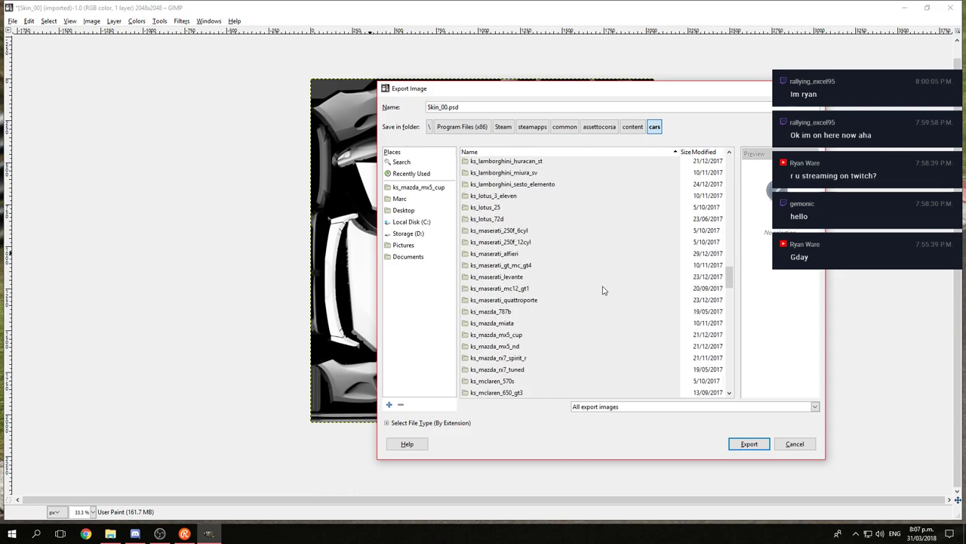
double_click(482, 336)
double_click(491, 185)
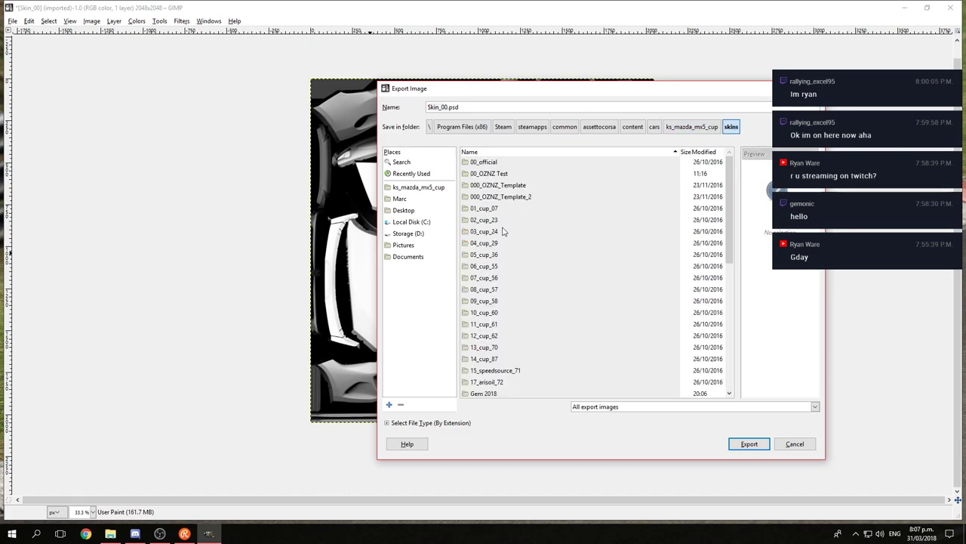
scroll(508, 260, down, 4)
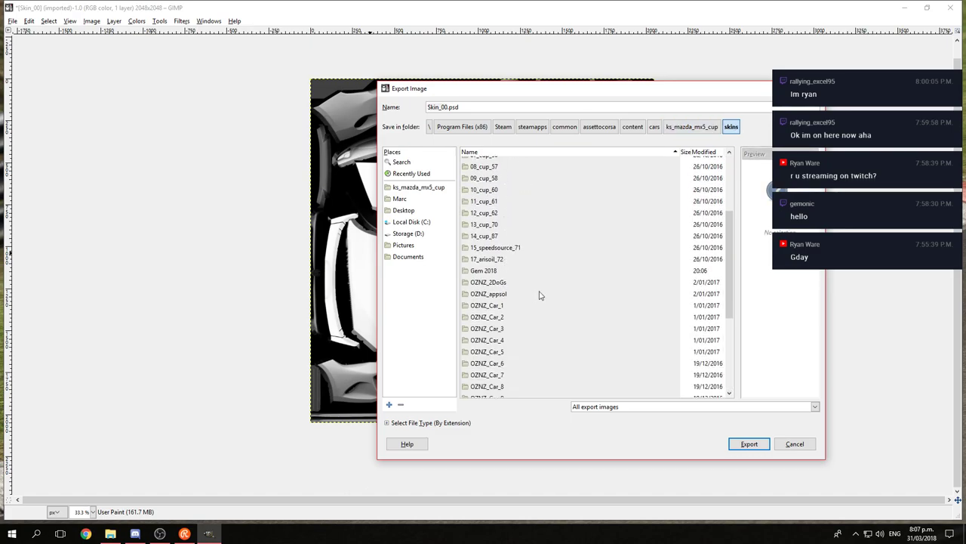
double_click(485, 271)
Step: Export over the existing Skin_00.dds file and confirm replacing it
click(485, 233)
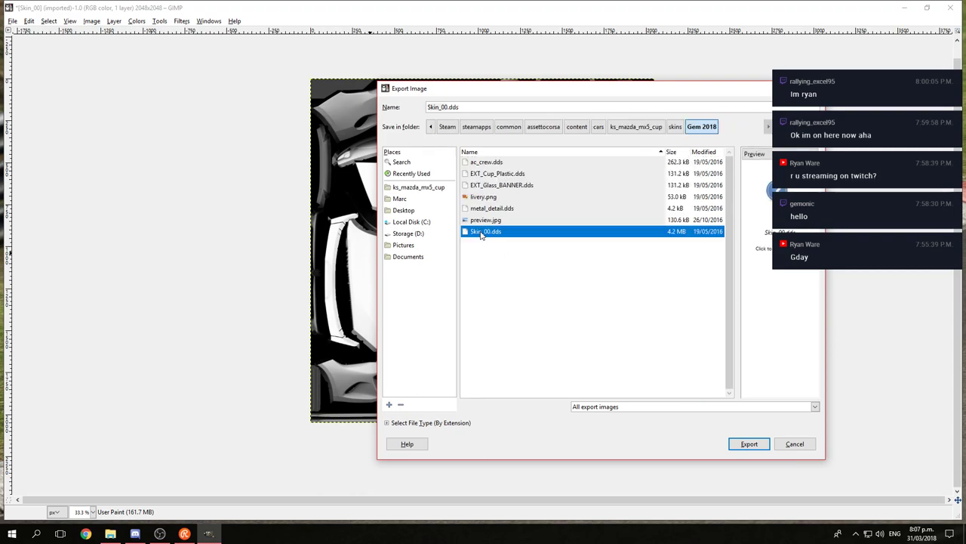
click(750, 446)
click(632, 318)
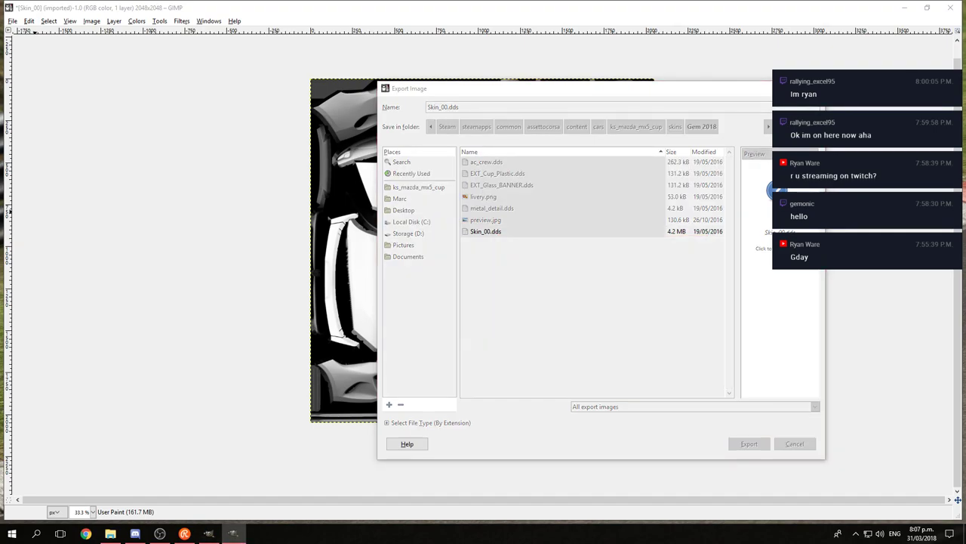
Step: Configure the DDS export with BC3 / DXT5 compression and generated mipmaps
drag(168, 159, 231, 131)
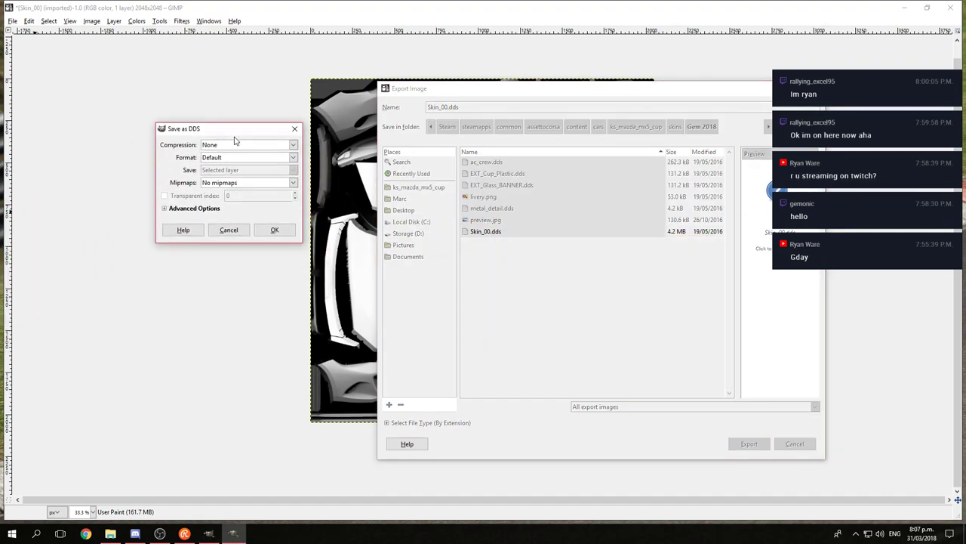
click(292, 145)
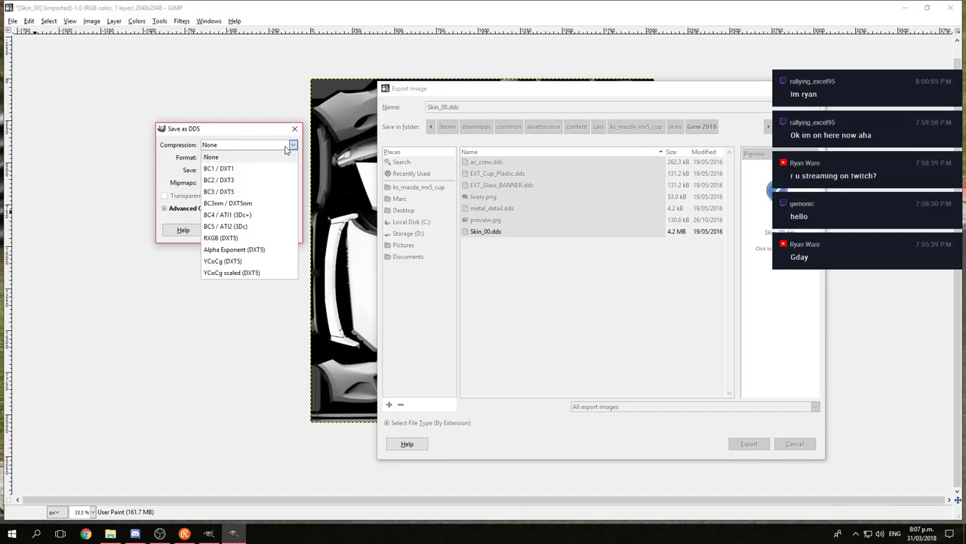
click(236, 191)
click(253, 183)
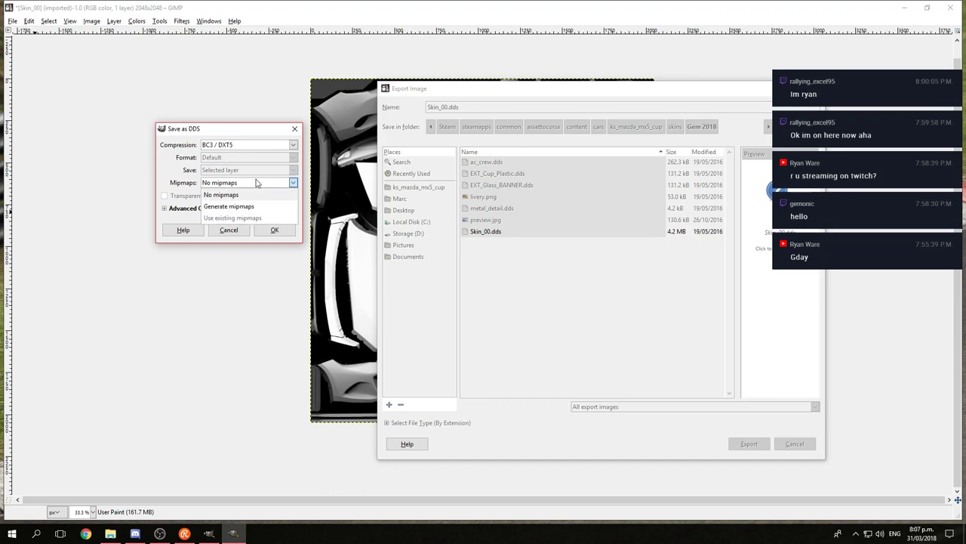
click(246, 202)
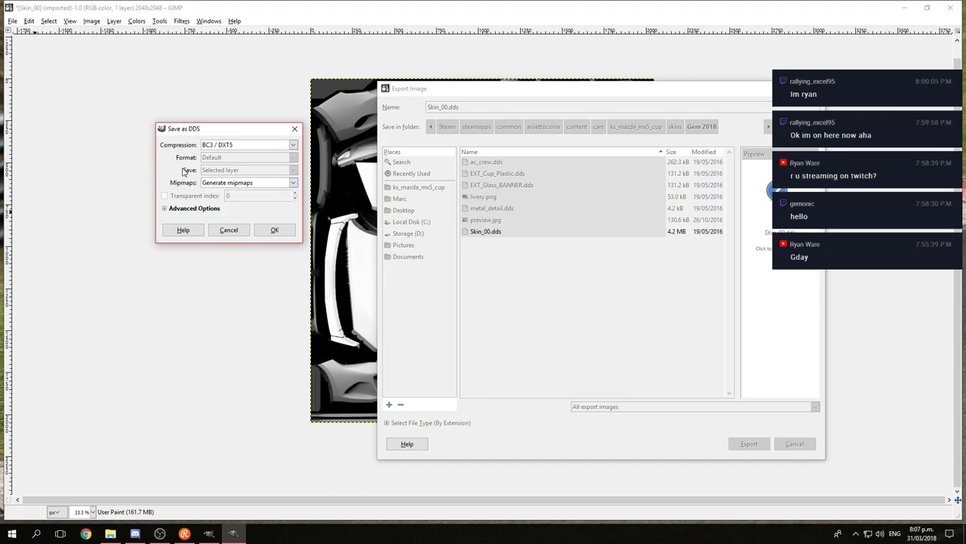
Step: Complete the DDS export of the skin and undo the image flattening to bring back the separate layers
click(279, 230)
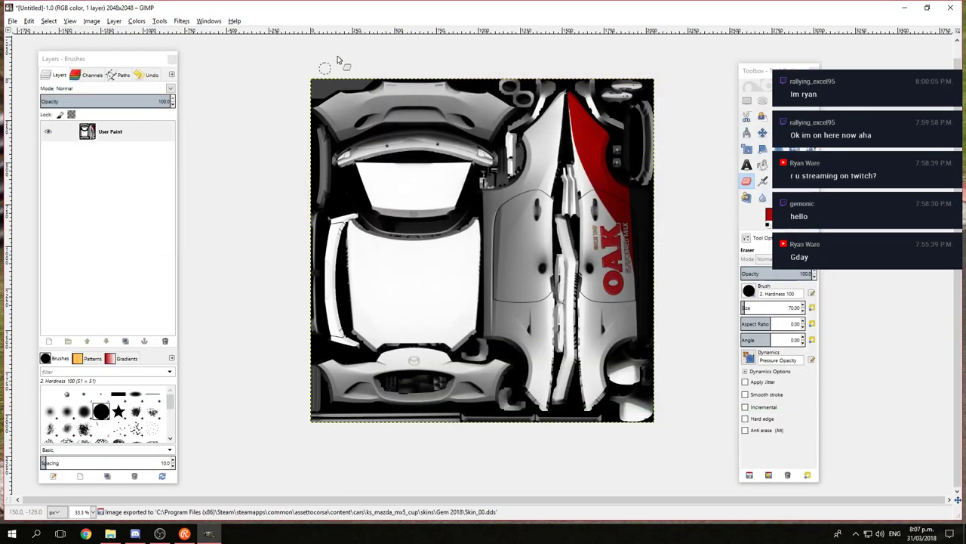
key(ctrl+z)
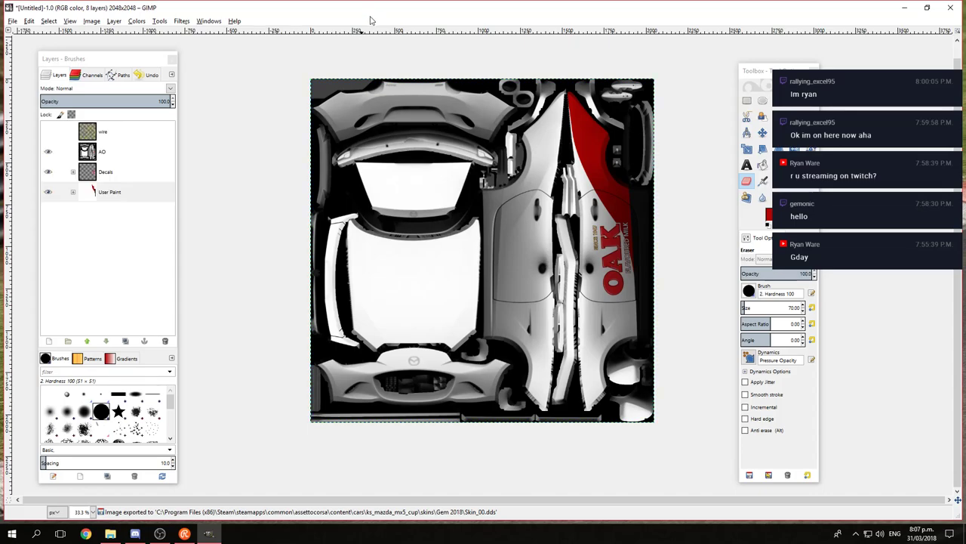
Step: Save the layered image as Gem Mazda 2018.xcf in the Assetto Corsa/Custom Liveries folder on the Storage (D:) drive
click(12, 21)
click(47, 112)
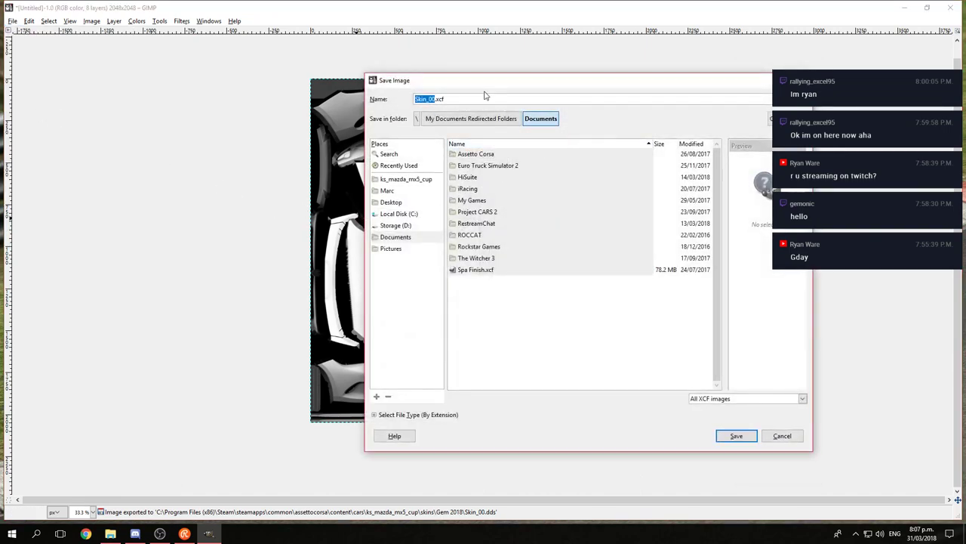
click(400, 225)
click(475, 158)
double_click(476, 155)
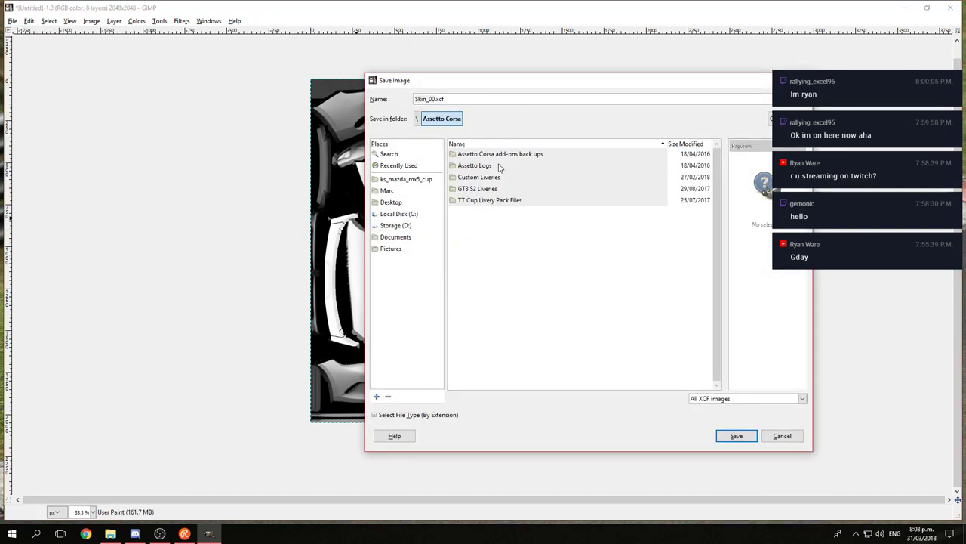
double_click(487, 178)
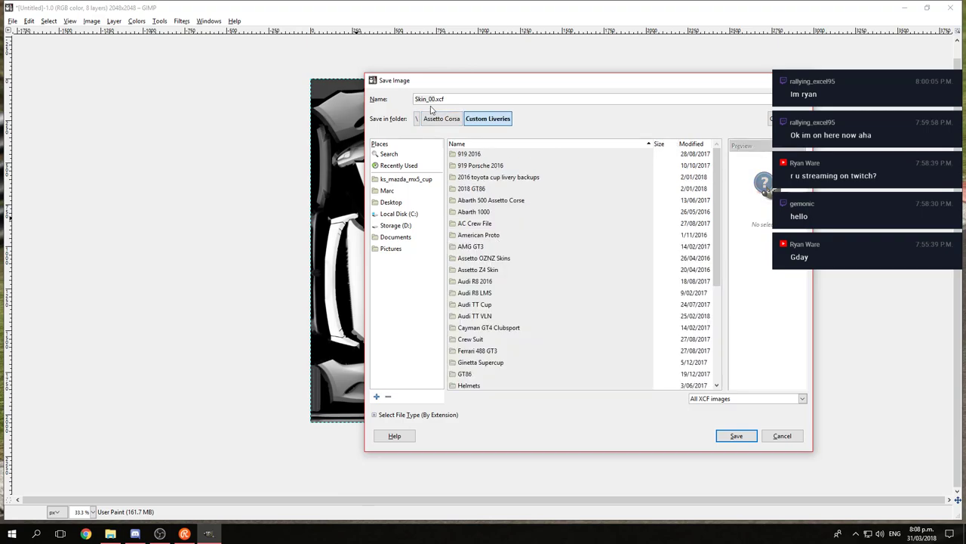
key(BackSpace)
click(727, 436)
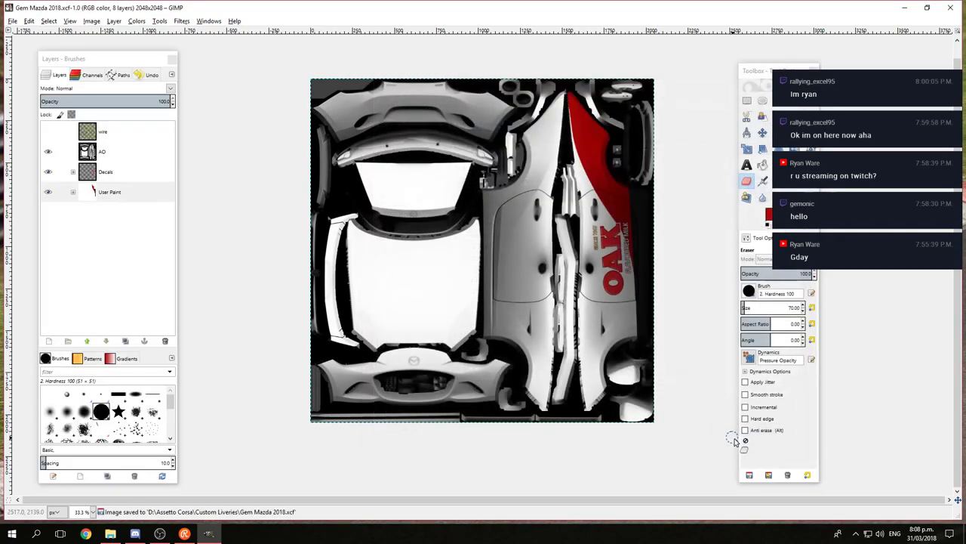
Step: Minimize GIMP, open the assettocorsa folder to locate acShowroom.exe, and close the folder again
click(905, 8)
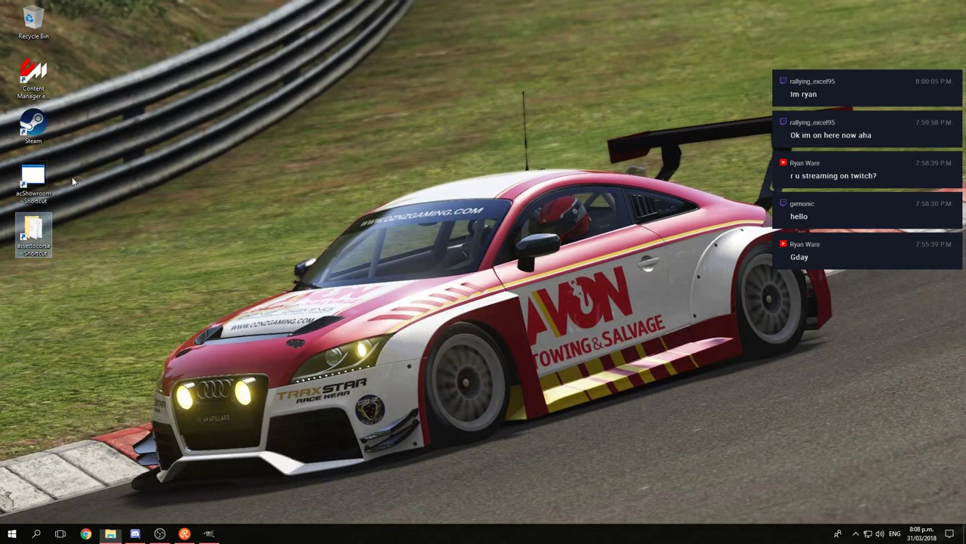
double_click(34, 230)
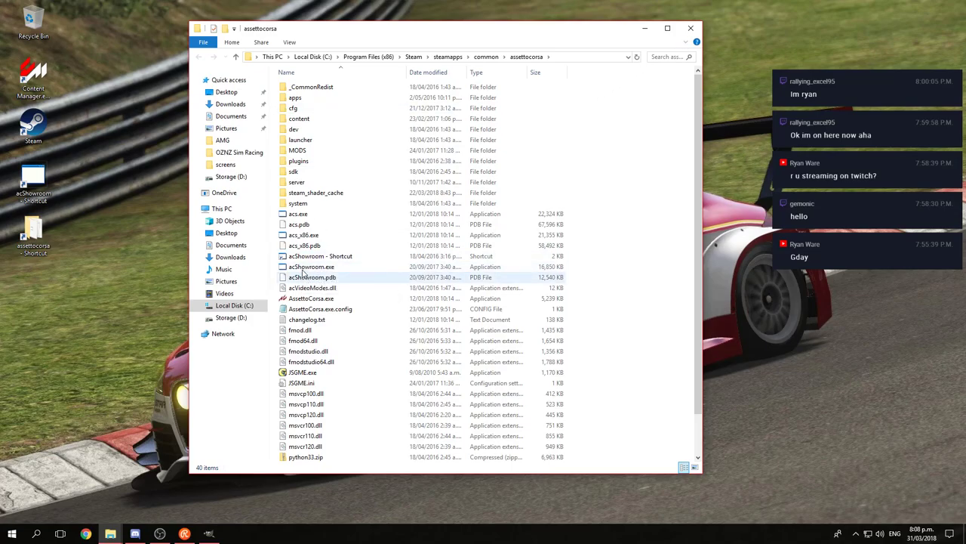
click(690, 27)
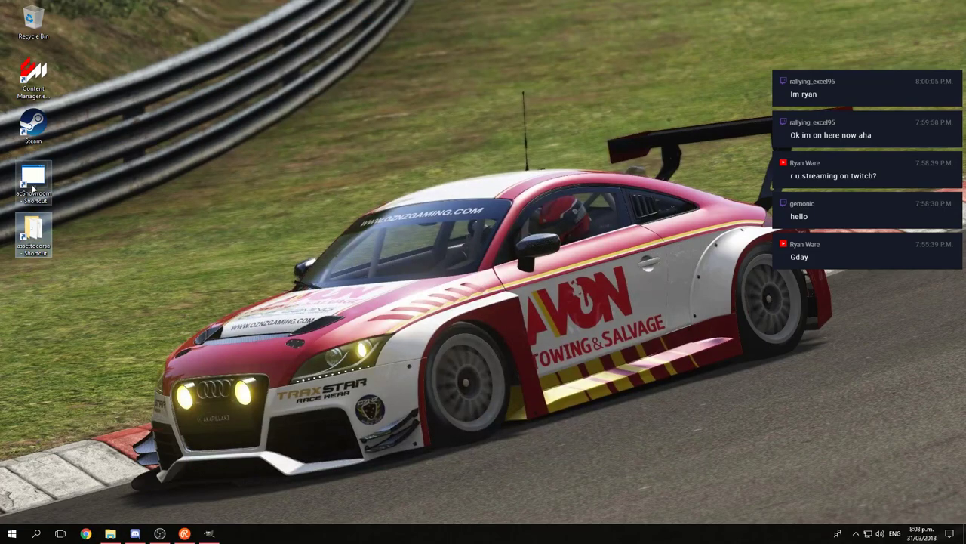
Step: Launch the acShowroom desktop shortcut, stop the car's rotation, view the car from its side, and exit the showroom
double_click(32, 187)
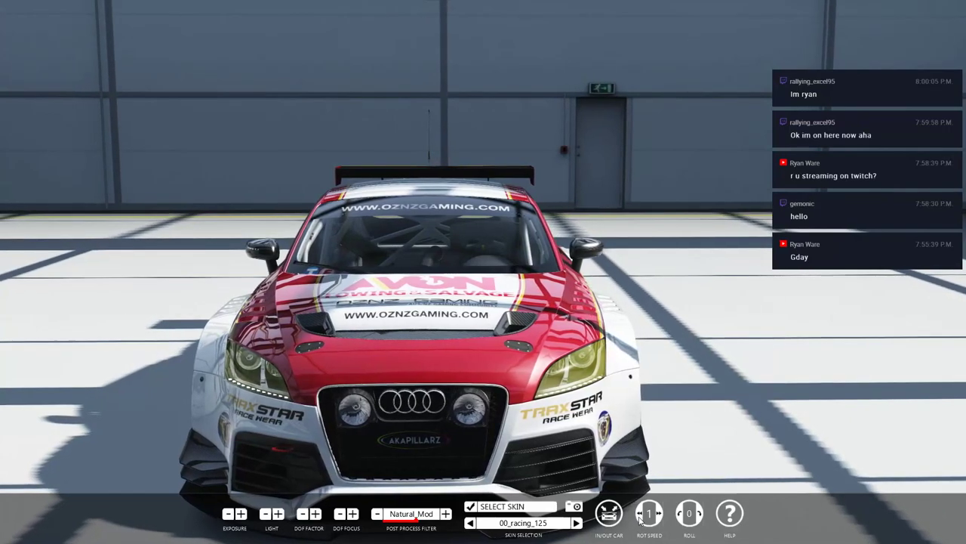
click(640, 519)
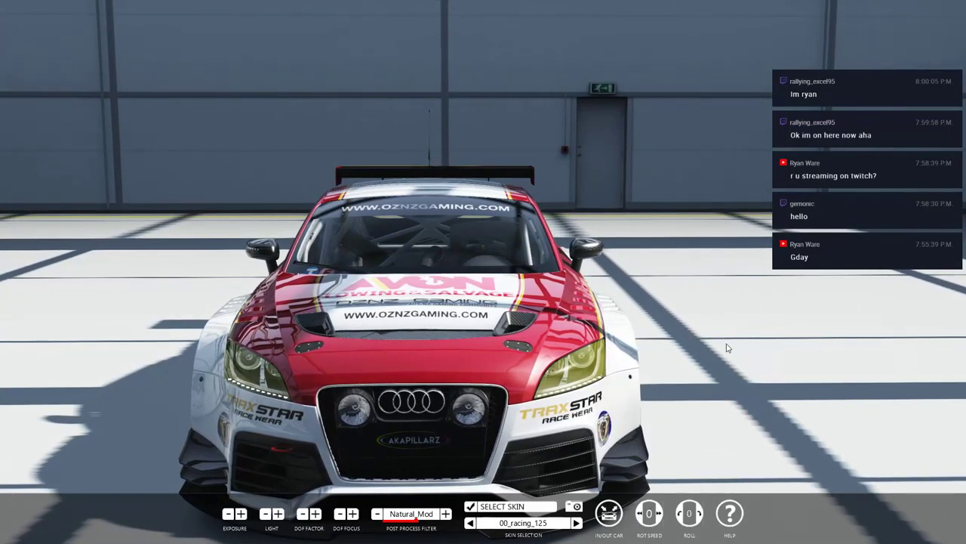
drag(727, 348, 483, 389)
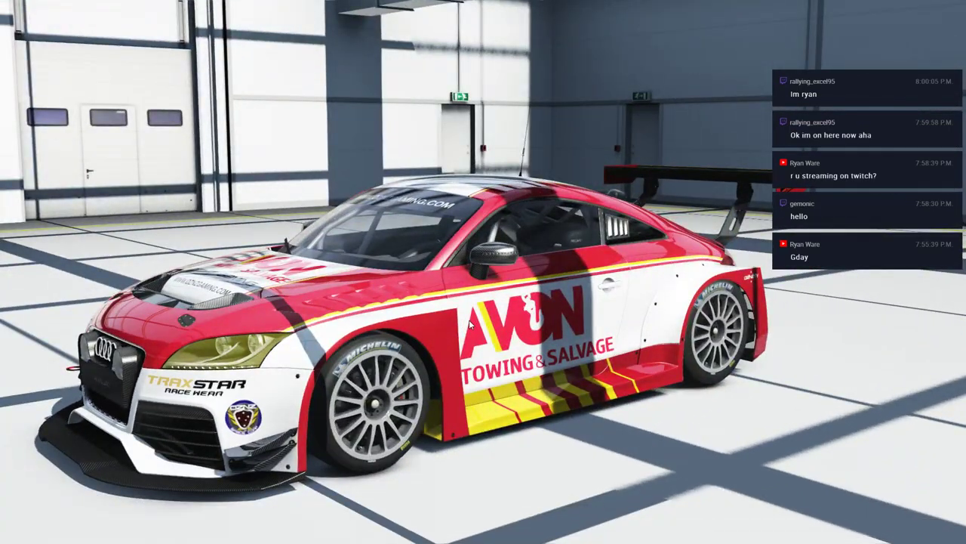
key(Escape)
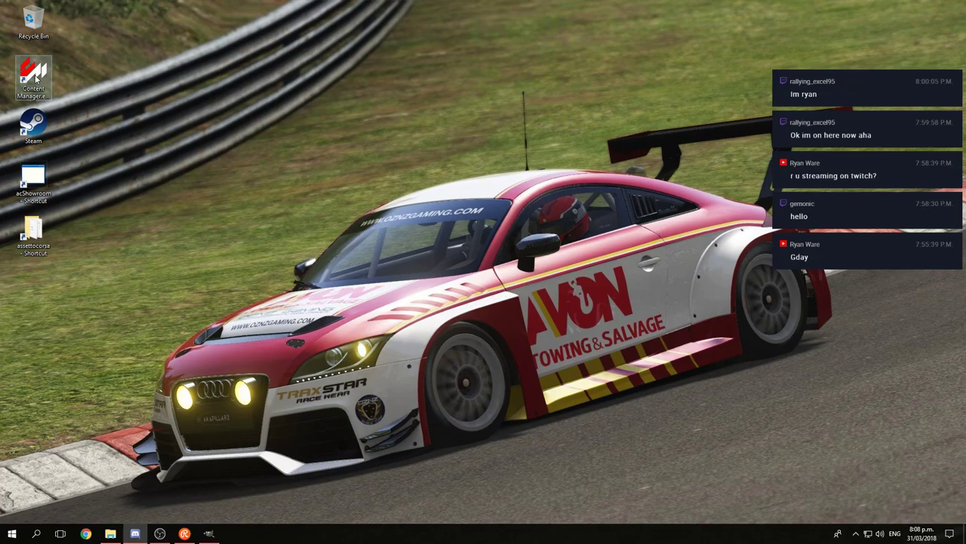
Step: Launch Assetto Corsa from Steam in the system tray and enter the game's main menu
click(856, 533)
right_click(868, 474)
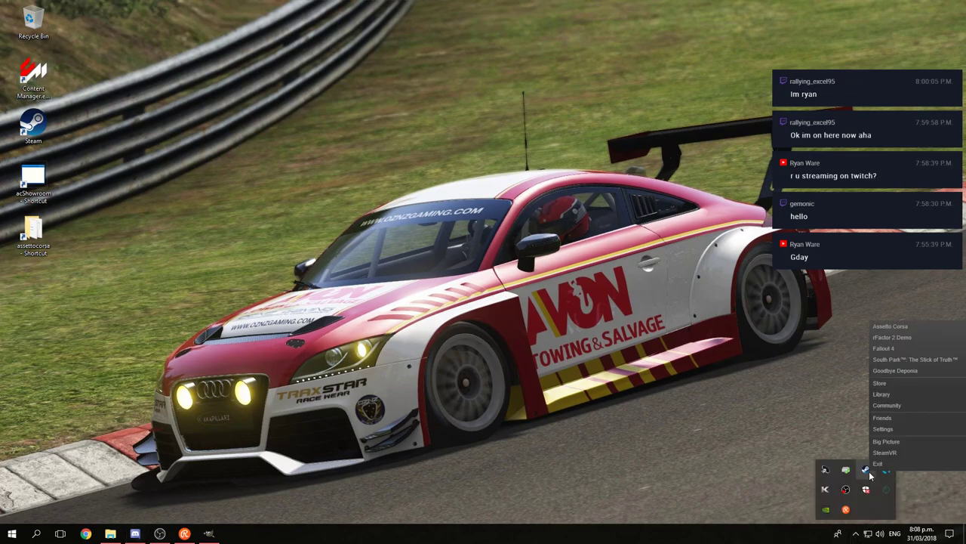
click(890, 329)
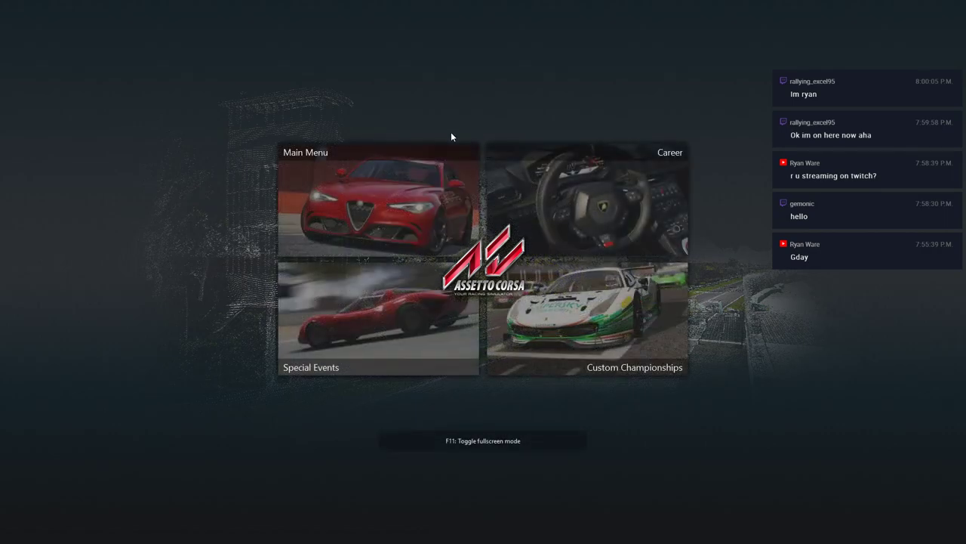
click(358, 229)
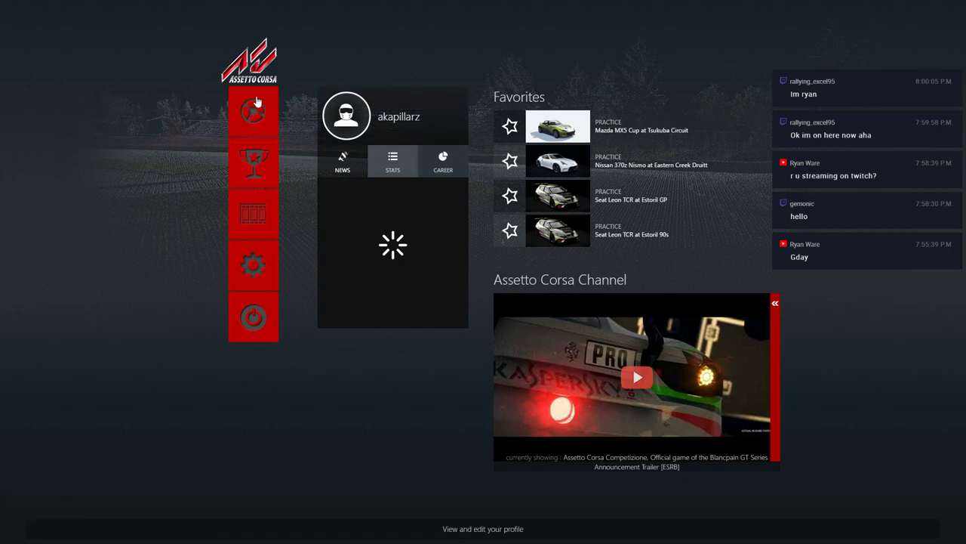
Step: In Drive's Practice mode, choose the Mazda brand and open the details page of the Mazda MX5 Cup
click(257, 102)
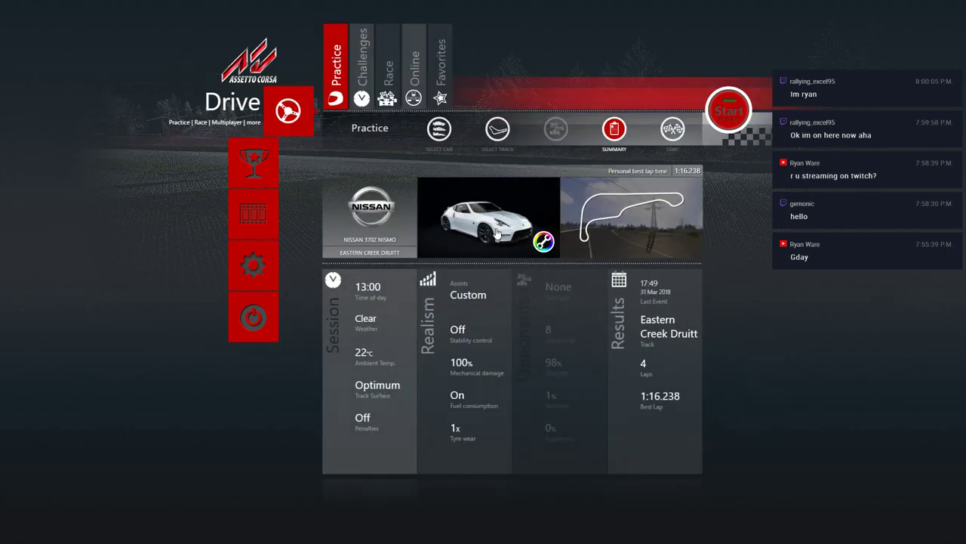
click(502, 230)
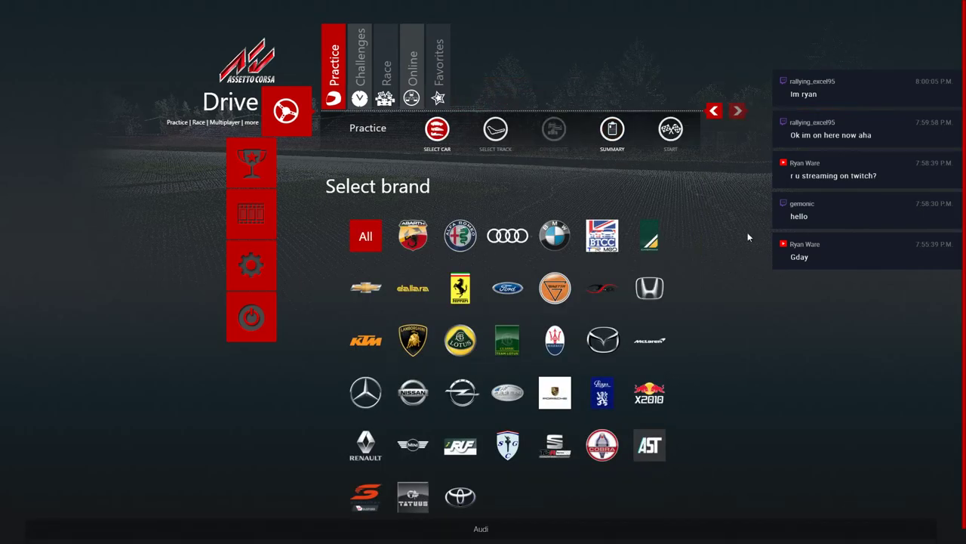
click(599, 333)
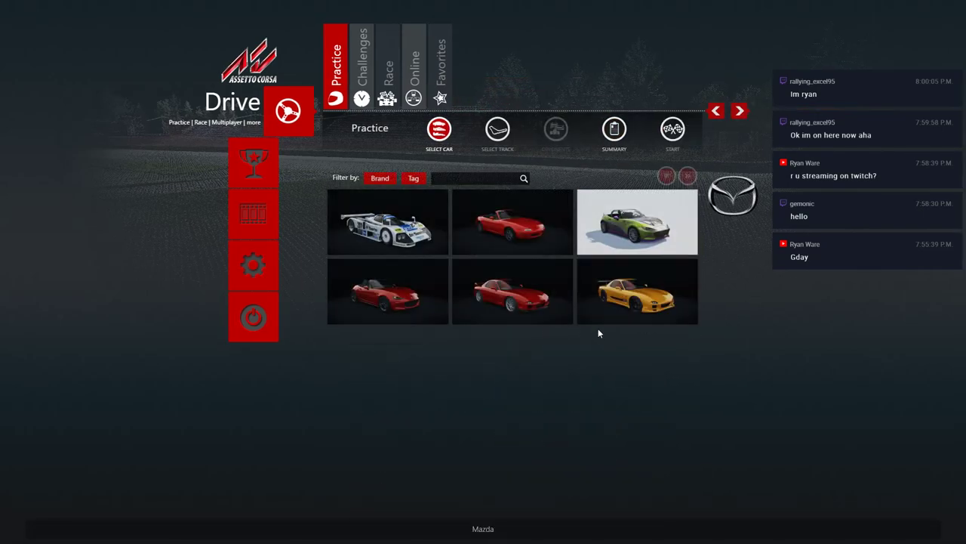
click(653, 232)
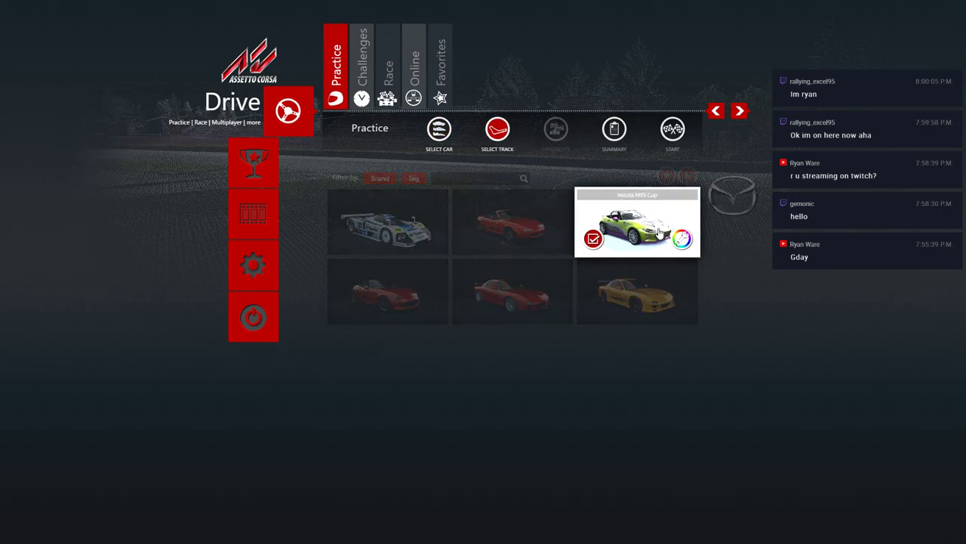
click(438, 129)
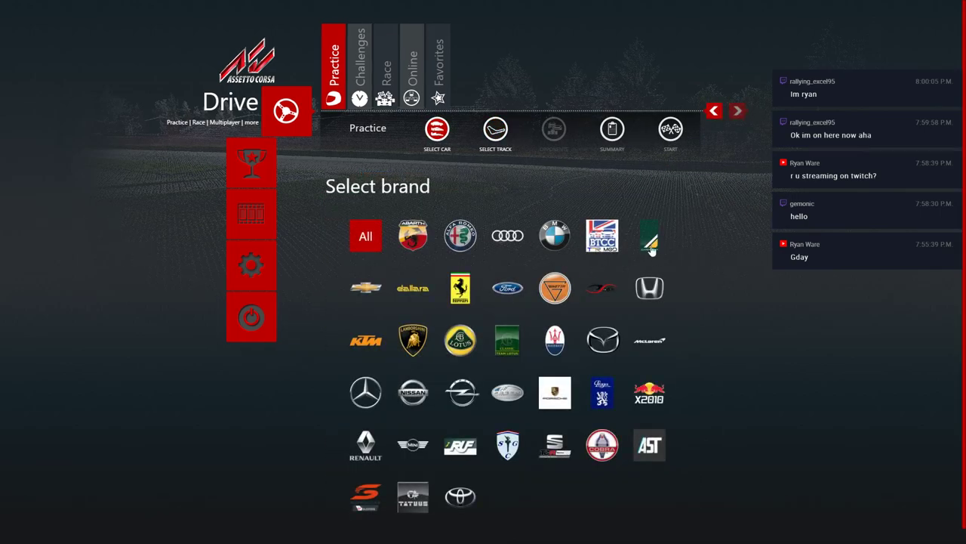
click(603, 340)
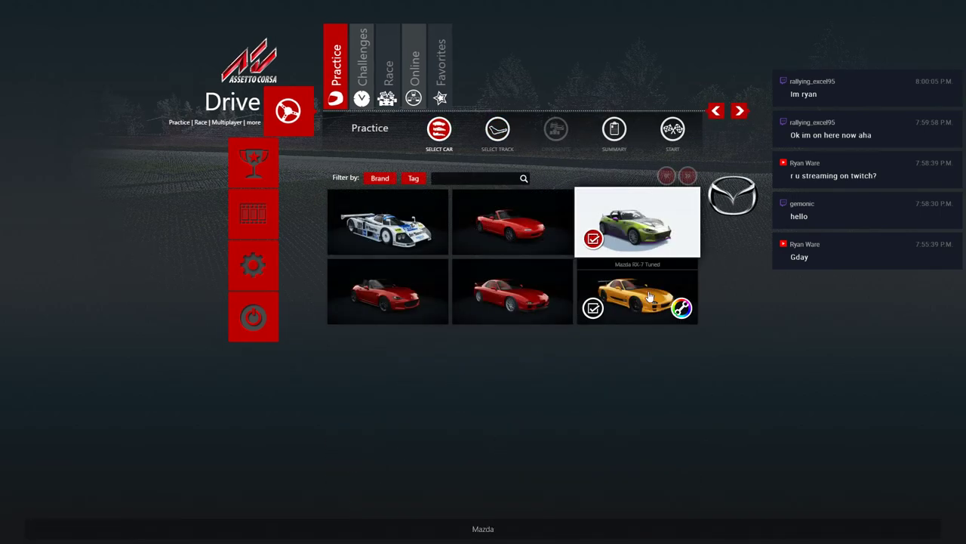
click(682, 240)
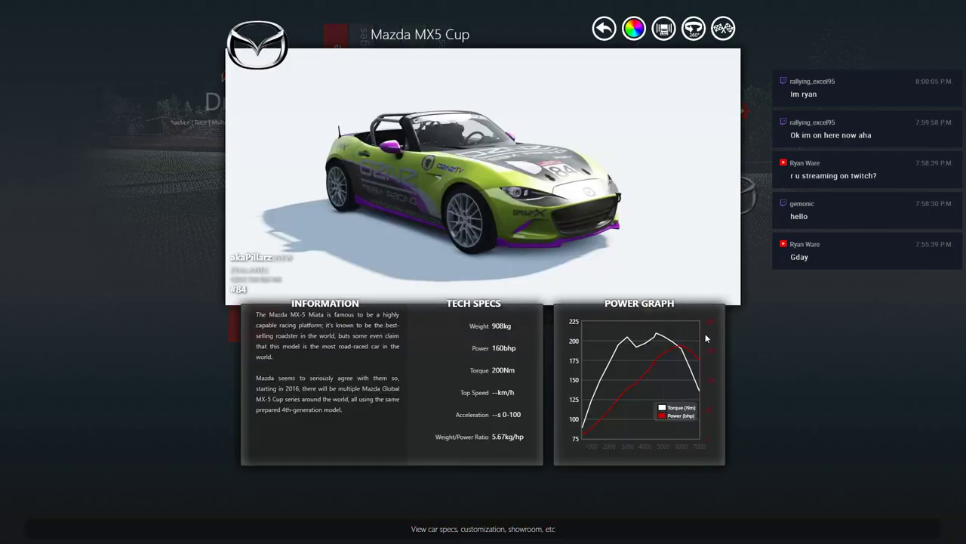
Step: Select the Gem 2018 skin for the Mazda MX5 Cup and open the car in the showroom
click(634, 28)
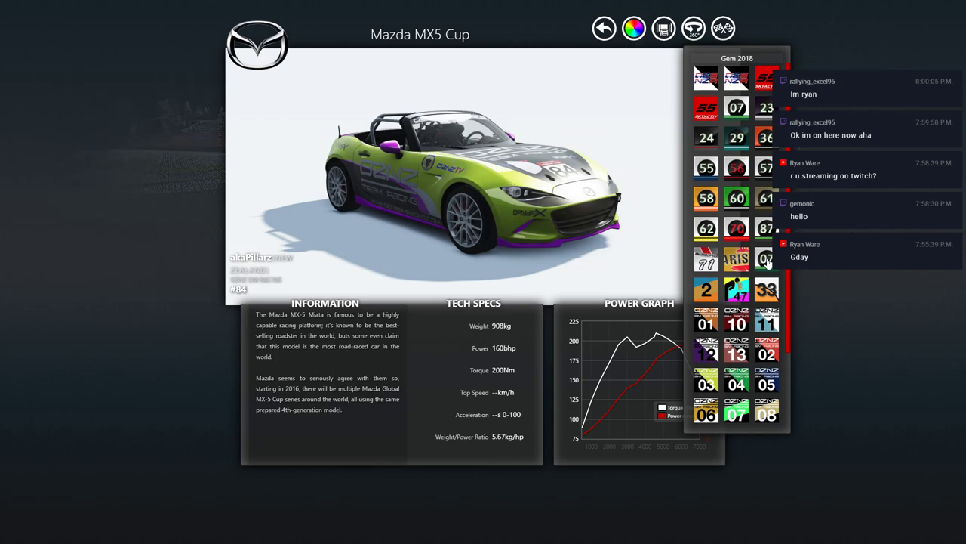
click(767, 322)
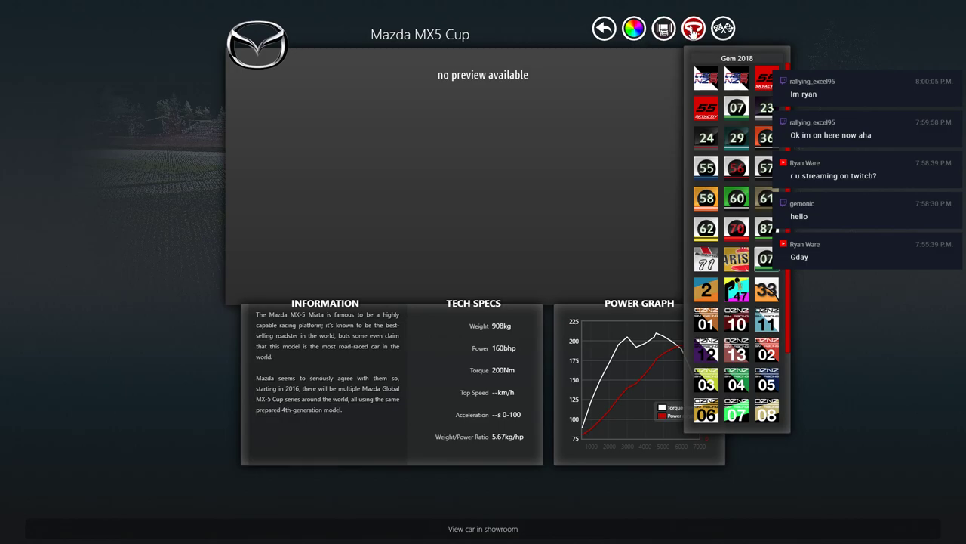
click(693, 30)
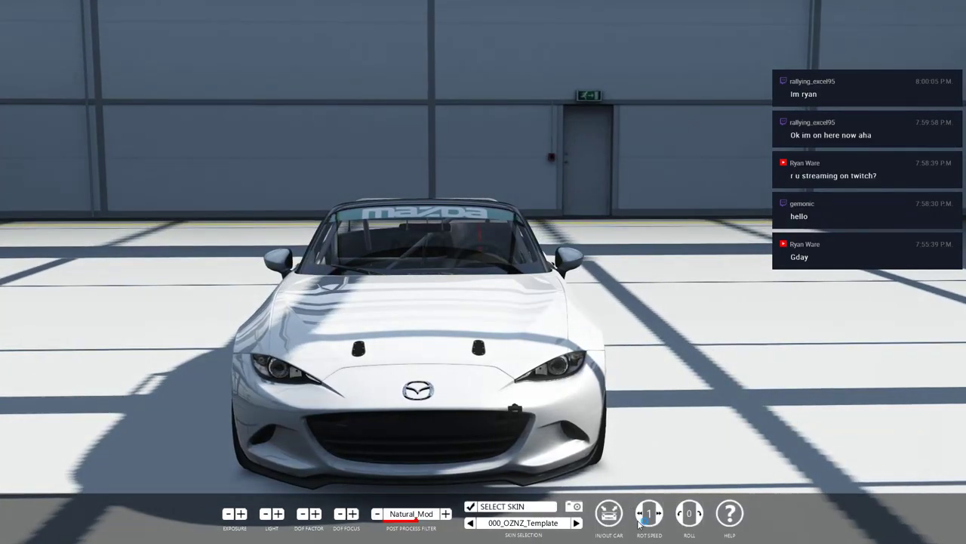
Step: Examine the OAK logo and red paint on the Mazda's side from several angles, then exit the showroom
drag(675, 308, 218, 280)
drag(715, 425, 692, 404)
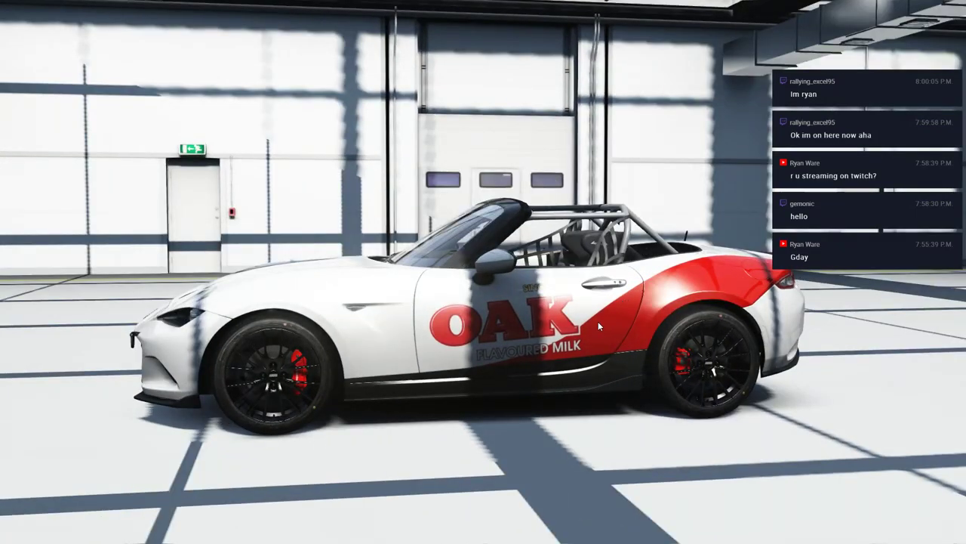
drag(399, 408, 633, 449)
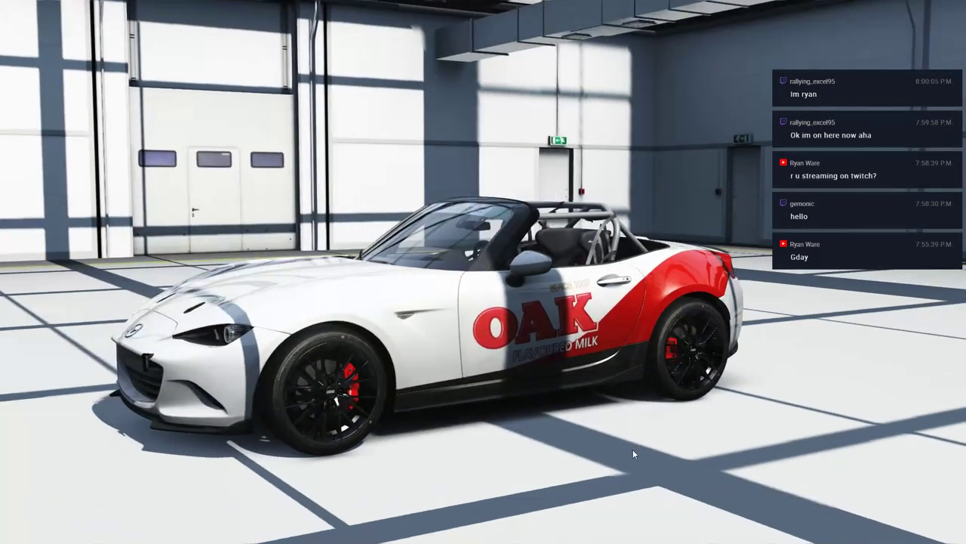
key(Escape)
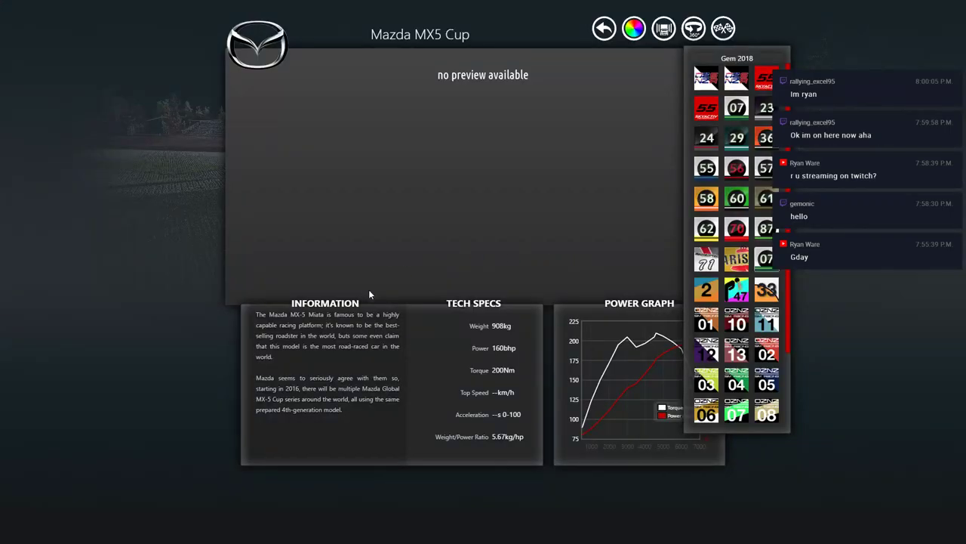
Step: Leave the Mazda MX5 Cup details page and quit Assetto Corsa, confirming the exit
click(604, 30)
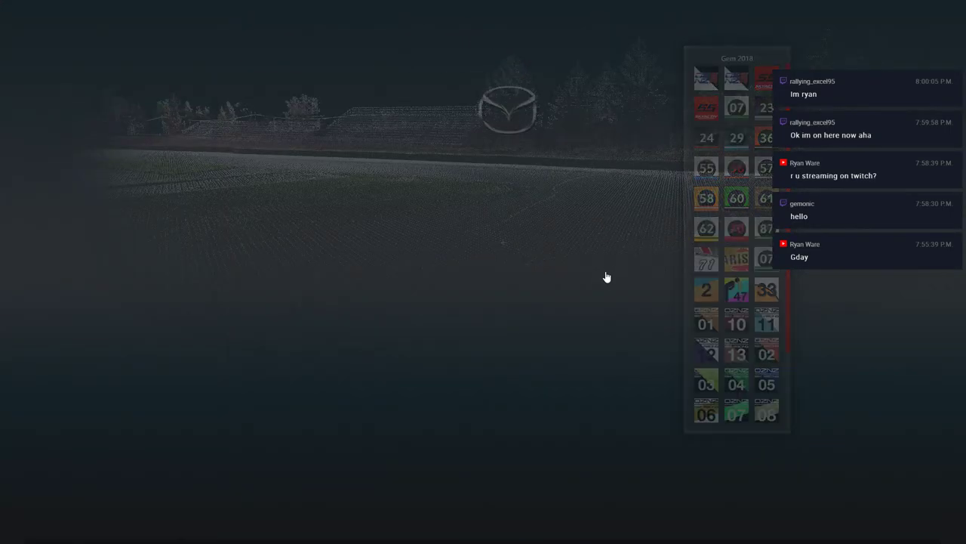
click(252, 319)
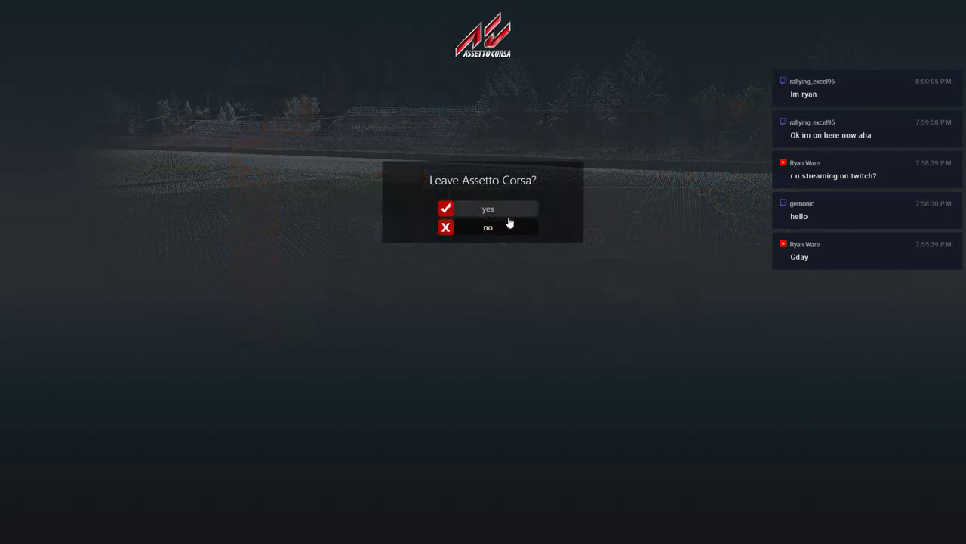
click(507, 206)
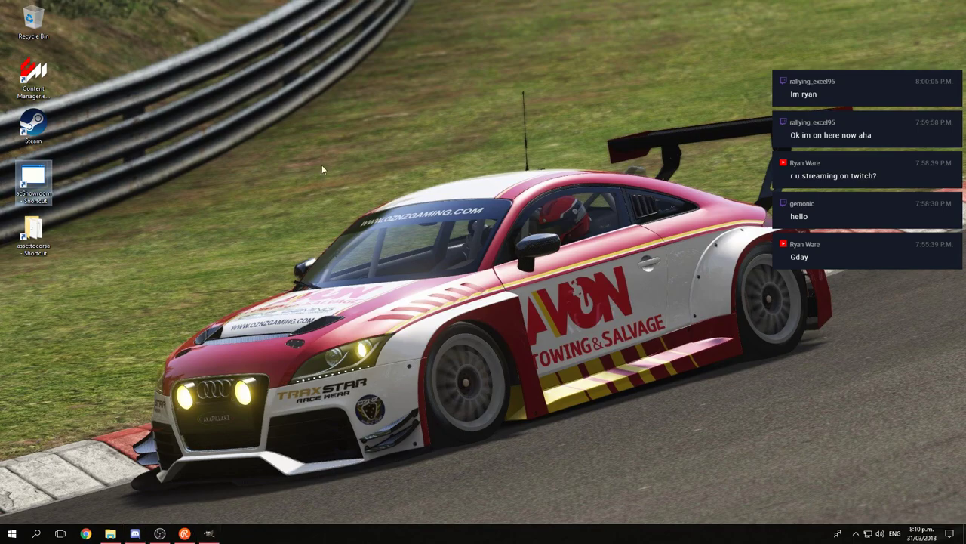
Step: Open the standalone acShowroom from the desktop and examine the OAK Flavoured Milk logo on the Mazda's door up close
double_click(33, 181)
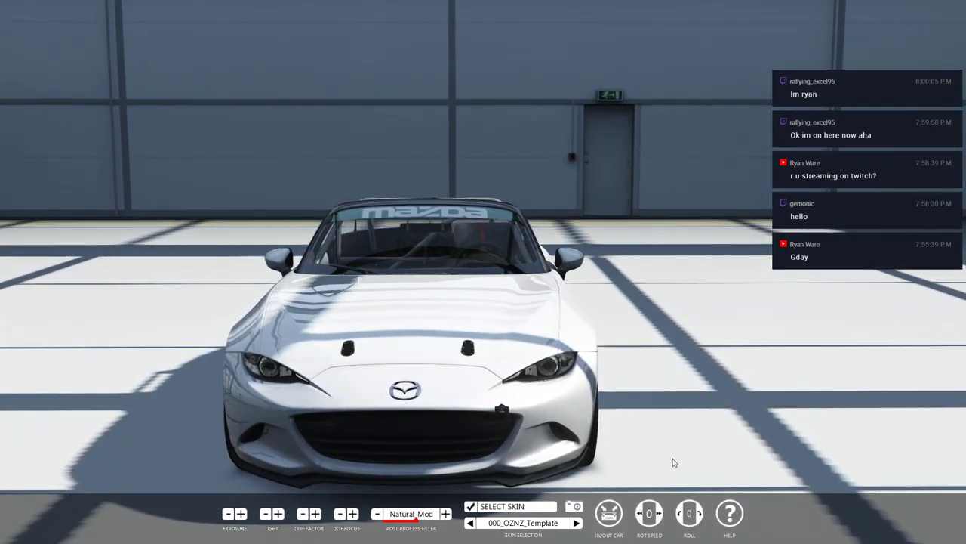
drag(665, 378, 179, 267)
drag(642, 302, 249, 333)
drag(740, 325, 546, 340)
scroll(664, 321, up, 6)
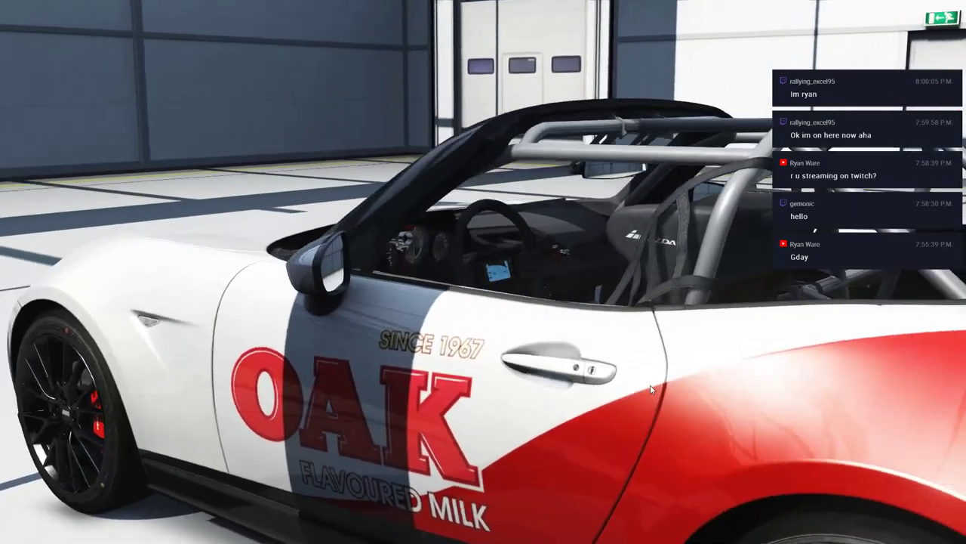
Step: Inspect the OAK door logo and red rear quarter from low and wide angles, then close the showroom and switch back to GIMP
drag(650, 385, 643, 392)
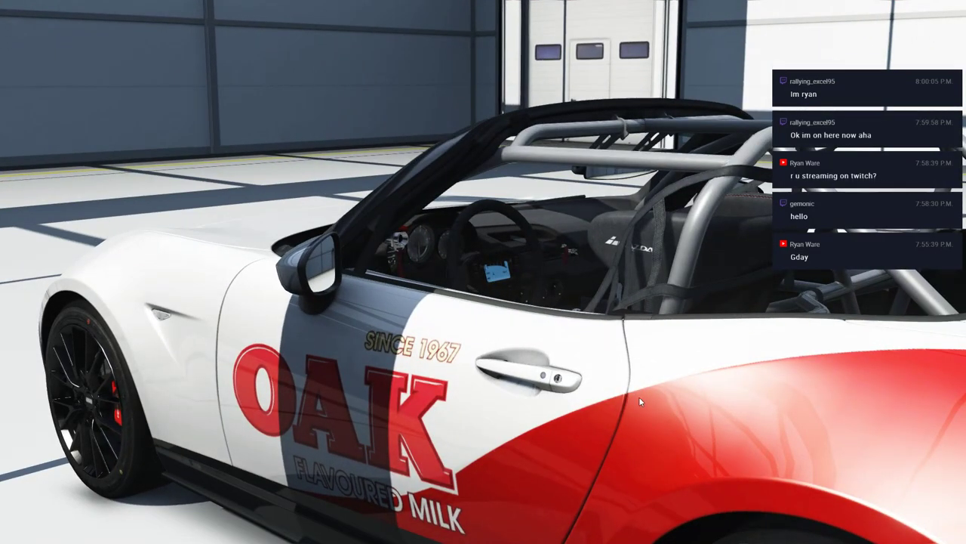
drag(542, 463, 608, 364)
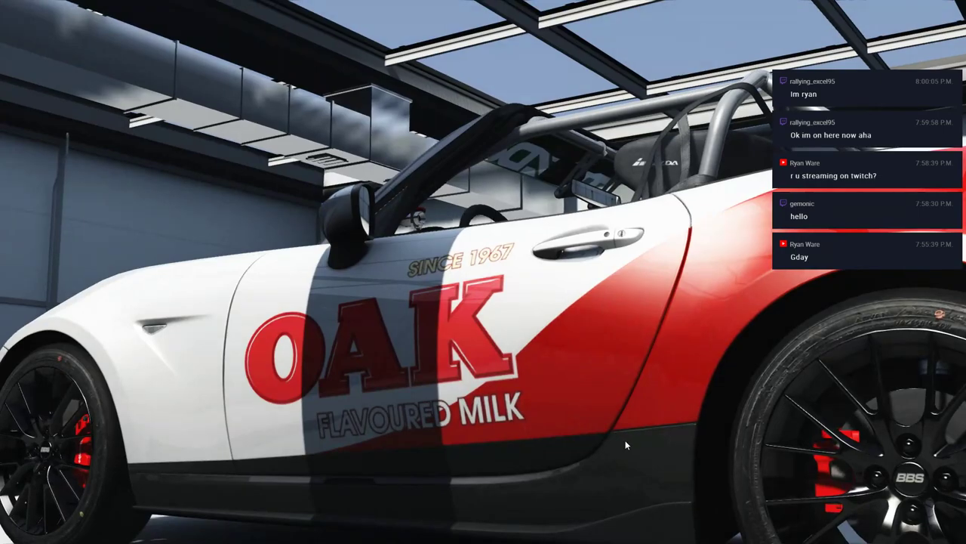
drag(320, 478, 564, 456)
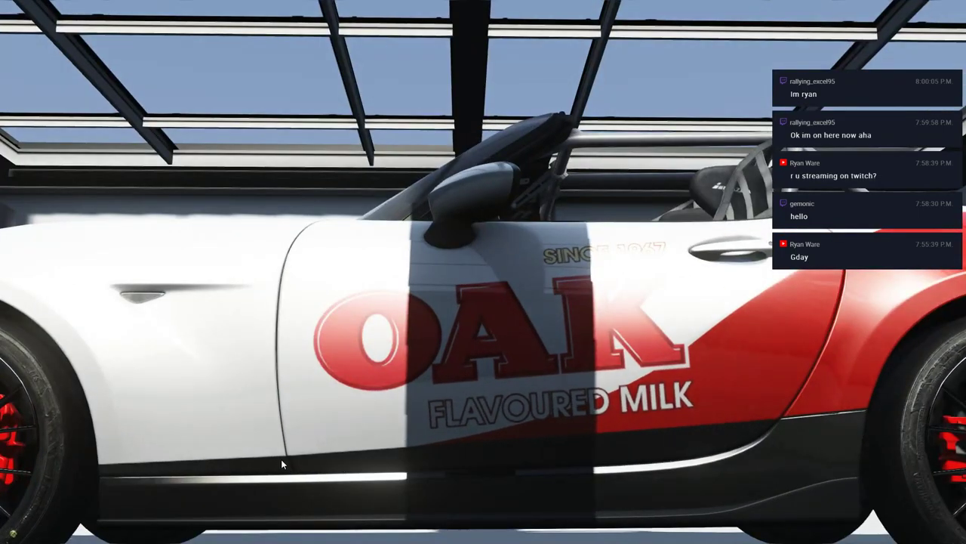
drag(822, 273, 914, 302)
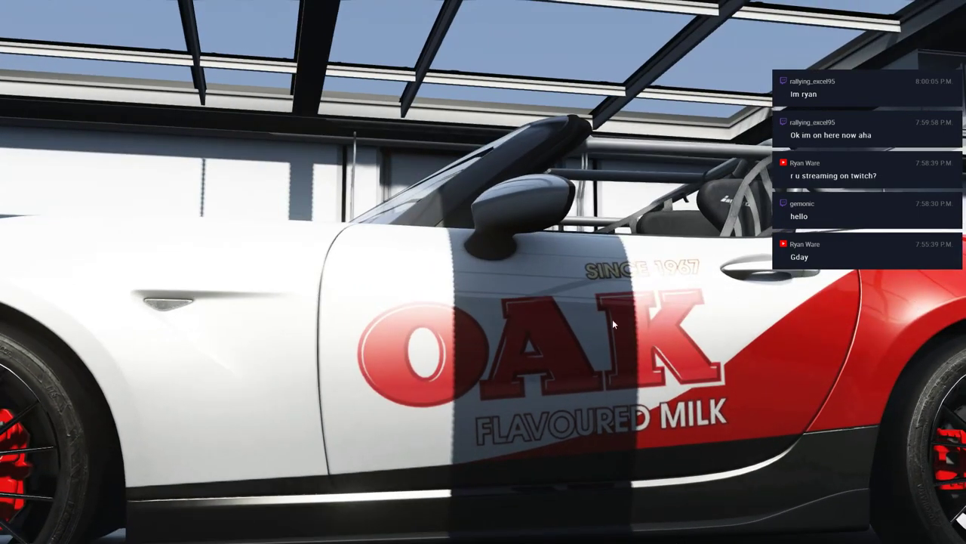
drag(612, 318, 267, 331)
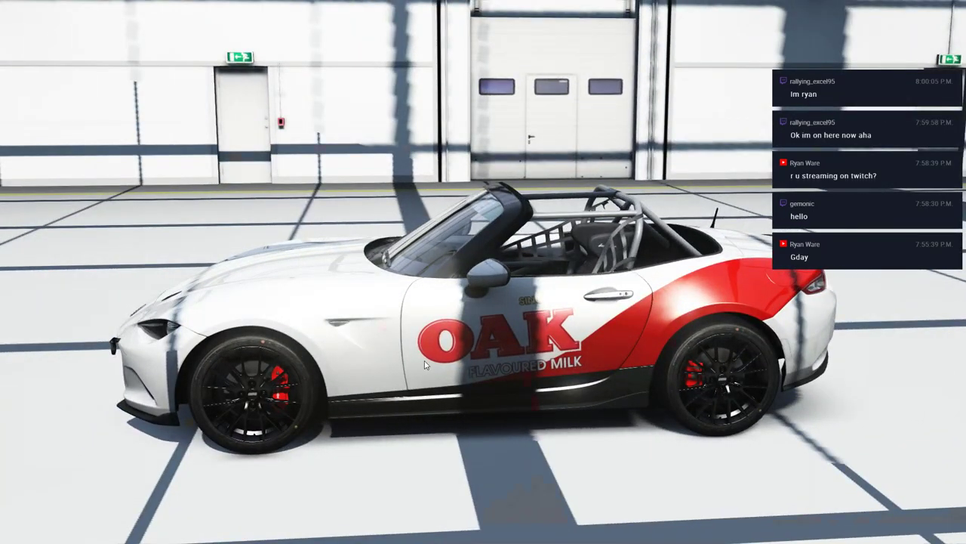
key(Escape)
click(209, 533)
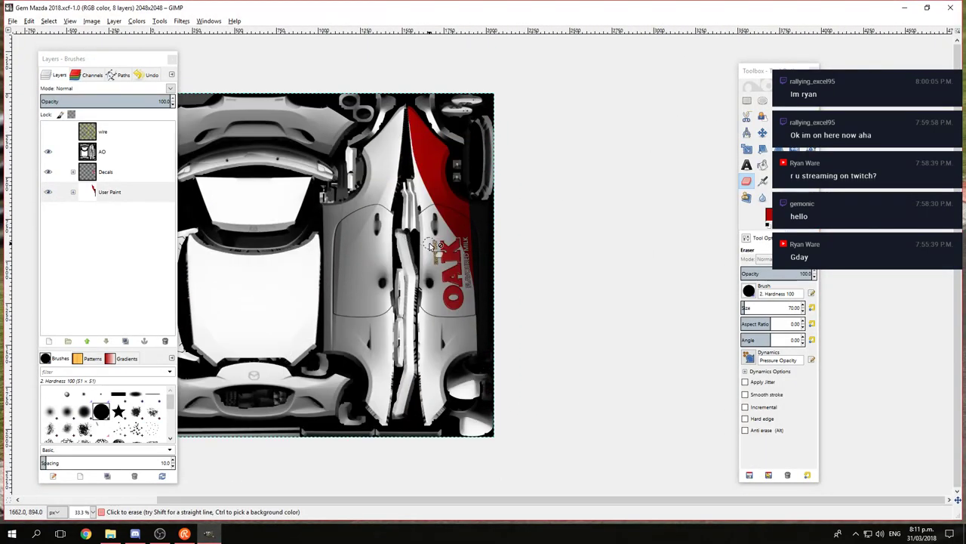
Step: Examine the painted side panel, OAK logo and unpainted rear bumper on the skin template
scroll(408, 263, up, 2)
drag(564, 179, 523, 172)
mouse_move(359, 300)
mouse_down()
mouse_move(435, 227)
mouse_move(458, 142)
mouse_up()
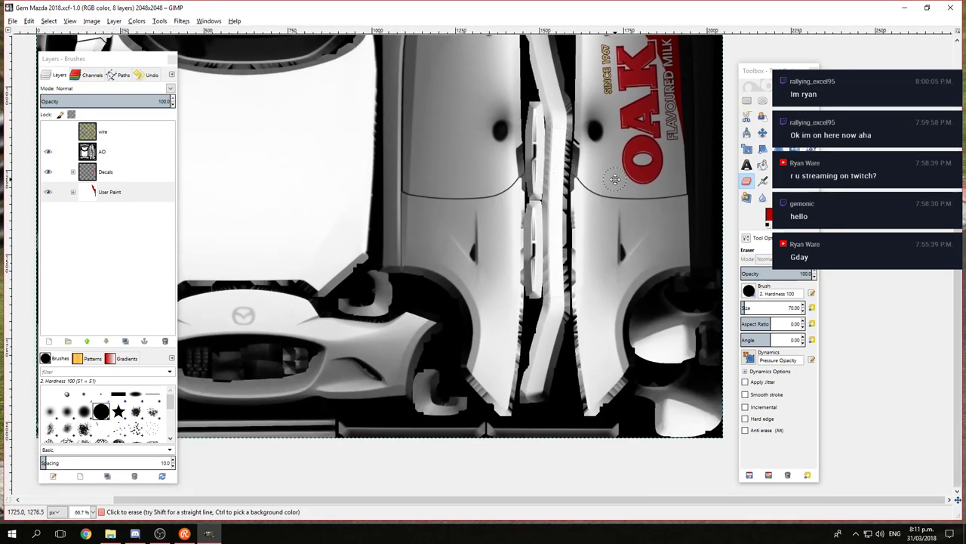
scroll(544, 196, up, 3)
scroll(537, 264, right, 3)
scroll(535, 296, up, 6)
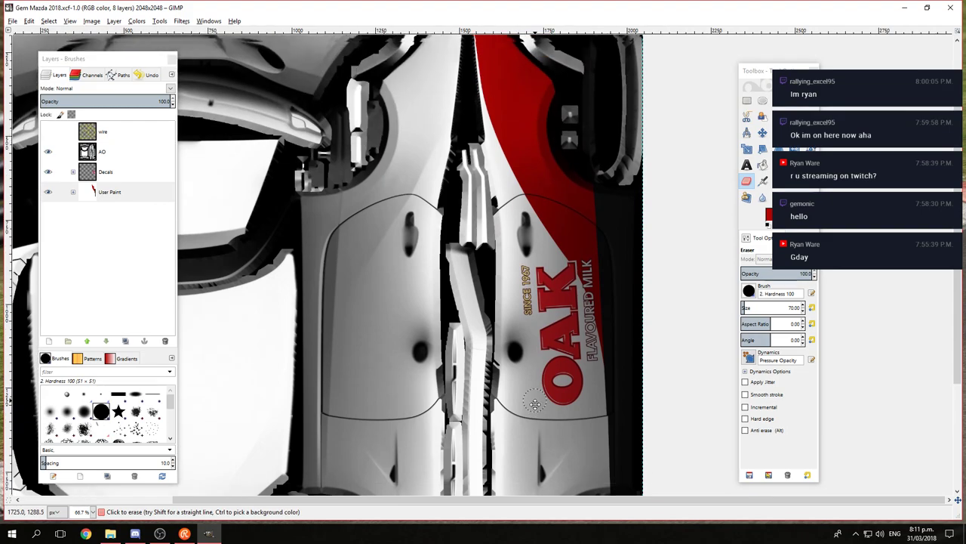
scroll(634, 322, left, 3)
scroll(634, 322, left, 4)
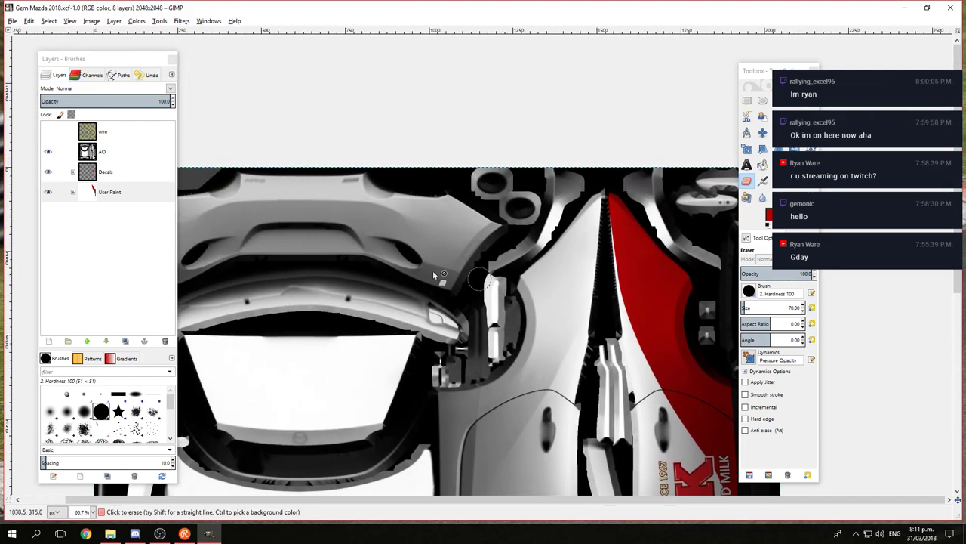
scroll(604, 293, right, 4)
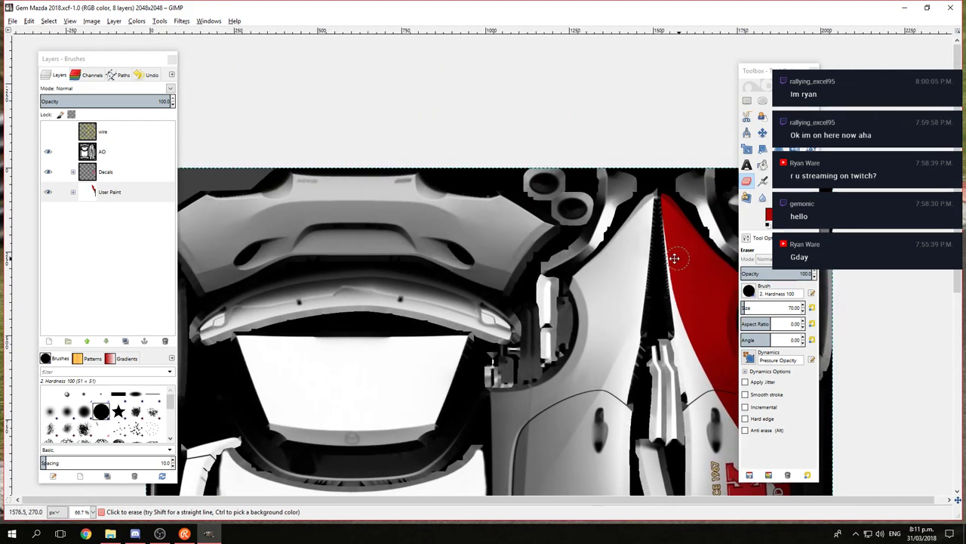
Step: Paint the entire rear bumper red with the Paintbrush on the Colour1 layer in the User Paint group
click(811, 165)
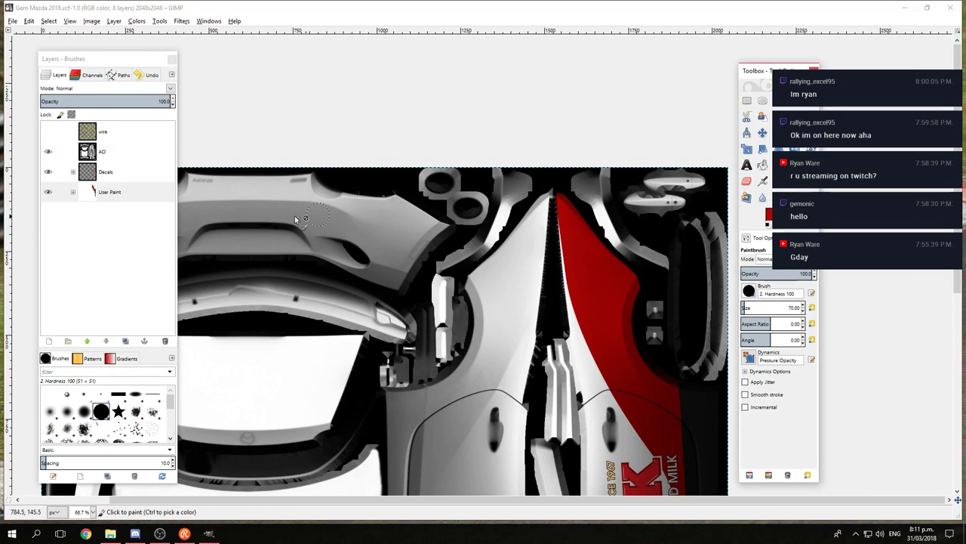
drag(251, 225, 431, 235)
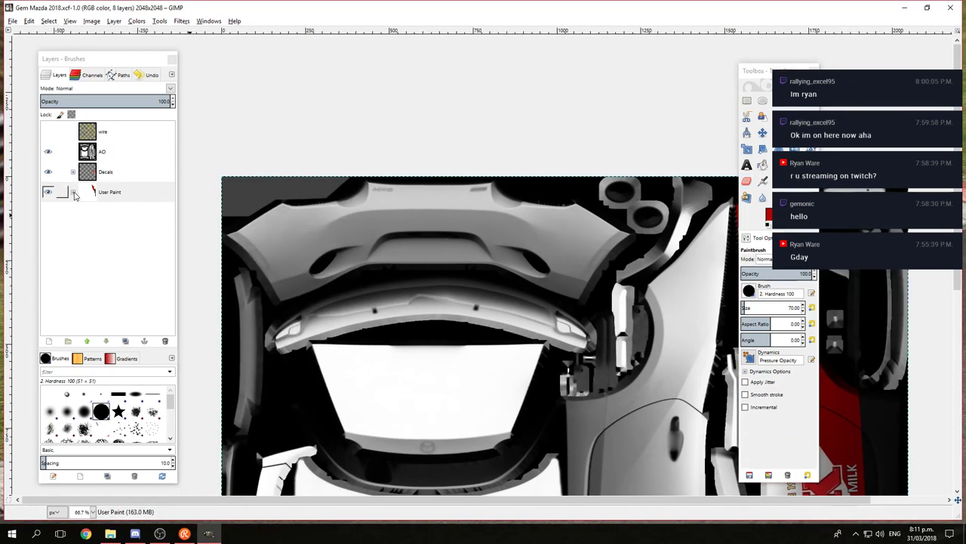
click(73, 193)
click(113, 232)
scroll(405, 278, up, 2)
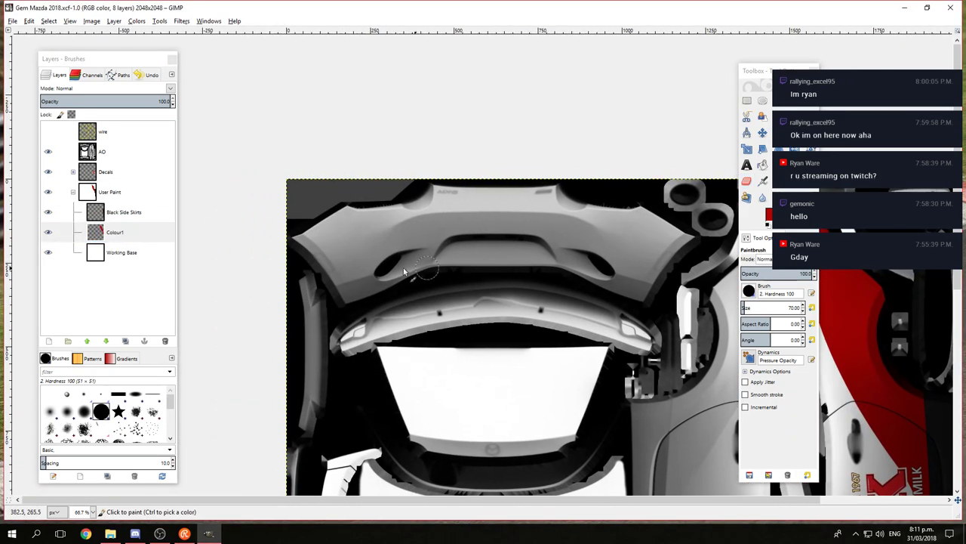
scroll(527, 236, down, 2)
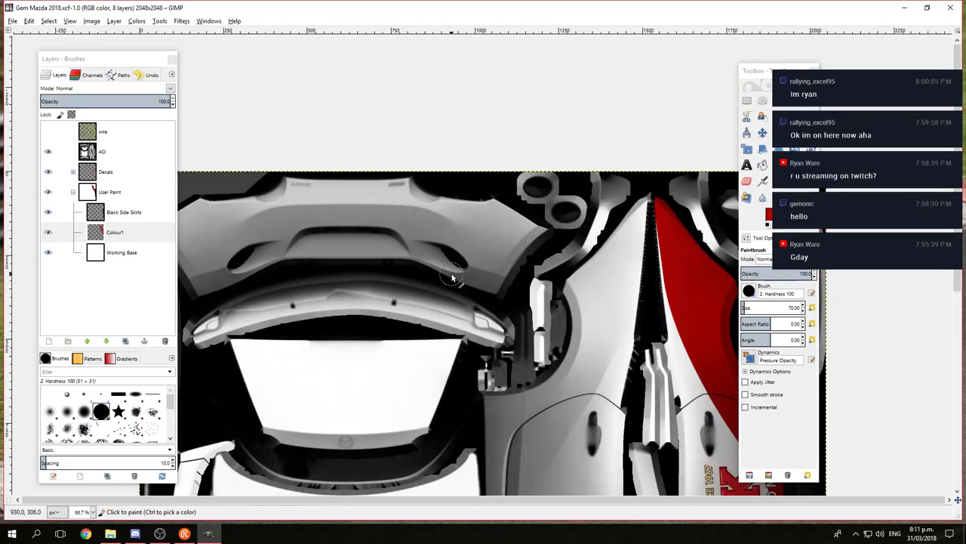
scroll(452, 277, down, 2)
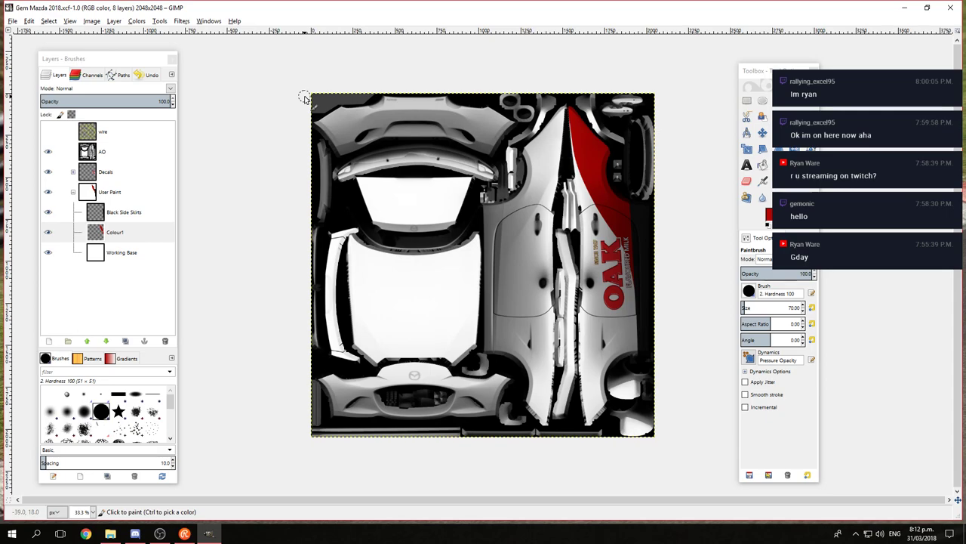
drag(544, 281, 463, 276)
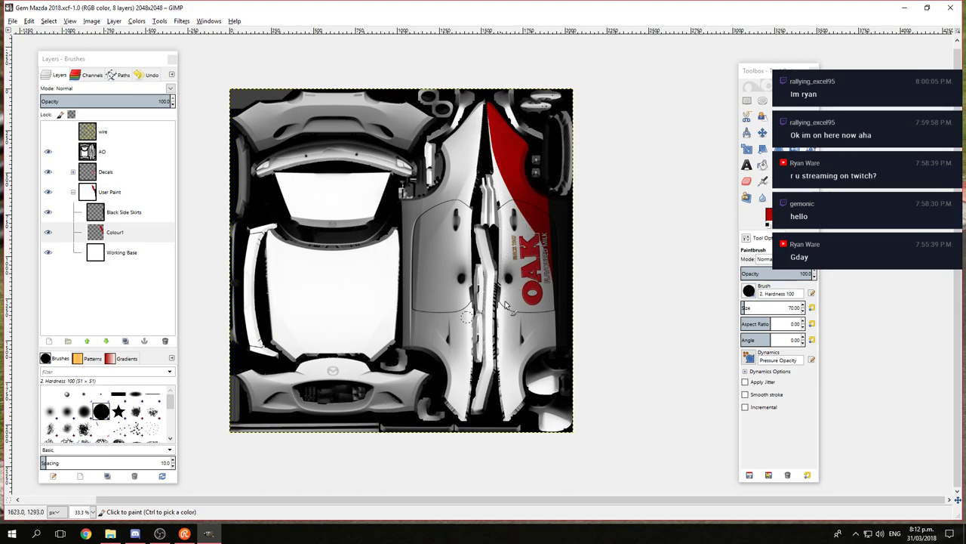
drag(511, 289, 526, 375)
scroll(260, 174, up, 3)
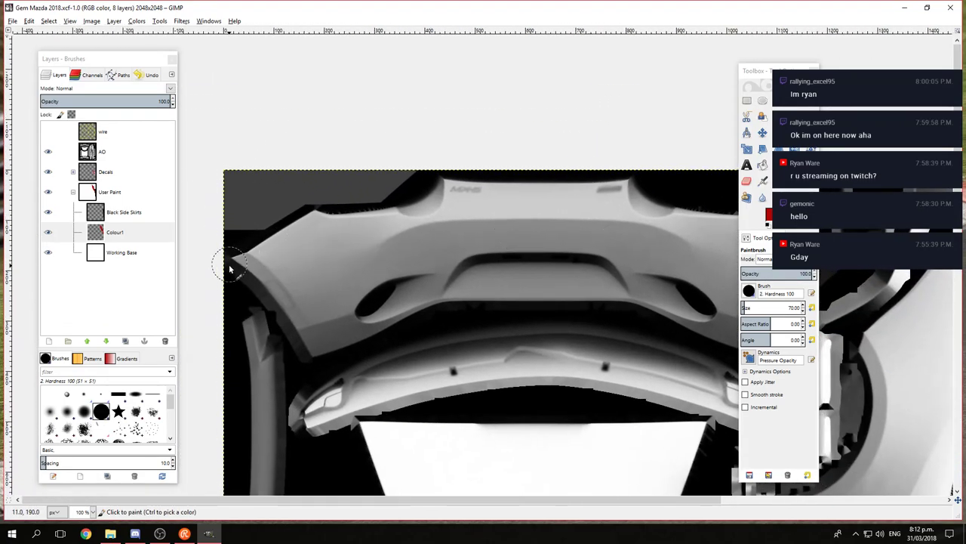
mouse_move(231, 268)
mouse_down()
mouse_move(268, 263)
mouse_move(291, 243)
mouse_move(256, 259)
mouse_move(318, 229)
mouse_move(391, 226)
mouse_move(459, 188)
mouse_move(655, 190)
mouse_move(454, 225)
mouse_move(409, 245)
mouse_move(487, 219)
mouse_move(286, 260)
mouse_move(258, 276)
mouse_move(309, 348)
mouse_move(444, 305)
mouse_move(657, 300)
mouse_move(487, 275)
mouse_move(354, 295)
mouse_move(315, 312)
mouse_move(331, 319)
mouse_move(440, 295)
mouse_move(287, 280)
mouse_move(440, 247)
mouse_move(643, 256)
mouse_move(667, 284)
mouse_move(549, 250)
mouse_move(618, 220)
mouse_move(477, 226)
mouse_up()
drag(623, 252, 324, 225)
mouse_move(327, 190)
mouse_down()
mouse_move(445, 191)
mouse_move(529, 242)
mouse_move(492, 267)
mouse_move(462, 330)
mouse_move(508, 259)
mouse_move(456, 319)
mouse_move(333, 265)
mouse_move(416, 295)
mouse_move(457, 293)
mouse_move(503, 252)
mouse_move(477, 233)
mouse_move(314, 219)
mouse_move(403, 246)
mouse_move(415, 273)
mouse_up()
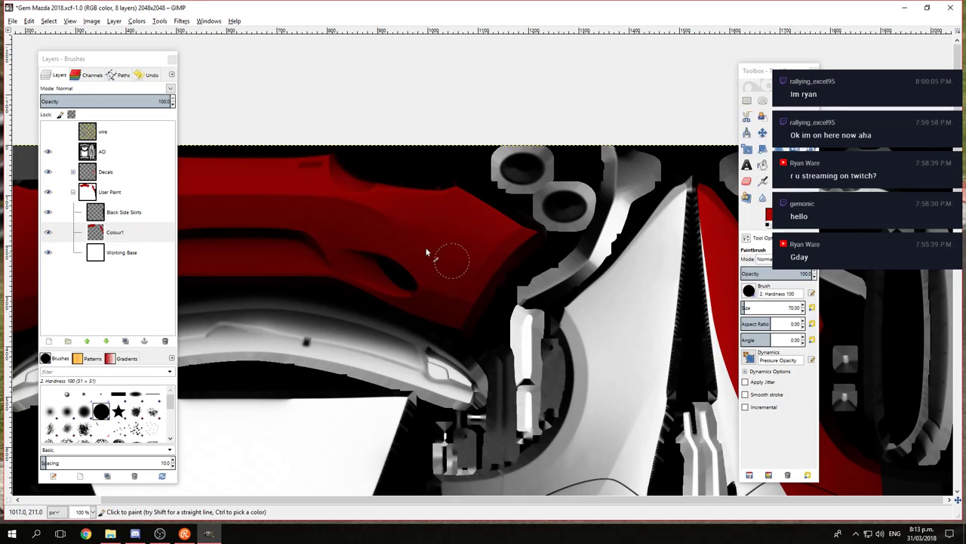
Step: Review the red rear bumper alongside the side panels, boot and doors across the template
ctrl+scroll(434, 262, down, 2)
ctrl+scroll(437, 257, down, 3)
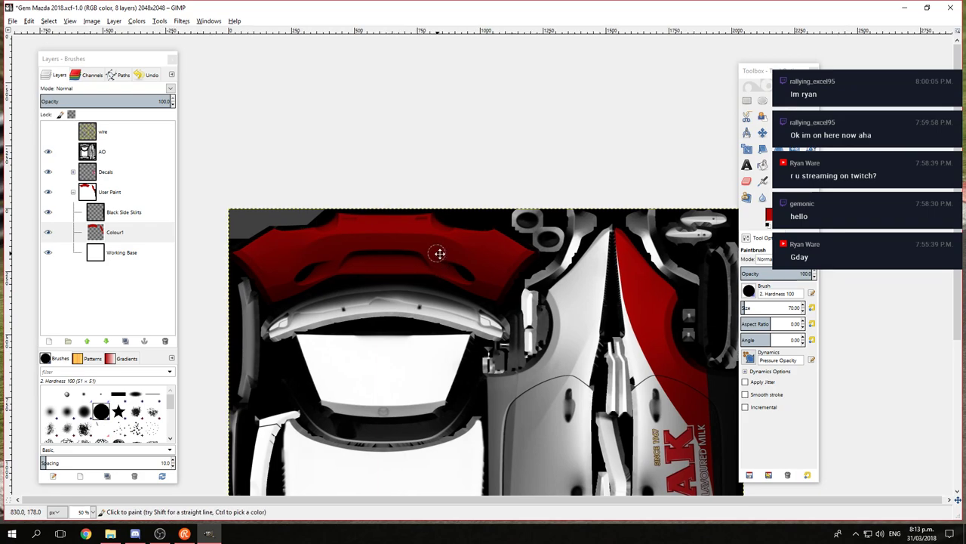
ctrl+scroll(393, 239, up, 2)
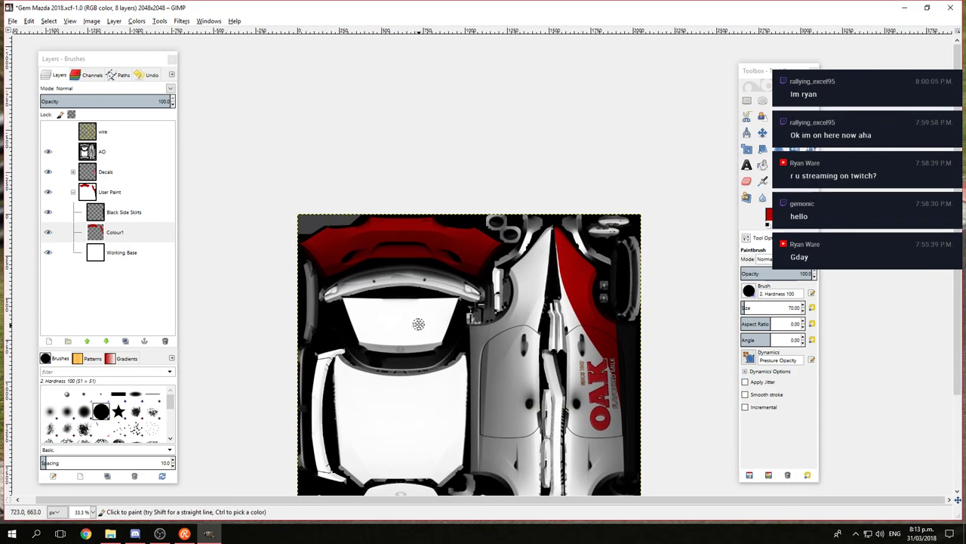
ctrl+scroll(405, 217, down, 2)
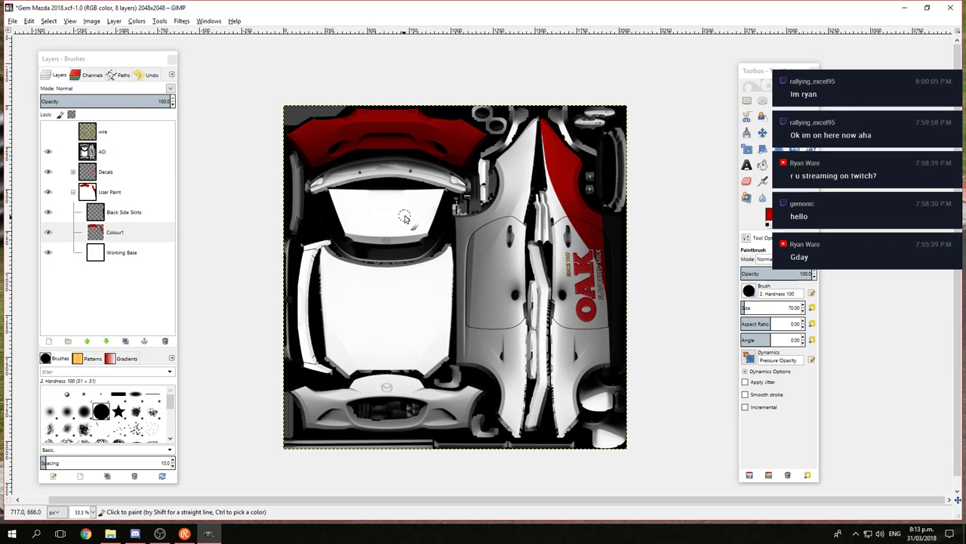
ctrl+scroll(405, 217, up, 1)
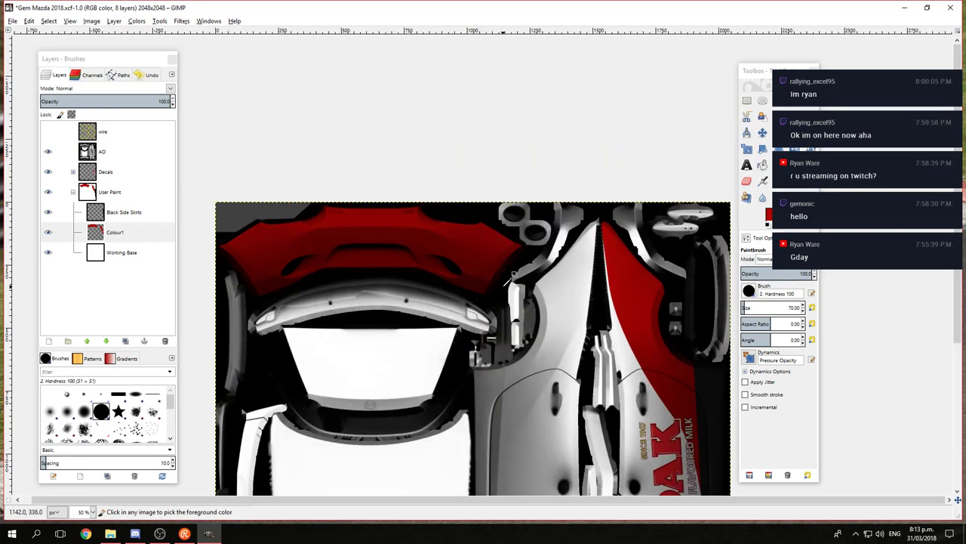
ctrl+scroll(506, 285, up, 1)
drag(610, 408, 504, 284)
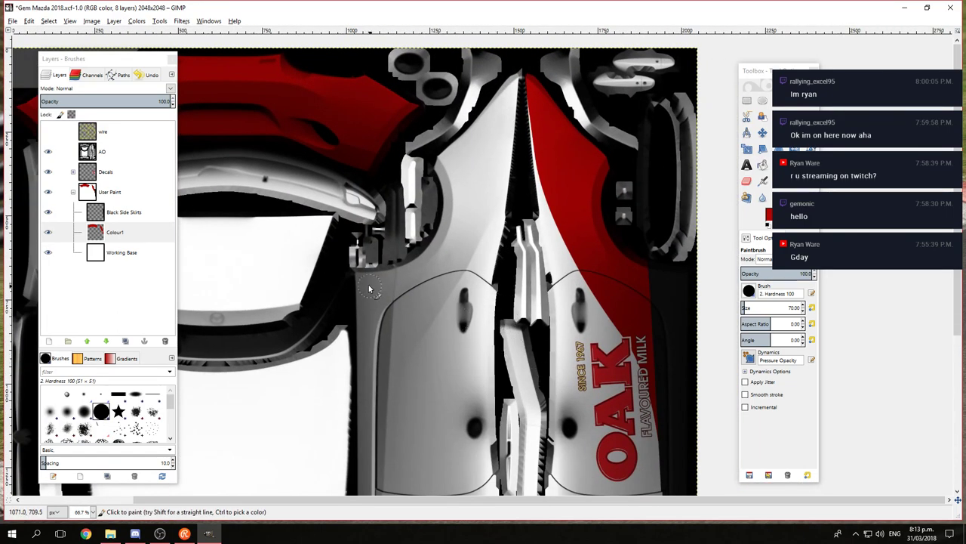
drag(354, 254, 470, 322)
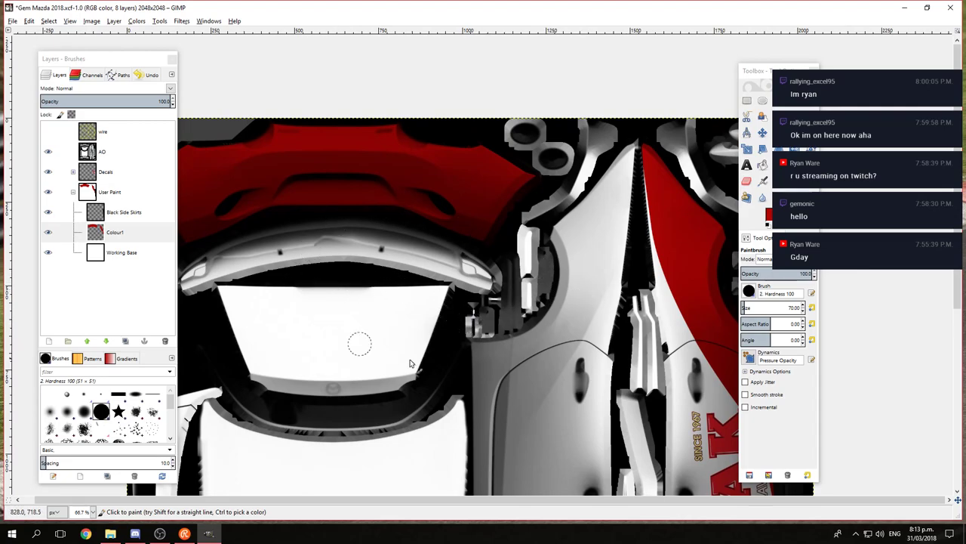
Step: Hide the AO layer to inspect the bare red paint shapes on the bumper and side, then show it again
click(43, 156)
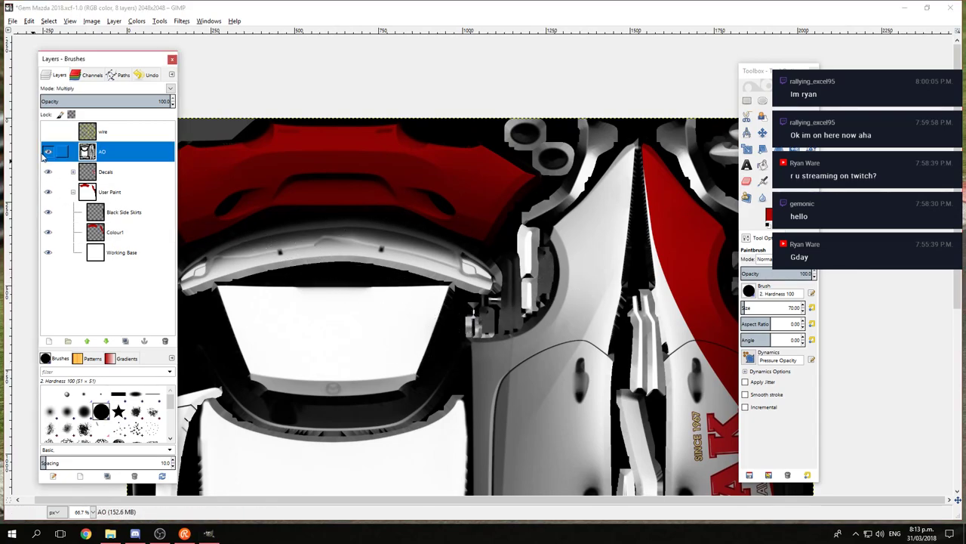
click(47, 153)
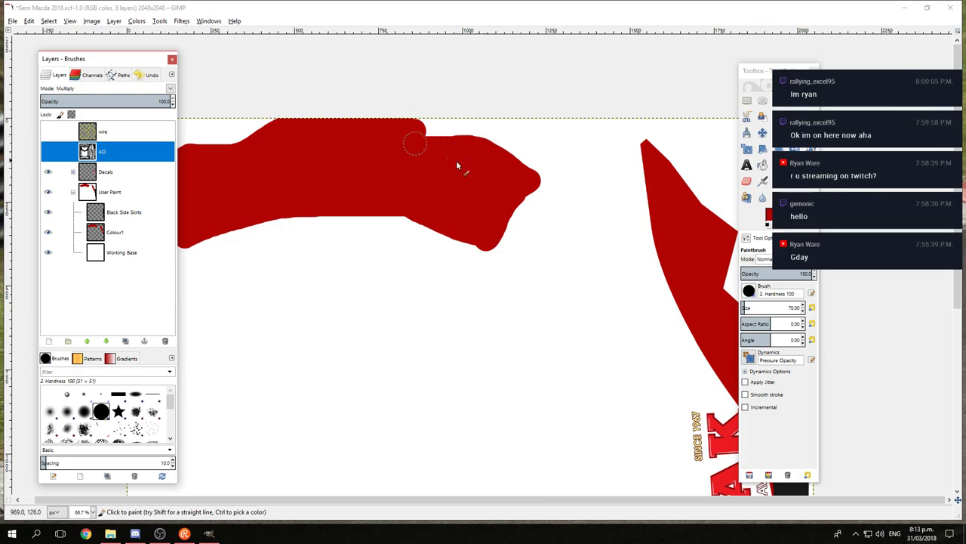
drag(634, 309, 427, 259)
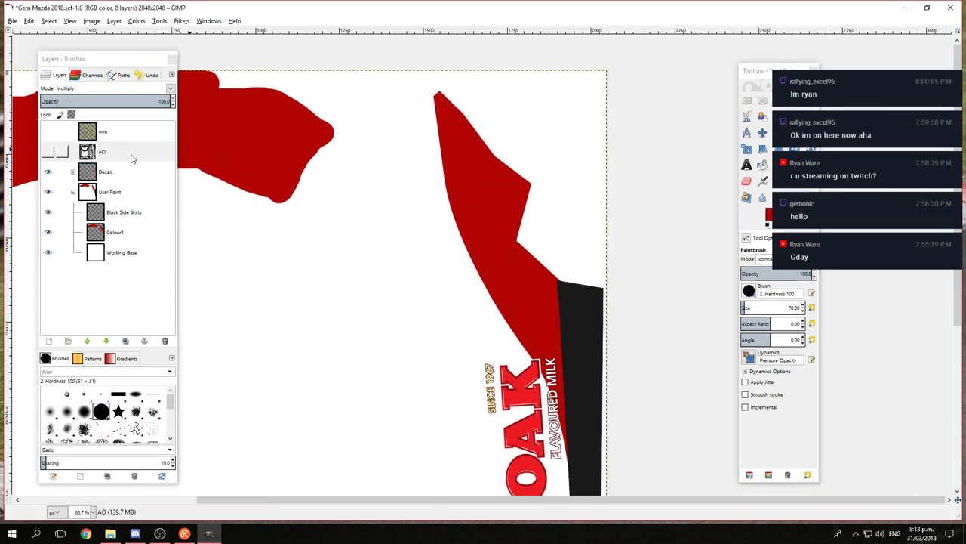
click(47, 152)
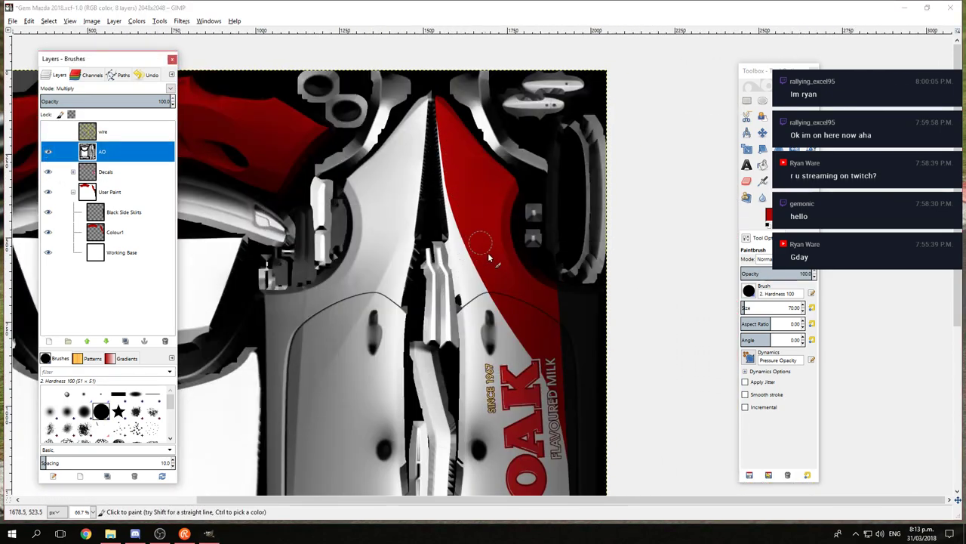
drag(410, 227, 588, 334)
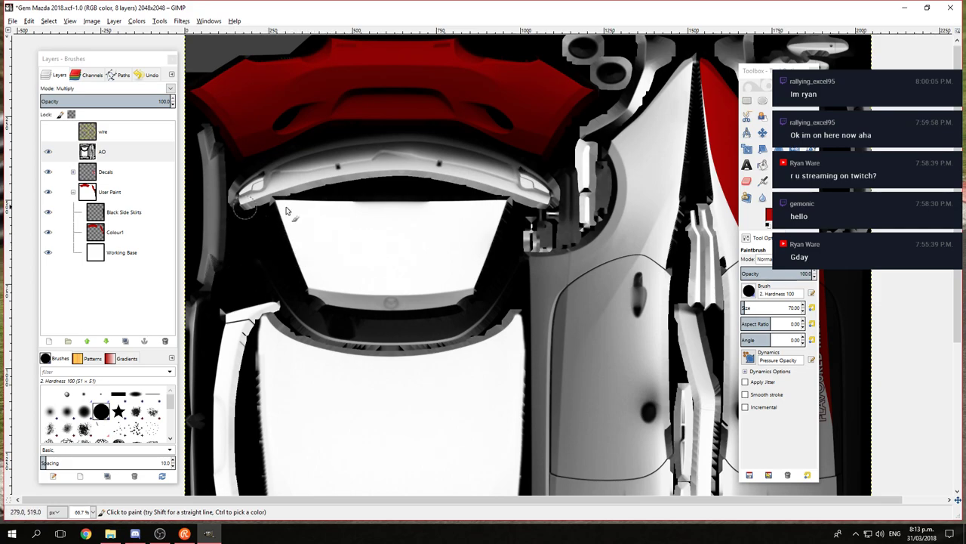
drag(474, 164, 457, 272)
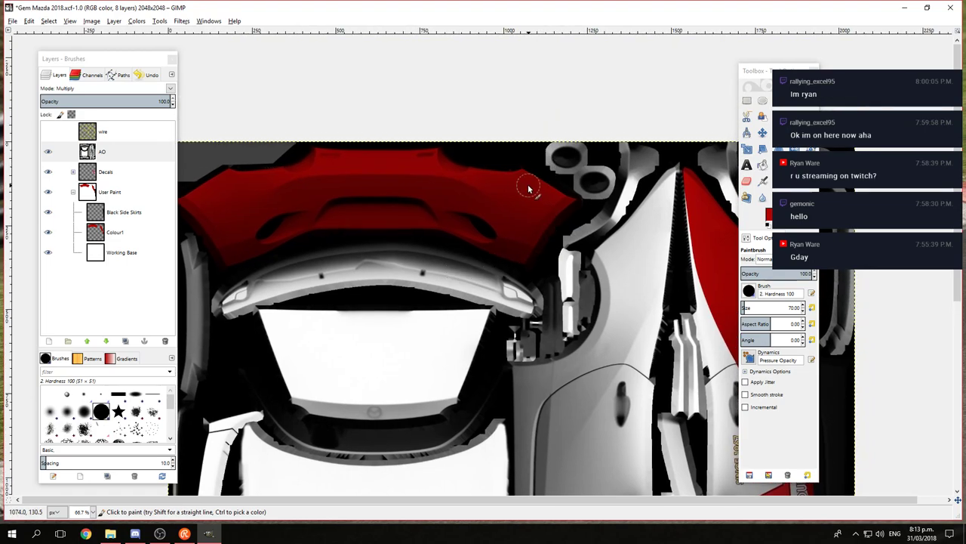
drag(534, 185, 572, 168)
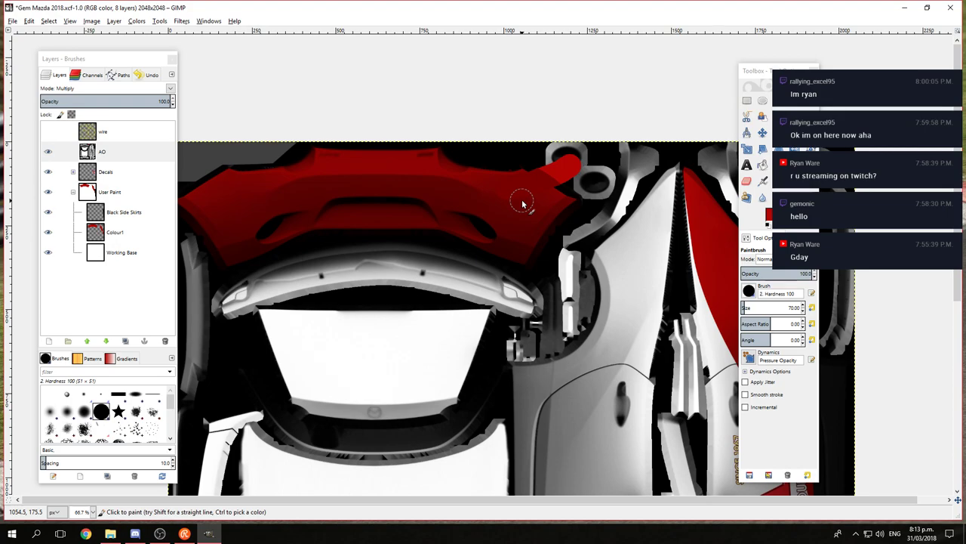
key(ctrl+z)
Step: Draw a two-anchor path along the side of the bonnet with the Paths tool and bend it outward through a middle anchor
drag(546, 233, 397, 173)
click(115, 232)
ctrl+scroll(454, 181, down, 2)
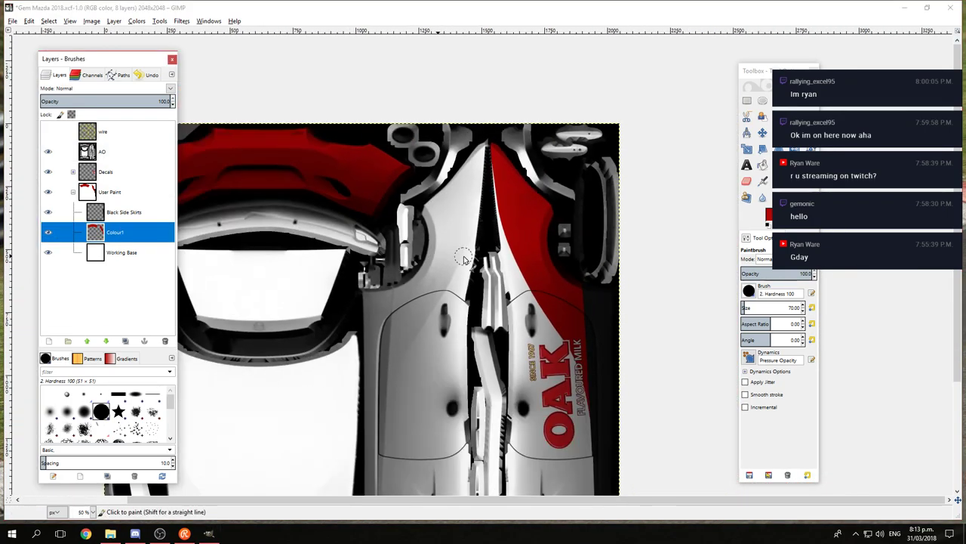
drag(453, 181, 605, 244)
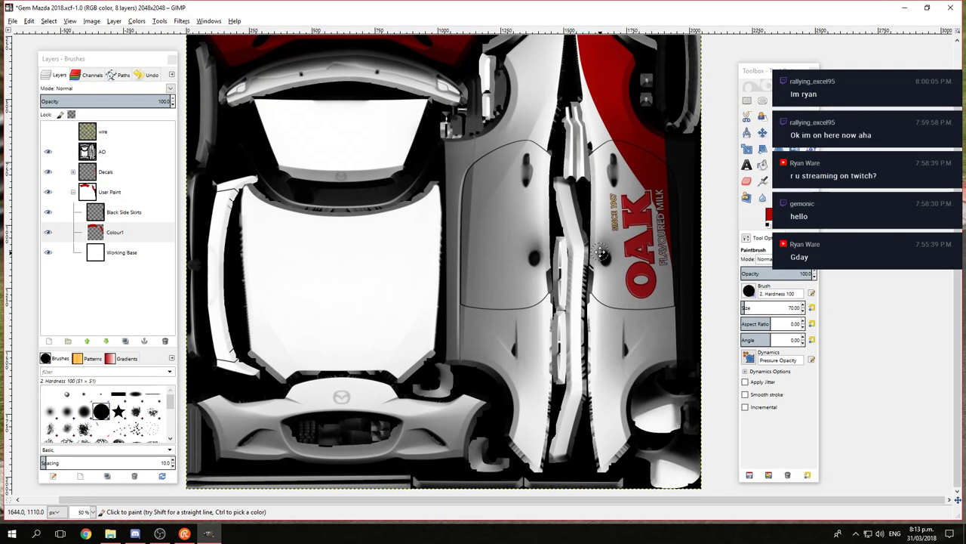
key(b)
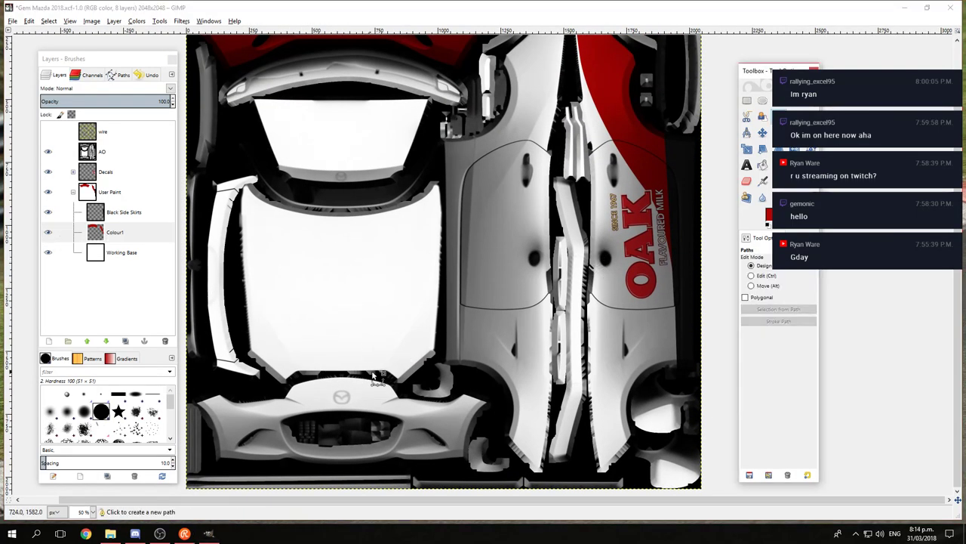
scroll(370, 305, up, 3)
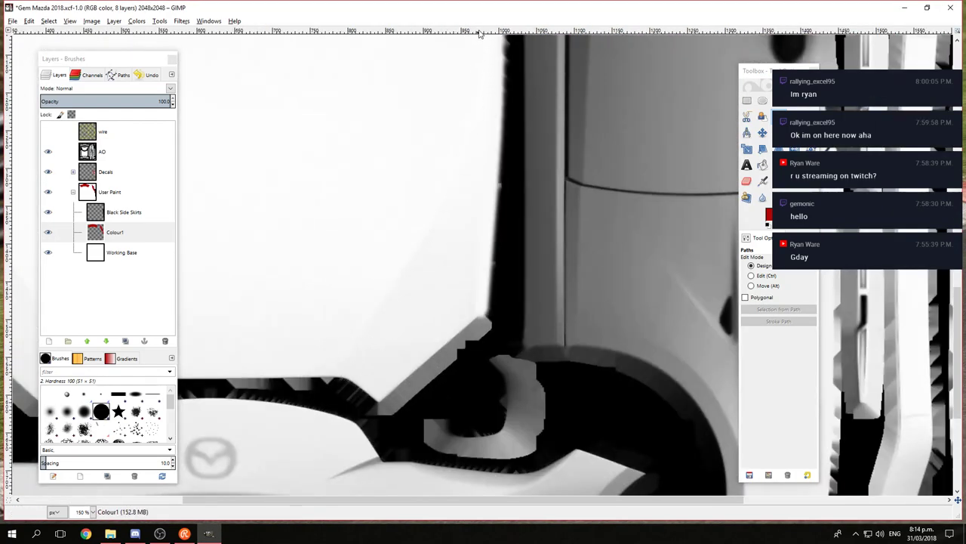
scroll(348, 373, up, 5)
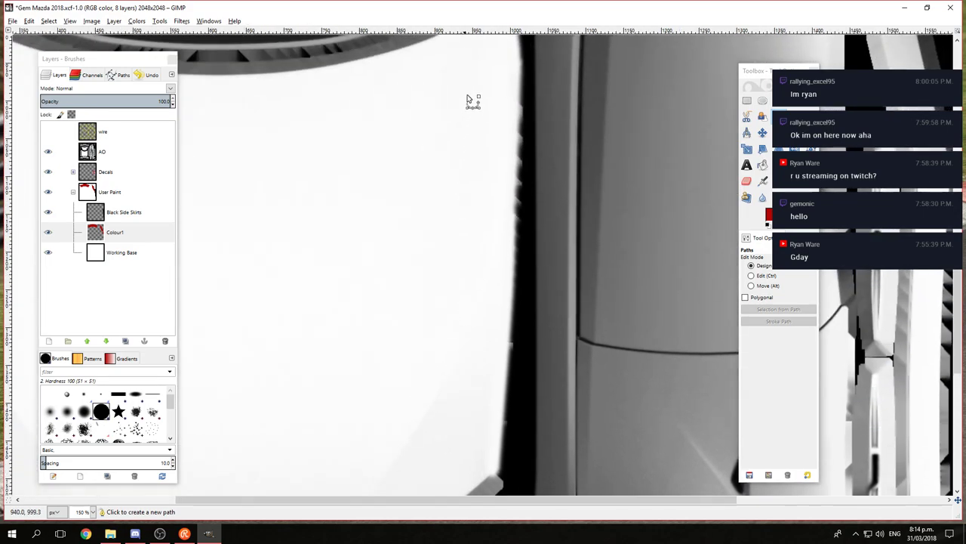
scroll(468, 251, down, 2)
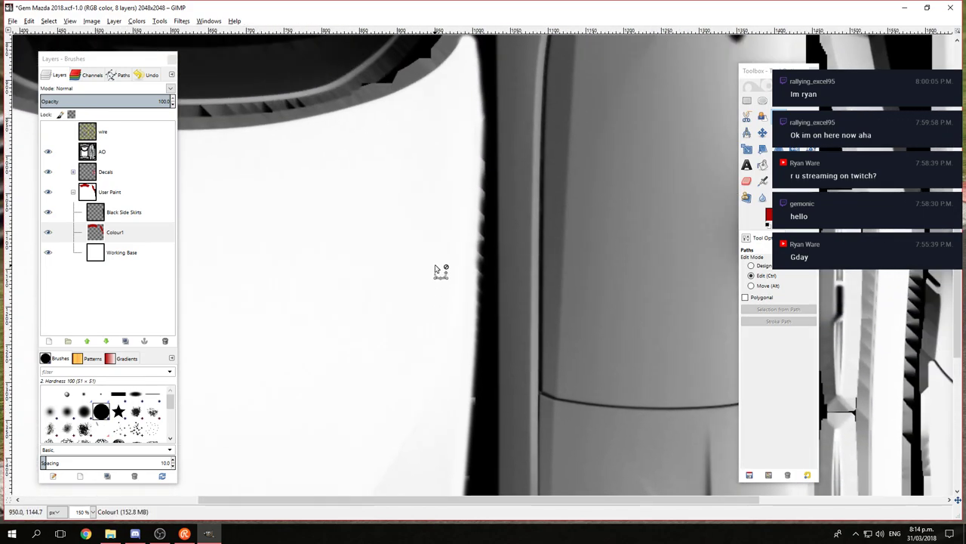
click(436, 121)
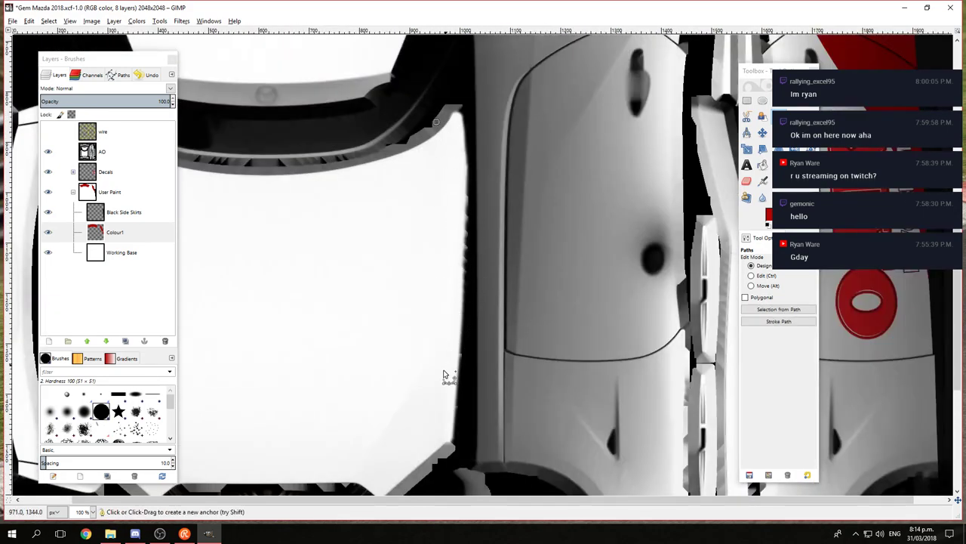
click(352, 473)
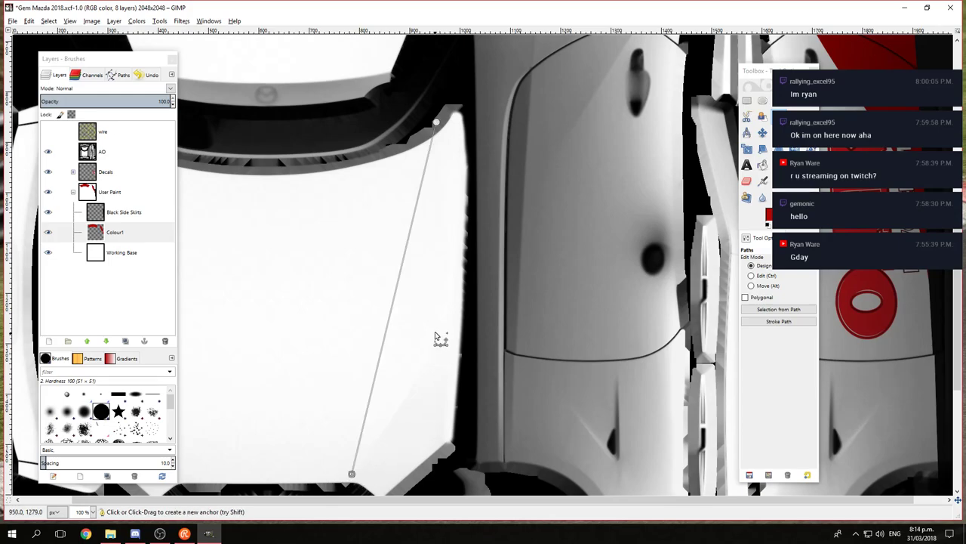
drag(392, 328, 428, 337)
Step: Show the wire layer and move the path's lower anchor to the bonnet's front edge and its middle anchor further inward
click(48, 132)
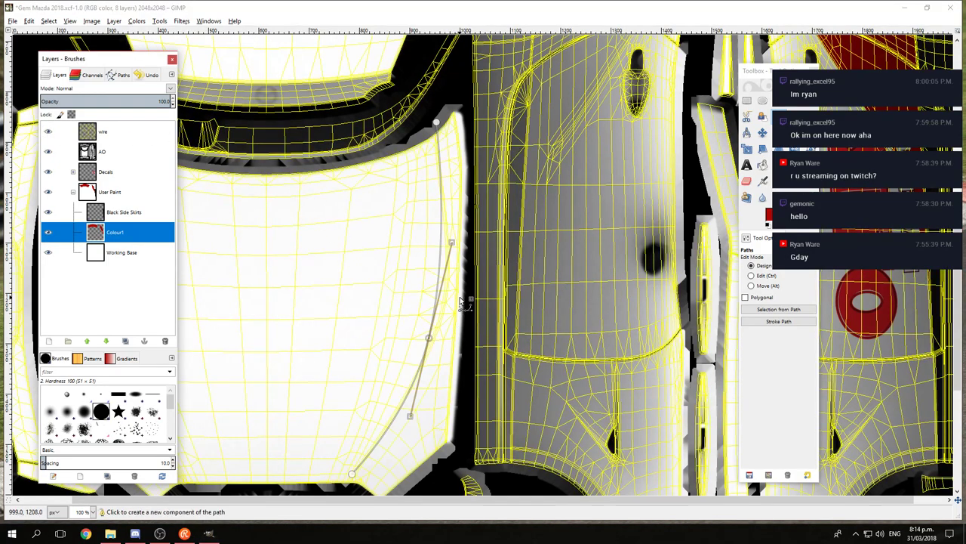
scroll(462, 300, up, 1)
drag(432, 375, 445, 271)
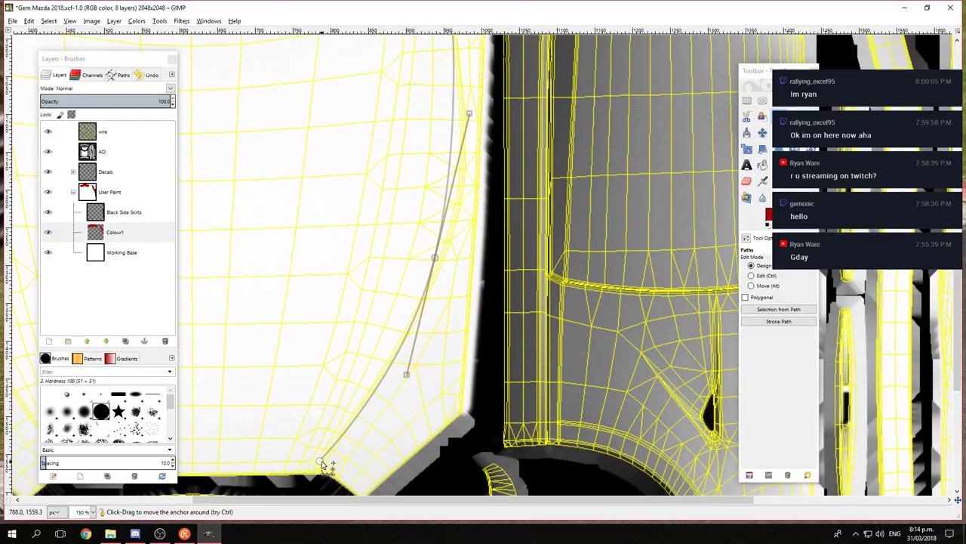
drag(318, 465, 317, 482)
key(ctrl+z)
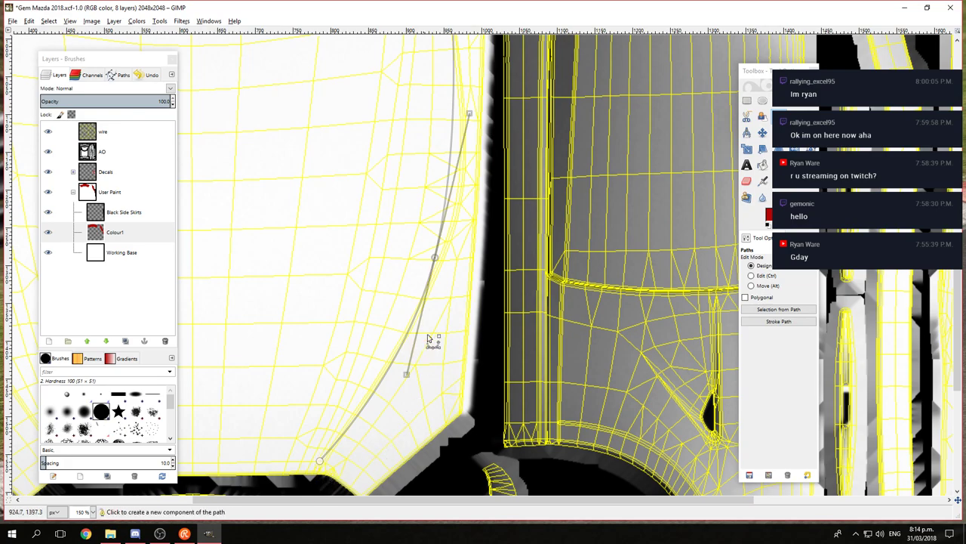
drag(442, 305, 484, 251)
drag(360, 407, 348, 422)
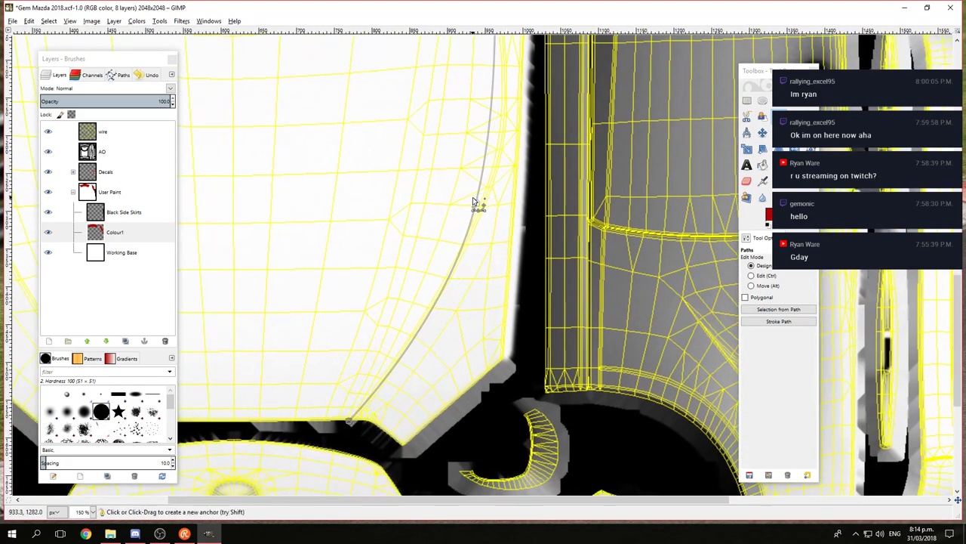
drag(474, 202, 455, 188)
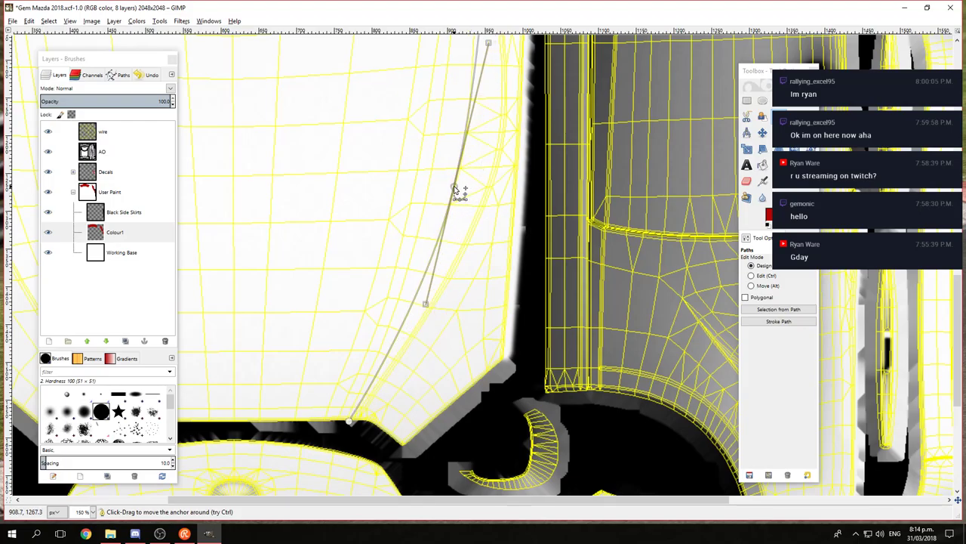
Step: Shift the path's upper anchor inward along the bonnet's windscreen edge and refine the curve around the middle anchor against the wireframe
scroll(454, 189, up, 10)
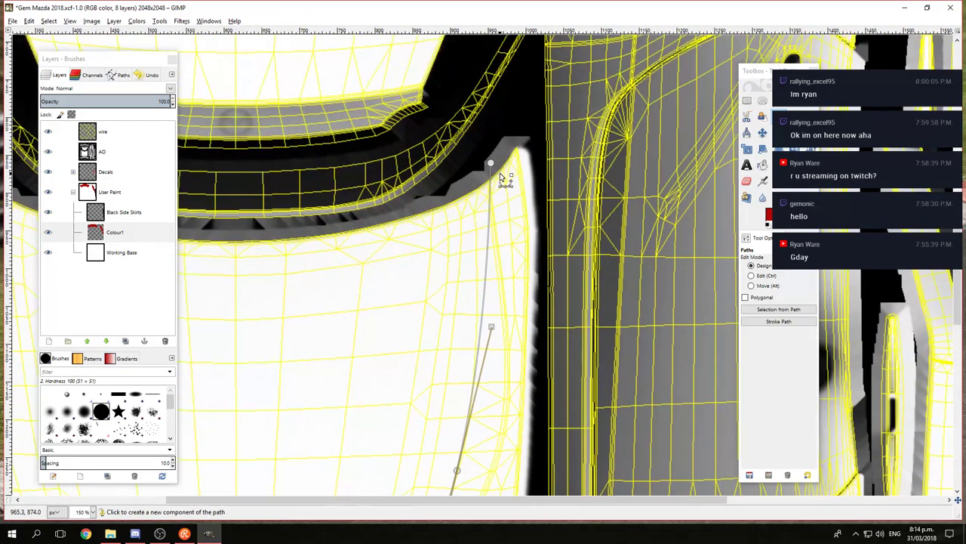
drag(489, 165, 476, 186)
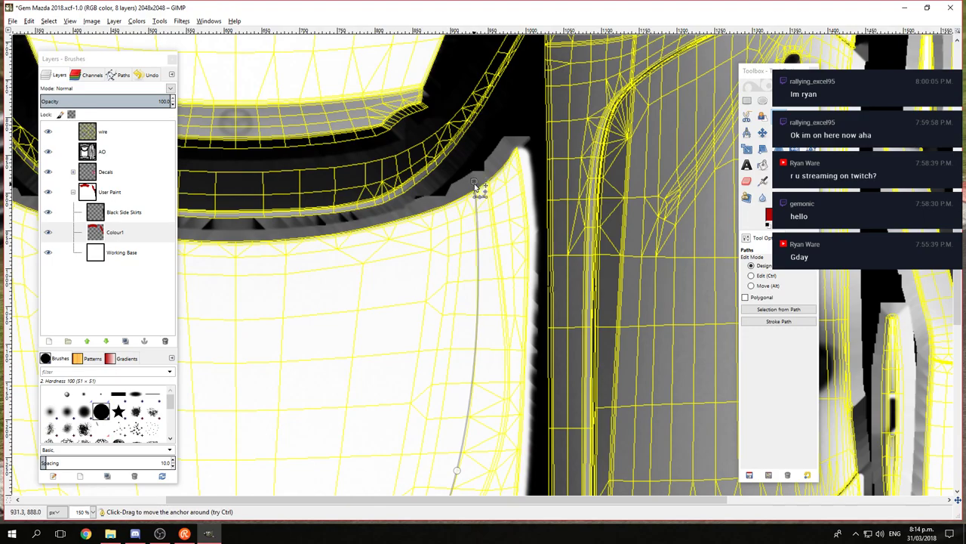
scroll(484, 332, up, 2)
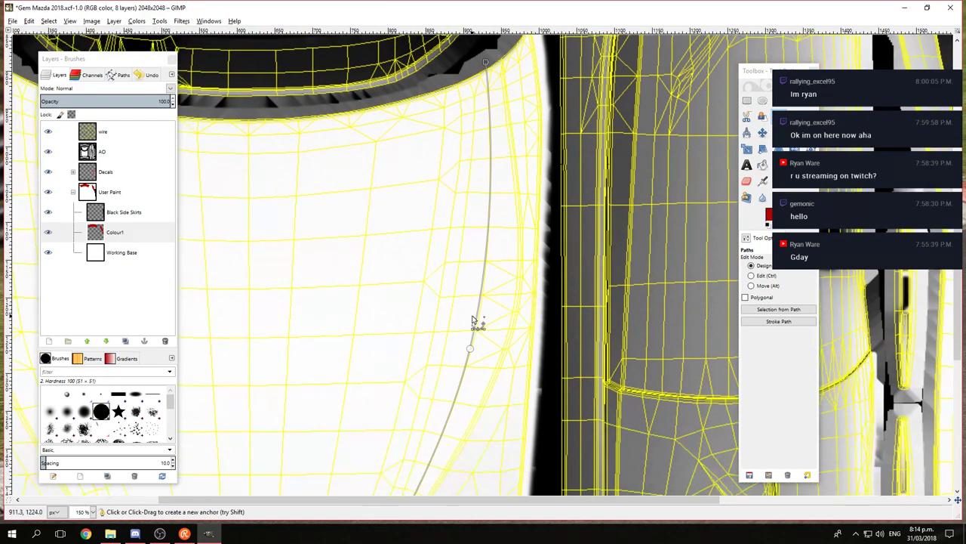
drag(463, 355, 467, 344)
scroll(521, 325, up, 5)
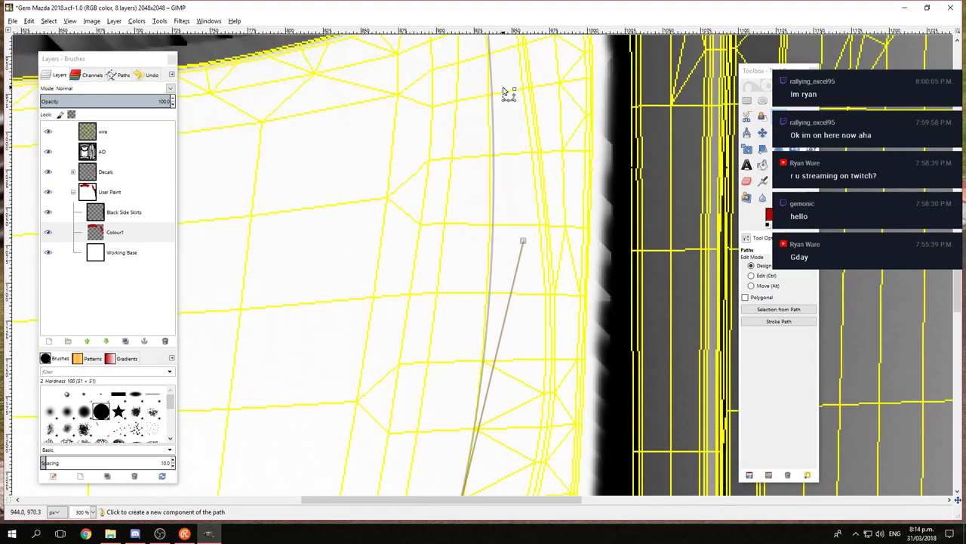
drag(482, 121, 472, 112)
scroll(539, 363, down, 5)
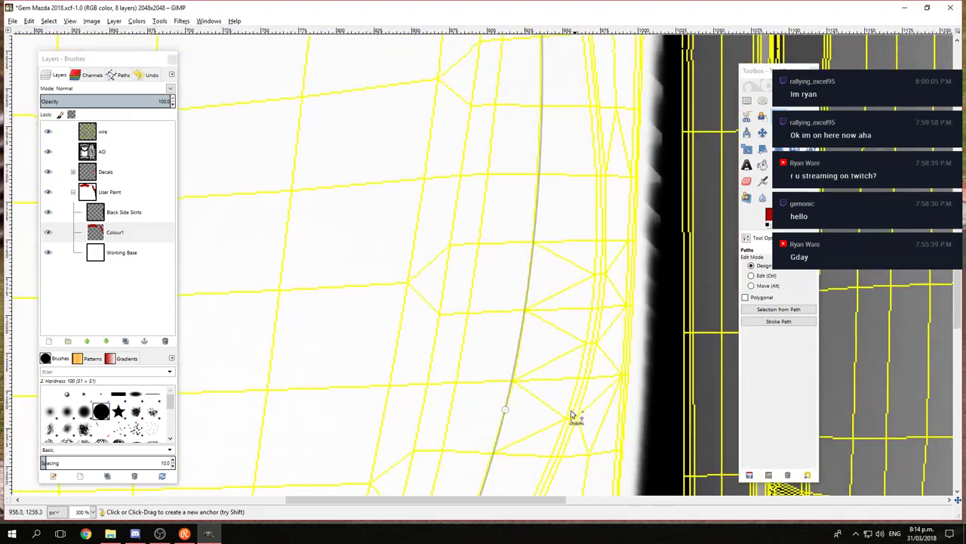
Step: Move the path's lower anchor up inside the bonnet's front corner and shorten the middle anchor's lower handle to smooth the curve
scroll(530, 391, down, 5)
scroll(531, 391, left, 2)
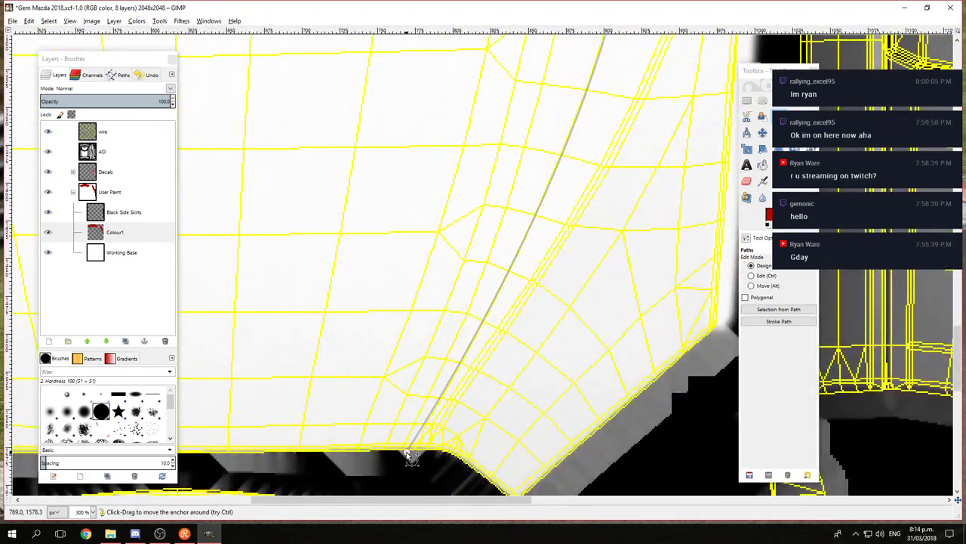
drag(410, 453, 441, 399)
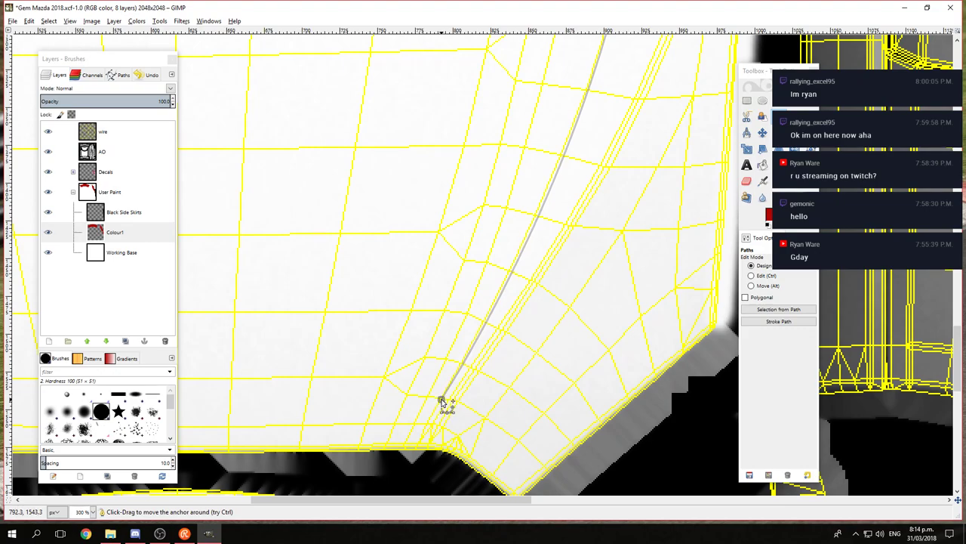
scroll(640, 306, up, 5)
scroll(640, 306, right, 2)
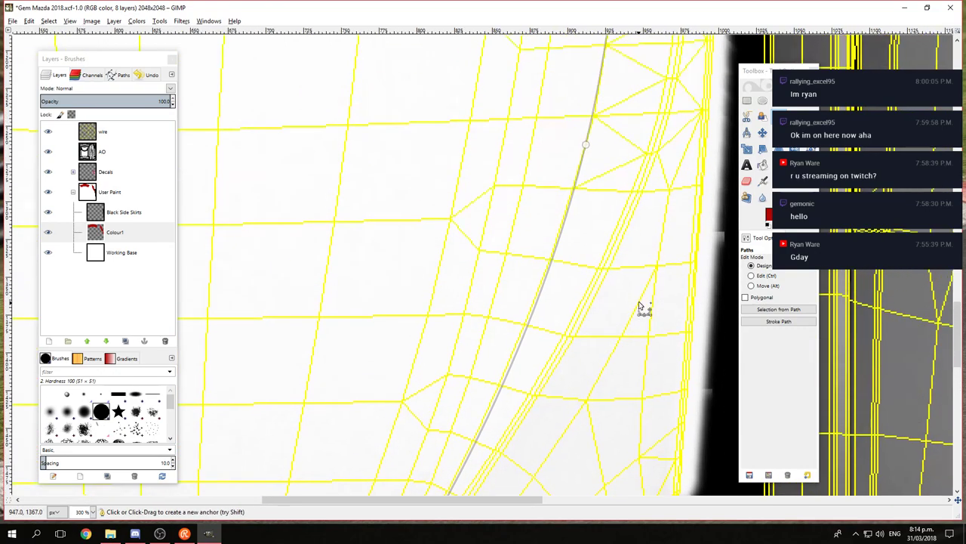
click(585, 145)
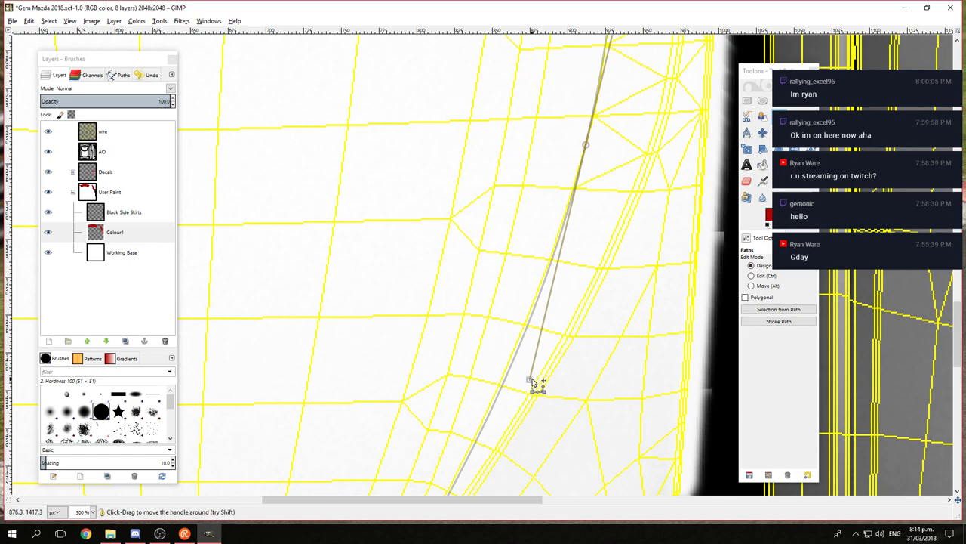
drag(529, 381, 539, 342)
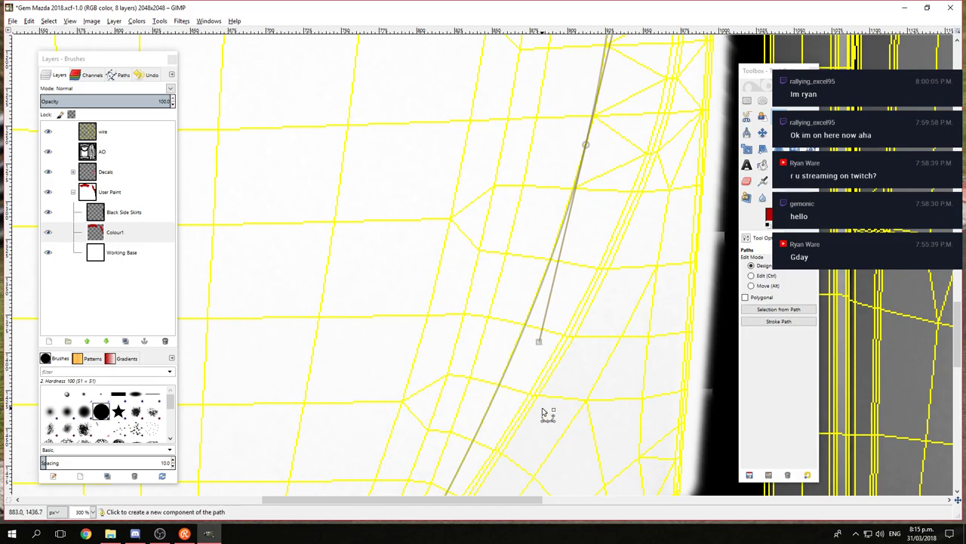
Step: Extend the path from the lower anchor back to the windscreen edge, curving it inside the first line to outline a tapering bonnet stripe
scroll(594, 290, down, 1)
scroll(580, 307, down, 1)
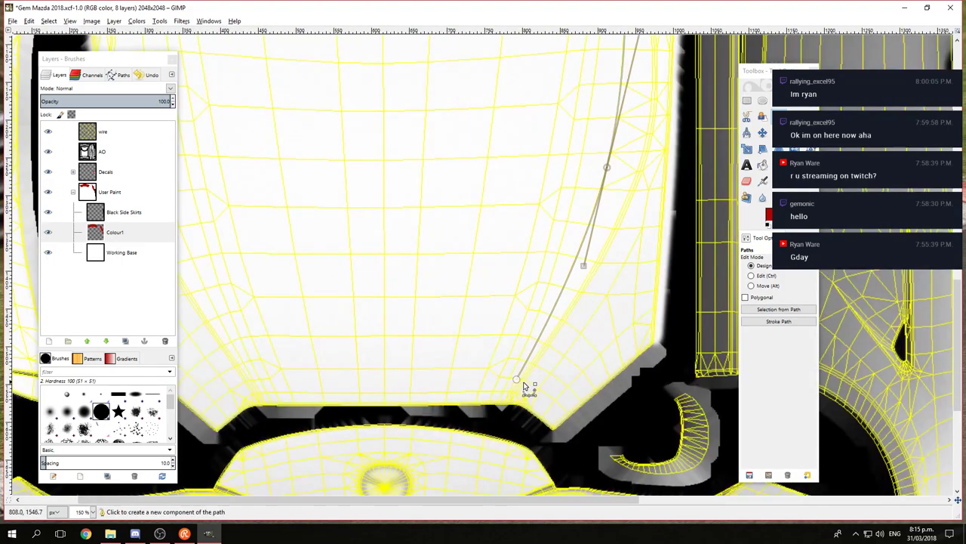
scroll(579, 473, down, 5)
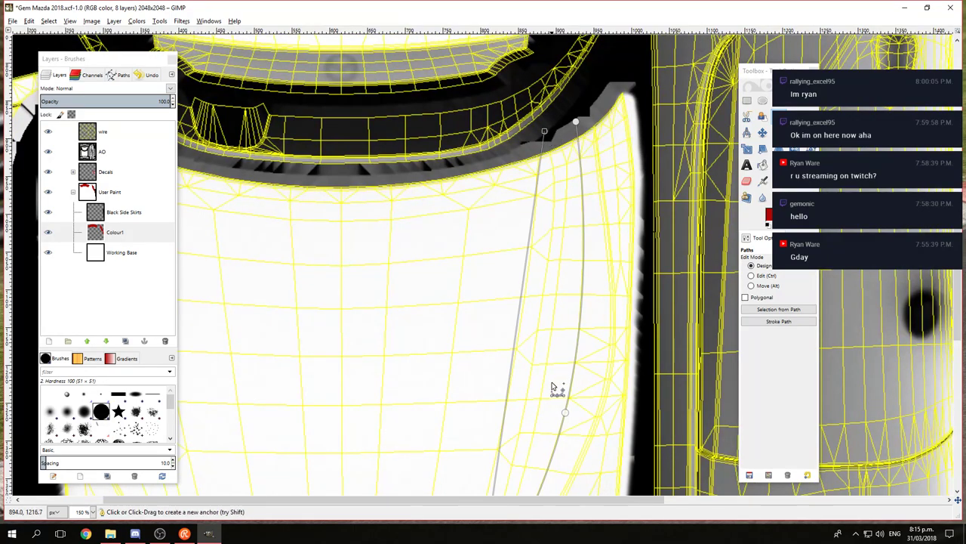
scroll(566, 267, down, 3)
ctrl+click(530, 233)
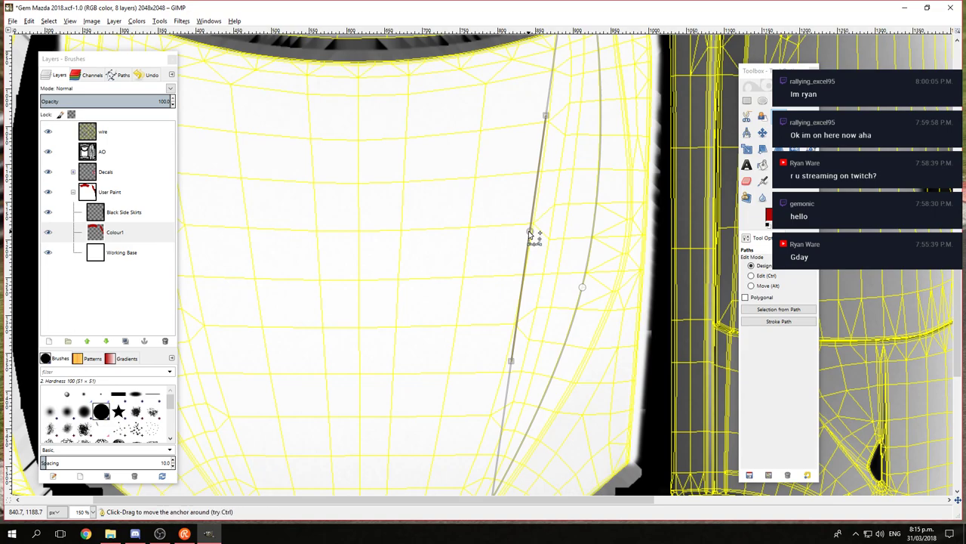
drag(529, 233, 563, 238)
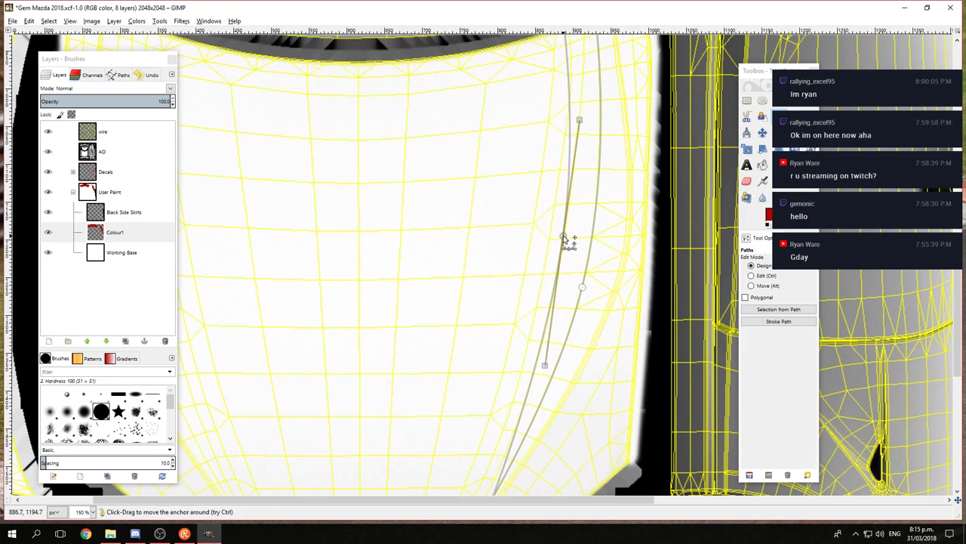
scroll(585, 136, up, 3)
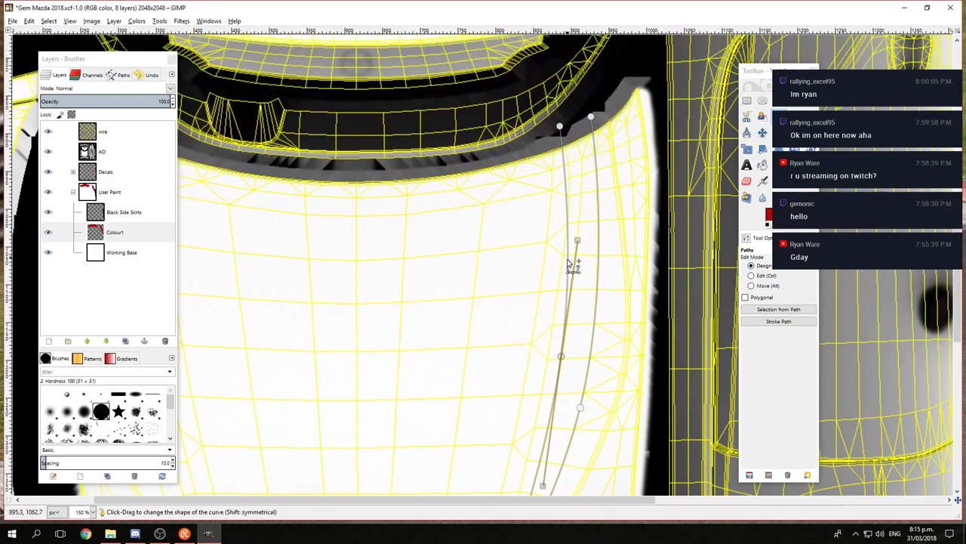
click(560, 126)
drag(559, 126, 554, 139)
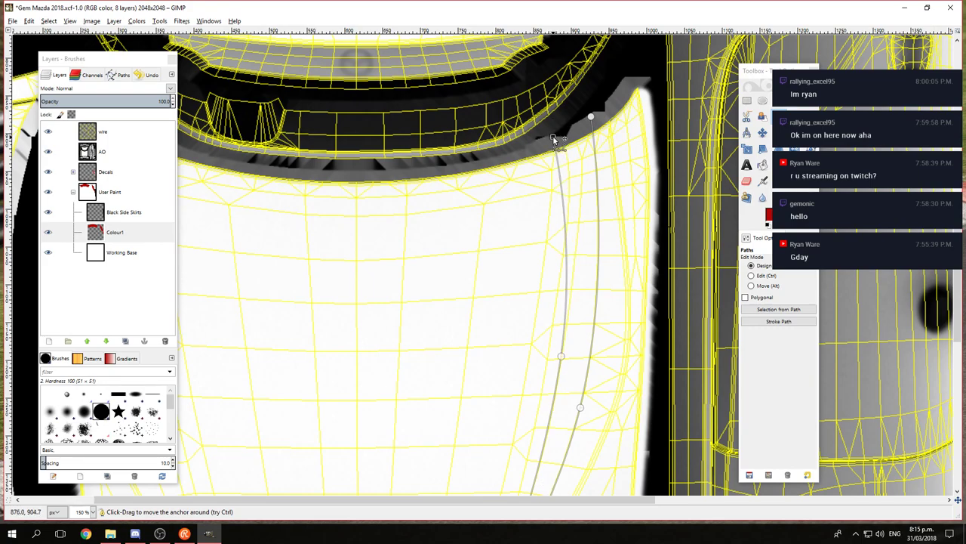
Step: Create a selection from the stripe path and fill it red with Bucket Fill on the Colour1 layer
scroll(647, 242, down, 5)
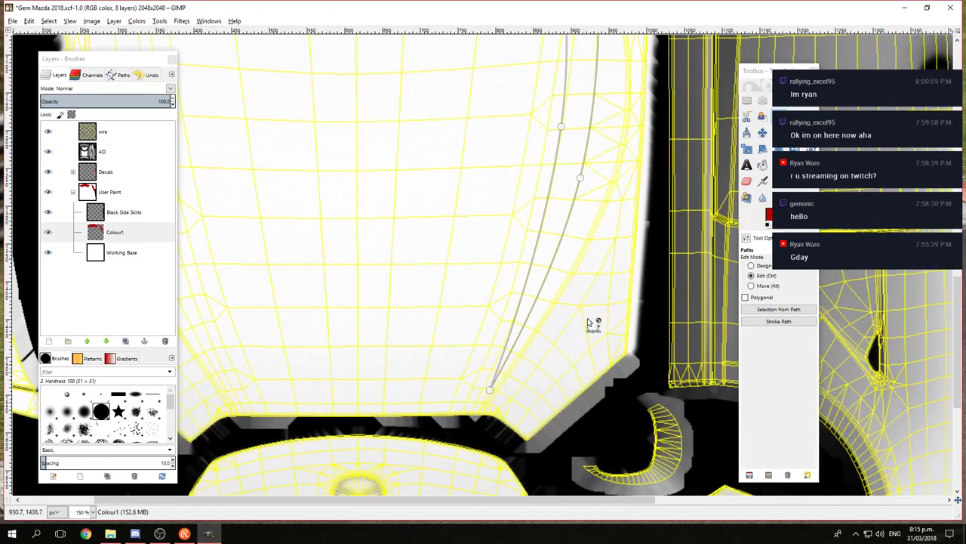
scroll(578, 244, up, 5)
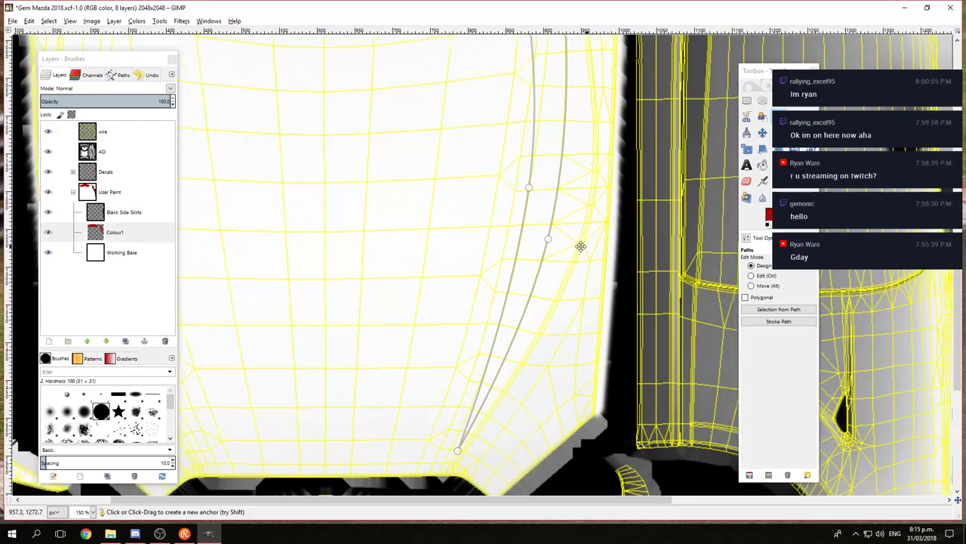
scroll(491, 190, right, 3)
scroll(471, 263, down, 3)
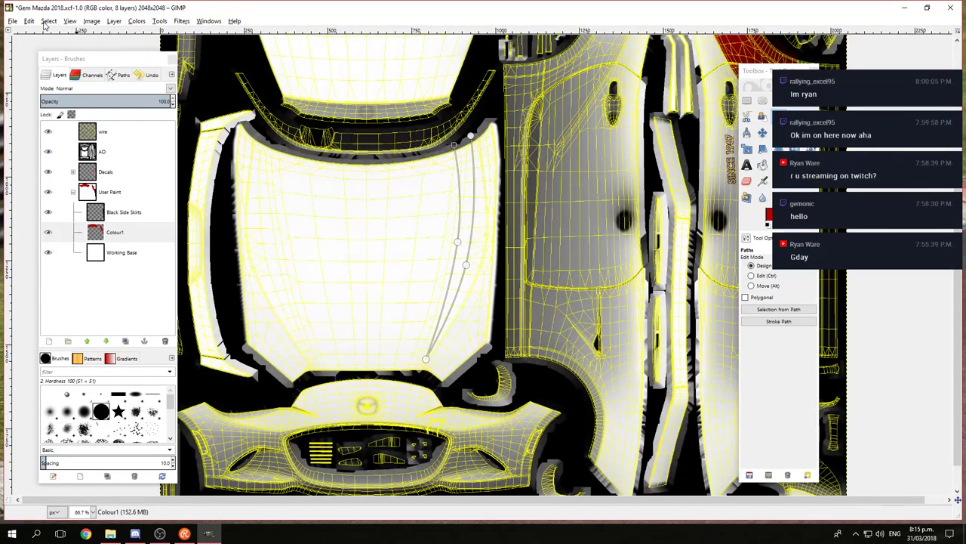
click(48, 21)
click(57, 105)
click(762, 165)
click(113, 235)
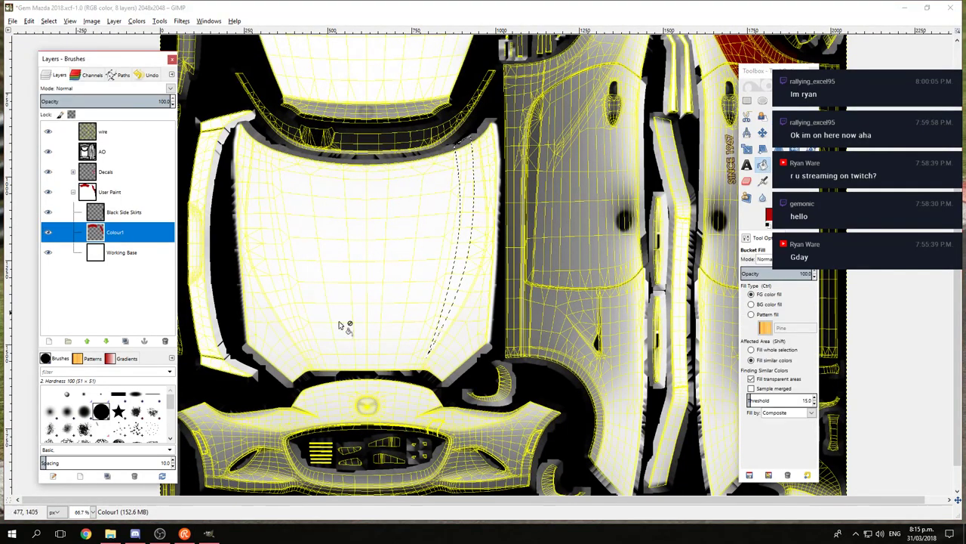
click(468, 212)
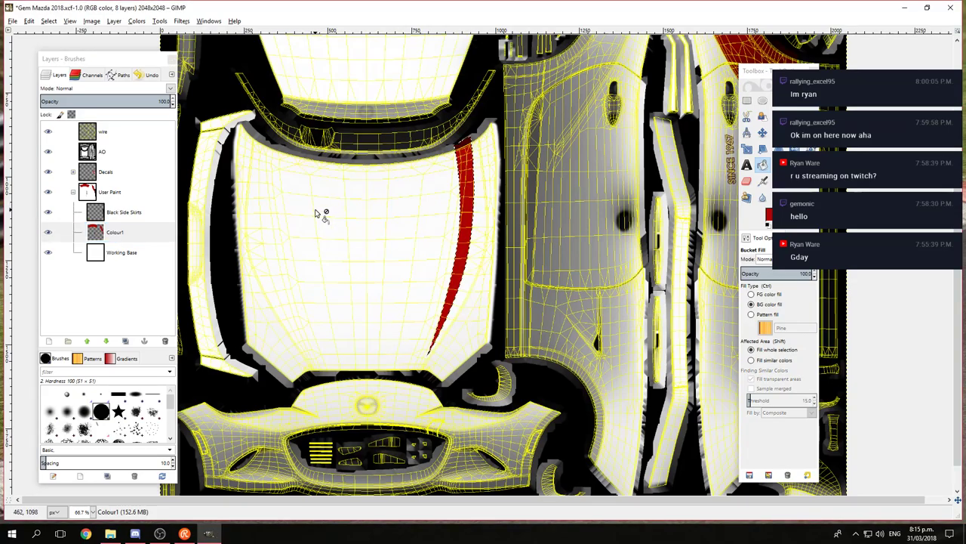
scroll(401, 308, down, 3)
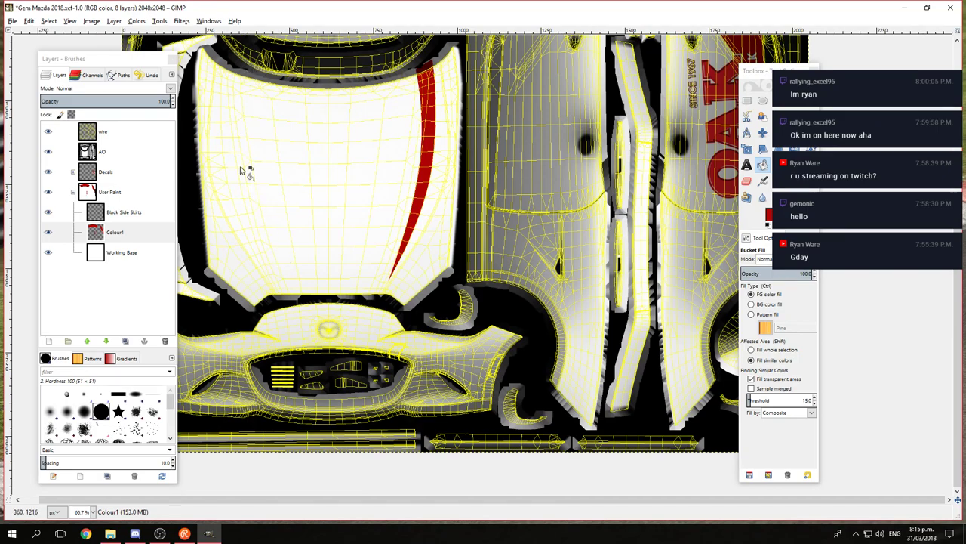
Step: Duplicate the bonnet stripe path and flip the copy horizontally
drag(282, 188, 321, 217)
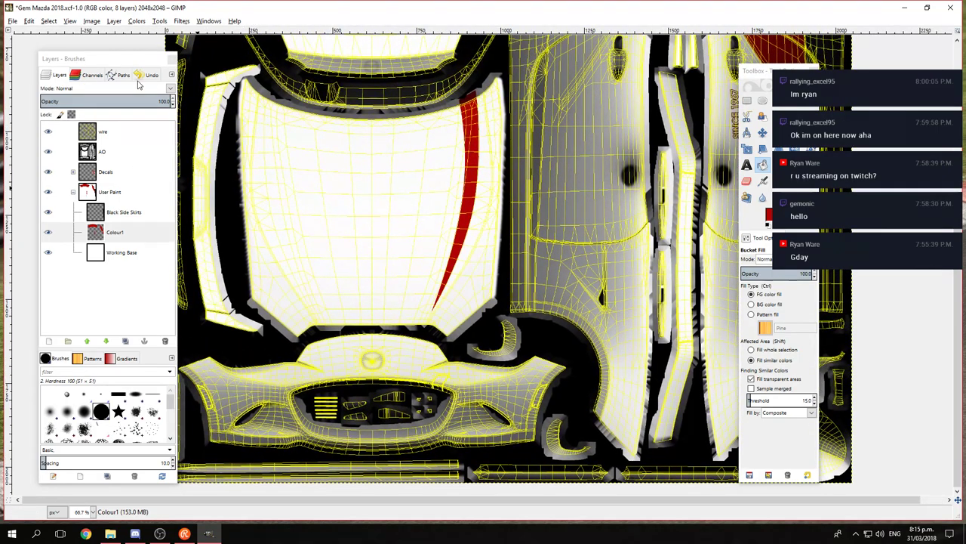
click(120, 76)
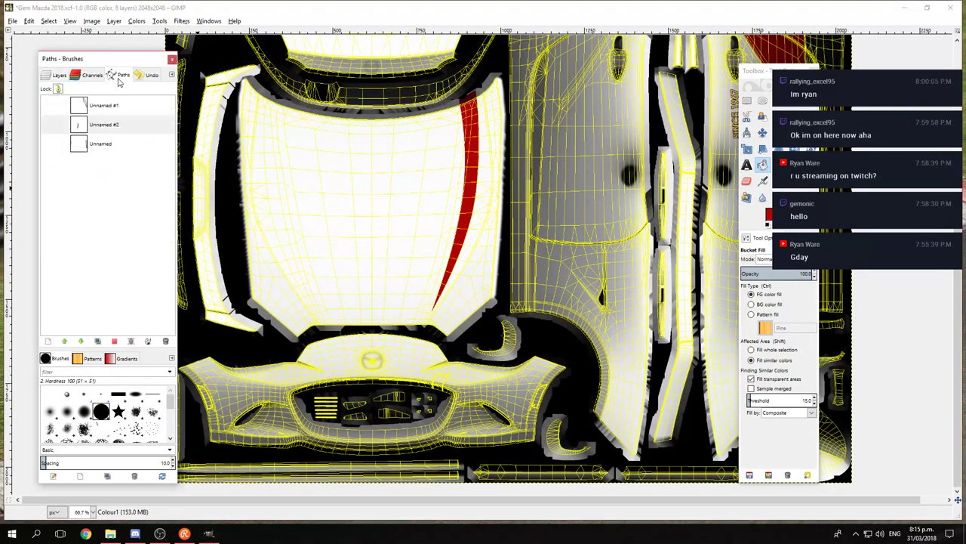
click(47, 127)
right_click(106, 126)
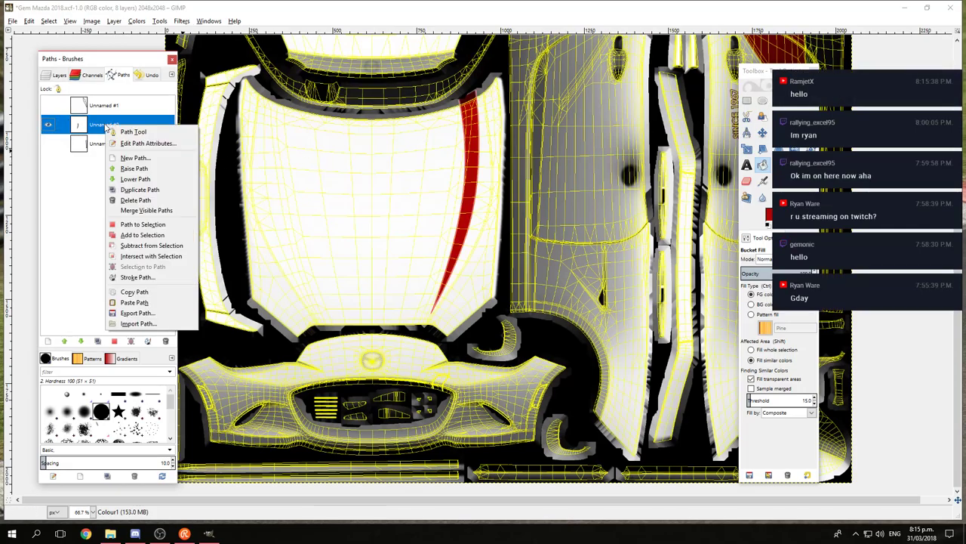
click(140, 190)
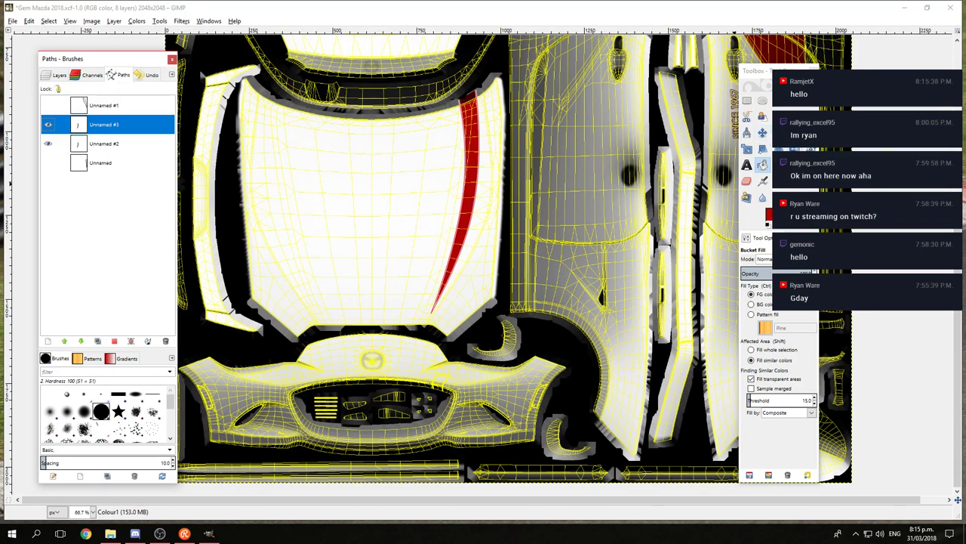
click(794, 149)
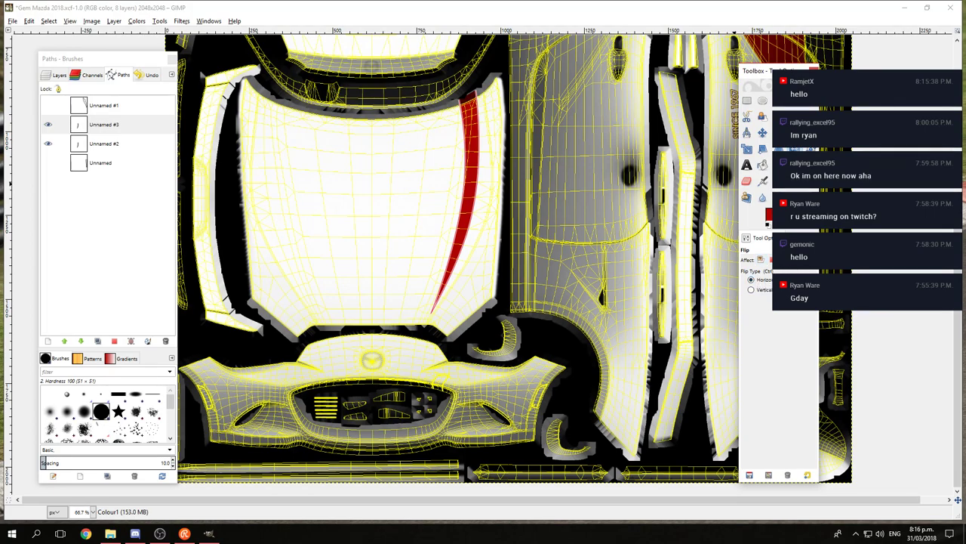
click(476, 191)
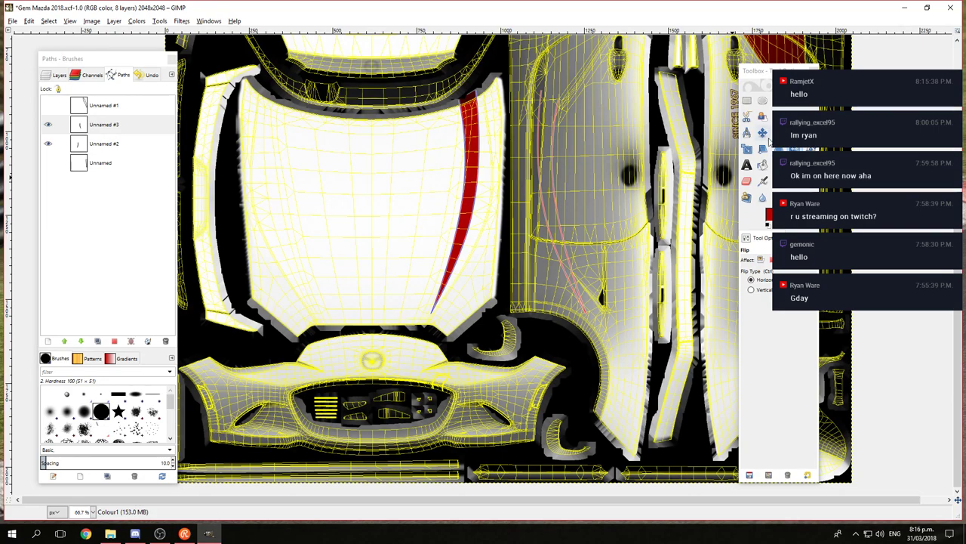
Step: Move the flipped path across the bonnet to the opposite side, aligning it with the wireframe as a mirror of the red stripe
click(763, 133)
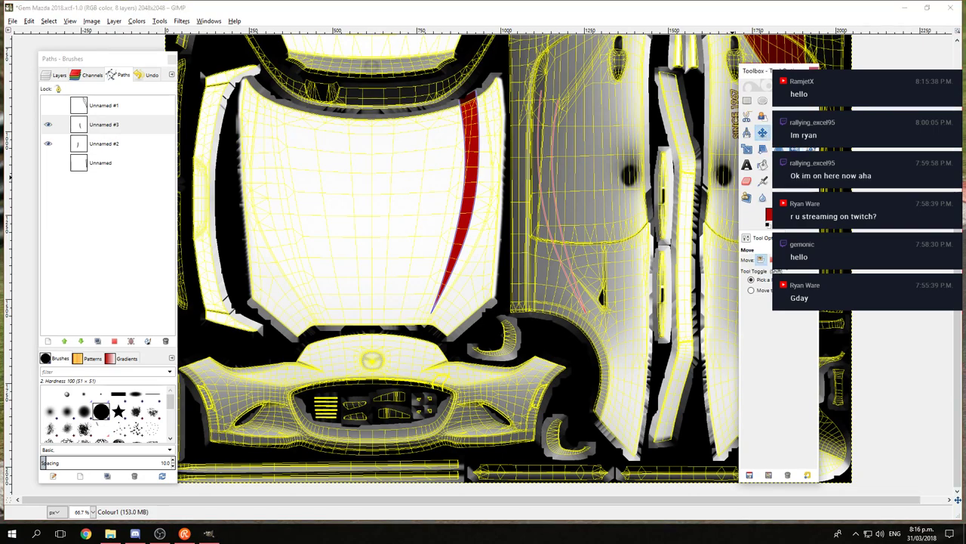
click(554, 170)
key(Left)
key(Left)
key(Left)
key(Left)
key(Left)
key(Left)
key(Left)
key(Left)
key(Left)
key(Left)
key(Left)
key(Left)
key(Left)
key(Left)
key(Left)
key(Left)
key(Left)
key(Left)
key(Left)
key(Left)
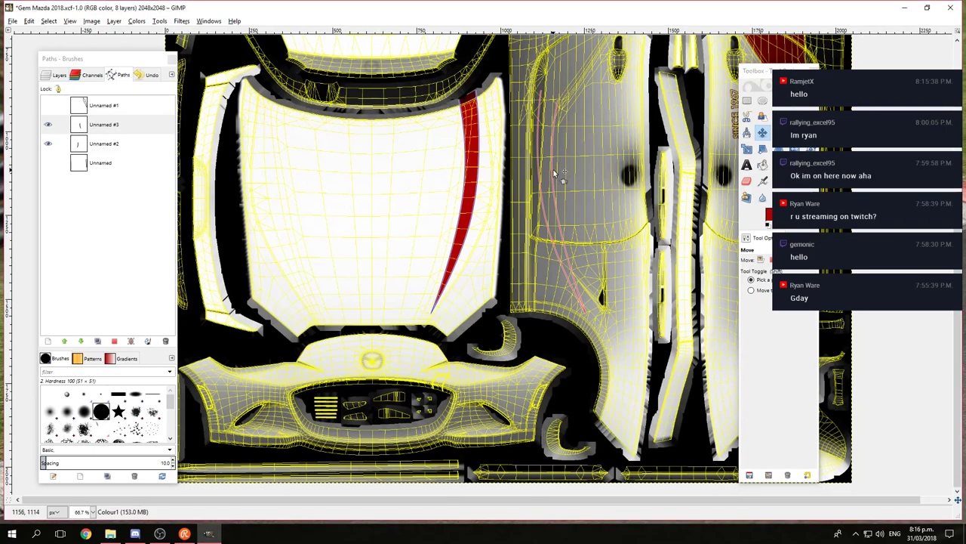
key(Left)
key(Left)
key(Left)
key(Left)
key(Left)
key(Left)
key(Left)
key(Left)
key(Left)
key(Left)
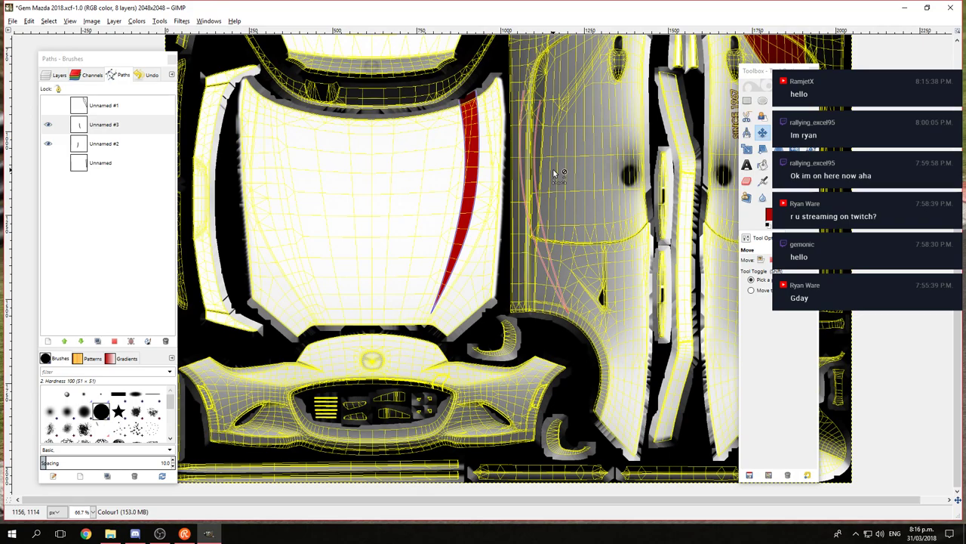
key(Left)
key(Left)
key(Left)
key(Left)
key(Left)
key(Left)
key(Left)
key(Left)
key(Left)
key(Left)
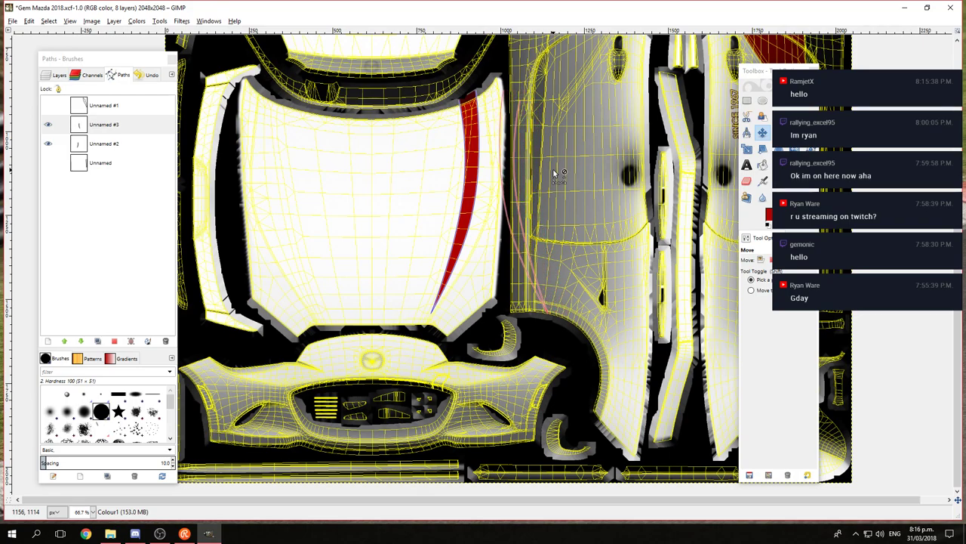
key(Left)
key(Left)
key(Left)
key(Left)
key(Left)
key(Left)
key(Left)
key(Left)
key(Left)
key(Left)
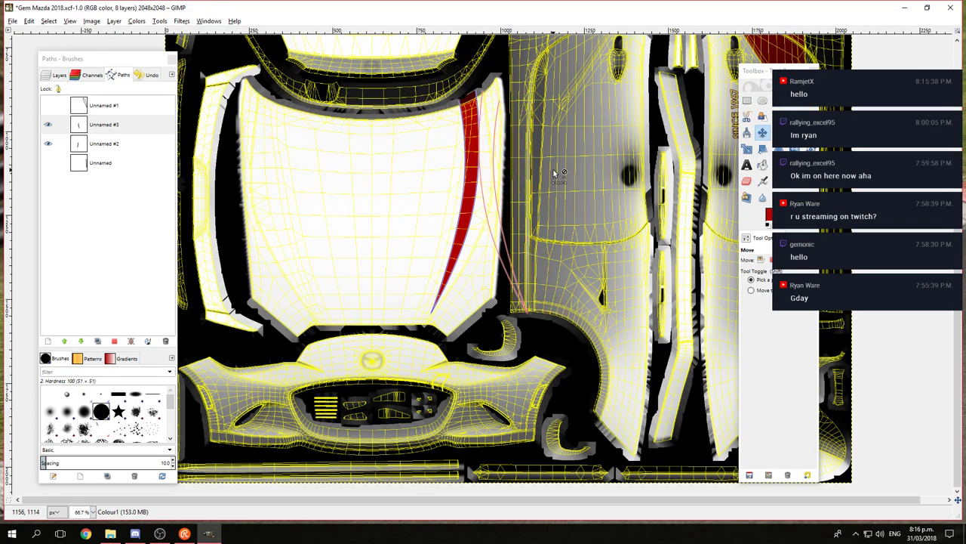
key(Left)
key(Left)
key(Left)
key(Left)
key(Left)
key(Left)
key(Left)
key(Left)
key(Left)
key(Left)
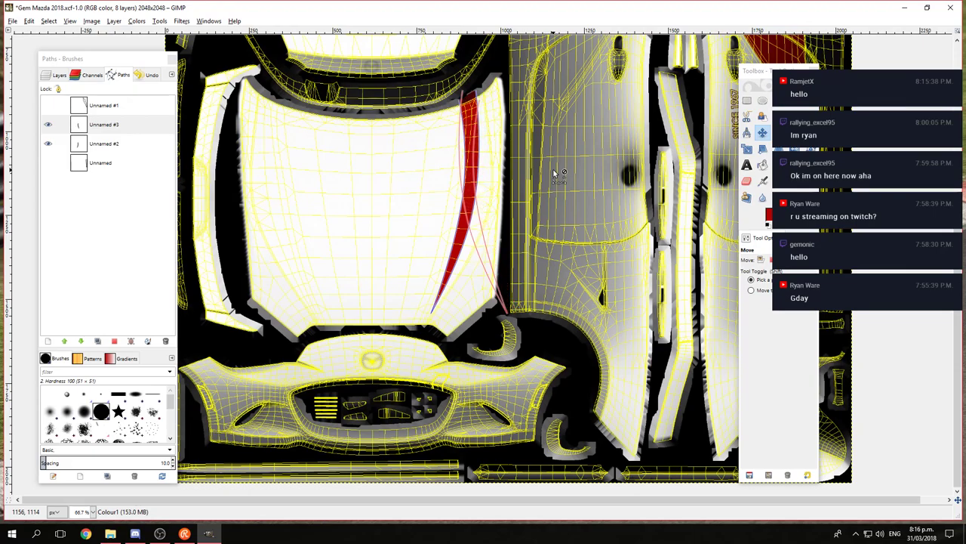
key(Left)
key(Left)
key(Left)
key(Left)
key(Left)
key(Left)
key(Left)
key(Left)
key(Left)
key(Left)
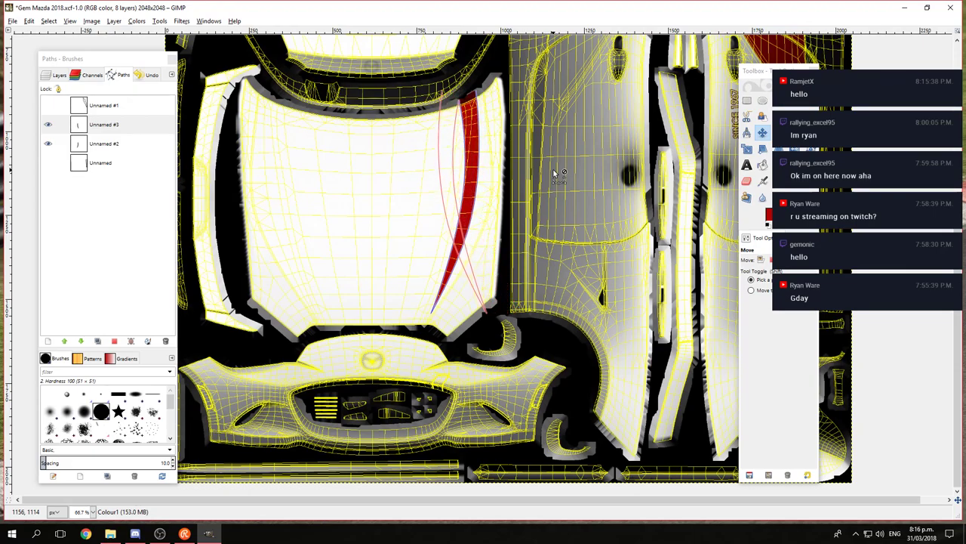
key(Left)
key(Left)
key(Left)
key(Left)
key(Left)
key(Left)
key(Left)
key(Left)
key(Left)
key(Left)
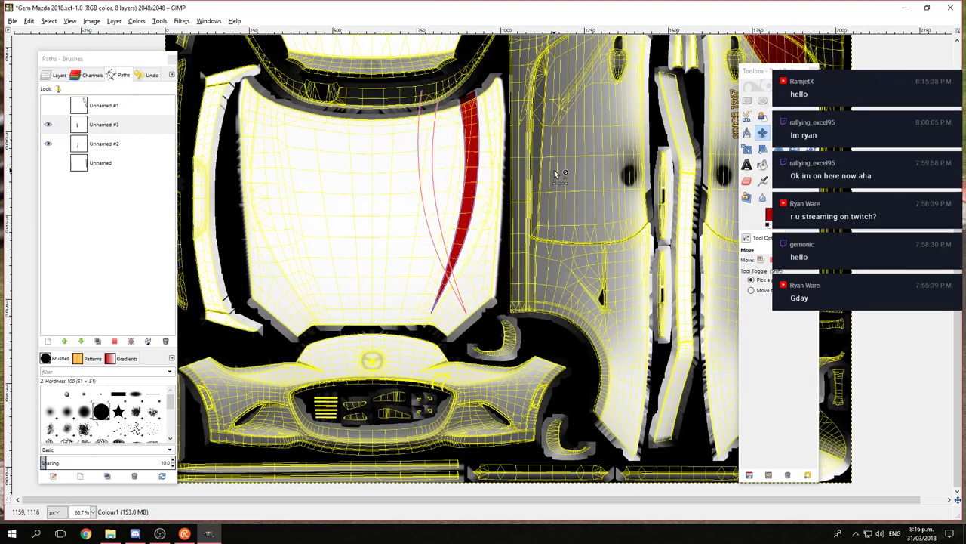
key(Left)
key(Left)
key(Left)
key(Left)
key(Left)
key(Left)
key(Left)
key(Left)
key(Left)
key(Left)
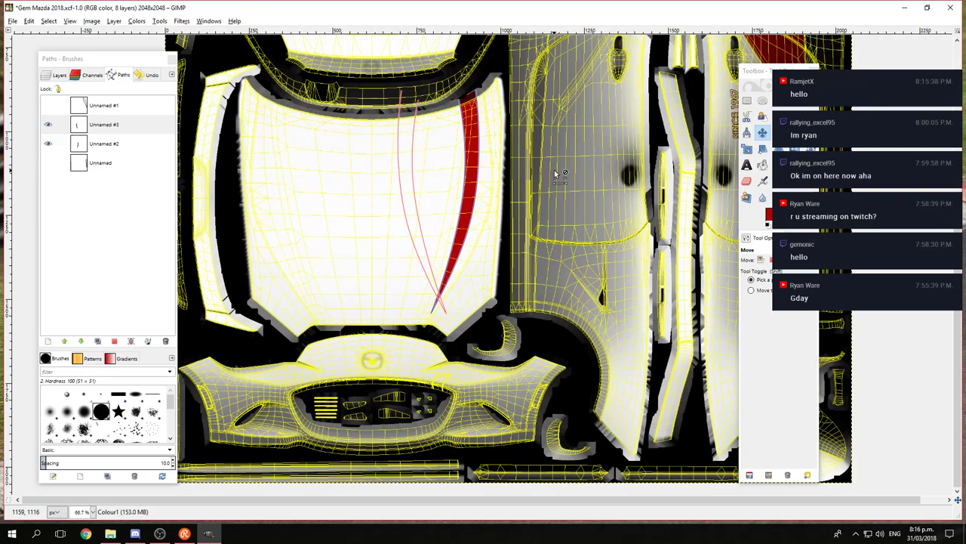
key(Left)
key(Left)
key(Left)
key(Left)
key(Left)
key(Left)
key(Left)
key(Left)
key(Left)
key(Left)
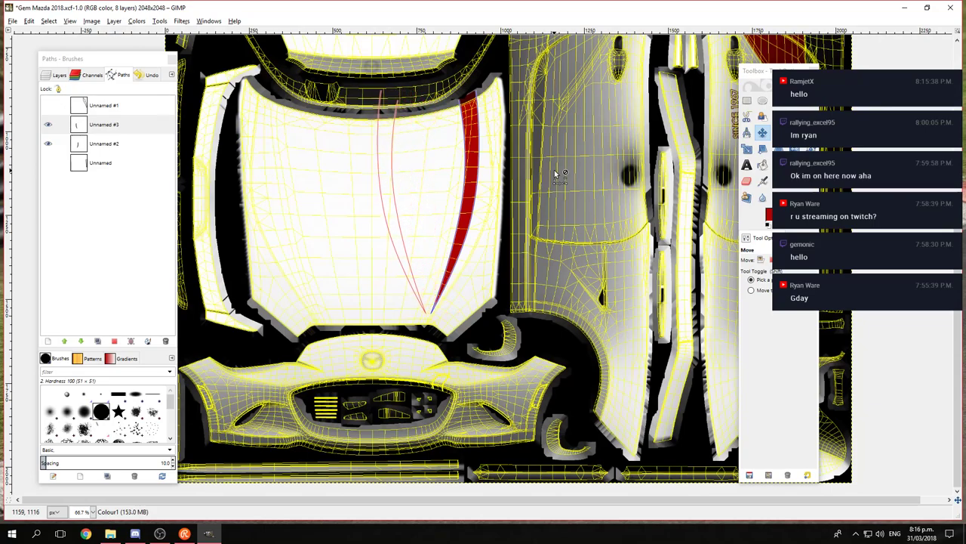
key(Left)
key(Left)
key(Left)
key(Left)
key(Left)
key(Left)
key(Left)
key(Left)
key(Left)
key(Left)
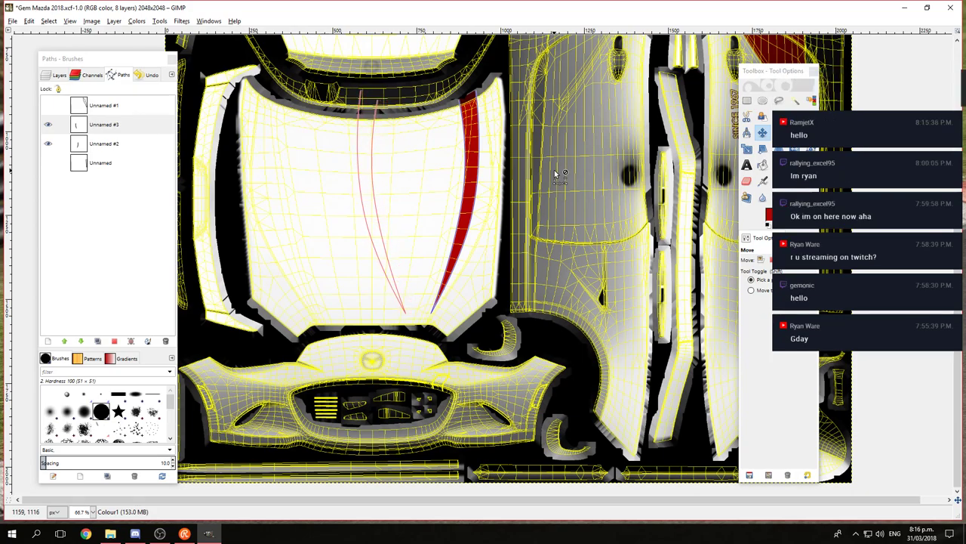
key(Left)
key(Left)
key(Left)
key(Left)
key(Left)
key(Left)
key(Left)
key(Left)
key(Left)
key(Left)
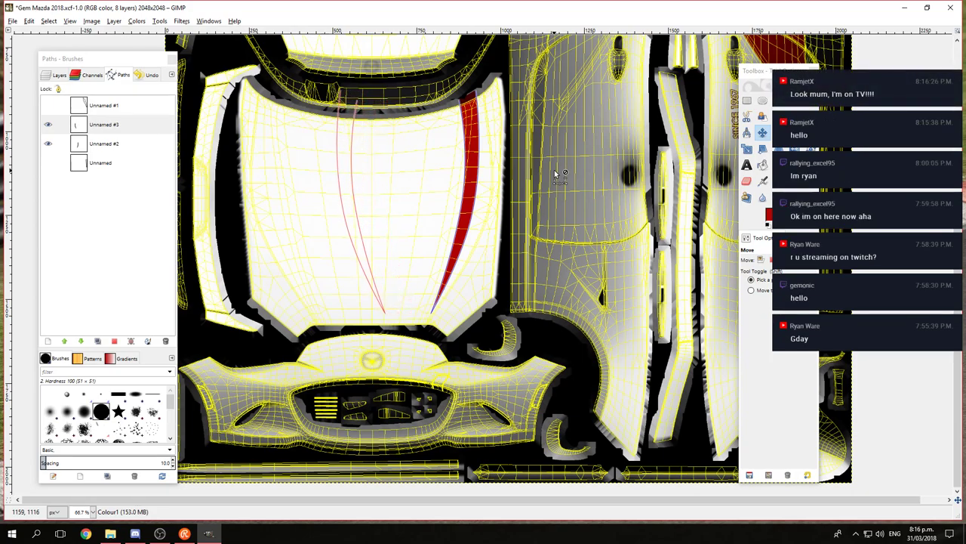
key(Left)
key(Left)
key(Left)
key(Left)
key(Left)
key(Left)
key(Left)
key(Left)
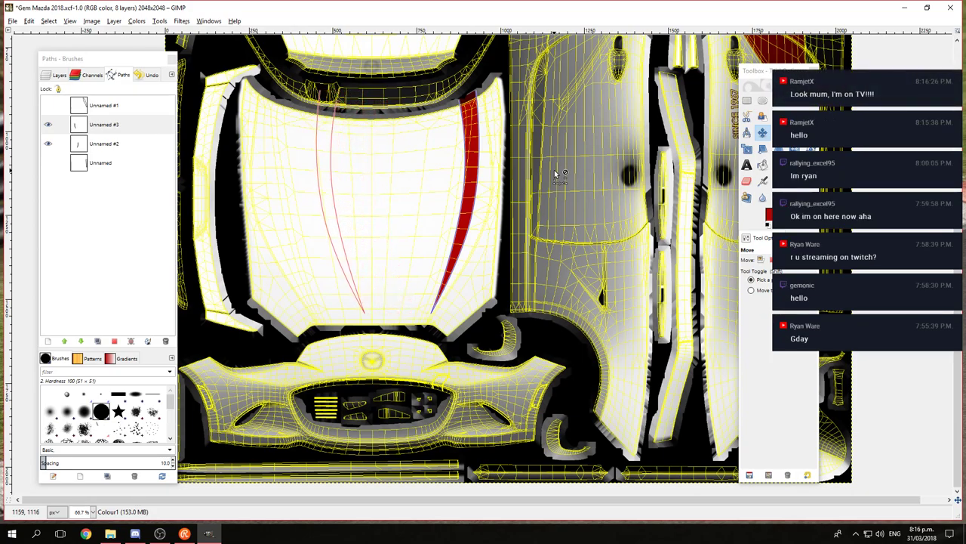
key(Left)
key(Left)
key(Left)
key(Left)
key(Left)
key(Left)
key(Left)
key(Left)
key(Left)
key(Left)
key(Left)
key(Left)
key(Left)
key(Left)
key(Left)
key(Left)
key(Left)
key(Left)
key(Left)
key(Left)
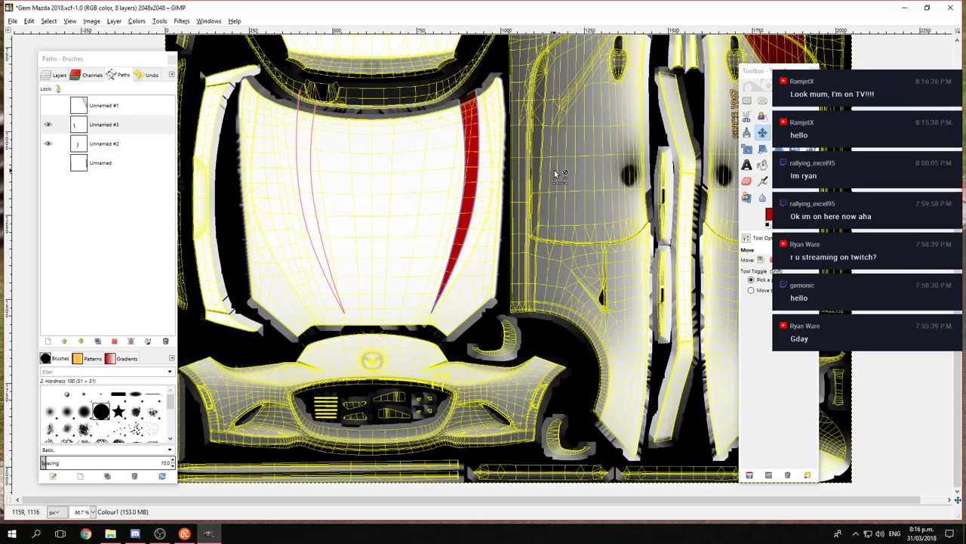
key(Left)
key(Left)
key(Left)
key(Left)
key(Left)
key(Left)
key(Left)
key(Left)
key(Left)
key(Left)
key(Left)
key(Left)
key(Left)
key(Left)
key(Left)
key(Left)
key(Left)
key(Left)
key(Left)
key(Left)
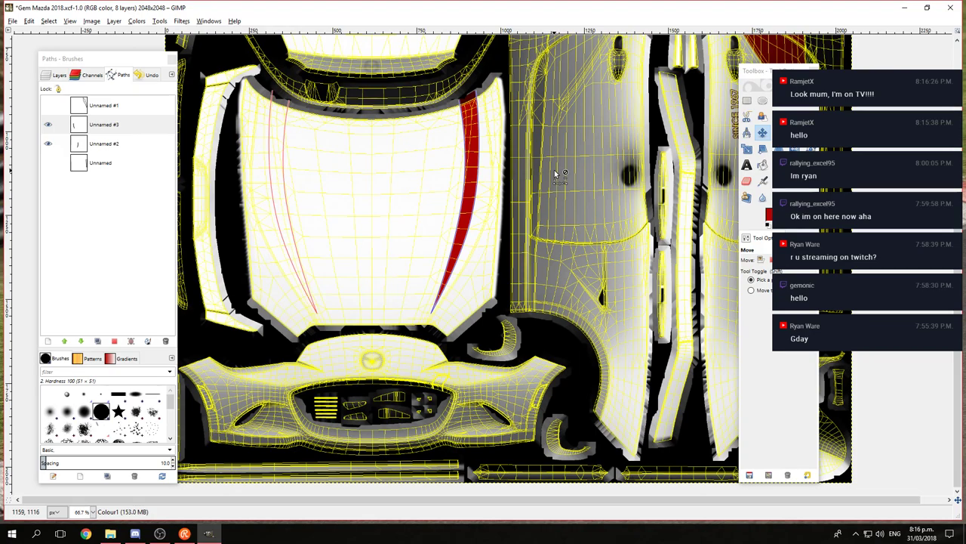
key(Left)
ctrl+scroll(381, 321, up, 2)
drag(286, 307, 354, 272)
ctrl+scroll(549, 286, up, 1)
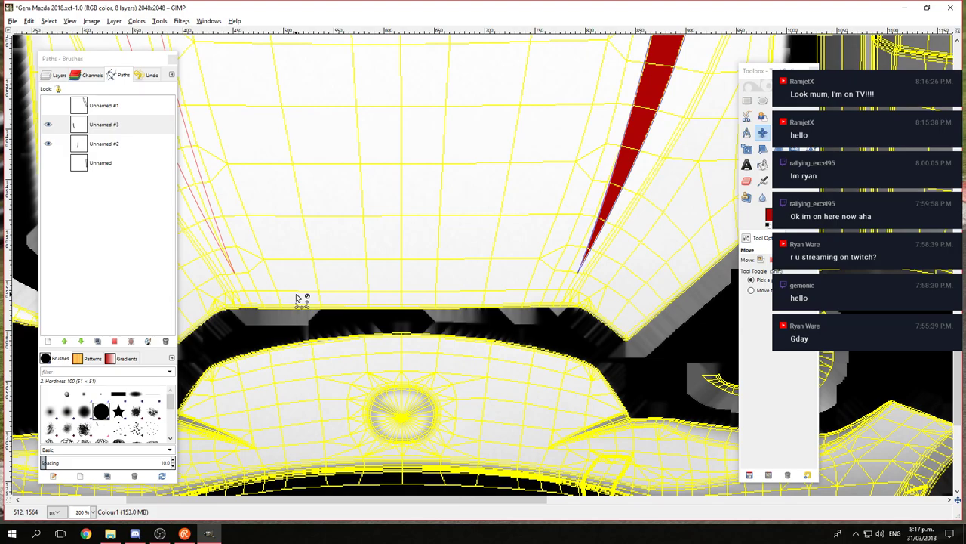
scroll(289, 166, down, 2)
drag(330, 99, 397, 287)
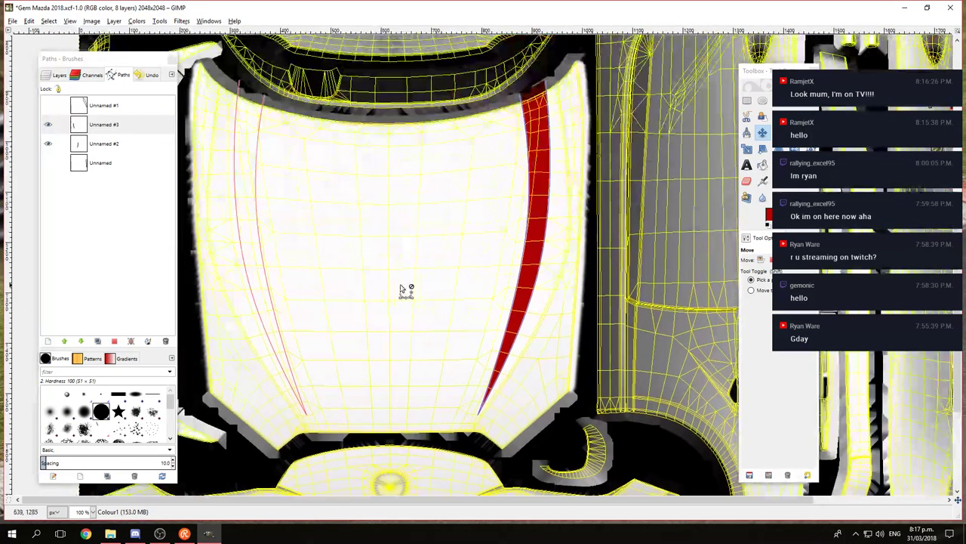
Step: Create a selection from the mirrored path, fill it red with Bucket Fill on the Colour1 layer, and deselect
click(48, 21)
click(66, 94)
click(54, 75)
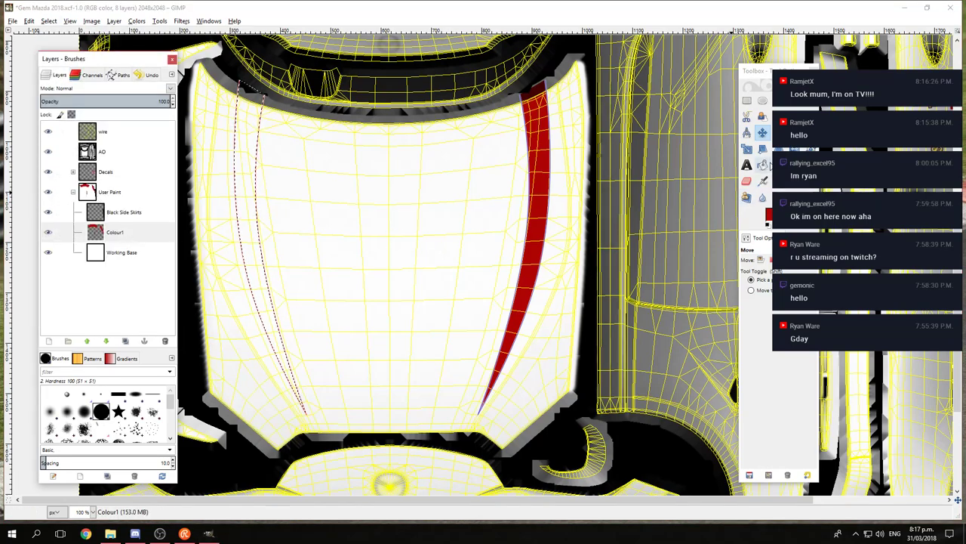
click(763, 164)
click(275, 415)
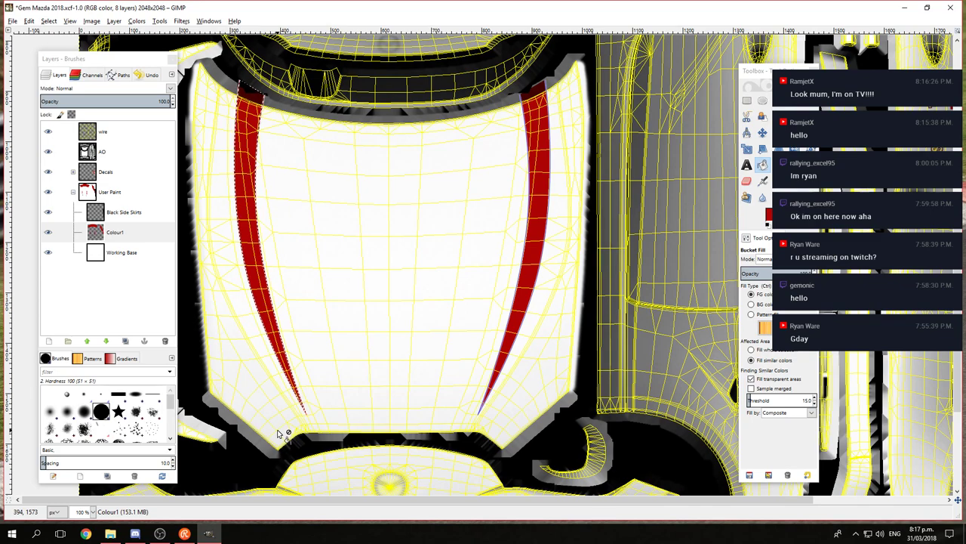
key(ctrl+shift+a)
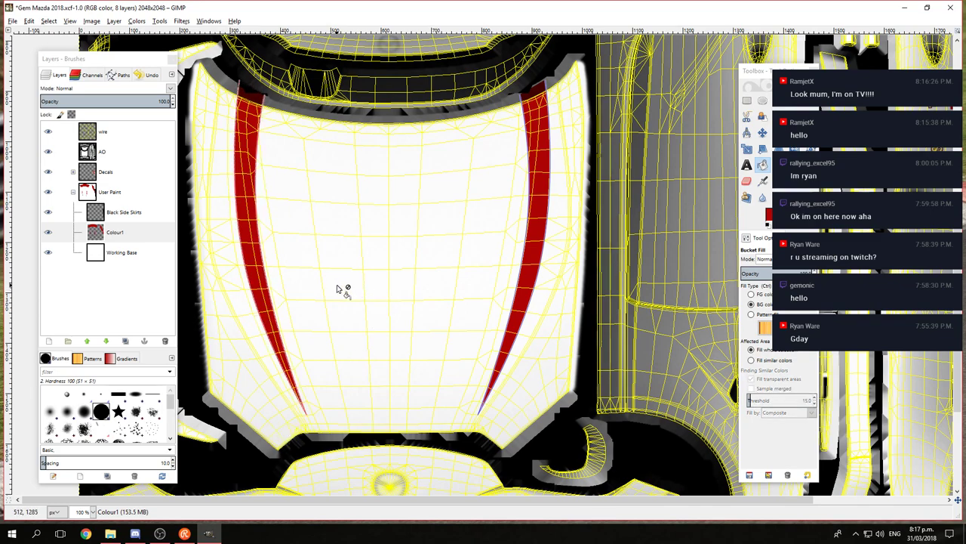
Step: Hide the wire layer and bring the OAK logo file 3717633_orig.png from the Gem folder into the image as a new layer
click(47, 130)
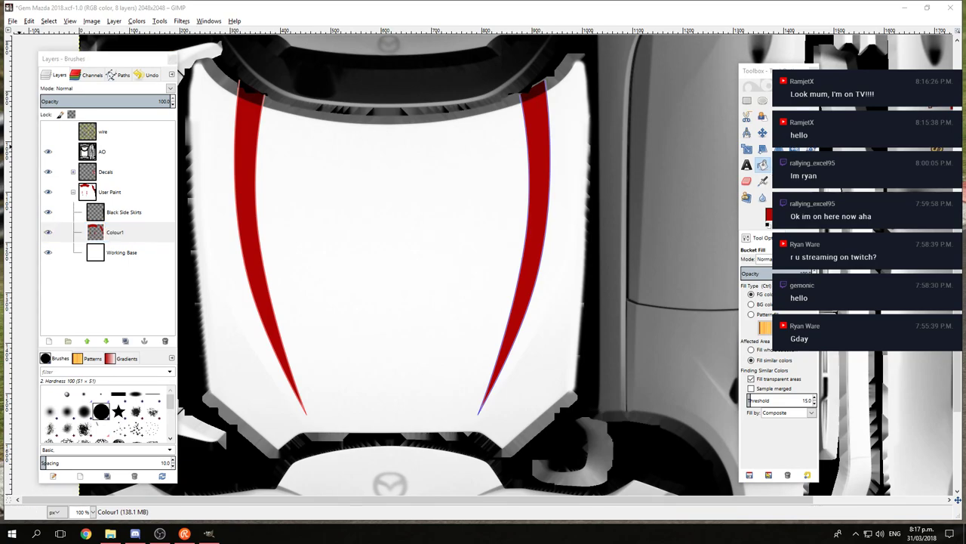
drag(0, 98, 63, 89)
drag(104, 180, 420, 226)
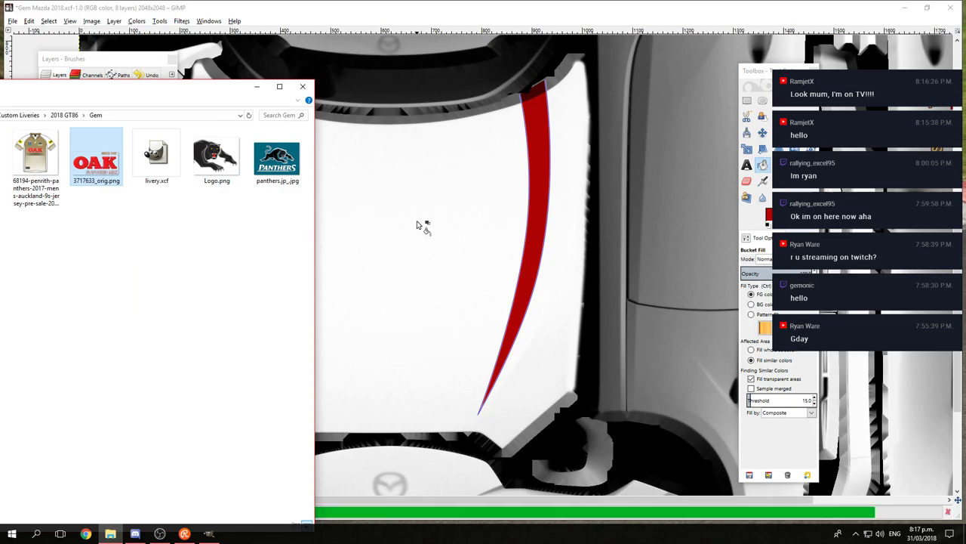
drag(1, 85, 0, 85)
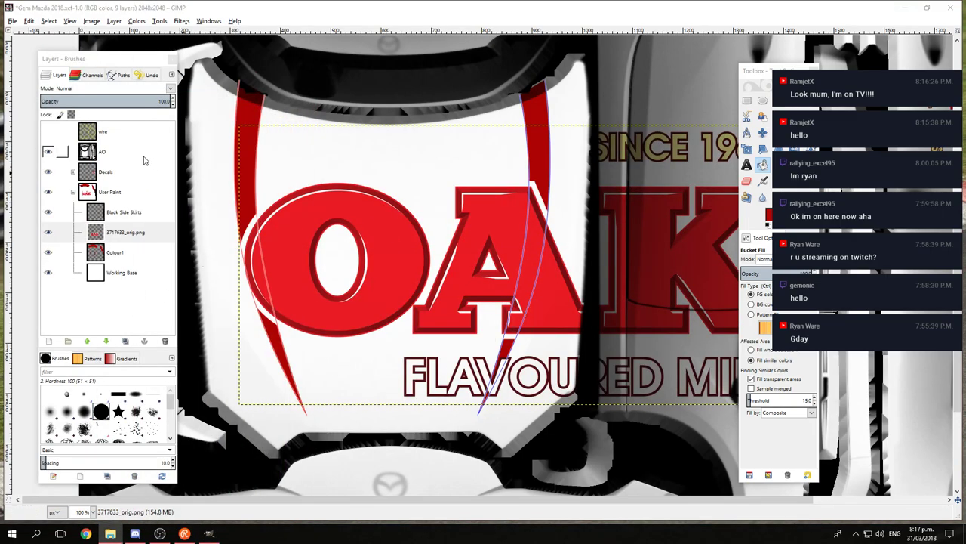
Step: Raise the OAK logo layer to the top of the layer stack and autocrop it
mouse_move(137, 240)
mouse_down()
mouse_move(159, 166)
mouse_move(134, 129)
mouse_up()
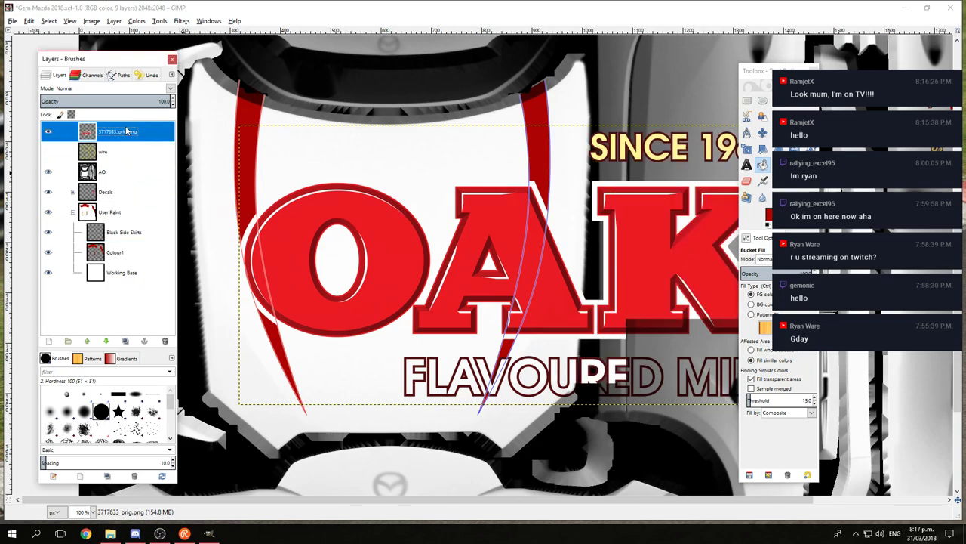
click(115, 21)
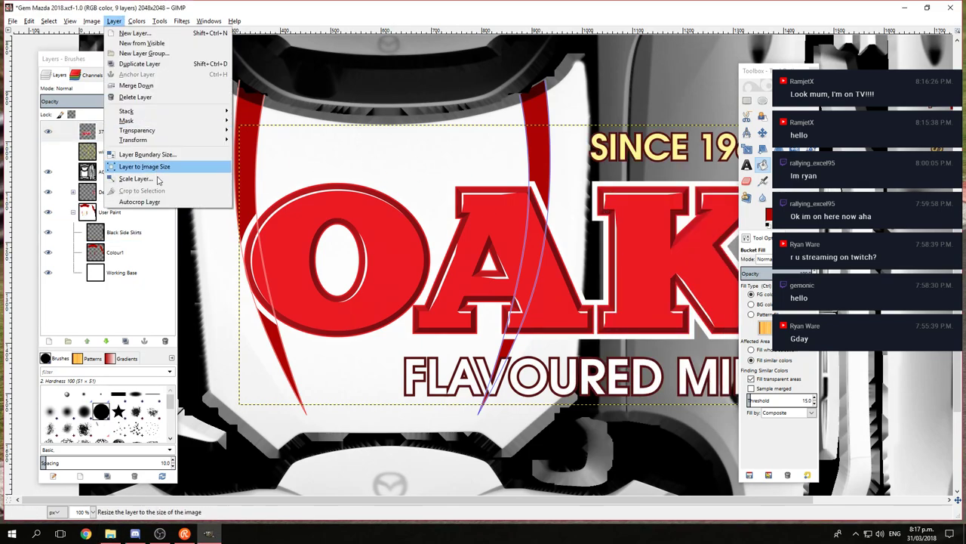
click(151, 202)
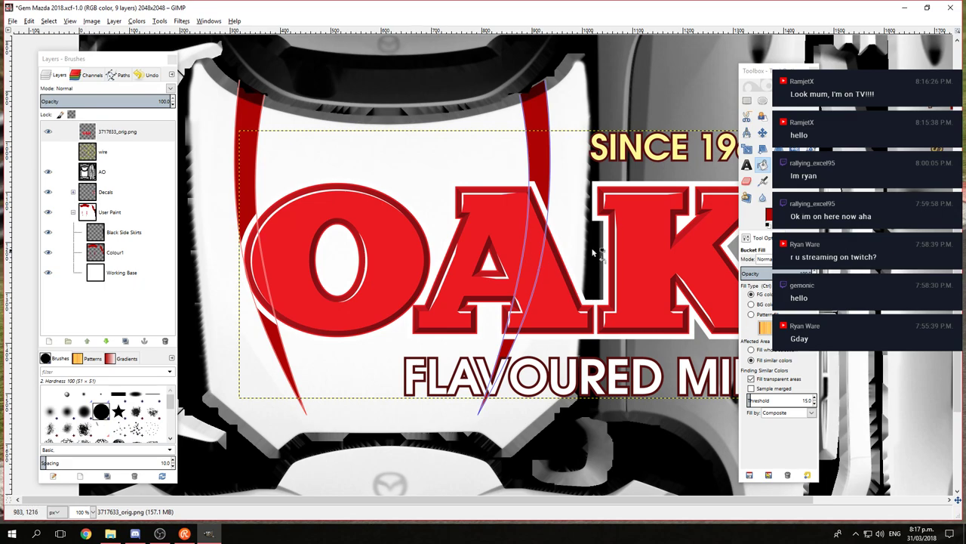
Step: Move the OAK logo further over the bonnet and scale its layer to 500 pixels wide with proportions linked
click(766, 131)
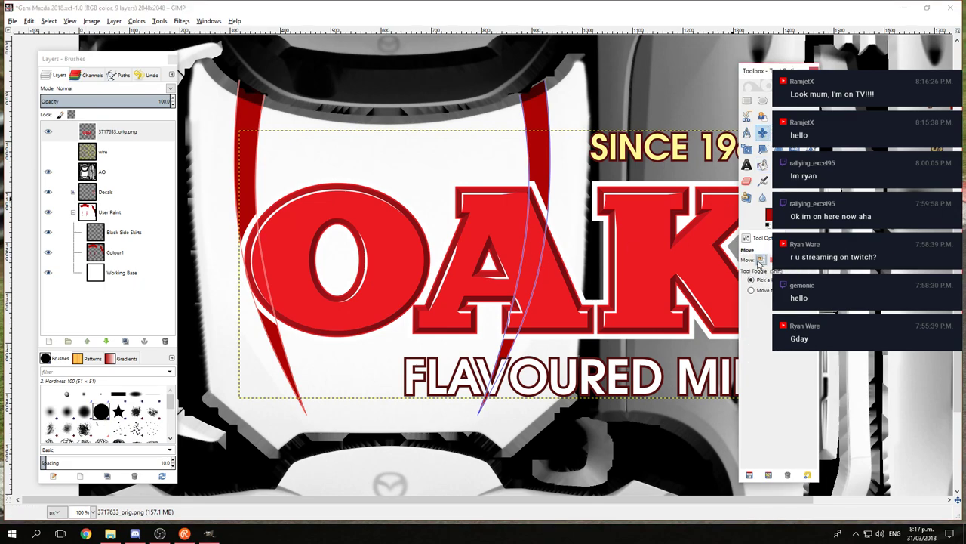
drag(487, 222, 368, 207)
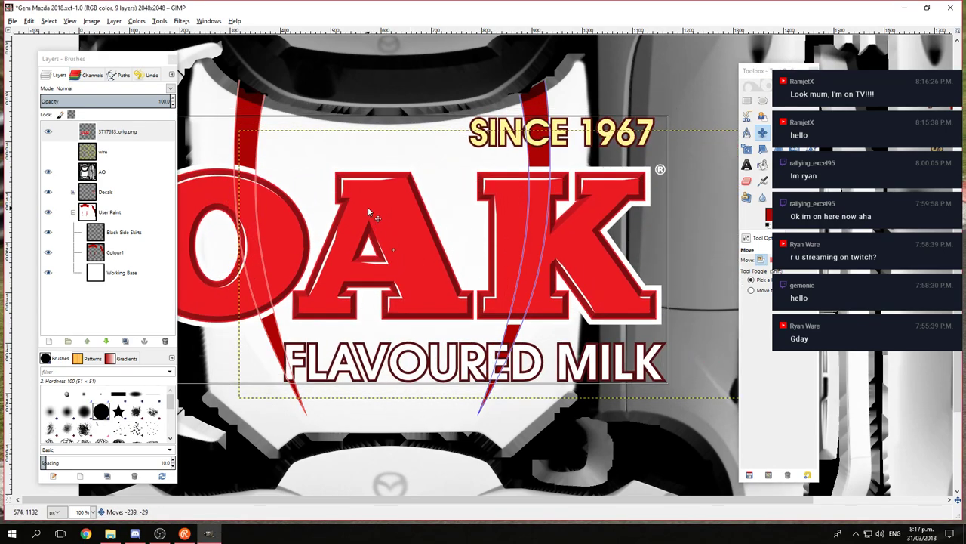
right_click(118, 134)
click(147, 258)
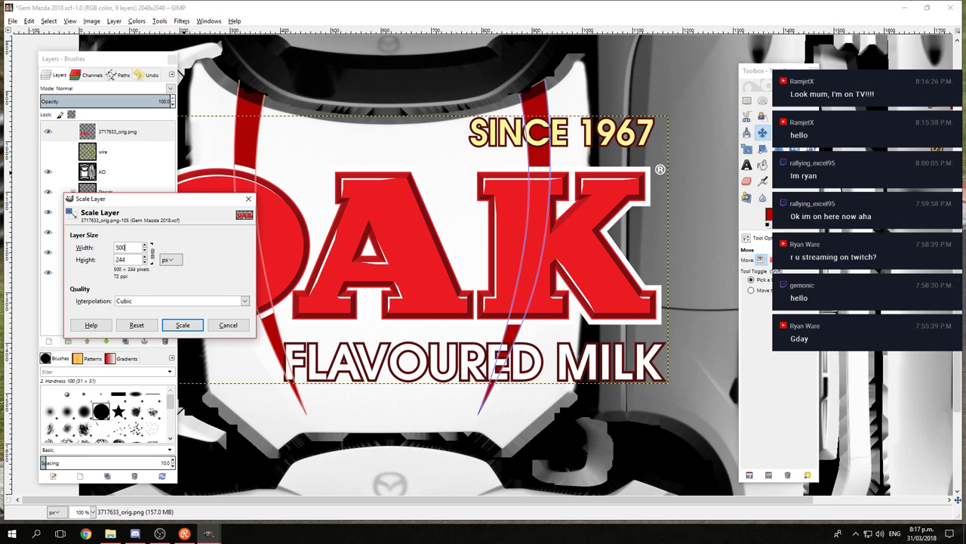
click(183, 324)
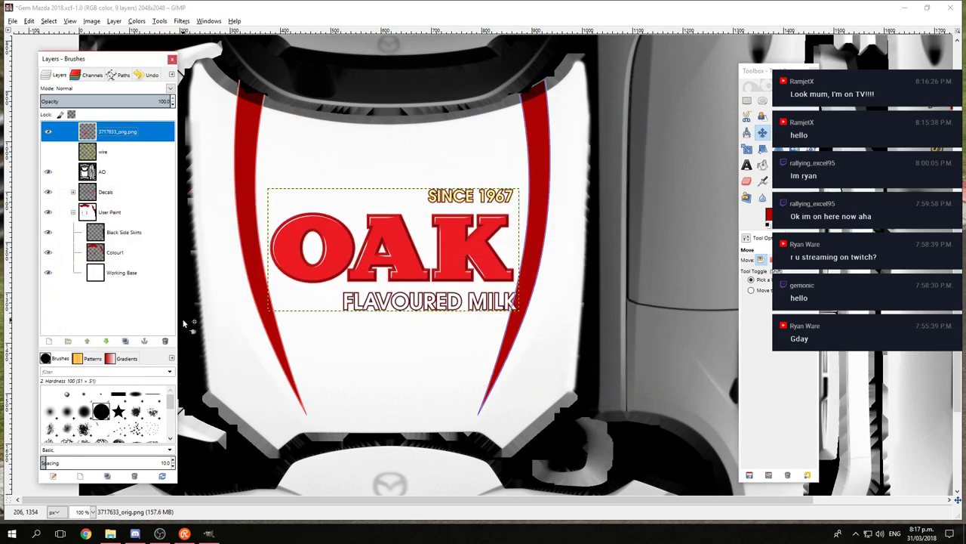
Step: Scale the OAK logo layer to 400 pixels wide and move it up the bonnet between the two red stripes
right_click(120, 131)
click(166, 258)
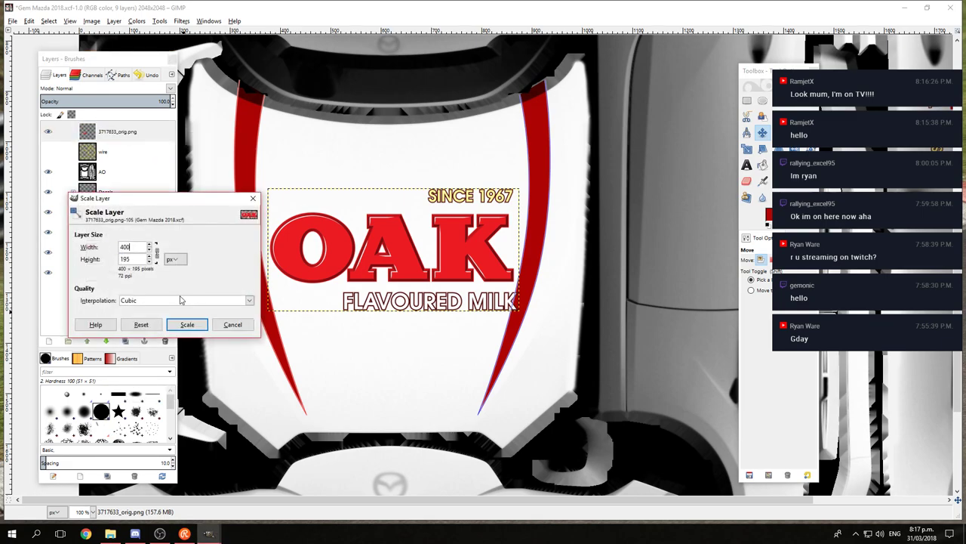
click(187, 325)
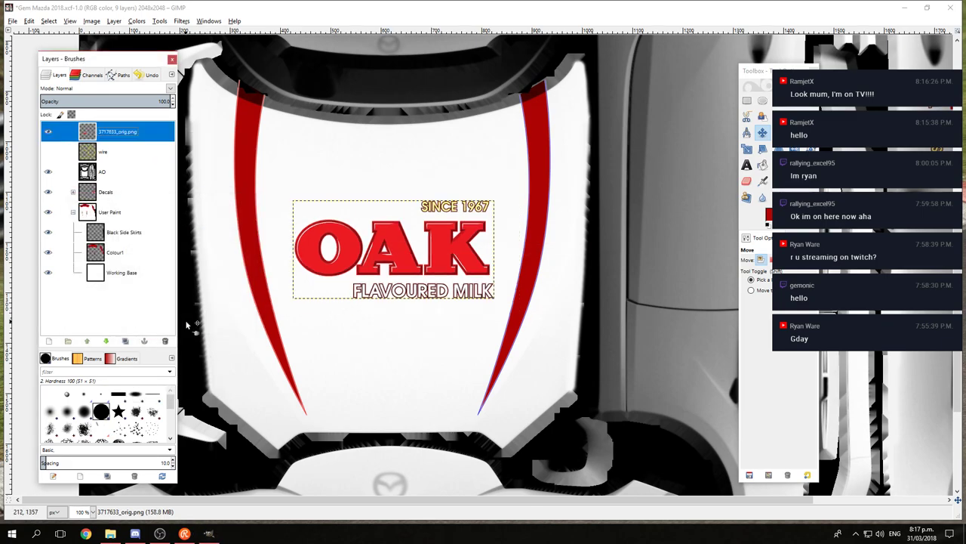
drag(404, 260, 408, 224)
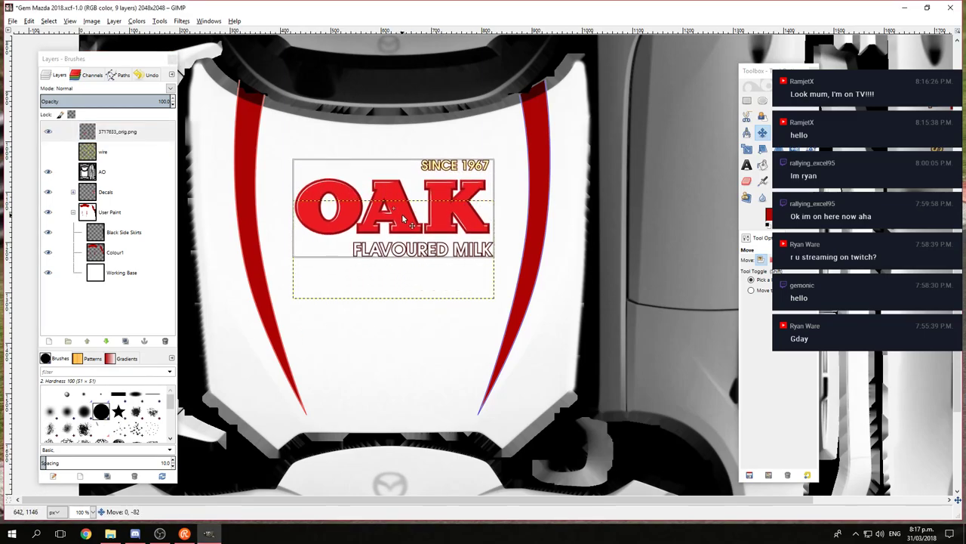
click(411, 224)
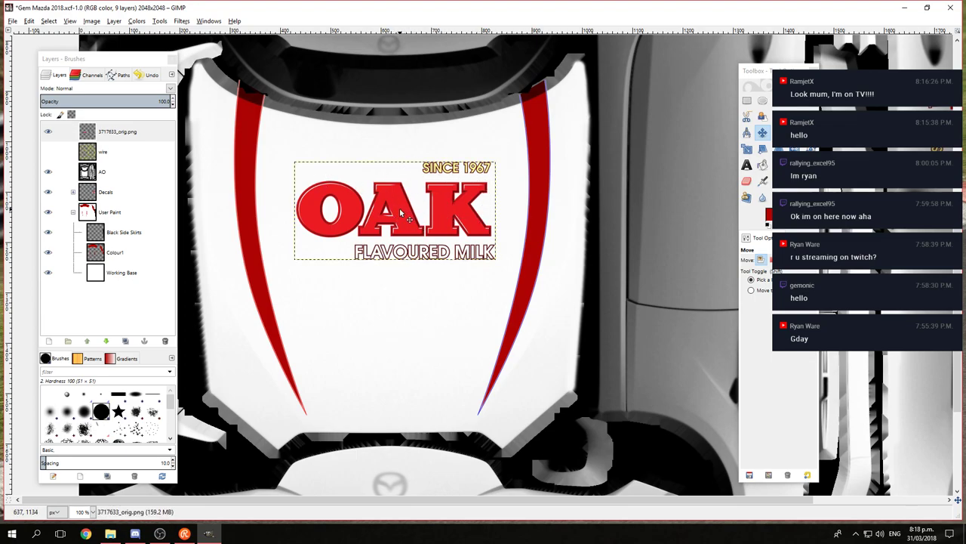
Step: Show the wire layer for reference and move the toolbox clear of the bonnet artwork
click(47, 151)
scroll(395, 167, up, 1)
drag(395, 167, 391, 261)
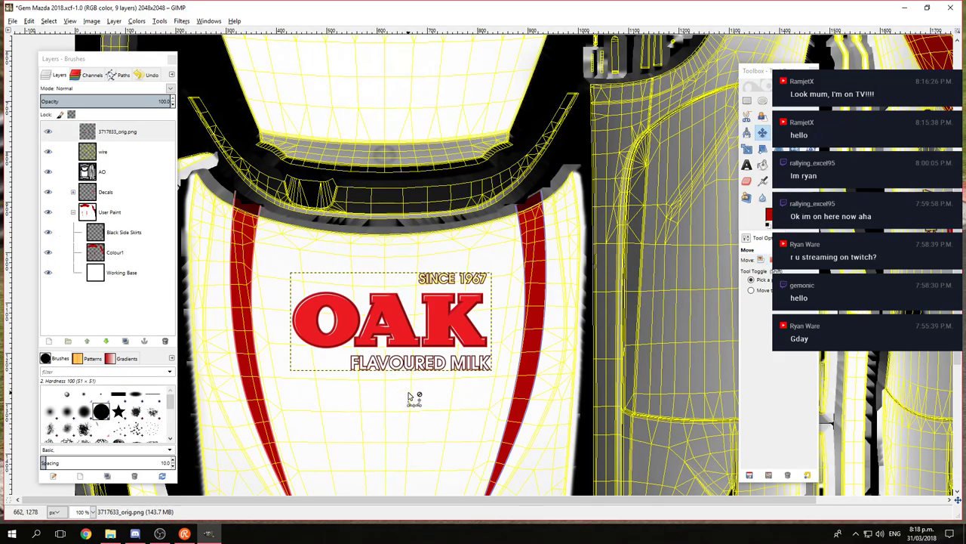
scroll(412, 395, up, 3)
scroll(391, 221, down, 1)
drag(399, 206, 458, 242)
drag(770, 70, 795, 61)
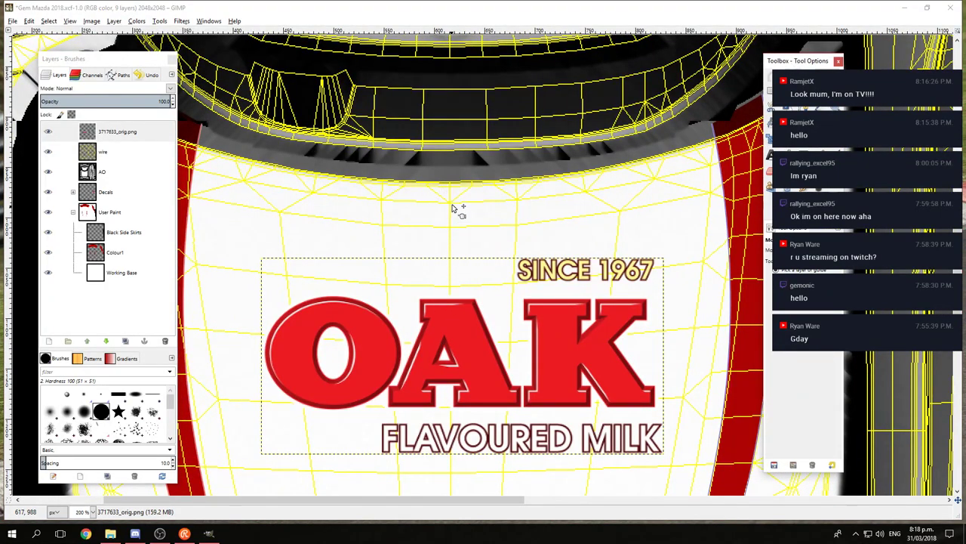
Step: Place a vertical guide exactly on the wireframe's centre line of the bonnet
click(9, 195)
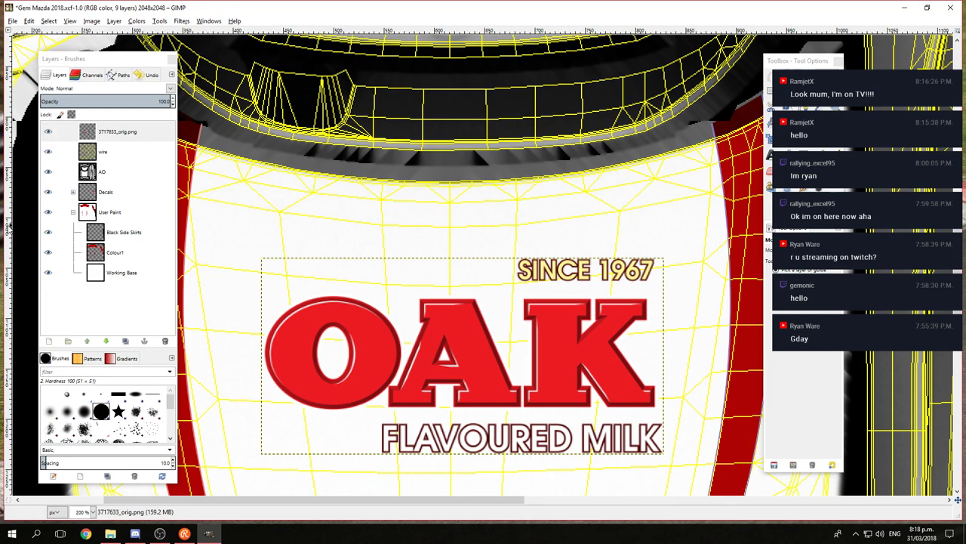
drag(9, 231, 453, 248)
scroll(479, 228, up, 3)
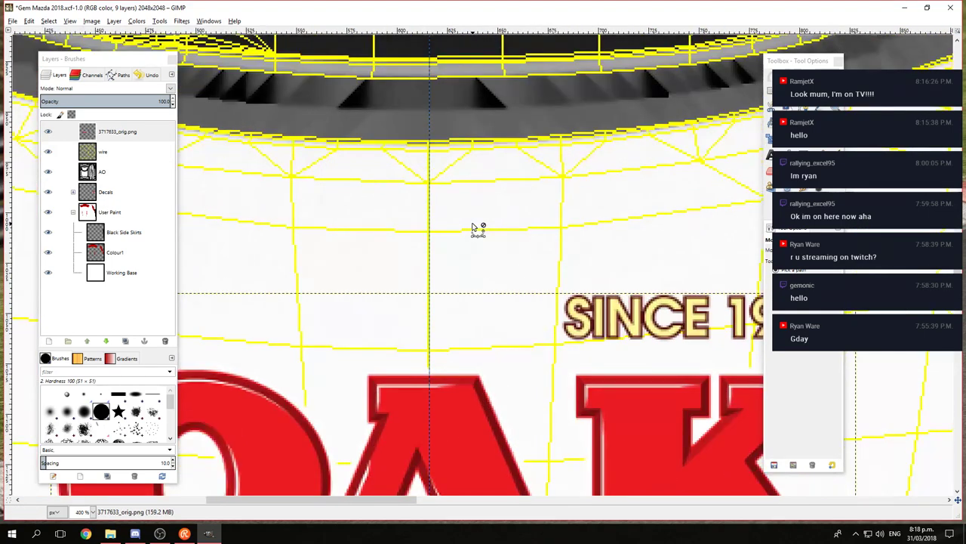
scroll(471, 225, up, 1)
drag(393, 105, 399, 110)
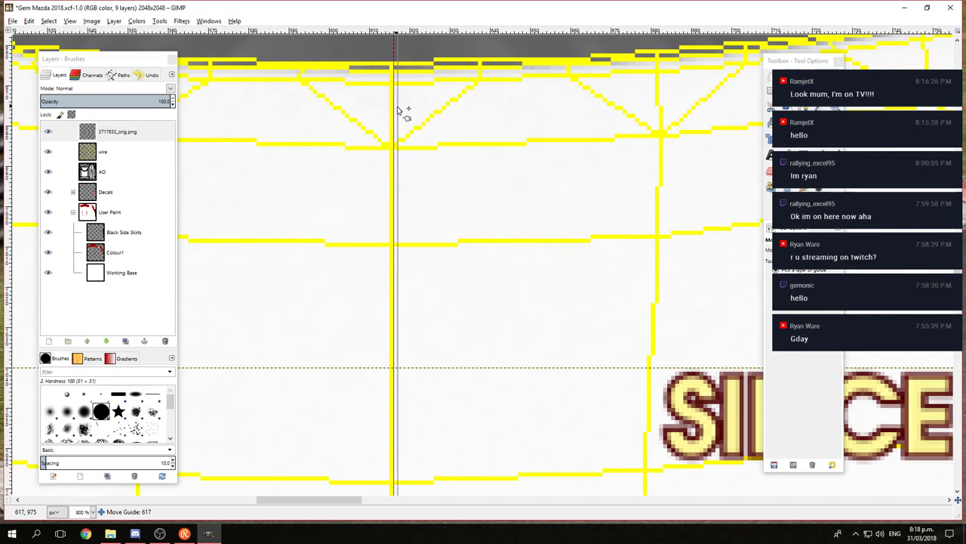
Step: Move the OAK logo so that it is horizontally centred on the vertical guide in the upper half of the bonnet
ctrl+scroll(414, 261, down, 4)
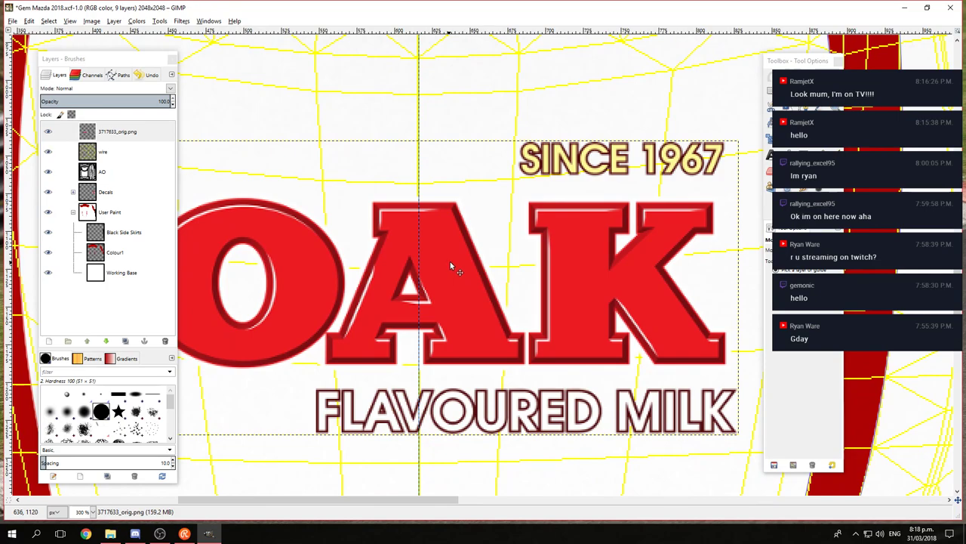
click(453, 268)
drag(453, 262, 436, 240)
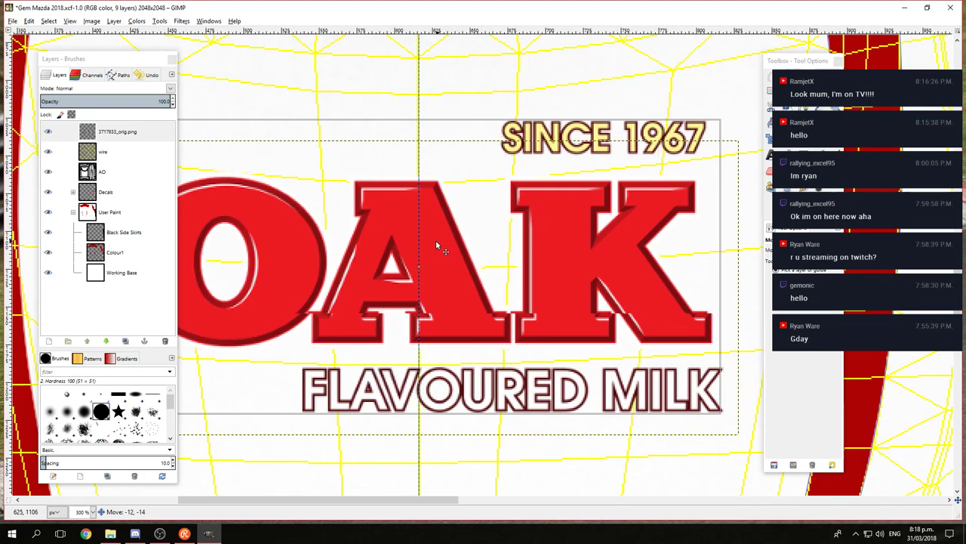
scroll(420, 320, down, 1)
scroll(420, 320, down, 1)
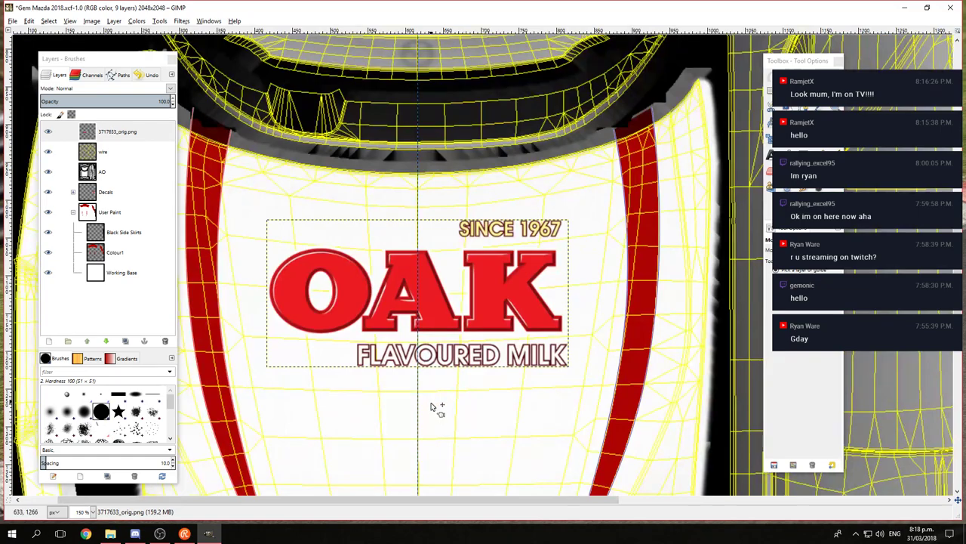
scroll(436, 378, down, 2)
drag(435, 375, 436, 283)
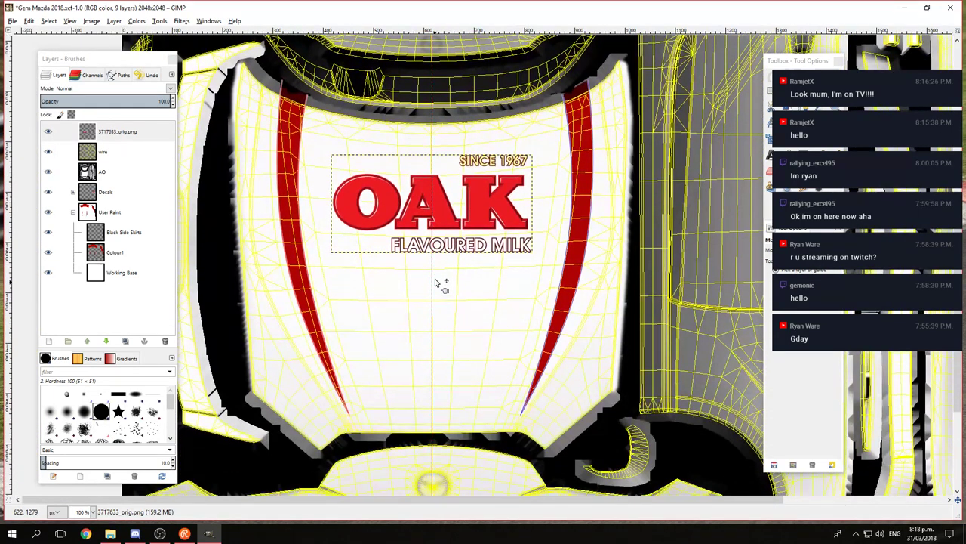
mouse_move(445, 213)
mouse_down()
mouse_move(446, 240)
mouse_move(444, 216)
mouse_up()
drag(453, 338, 420, 340)
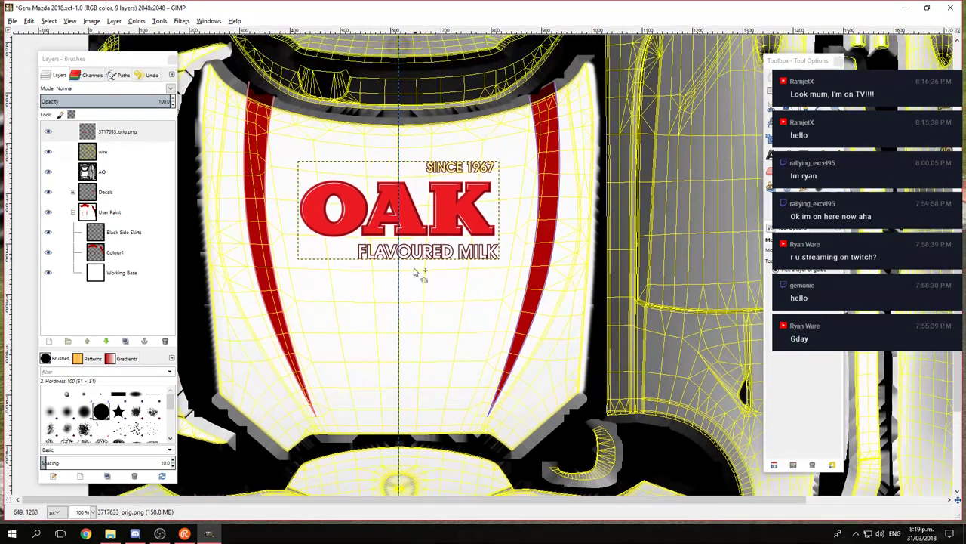
drag(416, 219, 416, 220)
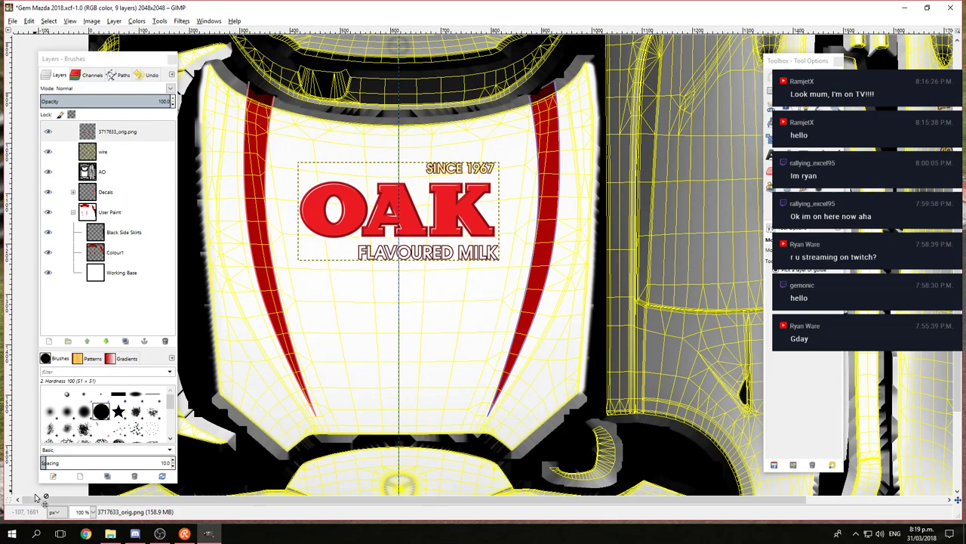
Step: Switch to Chrome and search Google for "oak kill hungry thirsty dead"
click(86, 534)
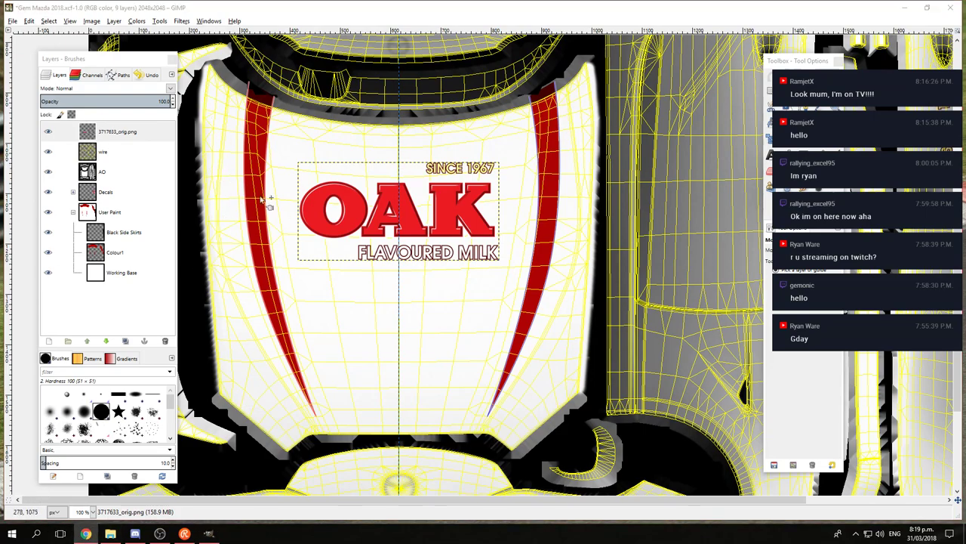
drag(965, 99, 430, 31)
click(733, 31)
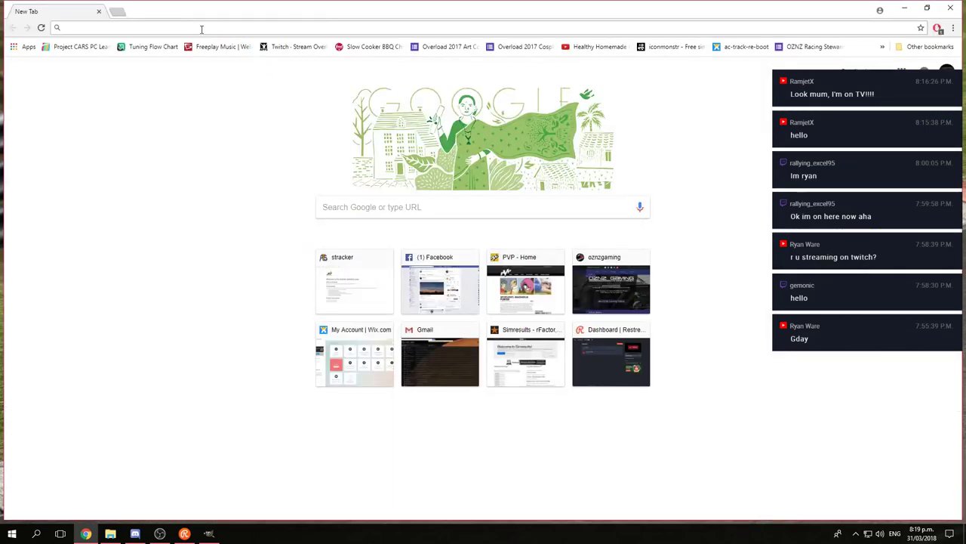
click(336, 163)
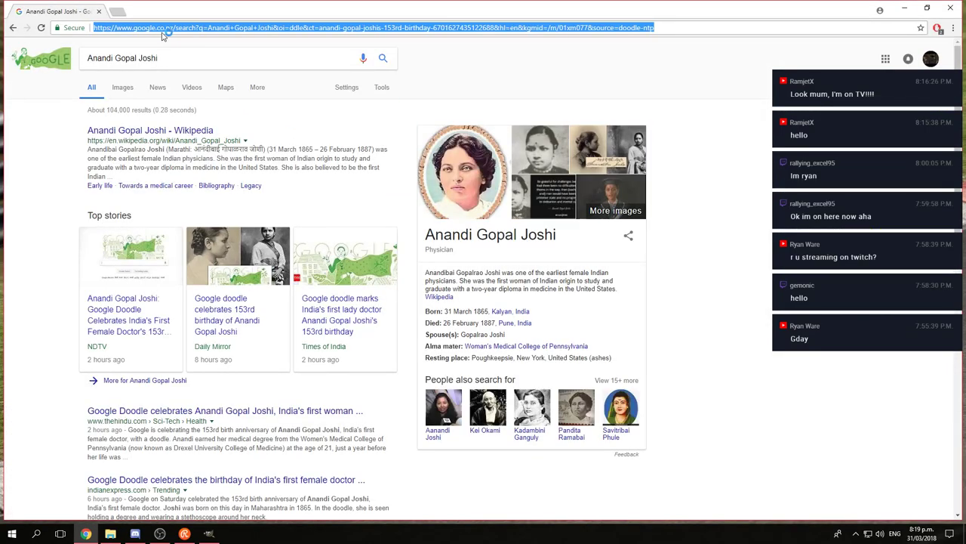
click(11, 30)
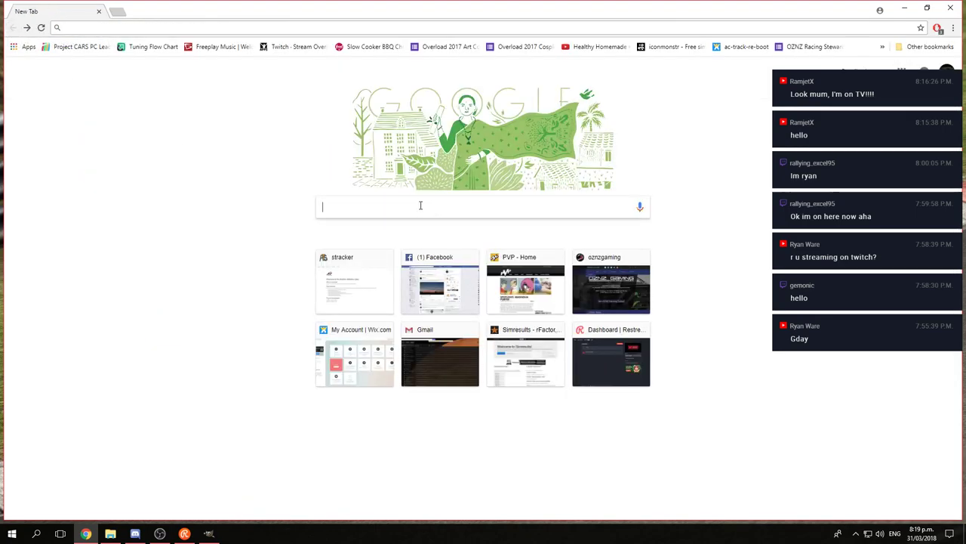
text(oak)
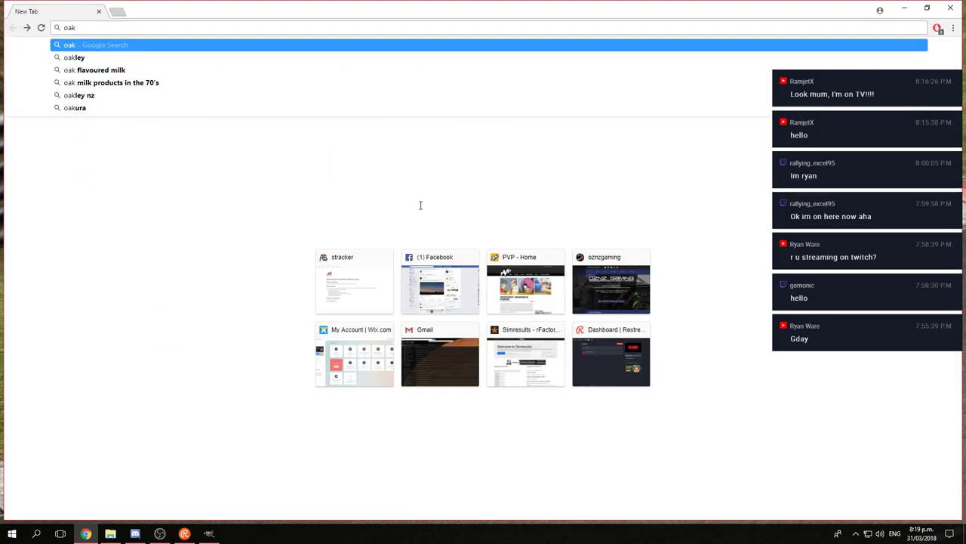
text( kill hun)
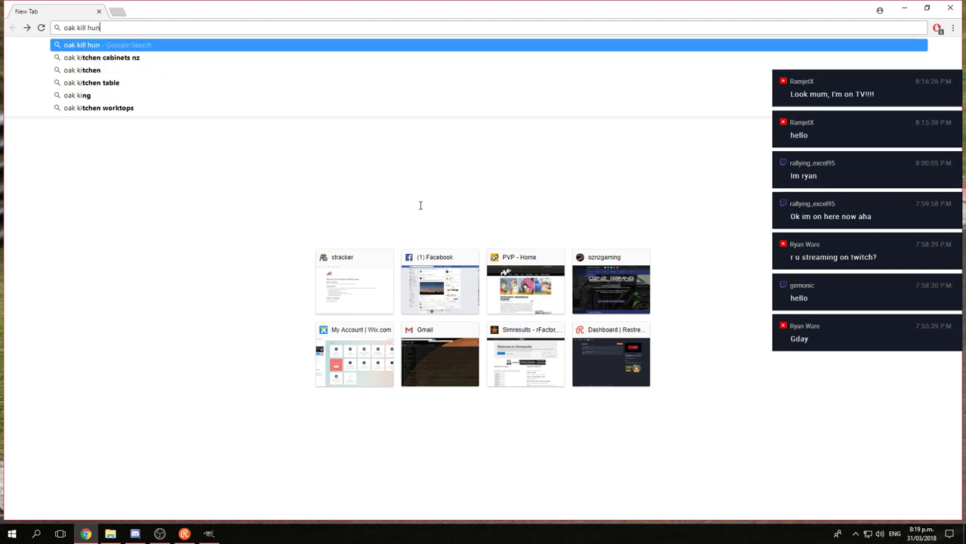
text(gry thi)
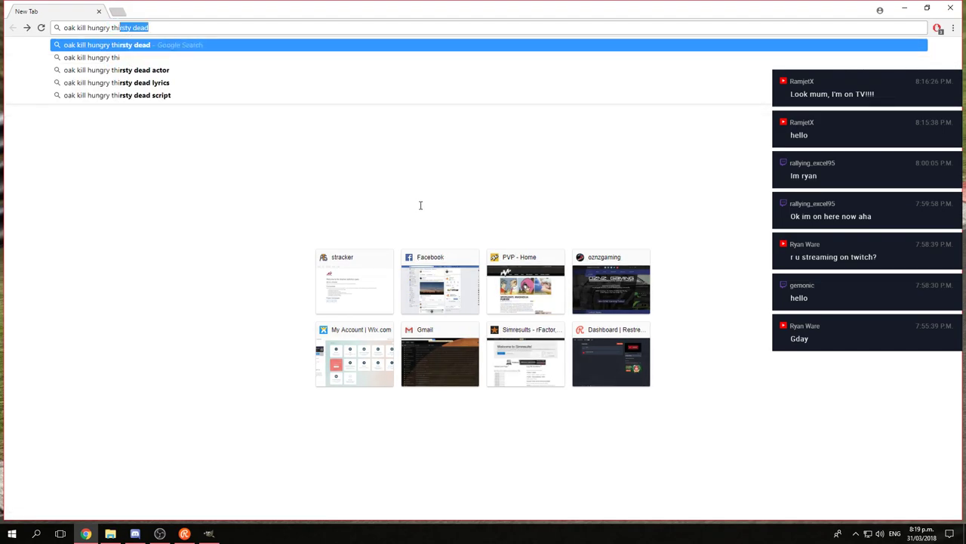
key(Return)
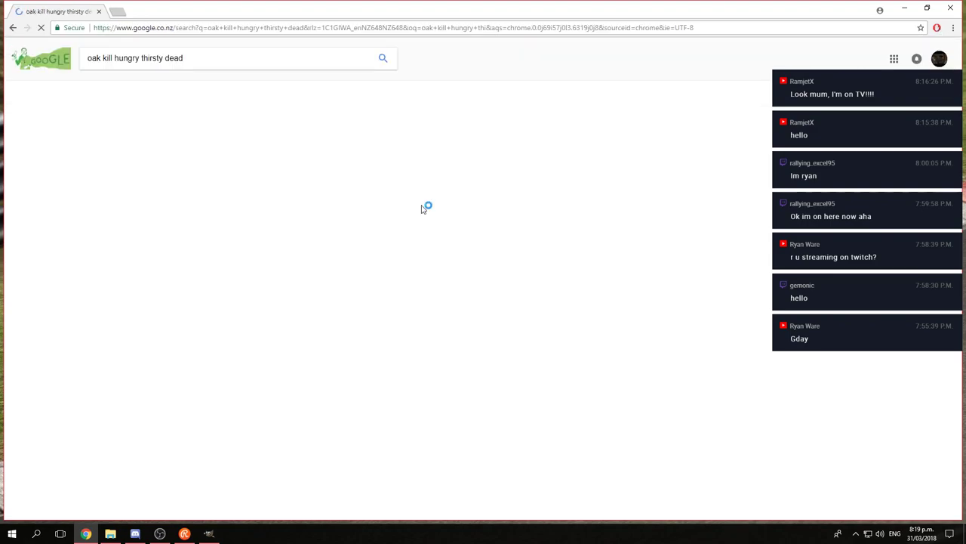
Step: Look through the web and image results for artwork with the OAK "Kill Hungrythirsty Dead" slogan
scroll(507, 243, down, 2)
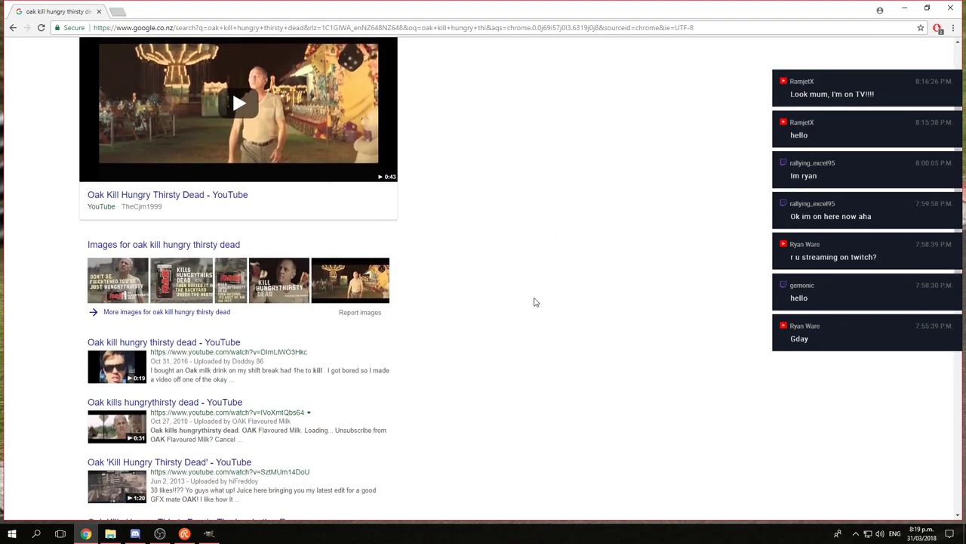
scroll(535, 334, down, 4)
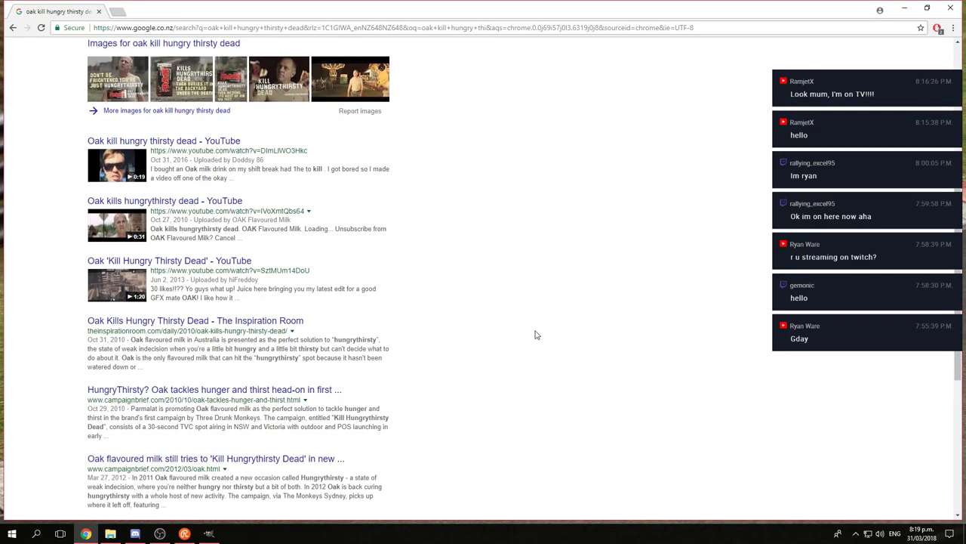
scroll(498, 286, up, 5)
scroll(132, 84, up, 1)
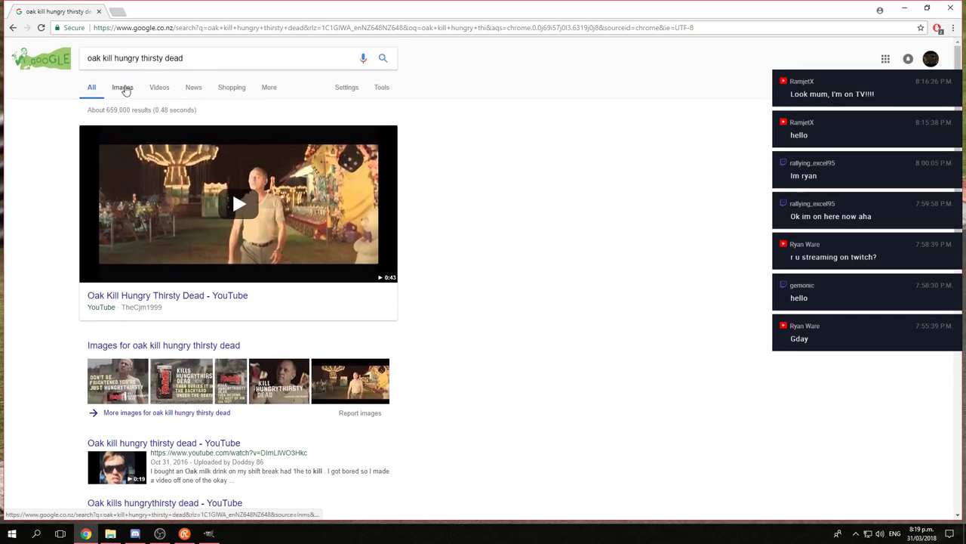
click(123, 87)
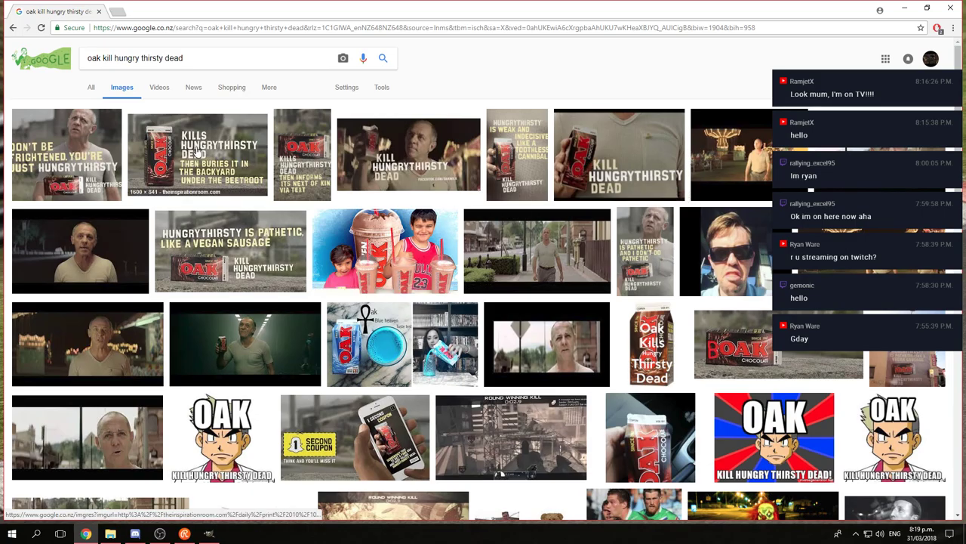
scroll(197, 151, down, 7)
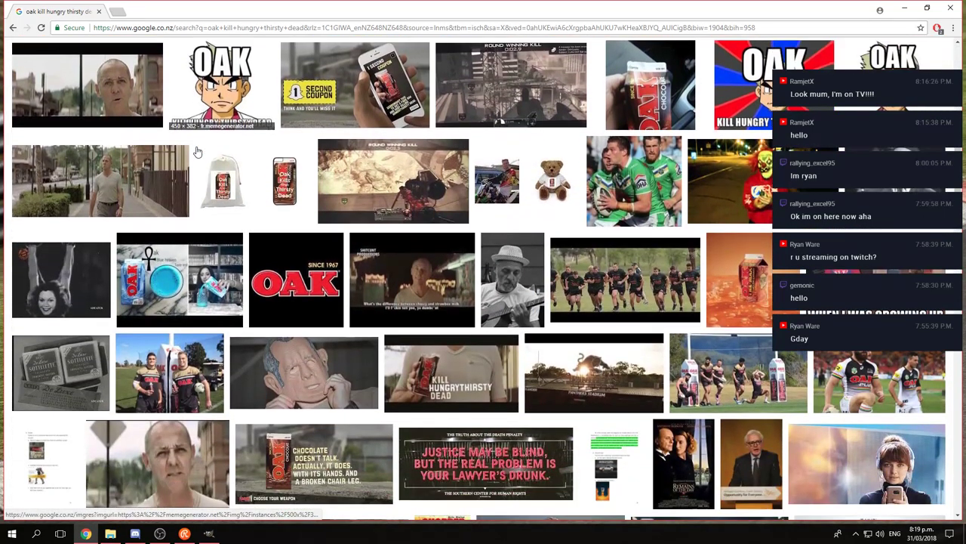
scroll(196, 151, down, 4)
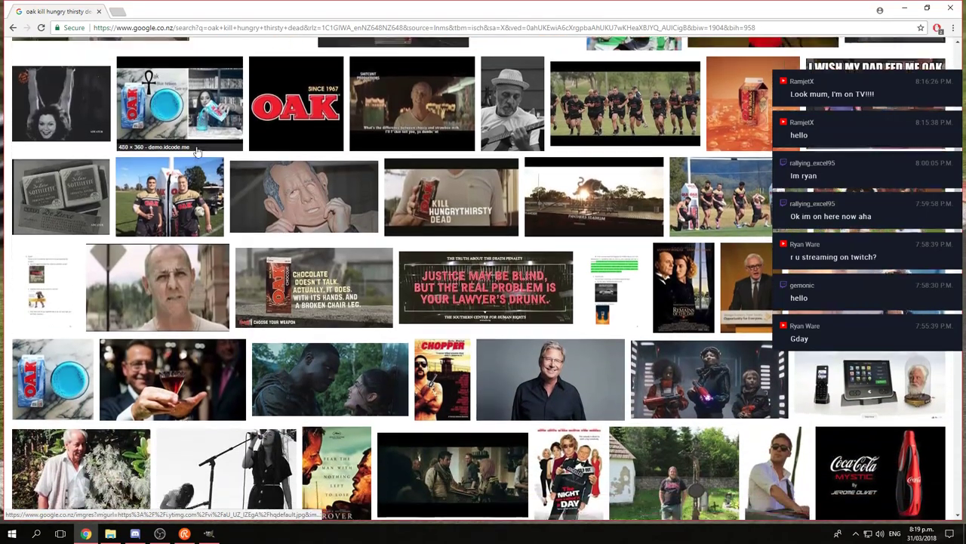
scroll(196, 151, down, 8)
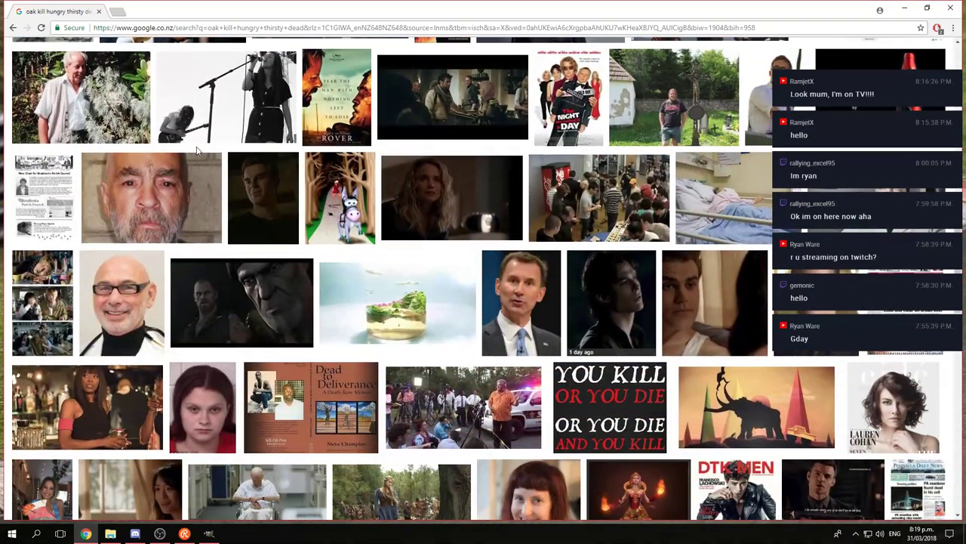
scroll(196, 151, down, 2)
scroll(193, 162, down, 12)
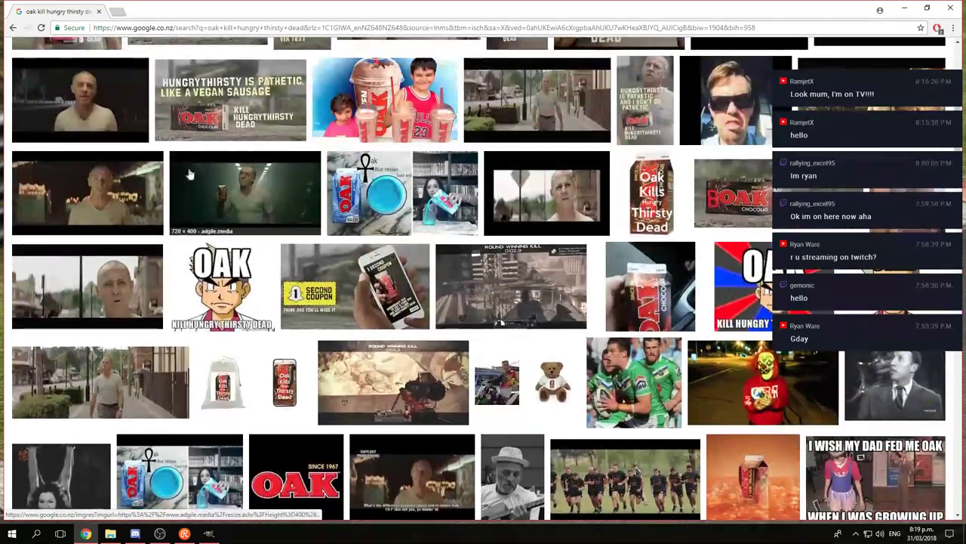
scroll(190, 174, up, 3)
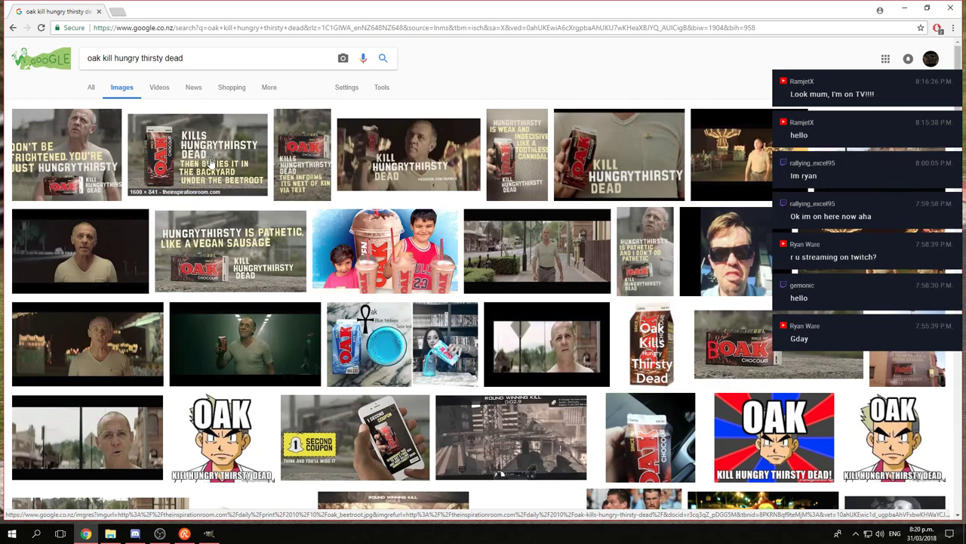
Step: Preview the OAK carton image with the beetroot slogan and start saving that image to disk
click(88, 169)
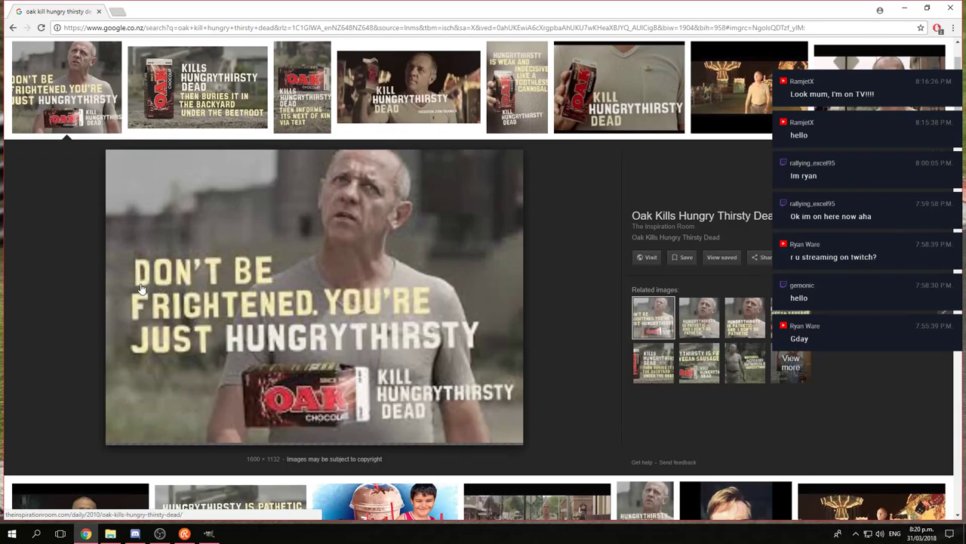
click(246, 94)
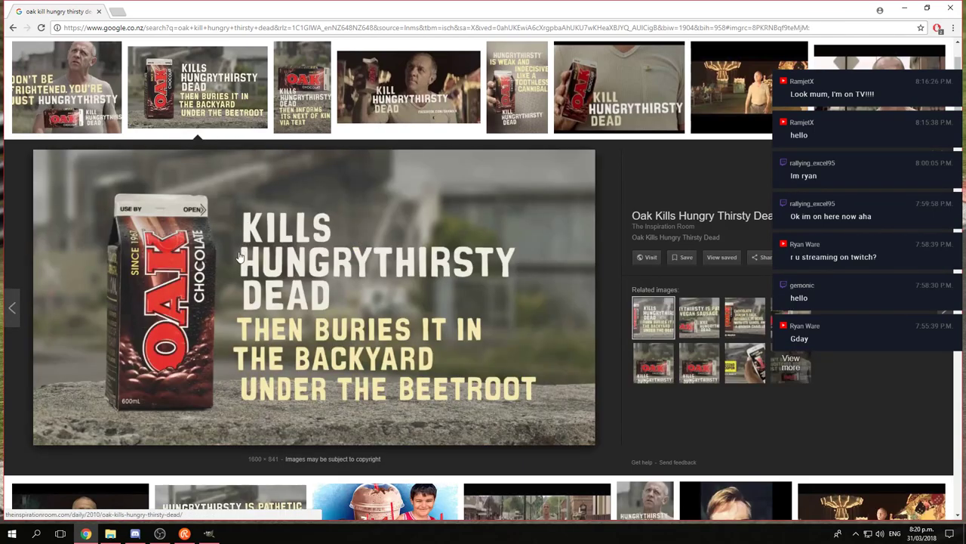
right_click(388, 195)
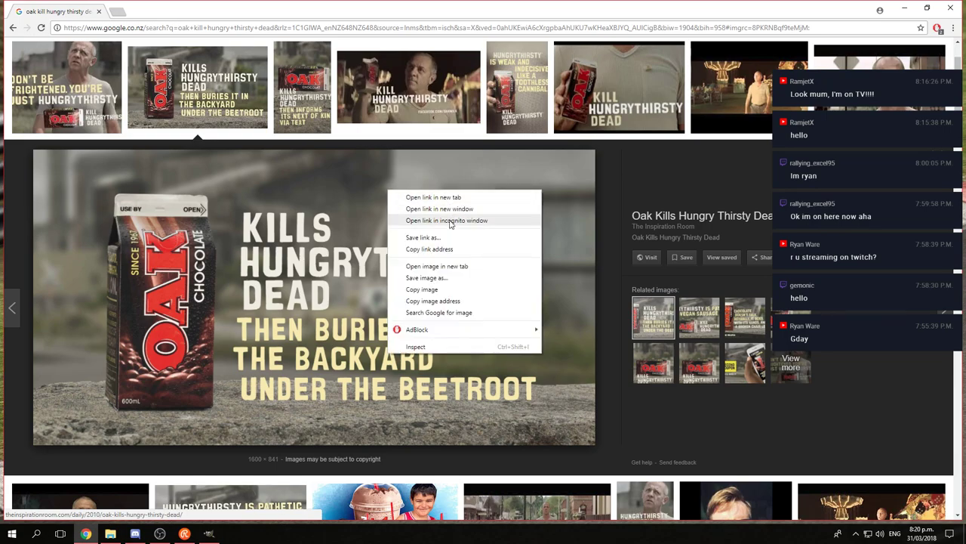
click(438, 277)
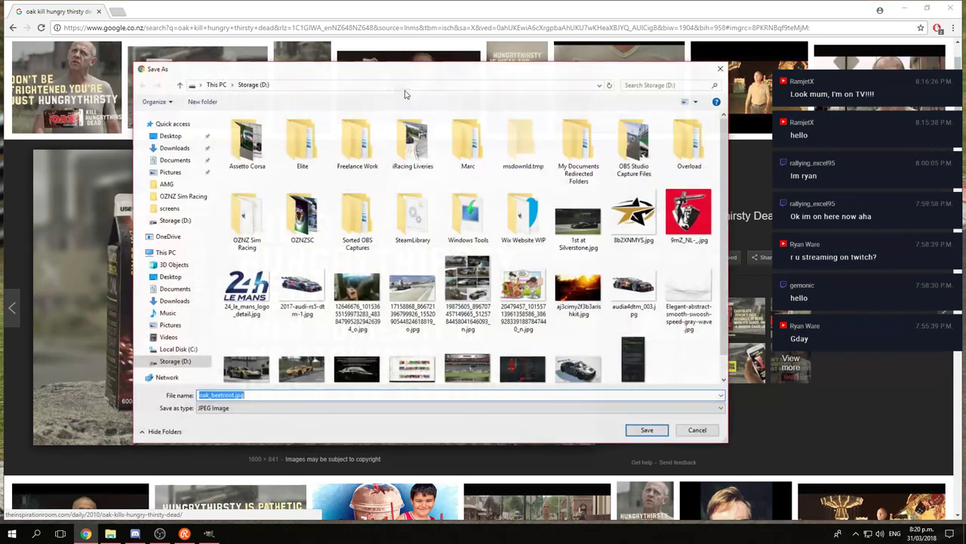
Step: Set the save location to the MX5 Cup folder inside Assetto Corsa, Custom Liveries on Storage (D:)
double_click(253, 140)
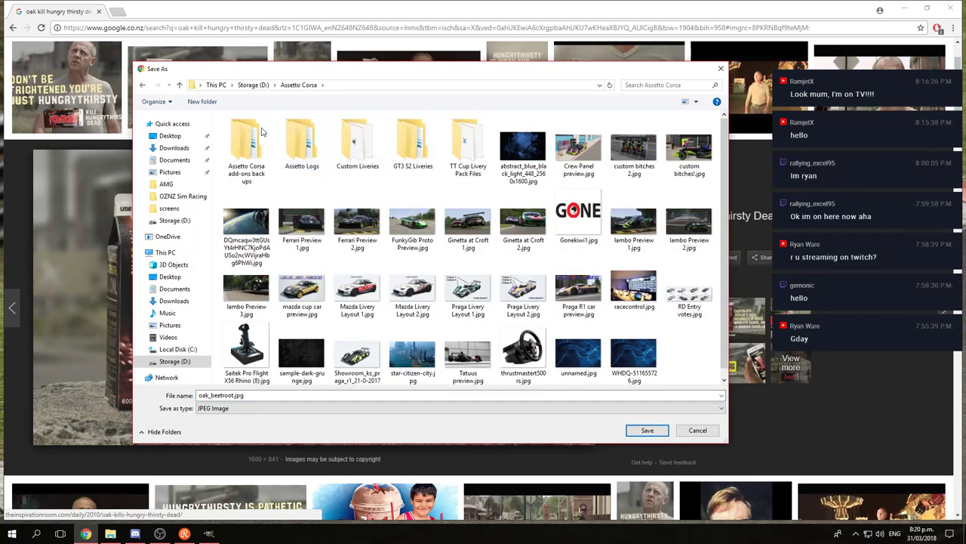
double_click(357, 142)
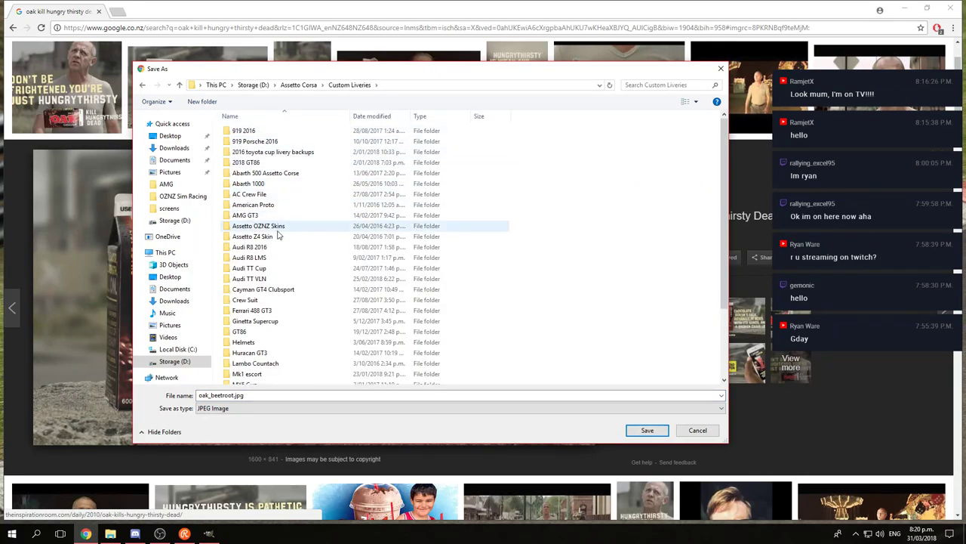
scroll(278, 217, down, 2)
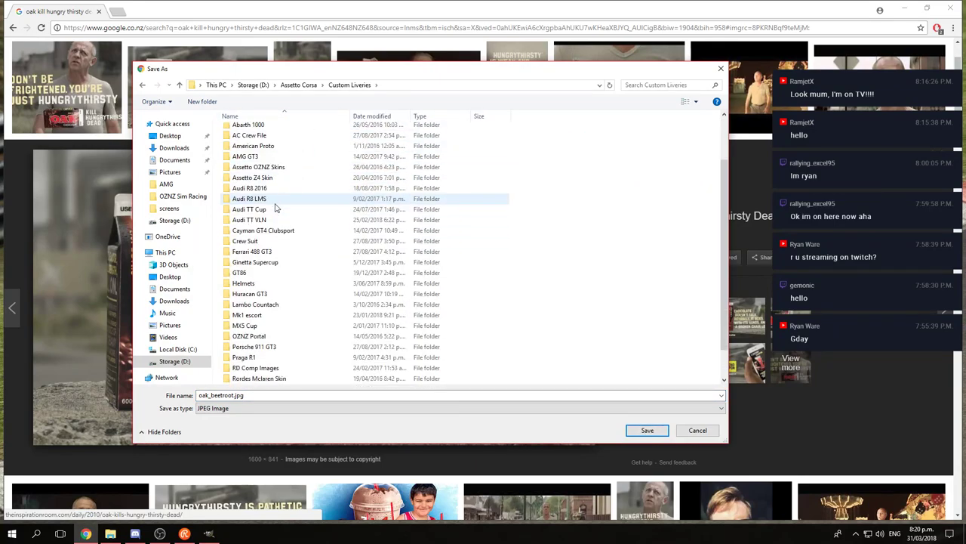
scroll(275, 208, down, 1)
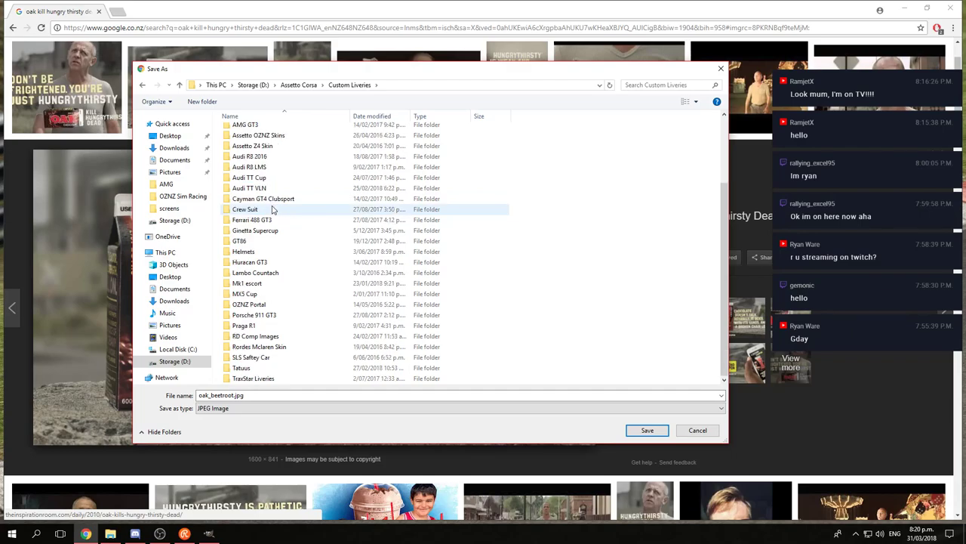
click(299, 84)
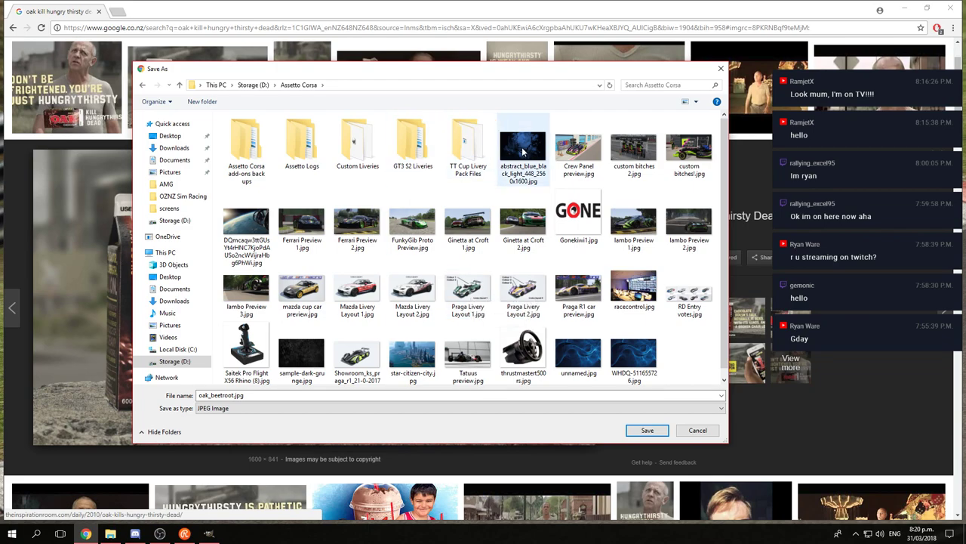
double_click(350, 139)
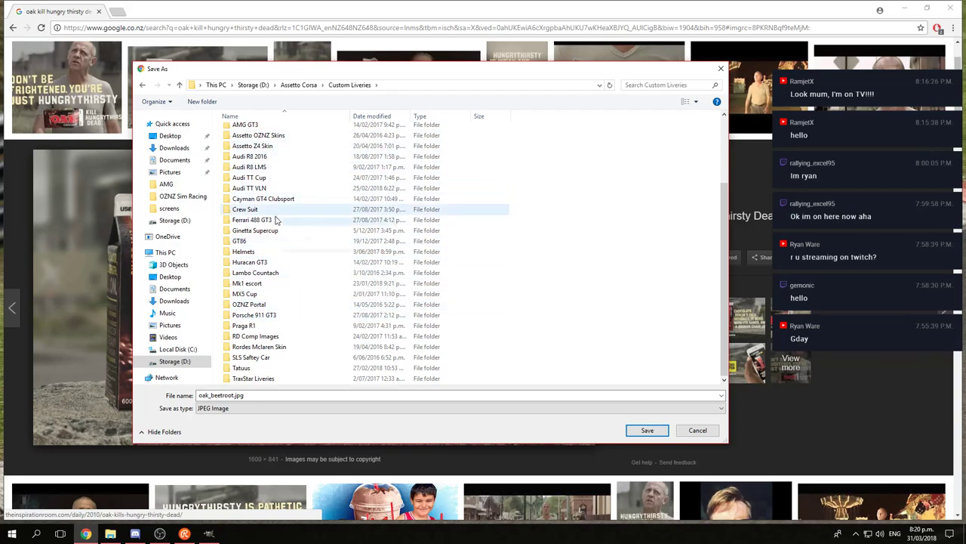
double_click(263, 293)
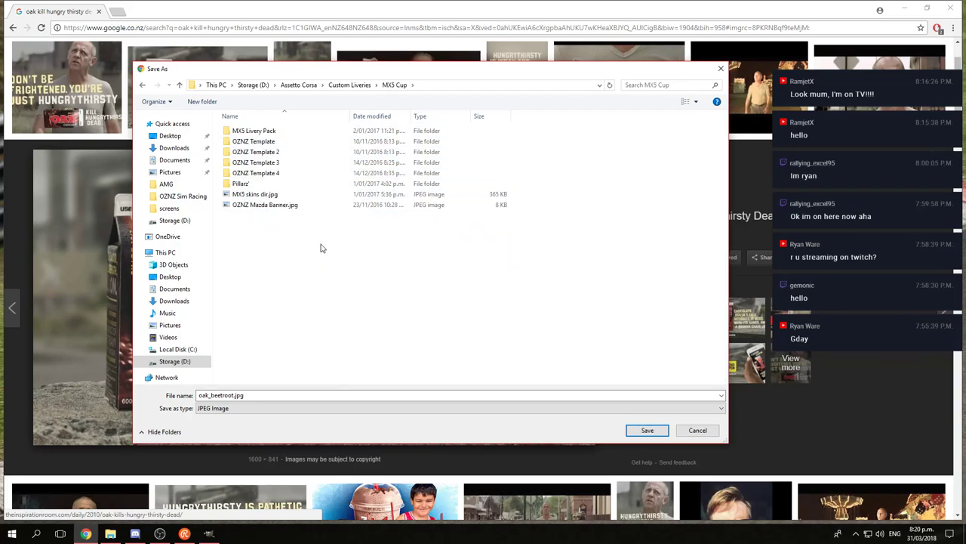
Step: Create a folder named "Gem 2018" inside MX5 Cup and save oak_beetroot.jpg in it
click(200, 101)
text(Gem 2018)
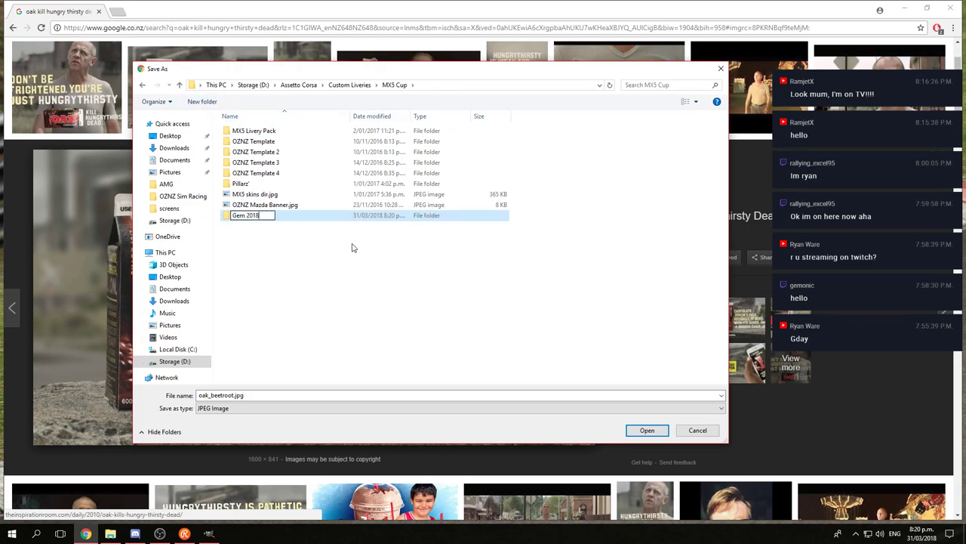
click(271, 220)
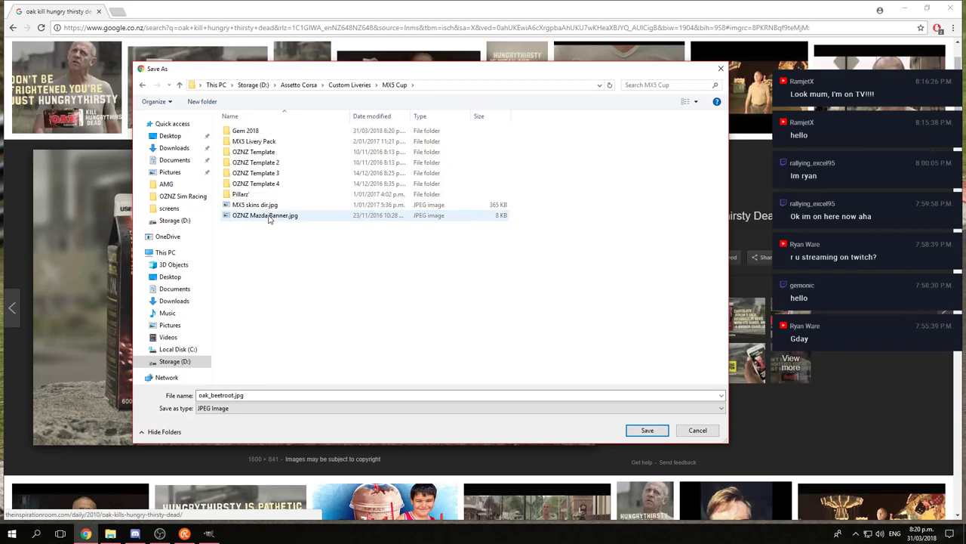
double_click(252, 133)
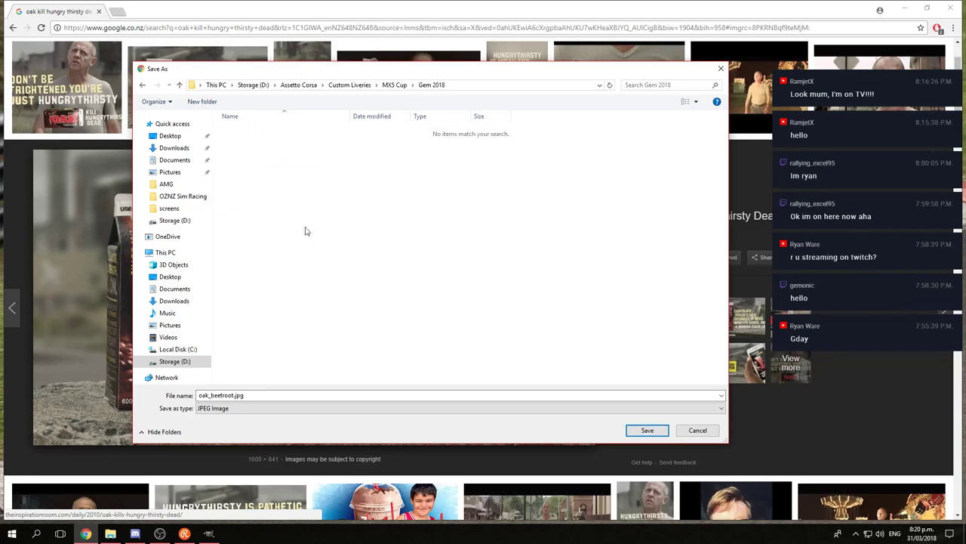
click(638, 432)
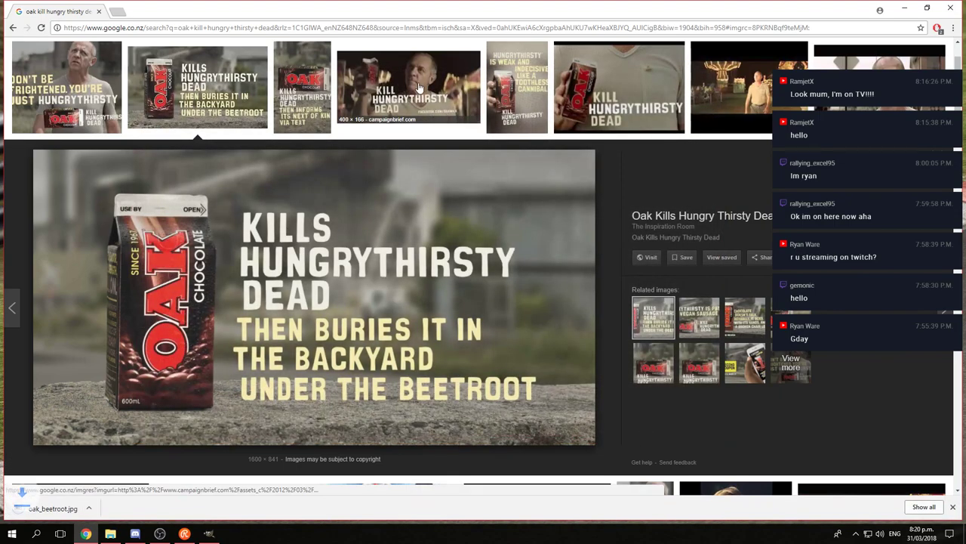
Step: Close Chrome to return to GIMP, move the 3717633_orig.png logo layer into the Decals group and hide the wire layer
click(954, 15)
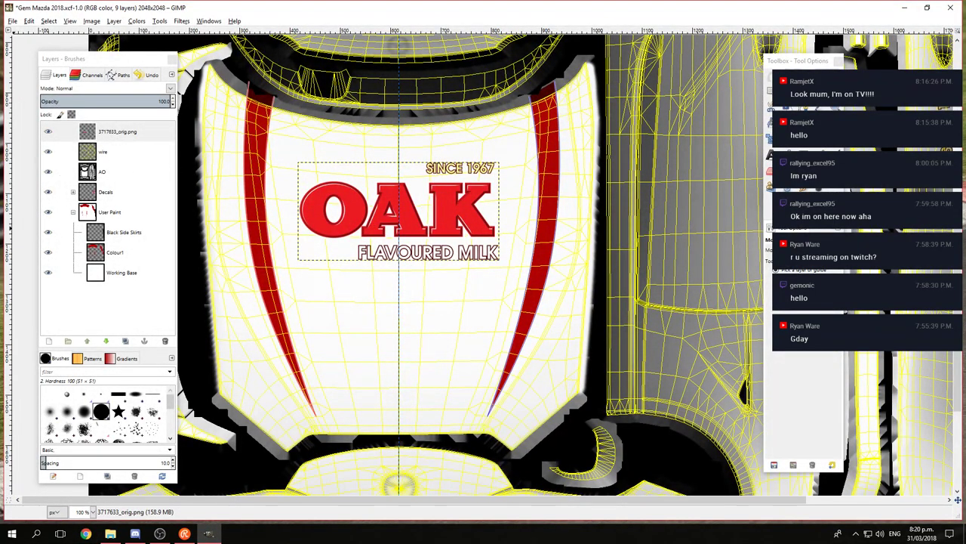
drag(83, 131, 107, 203)
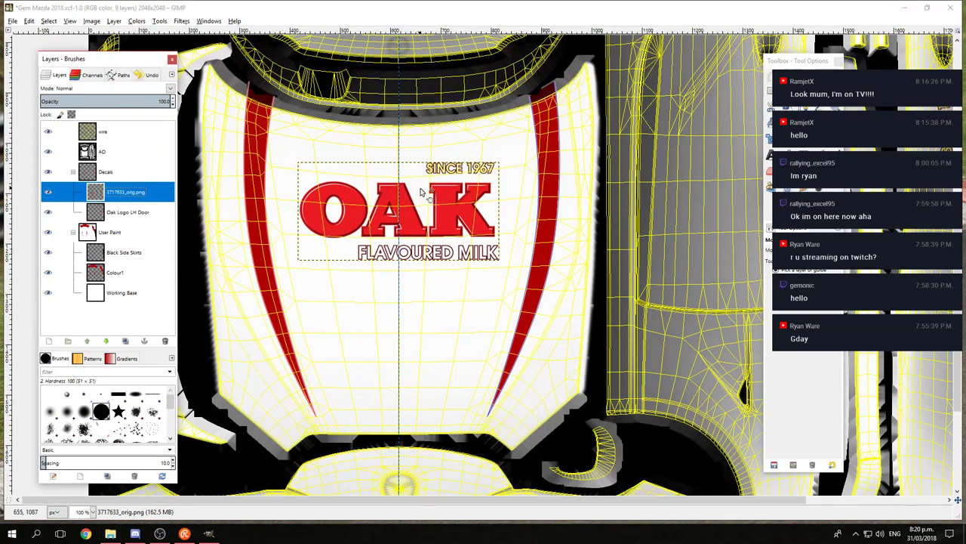
click(47, 132)
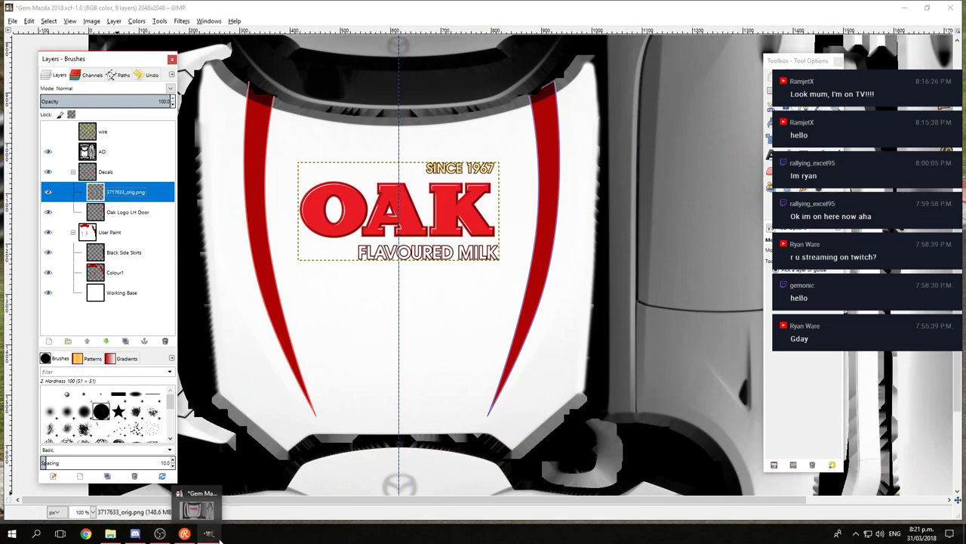
Step: Switch to File Explorer
click(110, 534)
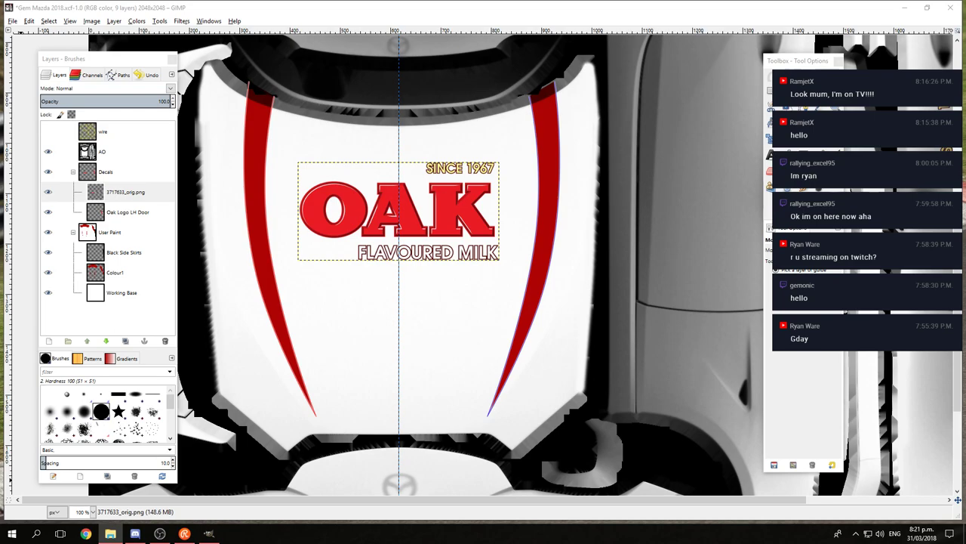
Step: Add oak_beetroot.jpg from the folder as the topmost layer of the skin and give it an alpha channel
drag(0, 104, 754, 99)
drag(695, 163, 442, 280)
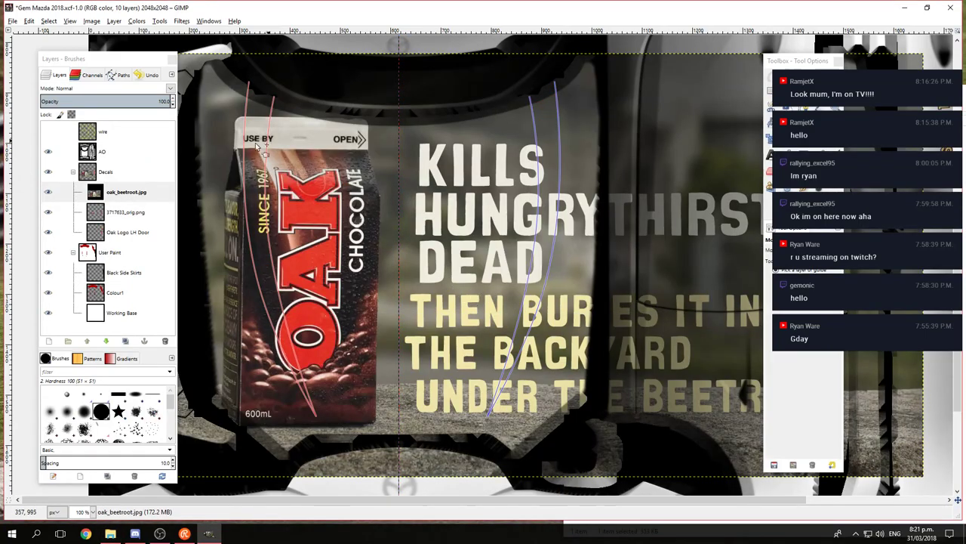
drag(121, 192, 121, 129)
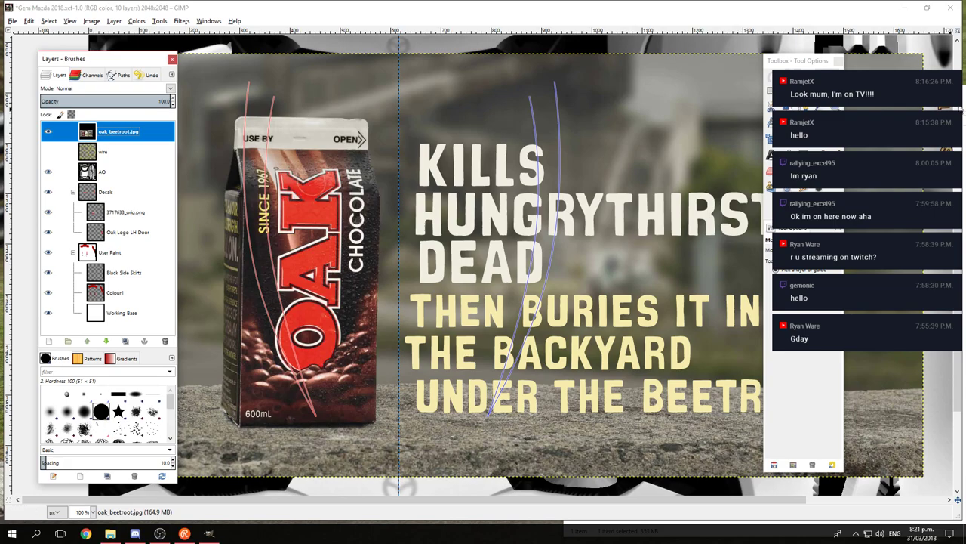
drag(964, 97, 965, 97)
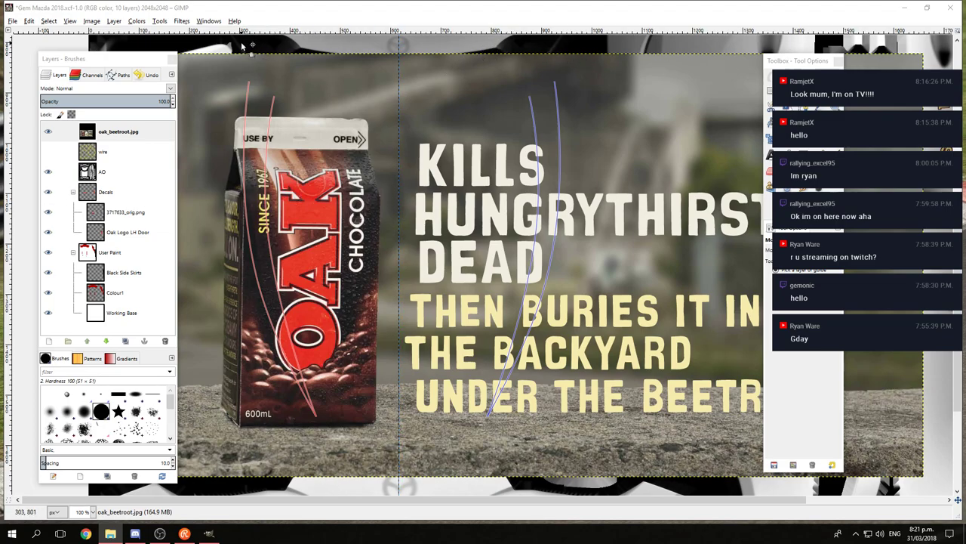
right_click(112, 133)
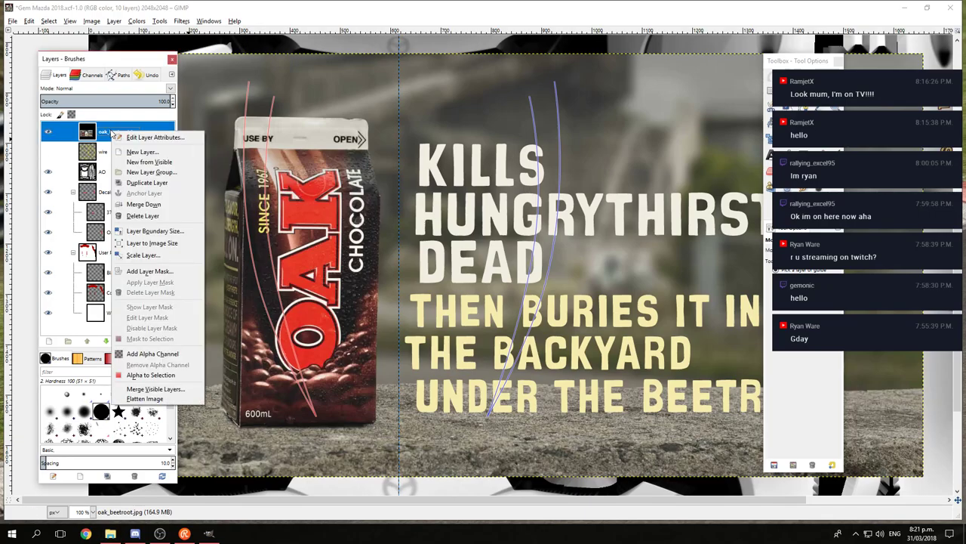
click(175, 356)
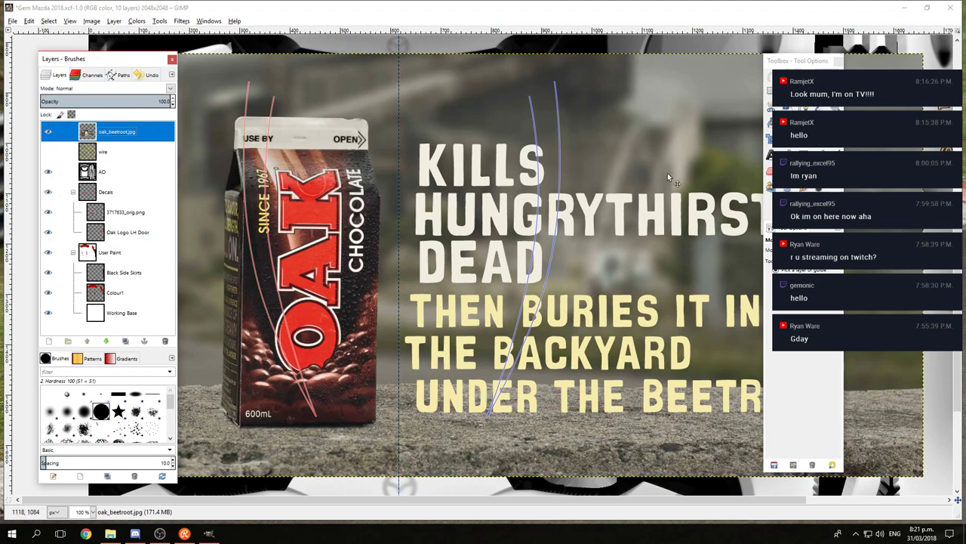
Step: Copy the roughly 800 × 291 px area around the white "KILLS HUNGRYTHIRSTY DEAD" text into a new layer and hide oak_beetroot.jpg
drag(583, 294, 458, 300)
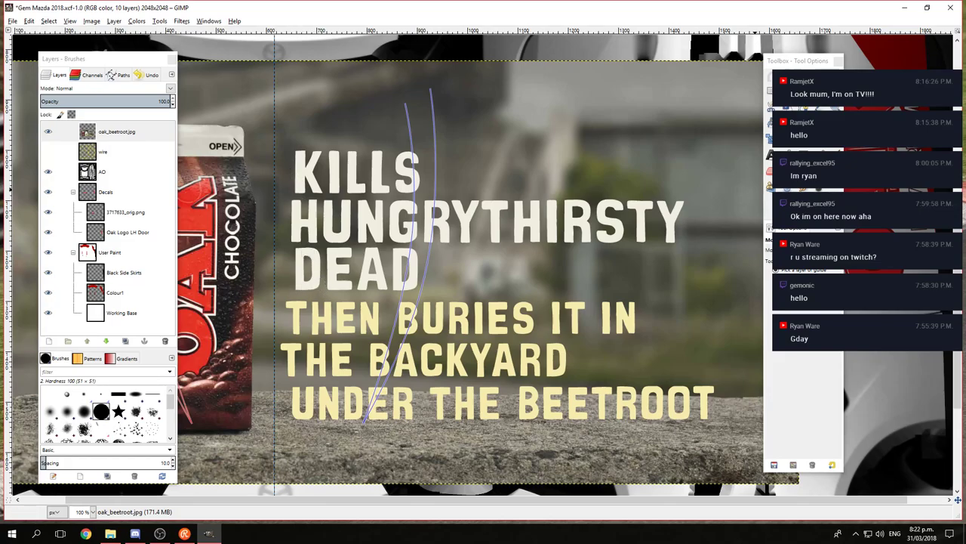
key(r)
drag(285, 145, 686, 290)
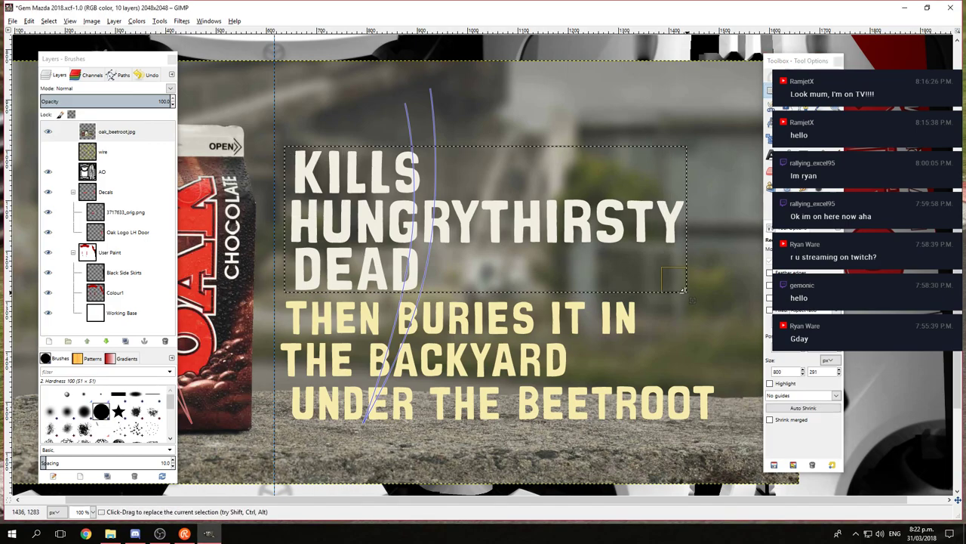
key(ctrl+c)
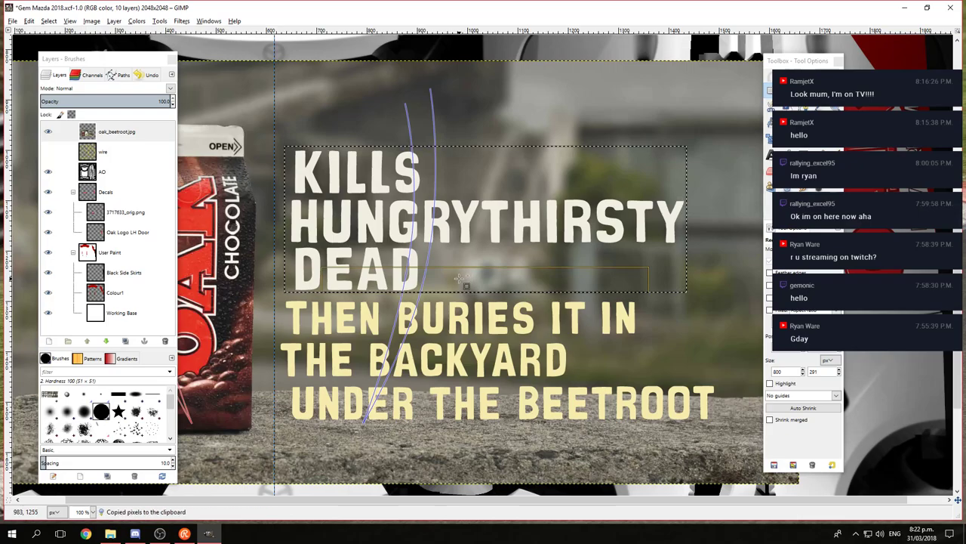
key(ctrl+v)
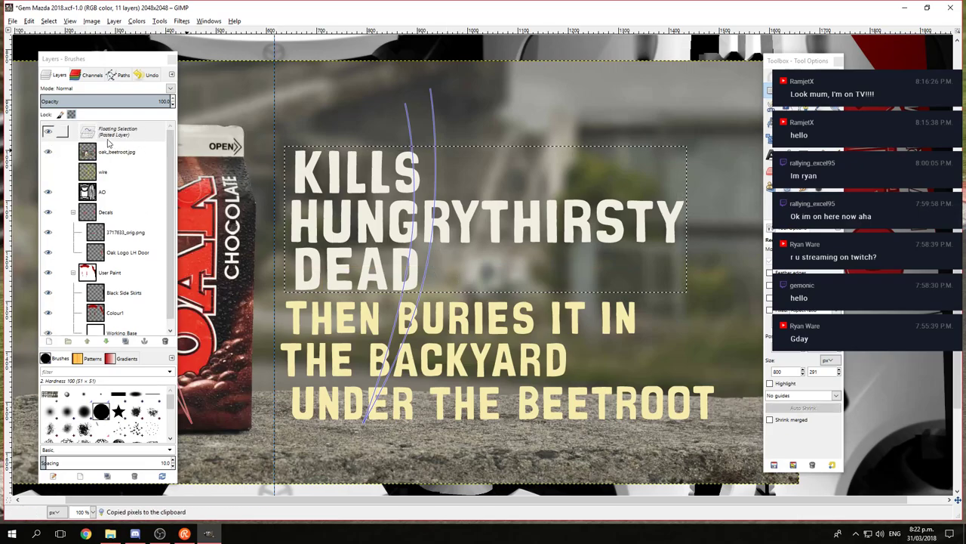
click(50, 341)
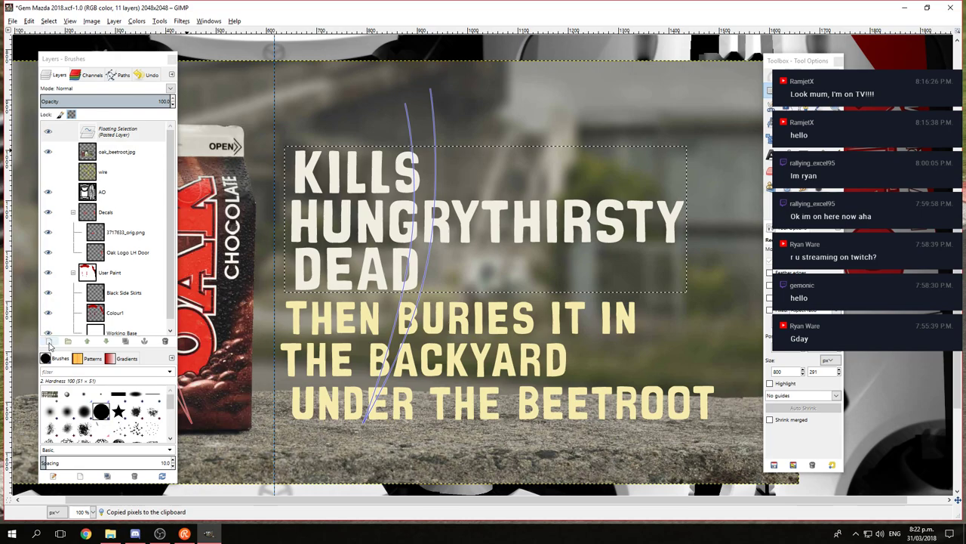
click(46, 152)
Step: Try to select all the white slogan letters on the pasted layer with Fuzzy Select, adding letter by letter
drag(418, 198, 385, 228)
scroll(317, 201, up, 1)
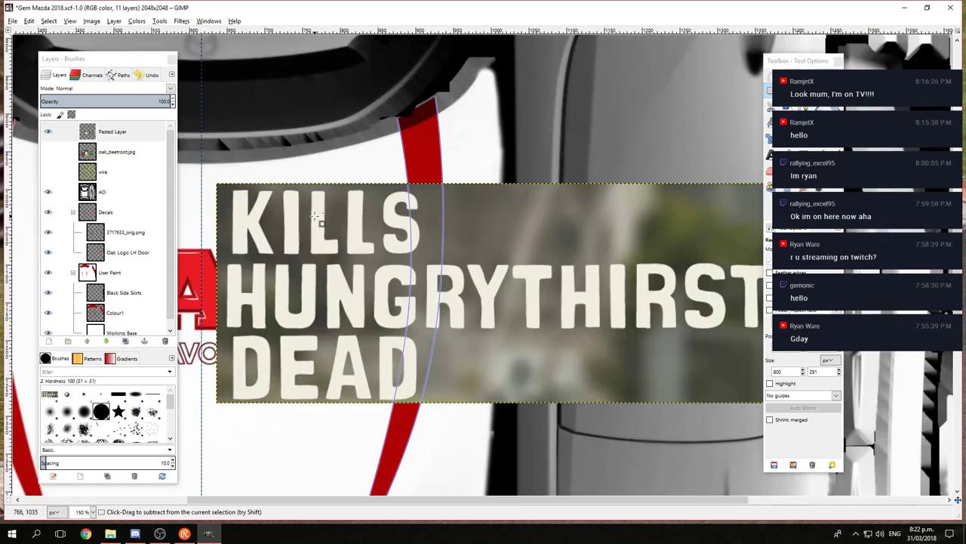
scroll(315, 219, down, 1)
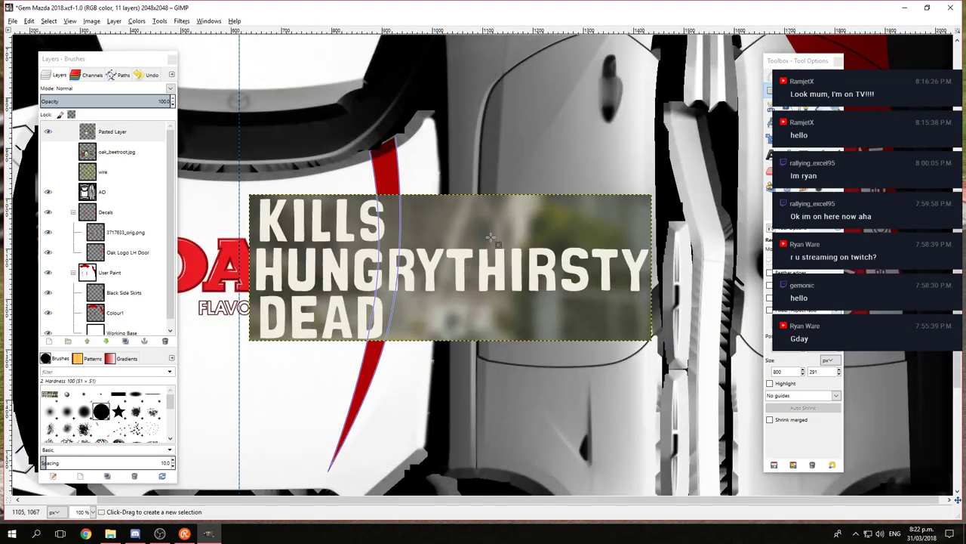
drag(493, 238, 461, 228)
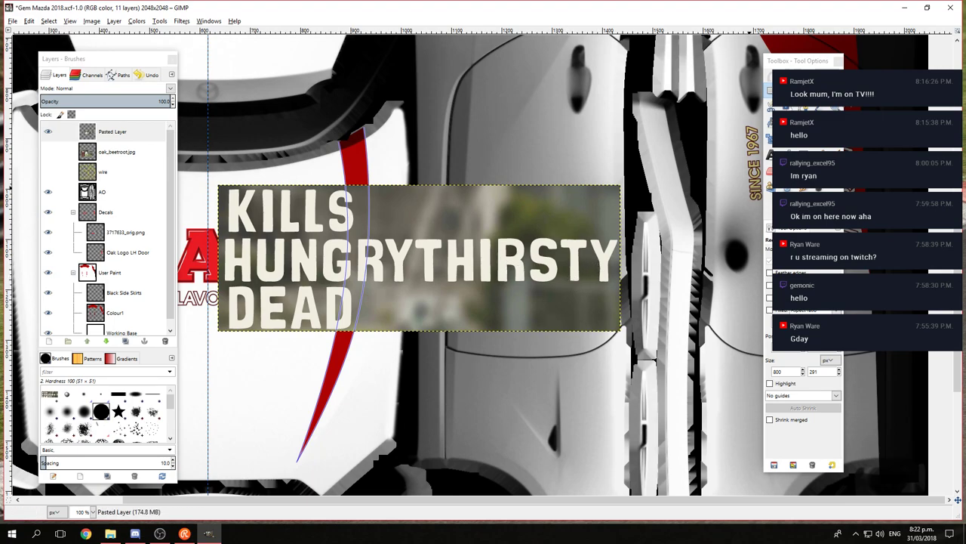
click(819, 91)
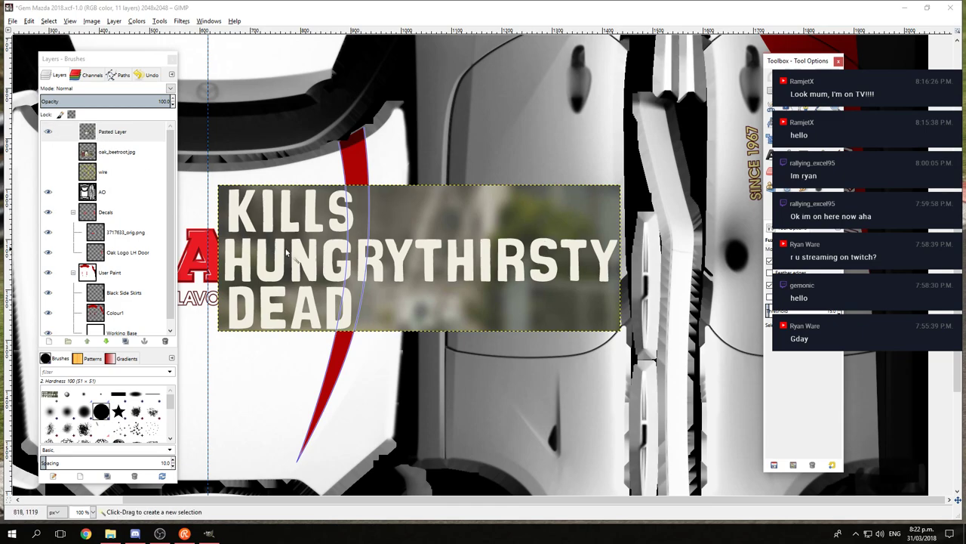
click(233, 212)
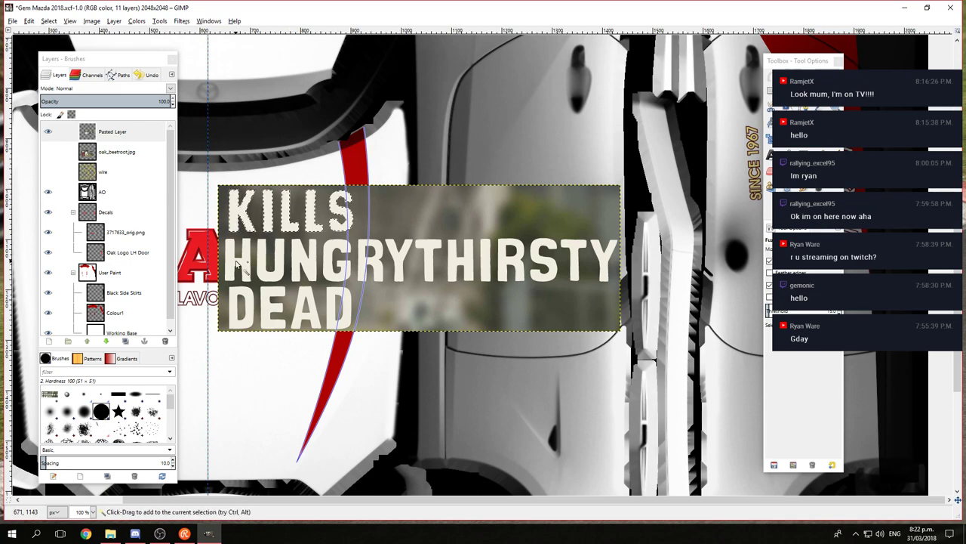
click(298, 256)
click(330, 258)
click(363, 243)
drag(368, 249, 370, 250)
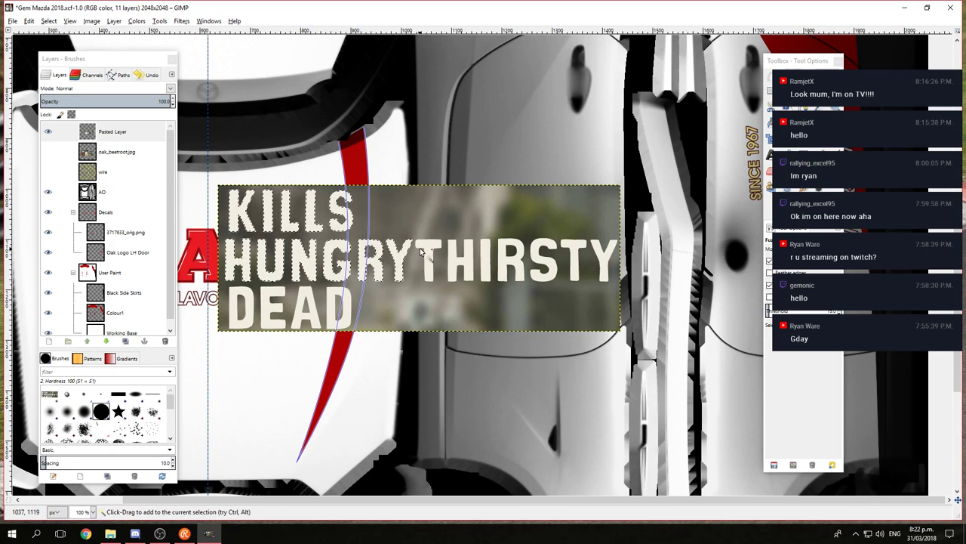
key(ctrl+z)
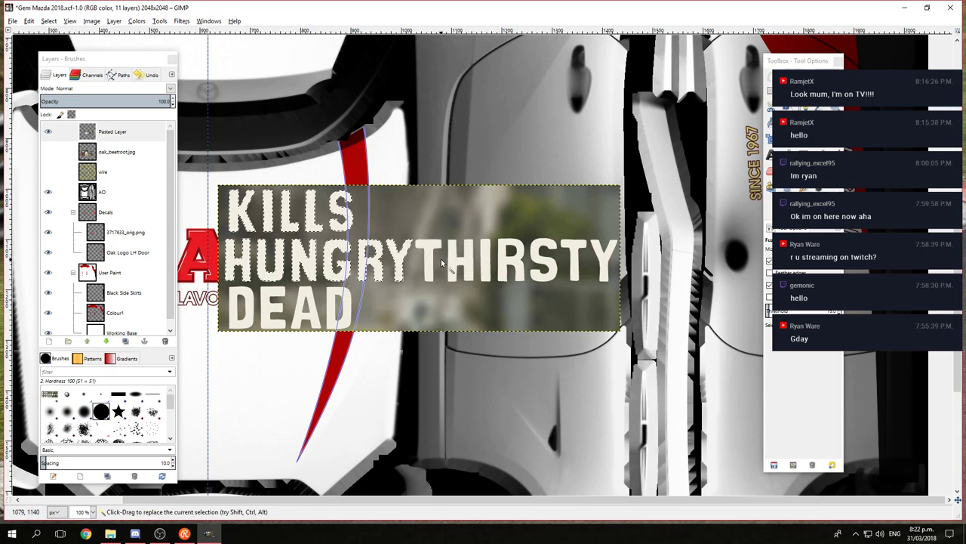
shift+click(455, 257)
shift+click(473, 257)
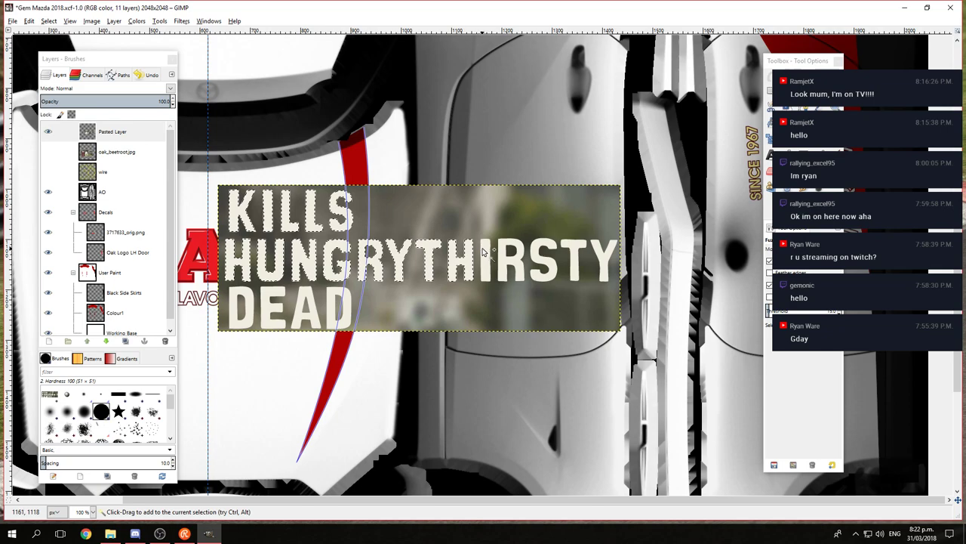
shift+click(491, 257)
shift+click(509, 253)
shift+click(535, 253)
shift+click(560, 249)
shift+click(590, 246)
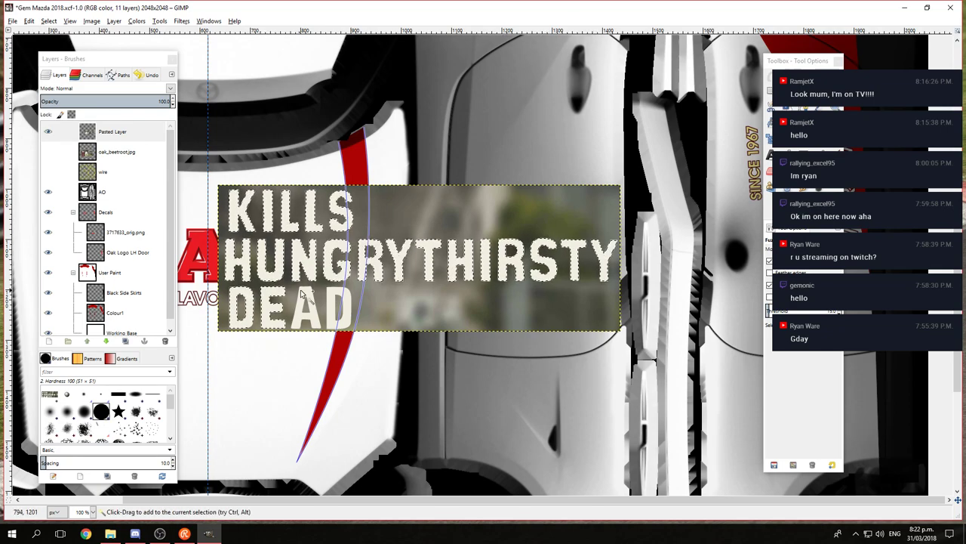
Step: Examine the selection edges around the slogan letters up close and clear the selection
scroll(368, 310, up, 2)
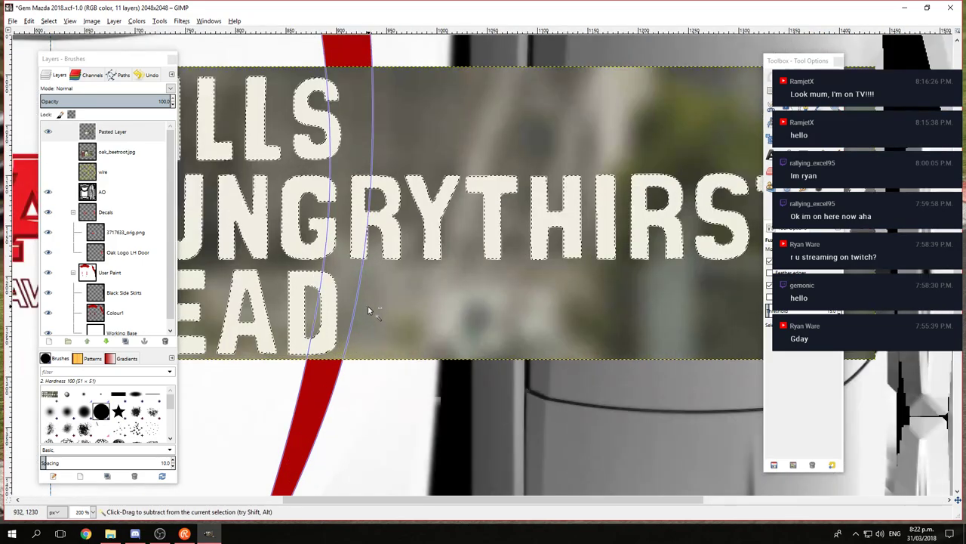
scroll(368, 306, up, 3)
scroll(445, 349, up, 1)
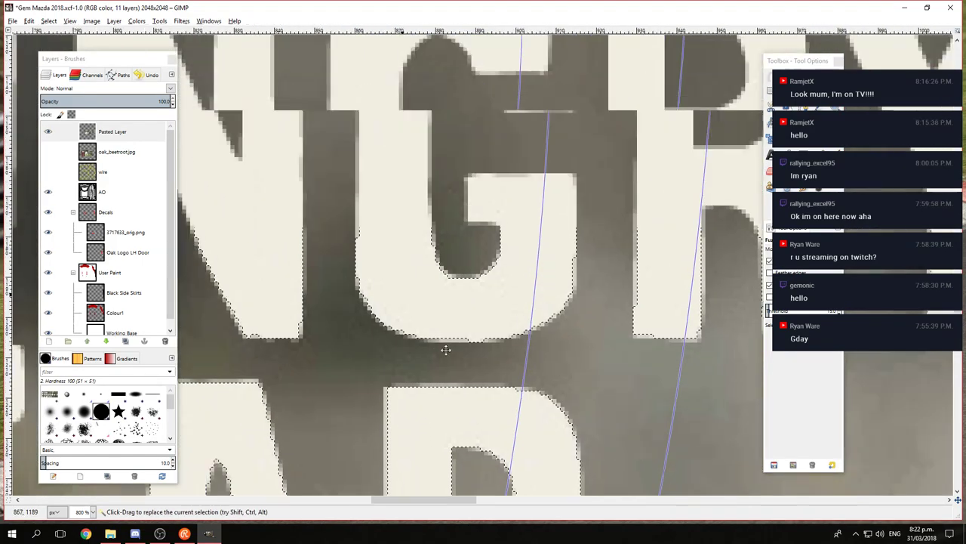
scroll(352, 237, down, 5)
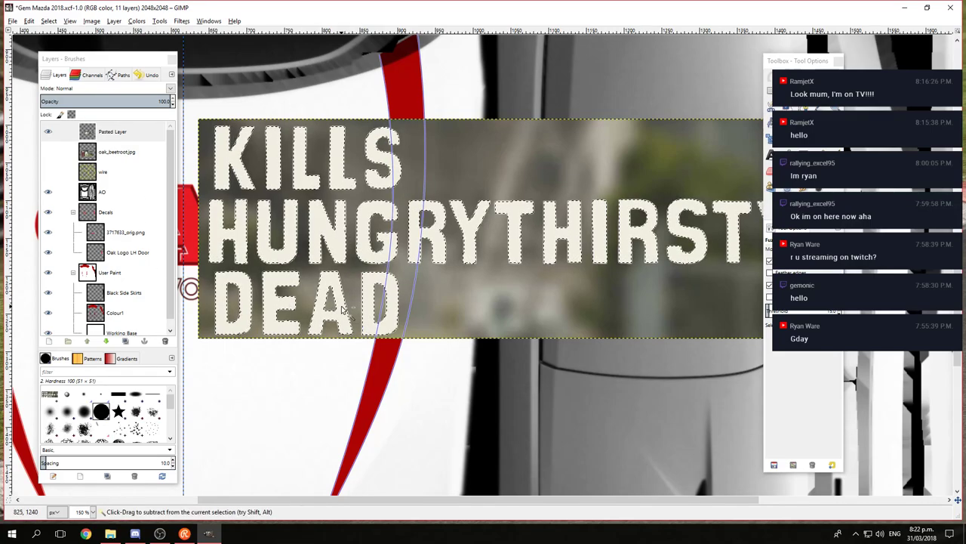
key(ctrl+shift+a)
Step: Turn on feathered edges for the Fuzzy Select tool
click(840, 310)
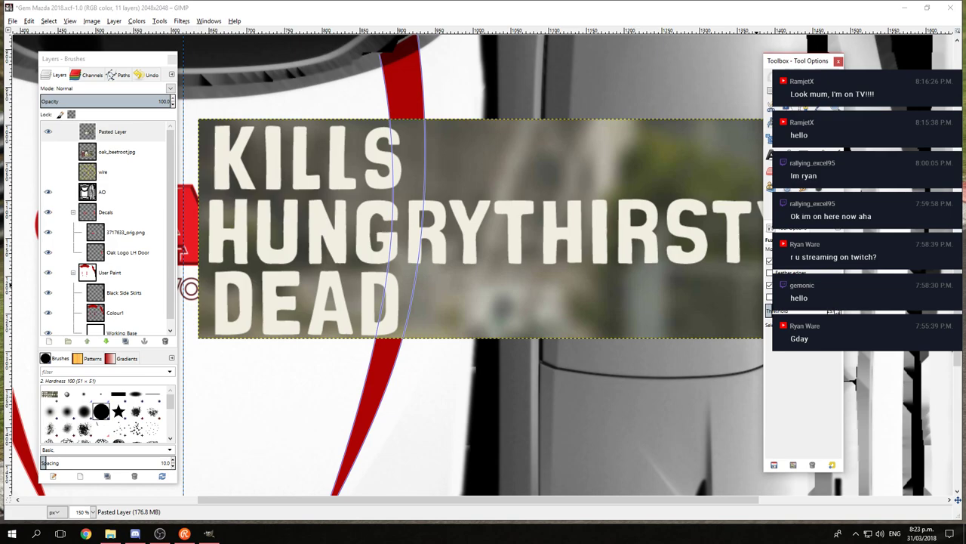
click(770, 272)
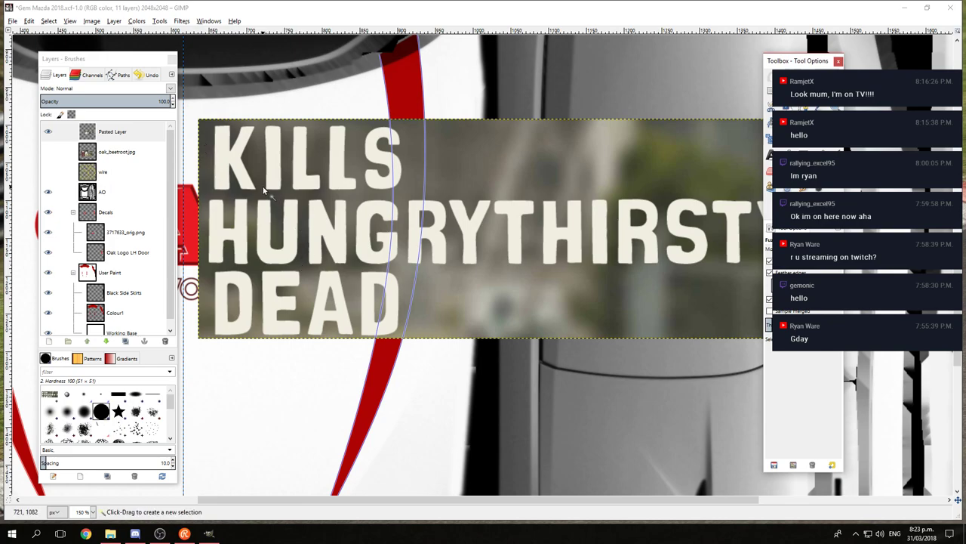
Step: Try to select the letters of "KILLS" with the feathered Fuzzy Select
click(222, 160)
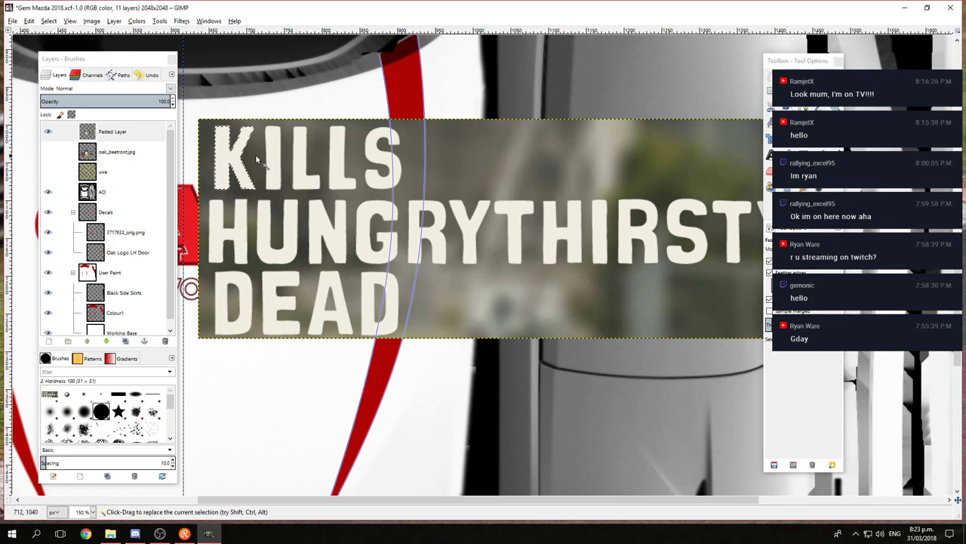
shift+click(272, 154)
shift+click(302, 151)
shift+click(326, 149)
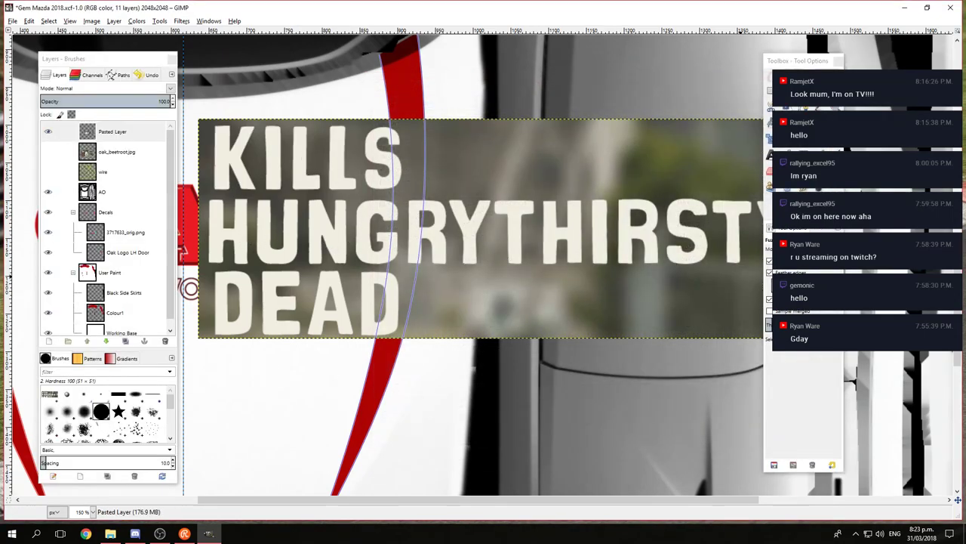
Step: Adjust the Fuzzy Select feathering and select every letter of "KILLS" on the pasted layer
click(804, 285)
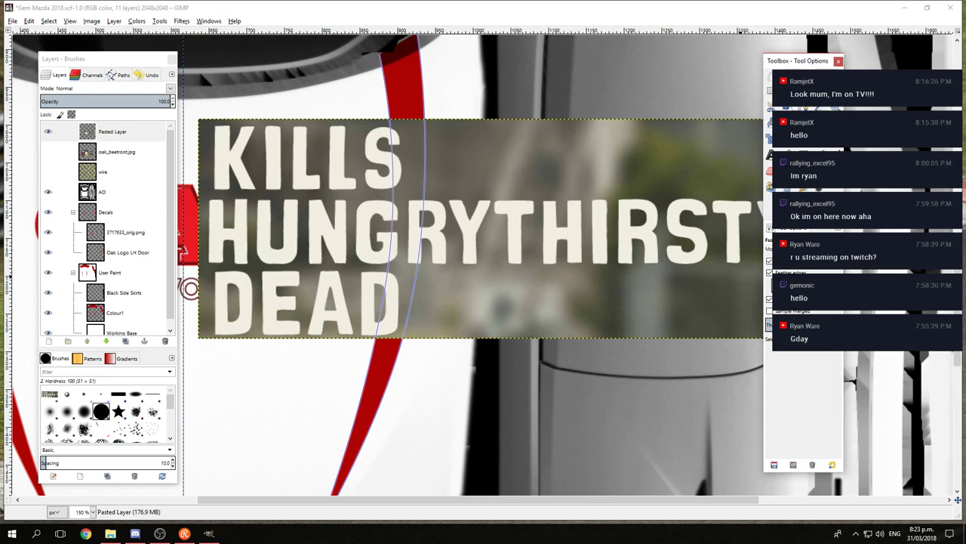
click(231, 151)
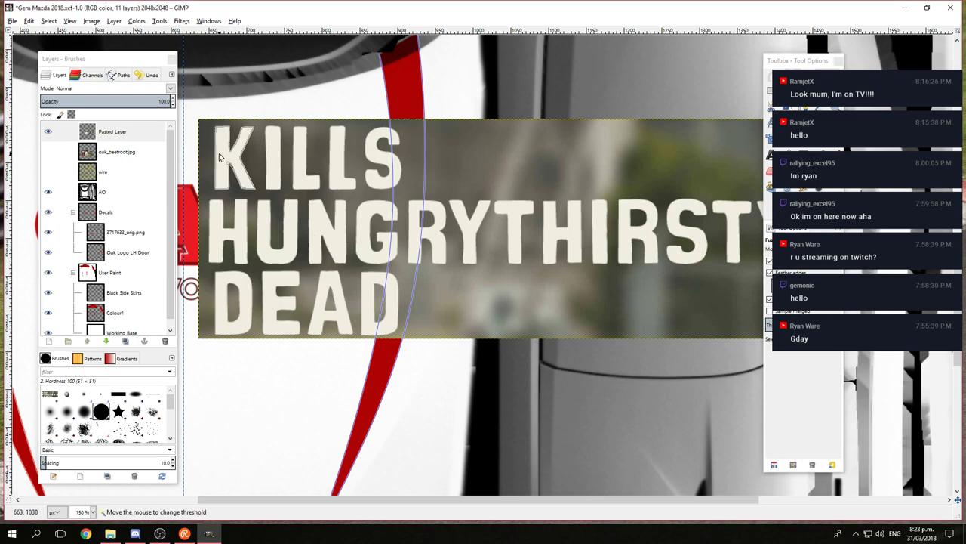
shift+click(281, 147)
shift+click(302, 154)
shift+click(337, 151)
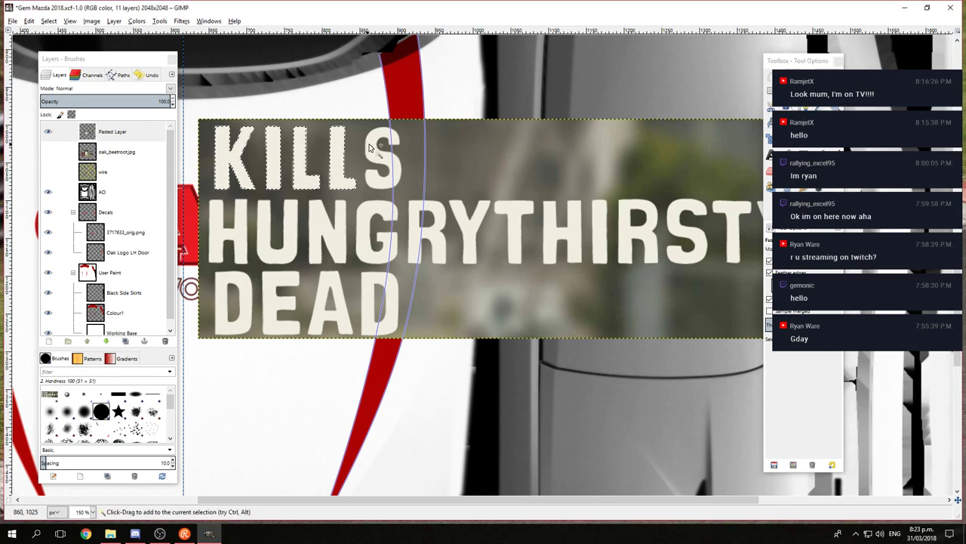
shift+click(379, 141)
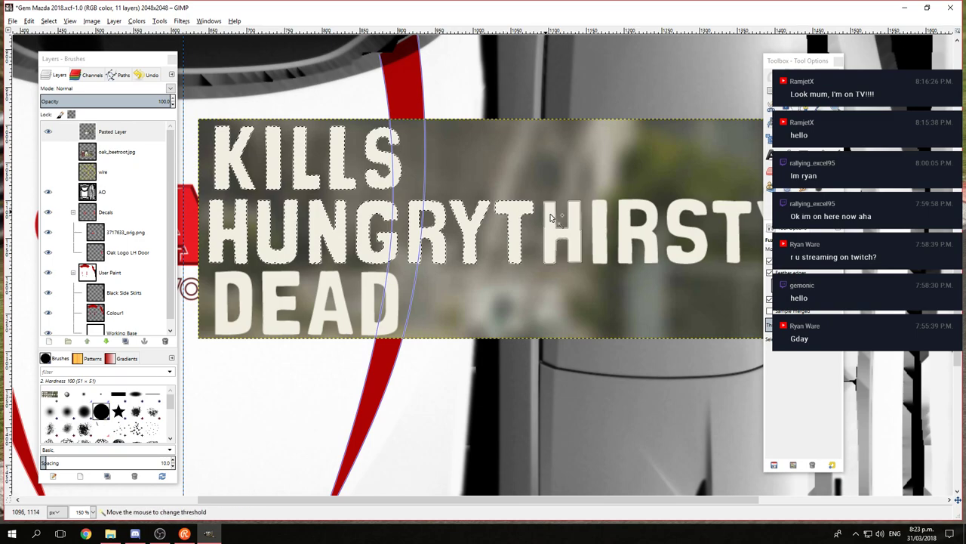
Step: Add the remaining letters of "HUNGRYTHIRSTY" to the selection, moving the tool options window off the text
shift+click(597, 221)
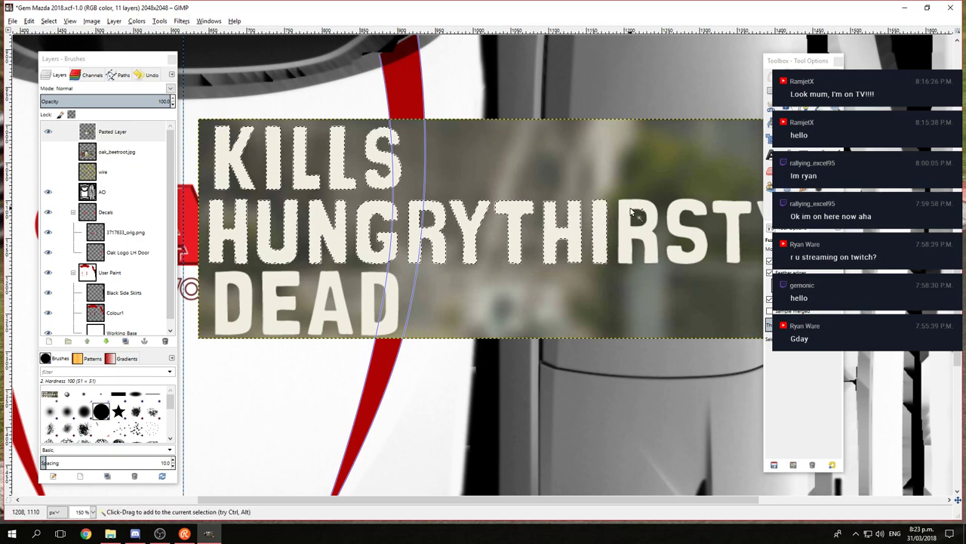
shift+click(743, 209)
drag(793, 61, 844, 56)
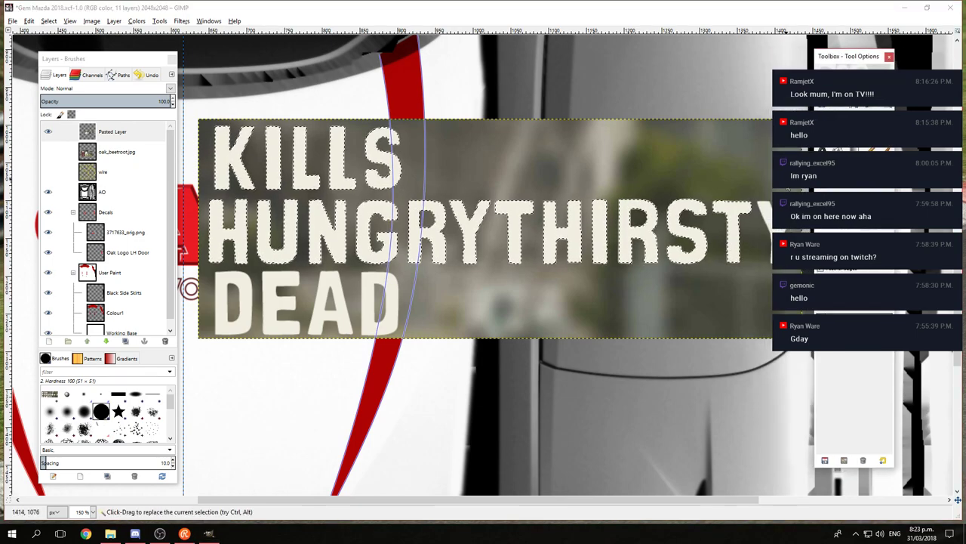
shift+click(775, 221)
Step: Add the letters of "DEAD" to the selection and invert it to select the slogan's background
shift+click(244, 287)
shift+click(294, 280)
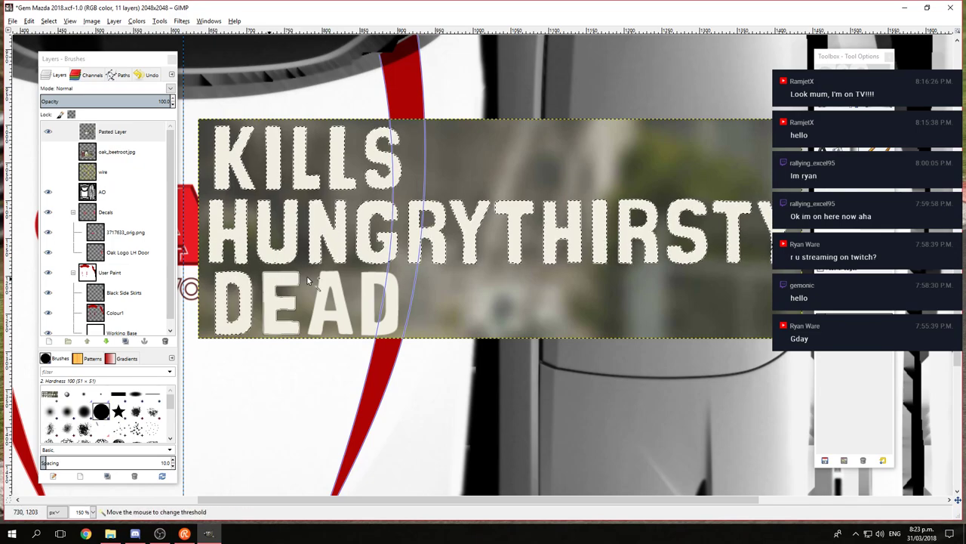
shift+click(330, 280)
shift+click(387, 302)
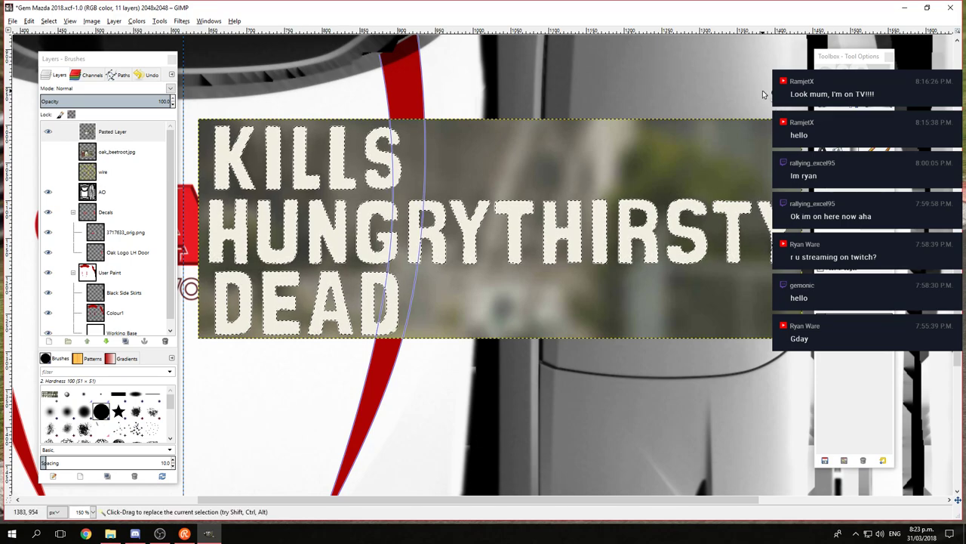
key(ctrl+i)
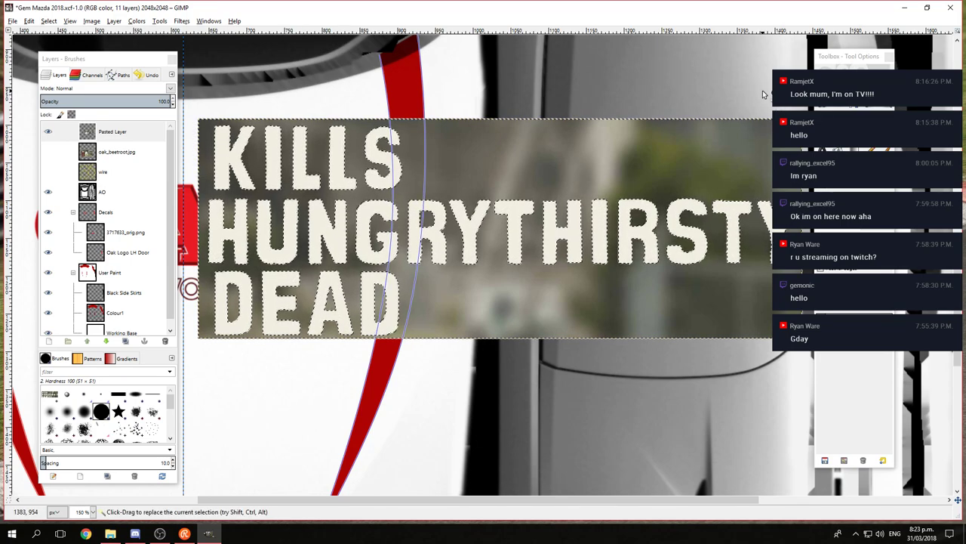
Step: Cut the background away from around the slogan's letters on the pasted layer and clear the selection
key(ctrl+x)
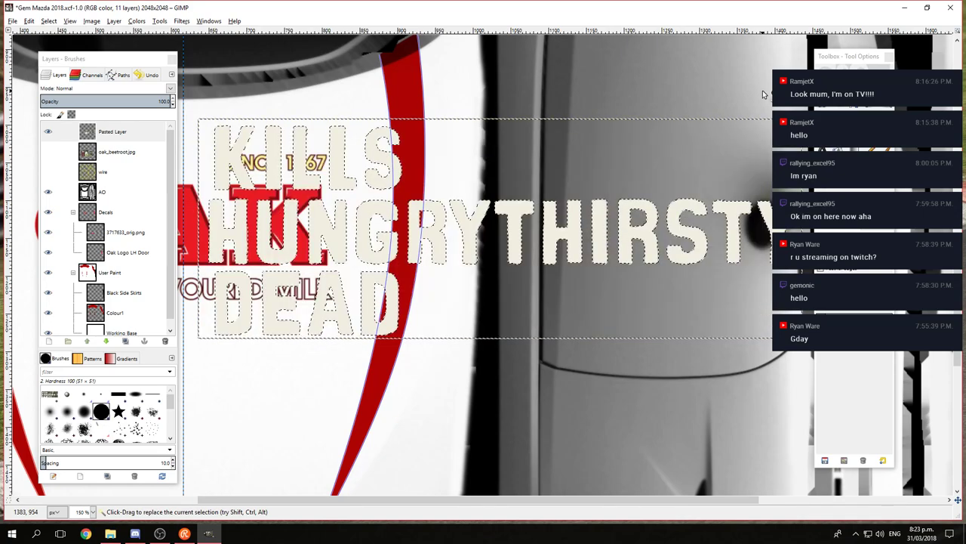
key(ctrl+shift+a)
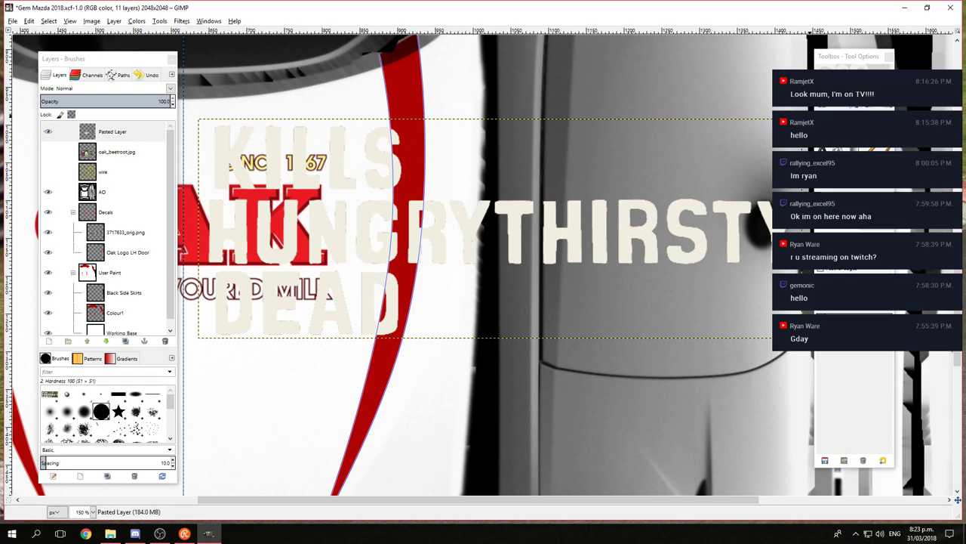
Step: Frame the strip along the slogan layer's lower edge, just below "DEAD", with a rectangular selection and clear it
key(shift+e)
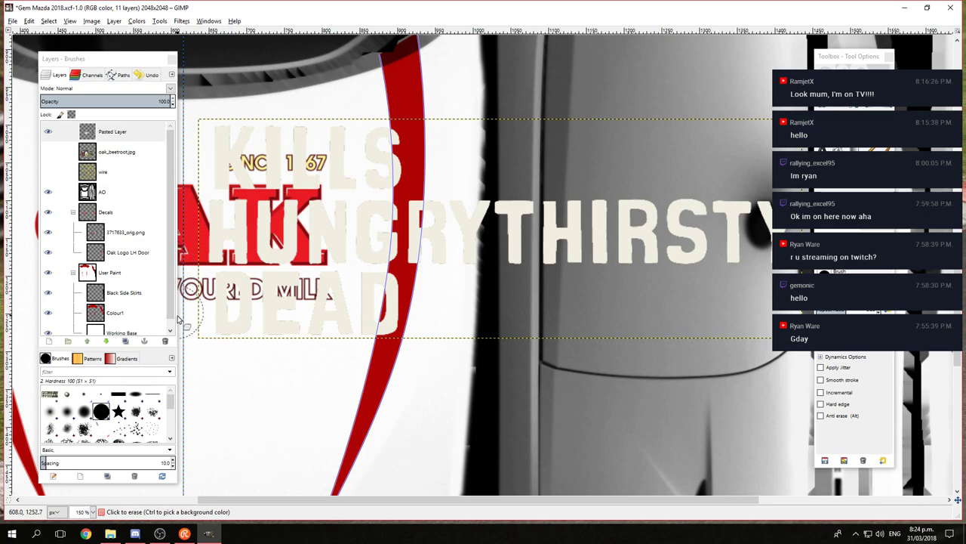
key(r)
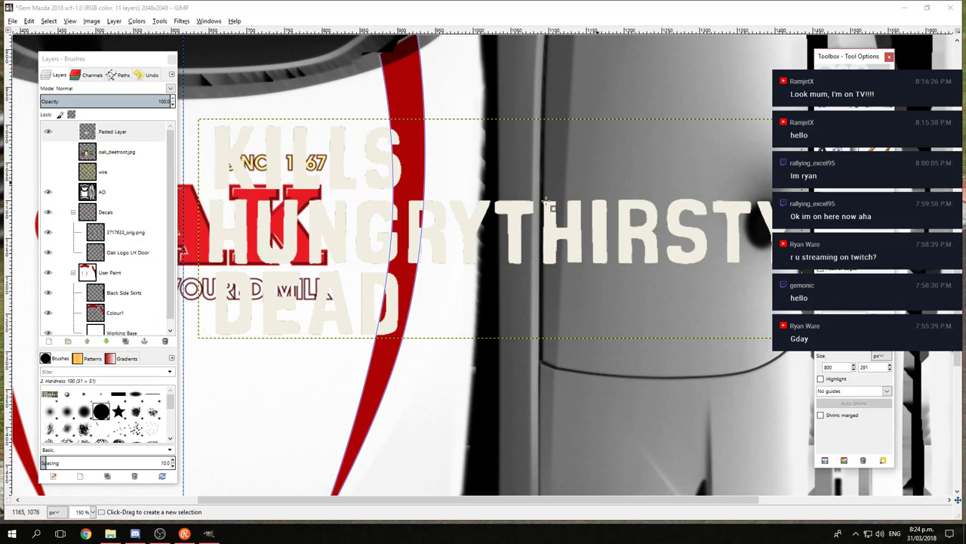
drag(188, 334, 814, 401)
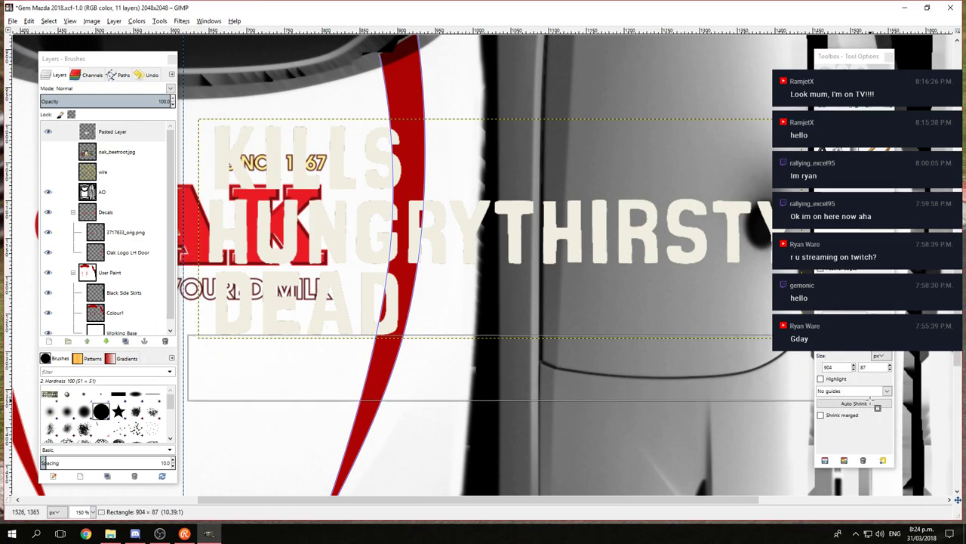
drag(466, 342, 465, 343)
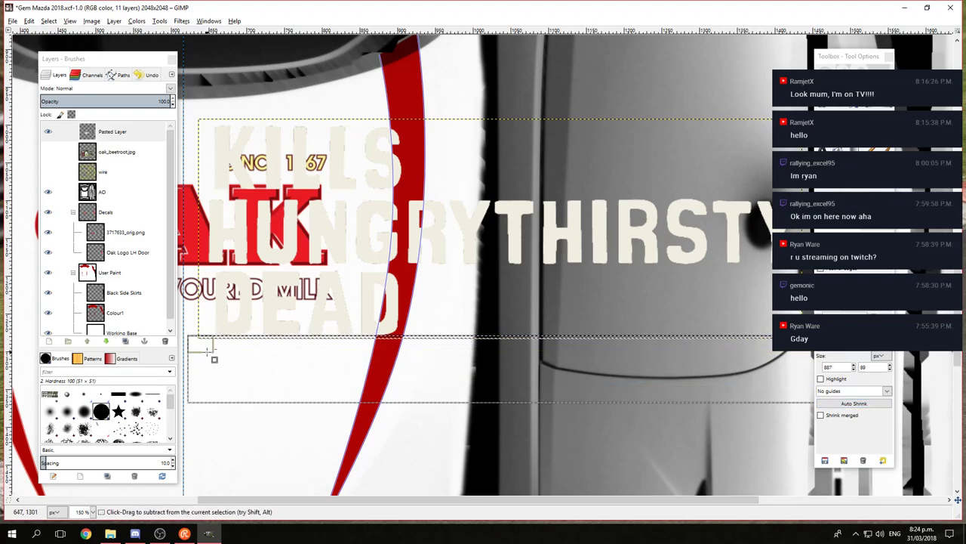
scroll(213, 353, up, 3)
drag(312, 316, 312, 318)
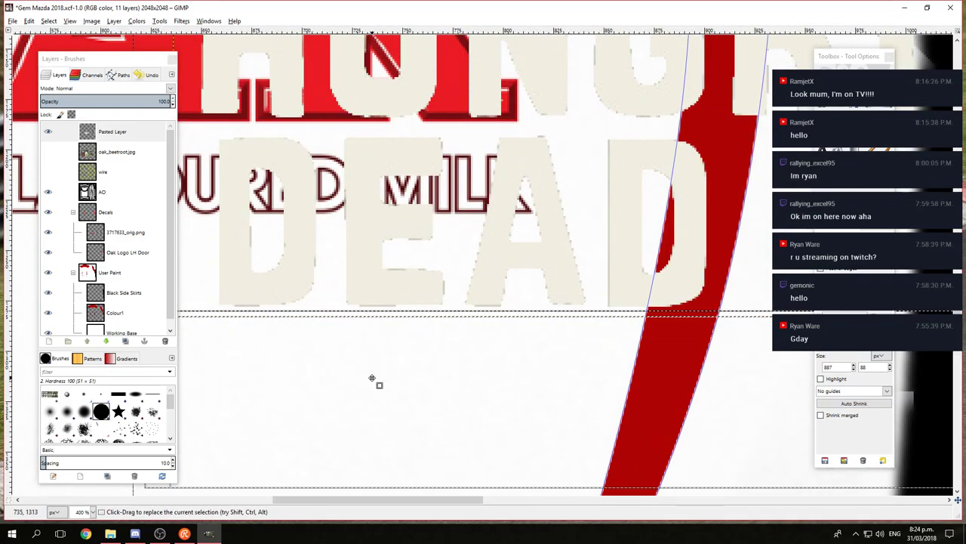
click(376, 381)
scroll(375, 382, down, 5)
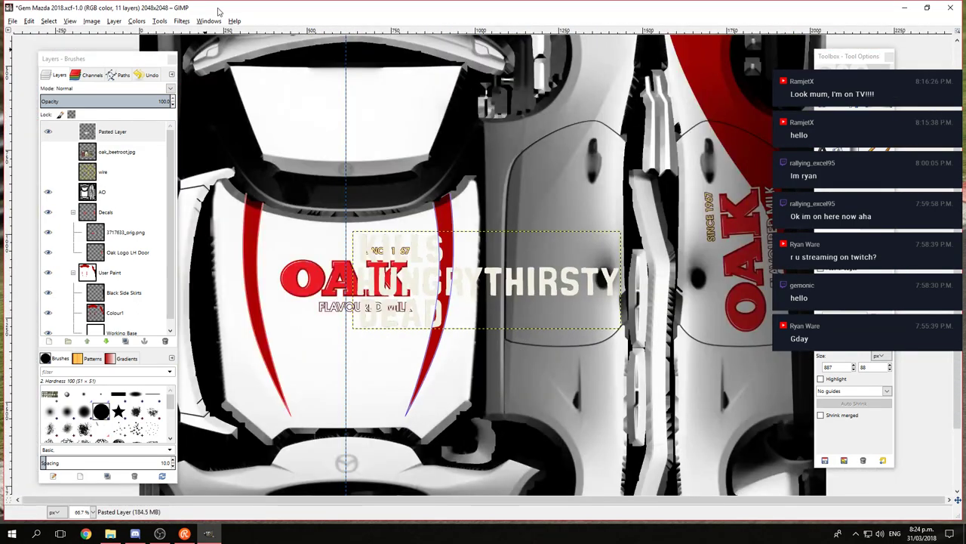
Step: Autocrop the pasted slogan layer and rename it KHTD
click(114, 21)
click(140, 203)
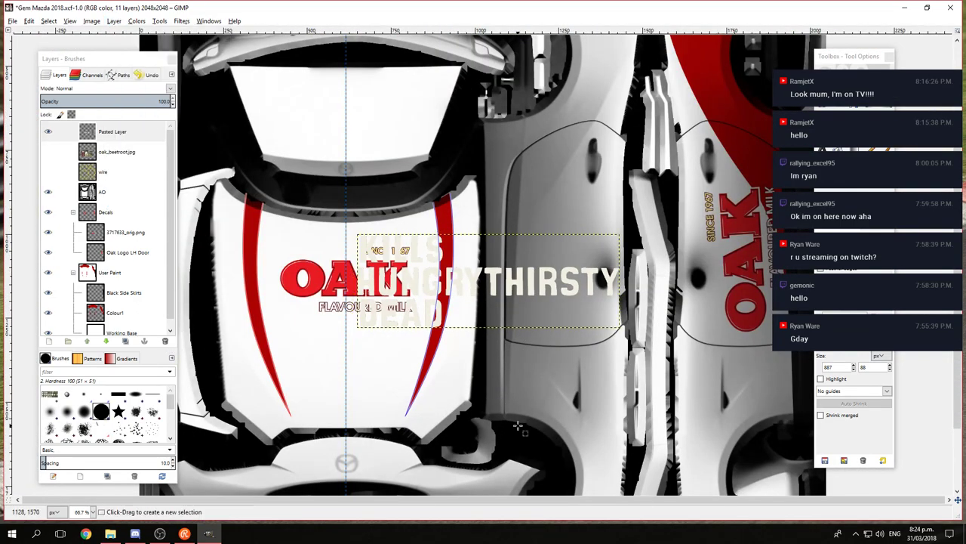
scroll(503, 315, left, 1)
double_click(111, 133)
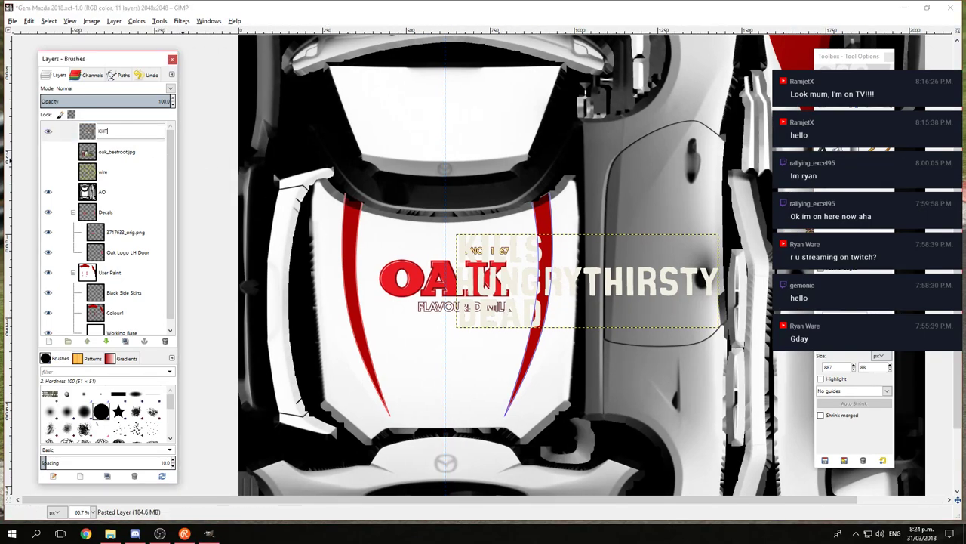
key(Return)
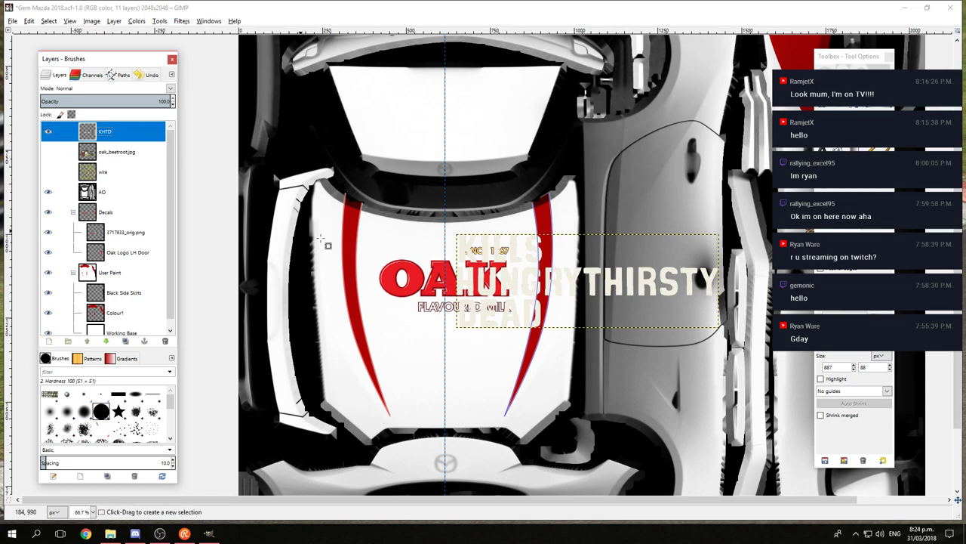
Step: Move the KHTD slogan onto the hood below the OAK logo and duplicate its layer, hiding the original
click(839, 115)
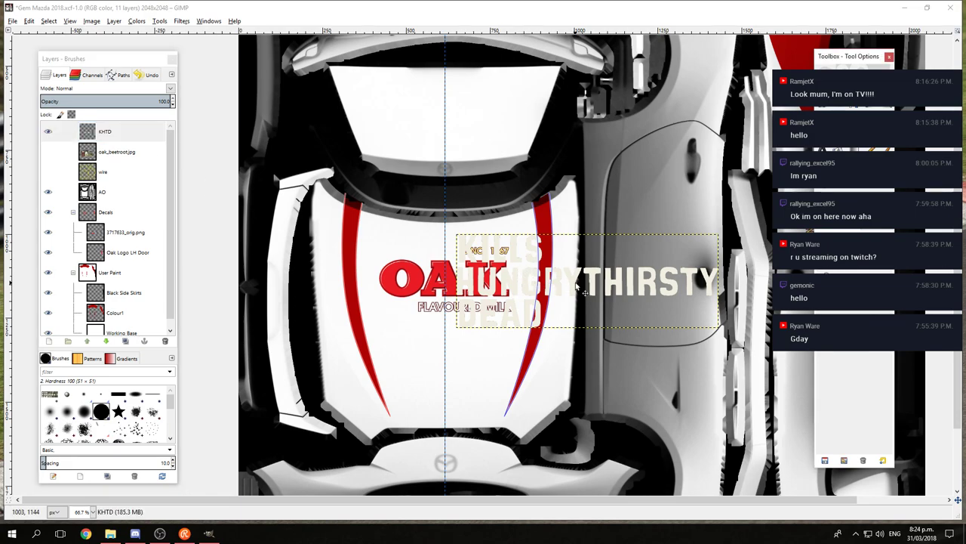
drag(572, 285, 420, 406)
right_click(114, 138)
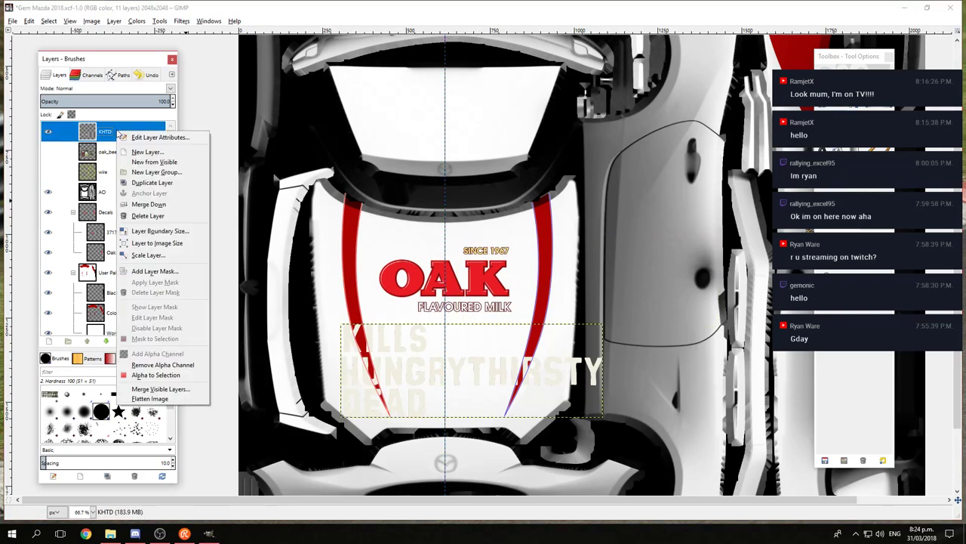
click(147, 183)
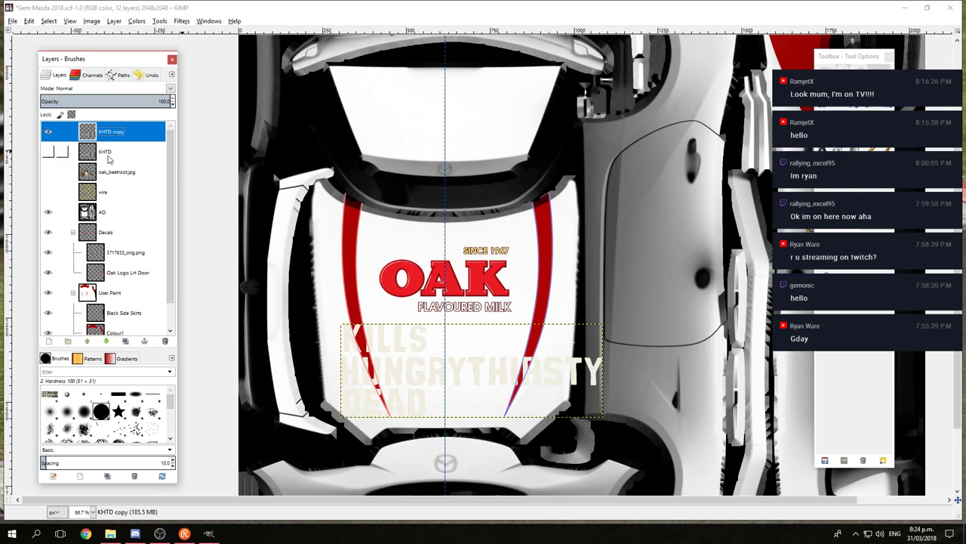
Step: Try scaling the KHTD copy layer to 500 px wide and shifting it on the hood
right_click(123, 132)
click(168, 253)
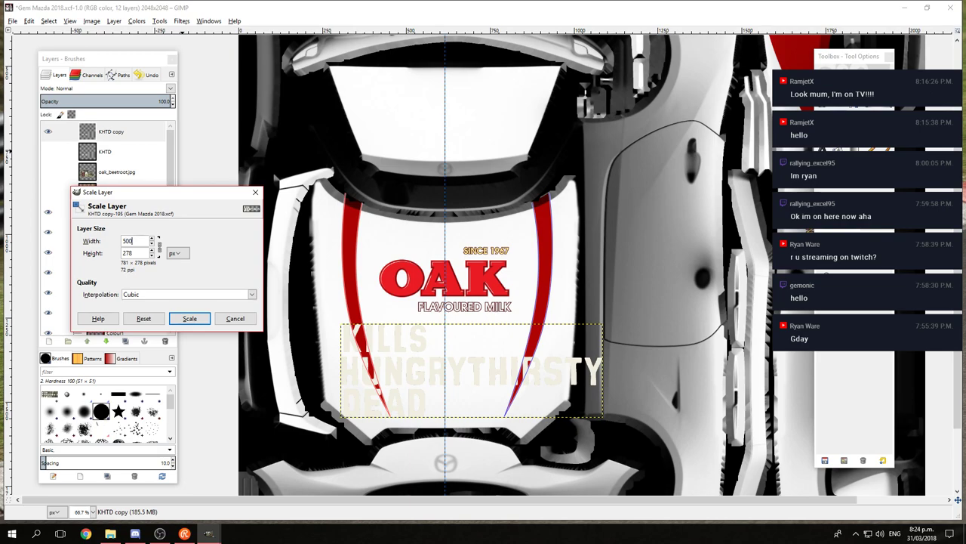
click(189, 318)
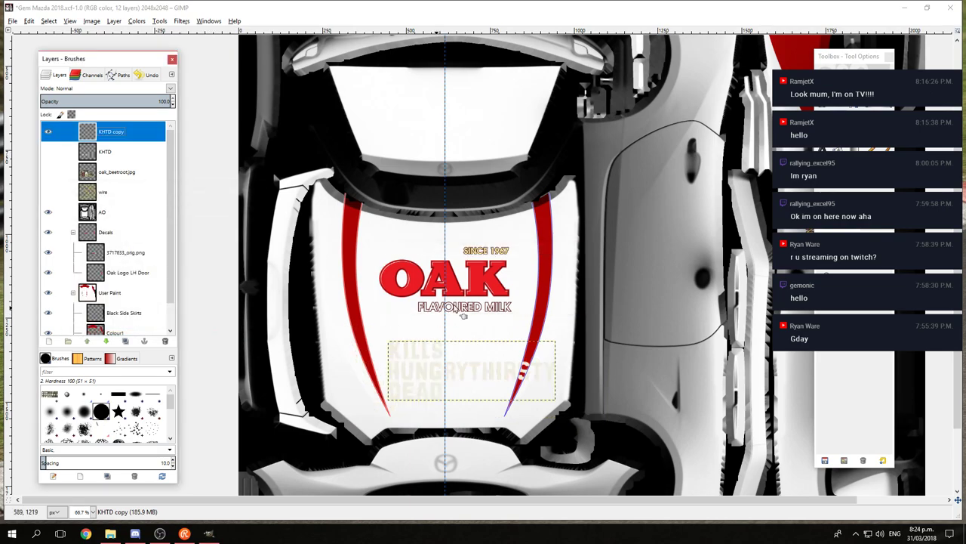
drag(433, 374, 406, 367)
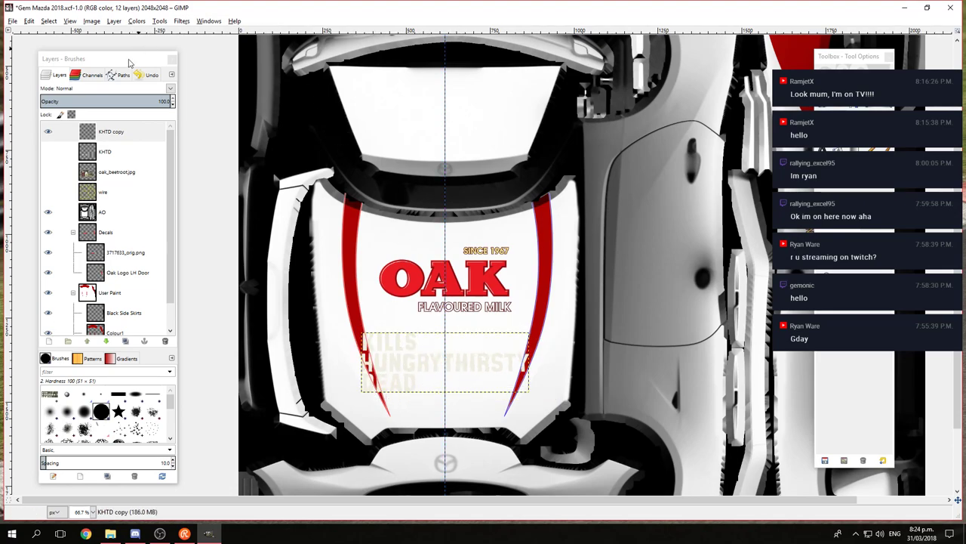
right_click(122, 131)
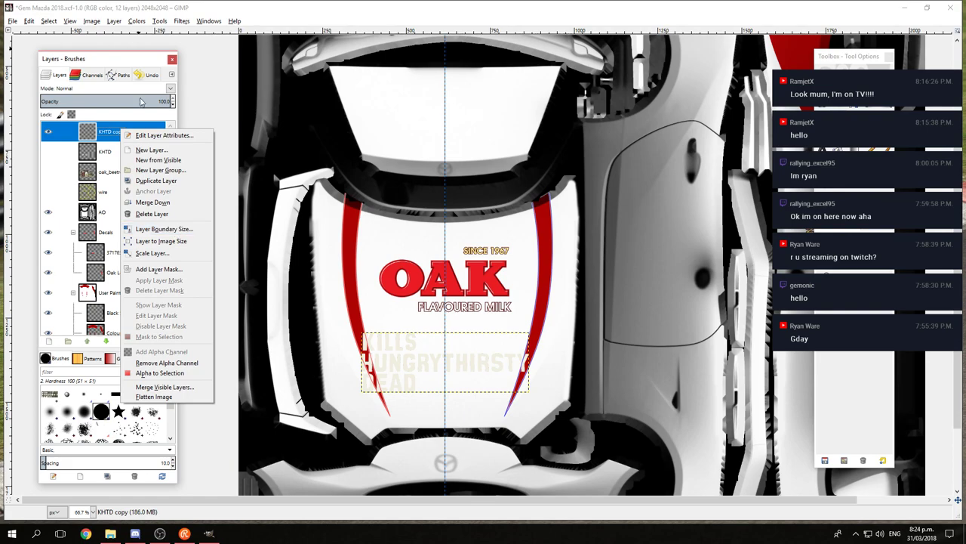
click(136, 62)
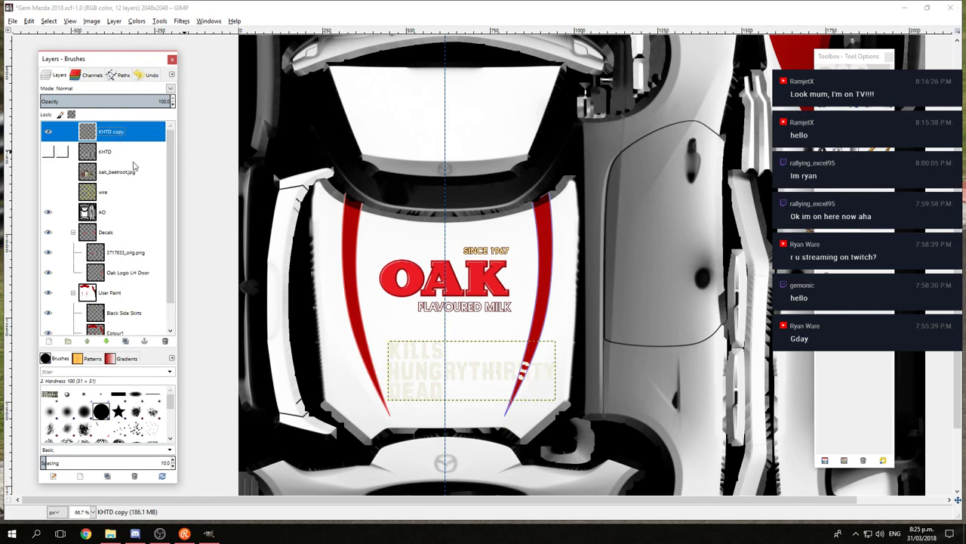
Step: Scale the KHTD copy layer proportionally to a width of 550 px
right_click(134, 134)
click(165, 259)
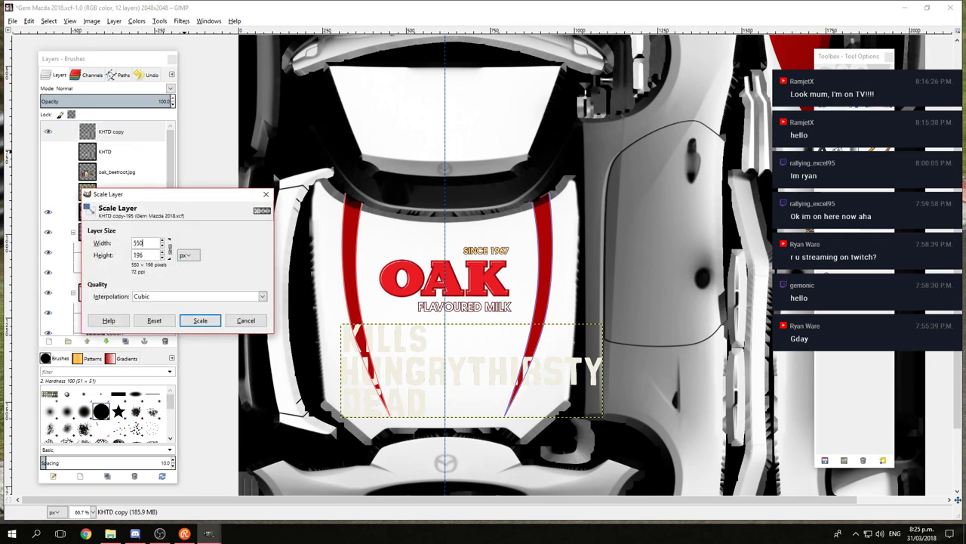
text(550)
click(200, 321)
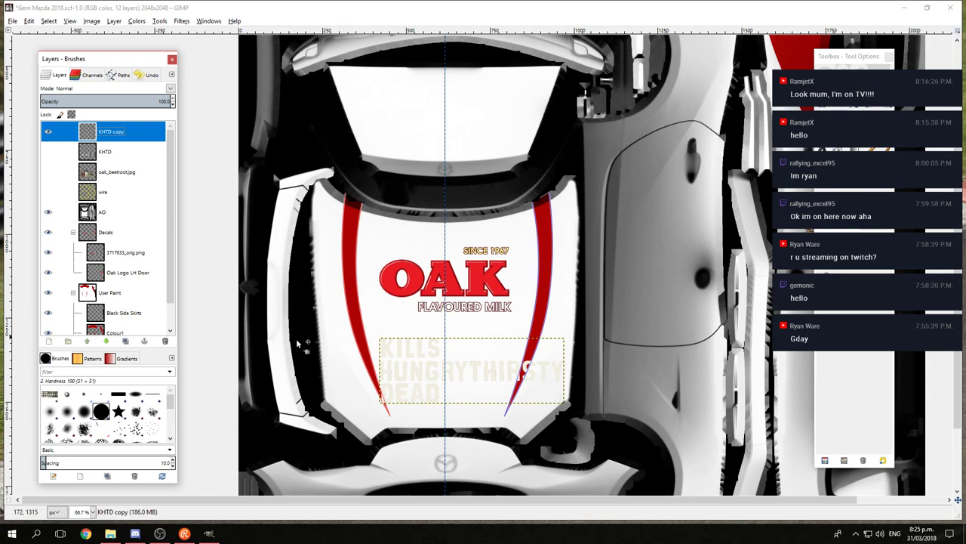
Step: Rotate the KHTD copy layer by -15 degrees and reposition it across the hood's red stripes, below the OAK logo
click(113, 21)
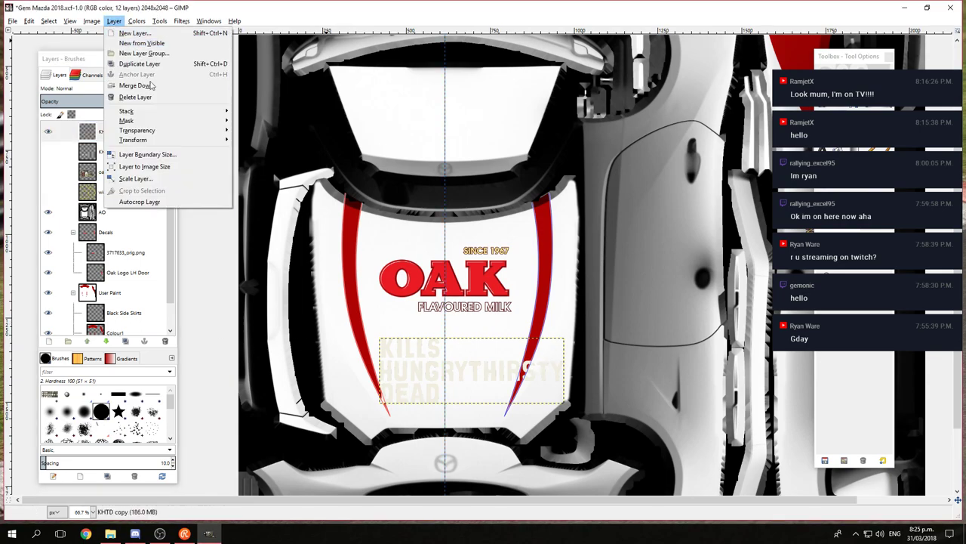
mouse_move(188, 142)
click(294, 208)
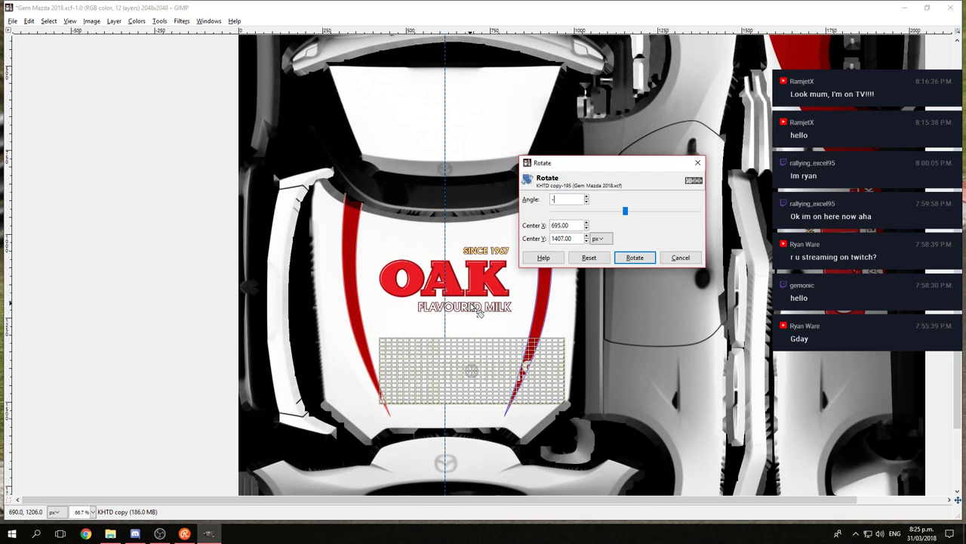
text(-15)
key(Return)
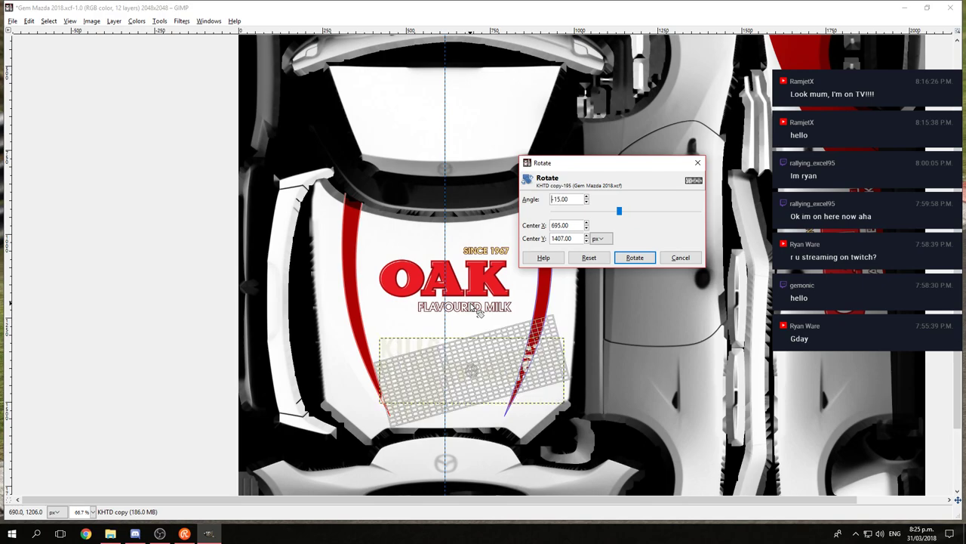
click(635, 258)
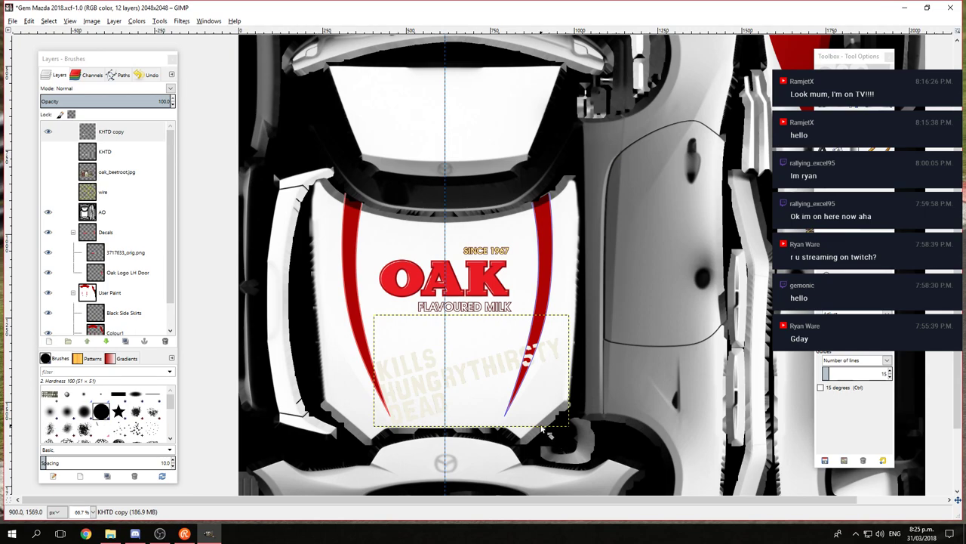
key(m)
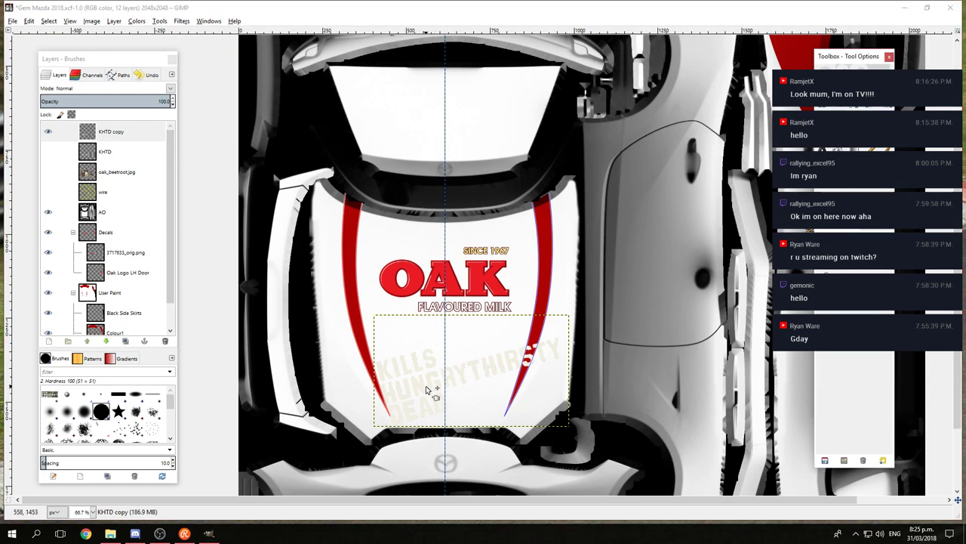
drag(439, 405, 405, 370)
Step: Create a new layer named Base in the User Paint group and place it between Colour1 and Working Base
drag(172, 222, 168, 235)
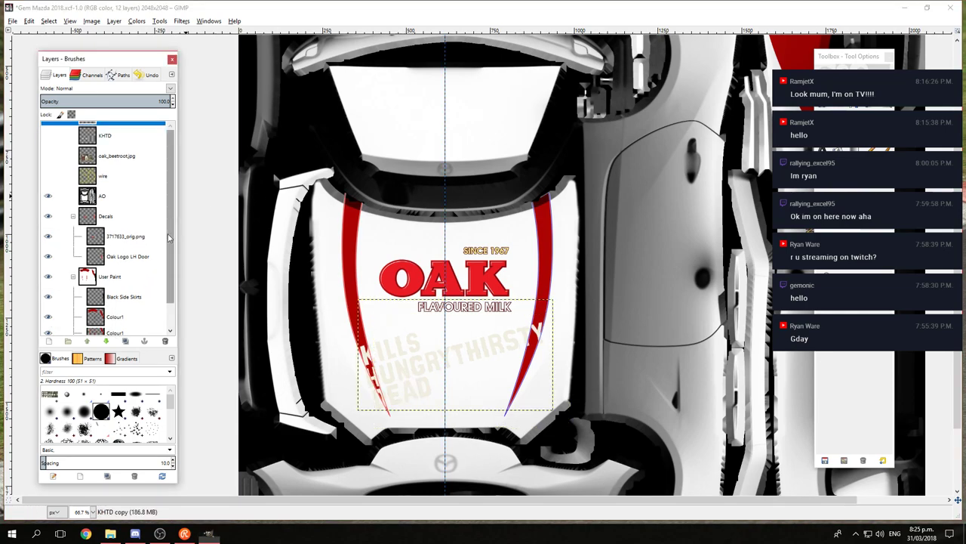
scroll(168, 238, down, 1)
click(124, 305)
click(49, 341)
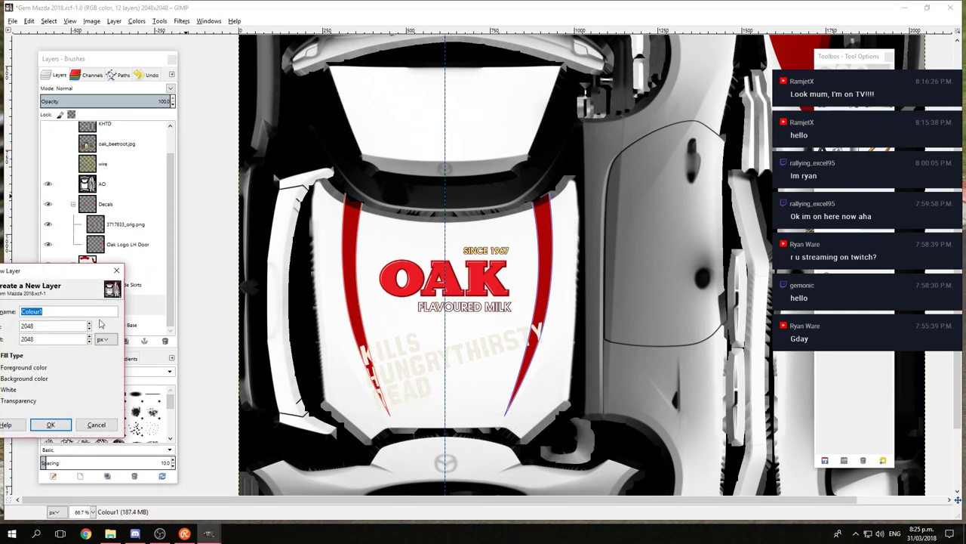
text(Base)
click(51, 424)
drag(60, 303, 160, 311)
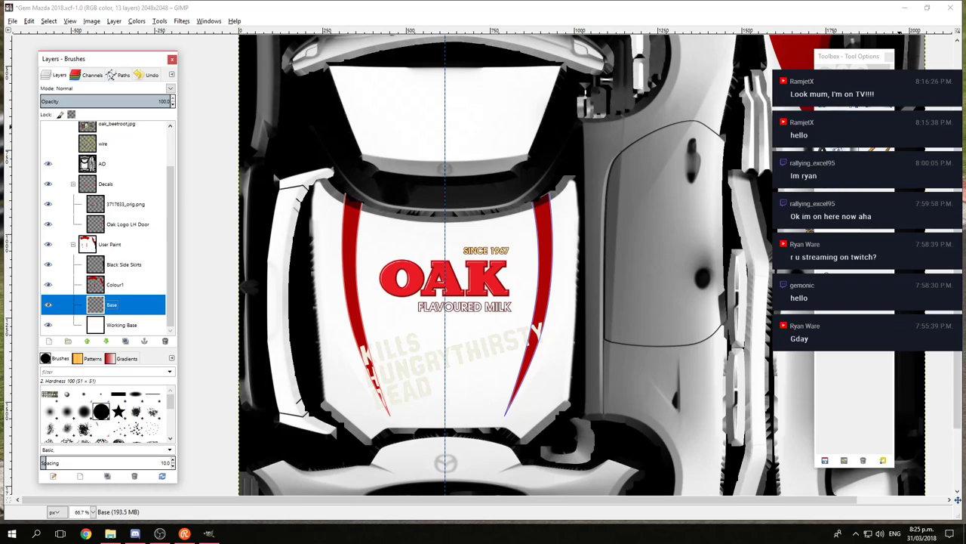
click(828, 148)
click(831, 199)
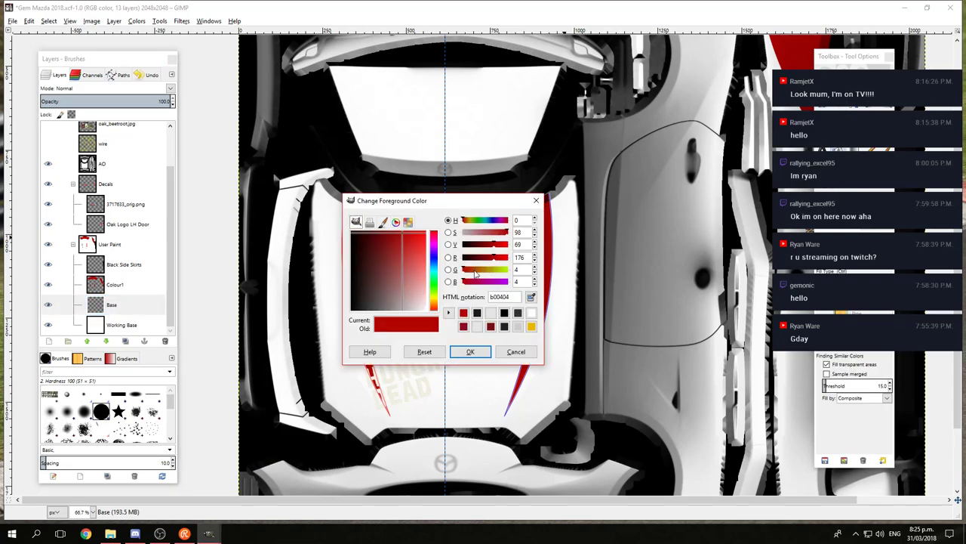
mouse_move(390, 293)
mouse_down()
mouse_move(376, 326)
mouse_move(374, 265)
mouse_move(369, 285)
mouse_up()
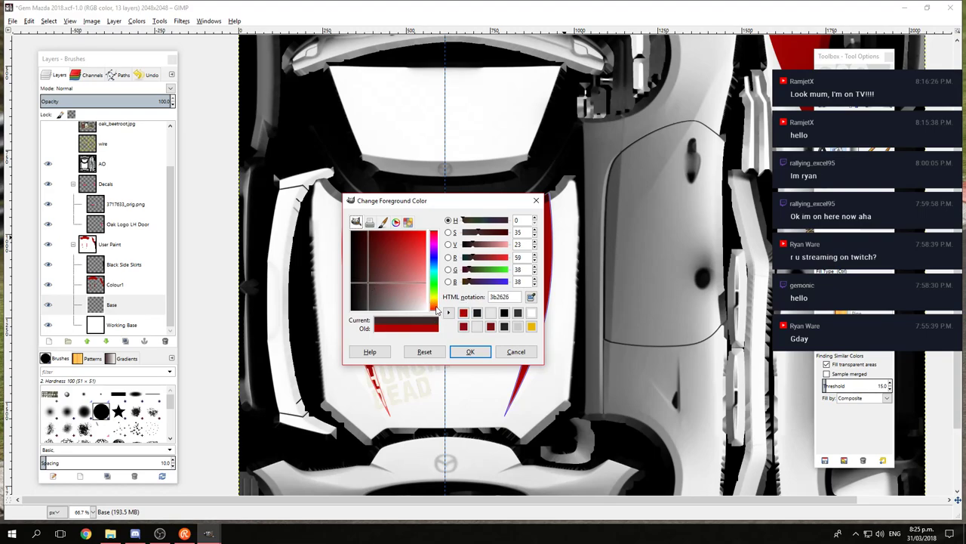
drag(437, 310, 436, 306)
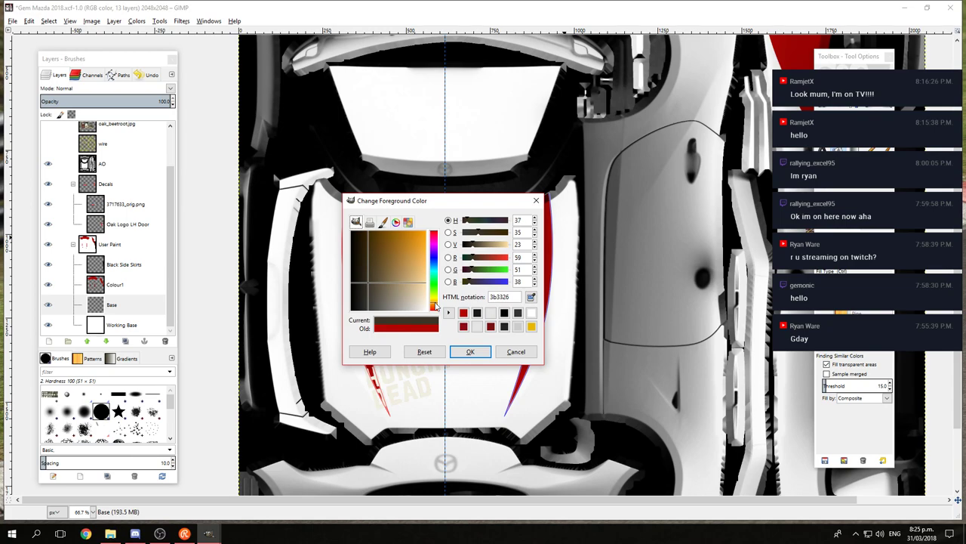
mouse_move(359, 289)
mouse_down()
mouse_move(382, 281)
mouse_move(374, 285)
mouse_up()
mouse_move(435, 306)
mouse_down()
mouse_move(435, 236)
mouse_move(433, 299)
mouse_up()
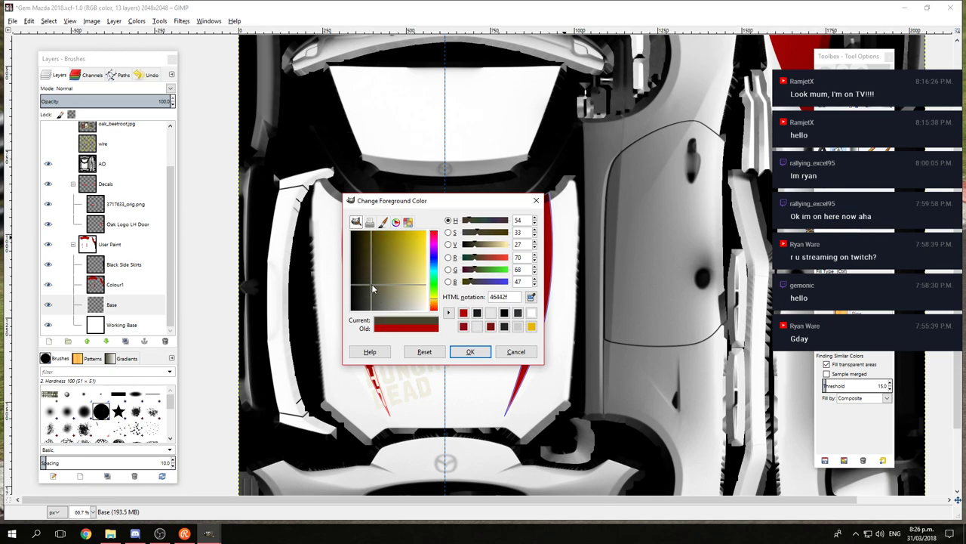
drag(372, 287, 369, 290)
drag(435, 303, 435, 310)
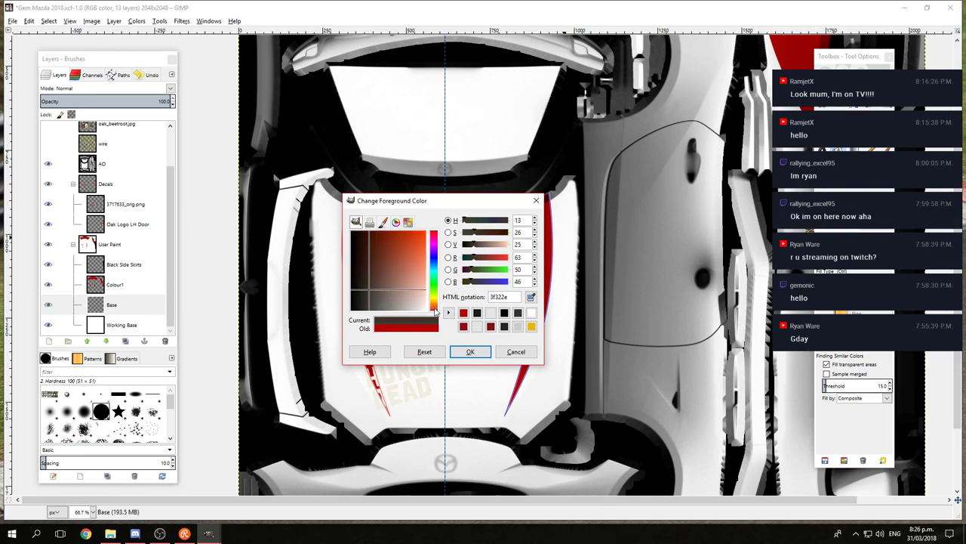
drag(375, 292, 377, 290)
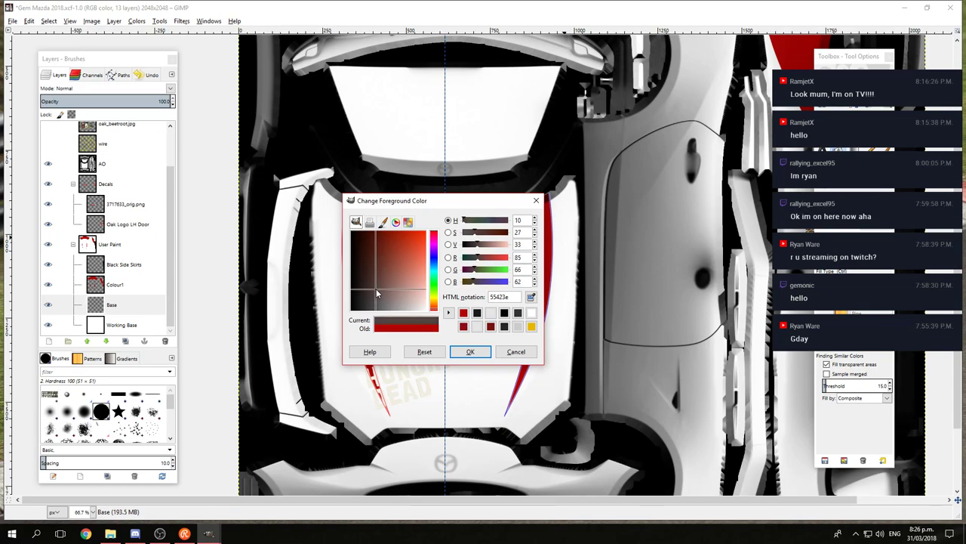
click(515, 351)
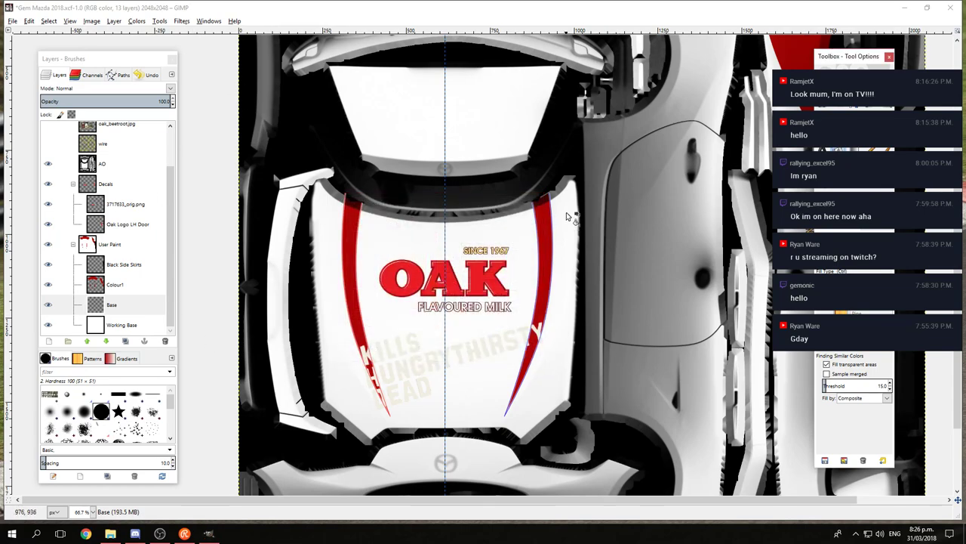
Step: Switch to Chrome and run a Google image search for oak chocolate milk
click(85, 533)
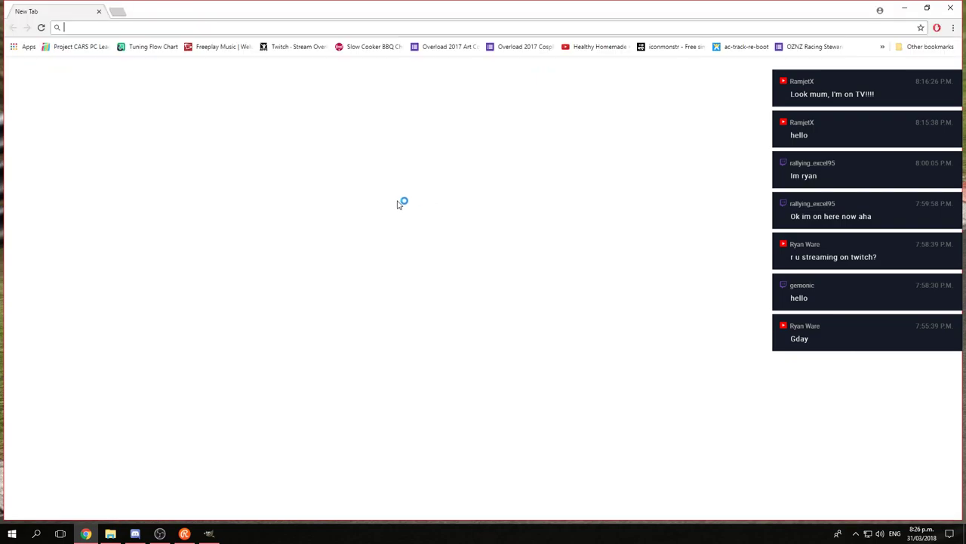
text(oak)
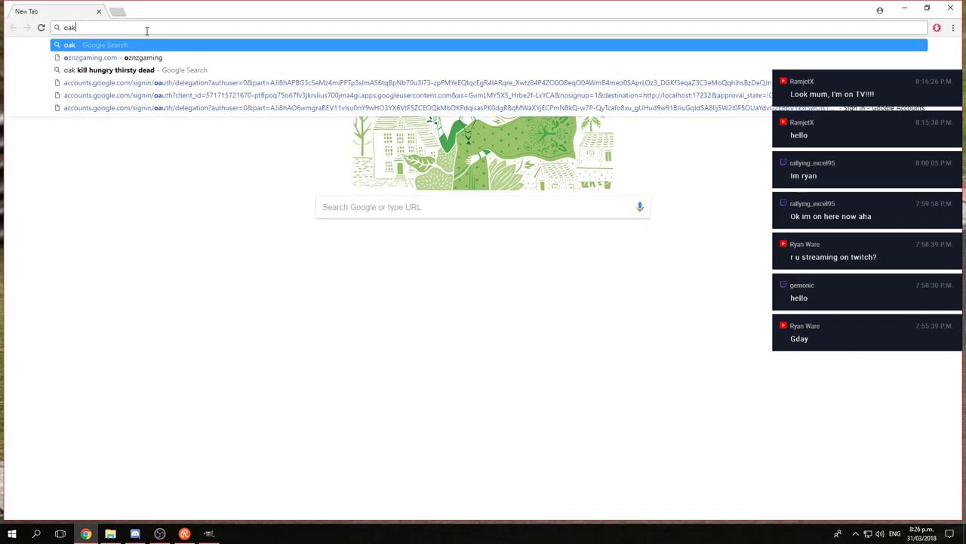
text( choco)
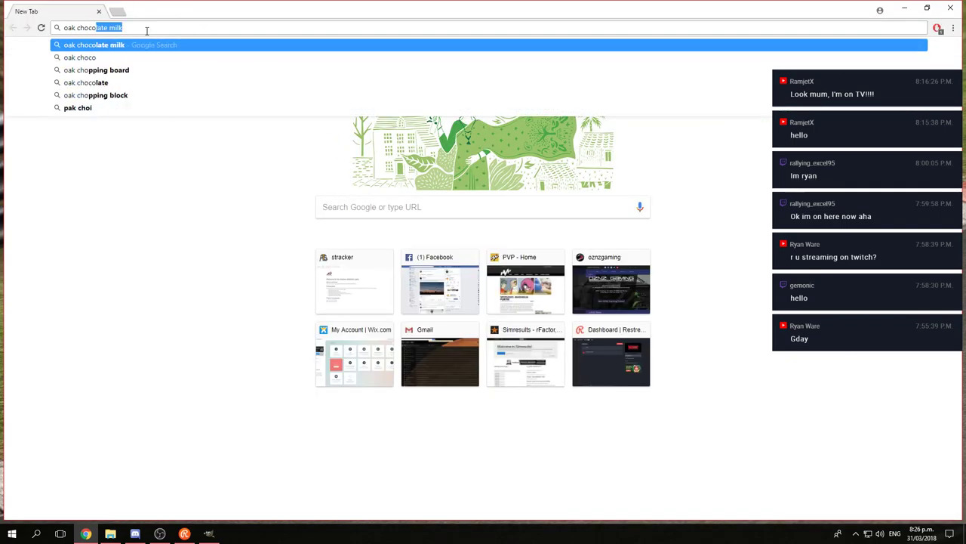
key(Return)
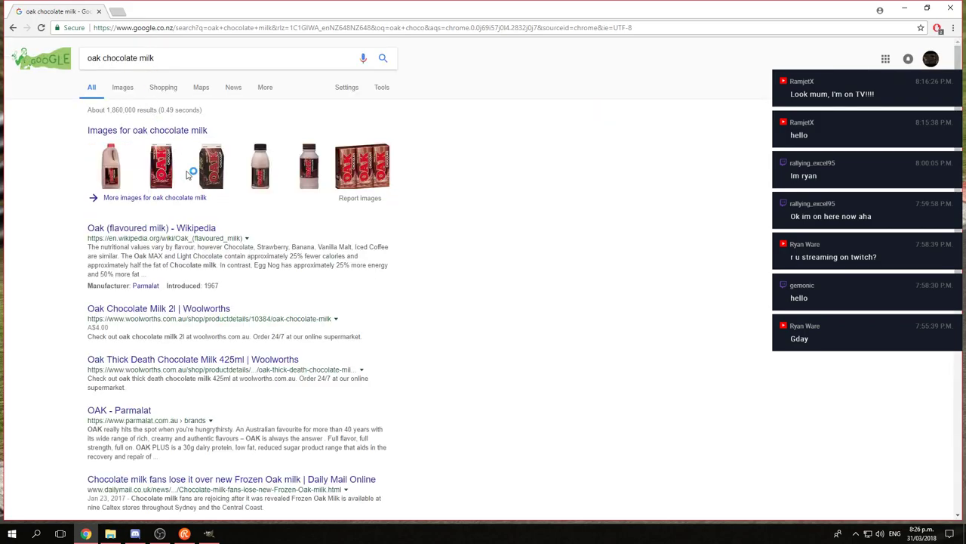
click(122, 89)
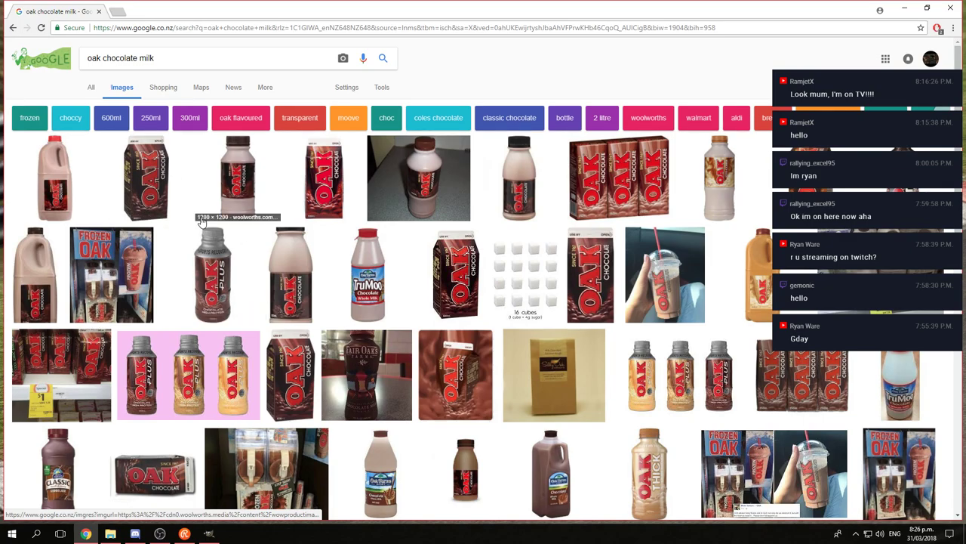
Step: Save the Oak Chocolate Milk 600ml carton image as 048728.jpg in the Gem 2018 folder and close the browser
click(144, 183)
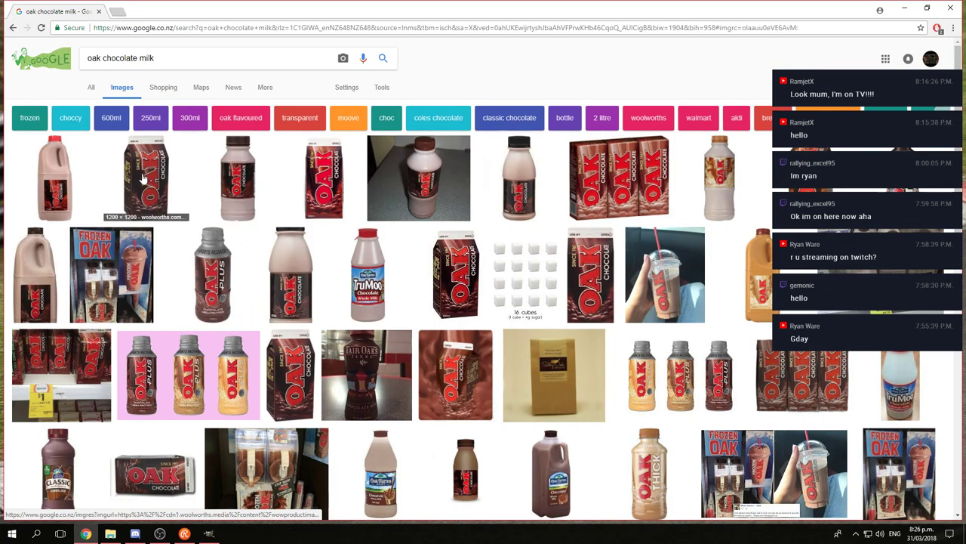
right_click(321, 240)
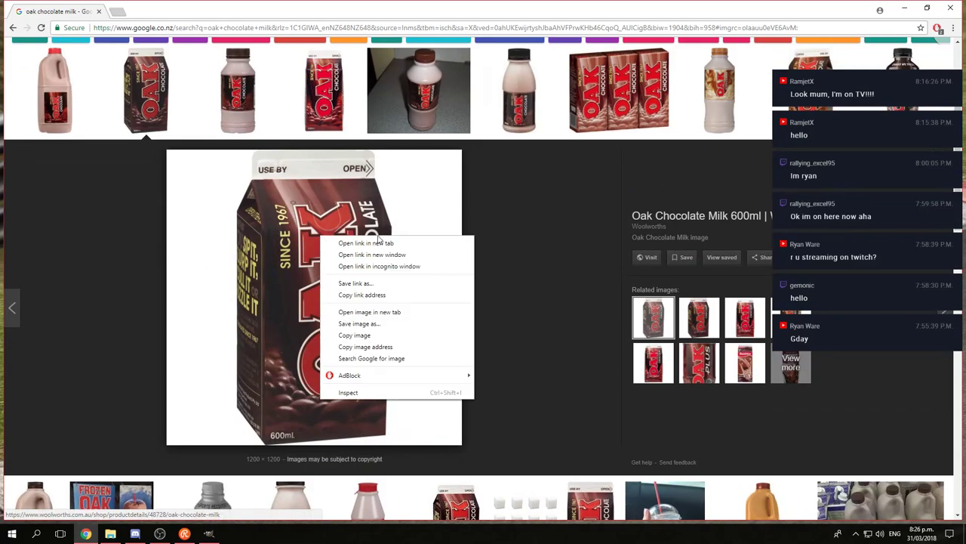
click(371, 324)
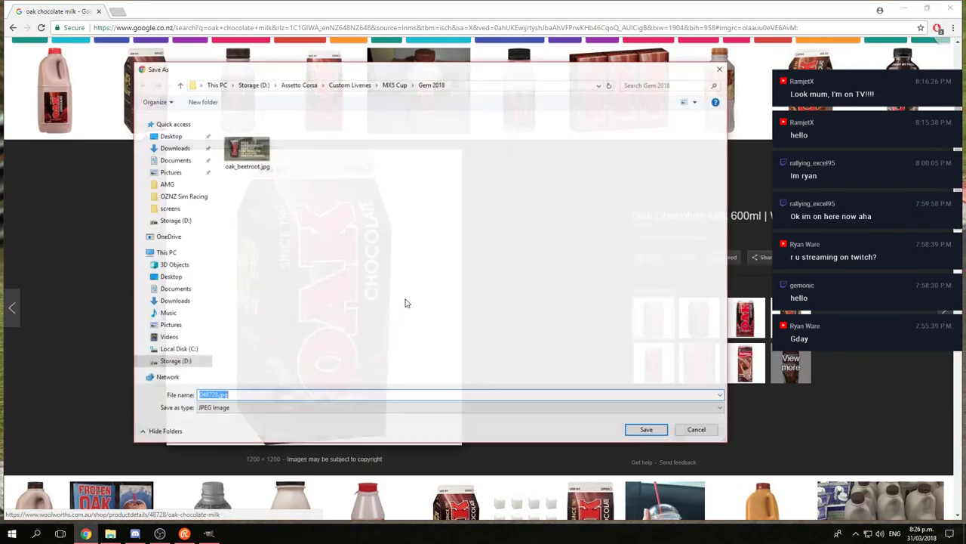
click(642, 429)
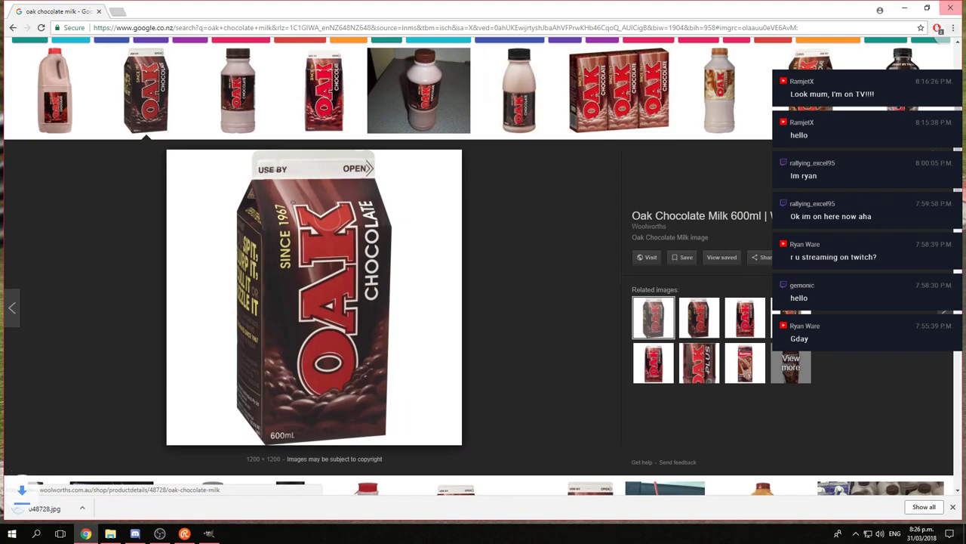
click(951, 7)
Step: Add 048728.jpg as a layer above all others and sample the brown inside the carton's OAK lettering area as foreground colour
drag(965, 128, 557, 234)
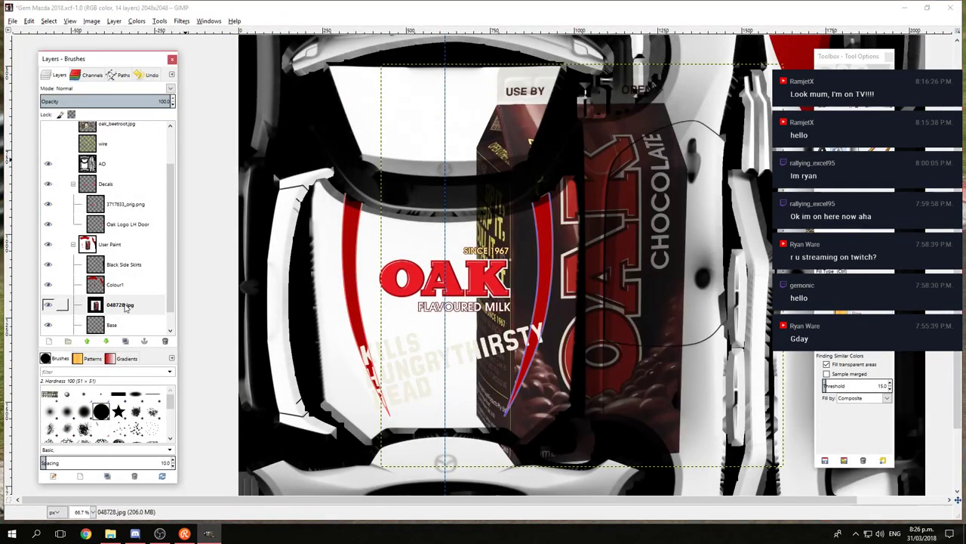
drag(113, 304, 159, 130)
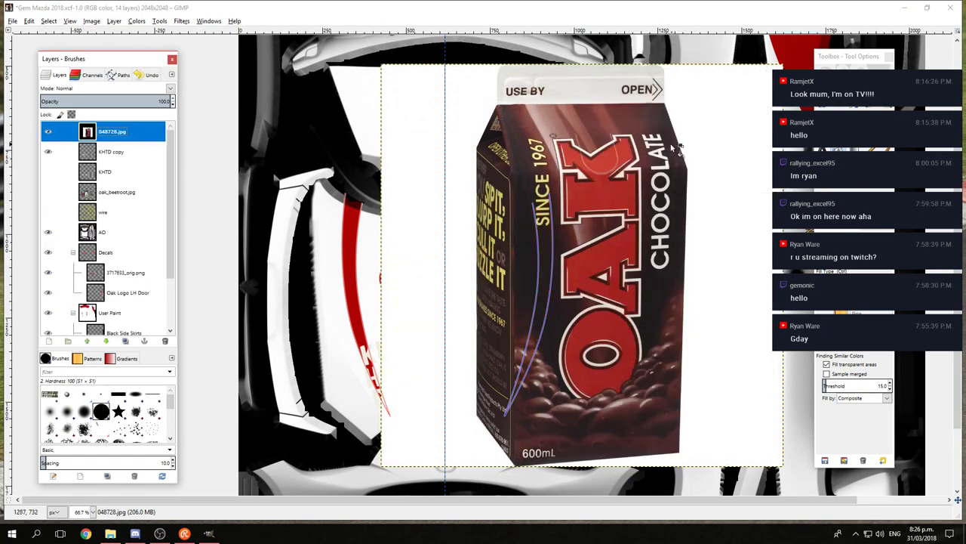
key(o)
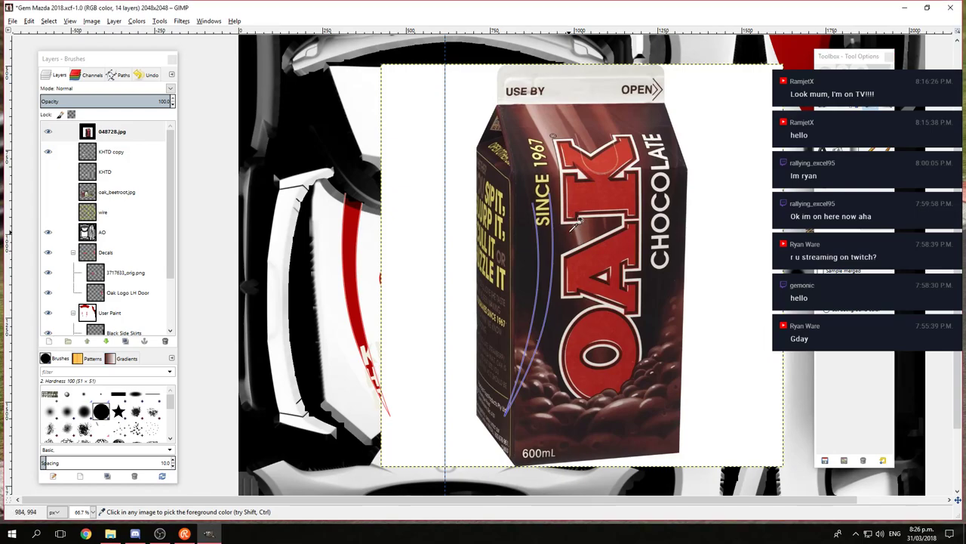
drag(339, 112, 385, 95)
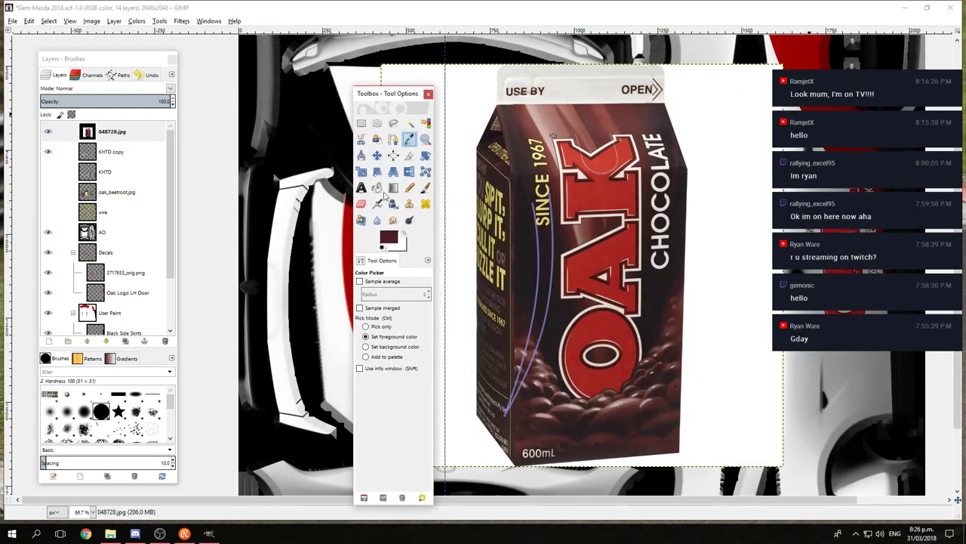
click(577, 227)
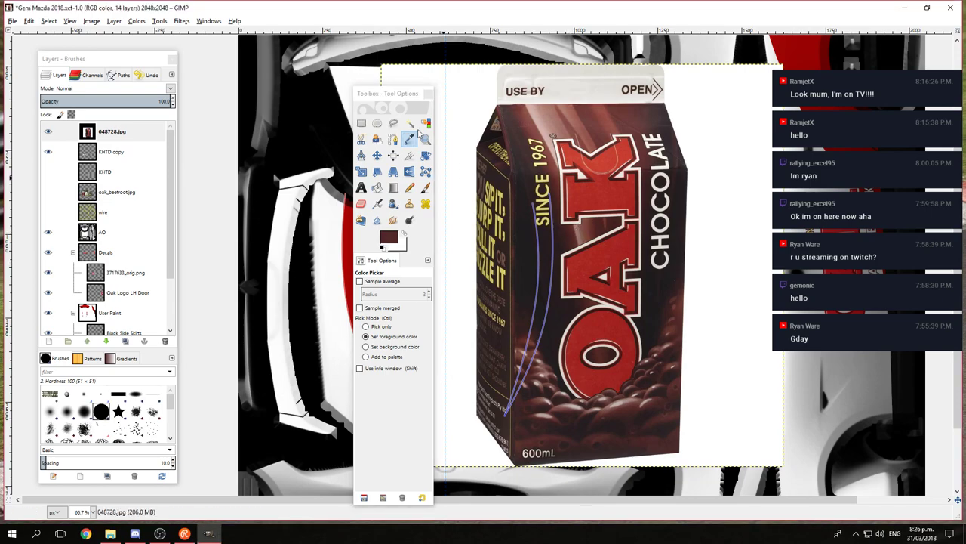
Step: Delete the 048728.jpg layer and add the sampled brown 532a28 to the colour history
right_click(120, 133)
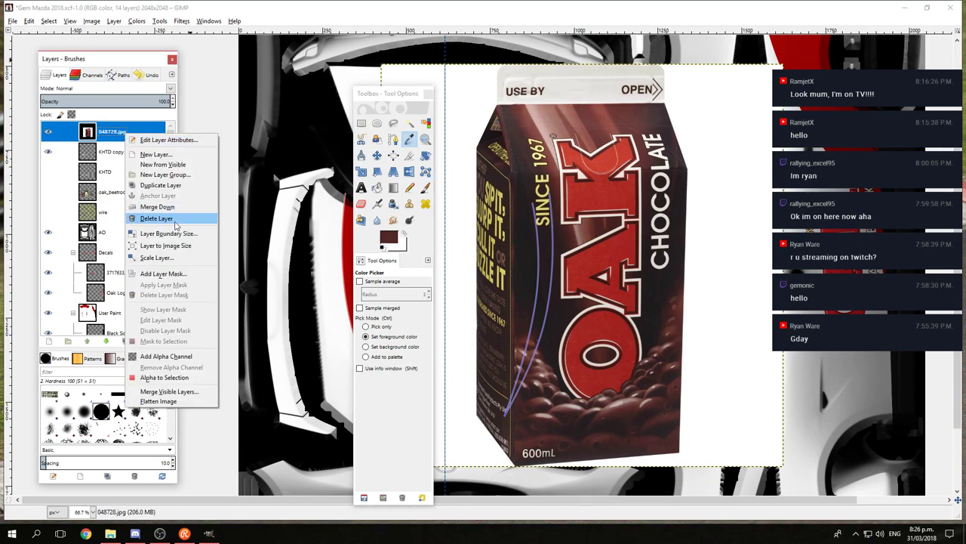
click(176, 225)
click(389, 238)
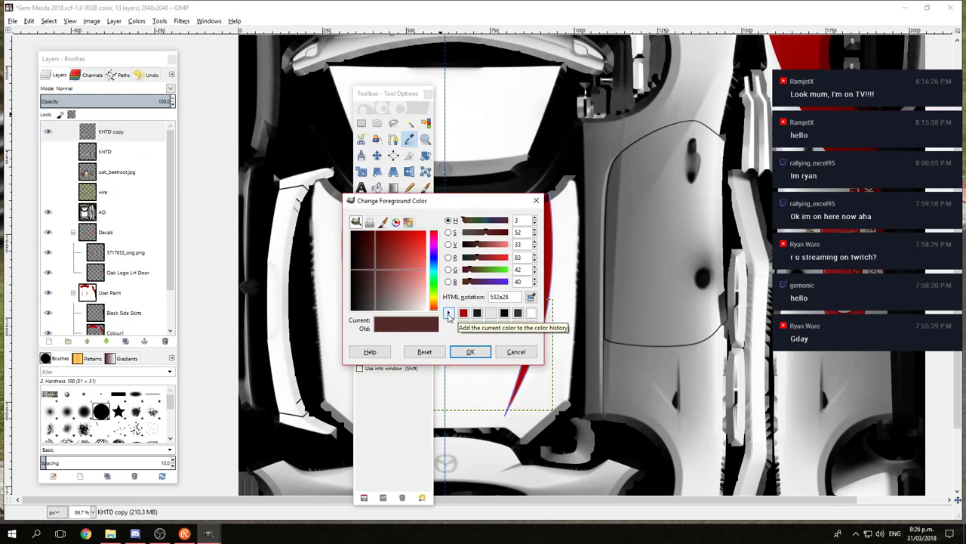
click(448, 314)
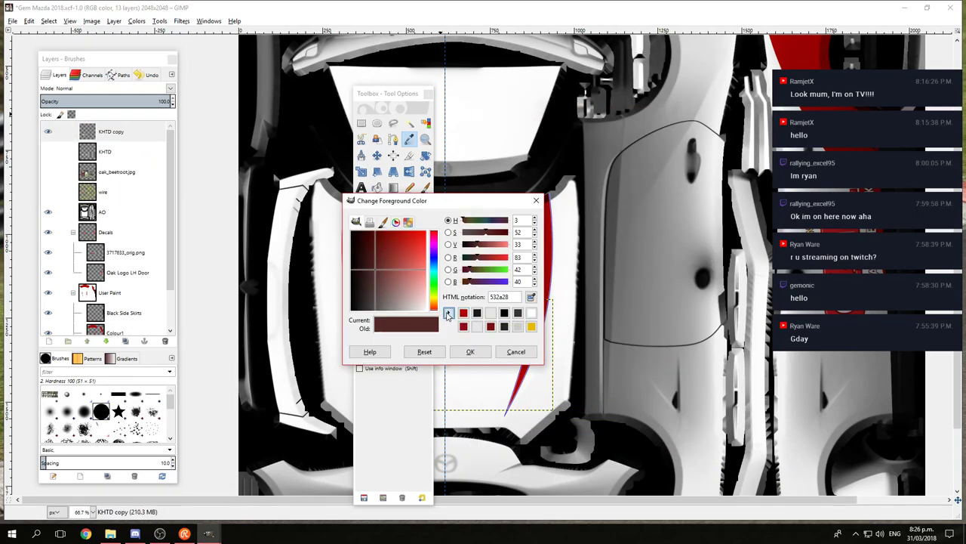
click(471, 351)
Step: Bucket-fill the Base layer with the sampled brown foreground colour 532a28
scroll(115, 281, down, 2)
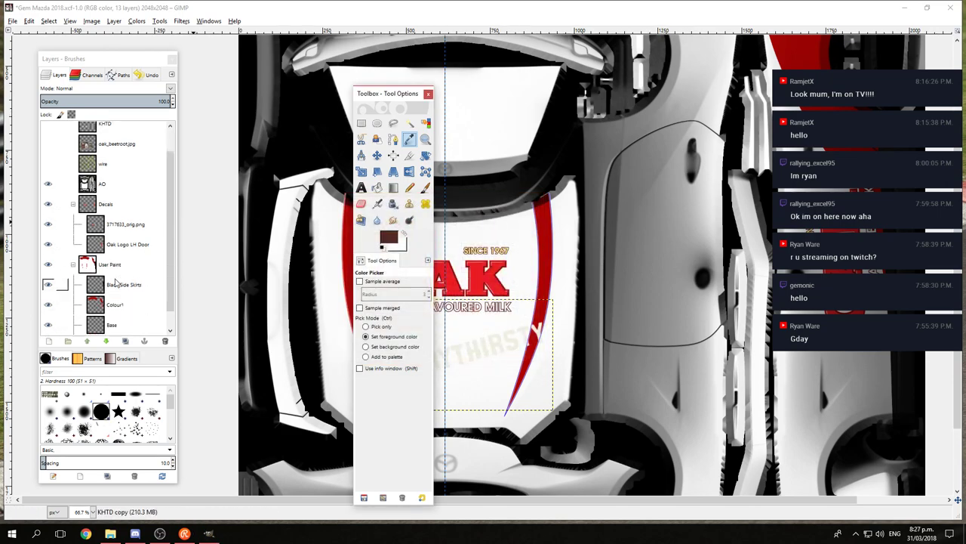
scroll(115, 281, down, 1)
click(124, 305)
drag(388, 100, 727, 118)
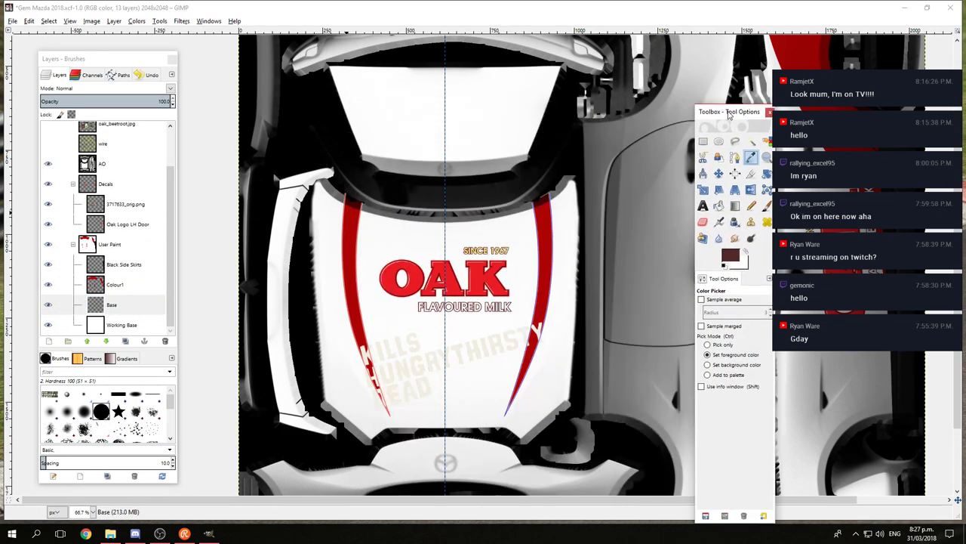
click(719, 206)
click(488, 176)
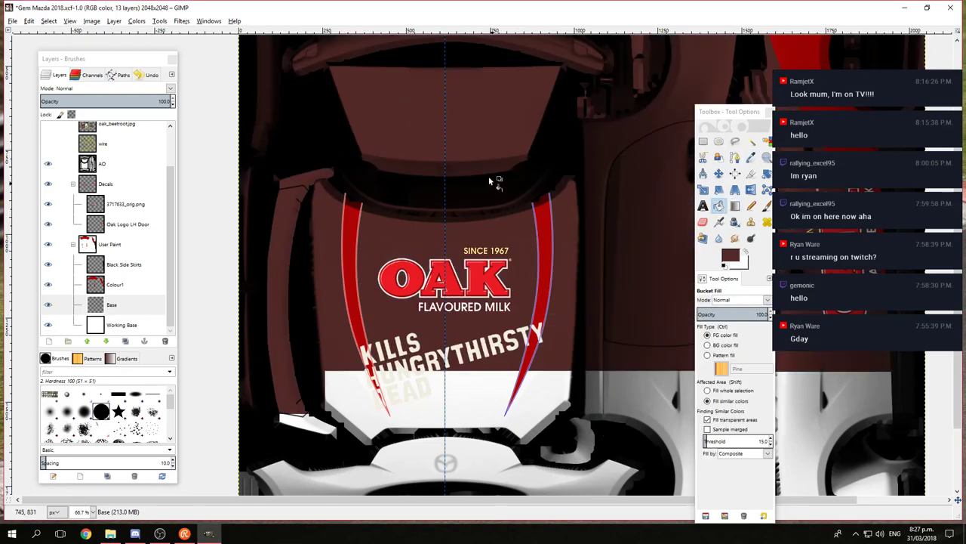
Step: Add 048728.jpg to the skin again as a layer and move it to the top of the layer stack
scroll(557, 191, down, 3)
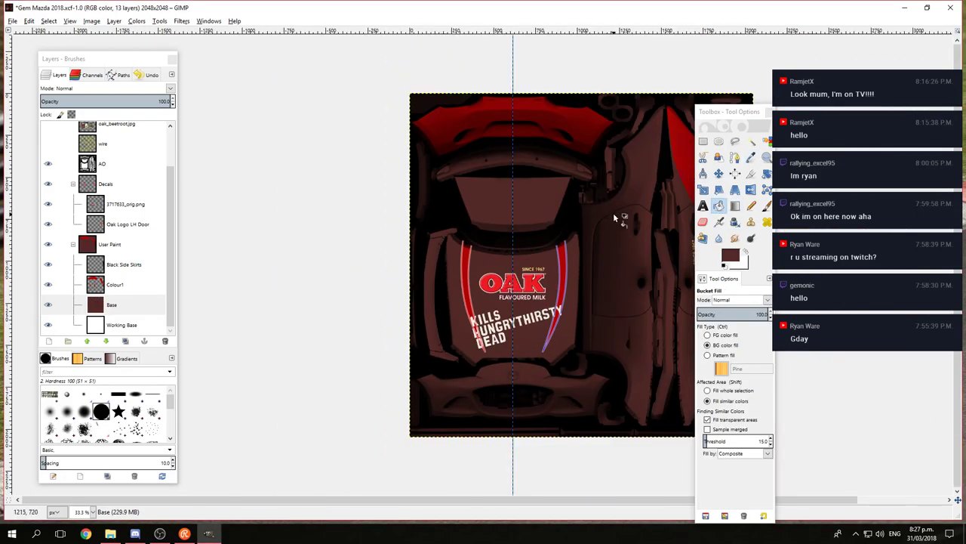
scroll(613, 212, up, 2)
scroll(643, 215, up, 1)
drag(643, 216, 523, 183)
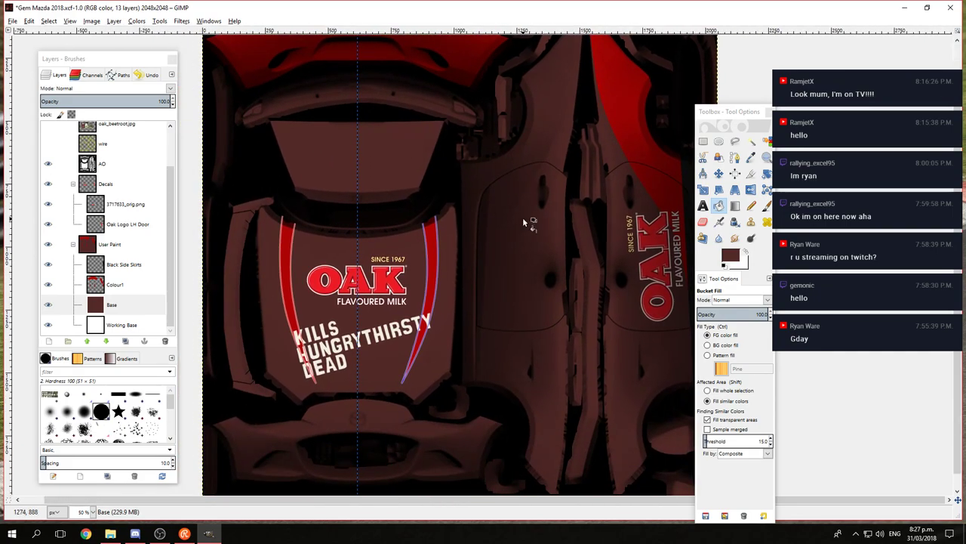
drag(965, 263, 557, 420)
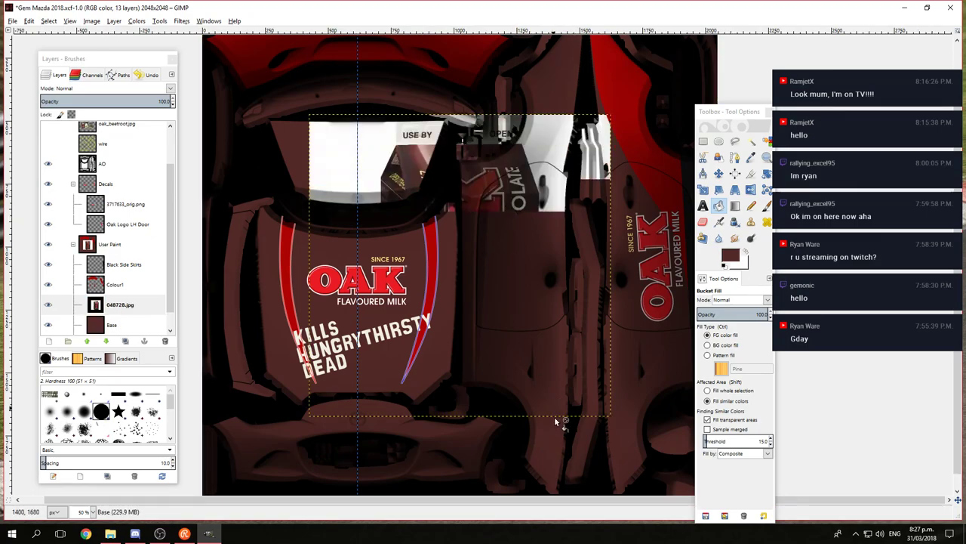
drag(121, 316, 106, 126)
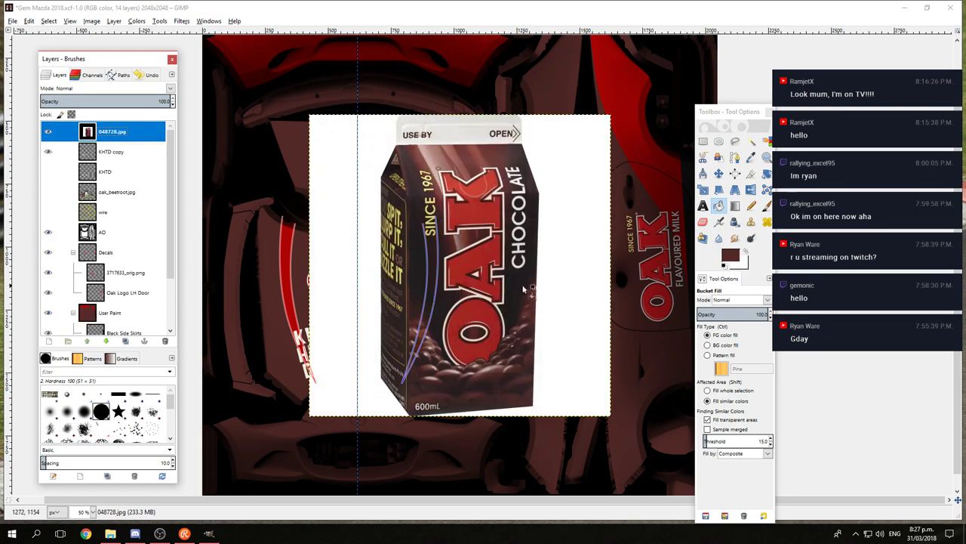
Step: Sample a brown from the chocolate balls below the carton's OAK lettering as foreground colour and hide the 048728.jpg layer
key(1)
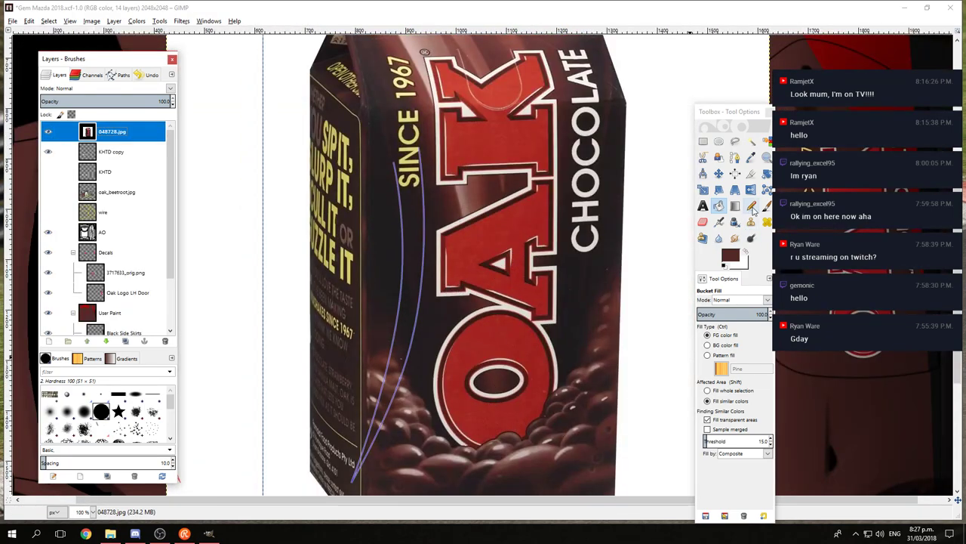
click(751, 157)
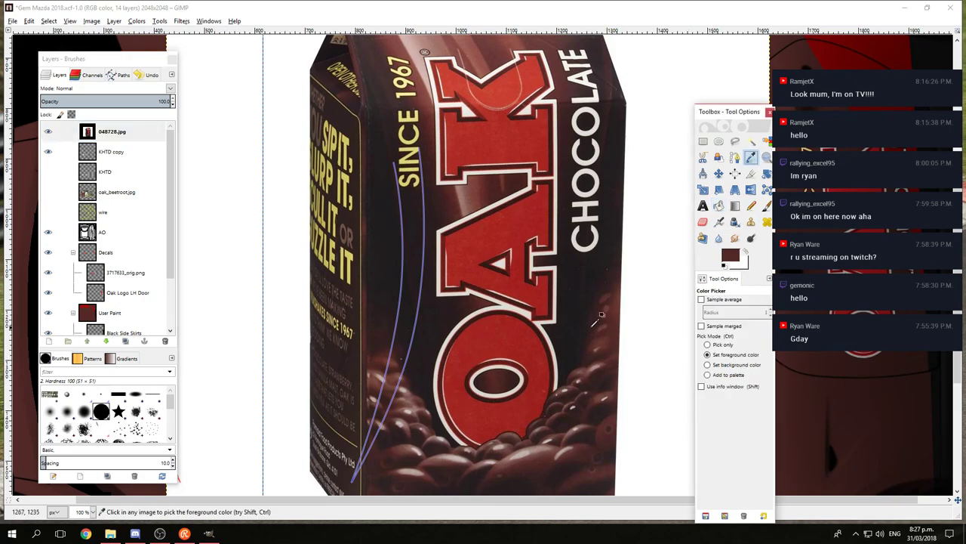
click(546, 448)
click(547, 450)
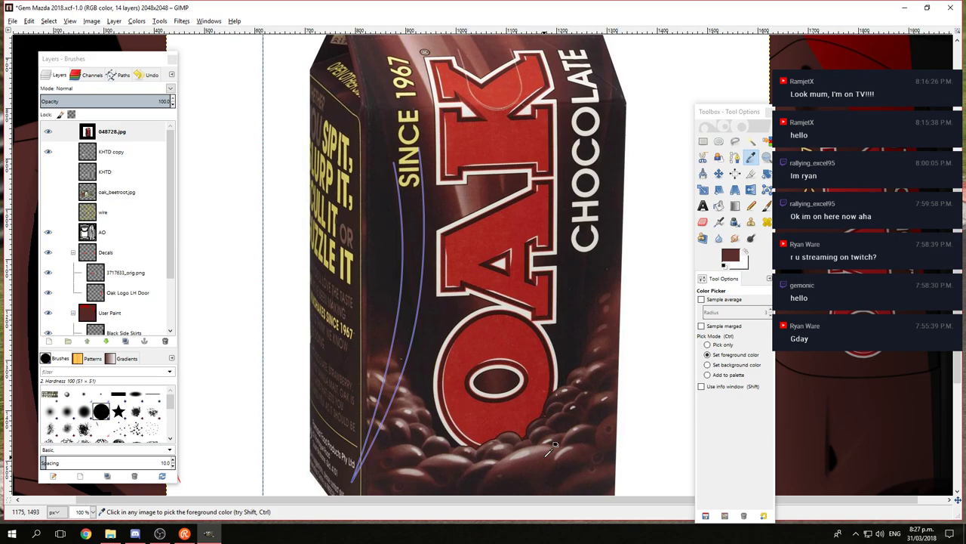
click(546, 448)
click(48, 133)
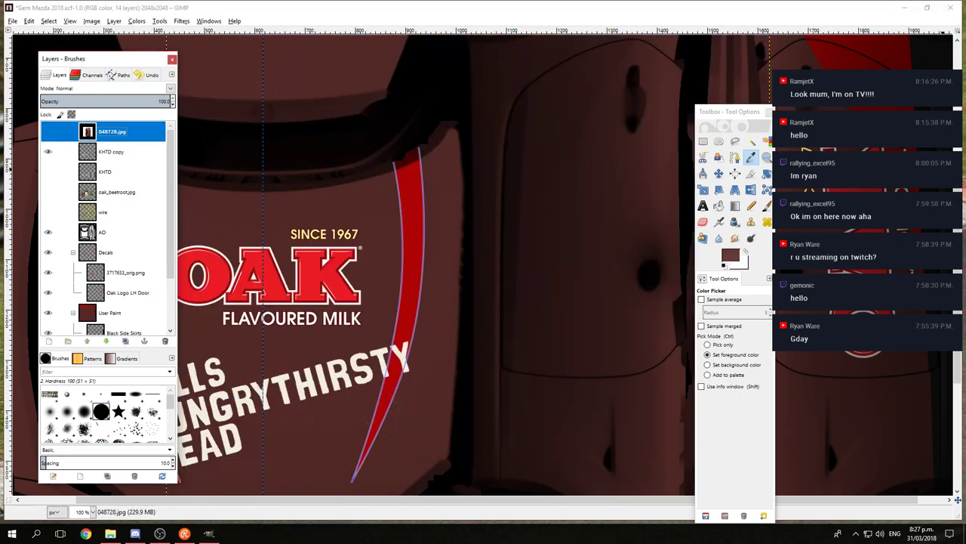
Step: Bucket-fill the Base layer with the brown foreground colour sampled from the chocolate balls
click(718, 206)
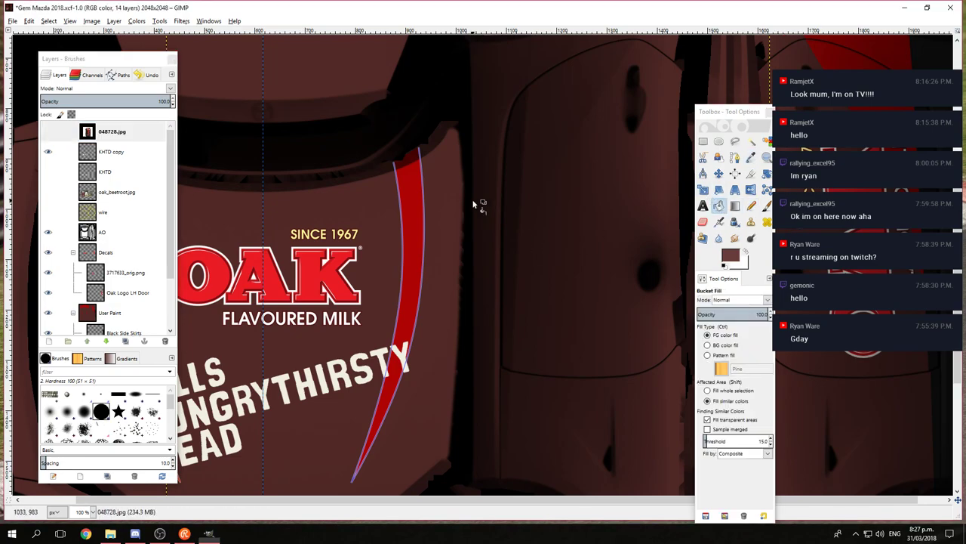
scroll(130, 284, down, 2)
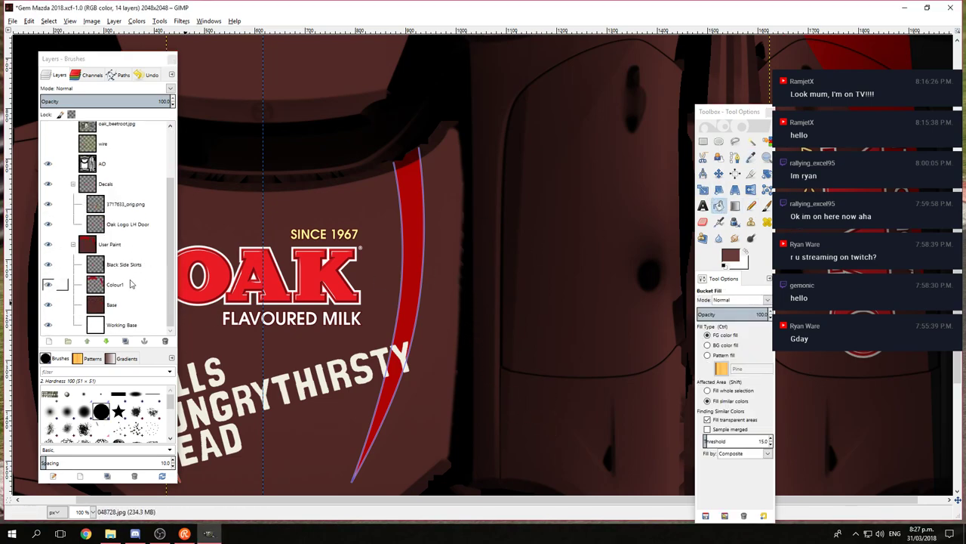
click(114, 304)
click(342, 199)
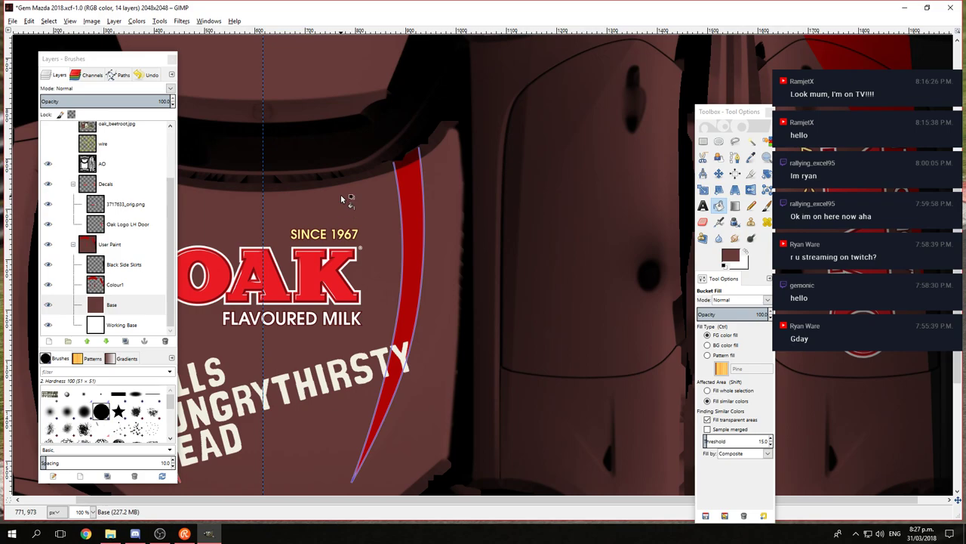
scroll(341, 198, down, 3)
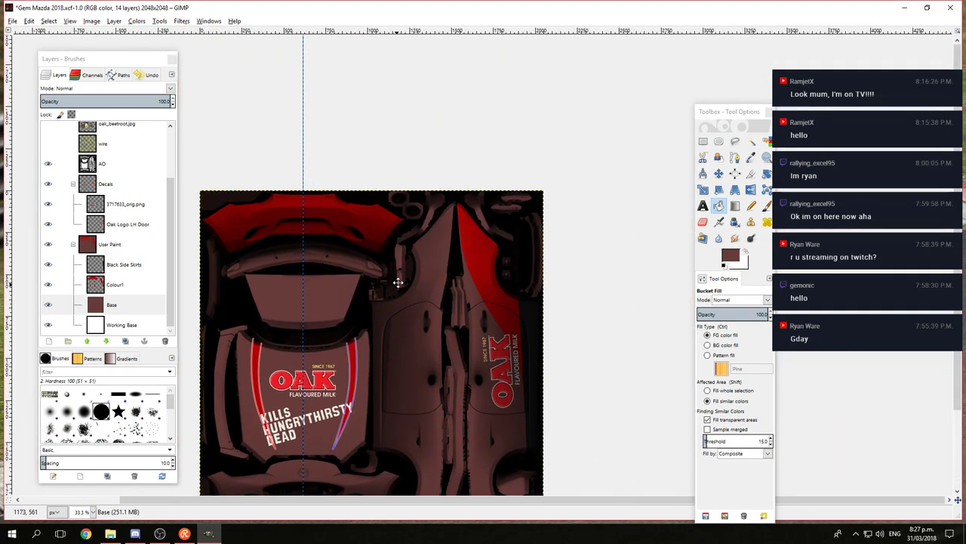
scroll(381, 270, up, 2)
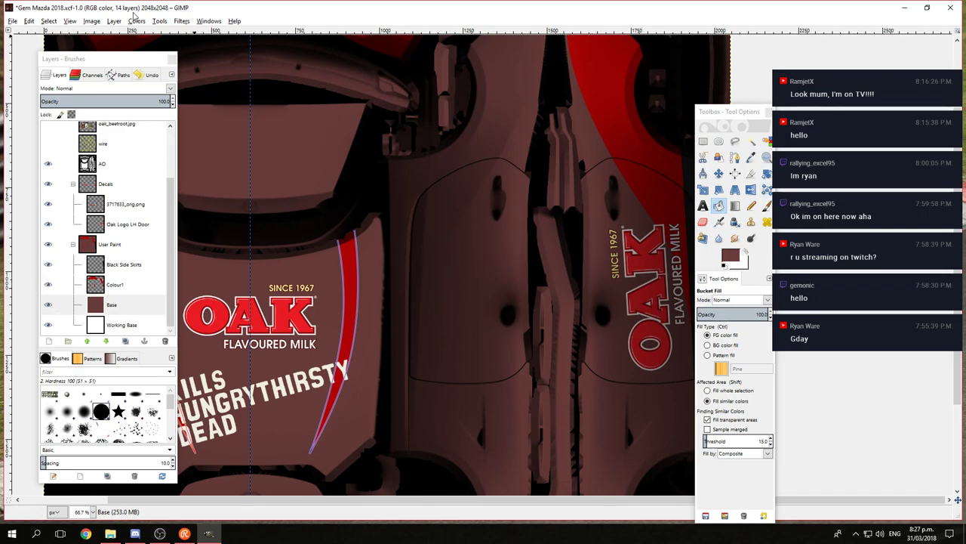
Step: Try shifting the Base layer to a less reddish, darker brown with the Hue-Saturation adjustment
click(136, 20)
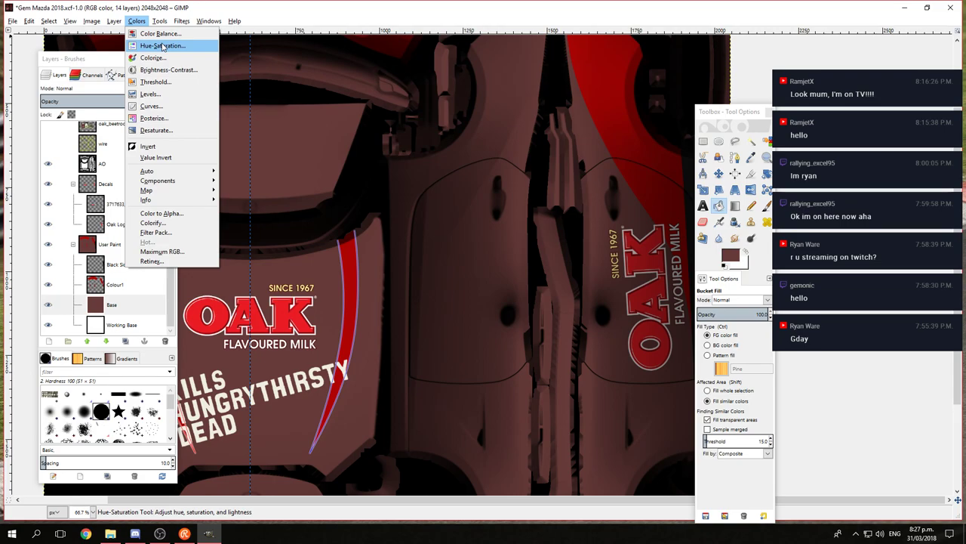
click(162, 46)
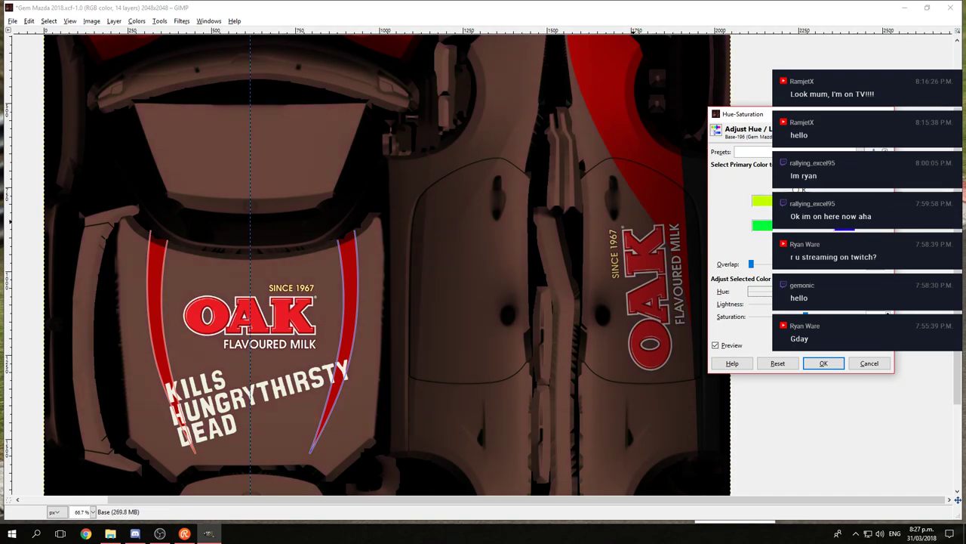
drag(806, 304, 784, 306)
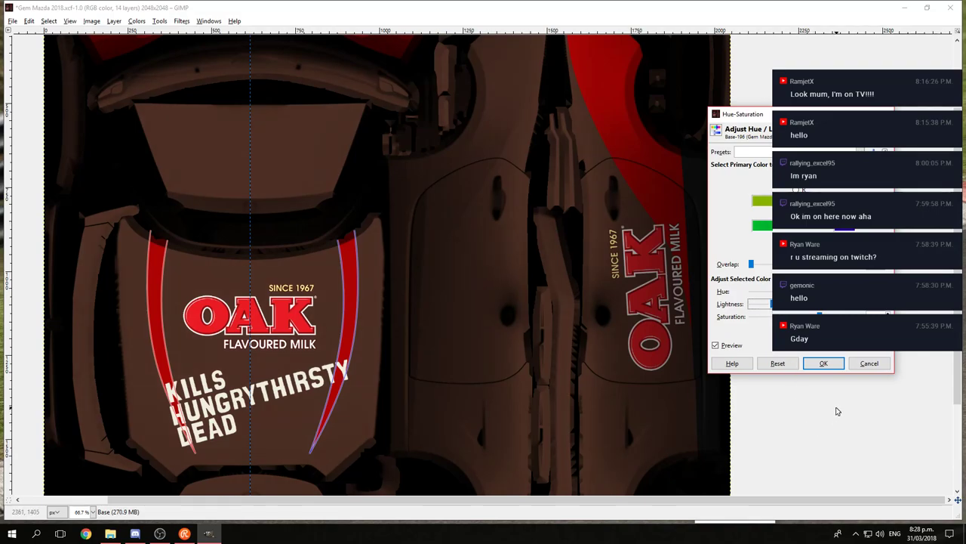
click(823, 363)
drag(447, 268, 482, 283)
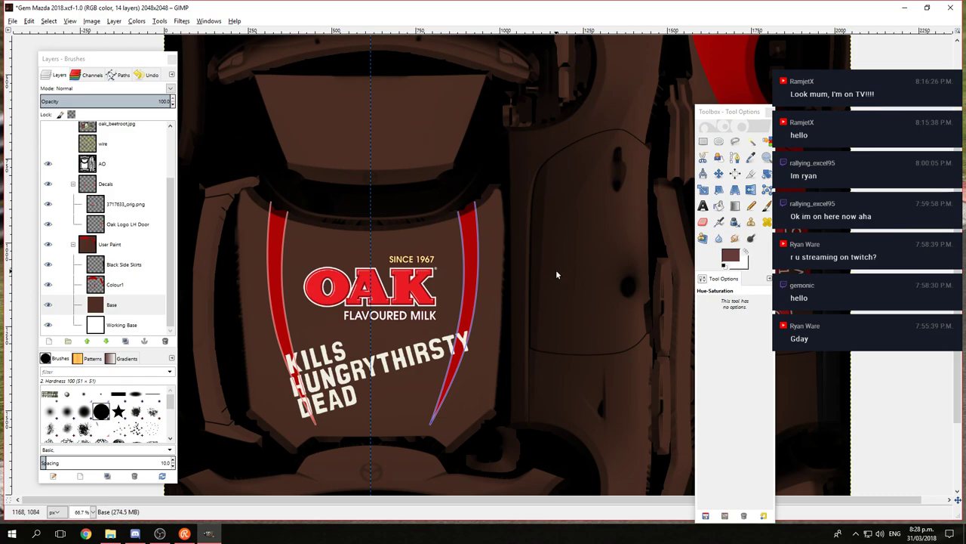
drag(742, 117, 657, 78)
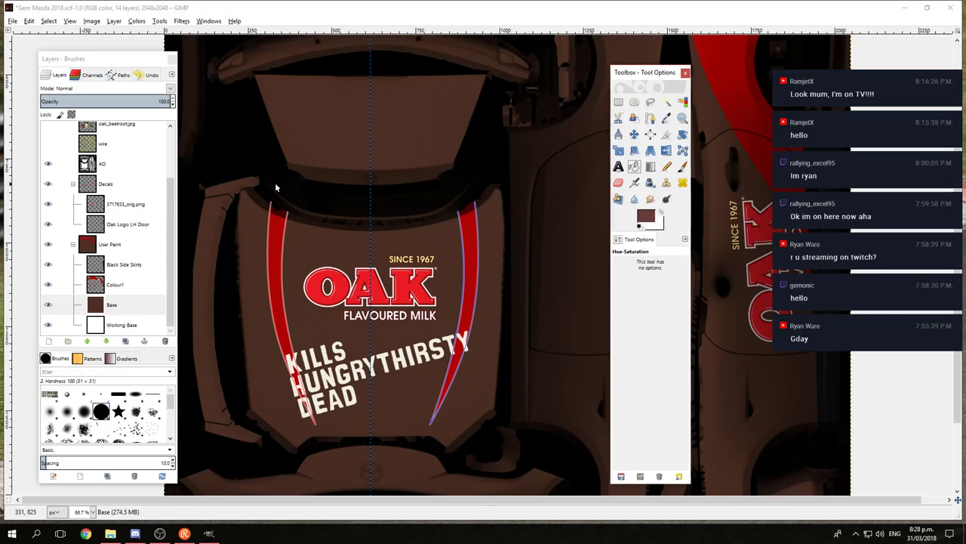
Step: Undo the last Hue-Saturation adjustment on the Base layer
right_click(280, 155)
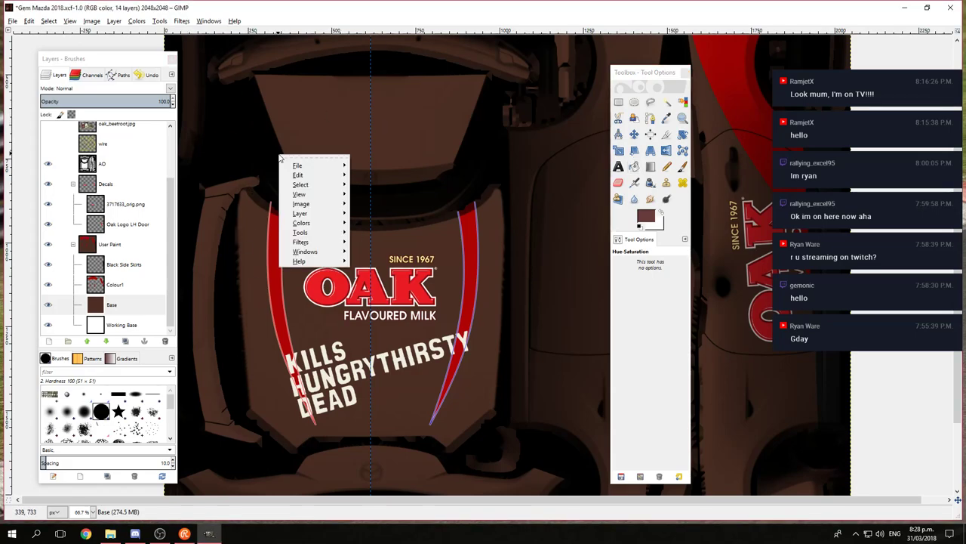
click(328, 13)
key(ctrl+z)
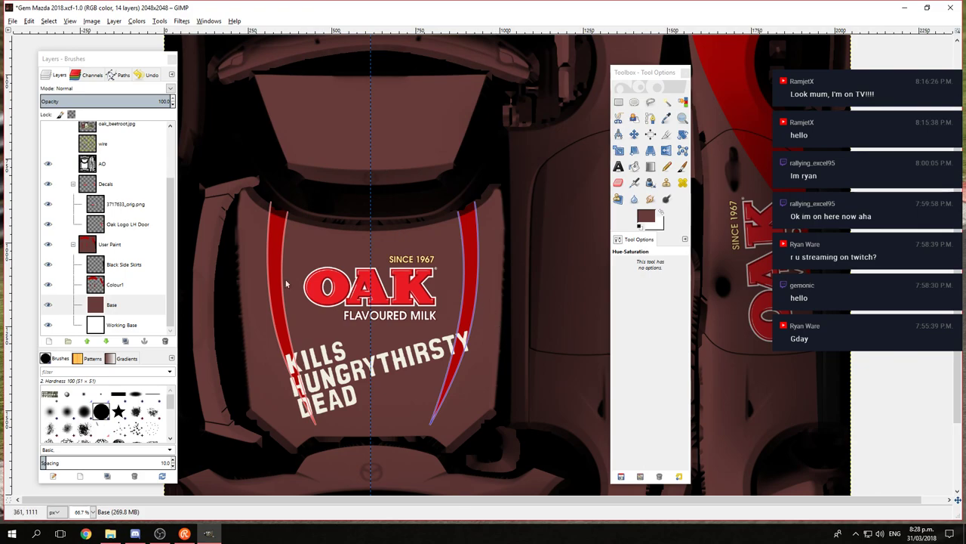
click(137, 21)
click(156, 34)
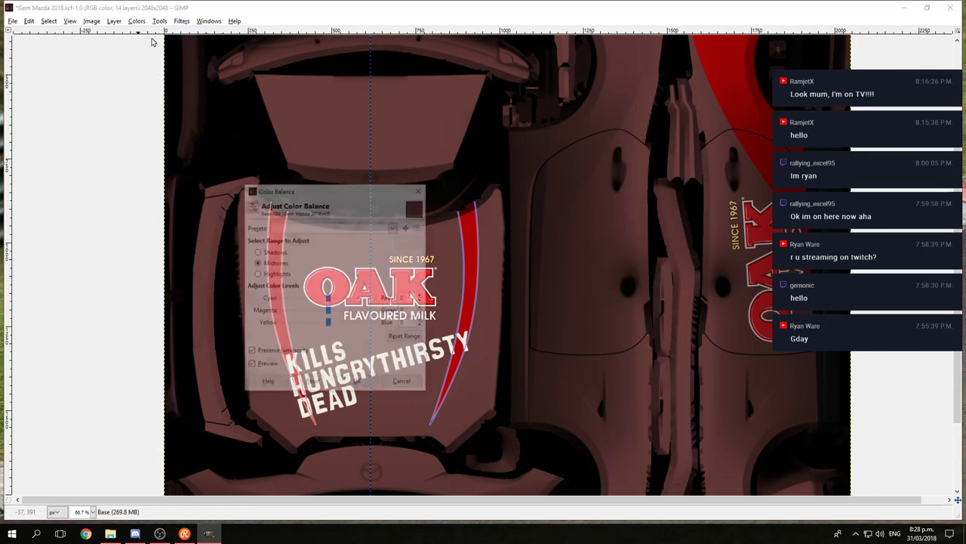
click(401, 382)
Step: Apply a Hue-Saturation adjustment to the Base layer with hue 13, lightness -57 and saturation 38
click(136, 20)
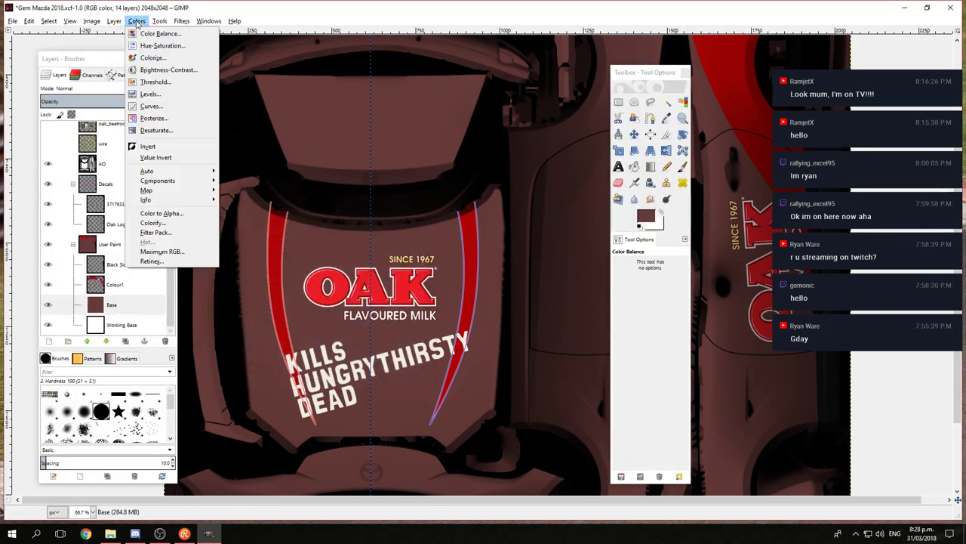
click(159, 41)
drag(801, 118, 297, 137)
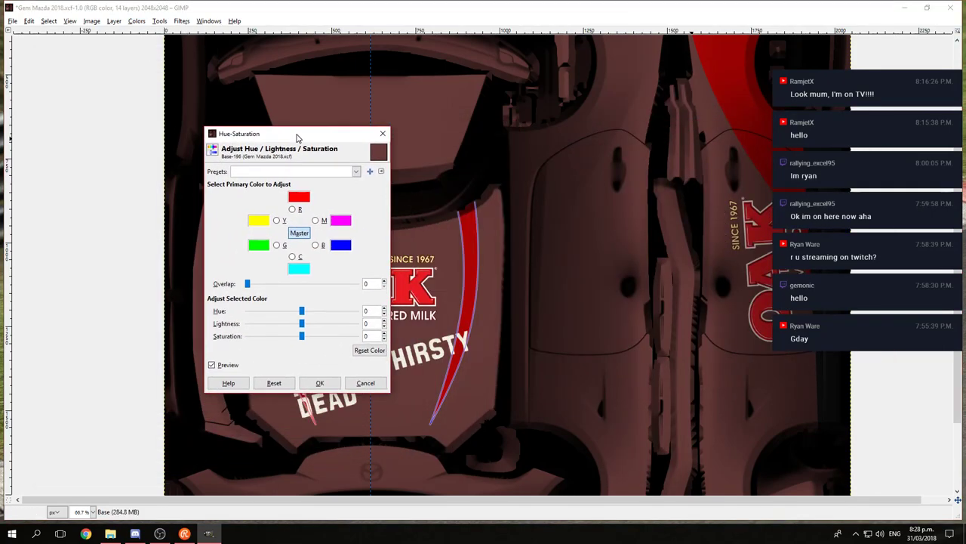
click(302, 314)
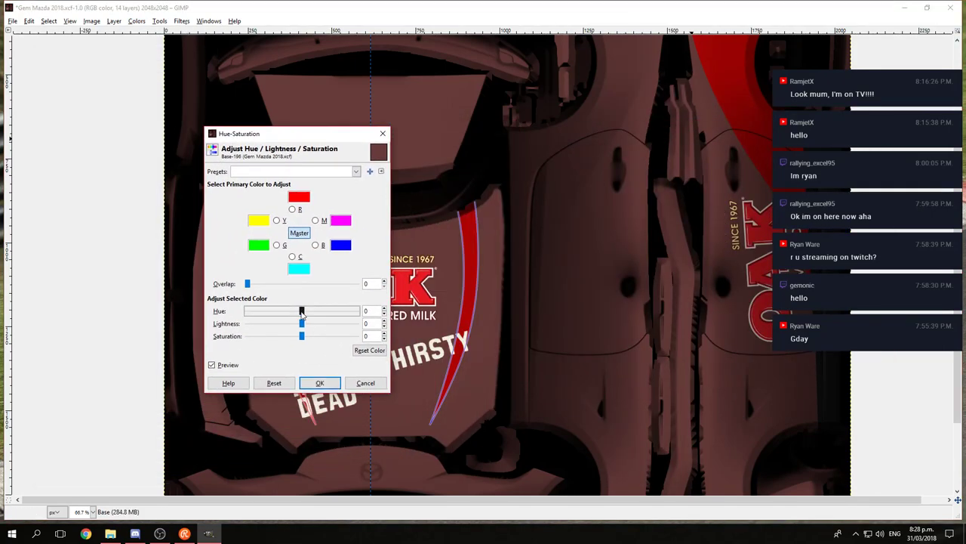
click(385, 310)
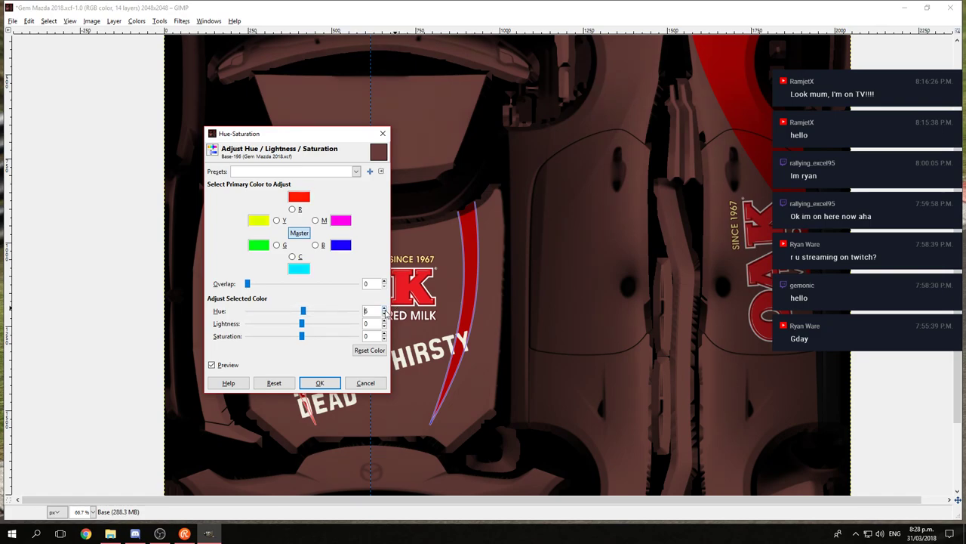
click(384, 309)
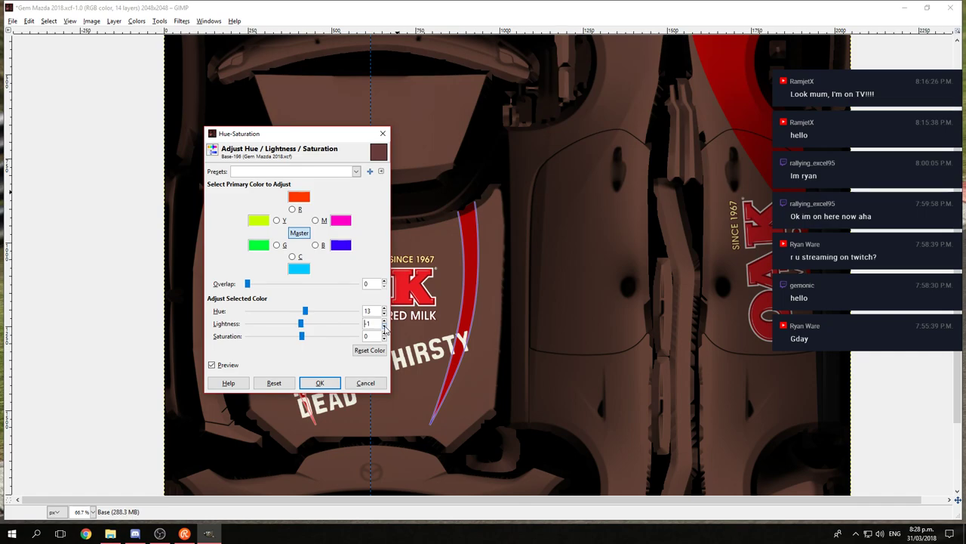
click(384, 325)
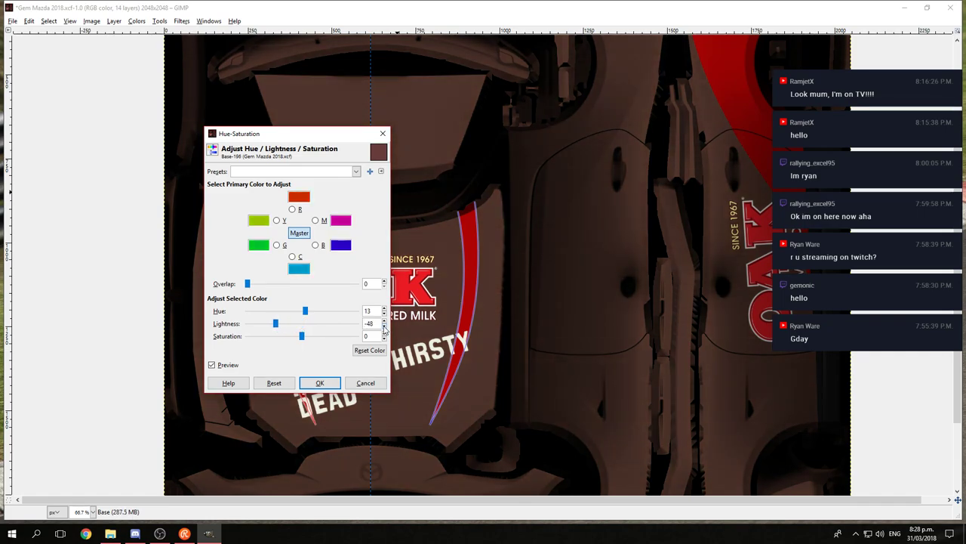
drag(299, 341, 320, 355)
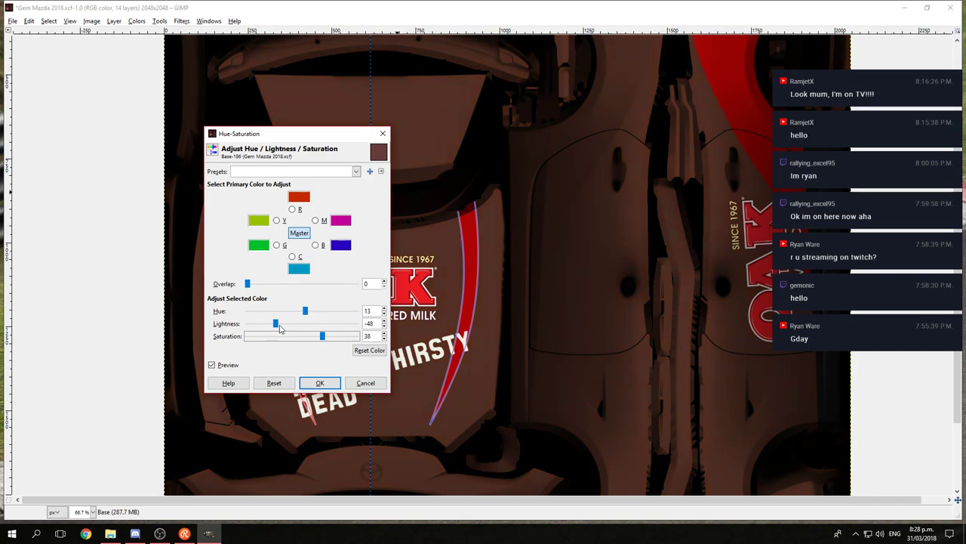
click(384, 327)
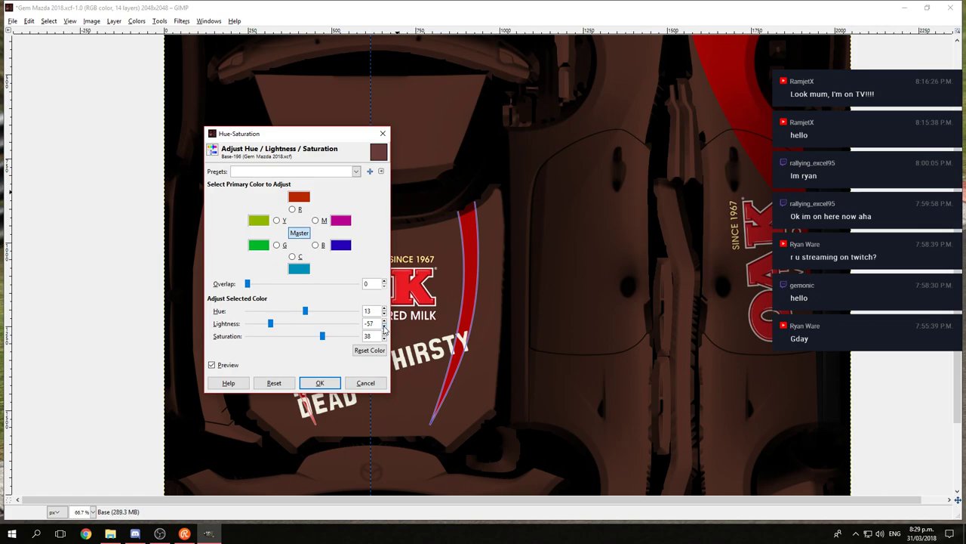
click(320, 383)
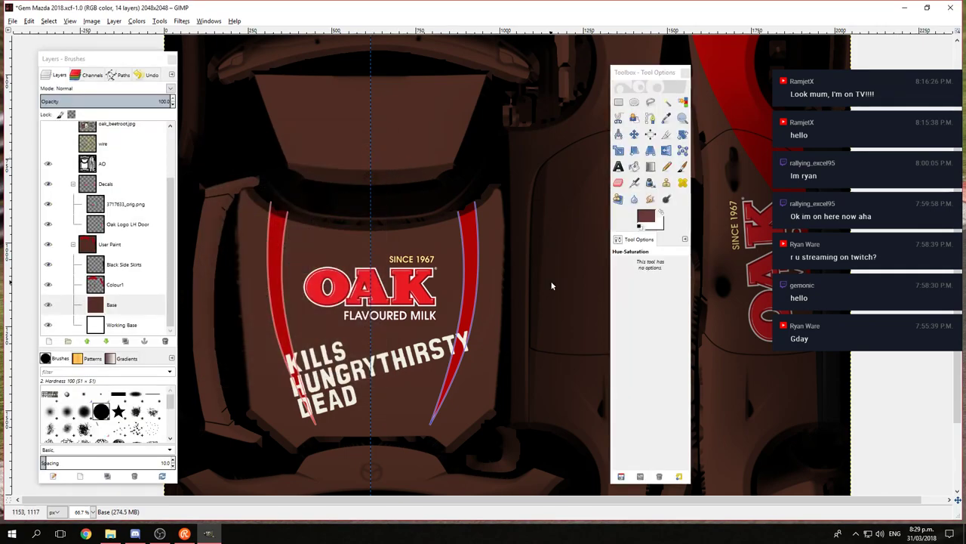
Step: Select the Colour1 layer and sample its red from the side body panel as the foreground colour
click(118, 287)
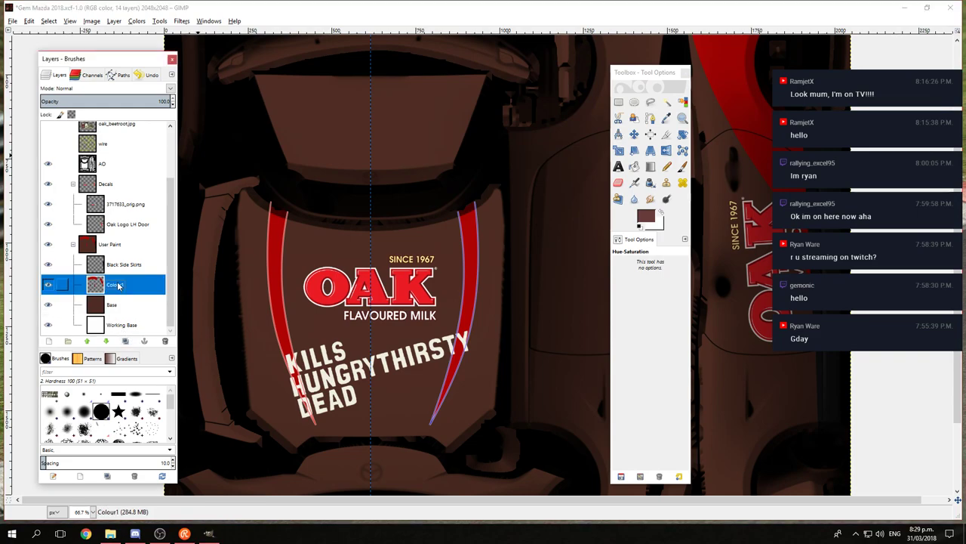
scroll(459, 250, up, 5)
scroll(452, 335, down, 3)
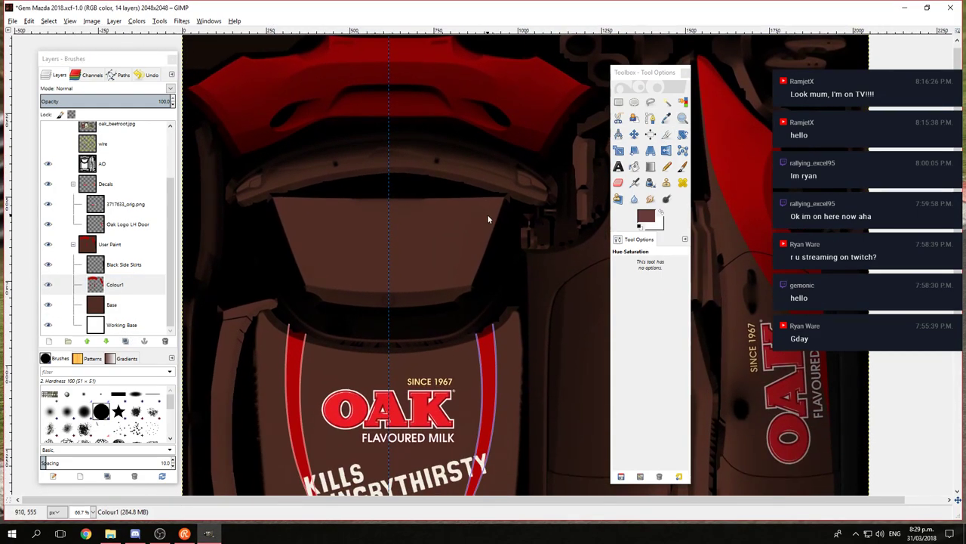
scroll(395, 287, down, 1)
scroll(406, 312, left, 2)
drag(406, 313, 409, 322)
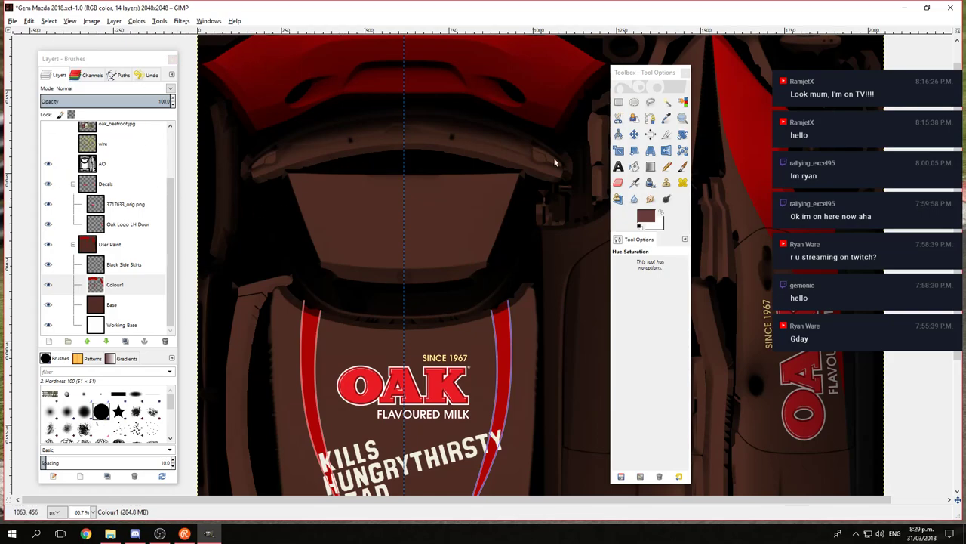
click(667, 118)
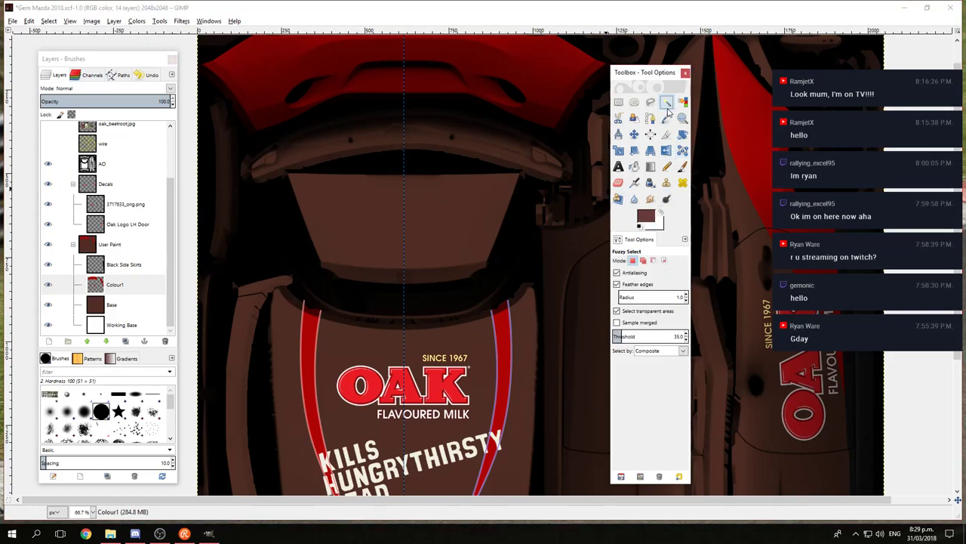
click(738, 99)
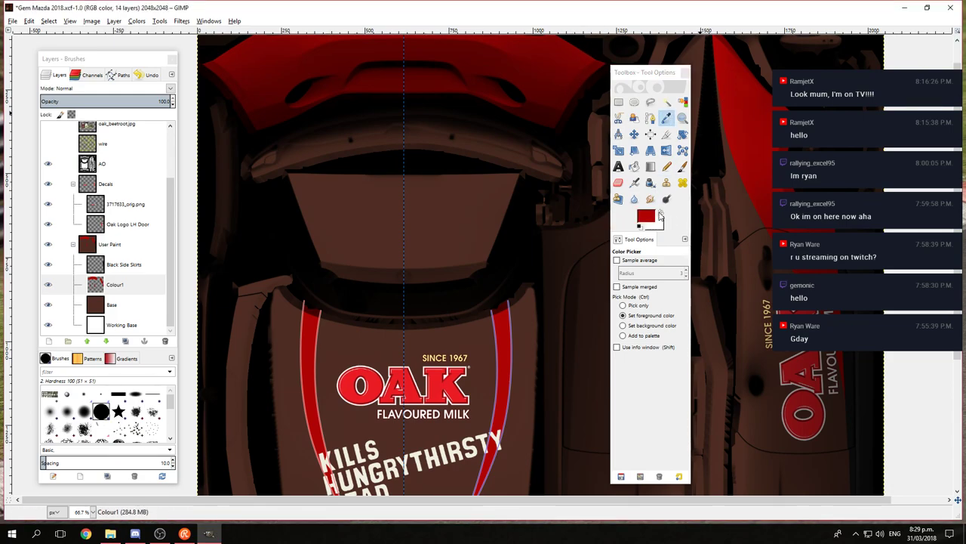
Step: Check the HTML notation of the sampled red foreground colour without changing it
click(136, 21)
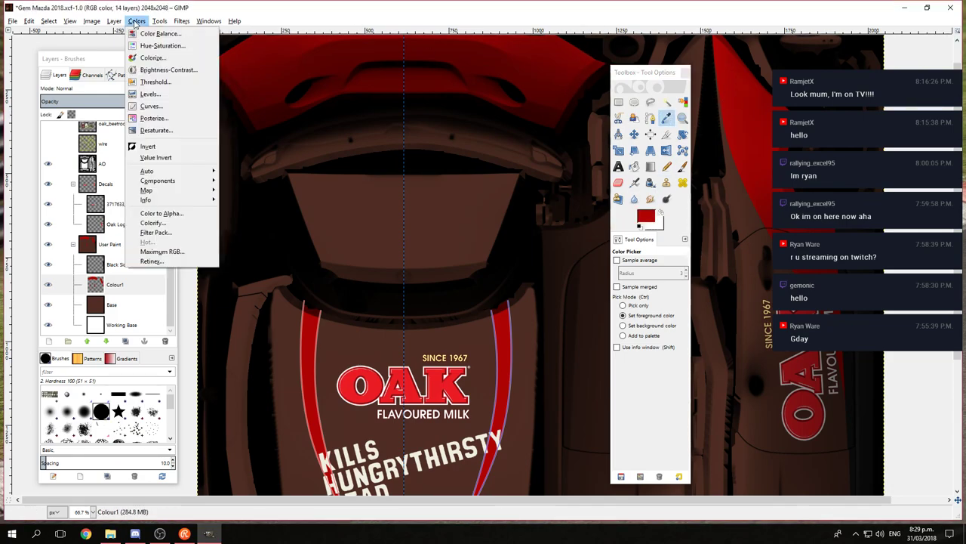
click(138, 20)
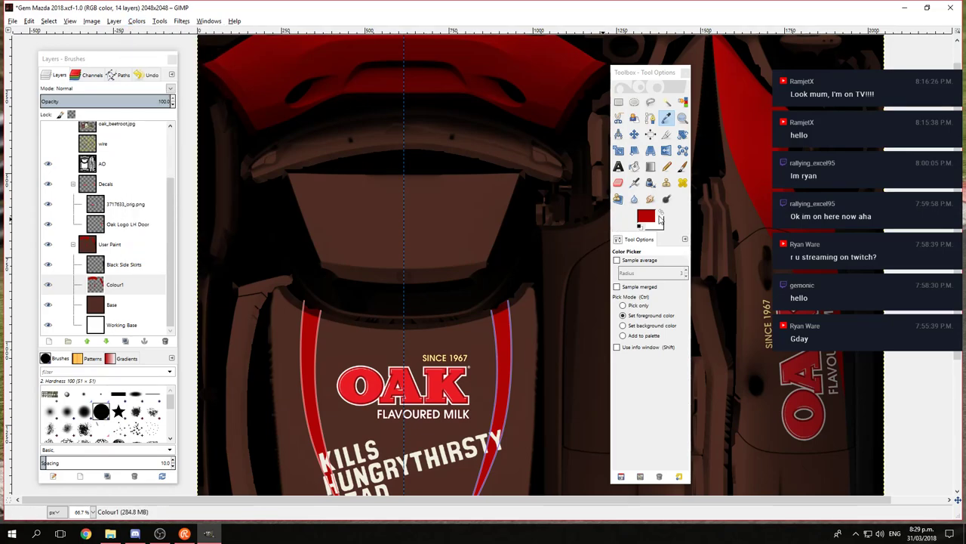
click(646, 217)
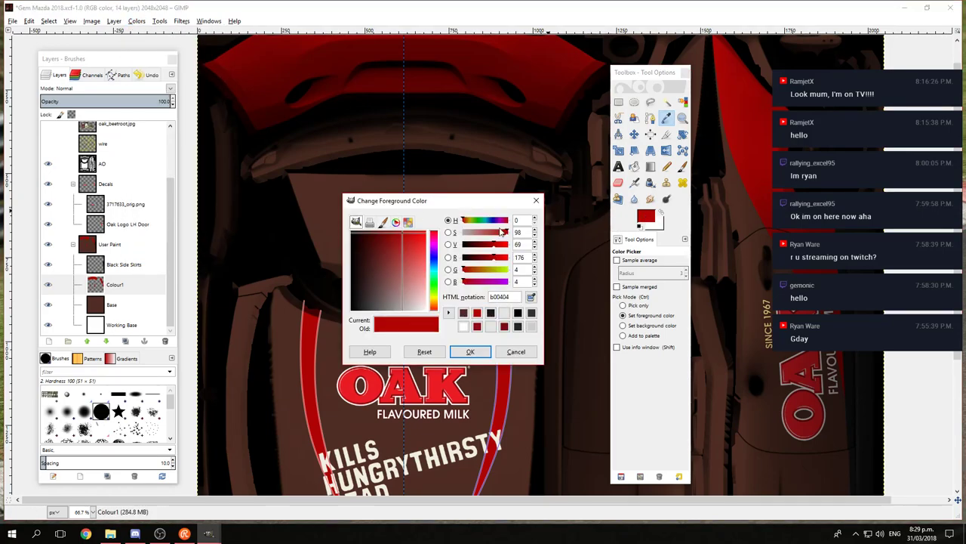
double_click(516, 297)
key(ctrl+c)
click(516, 351)
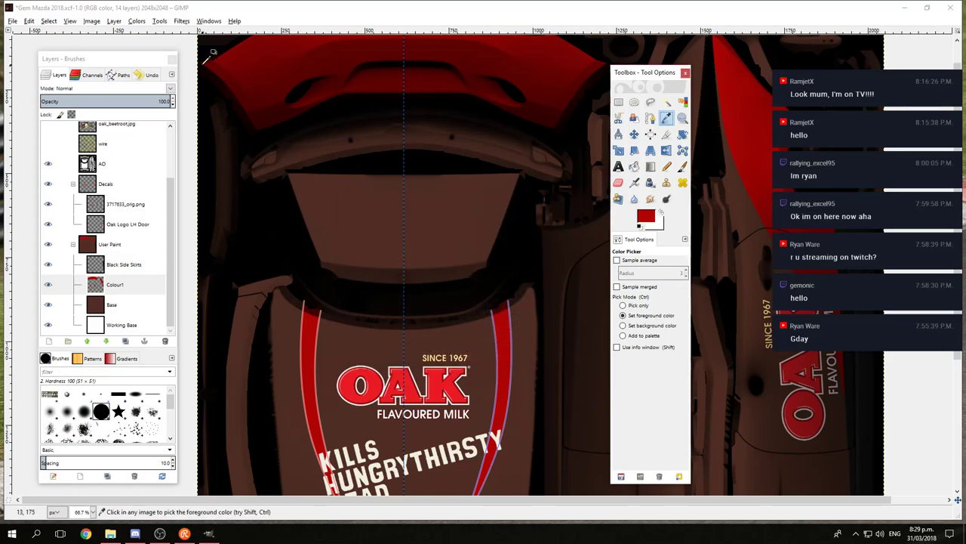
Step: Start a Color Exchange on the Colour1 layer and set its target colour to light grey e6e6e6
click(137, 21)
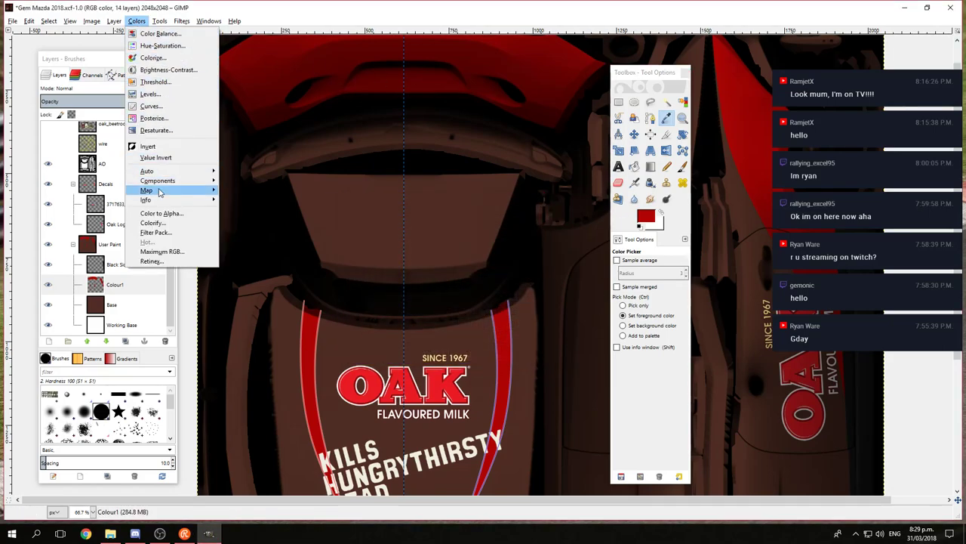
mouse_move(204, 190)
click(265, 227)
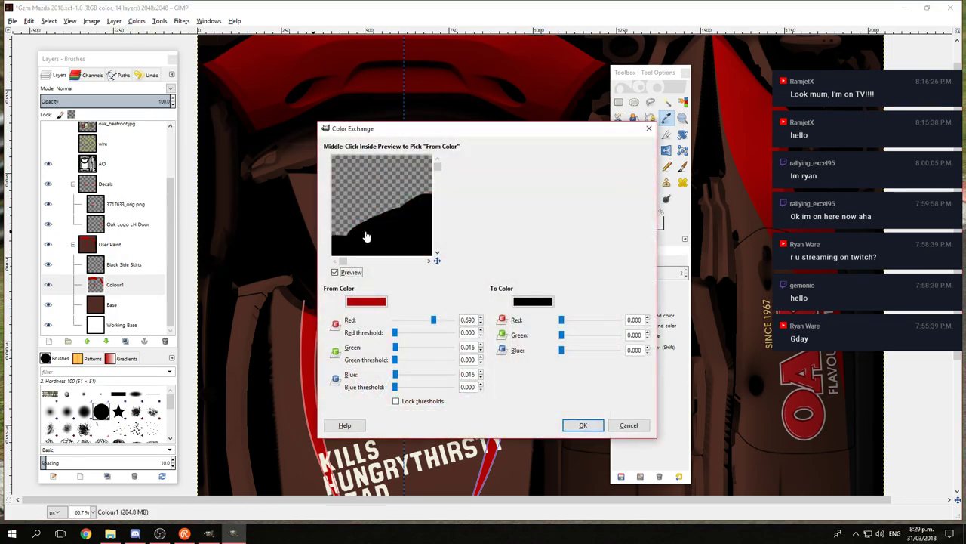
drag(486, 123, 377, 90)
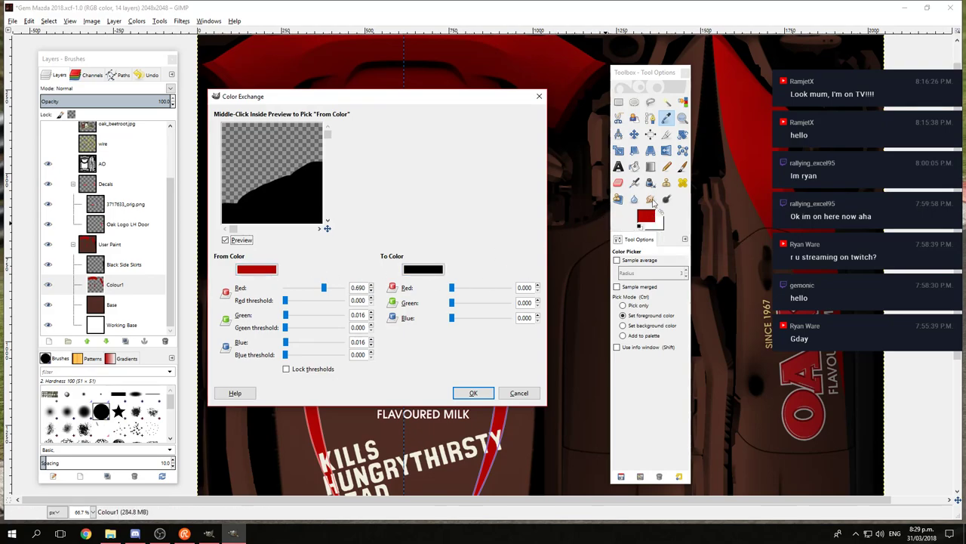
drag(650, 74, 695, 70)
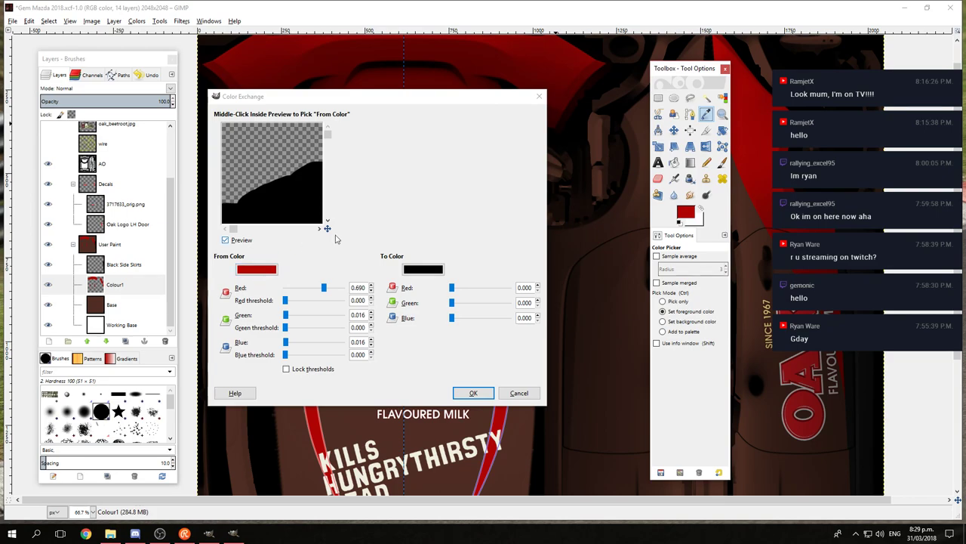
click(423, 269)
drag(345, 277, 361, 324)
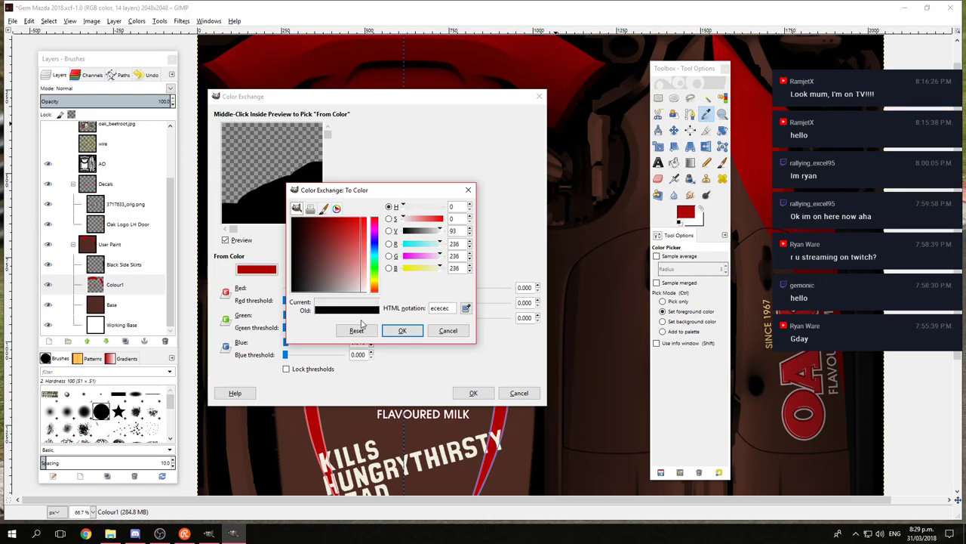
click(470, 236)
click(470, 236)
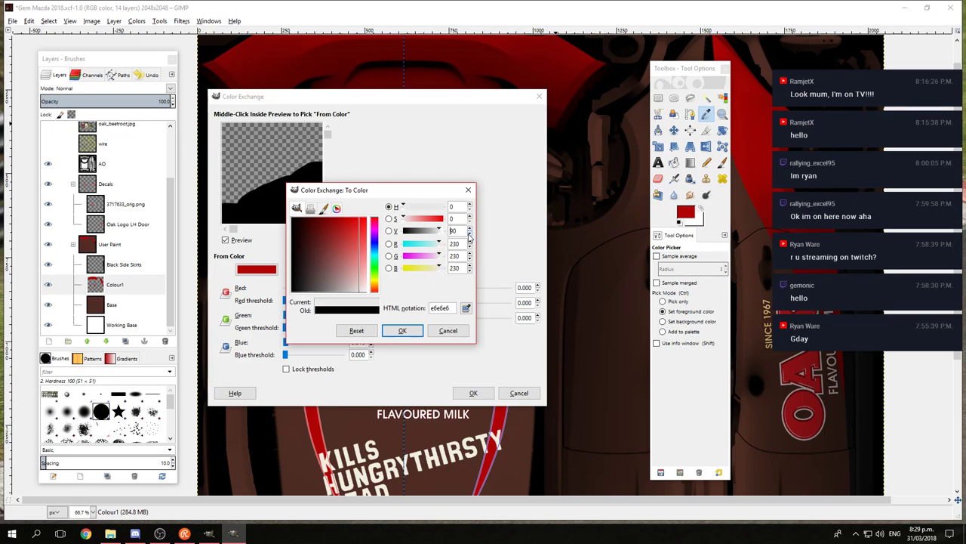
click(404, 331)
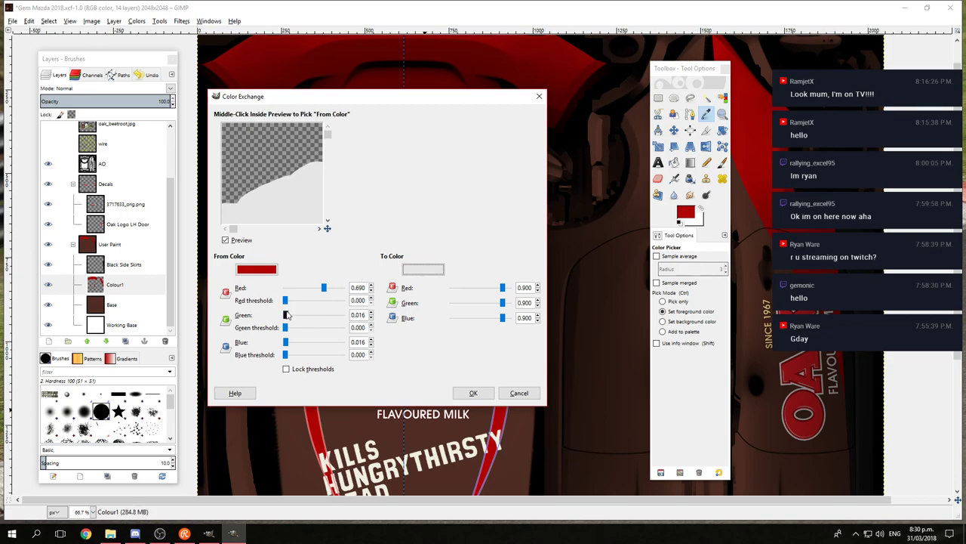
middle_click(295, 181)
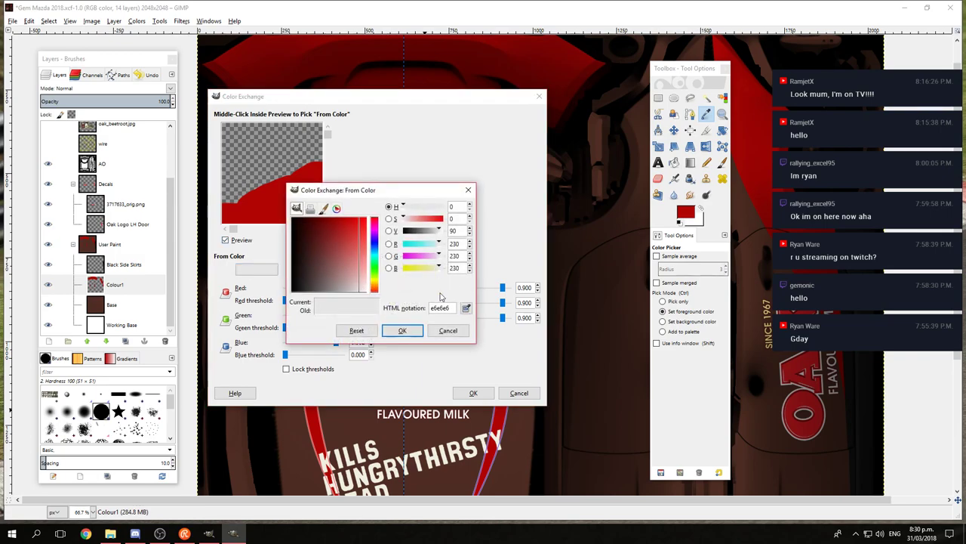
key(ctrl+v)
click(402, 331)
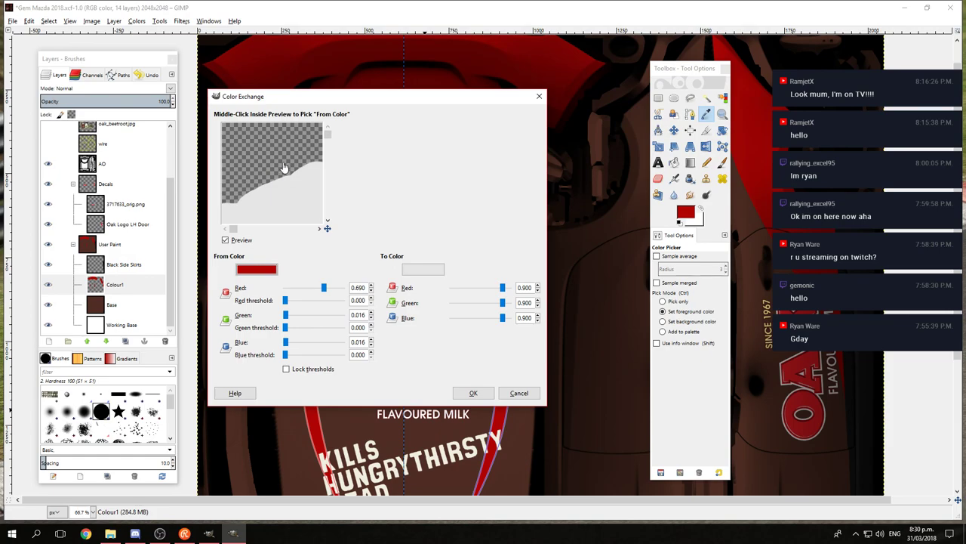
Step: Set the Color Exchange thresholds to red 0.221, green 0.204 and blue 0.195, and apply the exchange
click(290, 301)
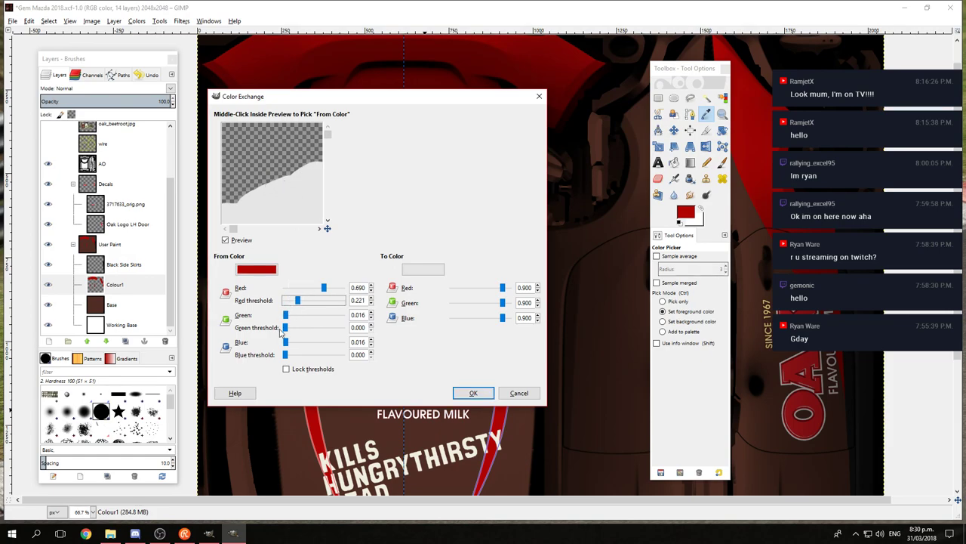
drag(286, 332, 297, 332)
click(284, 355)
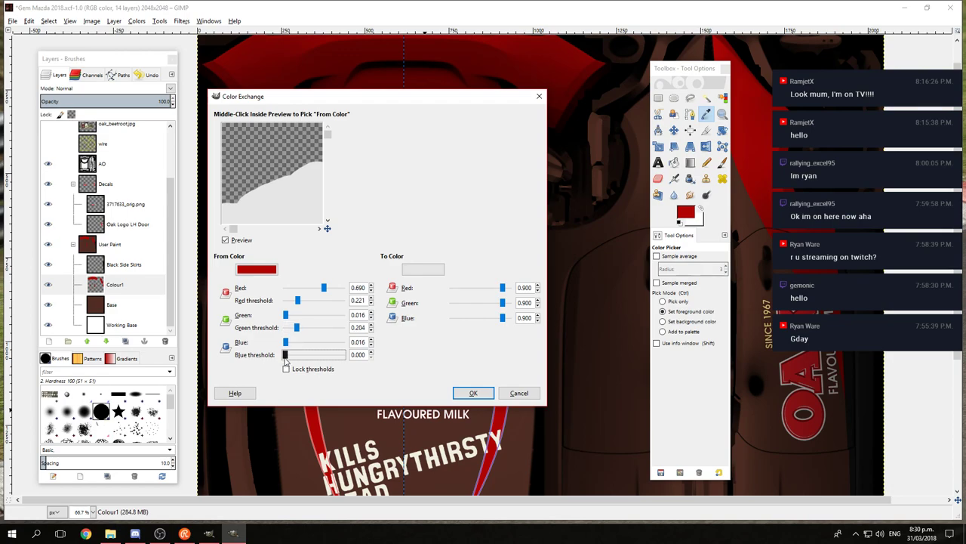
click(286, 355)
click(471, 392)
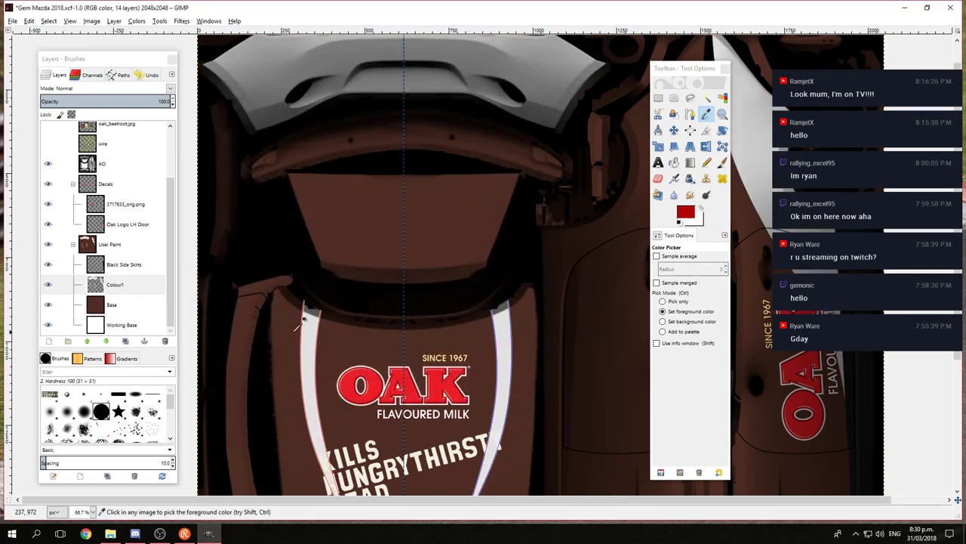
Step: Save the project as Gem Mazda 2018.xcf in the Gem 2018 folder inside Custom Liveries' MX5 Cup folder
drag(488, 398, 444, 290)
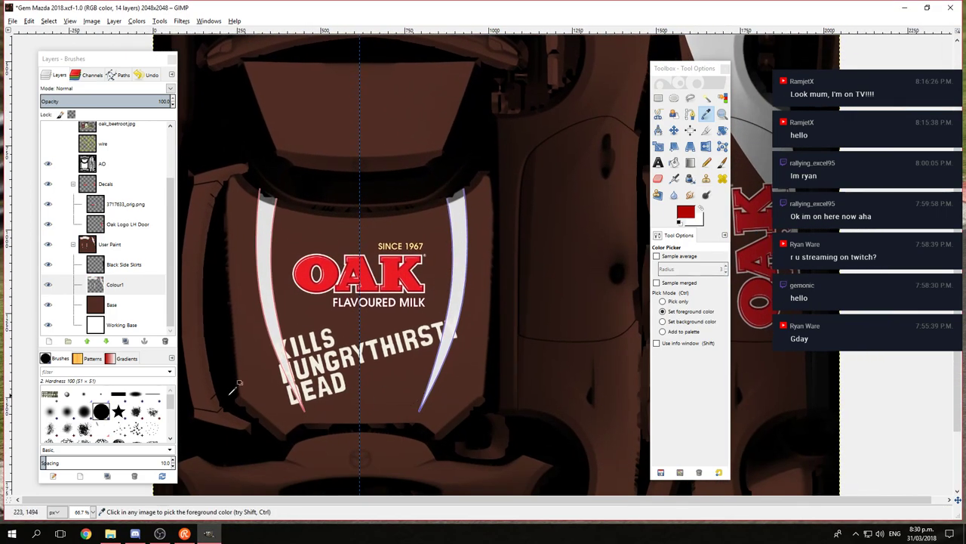
drag(330, 387, 319, 320)
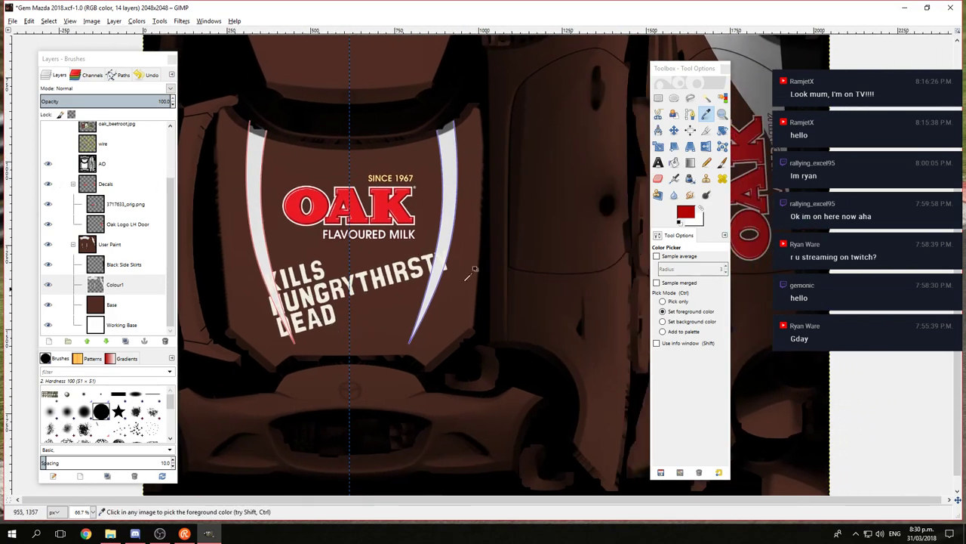
drag(553, 169, 425, 259)
key(ctrl)
scroll(425, 259, down, 2)
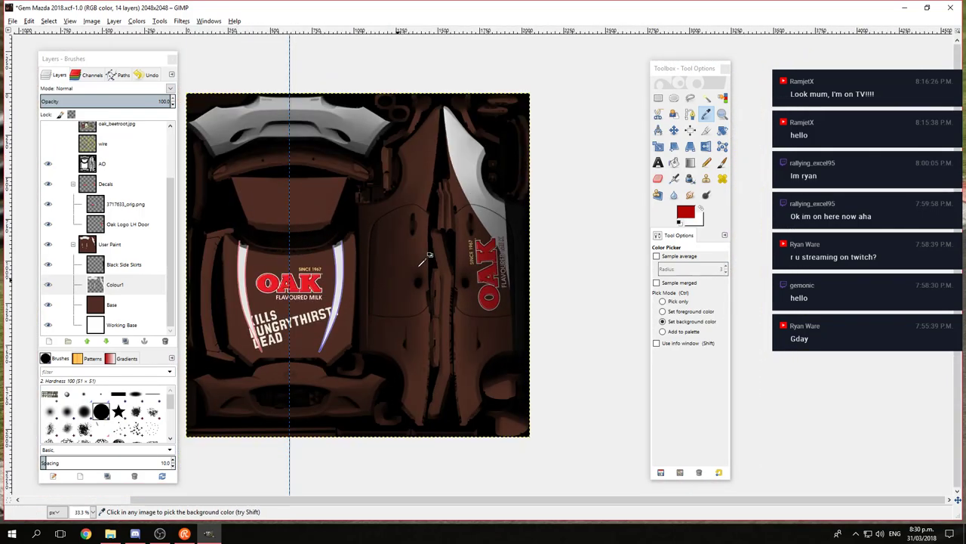
click(14, 23)
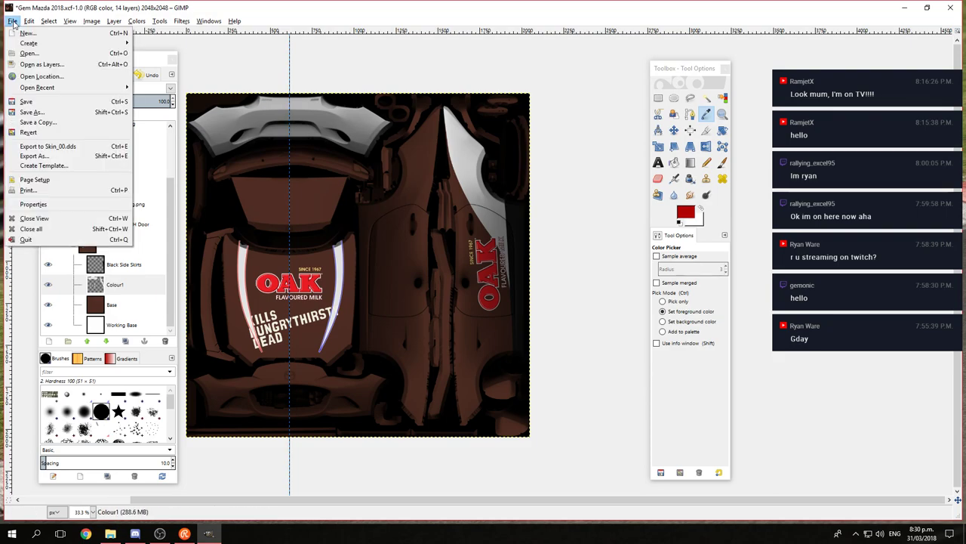
click(34, 111)
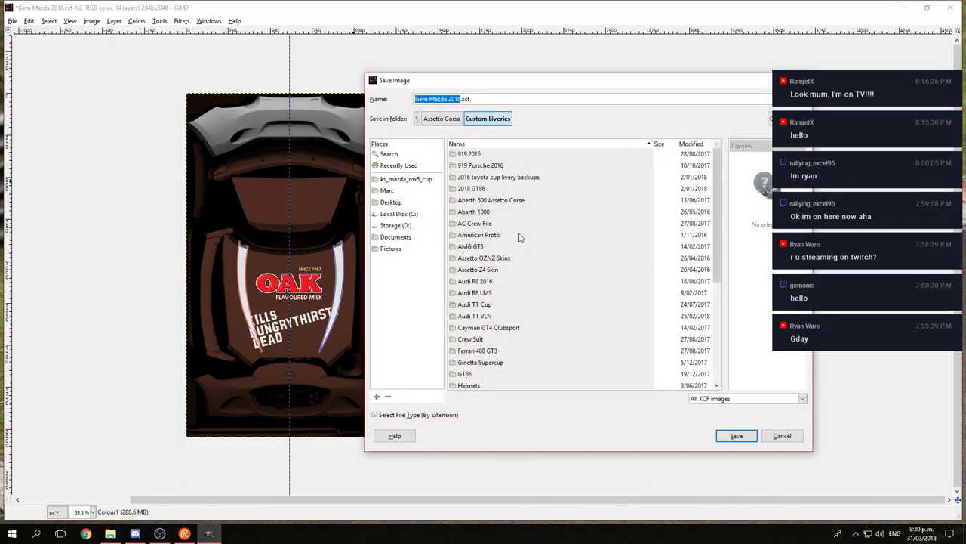
scroll(488, 349, down, 3)
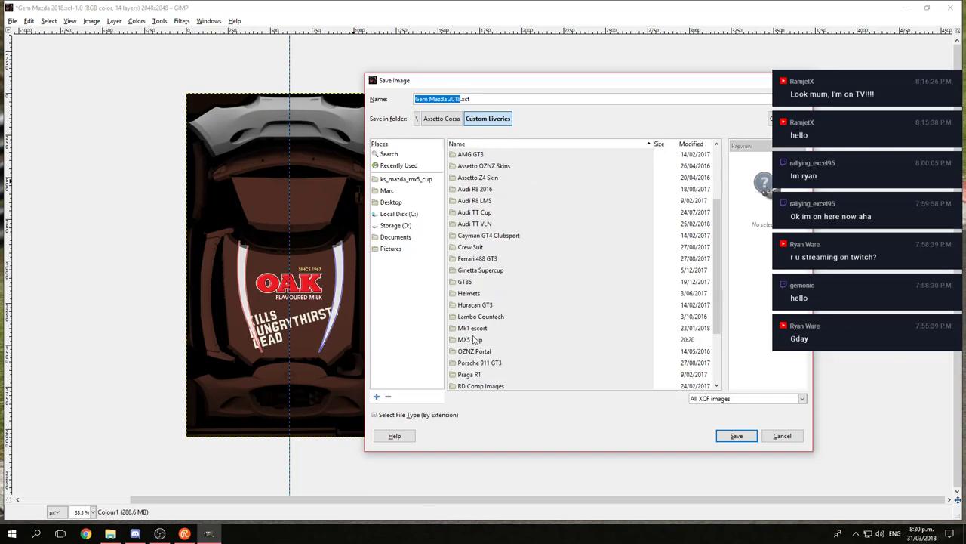
double_click(475, 340)
double_click(484, 157)
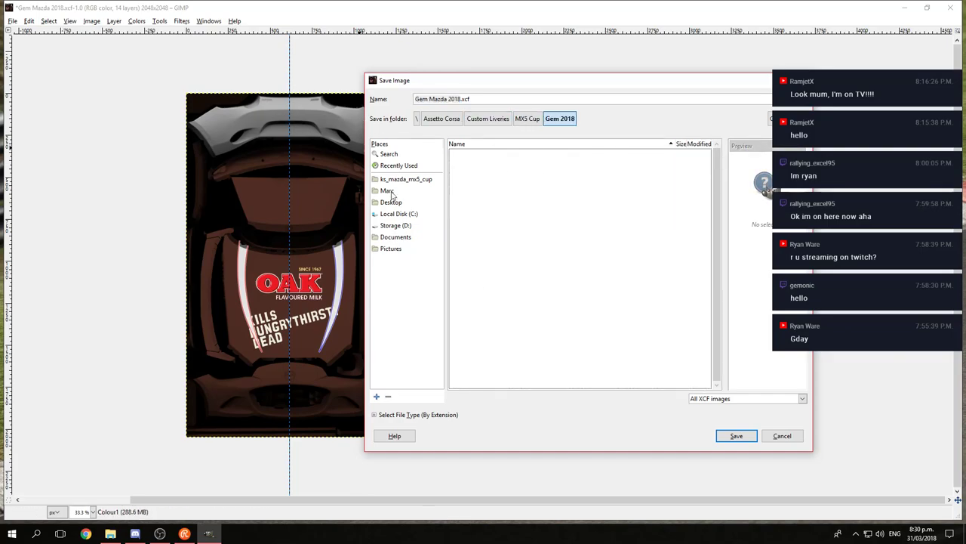
click(728, 436)
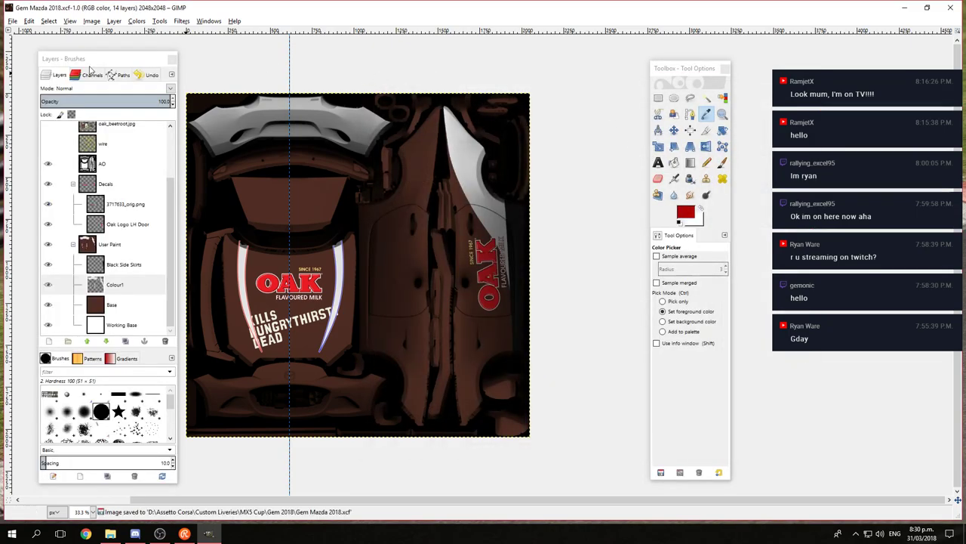
Step: Flatten the image and export it again to Skin_00.dds
click(115, 22)
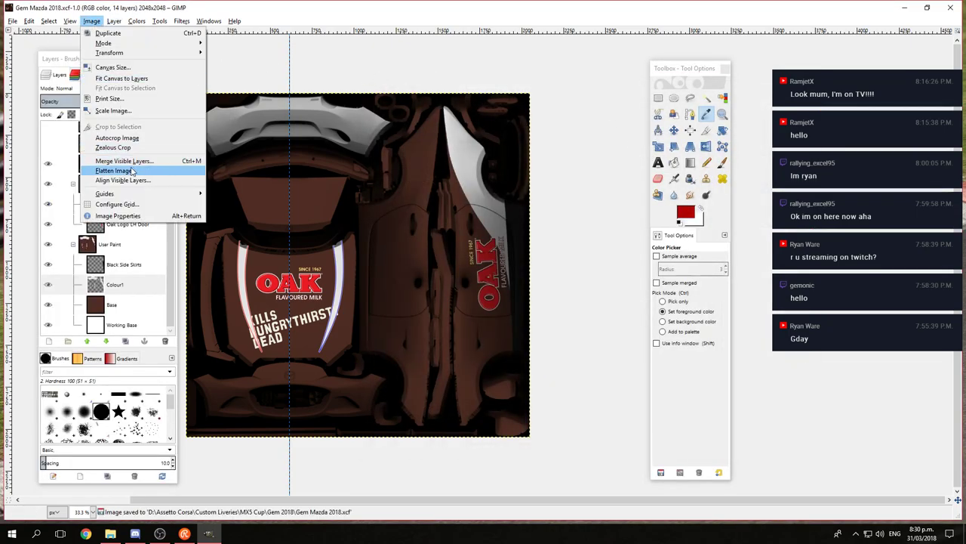
click(113, 173)
click(12, 21)
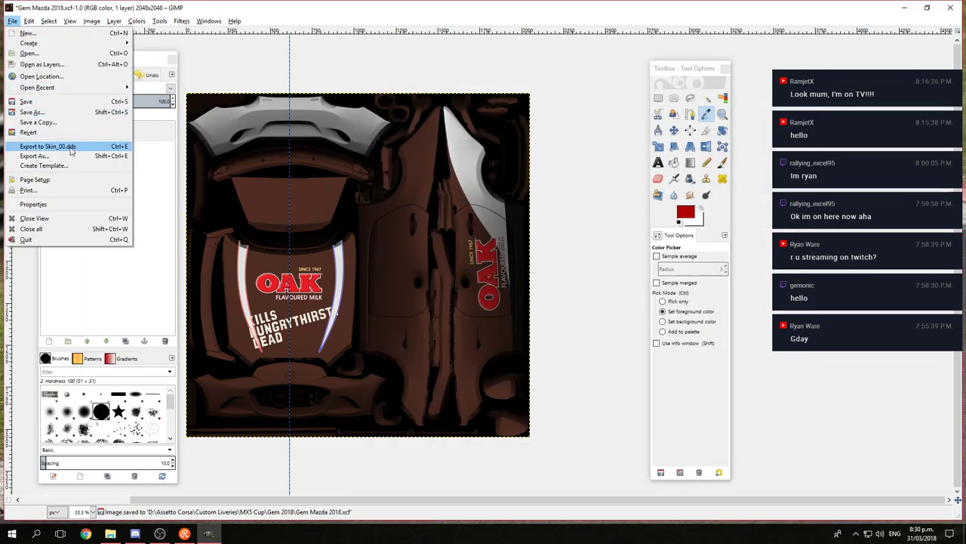
click(71, 151)
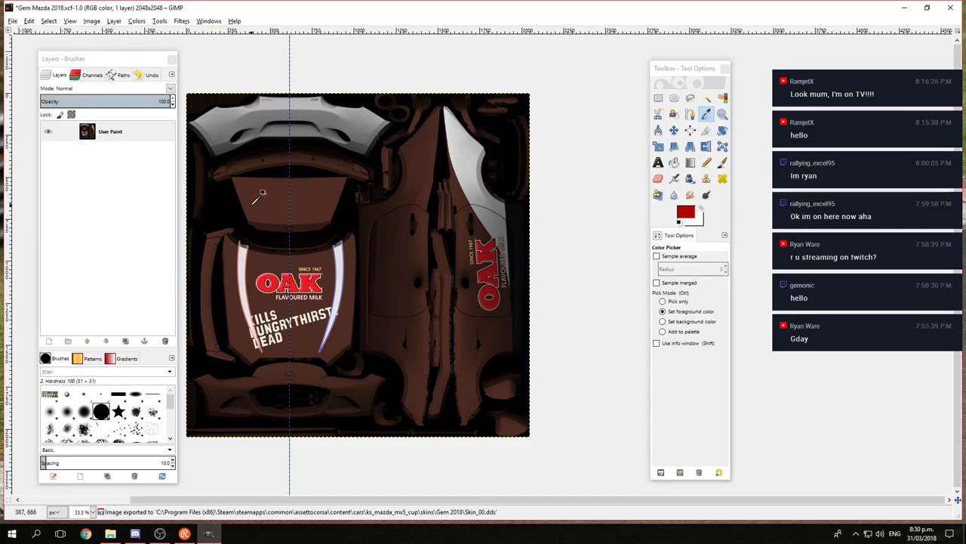
Step: Undo the flattening of the image to get the separate layers back
click(13, 21)
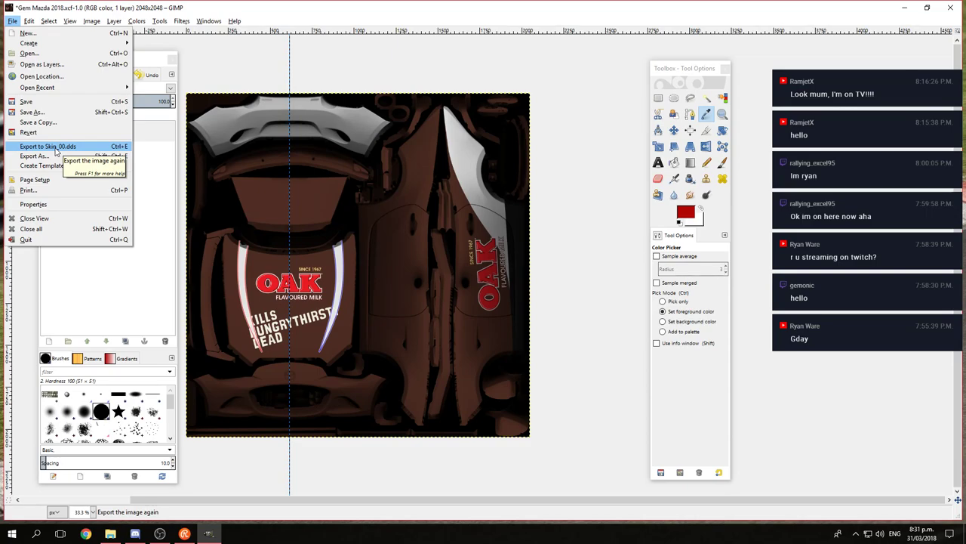
click(394, 6)
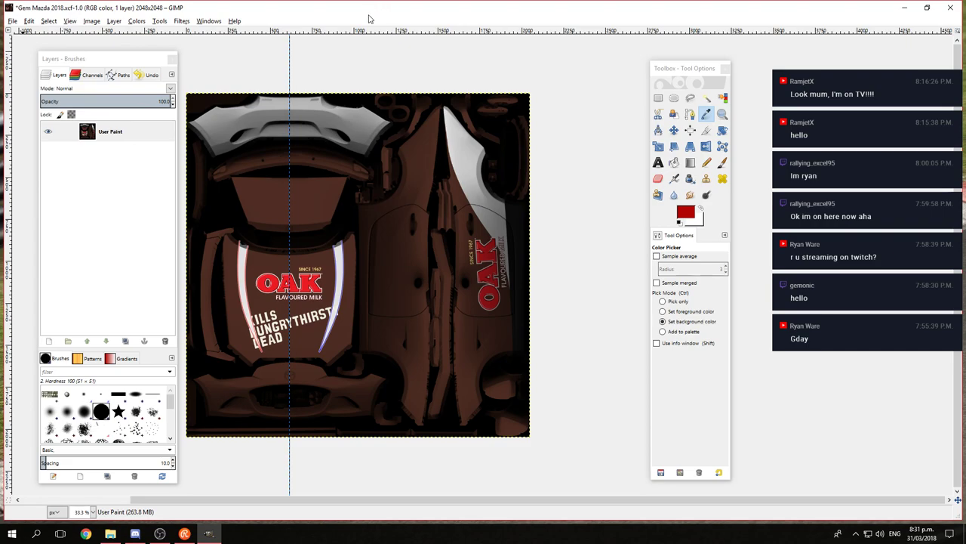
key(ctrl+z)
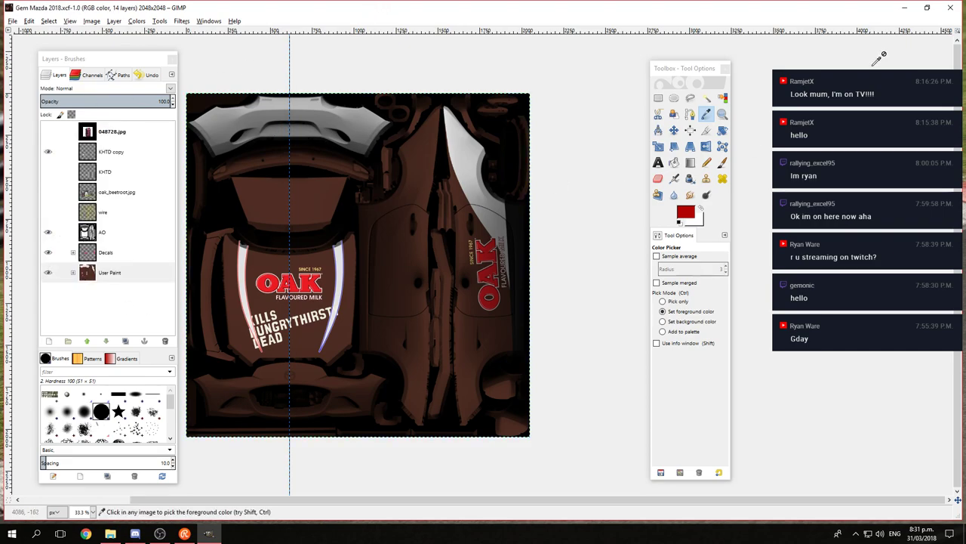
Step: Examine the exported skin on the car's bonnet, sides and rear in the acShowroom viewer, and switch back to GIMP
click(906, 7)
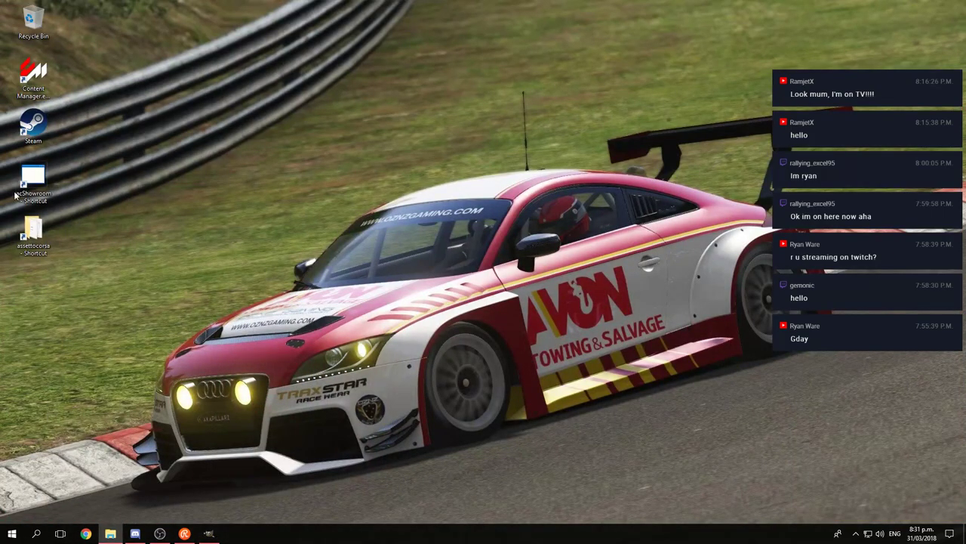
double_click(38, 181)
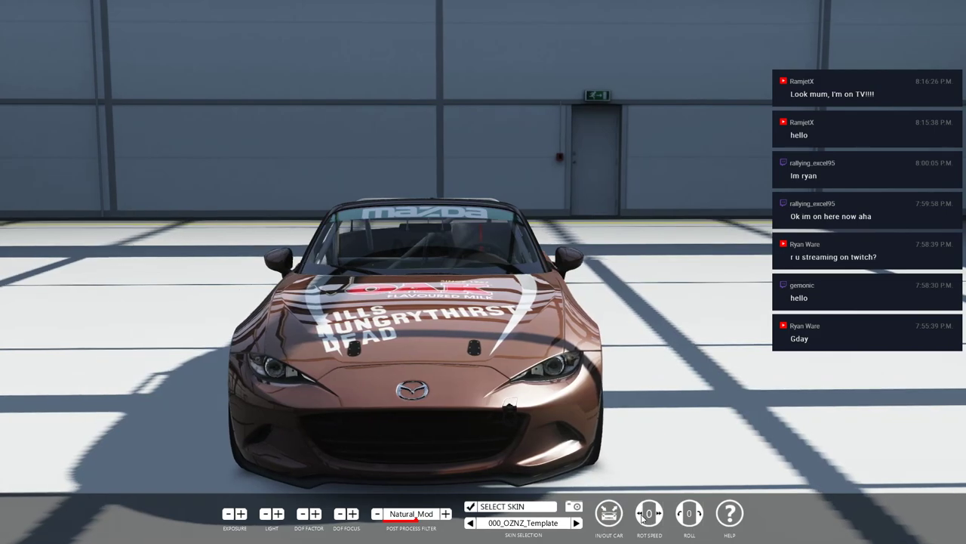
drag(748, 365, 306, 346)
drag(627, 341, 350, 337)
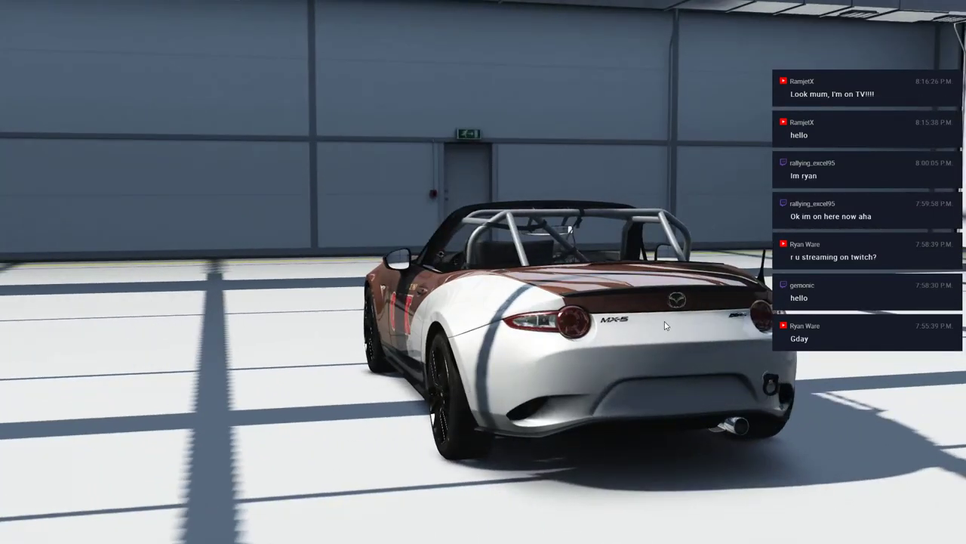
drag(665, 321, 366, 310)
drag(547, 315, 717, 360)
drag(471, 340, 246, 303)
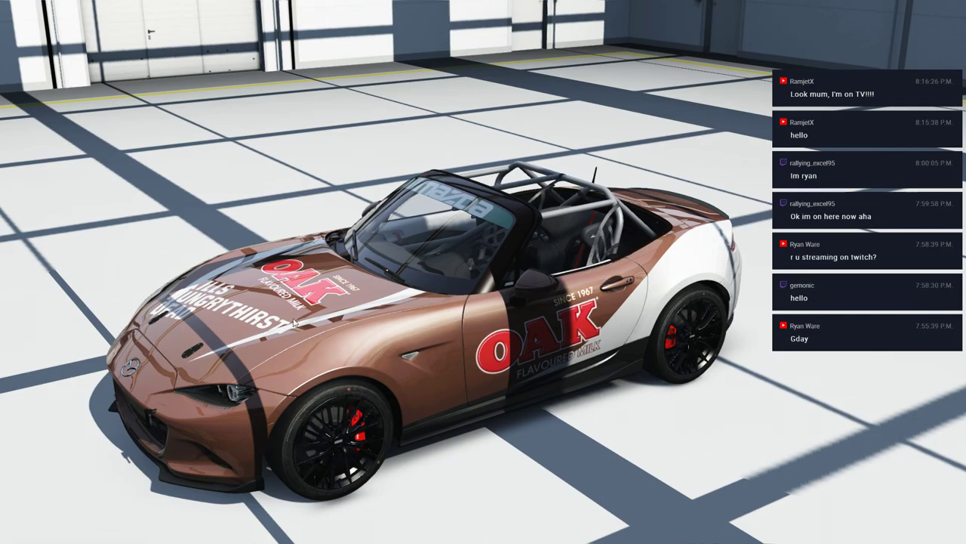
drag(294, 324, 489, 315)
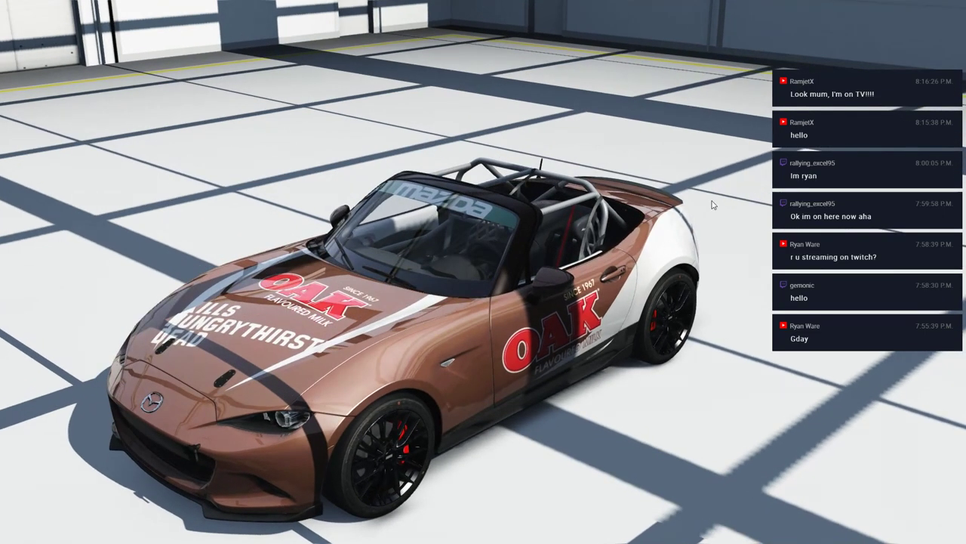
drag(712, 204, 470, 301)
drag(205, 205, 940, 353)
drag(496, 367, 450, 366)
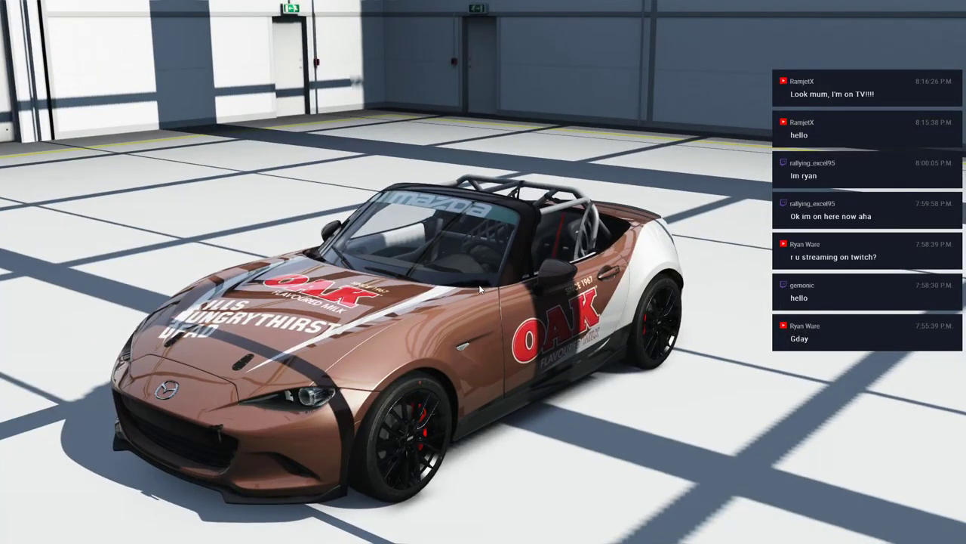
drag(481, 289, 736, 392)
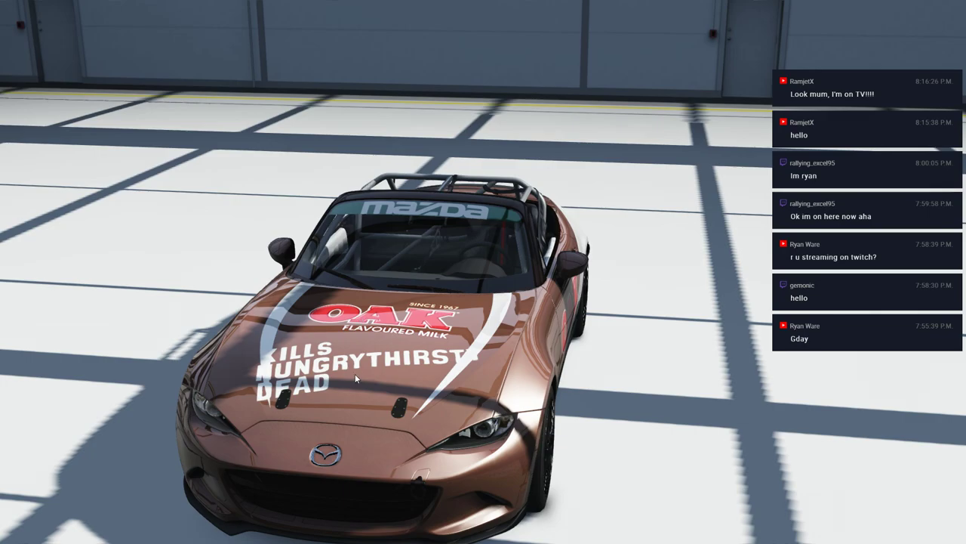
key(Escape)
click(209, 533)
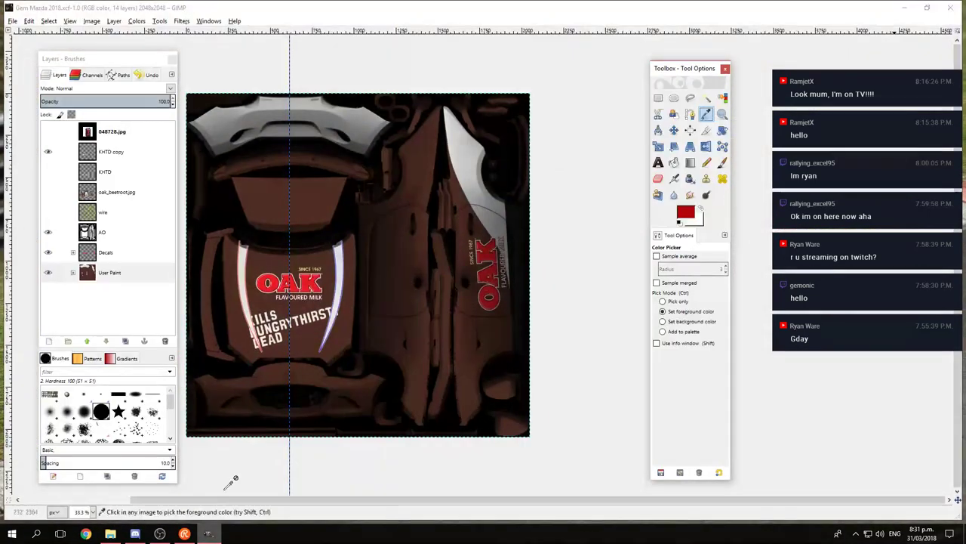
Step: Autocrop the KHTD copy slogan layer to its lettering
scroll(325, 249, up, 2)
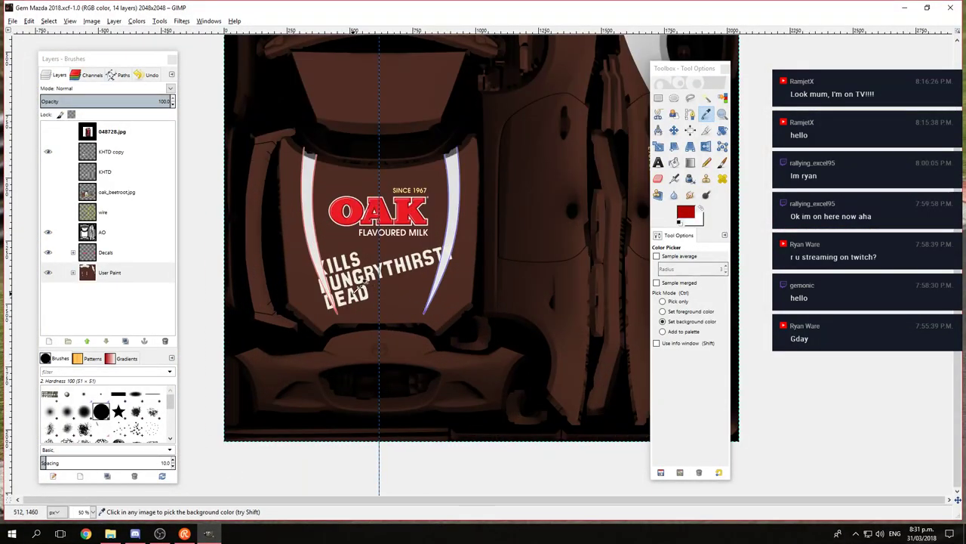
scroll(361, 285, up, 3)
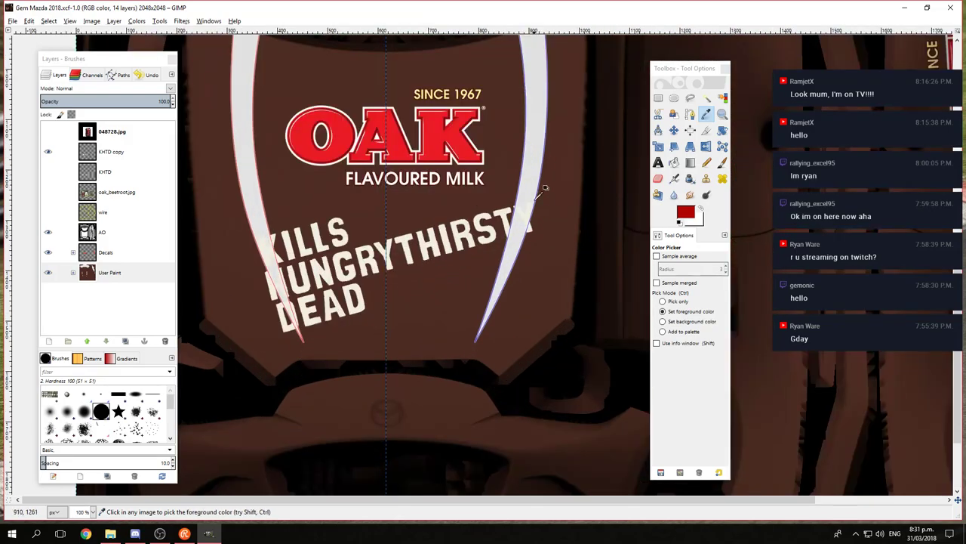
click(115, 152)
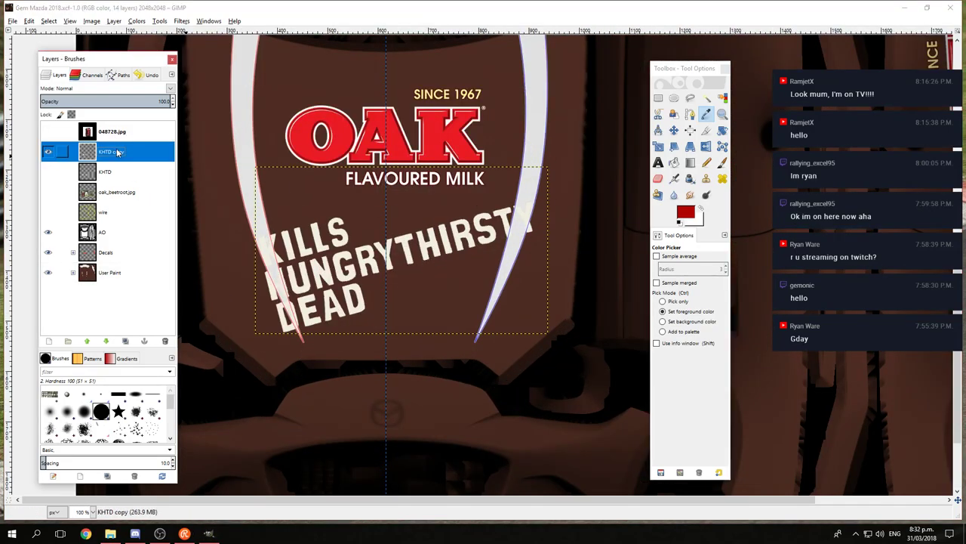
click(114, 21)
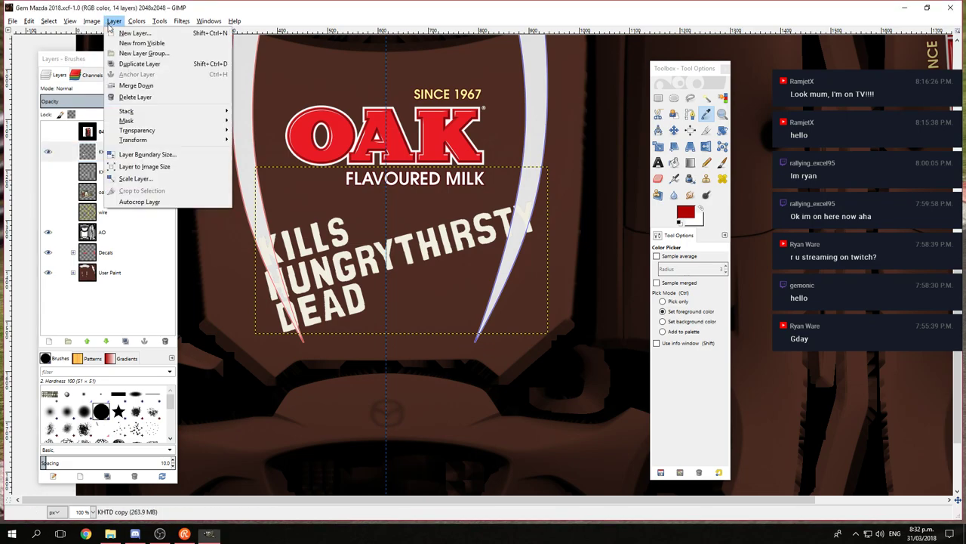
click(143, 201)
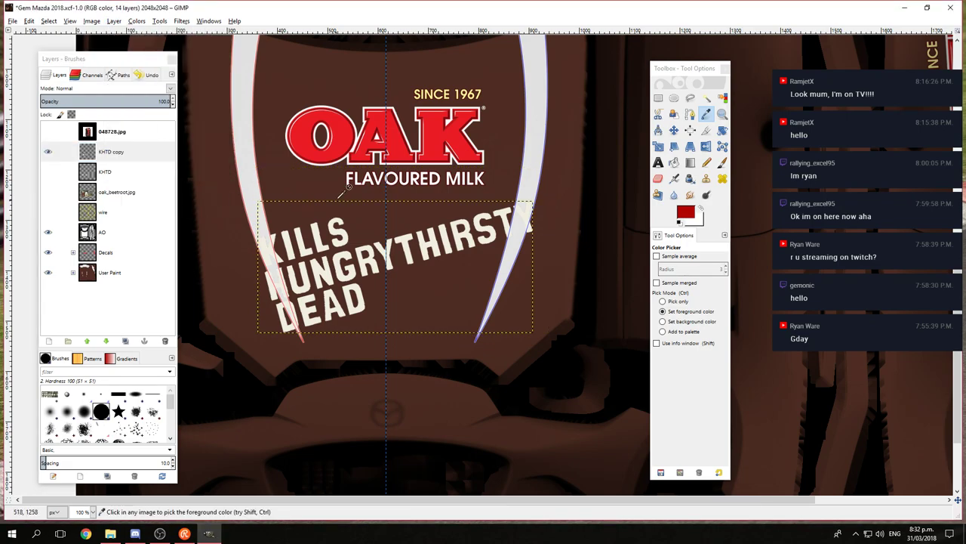
Step: Scale the KHTD copy layer proportionally to 500 px wide and then further down to 450 px wide
right_click(118, 156)
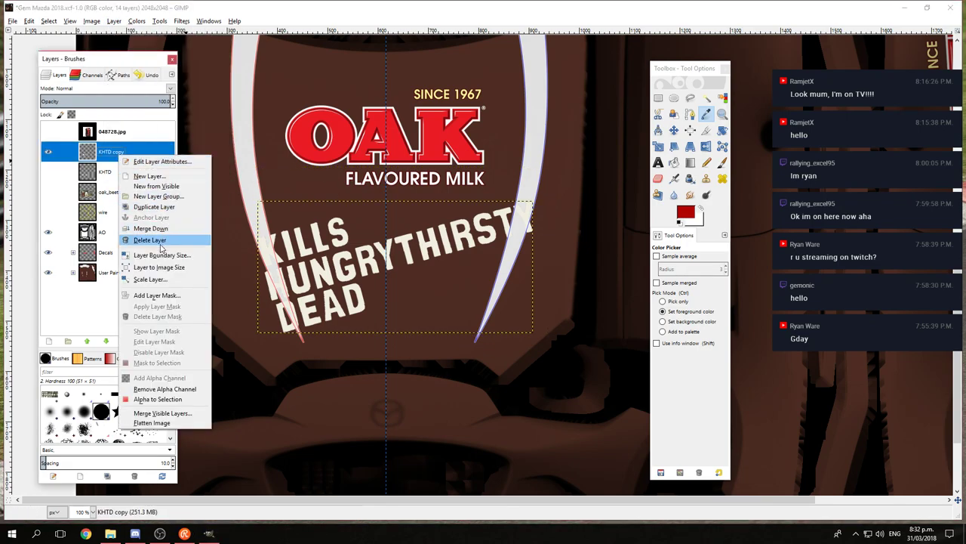
click(150, 279)
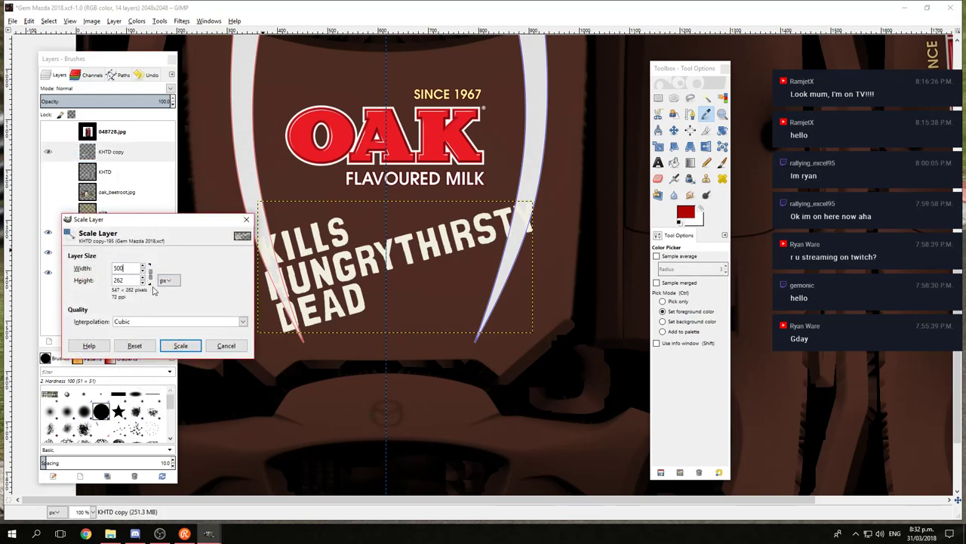
click(186, 345)
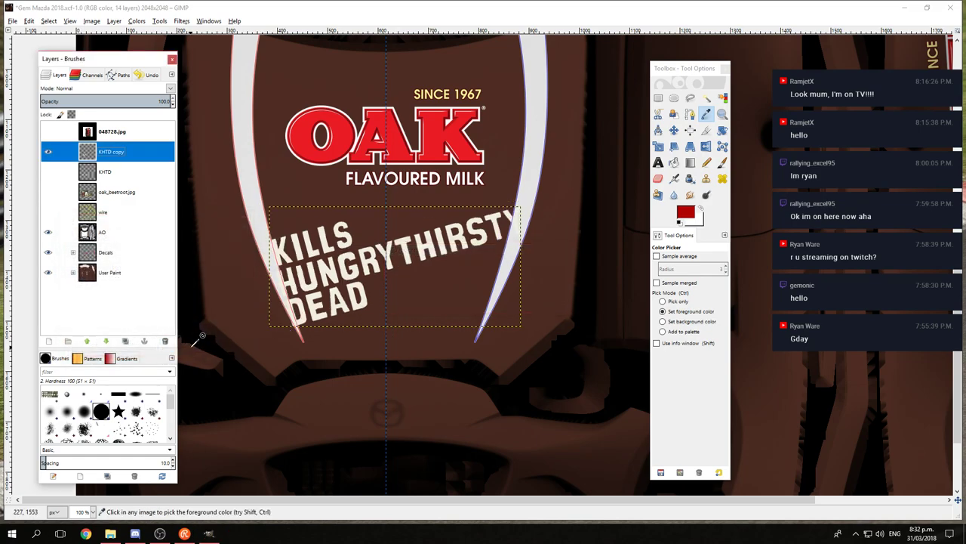
right_click(120, 150)
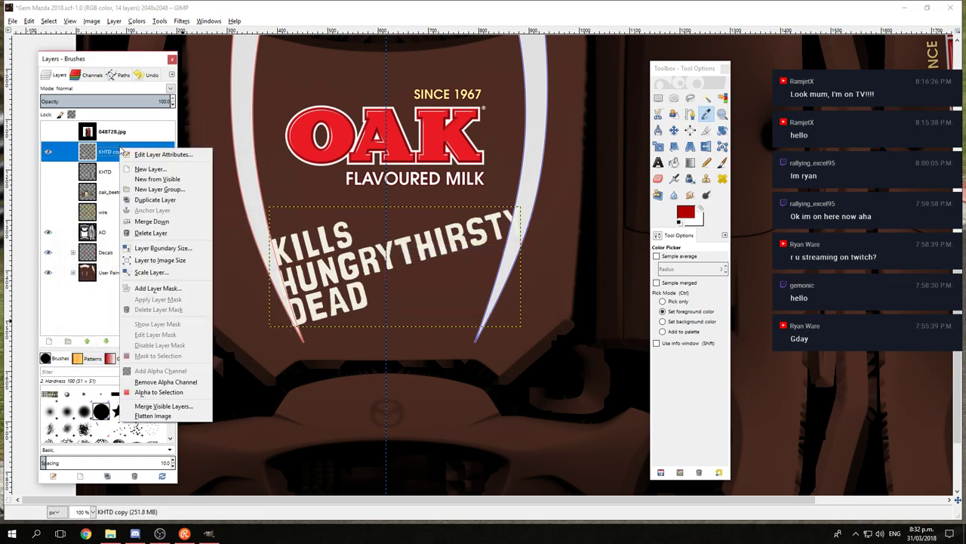
click(172, 272)
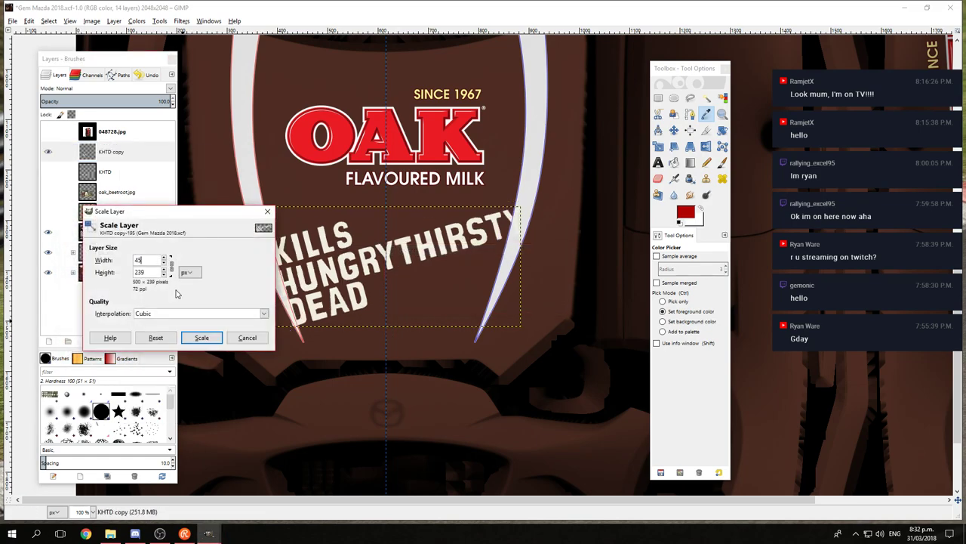
click(202, 337)
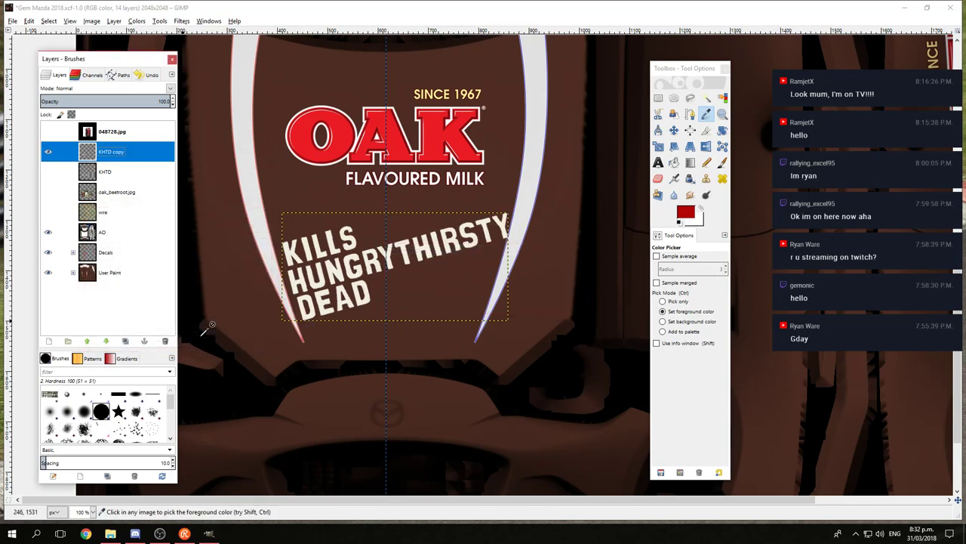
Step: Move the slogan slightly up under the OAK logo between the bonnet stripes, then nudge it down 3 px
click(673, 130)
drag(416, 253, 416, 239)
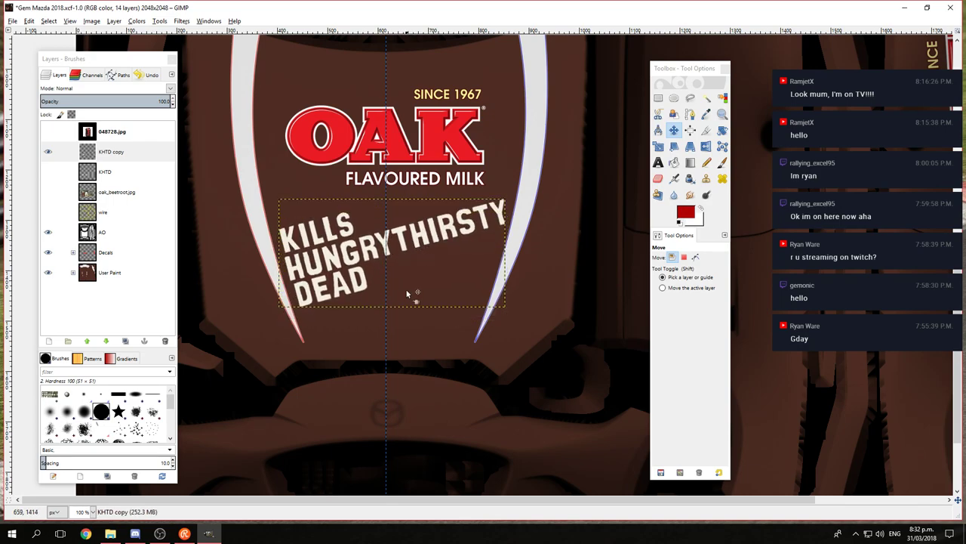
key(Down)
key(Down)
key(Down)
key(Down)
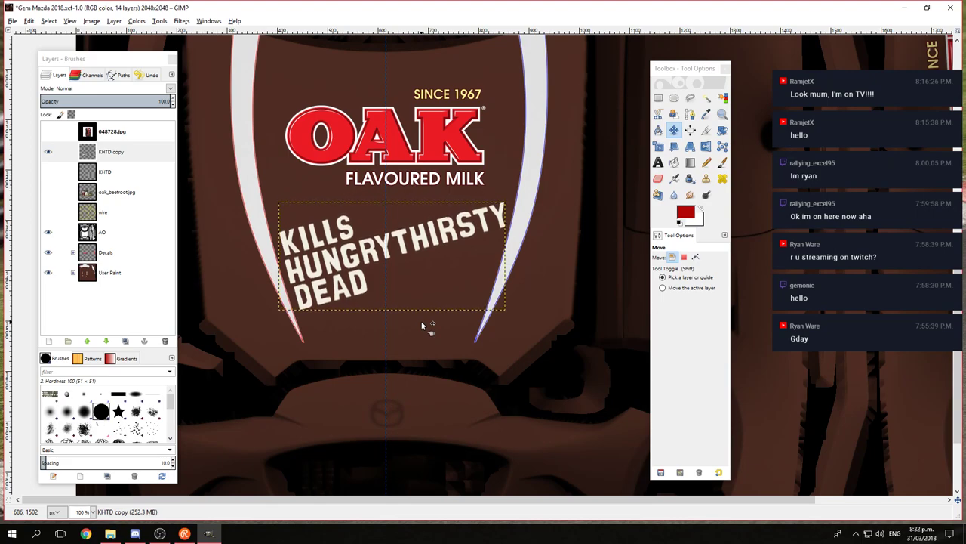
Step: Examine the bonnet, the grey rear bumper and the lower edge of the trapezoid panel above the bonnet
scroll(457, 254, down, 1)
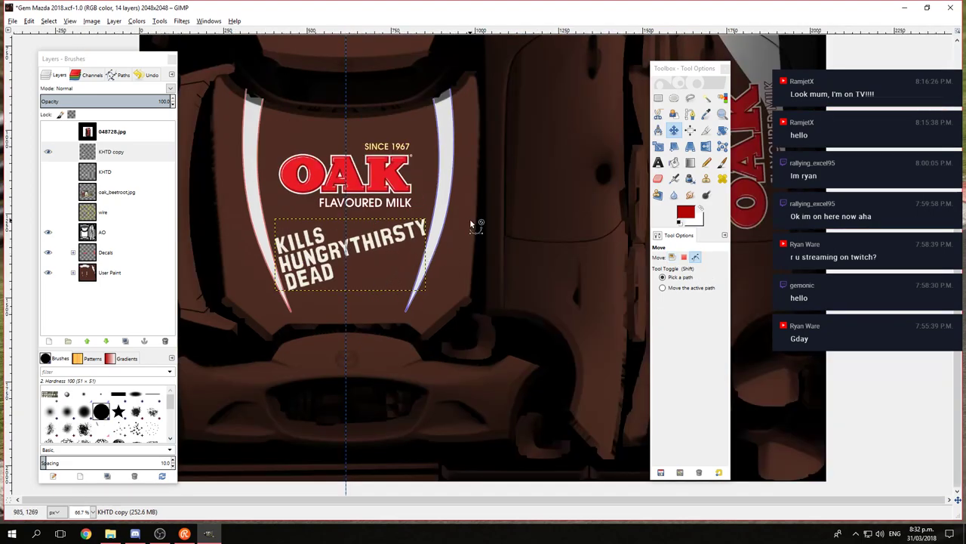
scroll(469, 218, down, 1)
drag(392, 211, 405, 318)
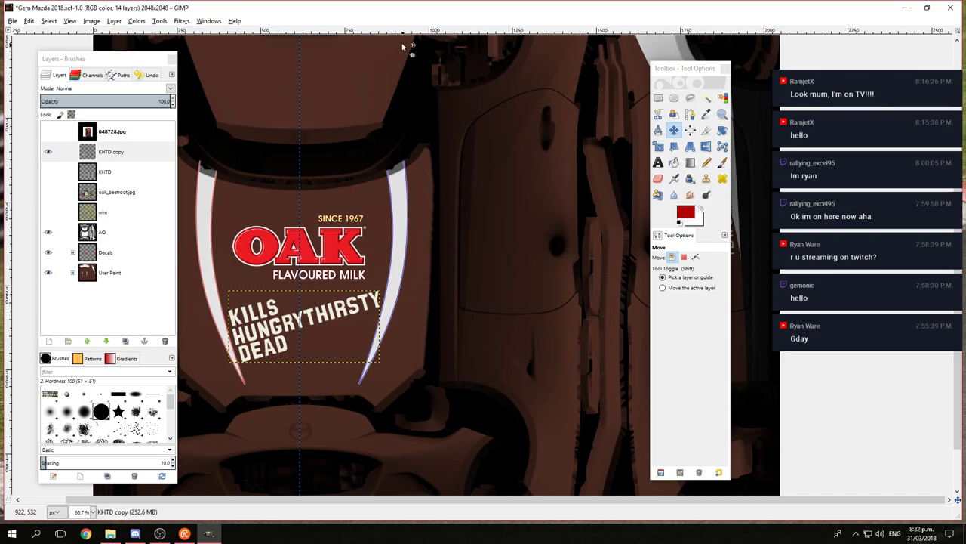
drag(357, 46, 424, 178)
scroll(324, 274, down, 1)
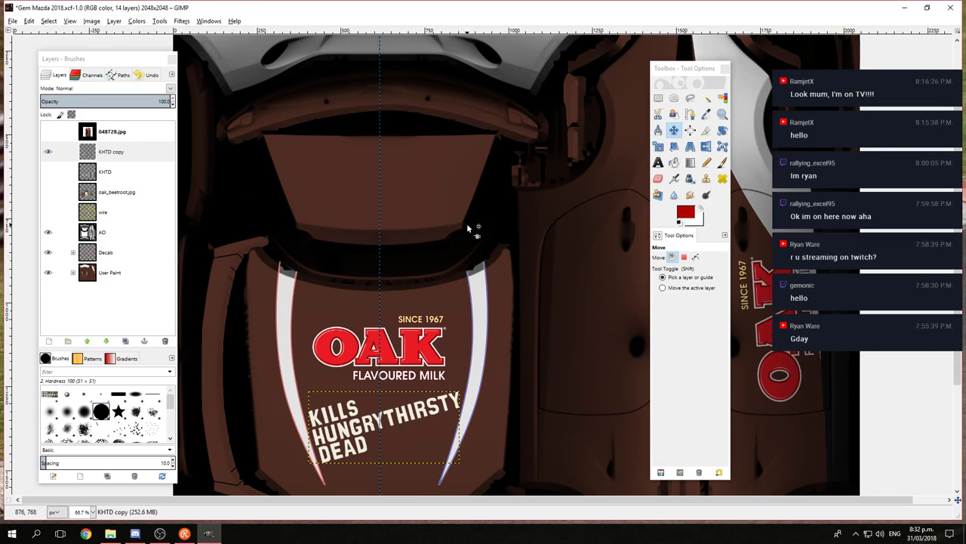
scroll(429, 218, up, 5)
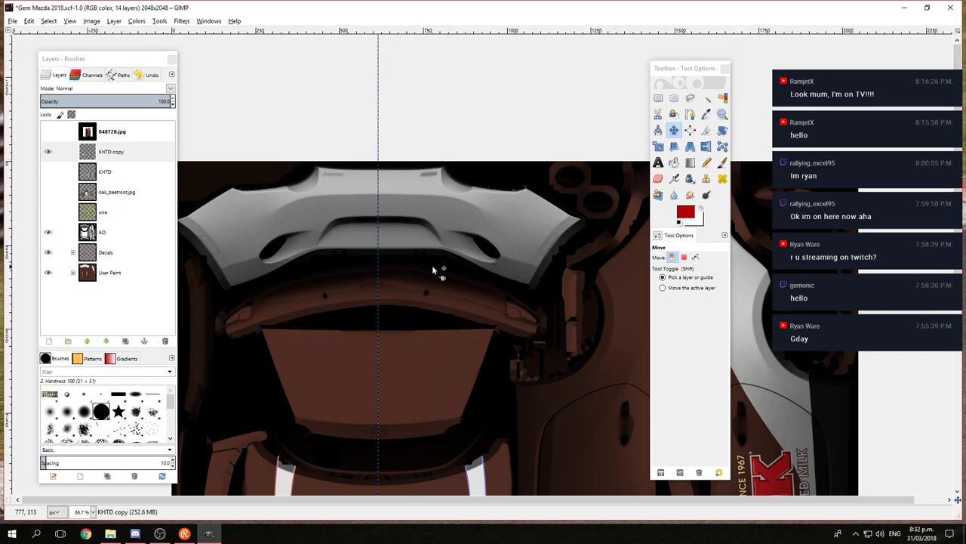
scroll(406, 287, down, 3)
scroll(438, 283, up, 2)
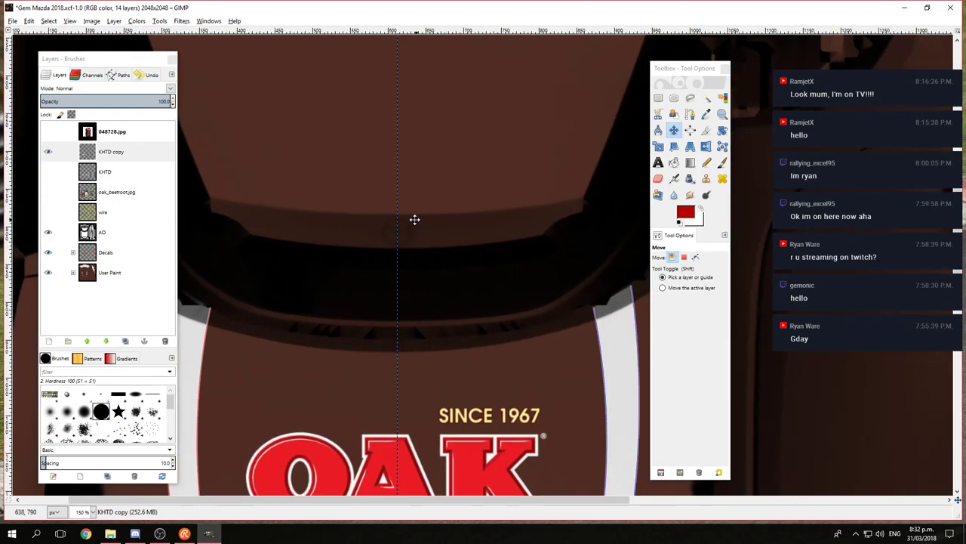
scroll(407, 223, up, 1)
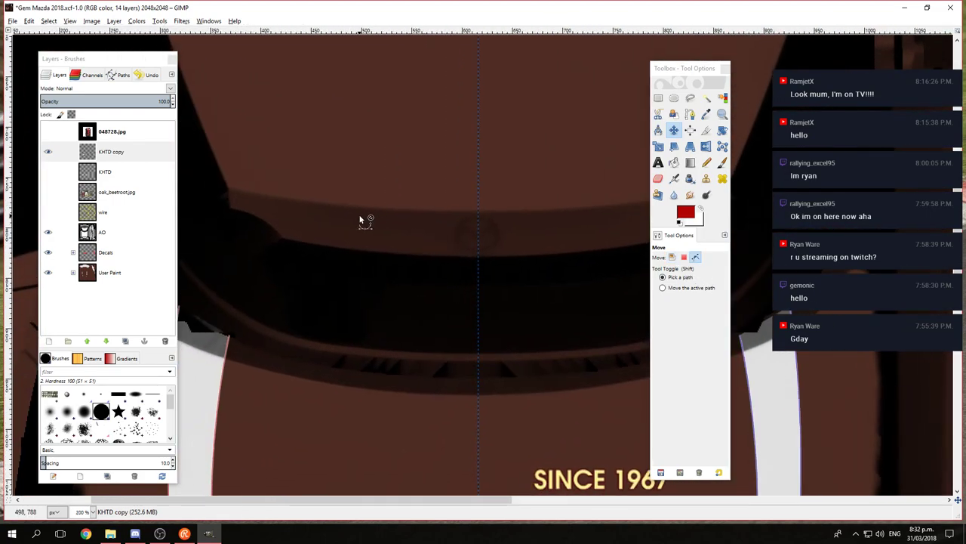
scroll(360, 220, down, 1)
Step: On the Colour1 layer in the User Paint group, draw a straight path across the lower part of the panel above the bonnet
click(73, 274)
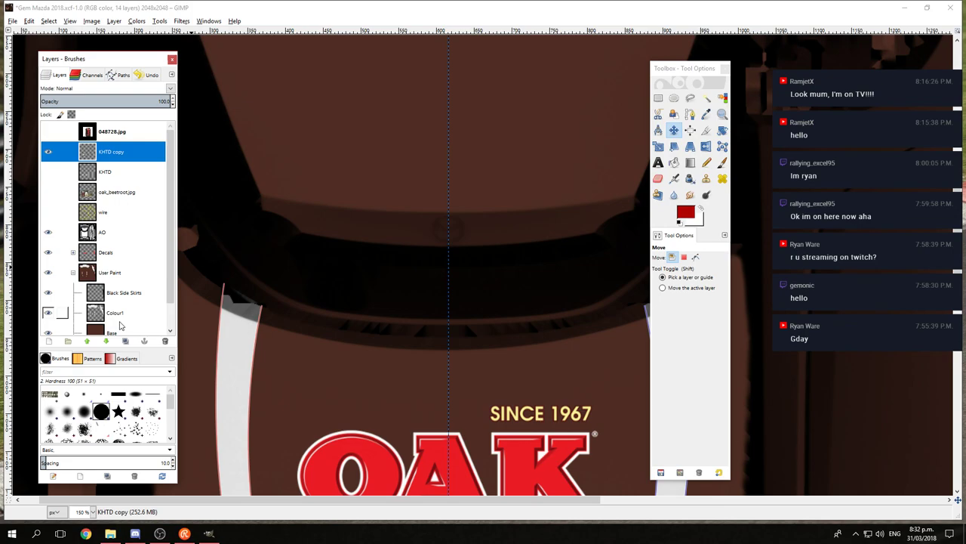
click(115, 315)
scroll(365, 245, right, 1)
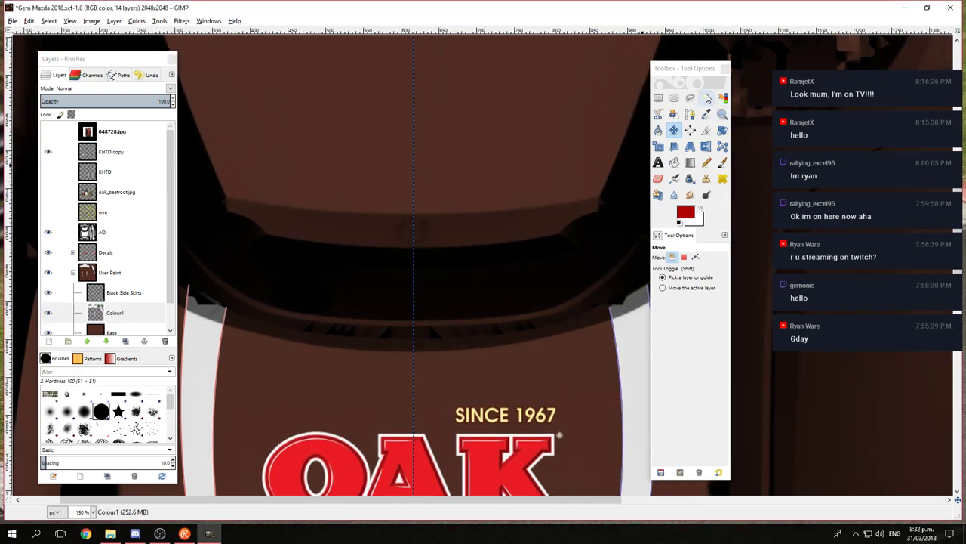
click(690, 114)
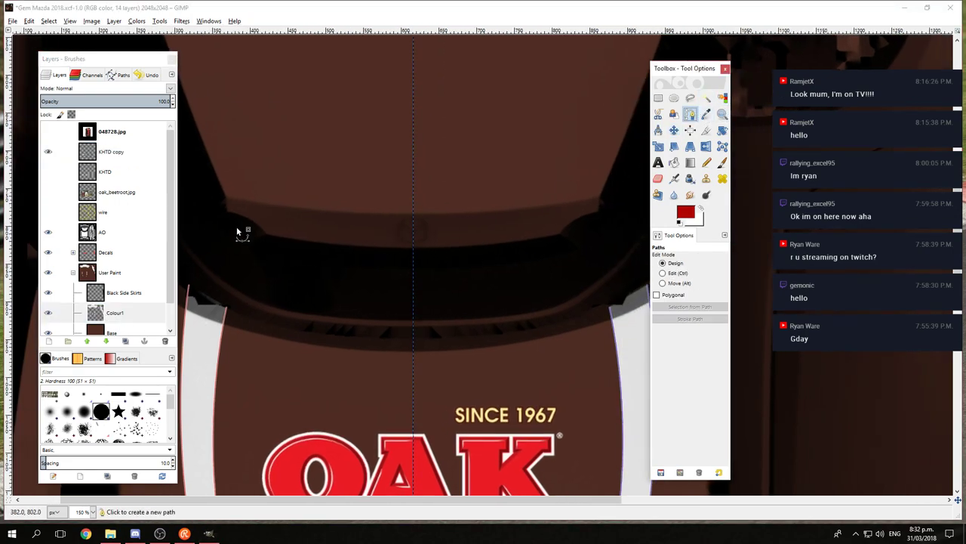
click(212, 195)
click(614, 194)
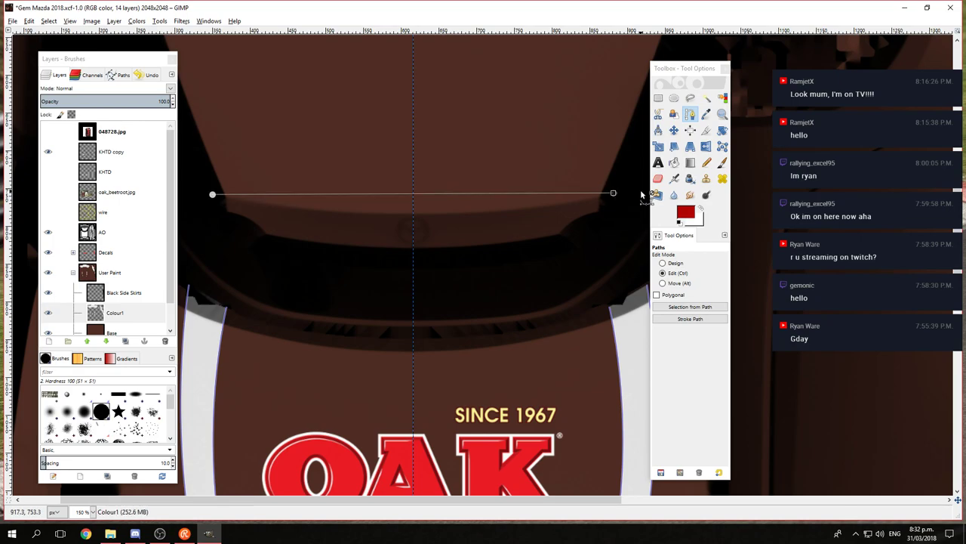
Step: Move both end anchors of the path onto the lower corners of the panel
ctrl+scroll(615, 215, up, 1)
ctrl+scroll(519, 248, up, 3)
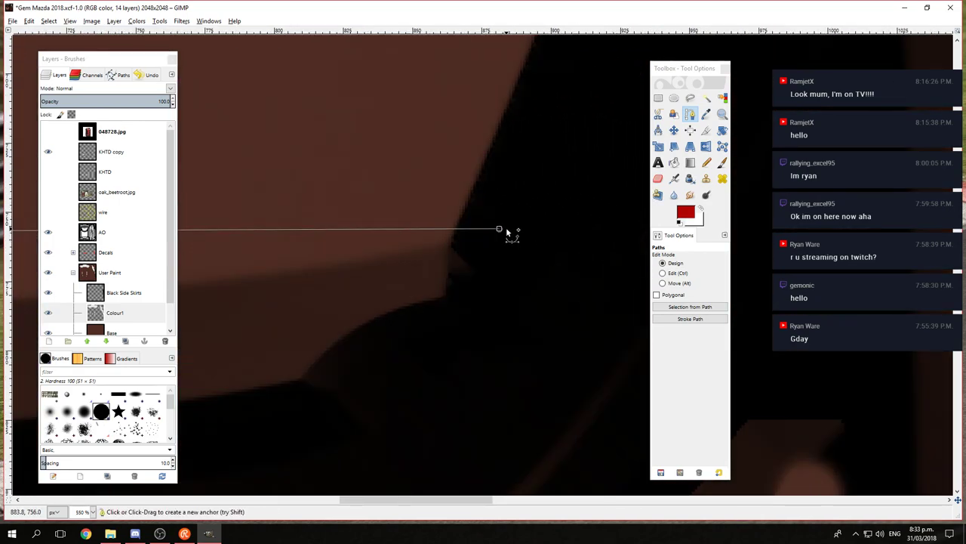
drag(500, 229, 462, 244)
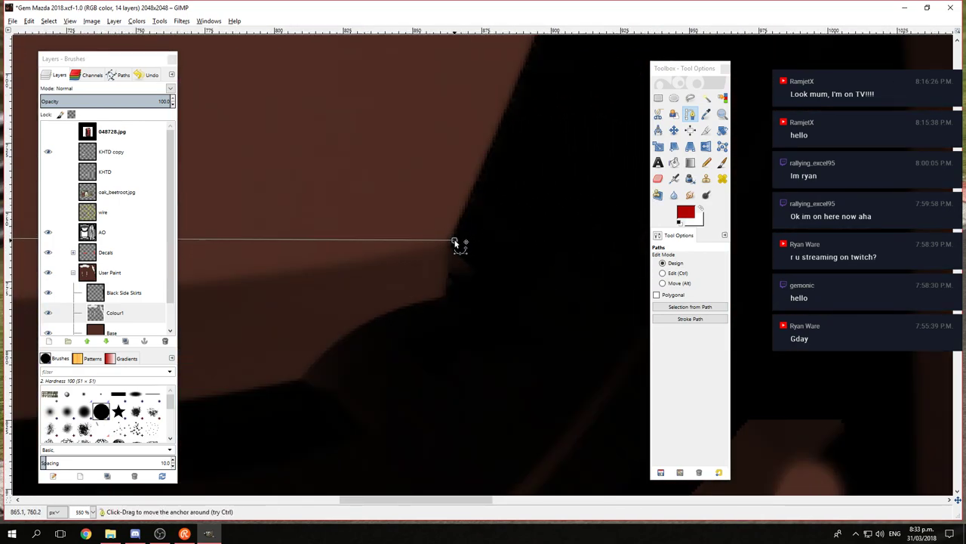
scroll(604, 319, left, 5)
scroll(691, 303, left, 3)
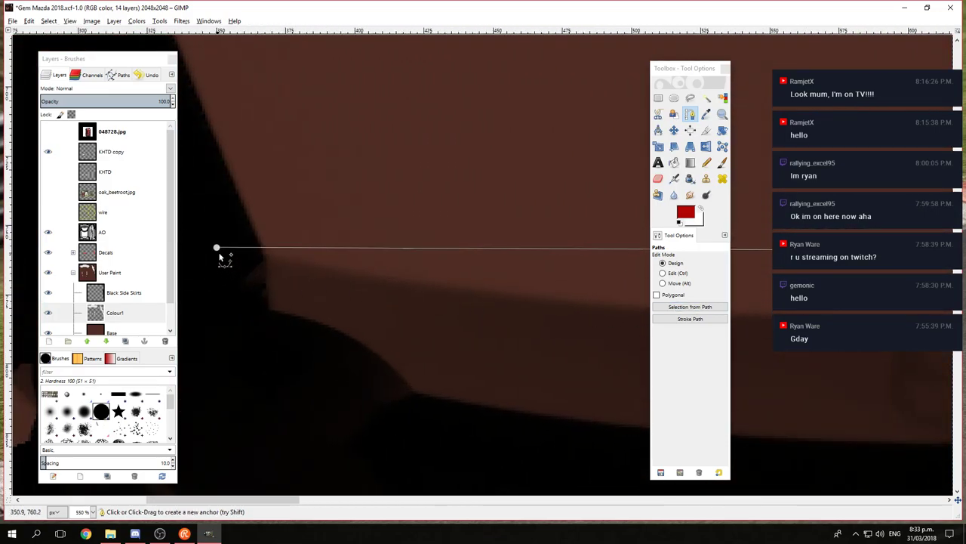
drag(214, 247, 266, 254)
key(ctrl+z)
Step: Add an anchor to the path at the centre guide and bend it down onto the panel's crease line
scroll(569, 310, right, 6)
scroll(569, 309, down, 1)
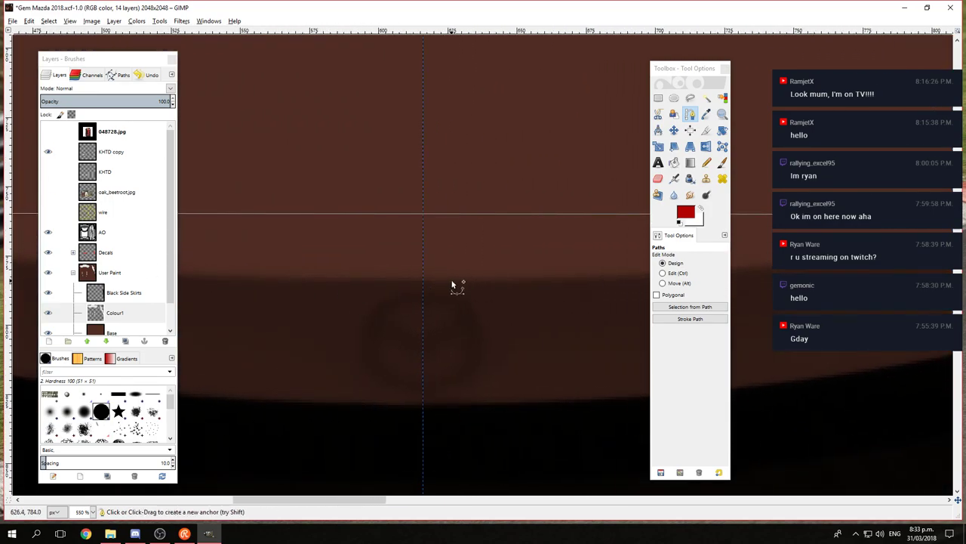
key(ctrl)
drag(422, 217, 423, 281)
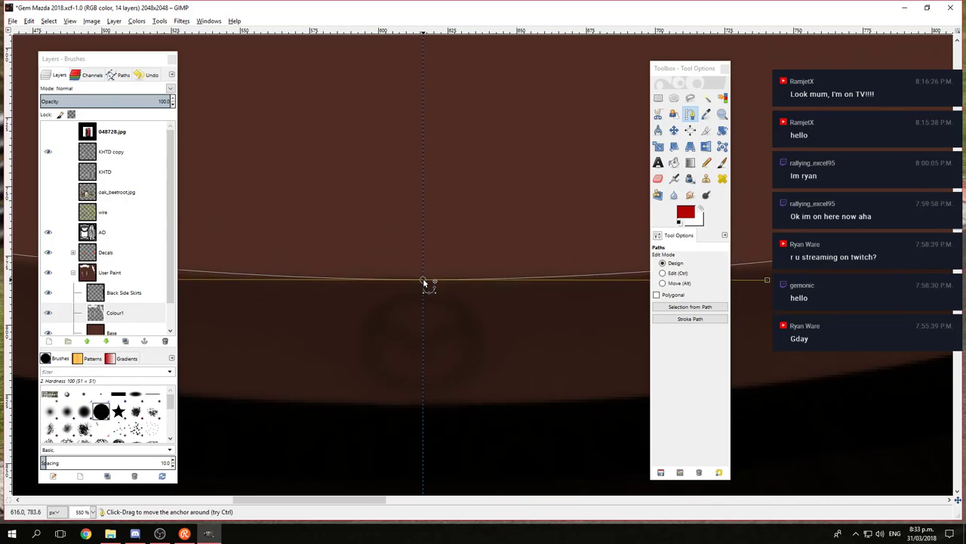
Step: Pull out and adjust the handles of the path's right end anchor so the curve follows the panel's crease
scroll(455, 293, right, 3)
scroll(487, 299, down, 1)
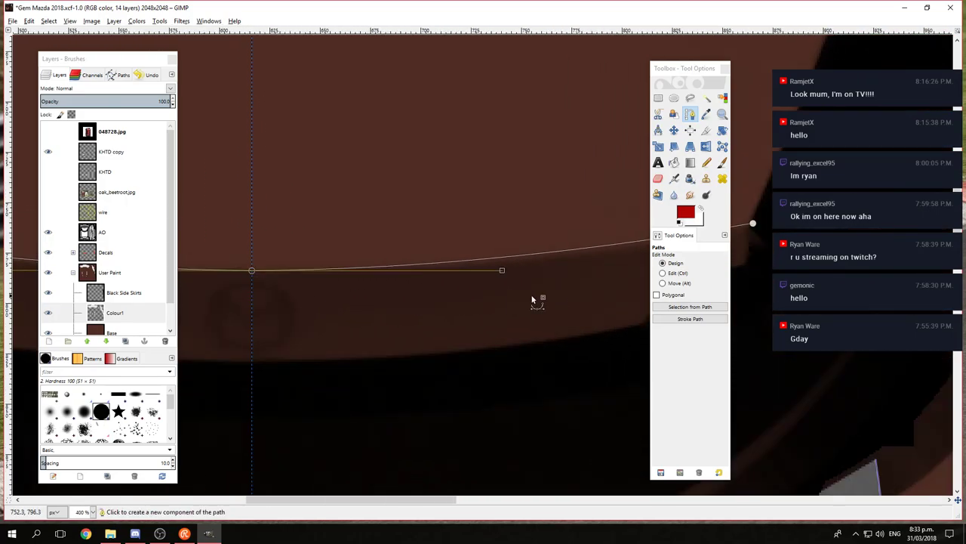
drag(591, 264, 399, 262)
click(566, 223)
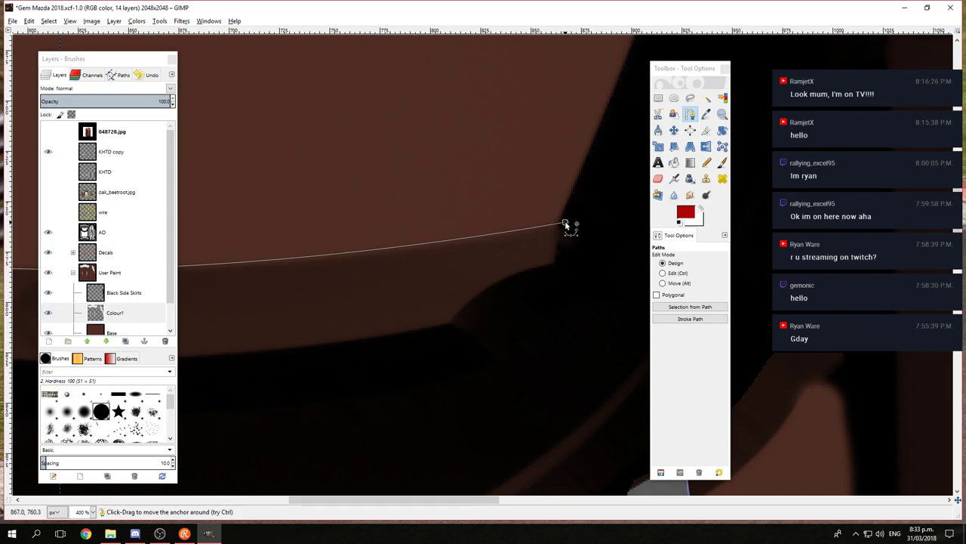
key(ctrl)
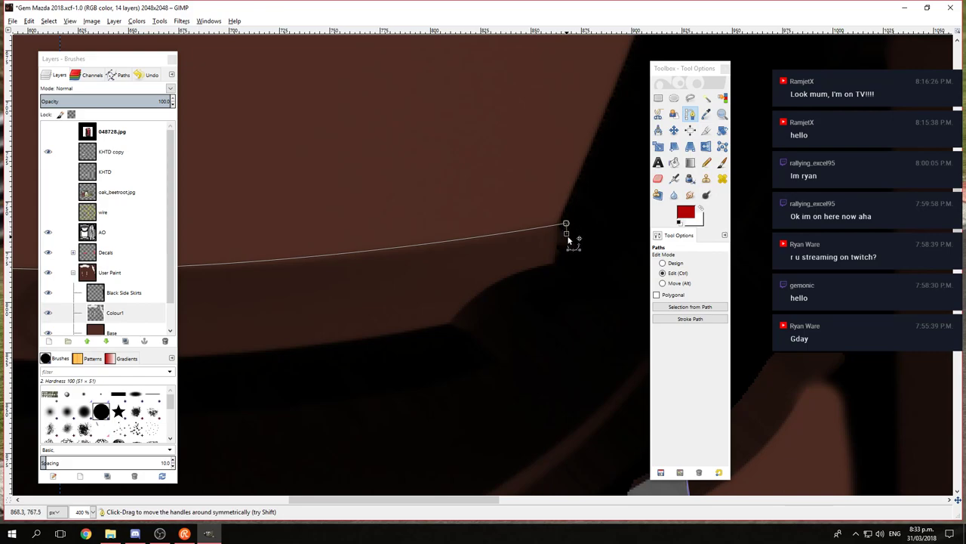
drag(567, 238, 589, 248)
drag(565, 225, 562, 227)
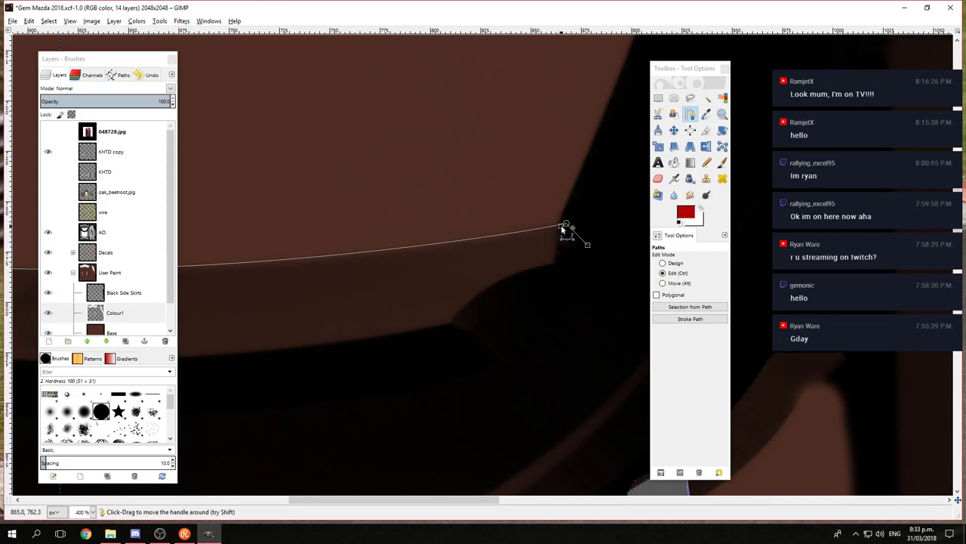
key(ctrl)
drag(545, 232, 541, 234)
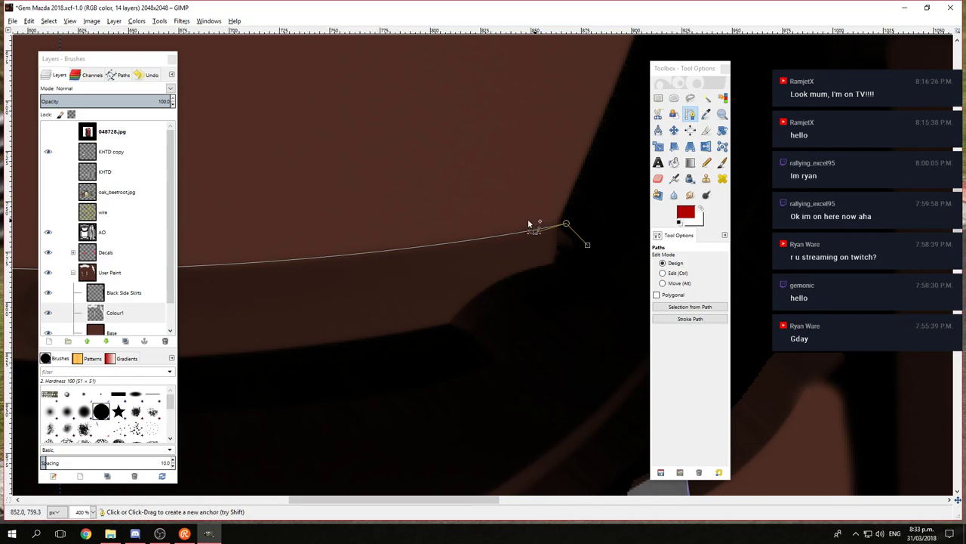
Step: Pull handles out of the path's left end anchor so the curve follows the panel's crease on that side
scroll(304, 281, left, 10)
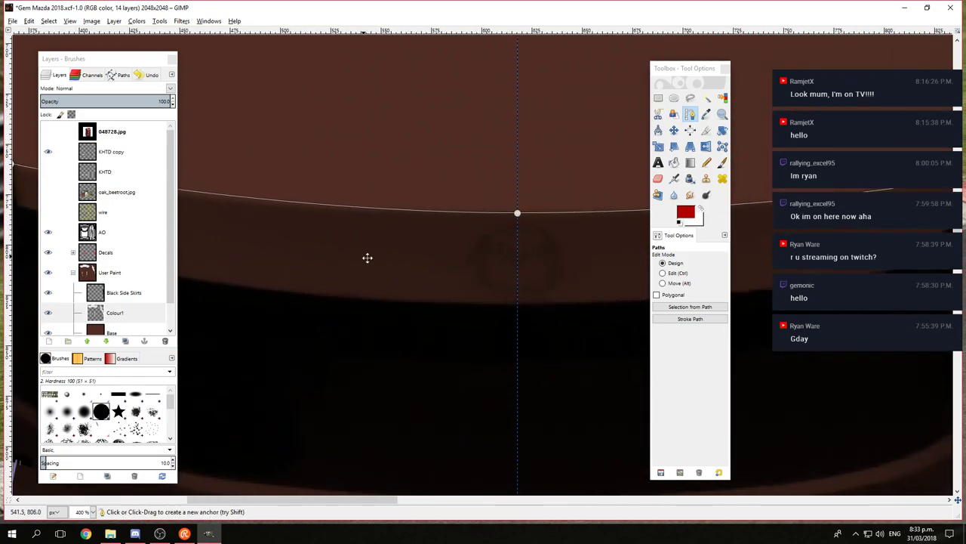
click(193, 208)
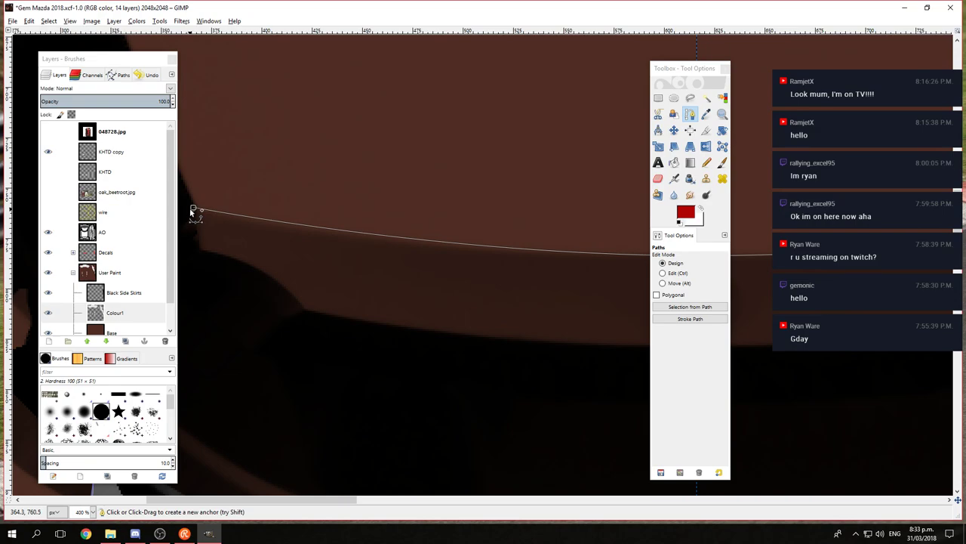
key(ctrl)
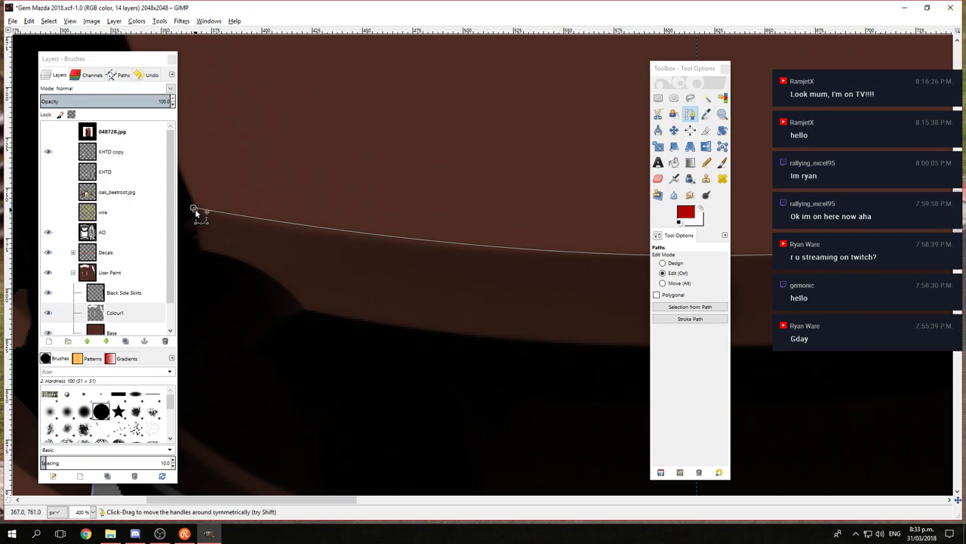
drag(194, 208, 223, 222)
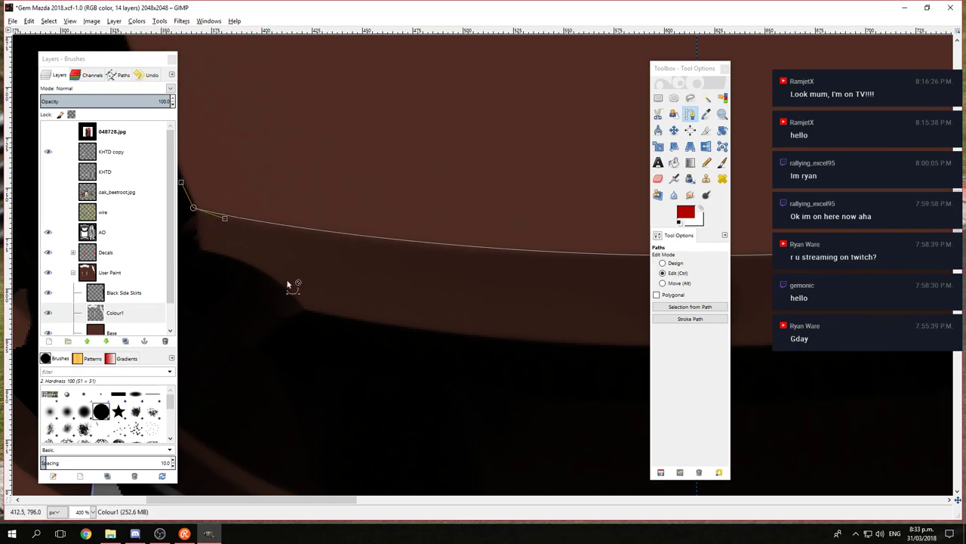
Step: Extend the path with anchors around the dark area below the crease and close it into an outline enclosing the panel's lower strip
drag(192, 218, 299, 198)
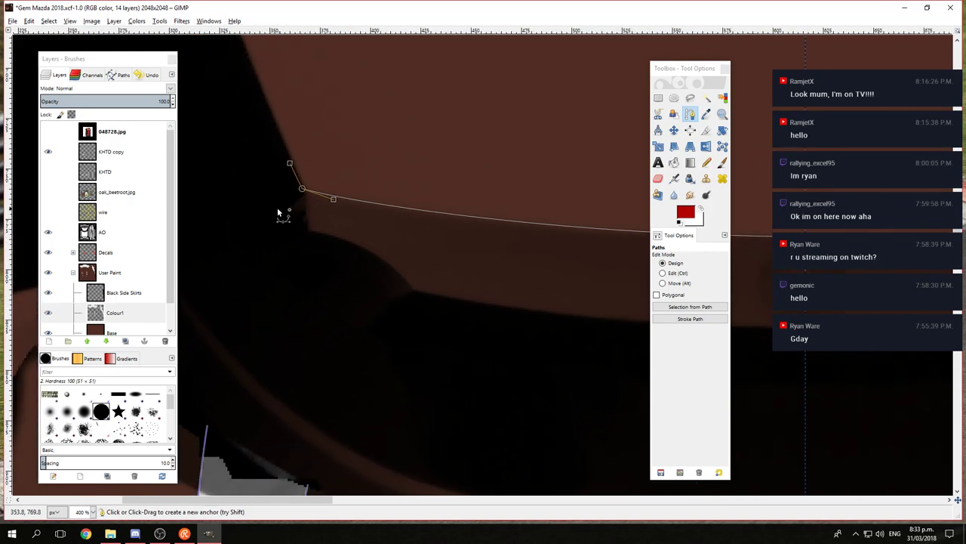
click(264, 191)
click(295, 317)
drag(521, 383, 311, 311)
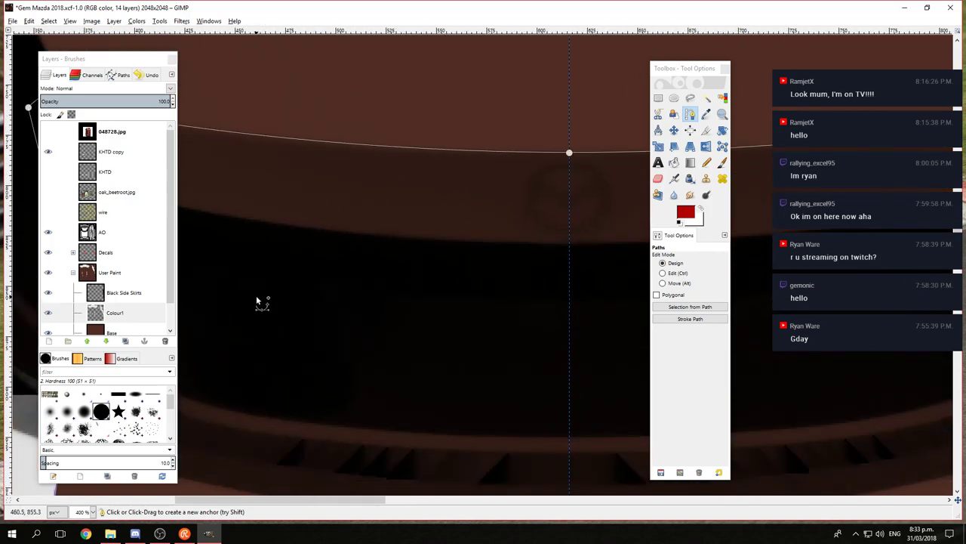
click(257, 298)
drag(581, 341, 189, 317)
drag(638, 271, 423, 276)
click(422, 273)
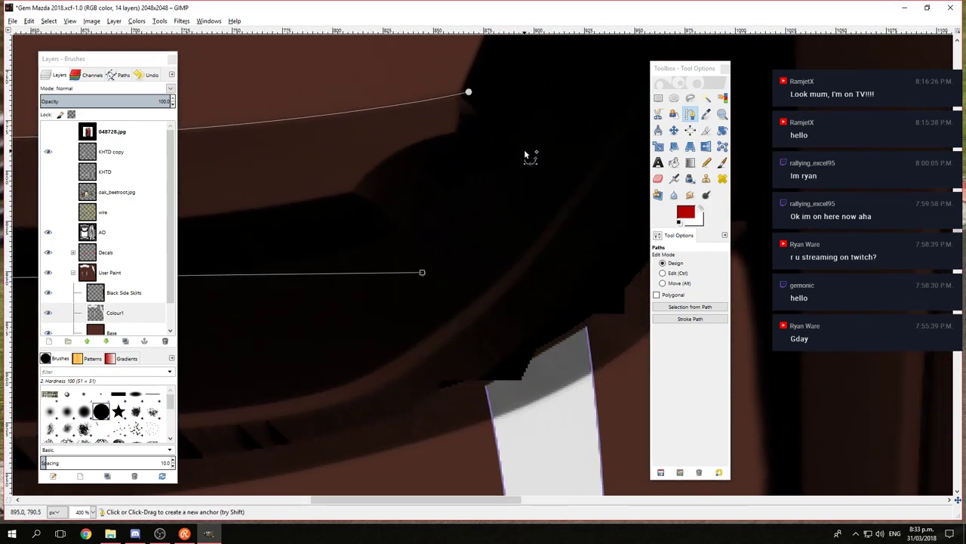
click(523, 150)
click(468, 91)
scroll(342, 215, down, 4)
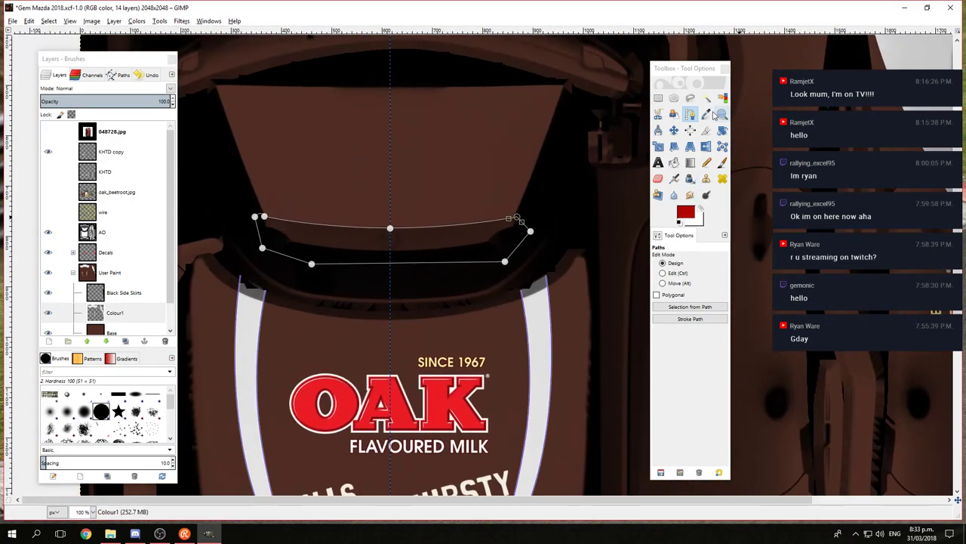
Step: Pick the bonnet stripe's light grey as the foreground colour and hide all visible paths
click(708, 114)
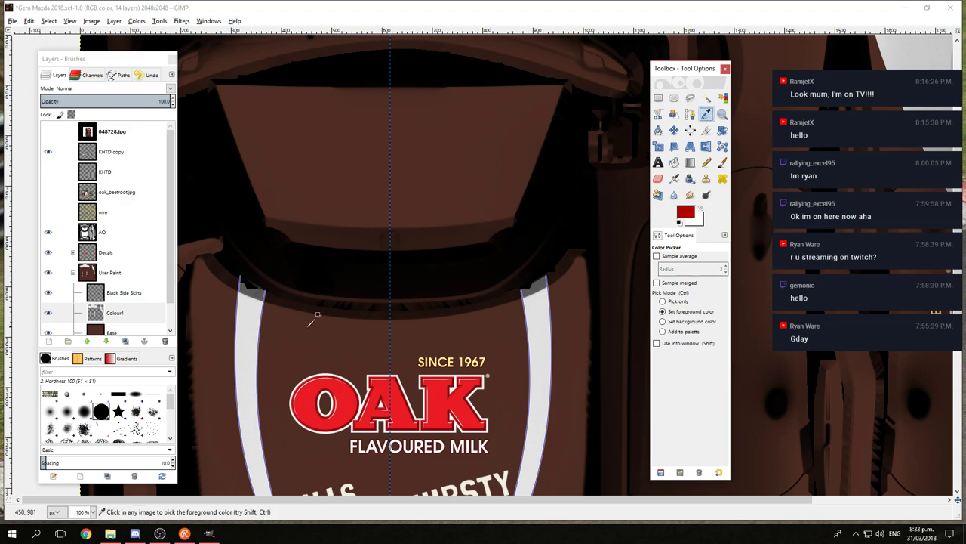
click(245, 316)
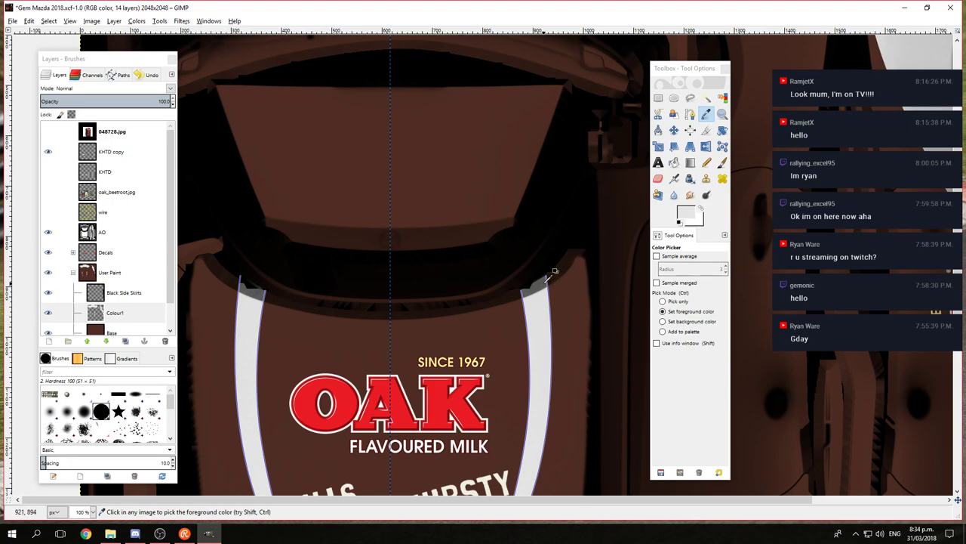
click(120, 82)
click(50, 129)
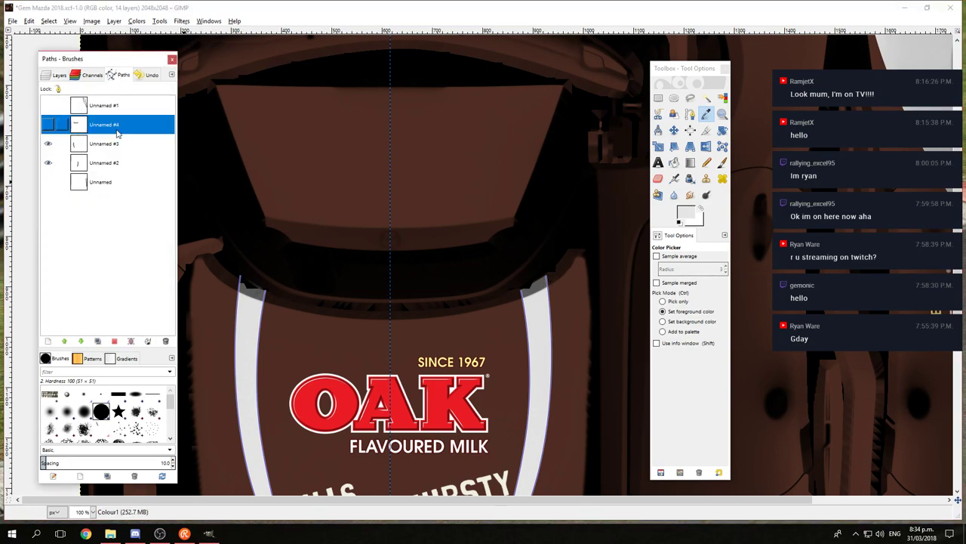
click(49, 127)
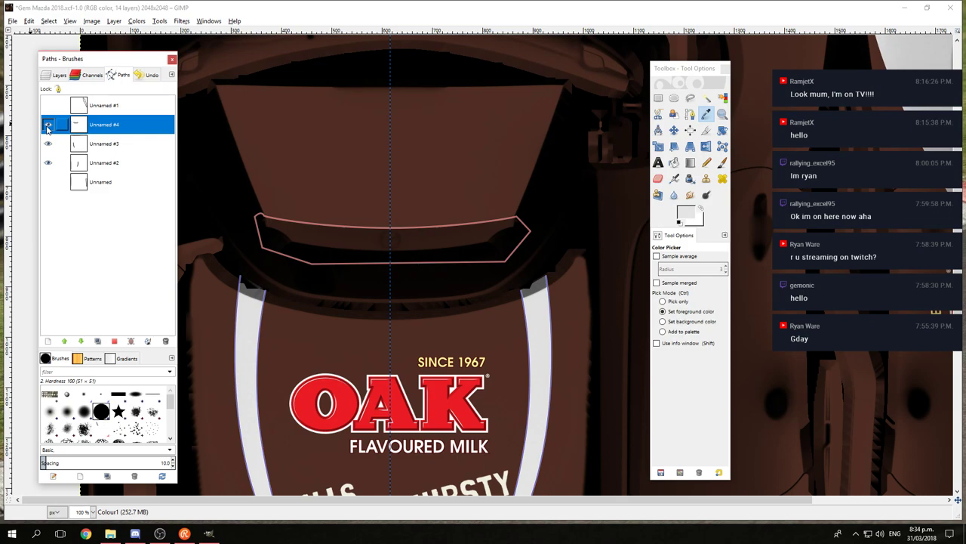
click(48, 125)
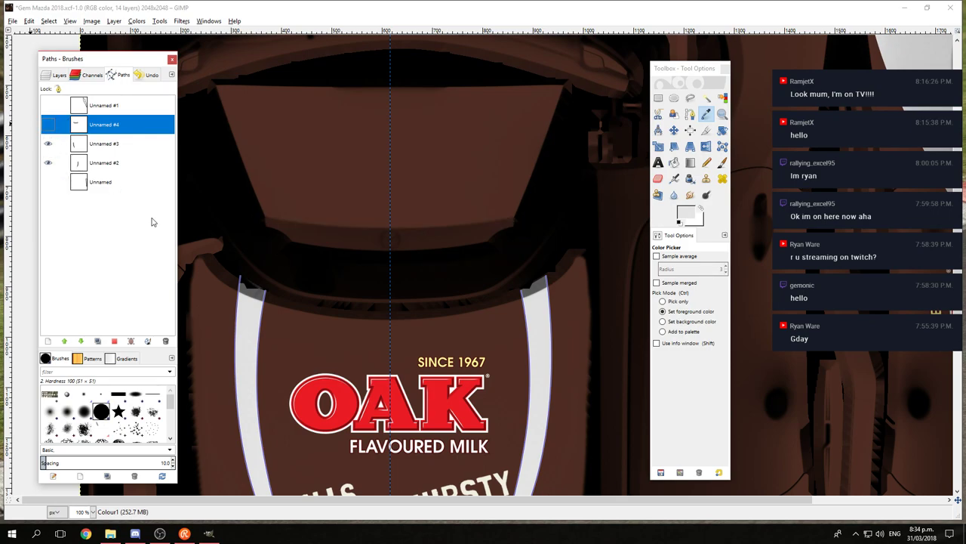
click(48, 143)
click(49, 164)
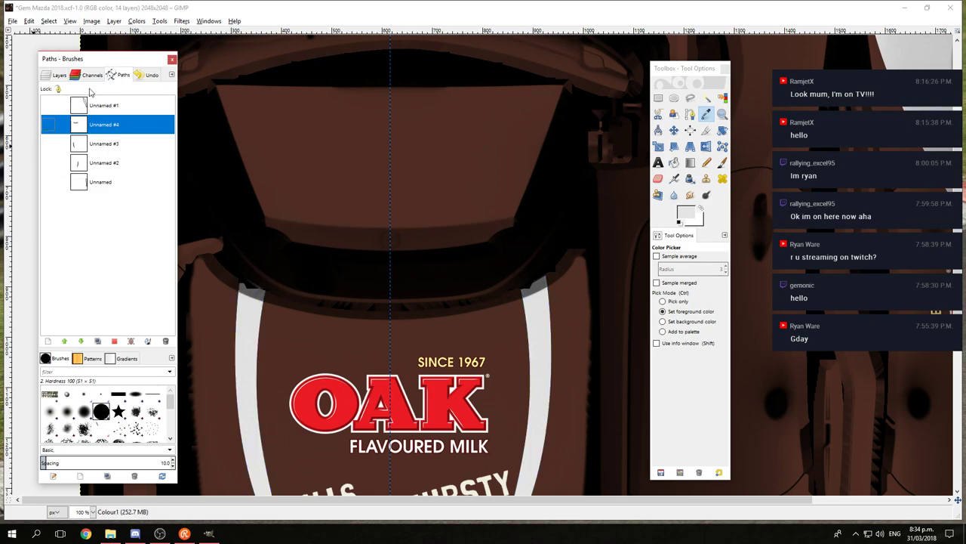
Step: Convert the Unnamed #4 path to a selection, bucket-fill it with light grey on the Colour1 layer, and deselect
click(49, 20)
click(53, 90)
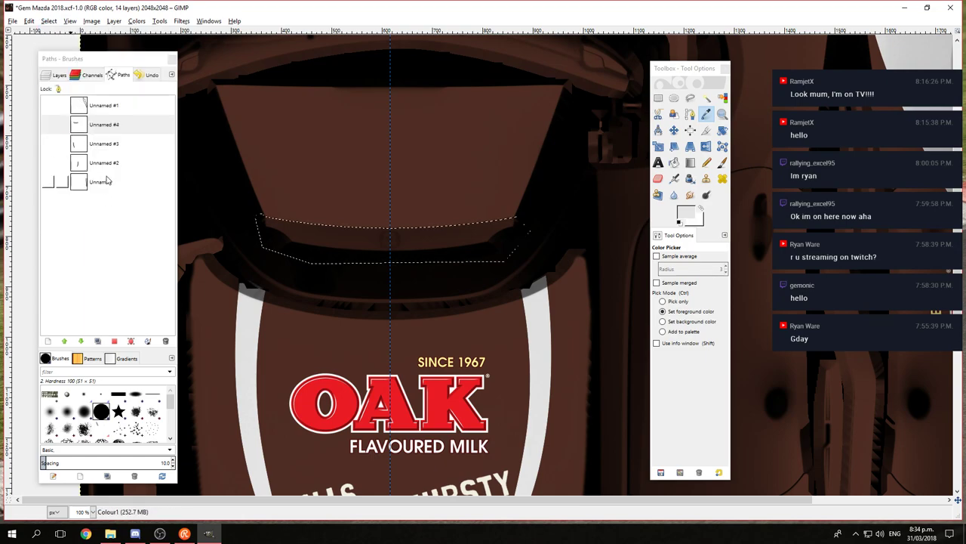
click(53, 77)
click(108, 313)
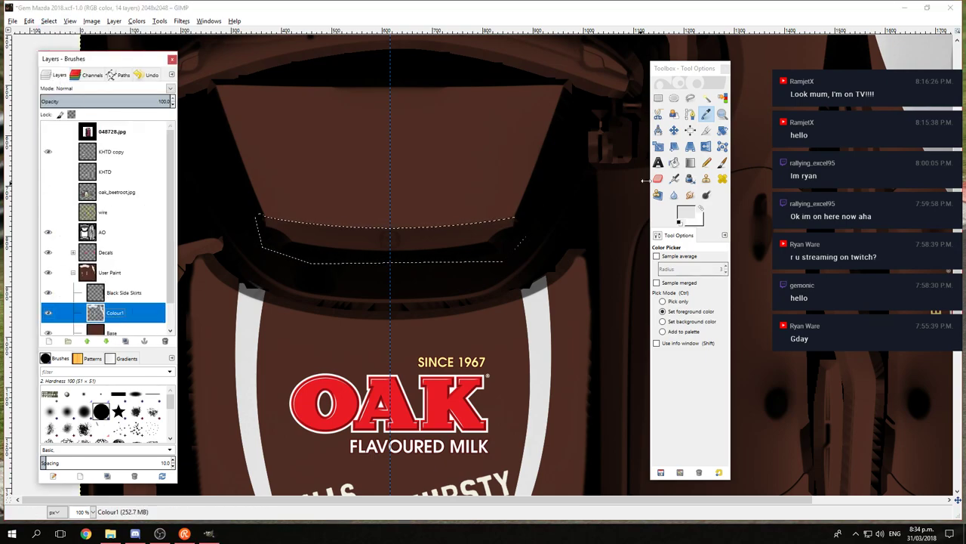
click(674, 163)
click(436, 236)
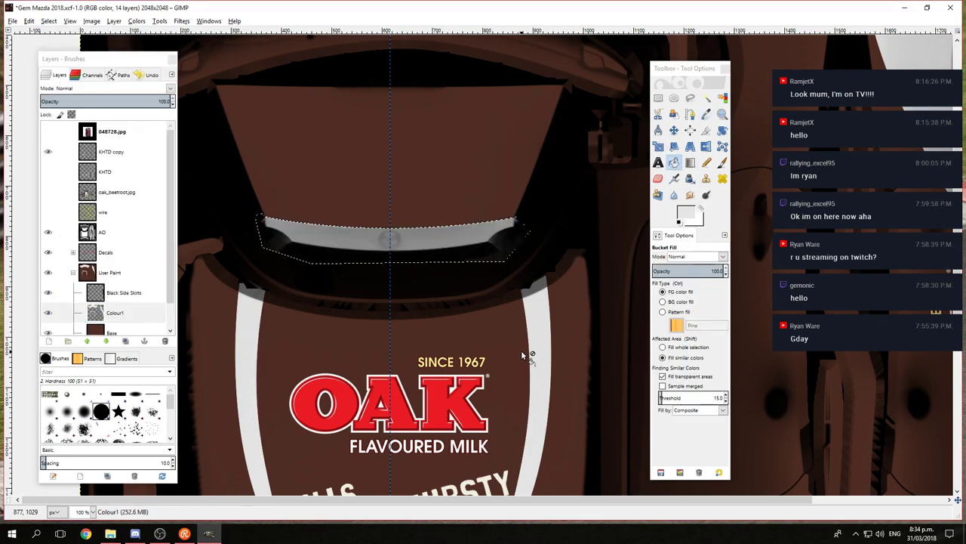
key(shift+ctrl+a)
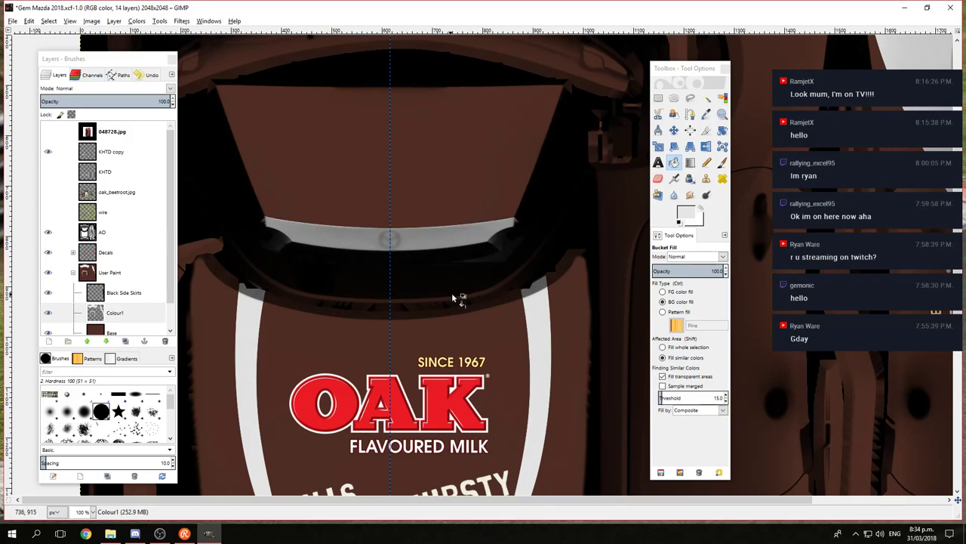
Step: Examine the grey strip above the bonnet up close and against the surrounding panels
scroll(466, 275, down, 1)
scroll(350, 265, up, 3)
drag(437, 189, 517, 216)
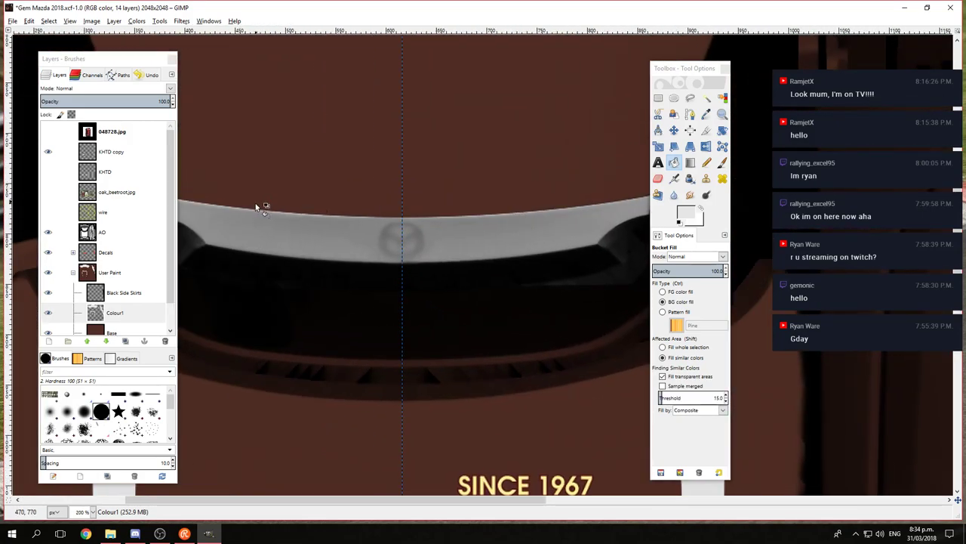
scroll(408, 253, down, 3)
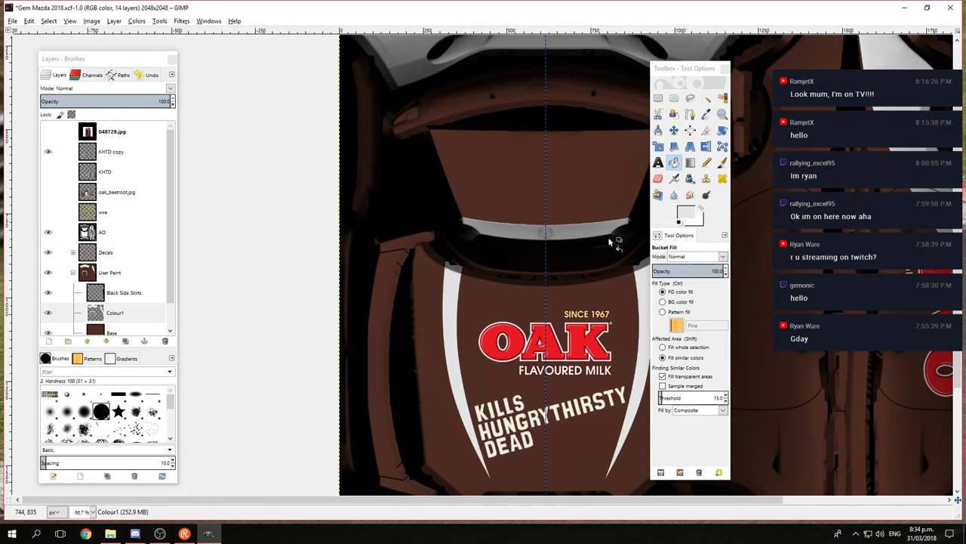
scroll(571, 246, right, 2)
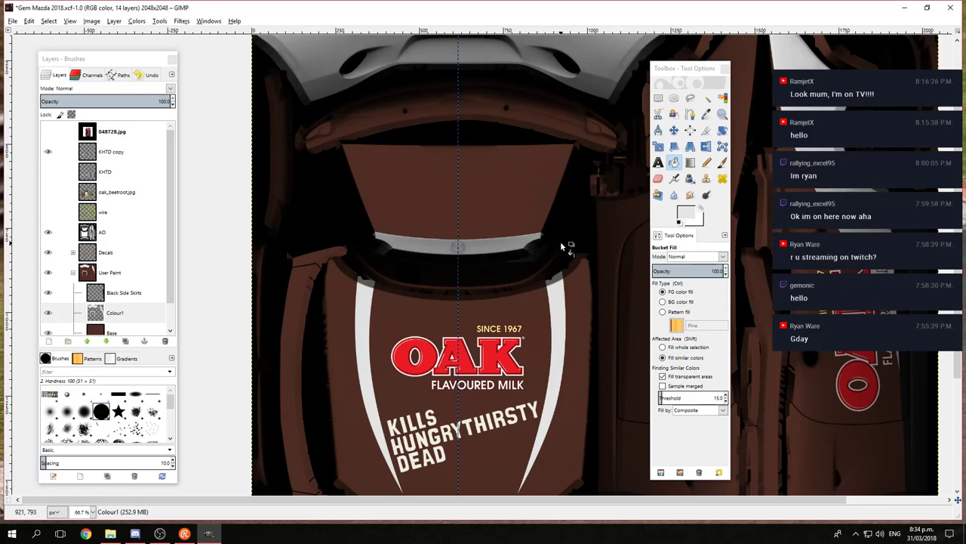
scroll(449, 308, down, 3)
scroll(445, 303, up, 2)
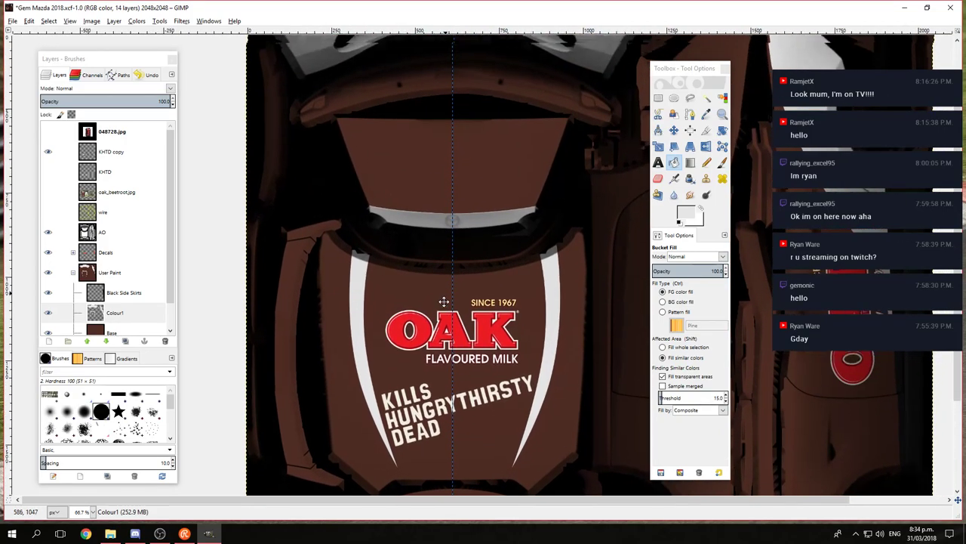
scroll(444, 302, up, 1)
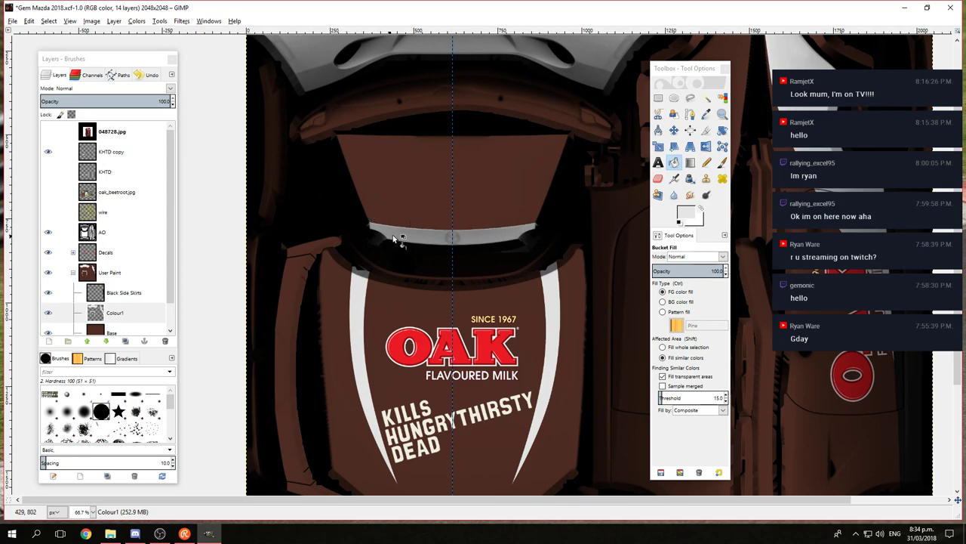
scroll(461, 292, down, 1)
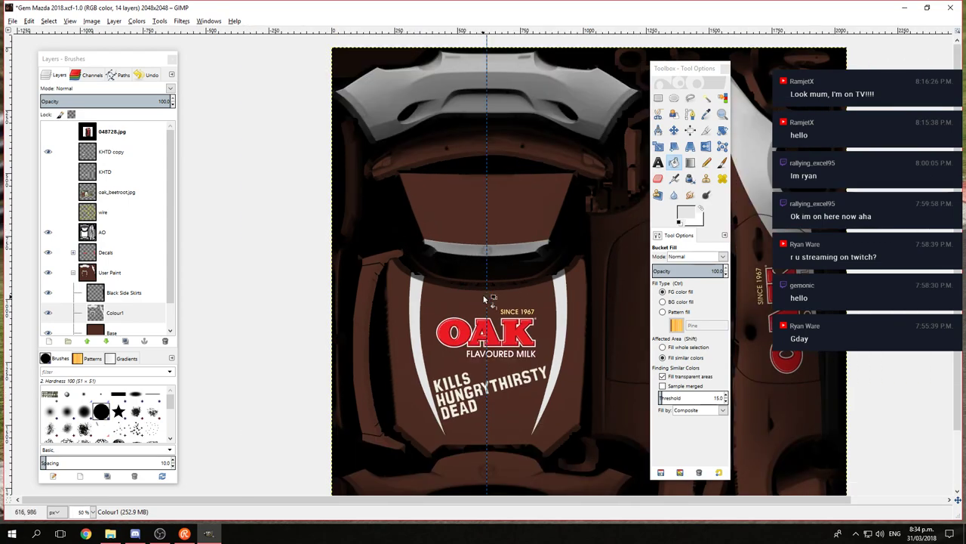
Step: Paint the two small rounded parts in the template's lower-right corner light grey with a 70-size Hardness 100 Paintbrush
drag(492, 296, 315, 256)
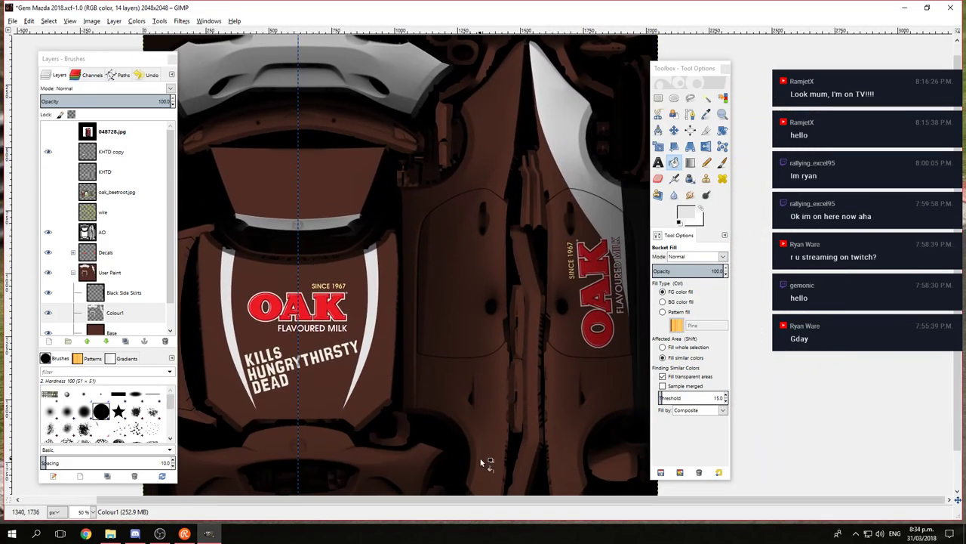
drag(481, 458, 454, 281)
scroll(454, 281, up, 2)
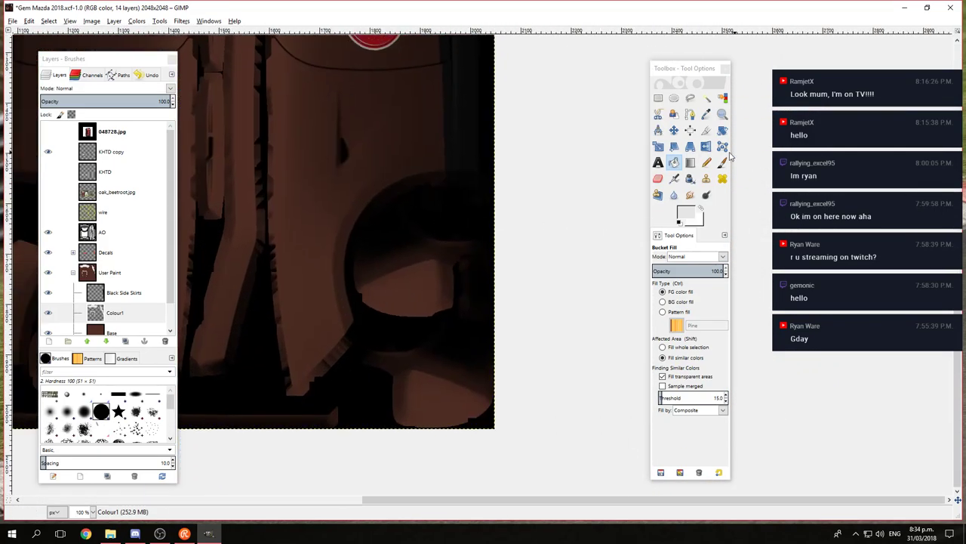
click(722, 162)
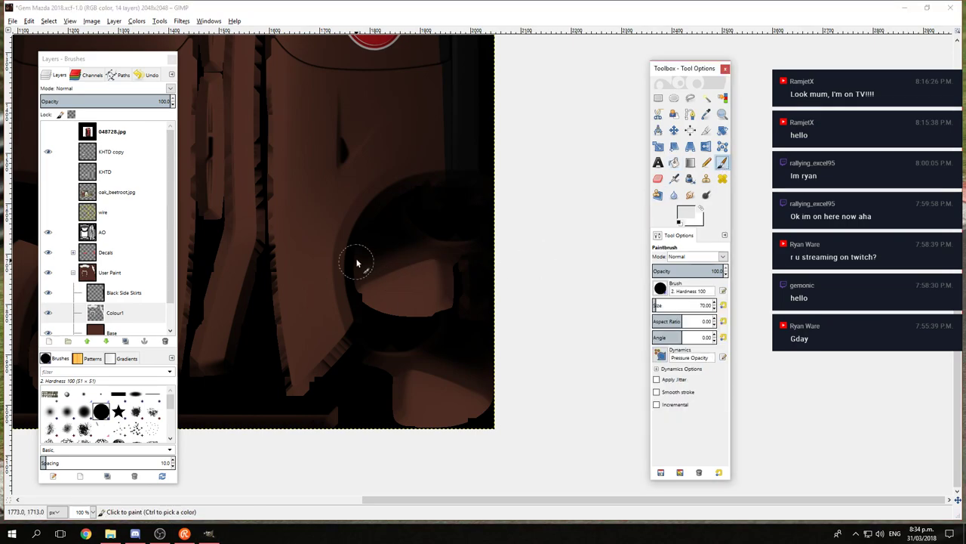
mouse_move(355, 259)
mouse_down()
mouse_move(370, 248)
mouse_move(364, 286)
mouse_move(414, 317)
mouse_move(471, 293)
mouse_move(453, 243)
mouse_move(392, 247)
mouse_move(423, 291)
mouse_move(457, 302)
mouse_move(412, 347)
mouse_move(365, 363)
mouse_move(422, 434)
mouse_move(479, 328)
mouse_move(483, 431)
mouse_move(450, 343)
mouse_move(415, 392)
mouse_move(386, 374)
mouse_move(464, 385)
mouse_up()
drag(377, 316, 636, 287)
scroll(343, 265, down, 2)
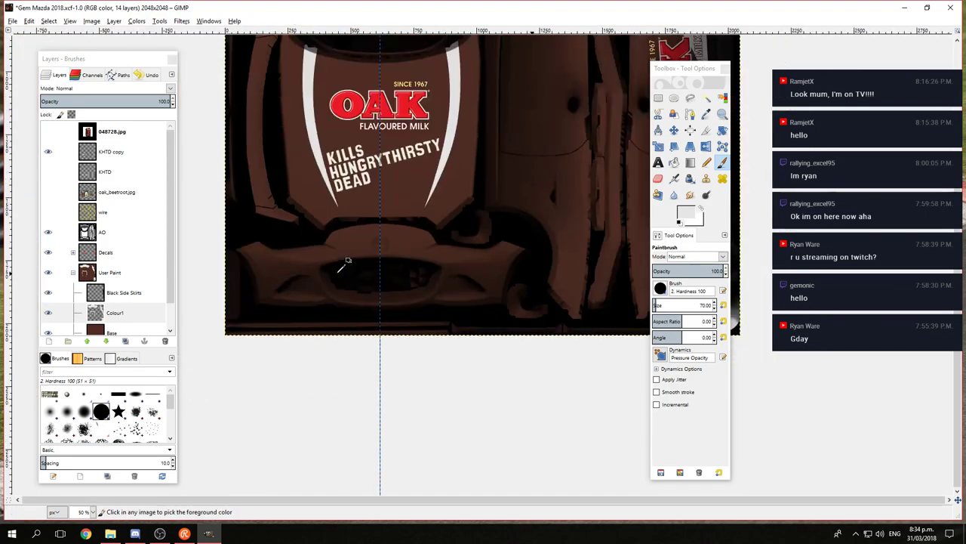
Step: Move the KHTD copy layer to the top of the Decals group
drag(438, 207, 469, 354)
scroll(468, 354, down, 2)
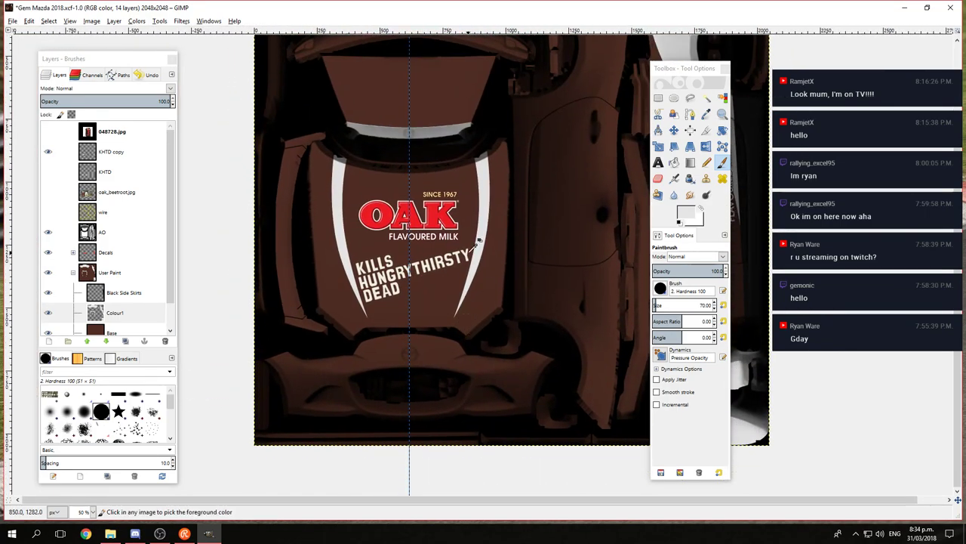
scroll(557, 252, down, 1)
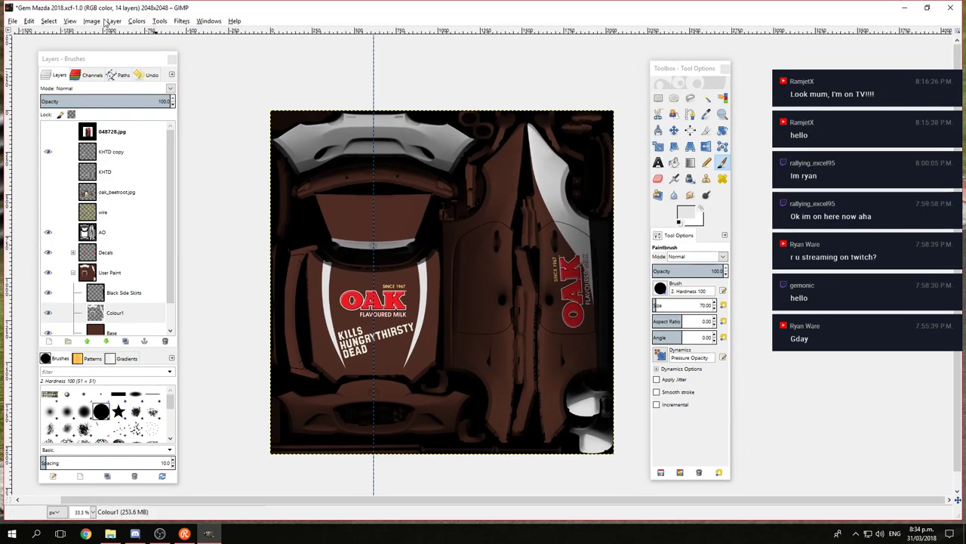
click(93, 21)
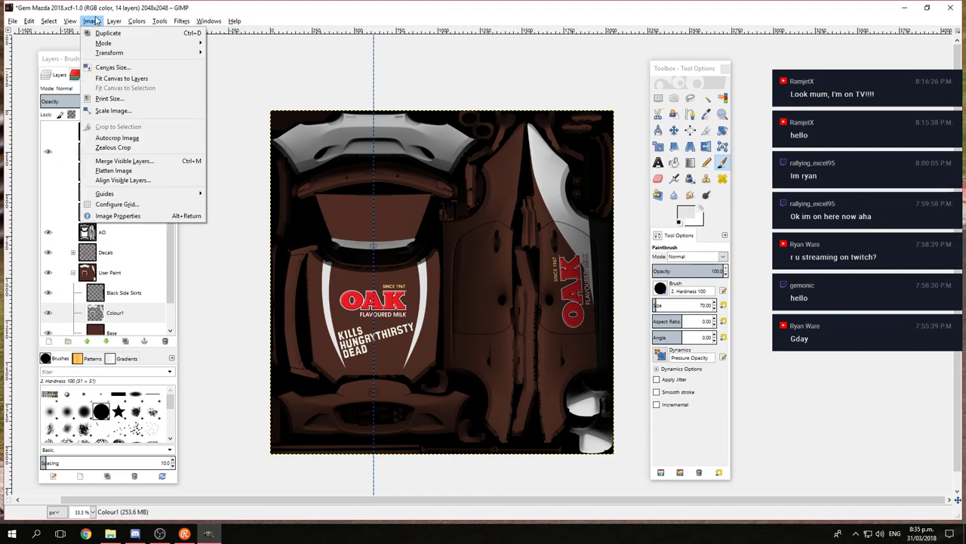
click(91, 21)
drag(129, 152, 118, 254)
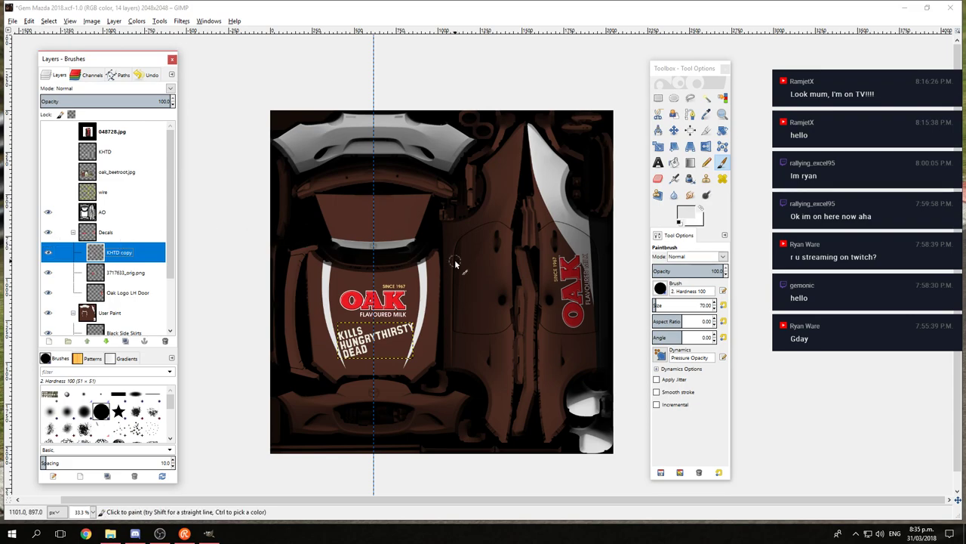
Step: Merge the visible layers and export the merged skin over Skin_00.dds
click(91, 22)
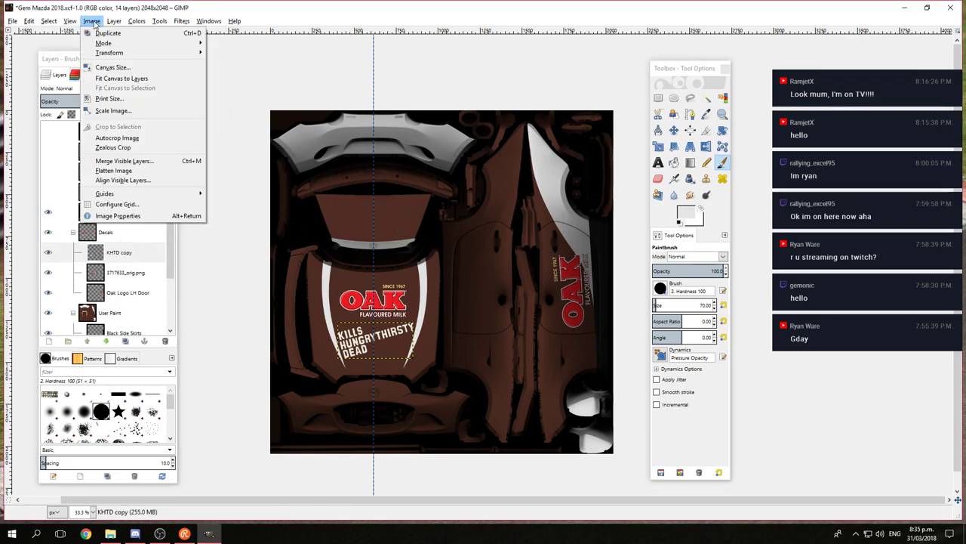
click(114, 156)
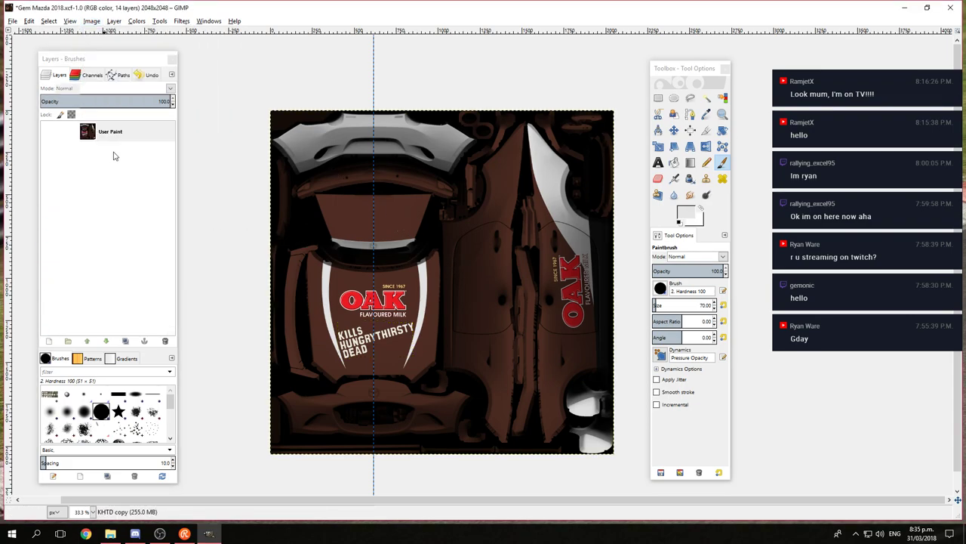
click(13, 21)
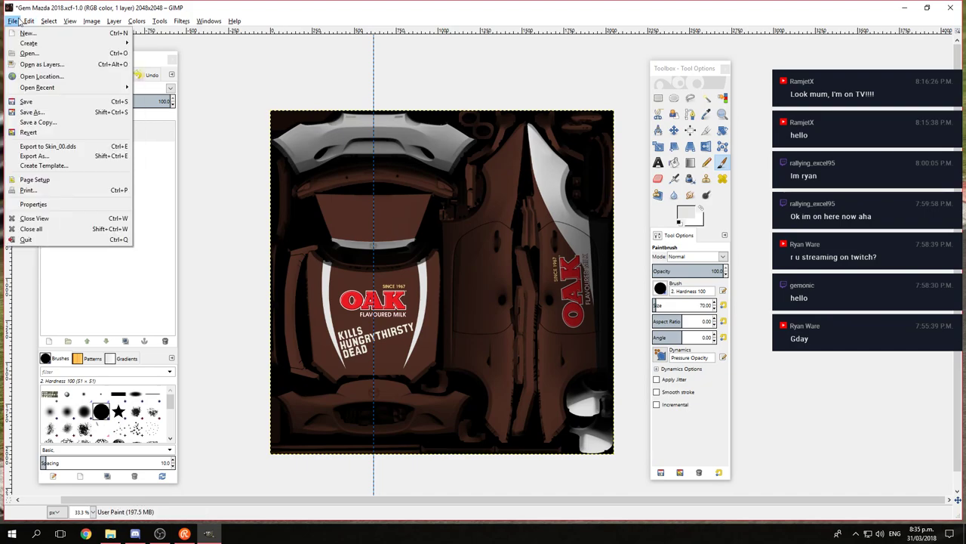
click(65, 147)
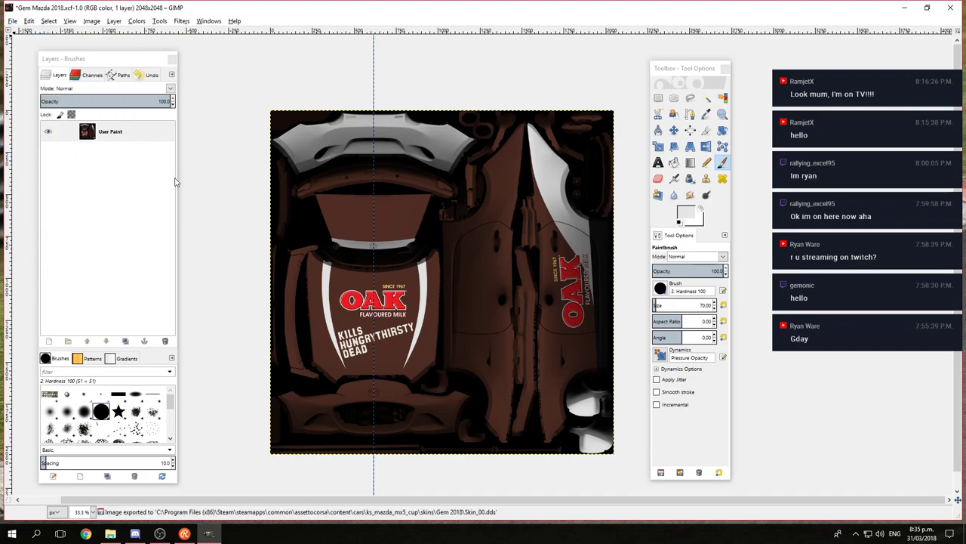
Step: Undo the layer merge and launch the Assetto Corsa showroom from its acShowroom desktop shortcut
key(ctrl+z)
click(905, 7)
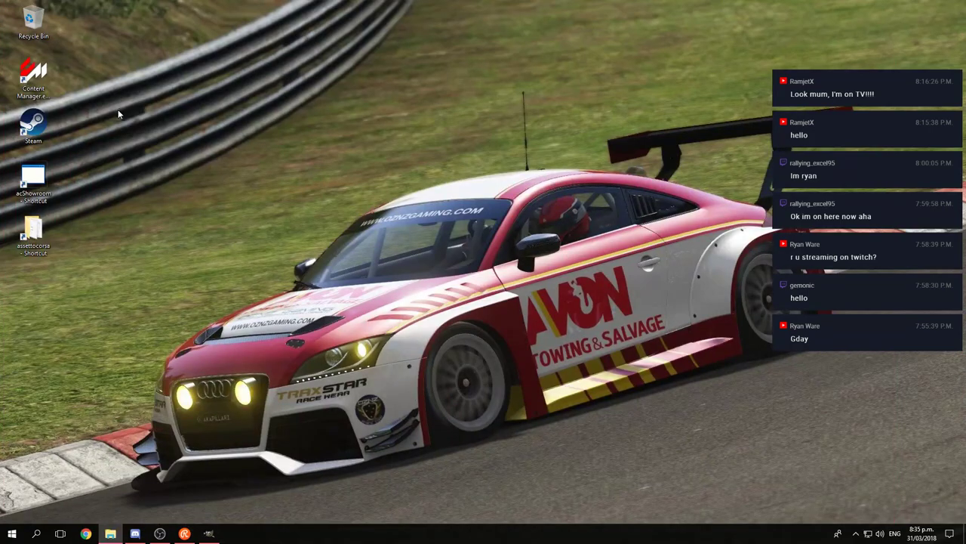
double_click(34, 178)
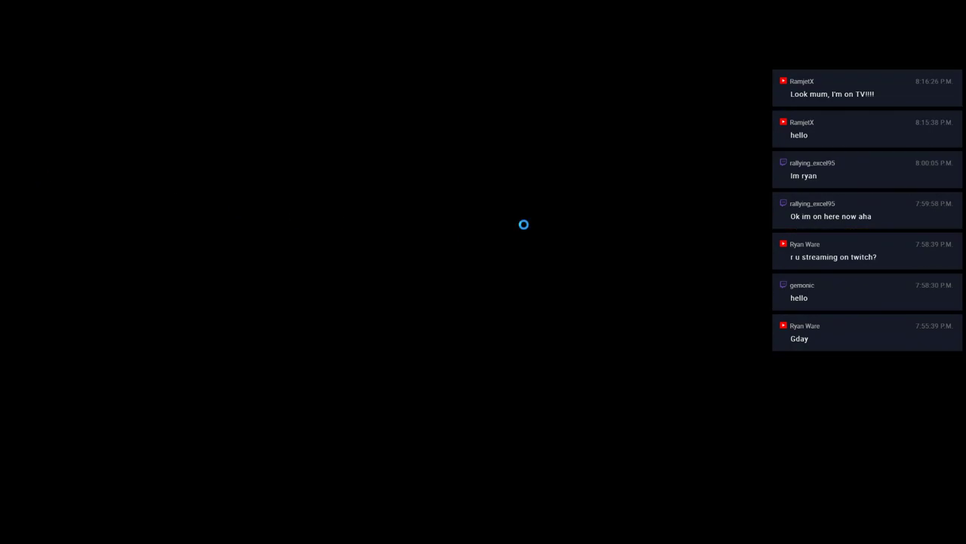
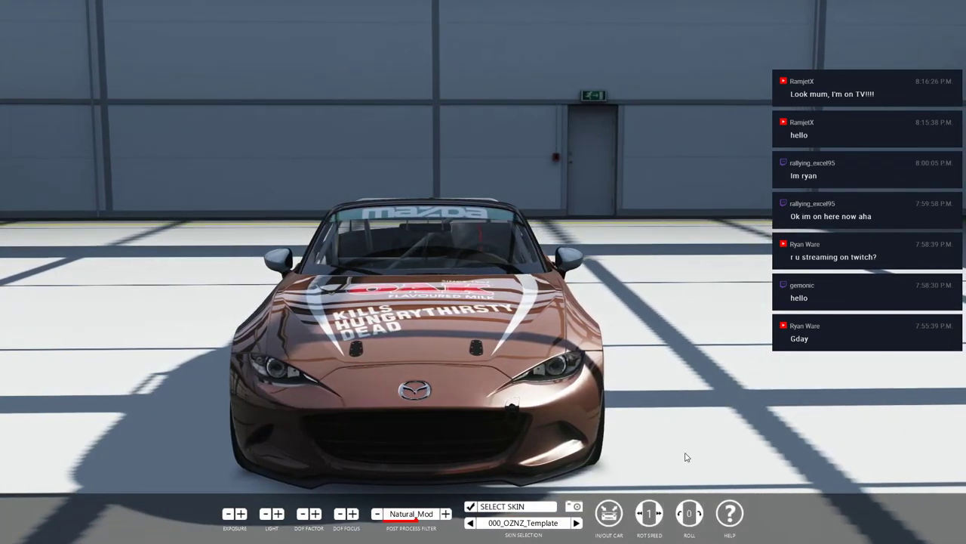
Step: Examine the OAK skin on the car's hood, rear and both sides in the showroom, then close the showroom
click(641, 512)
drag(763, 302, 324, 345)
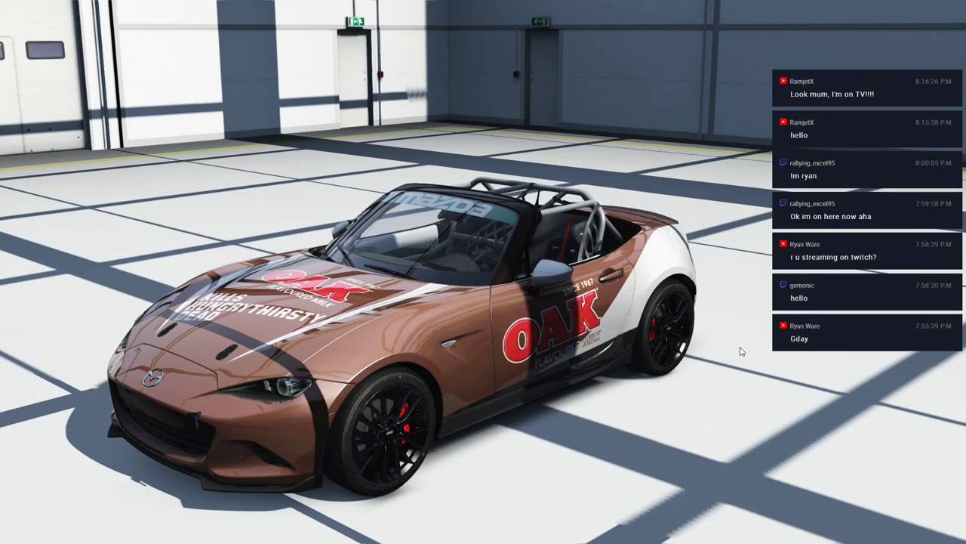
drag(740, 351, 427, 389)
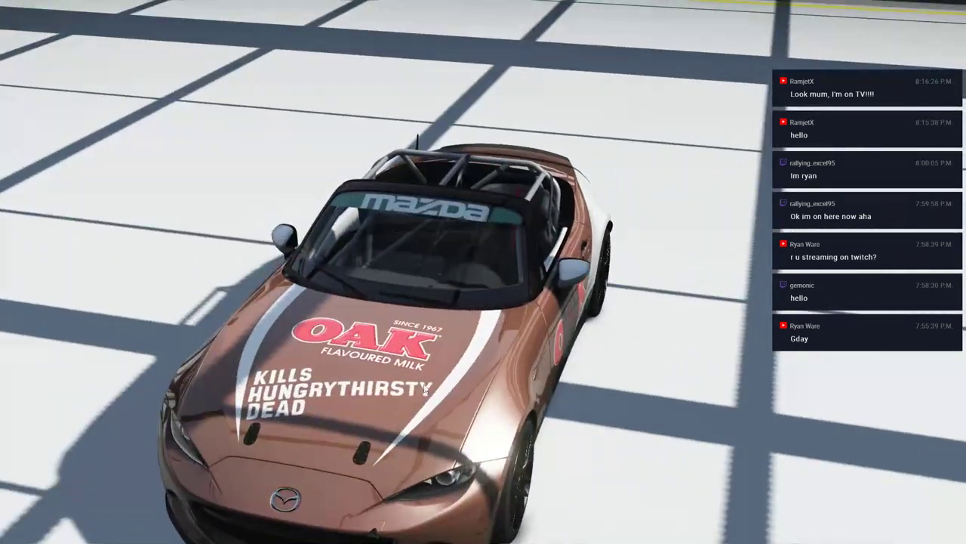
drag(396, 420, 282, 343)
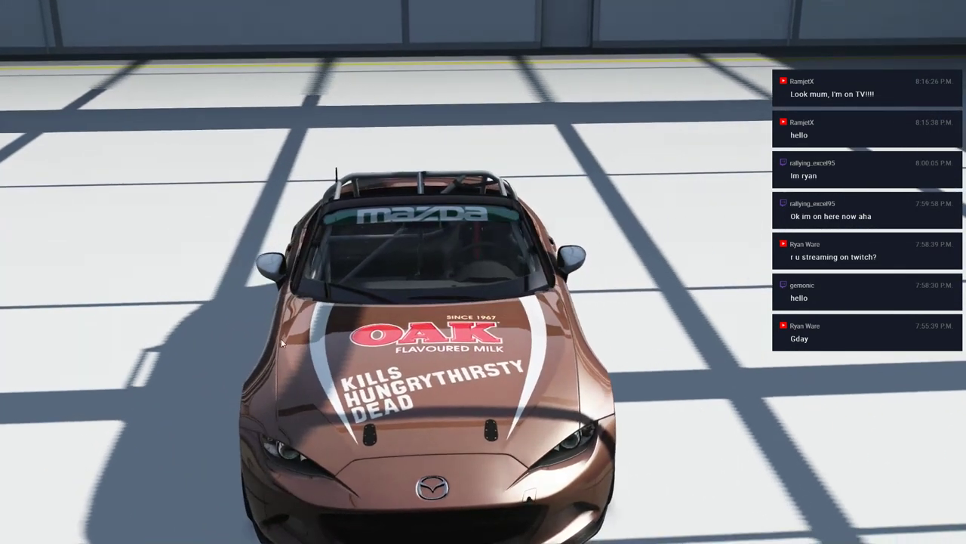
drag(625, 380, 580, 276)
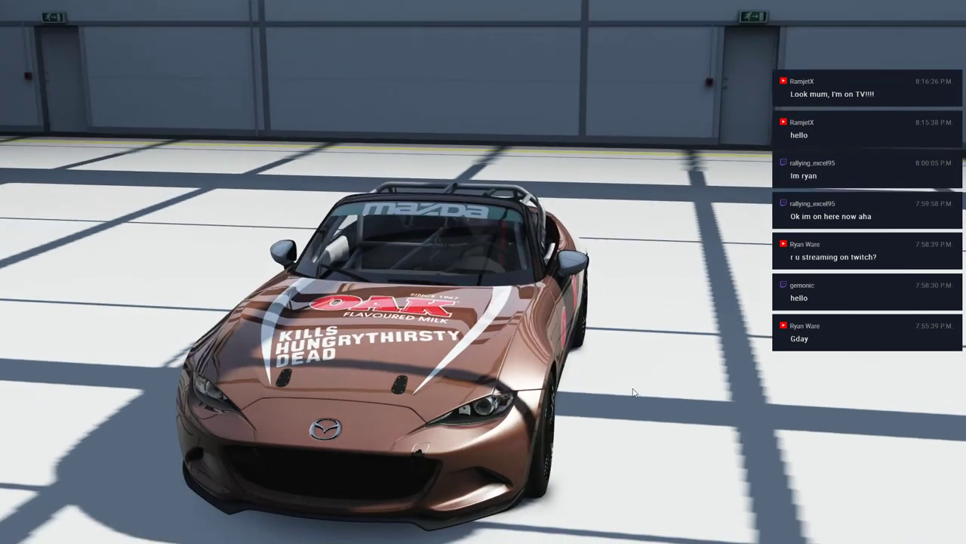
drag(766, 268, 489, 321)
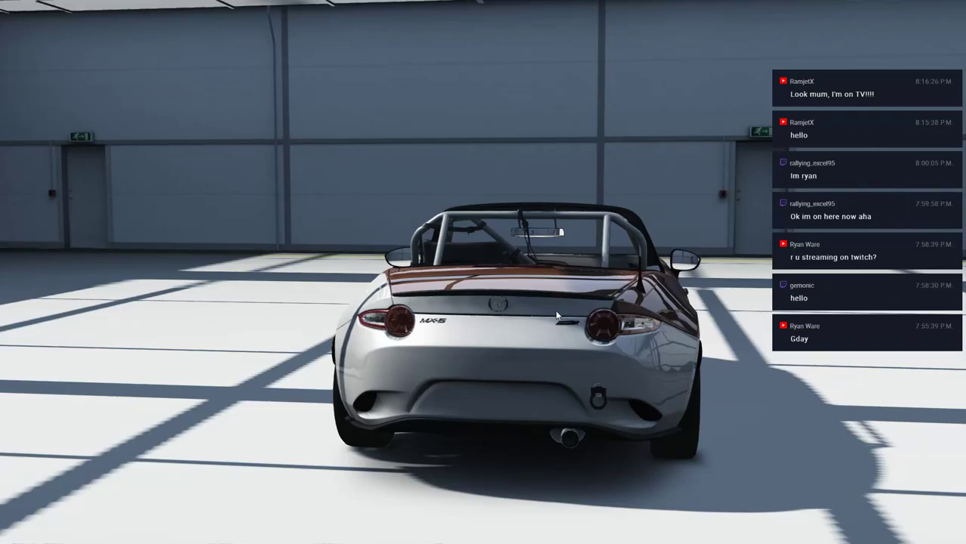
scroll(412, 314, up, 5)
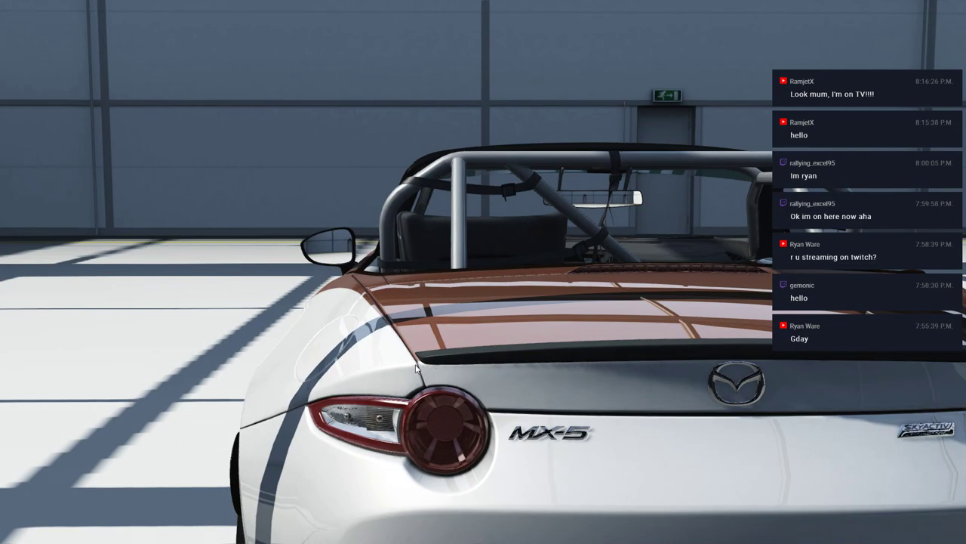
drag(517, 372, 294, 379)
scroll(294, 381, down, 3)
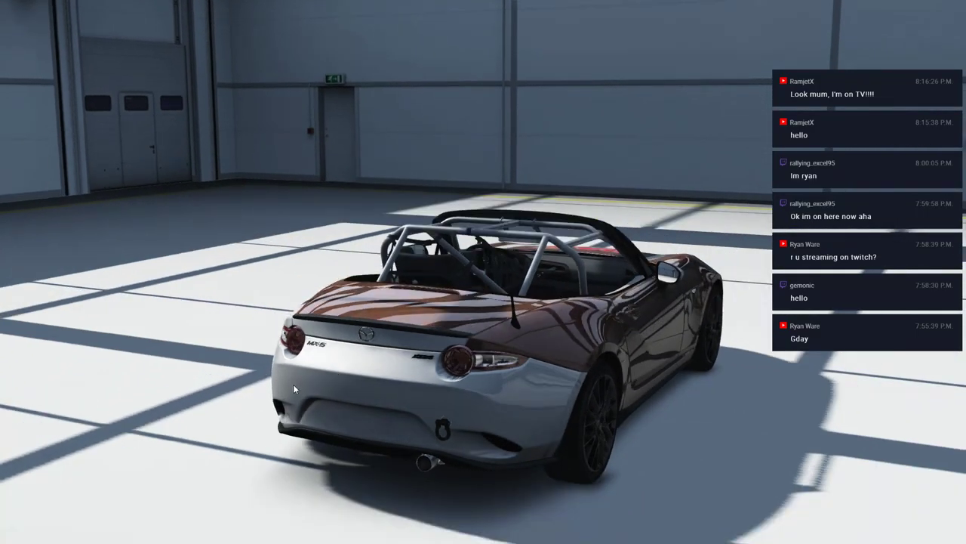
drag(241, 357, 886, 357)
drag(370, 318, 882, 446)
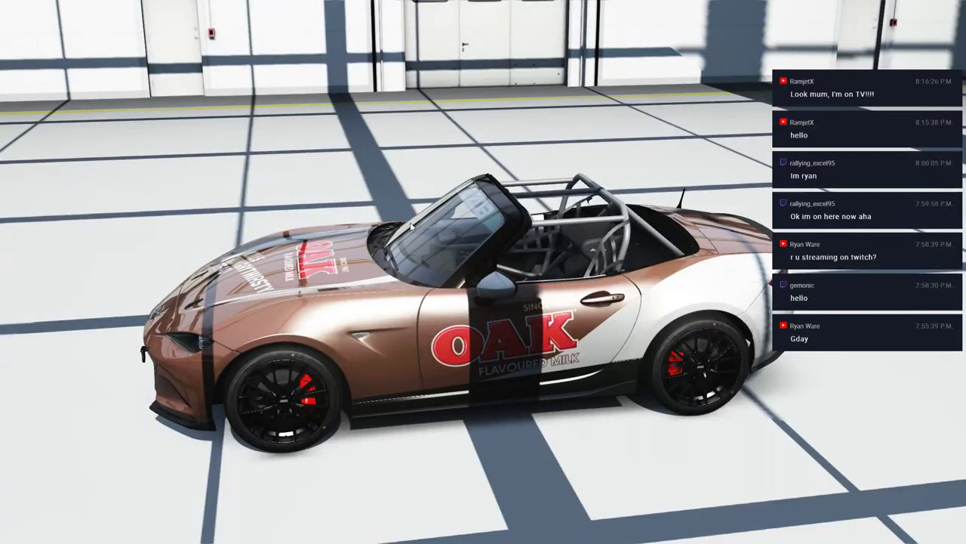
drag(460, 371, 521, 306)
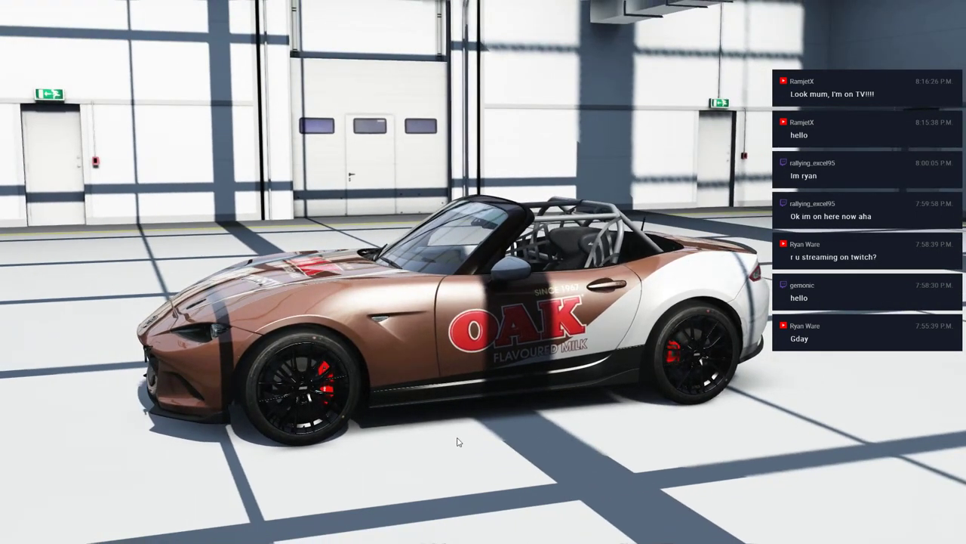
key(Escape)
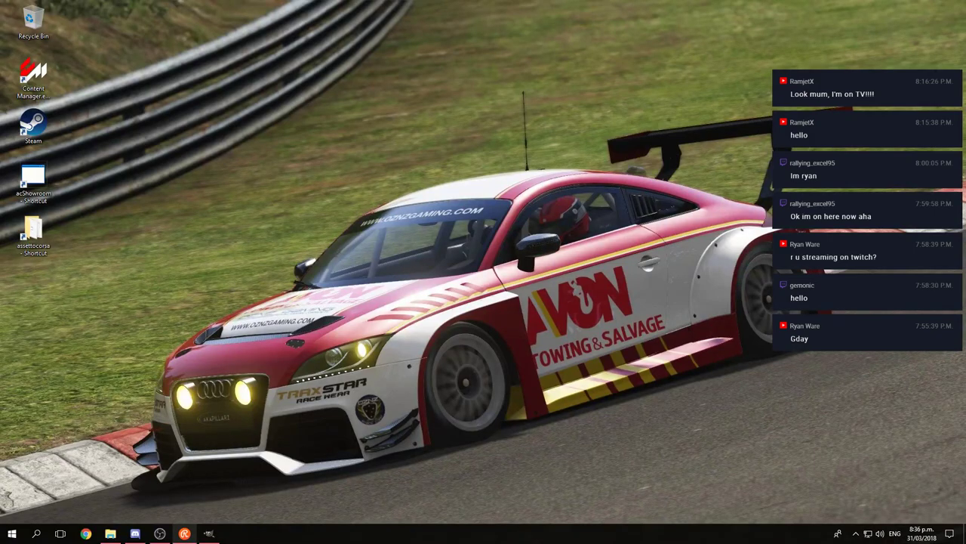
Step: Switch to GIMP, show the Unnamed path along the template's right edge and duplicate it
click(210, 535)
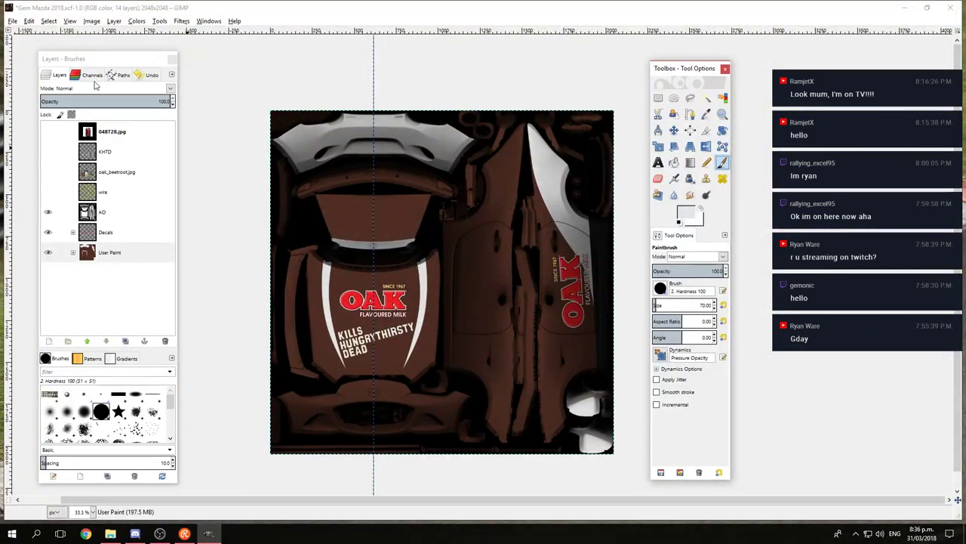
click(122, 78)
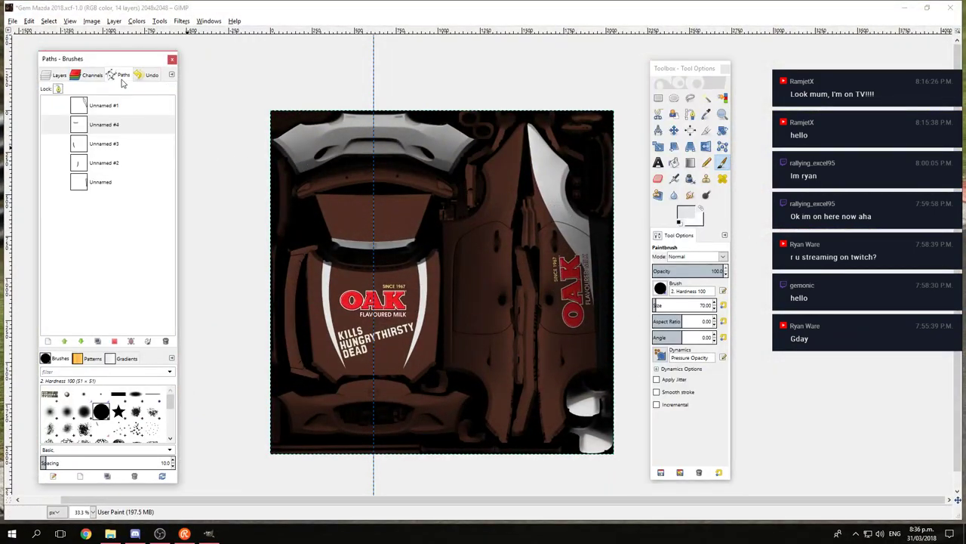
click(47, 183)
click(106, 188)
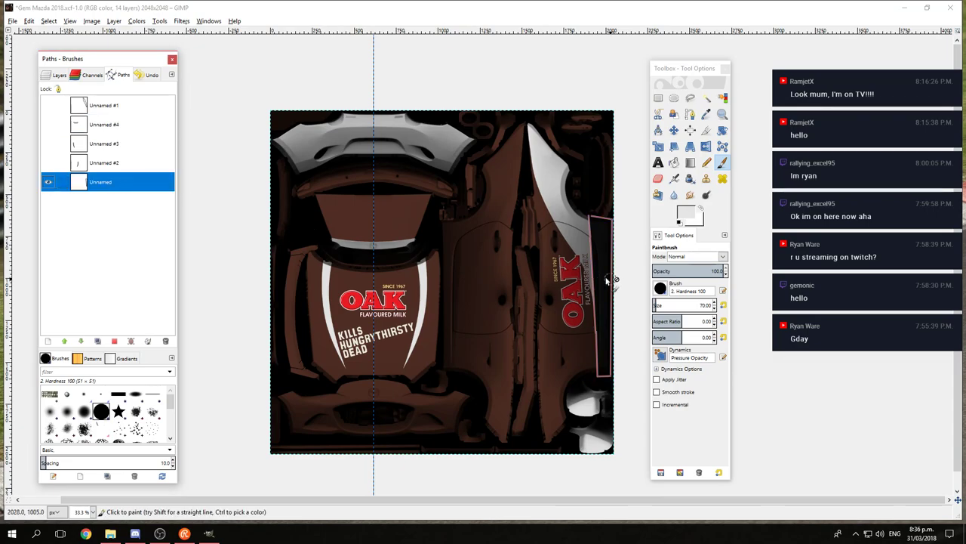
right_click(124, 183)
click(159, 247)
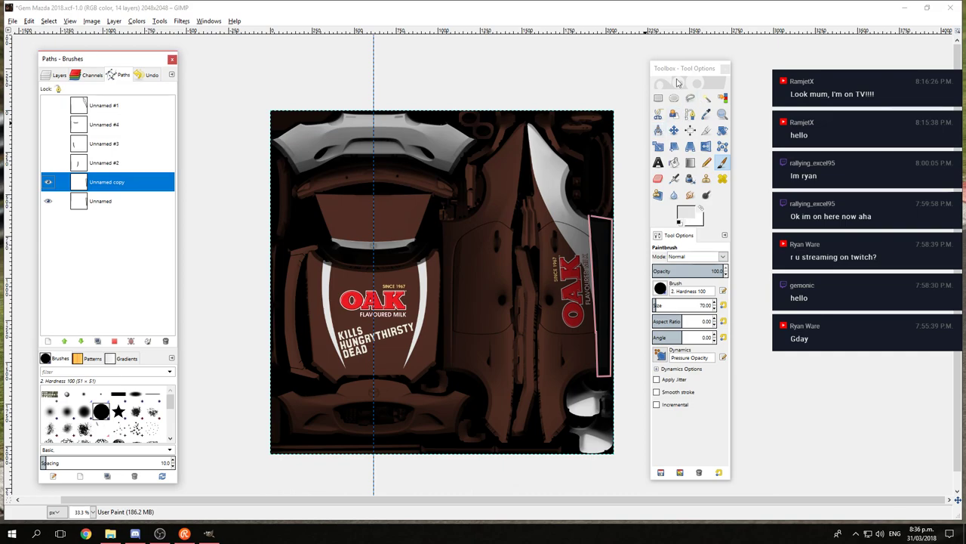
Step: Flip the Unnamed copy path horizontally with the Flip tool set to affect paths
click(674, 131)
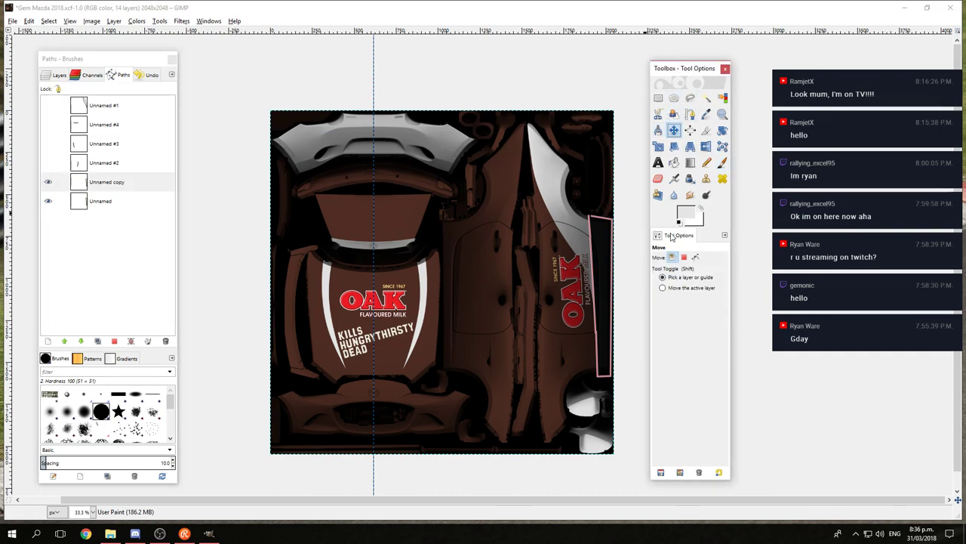
click(696, 258)
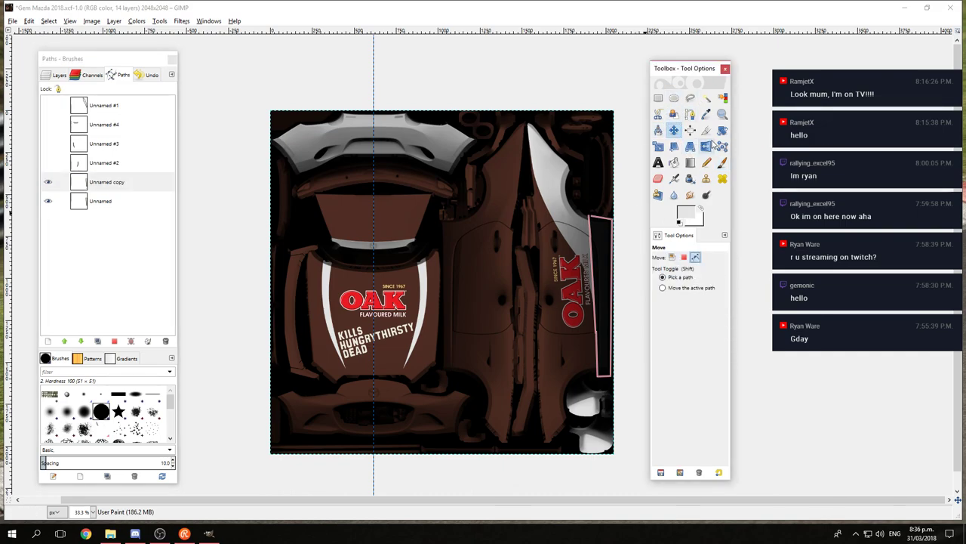
click(706, 147)
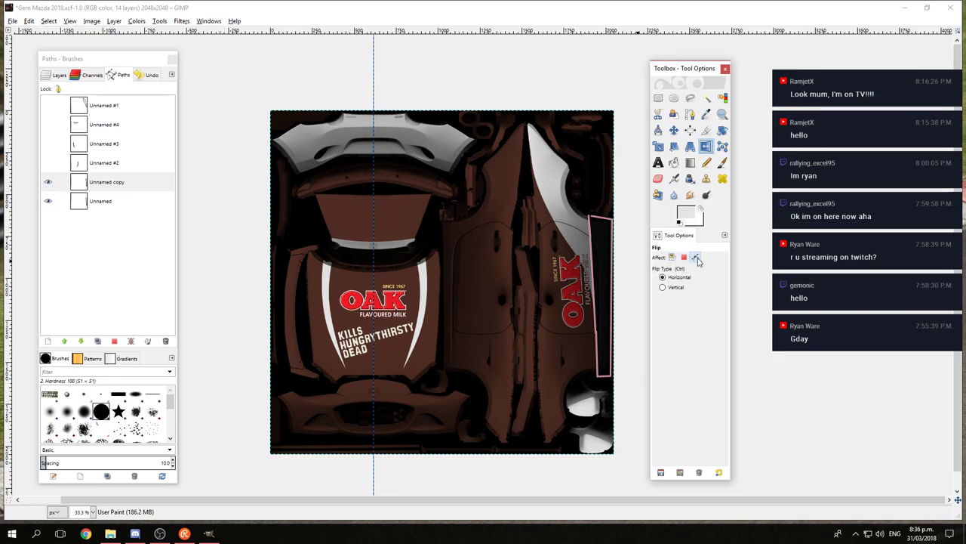
click(593, 262)
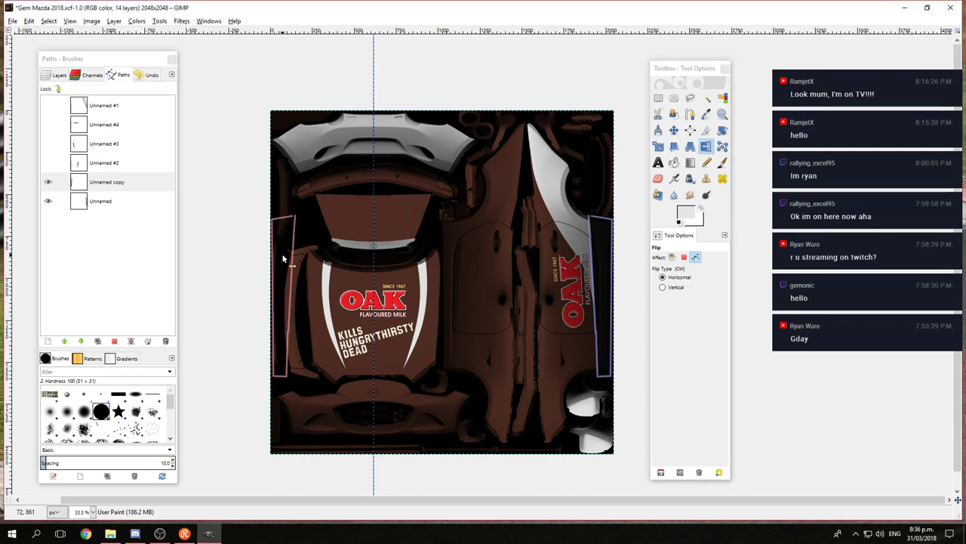
drag(332, 298, 462, 258)
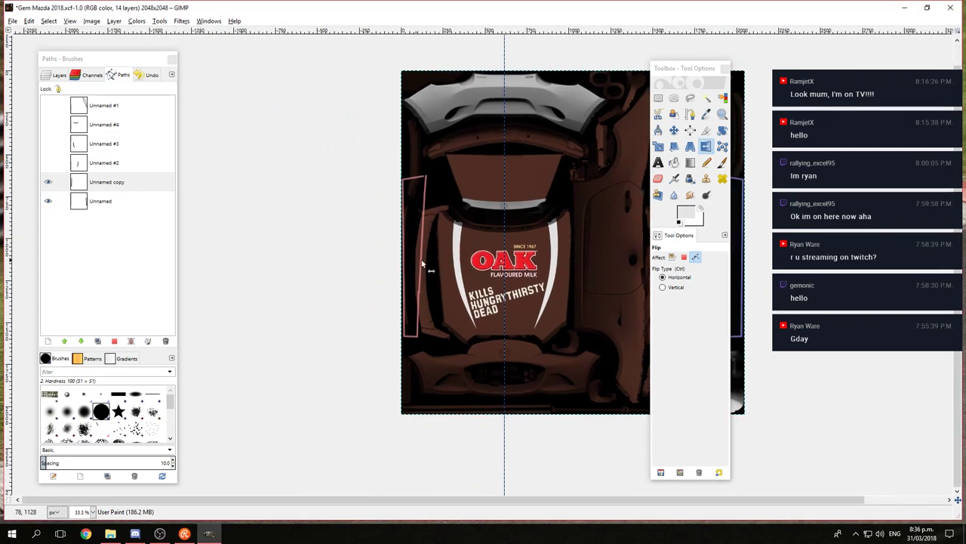
drag(601, 226, 466, 232)
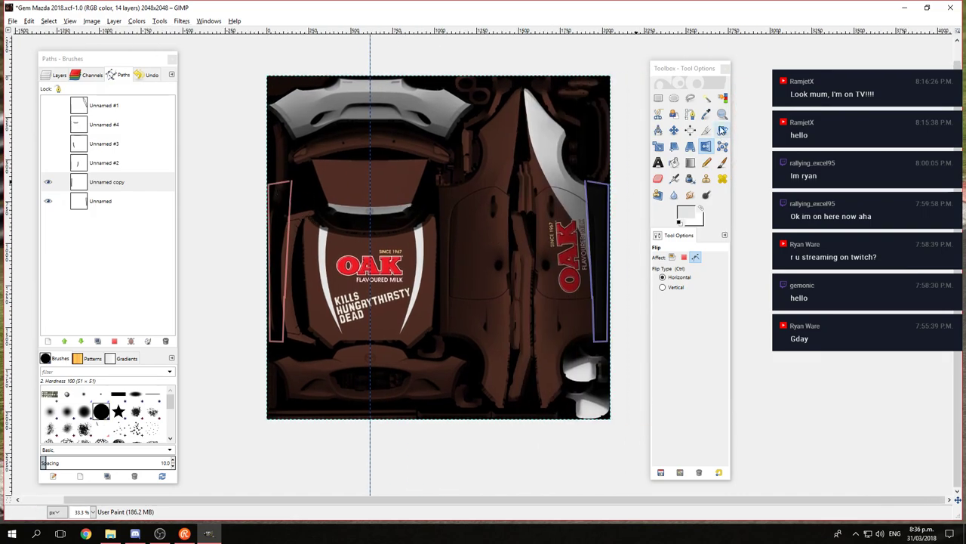
Step: Move the flipped Unnamed copy path horizontally across the template to the side-skirt strip between the hood and the undecorated car side
click(673, 130)
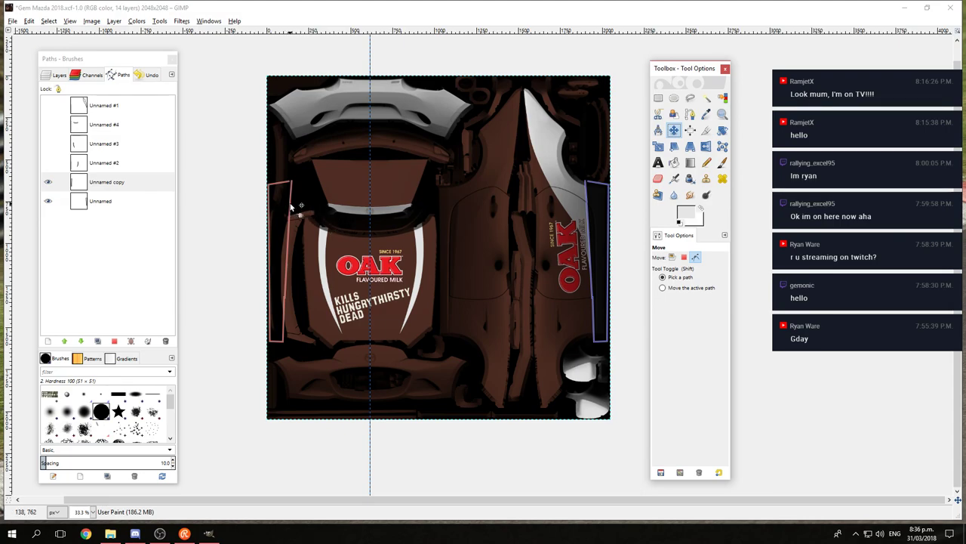
drag(291, 205, 291, 206)
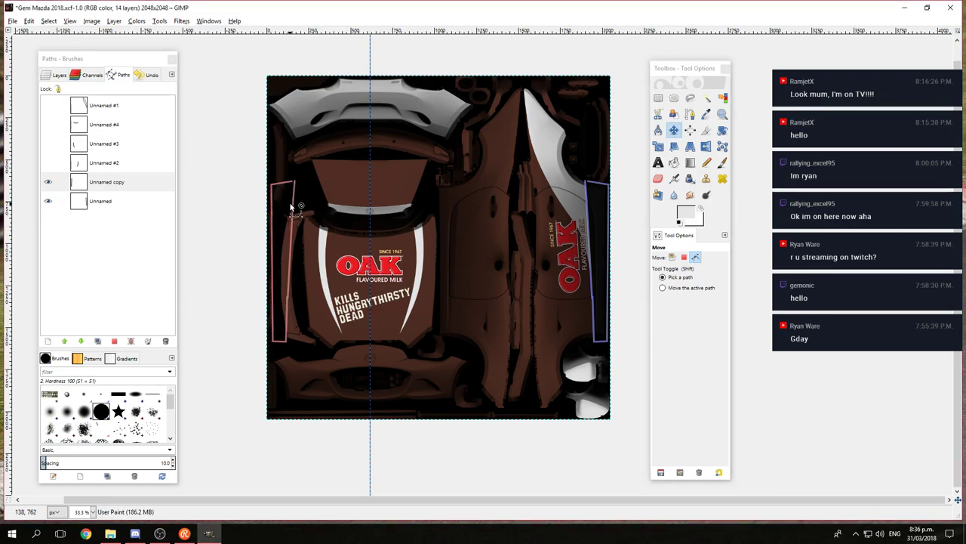
key(Right)
key(Right)
key(Right)
key(Right)
key(Right)
key(Right)
key(Right)
key(Right)
key(Right)
key(Right)
key(Right)
key(Right)
key(Right)
key(Right)
key(Right)
key(Right)
key(Right)
key(Right)
key(Right)
key(Right)
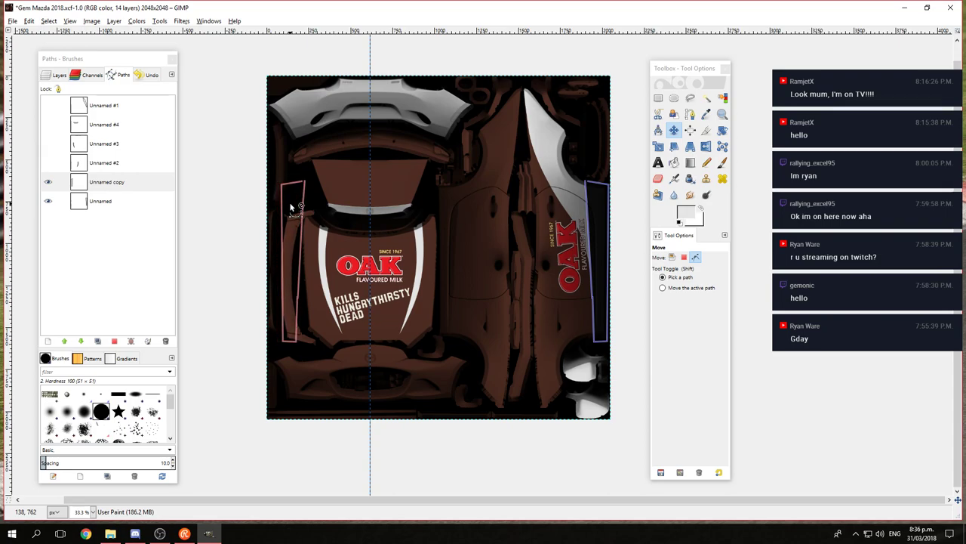
key(Right)
key(Right)
key(Right)
key(Right)
key(Right)
key(Right)
key(Right)
key(Right)
key(Right)
key(Right)
key(Right)
key(Right)
key(Right)
key(Right)
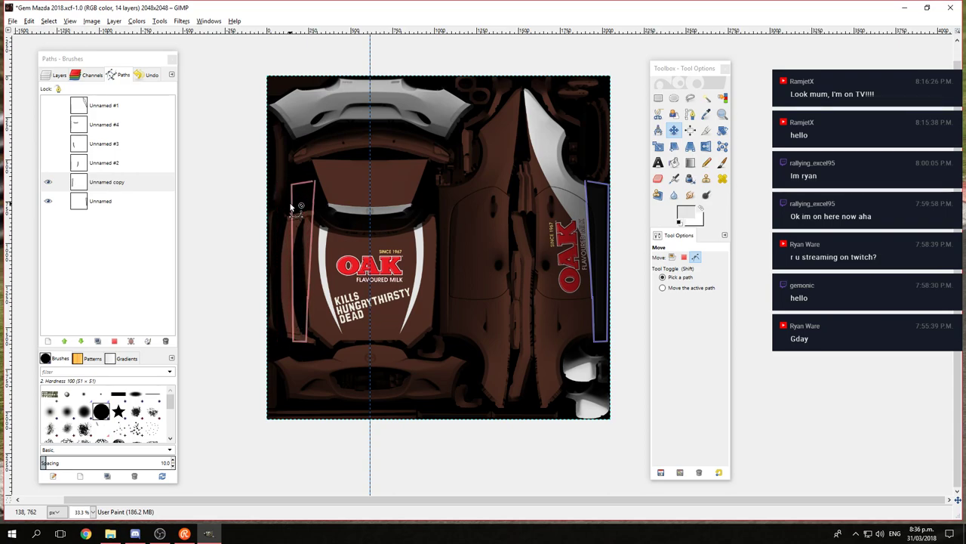
key(Right)
key(Right)
key(Right)
key(Right)
key(Right)
key(Right)
key(Right)
key(Right)
key(Right)
key(Right)
key(Right)
key(Right)
key(Right)
key(Right)
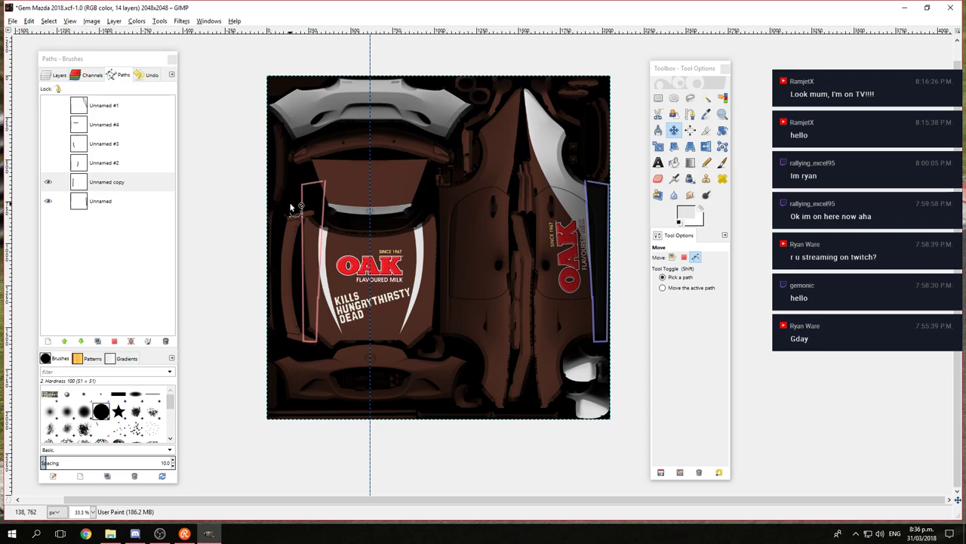
key(Right)
key(Right)
key(Right)
key(Right)
key(Right)
key(Right)
key(Right)
key(Right)
key(Right)
key(Right)
key(Right)
key(Right)
key(Right)
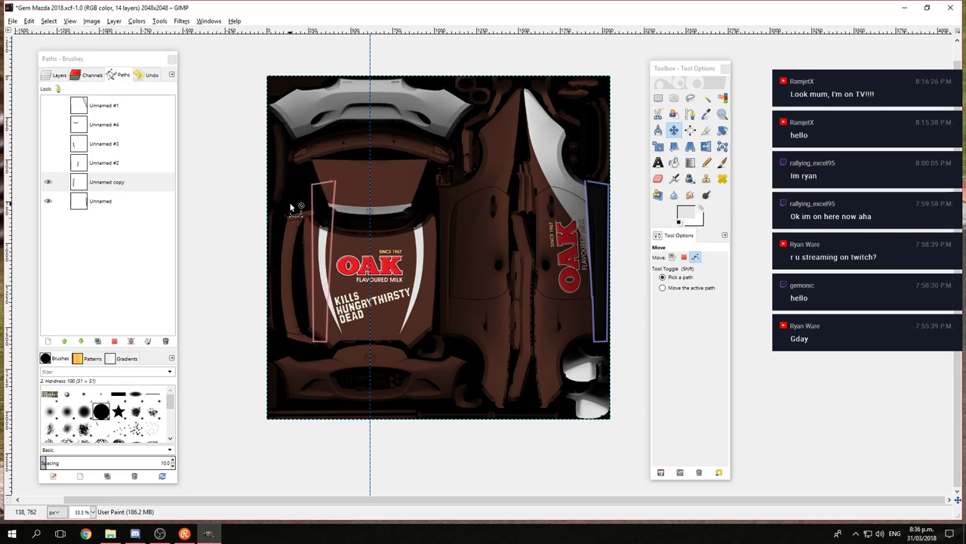
key(Right)
key(Right)
key(Right)
key(Right)
key(Right)
key(Right)
key(Right)
key(Right)
key(Right)
key(Right)
key(Right)
key(Right)
key(Right)
key(Right)
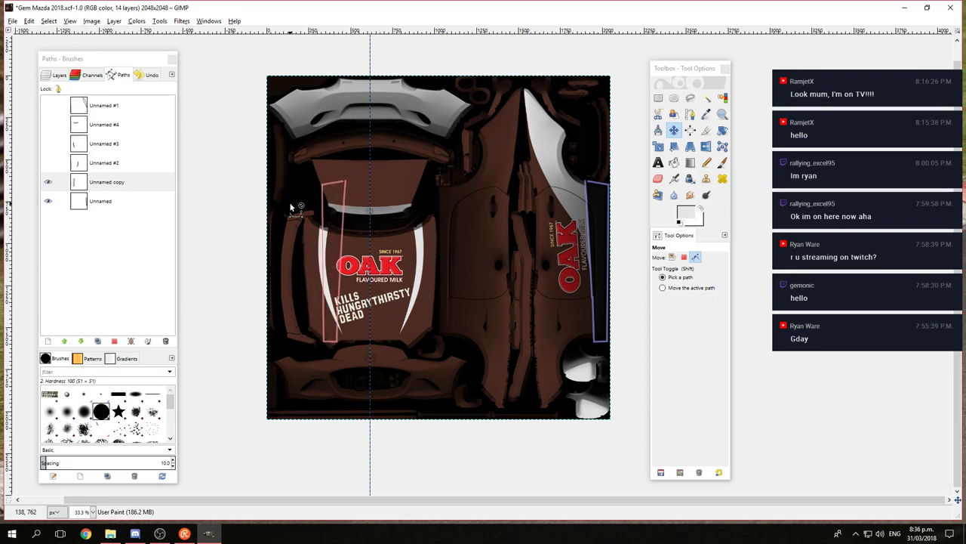
key(Right)
key(Right)
key(Right)
key(Right)
key(Right)
key(Right)
key(Right)
key(Right)
key(Right)
key(Right)
key(Right)
key(Right)
key(Right)
key(Right)
key(Right)
key(Right)
key(Right)
key(Right)
key(Right)
key(Right)
key(Right)
key(Right)
key(Right)
key(Right)
key(Right)
key(Right)
key(Right)
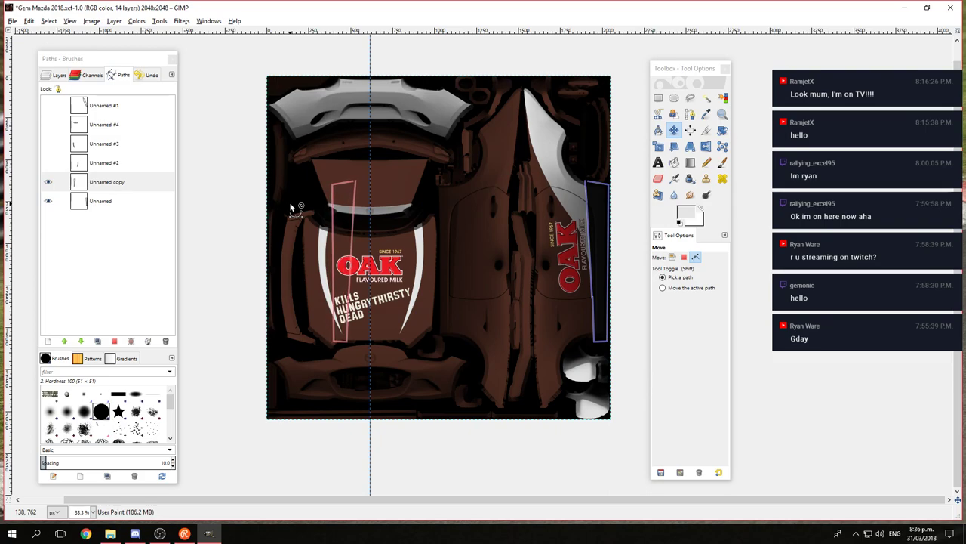
key(Right)
key(Right)
key(Right)
key(Right)
key(Right)
key(Right)
key(Right)
key(Right)
key(Right)
key(Right)
key(Right)
key(Right)
key(Right)
key(Right)
key(Right)
key(Right)
key(Right)
key(Right)
key(Right)
key(Right)
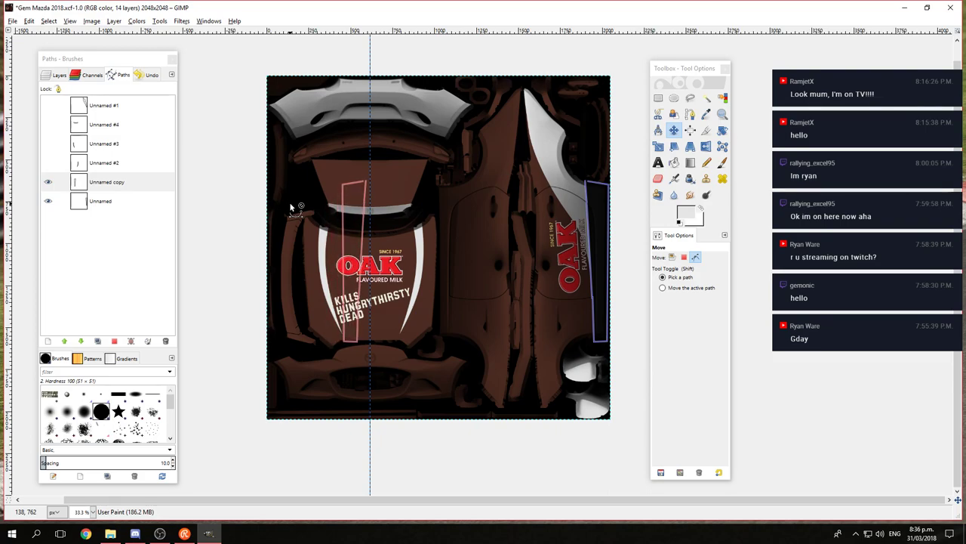
key(Right)
key(Right)
key(Right)
key(Right)
key(Right)
key(Right)
key(Right)
key(Right)
key(Right)
key(Right)
key(Right)
key(Right)
key(Right)
key(Right)
key(Right)
key(Right)
key(Right)
key(Right)
key(Right)
key(Right)
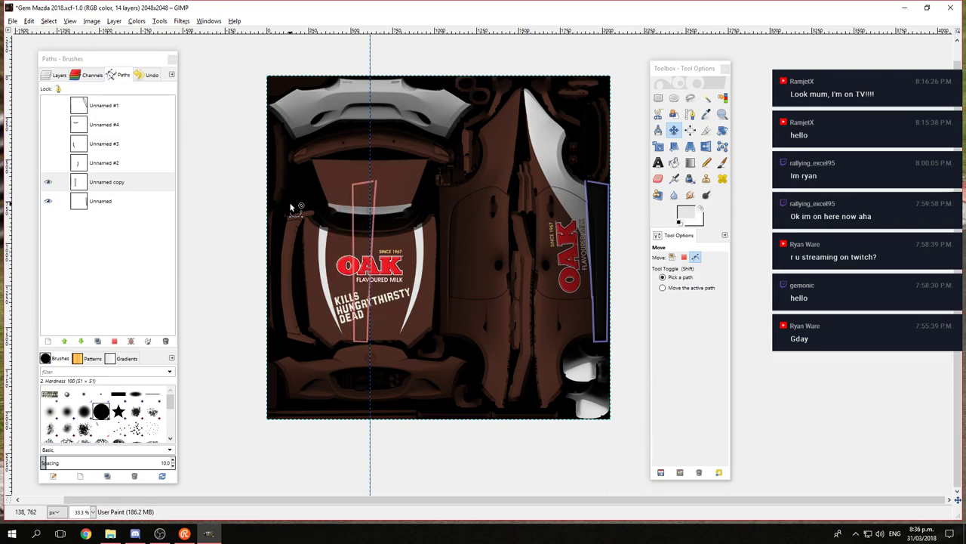
key(Right)
key(Right)
key(Right)
key(Right)
key(Right)
key(Right)
key(Right)
key(Right)
key(Right)
key(Right)
key(Right)
key(Right)
key(Right)
key(Right)
key(Right)
key(Right)
key(Right)
key(Right)
key(Right)
key(Right)
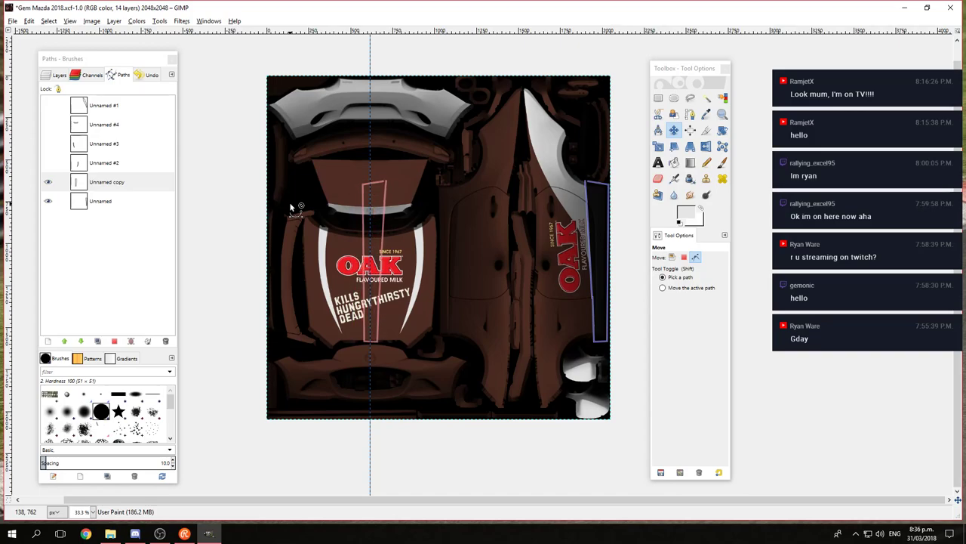
key(Right)
key(Right)
key(Right)
key(Right)
key(Right)
key(Right)
key(Right)
key(Right)
key(Right)
key(Right)
key(Right)
key(Right)
key(Right)
key(Right)
key(Right)
key(Right)
key(Right)
key(Right)
key(Right)
key(Right)
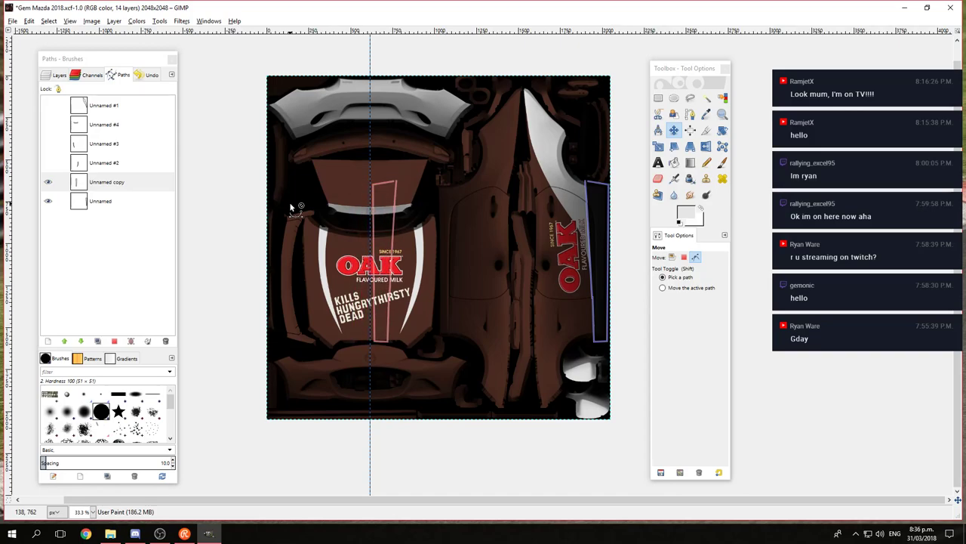
key(Right)
key(Right)
key(Right)
key(Right)
key(Right)
key(Right)
key(Right)
key(Right)
key(Right)
key(Right)
key(Right)
key(Right)
key(Right)
key(Right)
key(Right)
key(Right)
key(Right)
key(Right)
key(Right)
key(Right)
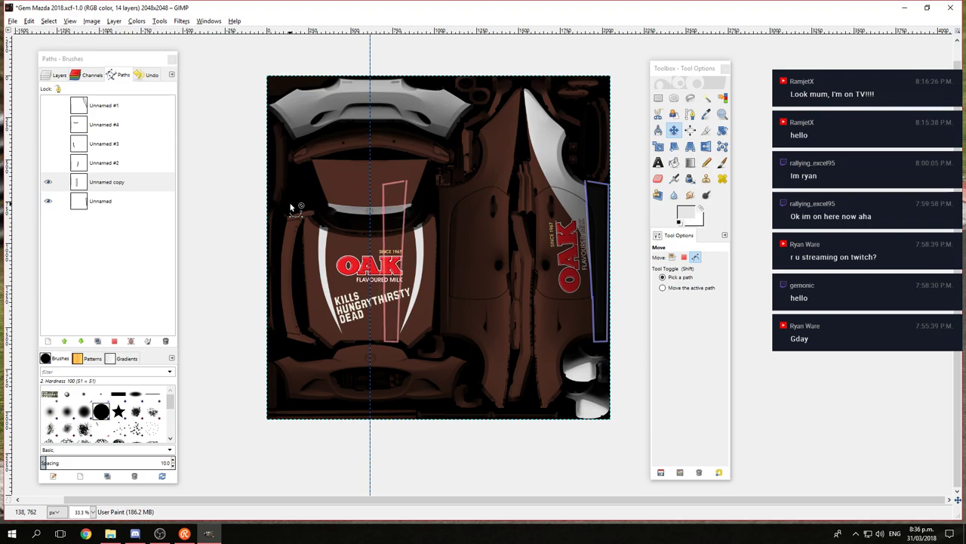
key(Right)
key(Right)
key(Right)
key(Right)
key(Right)
key(Right)
key(Right)
key(Right)
key(Right)
key(Right)
key(Right)
key(Right)
key(Right)
key(Right)
key(Right)
key(Right)
key(Right)
key(Right)
key(Right)
key(Right)
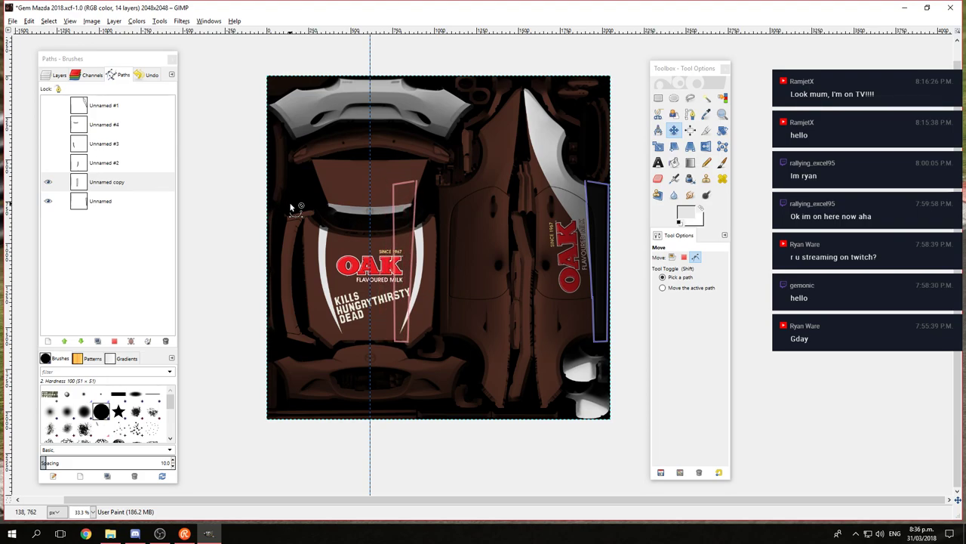
key(Right)
key(Right)
key(Right)
key(Right)
key(Right)
key(Right)
key(Right)
key(Right)
key(Right)
key(Right)
key(shift)
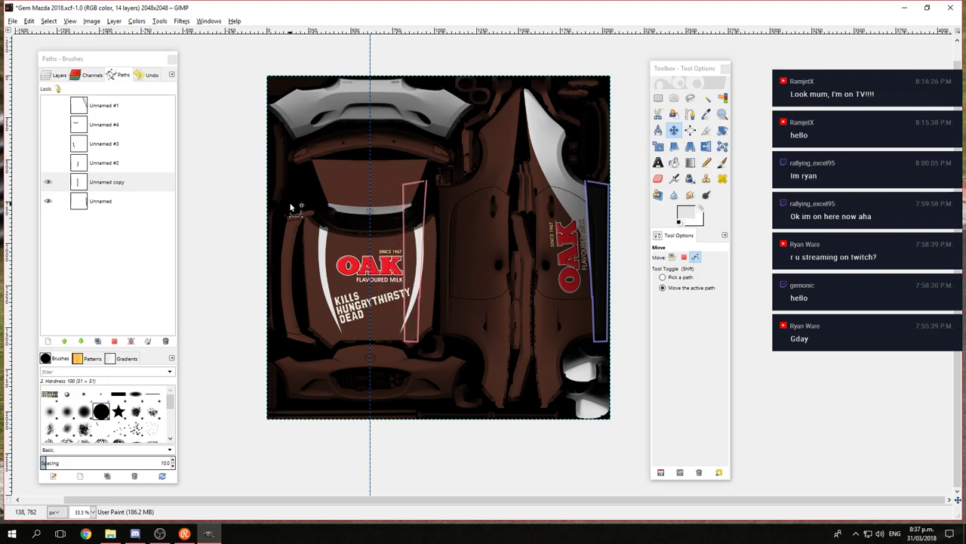
key(shift+Right)
key(shift+Right)
key(shift+Right)
key(shift+Right)
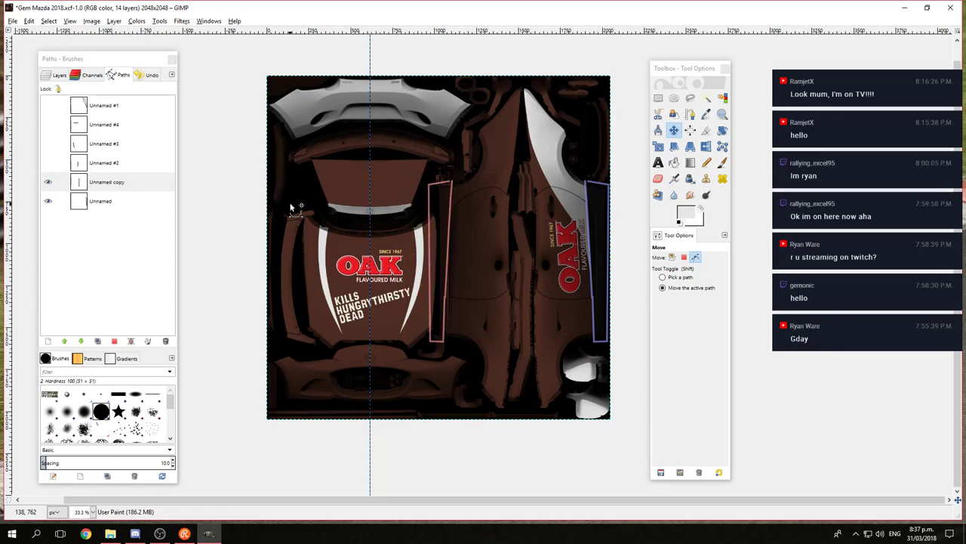
key(shift+Right)
key(shift+Right)
key(shift+Left)
key(shift+Left)
key(shift+Left)
key(shift+Left)
key(shift+Left)
key(shift+Left)
key(shift+Left)
key(shift+Left)
key(shift+Left)
key(shift+Left)
key(shift+Left)
key(shift+Left)
key(shift+Right)
key(shift+Right)
key(shift+Right)
key(shift+Right)
key(shift+Right)
key(shift+Right)
key(shift+Right)
key(shift+Right)
key(shift+Left)
key(shift+Left)
key(shift+Left)
key(shift+Left)
key(shift+Left)
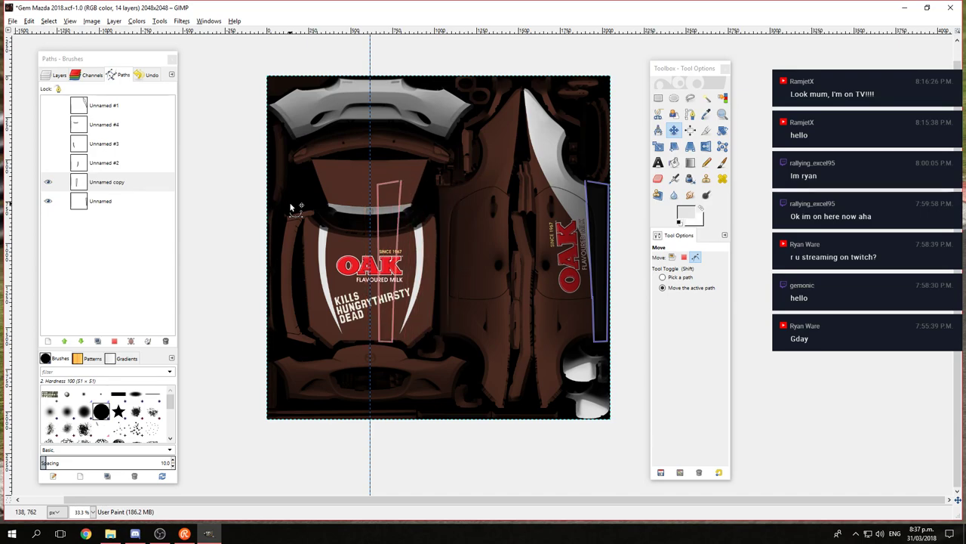
key(shift+Right)
key(shift+Right)
key(shift+Right)
key(shift+Right)
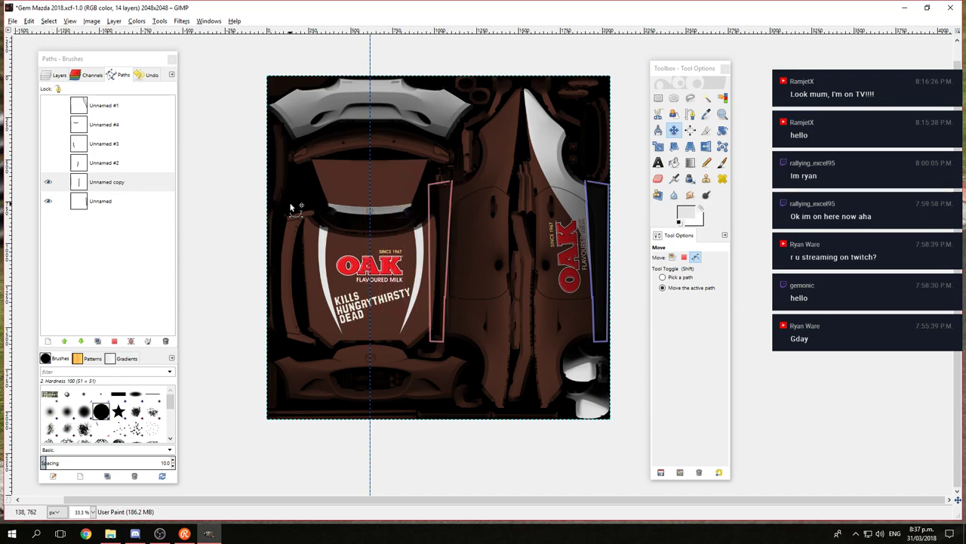
key(shift+Right)
key(shift+Left)
Step: Fine-position the Unnamed copy path horizontally over the side skirt so its notch meets the door line of the undecorated car side
scroll(339, 216, up, 5)
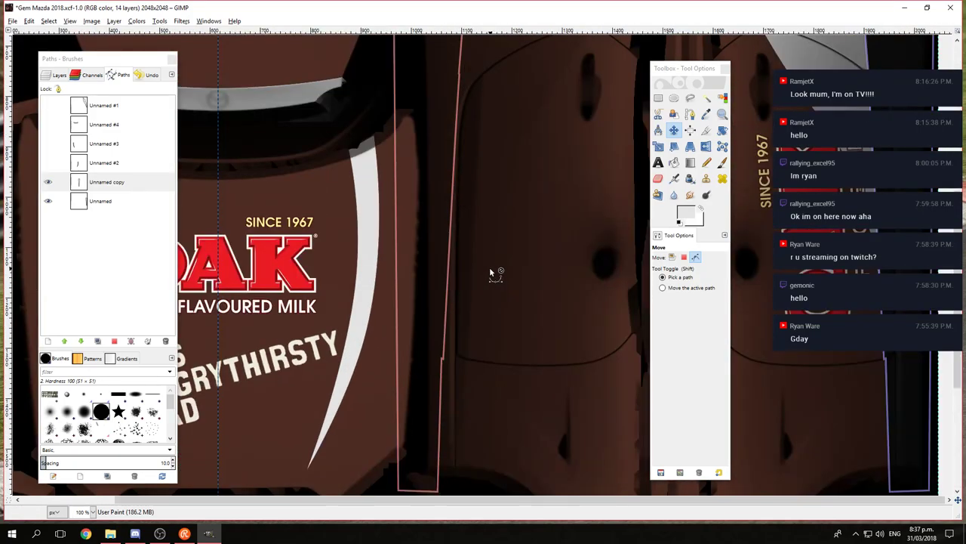
key(shift+Left)
key(shift+Left)
key(shift+Left)
key(shift+Left)
key(shift+Left)
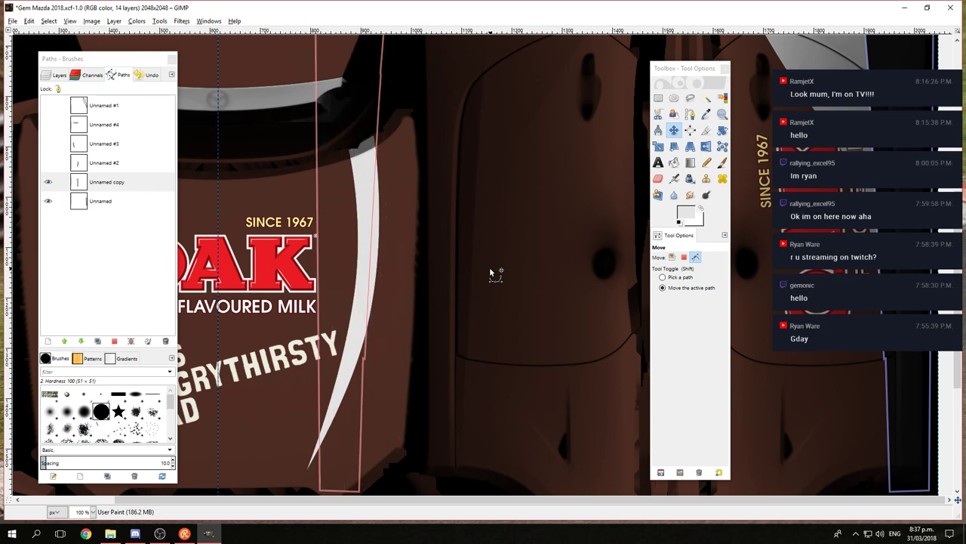
key(shift+Right)
key(shift+Right)
key(shift+Right)
key(shift+Right)
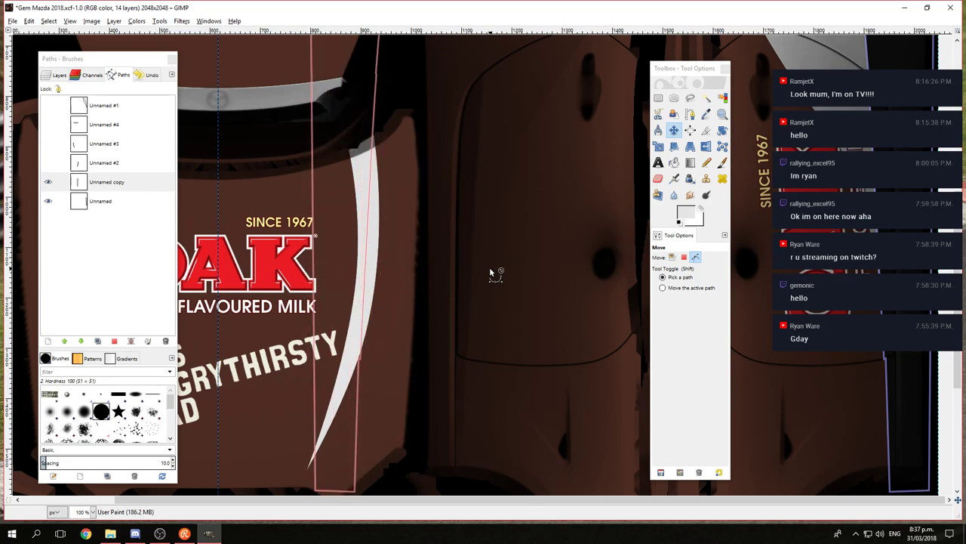
key(Right)
key(Right)
key(Right)
key(Right)
key(Right)
key(Right)
key(Right)
key(Right)
key(Right)
key(Right)
key(Right)
key(Right)
key(Right)
key(Right)
key(Right)
key(Right)
key(Right)
key(Right)
key(Right)
key(Right)
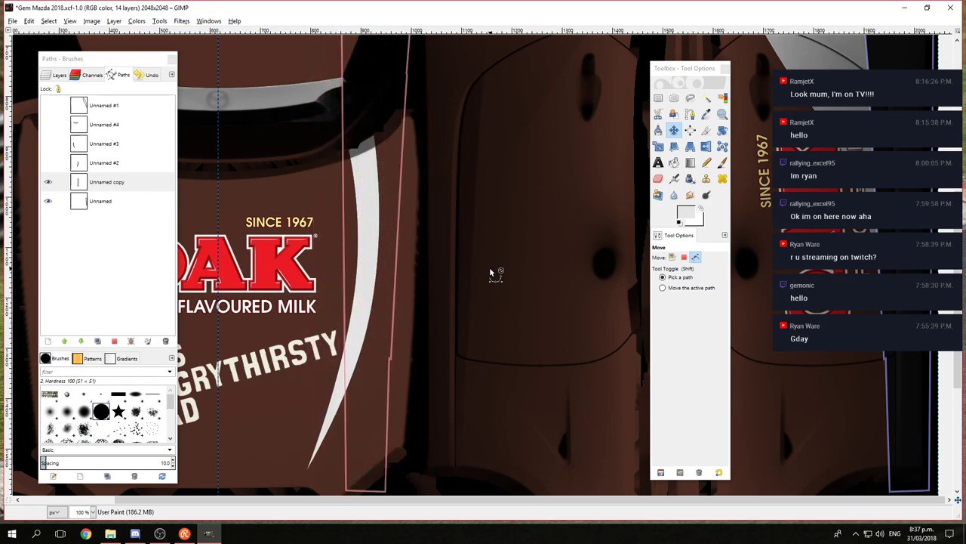
key(Right)
key(Right)
key(Right)
key(Right)
key(Right)
key(Right)
key(Right)
key(Right)
key(Right)
key(Right)
key(Right)
key(Right)
key(Right)
key(Right)
key(Right)
key(Right)
key(Right)
key(Right)
key(Right)
key(Right)
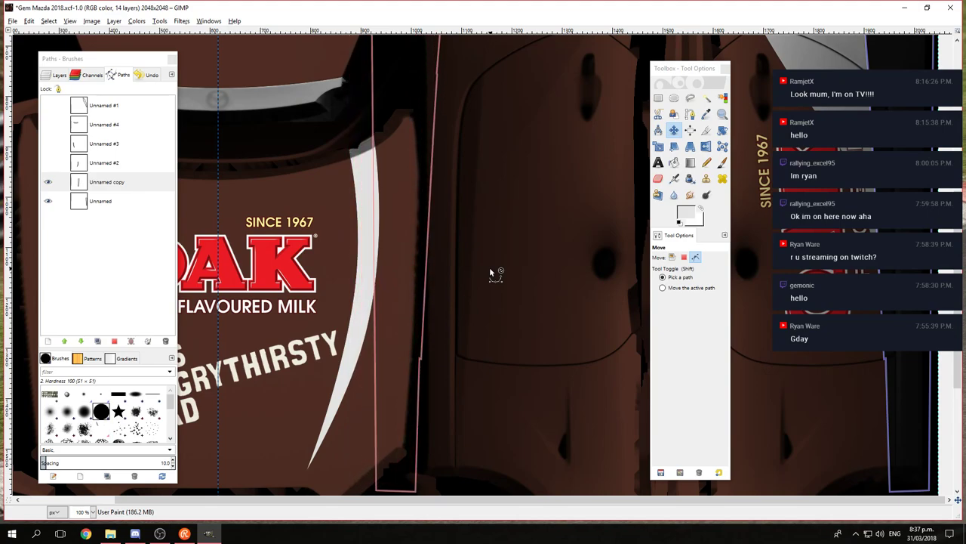
key(Right)
key(Right)
key(Right)
key(Right)
key(Right)
key(Right)
key(Right)
key(Right)
key(Right)
key(Right)
key(Right)
key(Right)
key(Right)
key(Right)
key(Right)
key(Right)
key(Right)
key(Right)
key(Right)
key(Right)
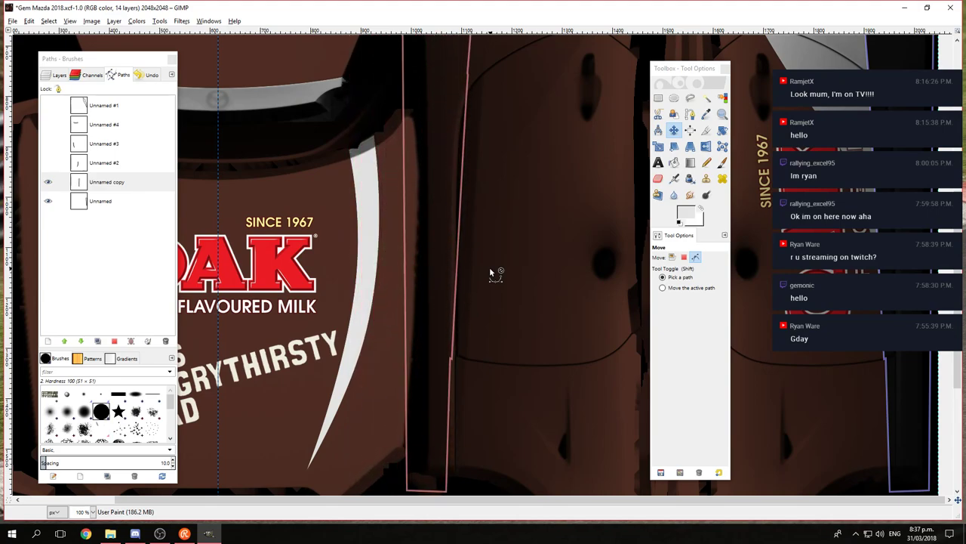
key(Right)
key(Right)
key(Right)
key(Right)
key(Right)
key(Right)
key(Right)
key(Right)
key(Right)
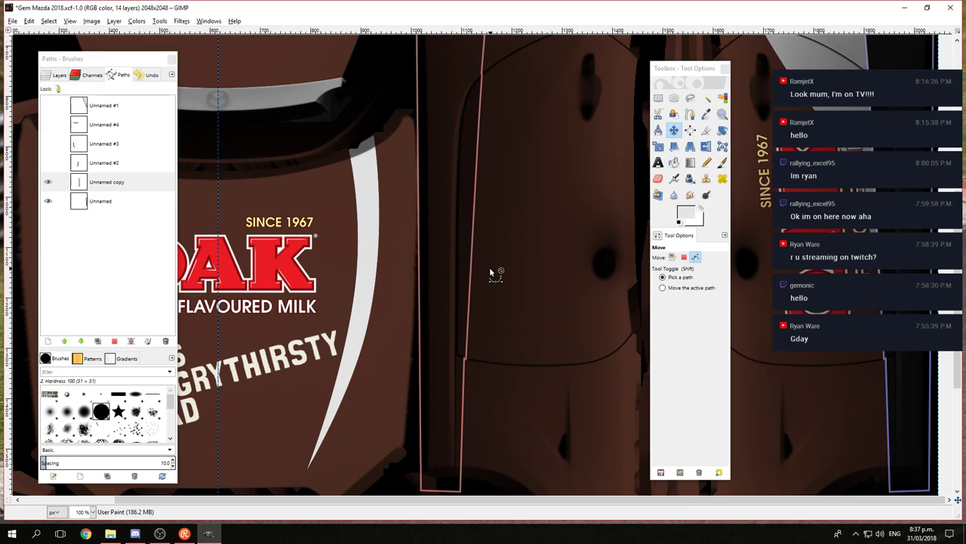
Step: Expand the User Paint layer group and hide its brown Base layer
drag(562, 266, 554, 301)
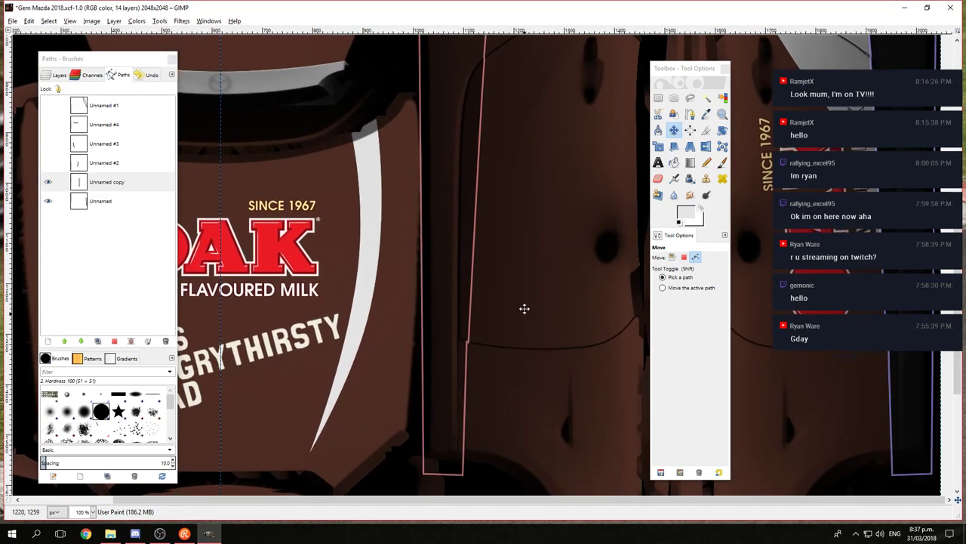
scroll(524, 308, down, 3)
scroll(507, 276, up, 2)
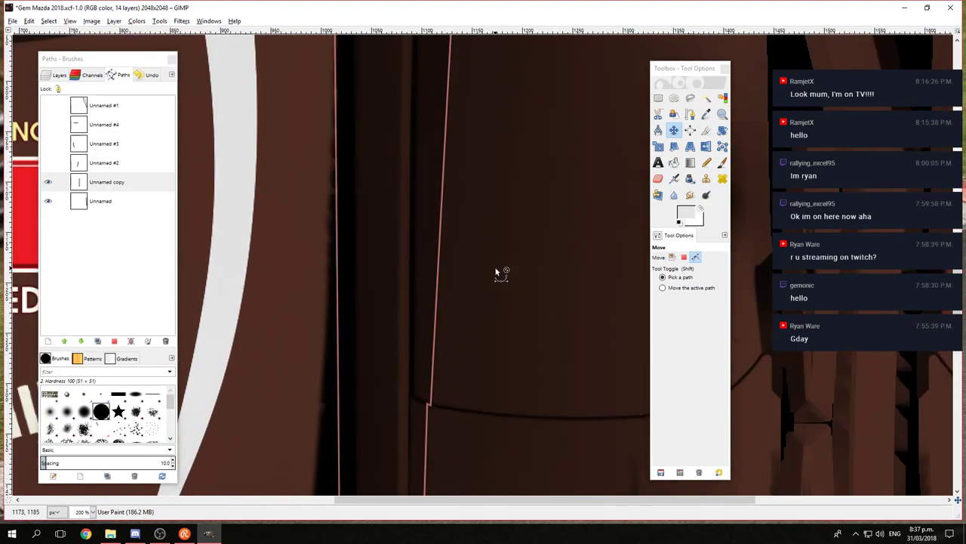
scroll(502, 270, left, 2)
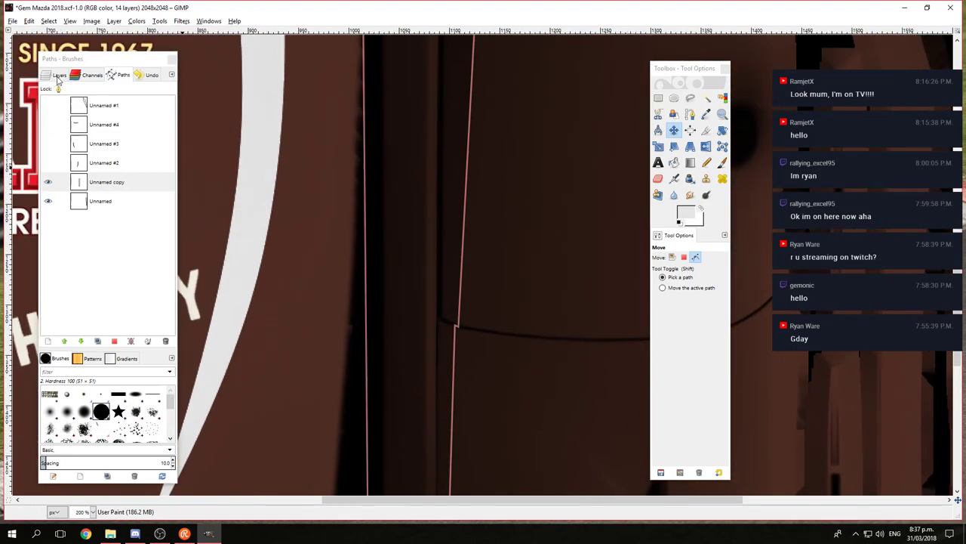
key(ctrl+l)
click(78, 256)
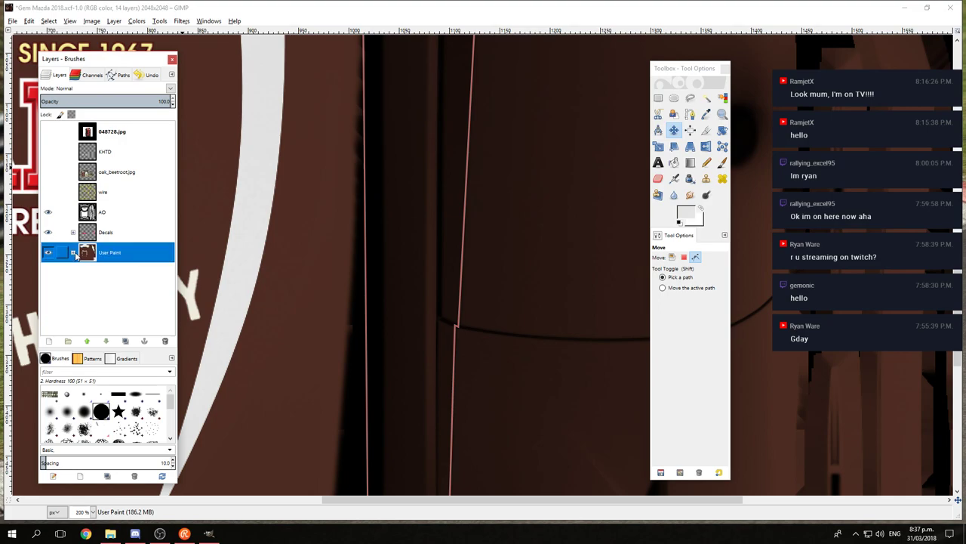
click(72, 252)
click(49, 305)
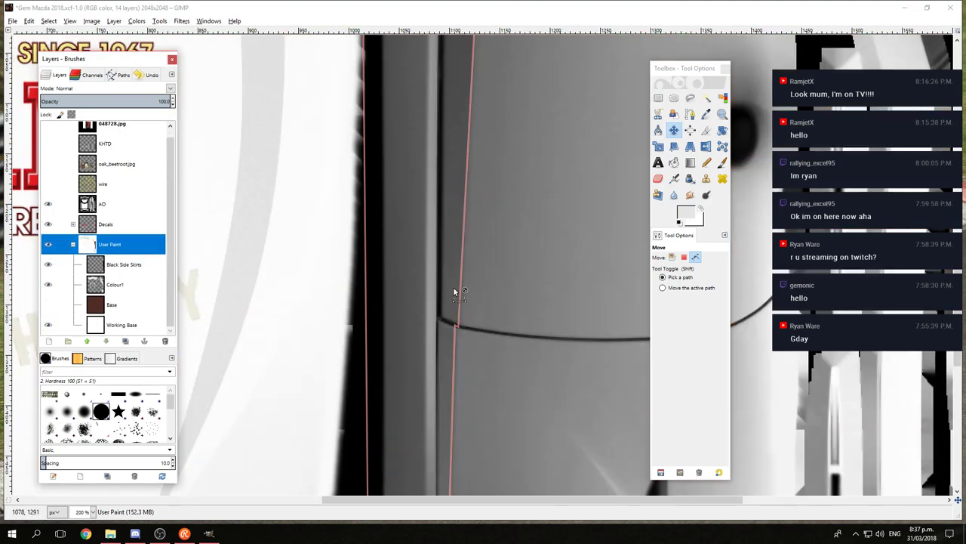
Step: Shift the Unnamed copy path slightly to the right along the door's lower line and check its fit at both ends of the side skirt
scroll(512, 208, up, 2)
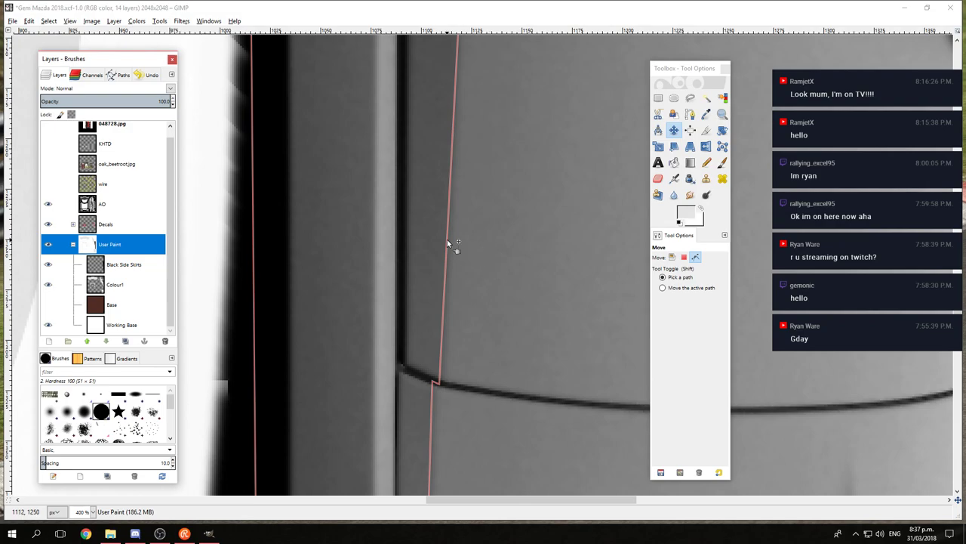
drag(447, 239, 451, 240)
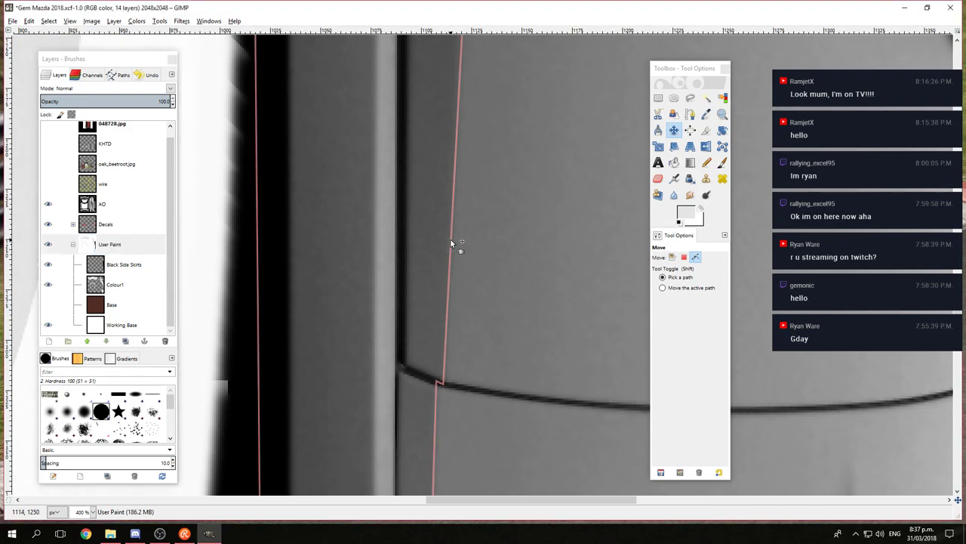
scroll(468, 242, up, 10)
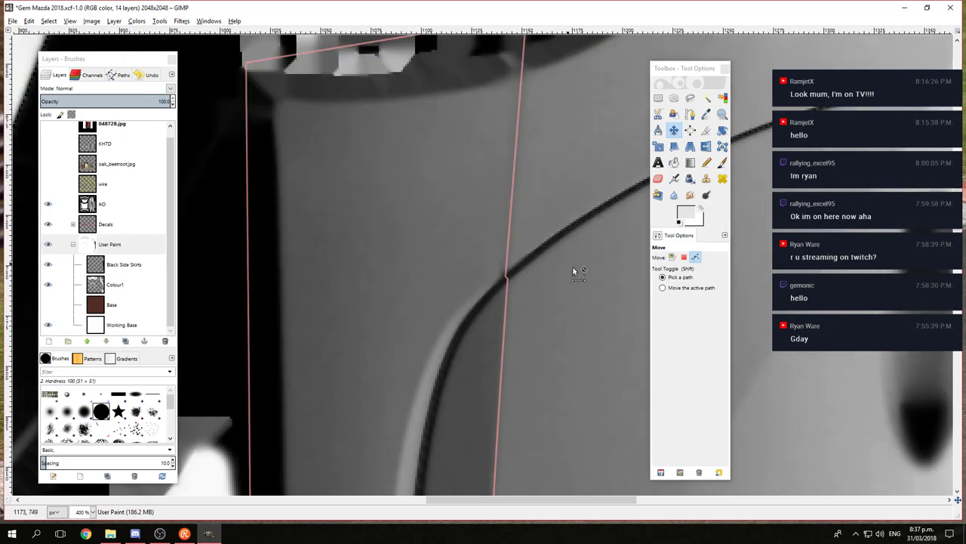
scroll(591, 290, down, 11)
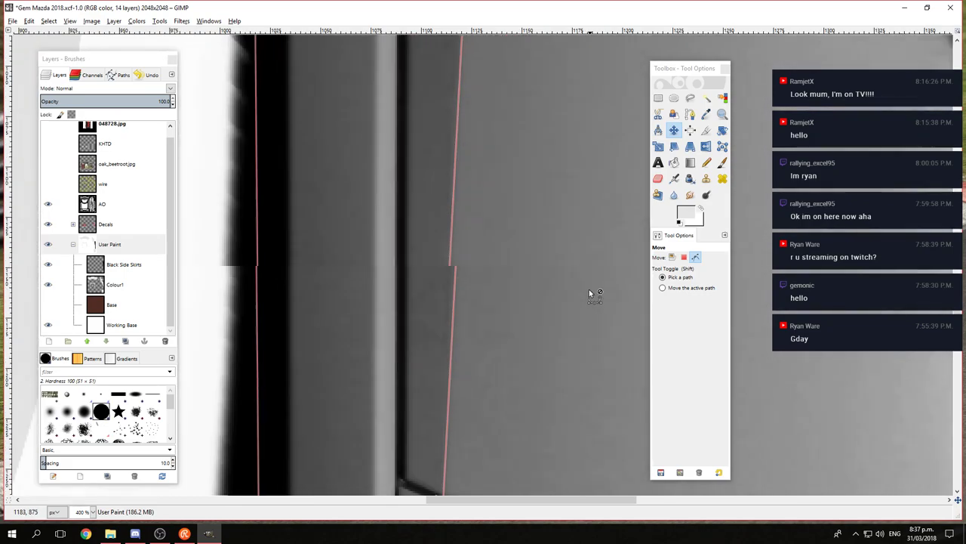
ctrl+scroll(589, 291, down, 5)
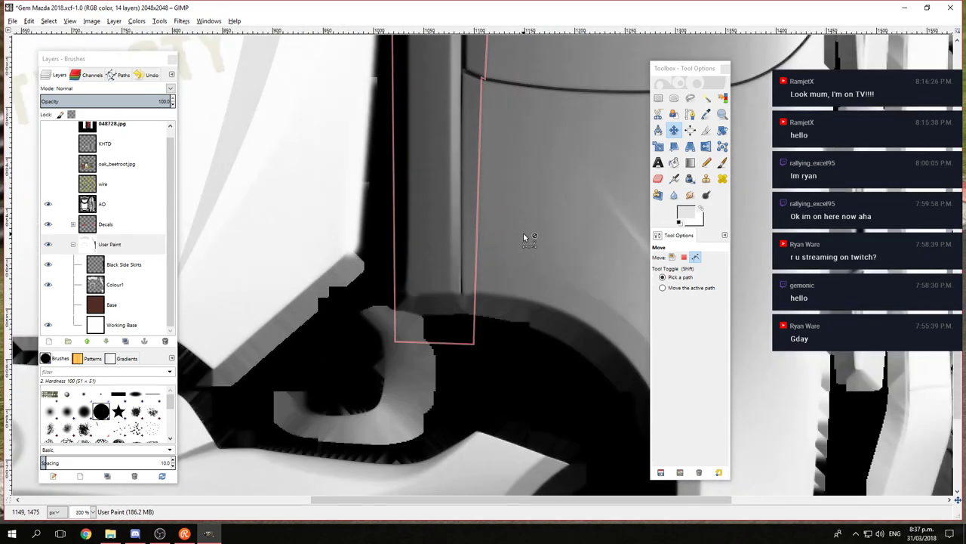
Step: Select the Black Side Skirts layer and sample the near-black of the finished side skirt as the foreground colour
ctrl+scroll(515, 276, down, 1)
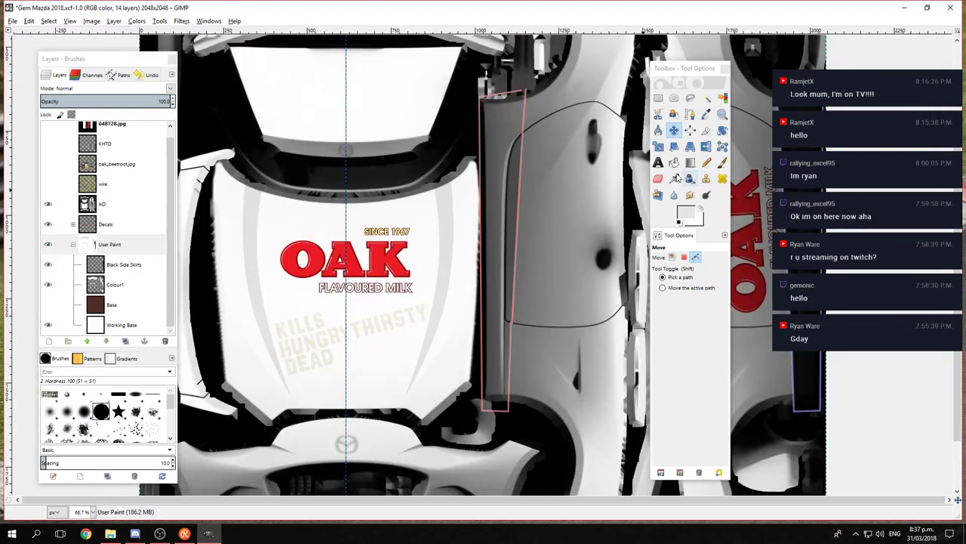
click(129, 266)
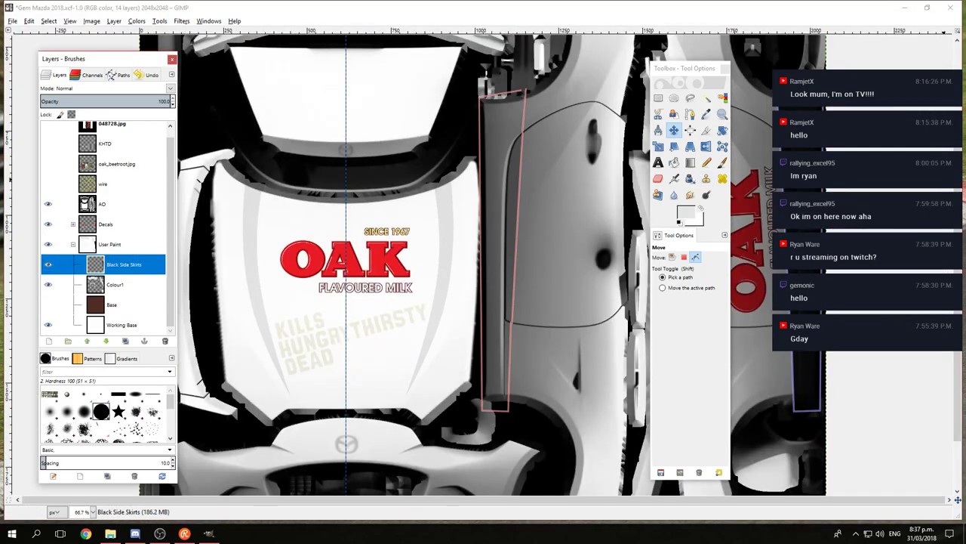
drag(545, 189, 144, 192)
click(705, 114)
click(407, 147)
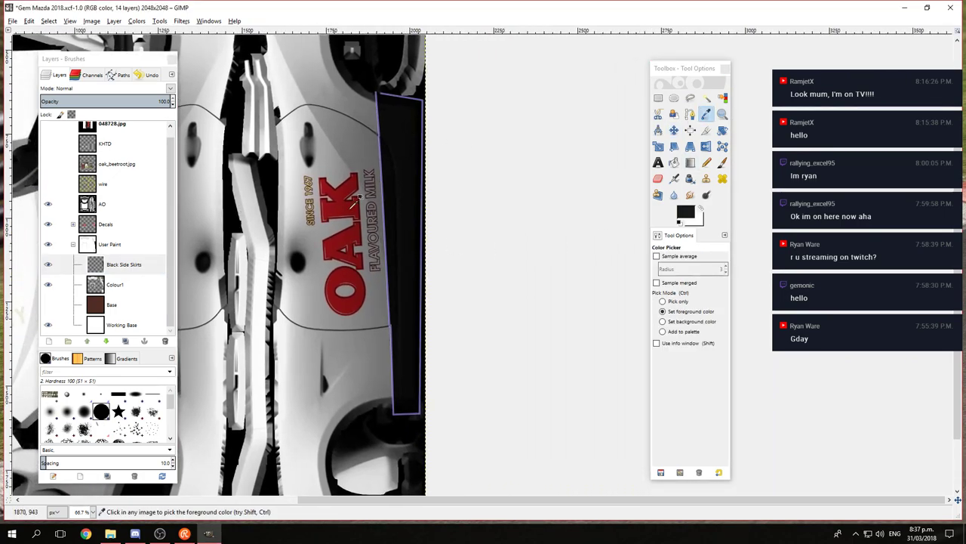
drag(246, 239, 663, 243)
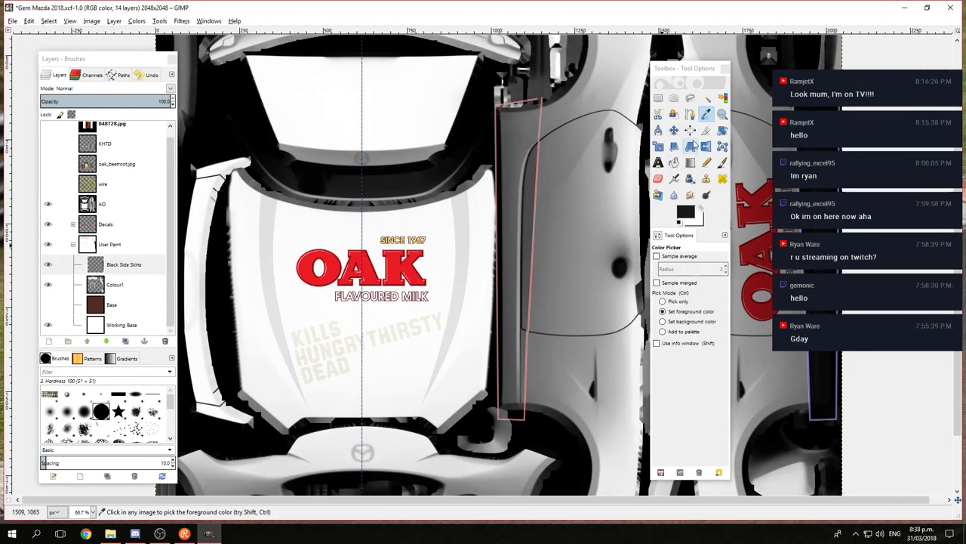
Step: Make a selection from the Unnamed copy path, fill it with the sampled near-black on the Black Side Skirts layer, and deselect
click(43, 22)
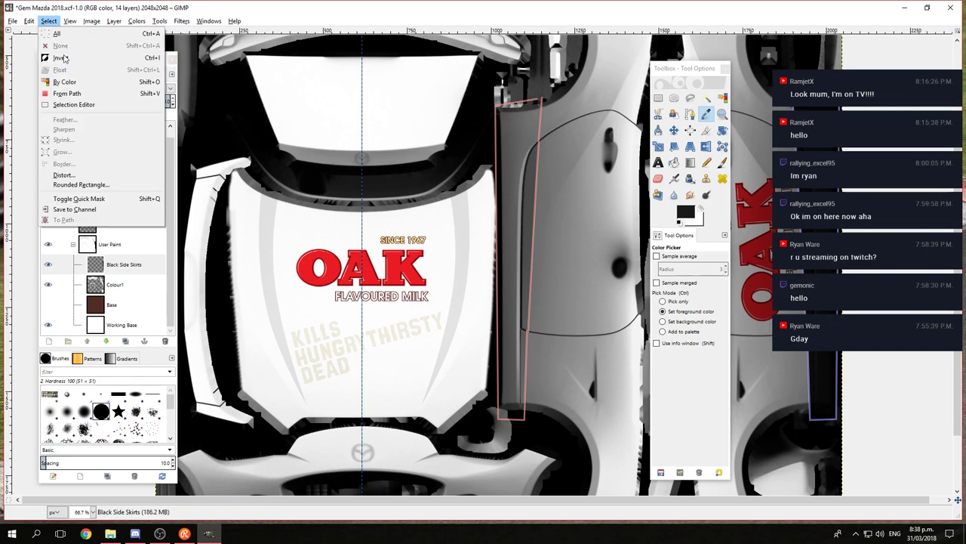
click(61, 94)
click(126, 269)
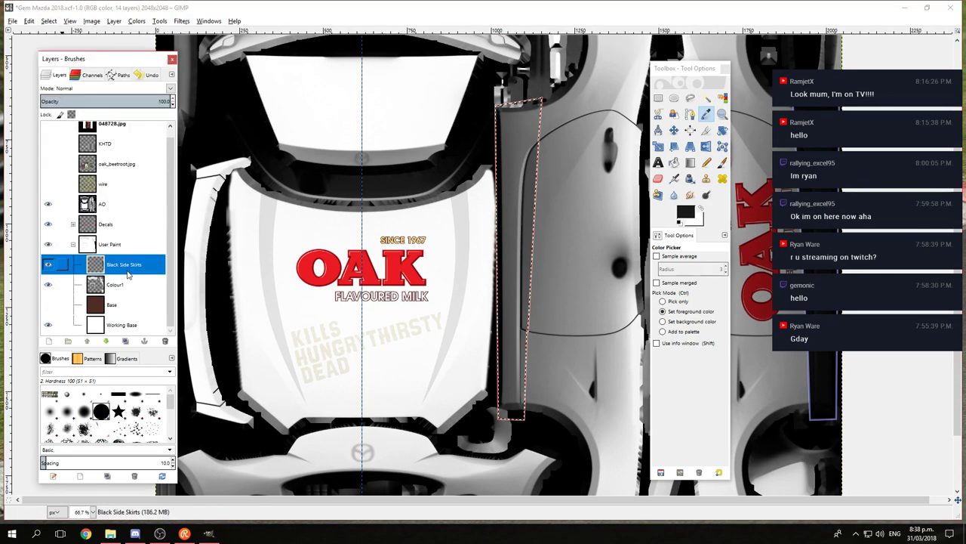
click(674, 162)
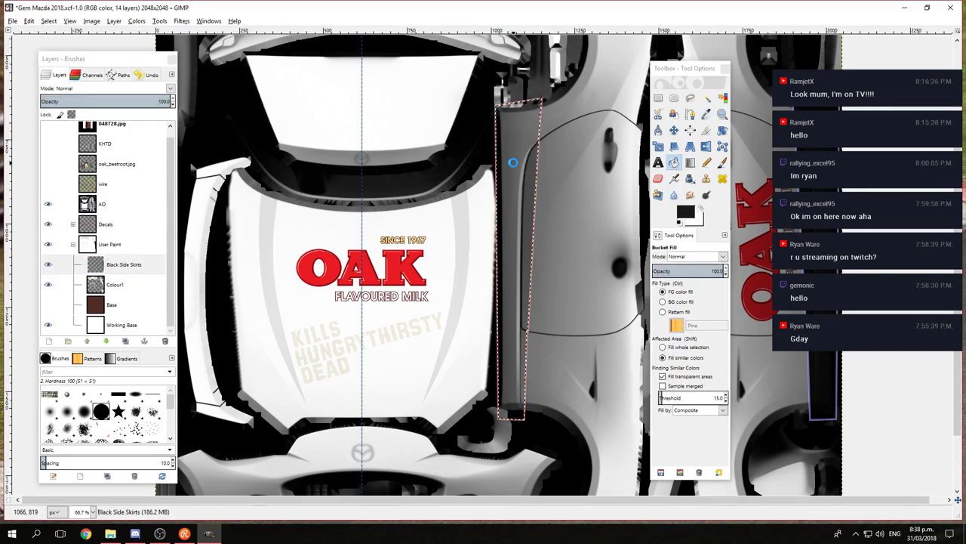
click(516, 415)
key(shift+ctrl+a)
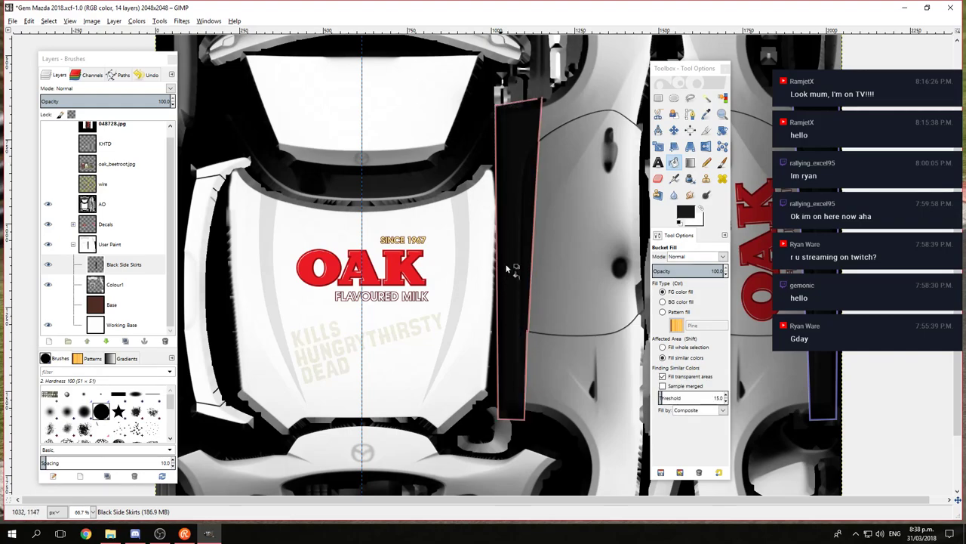
drag(598, 189, 295, 263)
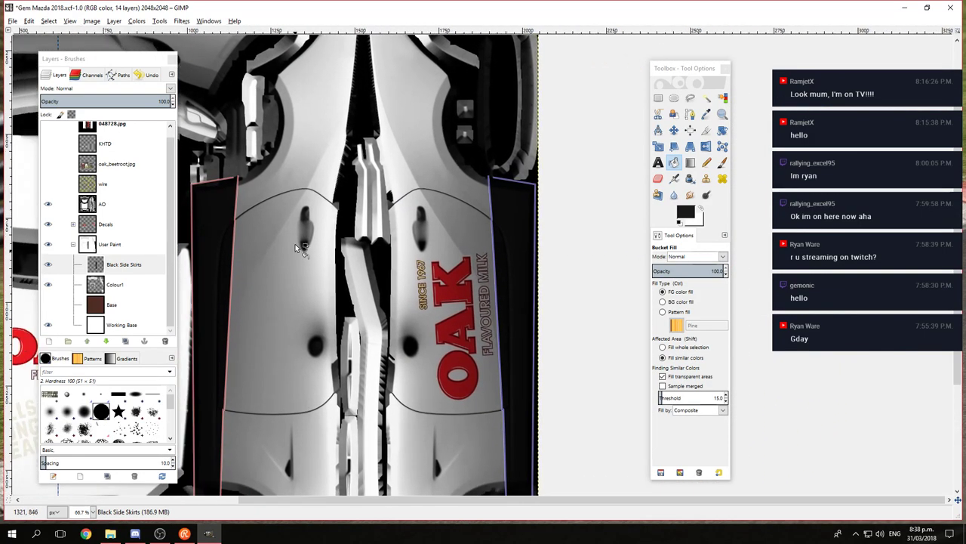
Step: Show and select the Unnamed #1 path and hide the Unnamed and Unnamed copy side-skirt paths
click(120, 75)
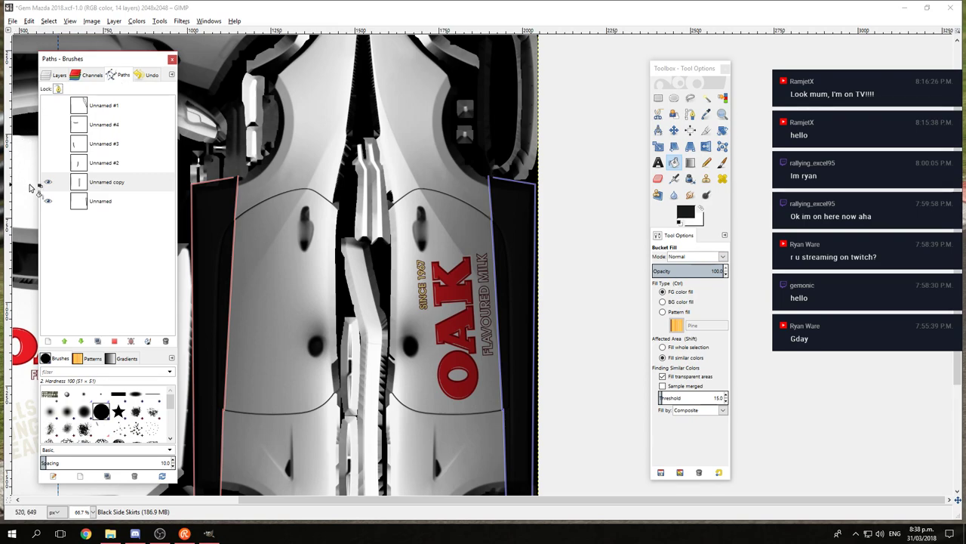
click(104, 148)
click(104, 107)
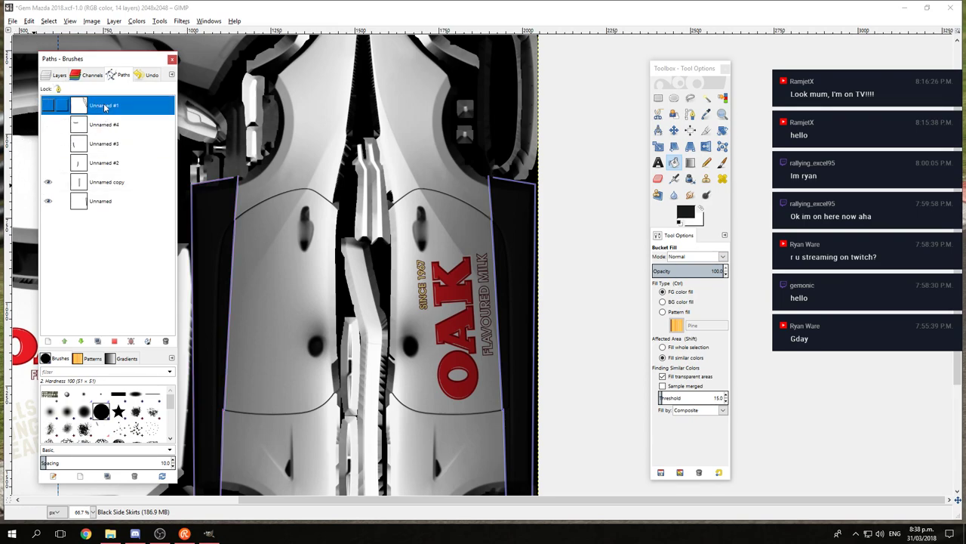
click(47, 107)
click(47, 201)
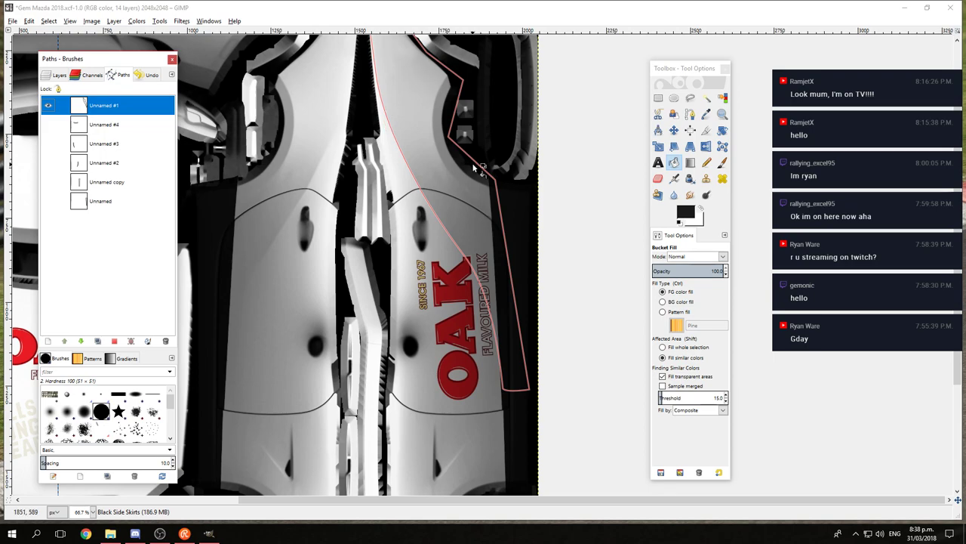
Step: Duplicate the Unnamed #1 path and flip the copy horizontally
right_click(118, 105)
click(153, 169)
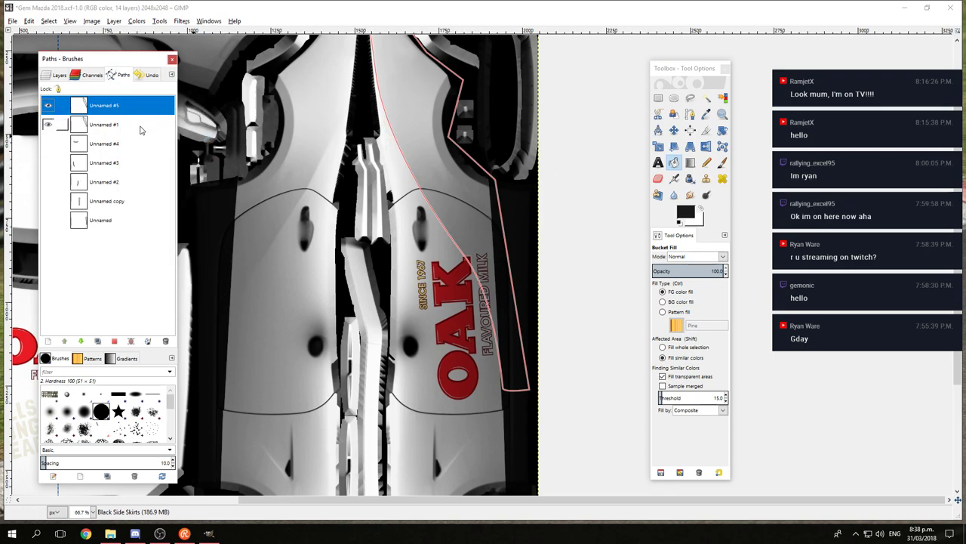
click(706, 147)
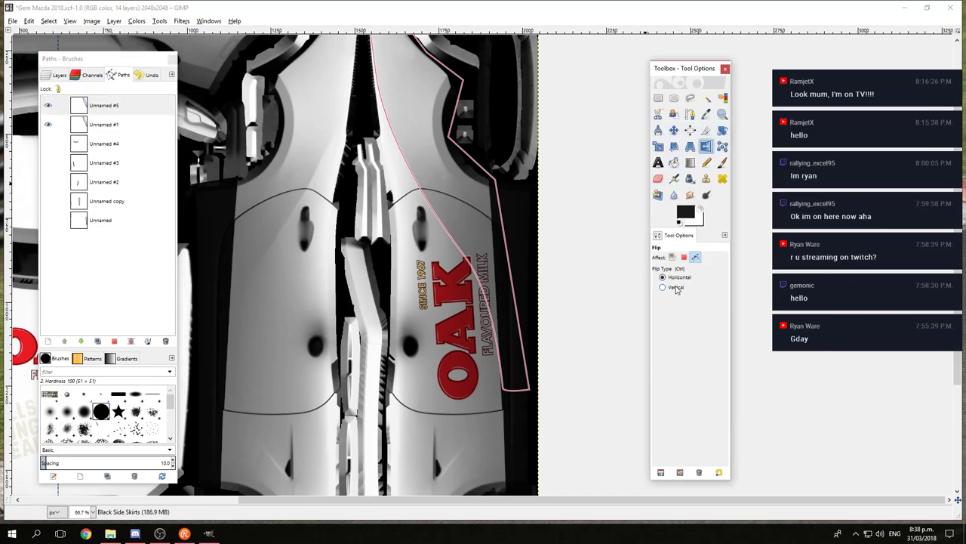
click(404, 160)
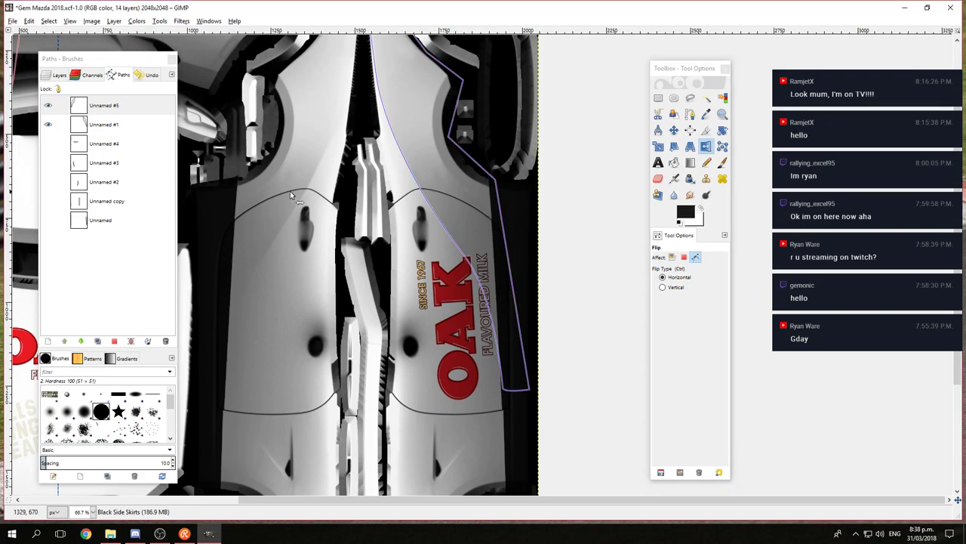
drag(228, 200, 635, 234)
drag(459, 229, 330, 269)
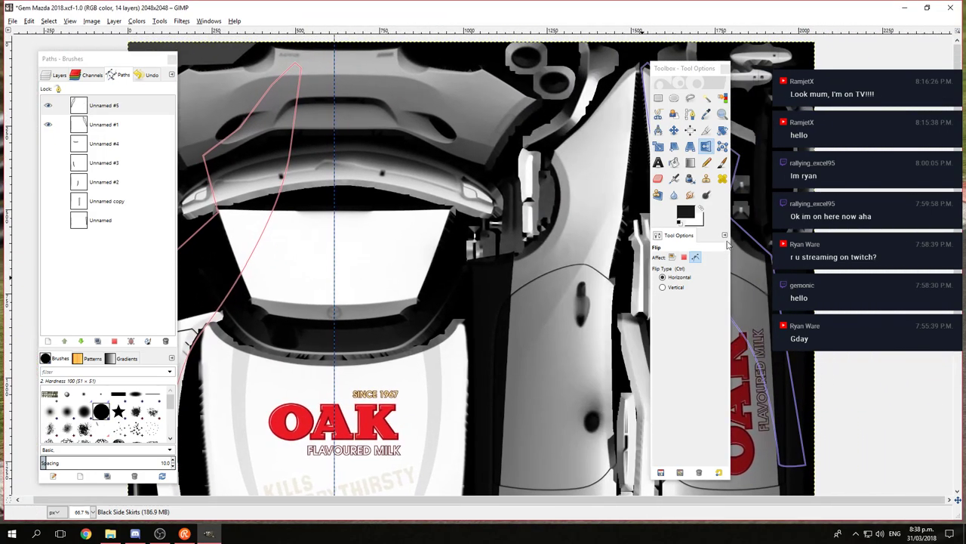
Step: Move the flipped Unnamed #5 path horizontally across the template to the undecorated car side
click(673, 129)
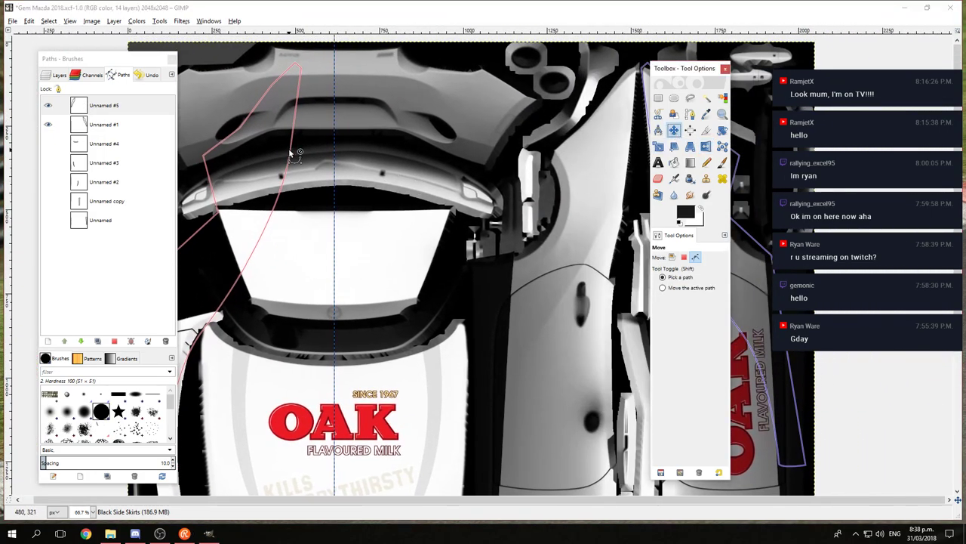
click(332, 174)
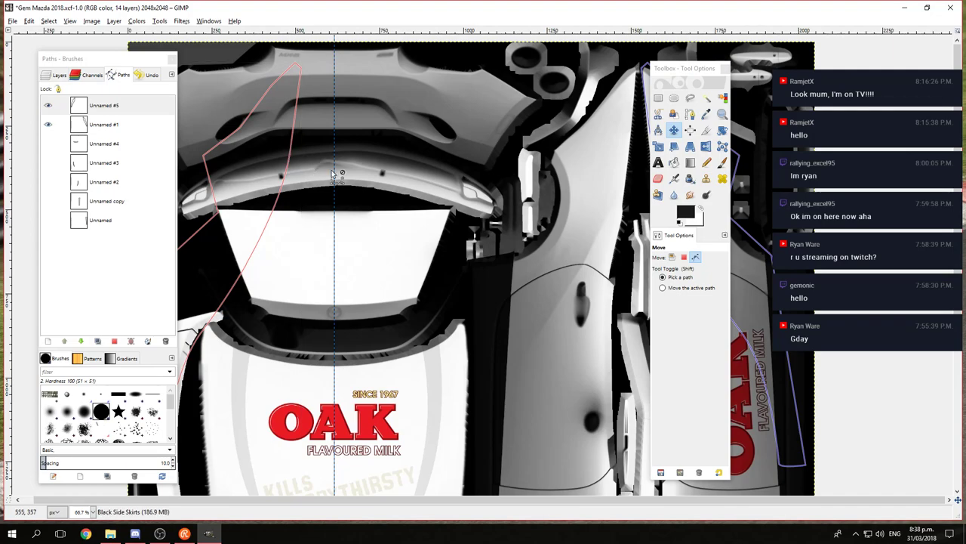
key(shift+Right)
key(shift+Right)
key(shift+Right)
key(shift+Right)
key(shift+Right)
key(shift+Right)
key(shift+Right)
key(shift+Right)
key(shift+Right)
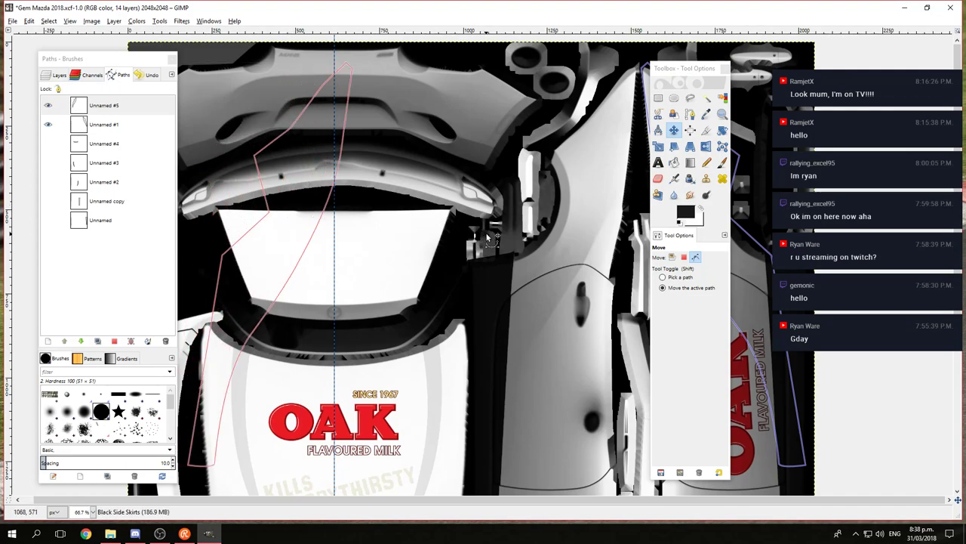
key(shift+Right)
key(shift+Right)
key(shift+Right)
key(shift+Right)
key(shift+Right)
key(shift+Right)
key(shift+Right)
key(shift+Right)
key(shift+Right)
key(shift+Right)
key(shift+Right)
key(shift+Right)
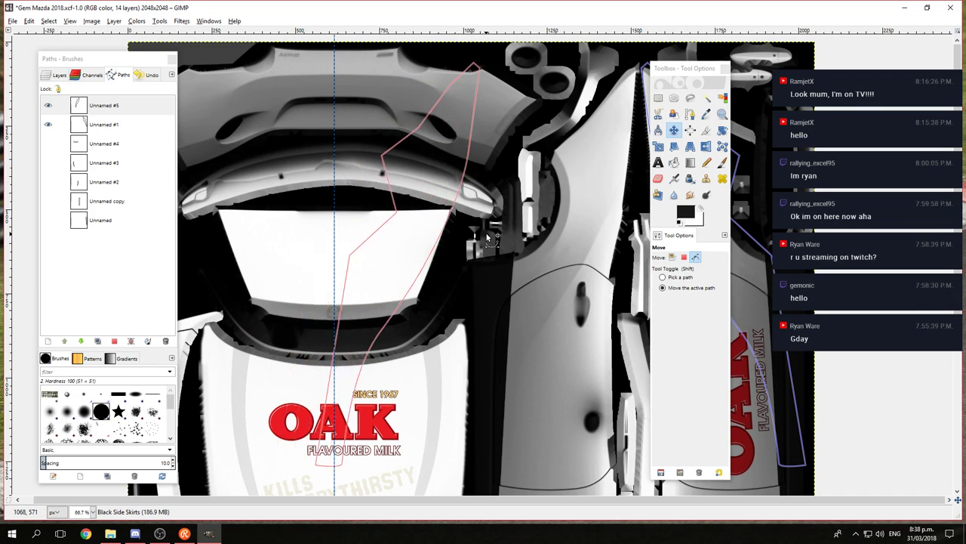
key(shift+Right)
key(shift+Right)
key(shift+Right)
key(shift+Right)
key(shift+Right)
key(shift+Right)
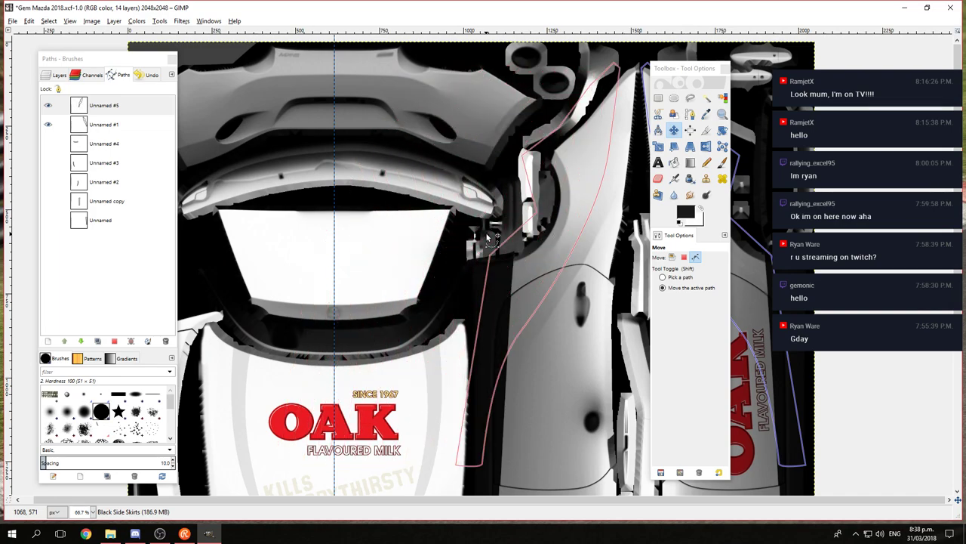
Step: Fine-position the Unnamed #5 path horizontally so its outline mirrors the Unnamed #1 path on the decorated side
key(Right)
key(Right)
key(Right)
key(Right)
key(Right)
key(Right)
key(Right)
key(Right)
key(Right)
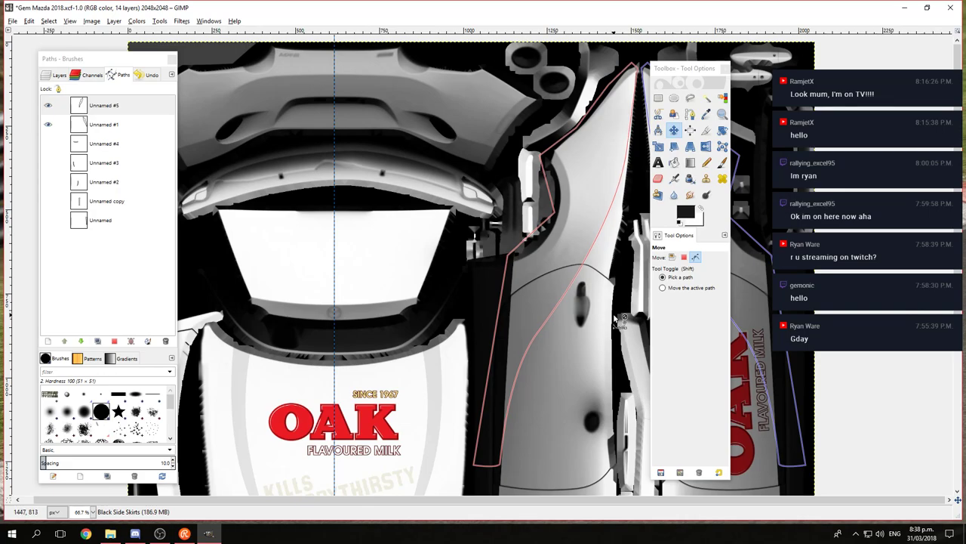
Step: Compare the Unnamed #5 path with the Unnamed #1 path at the fender tips, wheel arches, door lines and lower ends
drag(614, 315, 443, 351)
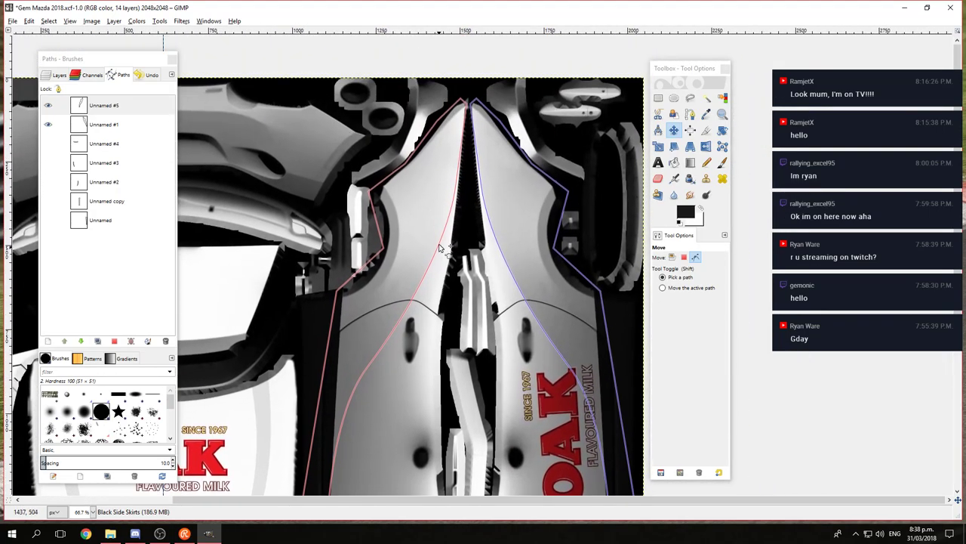
ctrl+scroll(440, 248, up, 3)
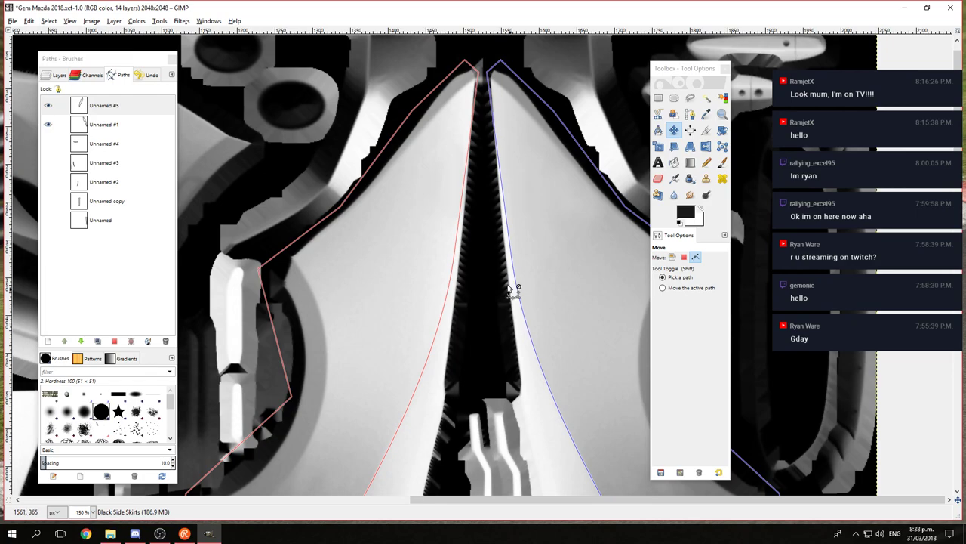
scroll(489, 198, down, 5)
scroll(506, 205, left, 2)
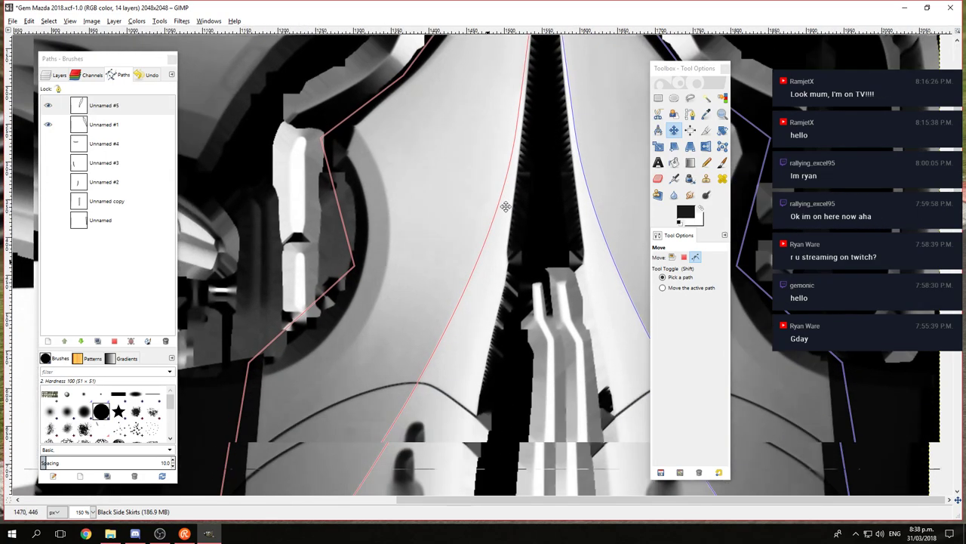
drag(410, 359, 477, 245)
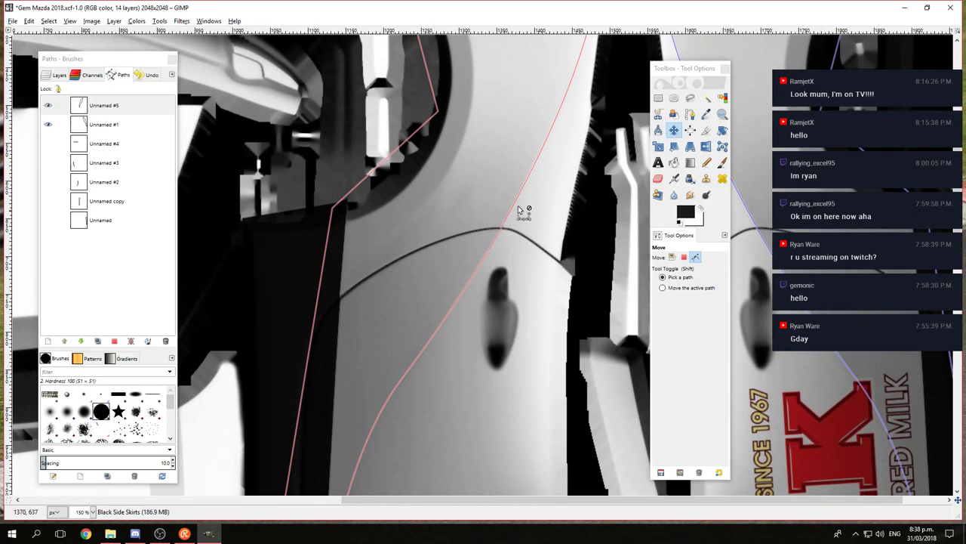
drag(599, 207, 401, 191)
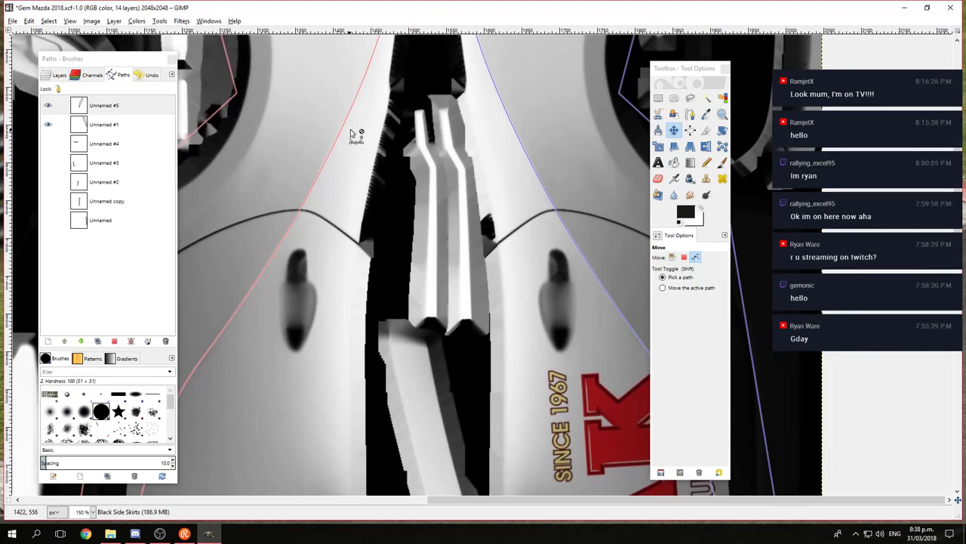
scroll(345, 265, down, 3)
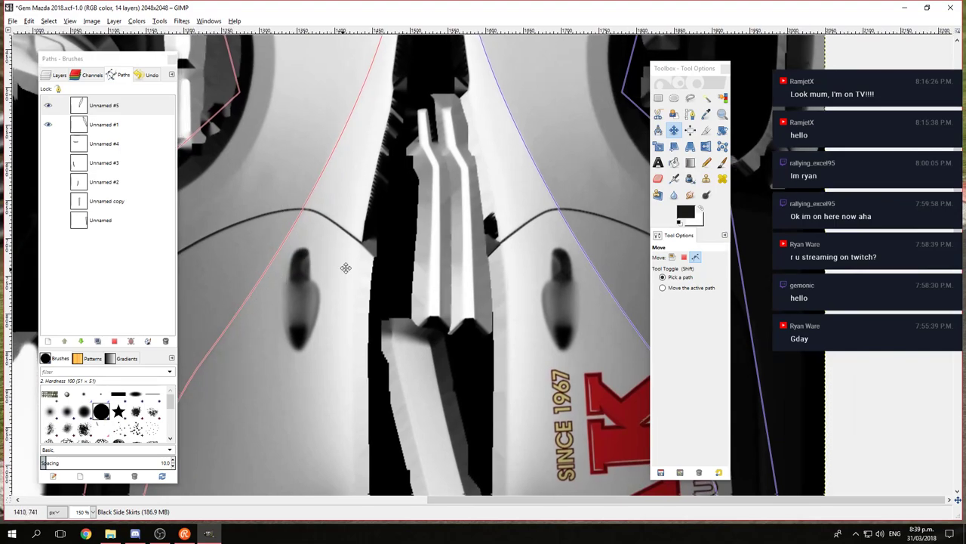
scroll(477, 203, left, 4)
drag(477, 203, 469, 297)
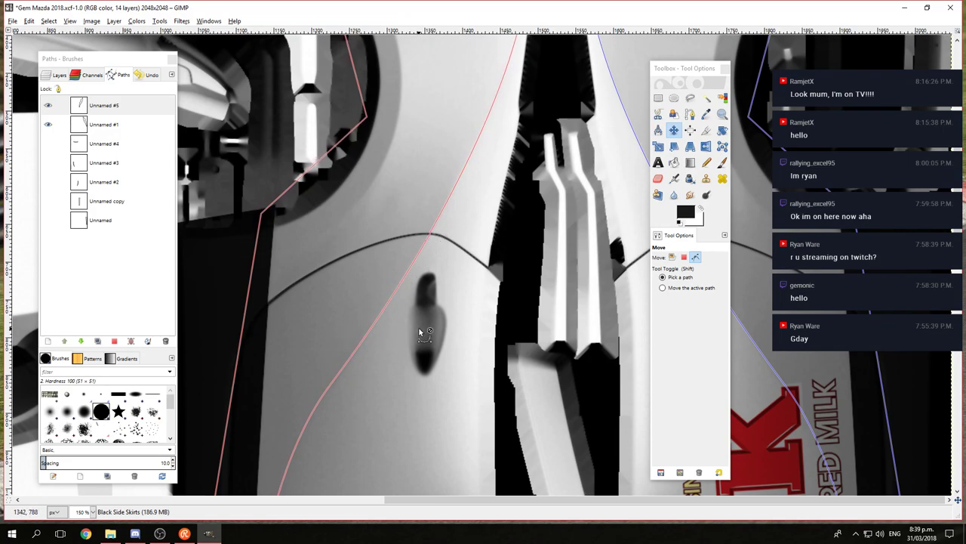
scroll(420, 332, down, 5)
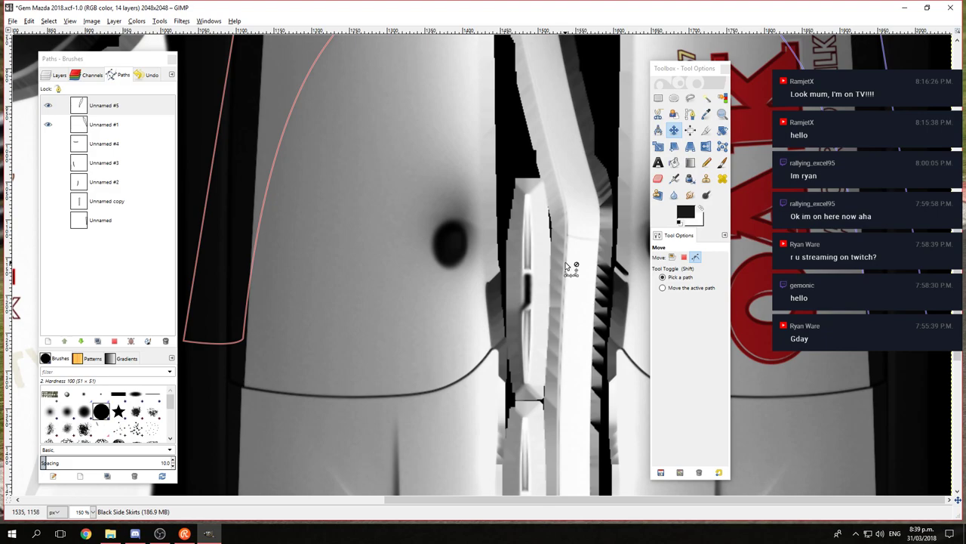
scroll(395, 253, up, 5)
scroll(477, 285, up, 5)
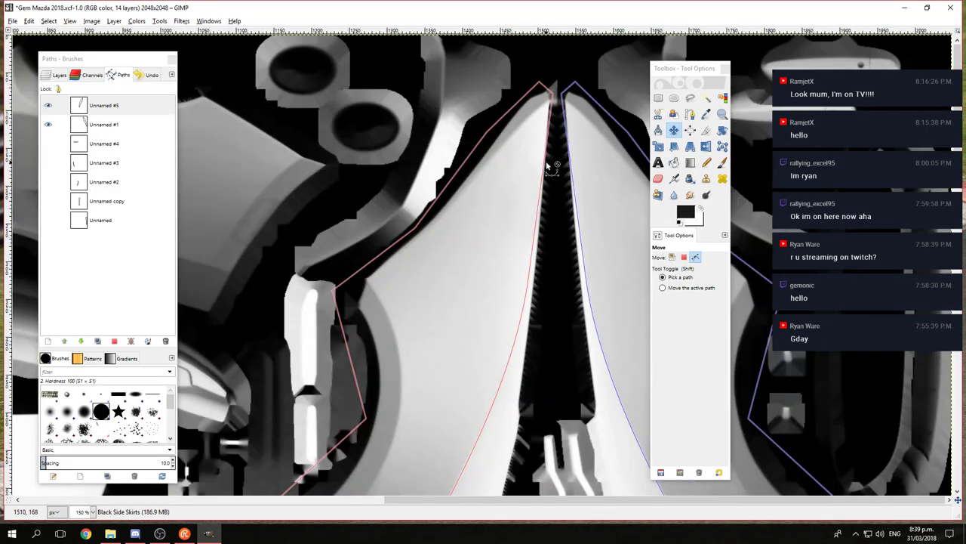
scroll(480, 215, down, 2)
drag(531, 249, 460, 187)
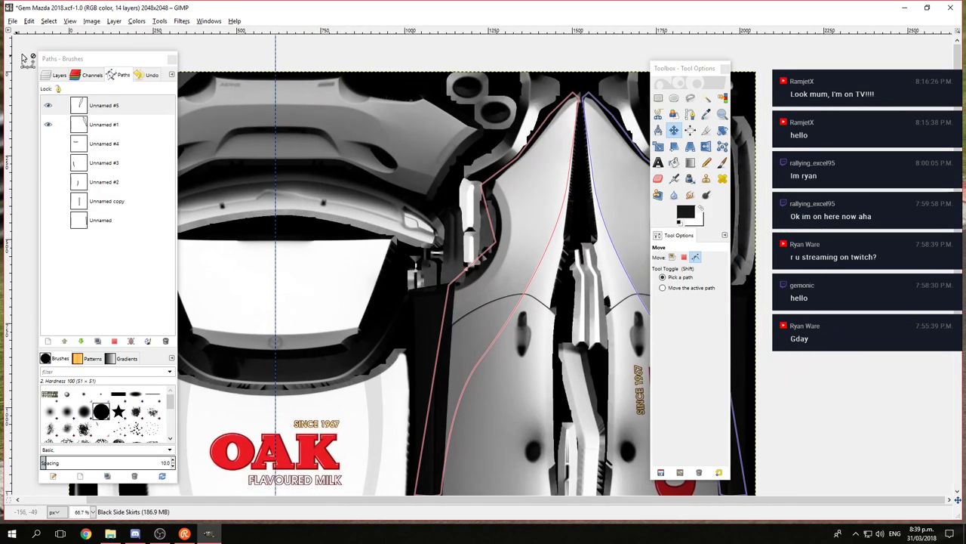
Step: Select the Colour1 layer in the User Paint group and show the brown Base layer again
click(59, 76)
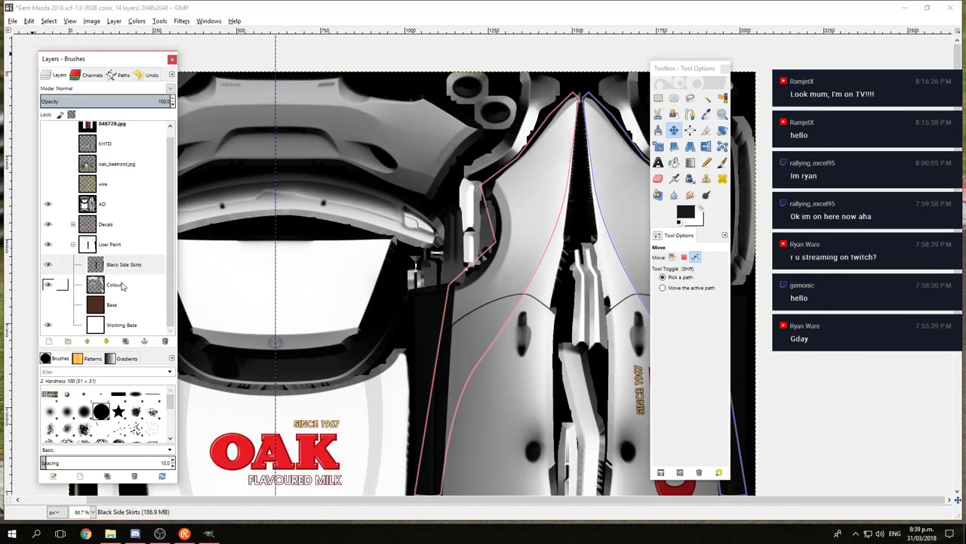
click(123, 287)
click(47, 305)
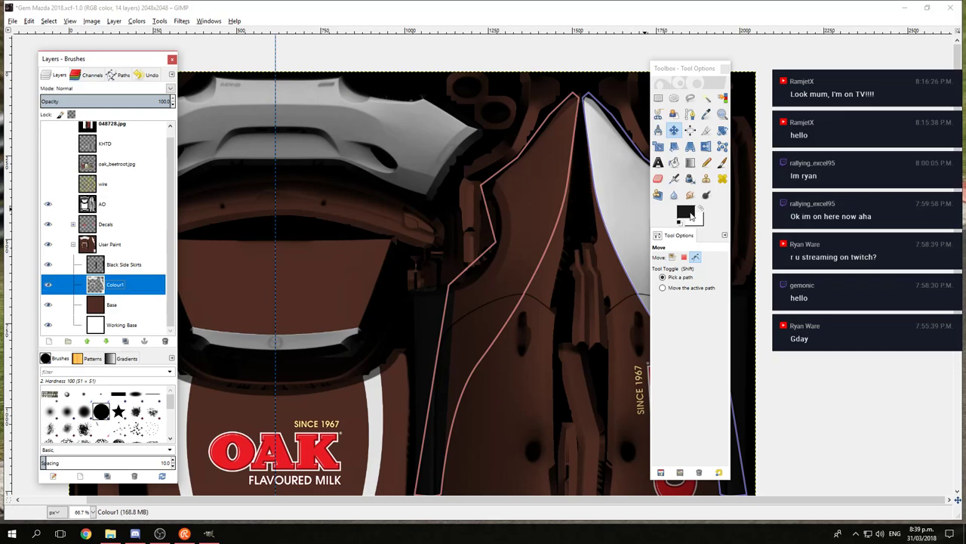
Step: Fill the area enclosed by the Unnamed #5 path on the Colour1 layer with the light grey sampled from the existing livery
click(691, 216)
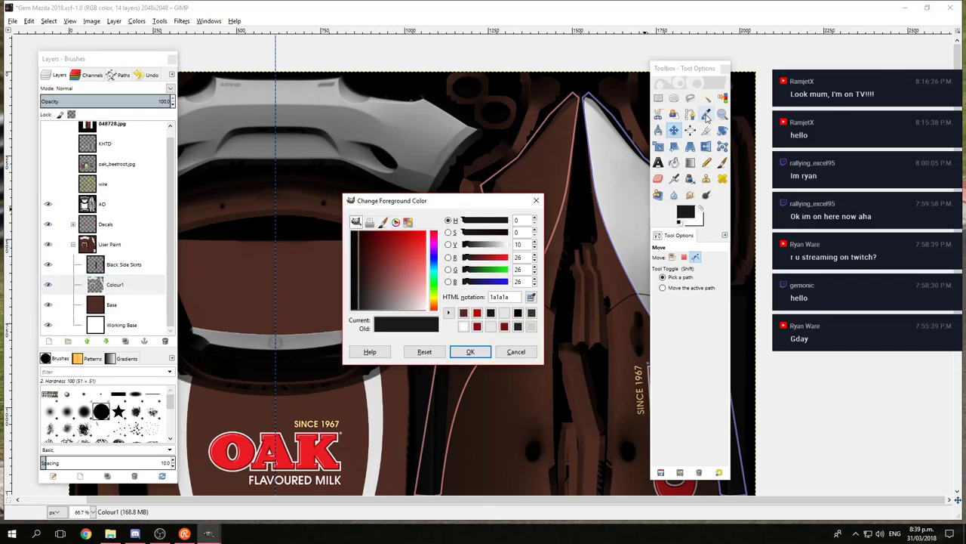
click(531, 355)
key(o)
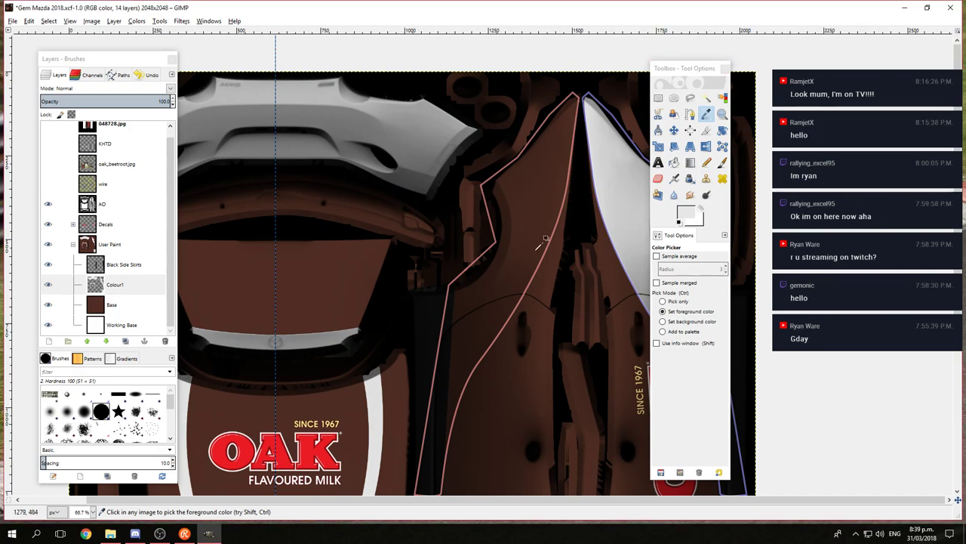
click(673, 162)
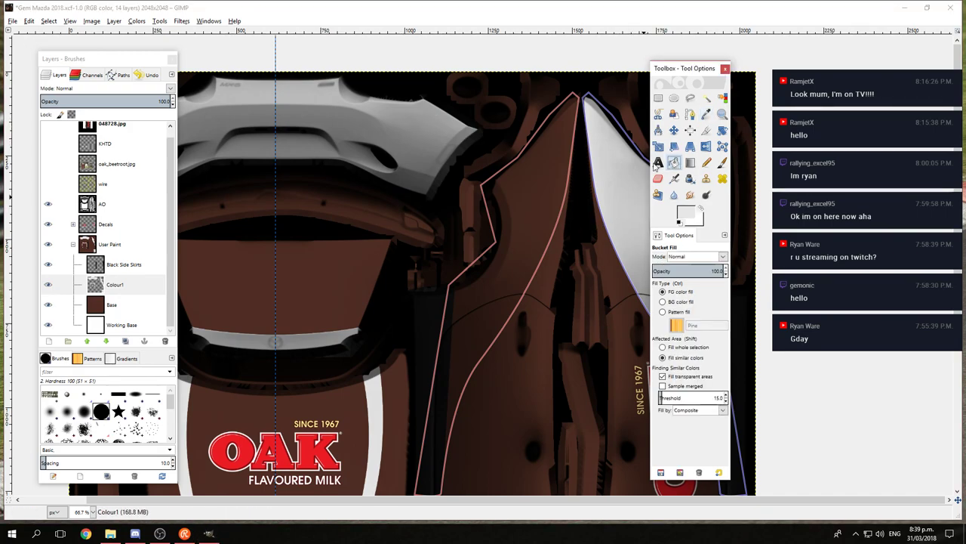
click(48, 20)
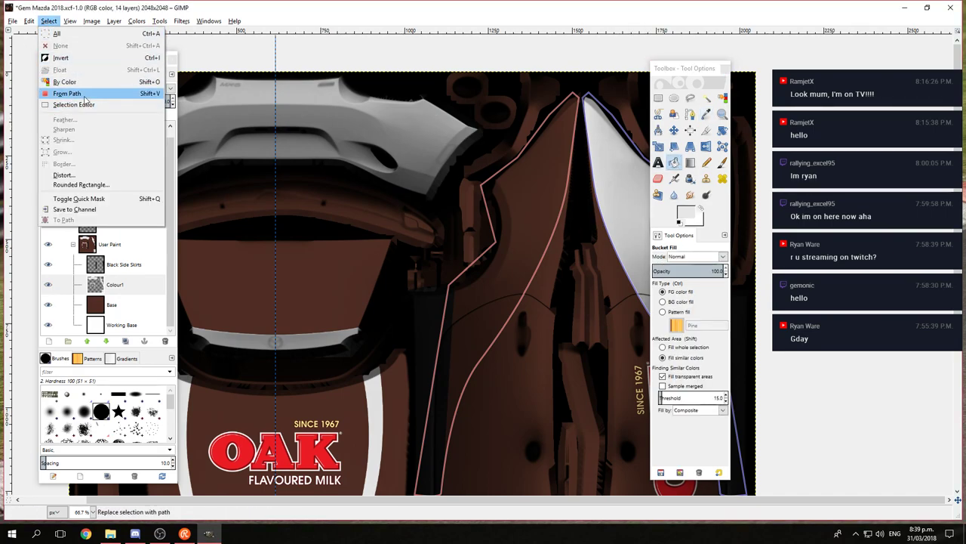
click(68, 93)
click(523, 223)
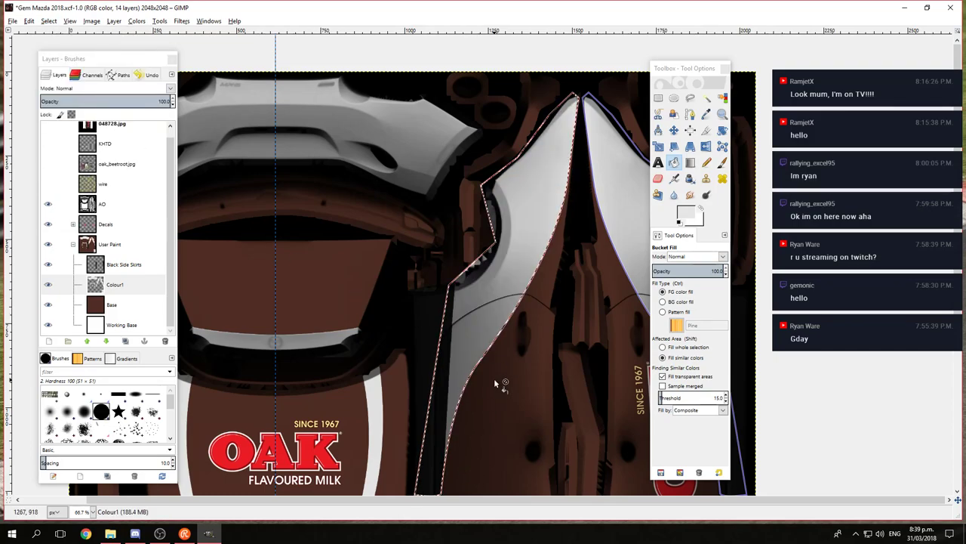
Step: Examine the side stripes and doors on both car sides, including where the stripe overlaps the OAK logo
drag(494, 407, 540, 200)
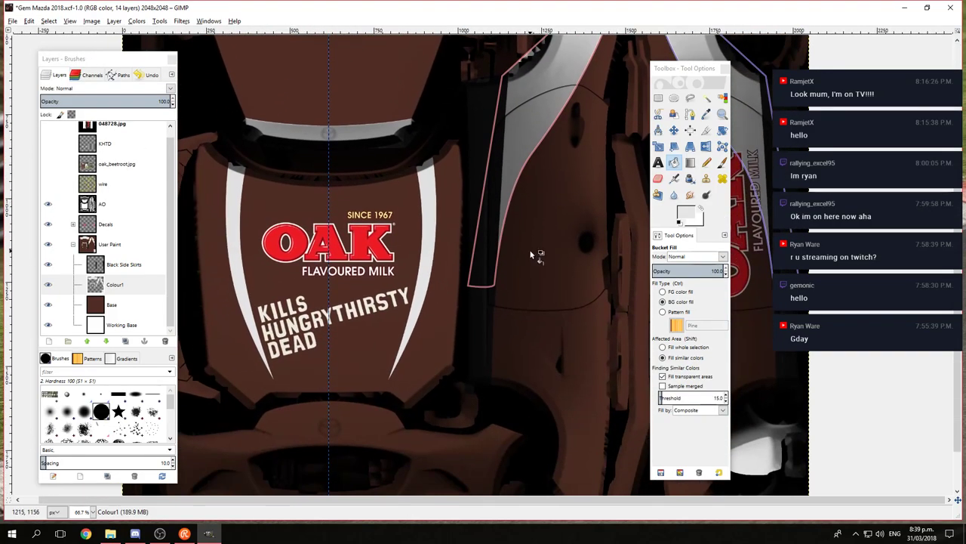
ctrl+scroll(569, 233, down, 1)
ctrl+scroll(314, 234, up, 1)
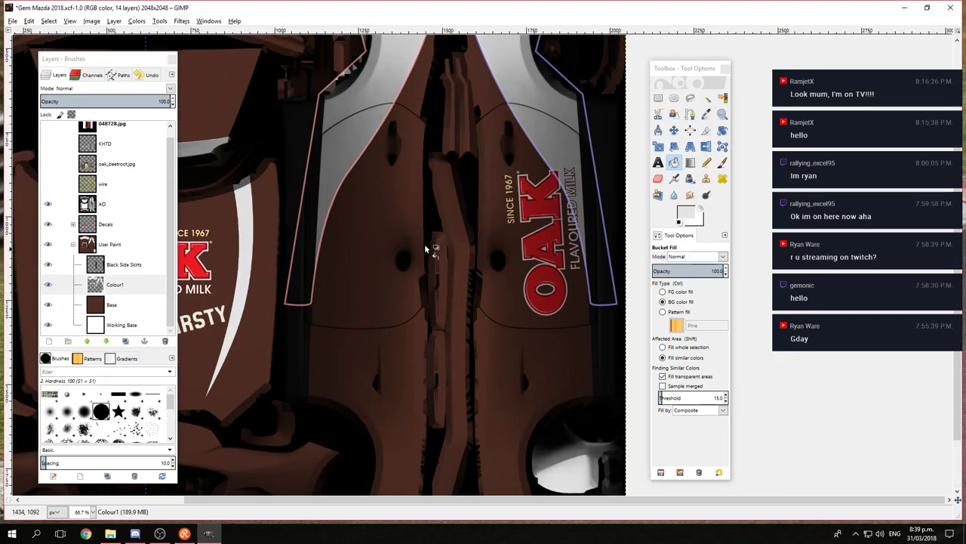
drag(511, 215, 423, 234)
ctrl+scroll(324, 240, up, 2)
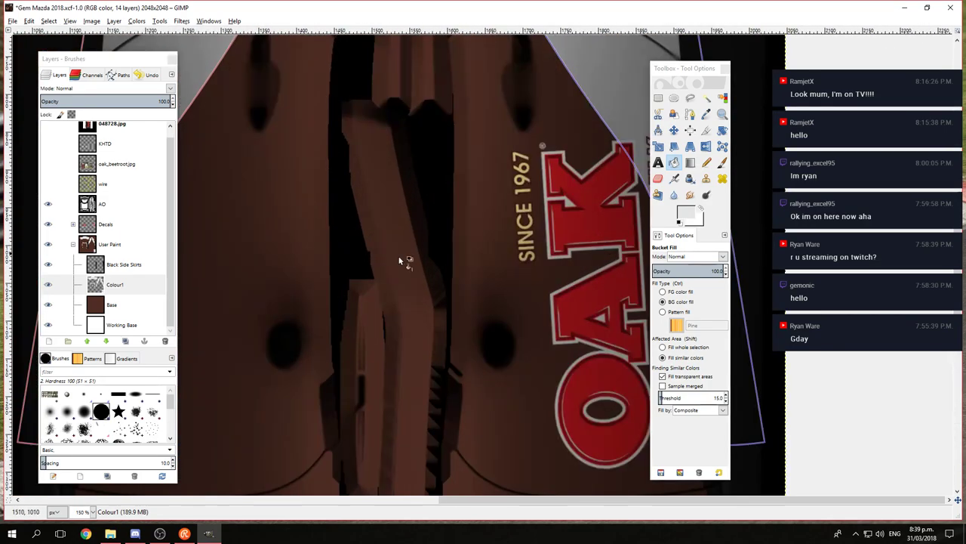
ctrl+scroll(400, 259, down, 2)
drag(237, 257, 494, 252)
drag(541, 231, 296, 234)
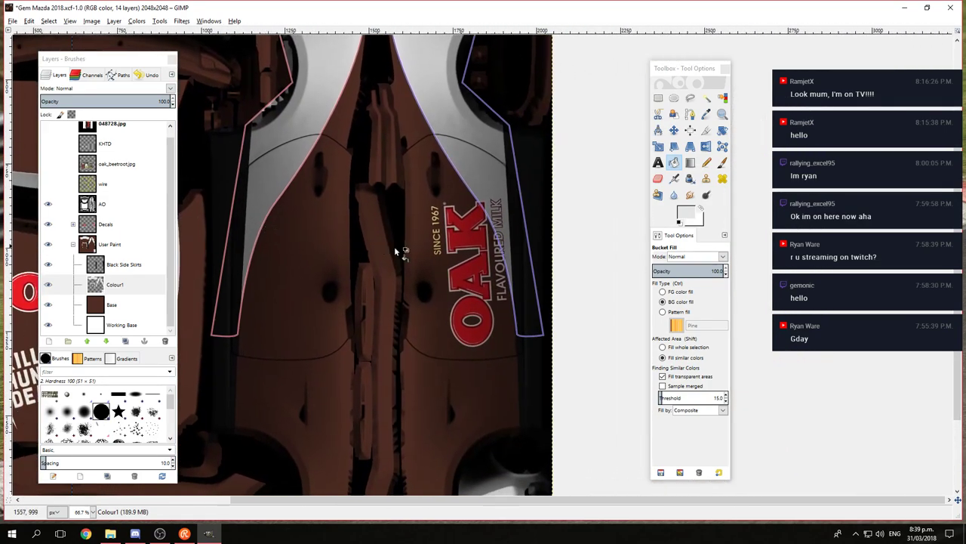
ctrl+scroll(377, 245, up, 2)
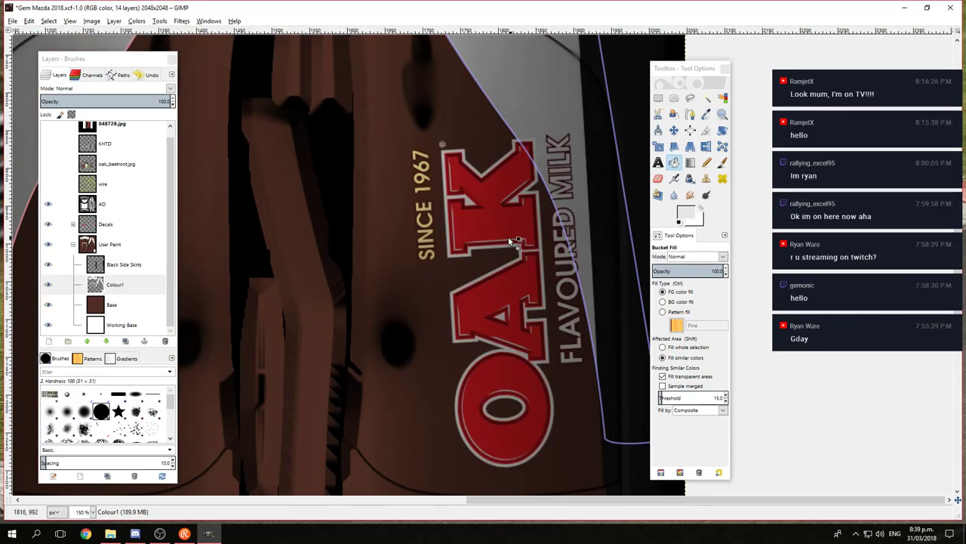
drag(413, 231, 439, 224)
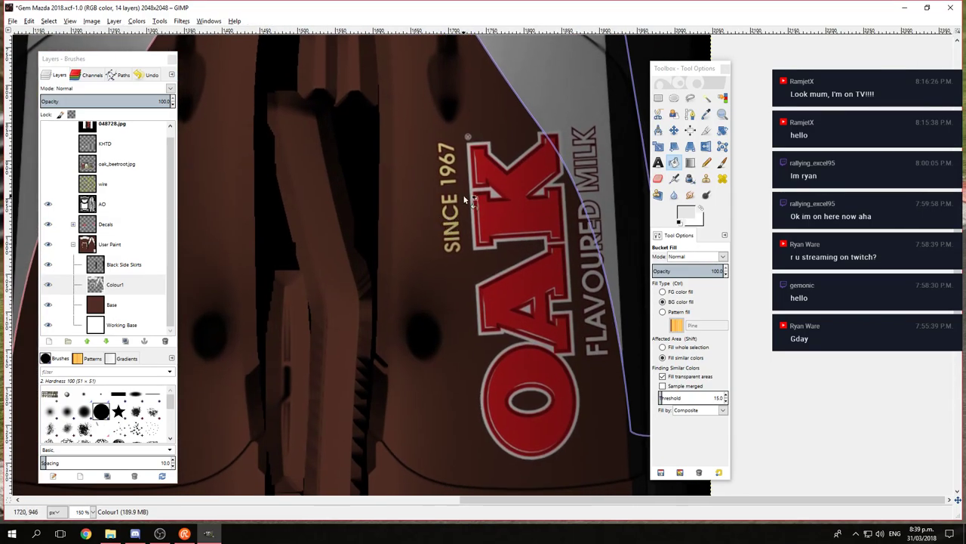
ctrl+scroll(466, 198, down, 1)
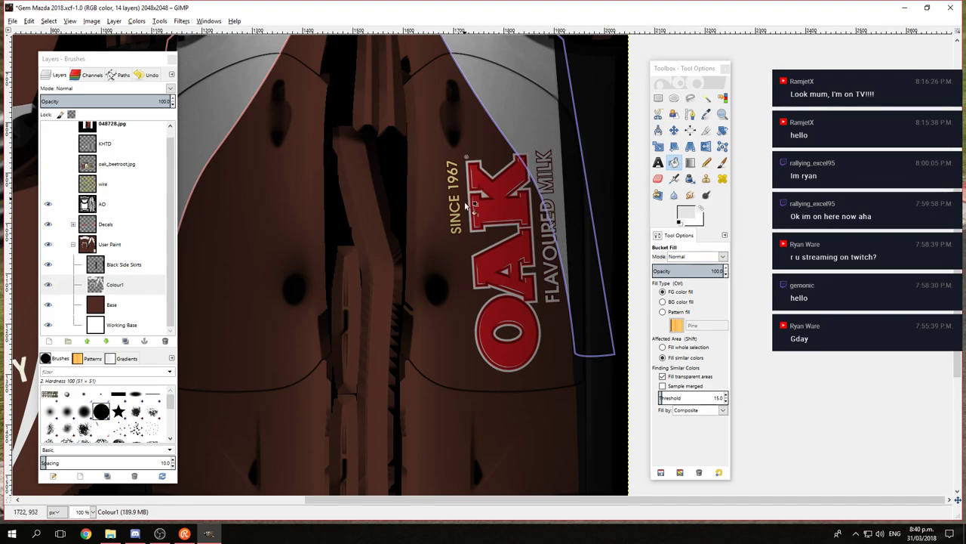
key(alt+Tab)
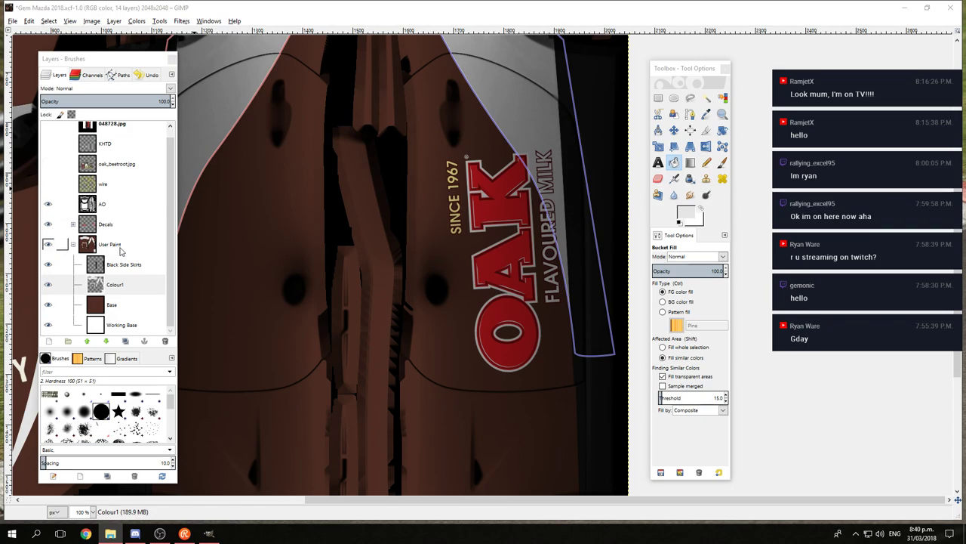
Step: Duplicate the Oak Logo LH Door layer inside the Decals group
click(73, 224)
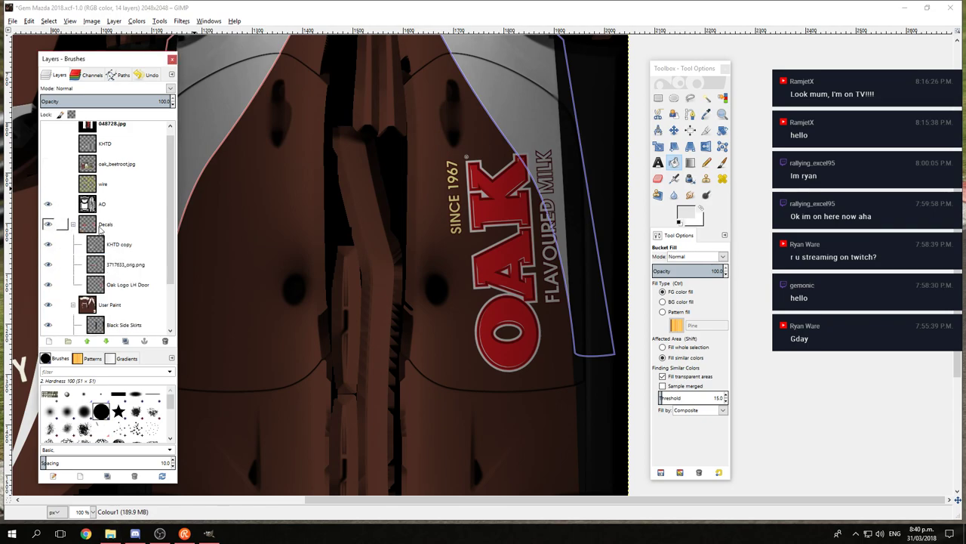
click(128, 284)
right_click(160, 288)
click(162, 58)
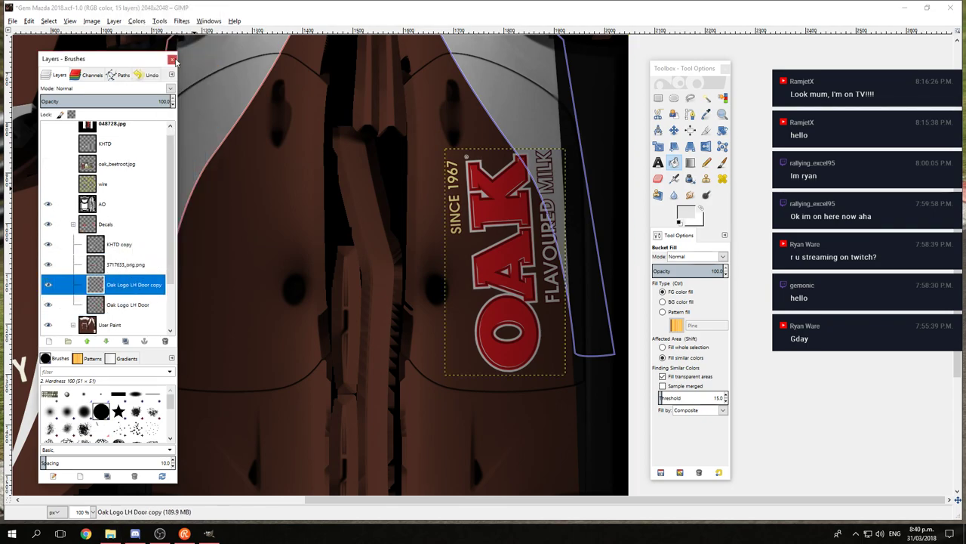
Step: Rename the duplicated door logo layer as Oak Logo RH Door
double_click(135, 284)
click(136, 286)
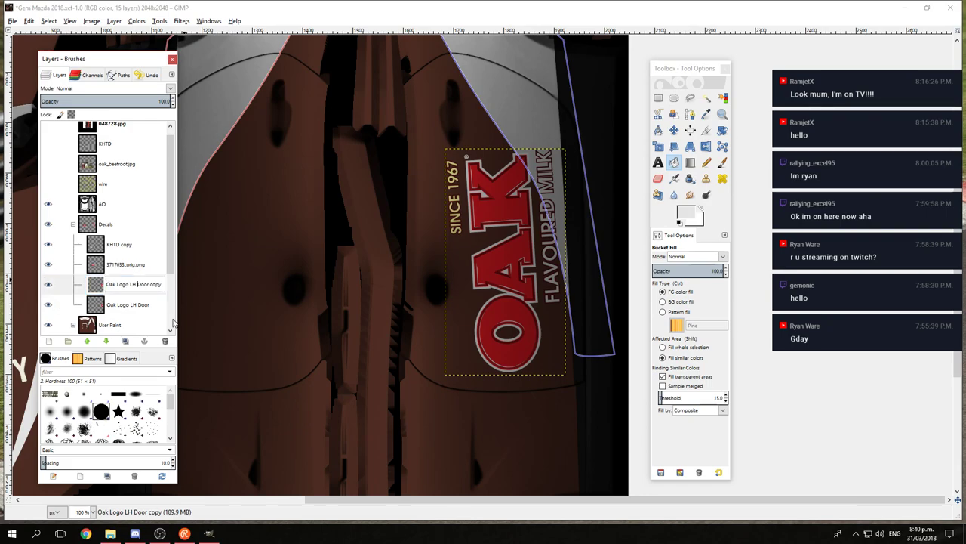
text(R)
key(Return)
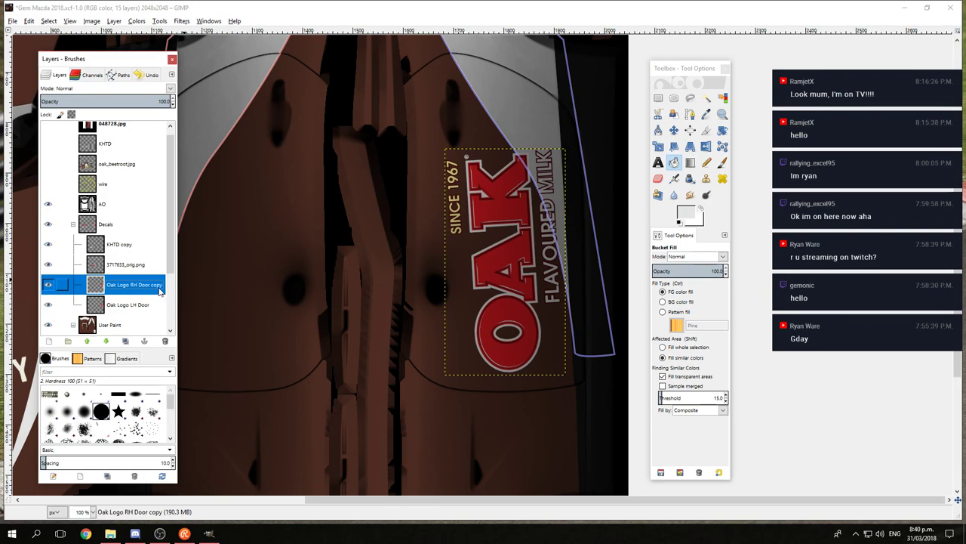
double_click(159, 291)
click(163, 291)
key(BackSpace)
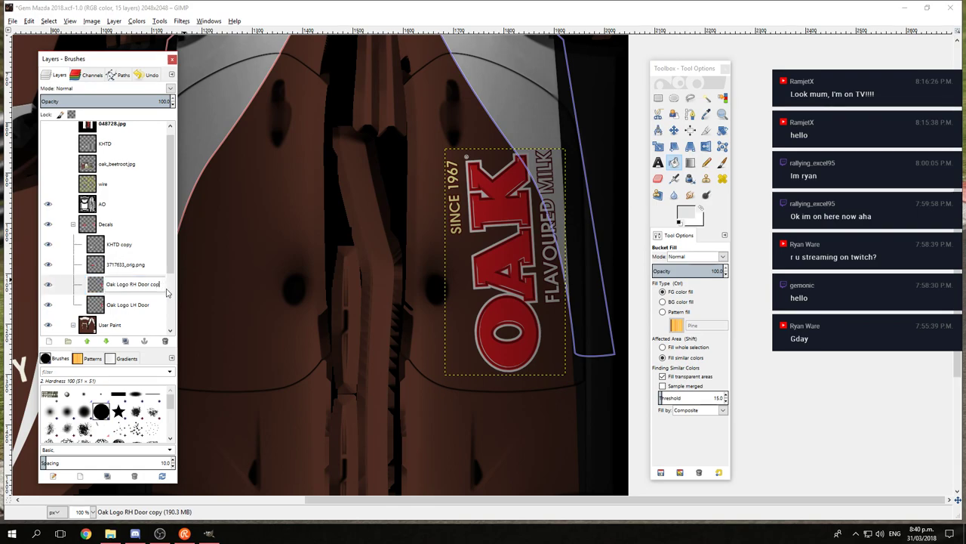
key(Return)
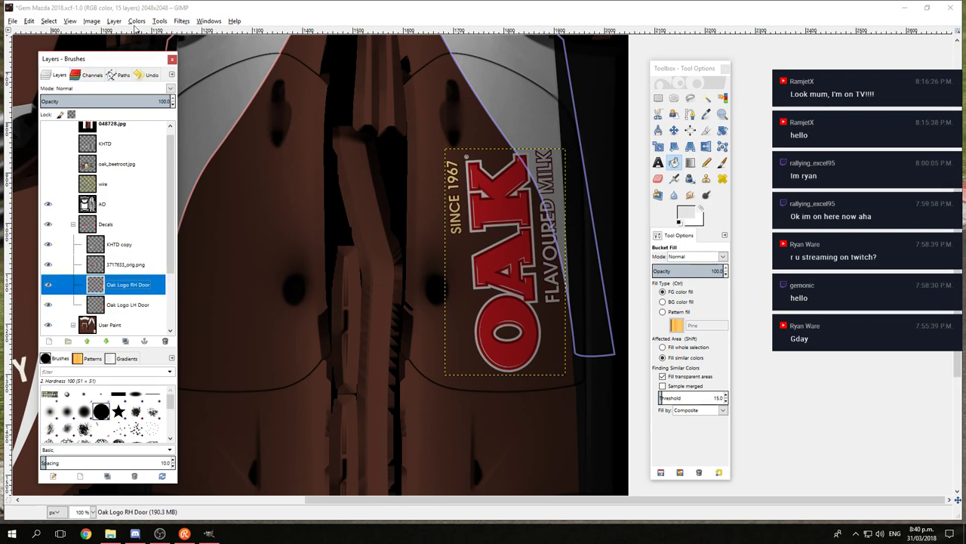
Step: Rotate the Oak Logo RH Door layer by 3.50 degrees to straighten it, and autocrop the layer to its content
click(114, 21)
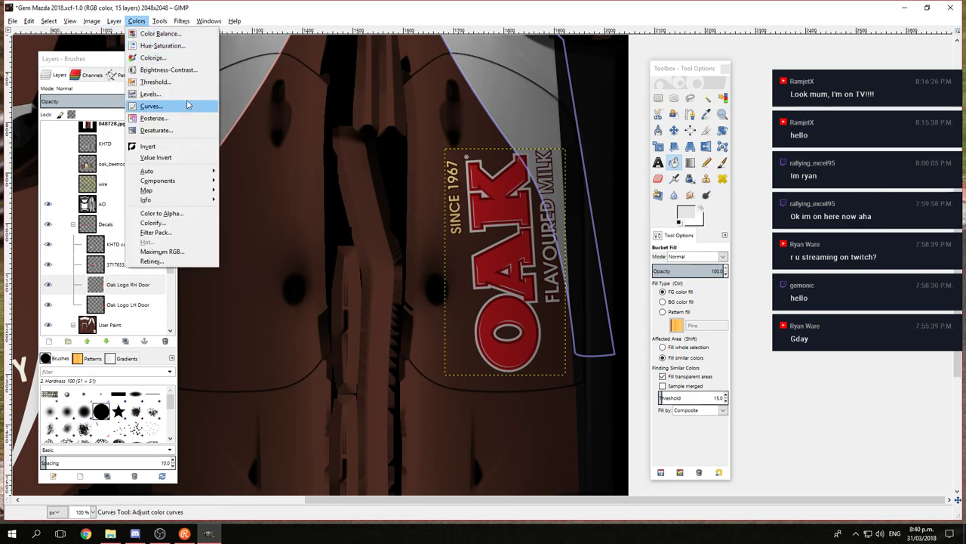
mouse_move(217, 141)
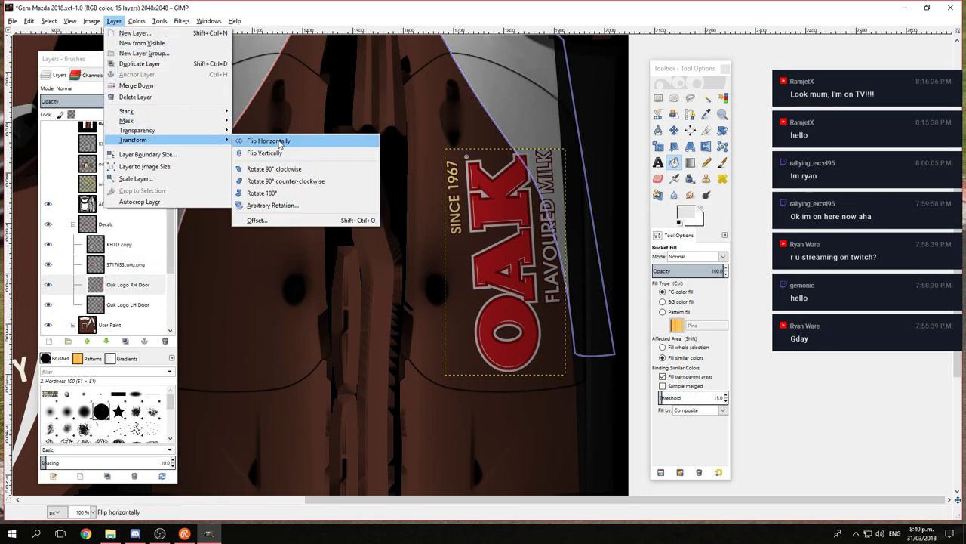
click(291, 205)
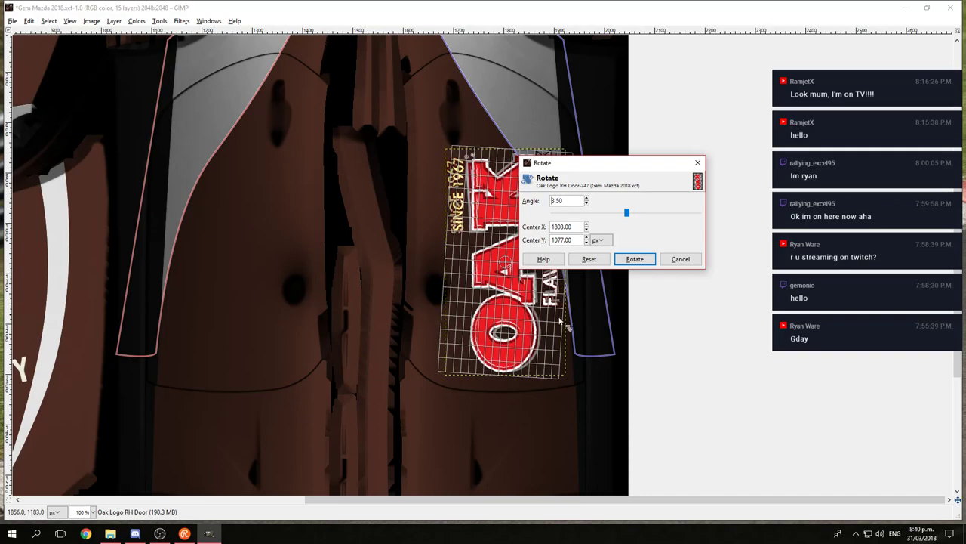
click(635, 259)
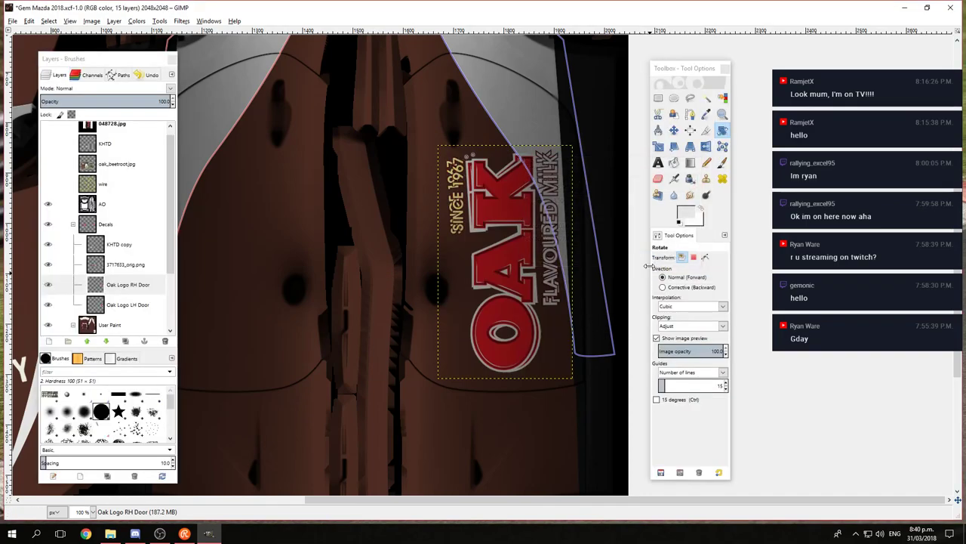
click(114, 21)
click(161, 203)
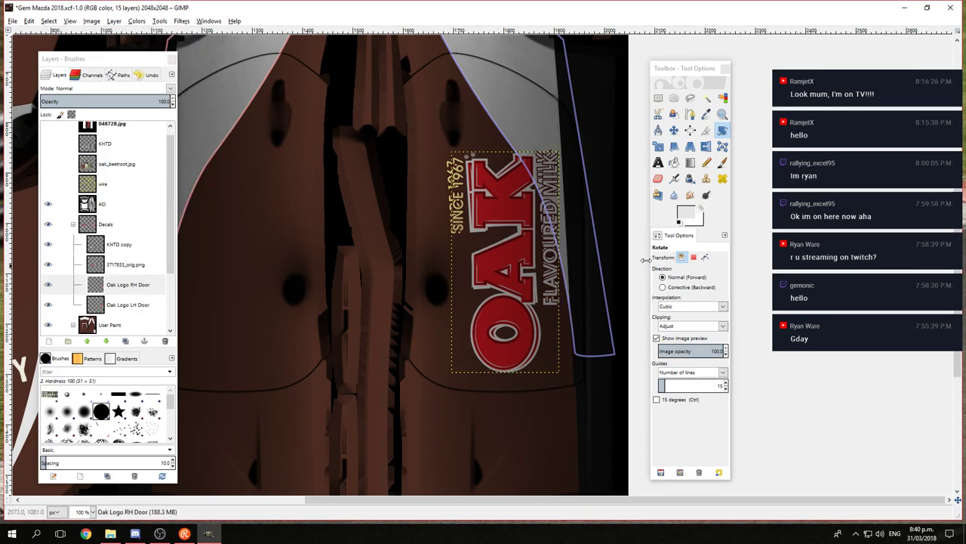
Step: Turn the Oak Logo RH Door layer upside down with a 180-degree rotation
click(115, 21)
mouse_move(185, 142)
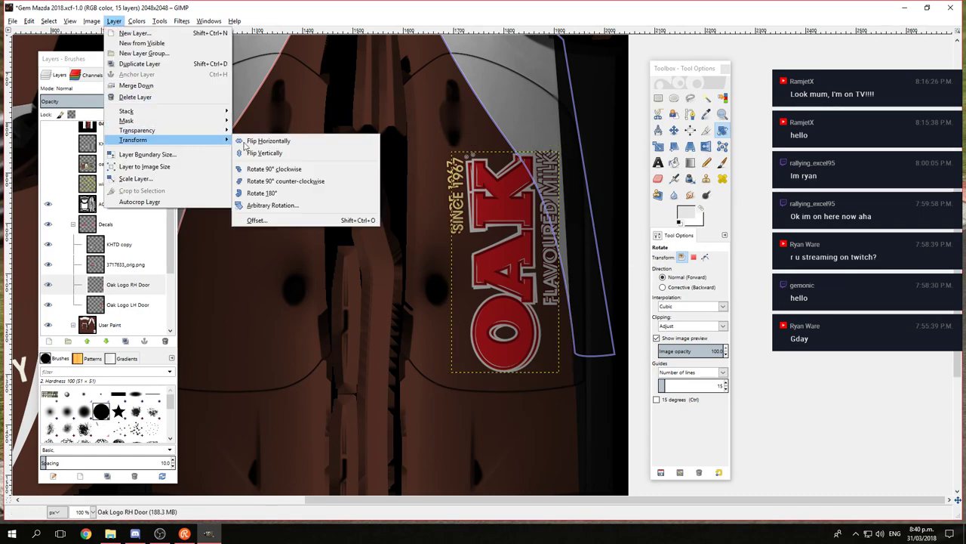
click(310, 189)
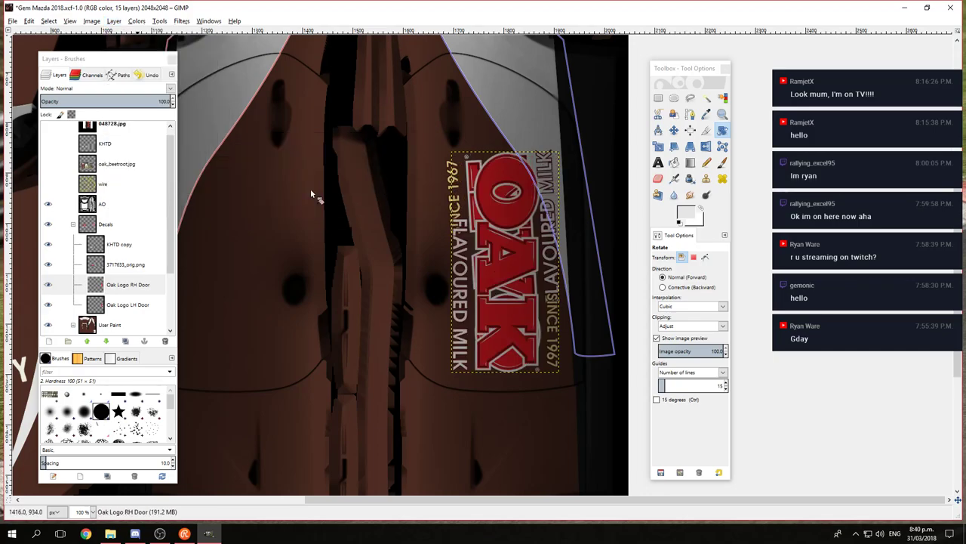
click(674, 130)
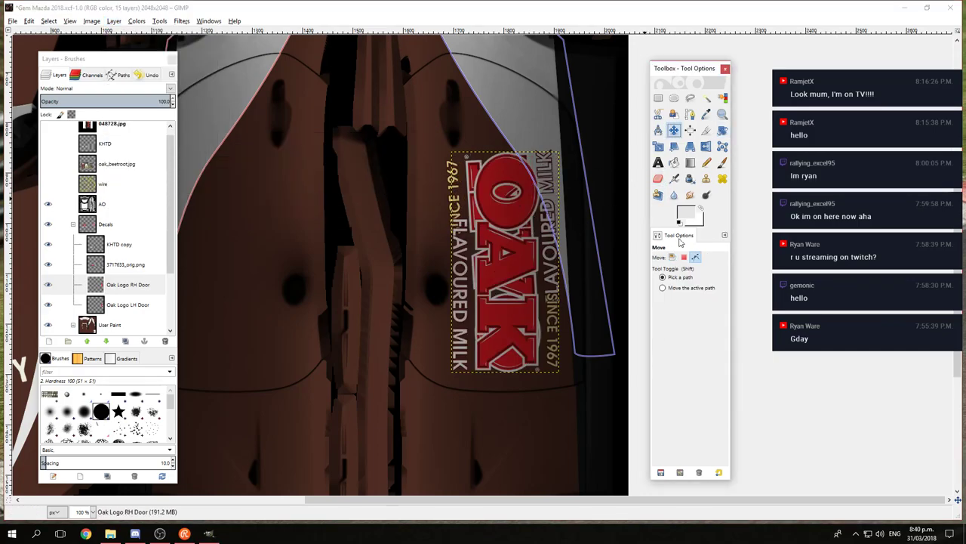
click(672, 257)
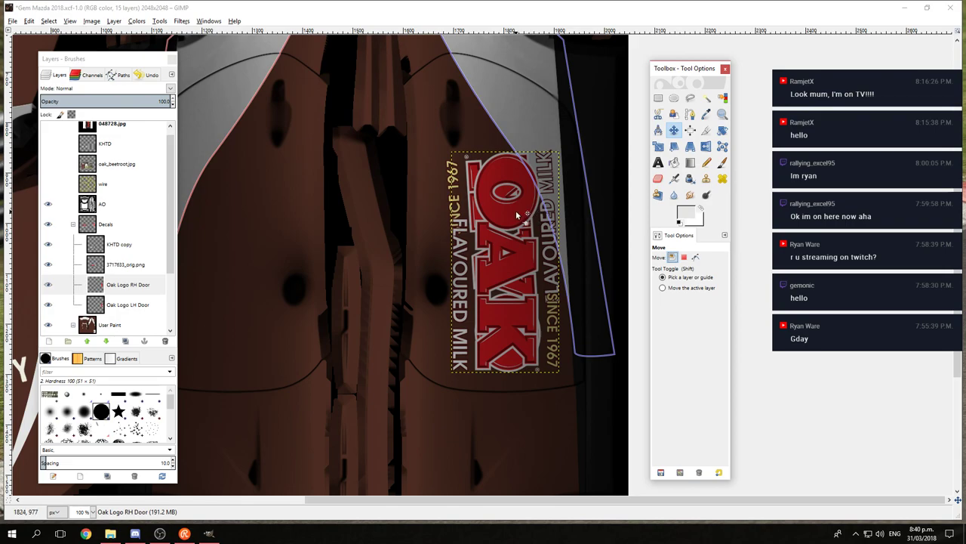
Step: Rotate the Oak Logo RH Door layer clockwise by about 3 degrees to restore the door logo's tilt
click(114, 20)
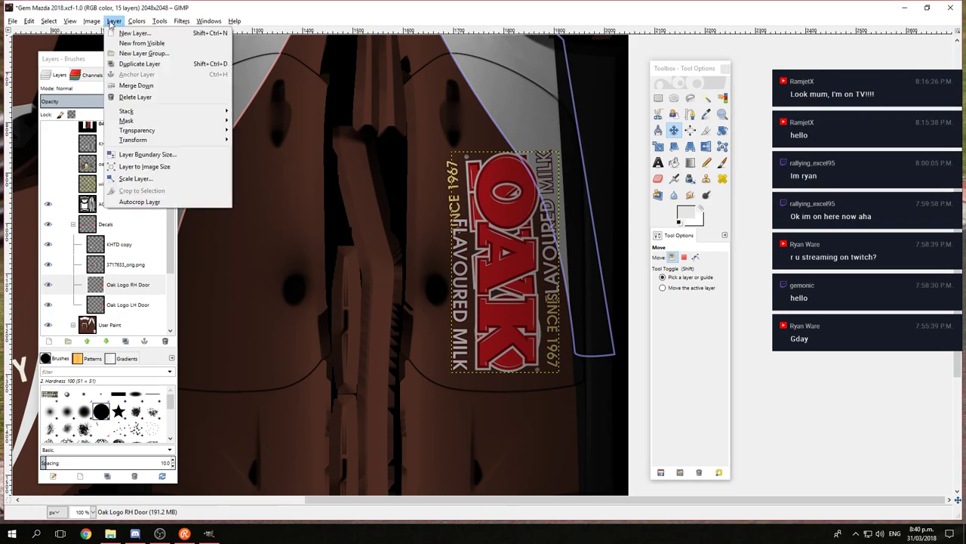
mouse_move(181, 140)
click(288, 202)
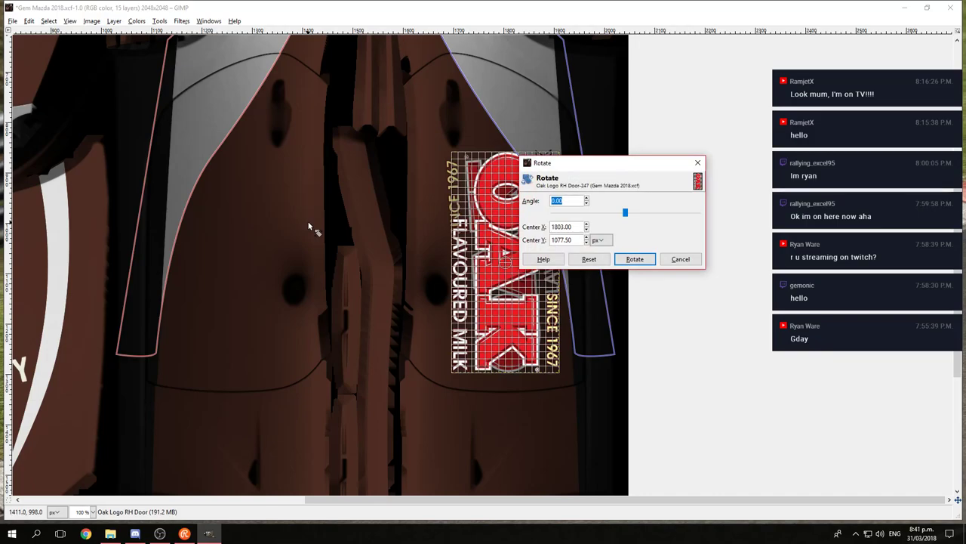
text(3.5)
click(634, 259)
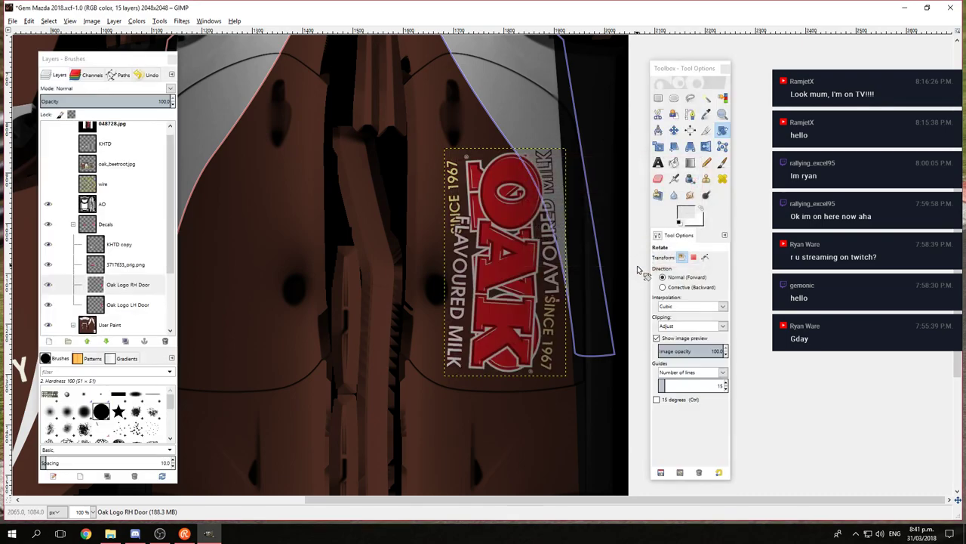
Step: Move the Oak Logo RH Door layer horizontally across the template onto the undecorated door
click(673, 130)
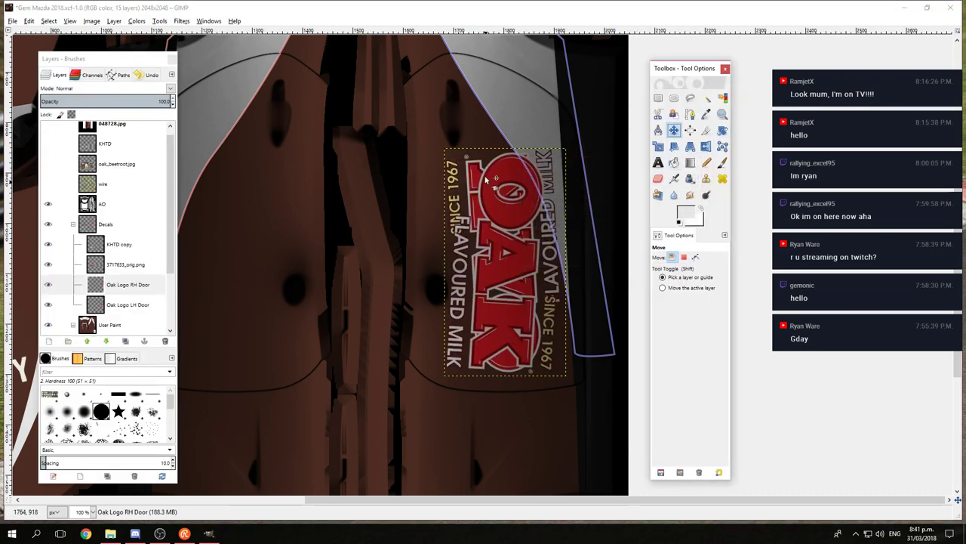
click(493, 185)
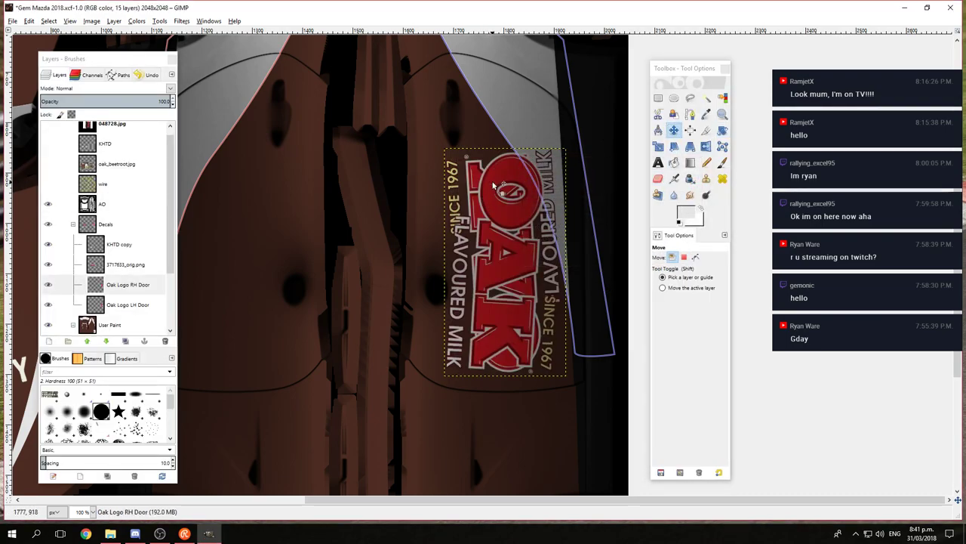
key(shift+Left)
key(shift+Left)
key(shift+Left)
key(shift+Left)
key(shift+Left)
key(shift+Left)
key(shift+Left)
key(shift+Left)
key(shift+Left)
key(shift+Left)
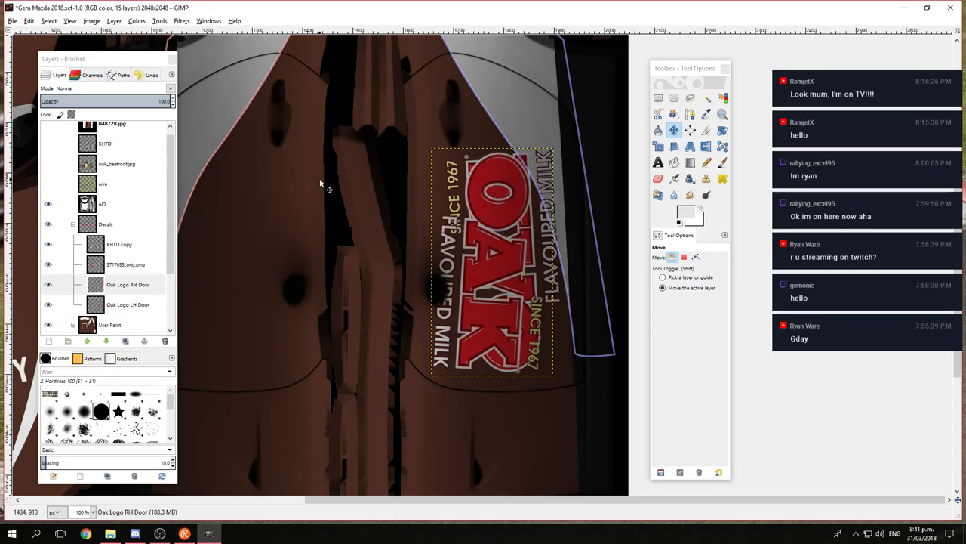
key(shift+Left)
key(shift+Left)
key(shift+Left)
key(shift+Left)
key(shift+Left)
key(shift+Left)
key(shift+Left)
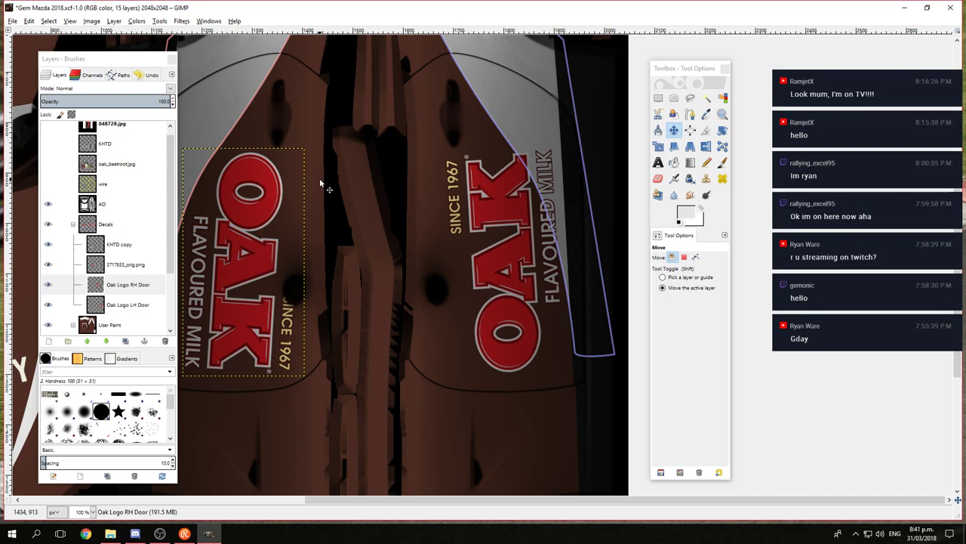
Step: Nudge the Oak Logo RH Door layer left so its position on the door mirrors the opposite door's logo
drag(290, 227, 353, 212)
scroll(351, 214, right, 1)
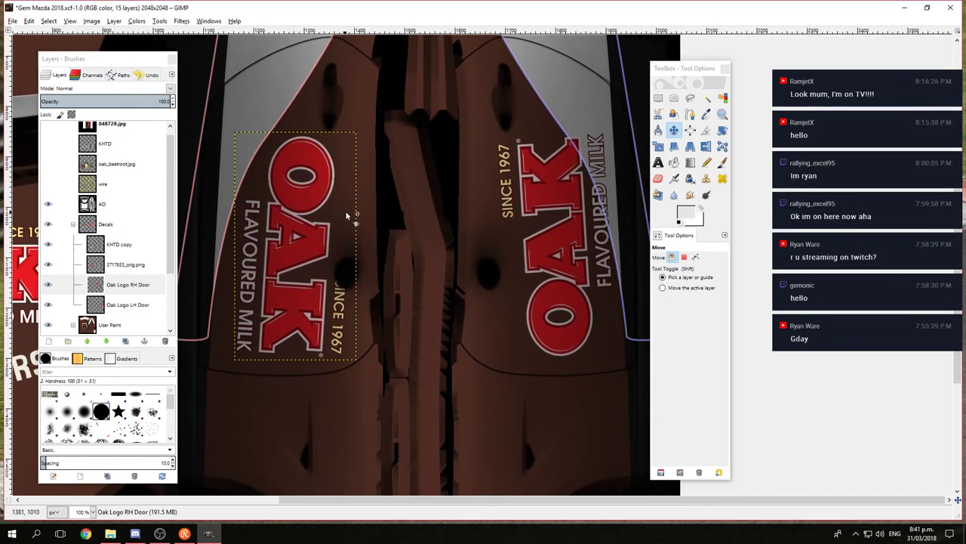
key(Left)
key(Left)
key(Left)
key(Left)
key(Left)
key(Left)
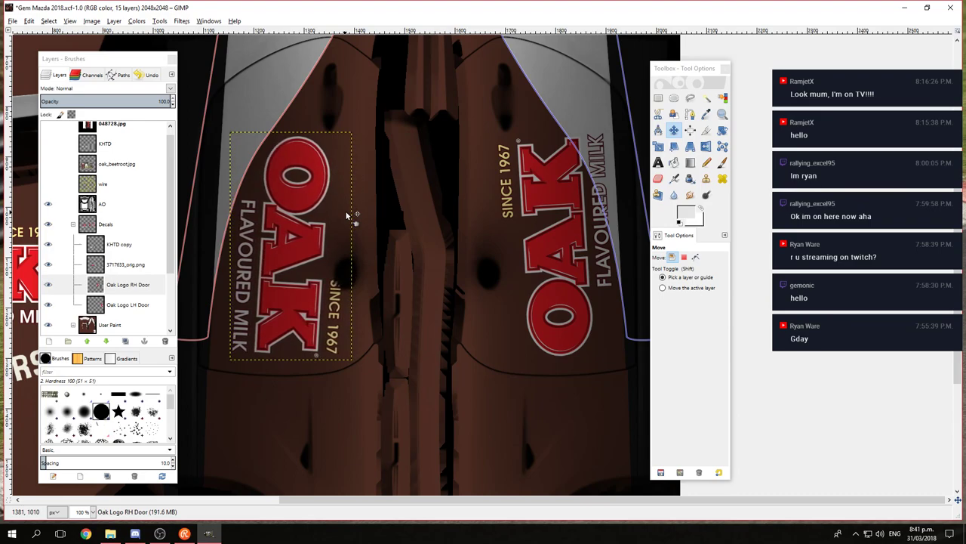
key(Left)
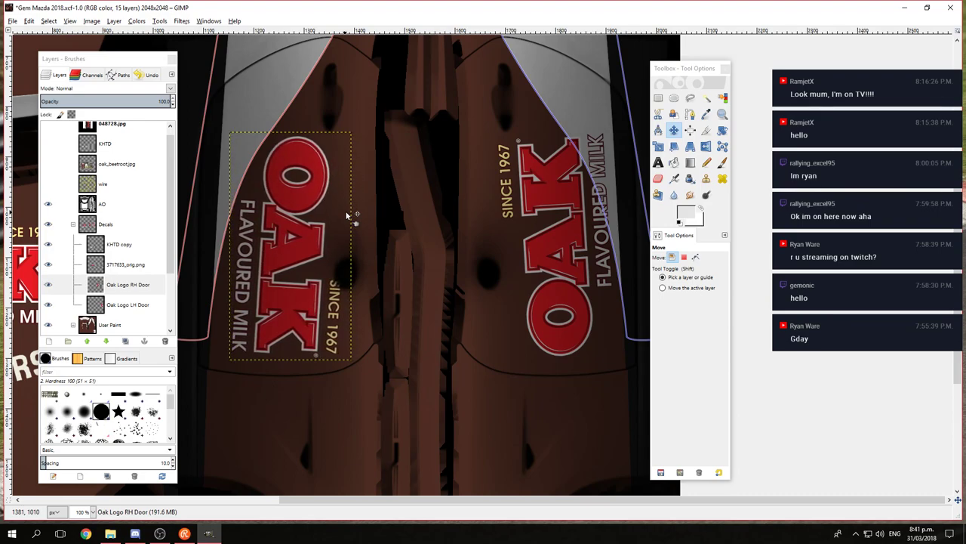
key(Left)
key(Left)
key(Left)
key(Left)
key(Left)
key(Left)
key(Left)
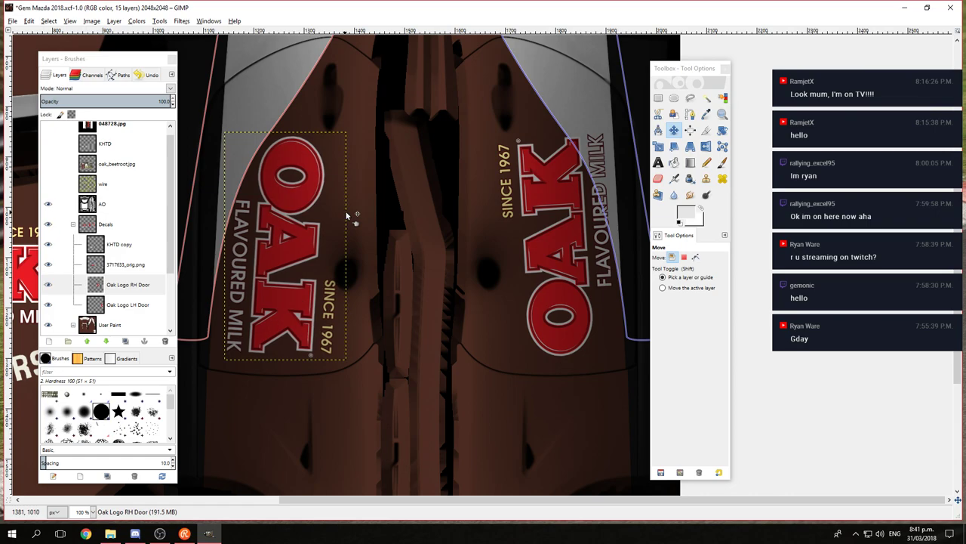
key(Left)
key(Left)
key(Left)
key(Left)
key(Left)
key(Left)
key(Left)
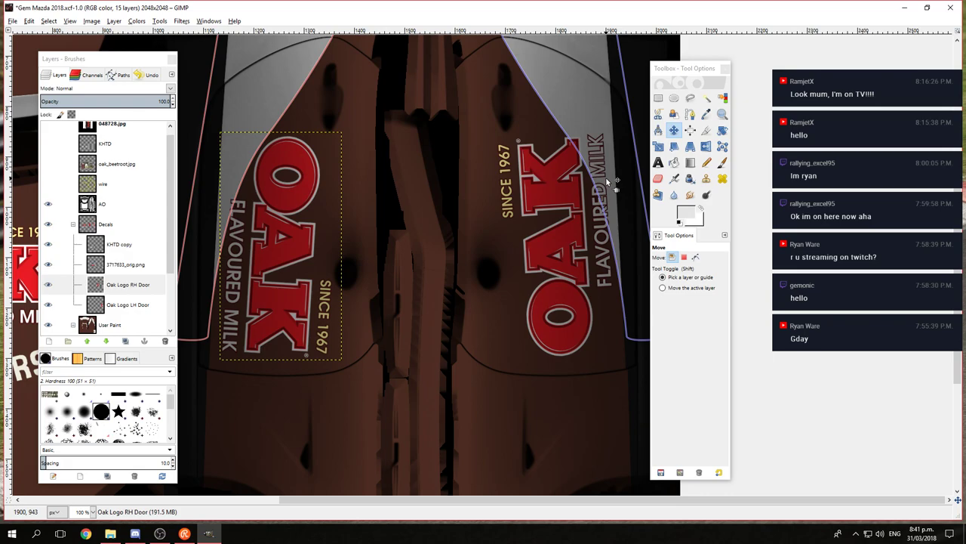
key(Left)
key(Left)
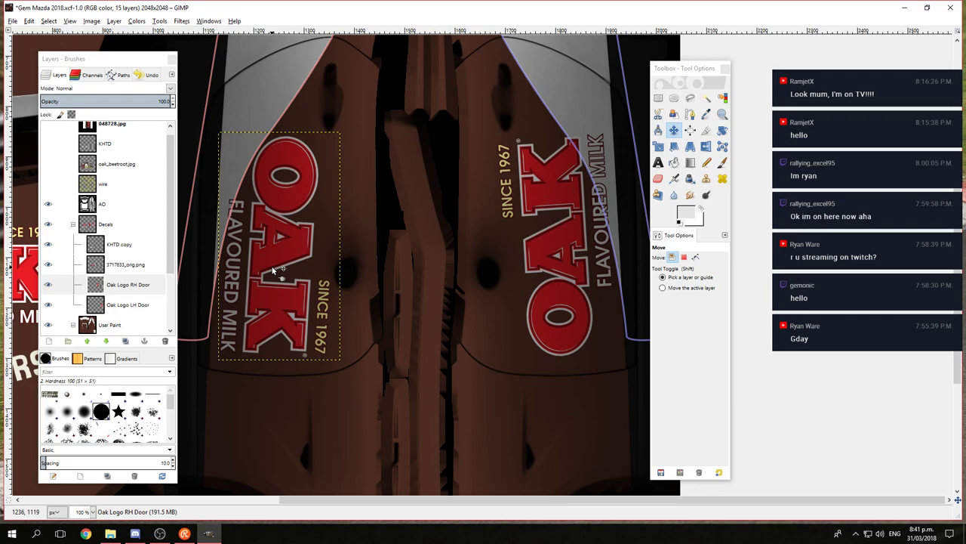
key(Right)
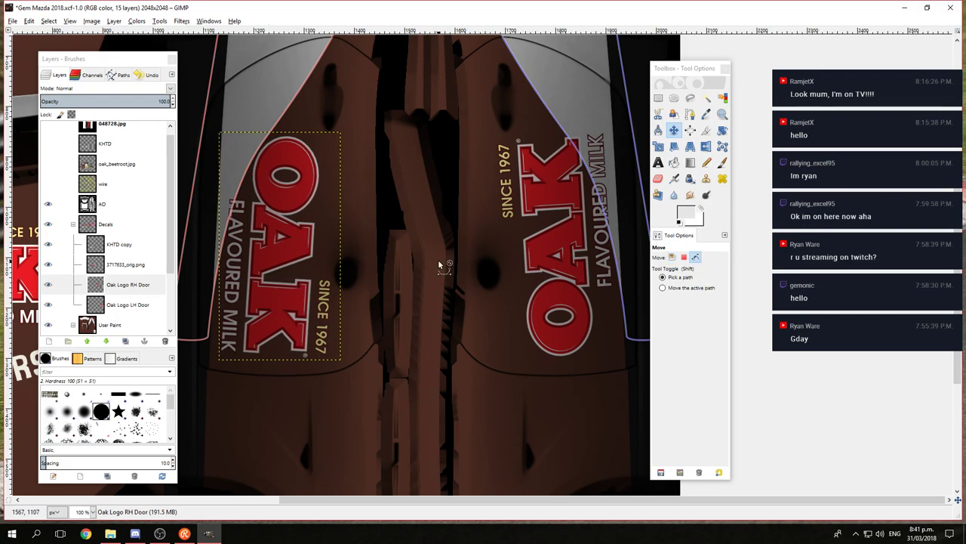
Step: Make the hidden KHTD slogan layer visible, duplicate it, and hide the original KHTD layer
scroll(440, 260, down, 1)
drag(575, 261, 347, 204)
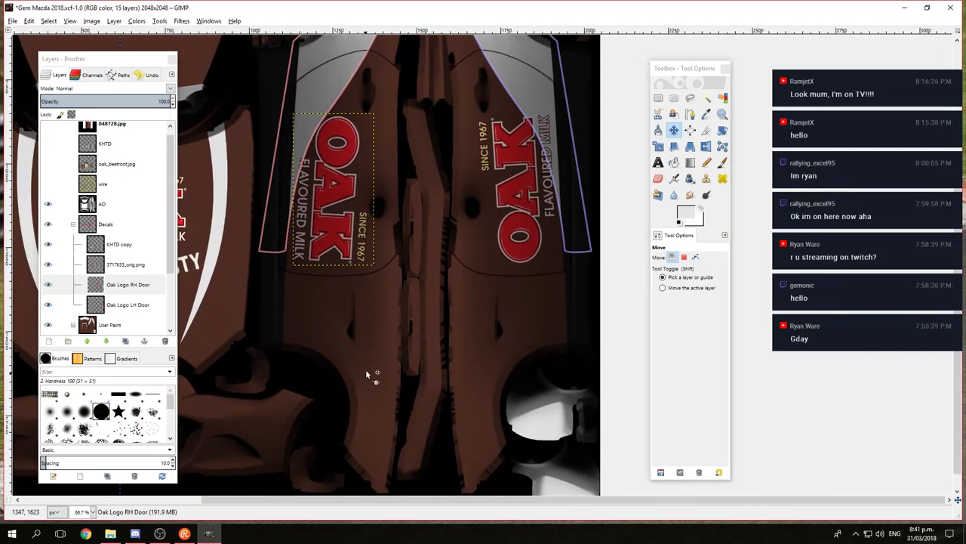
drag(435, 154, 425, 304)
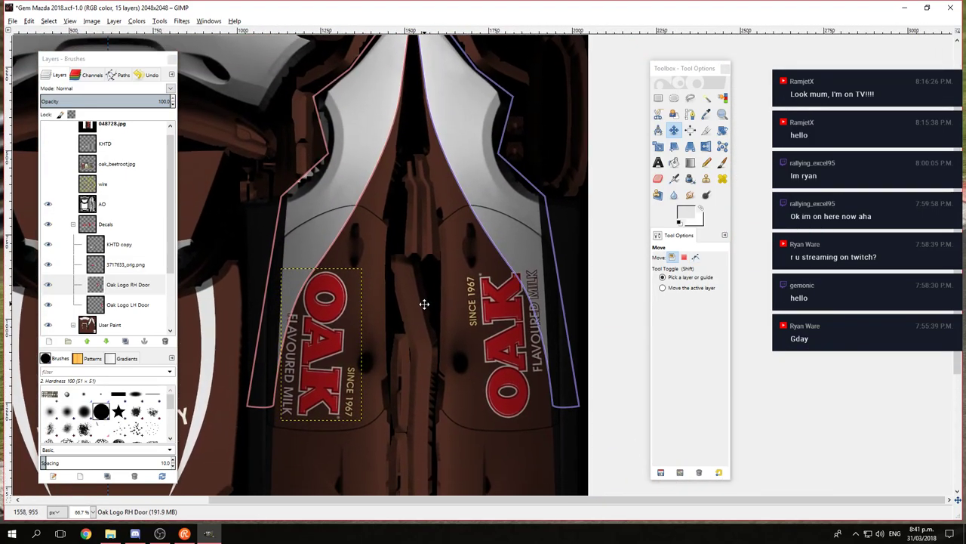
drag(369, 347, 524, 285)
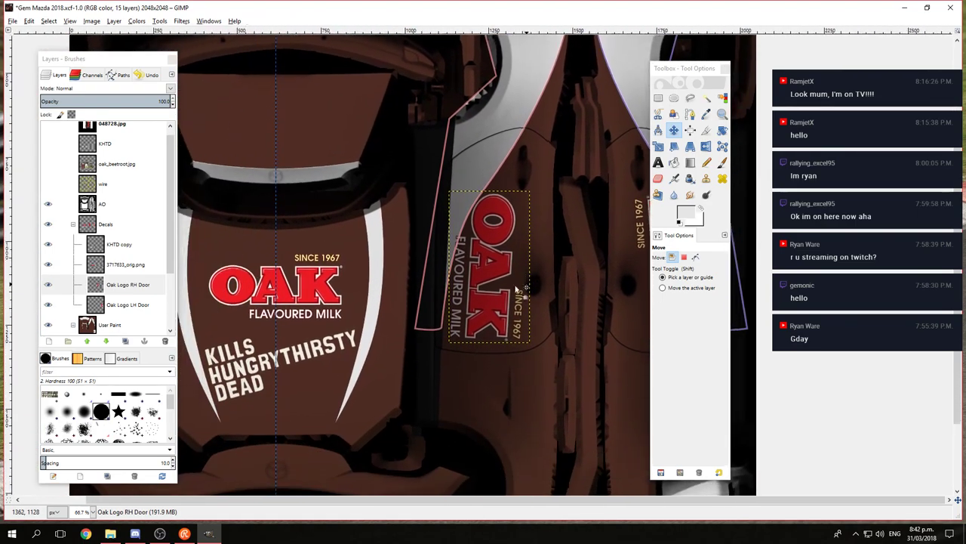
drag(490, 385, 388, 270)
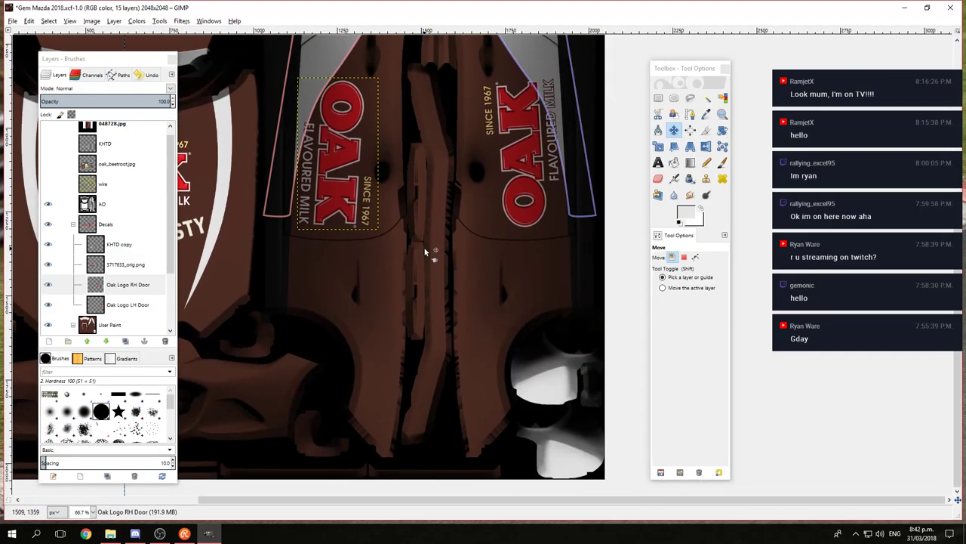
drag(261, 231, 366, 272)
scroll(135, 162, up, 1)
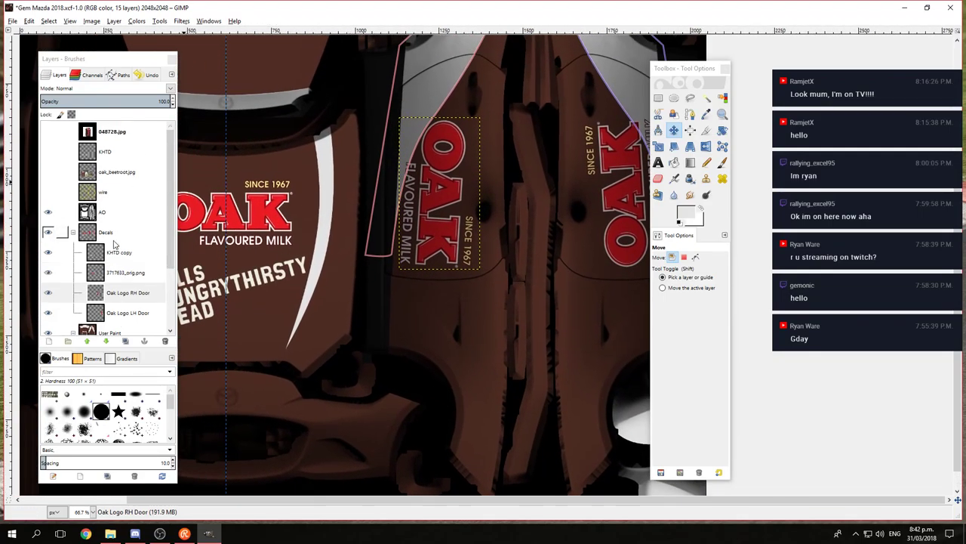
click(130, 153)
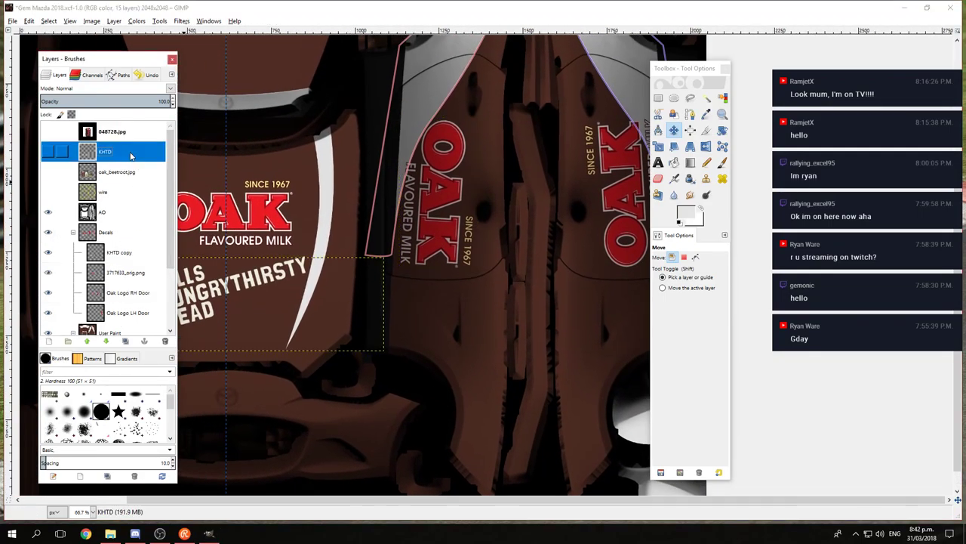
click(48, 152)
right_click(128, 148)
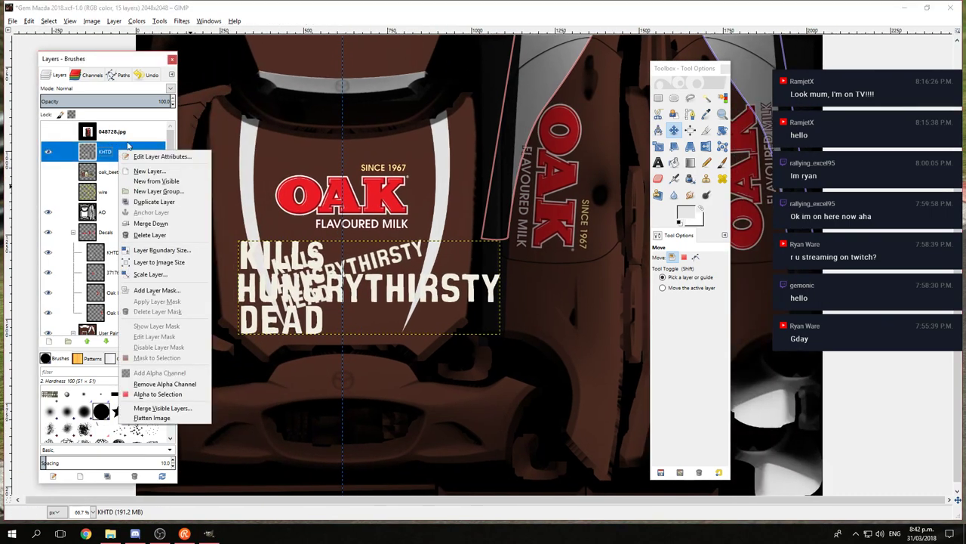
click(154, 202)
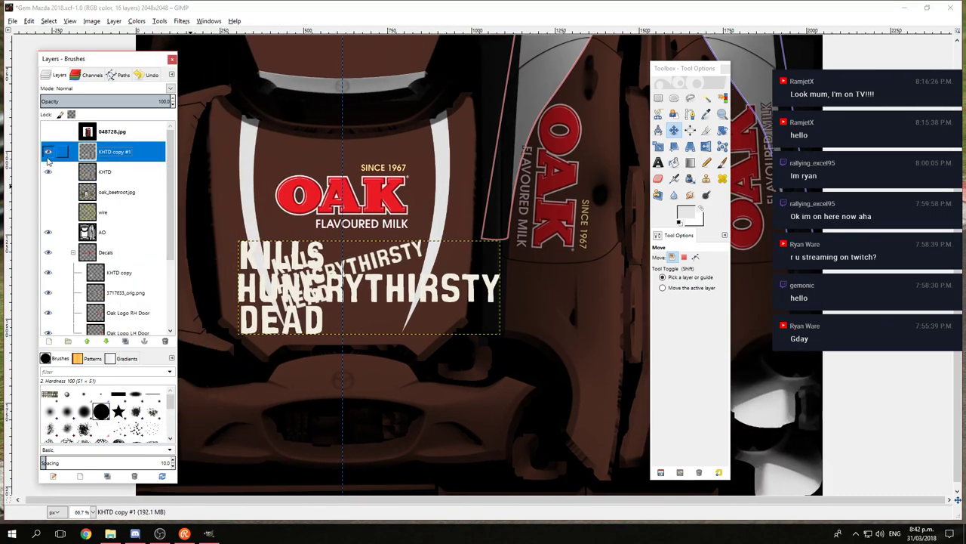
click(47, 171)
Step: Move the KHTD copy #1 slogan from the bonnet to the area between the front fenders of the side panels
drag(610, 143, 495, 247)
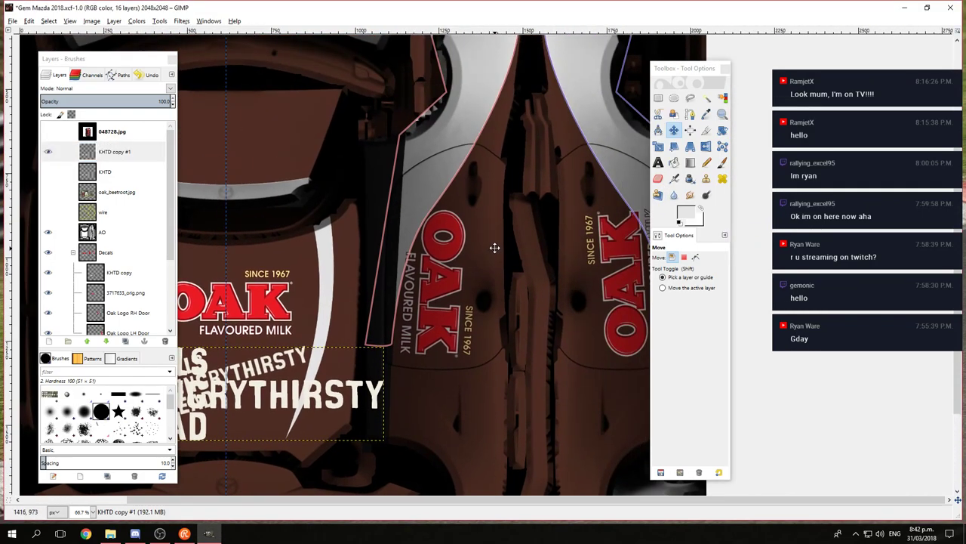
drag(261, 389, 514, 127)
drag(477, 270, 422, 418)
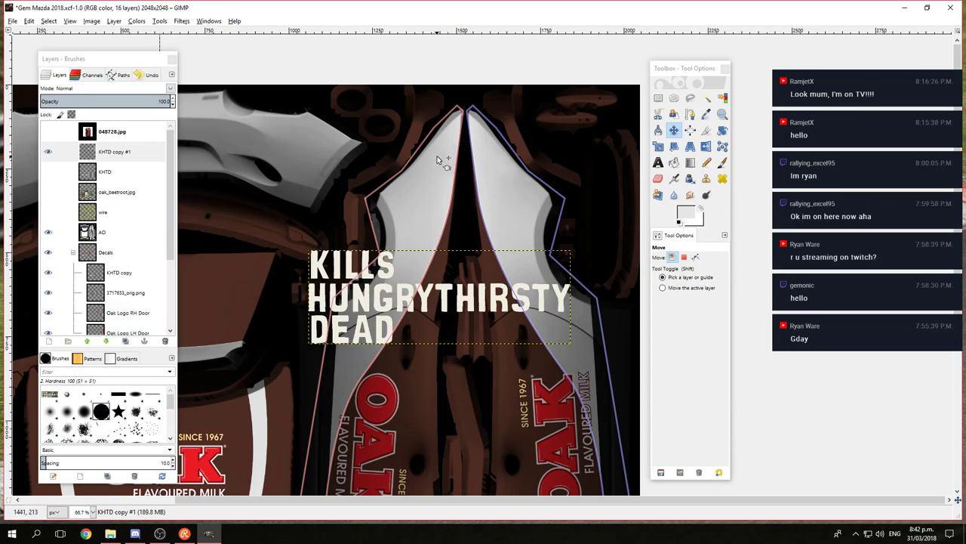
Step: Try rotating the KHTD copy #1 layer 90 degrees counter-clockwise, and undo the rotation
click(116, 21)
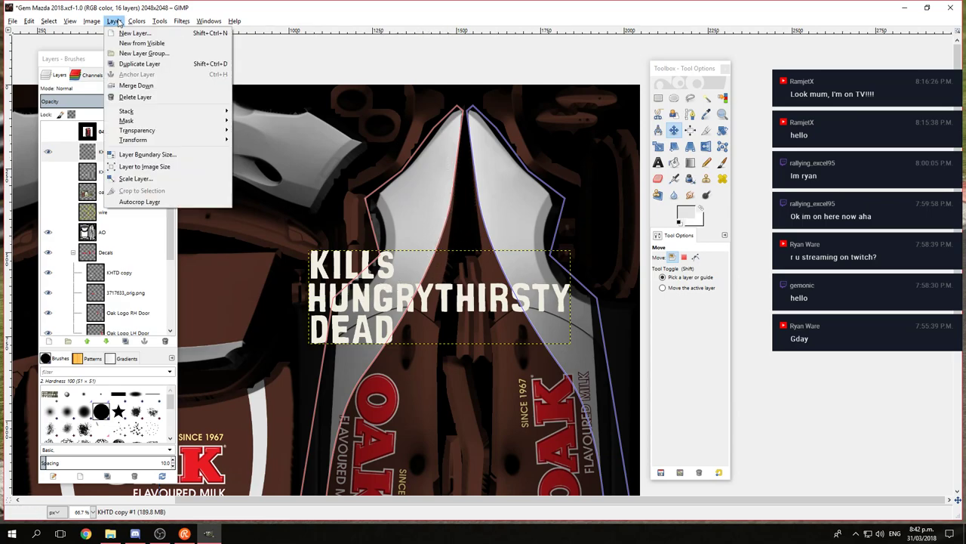
mouse_move(200, 142)
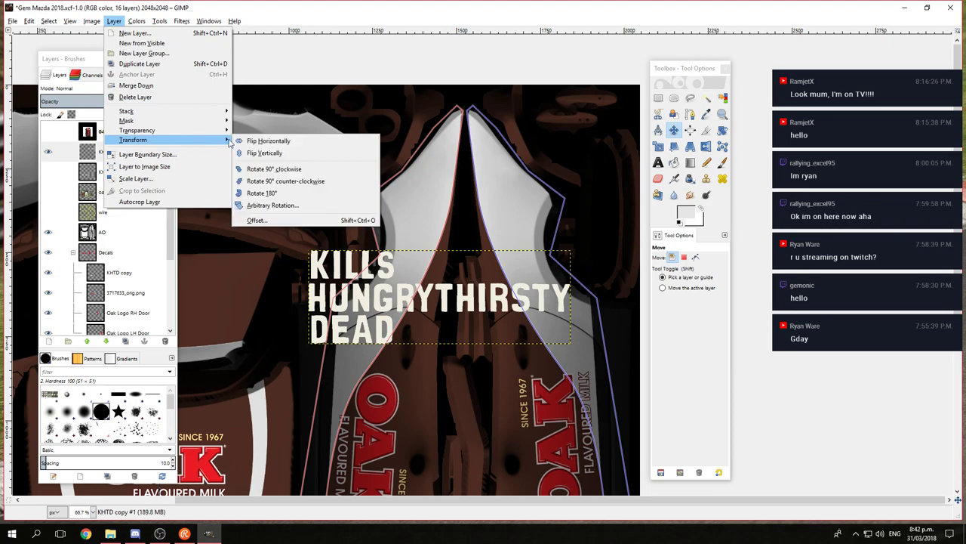
click(317, 181)
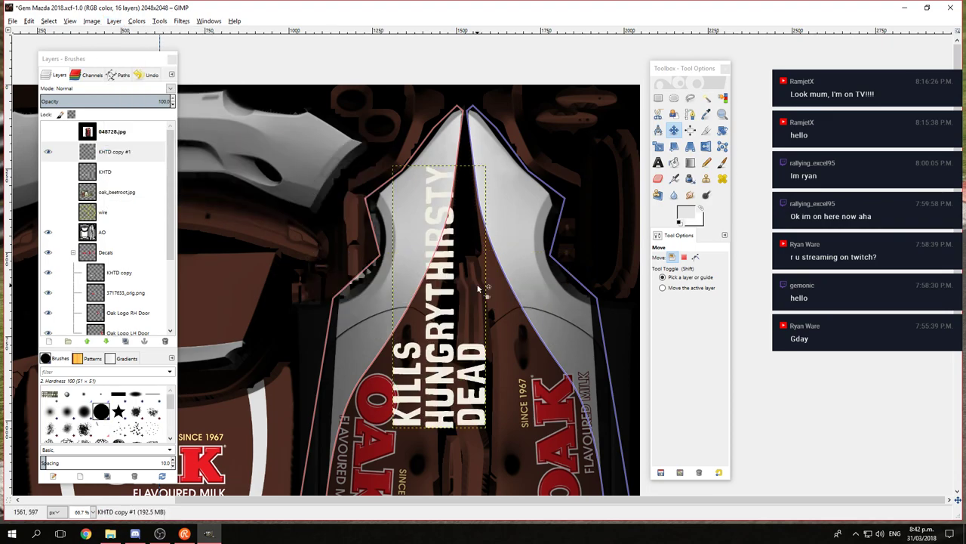
key(ctrl+z)
Step: Rotate the KHTD copy #1 layer 90 degrees clockwise
click(114, 21)
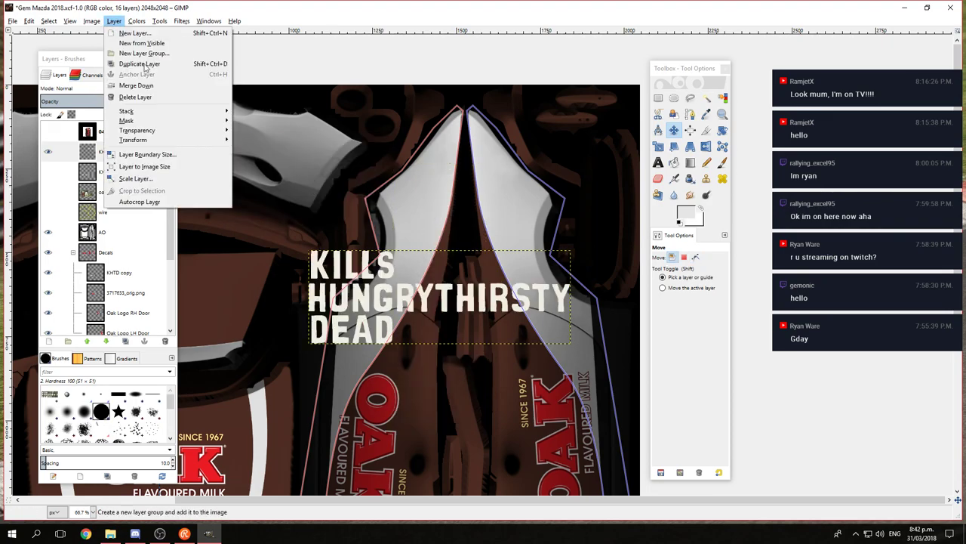
mouse_move(197, 140)
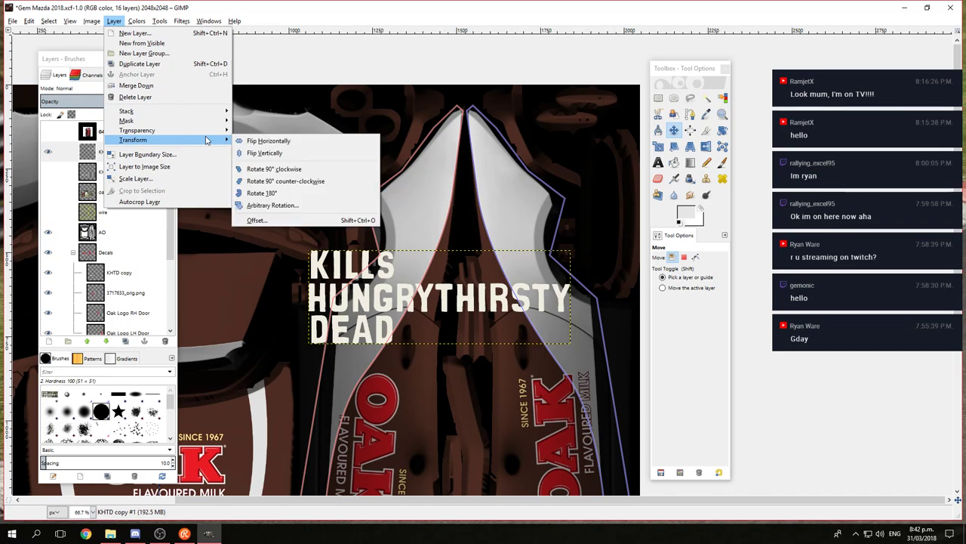
click(306, 171)
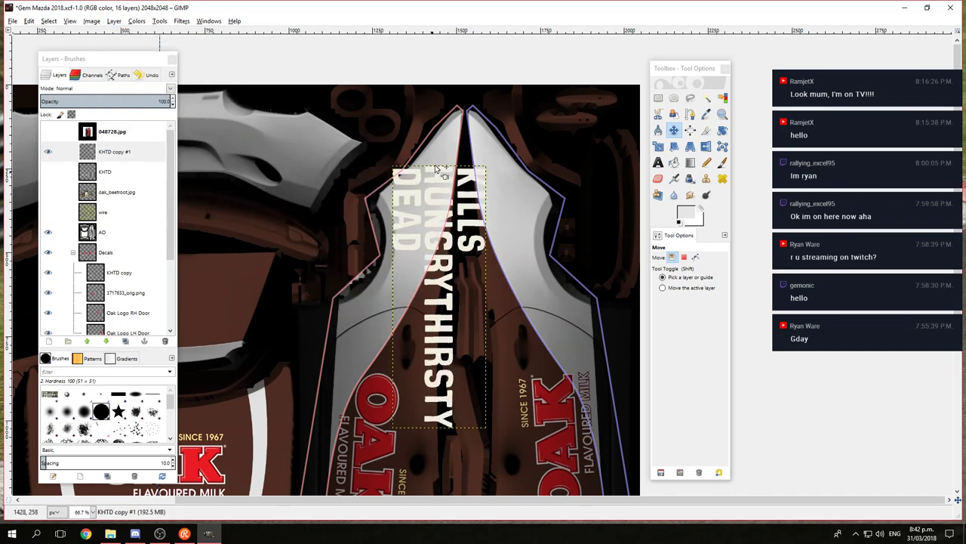
Step: Try scaling the KHTD copy #1 layer to 71 × 200 pixels, and undo the change
right_click(117, 155)
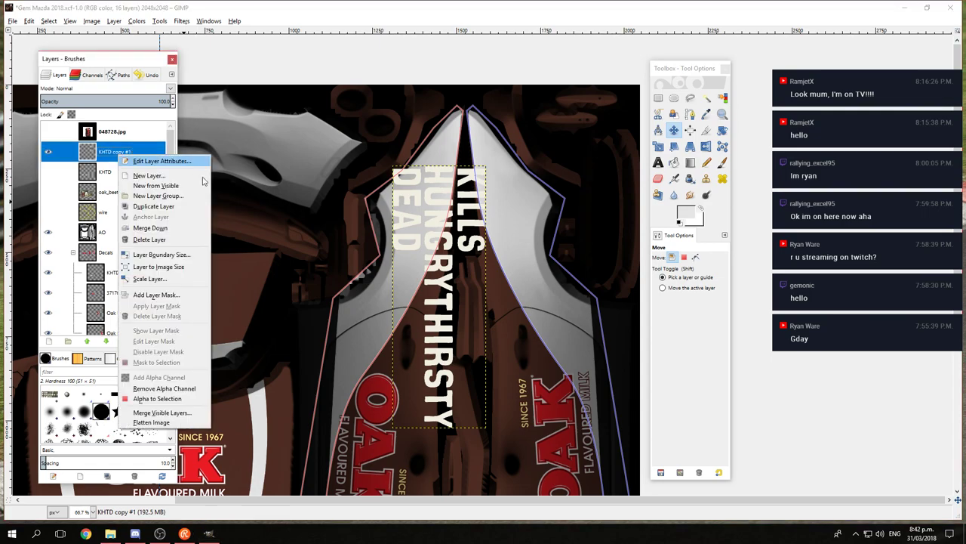
click(166, 279)
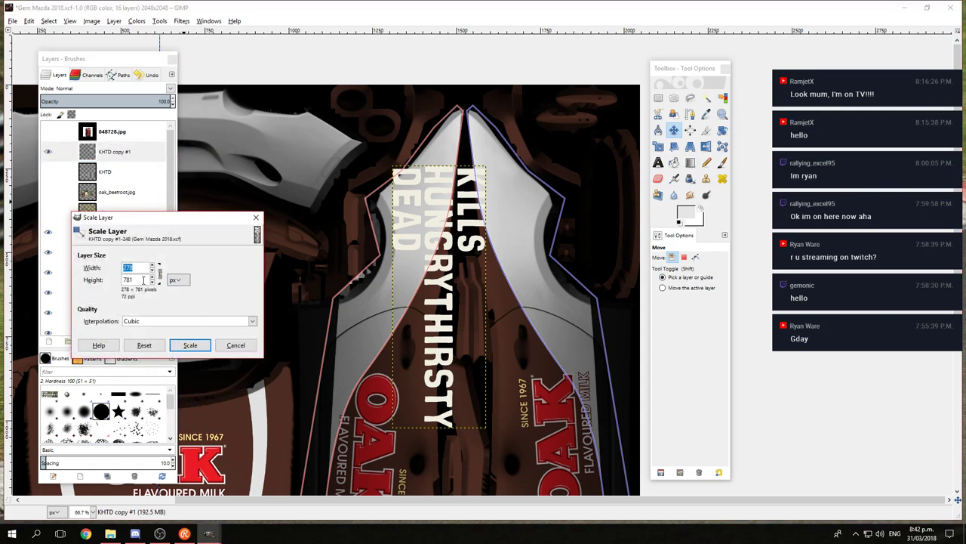
key(Tab)
click(193, 350)
drag(468, 272, 402, 226)
key(ctrl+z)
key(ctrl+z)
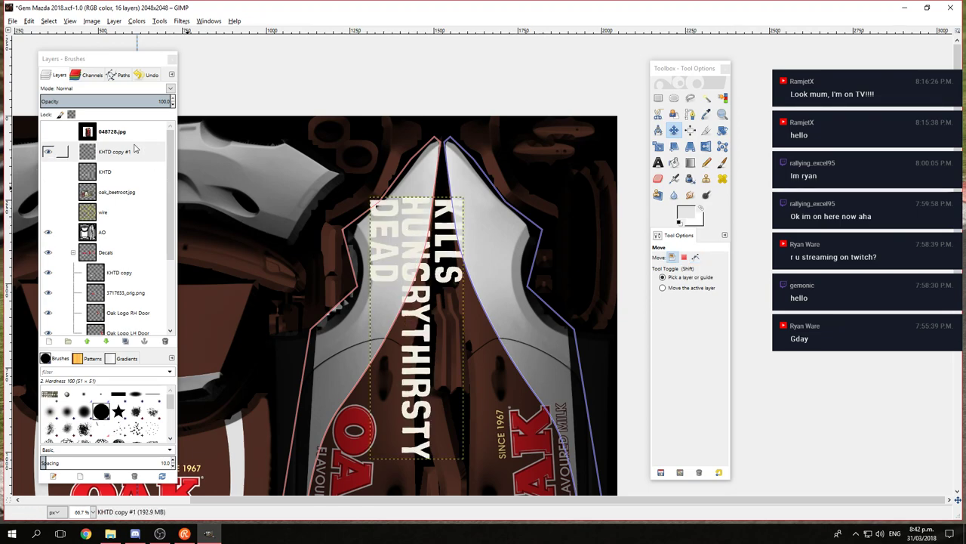
Step: Scale the KHTD copy #1 layer proportionally to a height of 300 pixels
right_click(135, 151)
click(174, 275)
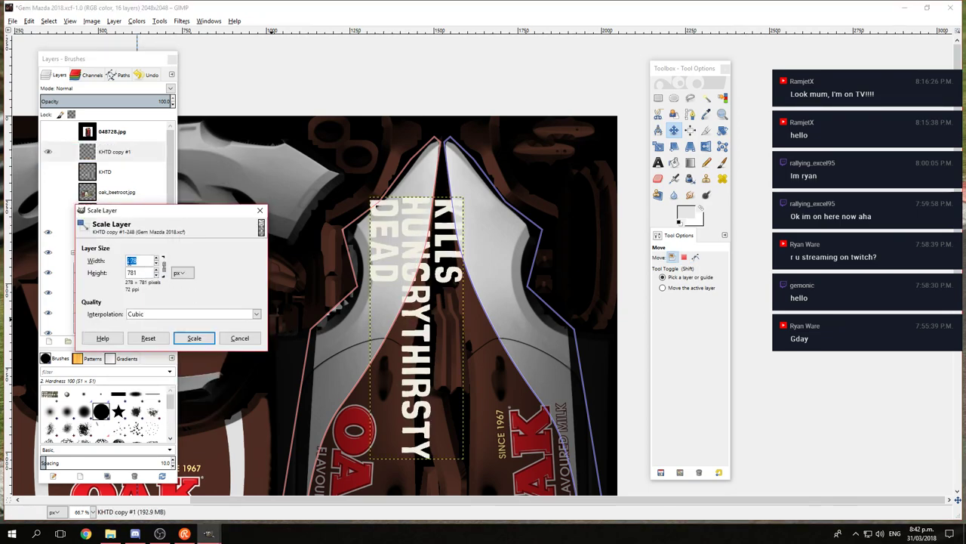
key(Tab)
text(300)
click(194, 337)
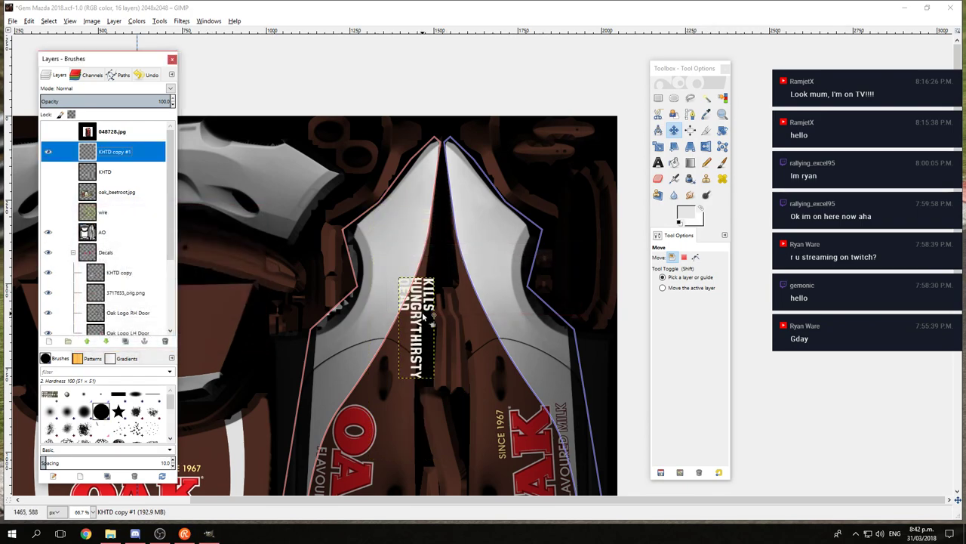
Step: Move the scaled KHTD copy #1 slogan onto the grey front fender above the Oak Logo RH Door decal
drag(415, 300, 399, 221)
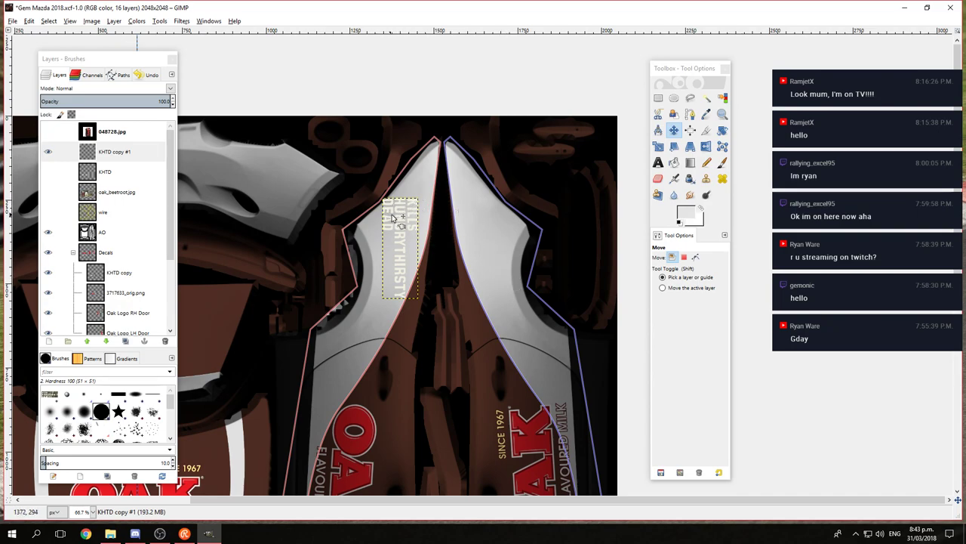
drag(401, 207, 477, 279)
key(ctrl+z)
mouse_move(399, 221)
mouse_down()
mouse_move(472, 264)
mouse_move(489, 293)
mouse_move(476, 245)
mouse_move(393, 225)
mouse_up()
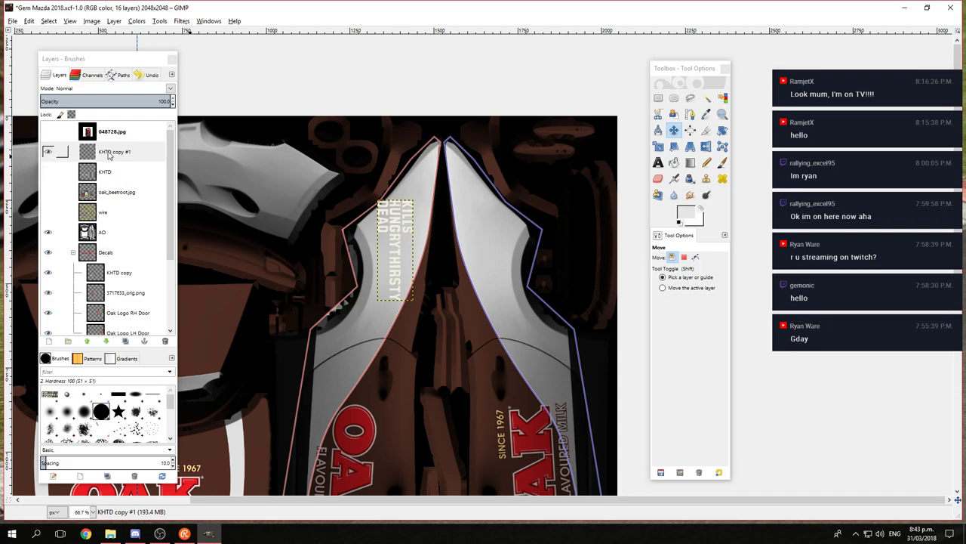
Step: Rotate the KHTD copy #1 layer by 17 degrees to follow the slope of the front fender
right_click(109, 154)
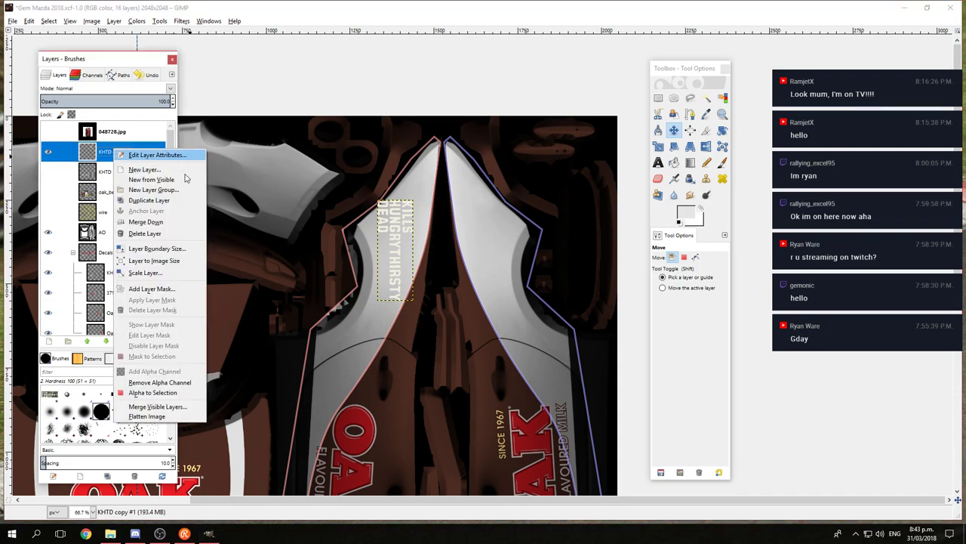
click(117, 21)
click(115, 21)
mouse_move(189, 141)
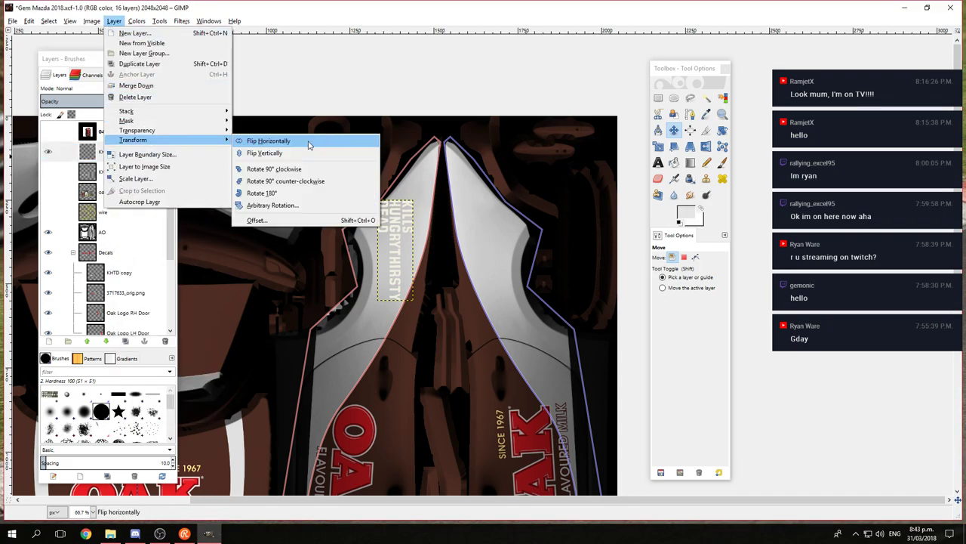
click(302, 206)
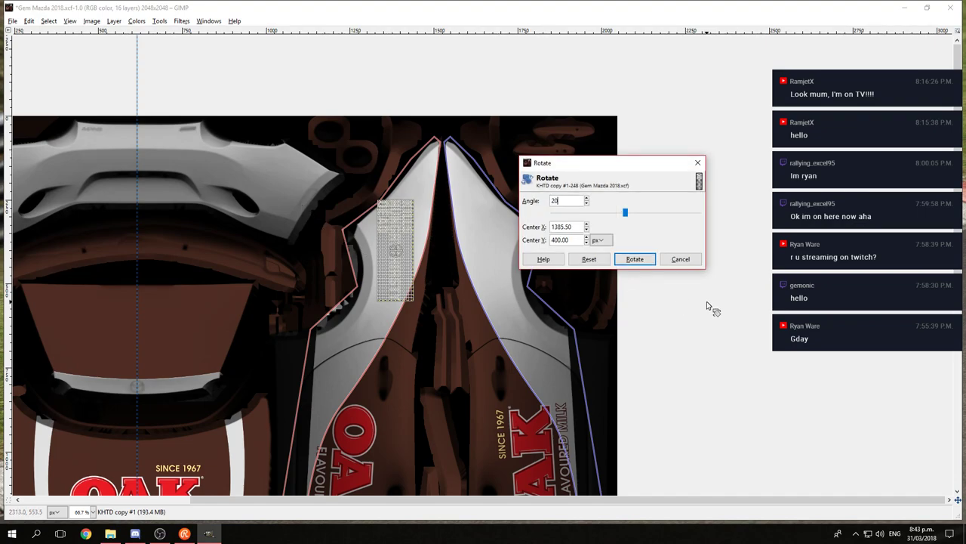
key(Return)
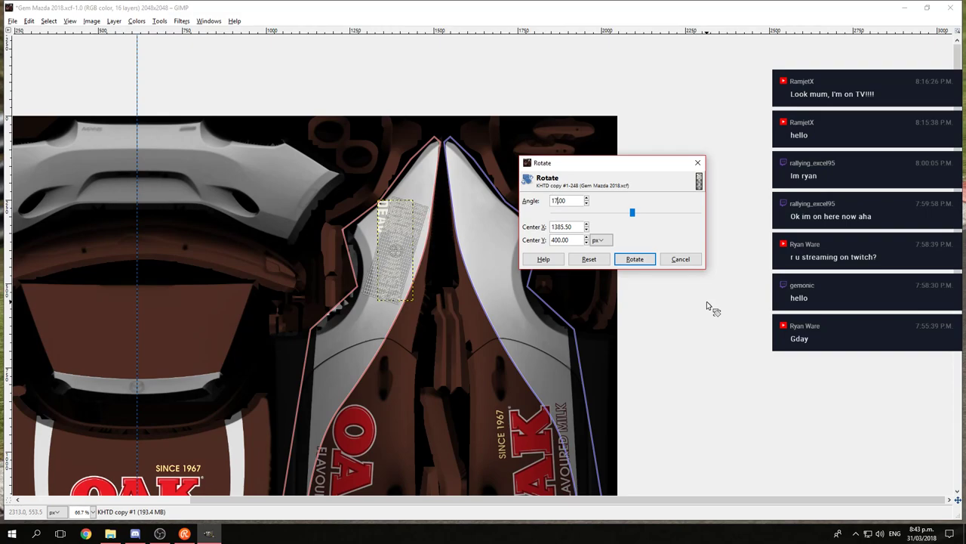
click(637, 259)
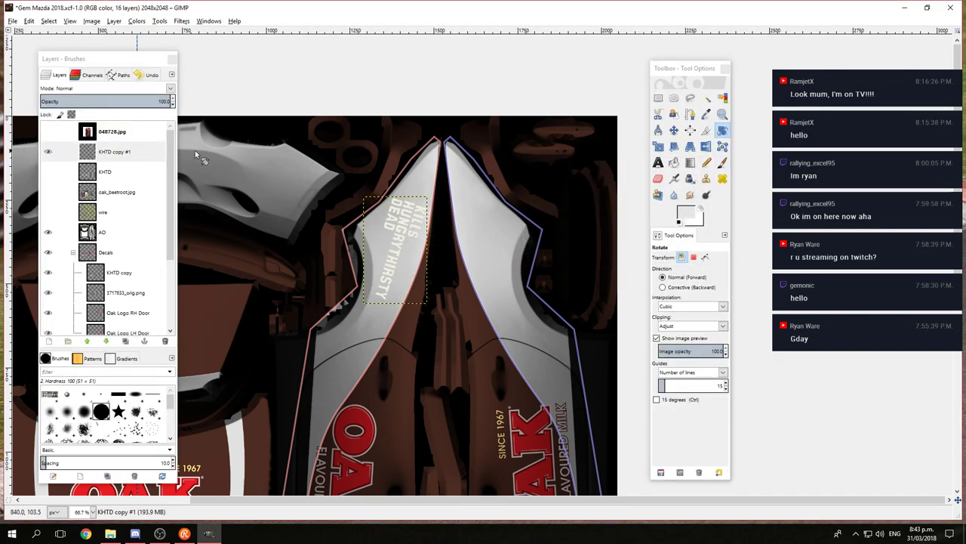
Step: Duplicate the KHTD layer and make the copy visible
click(117, 172)
right_click(127, 173)
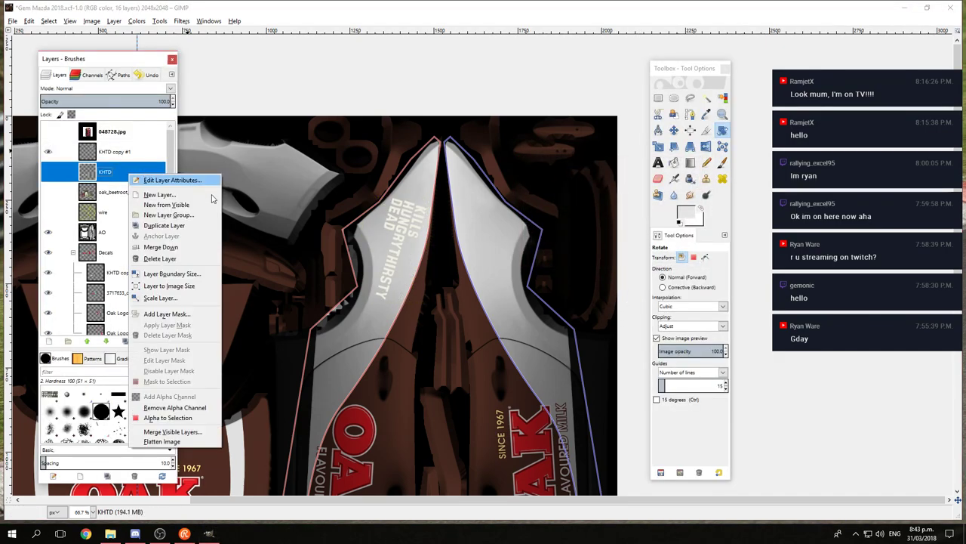
click(188, 226)
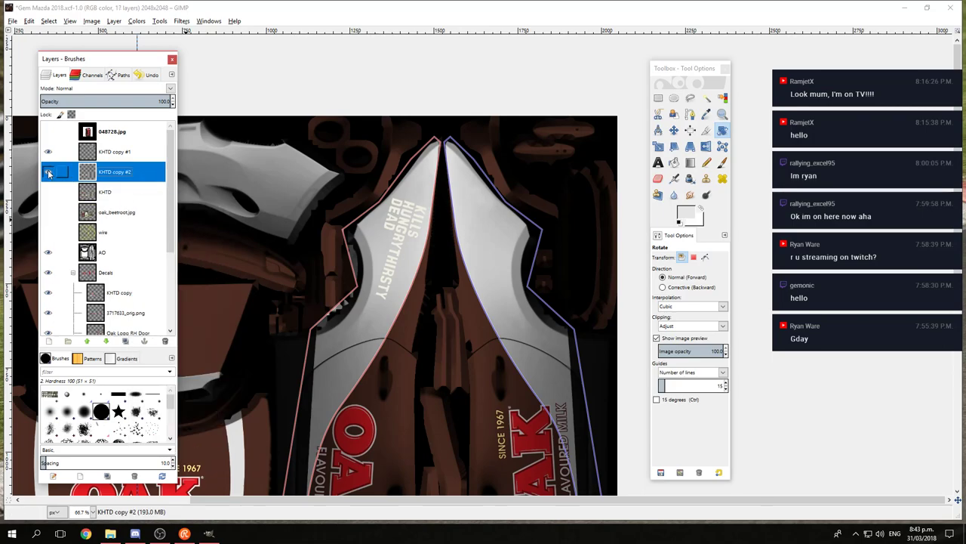
Step: Move the KHTD copy #2 slogan from the hood area up to the front fenders
drag(379, 367, 518, 184)
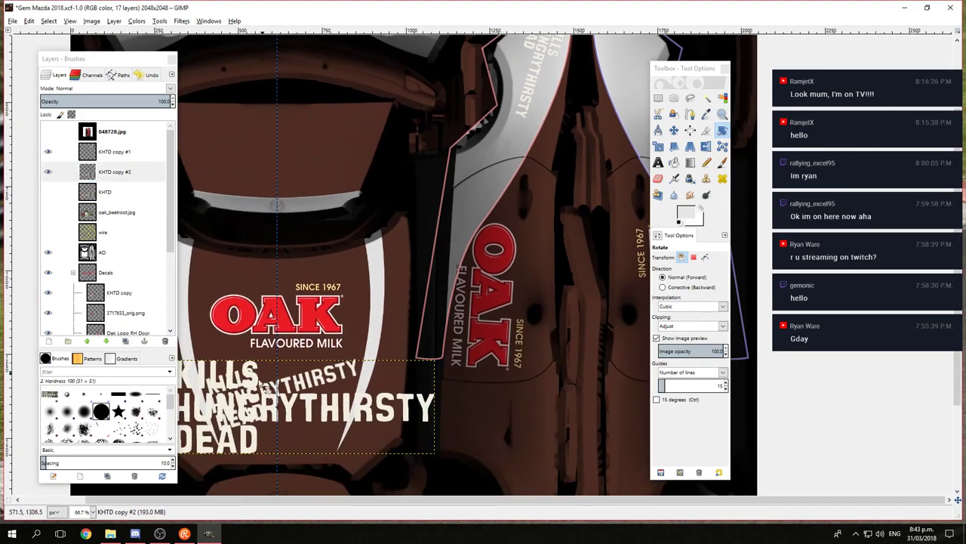
click(673, 130)
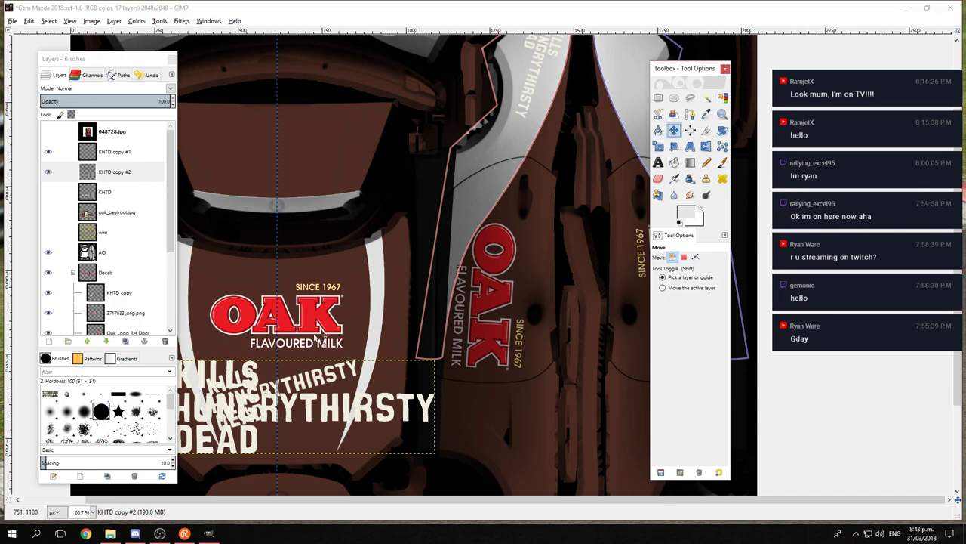
drag(226, 375, 457, 339)
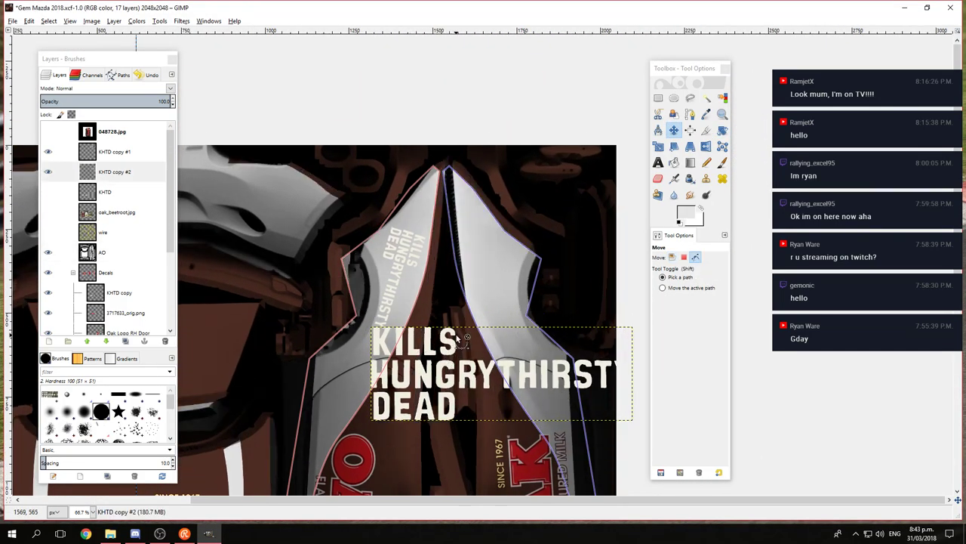
key(ctrl+z)
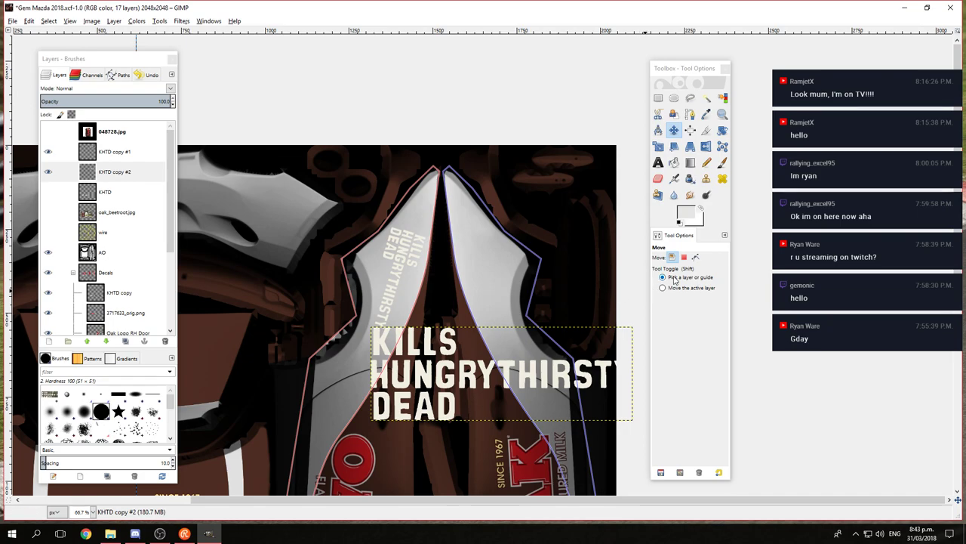
click(425, 341)
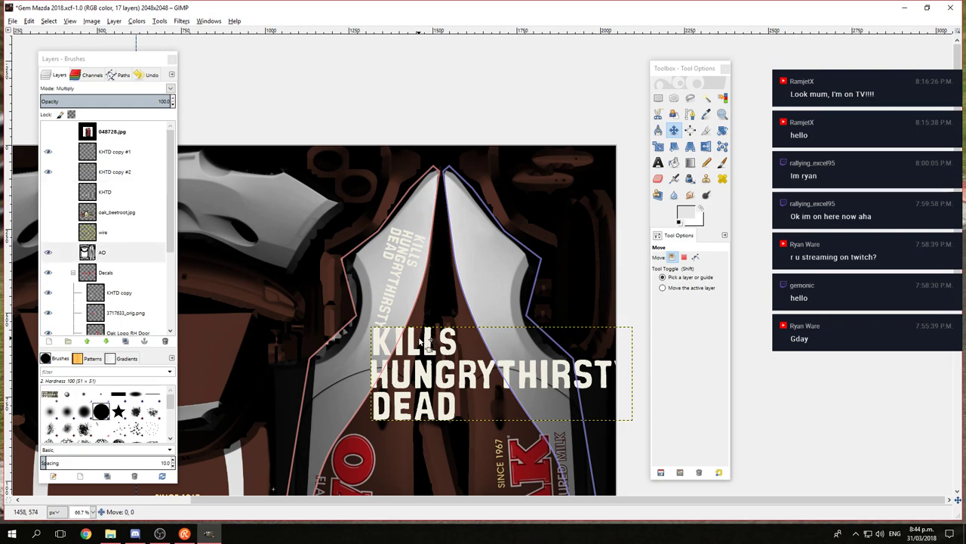
drag(424, 343, 533, 260)
key(ctrl+z)
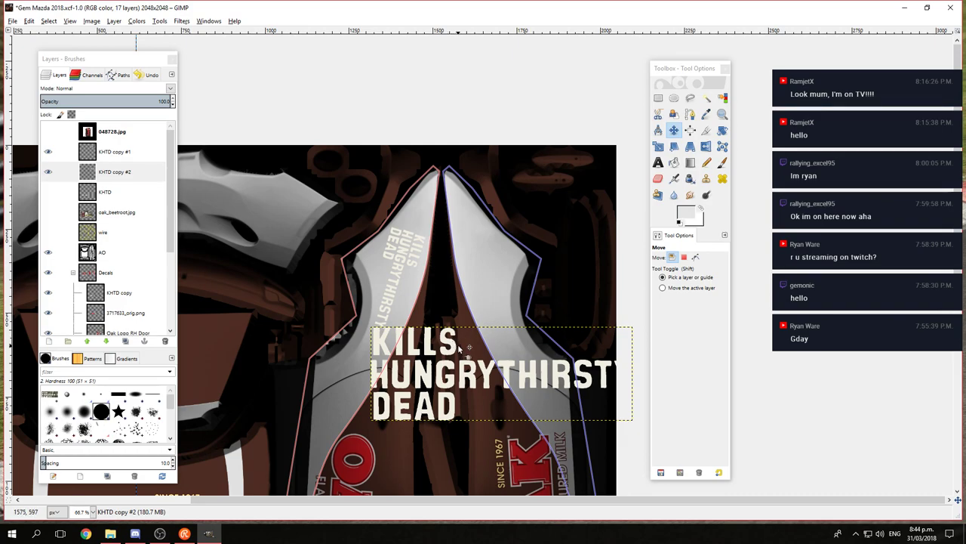
Step: Set the Move tool to move only the active layer and reposition the KHTD copy #2 slogan higher across both front fenders
click(668, 290)
click(105, 174)
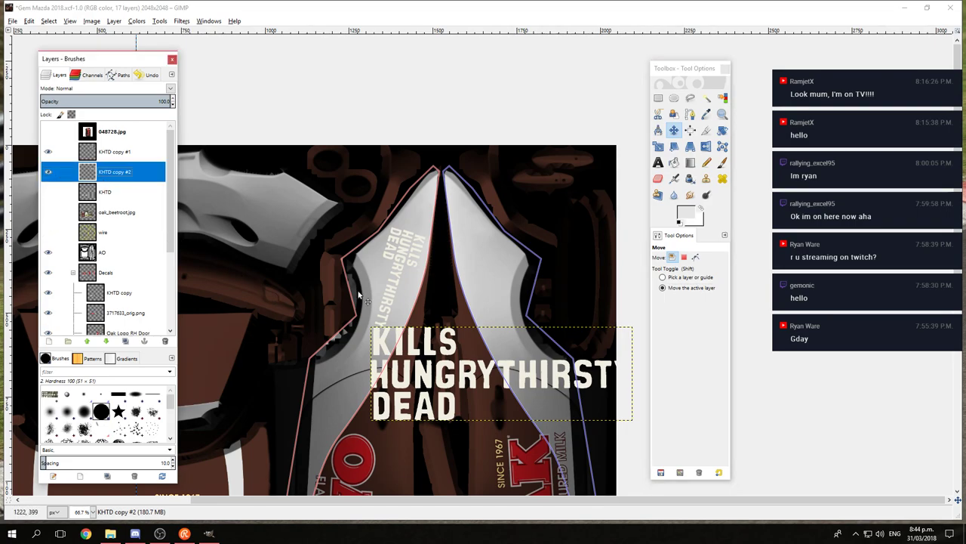
drag(309, 280, 223, 195)
mouse_move(391, 283)
mouse_down()
mouse_move(492, 264)
mouse_move(422, 261)
mouse_move(380, 276)
mouse_up()
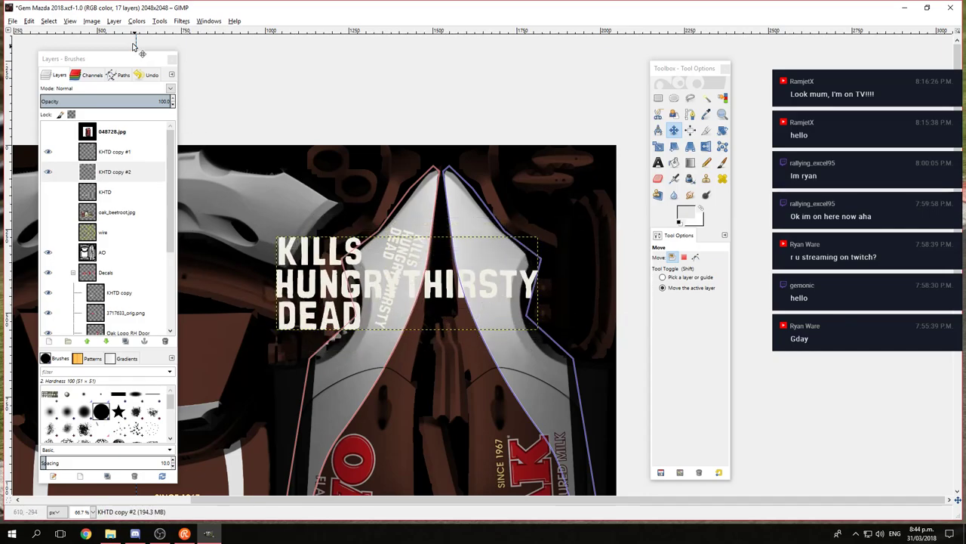
click(680, 279)
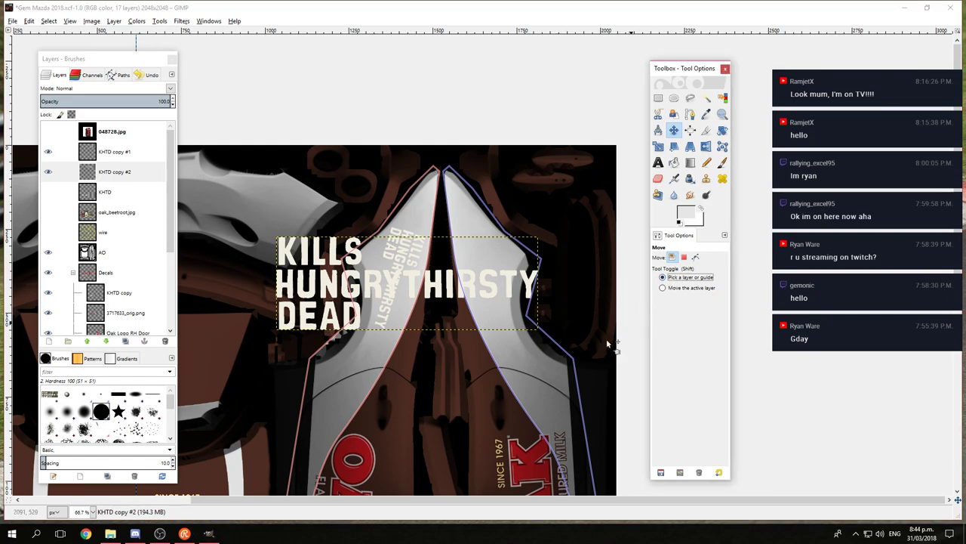
drag(434, 289, 454, 296)
click(113, 20)
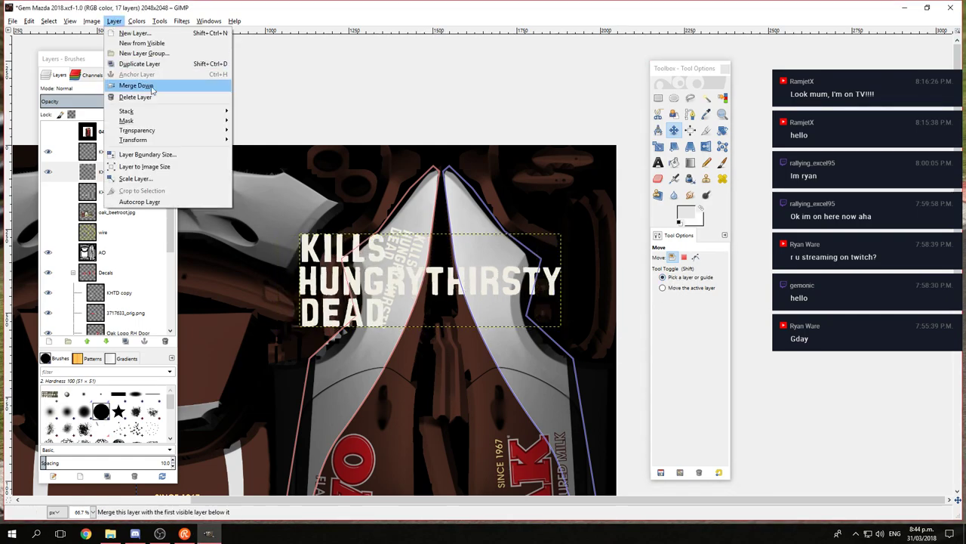
mouse_move(174, 141)
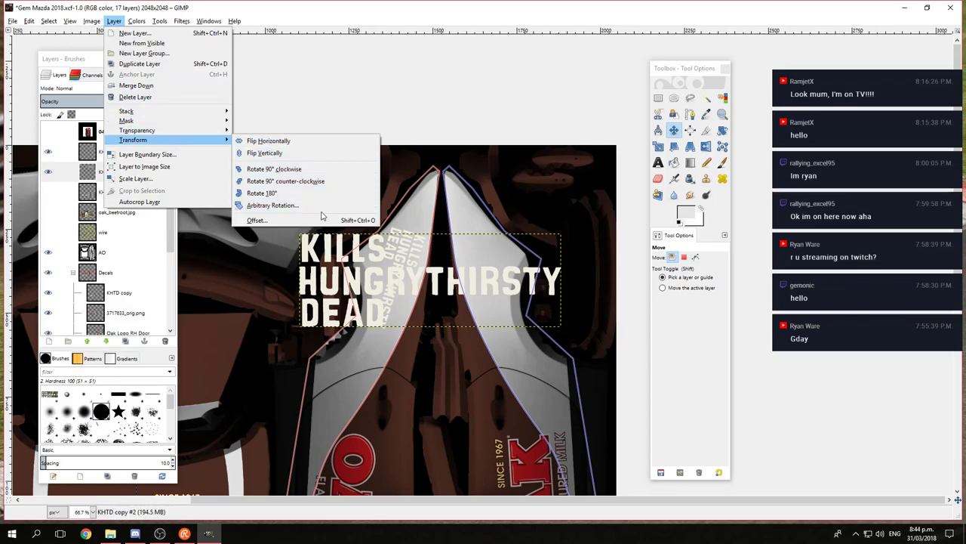
click(272, 205)
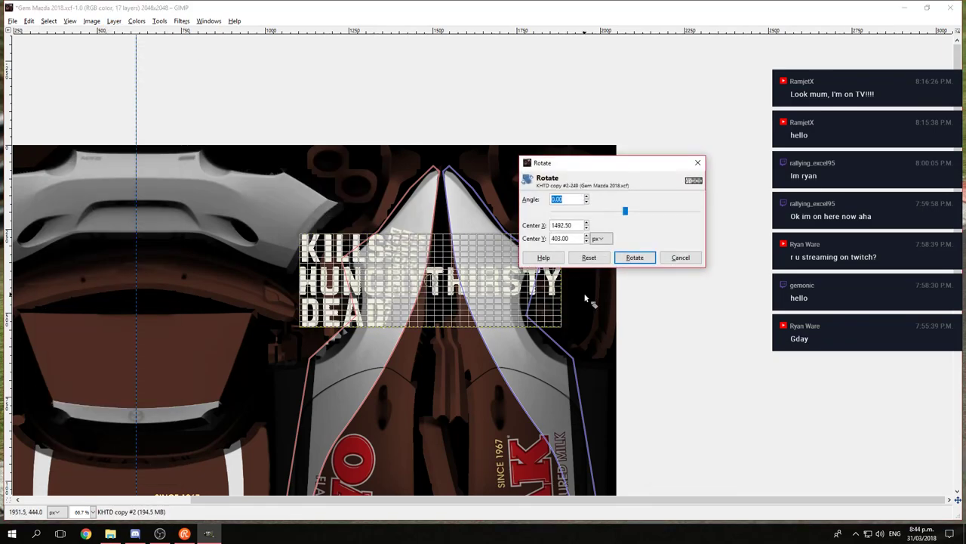
click(680, 257)
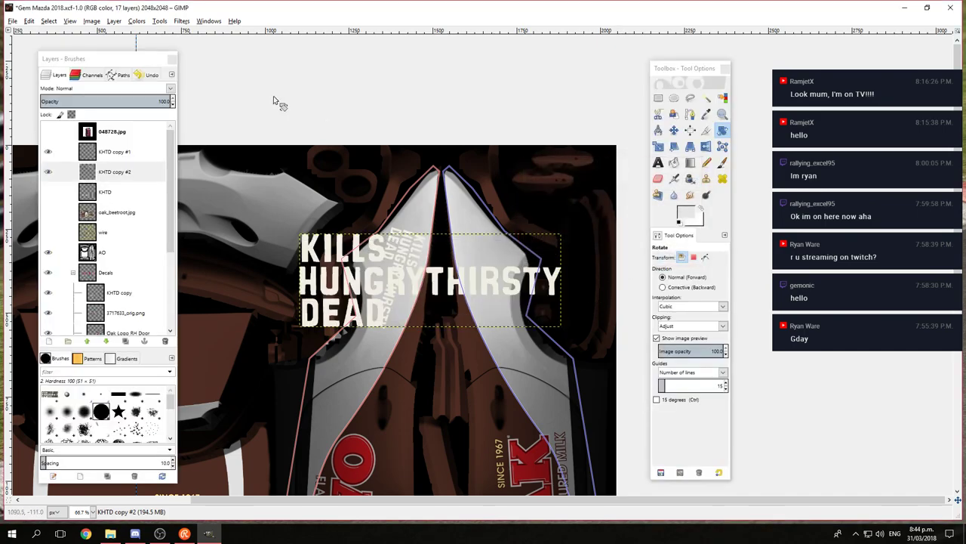
Step: Rotate the KHTD copy #2 layer 90 degrees counter-clockwise
click(114, 20)
mouse_move(151, 140)
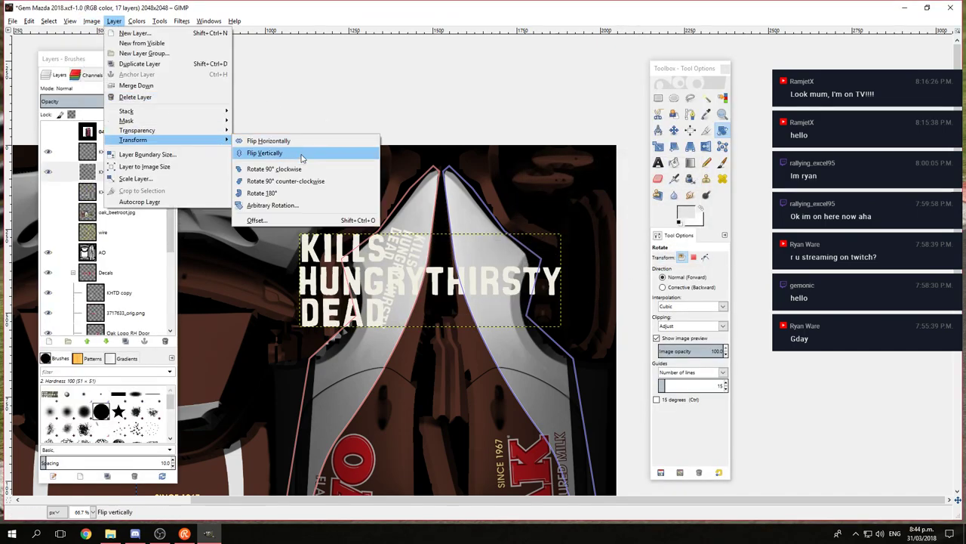
click(292, 184)
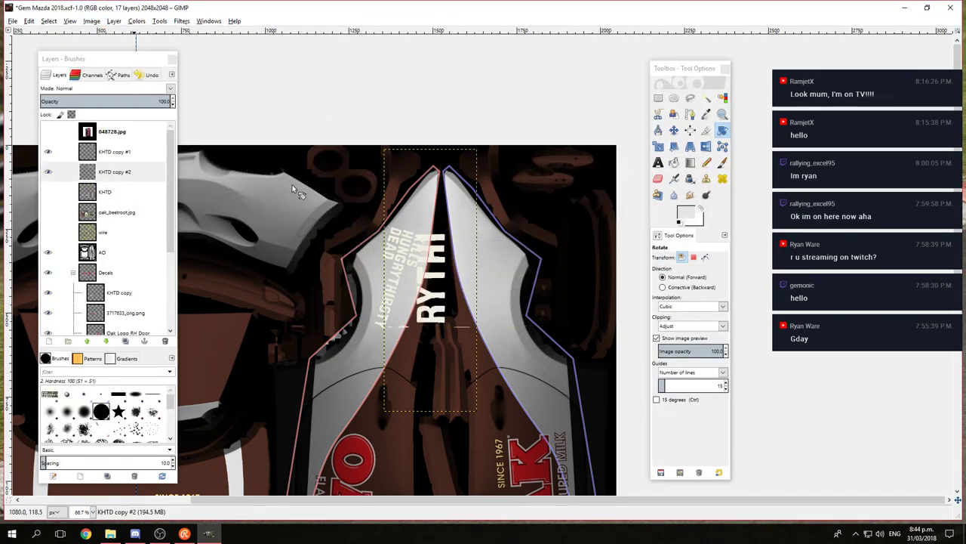
Step: Scale the KHTD copy #2 layer proportionally to 107 × 300 pixels
right_click(114, 175)
click(145, 301)
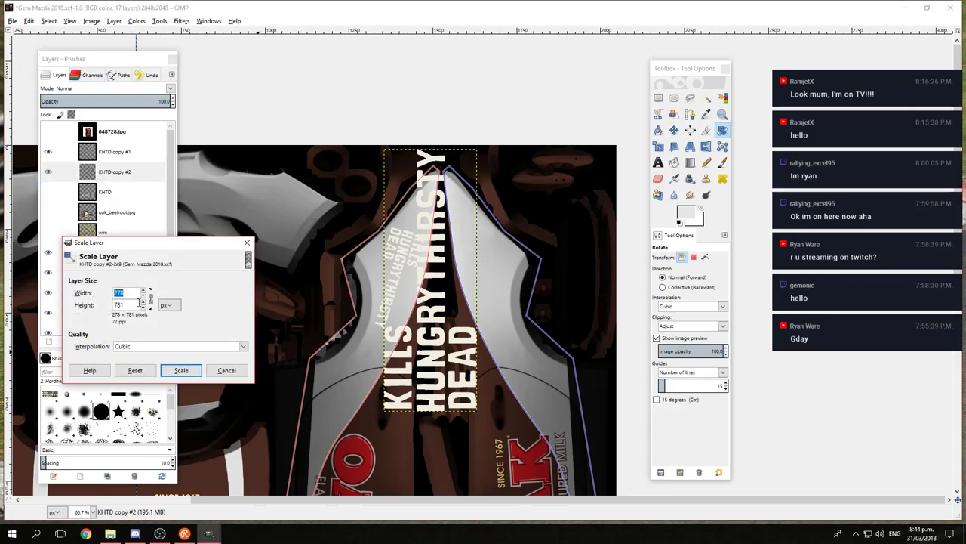
text(300)
key(Tab)
text(300)
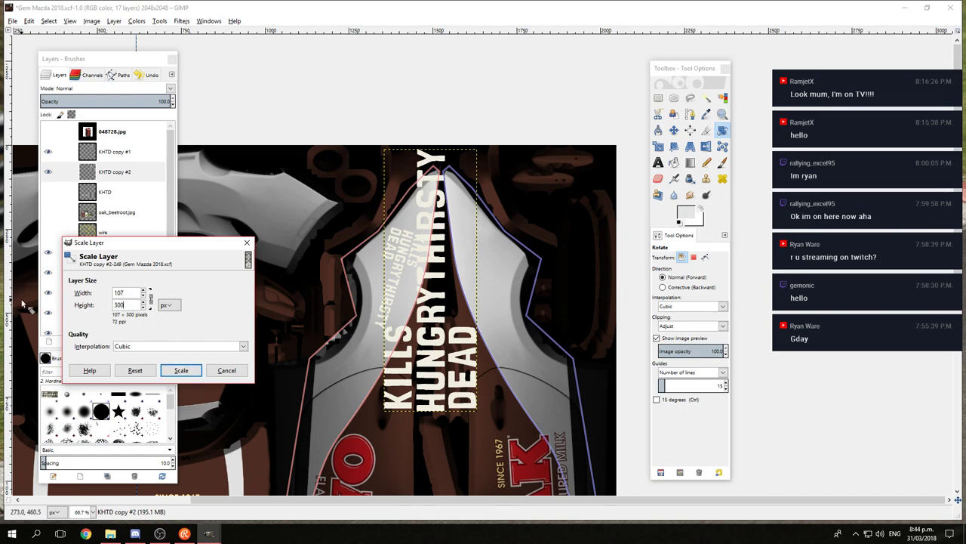
click(183, 370)
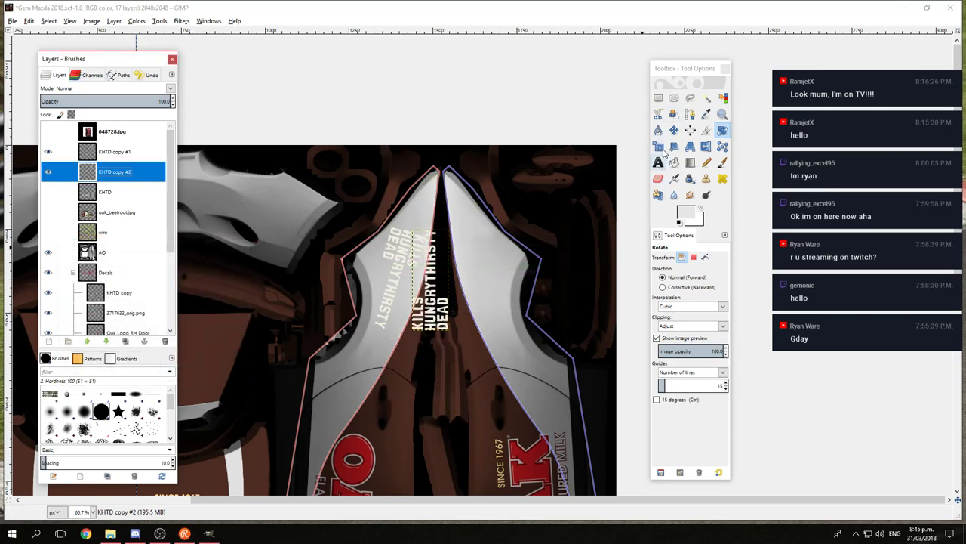
Step: Place the KHTD copy #2 slogan on the blue-outlined front fender and tilt it counter-clockwise to mirror the slogan on the other fender
click(673, 129)
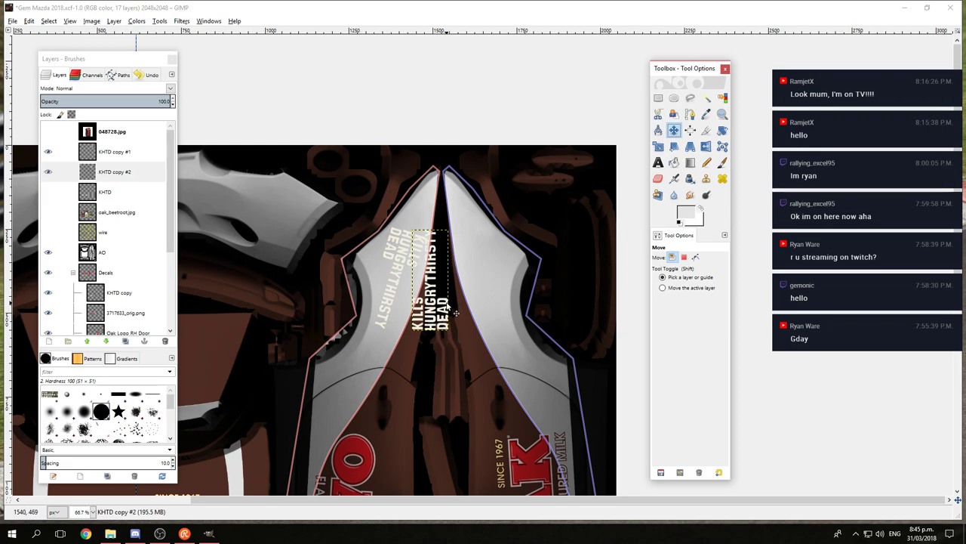
drag(449, 301, 498, 283)
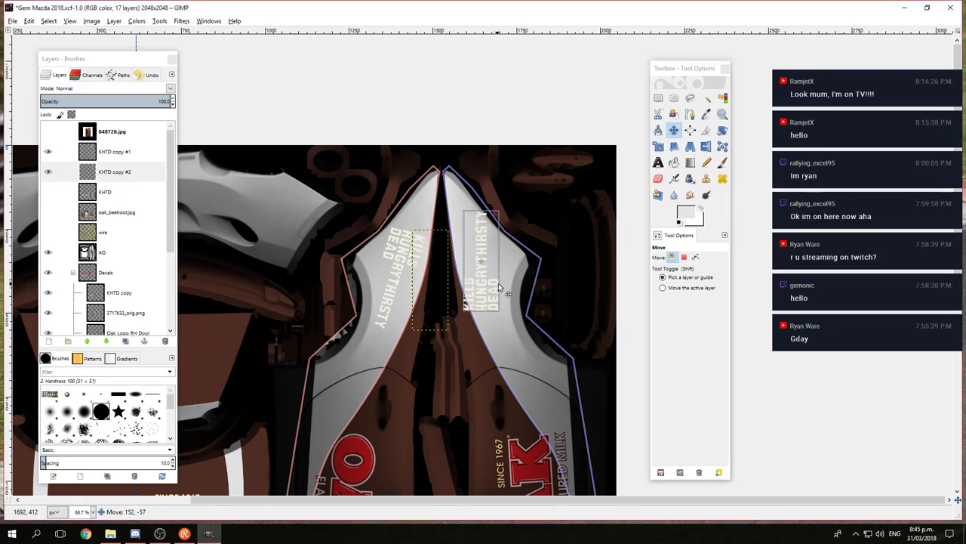
click(114, 21)
mouse_move(198, 141)
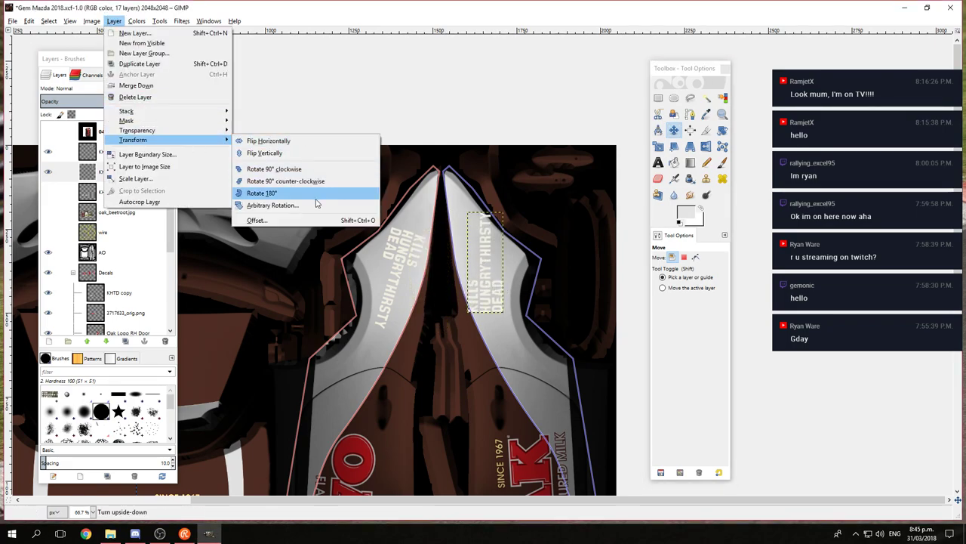
click(317, 204)
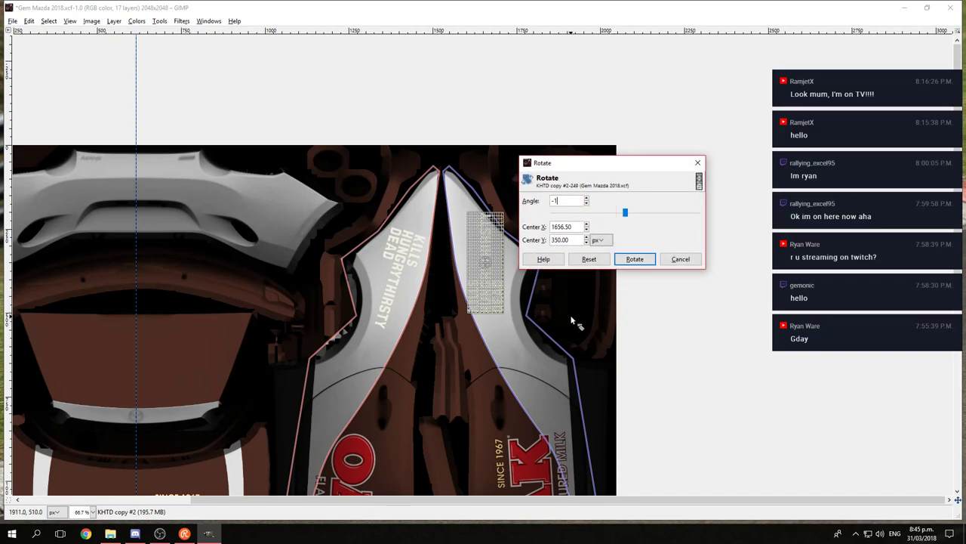
key(Return)
click(635, 259)
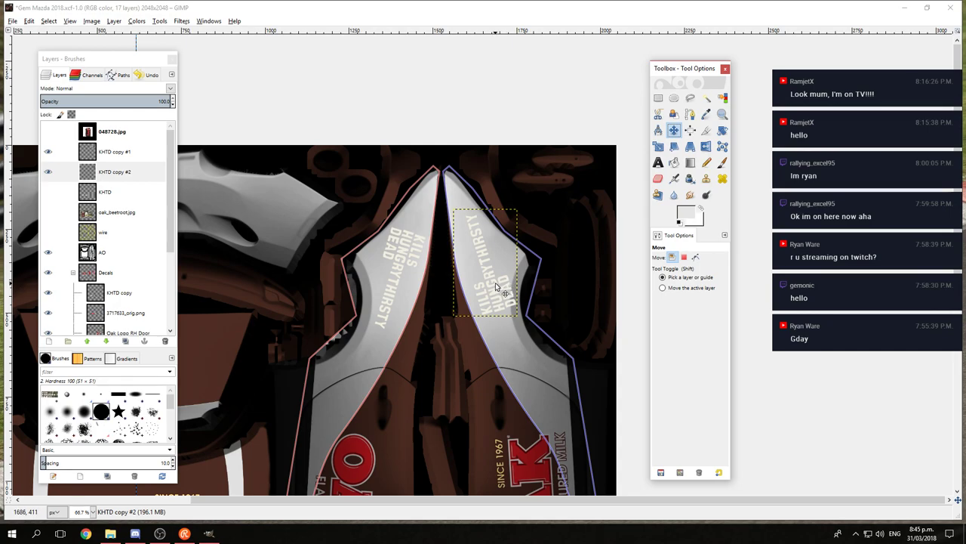
drag(497, 288, 495, 305)
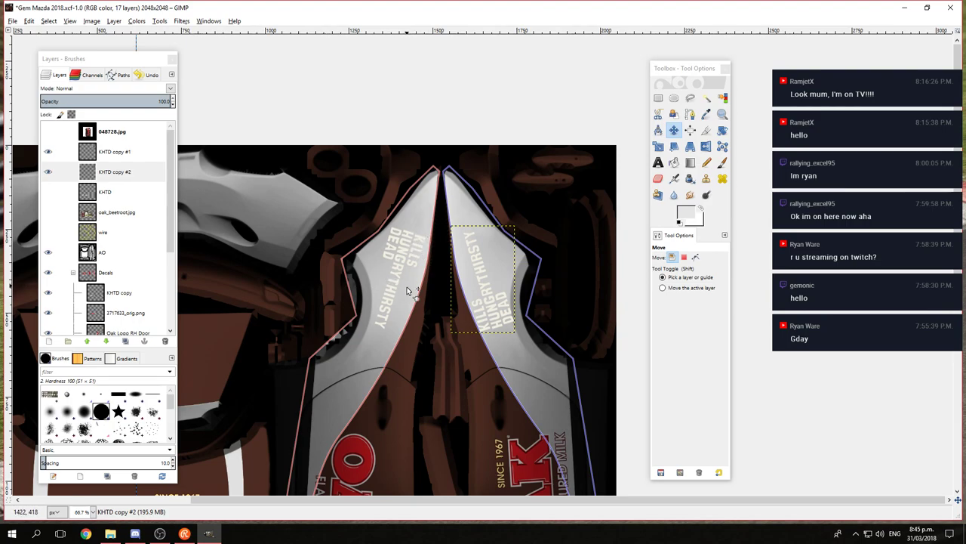
Step: Autocrop the KHTD copy #2 layer and scale it proportionally to a height of 250 pixels
click(113, 21)
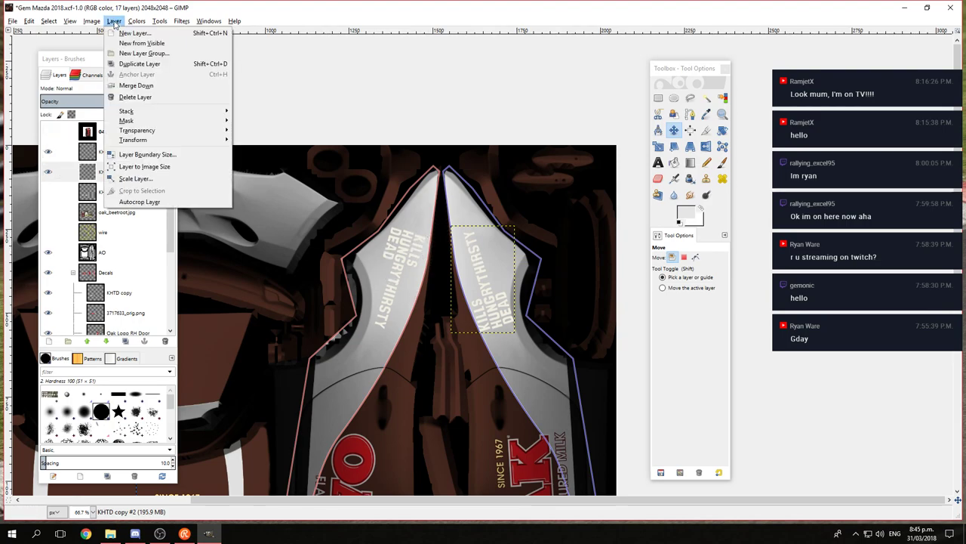
click(137, 201)
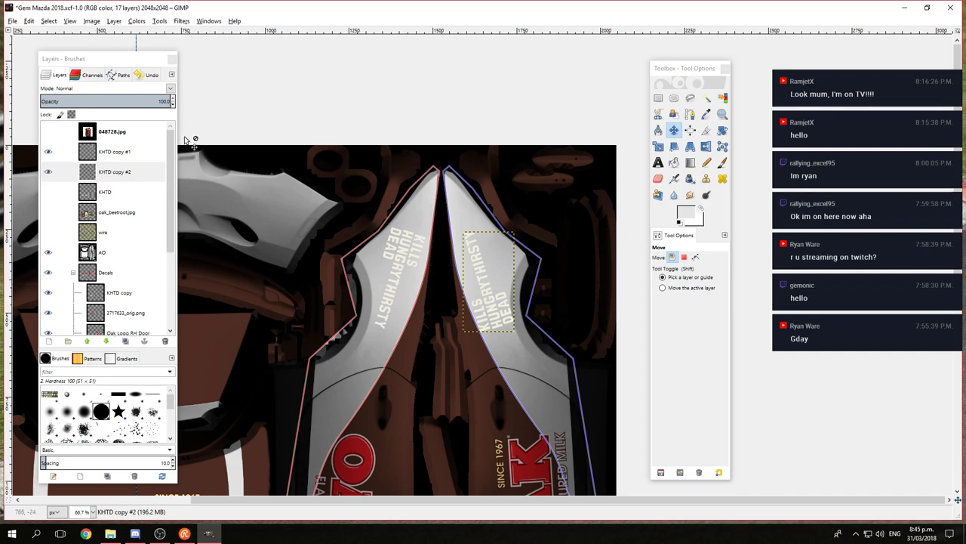
right_click(126, 173)
click(179, 302)
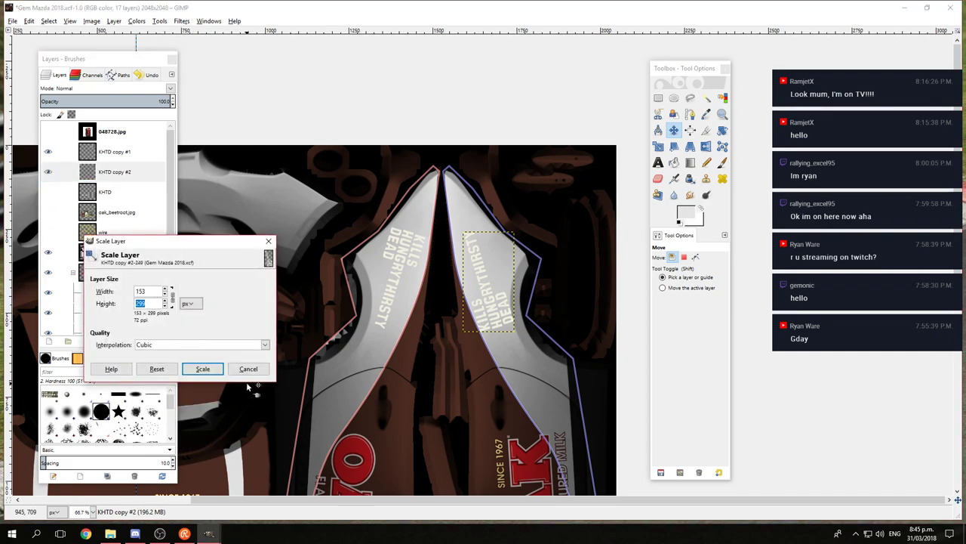
text(250)
click(201, 368)
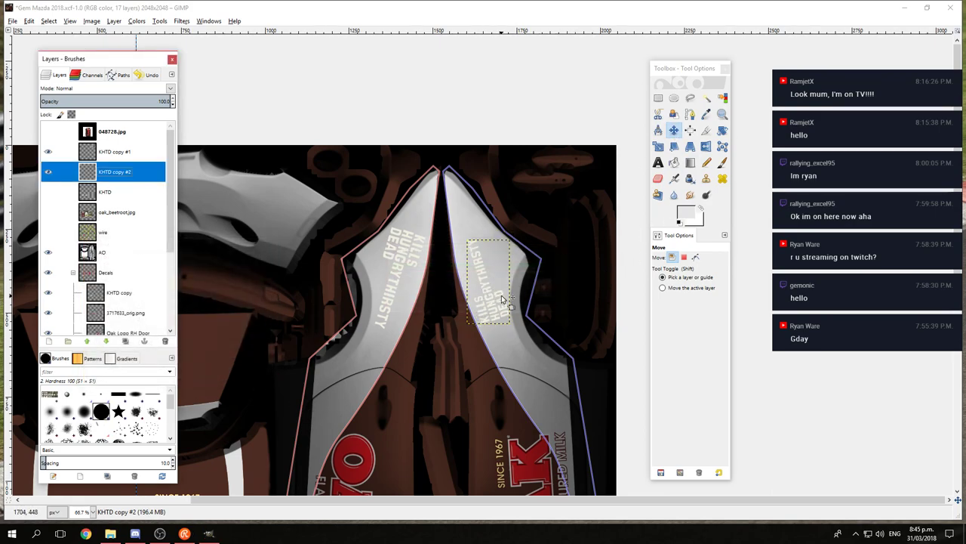
Step: Shift the KHTD copy #2 slogan higher on the blue-outlined fender, with the Move tool set to move the active layer
drag(504, 294, 501, 288)
key(ctrl+z)
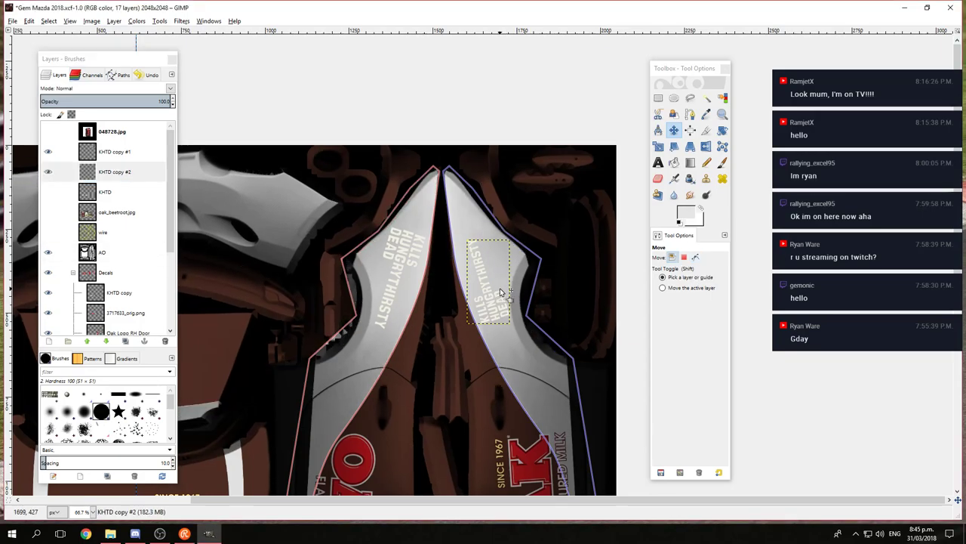
click(662, 287)
drag(484, 293, 476, 264)
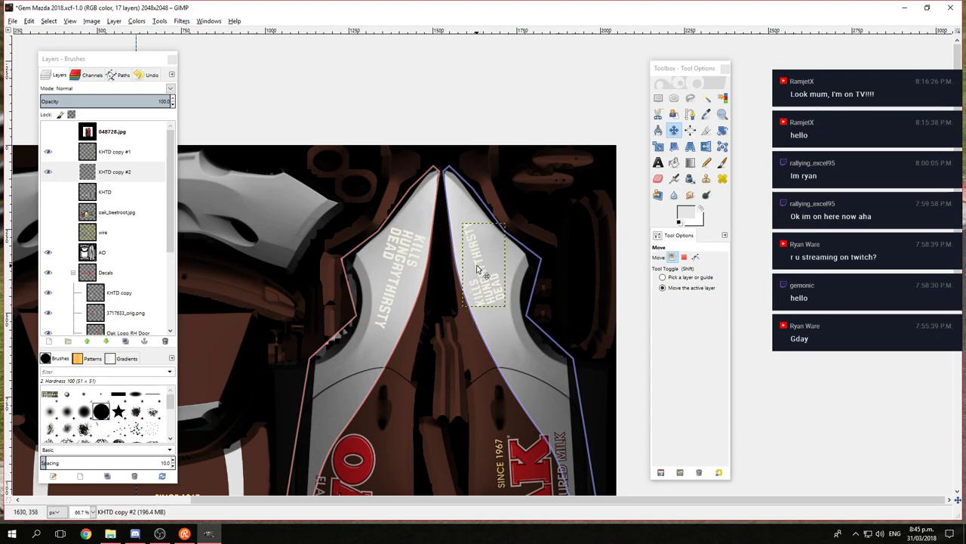
Step: Autocrop the KHTD copy #1 layer and scale it proportionally to a height of 250 pixels
click(115, 153)
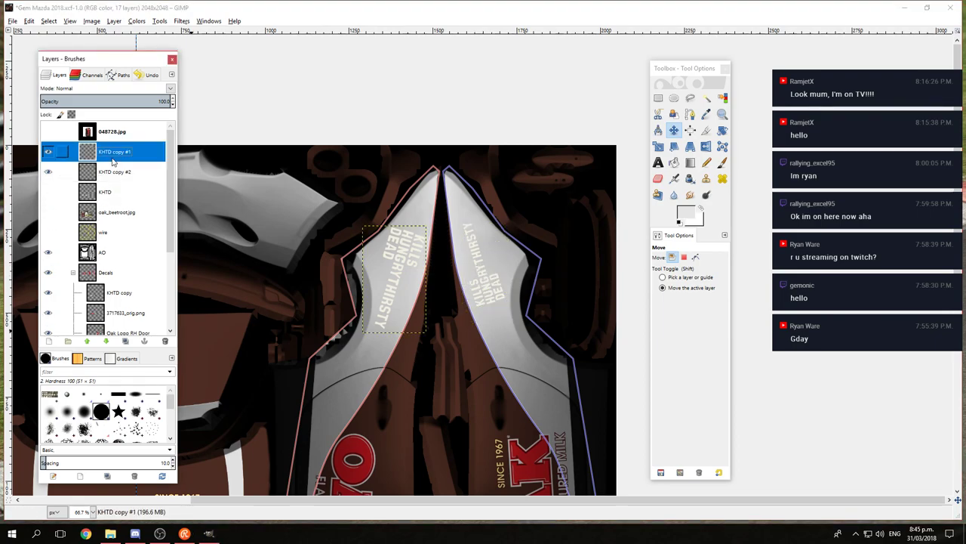
click(114, 21)
click(167, 204)
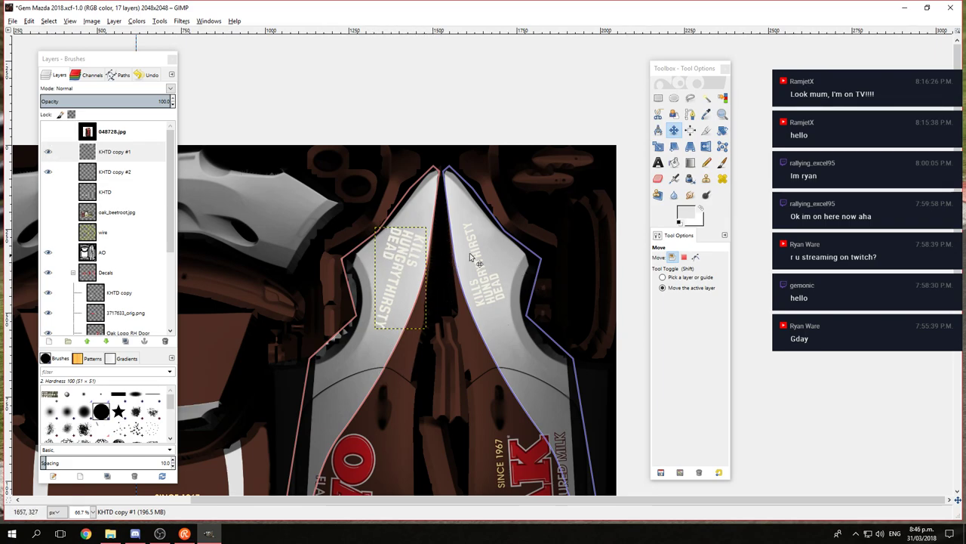
right_click(122, 152)
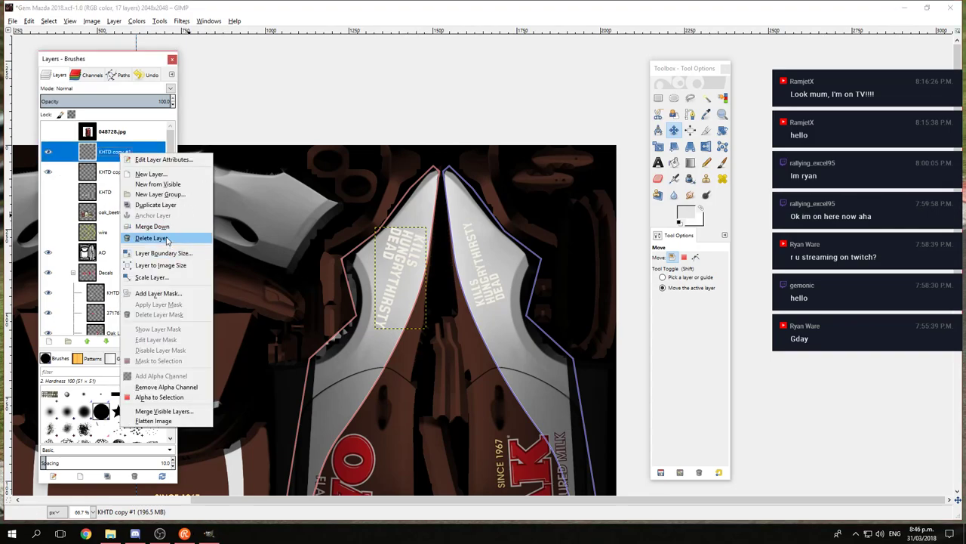
click(155, 277)
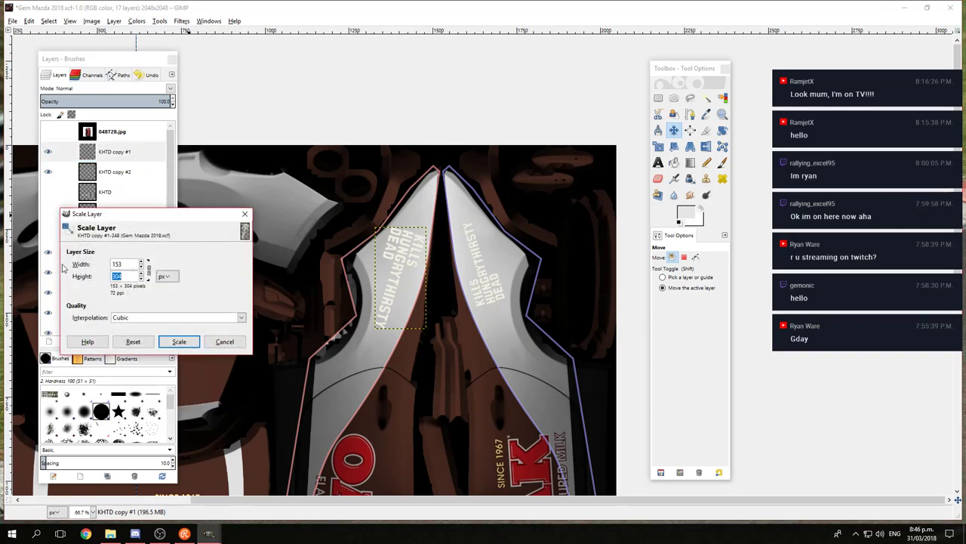
text(250)
click(189, 341)
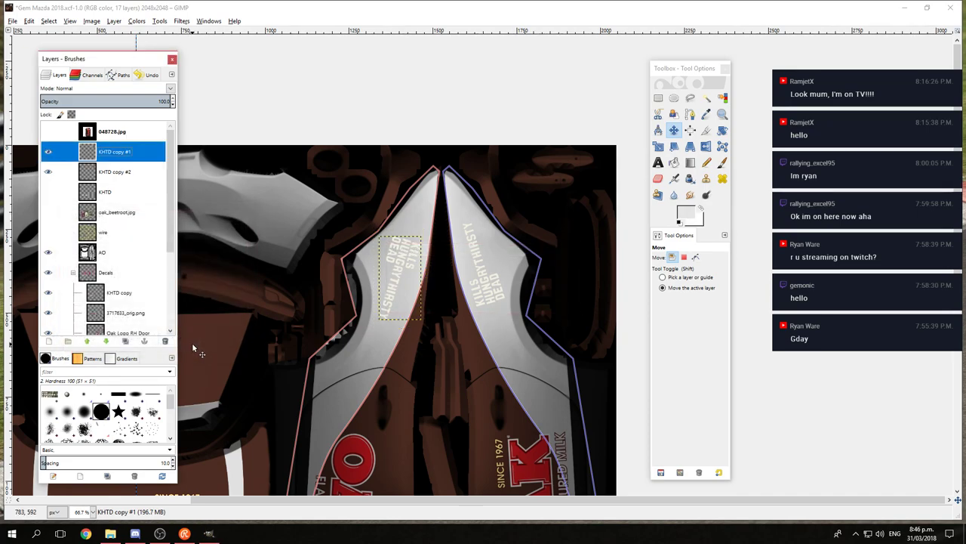
Step: Add a horizontal guide along the top edge of the KHTD copy #2 slogan
scroll(423, 273, up, 1)
scroll(423, 273, up, 2)
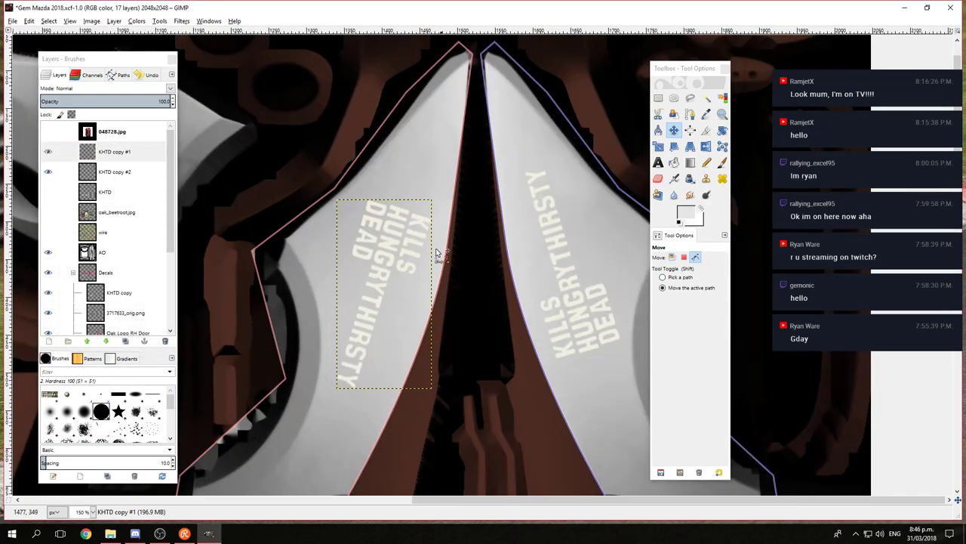
click(117, 172)
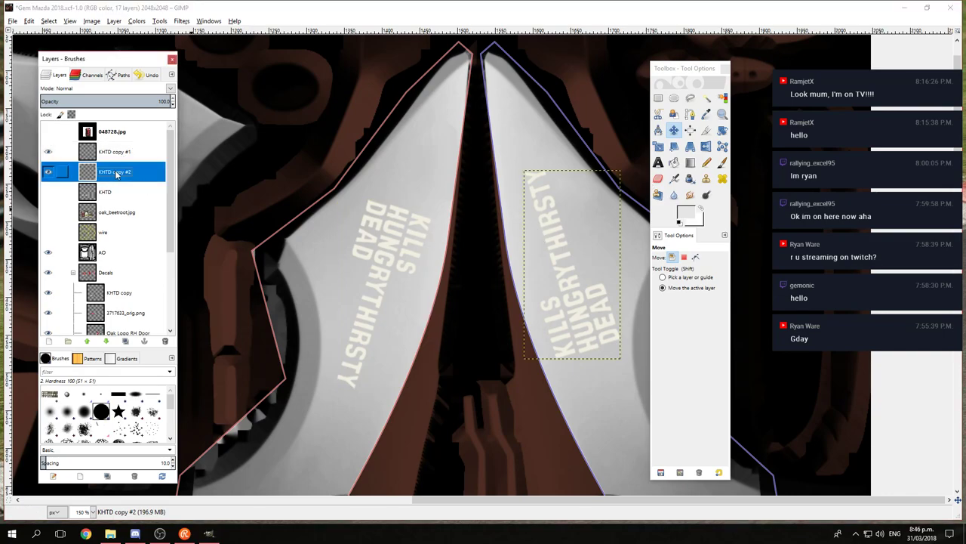
drag(574, 33, 582, 172)
Step: Align the top of the KHTD copy #1 slogan with the horizontal guide and nudge it sideways to mirror the other fender's slogan
click(124, 153)
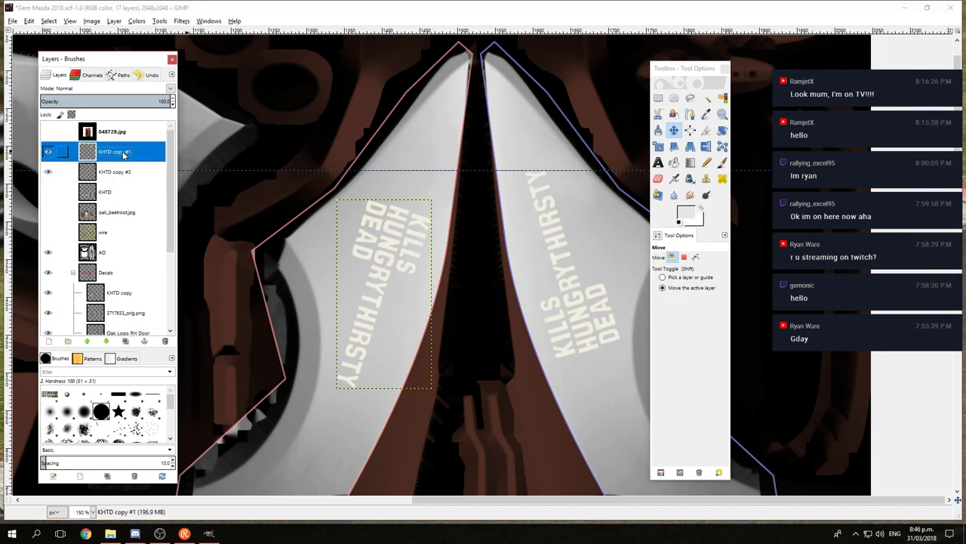
drag(405, 214, 423, 181)
key(Left)
key(Left)
key(Left)
key(Left)
key(Left)
key(Left)
key(Left)
key(Left)
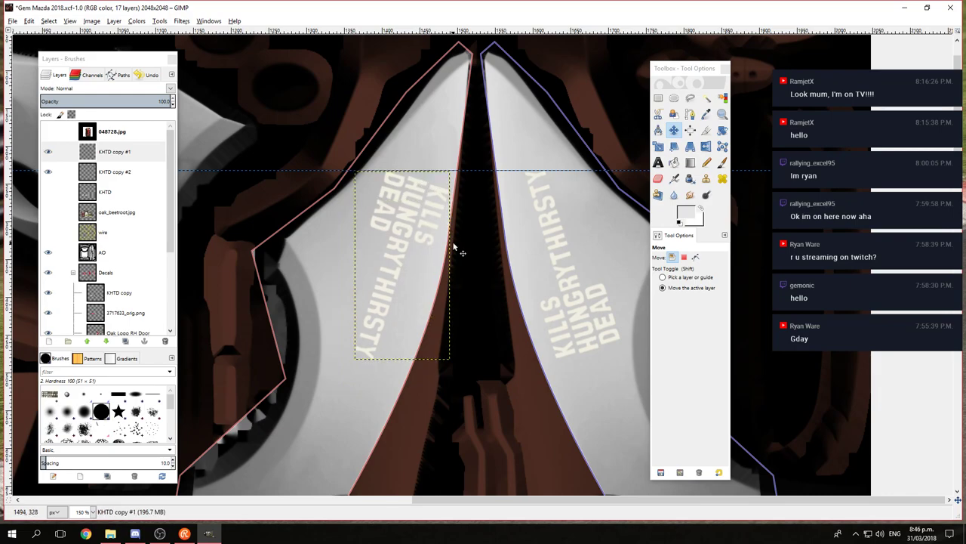
key(Left)
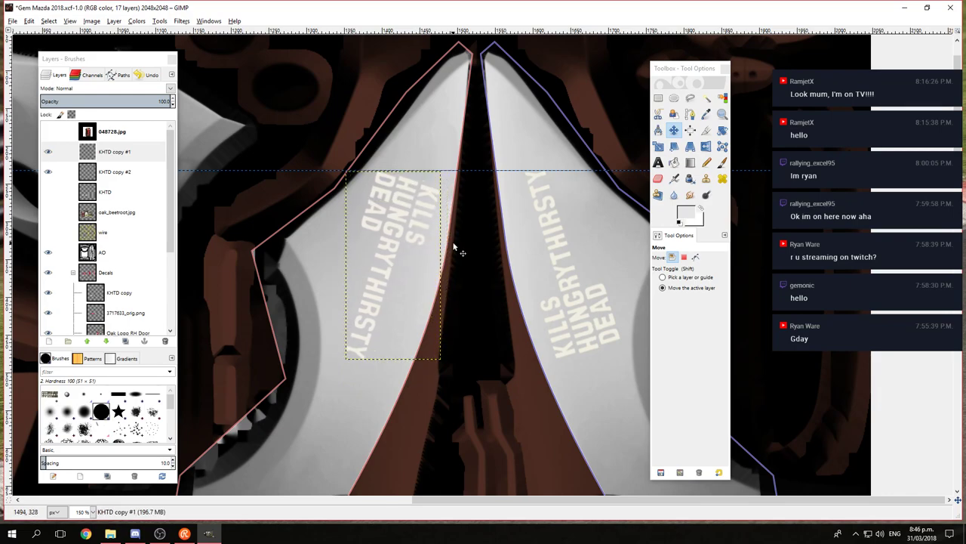
key(Left)
key(Right)
key(Right)
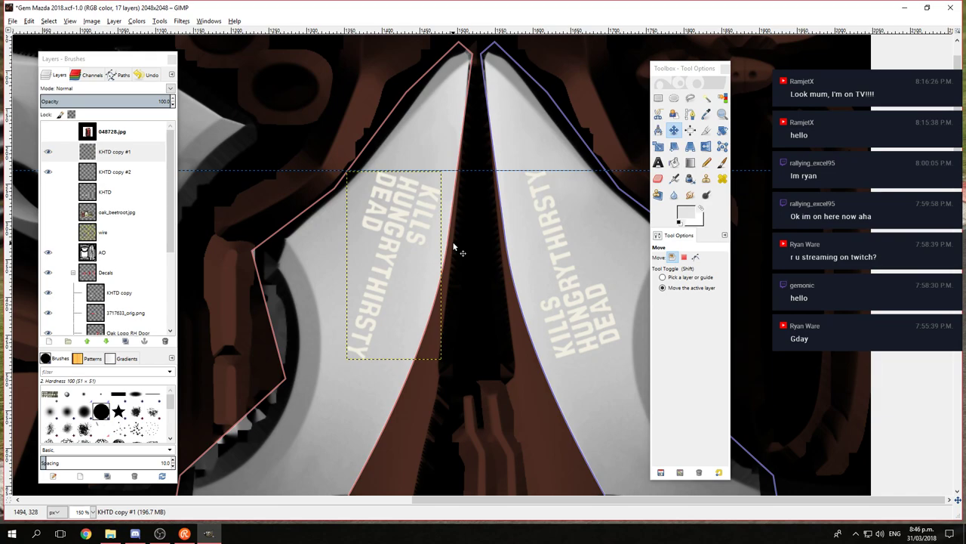
Step: Move the KHTD copy #2 and KHTD copy #1 layers into the Decals group, with KHTD copy #1 on top
scroll(452, 247, down, 2)
drag(580, 269, 351, 288)
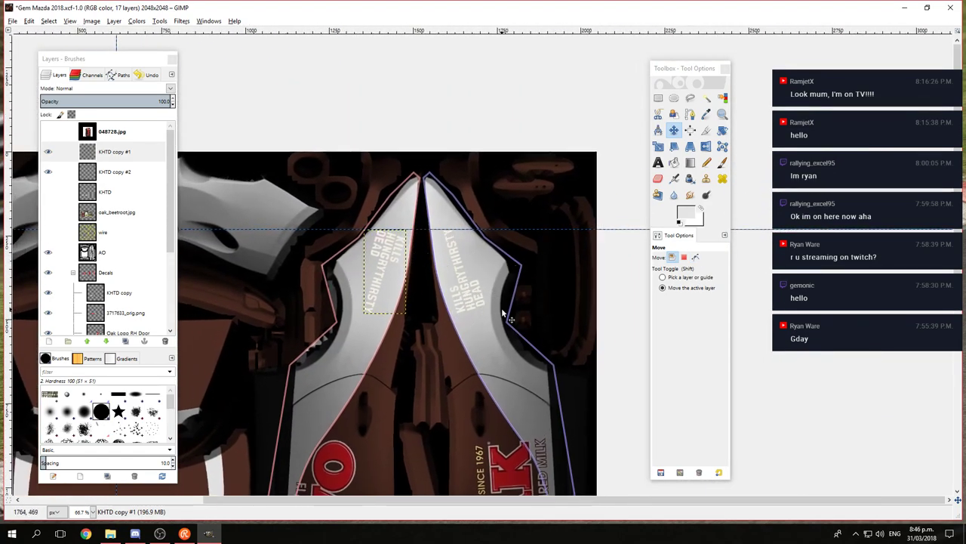
drag(119, 172, 129, 292)
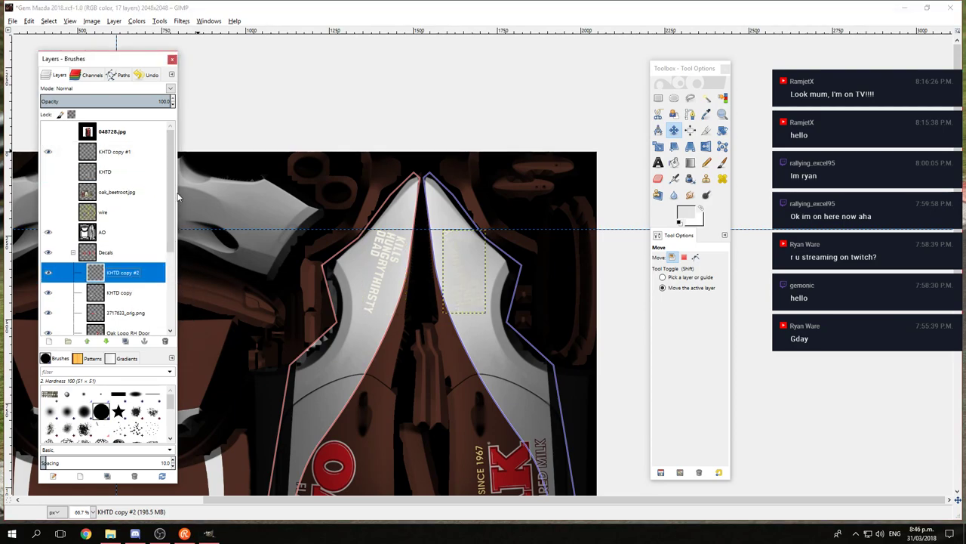
drag(119, 151, 136, 272)
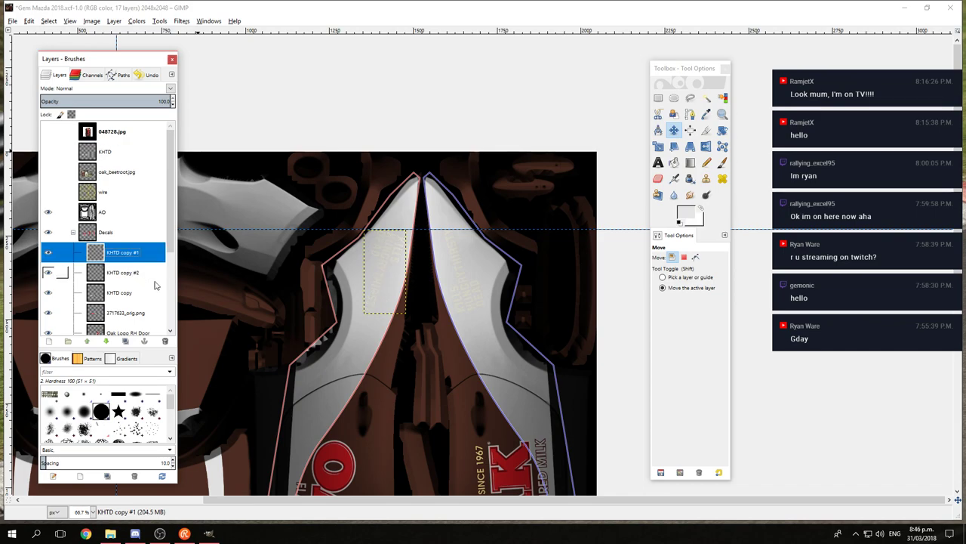
Step: Invert the colours of the KHTD copy #1 slogan on the red-outlined fender
scroll(481, 312, up, 3)
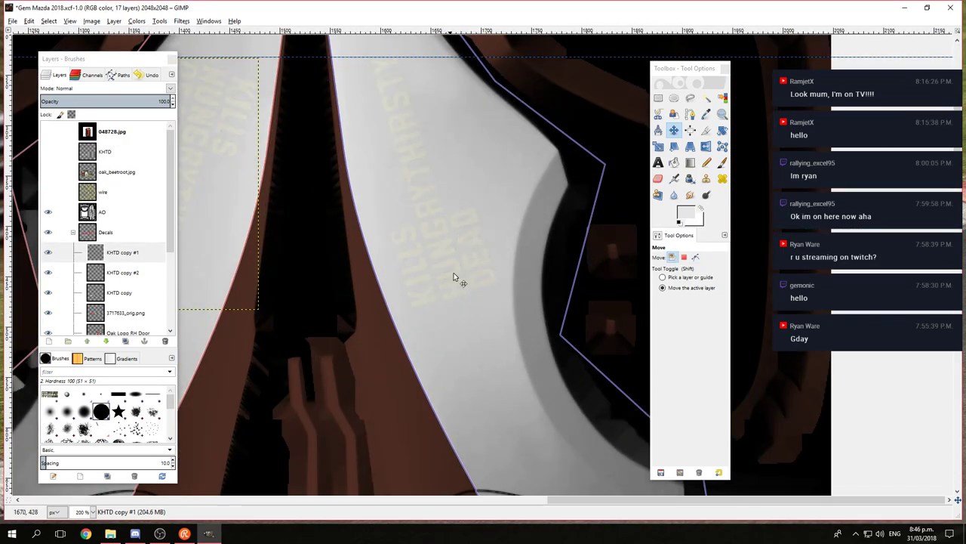
scroll(456, 318, down, 2)
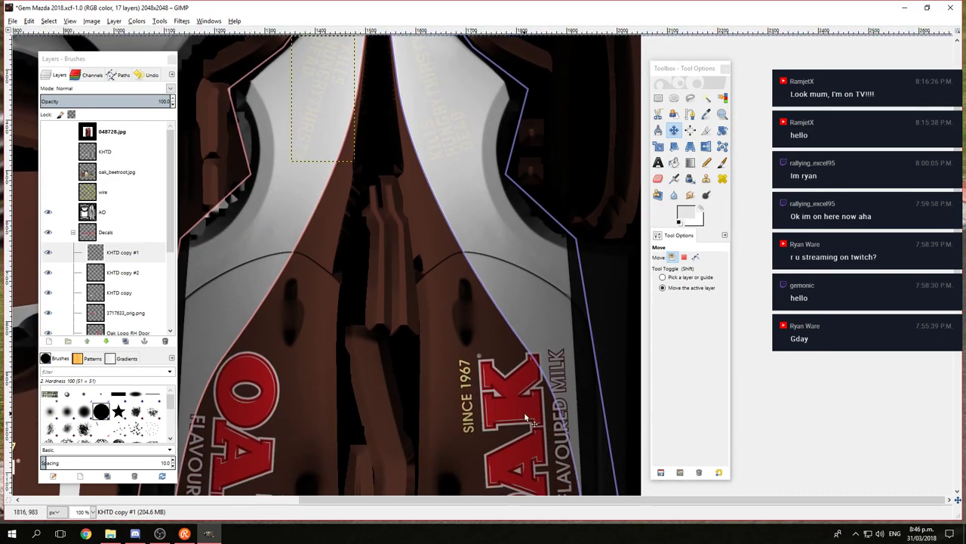
scroll(473, 278, down, 3)
scroll(483, 281, up, 8)
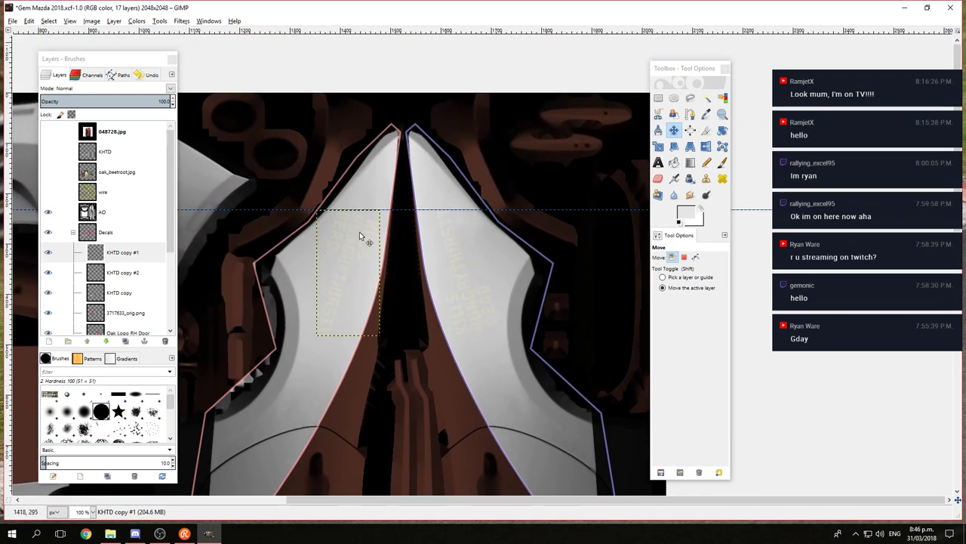
scroll(355, 276, up, 2)
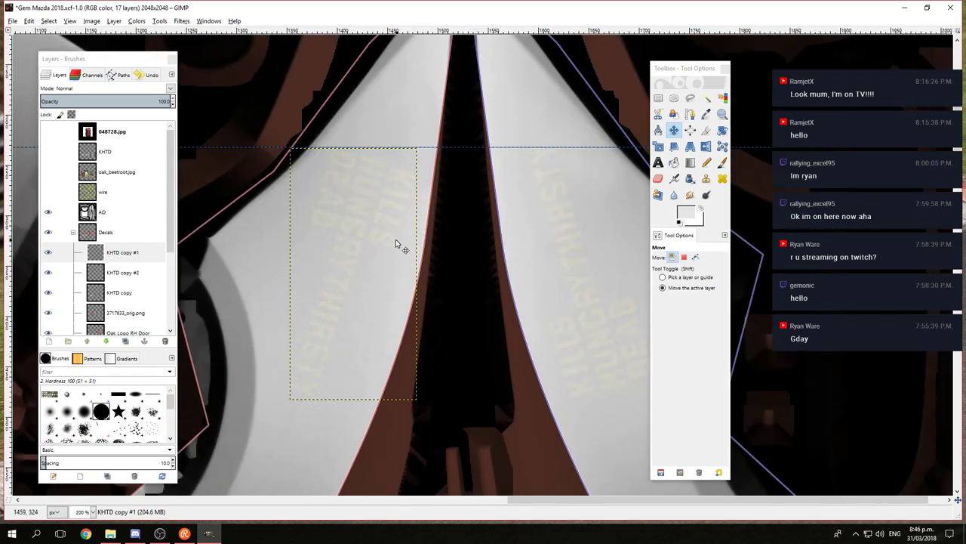
click(114, 21)
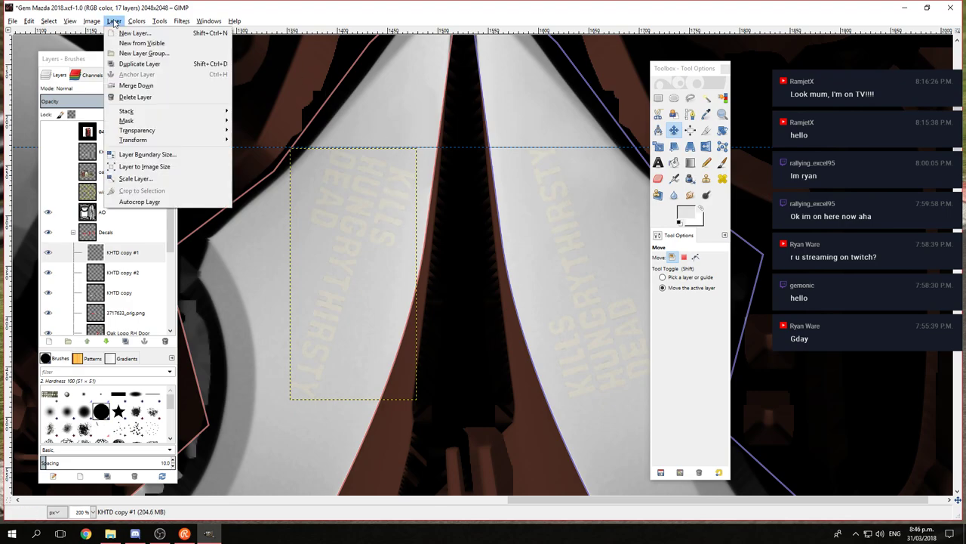
mouse_move(139, 21)
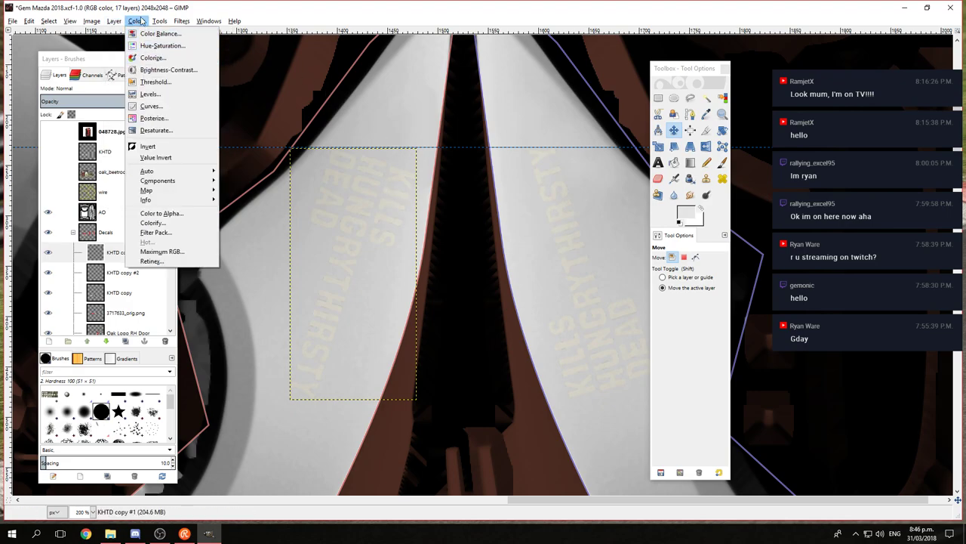
click(148, 146)
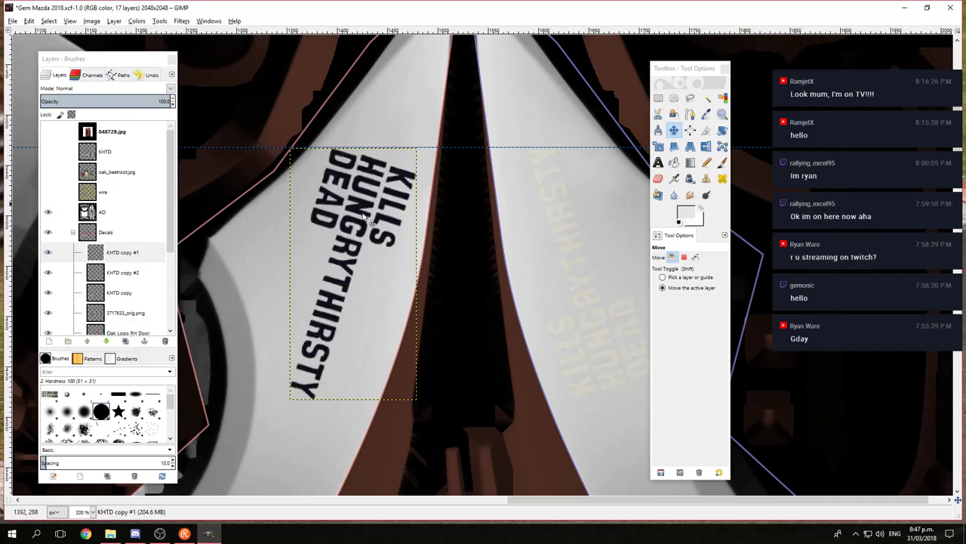
Step: Invert the colours of the KHTD copy #2 slogan on the blue-outlined fender
scroll(535, 303, down, 3)
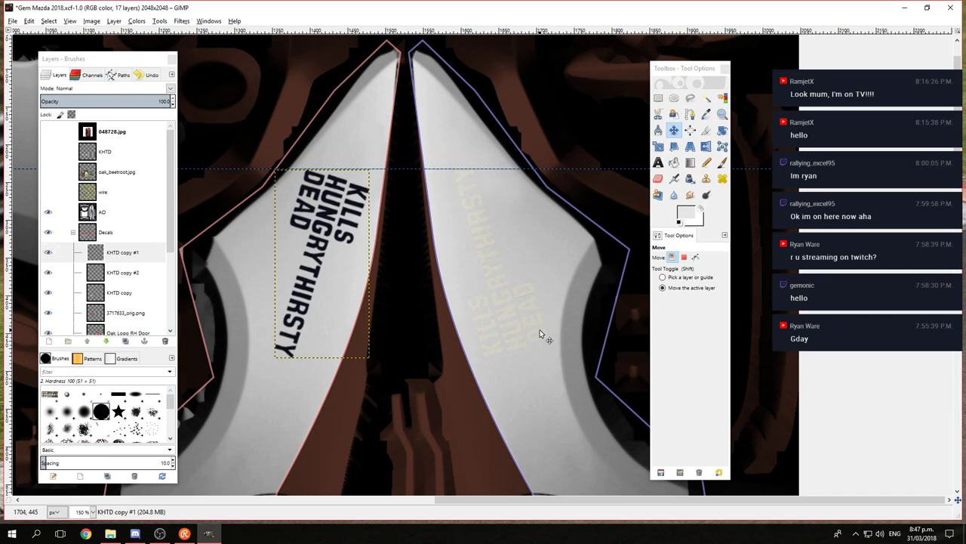
click(131, 271)
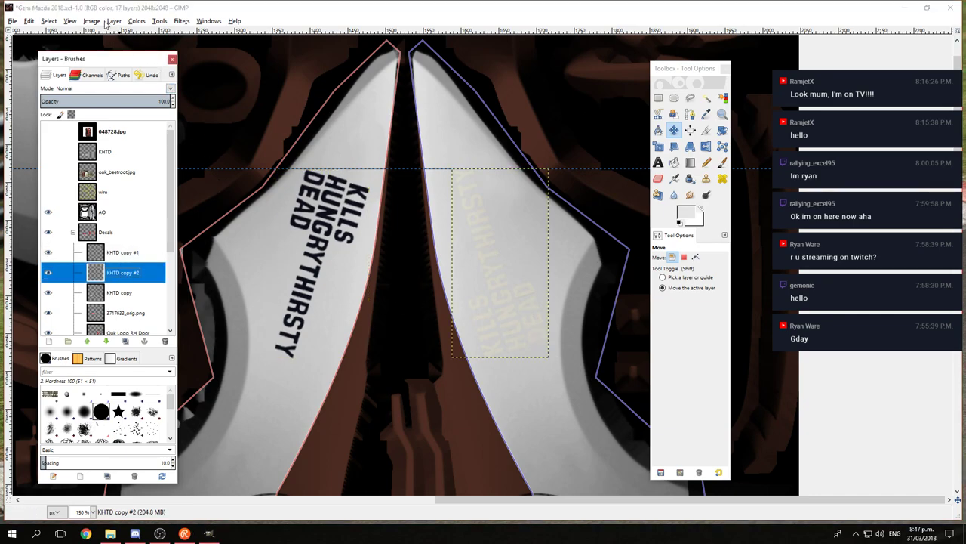
click(137, 21)
click(154, 144)
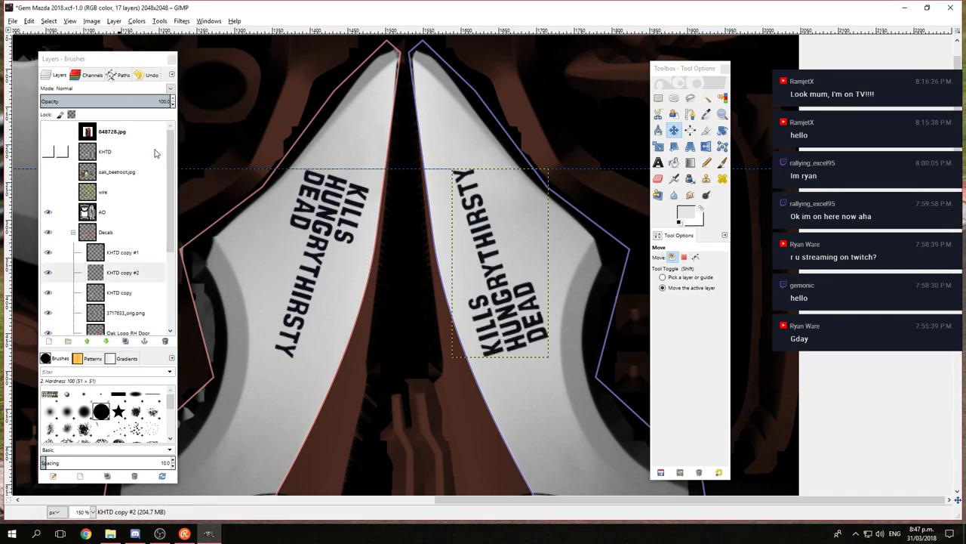
Step: Examine the slogans and OAK logos across the fenders, doors and bonnet of the skin
scroll(412, 318, down, 2)
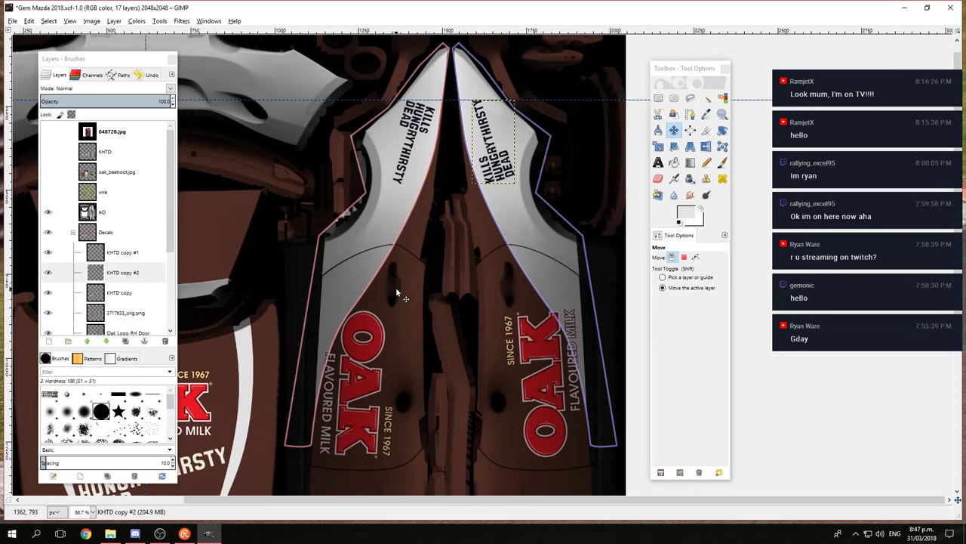
scroll(424, 291, right, 1)
scroll(484, 282, down, 3)
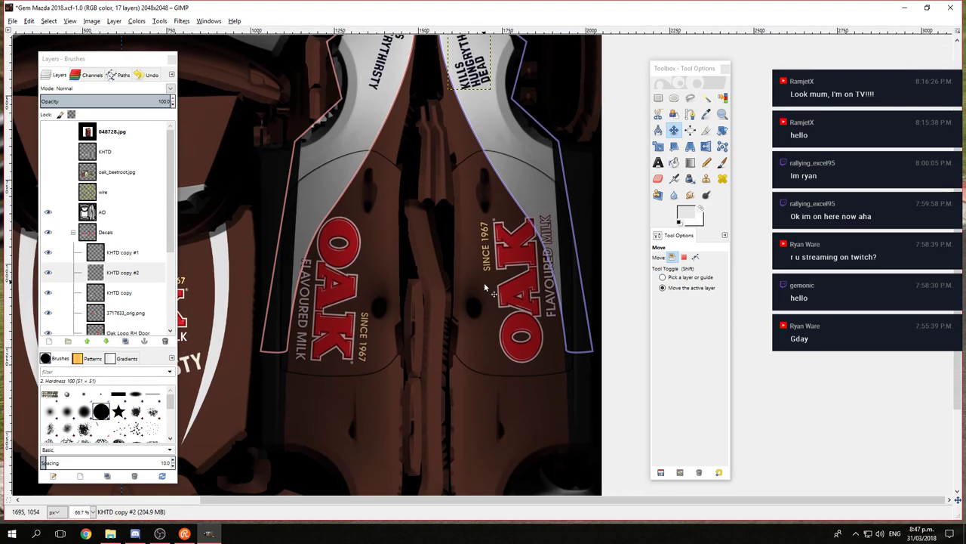
scroll(484, 313, up, 2)
scroll(373, 268, down, 1)
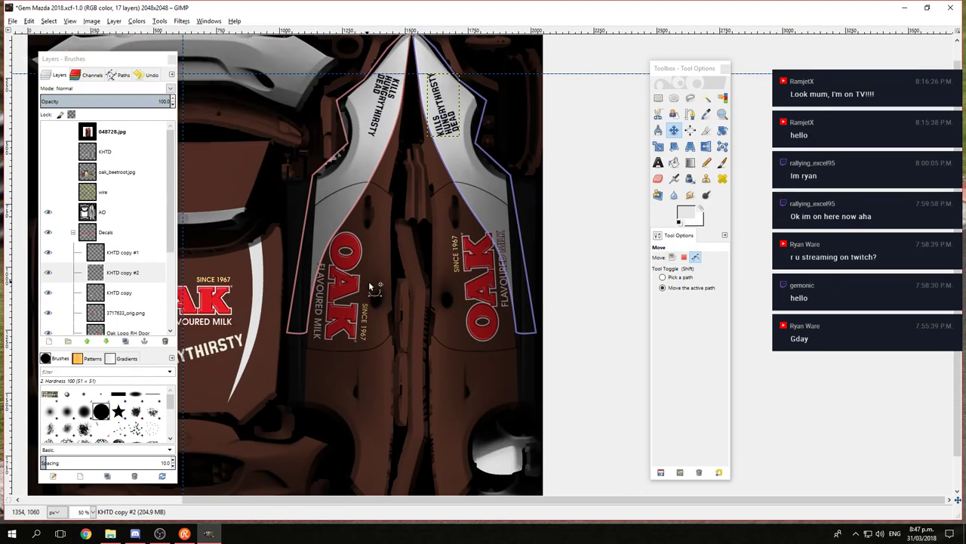
drag(365, 219, 447, 333)
drag(385, 218, 442, 219)
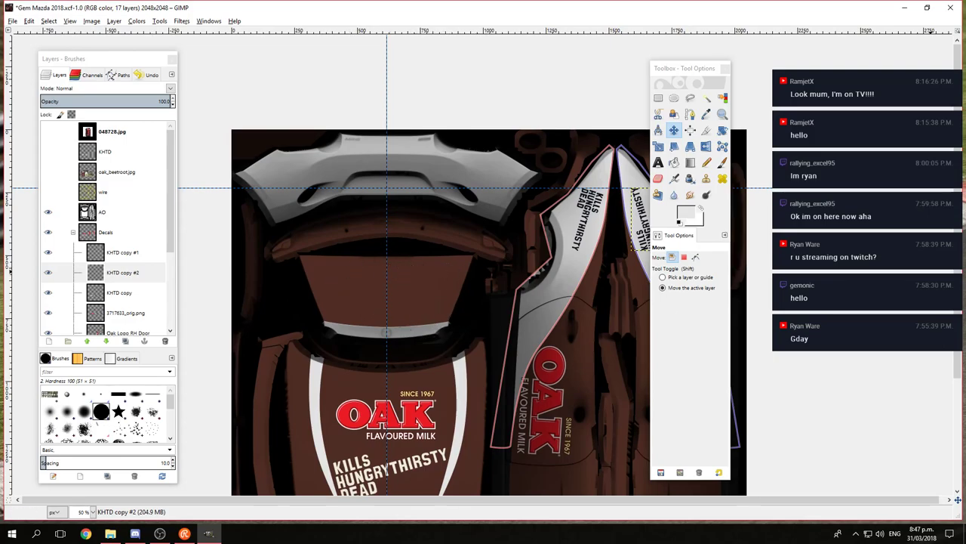
Step: Import the 3717633_orig.png OAK logo, raise its layer out of the Decals group above KHTD, and shift the logo down over the bonnet
key(alt+Tab)
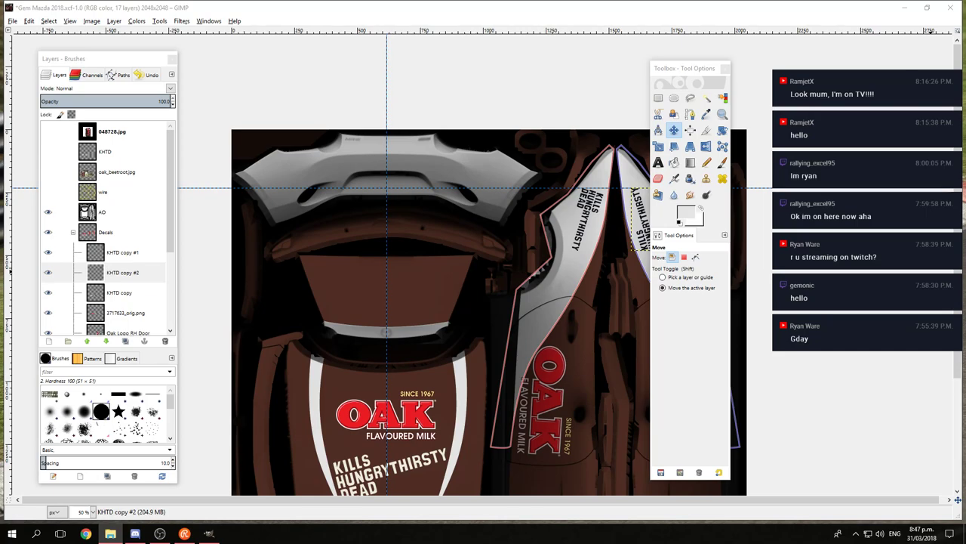
drag(965, 85, 869, 91)
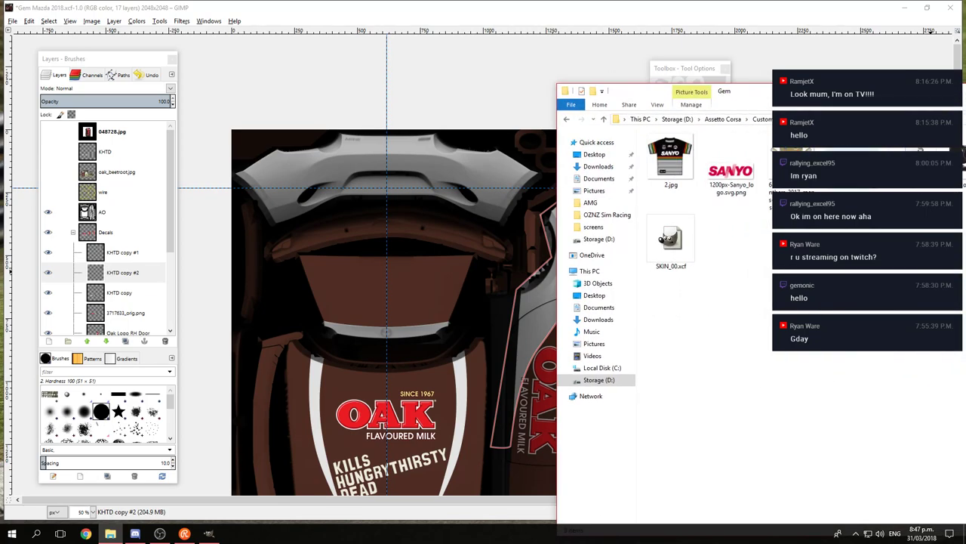
drag(853, 161, 373, 266)
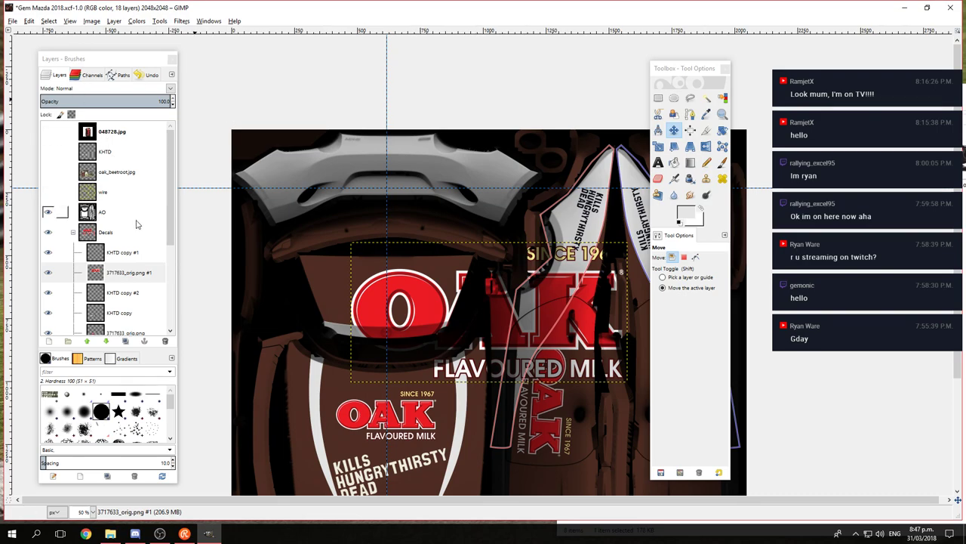
drag(120, 271, 172, 134)
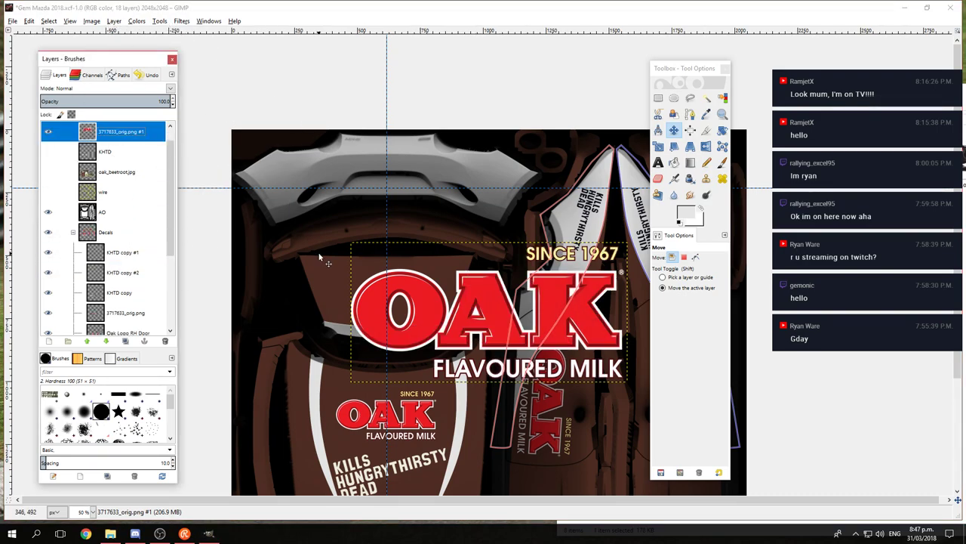
drag(421, 297, 415, 405)
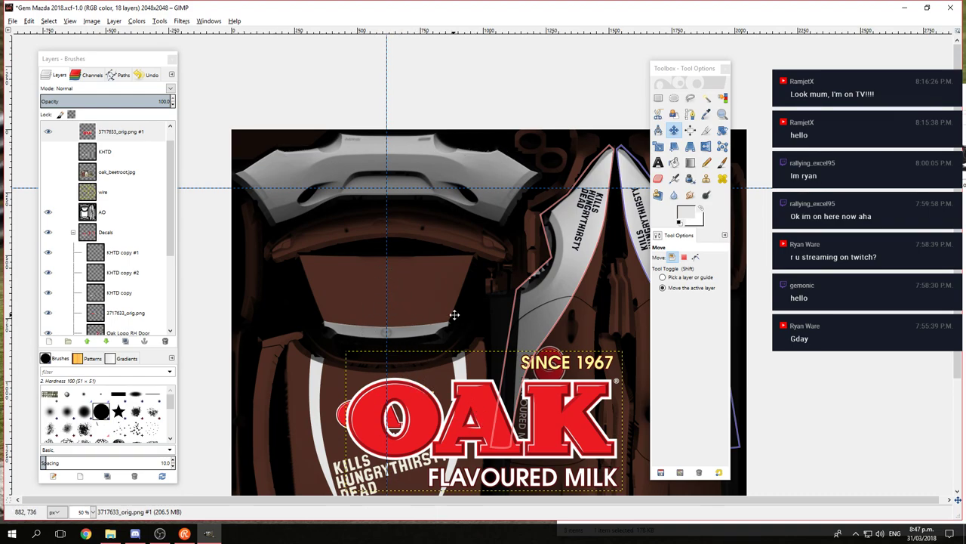
Step: Scale the large OAK logo layer to 400 px wide and move it onto the trapezoid panel above the bonnet
scroll(455, 314, down, 2)
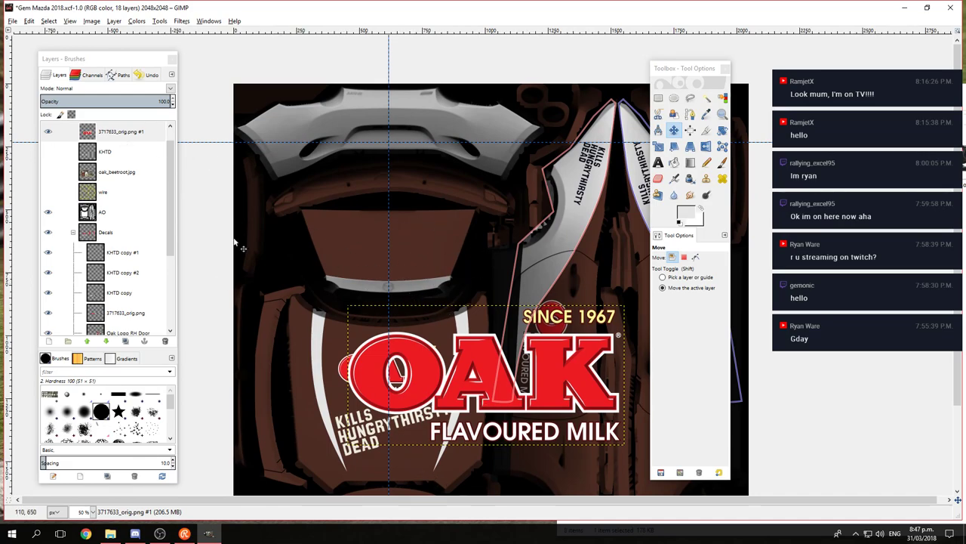
right_click(114, 136)
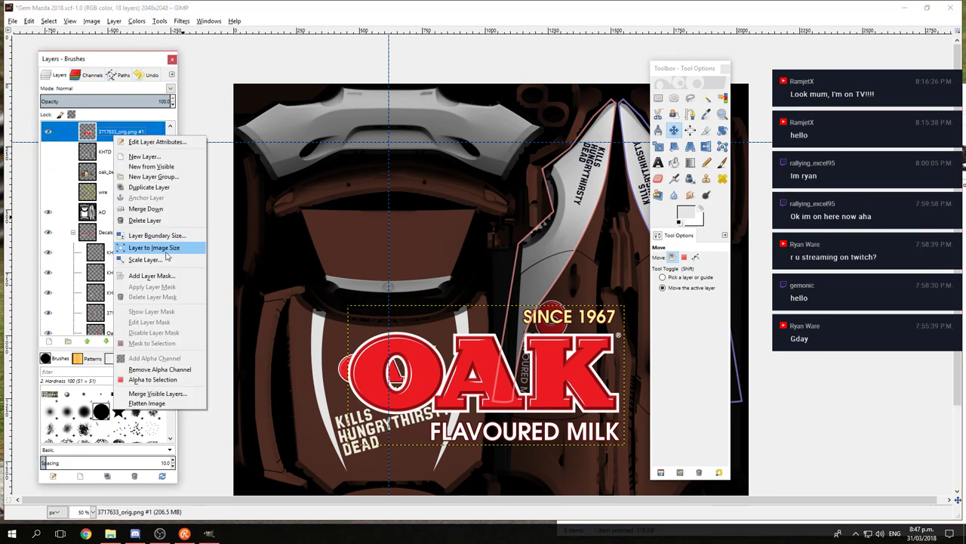
click(162, 259)
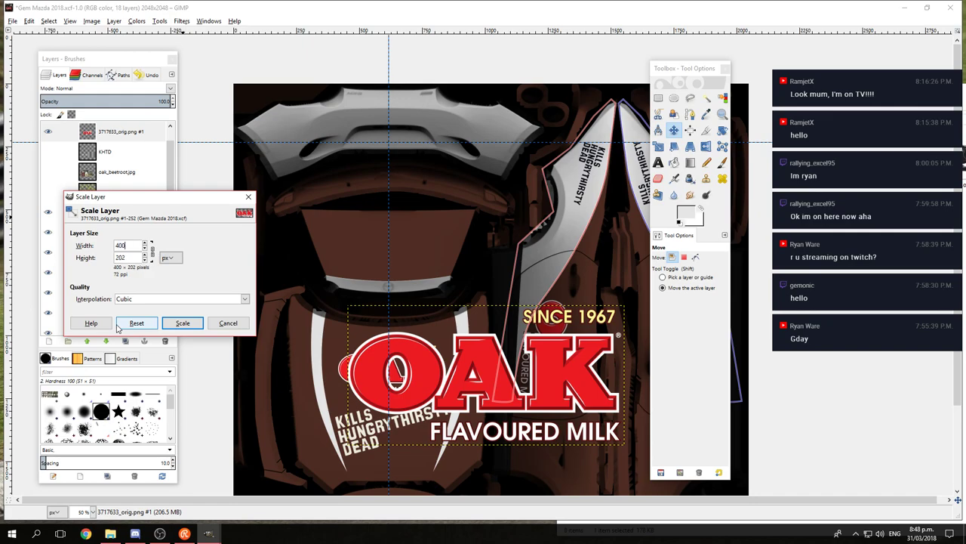
text(400)
click(182, 323)
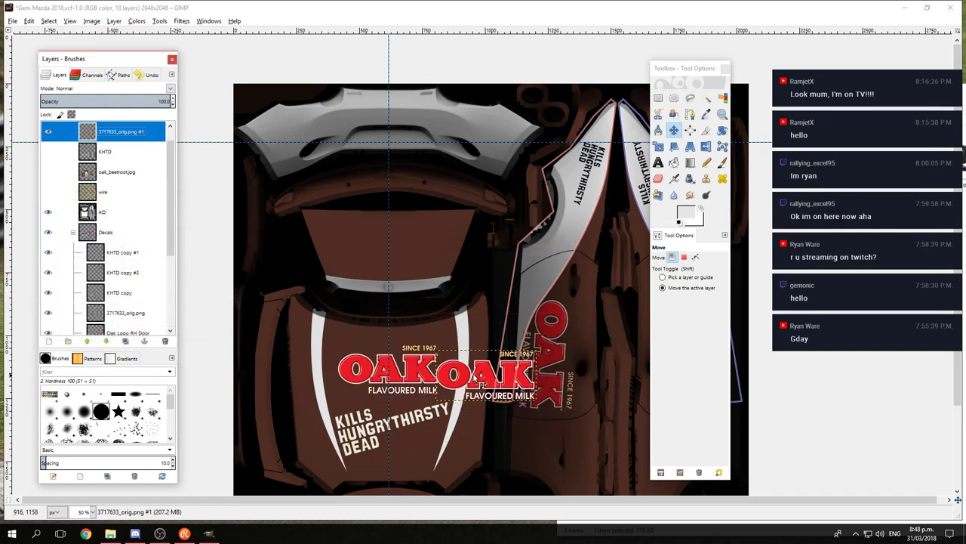
drag(487, 376, 379, 245)
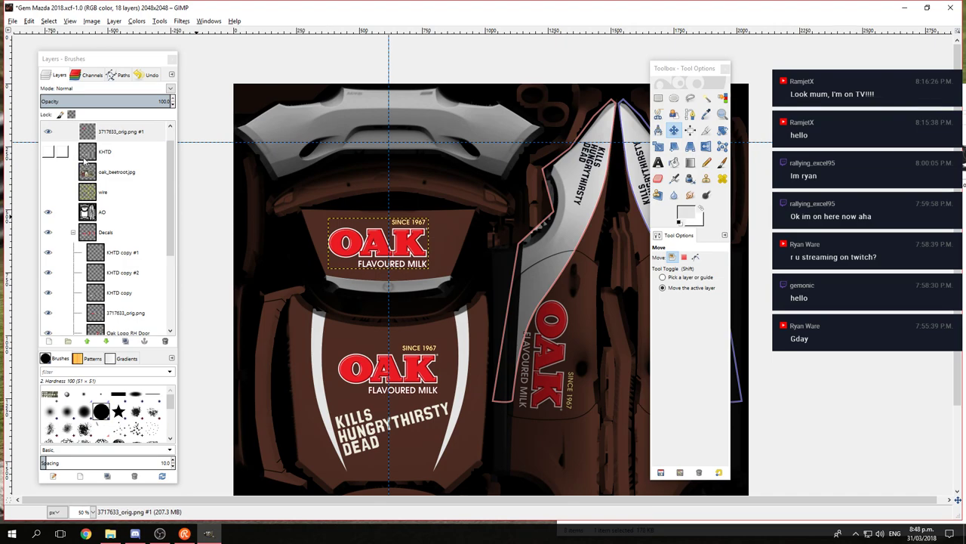
Step: Scale the OAK logo layer to 250 px wide and place it right of the vertical guide on the trapezoid panel
right_click(119, 133)
click(206, 255)
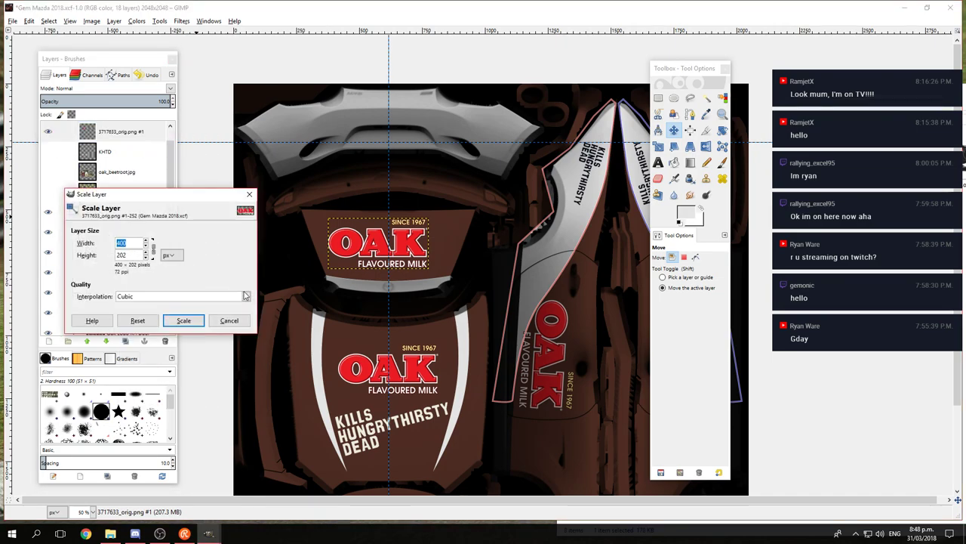
text(250)
click(185, 320)
scroll(306, 260, up, 1)
scroll(315, 260, up, 2)
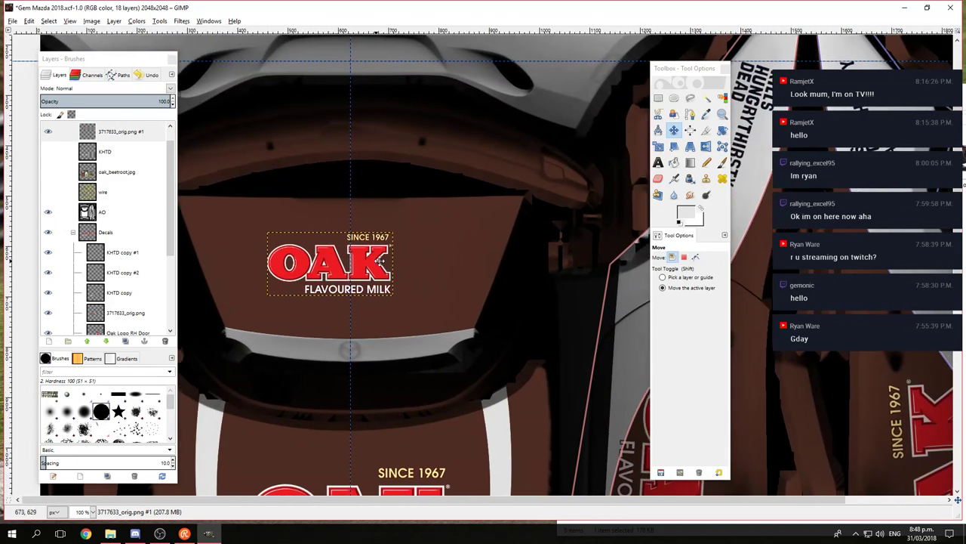
drag(332, 266, 424, 289)
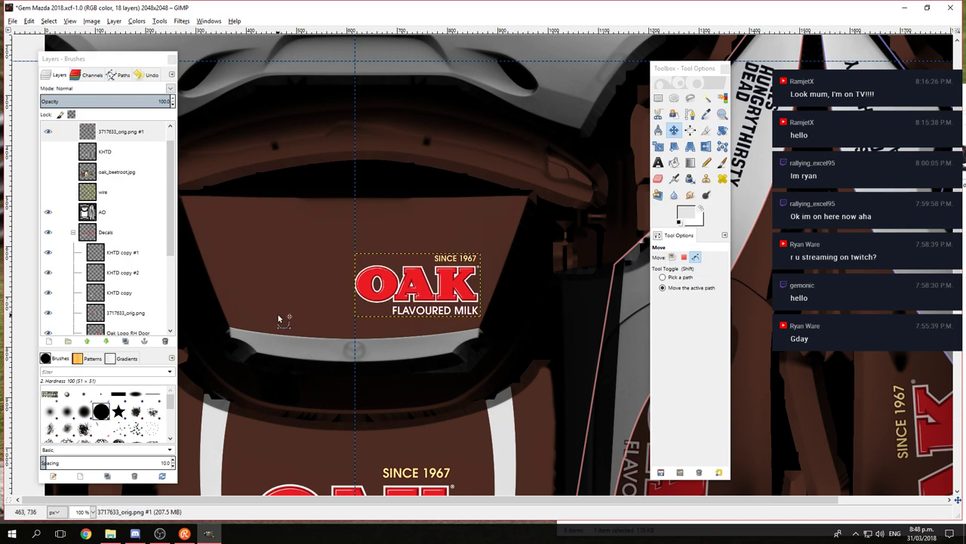
Step: Duplicate the bonnet's KHTD copy slogan layer and move the duplicate onto the trapezoid panel beside the small OAK logo
scroll(296, 442, down, 1)
drag(296, 441, 350, 351)
scroll(349, 351, down, 5)
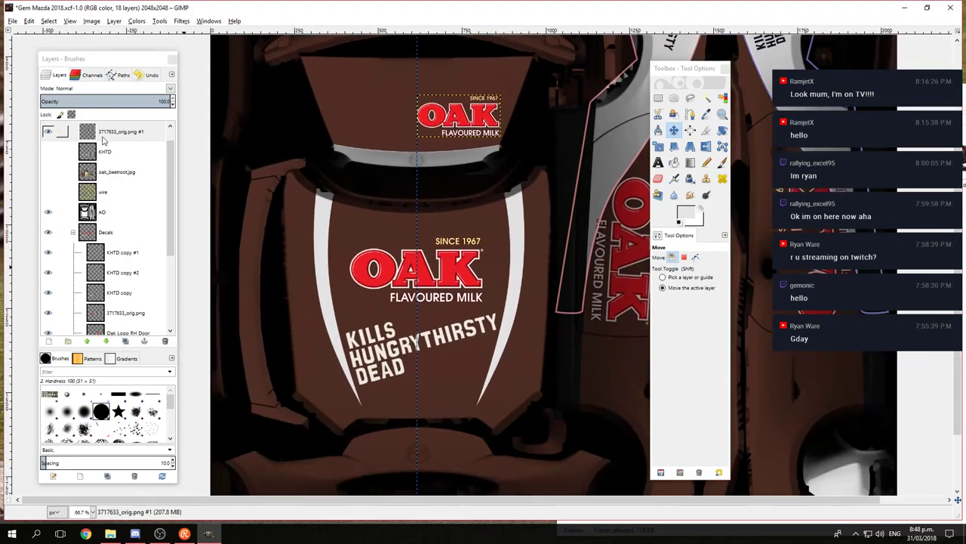
click(127, 258)
scroll(125, 260, down, 1)
click(121, 264)
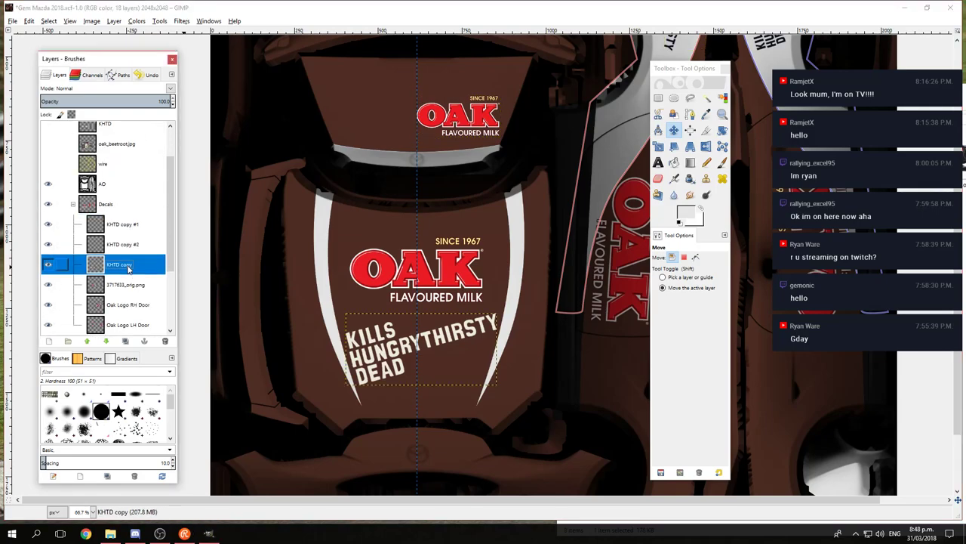
right_click(131, 266)
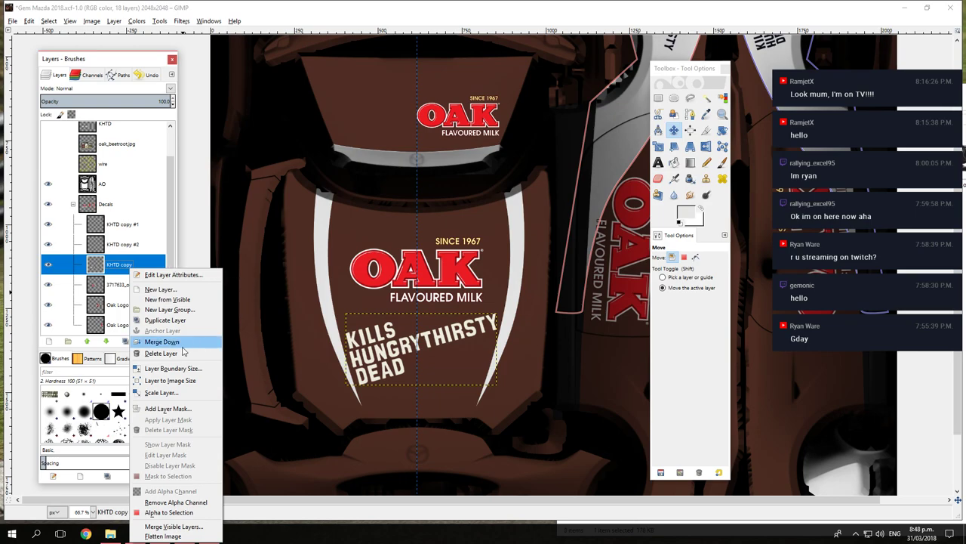
click(189, 320)
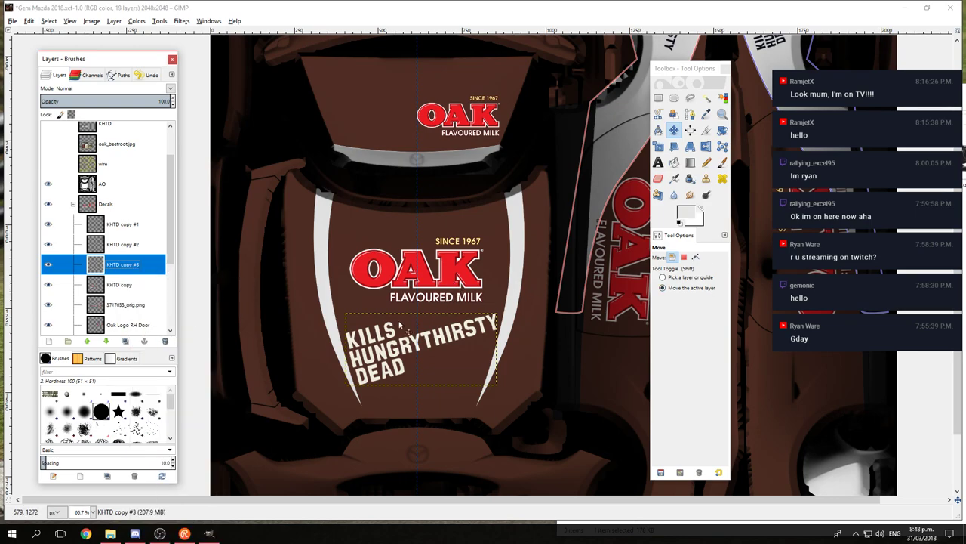
drag(385, 338, 390, 89)
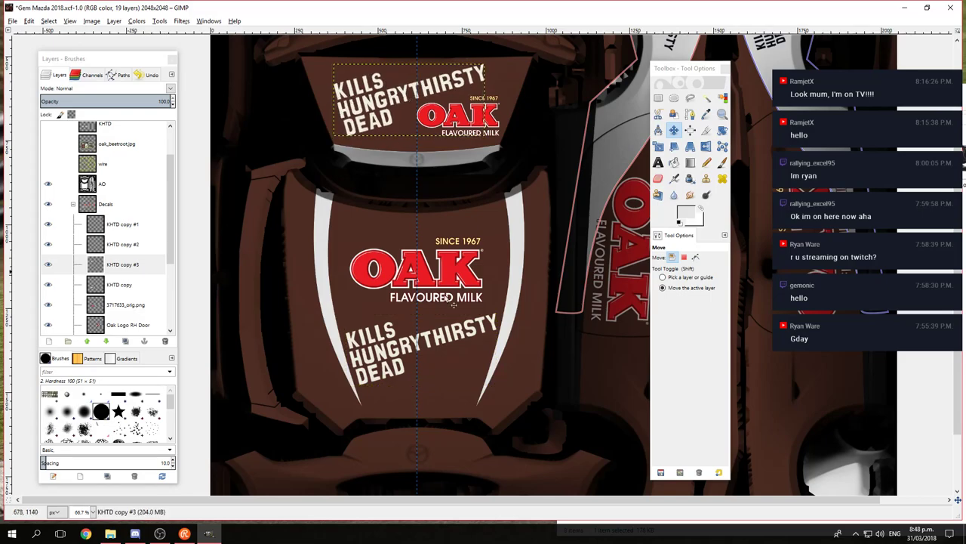
Step: Check the decal placement against the wire overlay, hide it again, and look over the whole car template
scroll(516, 166, up, 3)
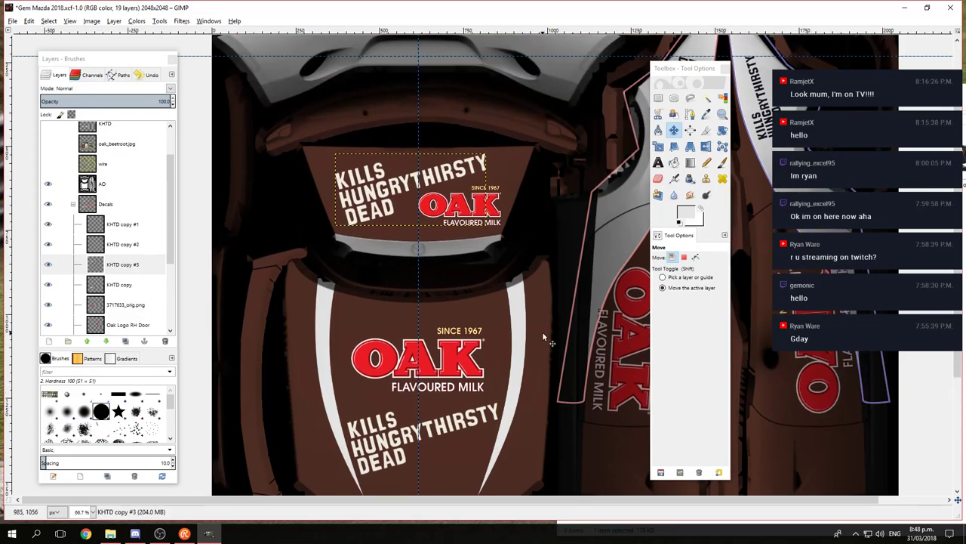
click(48, 164)
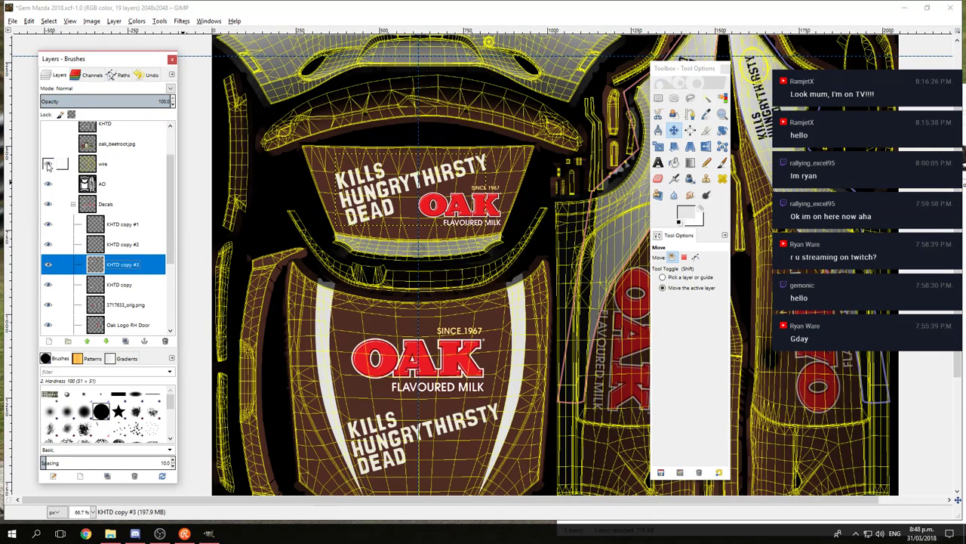
click(47, 164)
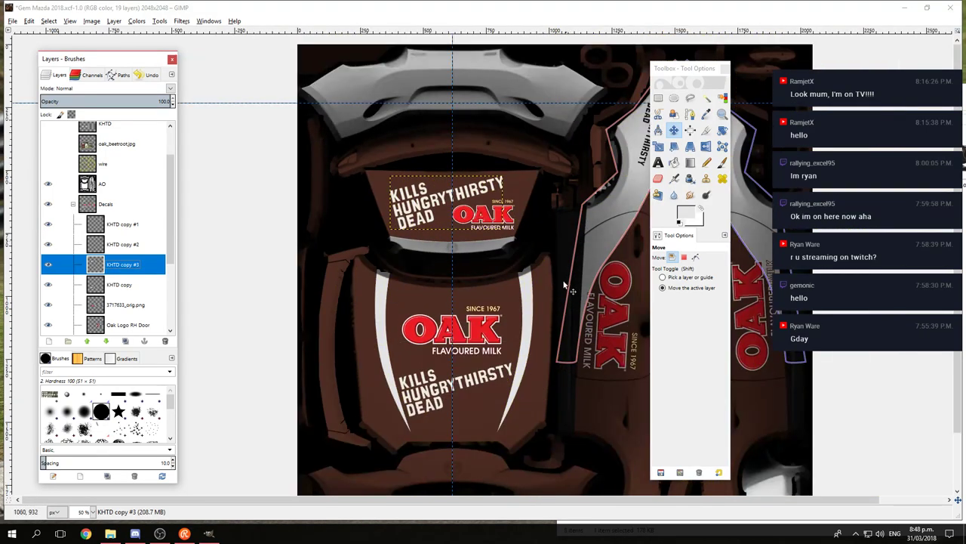
scroll(355, 250, down, 1)
scroll(363, 253, down, 2)
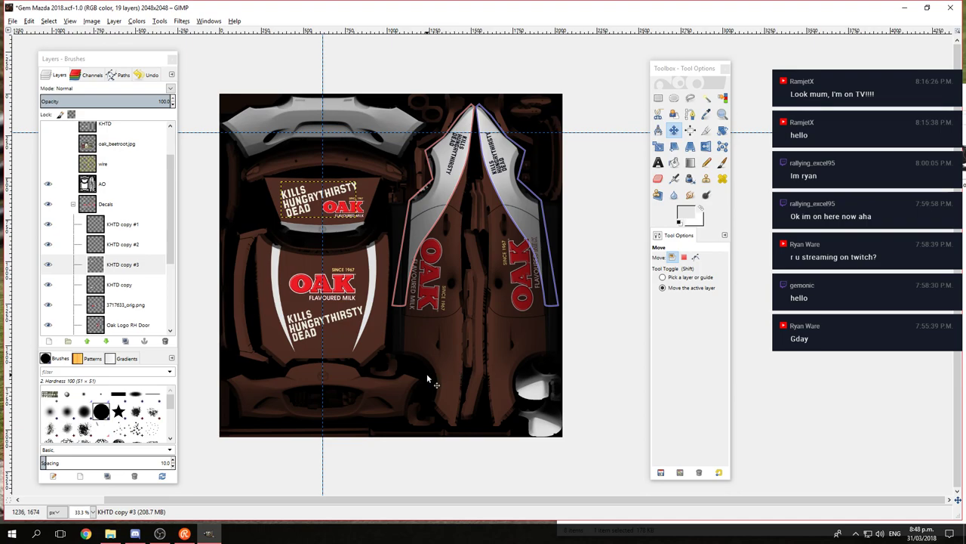
drag(577, 203, 611, 216)
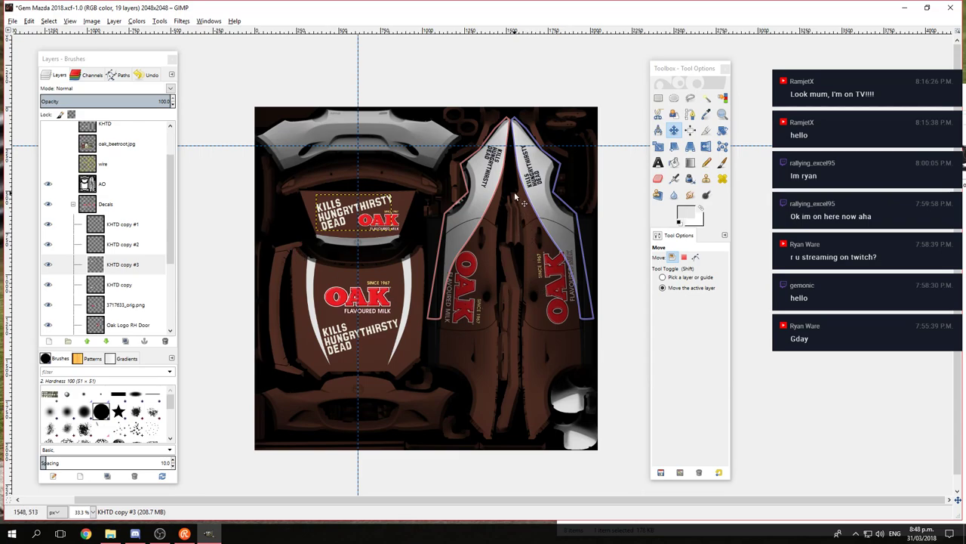
drag(571, 126, 538, 202)
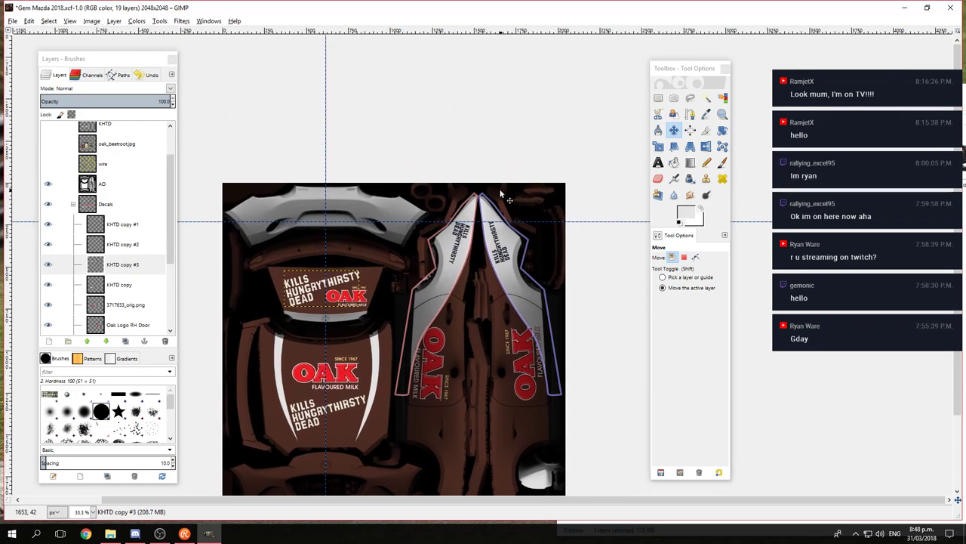
drag(284, 311, 397, 222)
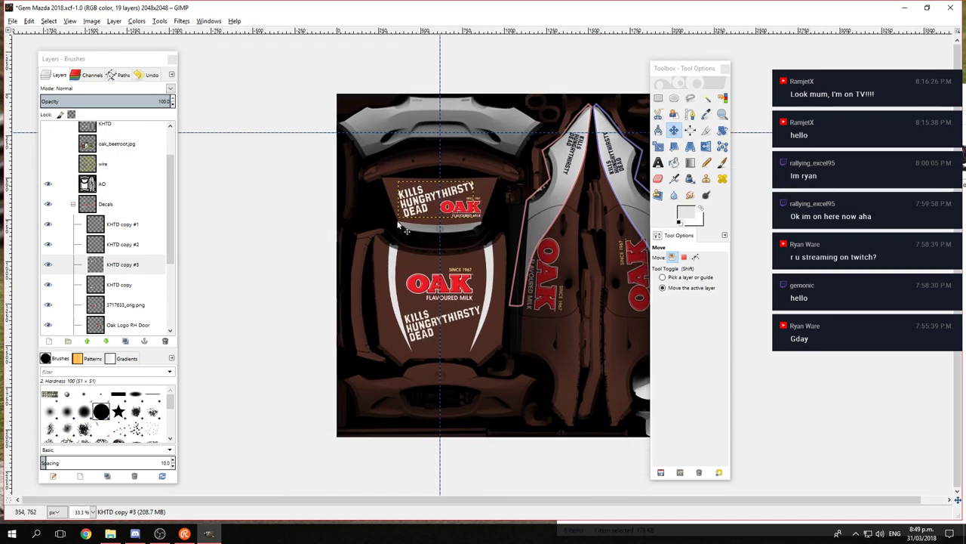
drag(498, 348, 427, 308)
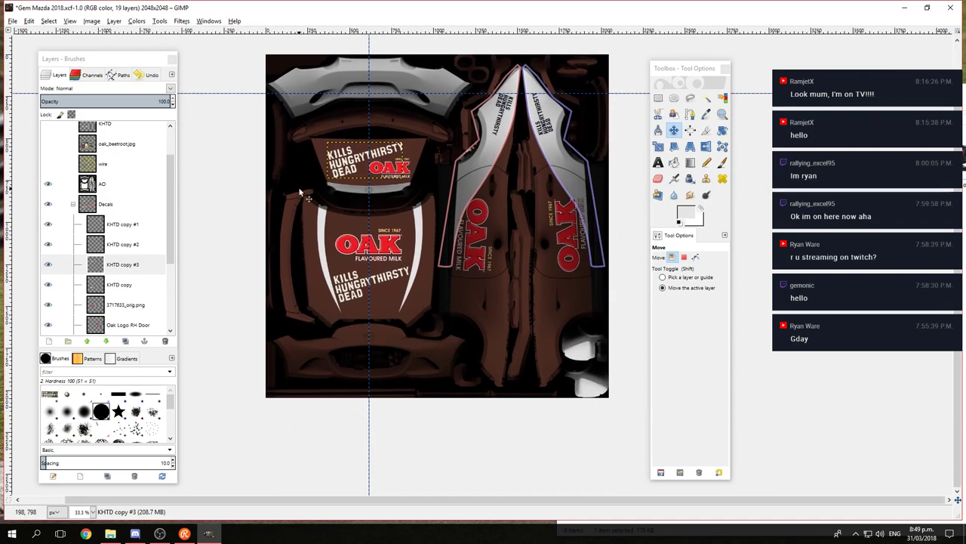
drag(389, 349, 421, 304)
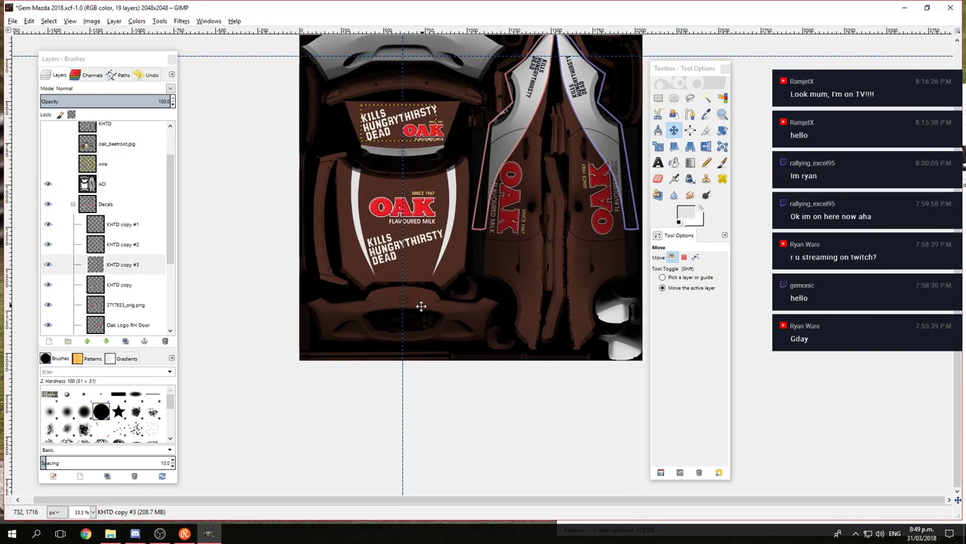
drag(483, 339, 491, 278)
Step: Draw a three-anchor path curving along the upper edge of the front bumper's right air intake, ending just past its outer corner
scroll(450, 301, up, 5)
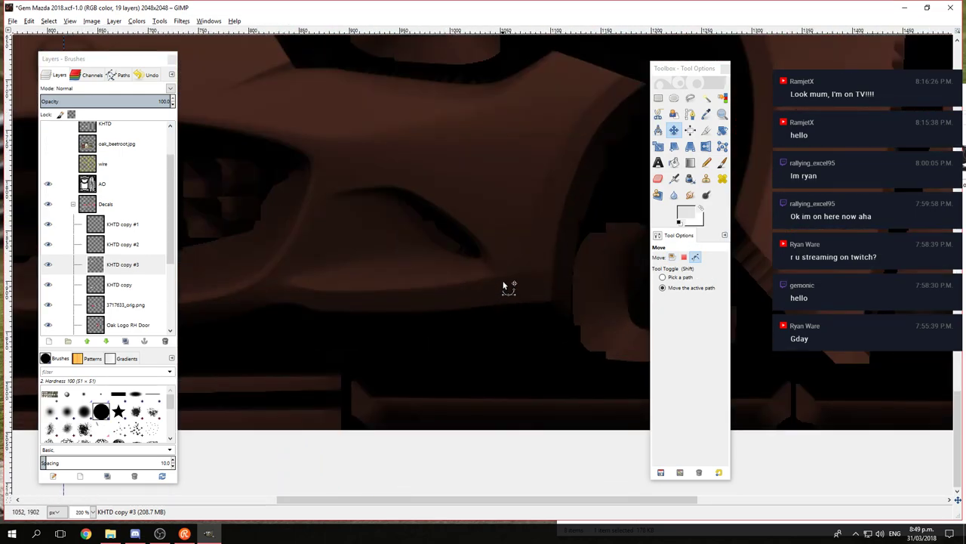
key(b)
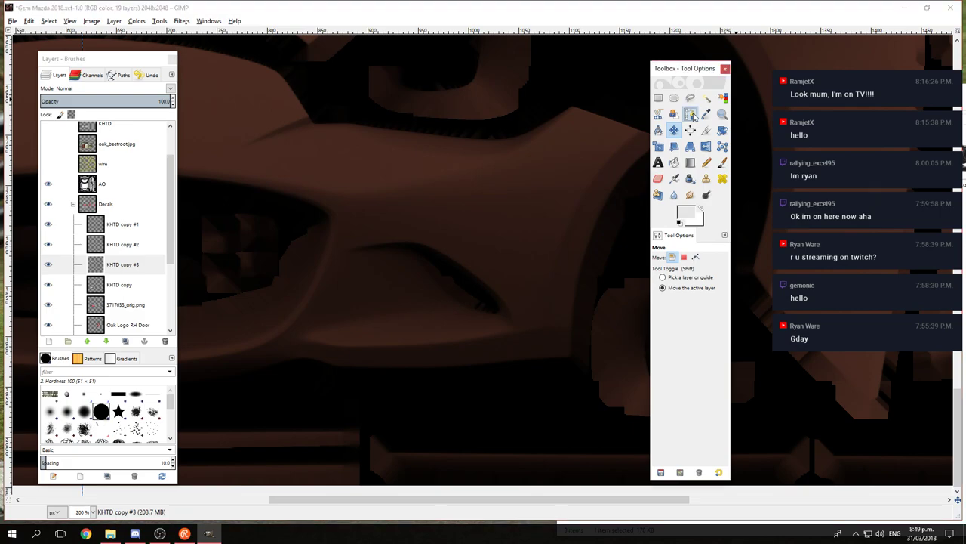
click(341, 245)
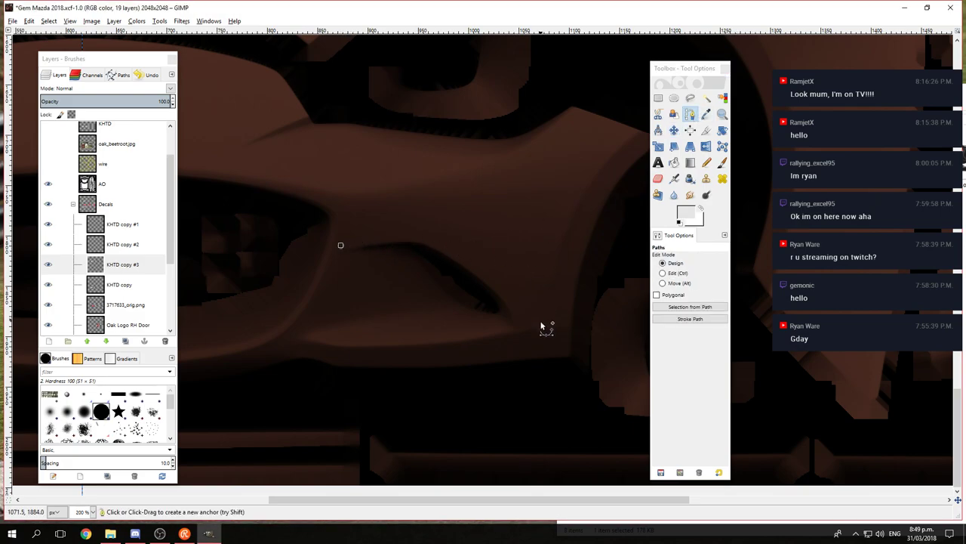
click(520, 322)
drag(410, 279, 421, 243)
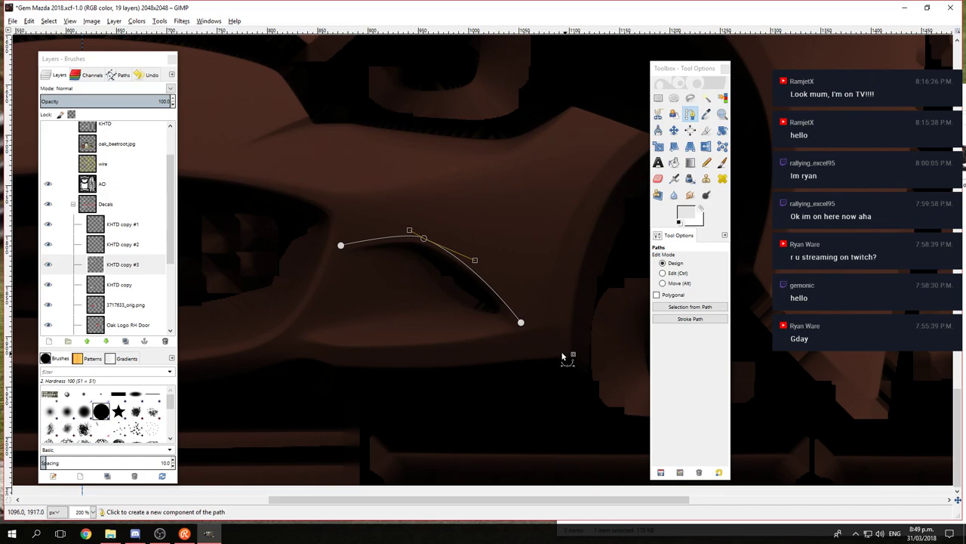
mouse_move(522, 323)
mouse_down()
mouse_move(541, 314)
mouse_move(529, 316)
mouse_up()
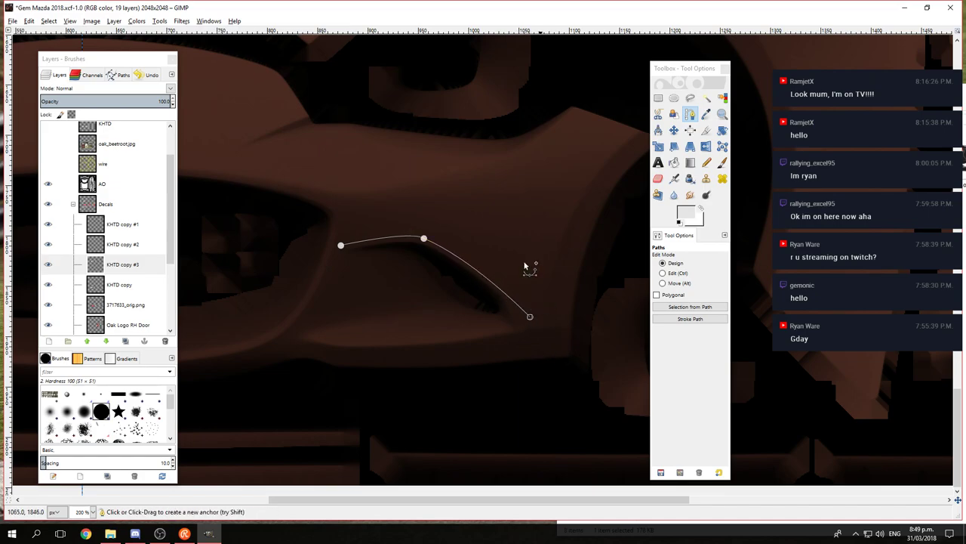
Step: Close the path back to its first anchor and bow the closing segment slightly above the first curve to form a thin crescent
ctrl+click(341, 246)
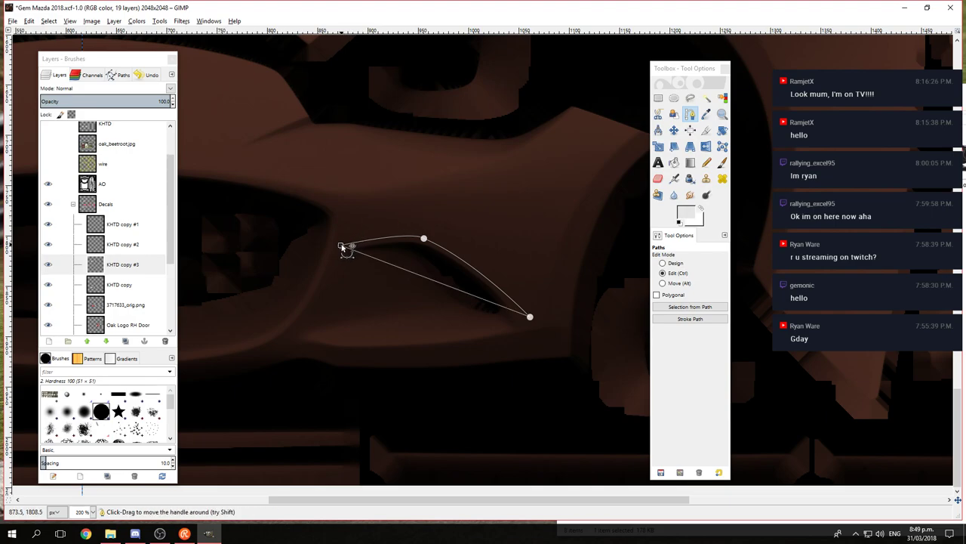
drag(425, 281, 405, 216)
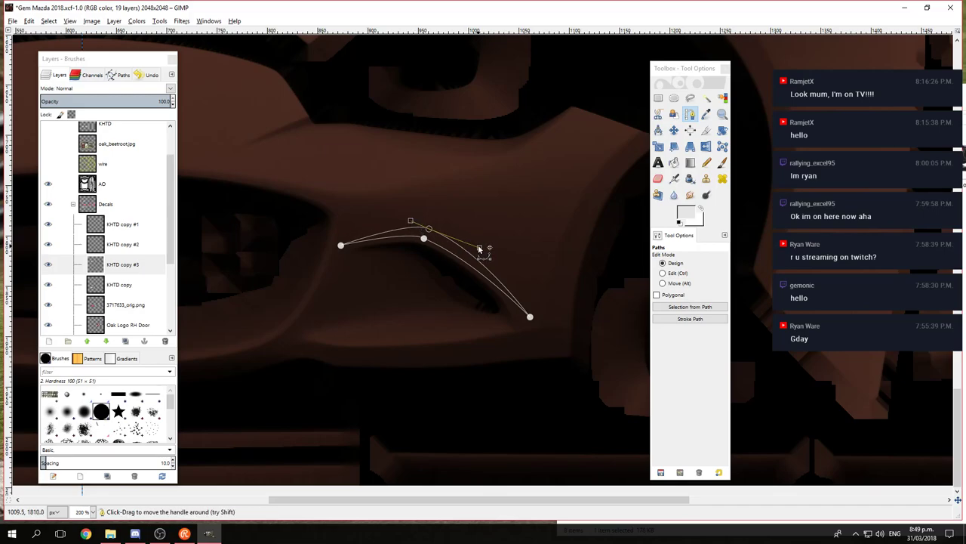
mouse_move(480, 248)
mouse_down()
mouse_move(467, 240)
mouse_move(474, 249)
mouse_up()
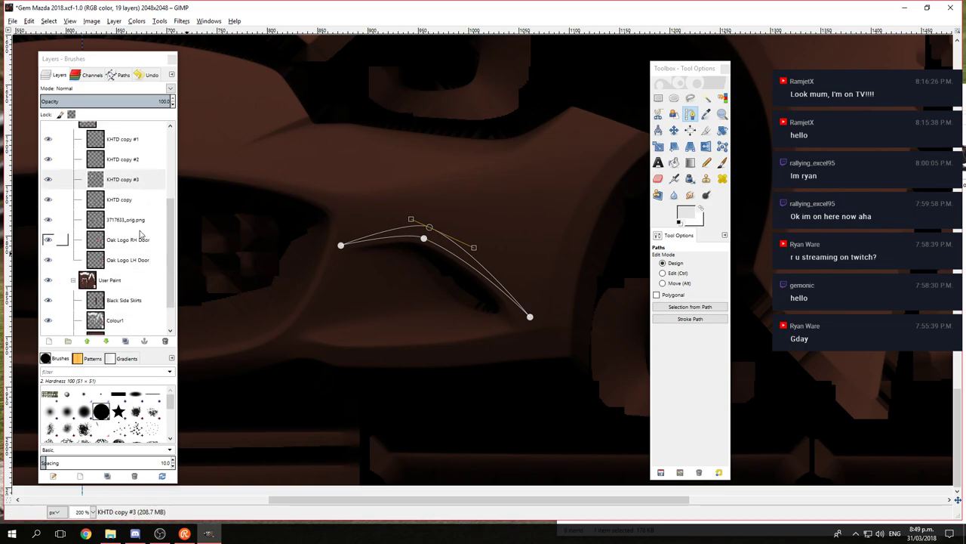
Step: Collapse the Decals group, make Colour1 the active layer, and create a selection from the crescent path
scroll(129, 242, down, 2)
scroll(94, 147, up, 1)
click(73, 154)
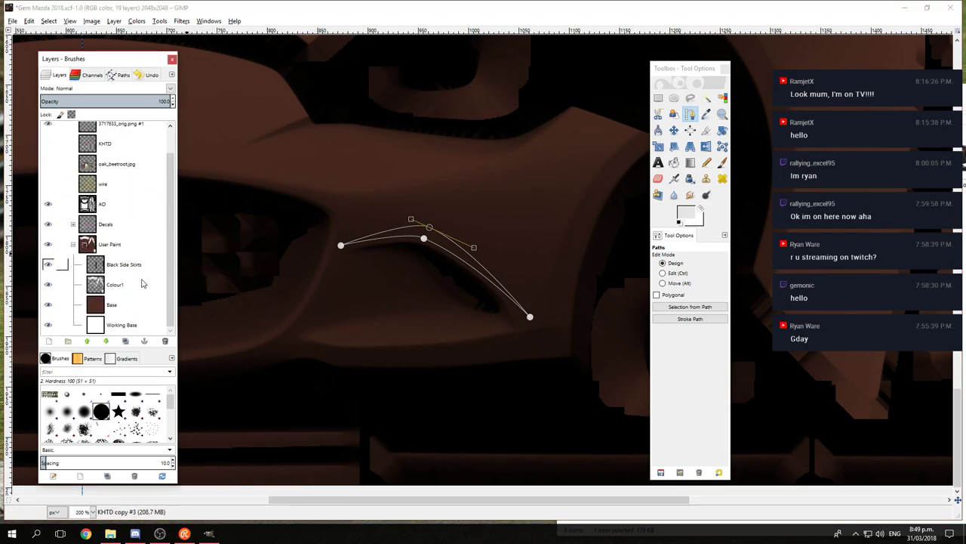
click(127, 285)
click(48, 21)
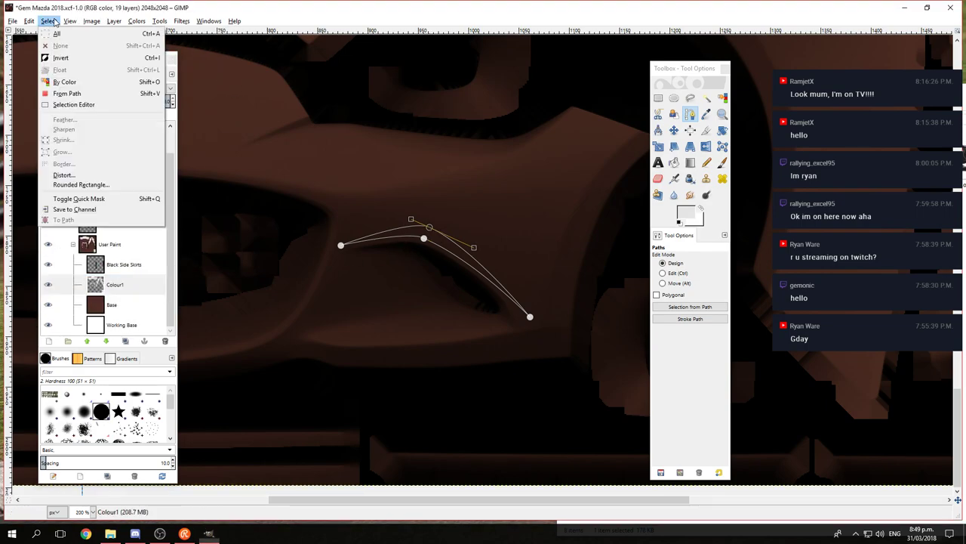
click(83, 101)
Step: Fill the crescent selection with the light grey foreground colour using the size 70 Paintbrush, and clear the selection
click(722, 162)
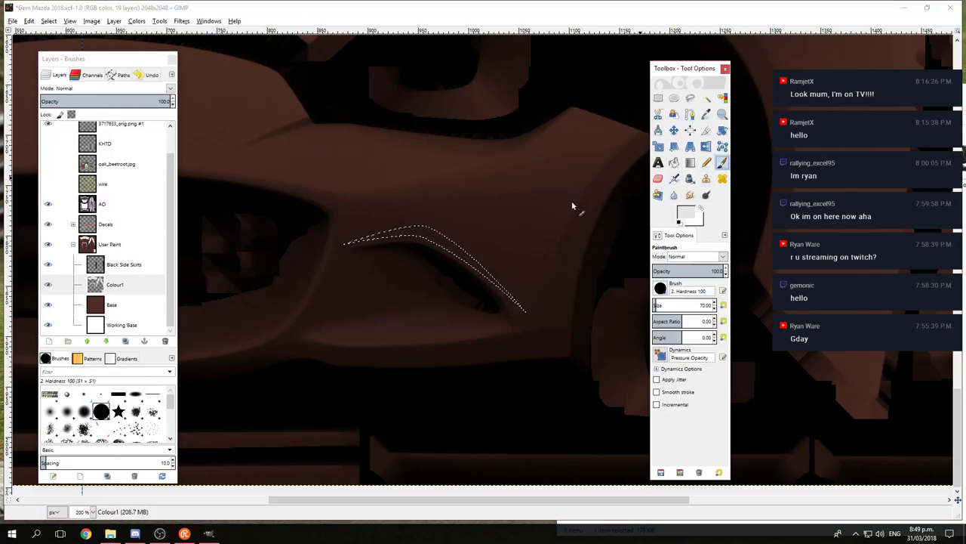
mouse_move(351, 246)
mouse_down()
mouse_move(398, 240)
mouse_move(540, 332)
mouse_up()
key(ctrl+shift+a)
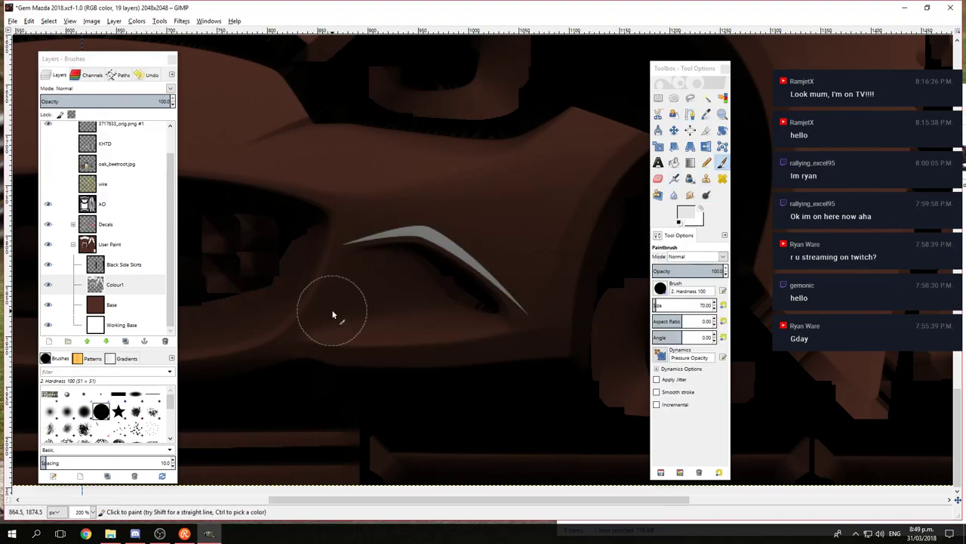
drag(332, 310, 486, 281)
scroll(488, 280, down, 2)
drag(362, 276, 412, 273)
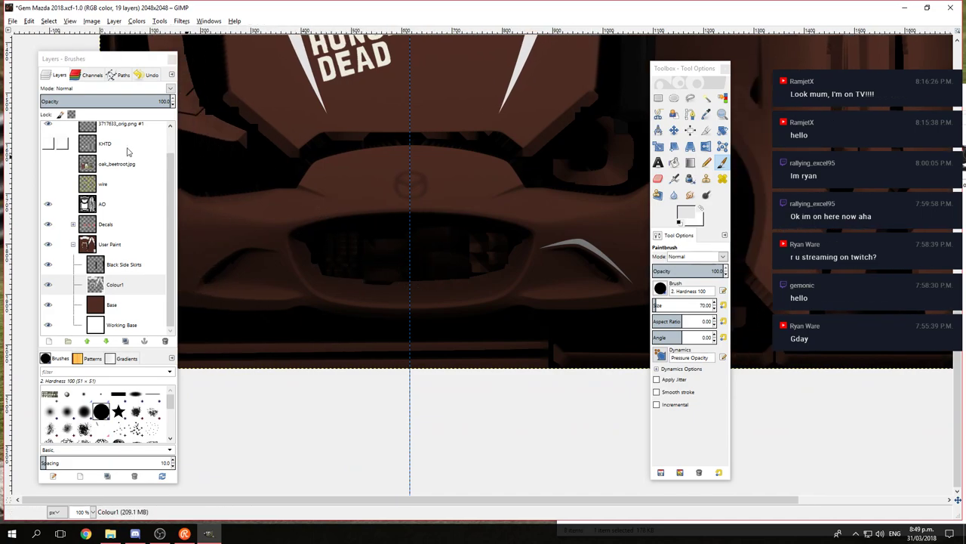
Step: Show the right intake's crescent path, hide the paths Unnamed #5 and Unnamed #1, and duplicate the crescent path
click(125, 77)
click(65, 110)
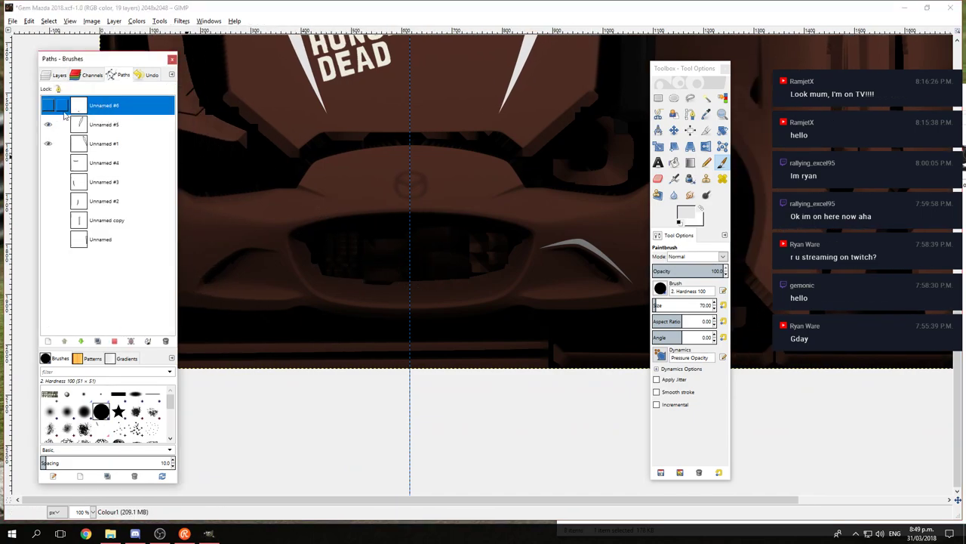
click(47, 106)
click(47, 125)
click(48, 144)
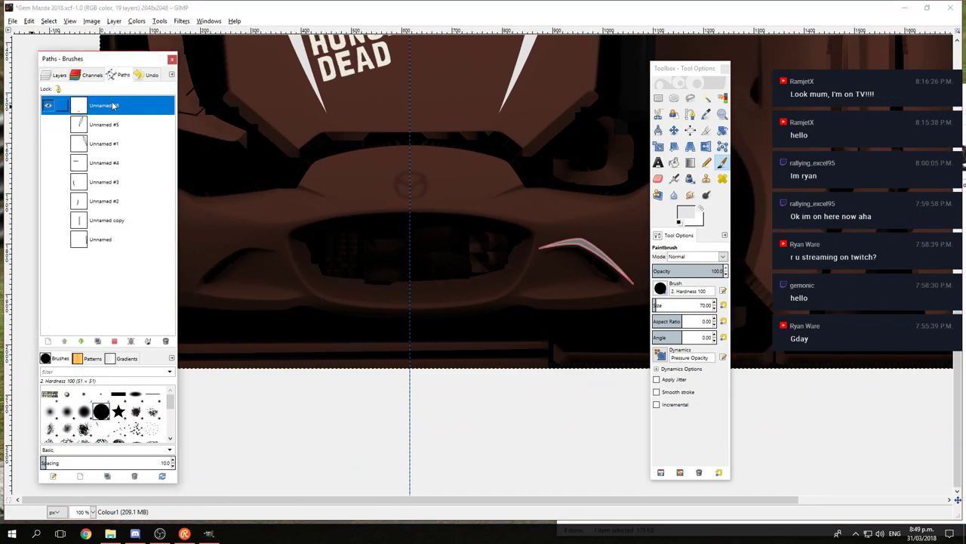
right_click(113, 104)
click(148, 168)
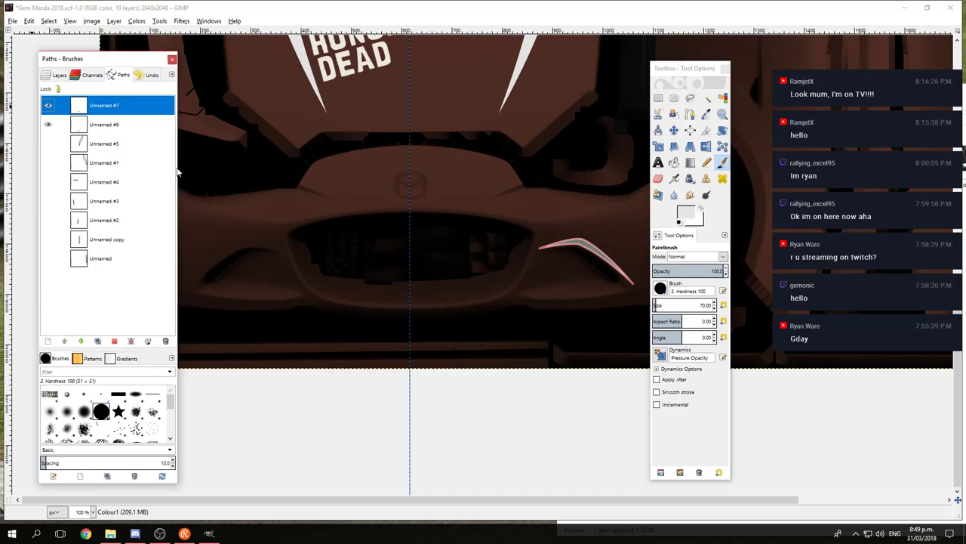
Step: Flip the duplicated crescent path horizontally
click(706, 146)
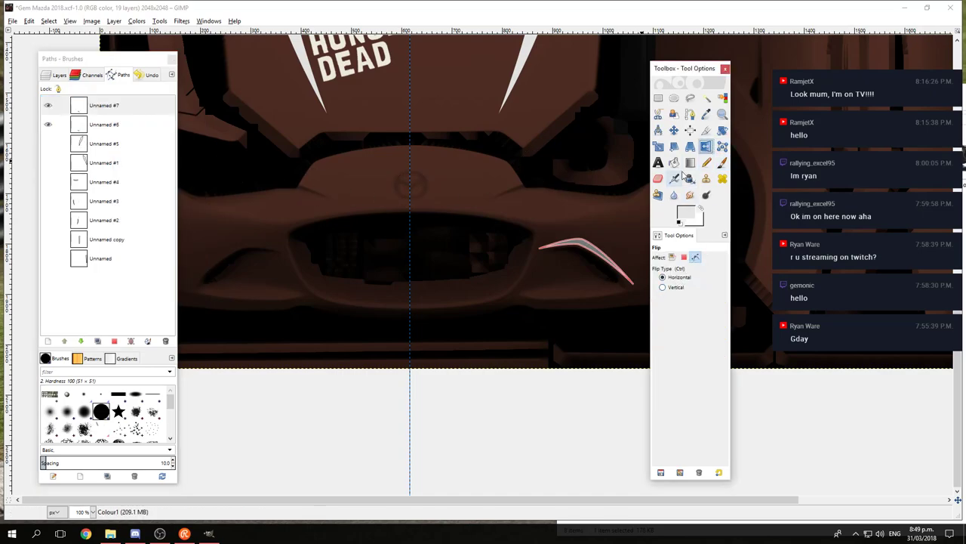
click(589, 247)
scroll(604, 244, right, 1)
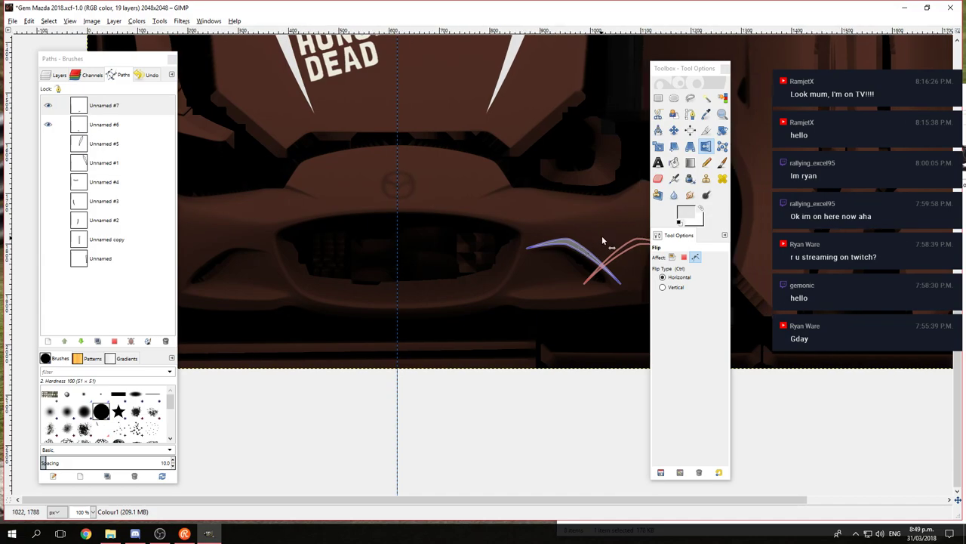
Step: Move the flipped crescent path horizontally across the front bumper to the left air intake, using the Move the active path option
key(m)
click(696, 259)
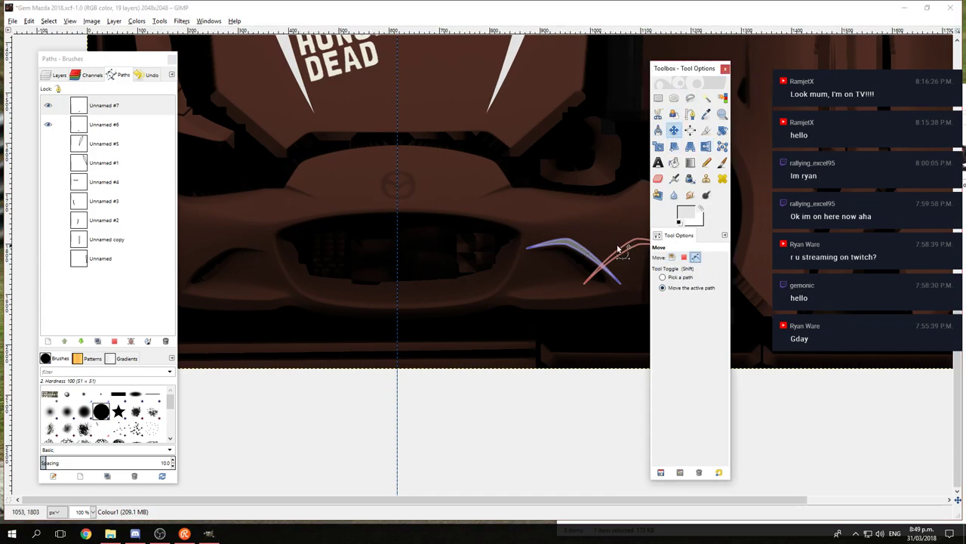
click(619, 251)
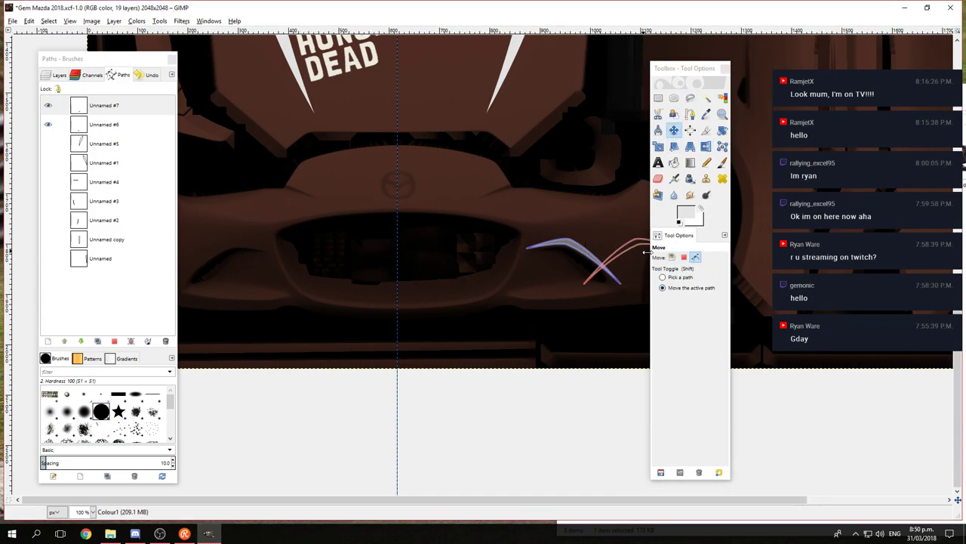
key(shift+Left)
key(shift+Left)
key(shift+Left)
key(shift+Left)
key(shift+Left)
key(shift+Left)
key(shift+Left)
key(shift+Left)
key(shift+Left)
key(shift+Left)
key(shift+Left)
key(shift+Left)
key(shift+Left)
key(shift+Left)
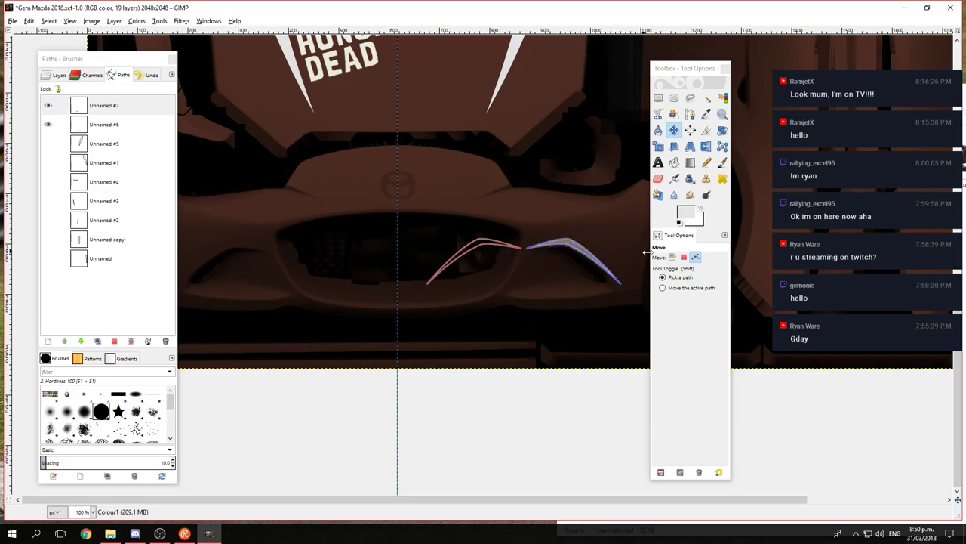
key(shift+Left)
key(shift+Left)
key(shift+Left)
key(shift+Left)
key(shift+Left)
key(shift+Left)
key(shift+Left)
key(shift+Left)
key(shift+Left)
key(shift+Left)
key(shift+Left)
key(shift+Left)
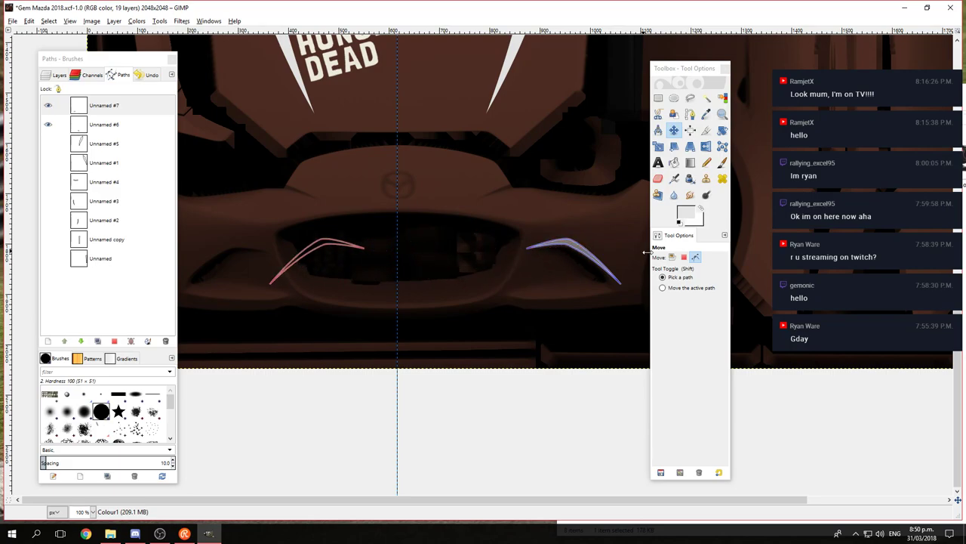
key(shift+Left)
key(shift+Left)
key(shift+Left)
key(shift+Left)
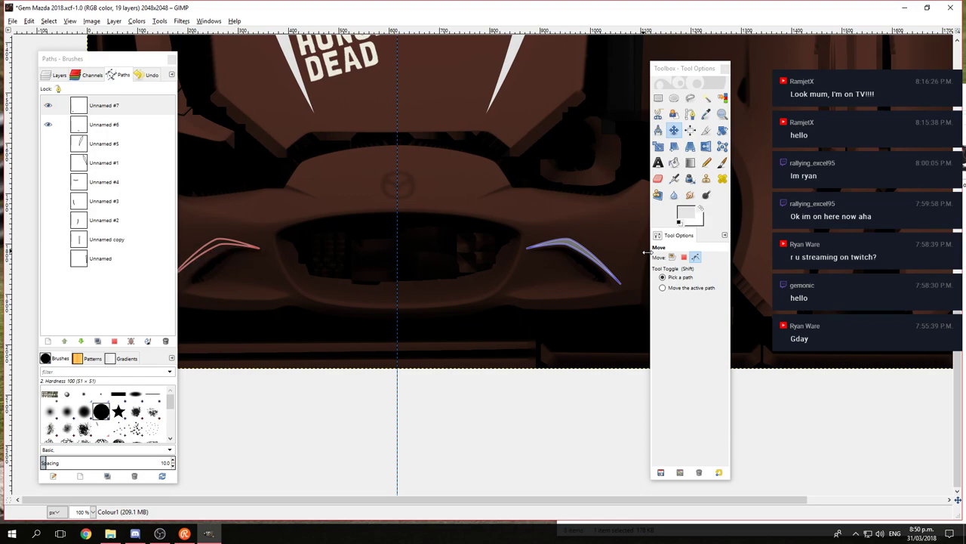
Step: Nudge the flipped path slightly right so it follows the upper edge of the left air intake
drag(375, 279, 482, 246)
scroll(383, 240, up, 2)
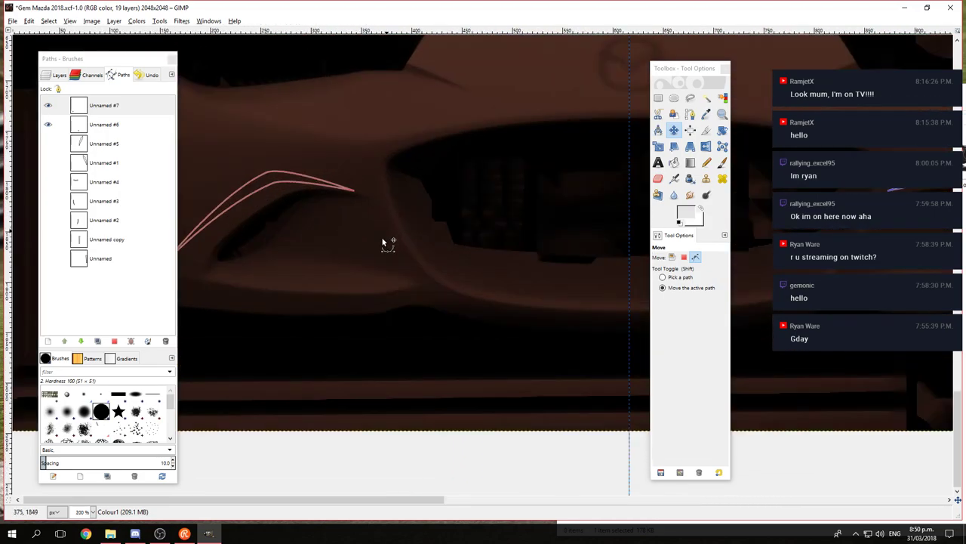
drag(310, 226, 386, 226)
scroll(366, 228, up, 1)
key(Right)
key(Right)
key(Right)
key(Right)
key(Right)
key(Right)
key(Right)
key(Right)
key(Right)
key(Right)
key(Right)
key(Right)
key(Right)
key(Right)
key(Right)
key(Right)
key(Right)
key(Right)
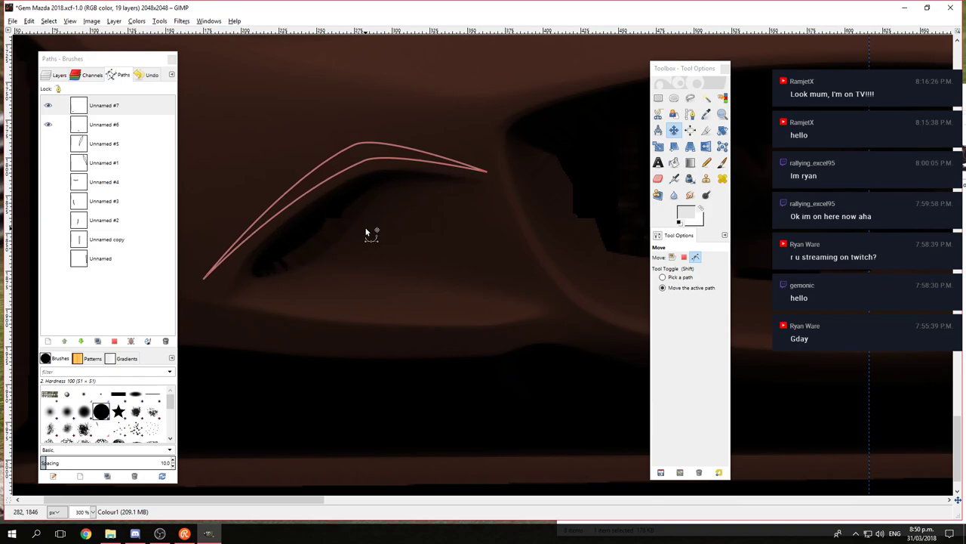
Step: Compare the positions of the left and right crescents relative to the vertical centre guide
scroll(366, 229, down, 1)
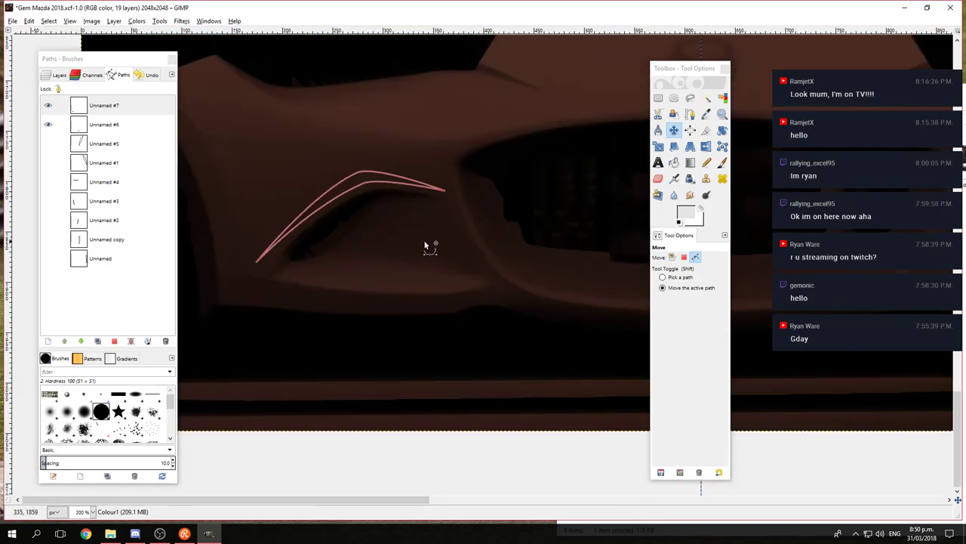
drag(482, 226, 183, 254)
drag(496, 243, 446, 229)
scroll(446, 229, right, 3)
scroll(356, 214, down, 1)
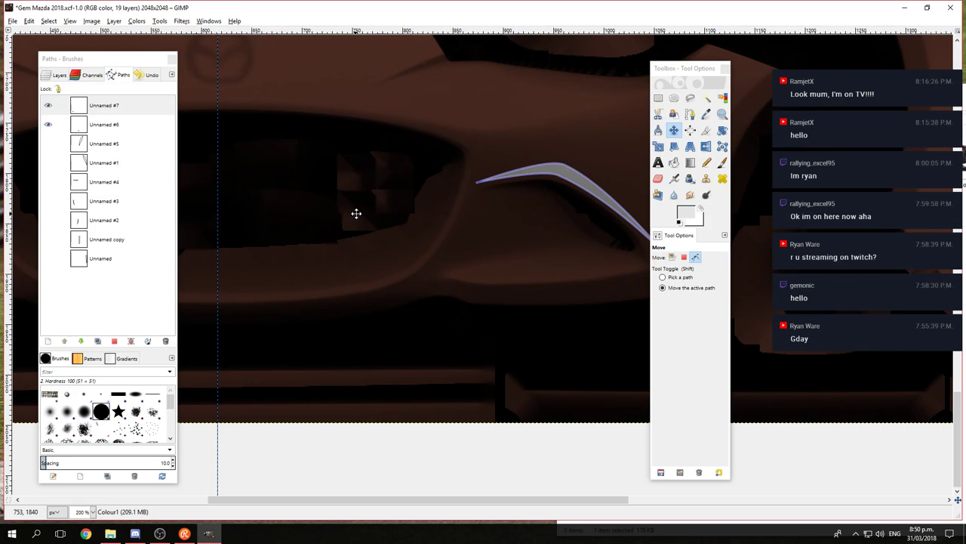
scroll(357, 214, left, 5)
scroll(357, 214, up, 1)
drag(564, 232, 558, 227)
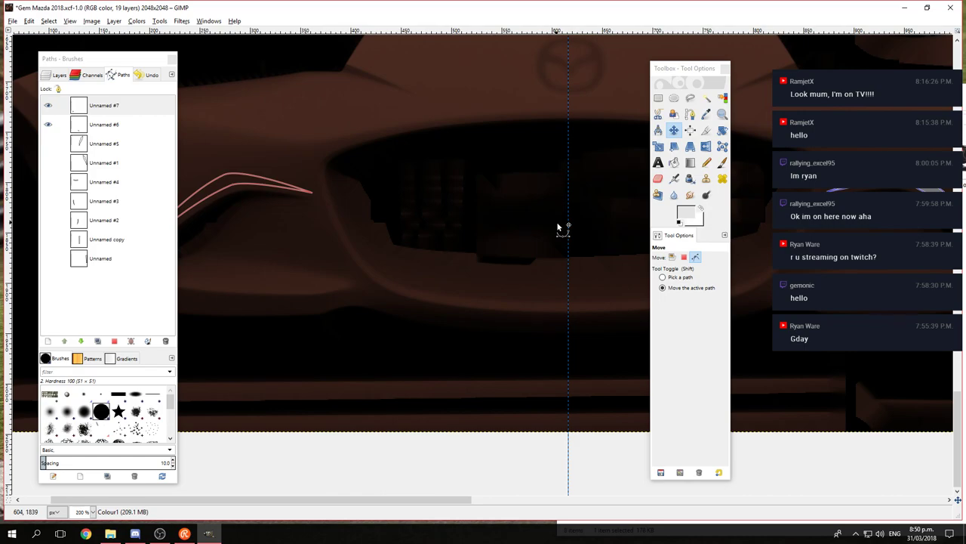
scroll(290, 231, down, 1)
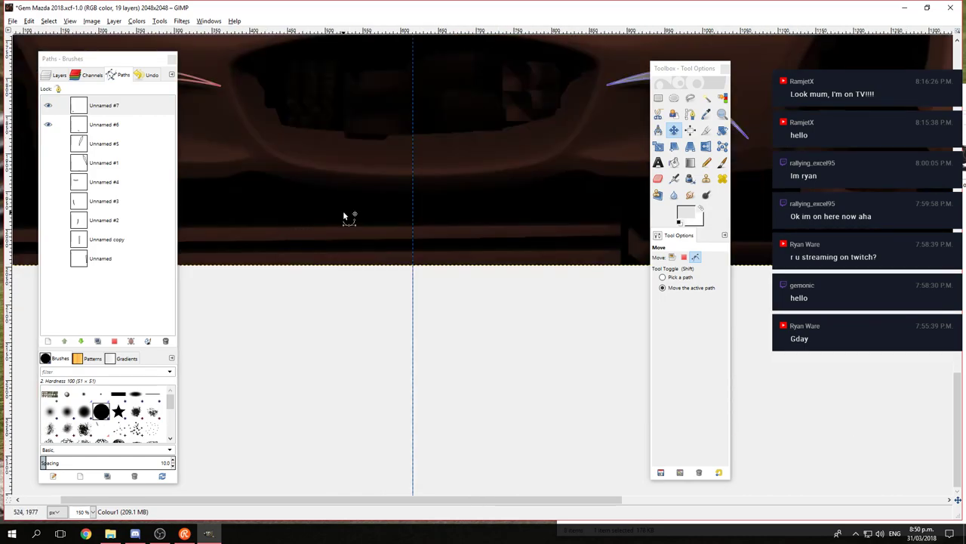
scroll(343, 216, down, 2)
Step: Fill a selection made from the left crescent path with light grey on Colour1 using the size 70 Paintbrush, and clear the selection
click(48, 20)
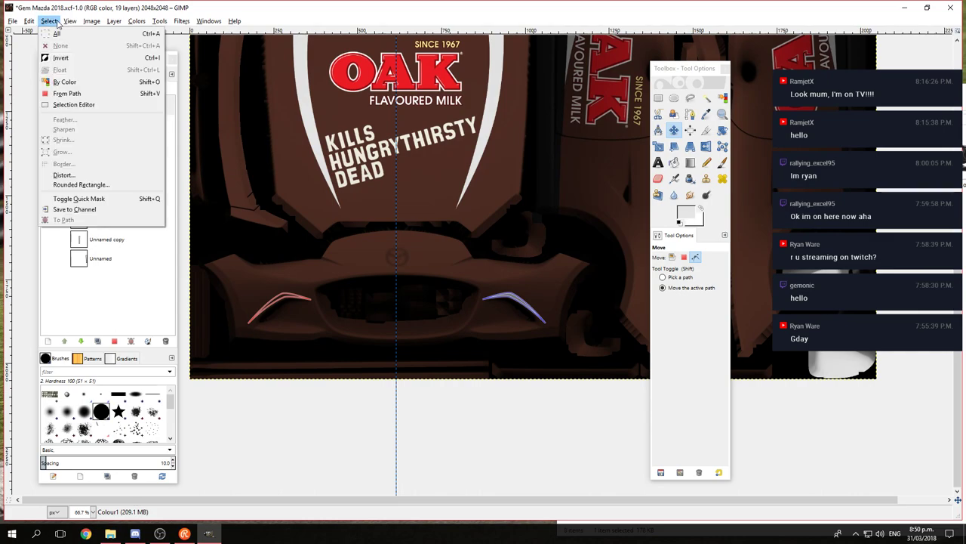
click(67, 93)
click(63, 75)
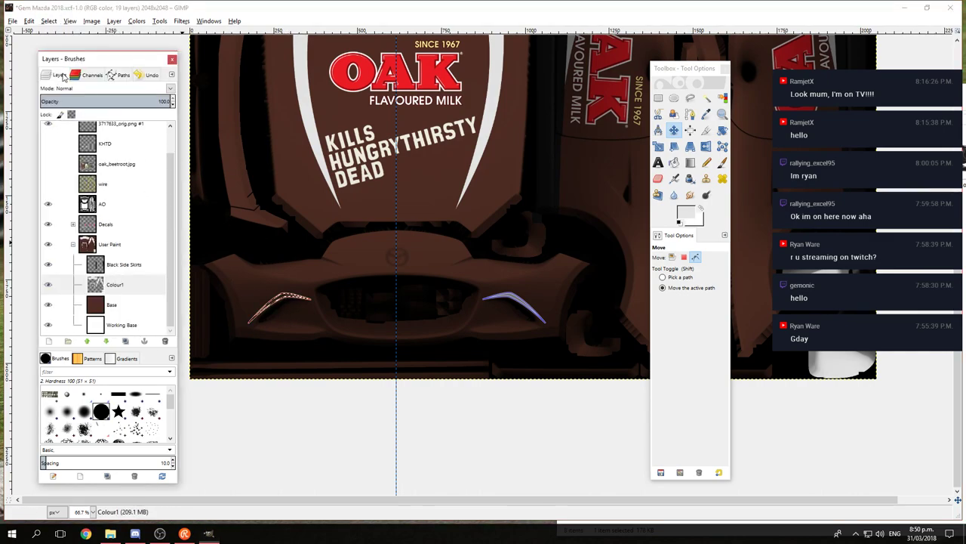
click(722, 161)
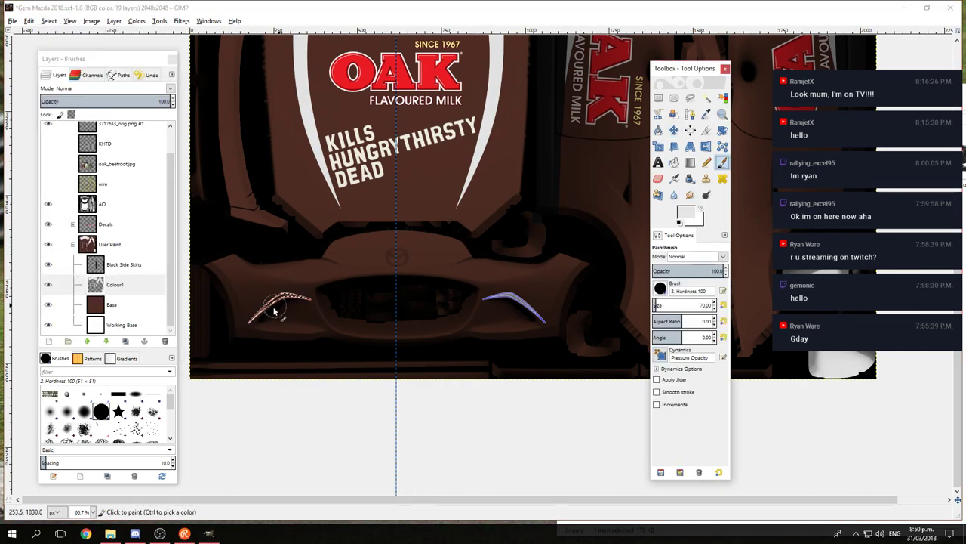
mouse_move(312, 304)
mouse_down()
mouse_move(266, 298)
mouse_move(220, 343)
mouse_up()
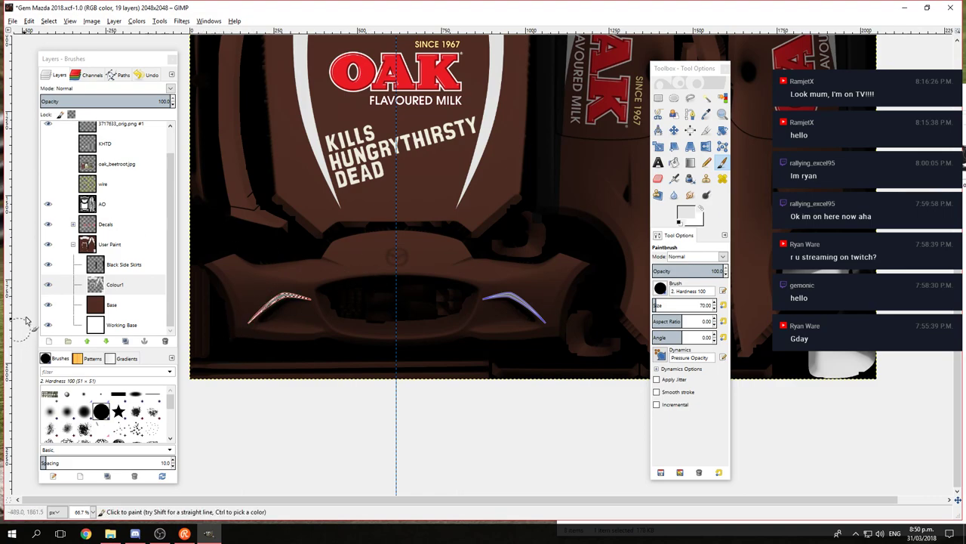
key(ctrl+shift+a)
Step: Move the 3717633_orig.png #1 layer into the Decals group, at the top of its layers
scroll(73, 184, up, 1)
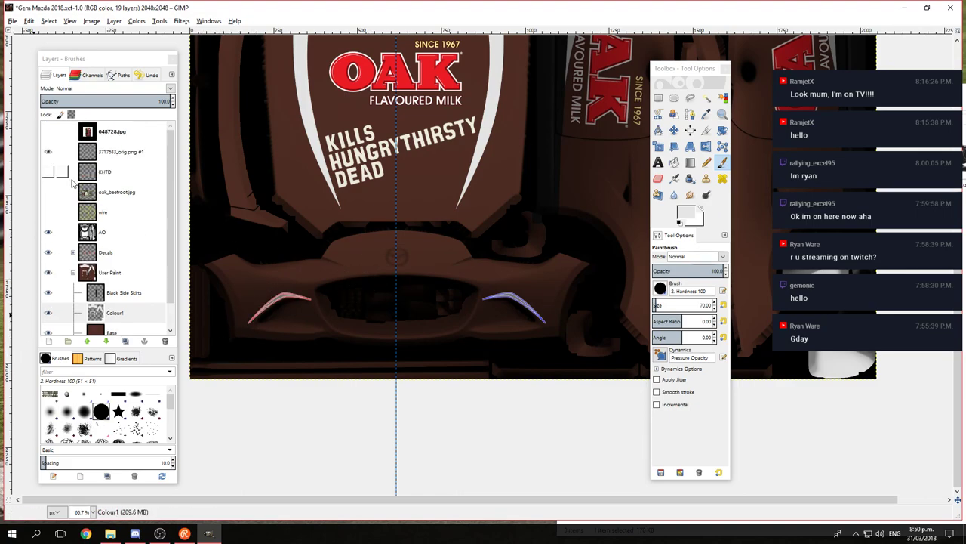
click(48, 154)
drag(114, 153, 125, 254)
click(48, 212)
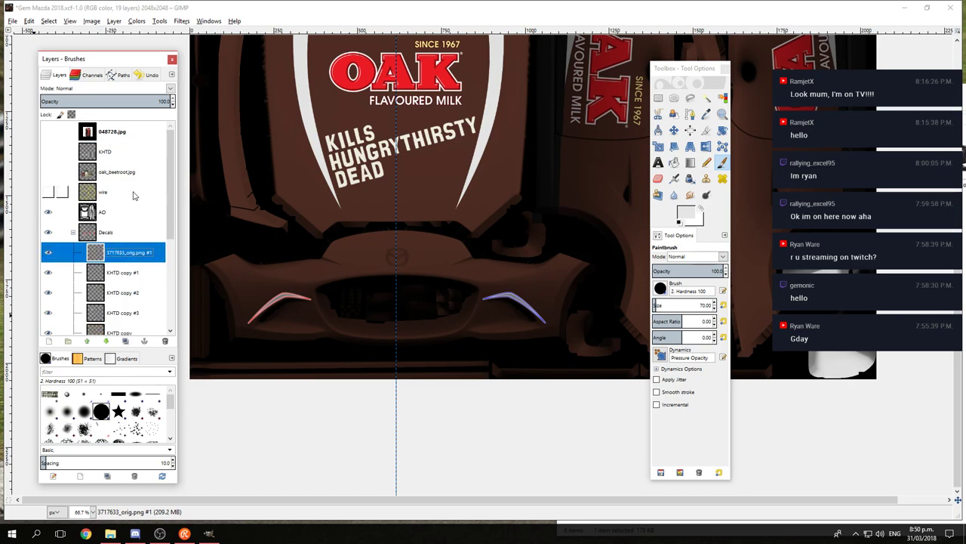
Step: Hide both crescent paths and save the Gem Mazda 2018.xcf project
click(118, 76)
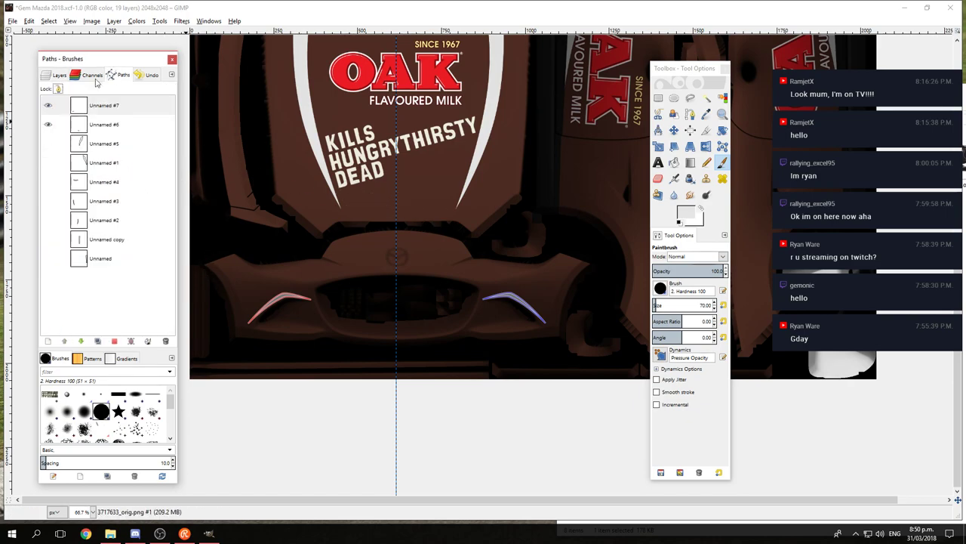
click(47, 106)
click(49, 125)
click(52, 77)
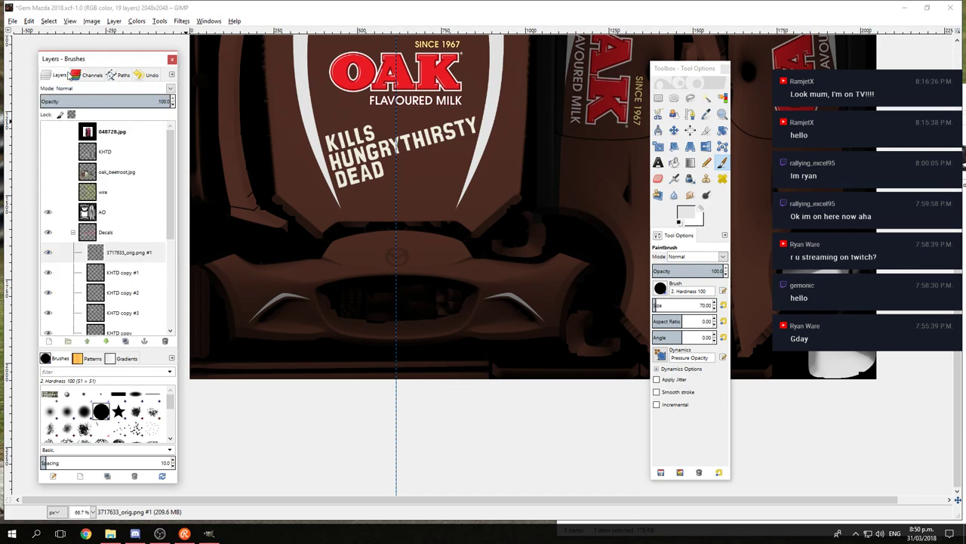
click(12, 20)
click(31, 102)
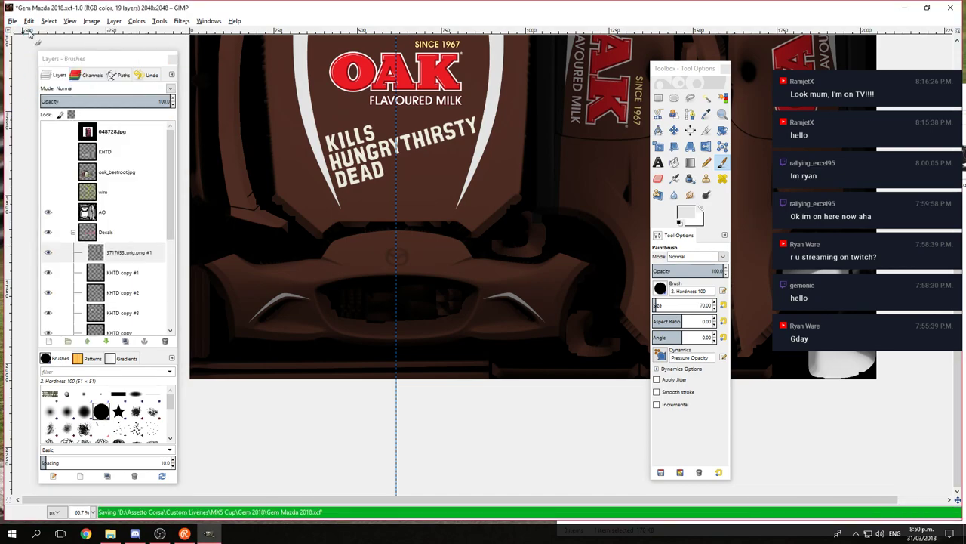
Step: Flatten the image, export it over the existing Skin_00.dds, and undo the flattening to restore the layers
click(92, 20)
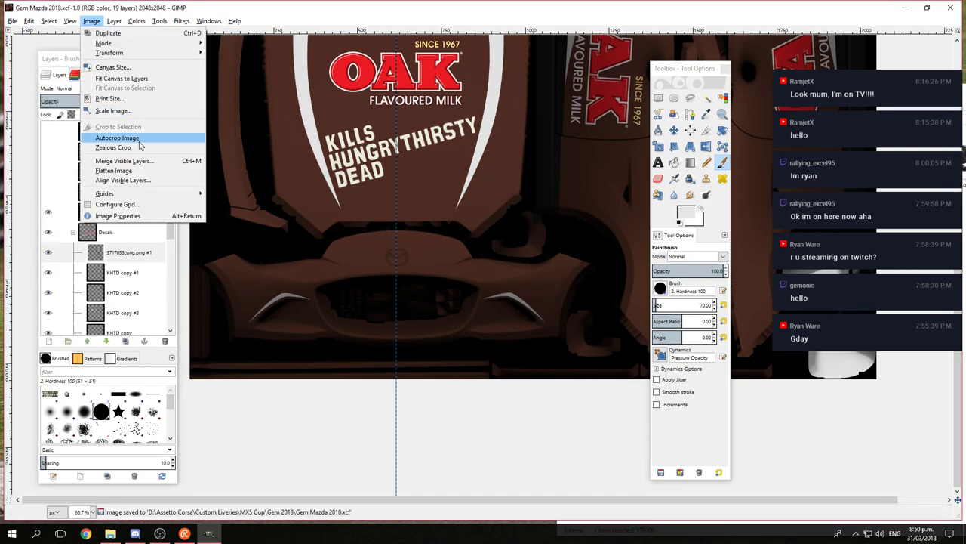
click(113, 170)
click(12, 21)
click(47, 147)
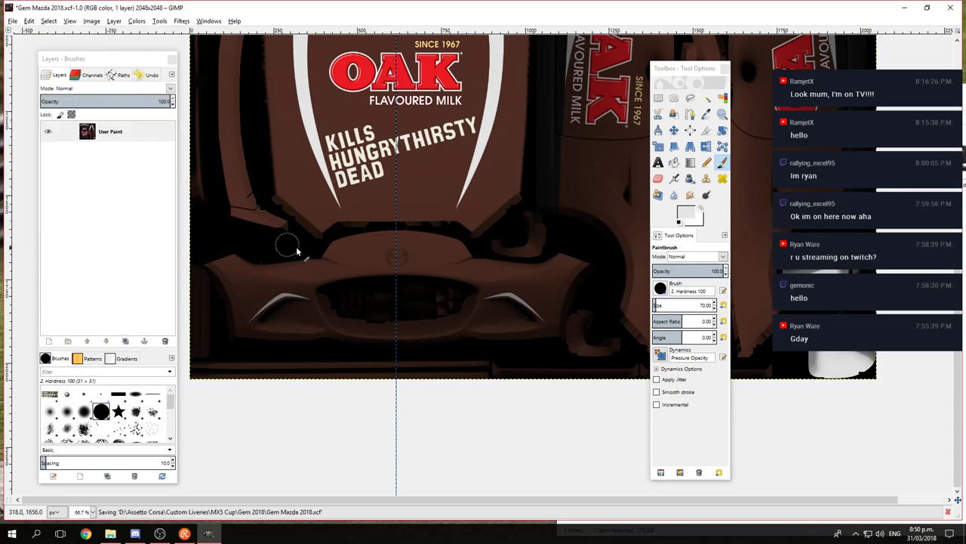
key(ctrl+z)
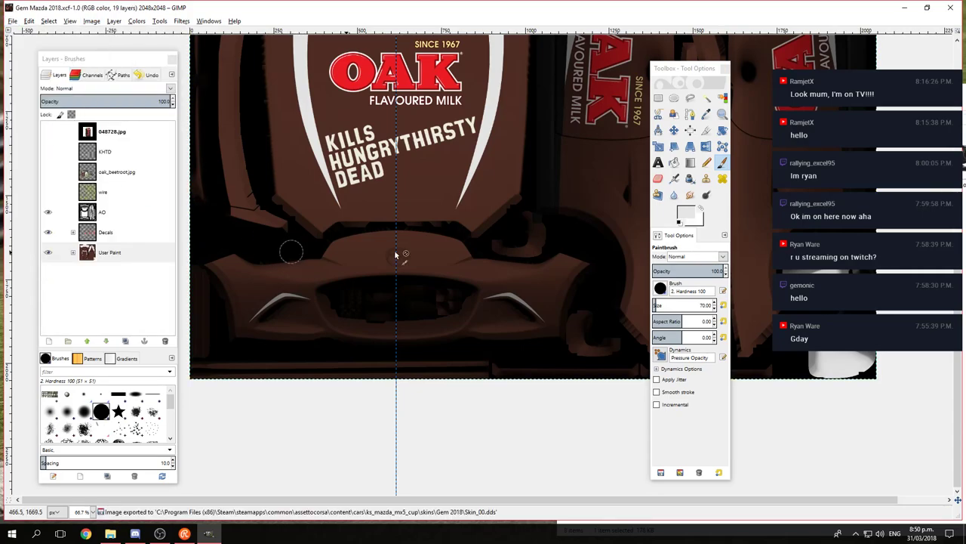
Step: Switch to the acShowroom car viewer and inspect the exported livery from the front, both sides and the rear
click(904, 7)
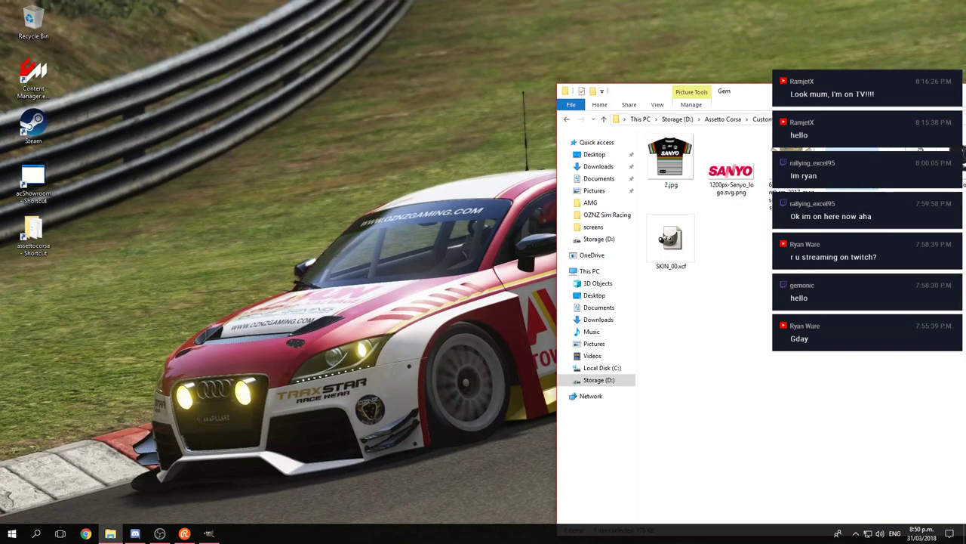
double_click(34, 178)
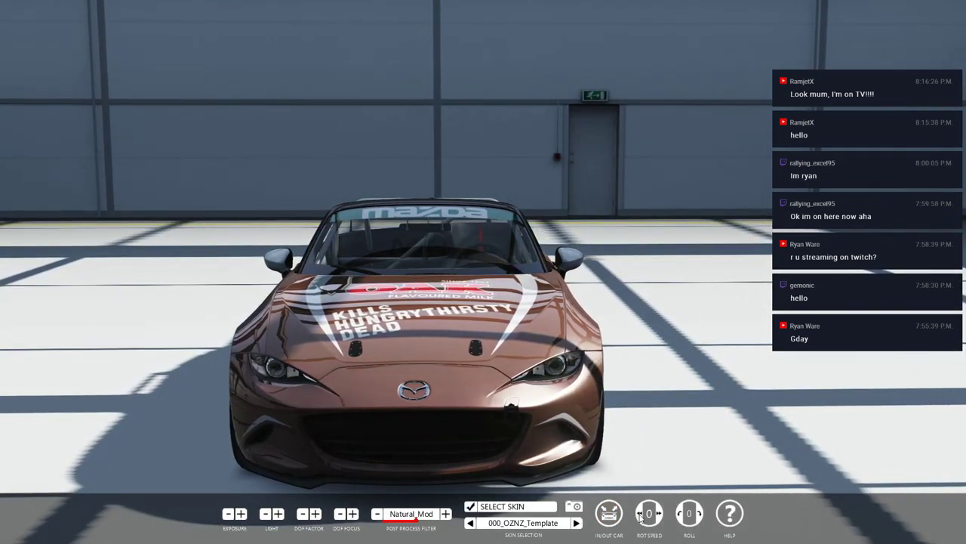
drag(681, 385, 428, 381)
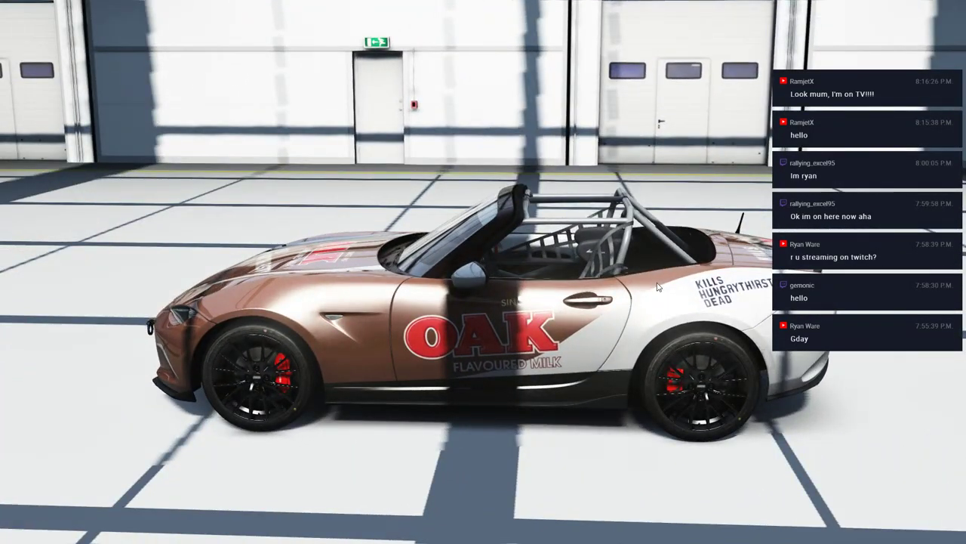
drag(596, 306, 185, 362)
drag(627, 434, 517, 382)
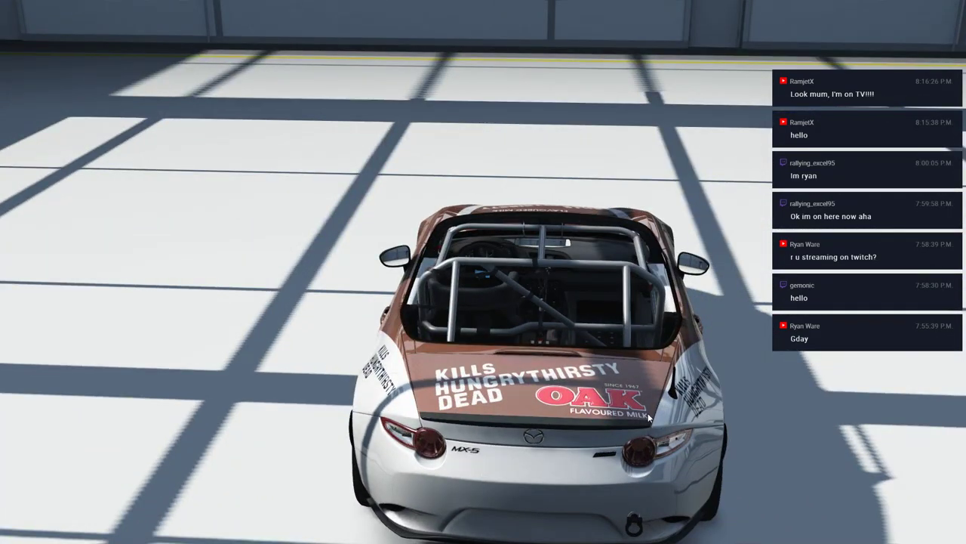
drag(647, 416, 360, 323)
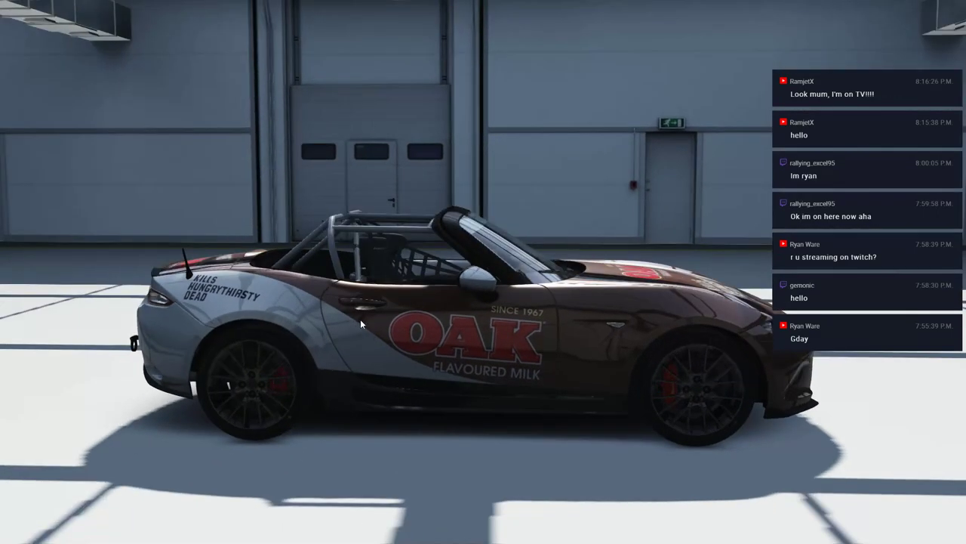
drag(696, 305, 201, 326)
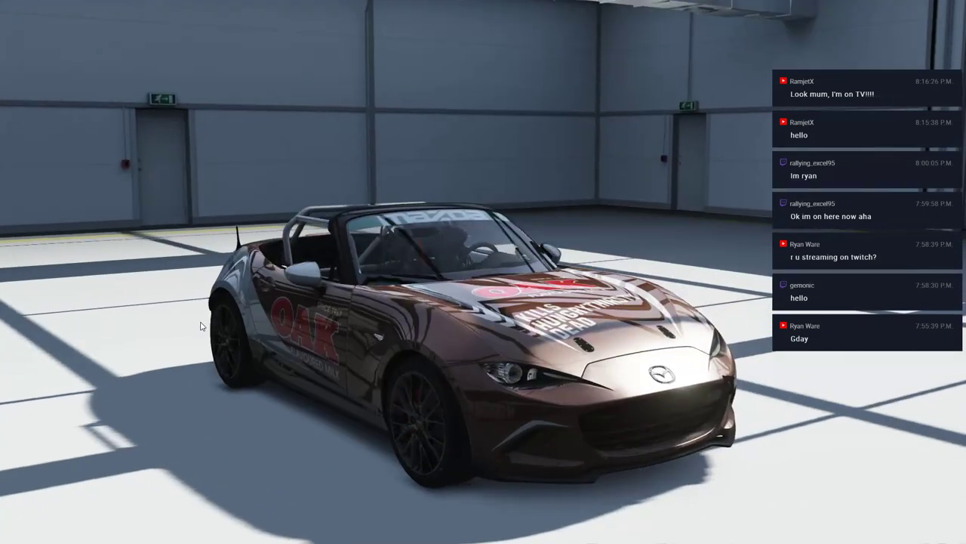
drag(491, 321, 602, 385)
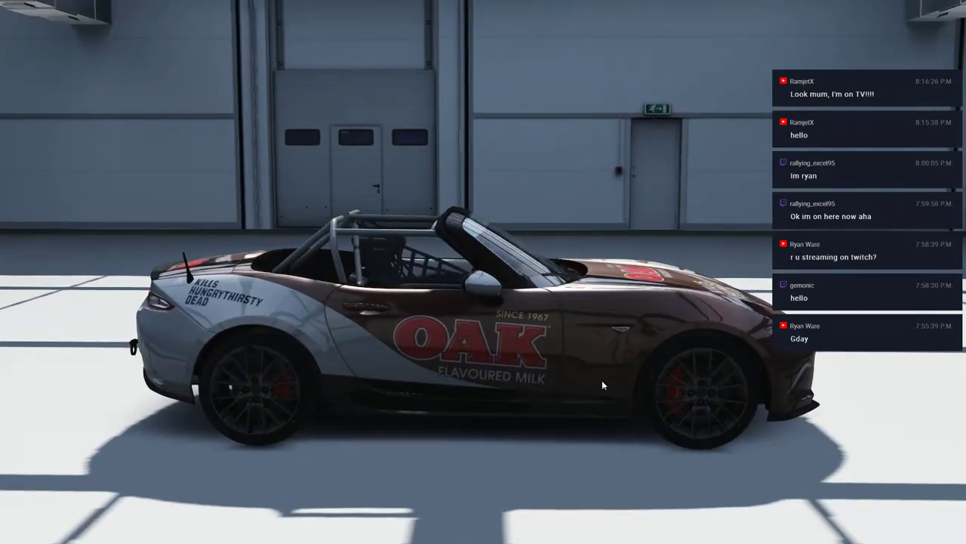
Step: Inspect the livery in the showroom from both sides, the front and above the bonnet, and close the viewer
drag(329, 389, 403, 365)
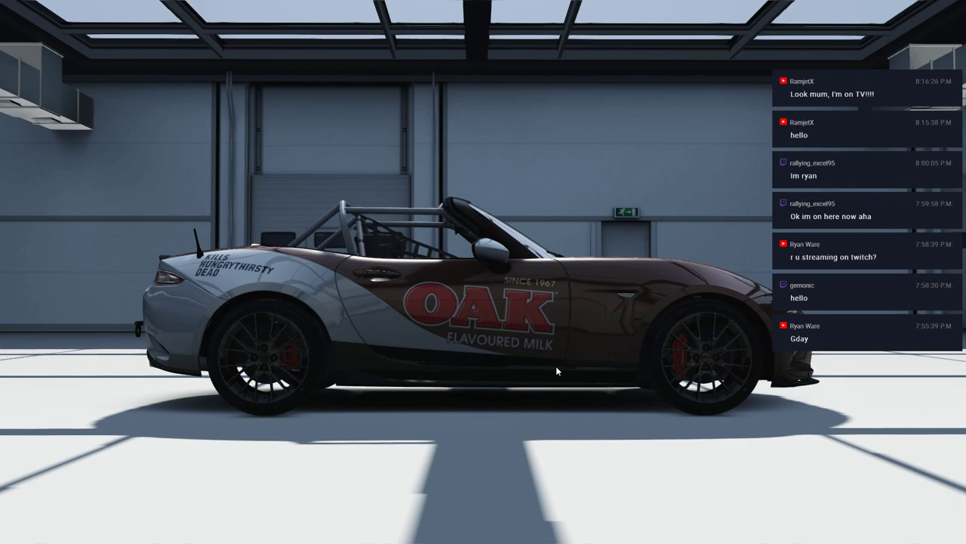
drag(556, 366, 527, 386)
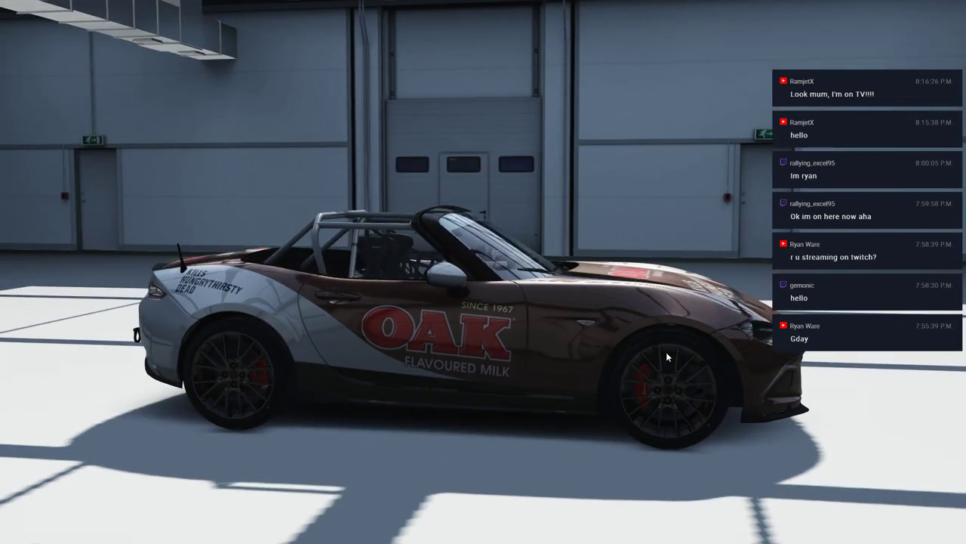
drag(666, 352, 335, 328)
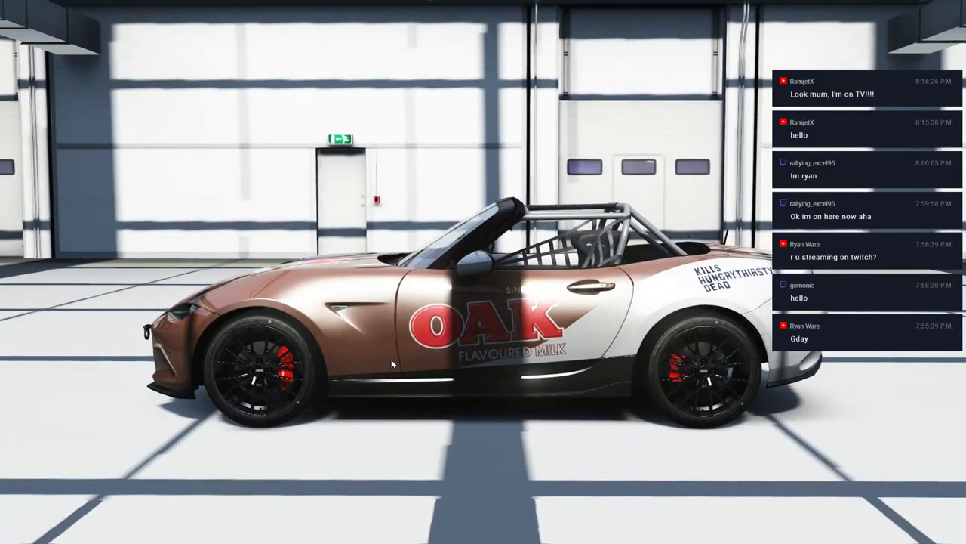
drag(625, 371, 327, 337)
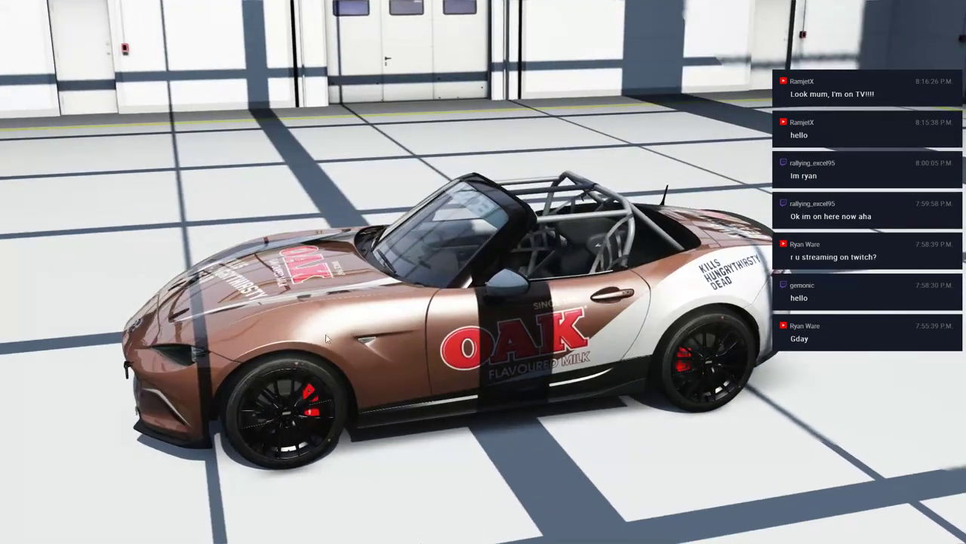
drag(742, 305, 833, 382)
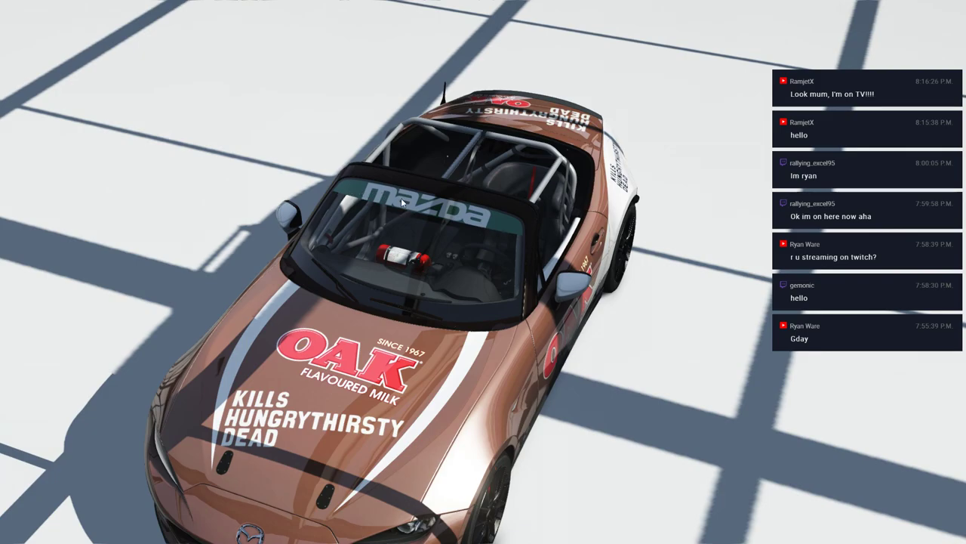
drag(546, 248, 723, 333)
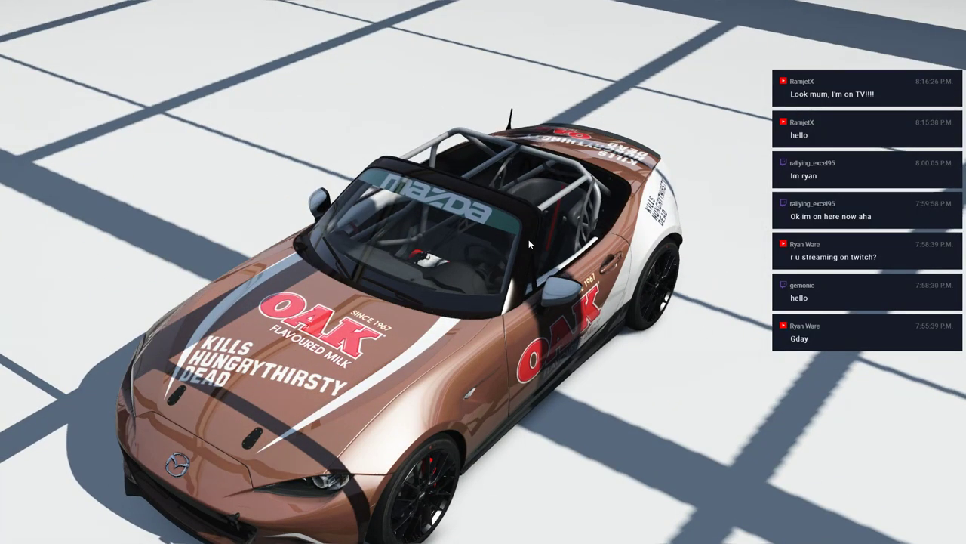
drag(526, 320, 439, 246)
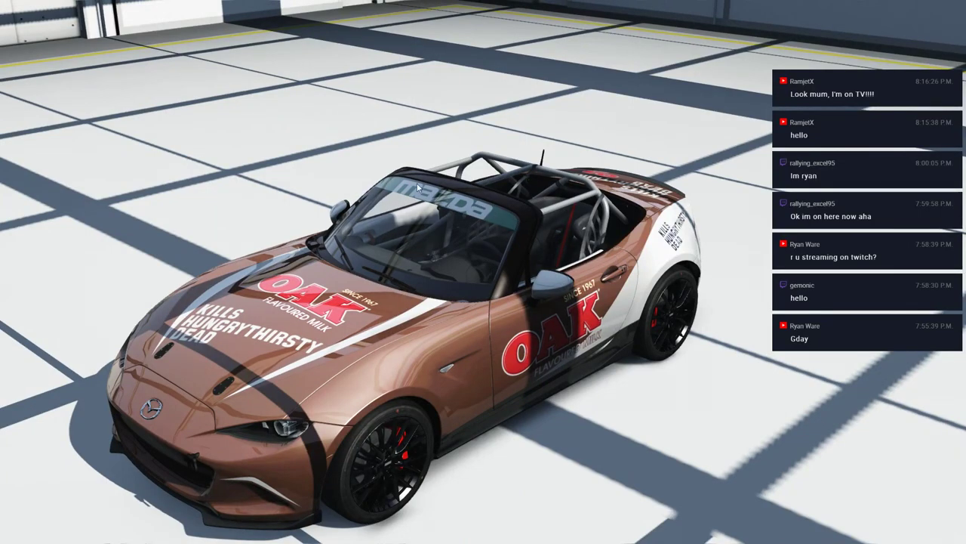
drag(334, 379, 378, 350)
drag(457, 323, 352, 347)
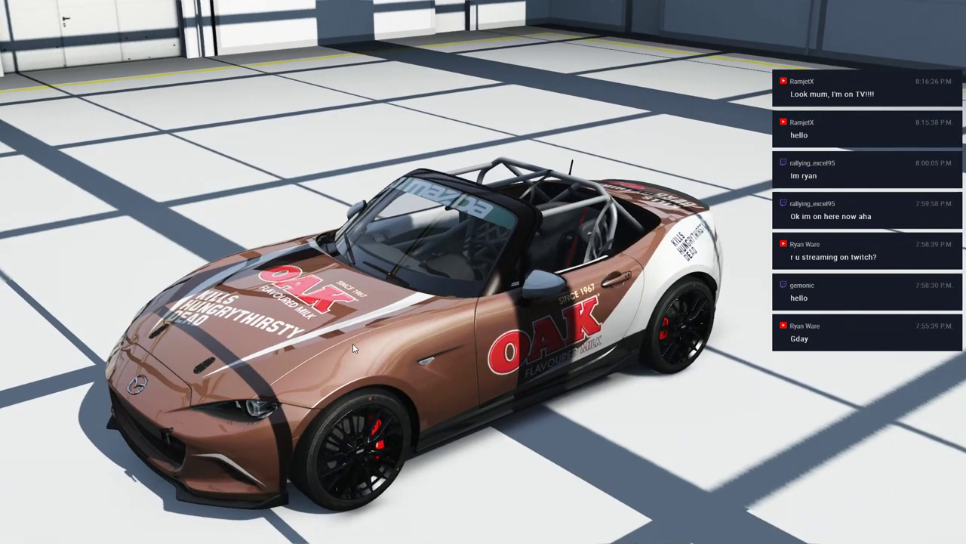
key(Escape)
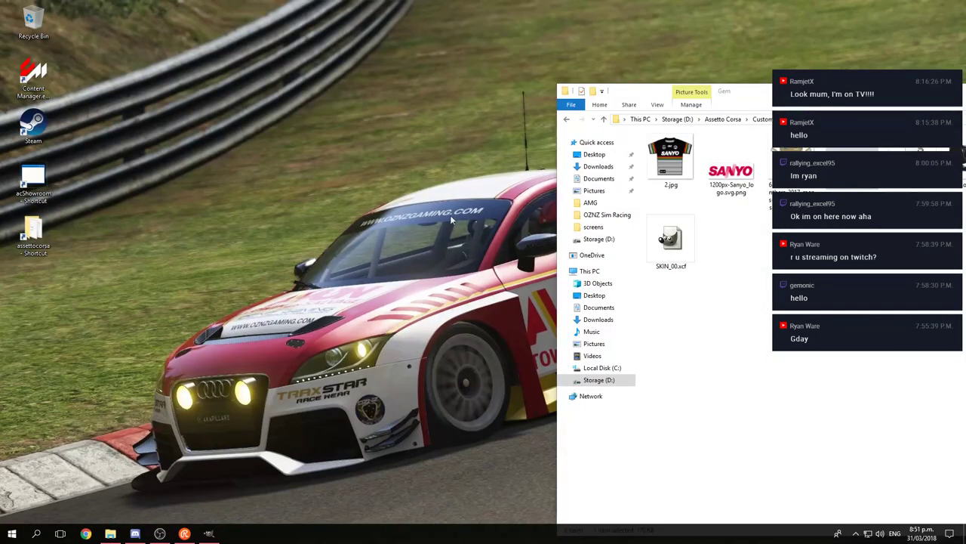
Step: Minimise the Gem image folder window and open the content\cars folder from the assettocorsa desktop shortcut
drag(823, 94, 501, 48)
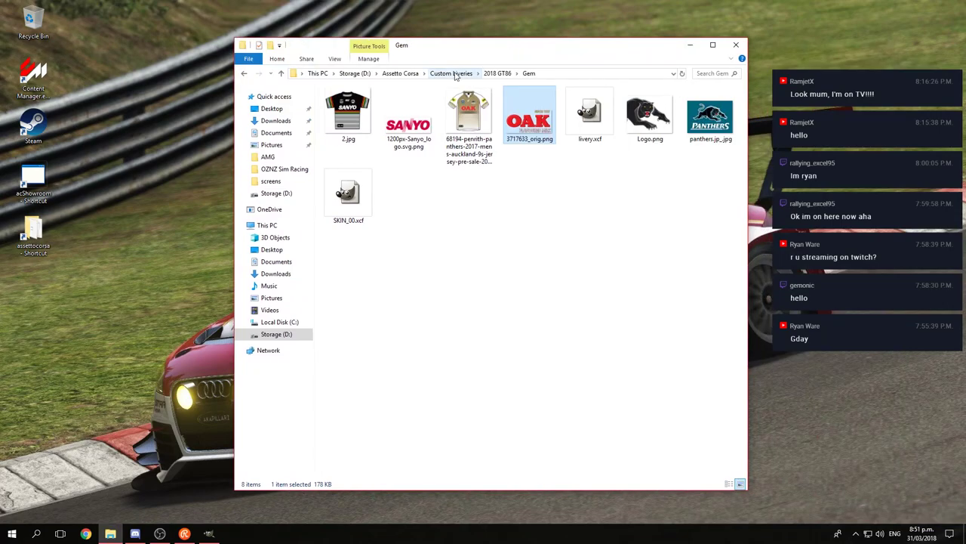
click(689, 45)
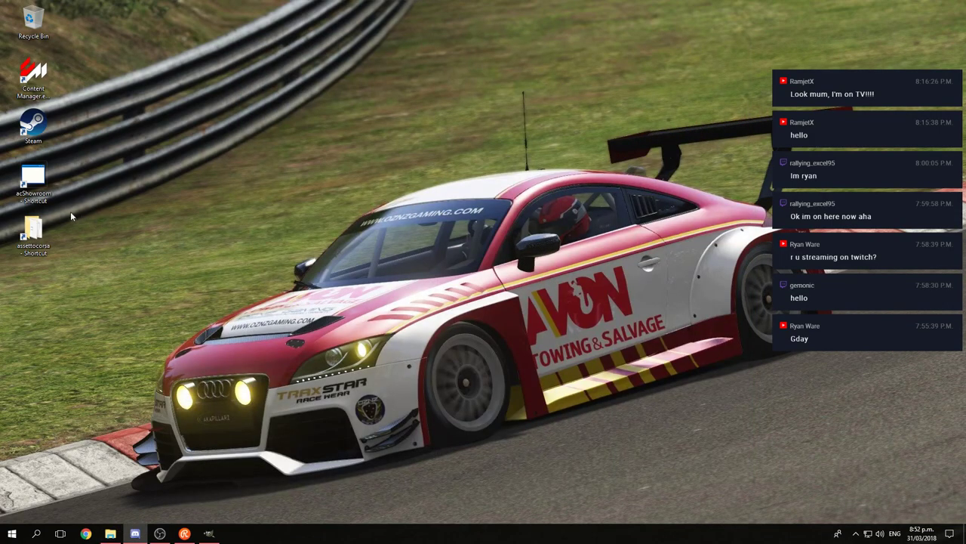
double_click(38, 231)
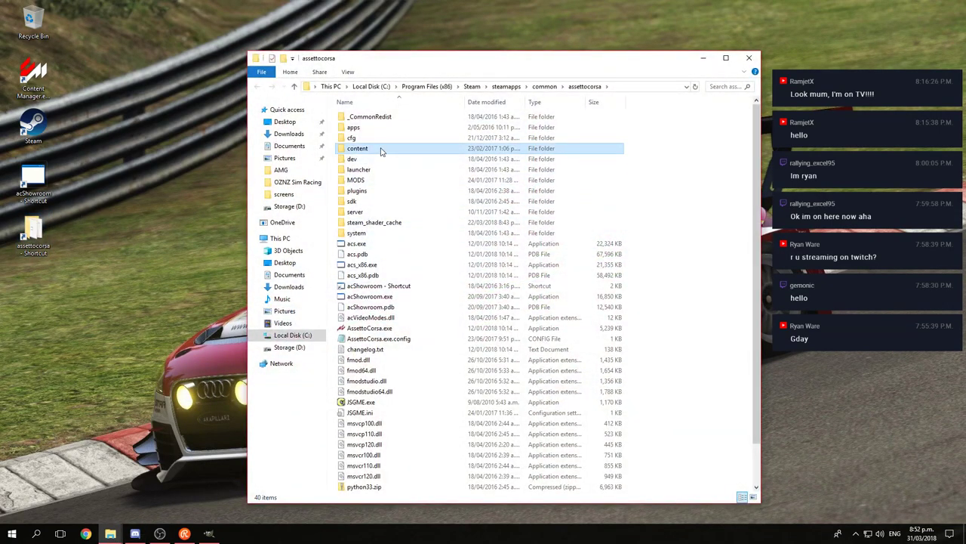
double_click(381, 149)
double_click(367, 139)
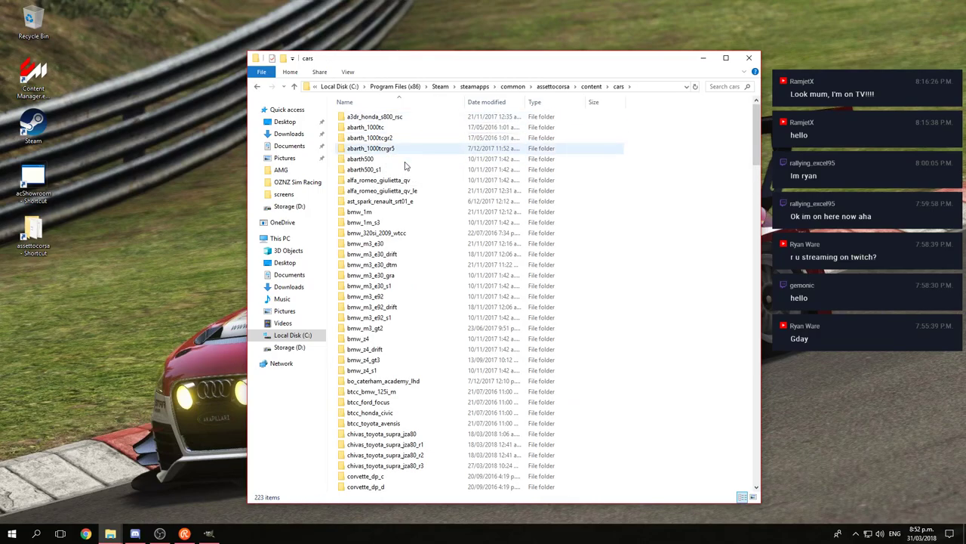
Step: Open the Gem 2018 folder inside ks_mazda_mx5_cup\skins and check its texture files, selecting EXT_Cup_Plastic.dds
scroll(392, 429, down, 20)
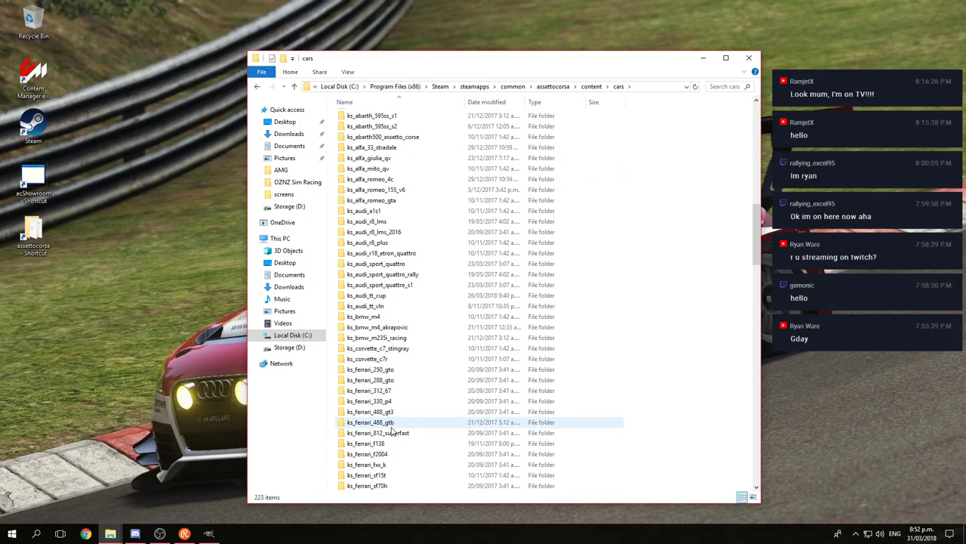
scroll(390, 306, down, 9)
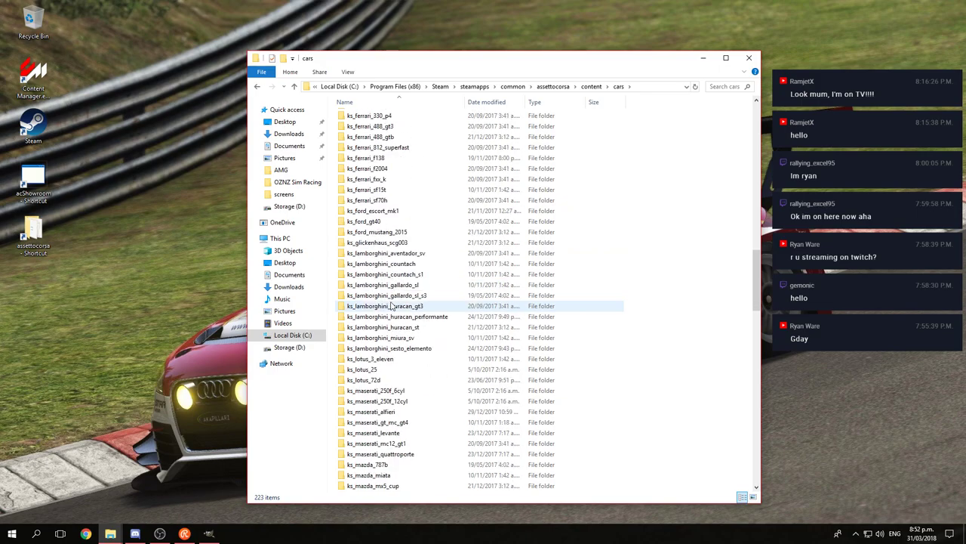
scroll(391, 306, down, 2)
double_click(383, 421)
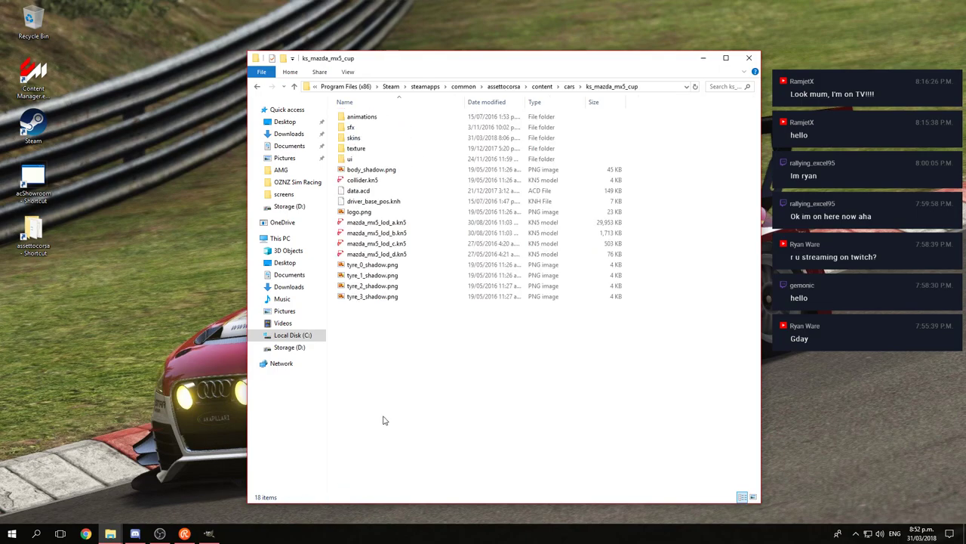
double_click(369, 138)
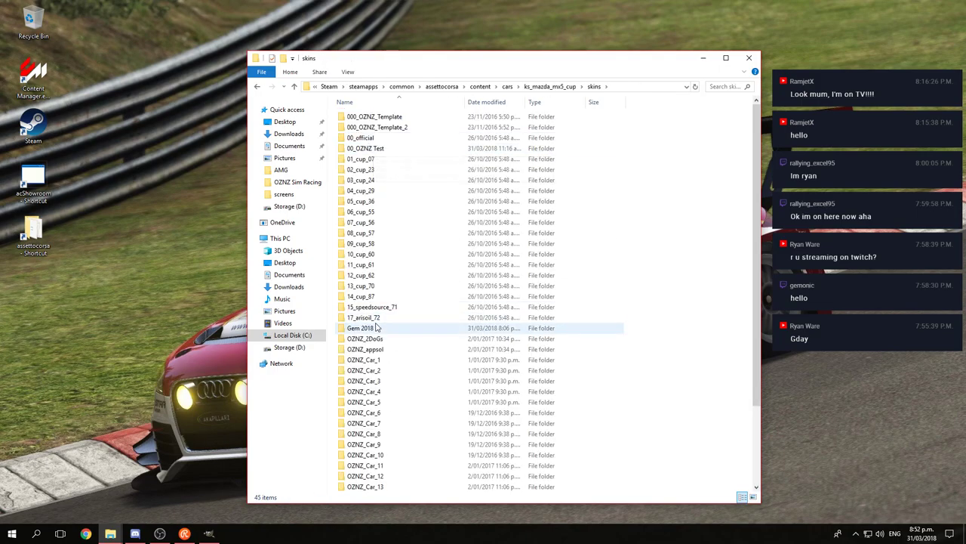
double_click(377, 328)
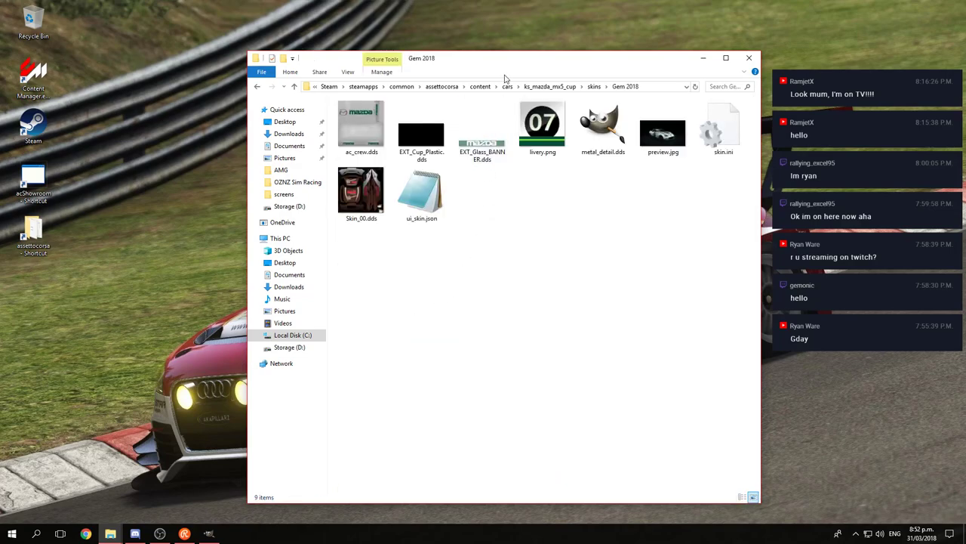
drag(511, 61, 408, 63)
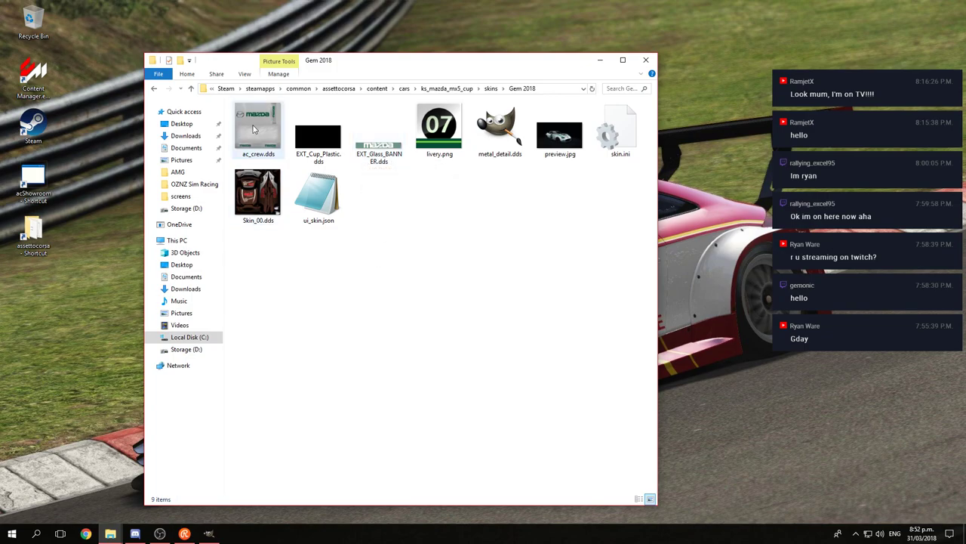
click(331, 135)
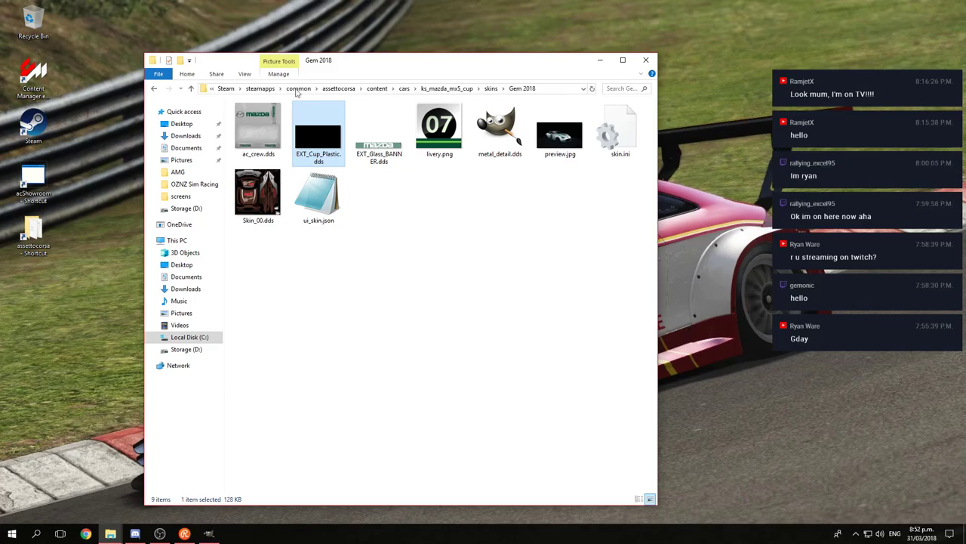
Step: Go back up to the assettocorsa folder and open sdk\dev\skin_templates
click(377, 88)
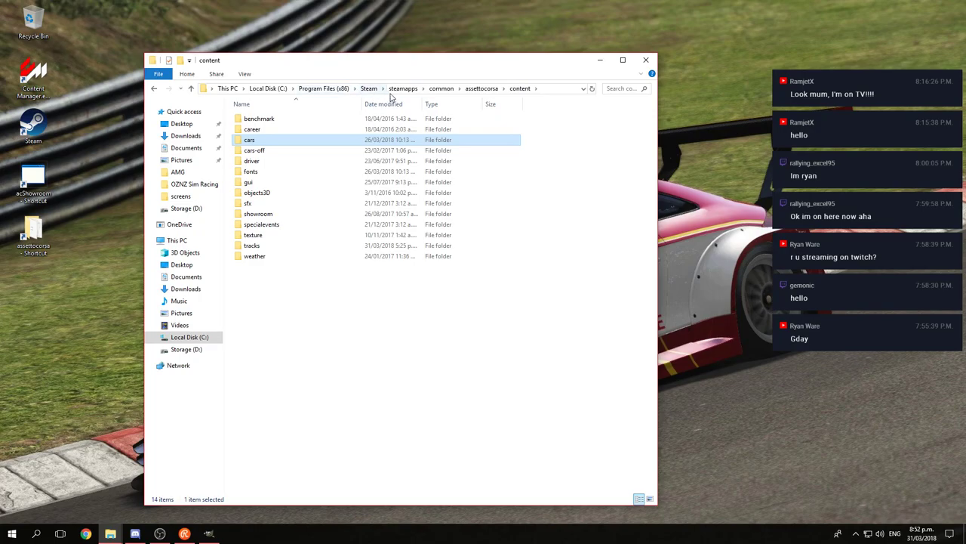
click(486, 90)
double_click(281, 196)
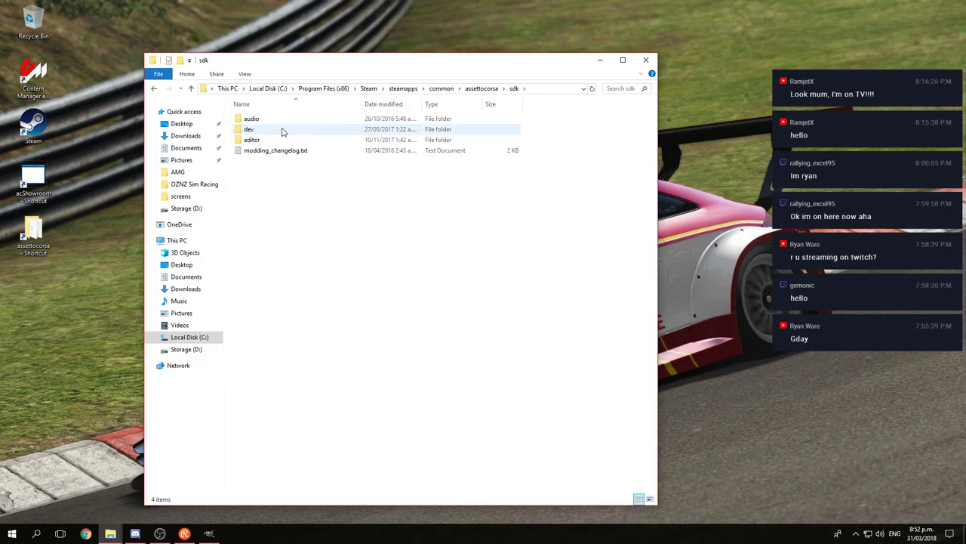
double_click(275, 129)
double_click(274, 210)
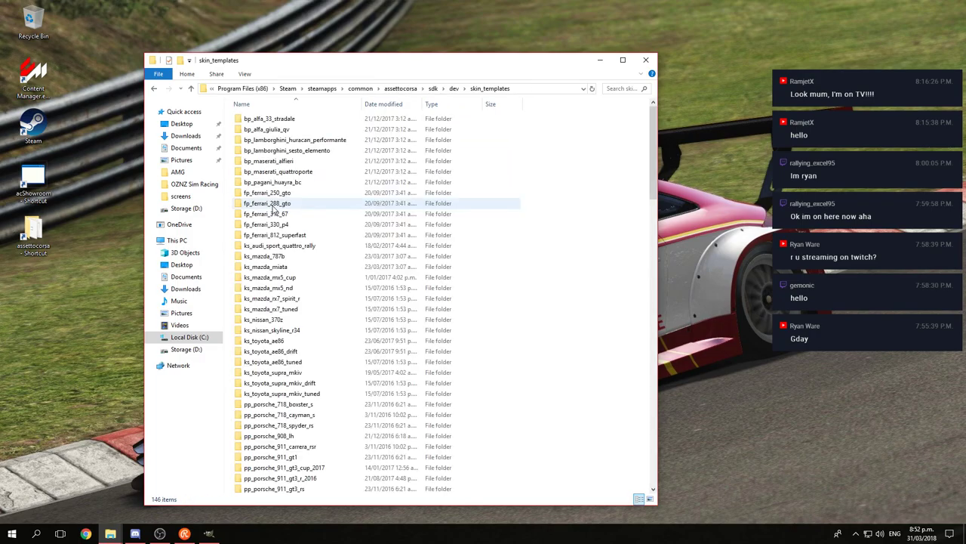
Step: Open Glass_BANNER.psd from the ks_mazda_mx5_cup template folder in GIMP and minimise the folder window
scroll(283, 257, down, 12)
scroll(293, 299, up, 8)
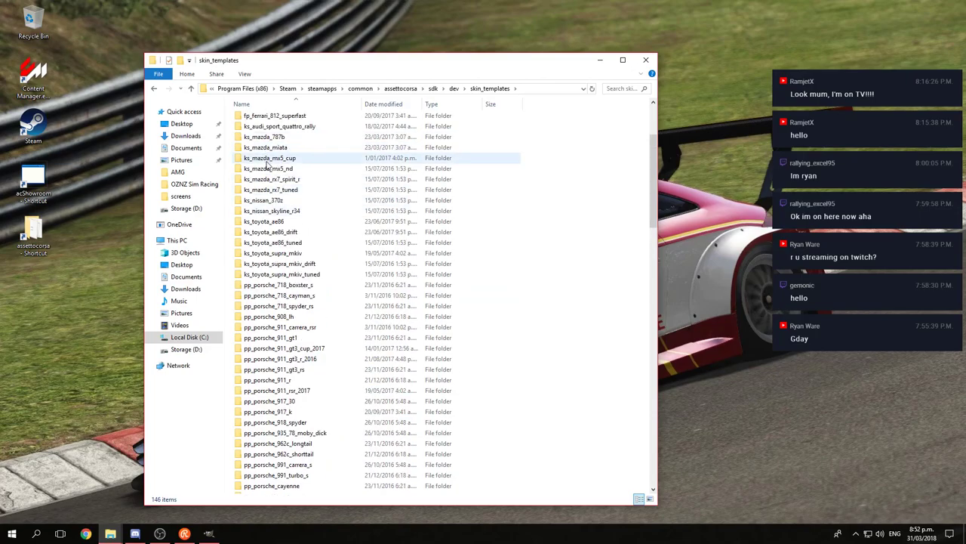
double_click(272, 158)
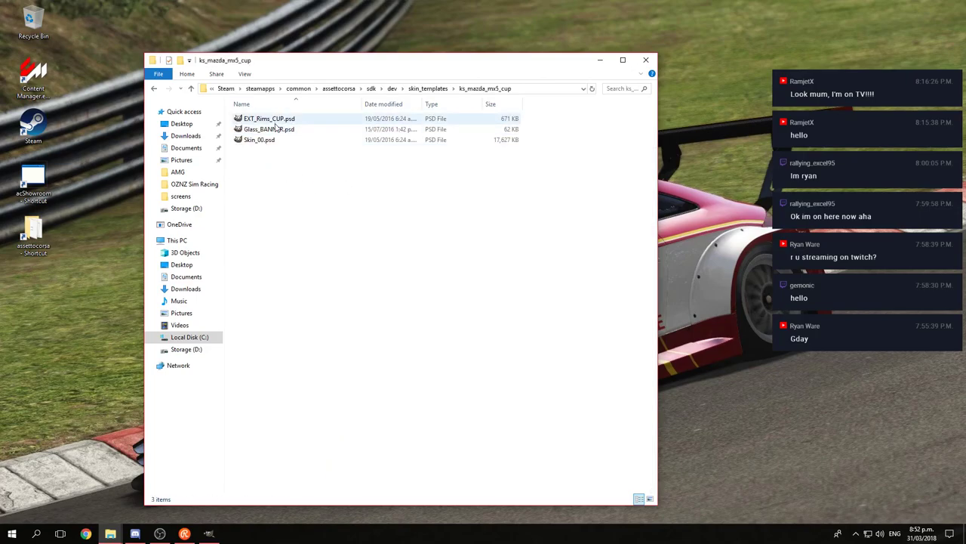
click(268, 132)
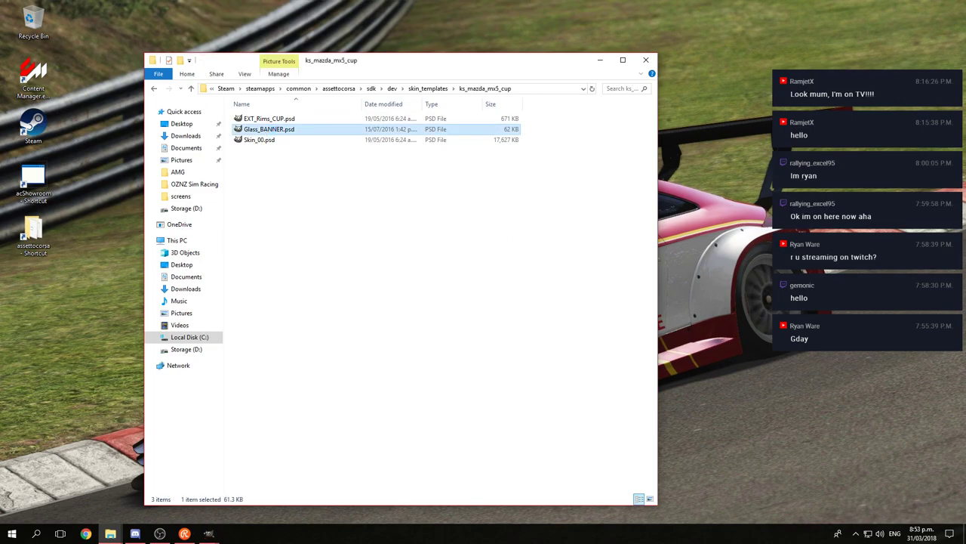
drag(393, 81, 330, 79)
click(598, 60)
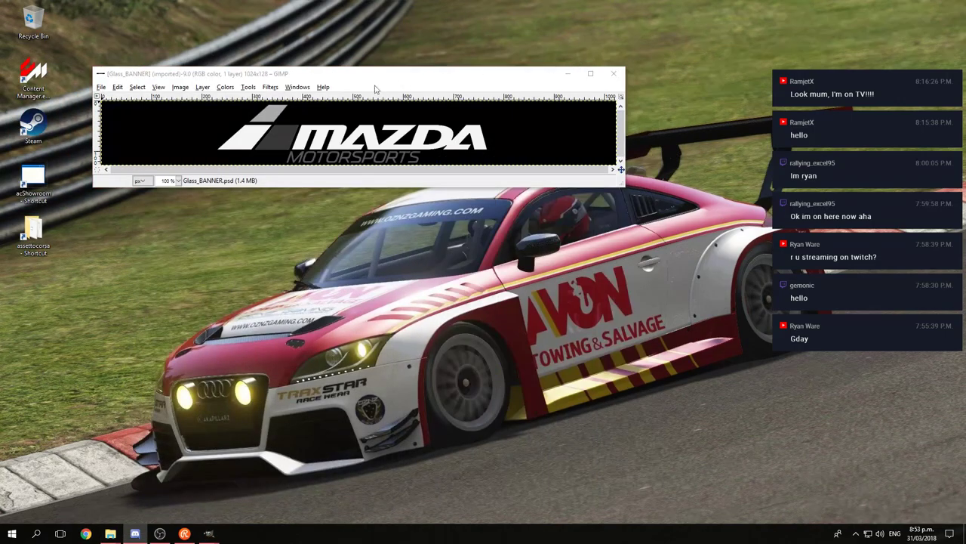
Step: Arrange the GIMP windows so the Glass_BANNER image sits between the Layers dock and the Toolbox without overlap
drag(391, 80, 341, 117)
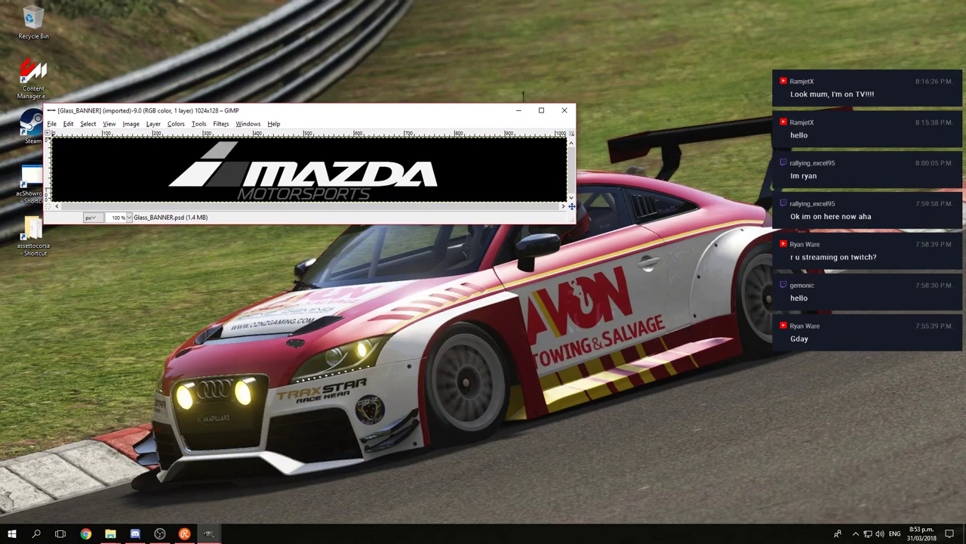
drag(1, 302, 647, 64)
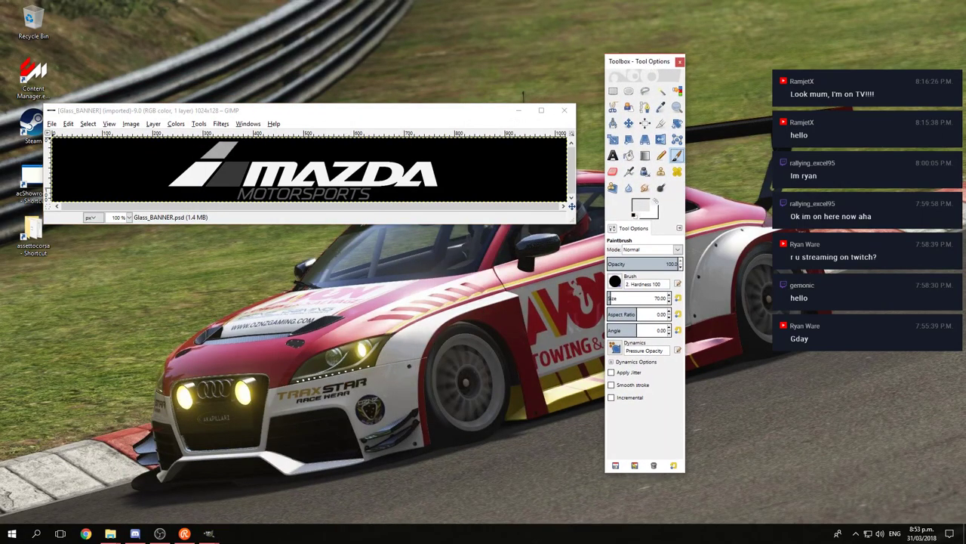
drag(271, 113, 339, 86)
drag(120, 40, 89, 40)
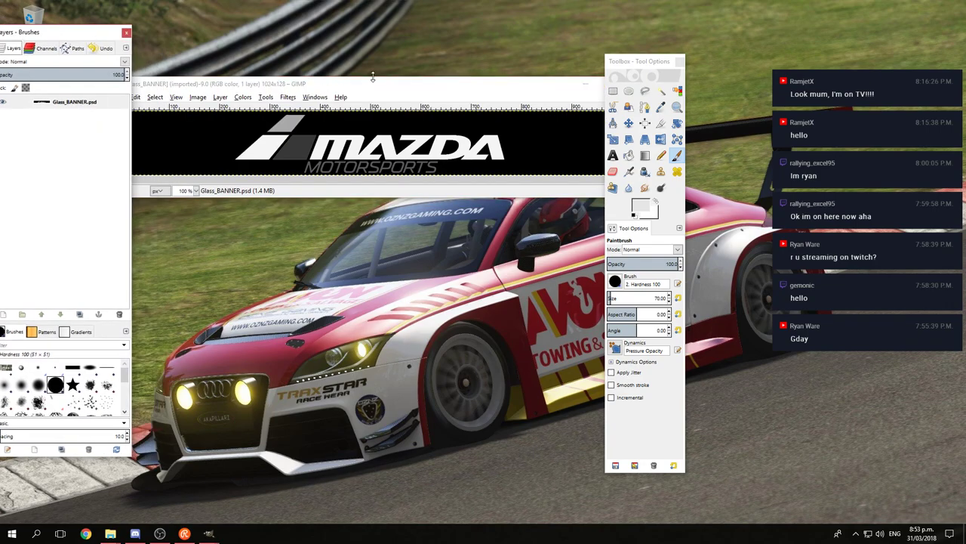
drag(373, 87, 372, 79)
drag(629, 62, 695, 61)
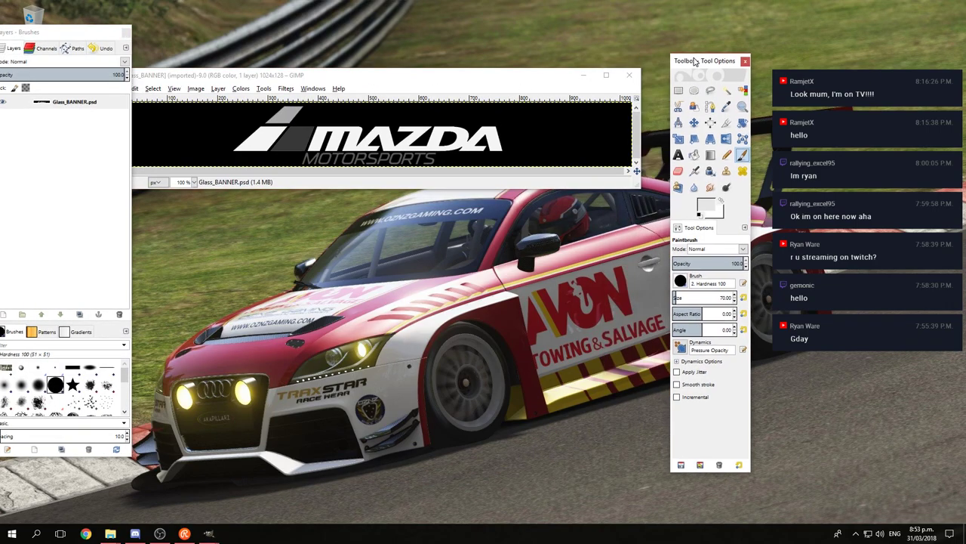
mouse_move(411, 77)
mouse_down()
mouse_move(430, 61)
mouse_move(431, 70)
mouse_move(452, 68)
mouse_move(441, 68)
mouse_up()
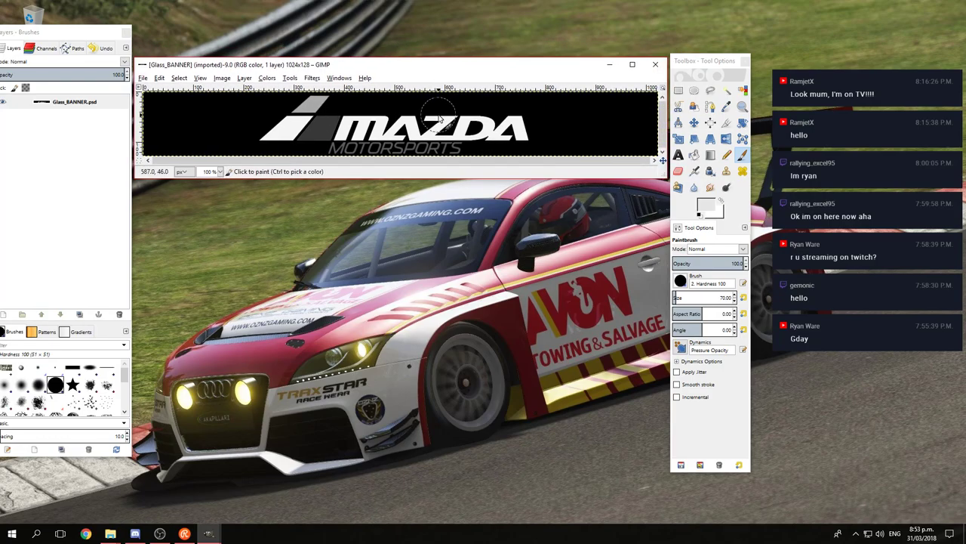
Step: Search the web in Chrome for "kills hungry thirsty dead" and show the image results
click(86, 533)
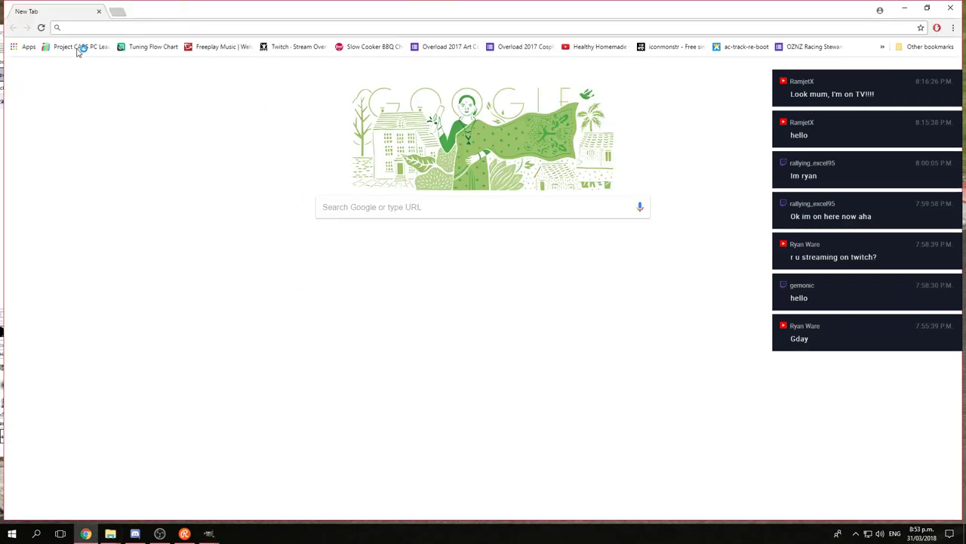
text(kil)
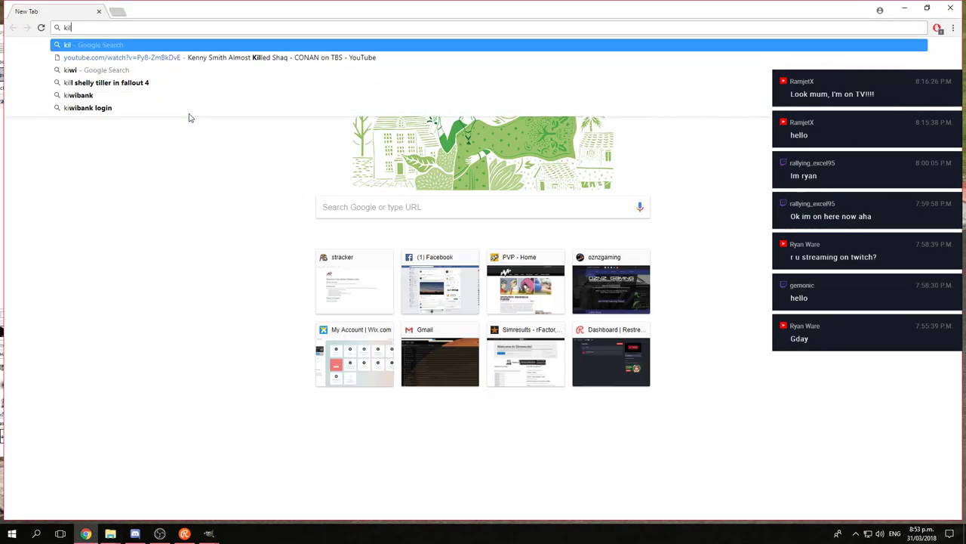
text(ls hungry th)
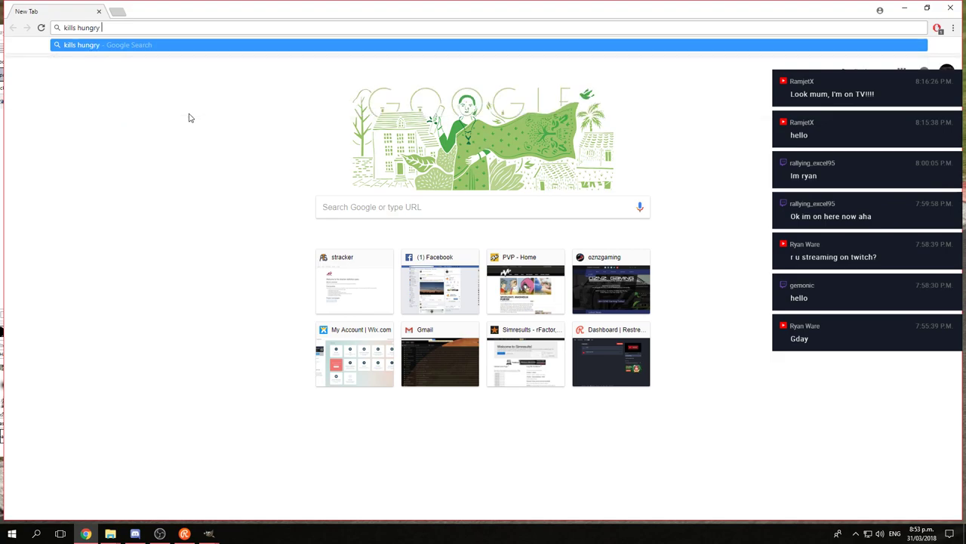
text(sty dead)
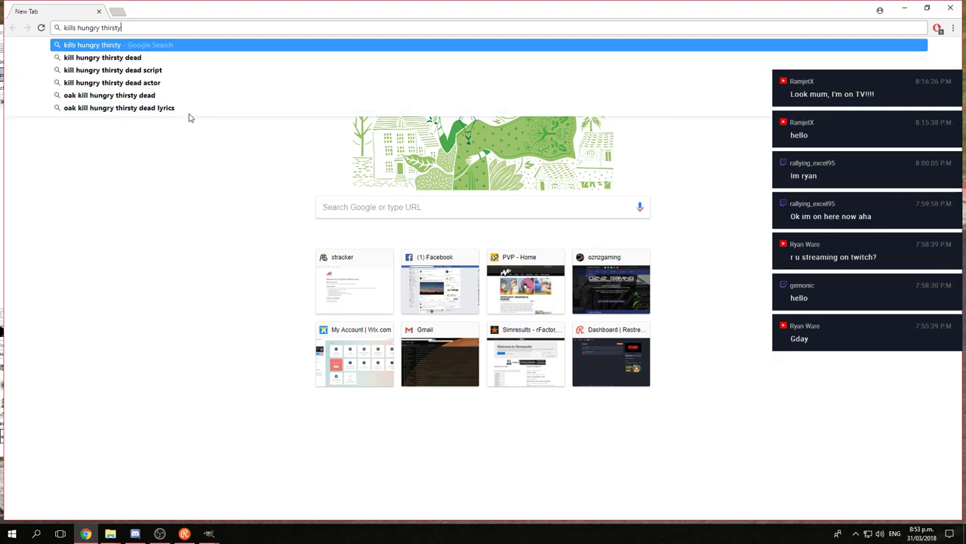
key(Return)
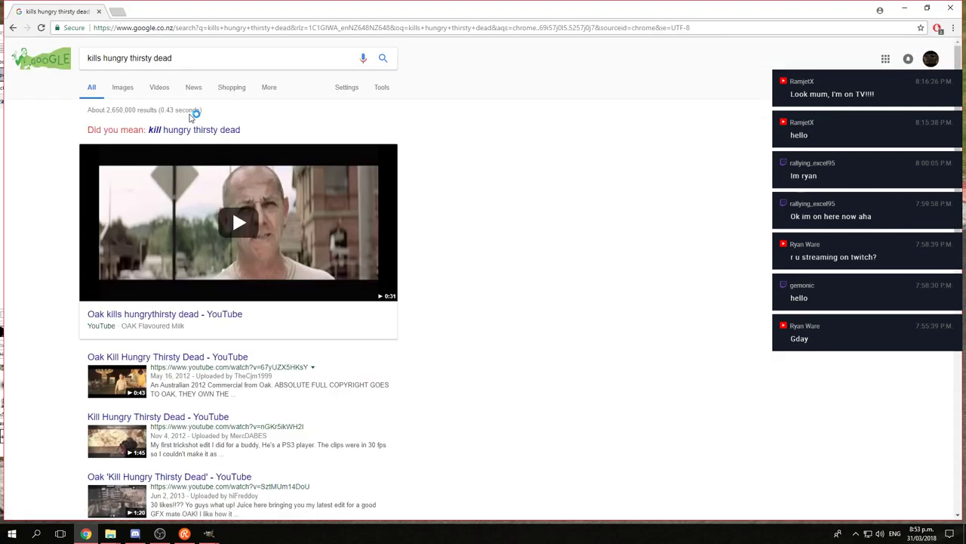
click(123, 88)
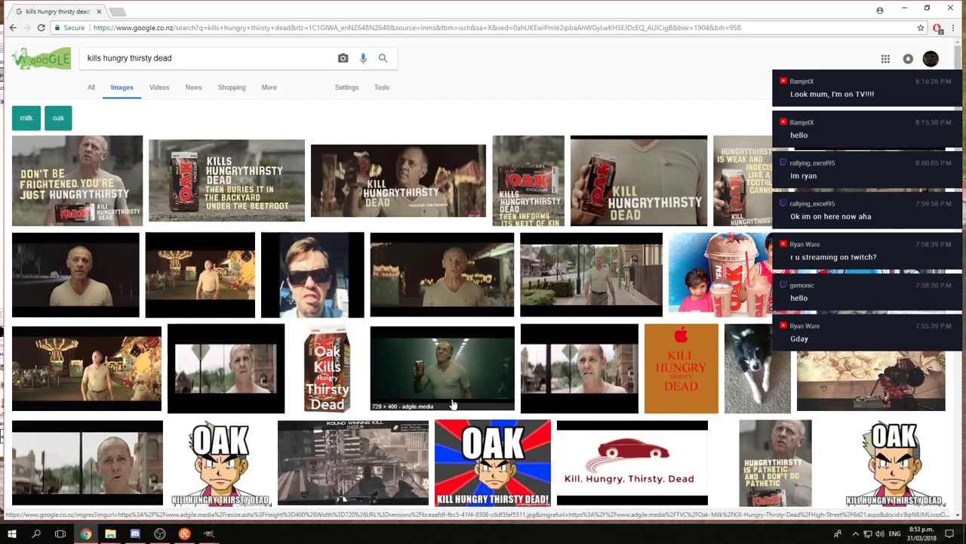
Step: Browse the image results, view the Adgile Media still of the man holding an OAK carton, and close the browser
middle_click(442, 355)
scroll(370, 363, down, 5)
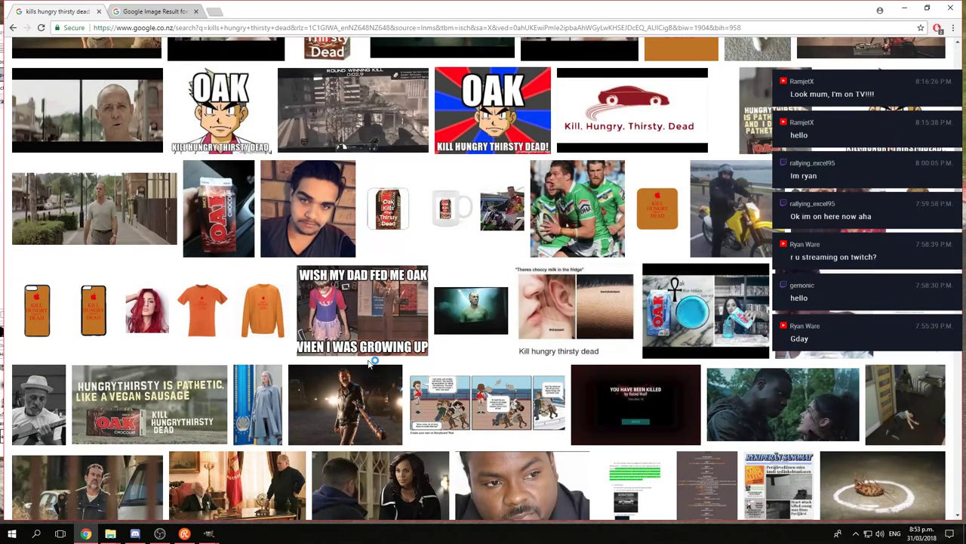
scroll(370, 363, up, 4)
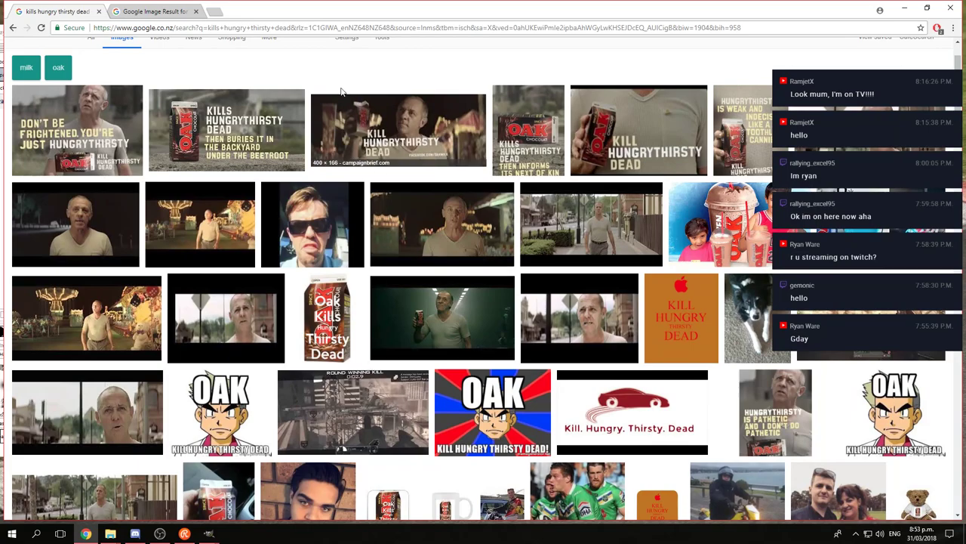
click(99, 11)
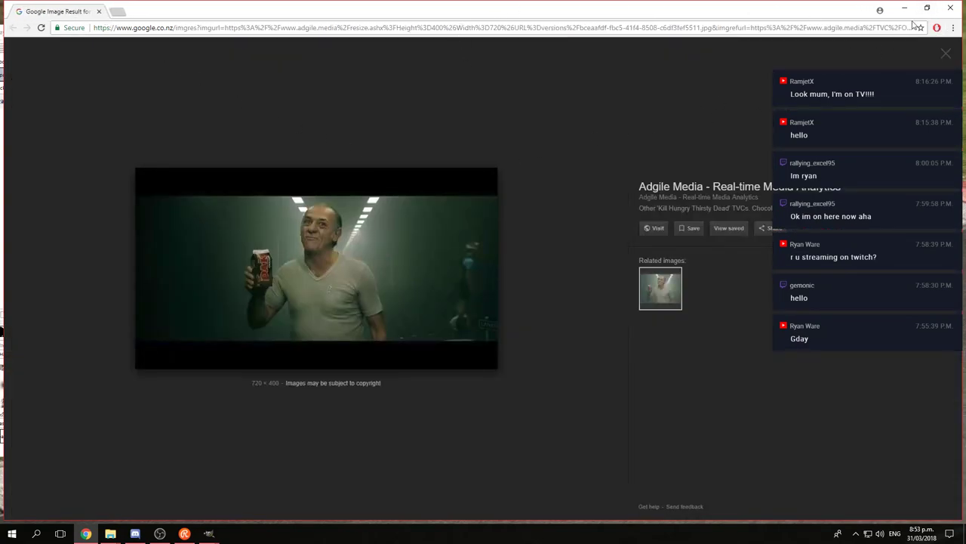
click(951, 7)
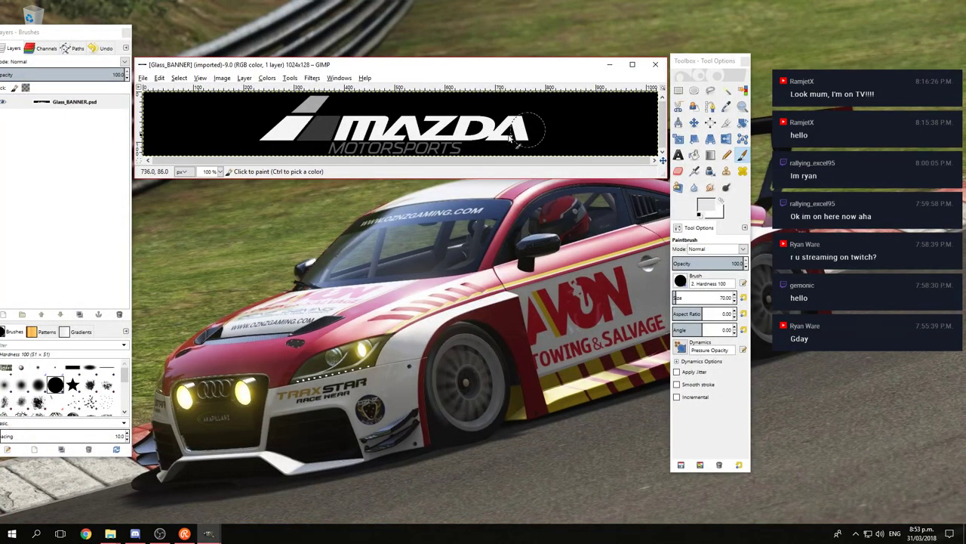
Step: Open OZNZ Sim Racing\OZNZ Logo Package for Car Paints on the D: drive and look through its logo files
click(110, 533)
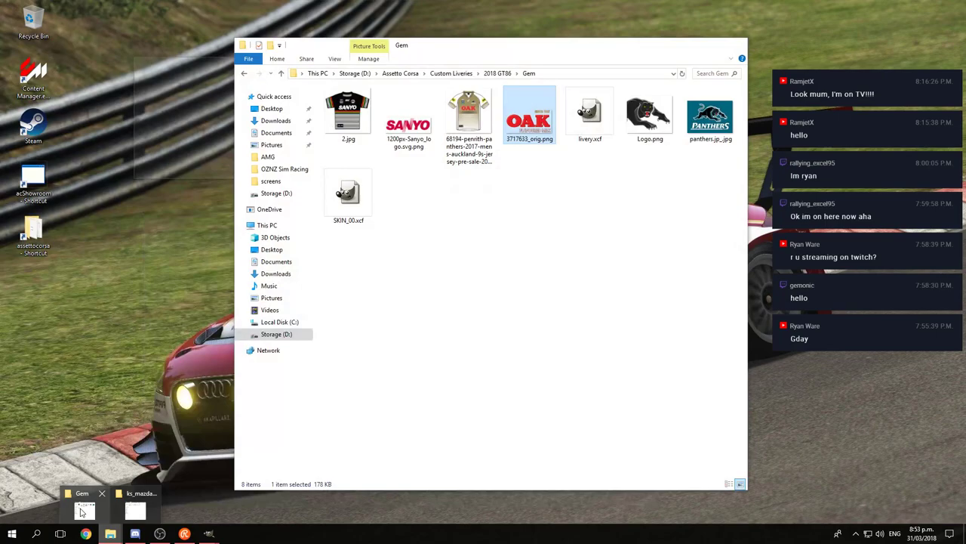
click(85, 507)
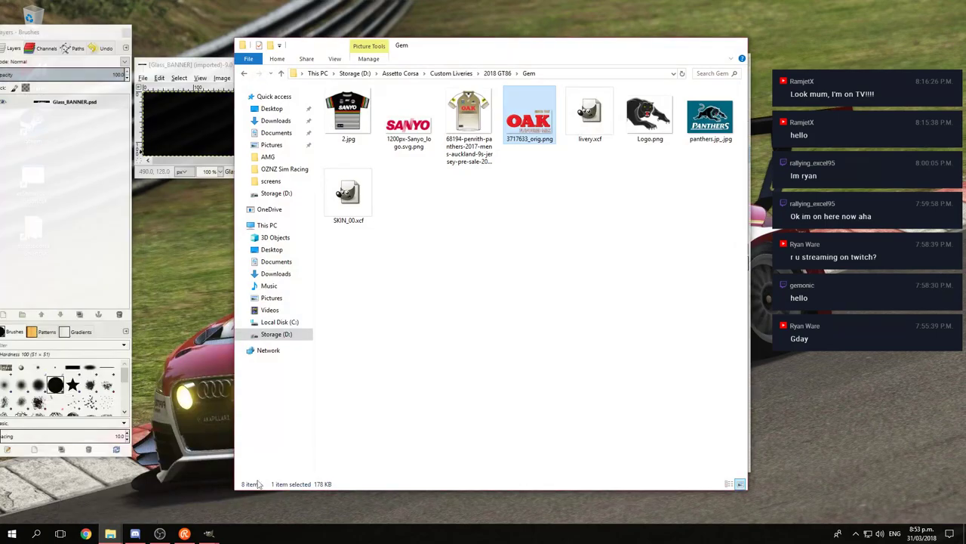
click(355, 73)
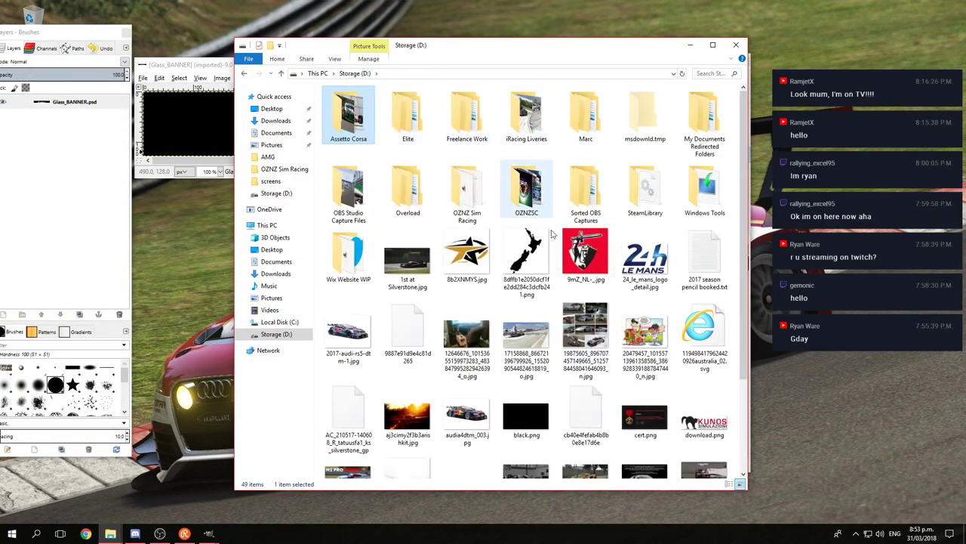
double_click(464, 184)
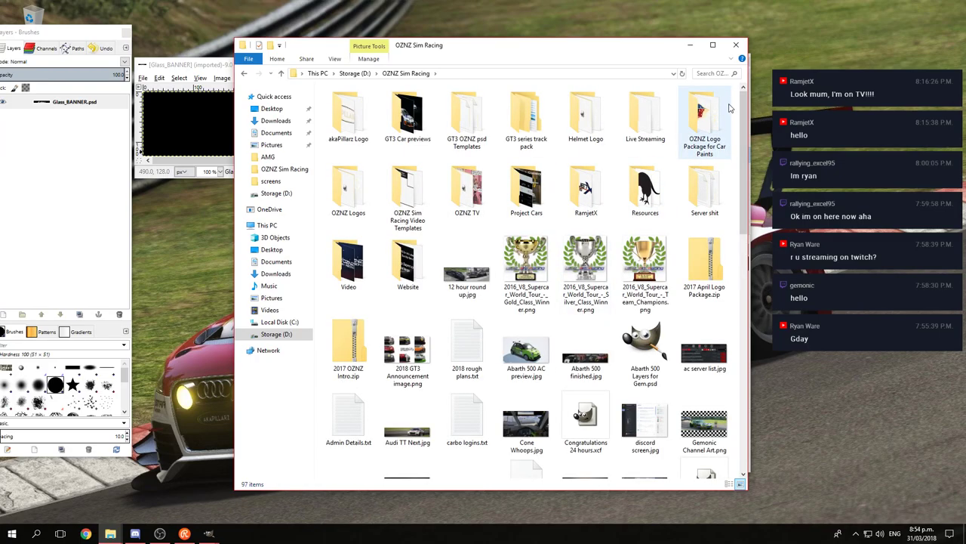
double_click(707, 105)
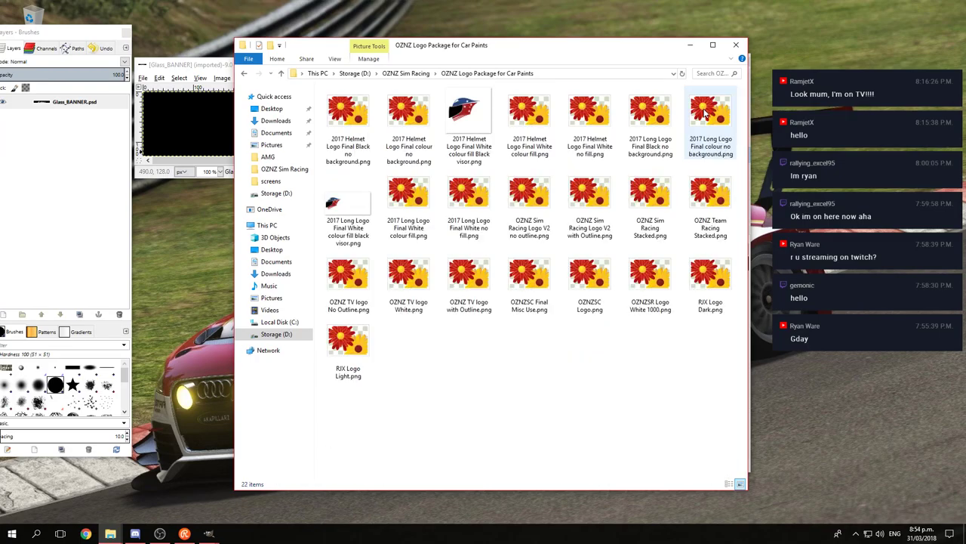
drag(563, 54, 704, 74)
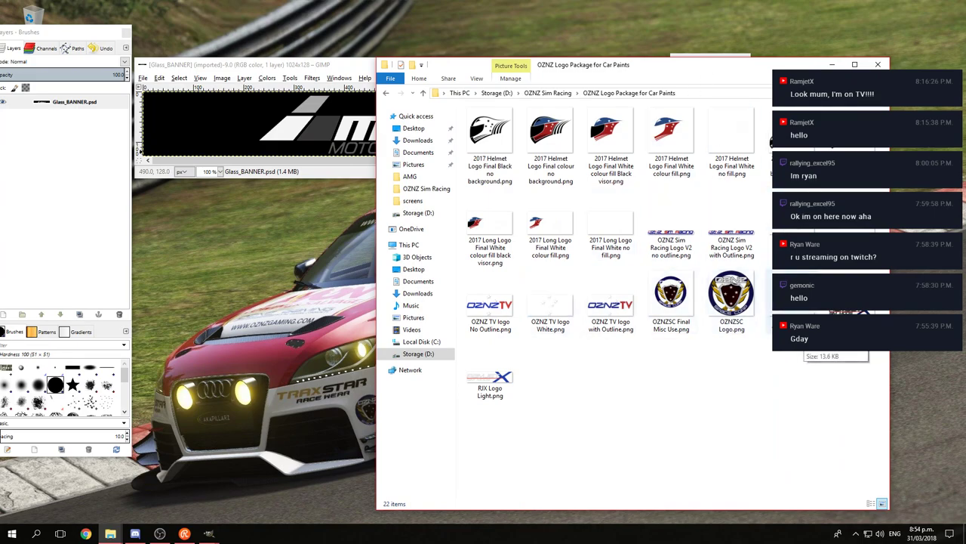
Step: Check the OZNZ Logos folder for a suitable banner logo and return to the OZNZ Sim Racing folder
click(555, 92)
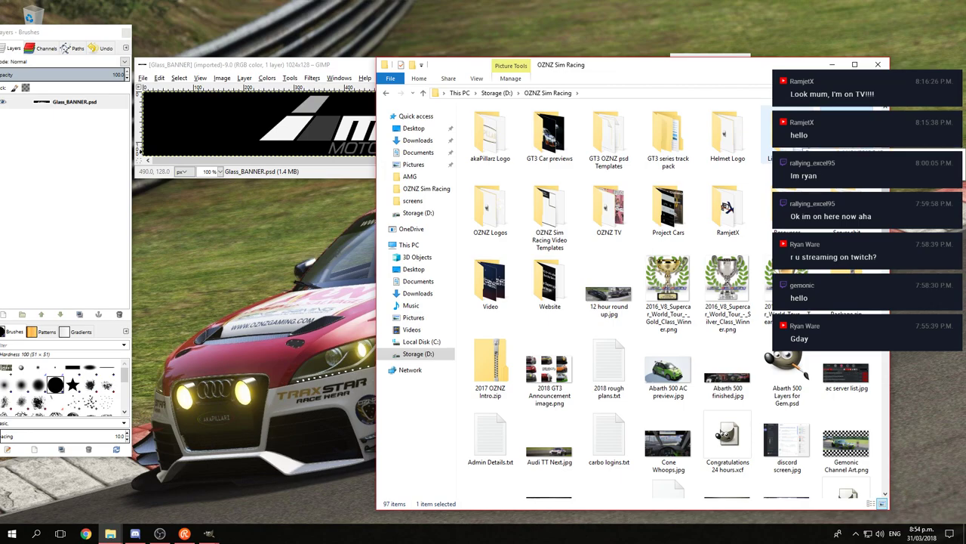
double_click(490, 208)
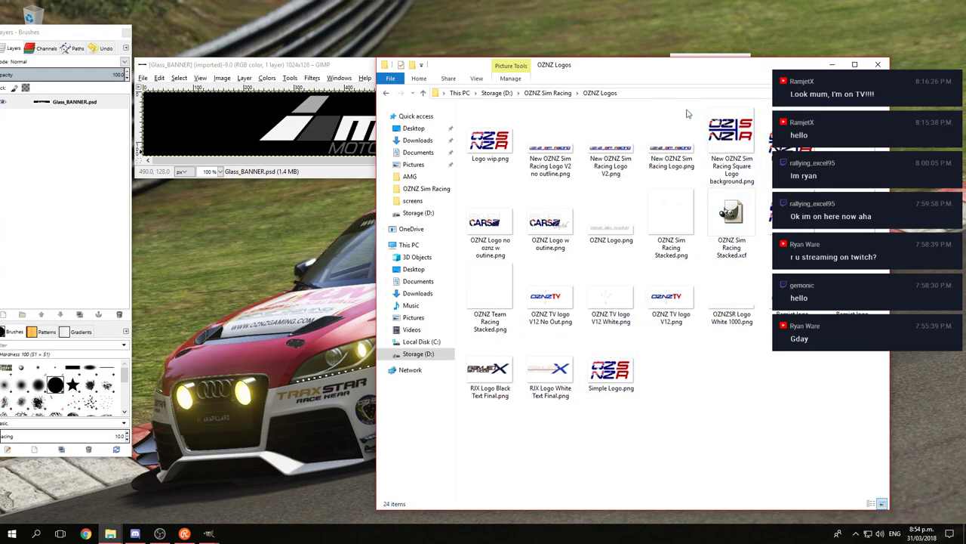
click(550, 93)
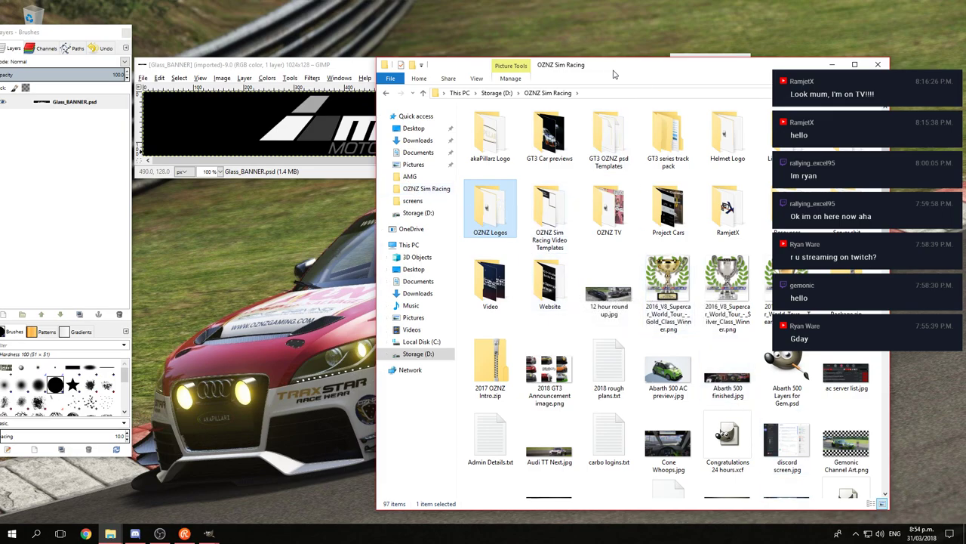
Step: Add OZNZ Gaming text logo v3.png to Glass_BANNER as a new layer, then maximise the image window and bring the Layers dock fully into view
drag(613, 70, 965, 84)
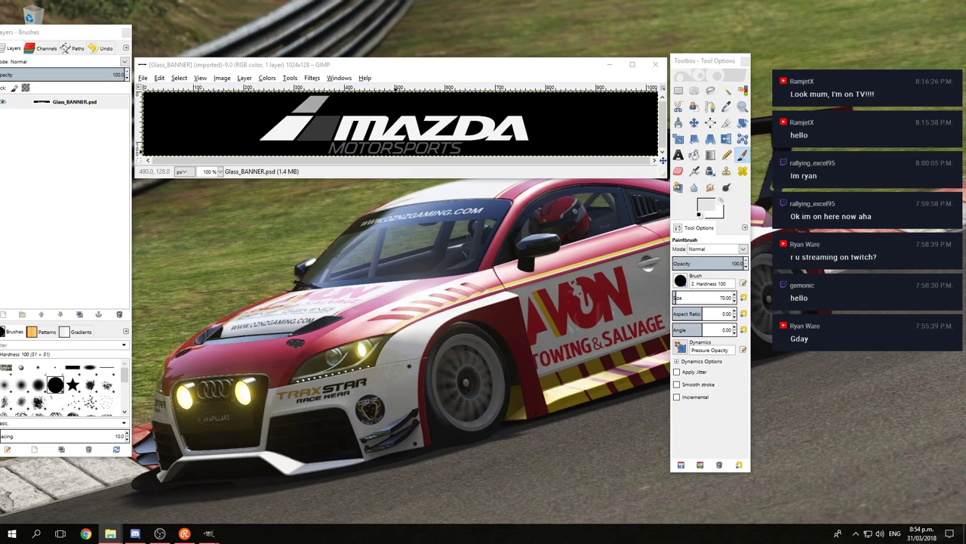
drag(470, 212, 312, 129)
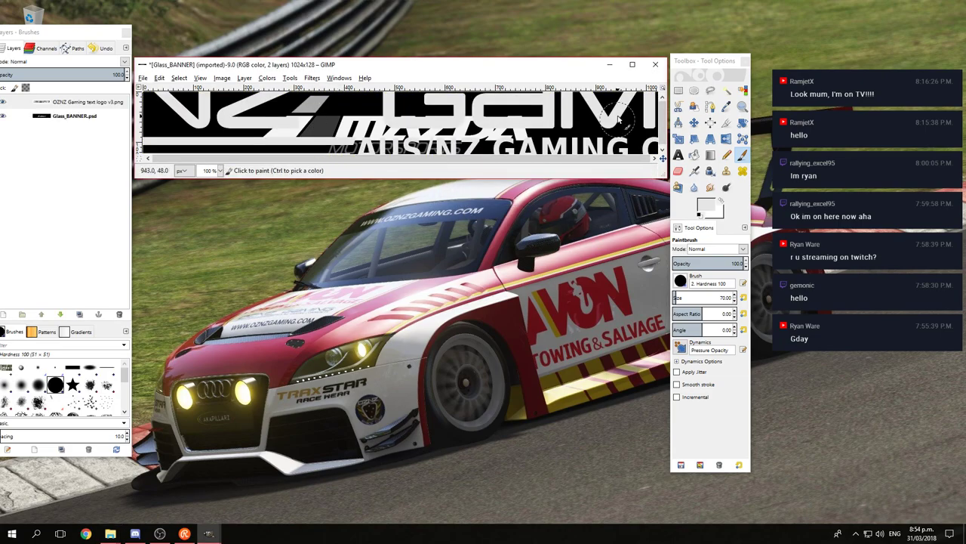
click(632, 64)
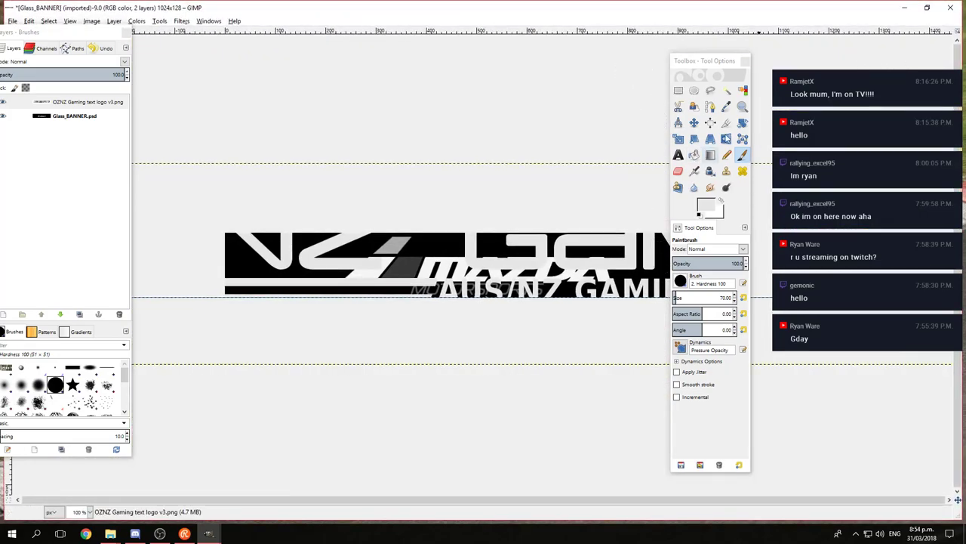
drag(73, 39, 120, 57)
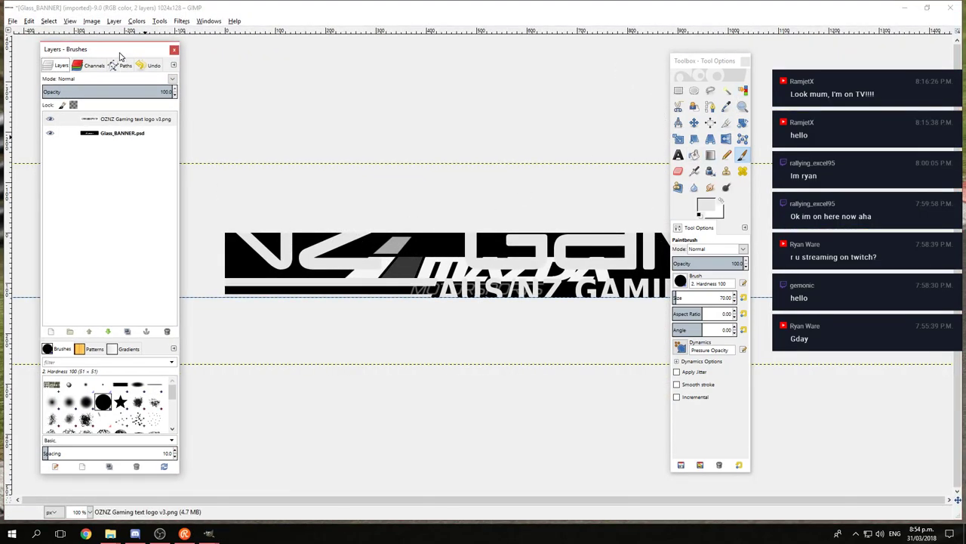
Step: Autocrop the OZNZ Gaming text logo layer to its visible content
right_click(118, 125)
click(127, 105)
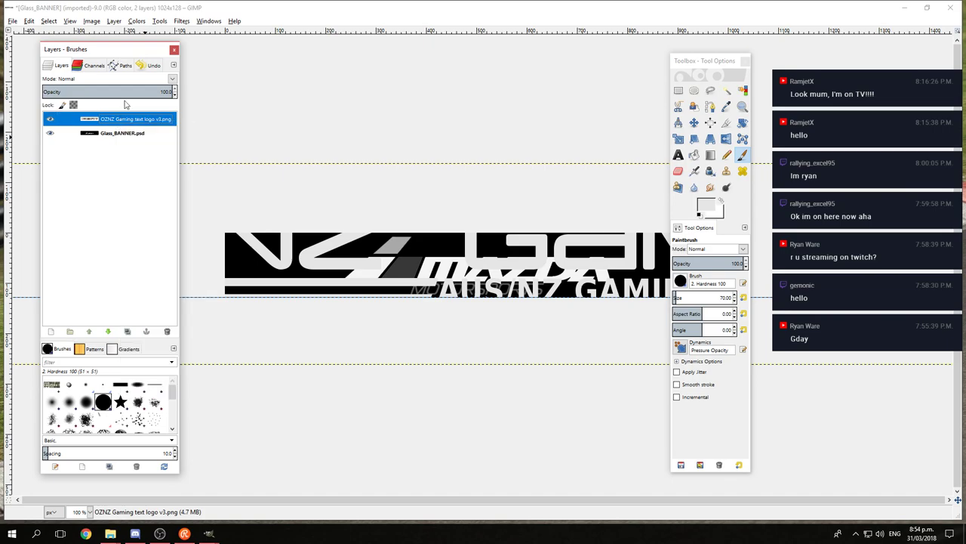
click(114, 20)
click(160, 201)
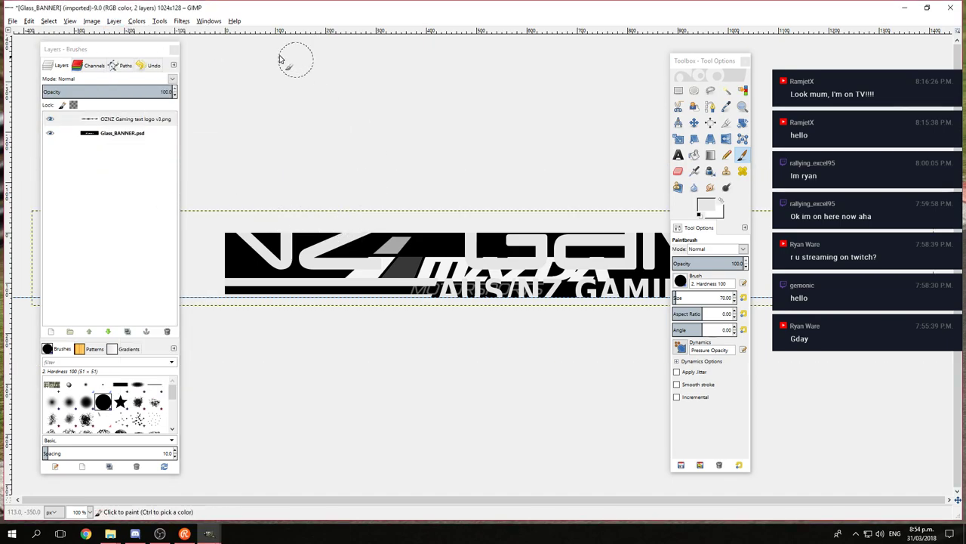
Step: Scale the OZNZ Gaming text logo layer proportionally to a height of 128 px
right_click(120, 119)
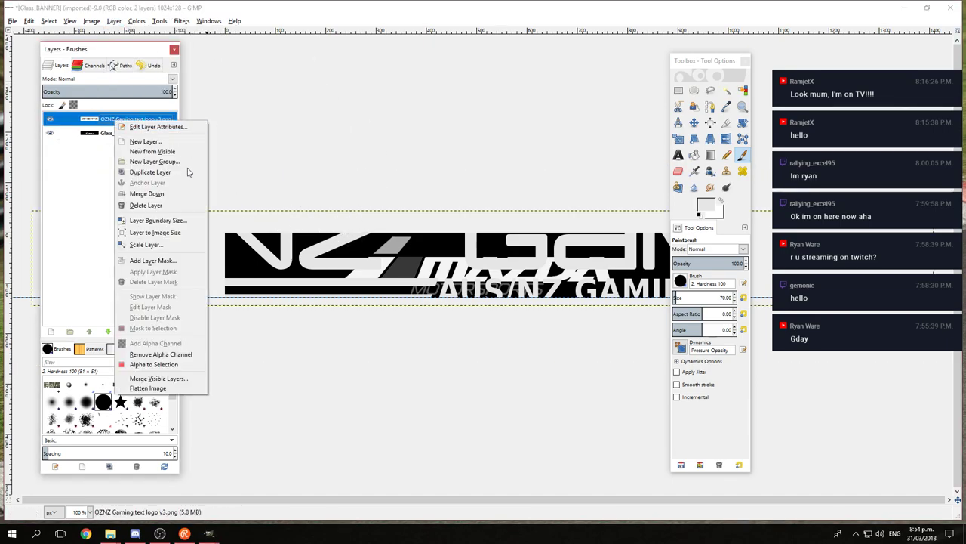
click(155, 246)
key(Tab)
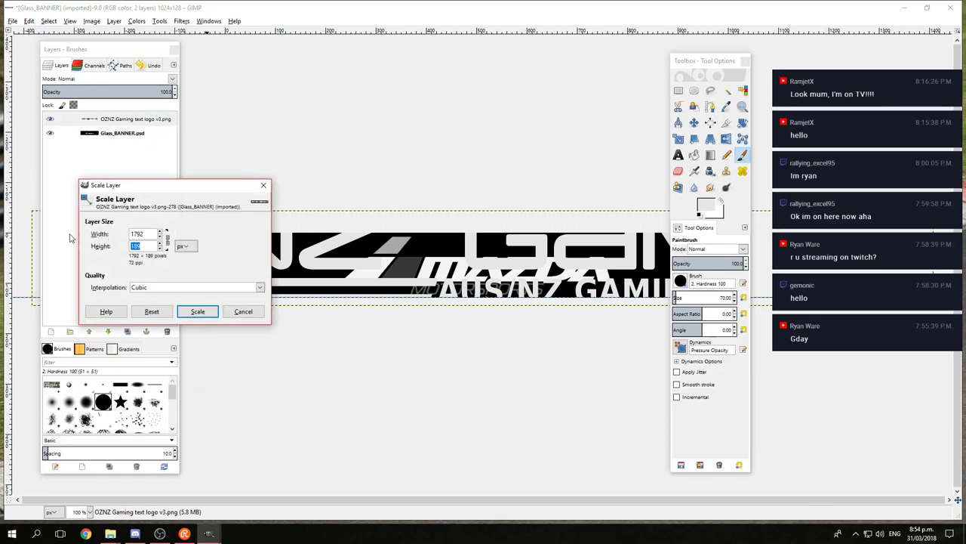
text(128)
click(198, 310)
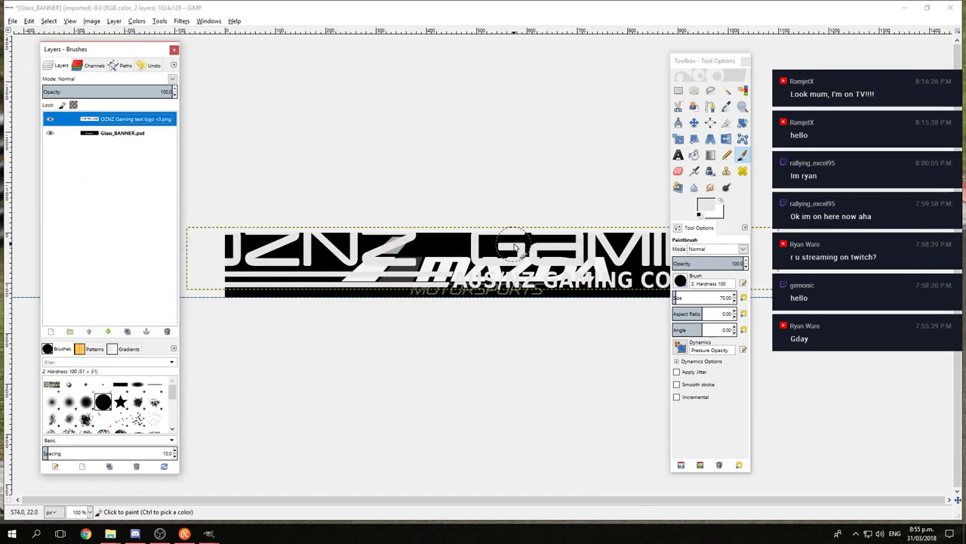
Step: Scale the OZNZ Gaming text logo layer to 950 × 100 px with cubic interpolation
right_click(113, 123)
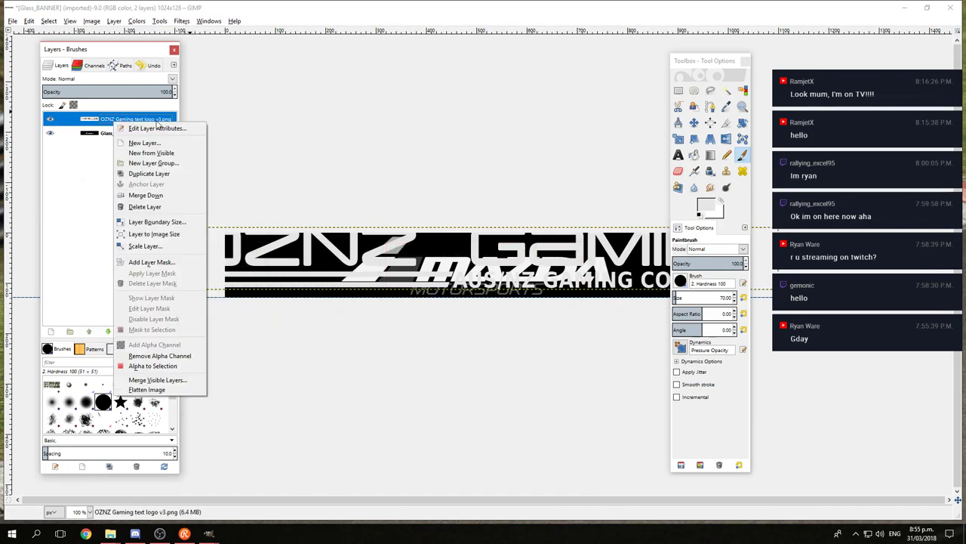
click(158, 246)
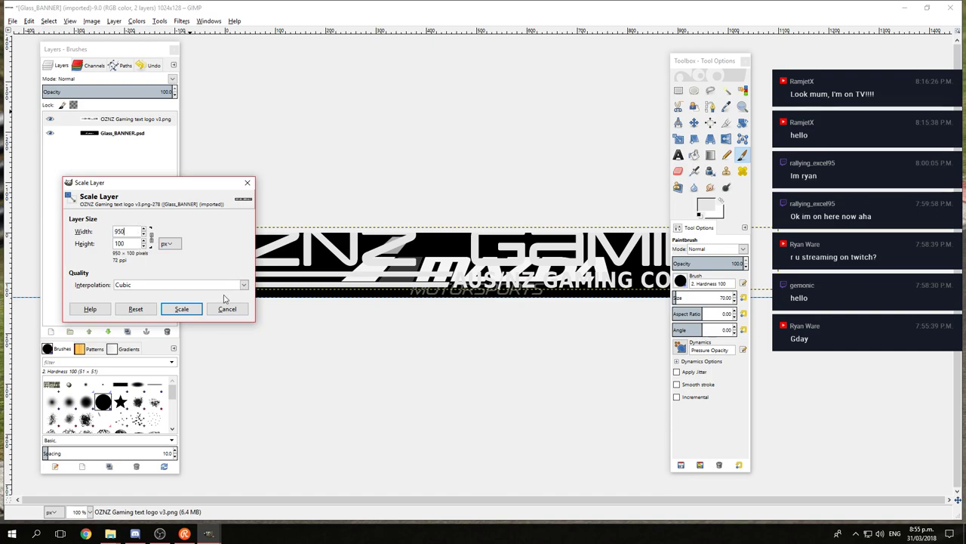
click(181, 308)
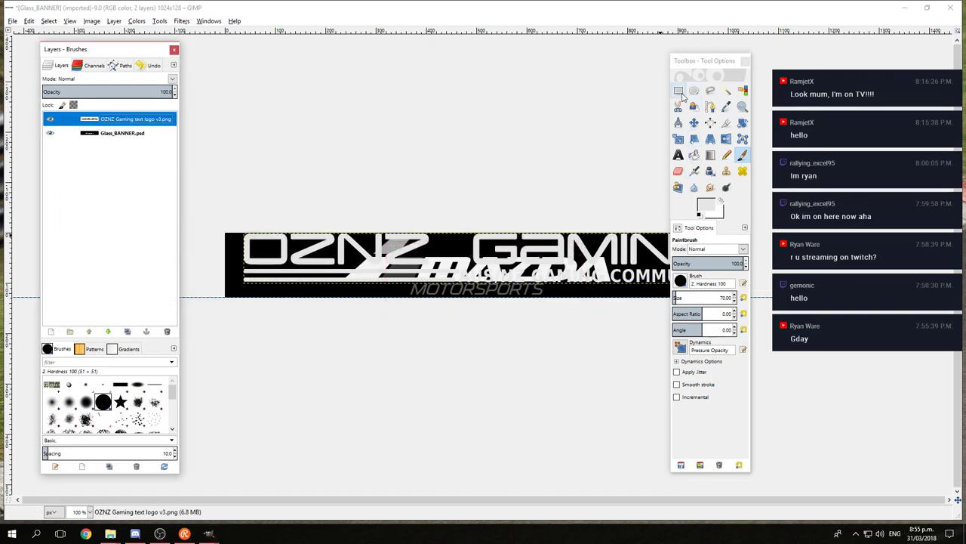
Step: Set the Move tool to move the active layer and nudge the OZNZ Gaming logo down within the black banner
click(693, 120)
drag(475, 170, 455, 151)
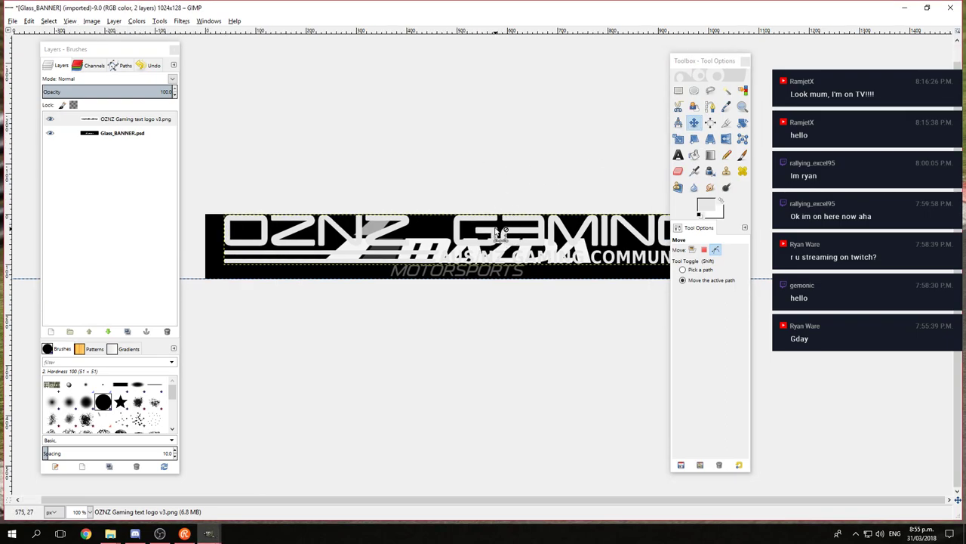
click(691, 249)
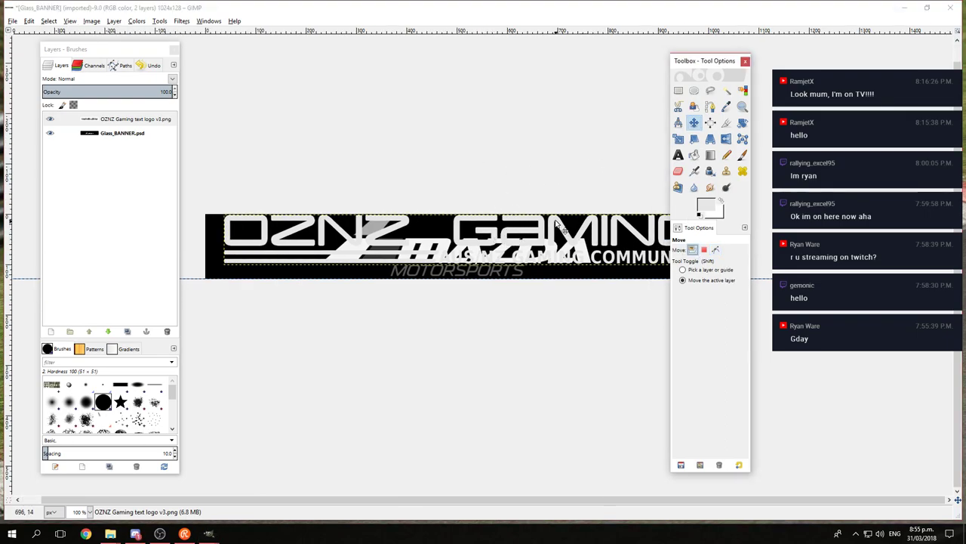
key(Down)
key(Down)
key(Down)
key(Down)
key(Down)
key(Down)
key(Down)
key(Down)
key(Down)
key(Down)
key(Down)
key(Down)
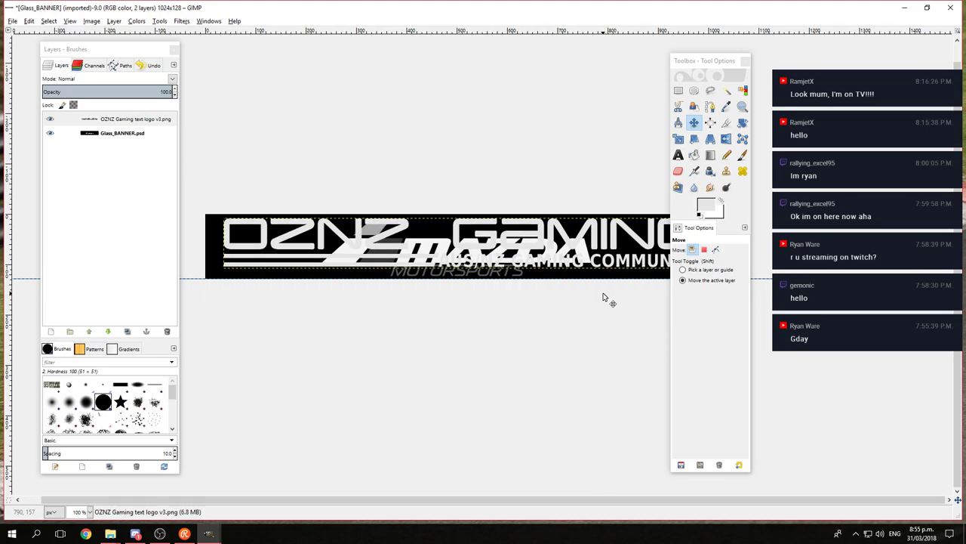
key(Down)
key(Down)
key(Down)
key(Down)
key(Down)
key(Down)
key(Down)
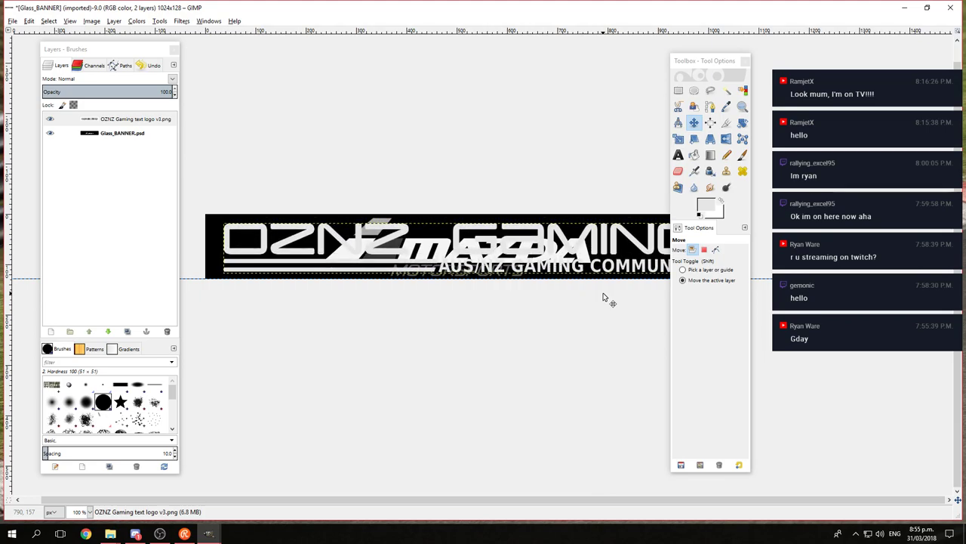
Step: Nudge the OZNZ Gaming logo slightly up and left, and compare it with the Mazda artwork by toggling its visibility
drag(694, 66, 783, 68)
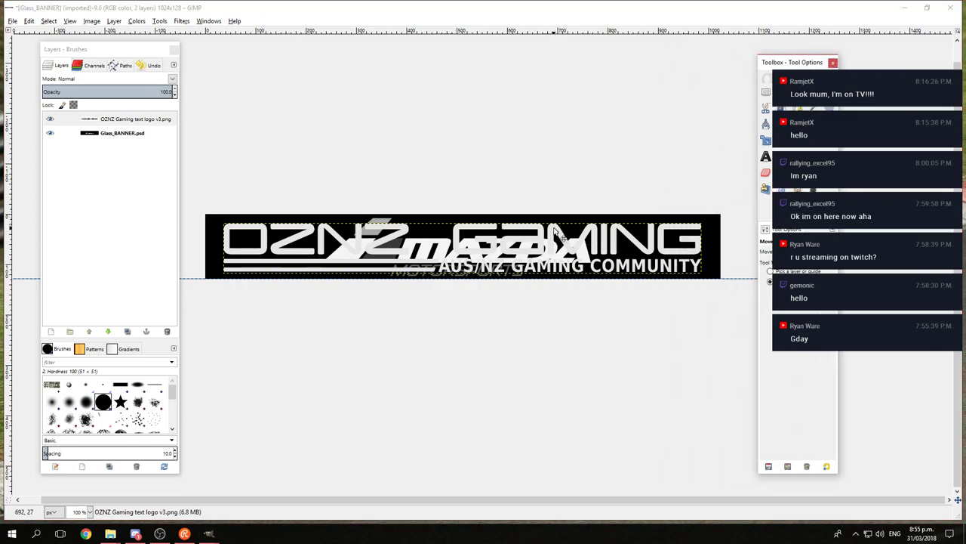
mouse_move(552, 232)
mouse_down()
mouse_move(558, 228)
mouse_move(547, 230)
mouse_up()
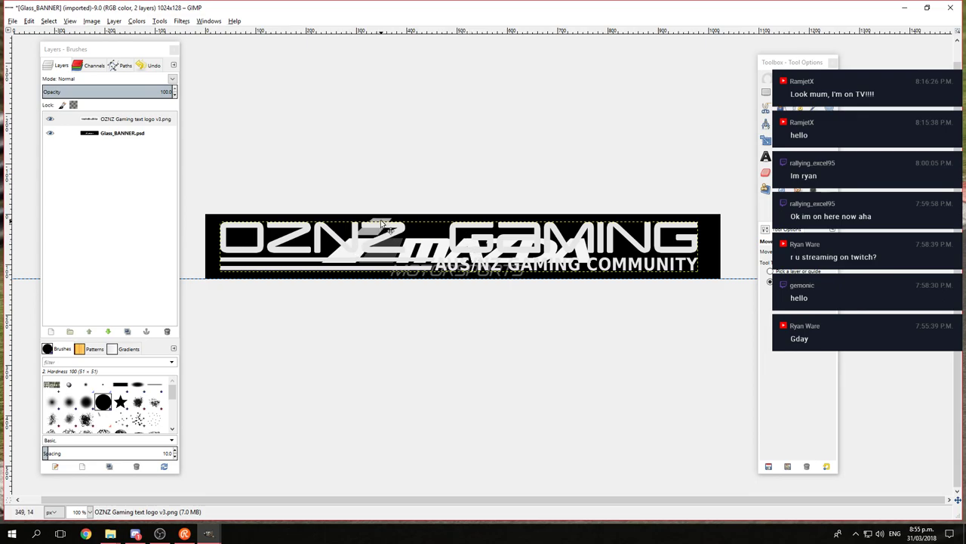
click(50, 121)
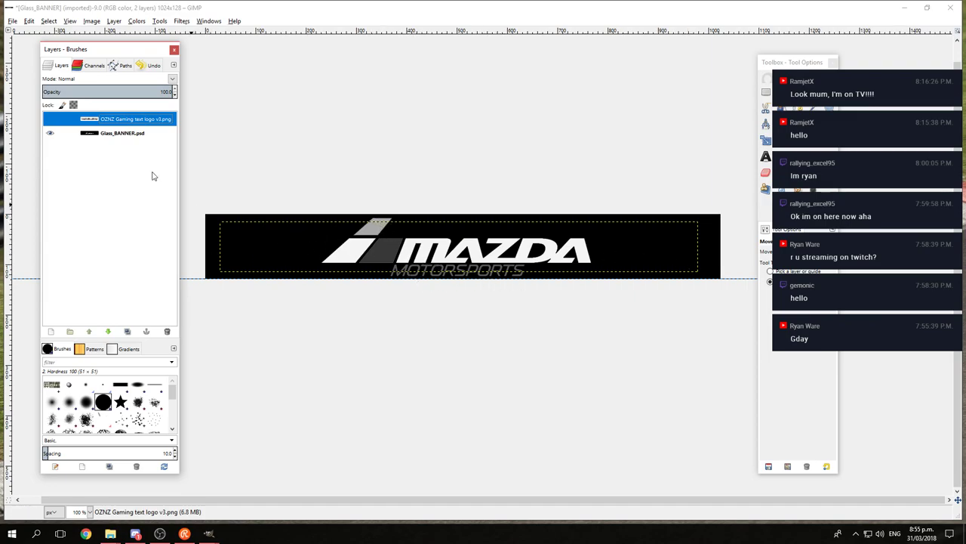
click(50, 120)
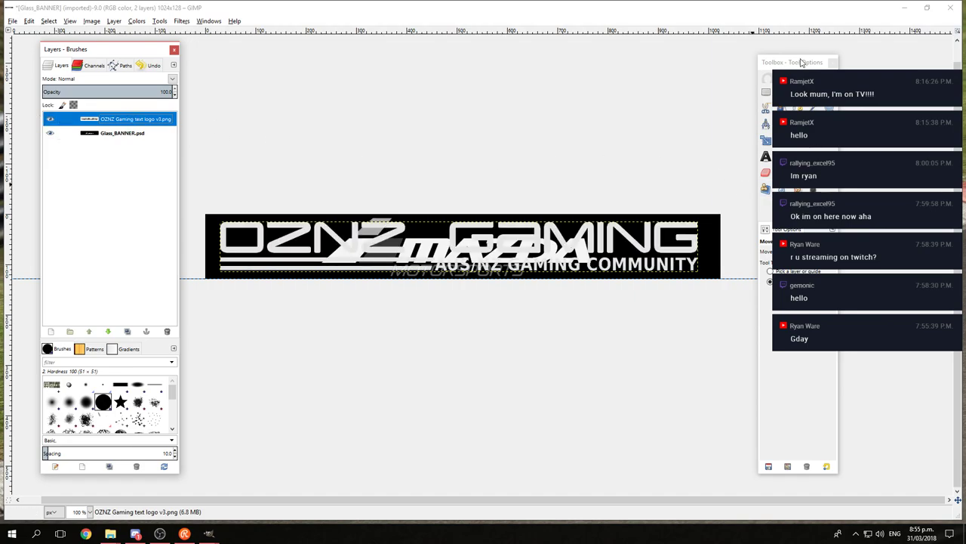
Step: Centre the OZNZ Gaming logo layer horizontally and vertically in the banner with the Alignment tool, relative to the first item
drag(802, 63, 709, 74)
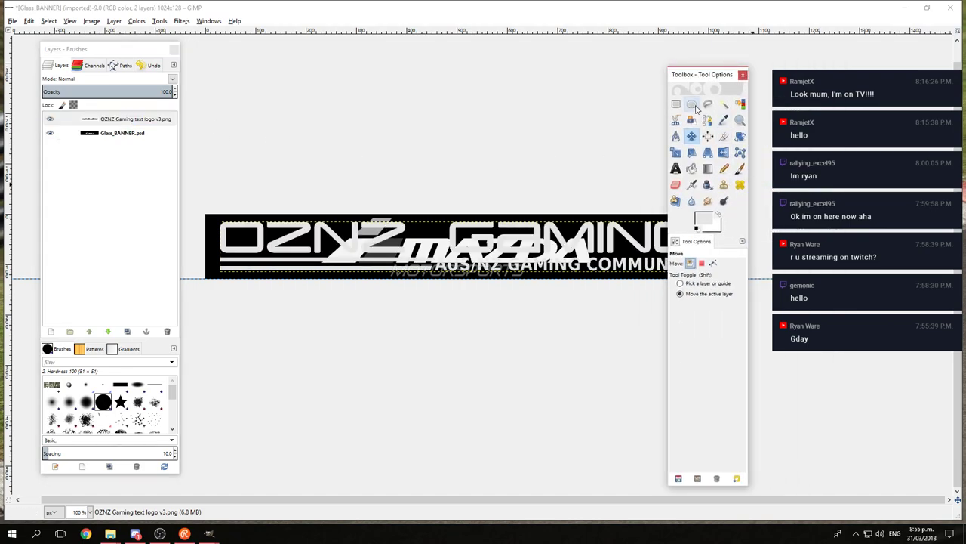
click(707, 137)
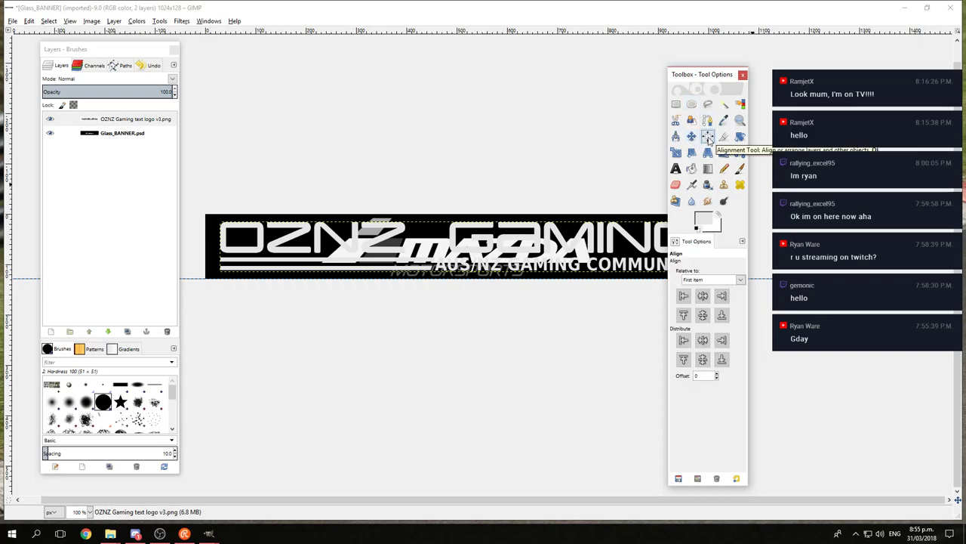
click(538, 233)
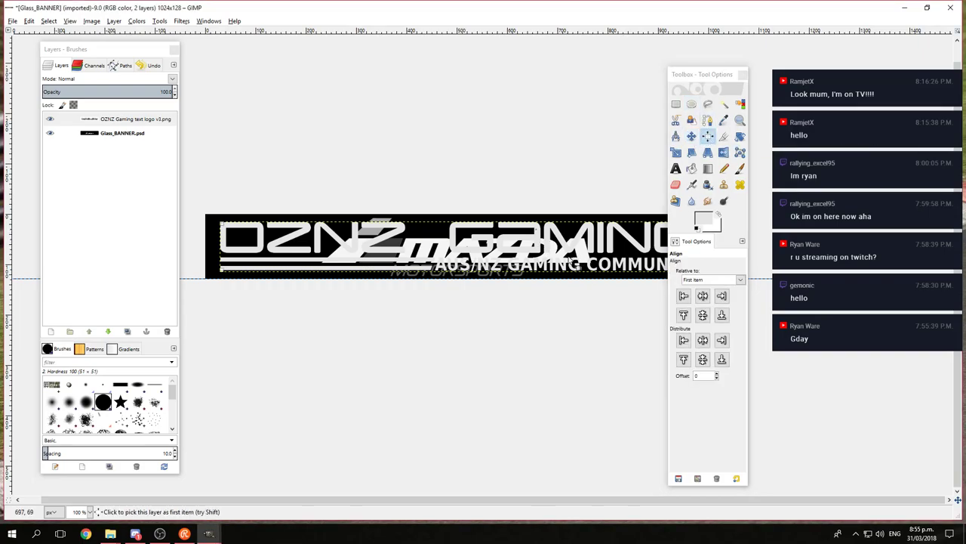
click(703, 297)
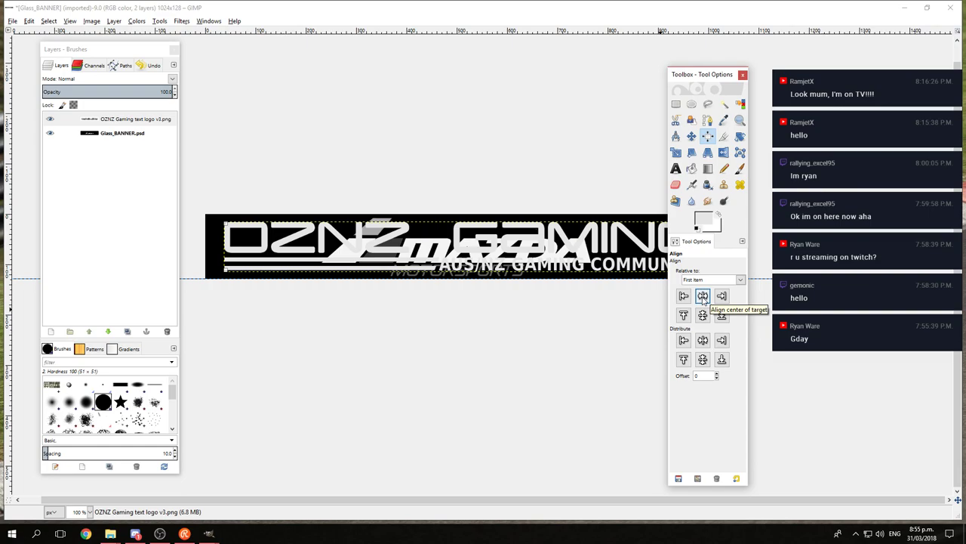
click(703, 315)
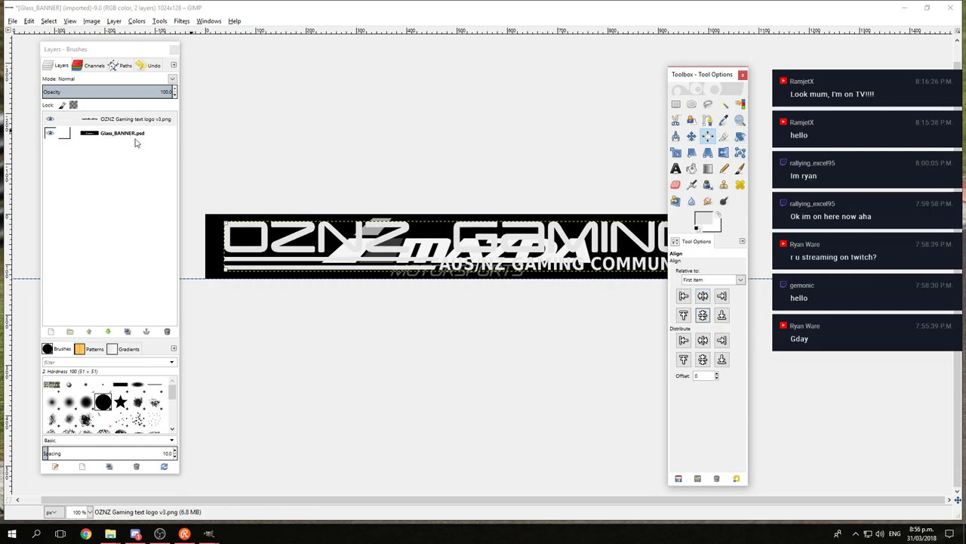
Step: Add a 1024 × 128 px layer named Base directly above the Glass_BANNER.psd layer
click(132, 134)
click(51, 331)
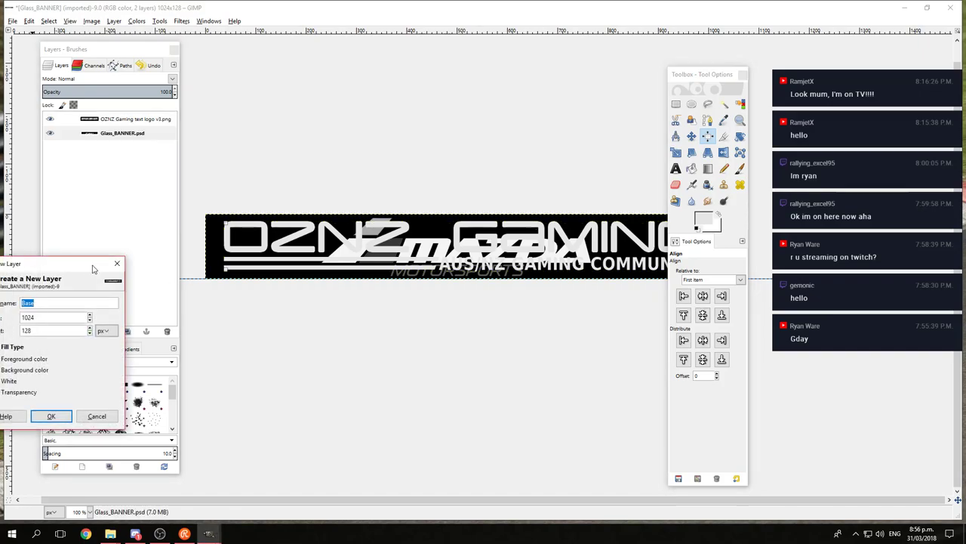
key(Return)
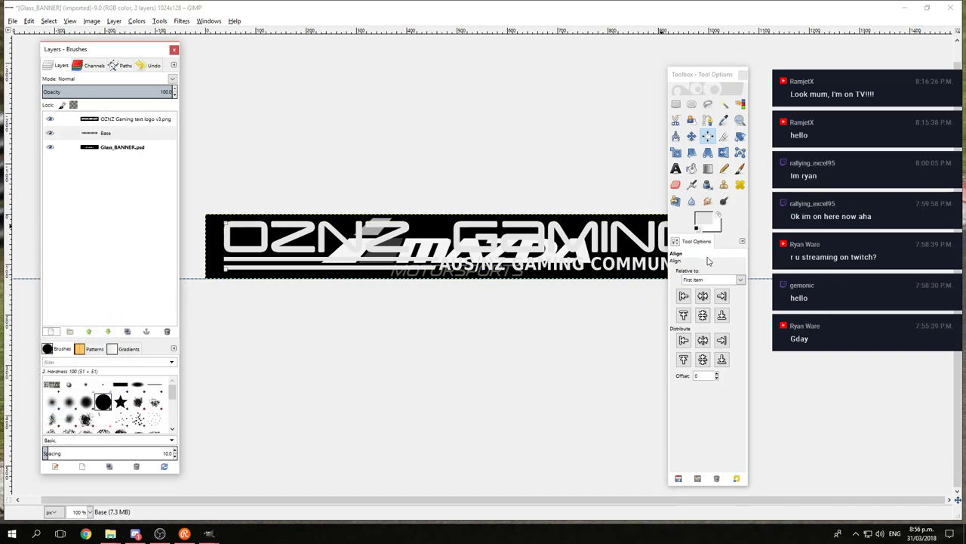
Step: Set the foreground colour to black (000000) and bucket-fill the Base layer to cover the Mazda Motorsports artwork
click(707, 220)
drag(379, 274, 319, 395)
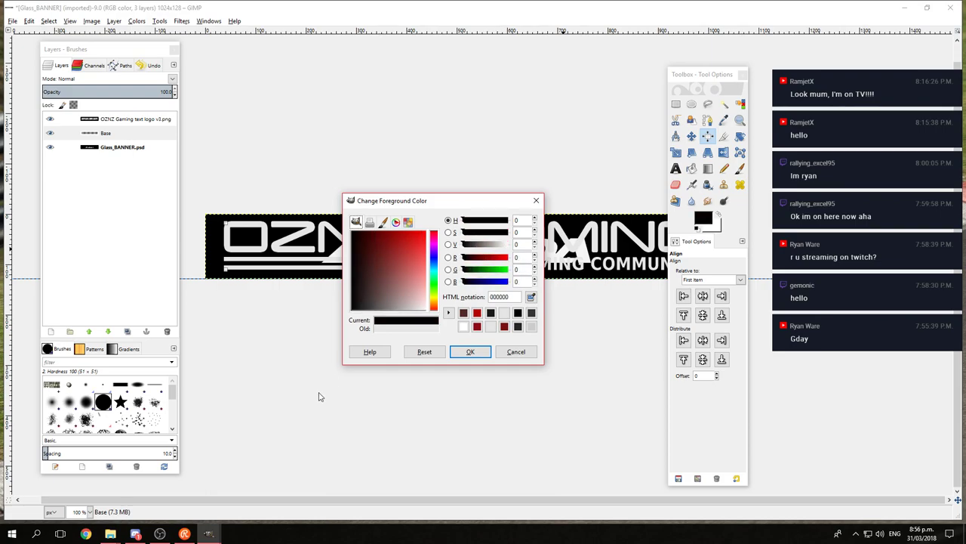
click(485, 354)
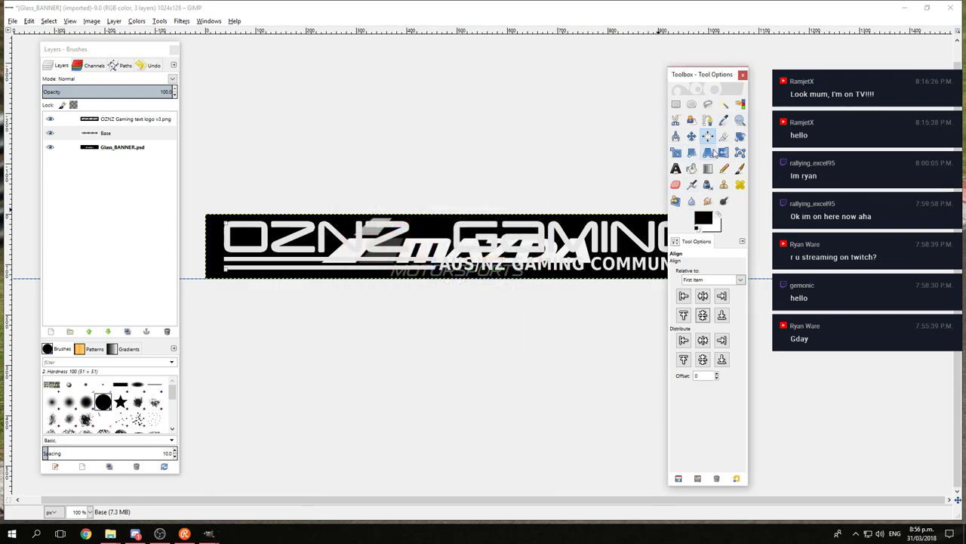
click(692, 169)
click(391, 248)
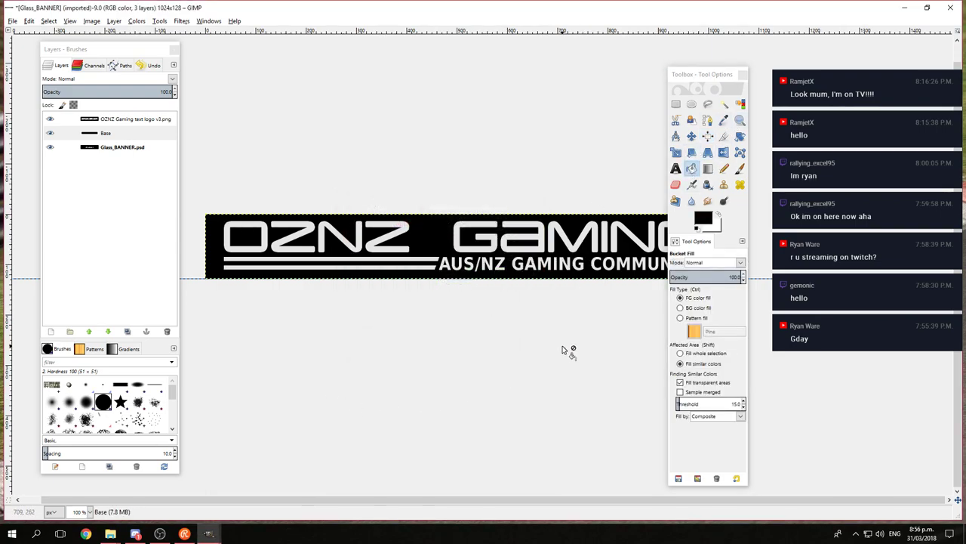
drag(695, 75, 763, 65)
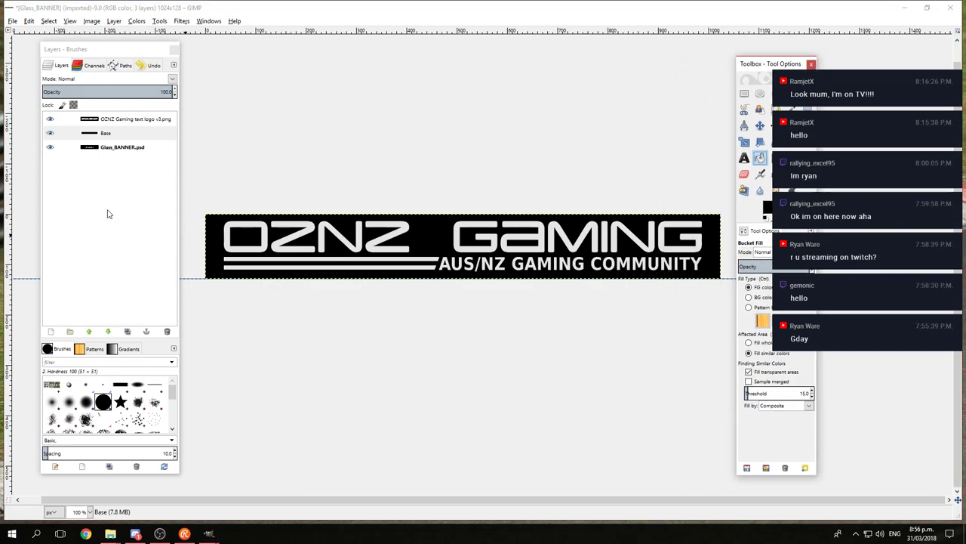
Step: Flatten the banner image into a single layer
click(114, 20)
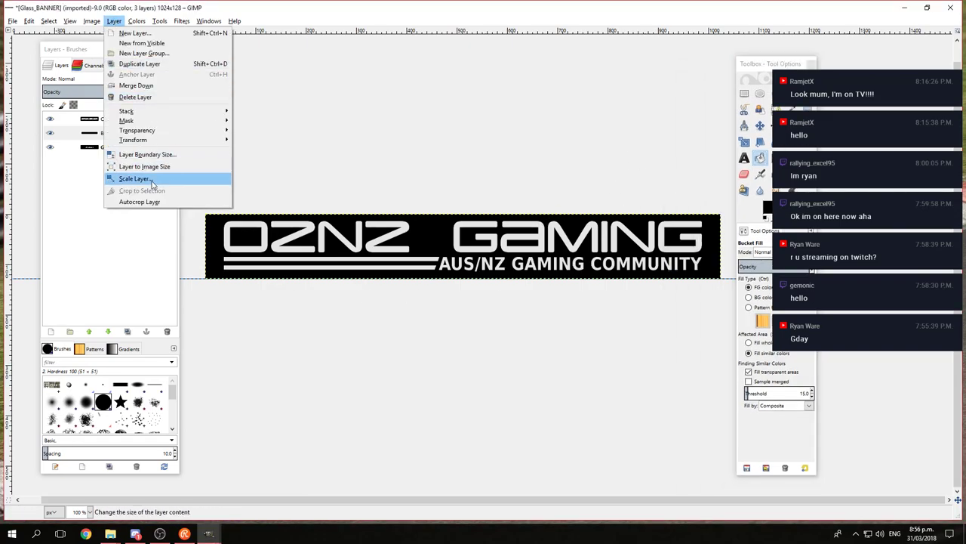
mouse_move(134, 15)
mouse_move(91, 20)
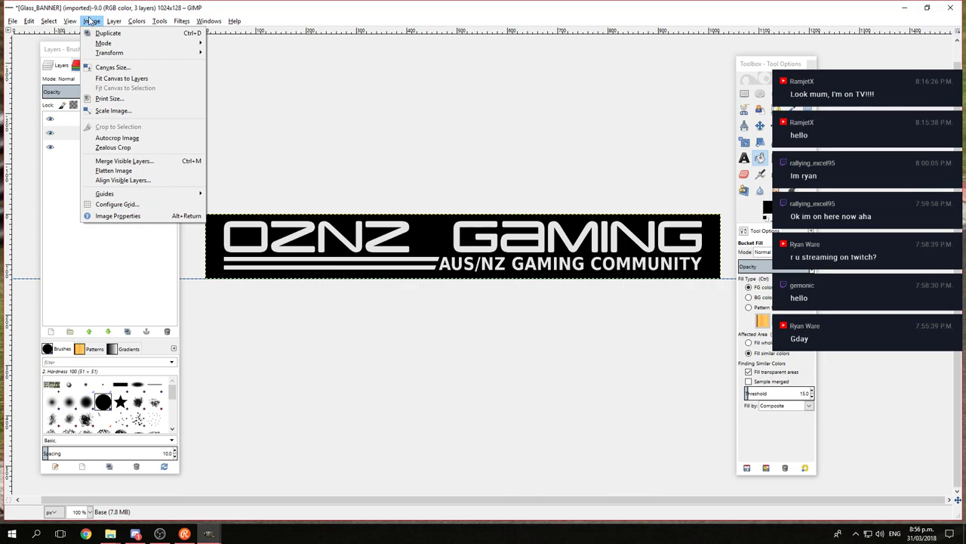
click(119, 170)
Step: Start exporting the banner and browse to the content/cars folder of assettocorsa
click(12, 22)
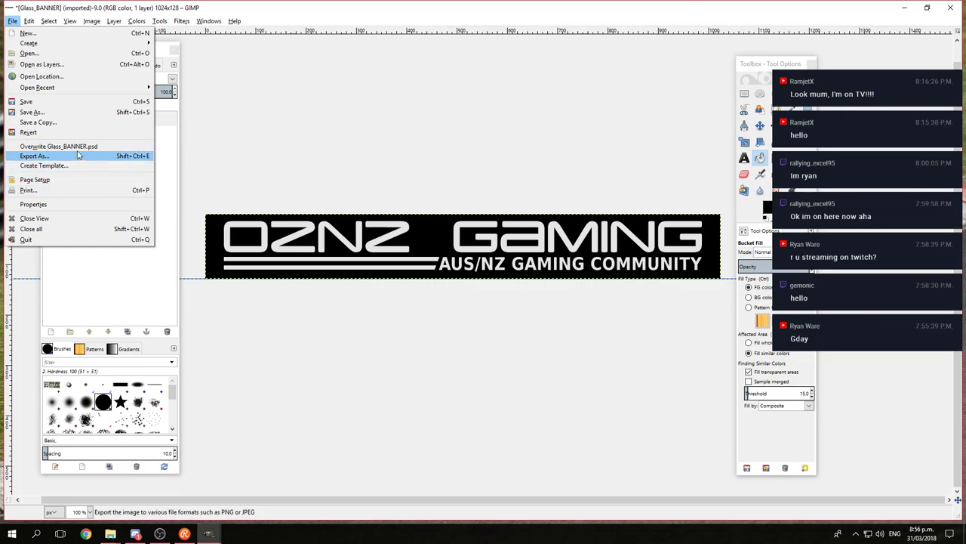
click(53, 157)
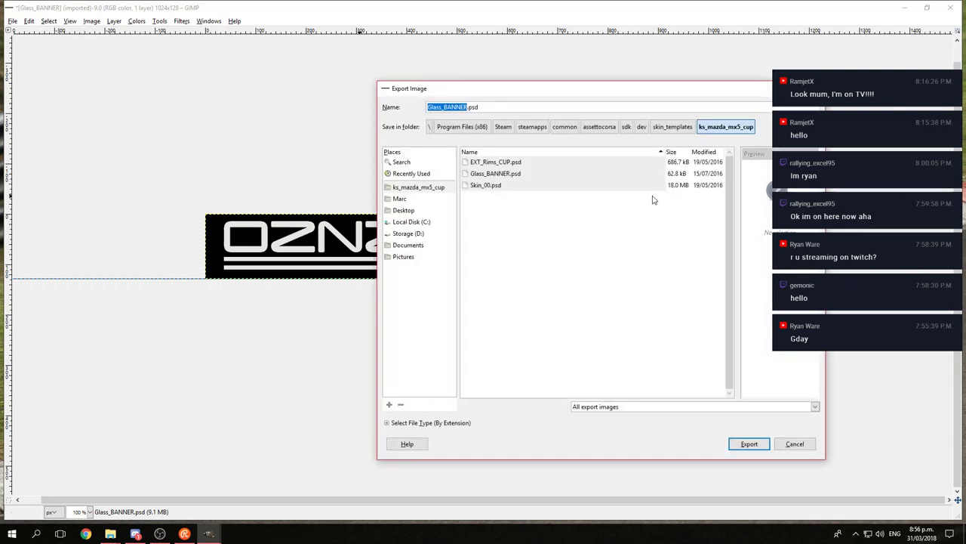
click(599, 127)
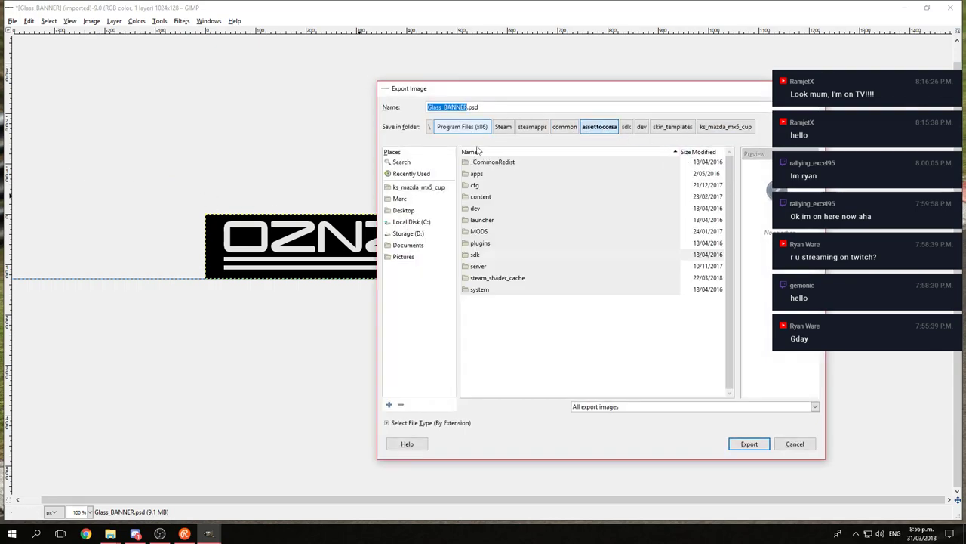
double_click(480, 197)
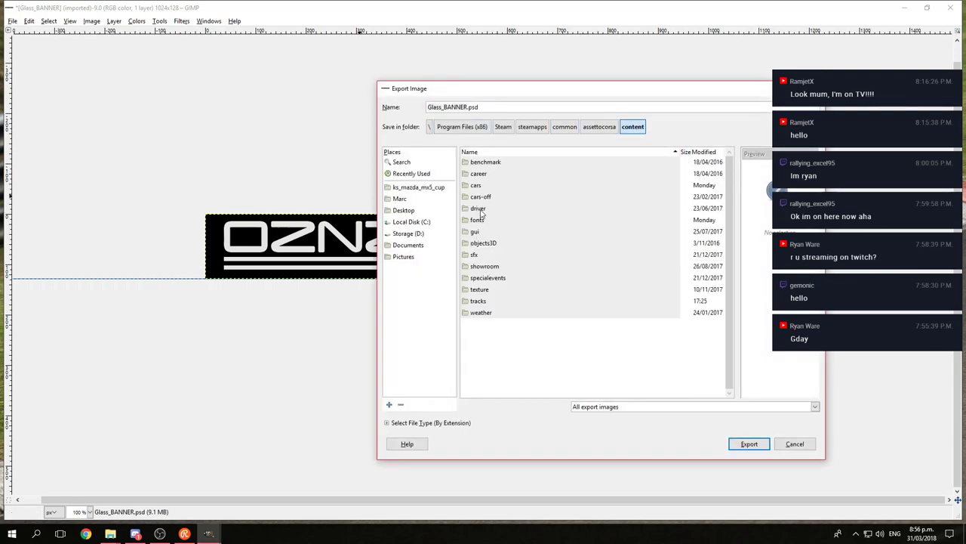
double_click(476, 185)
Step: Choose the Gem 2018 folder within the skins of ks_mazda_mx5_cup as the export destination
scroll(541, 329, down, 5)
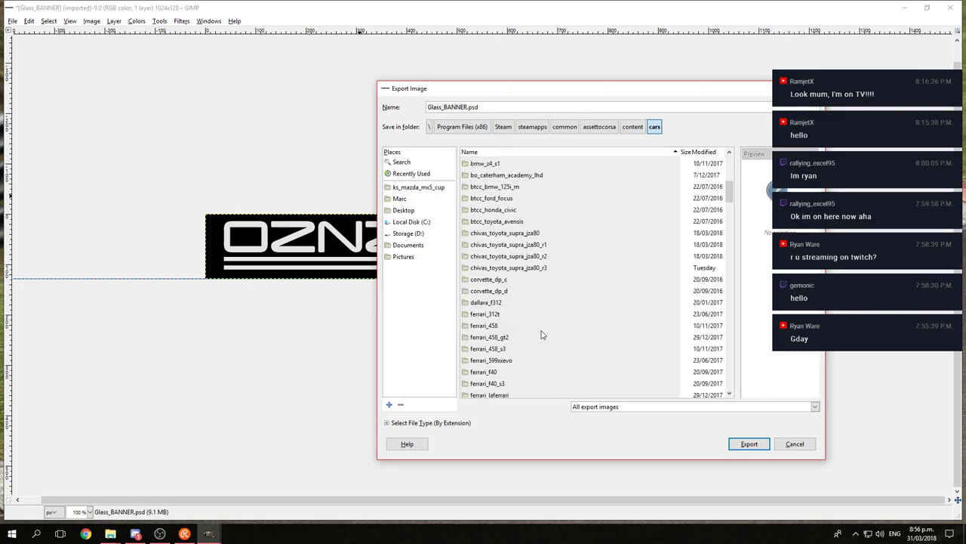
scroll(541, 334, down, 5)
scroll(542, 334, down, 3)
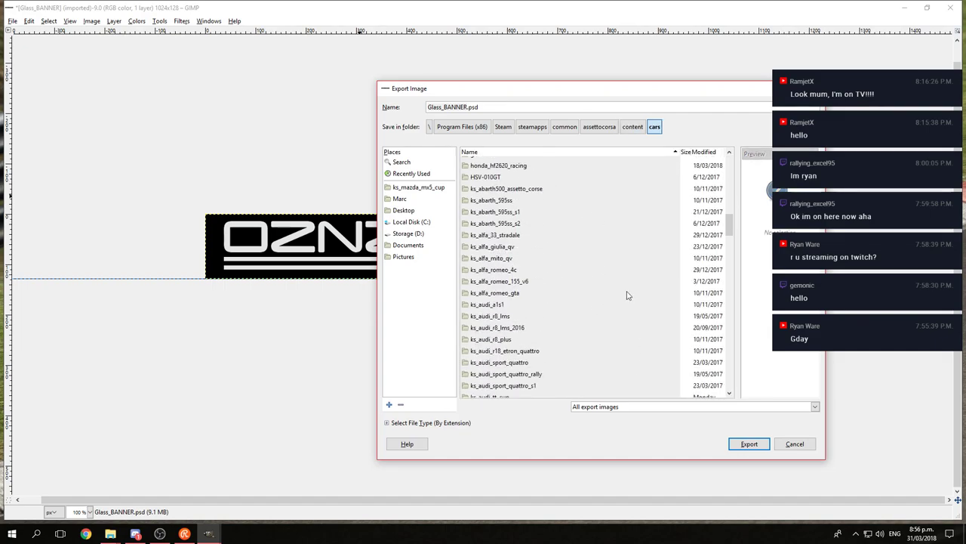
scroll(580, 266, down, 3)
scroll(597, 262, down, 12)
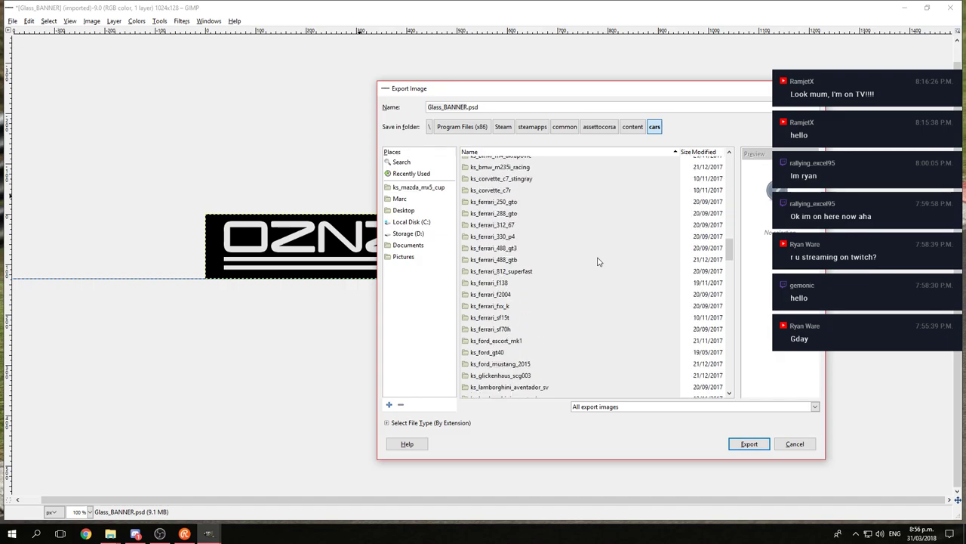
scroll(598, 262, down, 2)
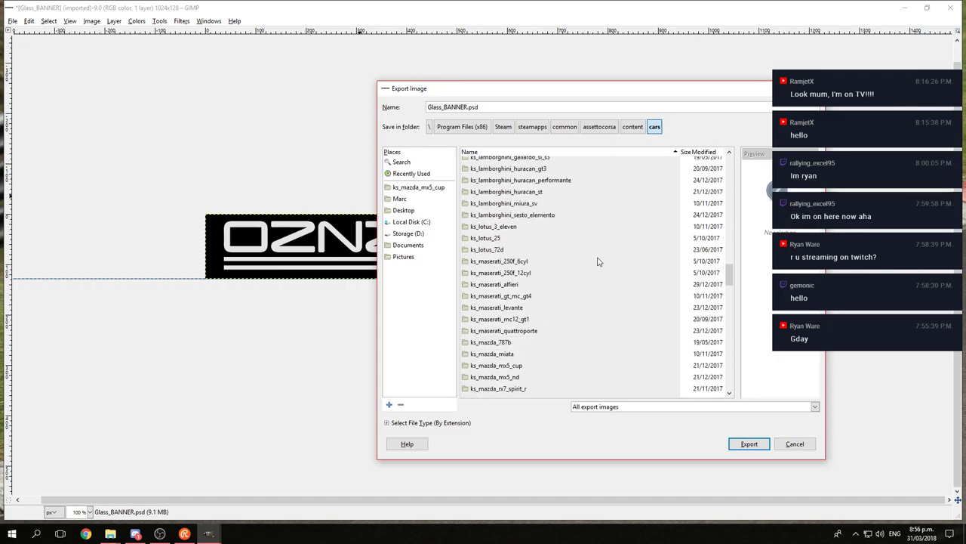
scroll(598, 262, down, 2)
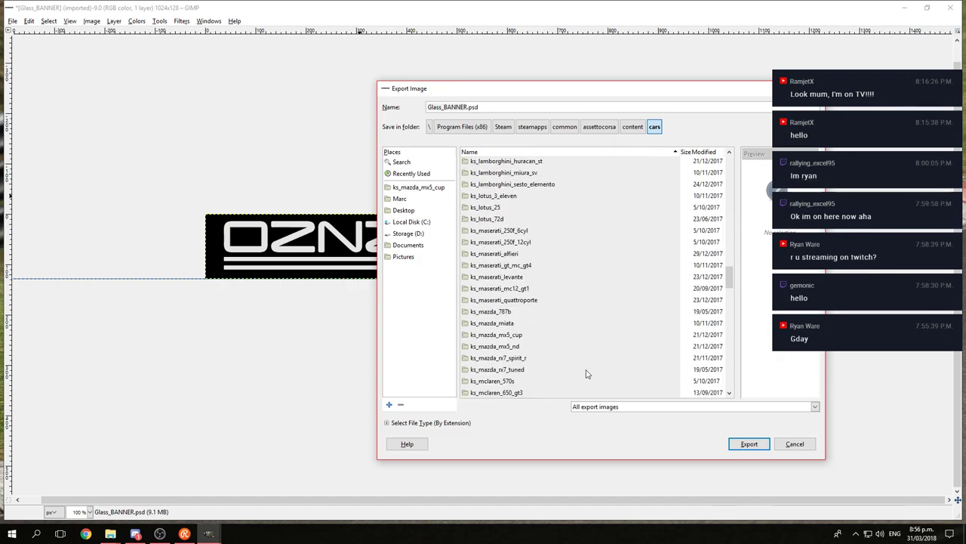
double_click(500, 336)
double_click(478, 185)
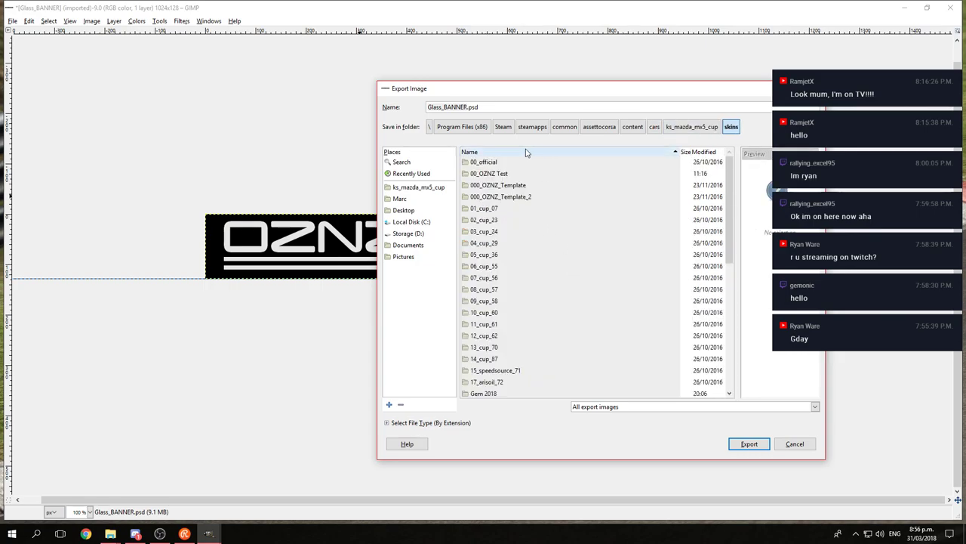
scroll(555, 336, down, 1)
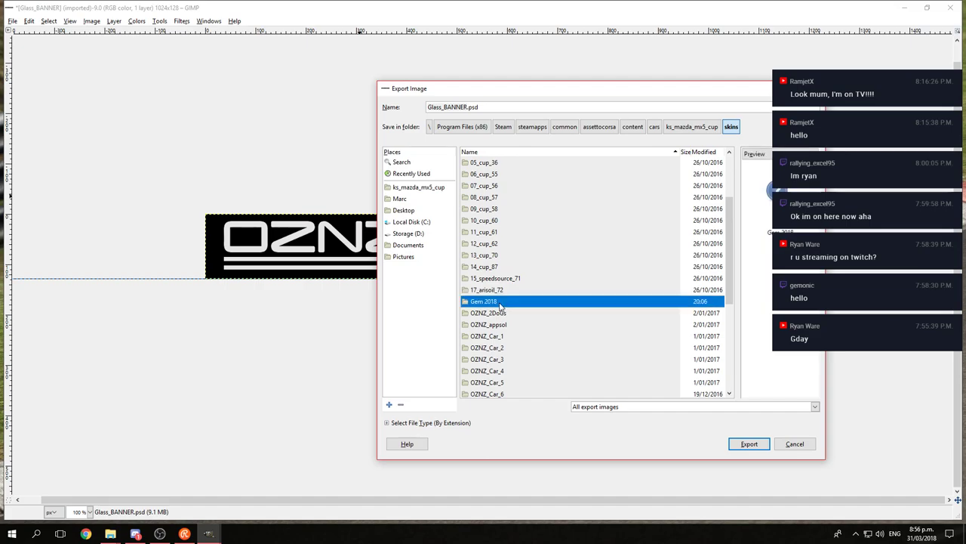
double_click(504, 303)
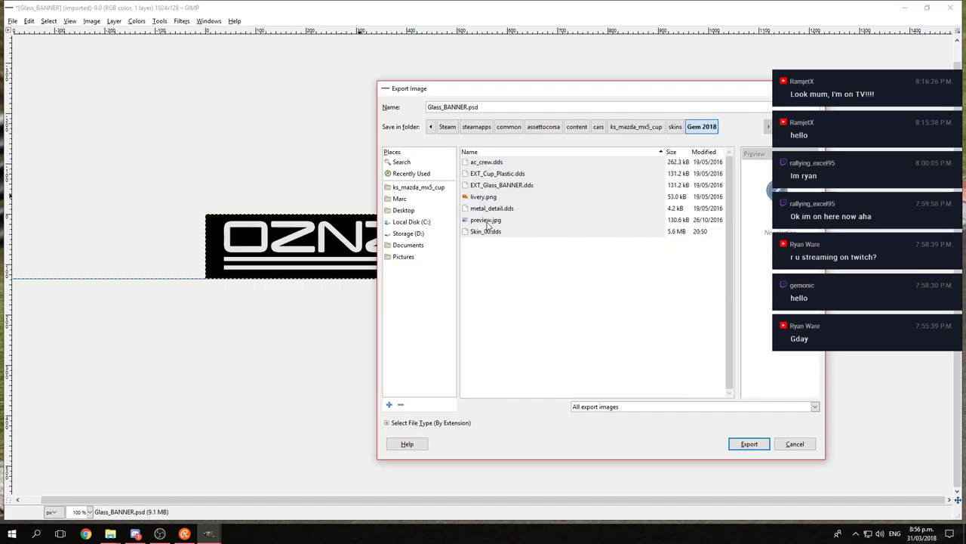
Step: Export the banner over EXT_Glass_BANNER.dds with BC3 / DXT5 compression and generated mipmaps
click(481, 188)
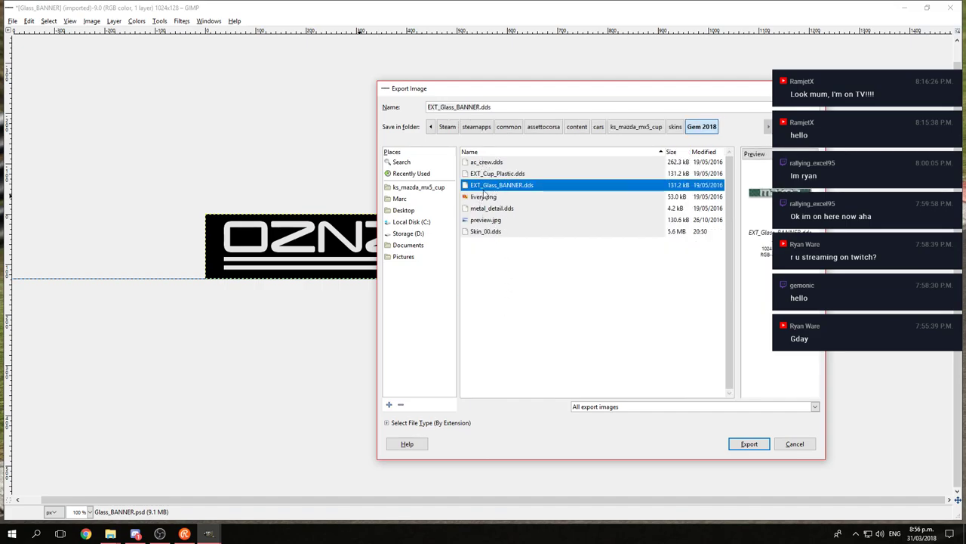
click(746, 444)
click(634, 320)
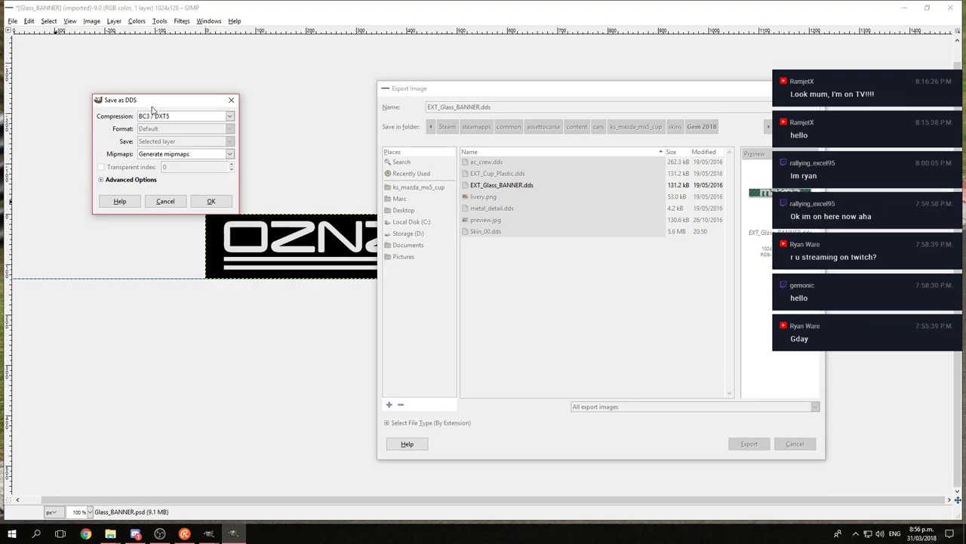
click(211, 202)
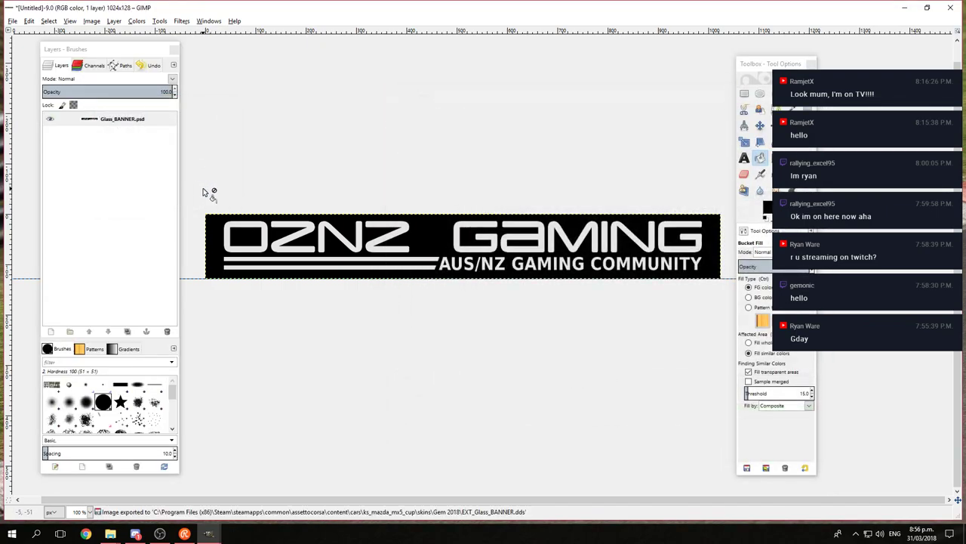
Step: Switch to the acShowroom car viewer and examine the OZNZ Gaming banner on the windscreen from above at close range
click(904, 6)
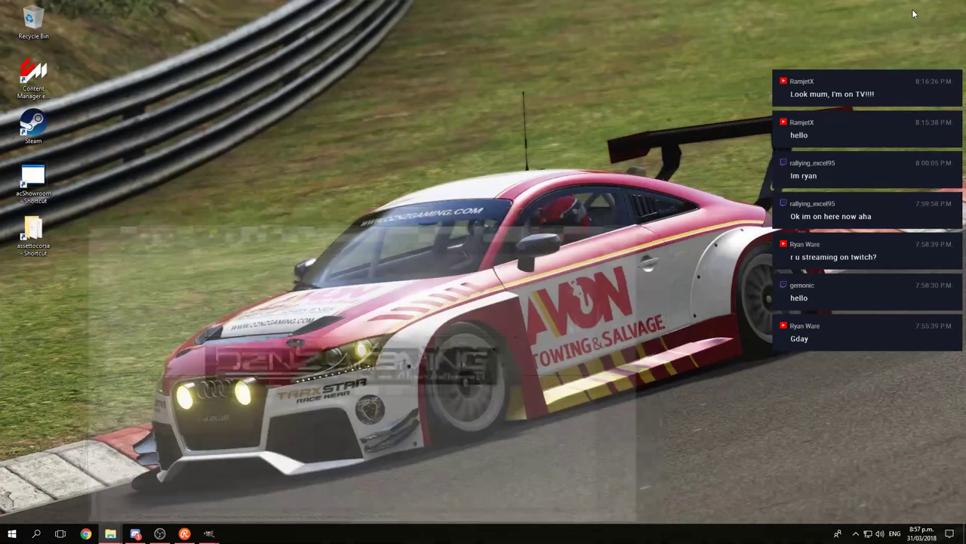
double_click(44, 181)
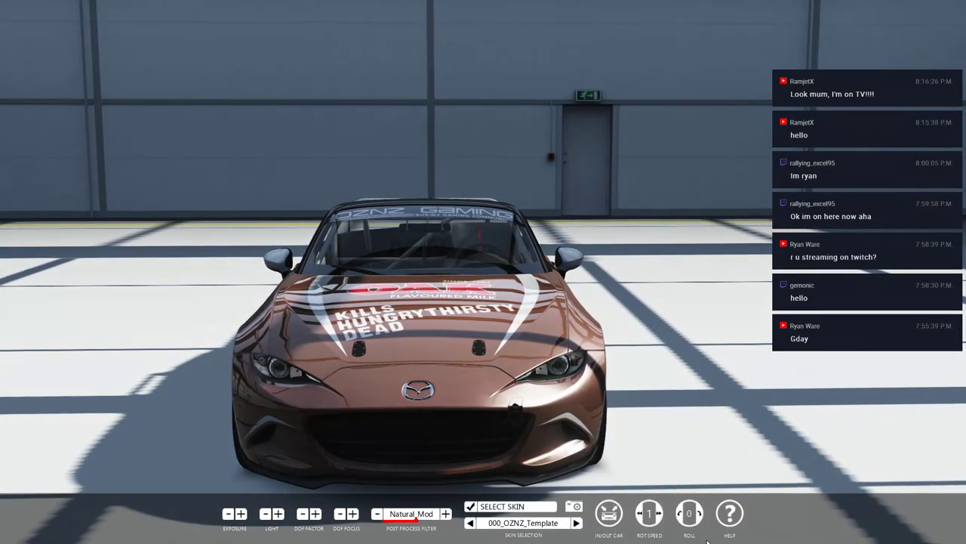
click(644, 516)
drag(672, 226, 693, 408)
scroll(472, 271, up, 6)
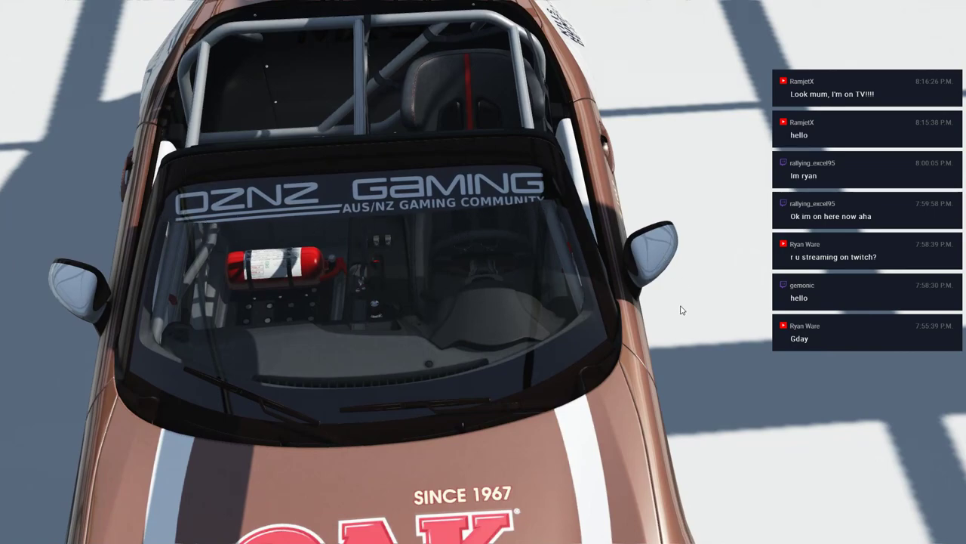
Step: Switch back to GIMP and undo the flattening of the banner image to restore its separate layers
key(Escape)
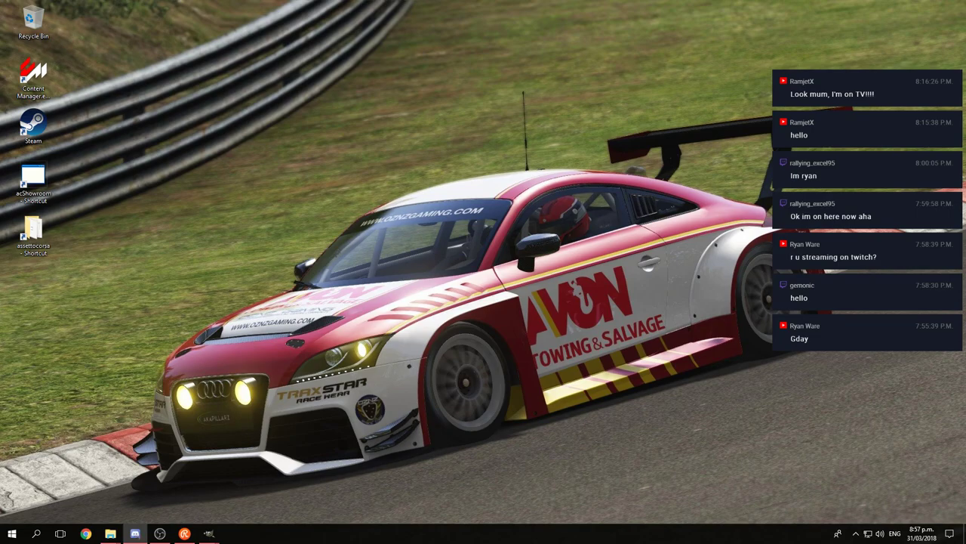
click(211, 533)
click(243, 521)
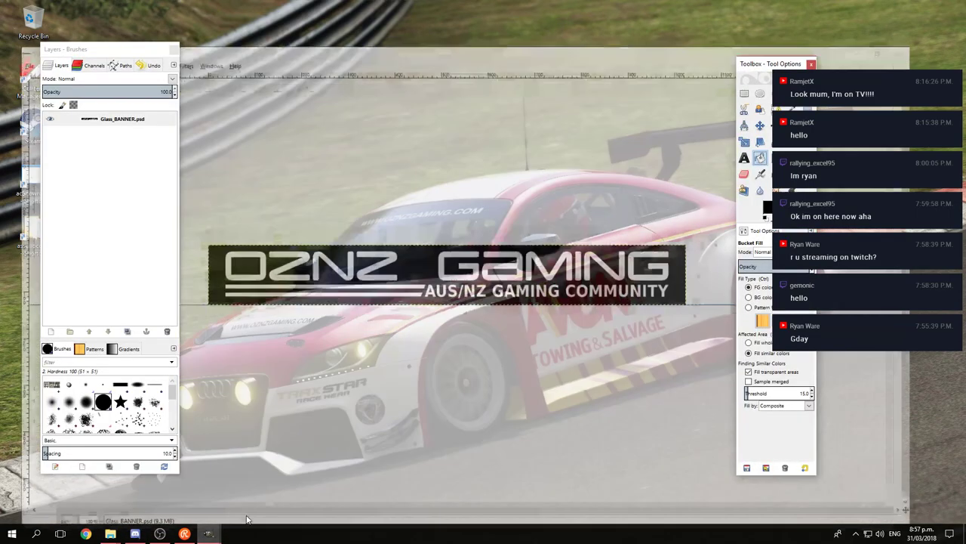
drag(296, 176, 123, 128)
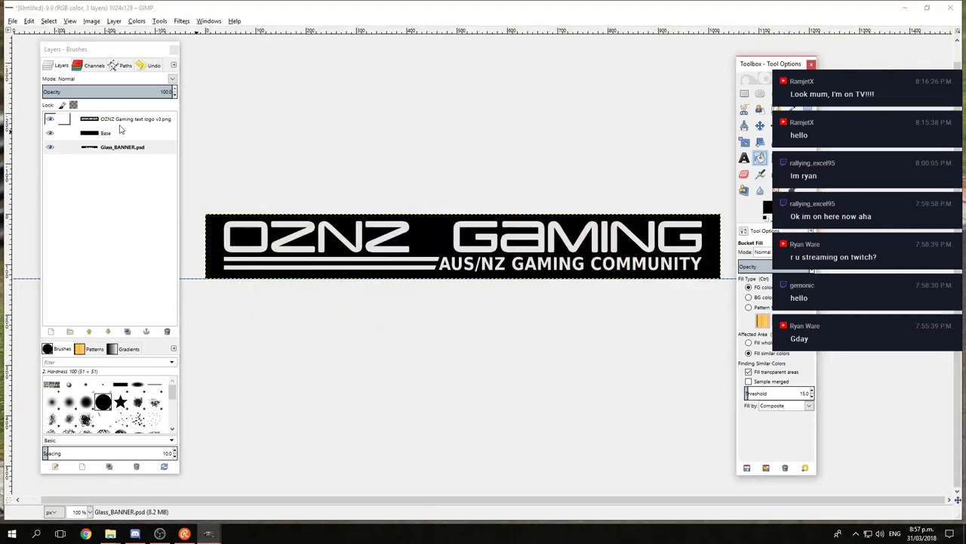
click(116, 148)
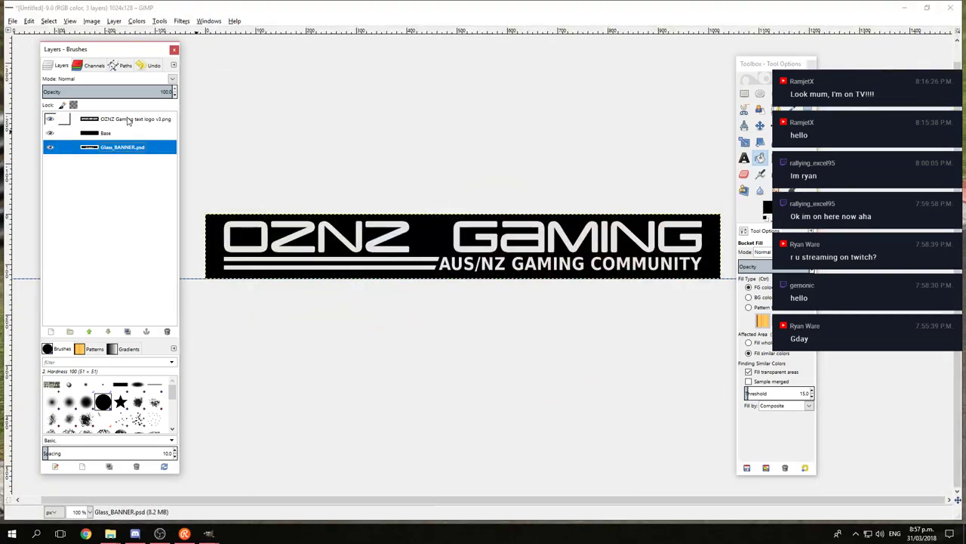
Step: Scale the OZNZ Gaming text logo layer down to about 600 px wide
click(129, 121)
right_click(144, 126)
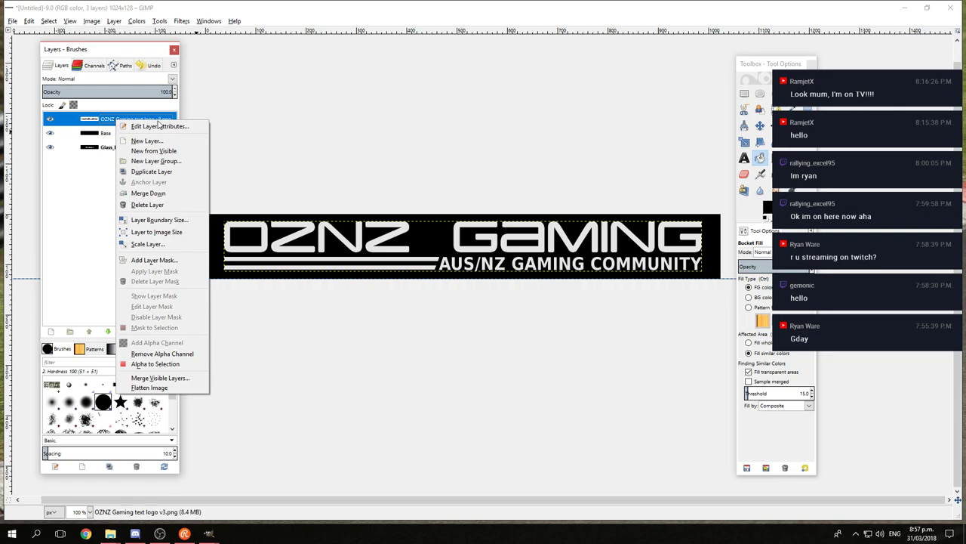
click(161, 246)
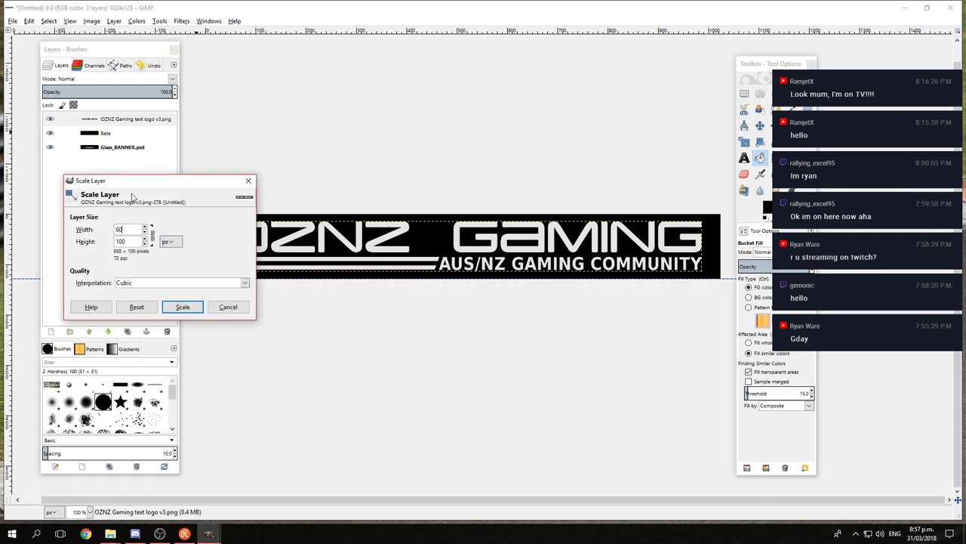
click(183, 307)
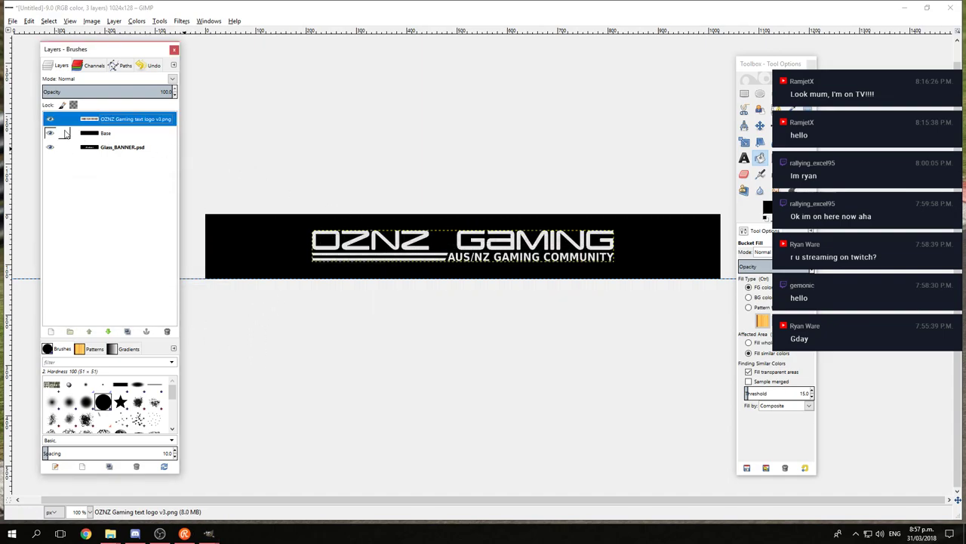
Step: Move the logo slightly down towards the banner's lower edge, hiding the Base layer during the move to compare with the original Mazda artwork
click(50, 133)
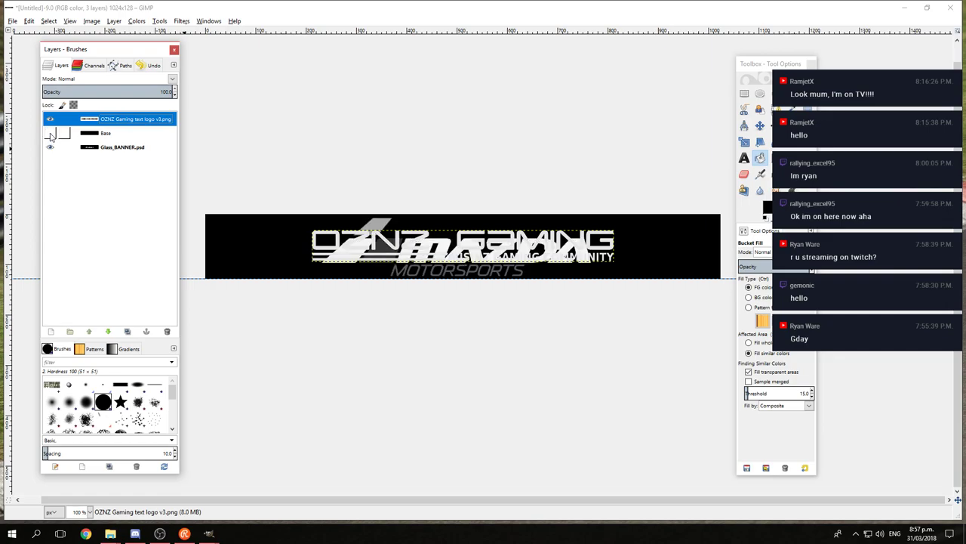
click(759, 124)
click(591, 237)
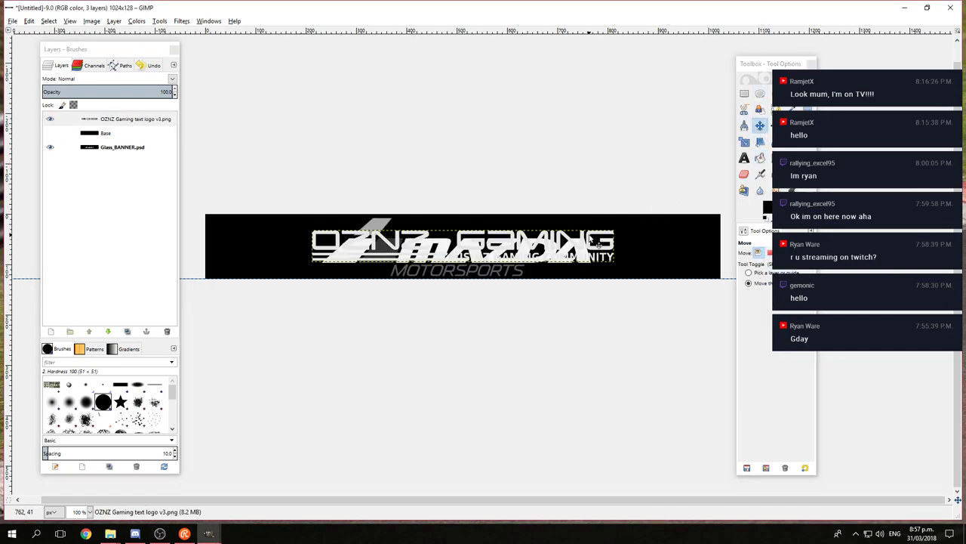
key(Down)
key(Down)
key(Down)
key(Down)
key(Down)
key(Down)
key(Down)
key(Down)
key(Down)
key(Down)
key(Down)
key(Down)
key(Down)
key(Down)
key(Down)
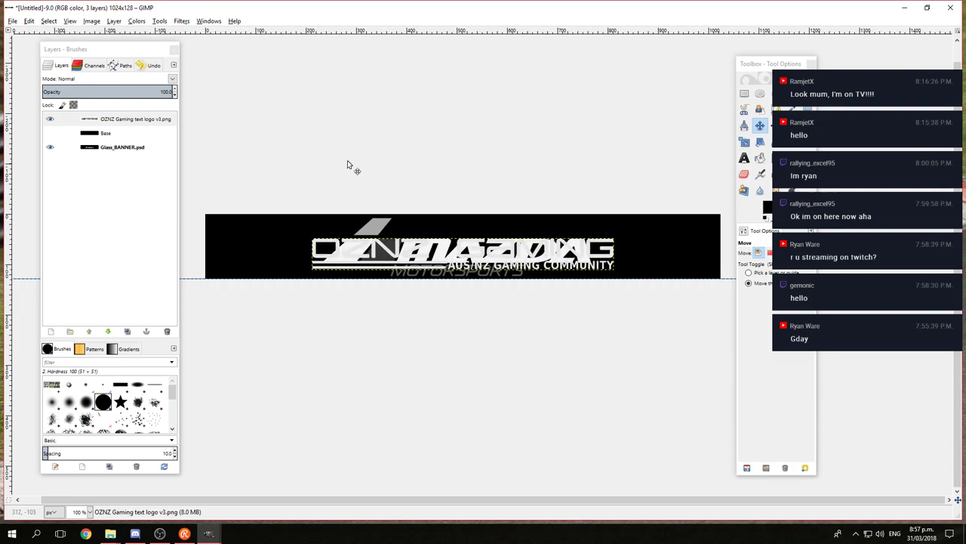
click(50, 133)
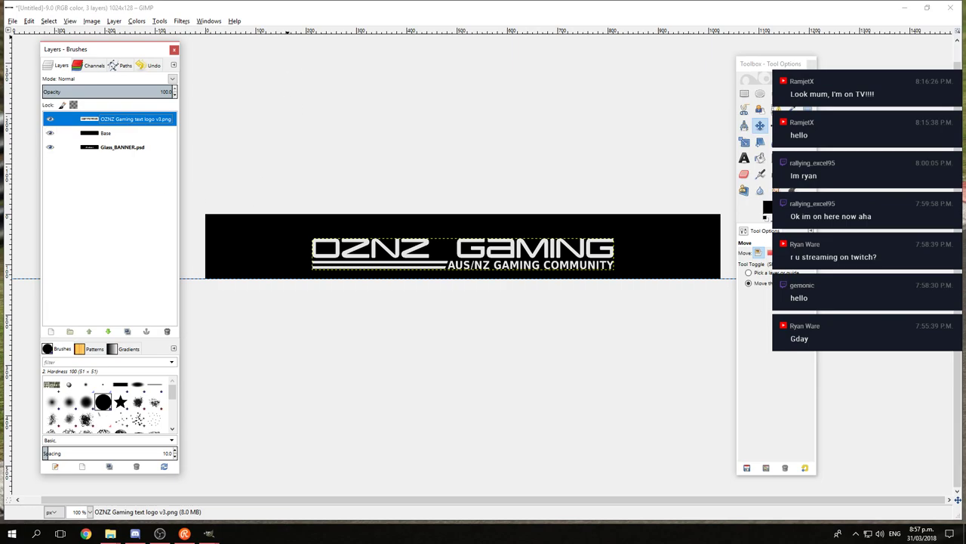
Step: Export a flattened version of the banner over EXT_Glass_BANNER.dds, keeping the working image's separate layers
click(92, 21)
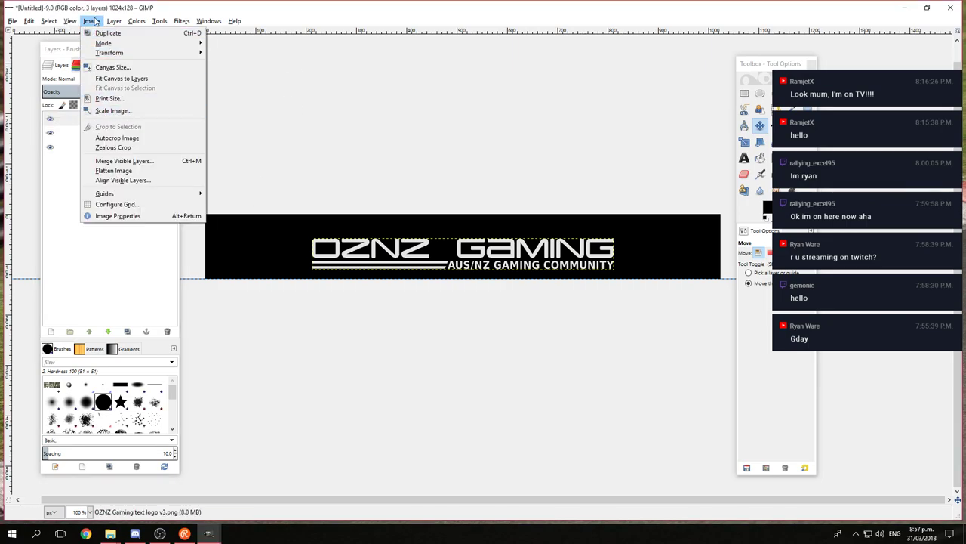
click(121, 171)
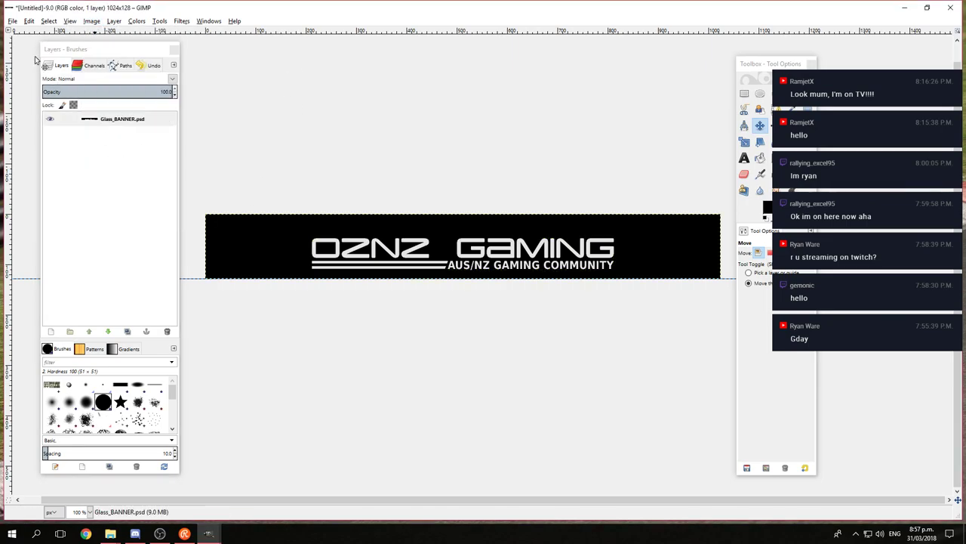
click(11, 21)
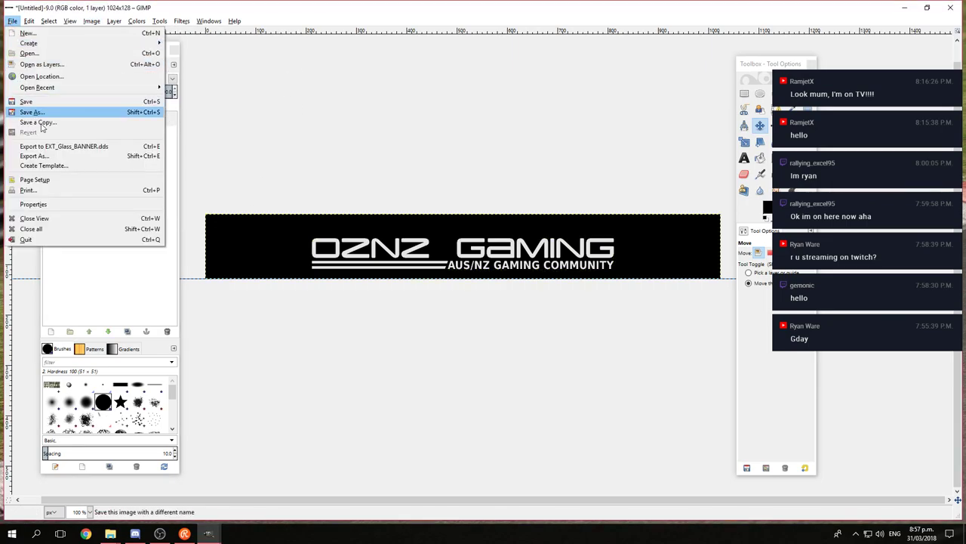
click(79, 147)
key(ctrl+z)
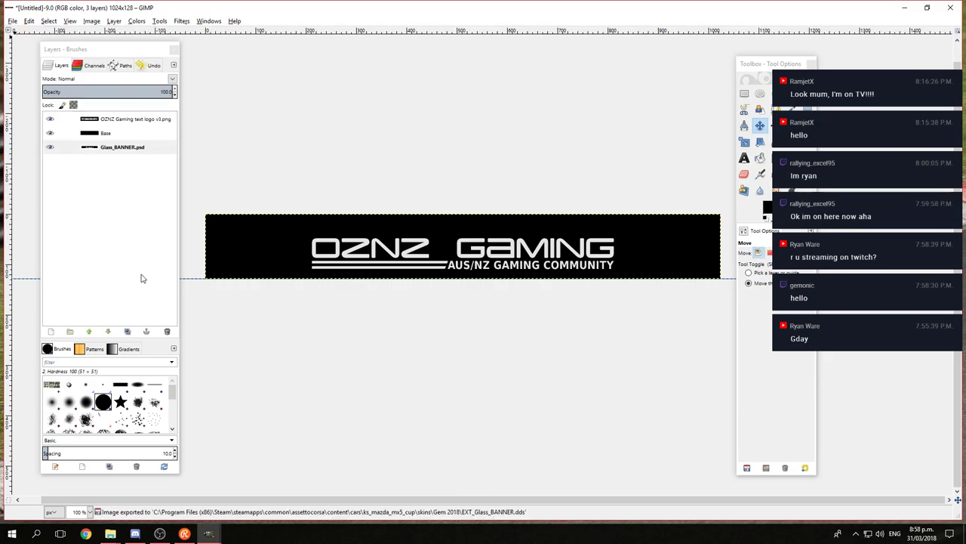
Step: Switch to the acShowroom car viewer and examine the smaller windscreen logo from above at close range
click(907, 6)
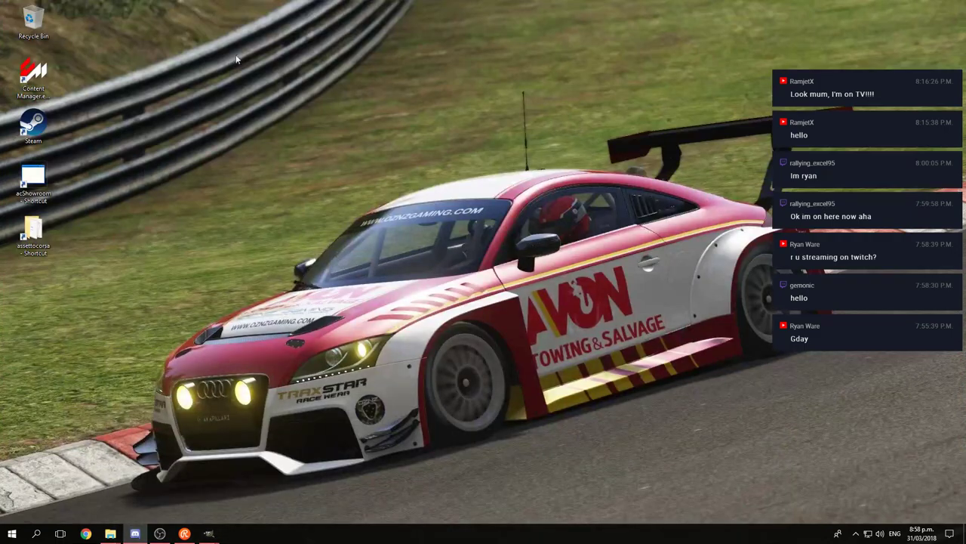
double_click(34, 181)
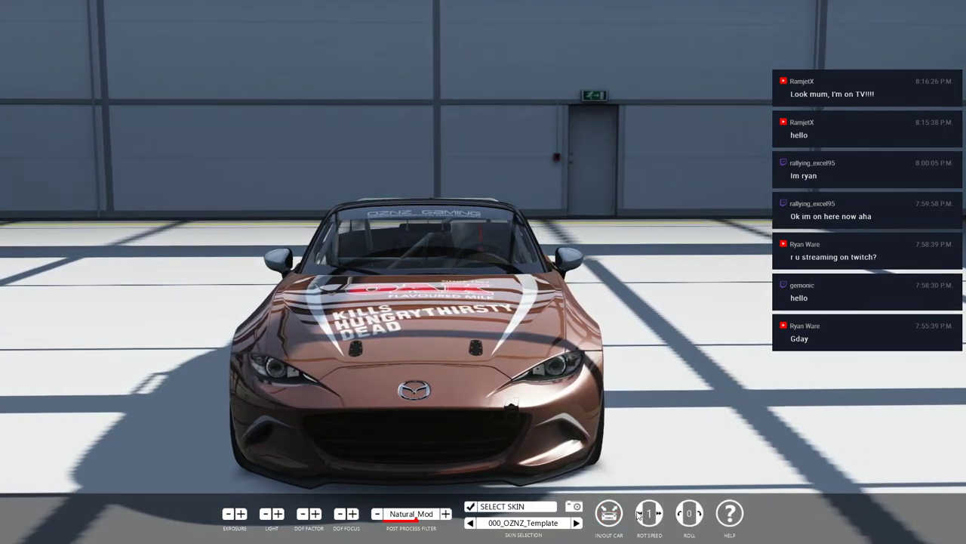
drag(727, 245, 750, 373)
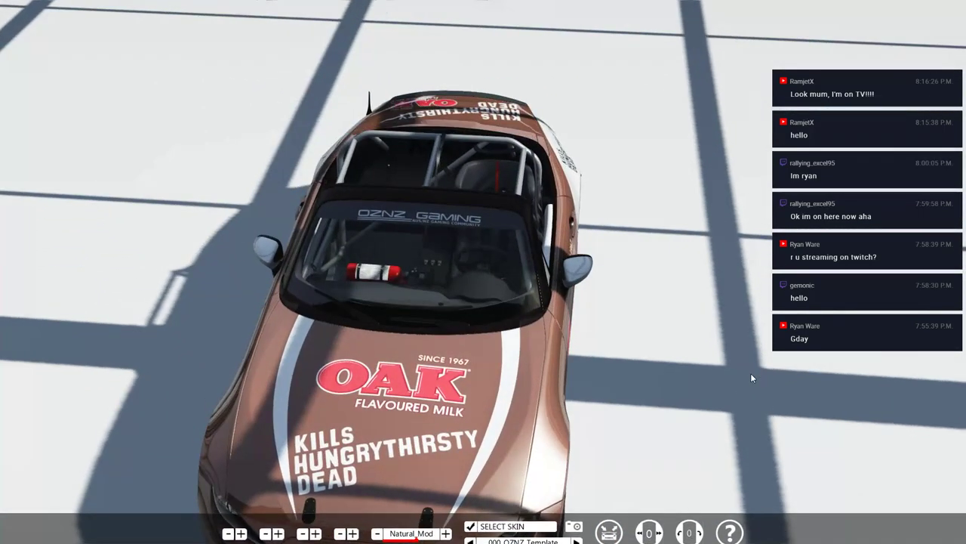
scroll(355, 235, up, 2)
scroll(427, 198, up, 2)
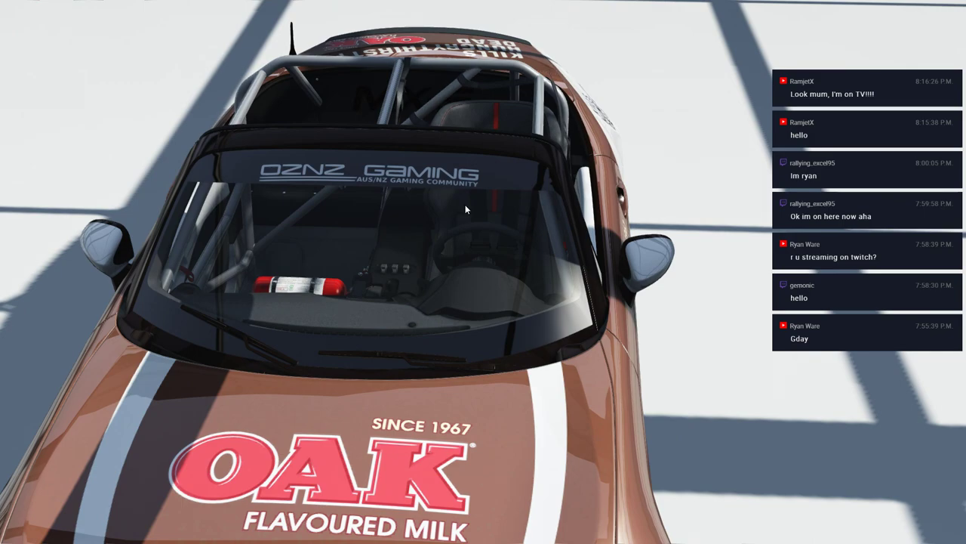
drag(456, 236, 486, 367)
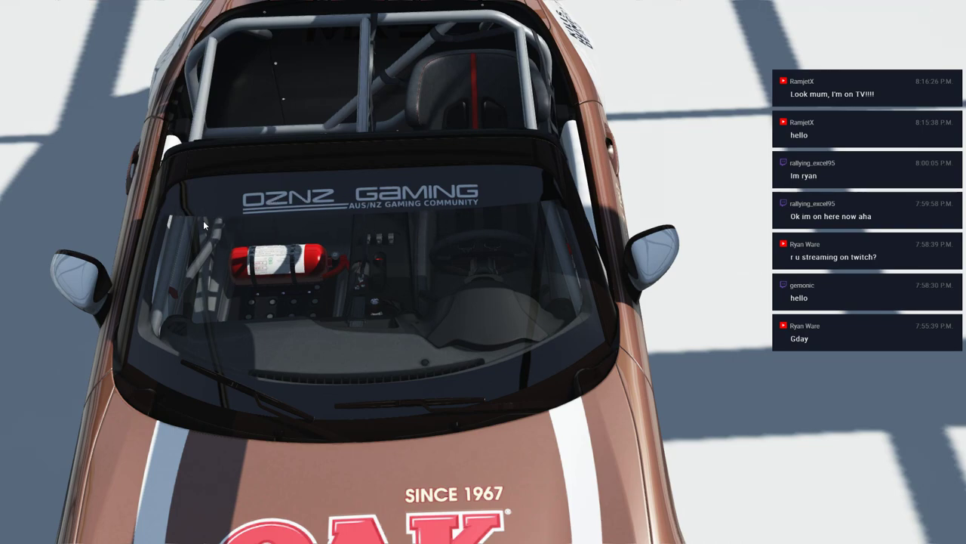
Step: Switch back to GIMP and undo the logo layer's last move and scaling
key(Escape)
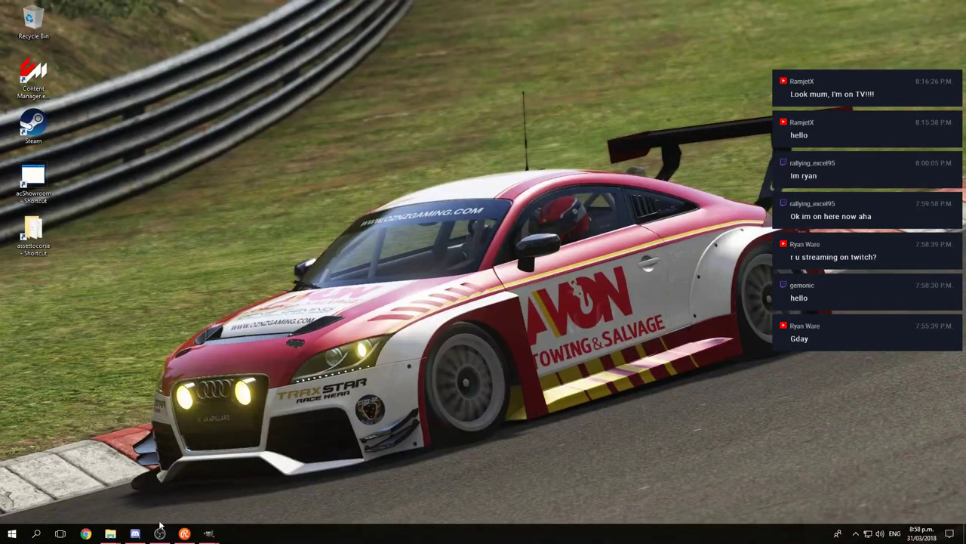
click(208, 533)
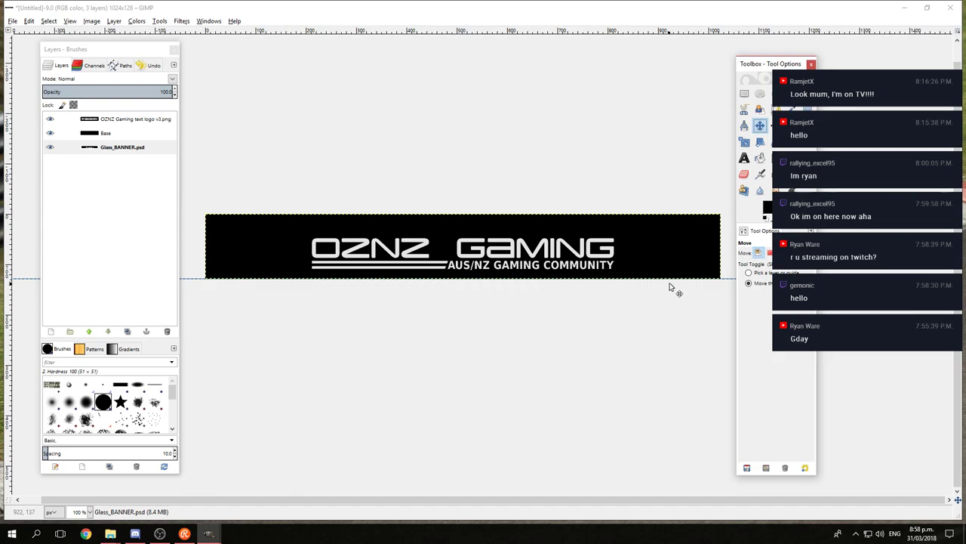
click(50, 133)
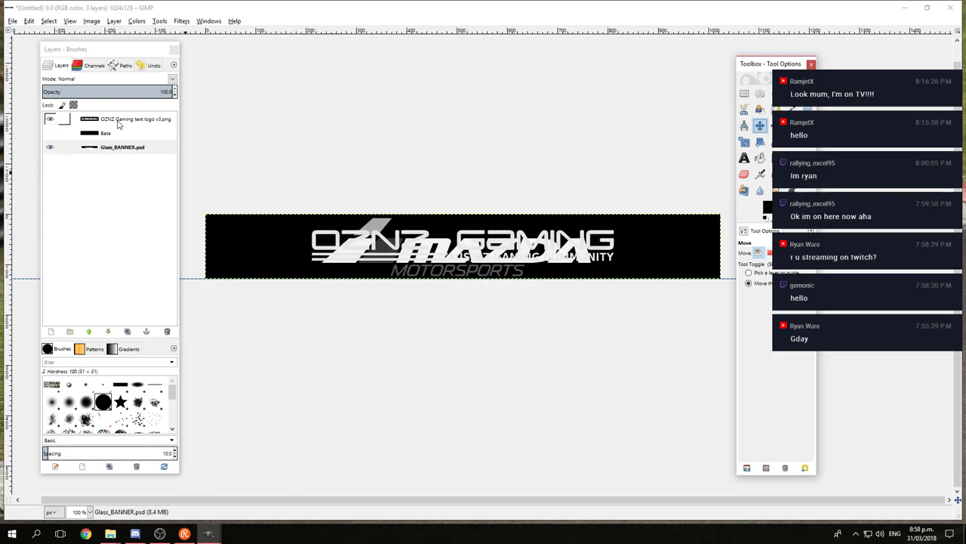
key(ctrl+z)
key(ctrl+z)
Step: Scale the OZNZ Gaming text logo layer to about 700 px wide and nudge it slightly upward in the banner
click(88, 123)
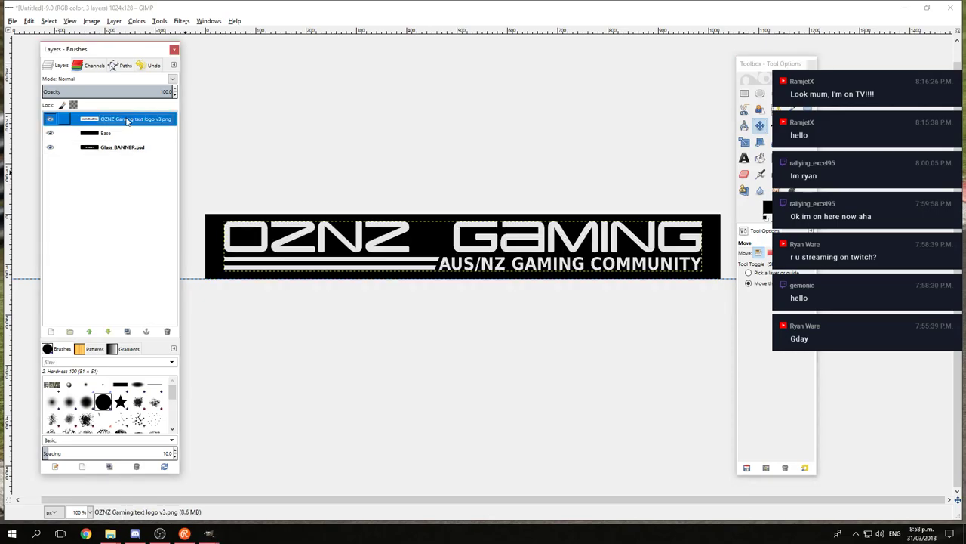
right_click(125, 118)
click(173, 243)
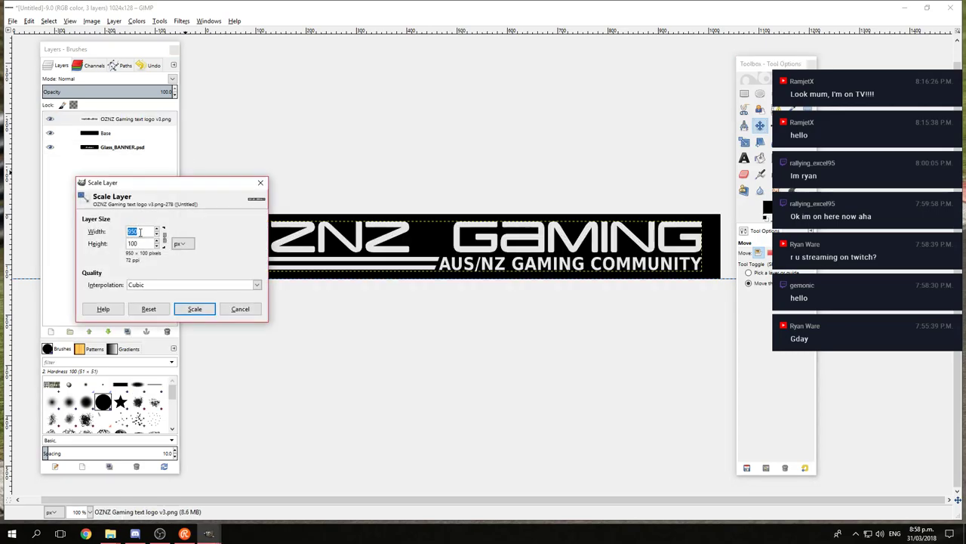
key(Tab)
click(195, 309)
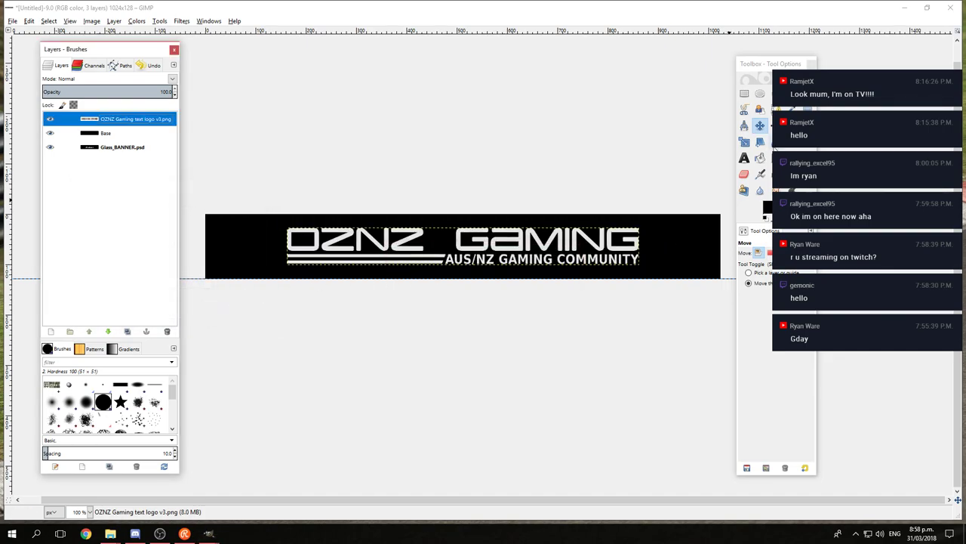
click(759, 127)
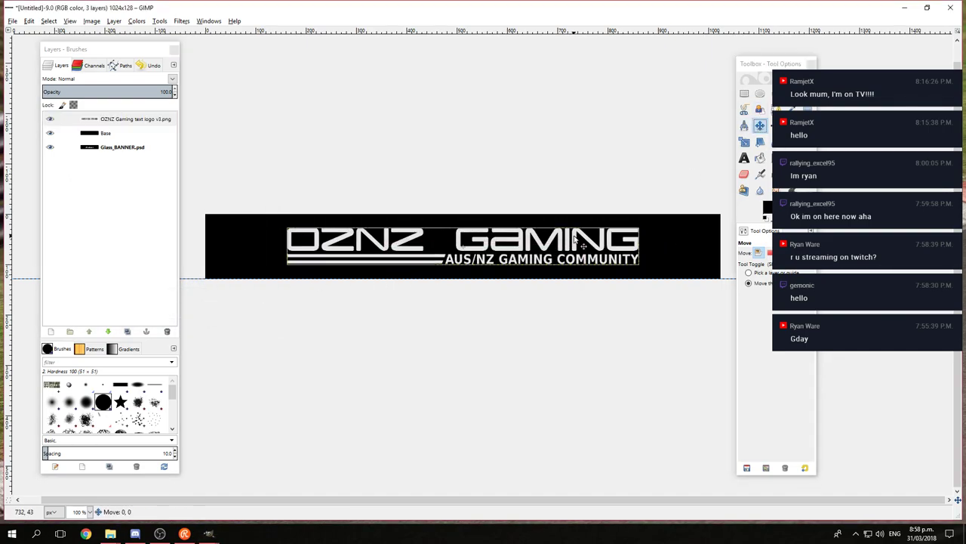
drag(571, 239, 576, 242)
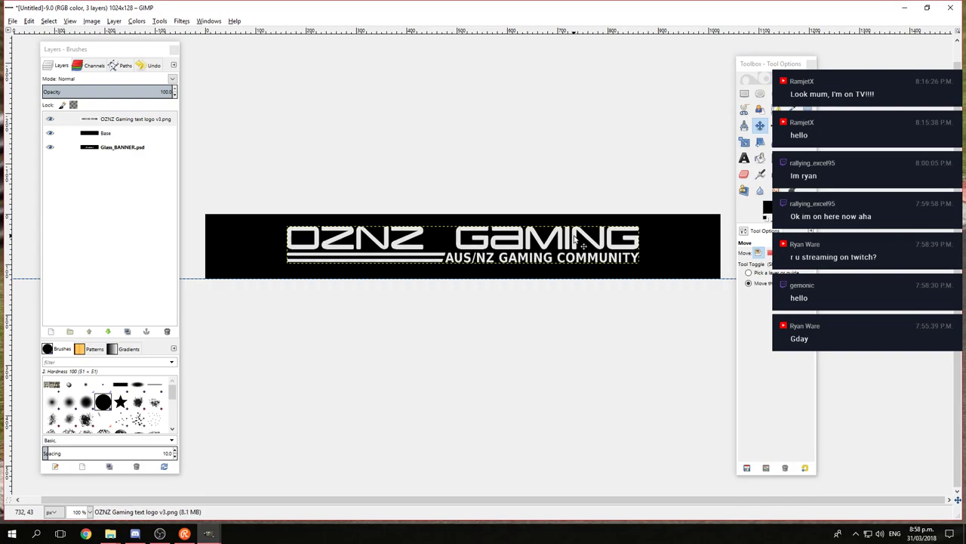
Step: Flatten the resized banner for re-export to EXT_Glass_BANNER.dds, restoring the separate layers after the export
click(91, 21)
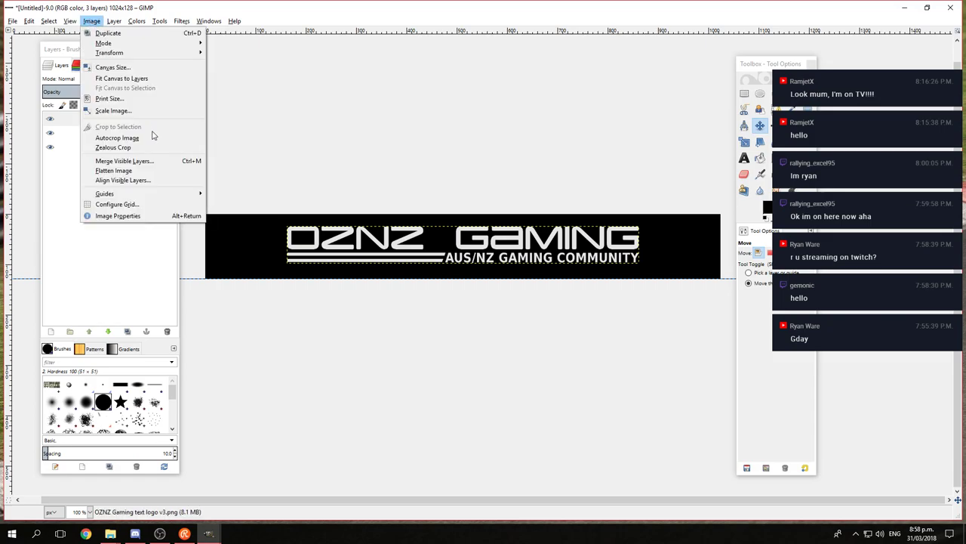
click(114, 170)
click(13, 21)
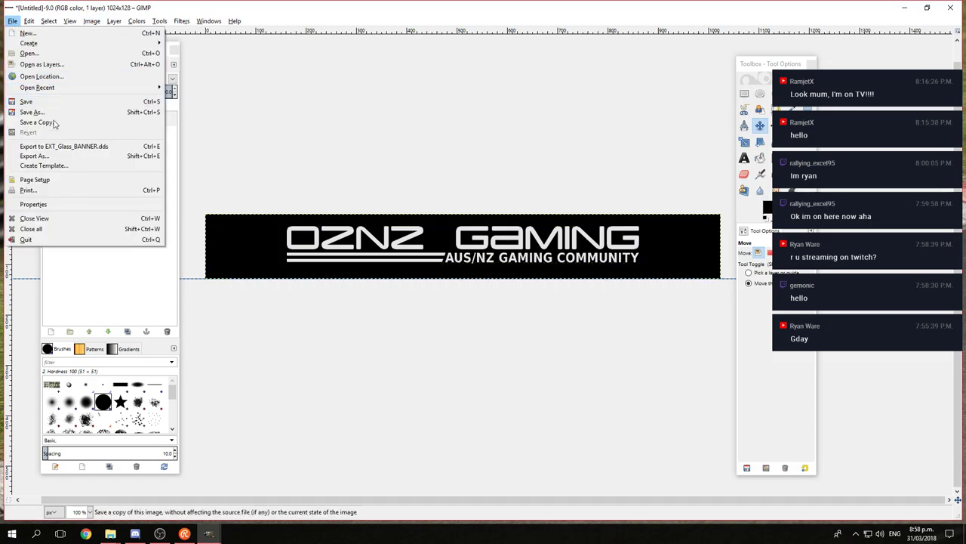
click(57, 147)
key(ctrl+z)
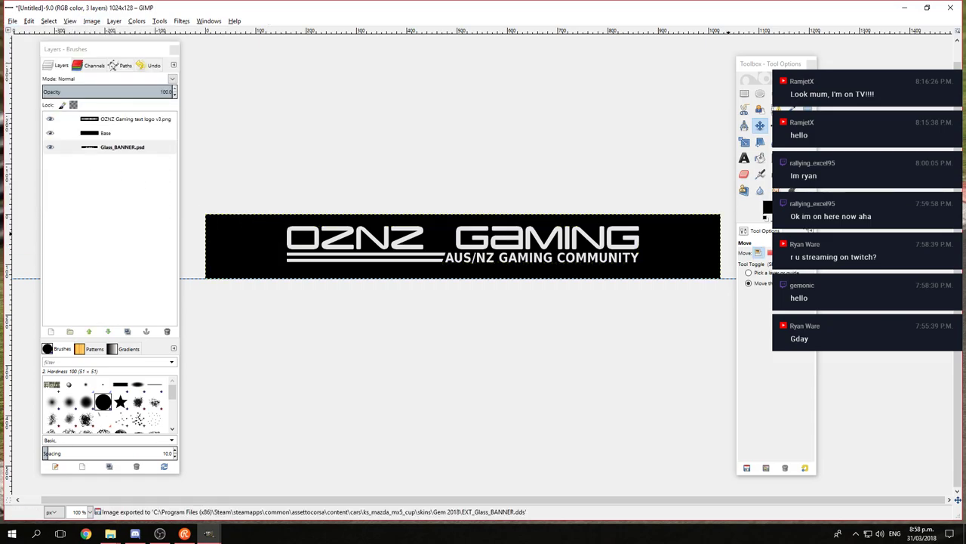
Step: Switch to the acShowroom car viewer and examine the resized windscreen banner from above and from the front
click(905, 8)
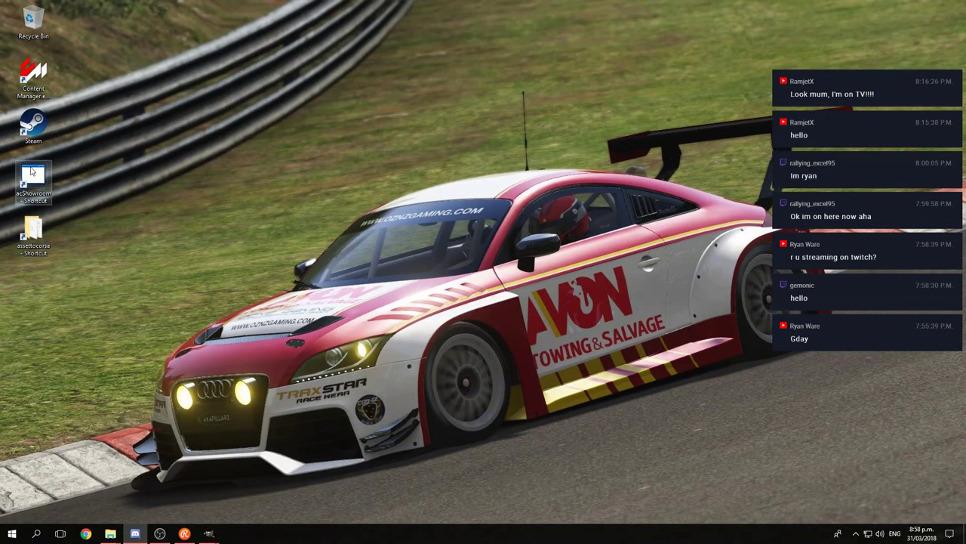
double_click(32, 172)
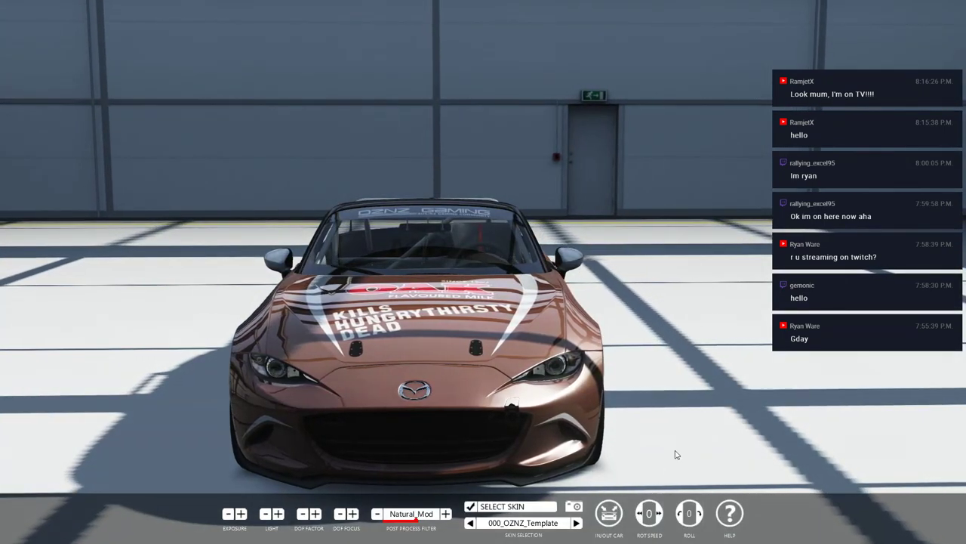
drag(691, 266, 706, 411)
drag(732, 255, 711, 423)
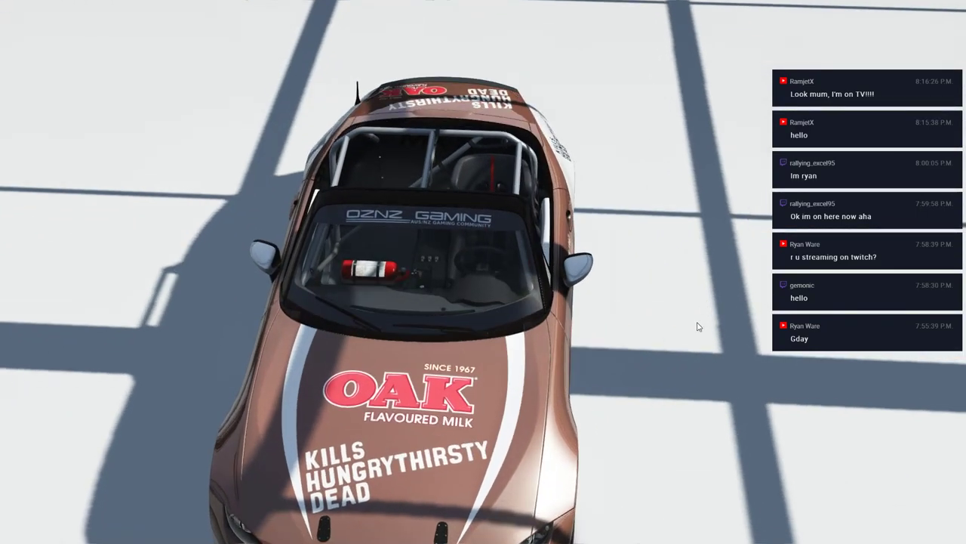
drag(682, 322, 918, 186)
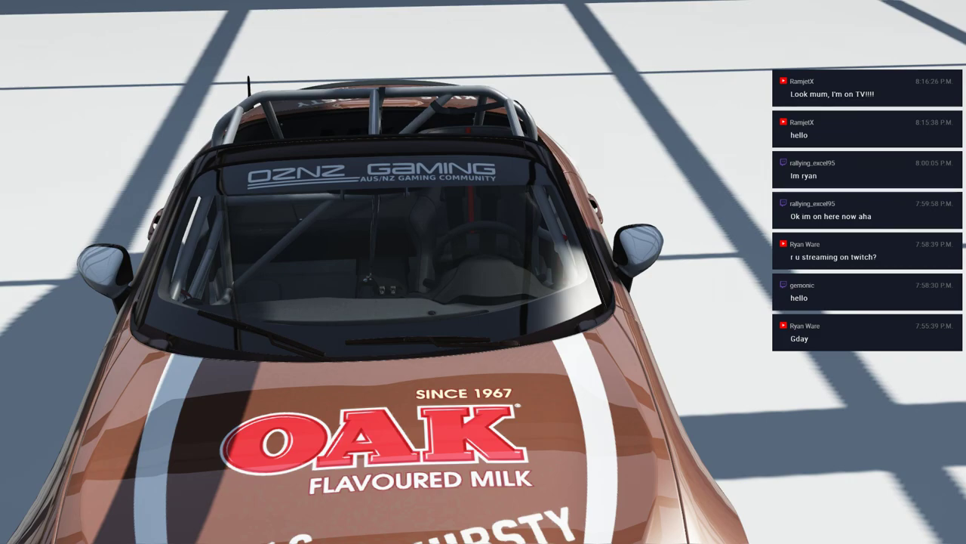
Step: Close the showroom viewer after a front-side look at the car, and close the banner image in GIMP, discarding its changes
drag(734, 260, 530, 202)
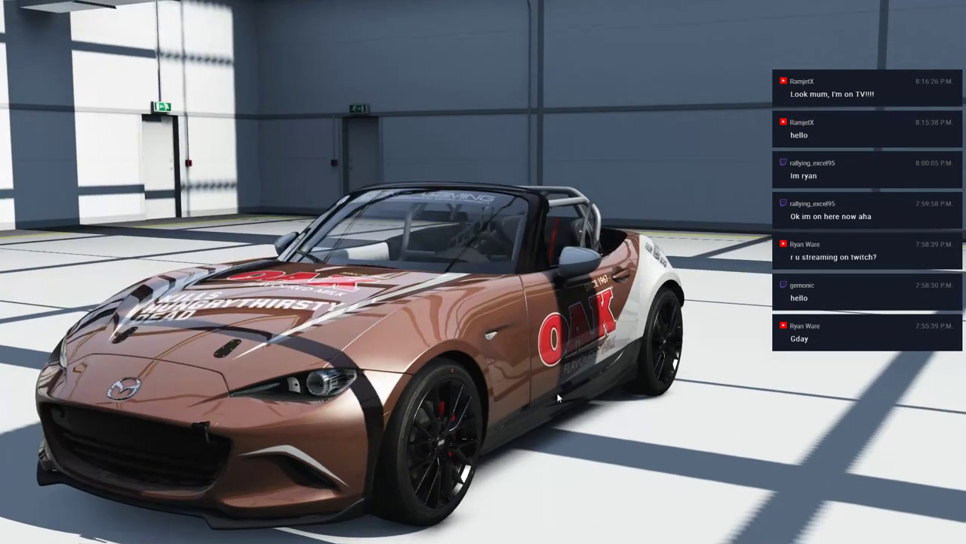
key(Escape)
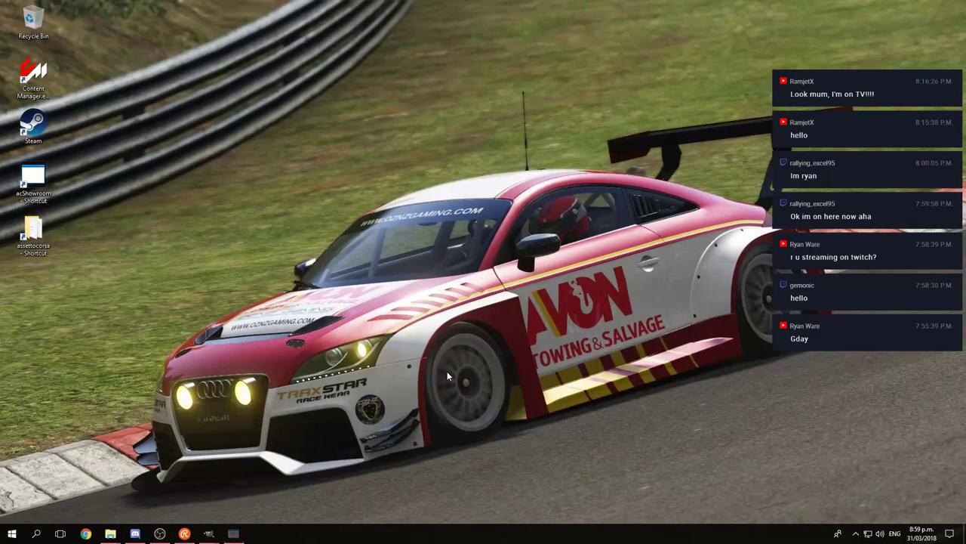
click(211, 540)
click(237, 518)
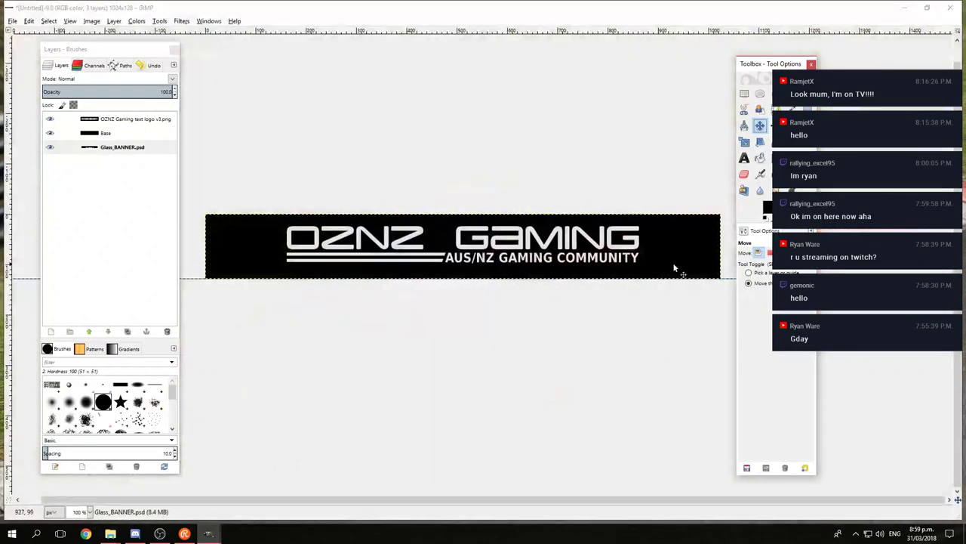
click(951, 7)
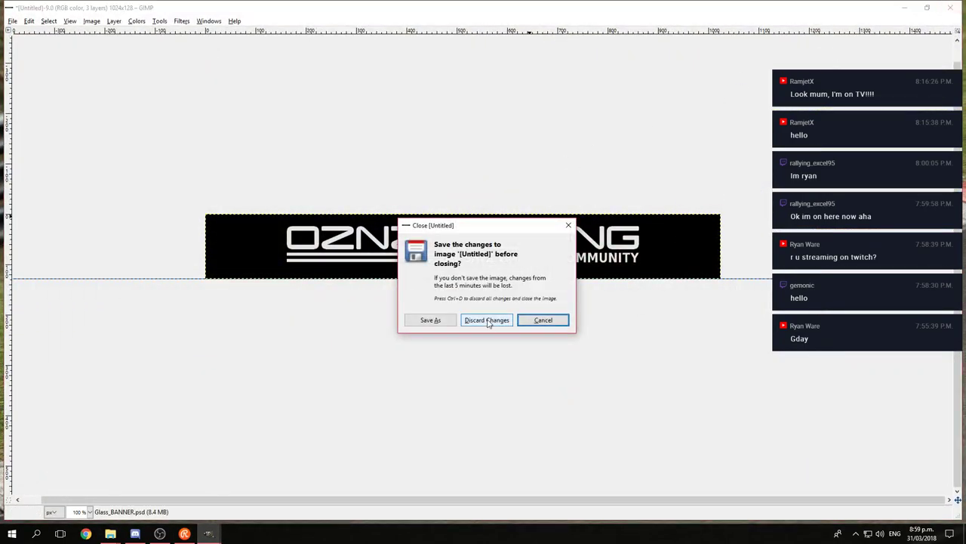
click(487, 321)
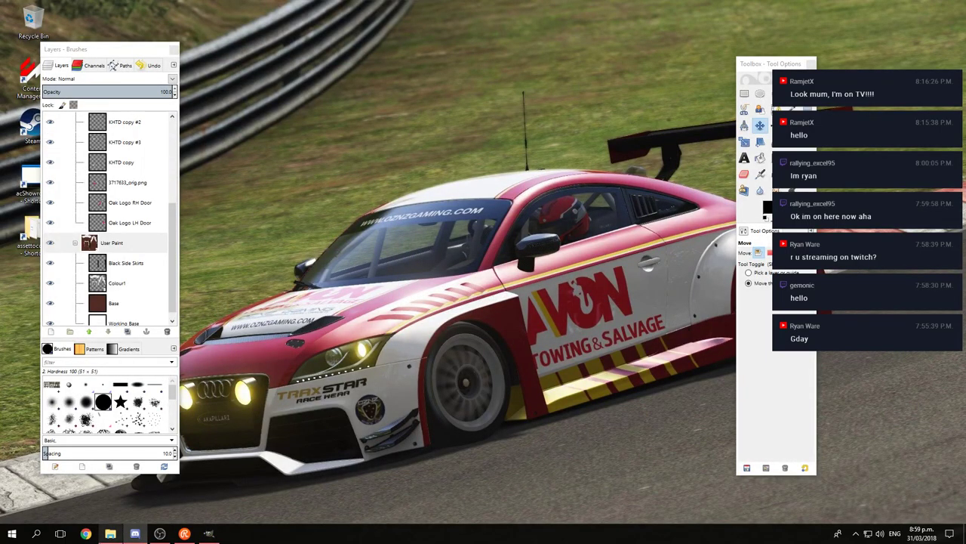
Step: Open the EXT_Rims_CUP.psd template from the ks_mazda_mx5_cup folder in GIMP and maximize its window
click(110, 532)
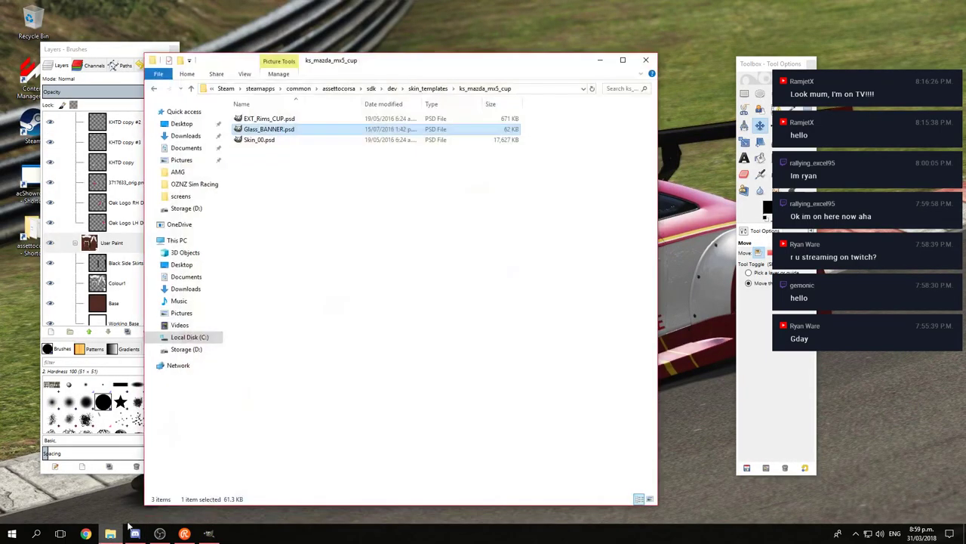
double_click(264, 119)
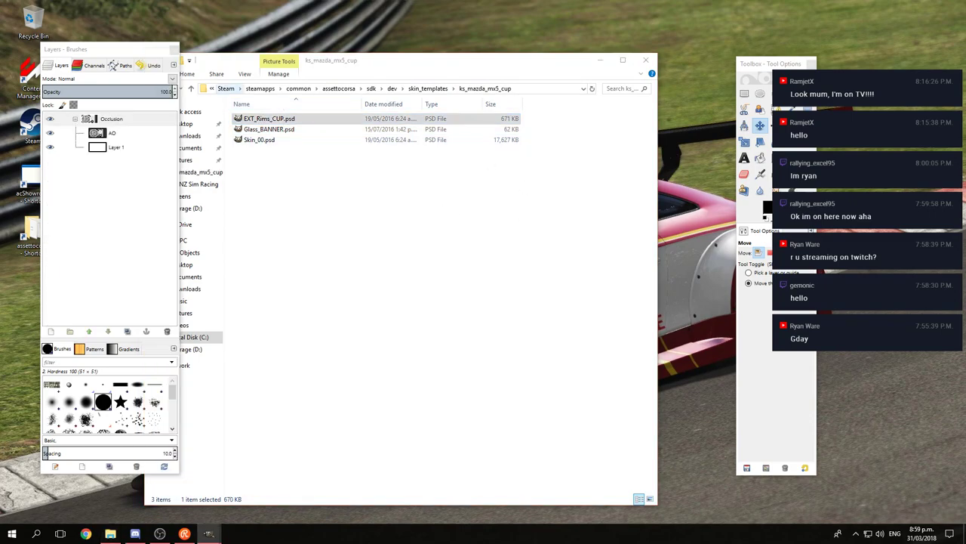
click(601, 60)
click(514, 150)
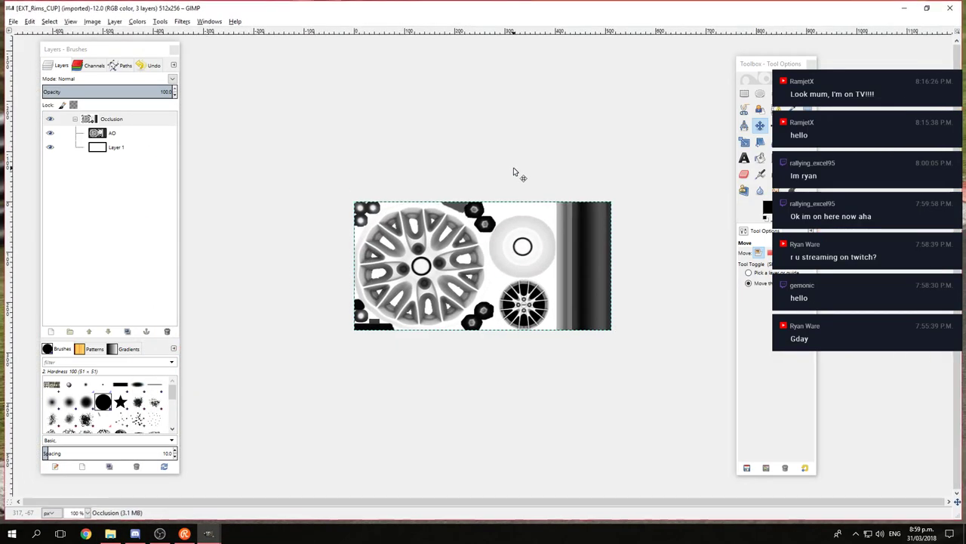
Step: Set the foreground colour to light grey e6e6e6 and bucket-fill Layer 1 of the rims template with it
click(98, 149)
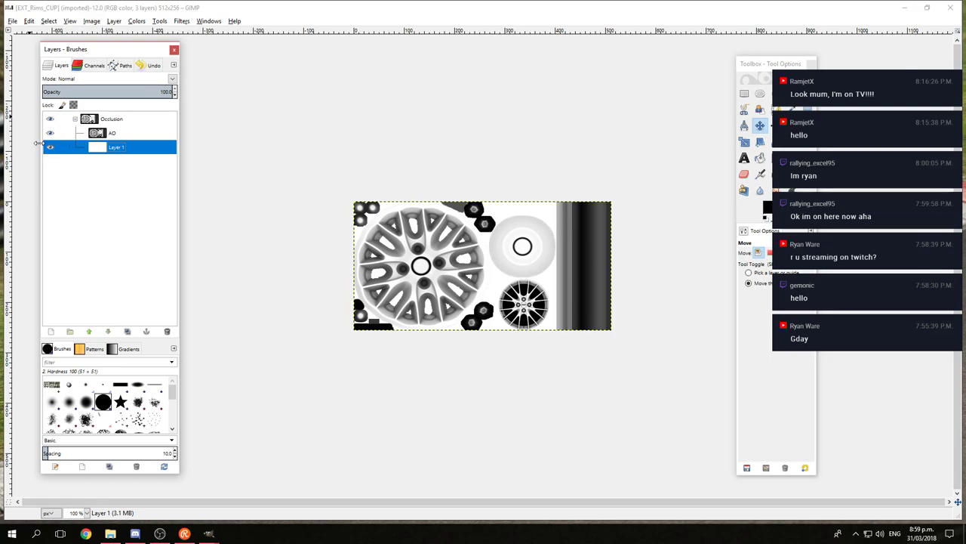
click(785, 203)
click(765, 211)
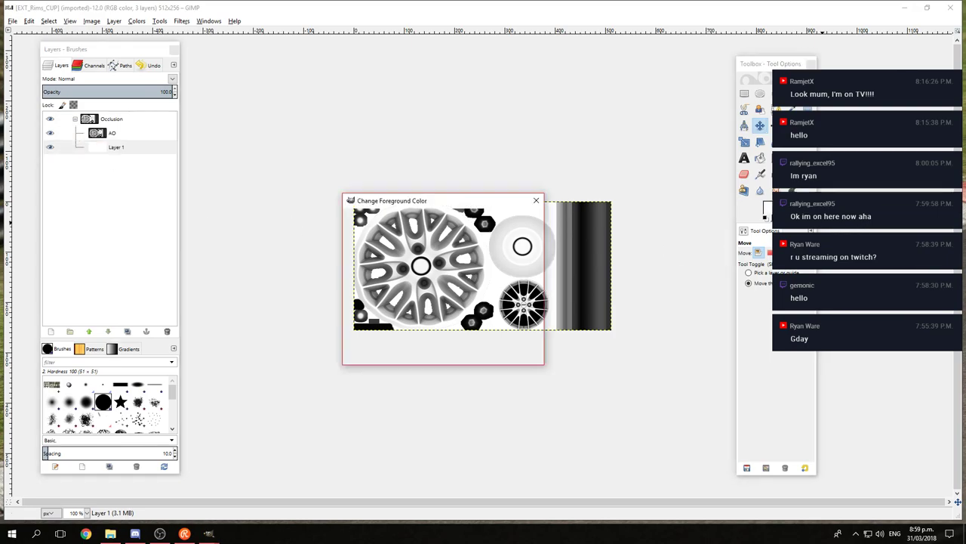
click(536, 243)
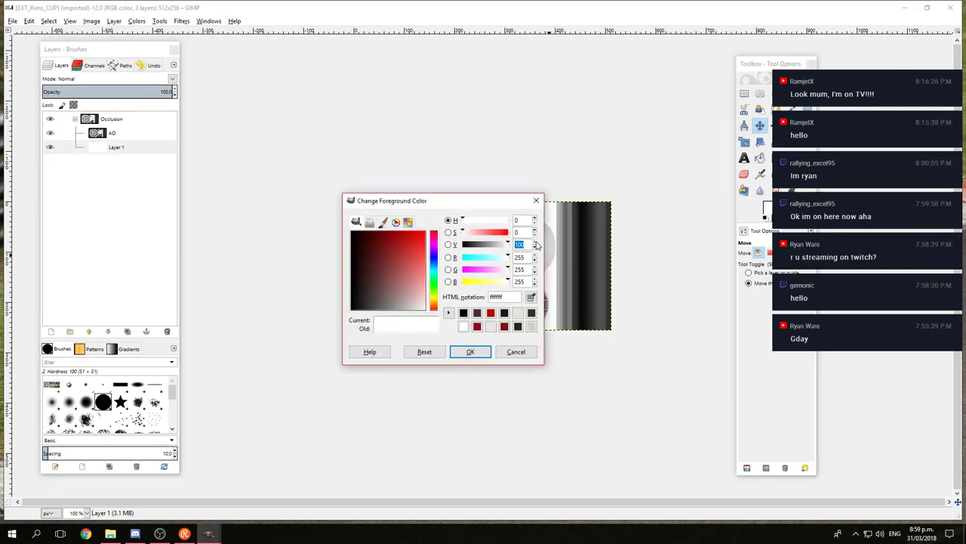
click(536, 249)
click(536, 248)
click(536, 249)
click(536, 248)
click(536, 248)
click(536, 249)
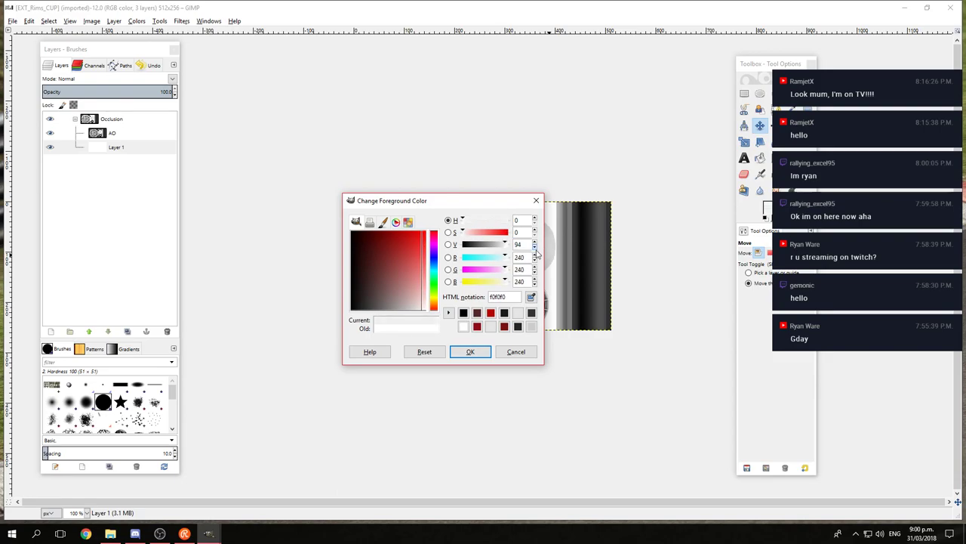
click(536, 249)
click(536, 248)
click(470, 351)
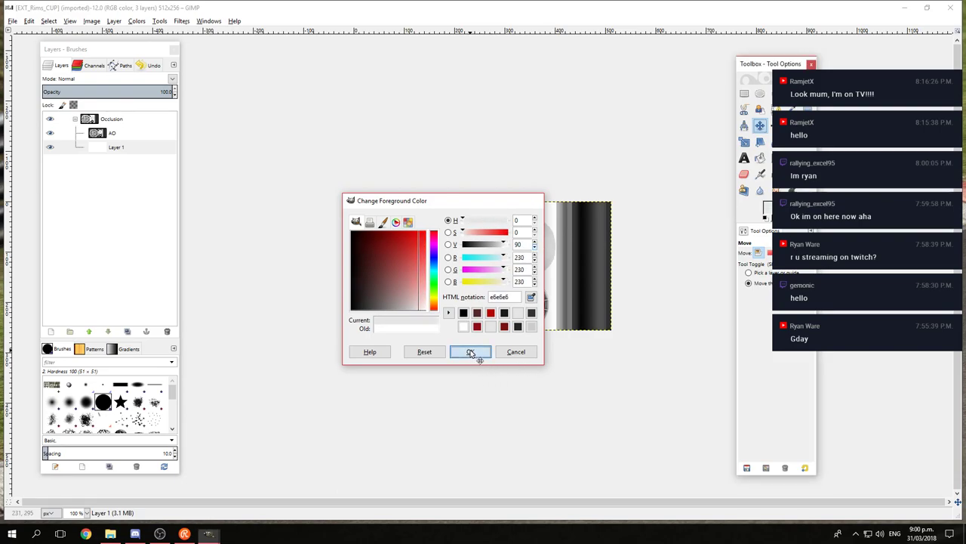
key(shift+b)
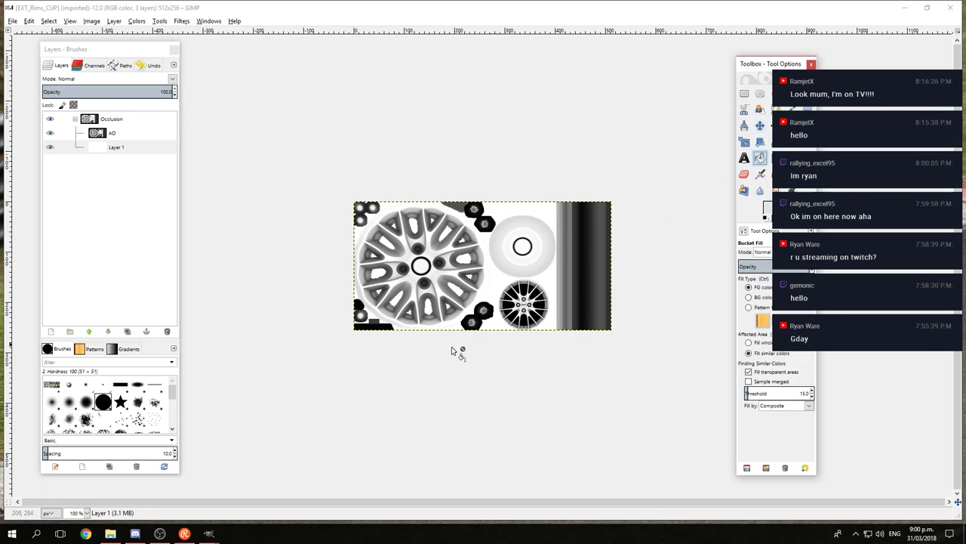
click(471, 263)
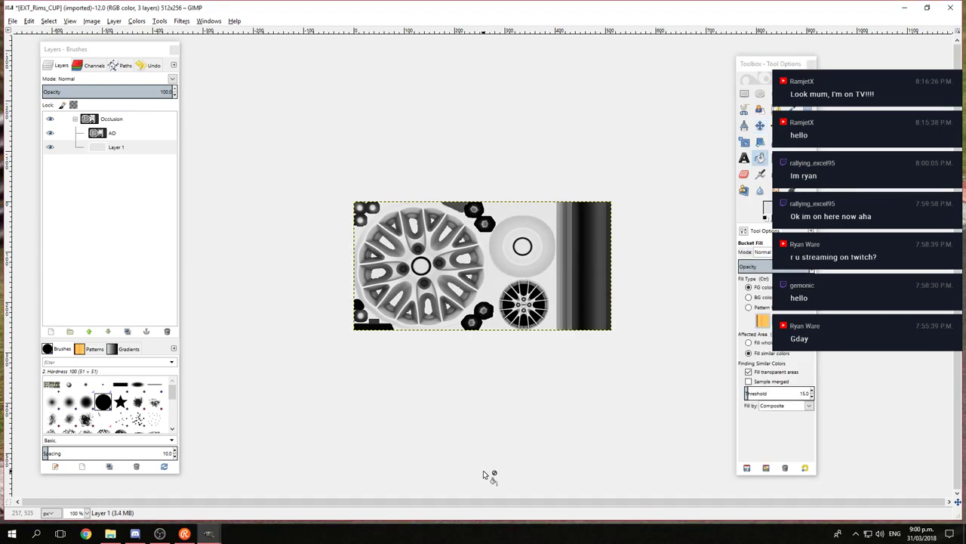
Step: Flatten the rims image and start exporting it
click(91, 21)
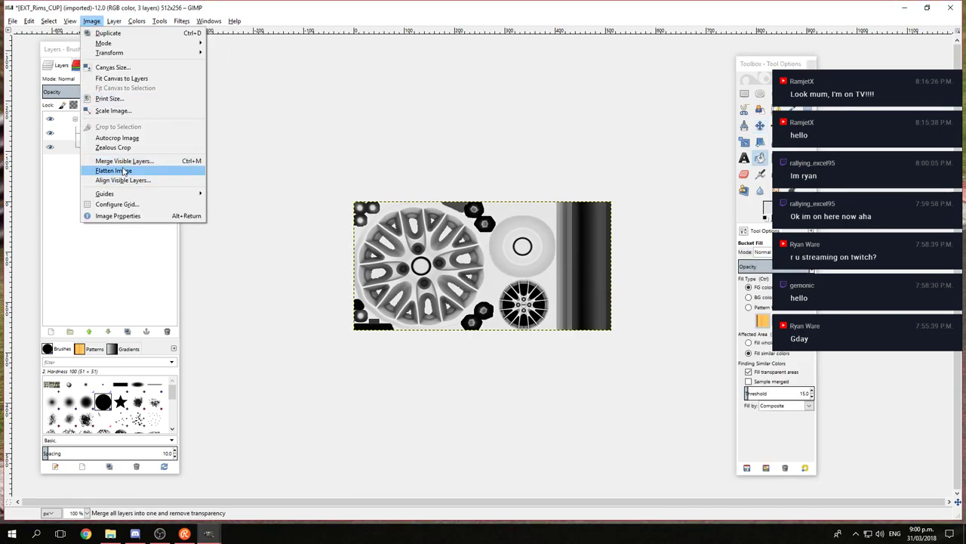
click(119, 172)
click(12, 21)
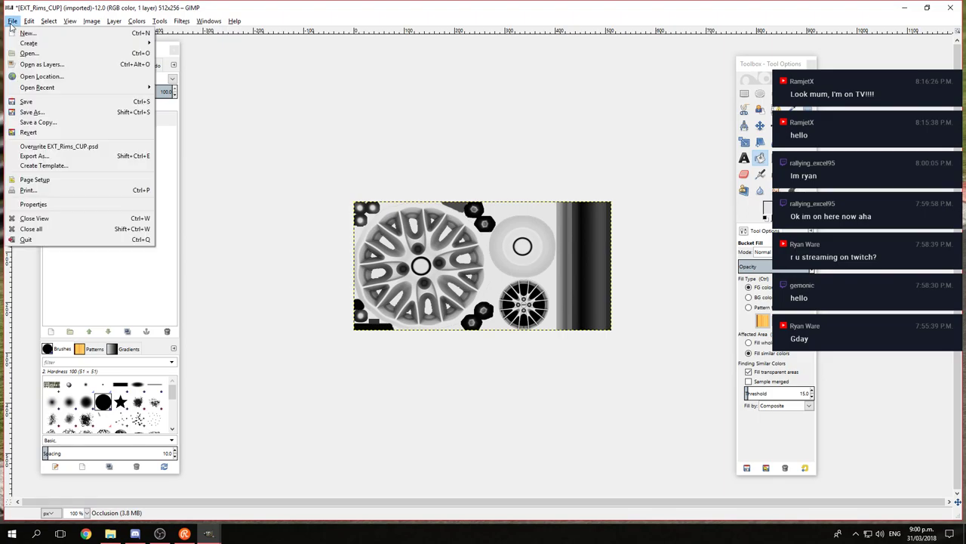
click(73, 158)
Step: Set the export destination to the Gem 2018 skin folder under assettocorsa/content/cars/ks_mazda_mx5_cup/skins
click(600, 127)
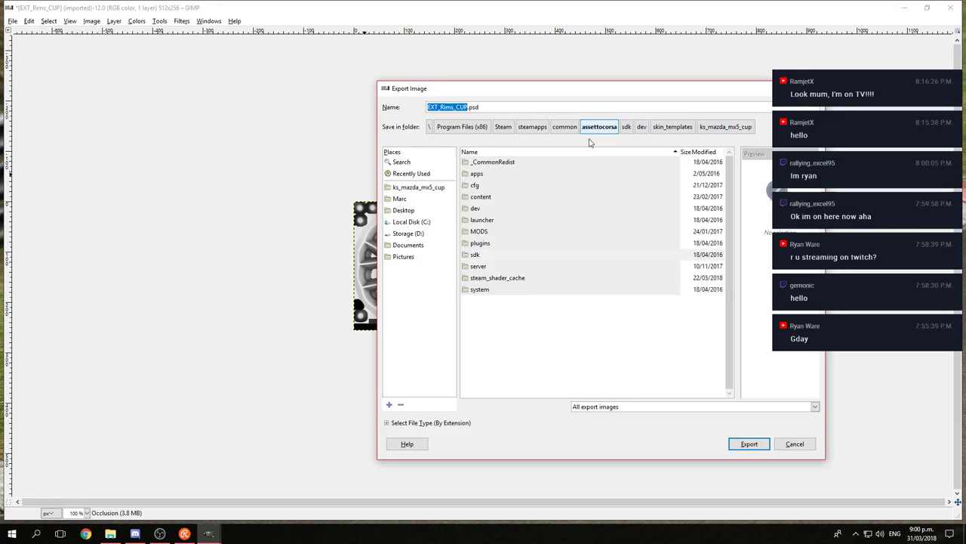
double_click(508, 194)
double_click(490, 188)
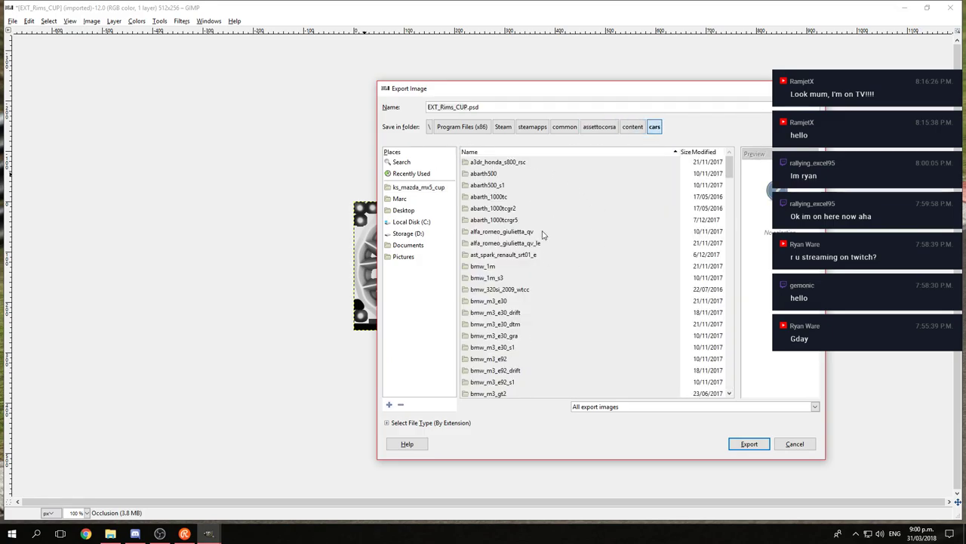
scroll(514, 332, down, 1)
scroll(514, 332, down, 10)
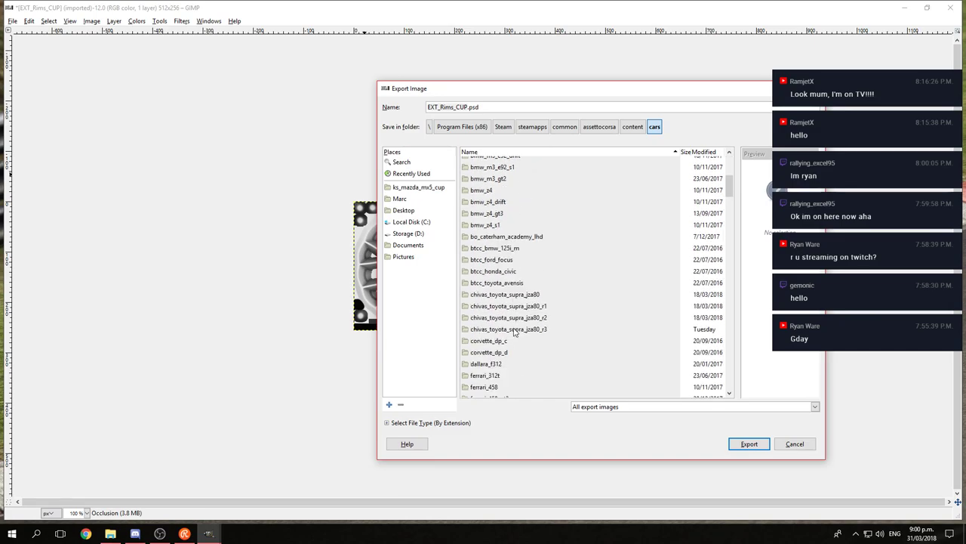
scroll(514, 332, down, 6)
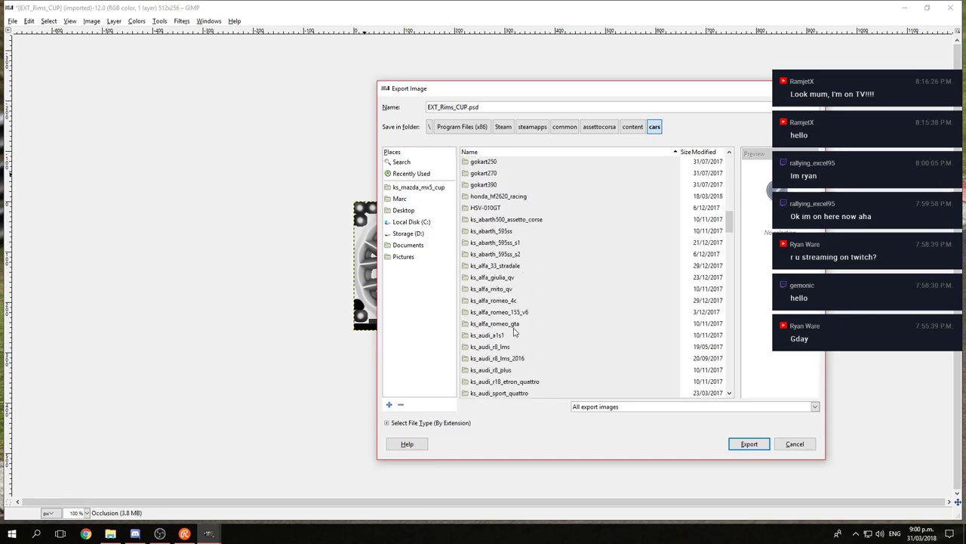
scroll(566, 323, down, 10)
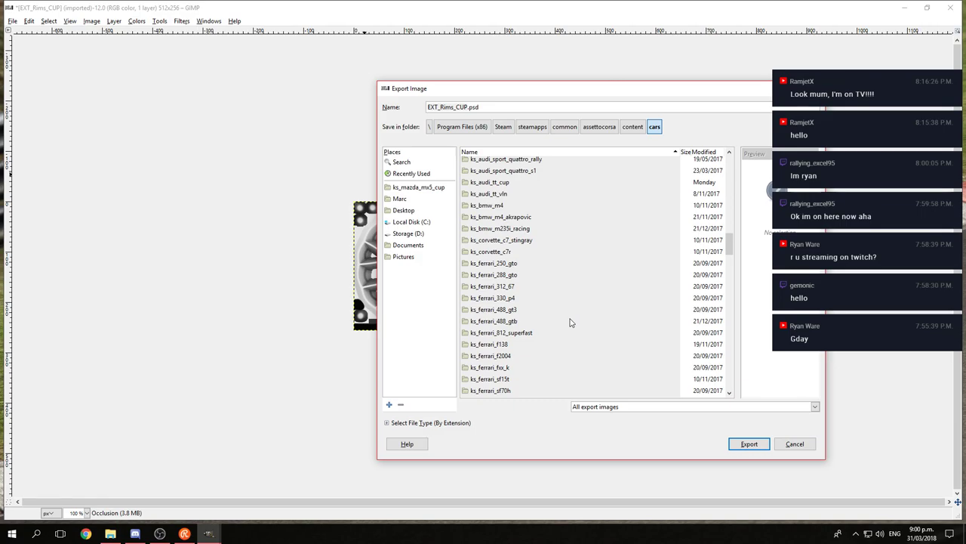
scroll(570, 323, down, 7)
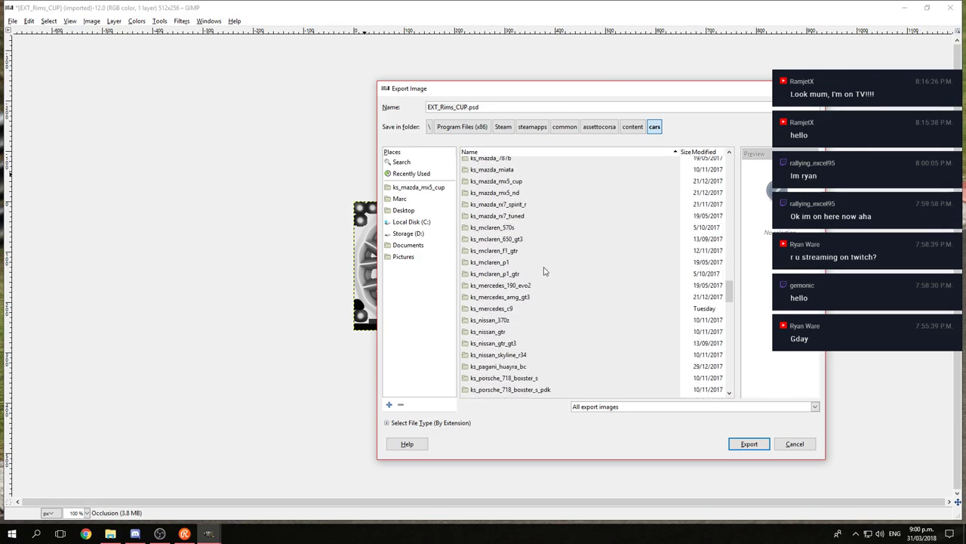
double_click(489, 187)
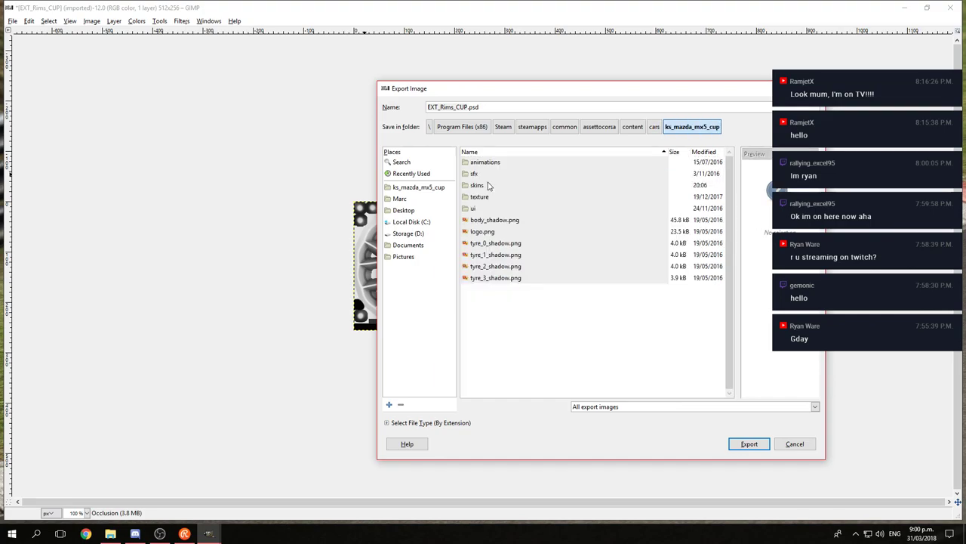
double_click(488, 188)
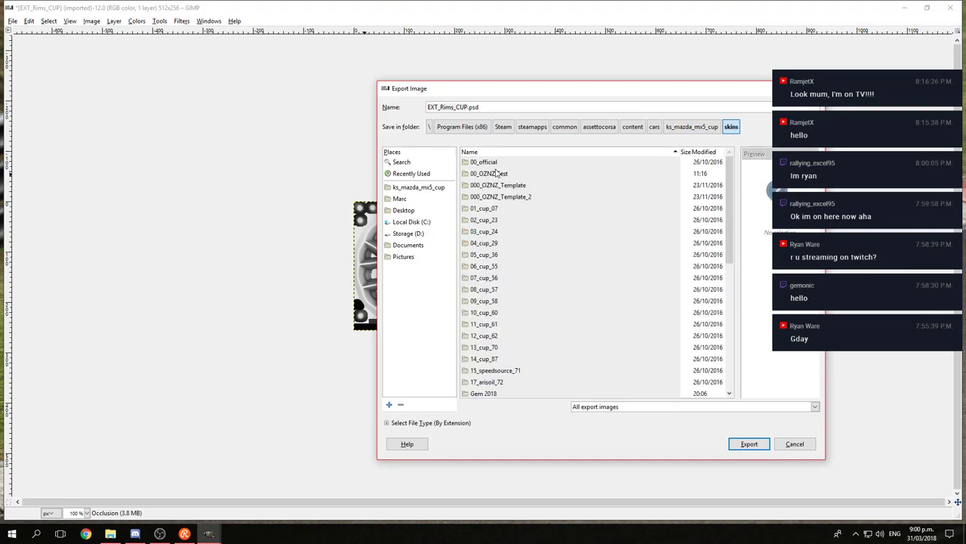
double_click(483, 393)
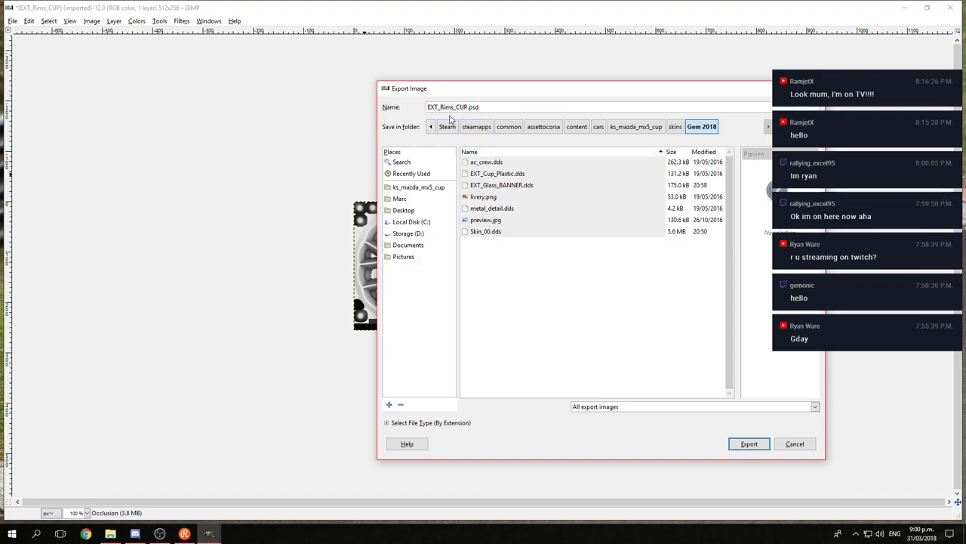
Step: Select the base name of the export file, without its extension, for editing
click(428, 105)
click(438, 103)
drag(466, 107, 426, 108)
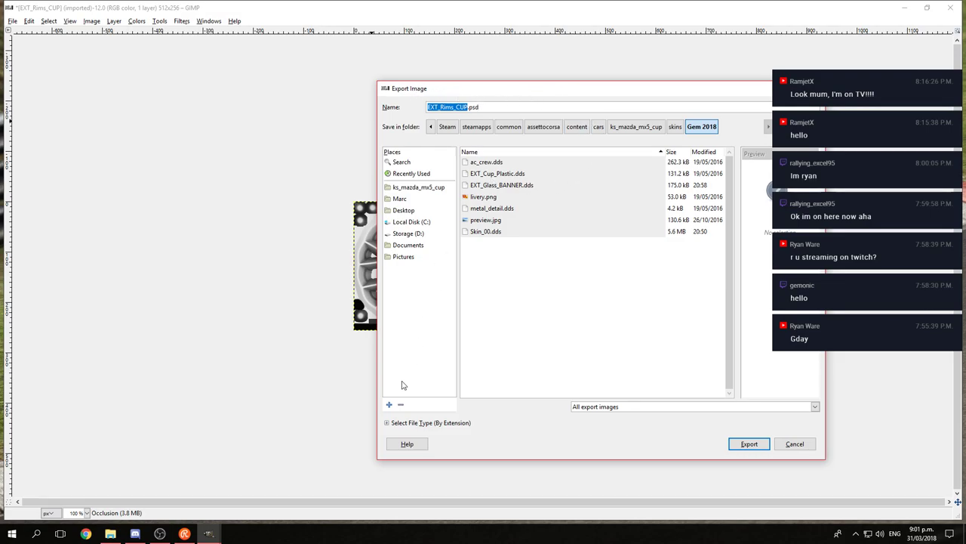
Step: Export the flattened rims image as the DDS image EXT_Rims_CUP.dds with BC3 / DXT5 compression and generated mipmaps
click(387, 423)
scroll(402, 400, down, 2)
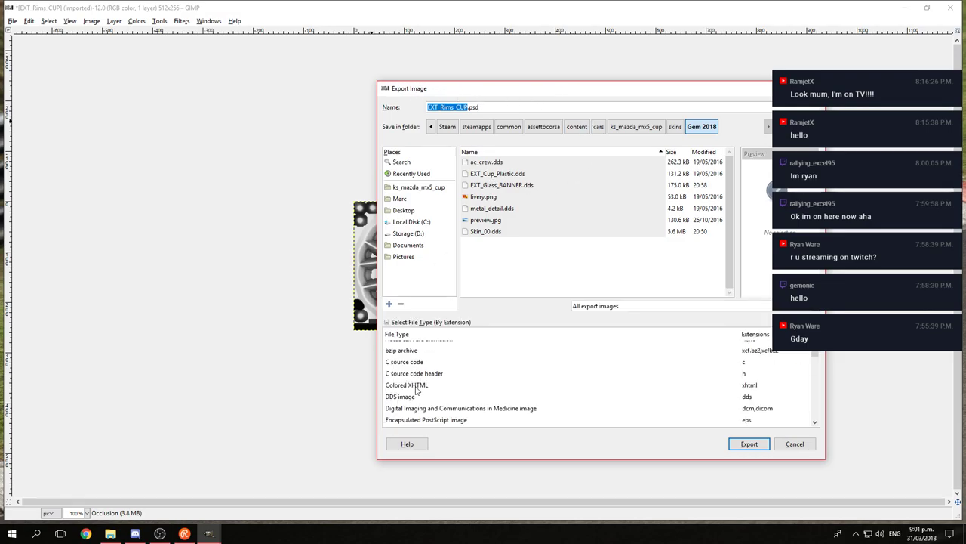
click(399, 396)
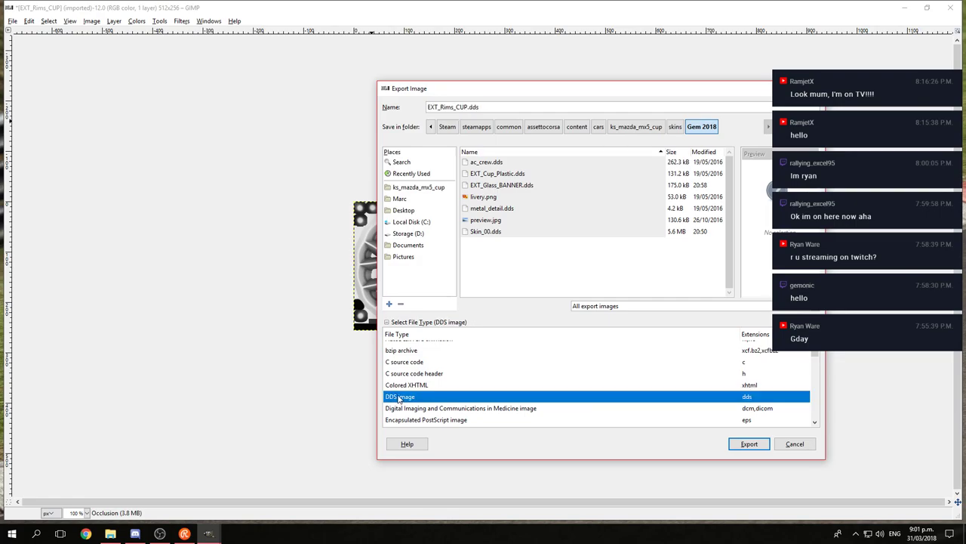
click(732, 448)
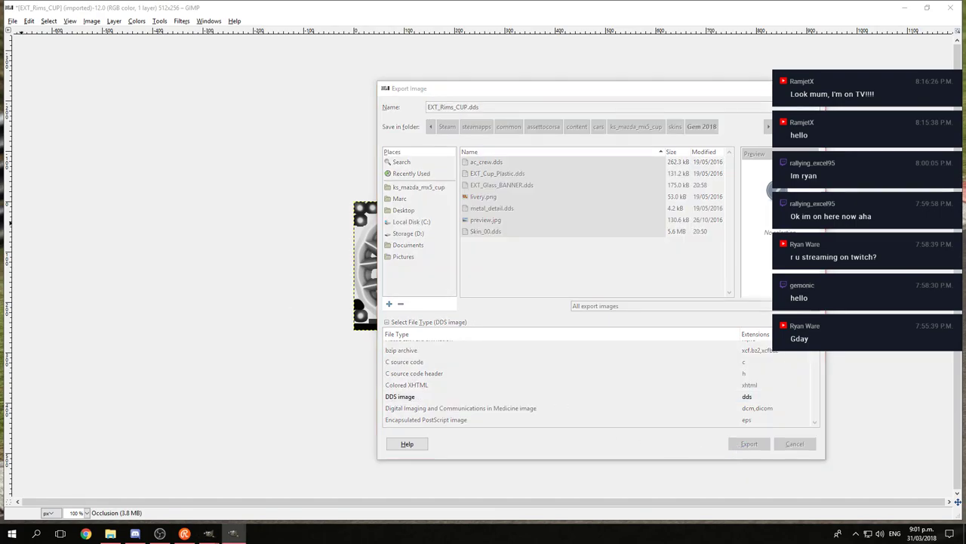
drag(2, 226, 168, 164)
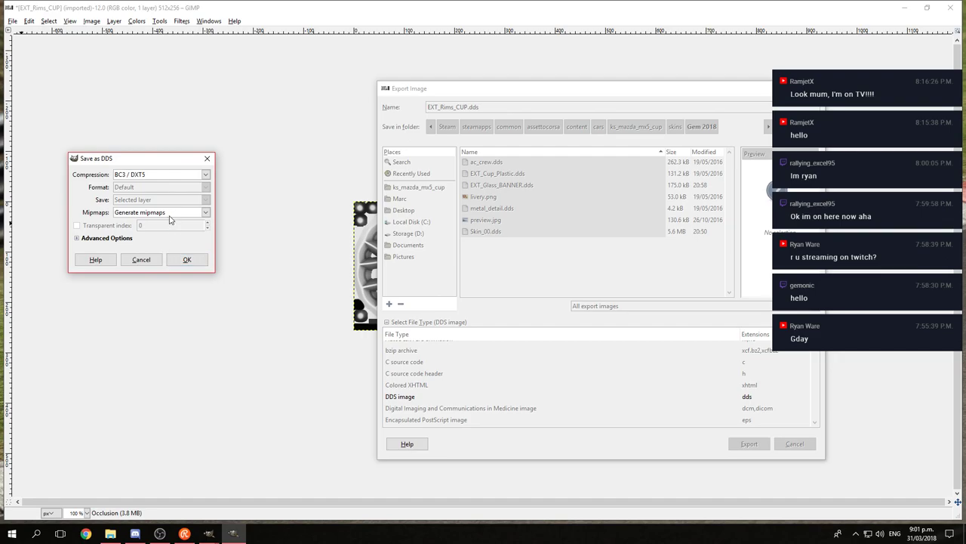
click(192, 260)
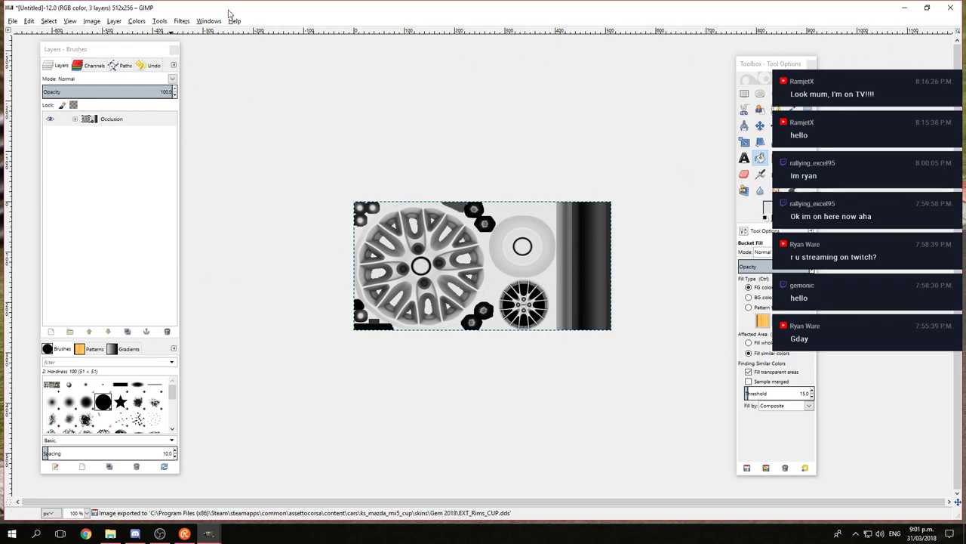
Step: Undo the flattening of the rims image and expand the Occlusion layer group
key(ctrl+z)
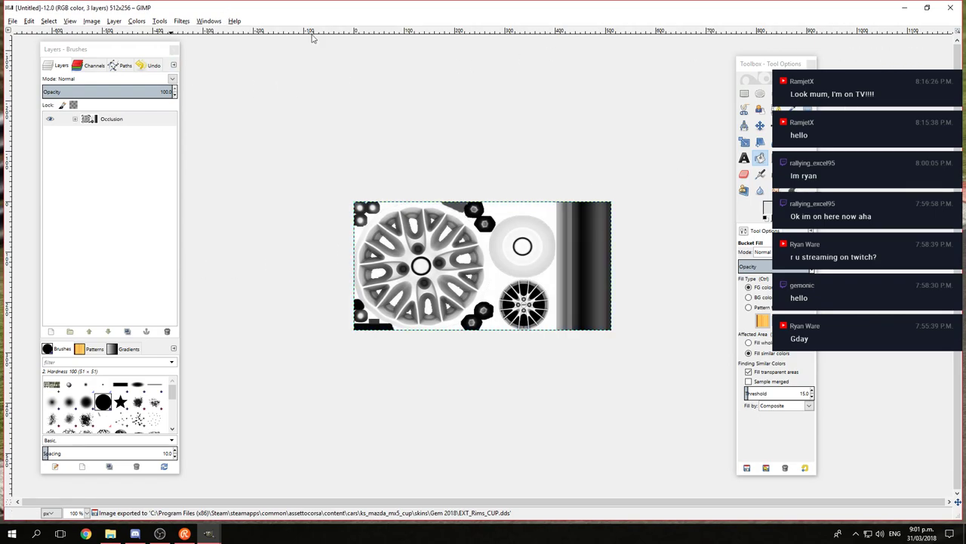
click(74, 119)
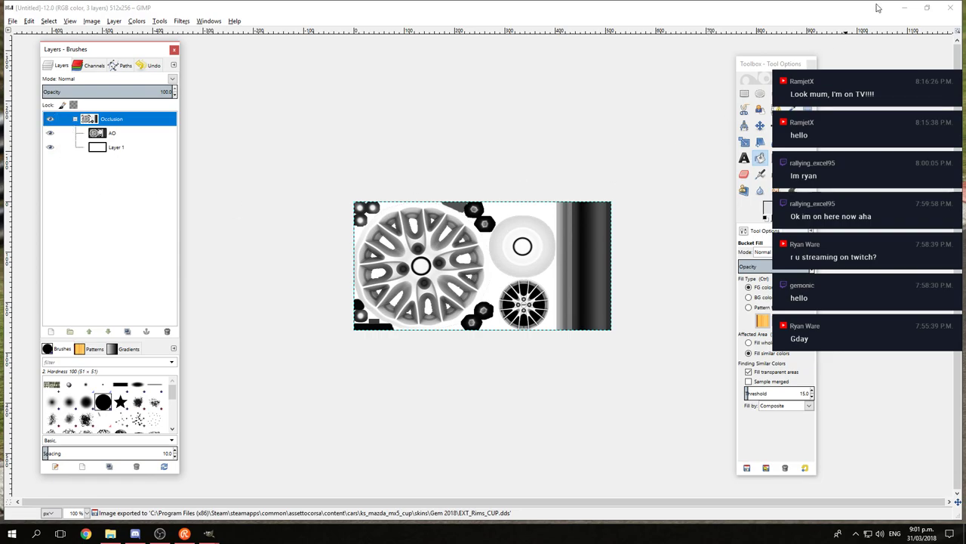
Step: Minimise the image editor, launch acShowroom and inspect the car's livery and rims from another angle
click(899, 7)
click(899, 8)
double_click(34, 179)
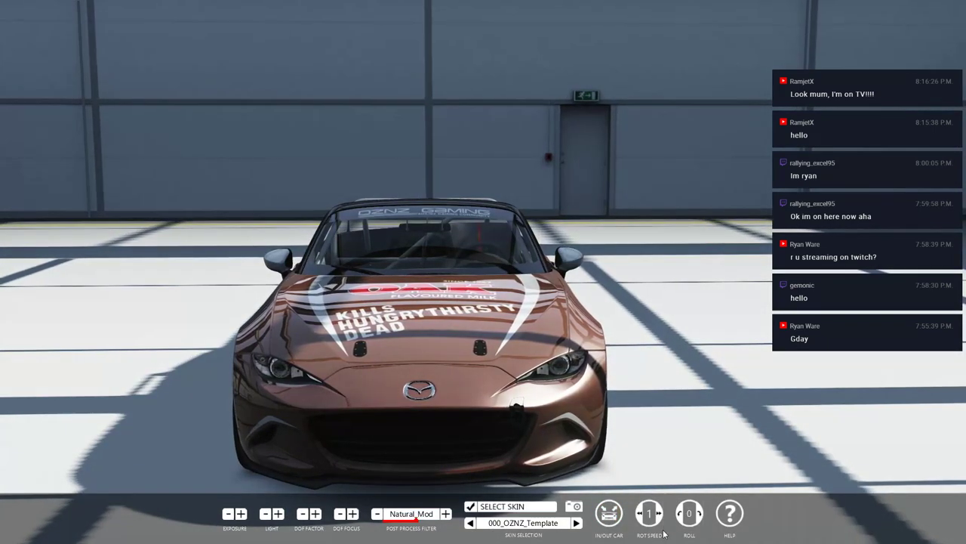
drag(762, 356, 750, 265)
drag(590, 413, 330, 389)
key(Escape)
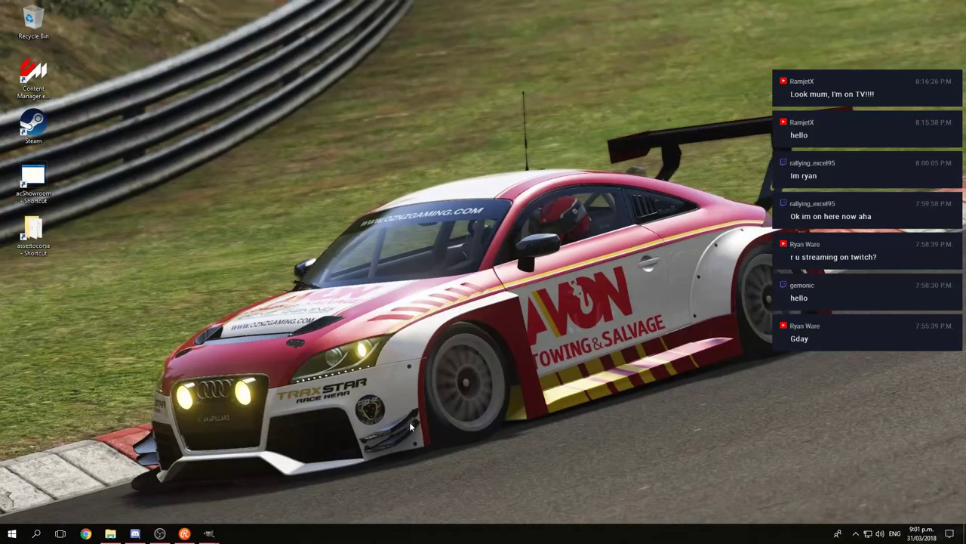
click(110, 533)
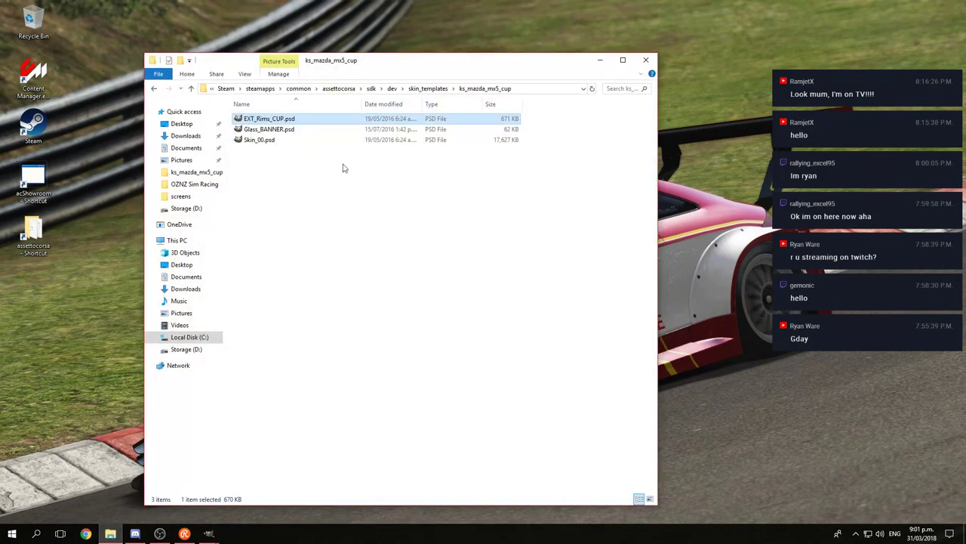
click(646, 60)
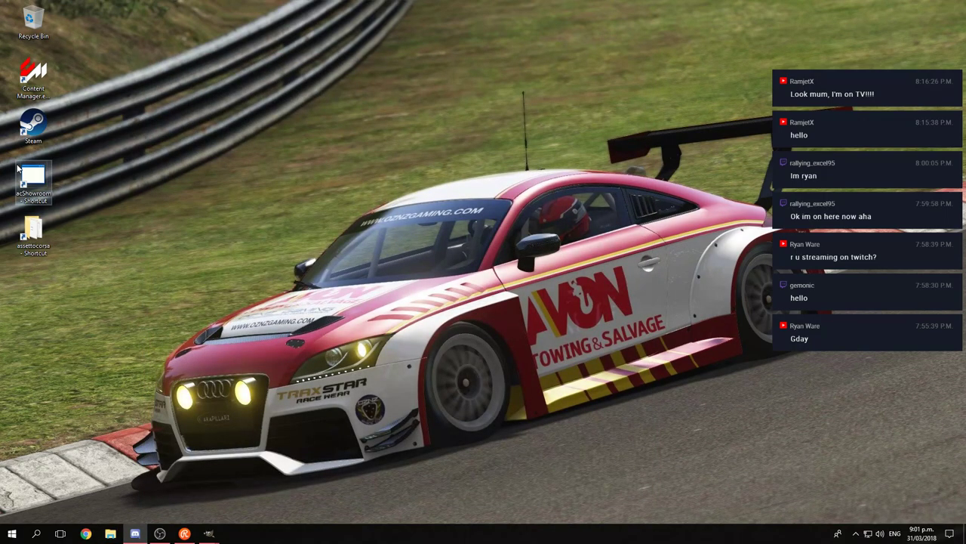
click(111, 533)
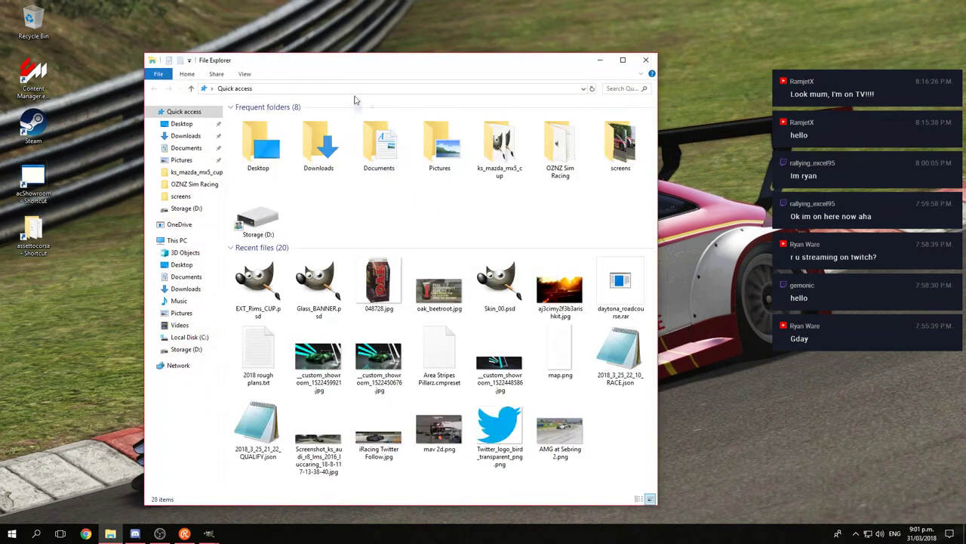
drag(385, 62, 393, 32)
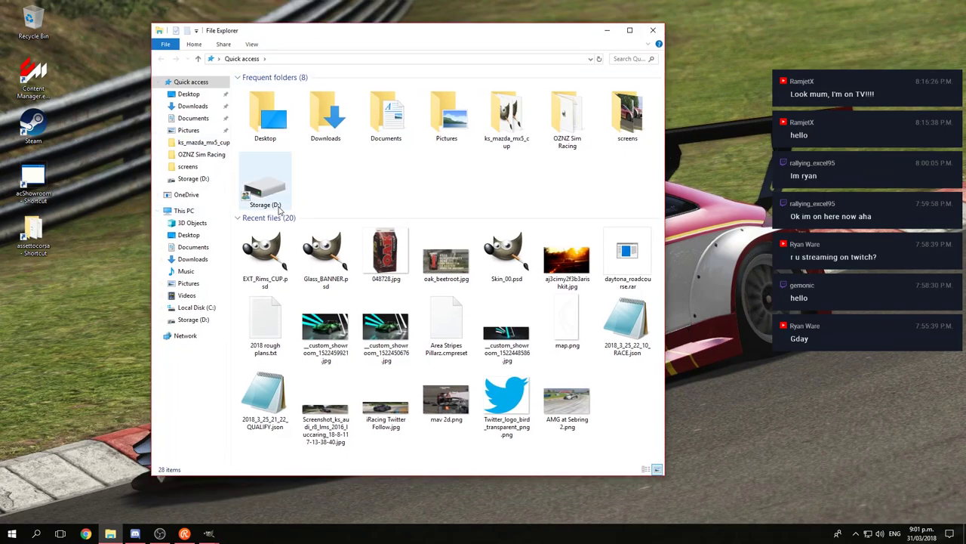
click(653, 30)
Step: Open the ks_mazda_mx5_cup folder under assettocorsa/content/cars using the desktop's assettocorsa shortcut
double_click(33, 230)
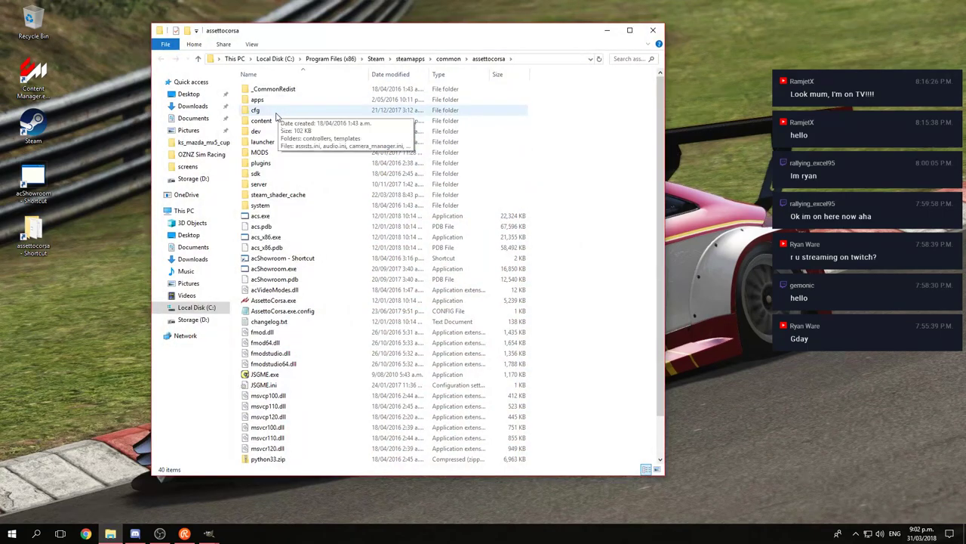
double_click(276, 119)
double_click(276, 115)
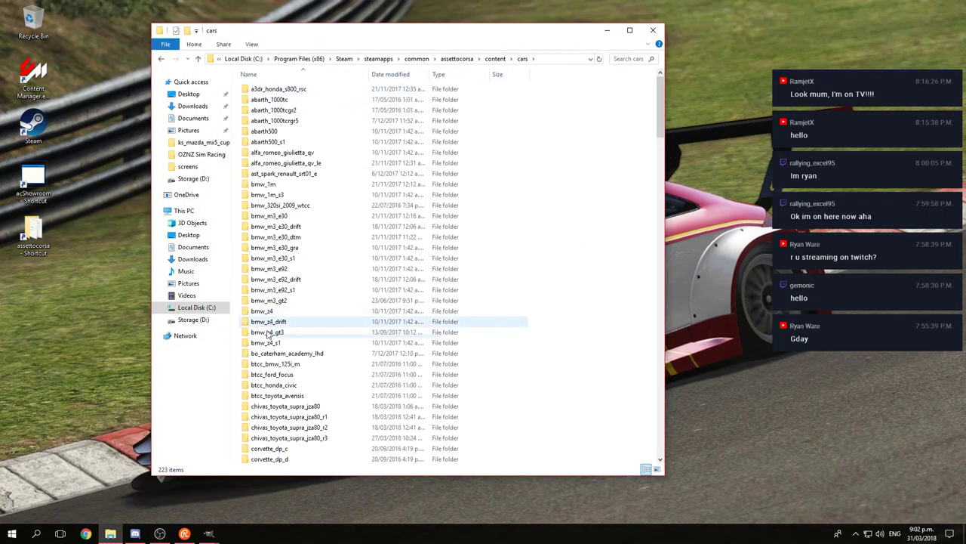
scroll(274, 319, down, 5)
scroll(293, 355, down, 20)
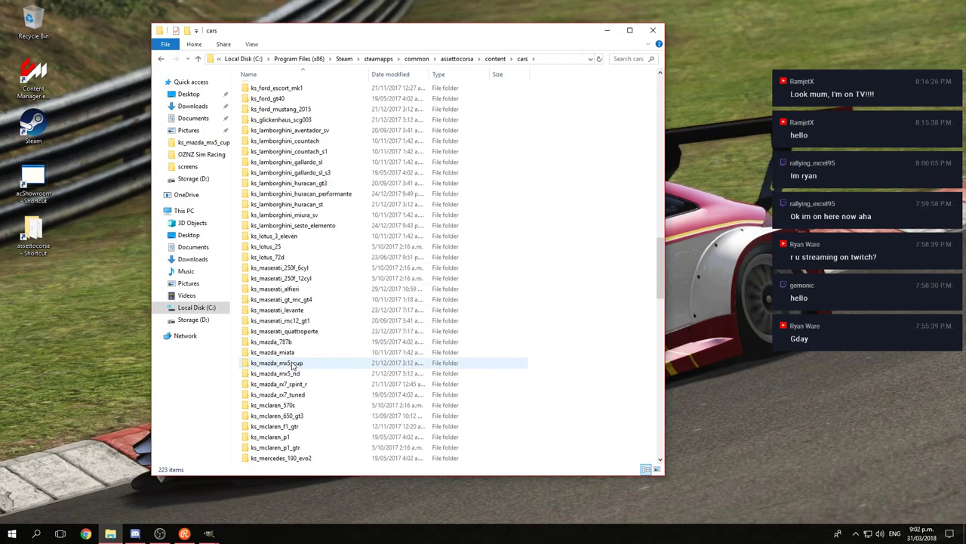
scroll(305, 158, up, 4)
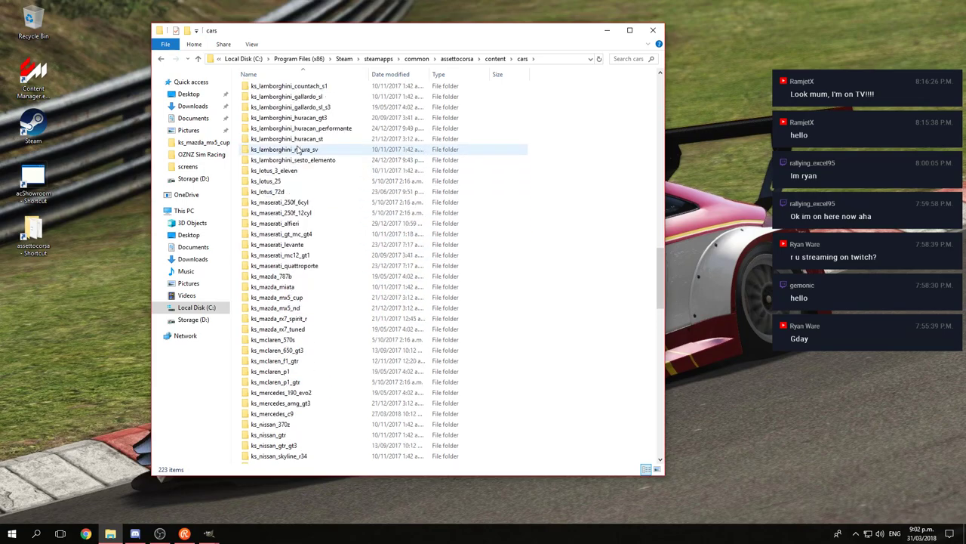
double_click(298, 298)
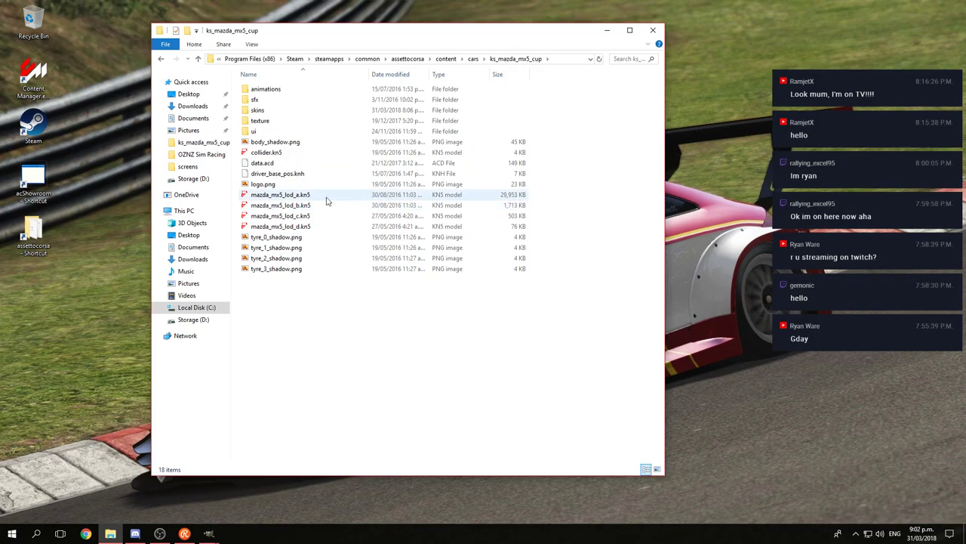
Step: Open the car model file mazda_mx5_lod_a.kn5 in Notepad
click(283, 196)
right_click(283, 196)
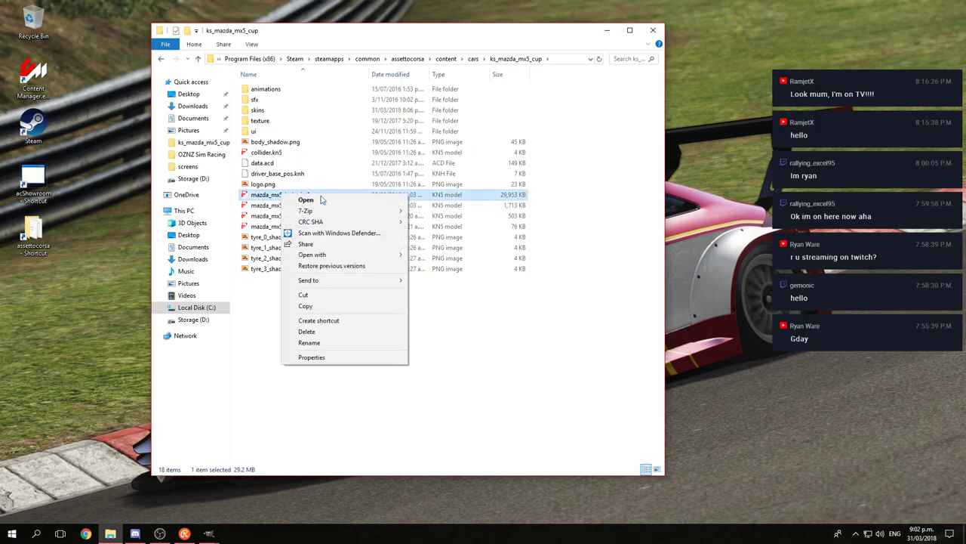
mouse_move(363, 256)
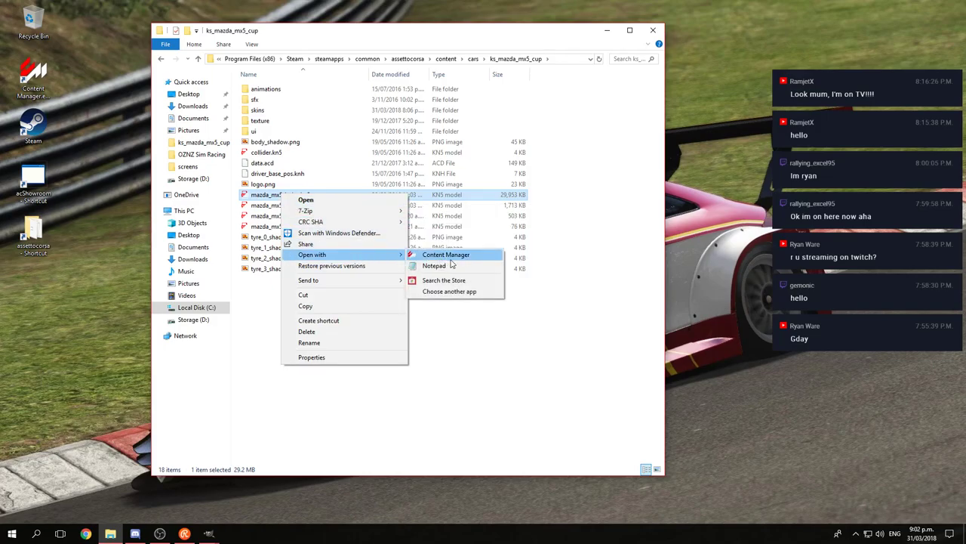
click(449, 266)
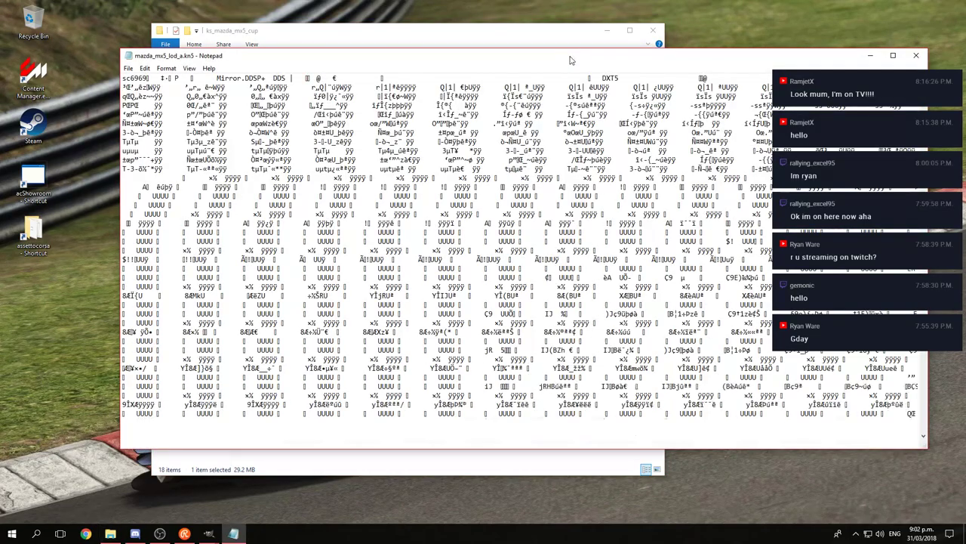
drag(567, 59, 526, 73)
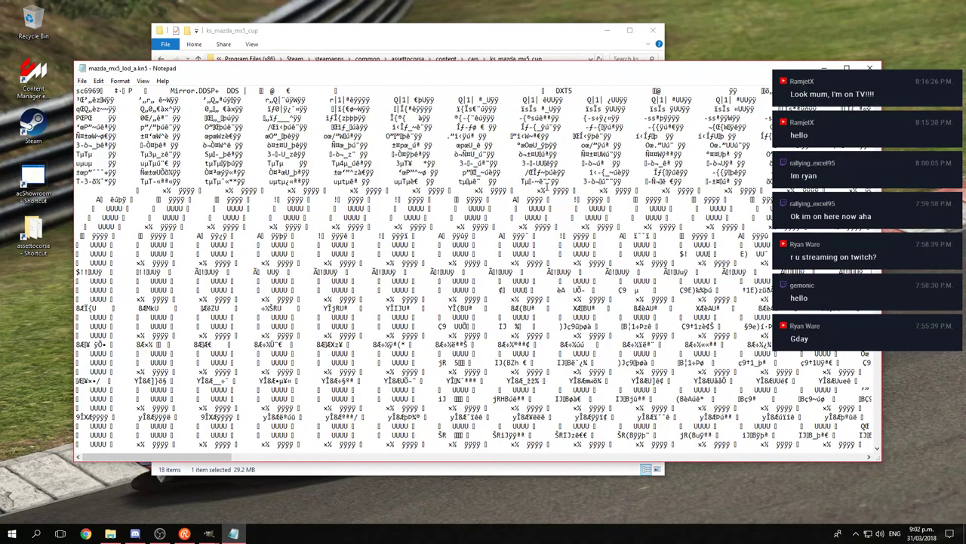
Step: Search the model file for ".dds" and go through the first matches to read the texture file names
key(ctrl+f)
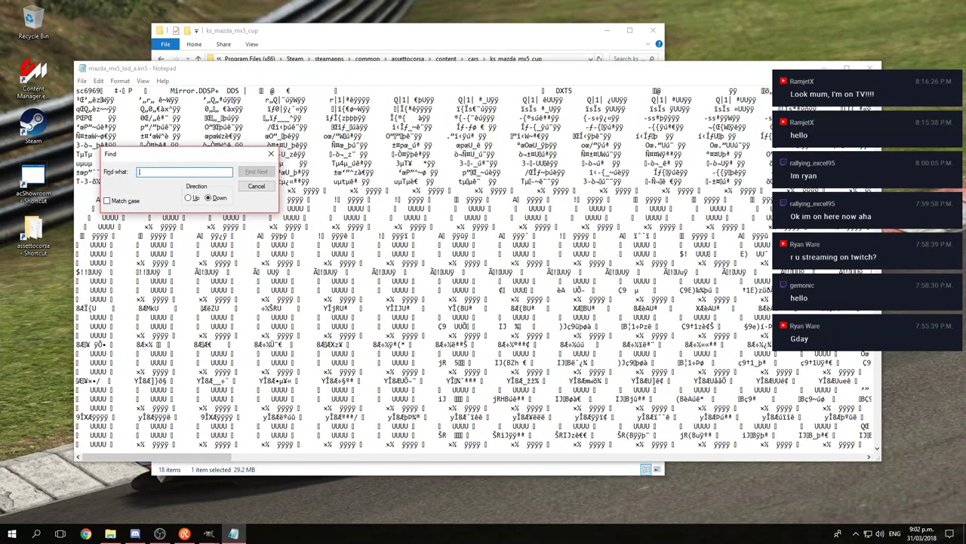
text(dds)
key(Return)
key(Return)
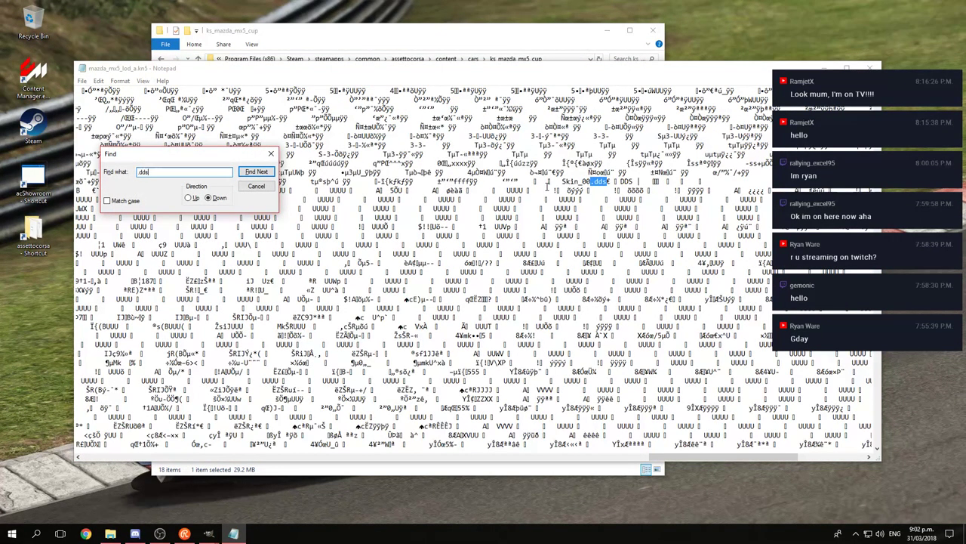
key(Return)
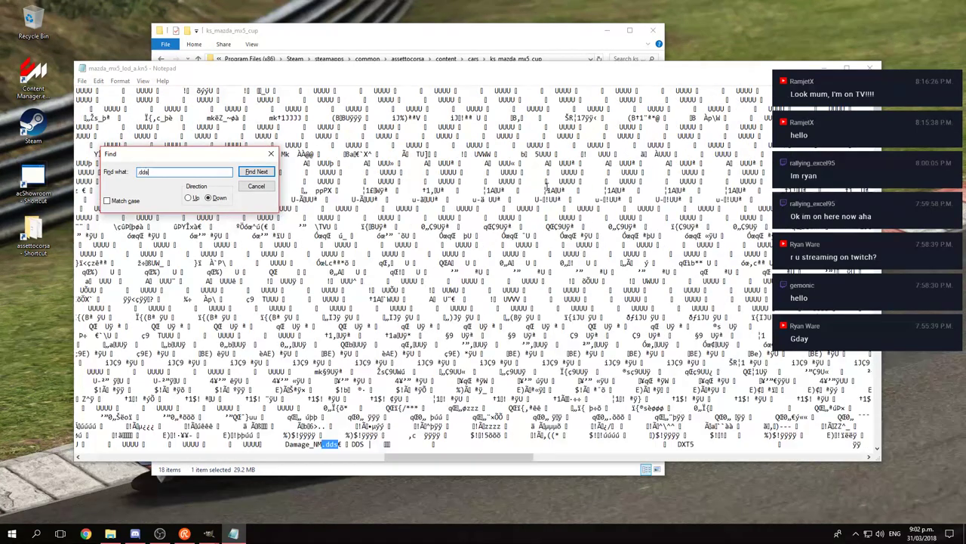
key(Return)
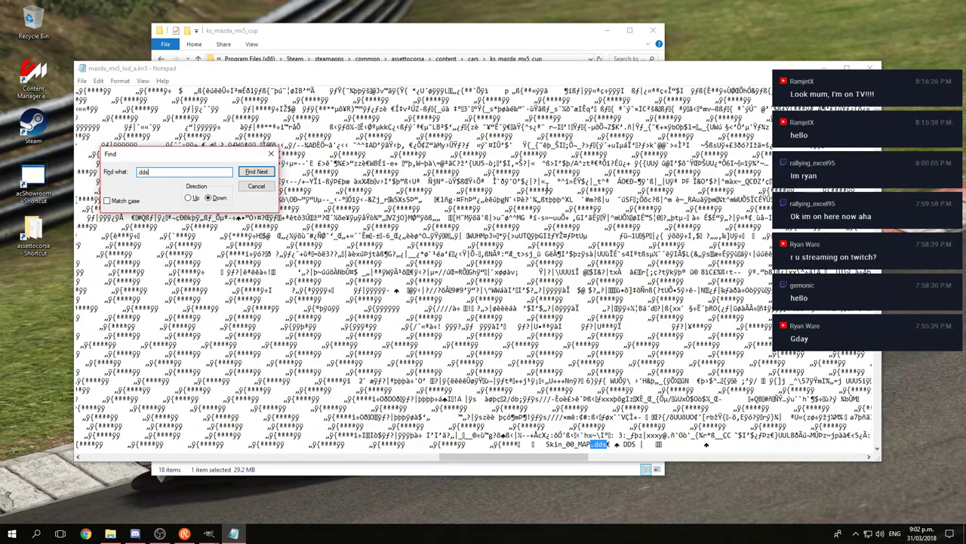
key(Return)
key(Return)
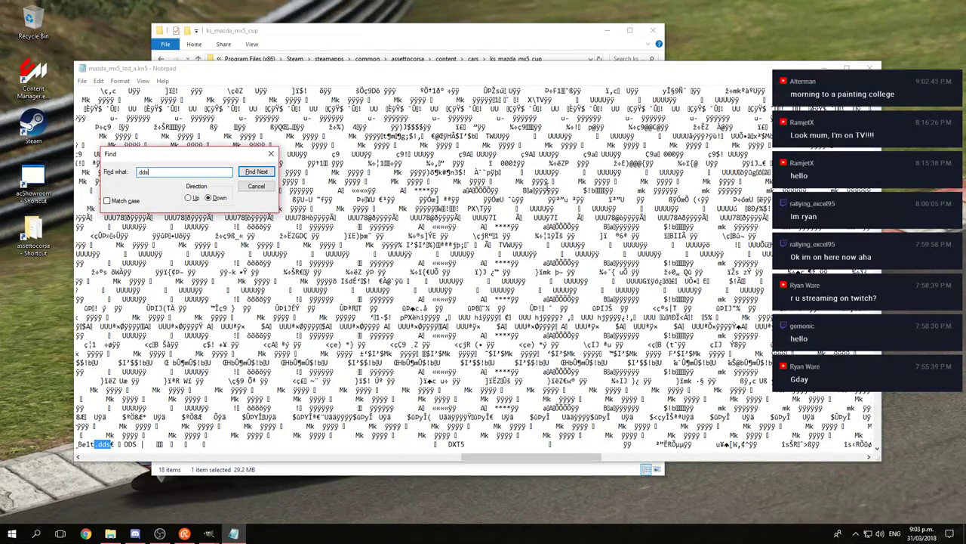
Step: Go through the further ".dds" matches in the model file to read the texture file names
key(Return)
key(Return)
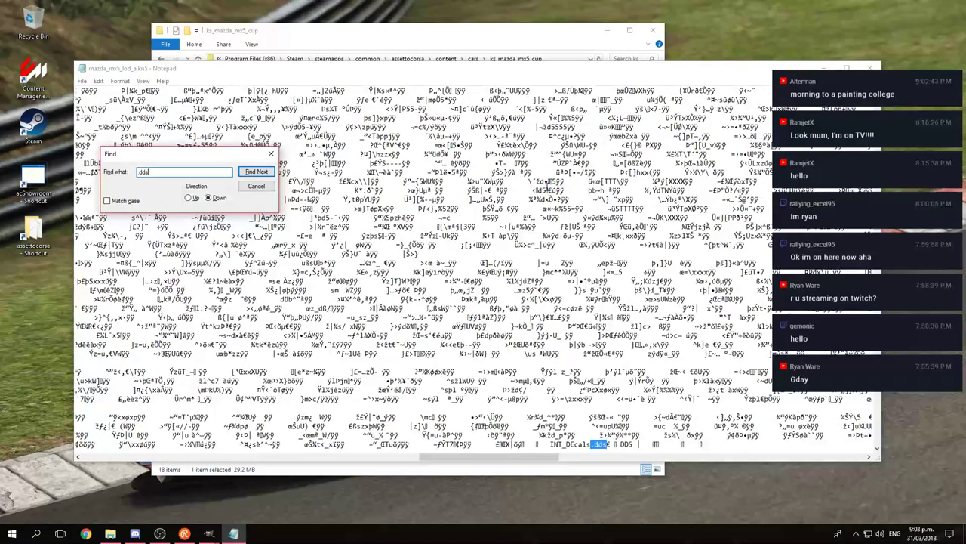
key(Return)
key(Return)
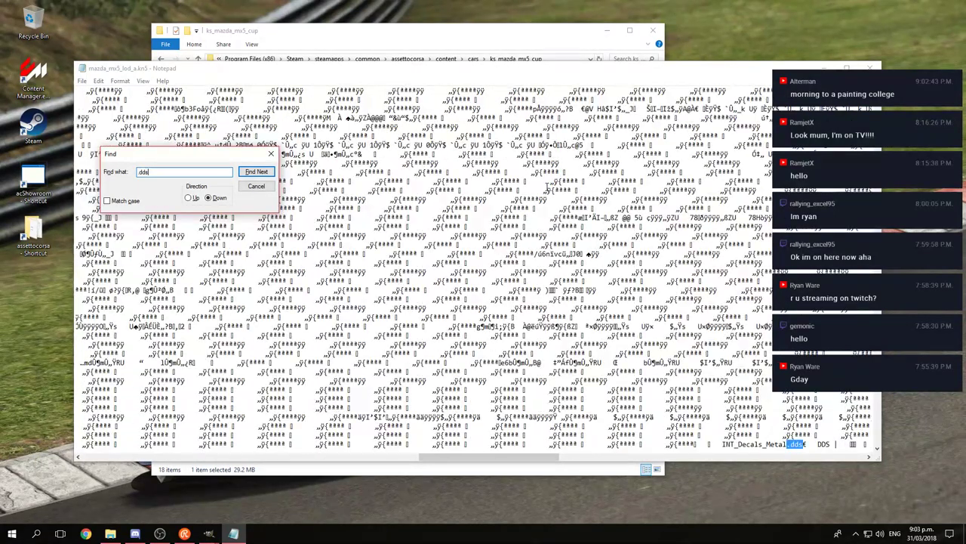
key(Return)
key(Return)
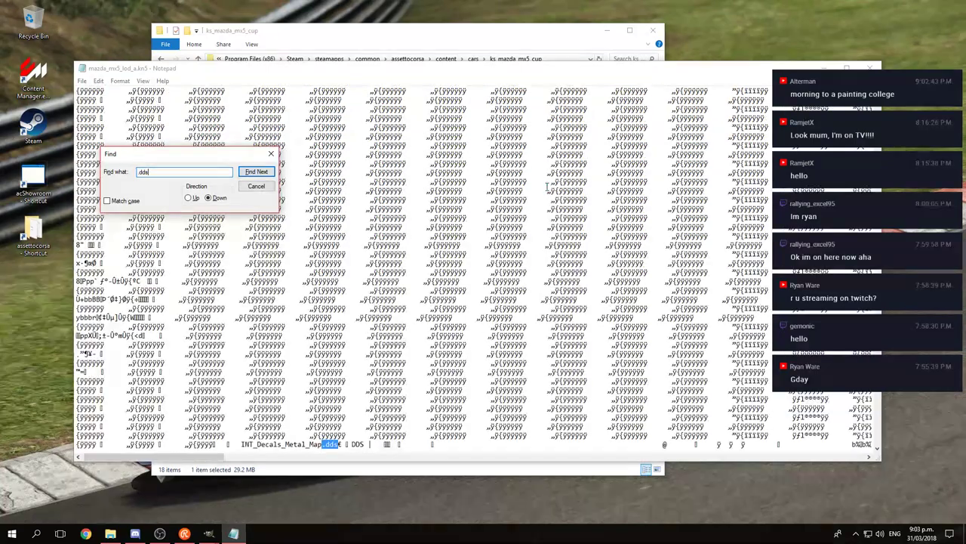
key(Return)
key(Return)
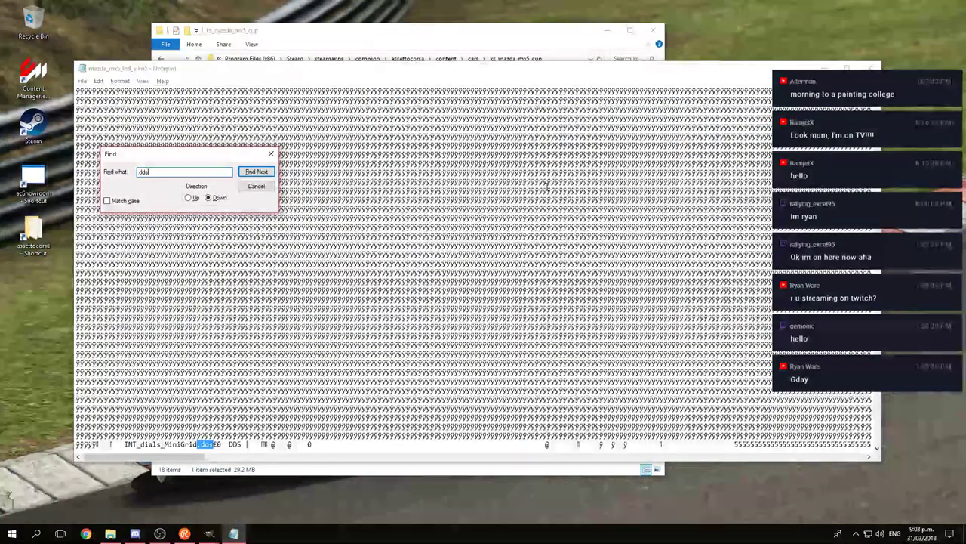
key(Return)
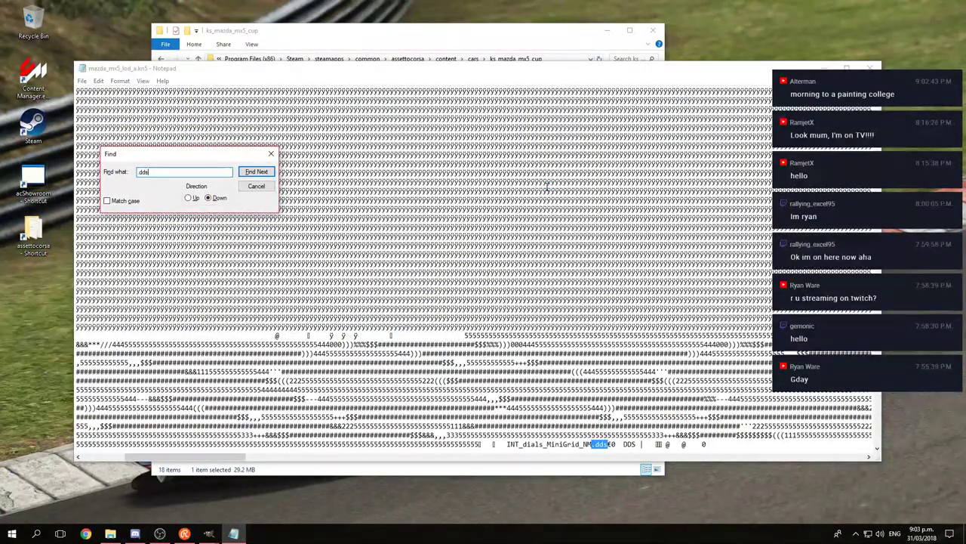
key(Return)
key(Return)
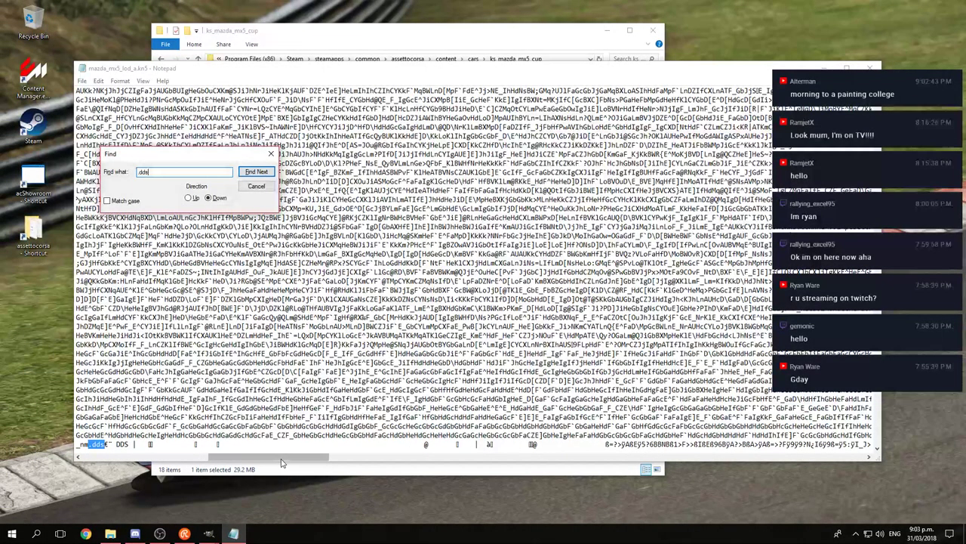
drag(282, 458, 251, 459)
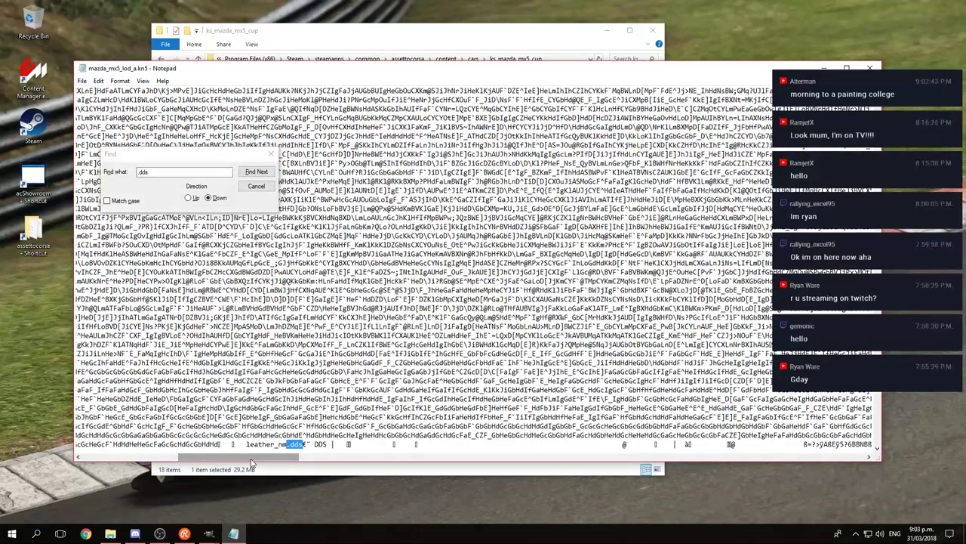
key(Return)
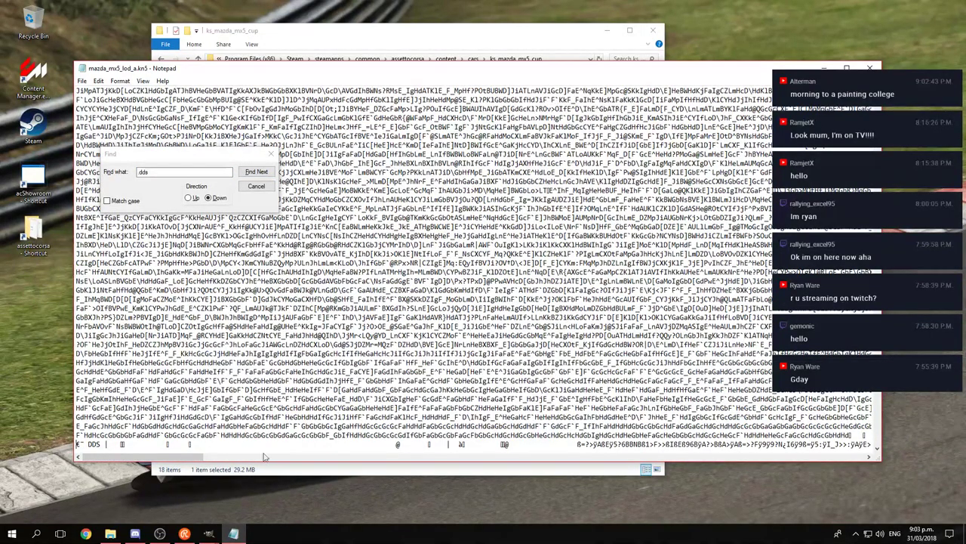
click(252, 172)
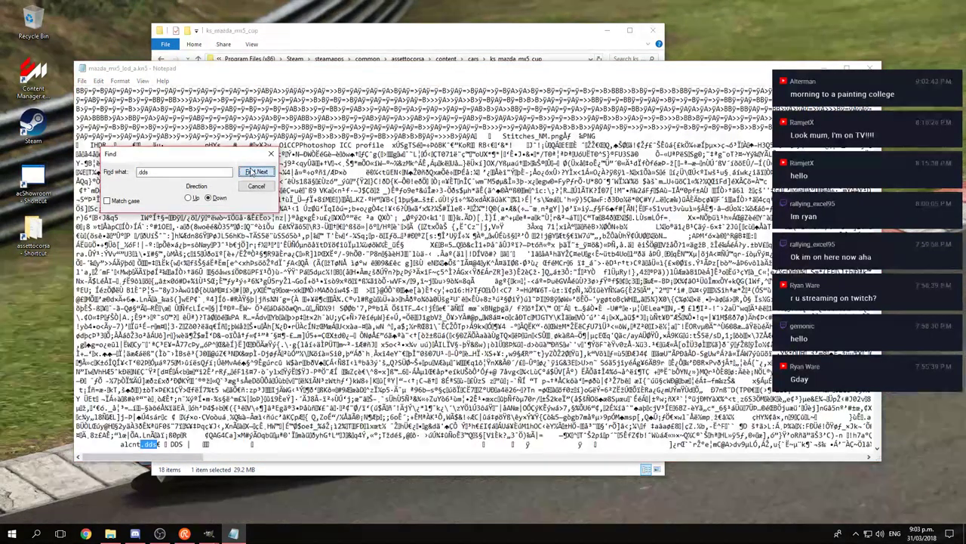
click(251, 171)
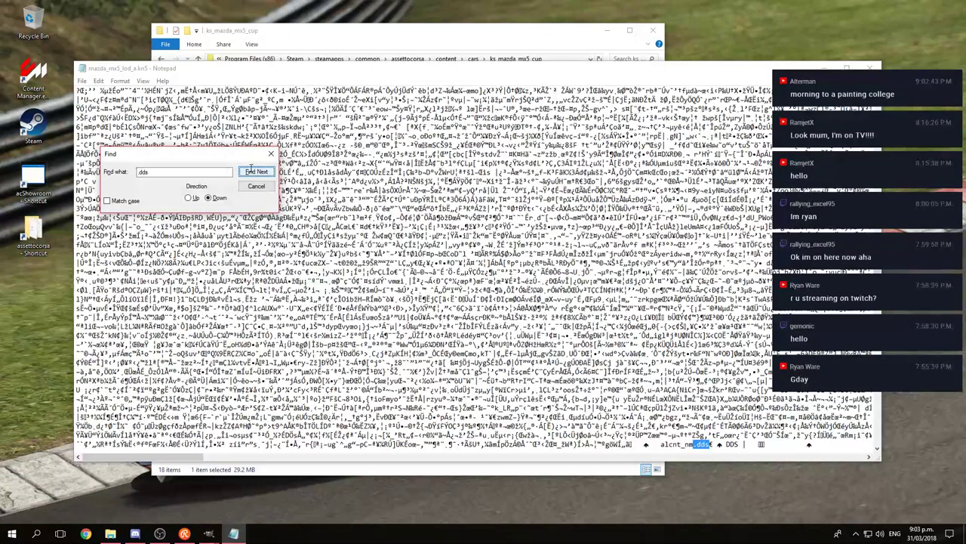
click(251, 171)
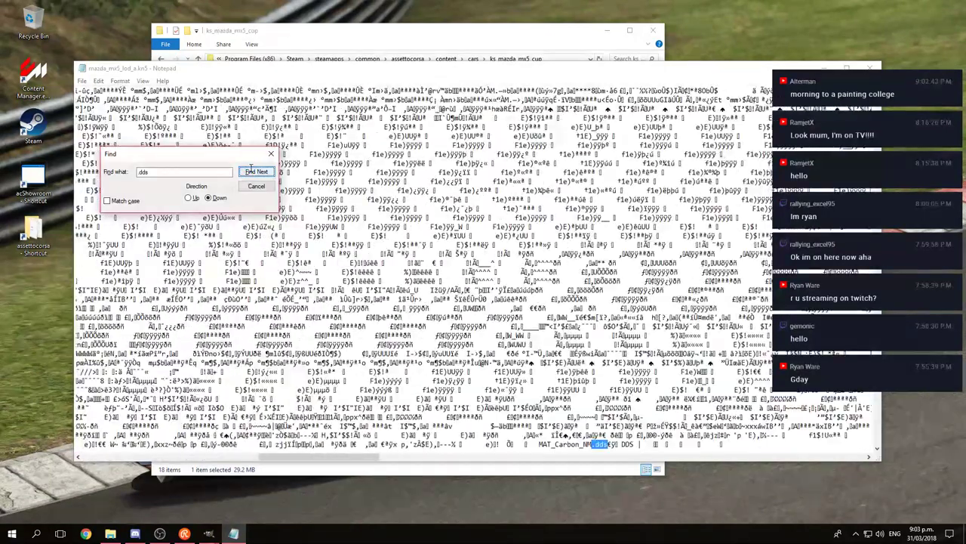
click(251, 171)
click(256, 171)
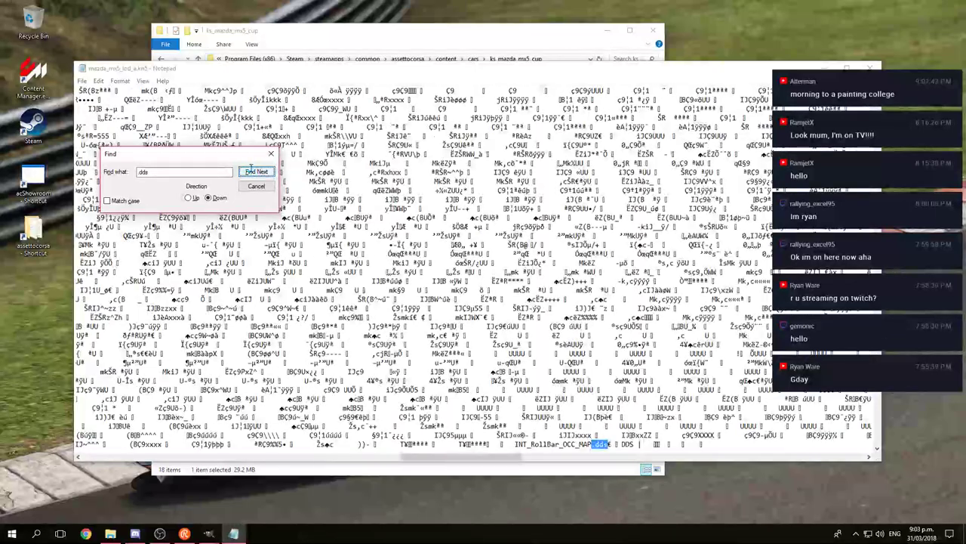
click(251, 169)
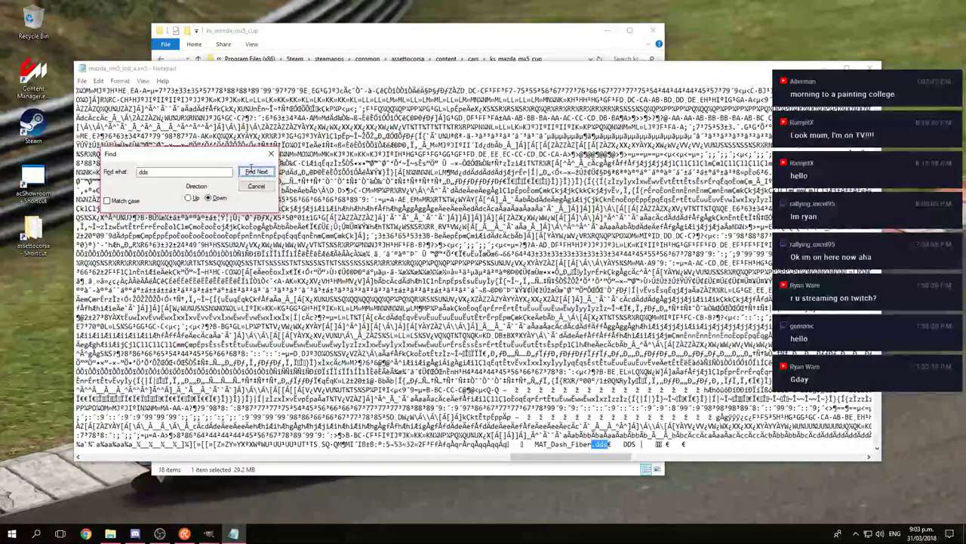
click(251, 169)
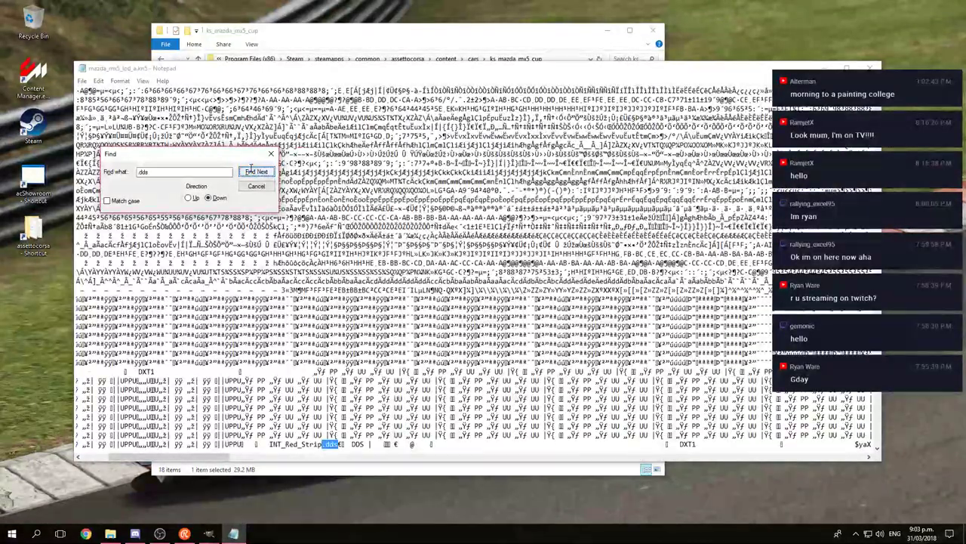
click(252, 169)
click(252, 169)
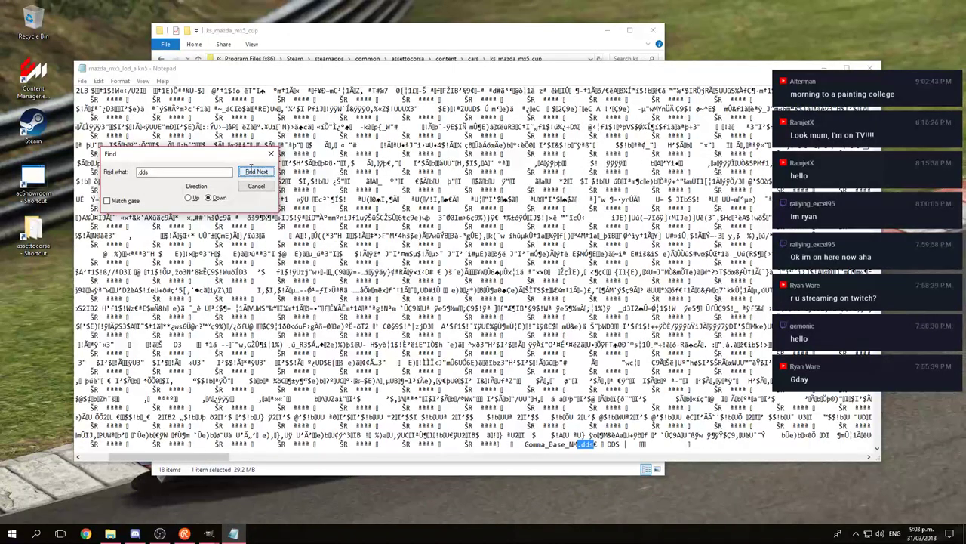
click(251, 169)
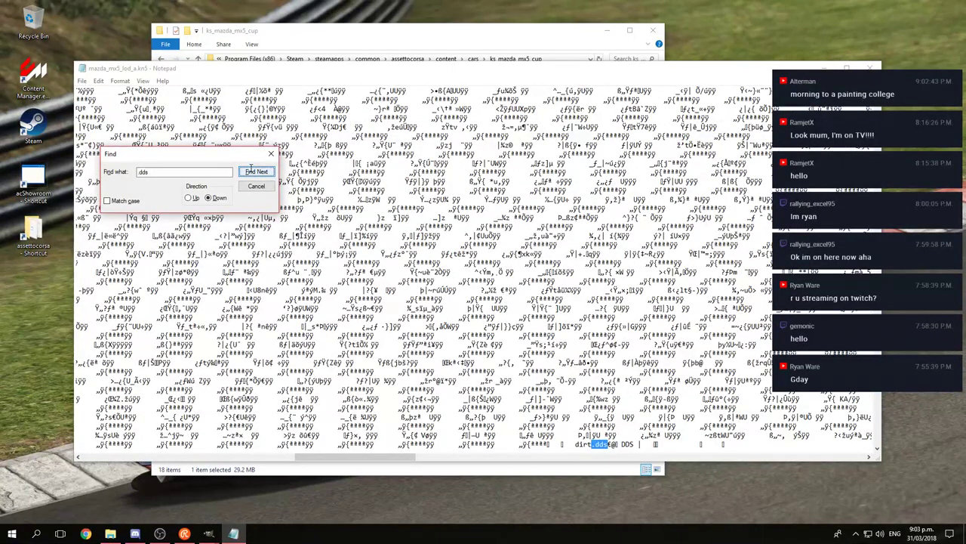
click(251, 170)
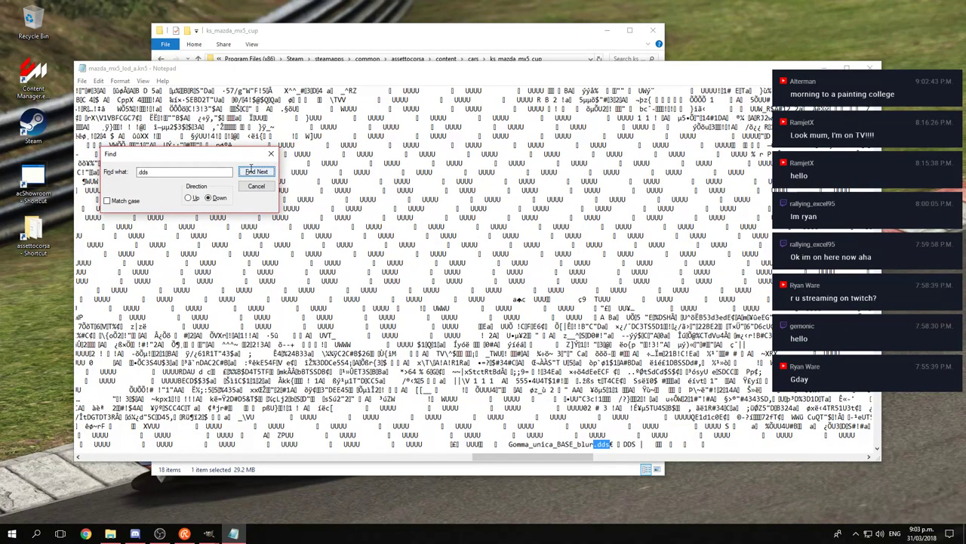
Step: Reverse the search direction and step back through the previous ".dds" matches to recheck their texture names
click(188, 198)
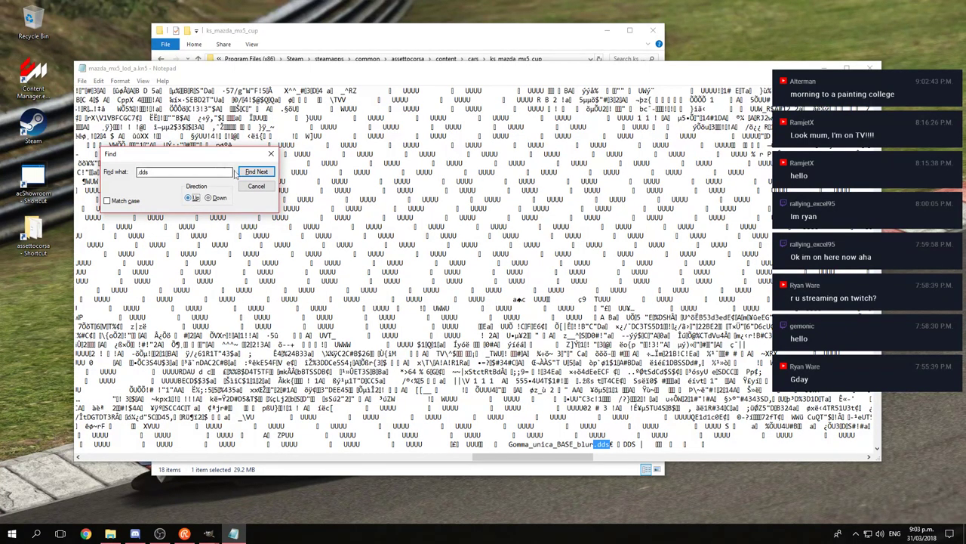
click(251, 171)
click(251, 172)
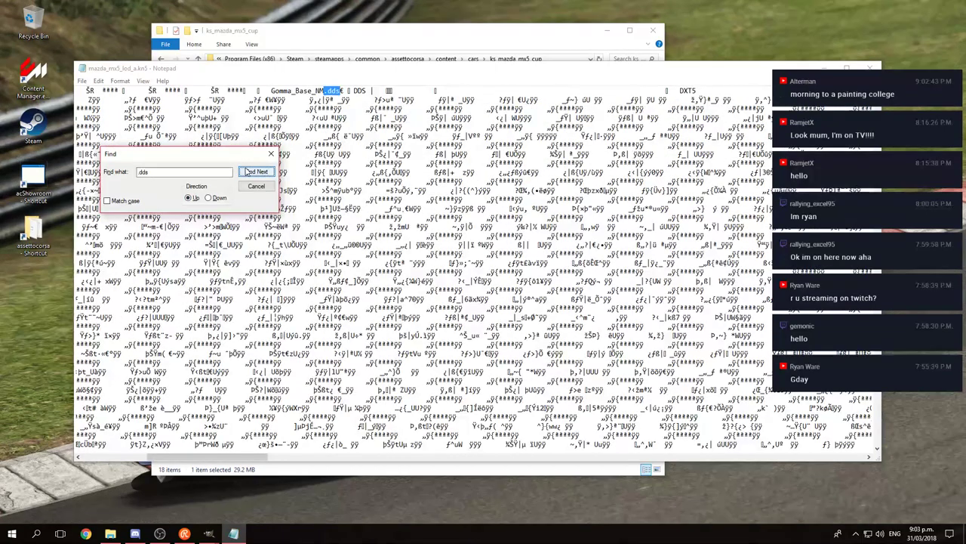
click(248, 172)
Step: Search forward for ".dds" again as far as the rim texture and highlight its name, EXT_Rims
click(209, 198)
click(255, 173)
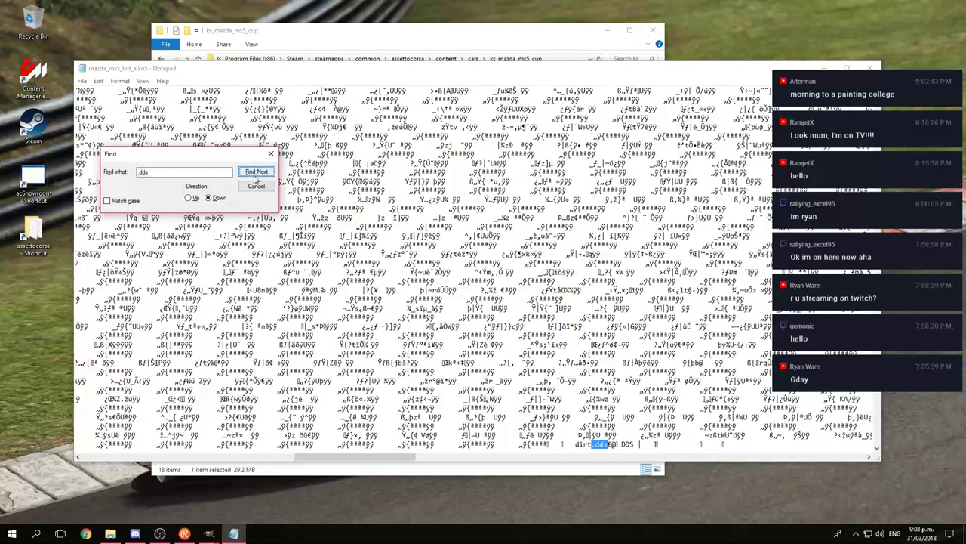
click(255, 177)
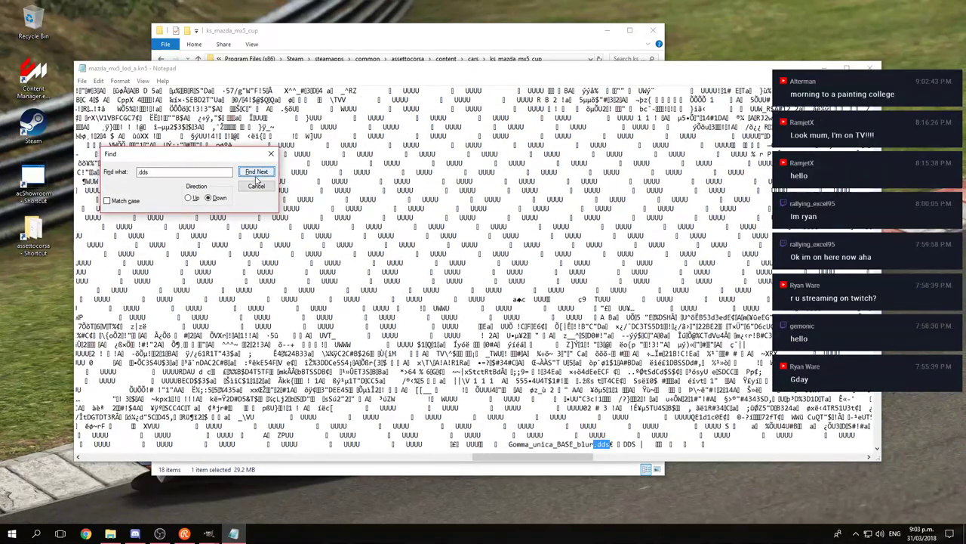
click(256, 176)
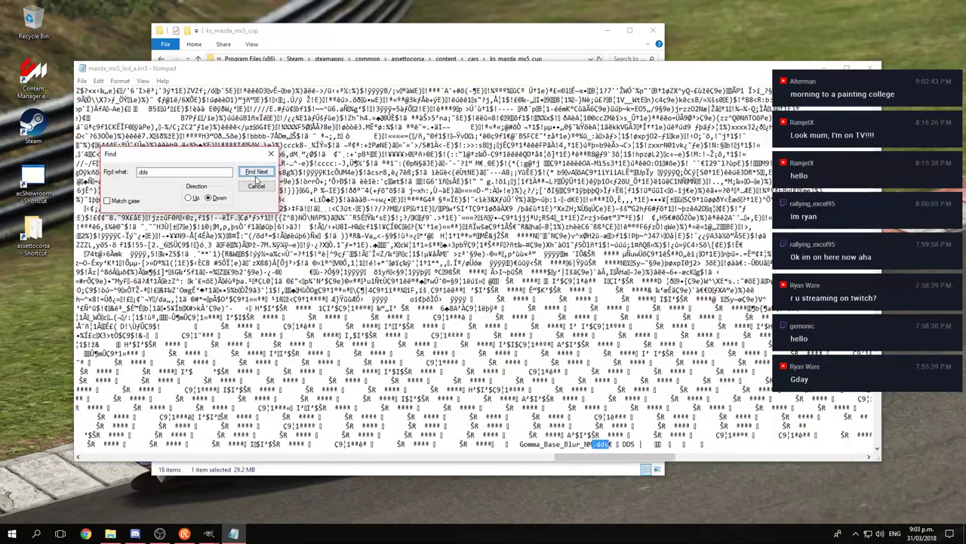
click(257, 175)
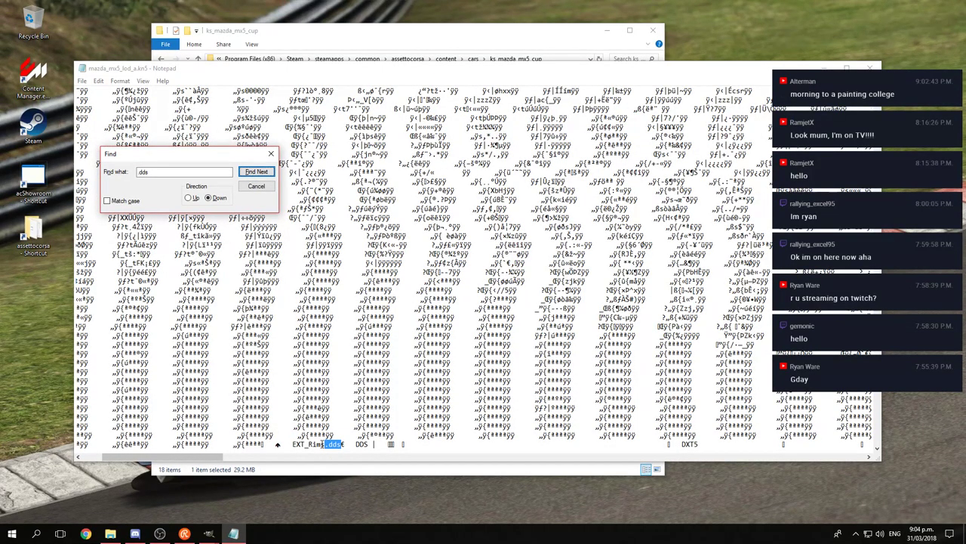
click(318, 444)
drag(325, 444, 300, 444)
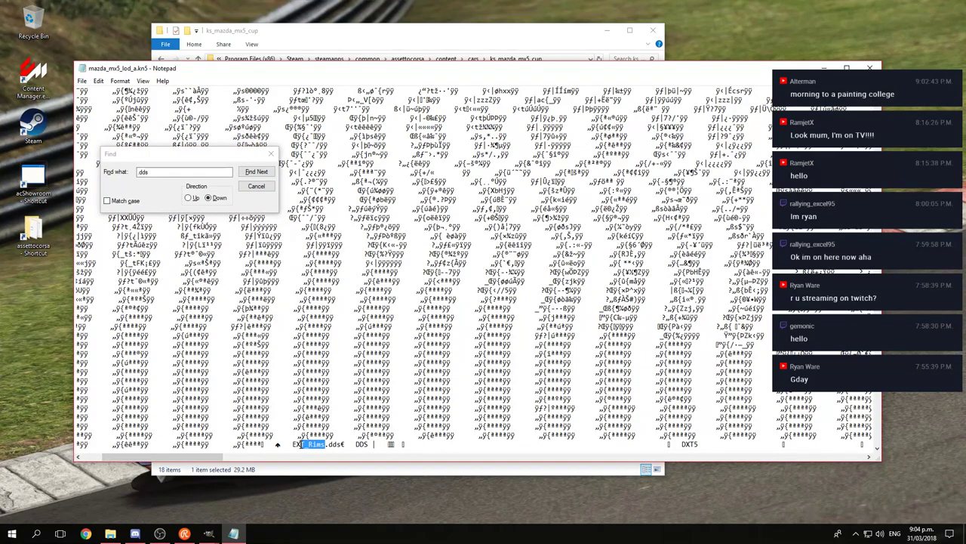
Step: Close the Find dialog and the model file in Notepad without saving changes
click(335, 38)
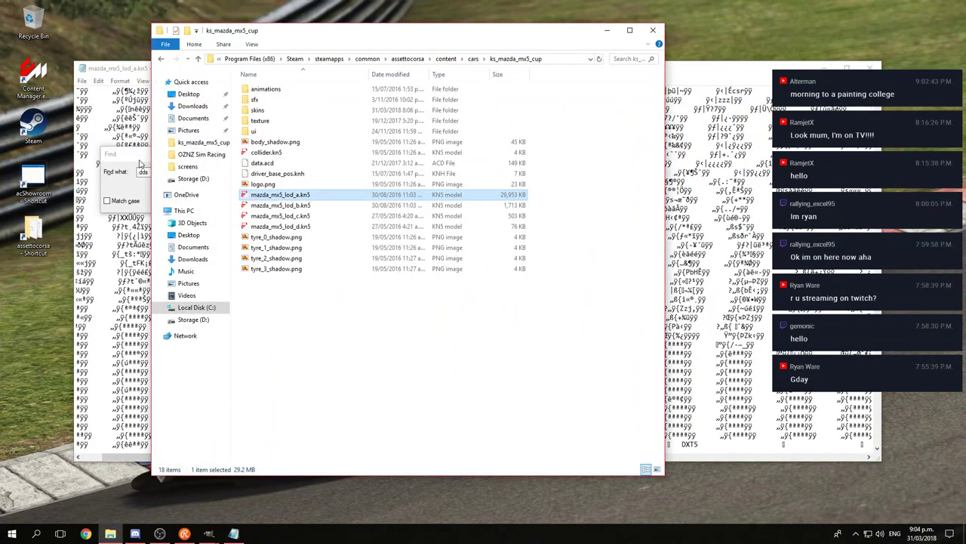
click(141, 162)
click(259, 186)
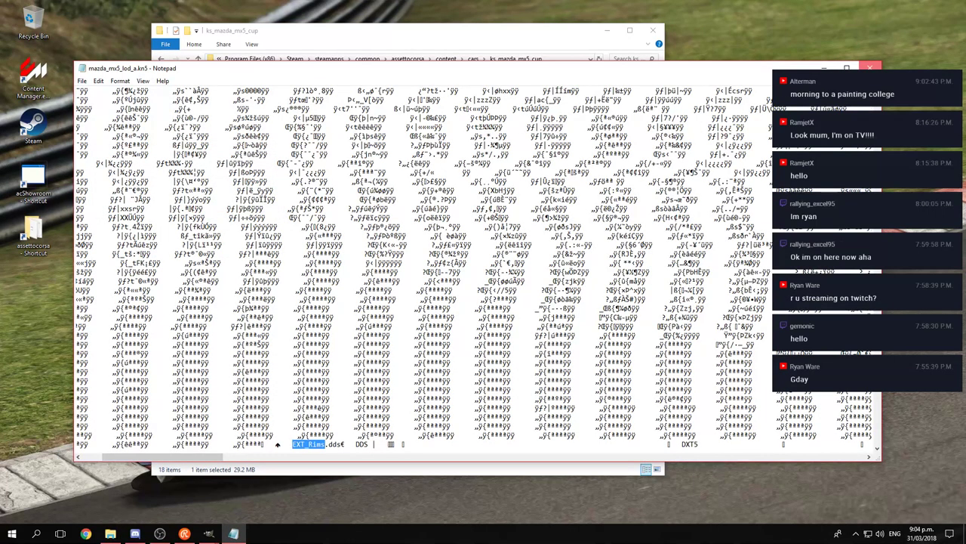
click(870, 68)
click(499, 278)
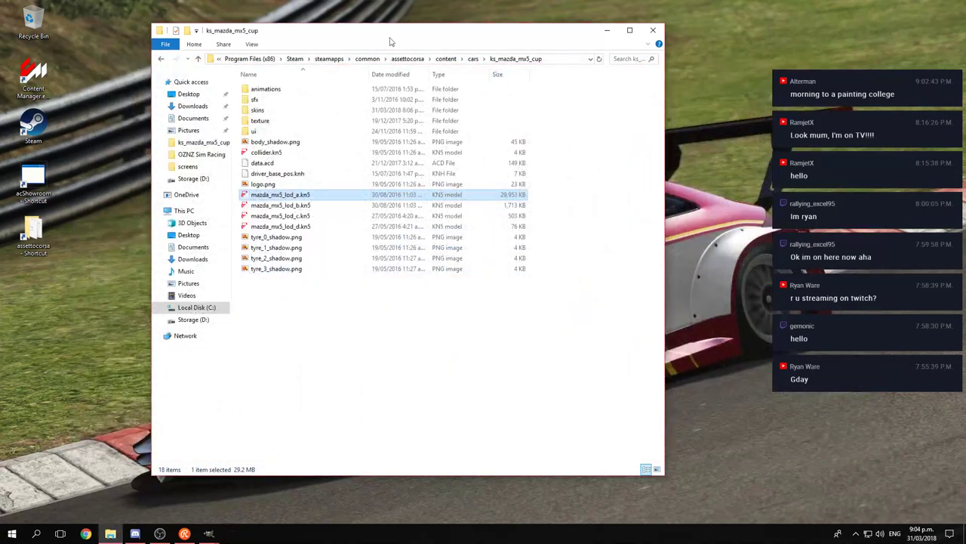
Step: Go up to the content folder, reposition the window and reopen the ks_mazda_mx5_cup folder inside cars
click(446, 59)
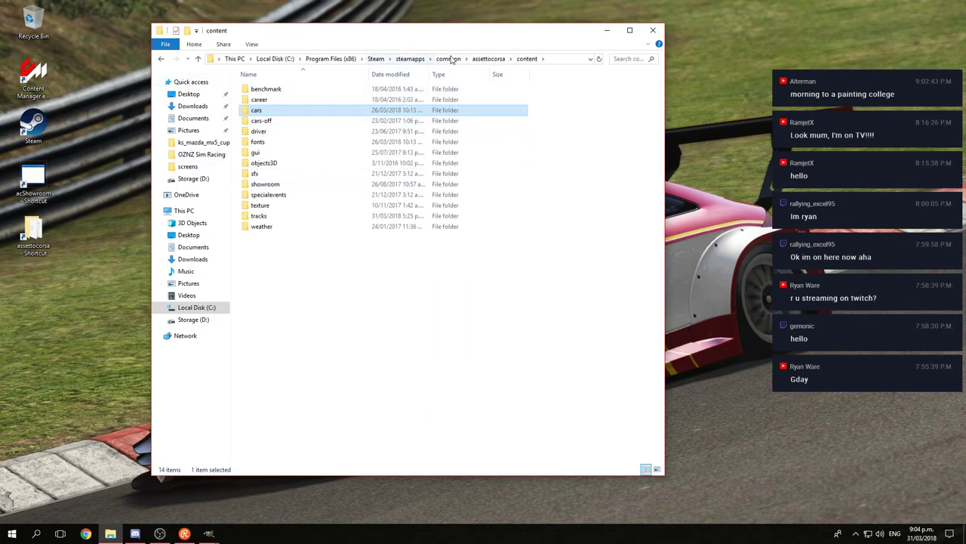
drag(485, 35, 421, 31)
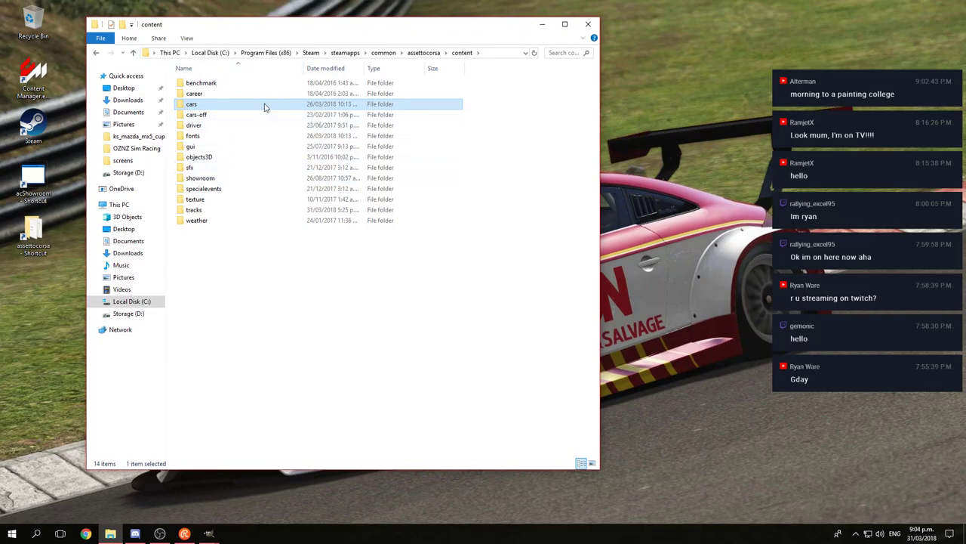
double_click(215, 110)
scroll(303, 336, down, 12)
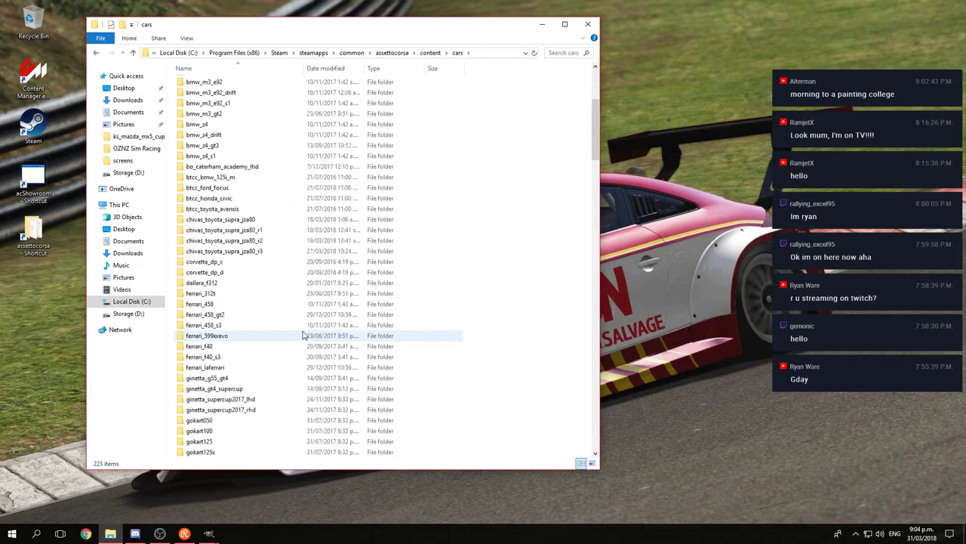
scroll(303, 336, down, 4)
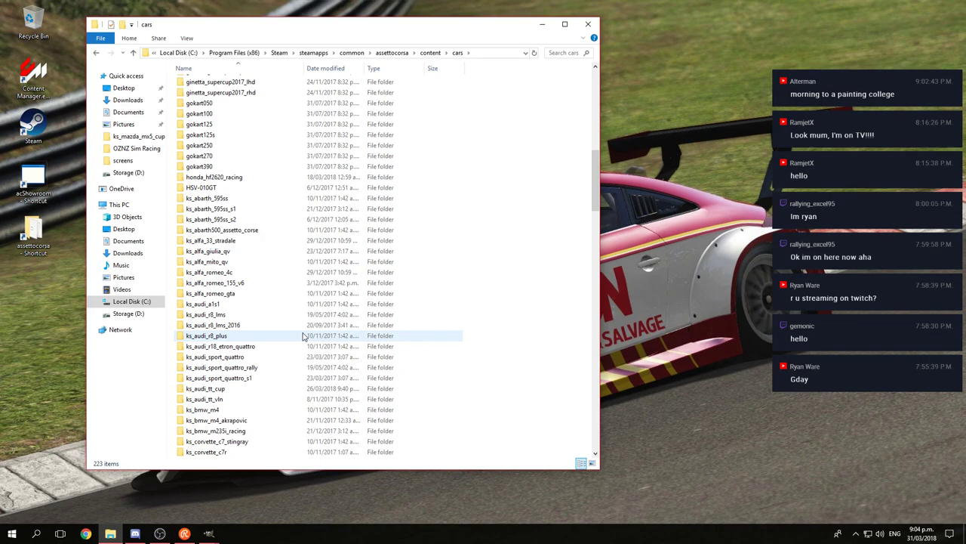
scroll(304, 336, down, 3)
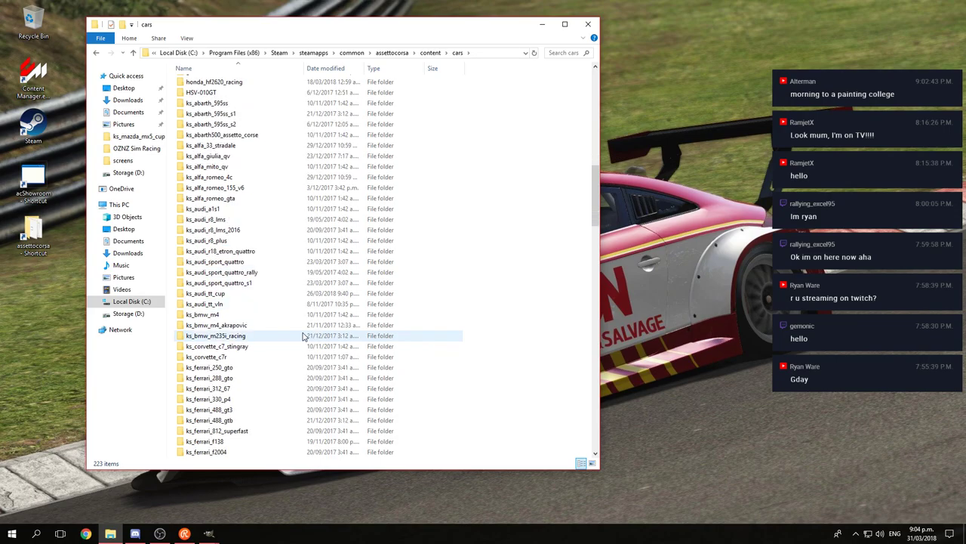
scroll(303, 336, down, 3)
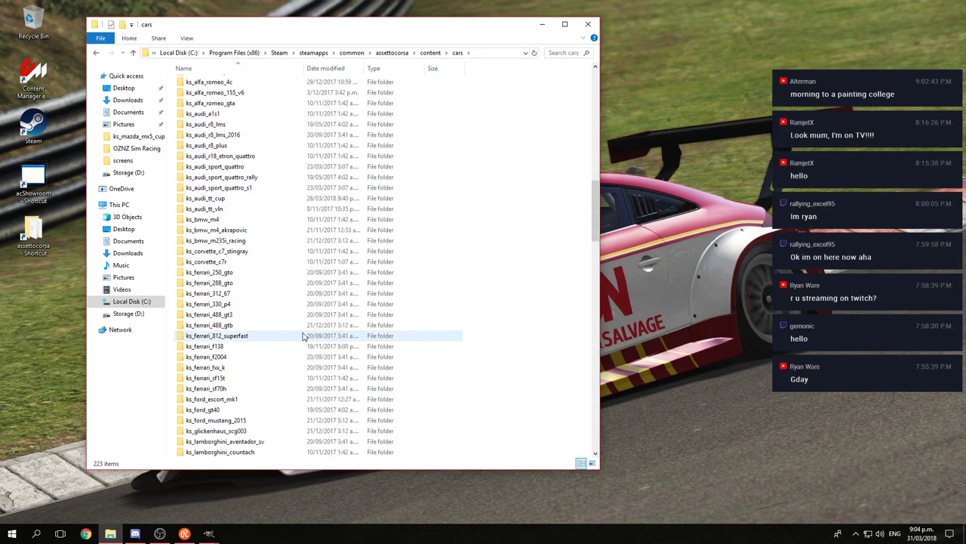
scroll(298, 326, down, 12)
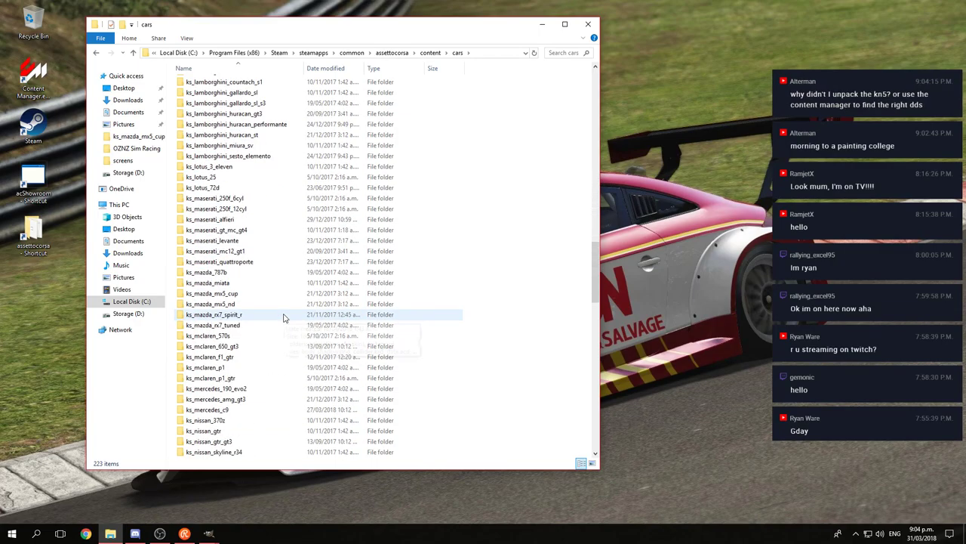
double_click(240, 293)
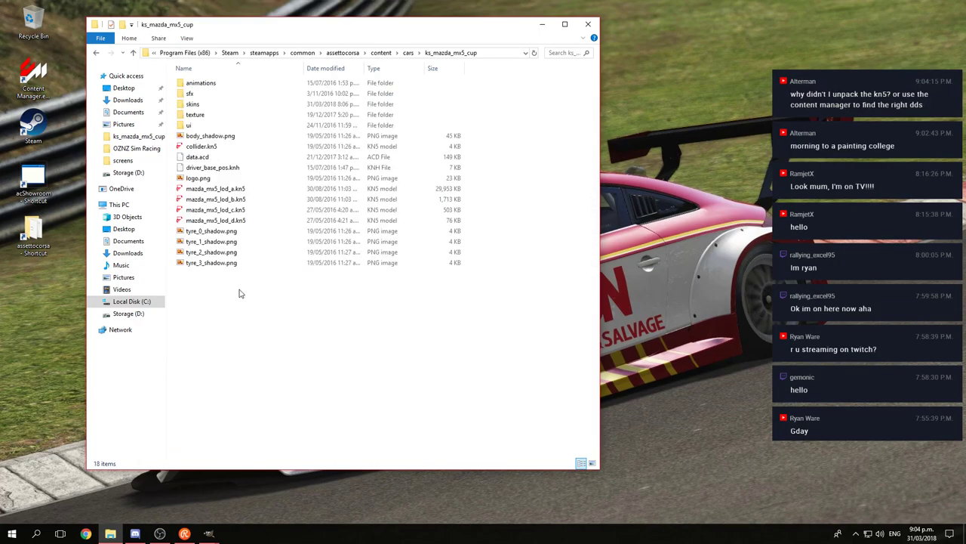
Step: In the Gem 2018 folder inside skins, rename EXT_Rims_CUP.dds to EXT_Rims.dds
double_click(210, 105)
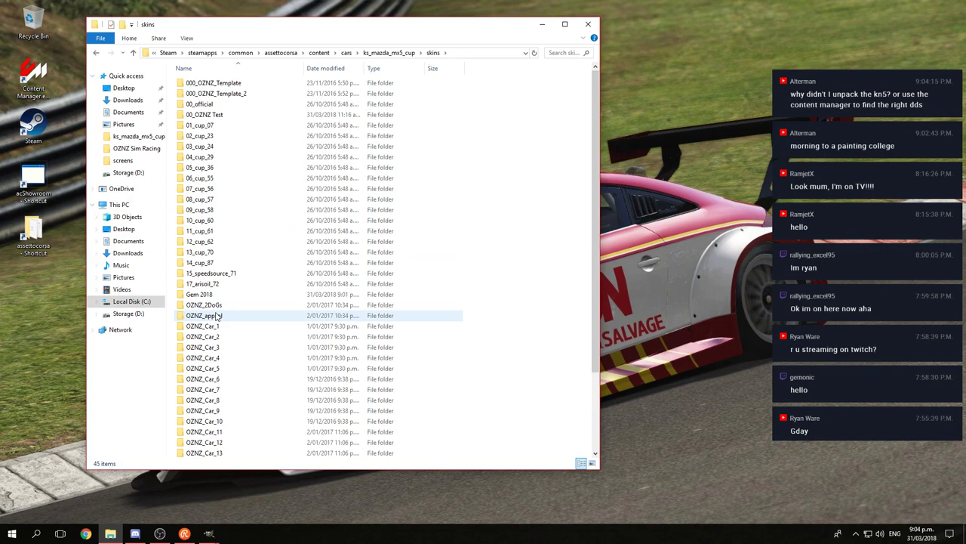
double_click(200, 294)
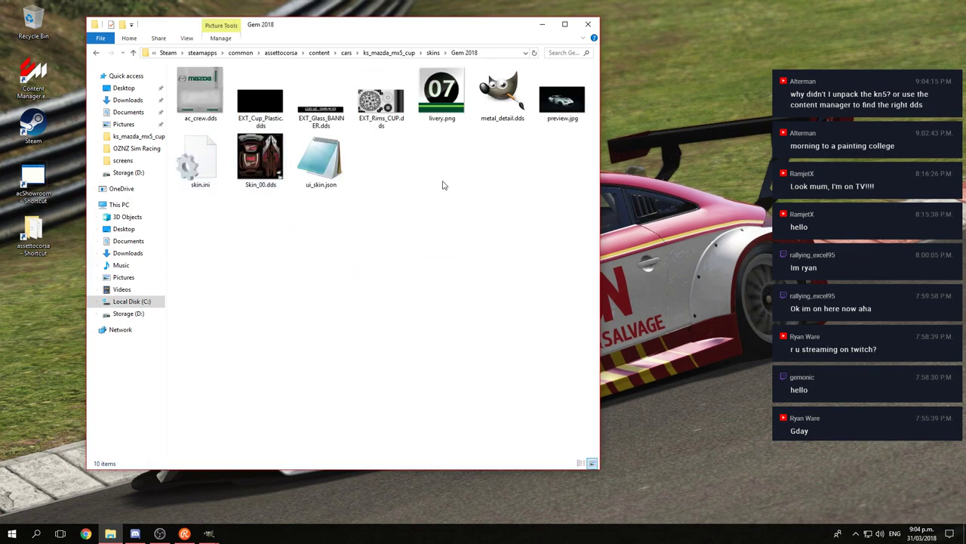
click(382, 127)
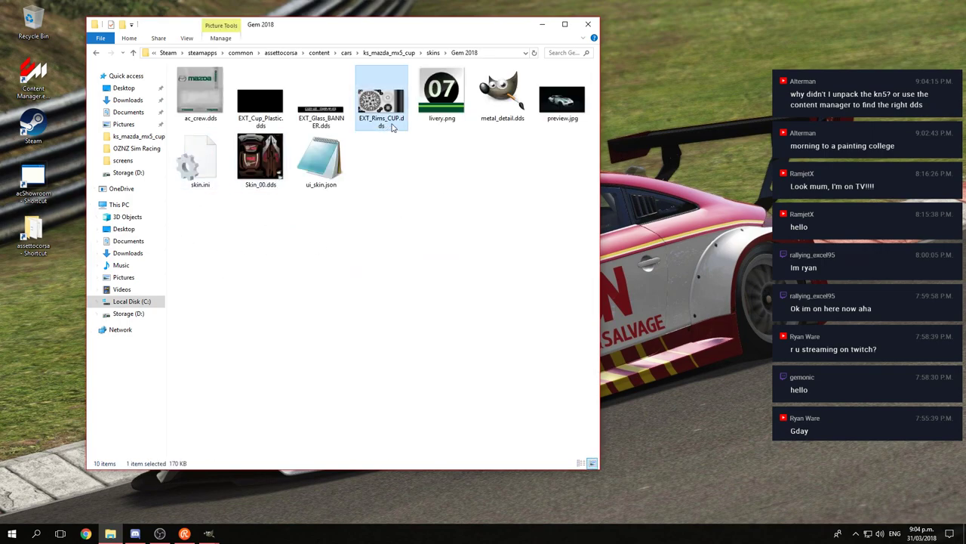
click(394, 123)
key(BackSpace)
key(BackSpace)
key(BackSpace)
key(BackSpace)
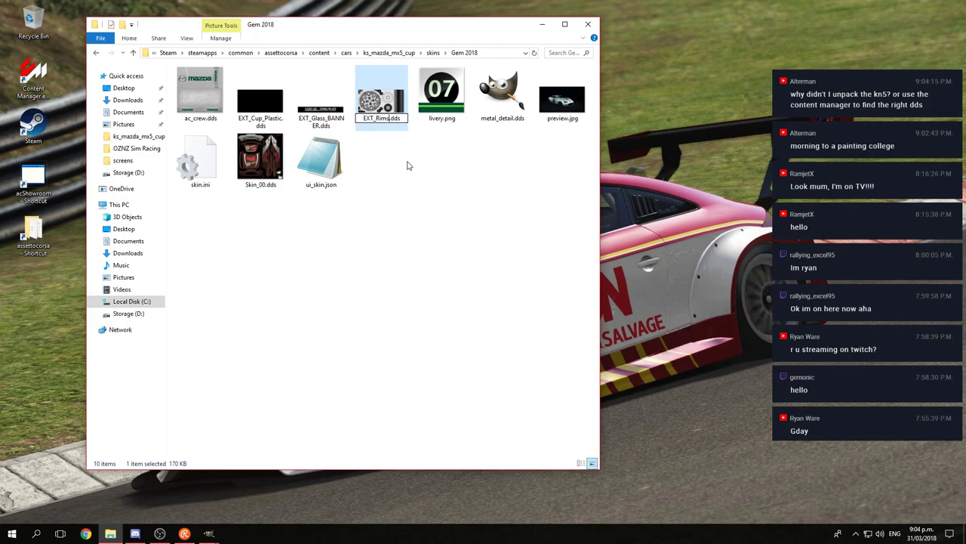
key(Return)
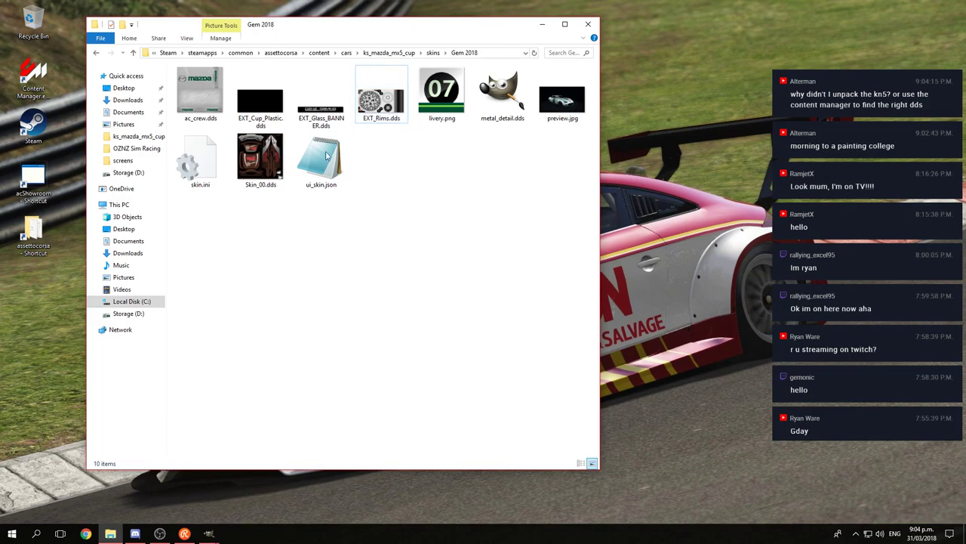
Step: Open the car in acShowroom, set the rotation speed to 0, and examine the rims and OAK graphics from the front and side
double_click(33, 181)
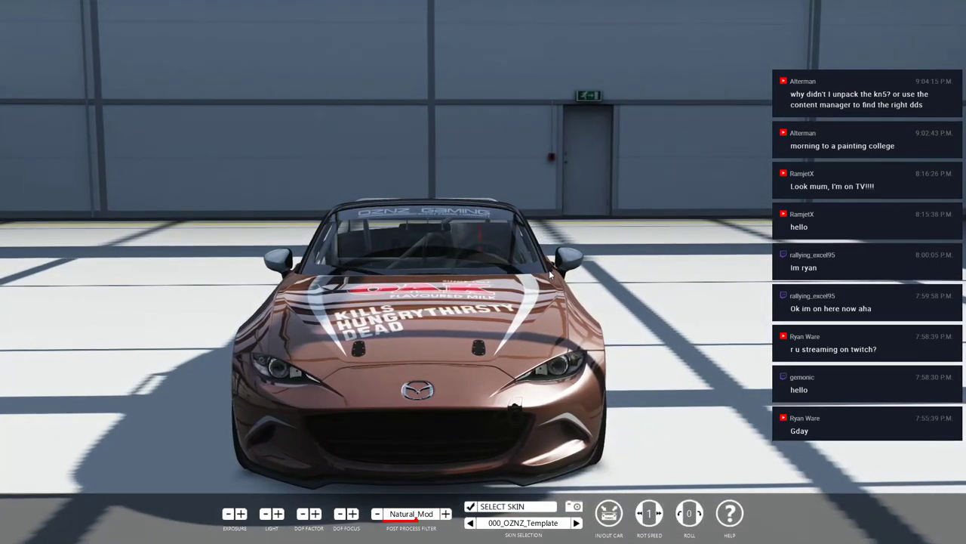
click(639, 514)
drag(678, 340, 417, 340)
drag(598, 340, 482, 393)
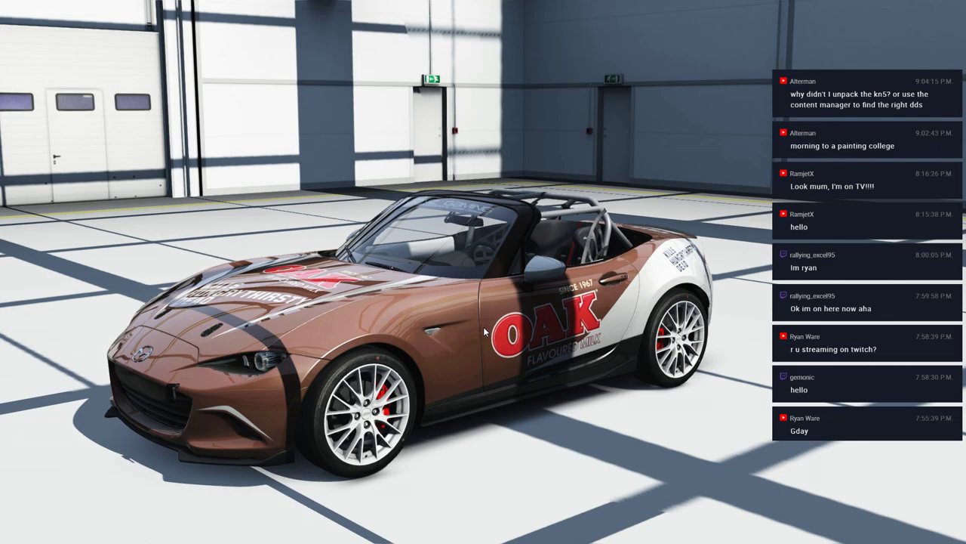
drag(367, 301, 454, 353)
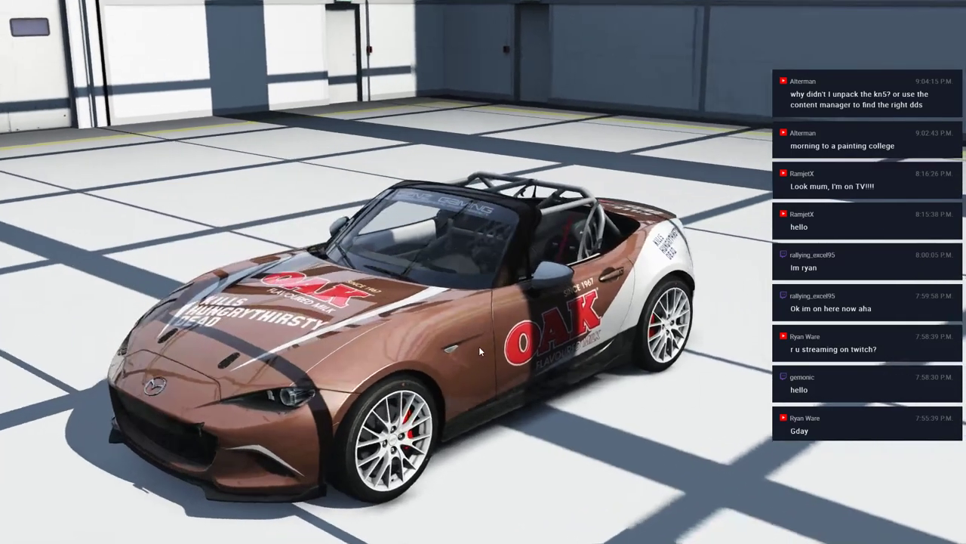
drag(480, 347, 655, 408)
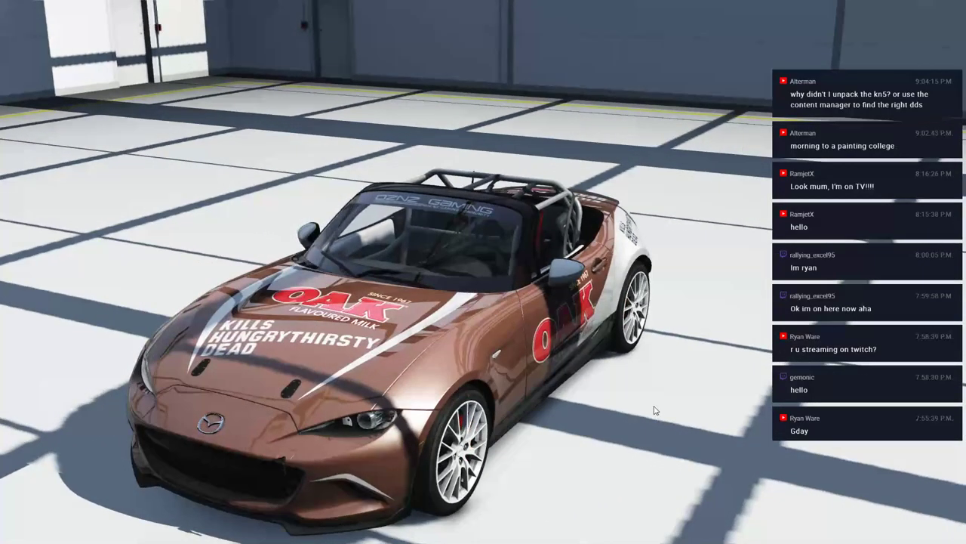
drag(614, 444, 462, 404)
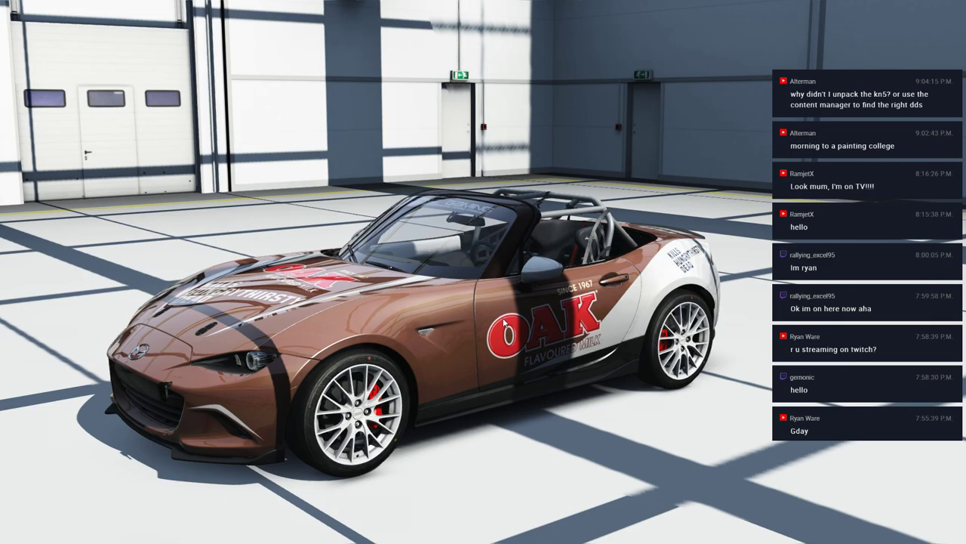
drag(504, 323, 383, 310)
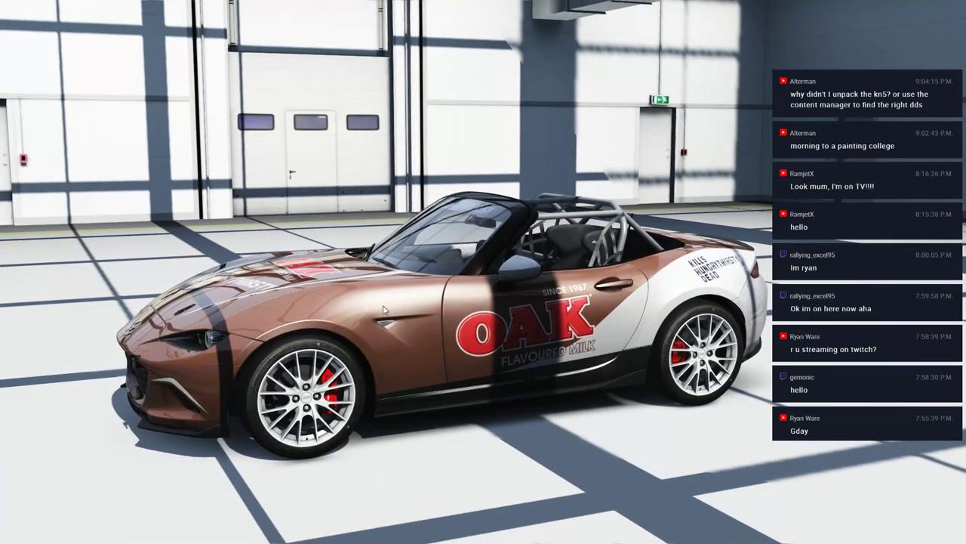
drag(435, 349, 601, 346)
drag(480, 409, 457, 332)
drag(396, 339, 491, 359)
drag(595, 364, 151, 361)
drag(719, 350, 197, 355)
drag(432, 398, 332, 419)
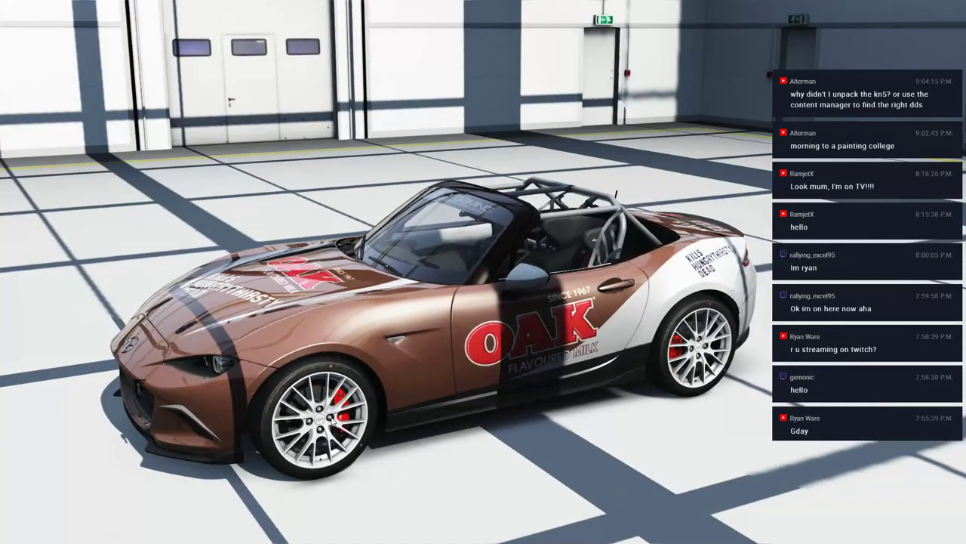
Step: Examine the livery from all around the car, checking the rear, both doors, the bonnet and the wheels
drag(483, 278, 255, 252)
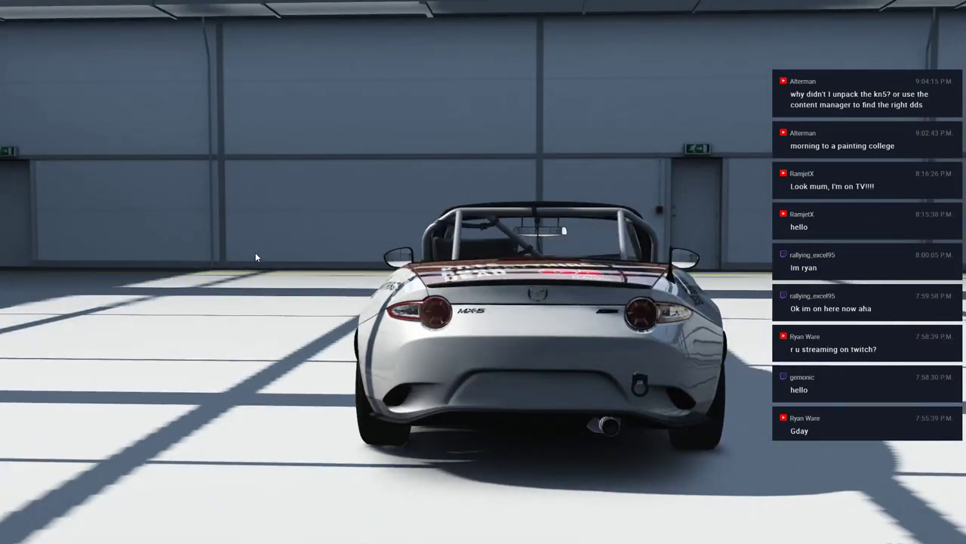
drag(194, 269, 550, 314)
drag(327, 296, 289, 323)
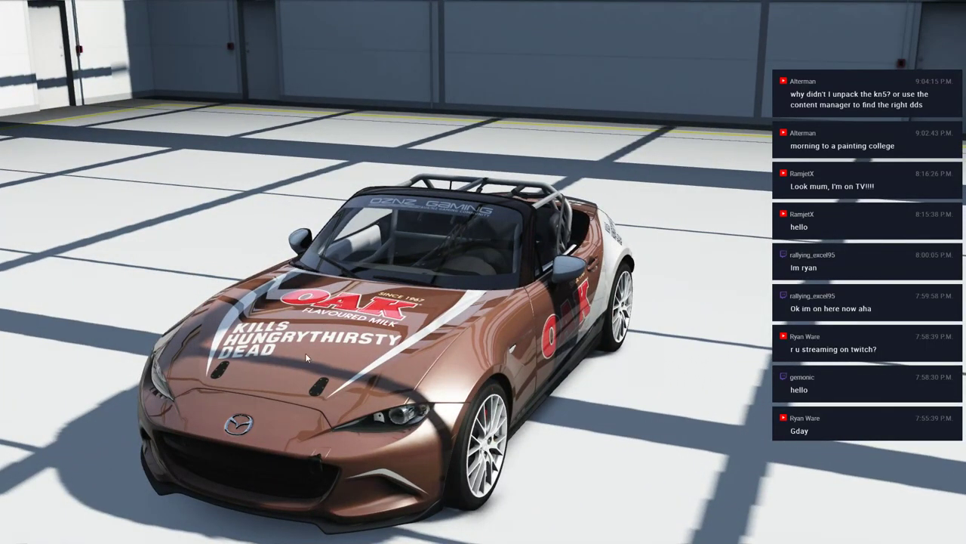
drag(498, 320, 193, 295)
drag(471, 387, 345, 286)
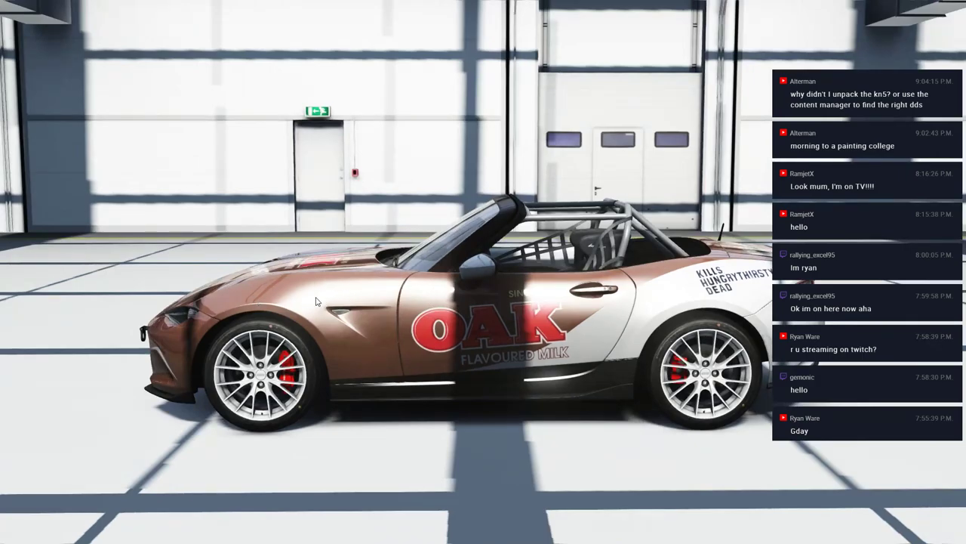
drag(394, 300, 352, 317)
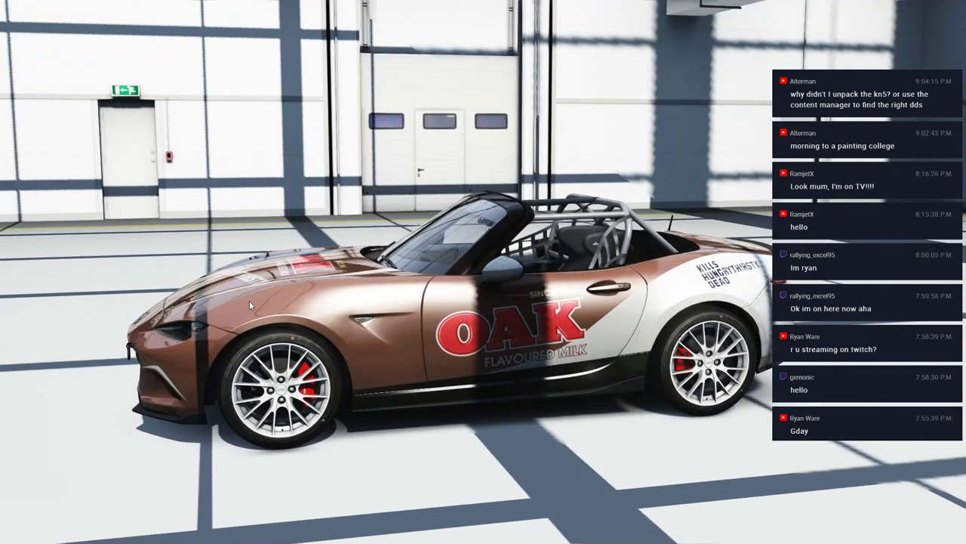
drag(736, 311, 398, 356)
drag(654, 372, 253, 330)
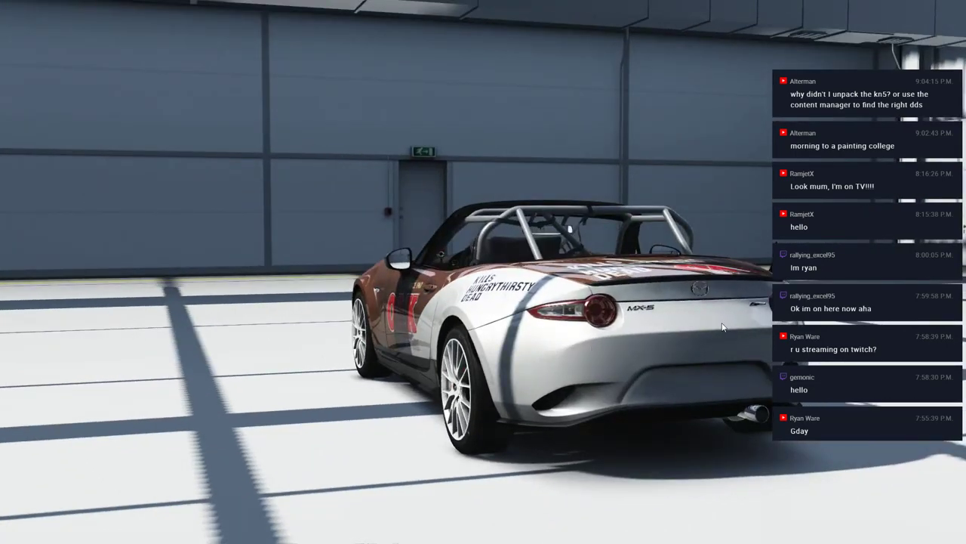
drag(592, 347, 635, 271)
drag(430, 391, 592, 351)
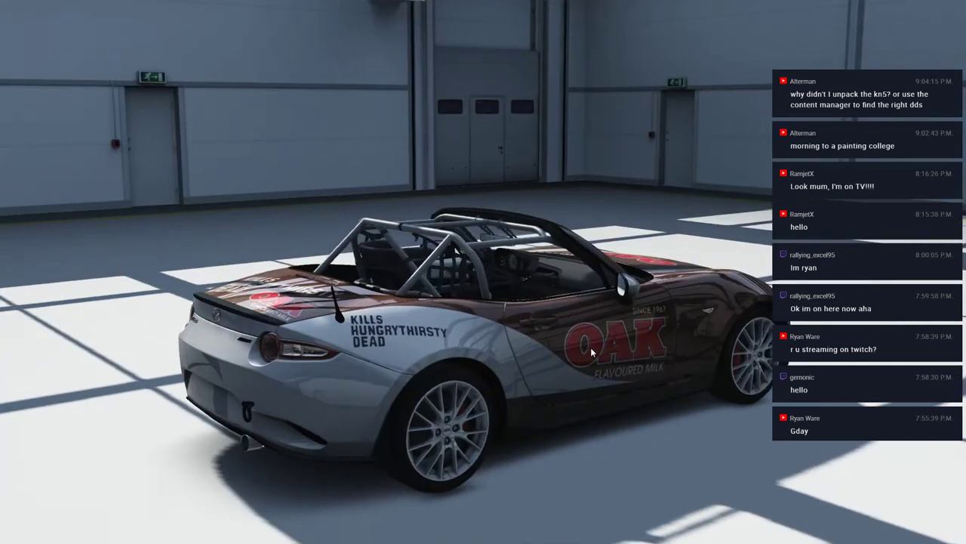
drag(658, 378, 206, 303)
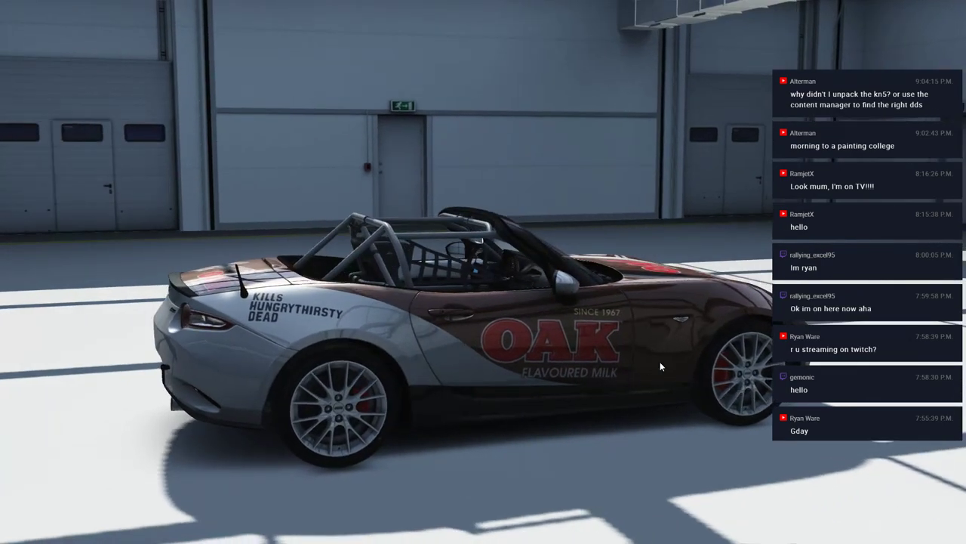
drag(660, 366, 458, 339)
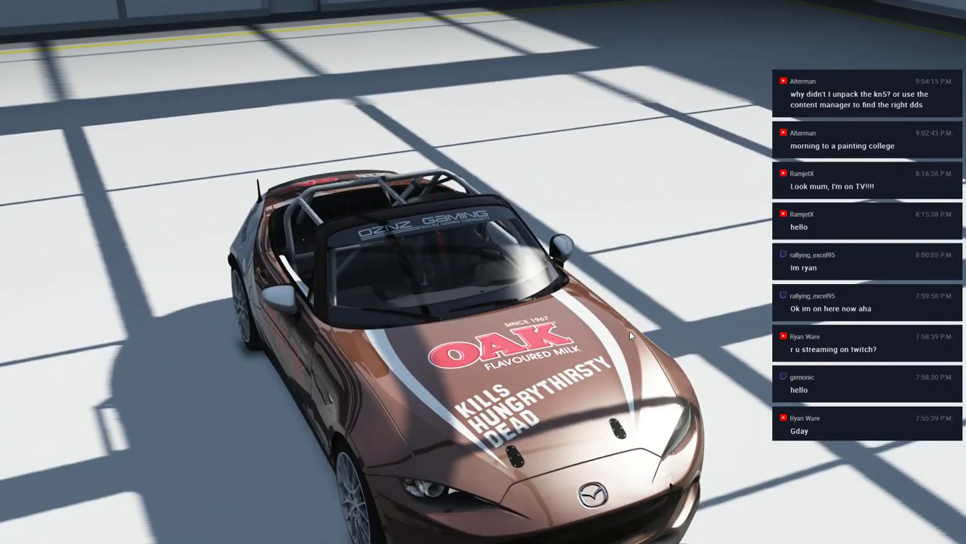
drag(630, 335, 246, 347)
drag(391, 432, 539, 322)
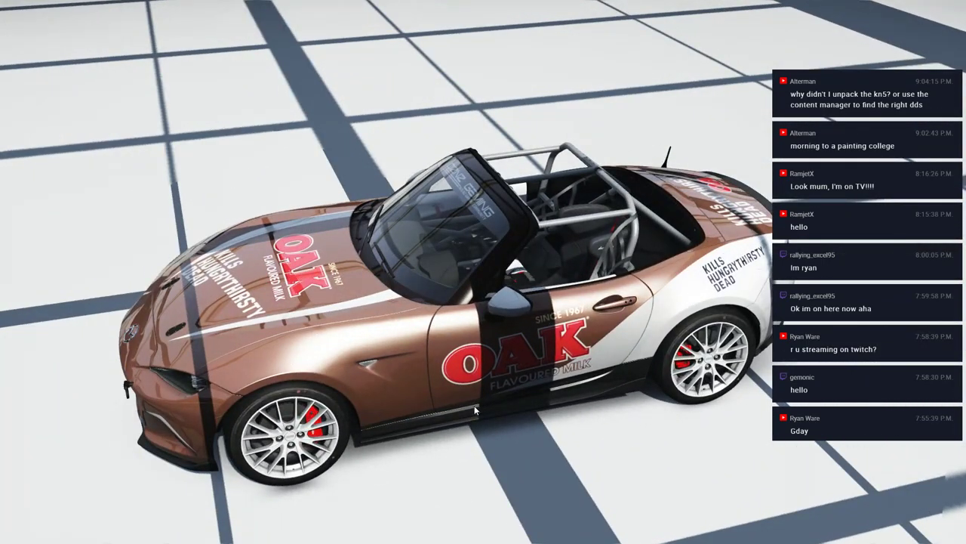
drag(475, 410, 570, 314)
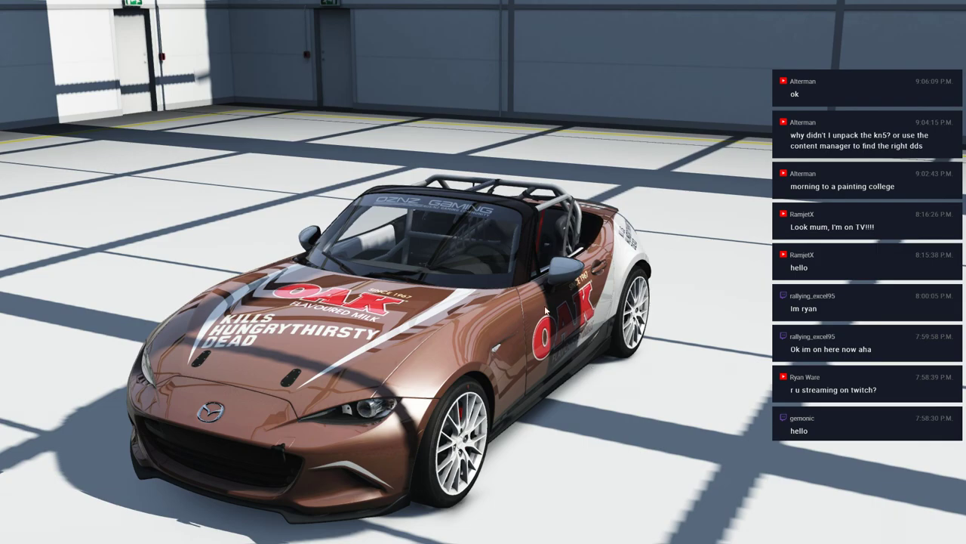
drag(545, 310, 201, 222)
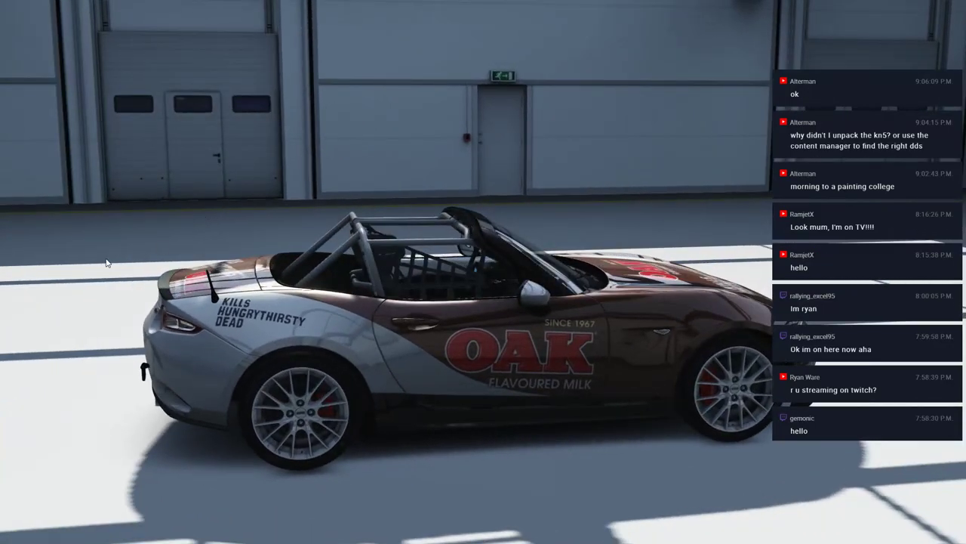
drag(106, 263, 670, 311)
drag(216, 367, 114, 317)
drag(596, 310, 333, 398)
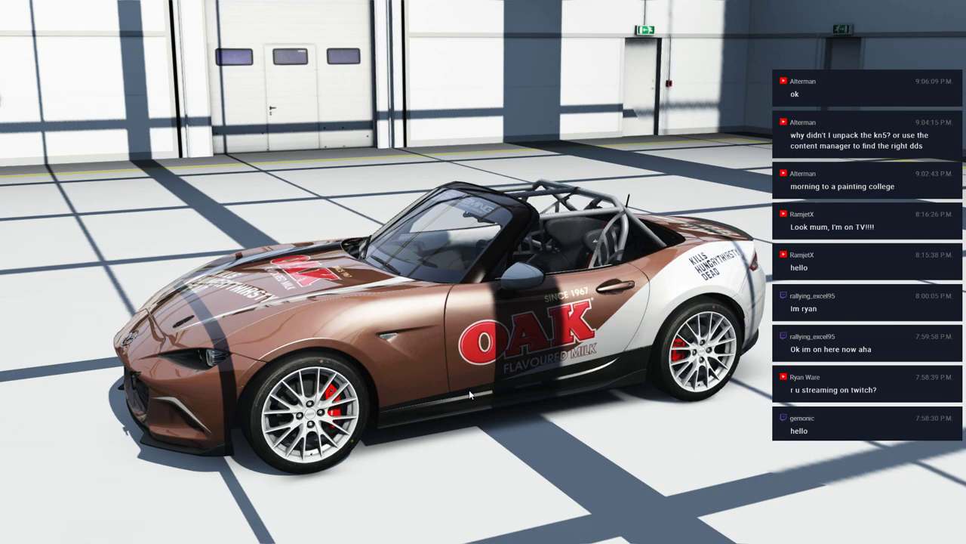
Step: Restart the car's automatic rotation to review the livery, and close the showroom
mouse_move(715, 513)
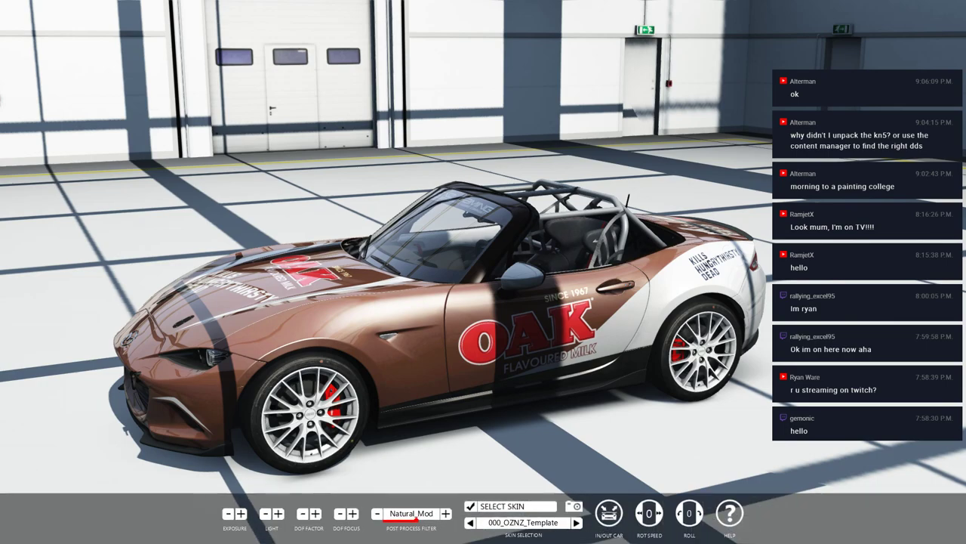
click(660, 513)
click(660, 513)
click(660, 512)
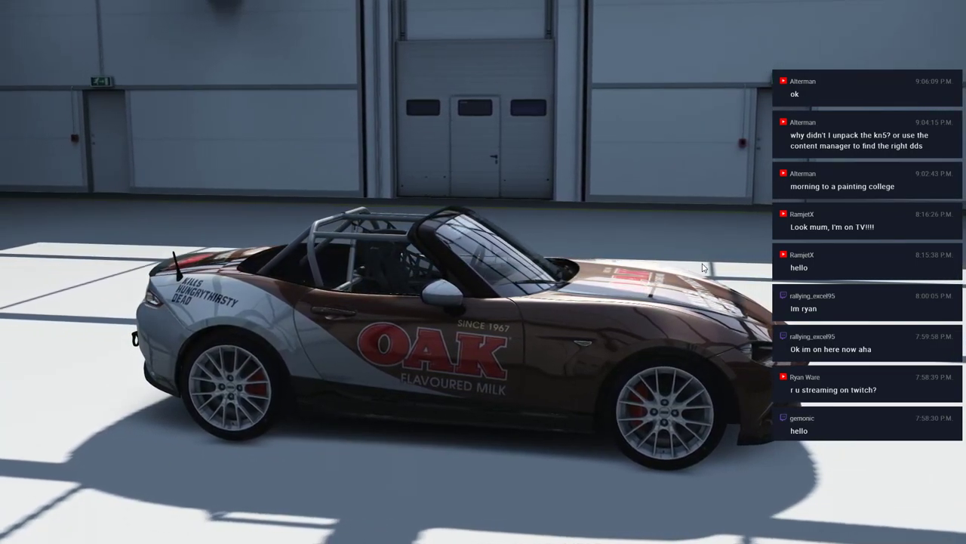
key(Escape)
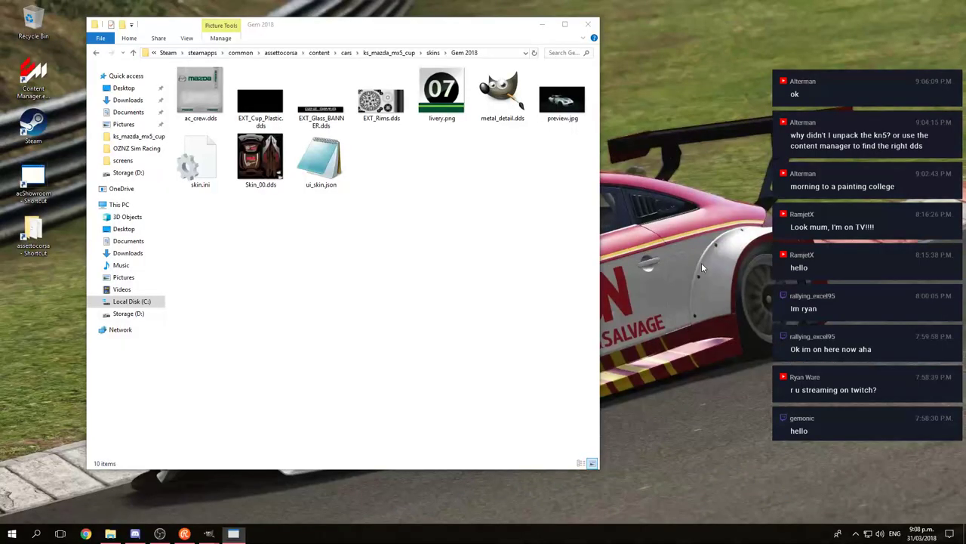
Step: Fill in ui_skin.json with skinname "Kills Hungry Thirsty Dead", the driver's name, country Australia, team "OZNZ Sim Racing" and number 48, and save it
drag(438, 34, 585, 58)
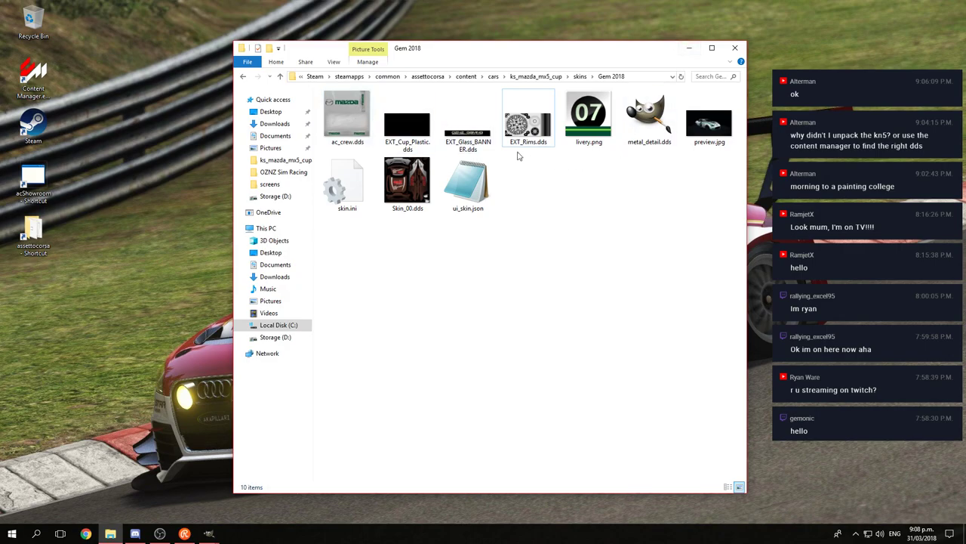
double_click(471, 185)
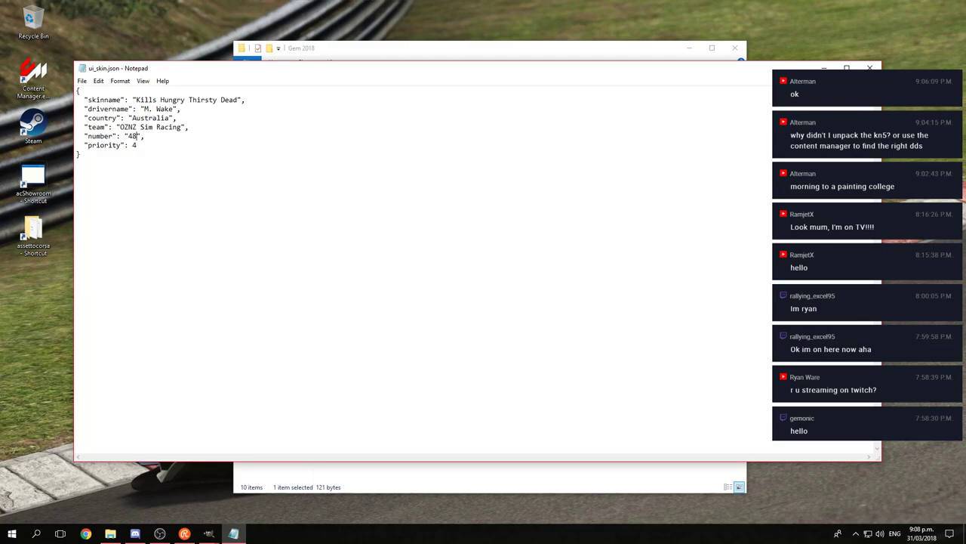
click(81, 81)
mouse_move(98, 82)
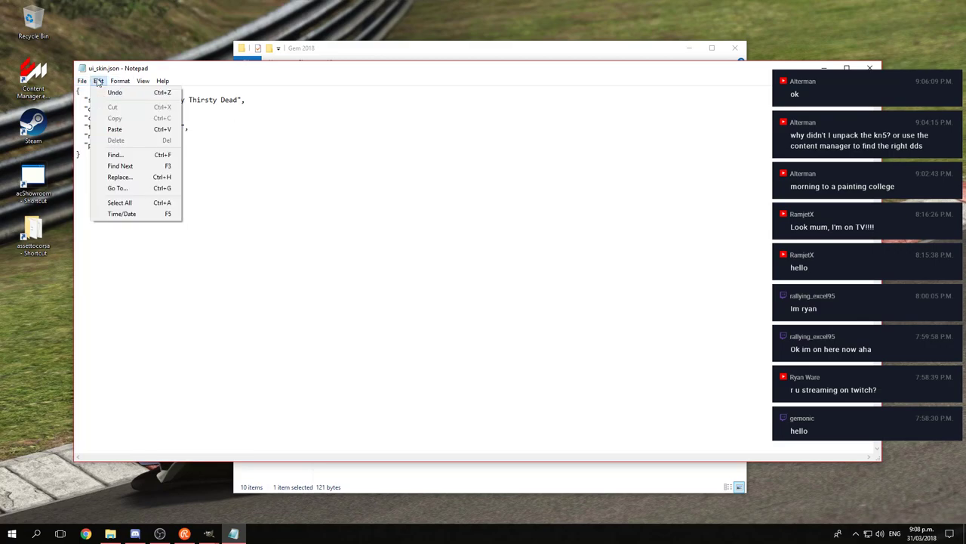
click(105, 114)
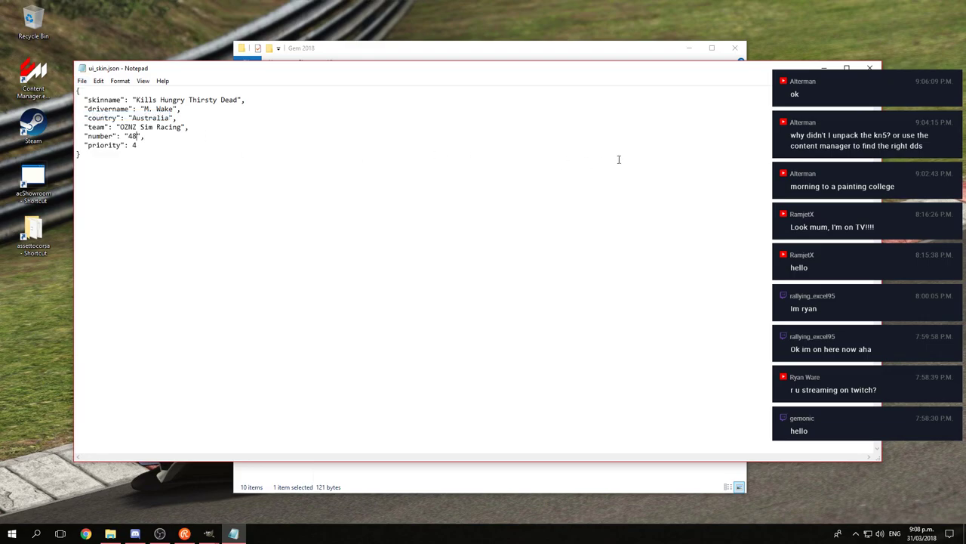
click(870, 68)
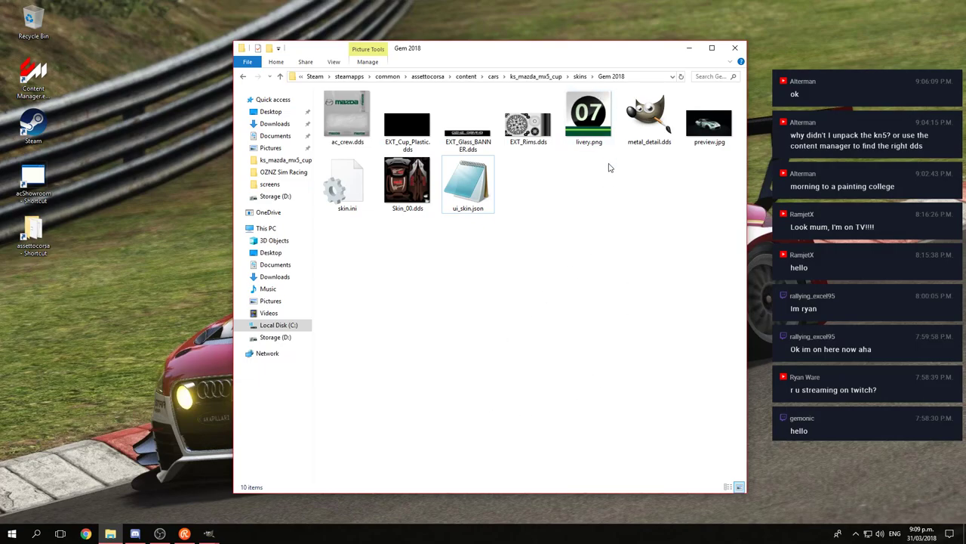
Step: View the skin's preview.jpg image, close it and reposition the Gem 2018 folder window
double_click(717, 130)
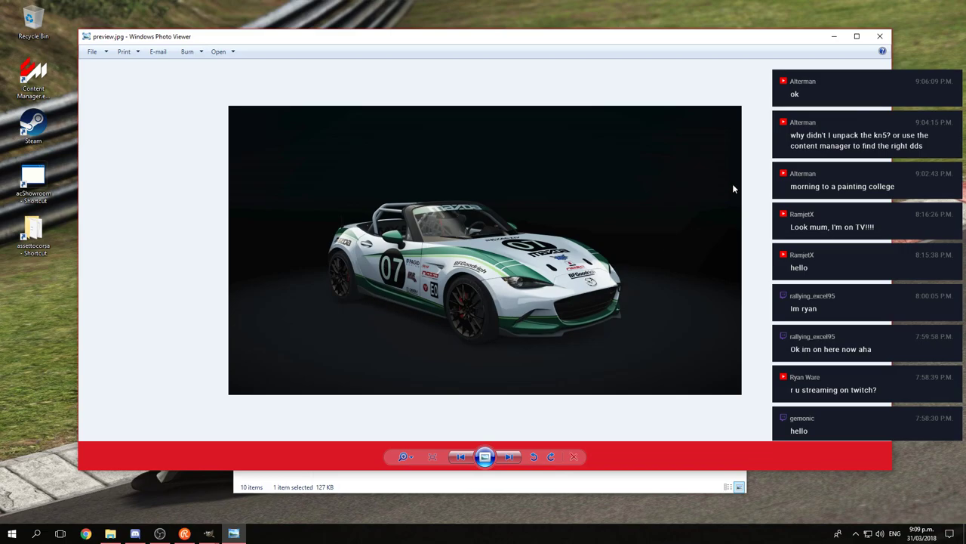
click(880, 36)
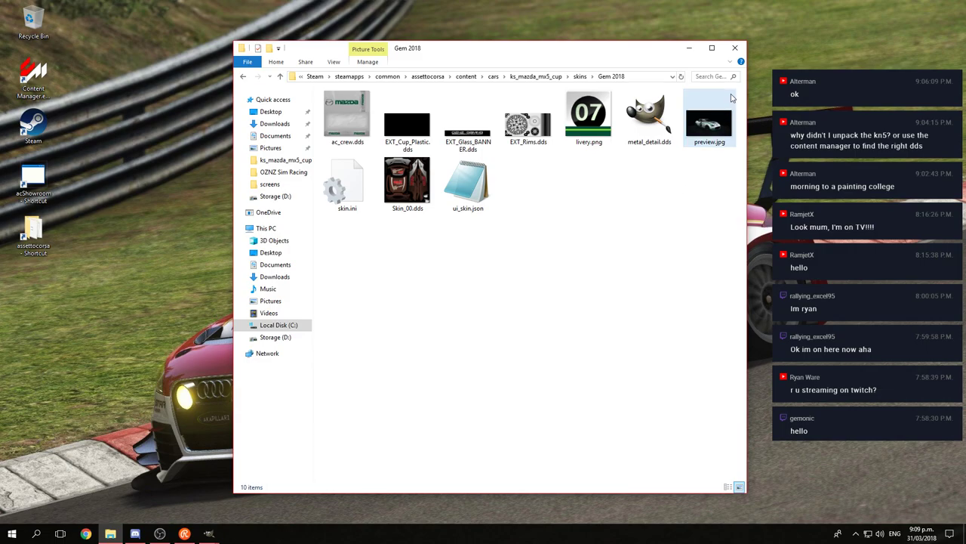
drag(644, 51, 666, 41)
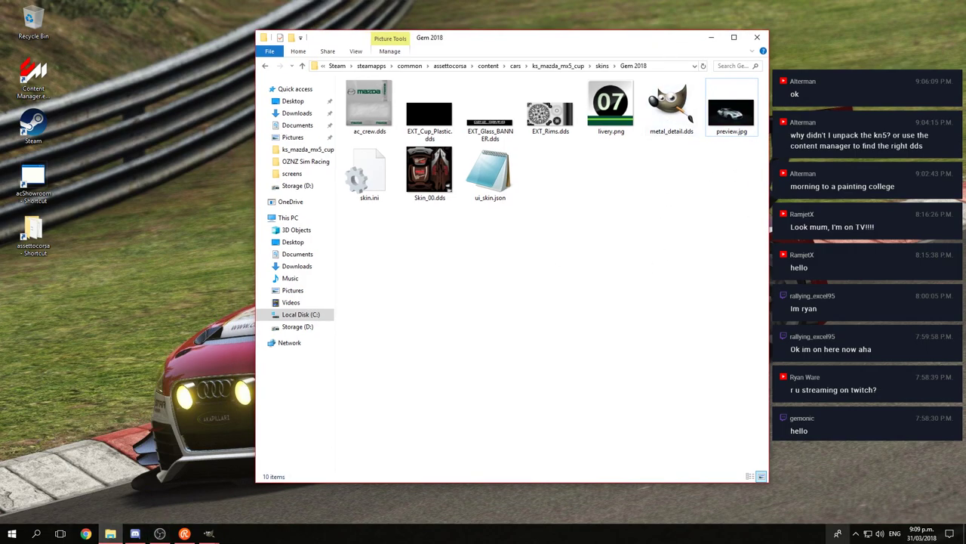
Step: Capture a showroom screenshot of the OAK livery from a front three-quarter angle, and exit the showroom
double_click(27, 180)
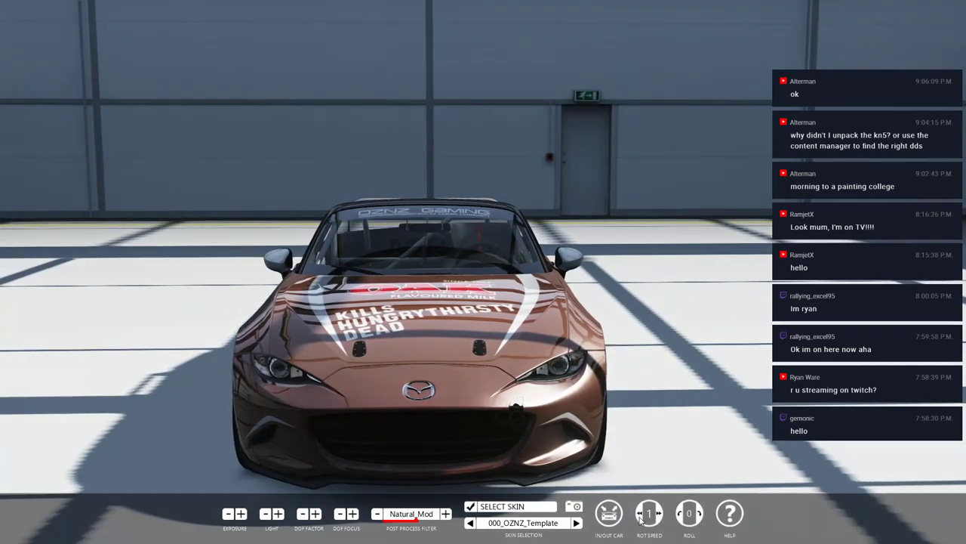
drag(545, 389, 621, 390)
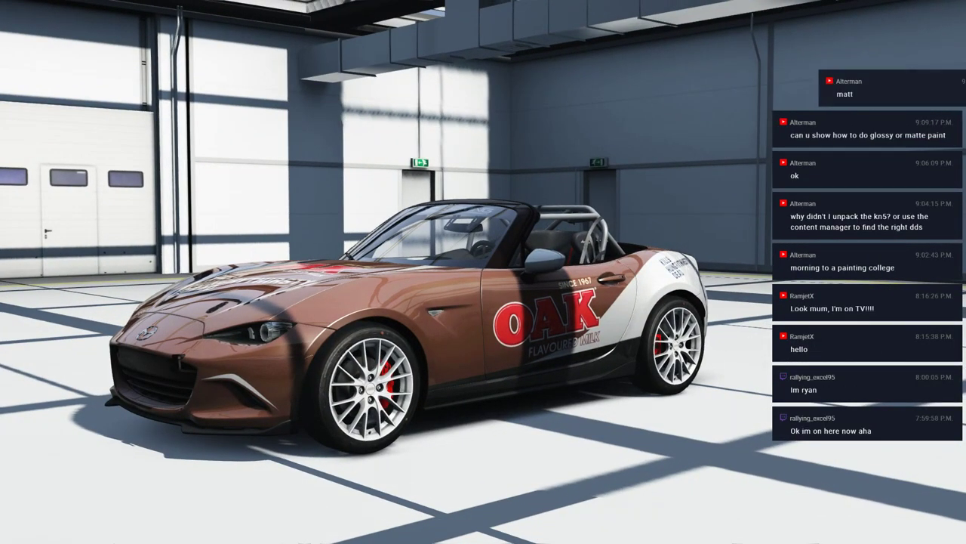
scroll(308, 405, up, 2)
drag(385, 409, 366, 408)
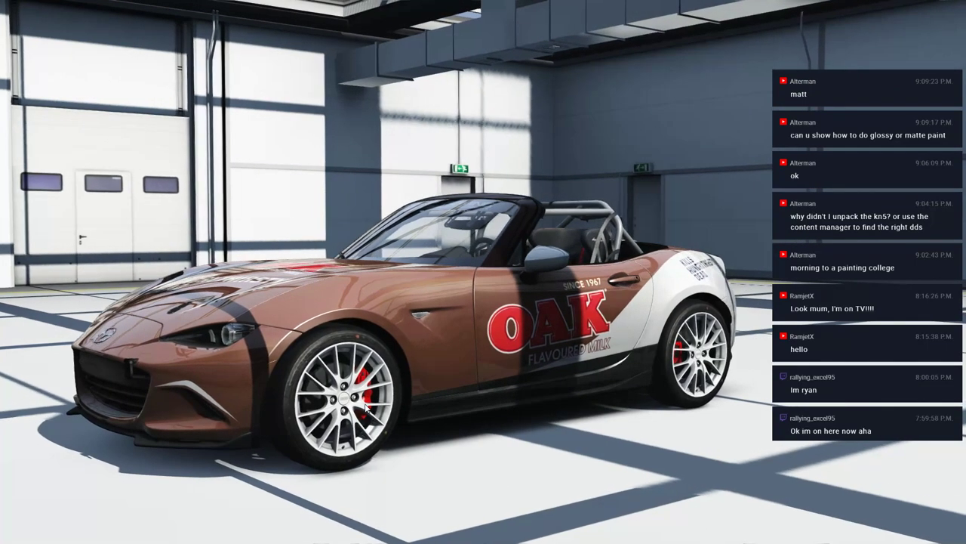
key(F8)
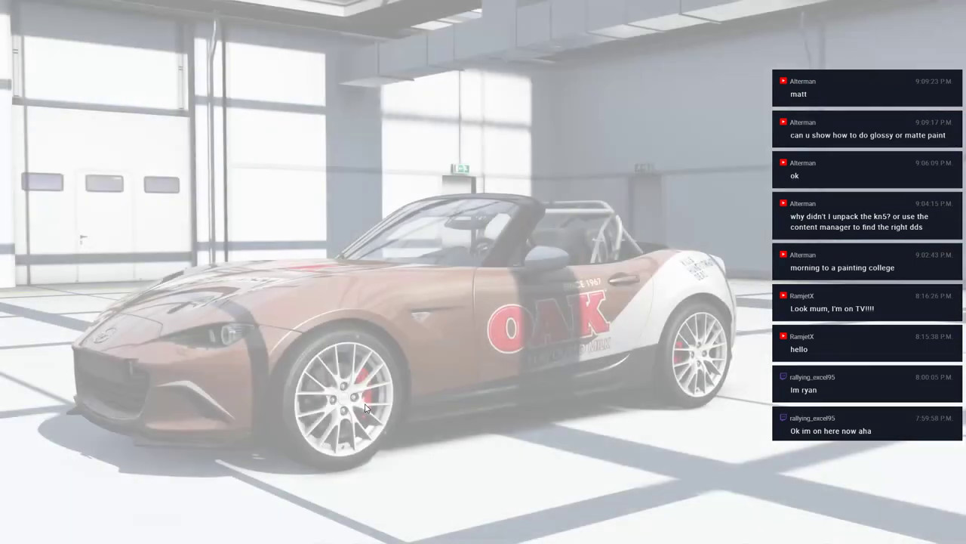
key(Escape)
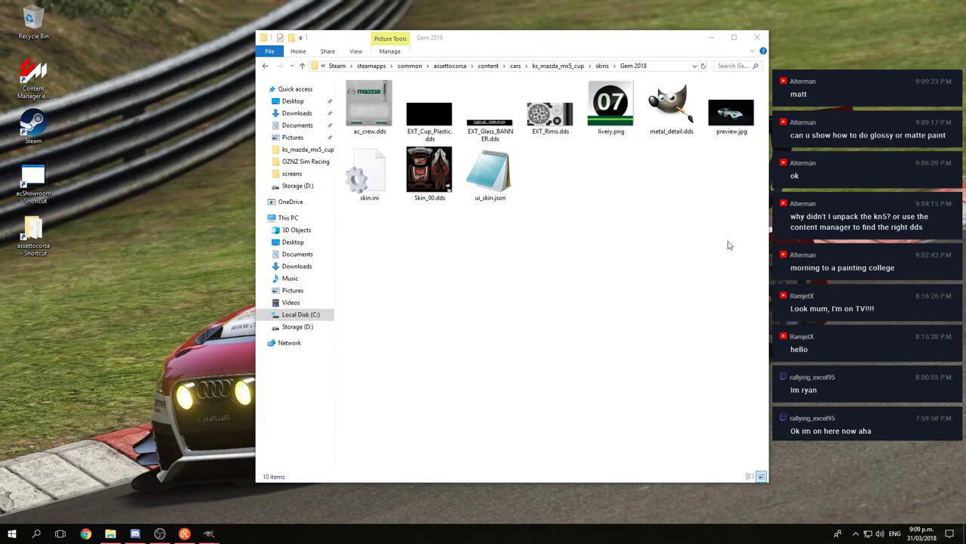
Step: Open the skin's preview.jpg in GIMP and minimise the Gem 2018 folder window
right_click(735, 114)
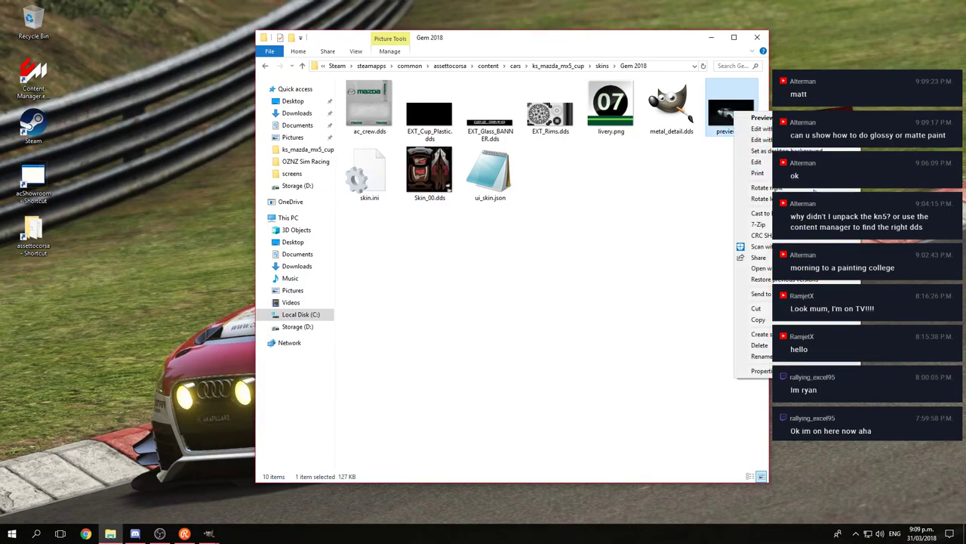
mouse_move(761, 268)
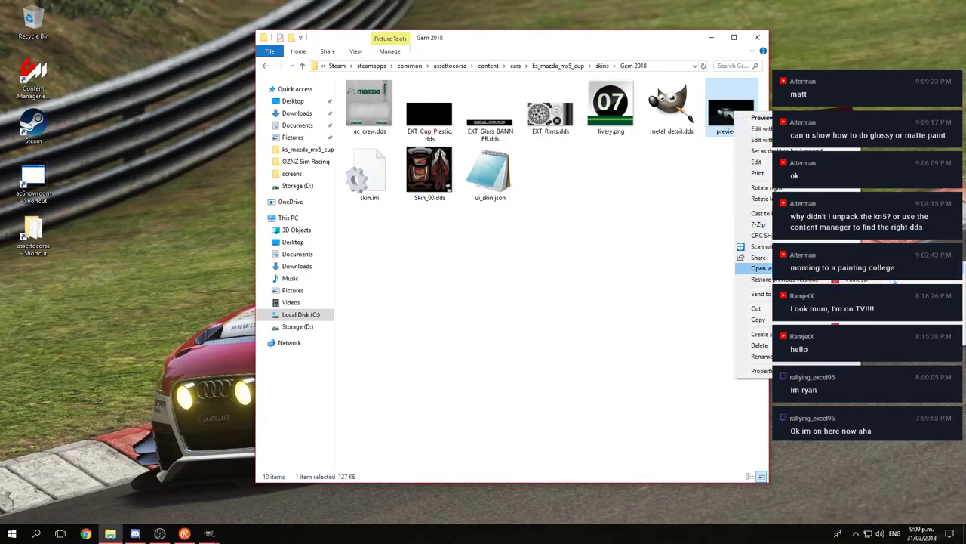
click(868, 313)
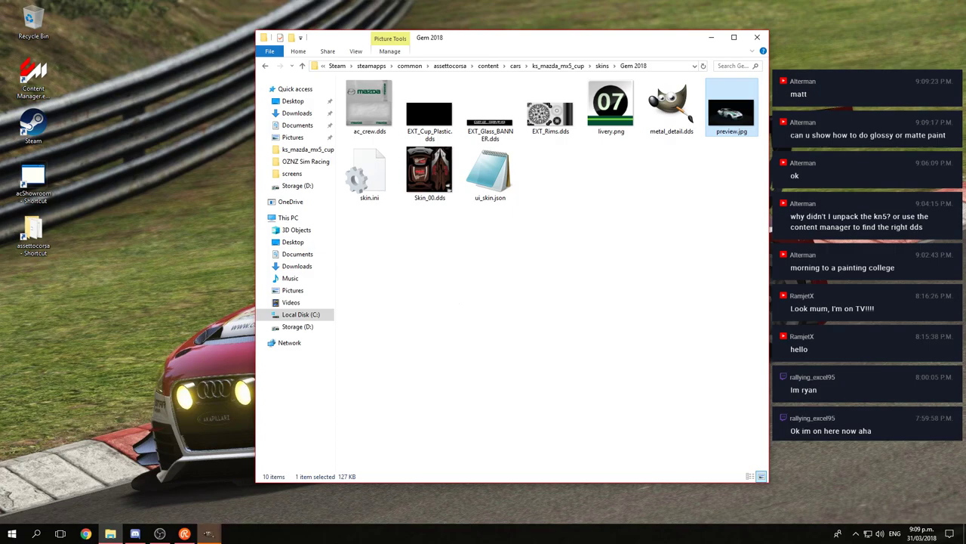
click(712, 37)
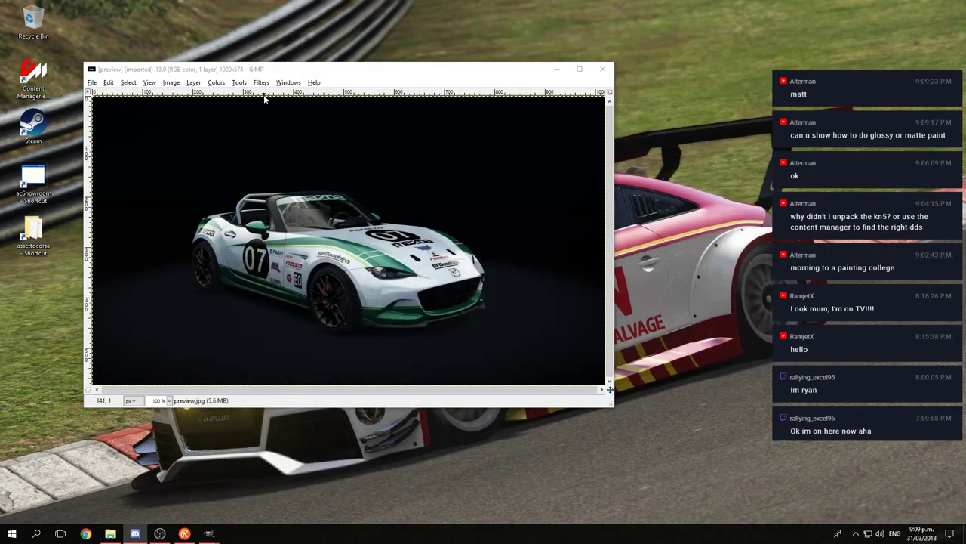
Step: Open the Assetto Corsa screens folder inside Documents beside the preview image
right_click(109, 535)
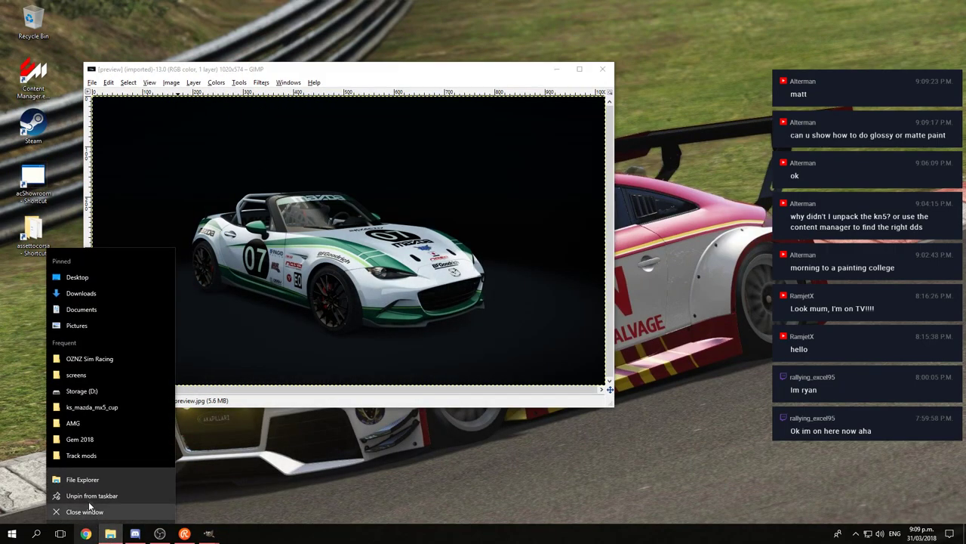
click(94, 304)
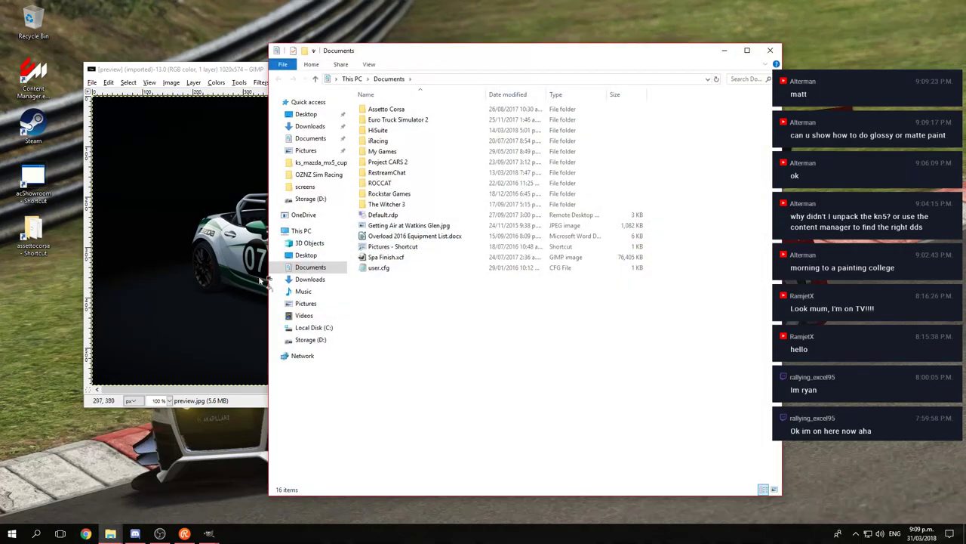
drag(407, 52, 541, 60)
double_click(523, 111)
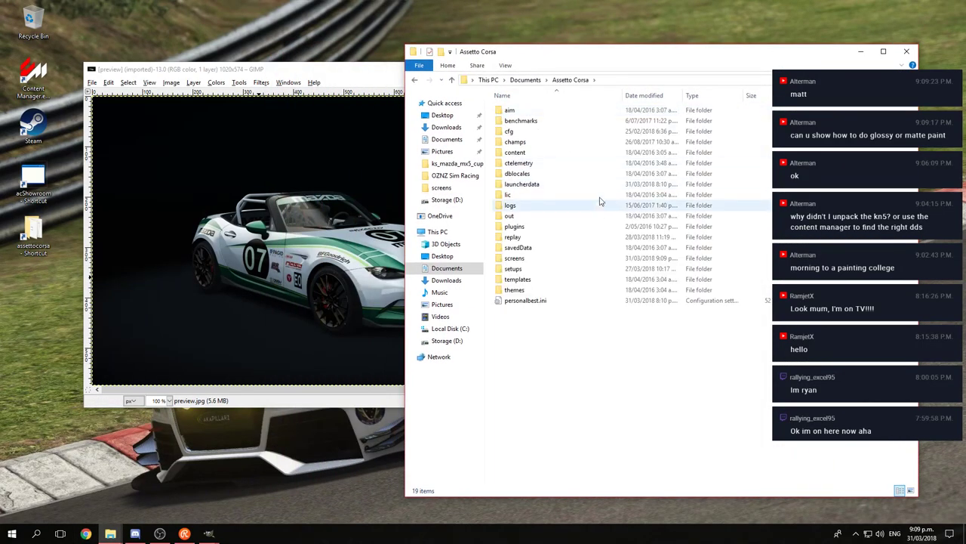
double_click(517, 153)
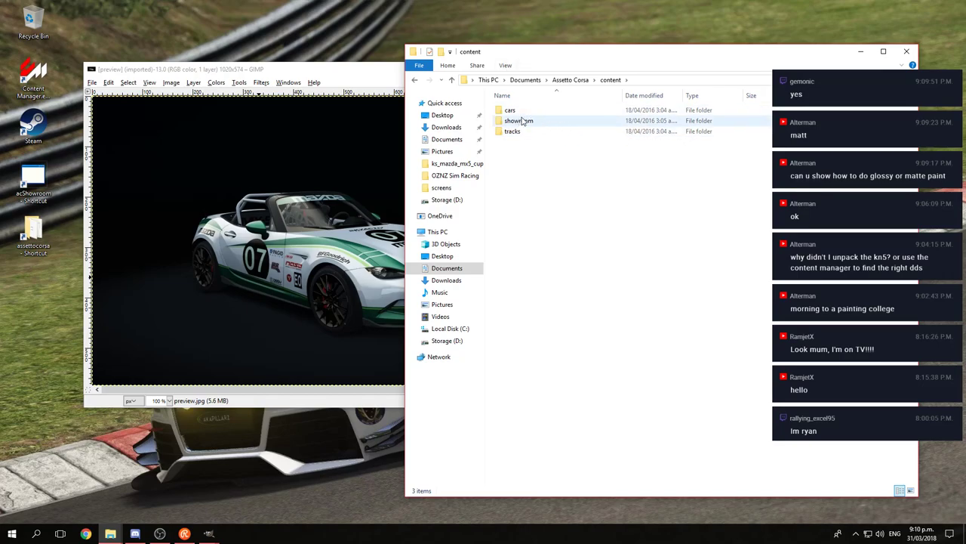
click(569, 80)
double_click(524, 260)
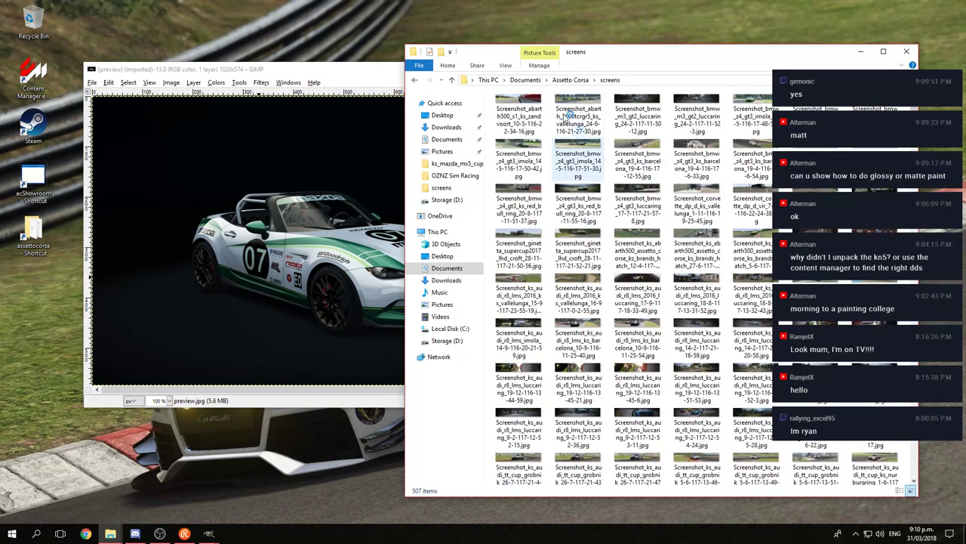
click(523, 141)
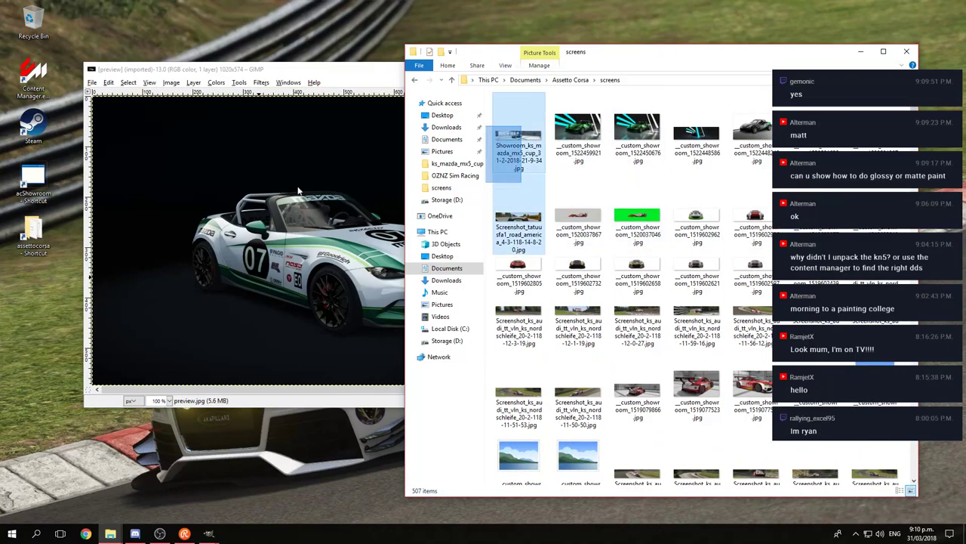
drag(528, 142, 301, 244)
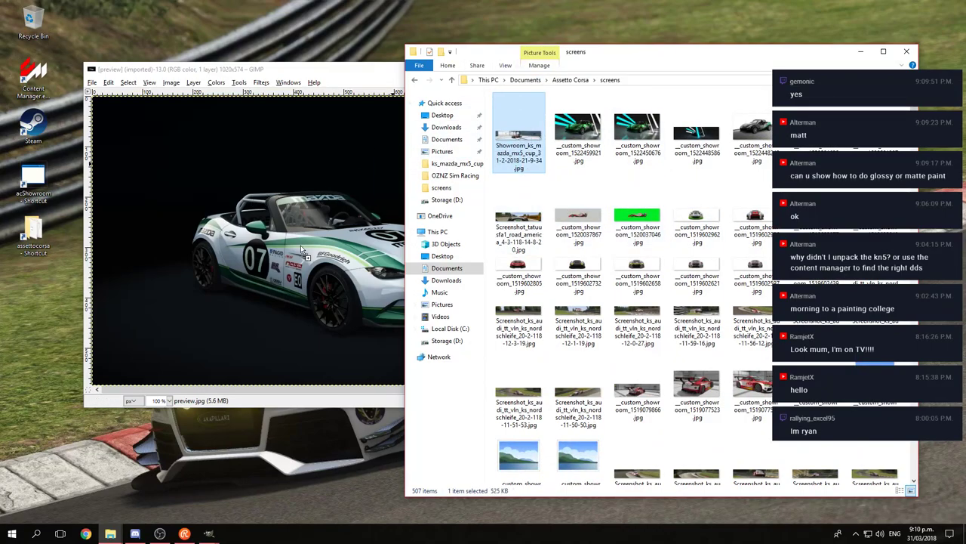
click(860, 52)
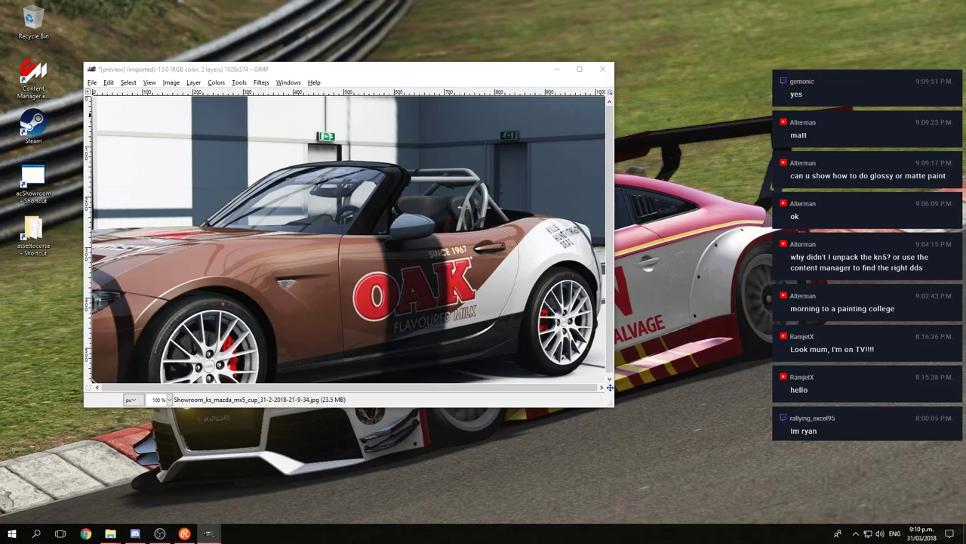
Step: Scale the screenshot layer down and move it so the whole car fits within the preview canvas
key(Return)
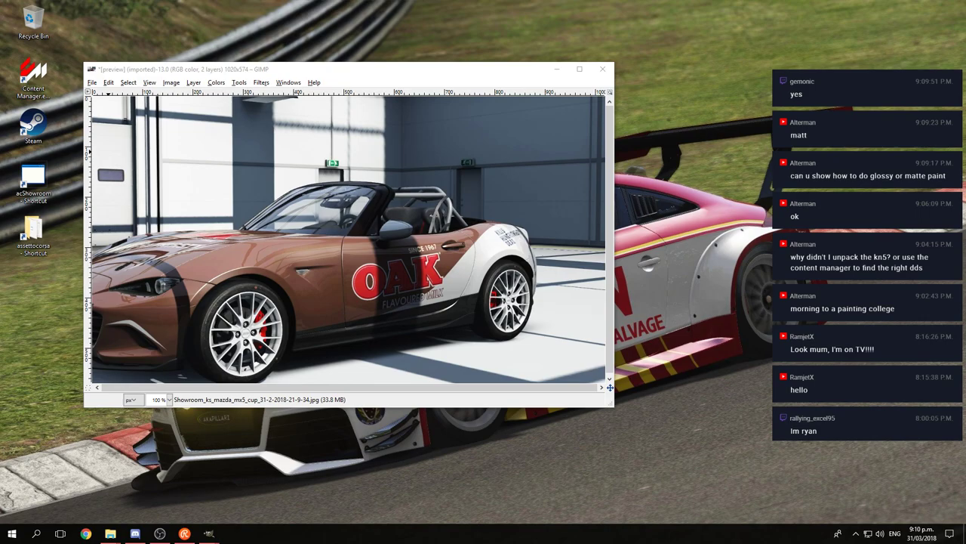
drag(0, 120, 675, 82)
click(672, 141)
drag(305, 271, 361, 246)
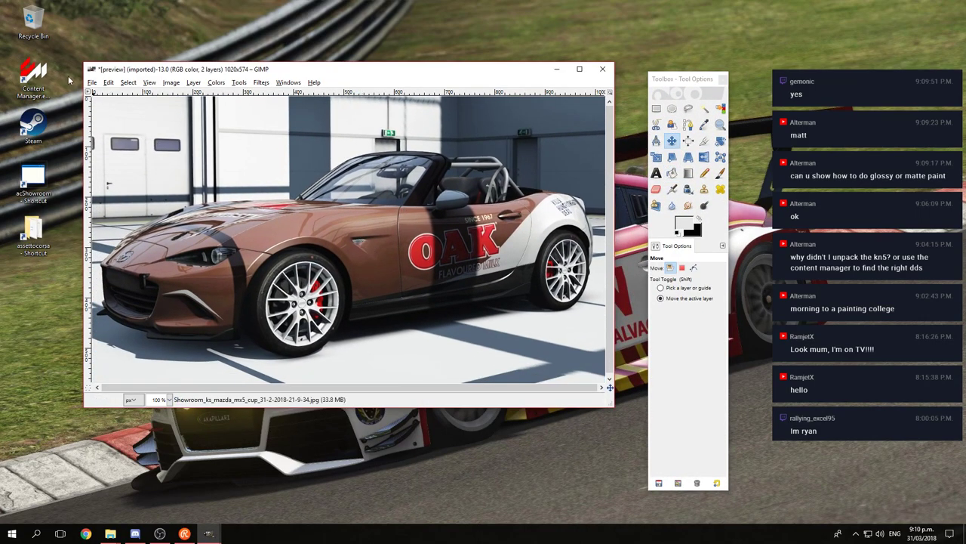
click(92, 82)
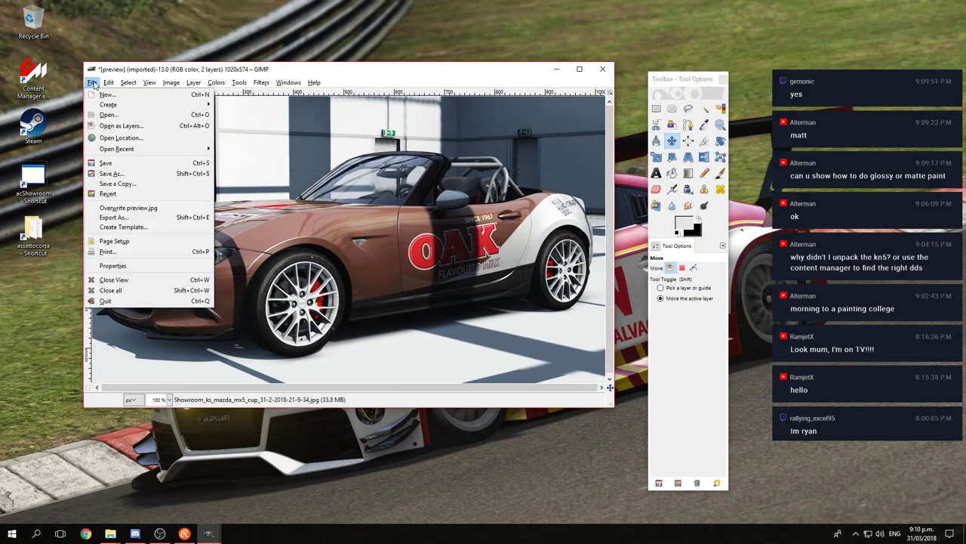
click(156, 218)
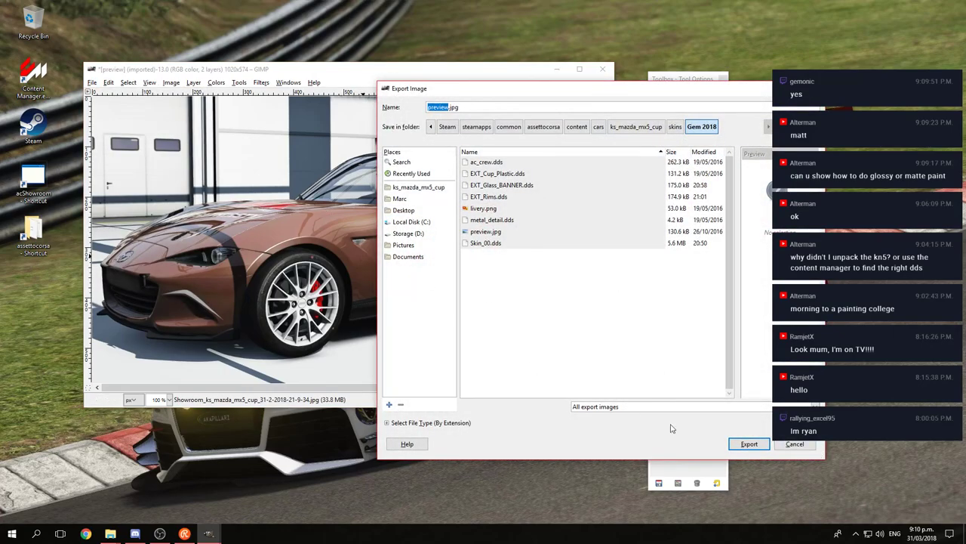
click(794, 444)
Step: Overwrite preview.jpg with the OAK car image and close the image, discarding the unsaved project changes
click(92, 82)
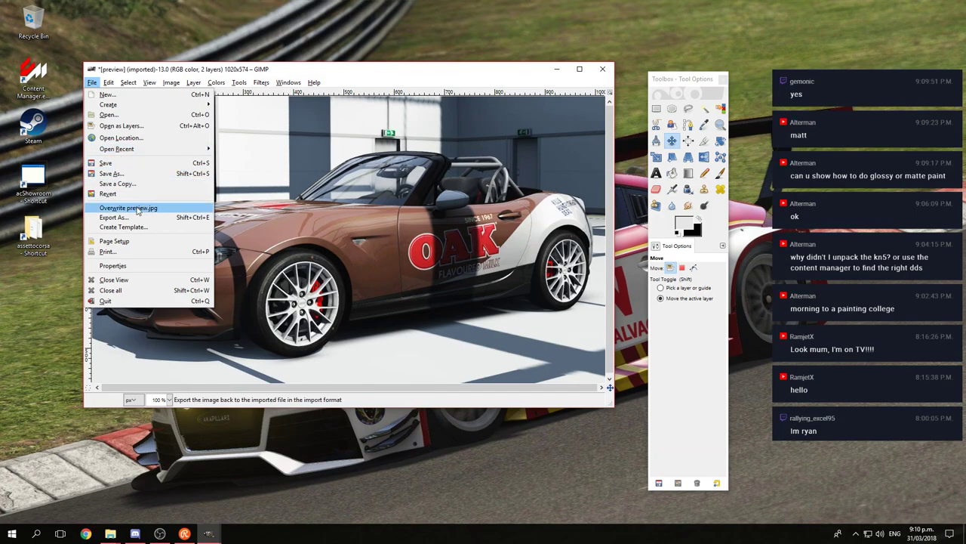
click(137, 211)
click(484, 333)
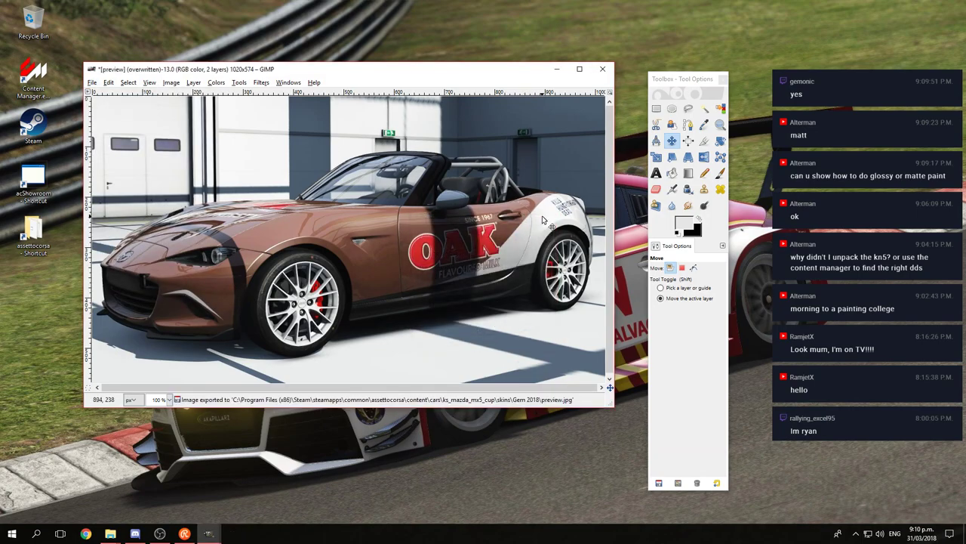
click(602, 68)
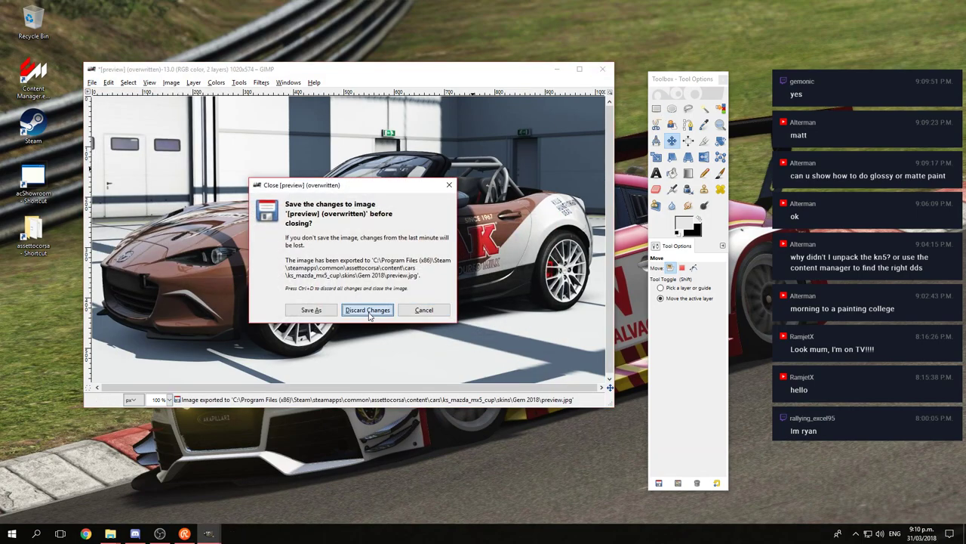
click(367, 310)
Step: Check the updated preview.jpg thumbnail in the Gem 2018 folder and close that folder window
mouse_move(104, 534)
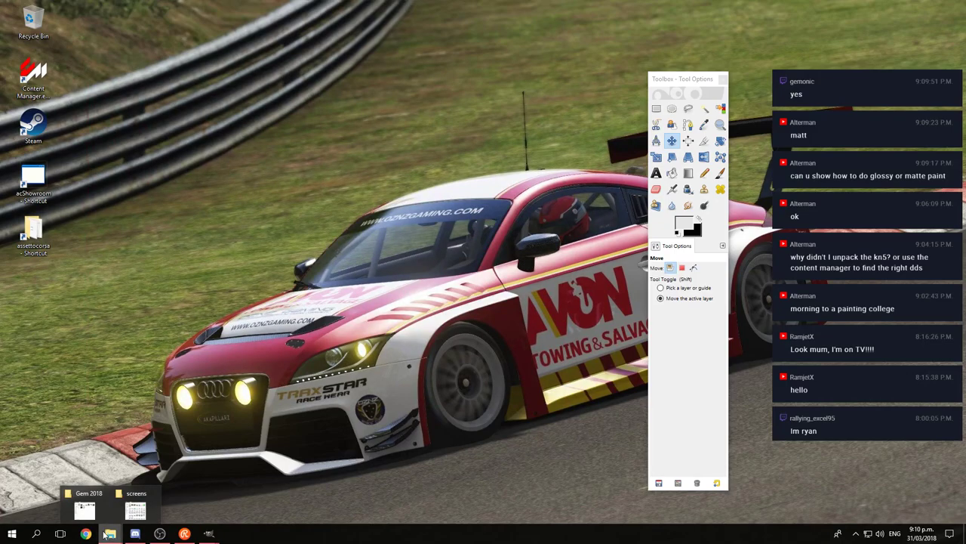
click(84, 500)
drag(625, 39, 388, 53)
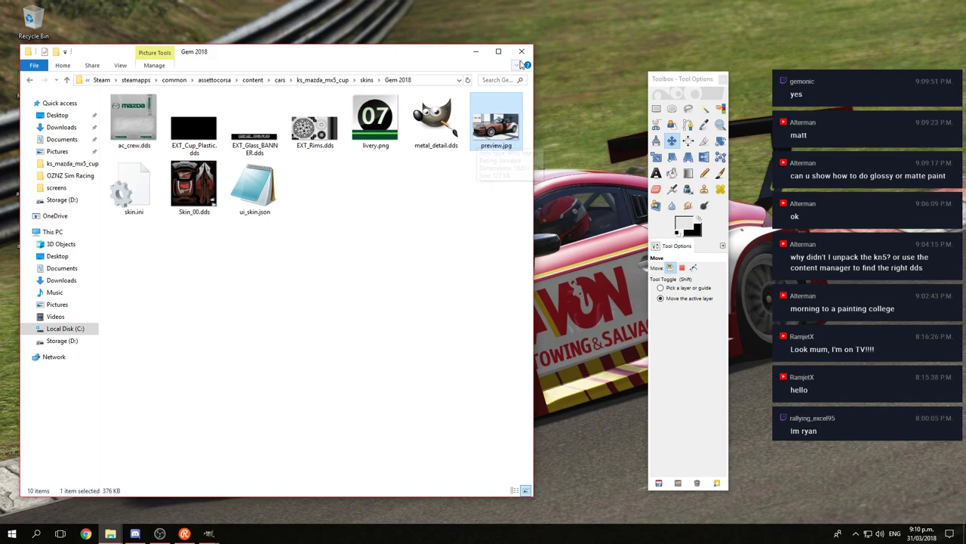
click(522, 52)
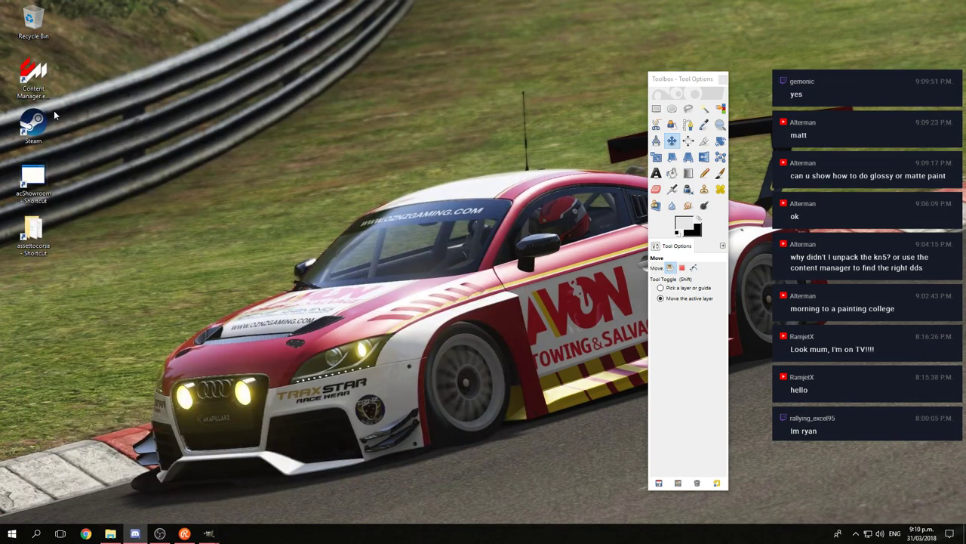
Step: Switch to Gem Mazda 2018.xcf in GIMP and examine the complete livery template
drag(687, 79, 700, 64)
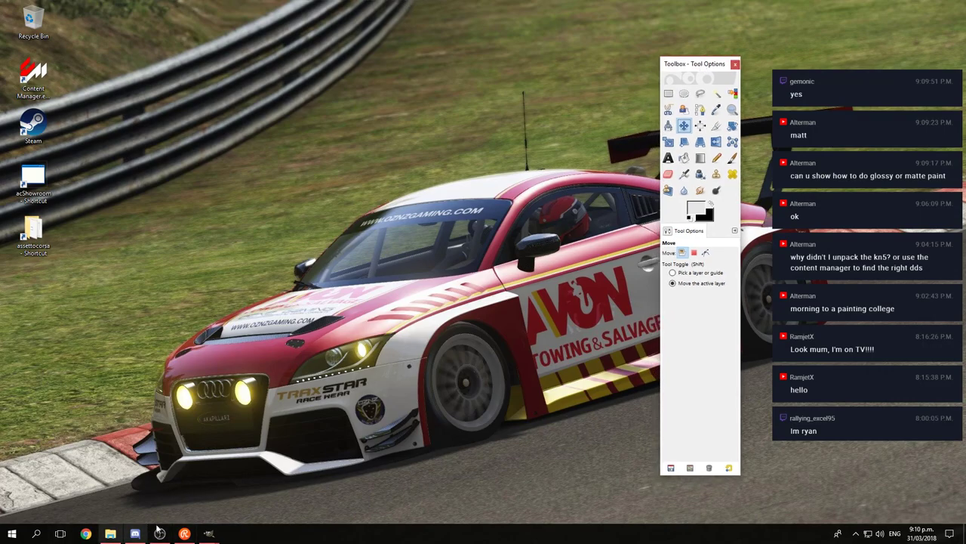
mouse_move(215, 534)
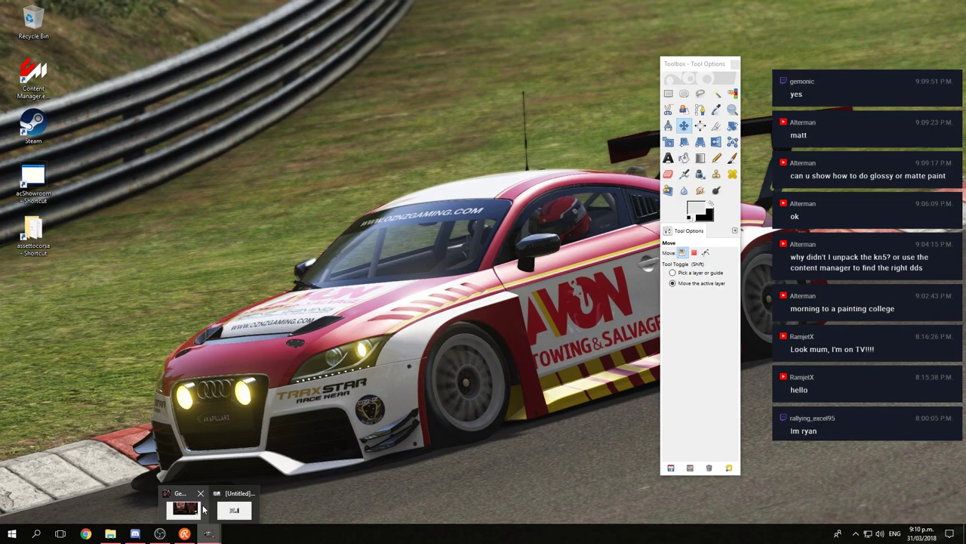
click(184, 513)
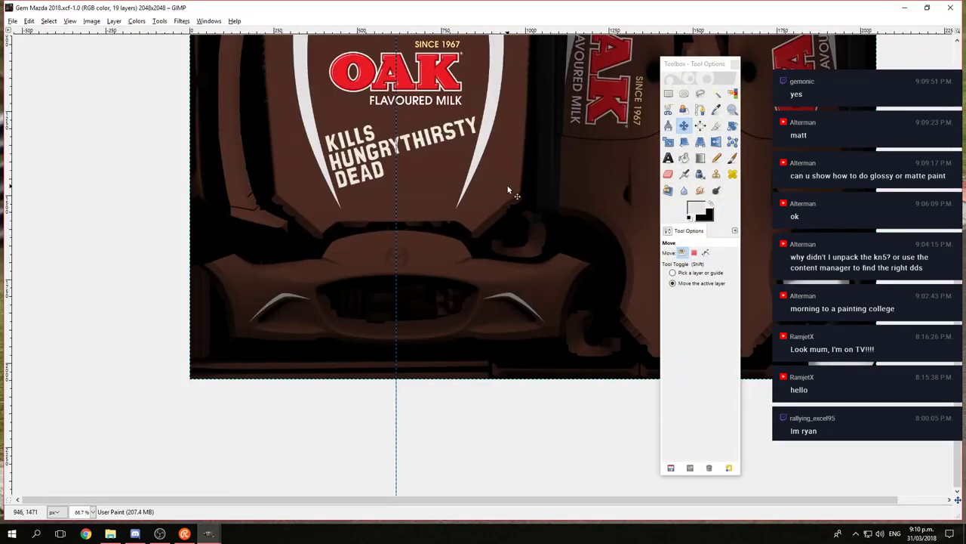
scroll(510, 189, down, 3)
drag(552, 195, 369, 199)
scroll(358, 220, up, 2)
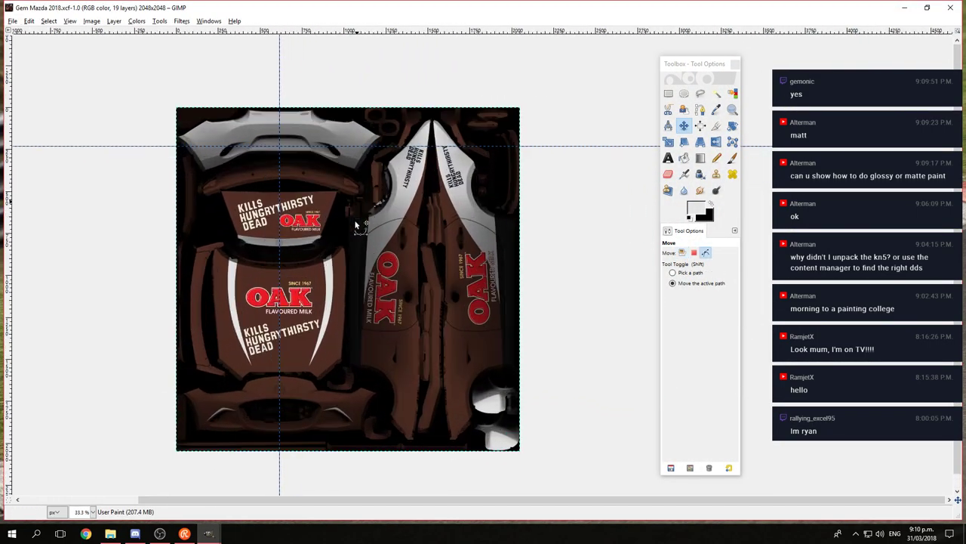
drag(332, 235, 413, 206)
scroll(413, 206, down, 1)
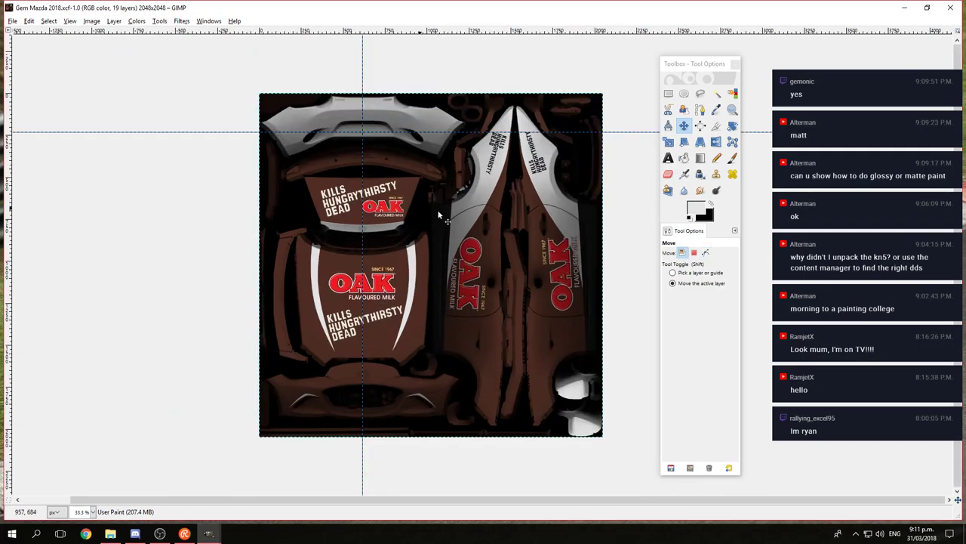
Step: Move the toolbox clear of the canvas and hide the template's logo and slogan layers, followed by all remaining visible layers
drag(697, 64, 726, 61)
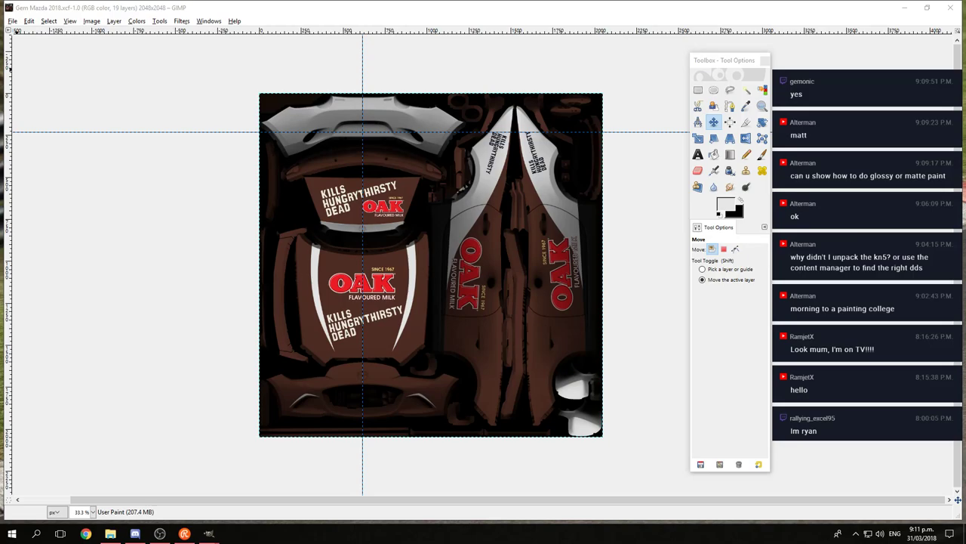
key(ctrl+z)
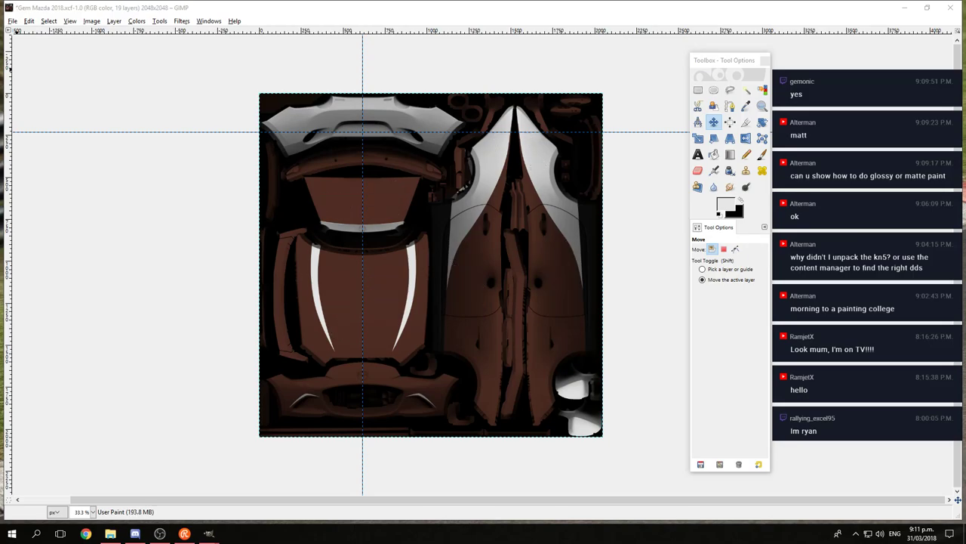
key(ctrl+z)
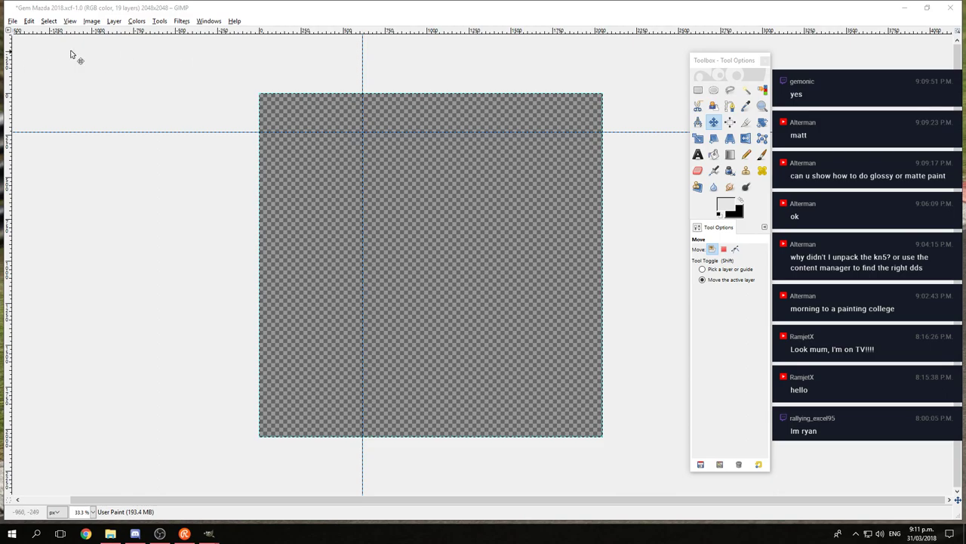
Step: Bring the Layers dock into view beside the canvas and briefly show the AO layer to examine its shading
mouse_move(0, 44)
mouse_down()
mouse_move(33, 44)
mouse_move(72, 63)
mouse_move(104, 55)
mouse_up()
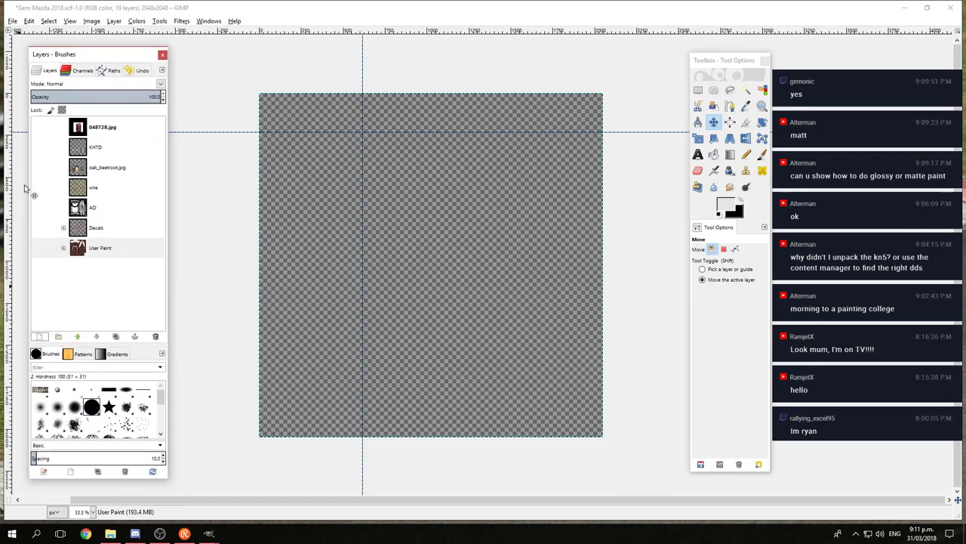
click(39, 208)
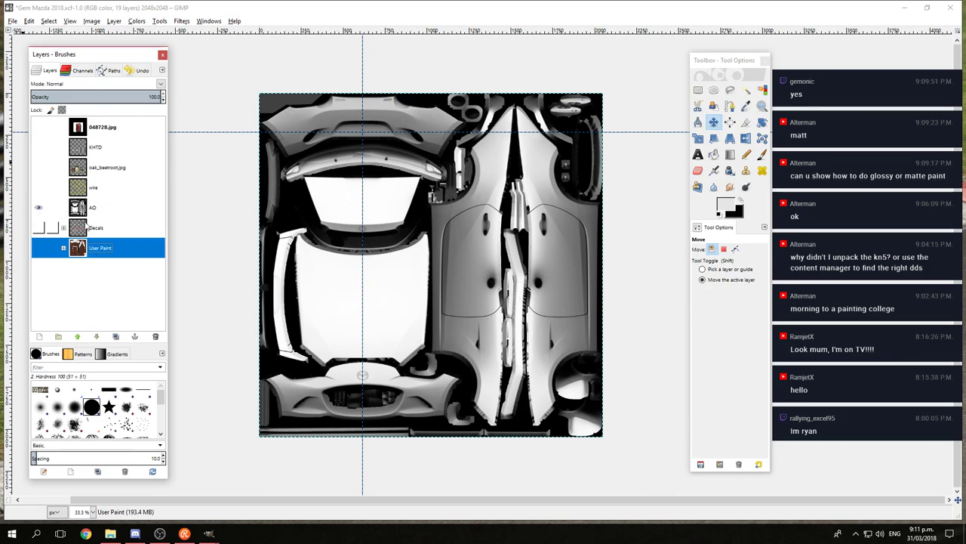
click(39, 207)
Step: Add a new 2048 × 2048 layer named Map directly above the AO layer
click(95, 213)
click(50, 339)
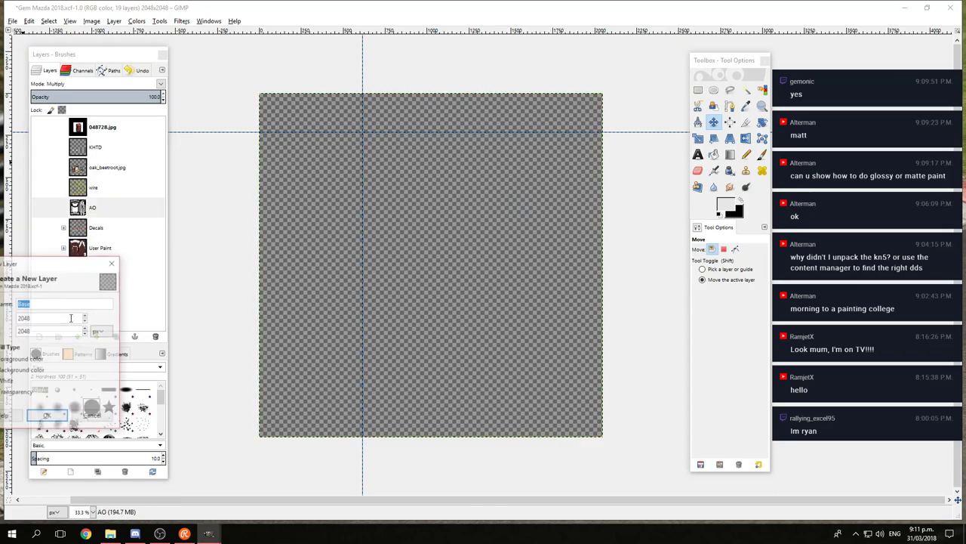
text(Map)
key(Return)
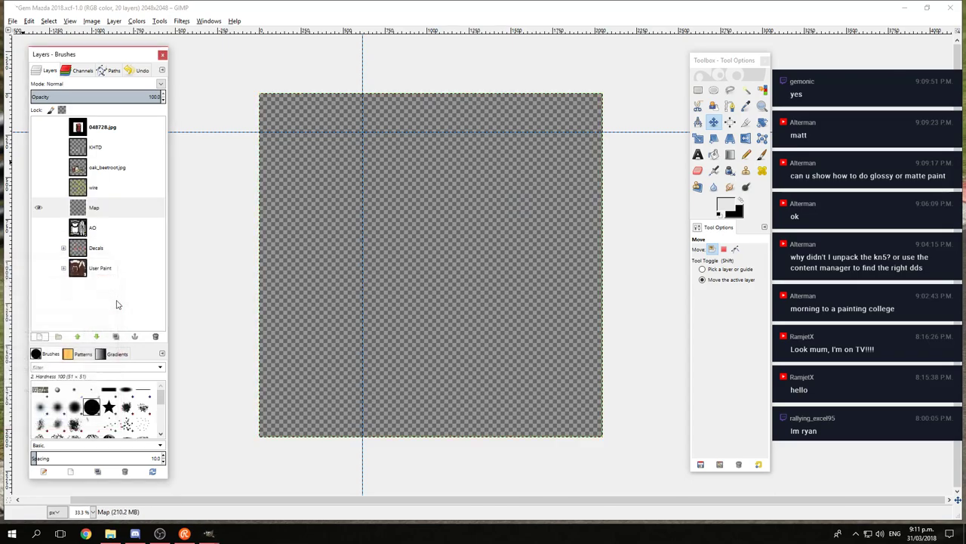
Step: Set the foreground colour to pure white and fill the whole Map layer with it
click(727, 203)
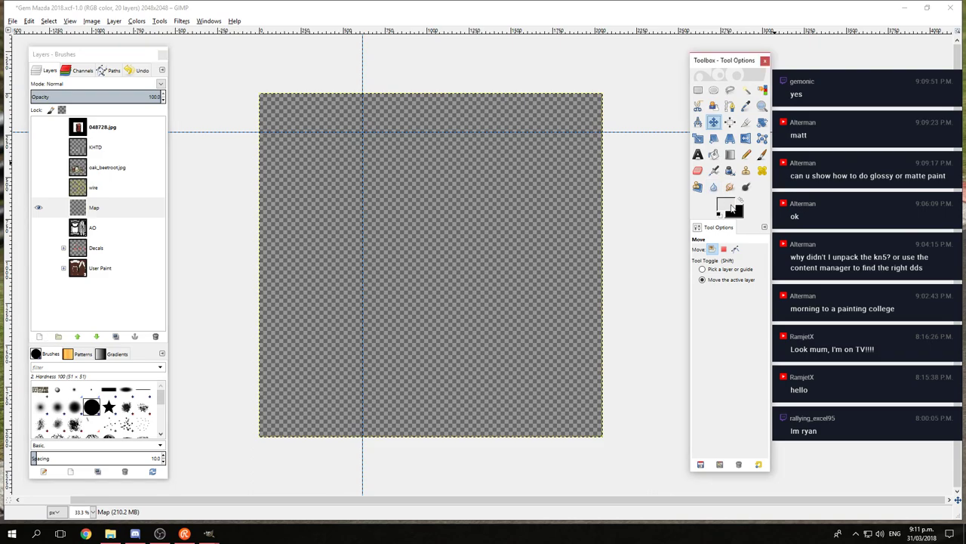
drag(383, 240, 491, 362)
click(469, 352)
click(713, 154)
click(400, 192)
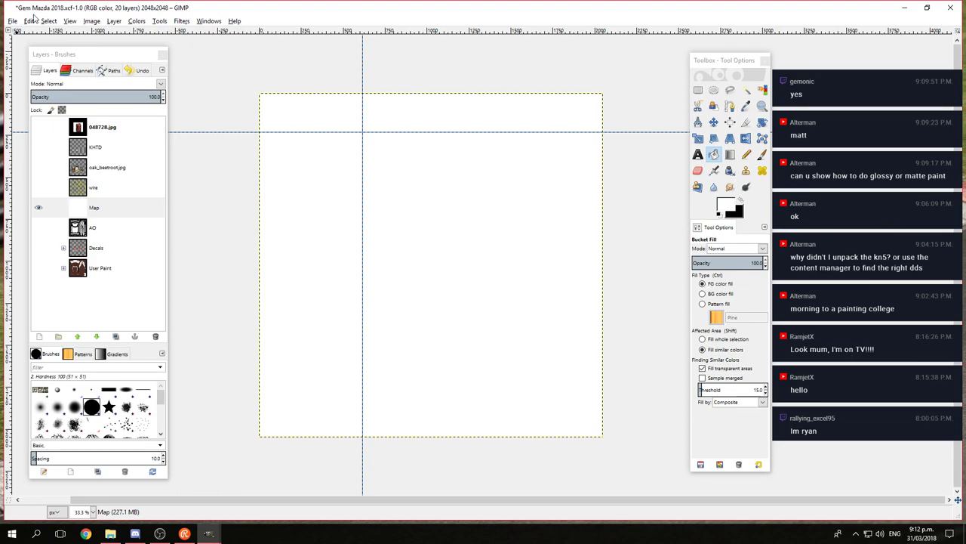
click(135, 55)
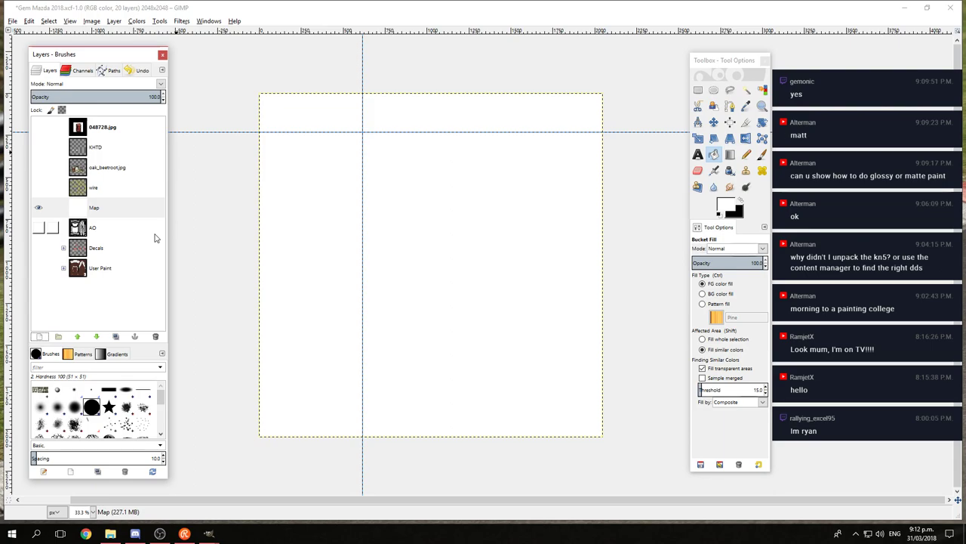
click(13, 21)
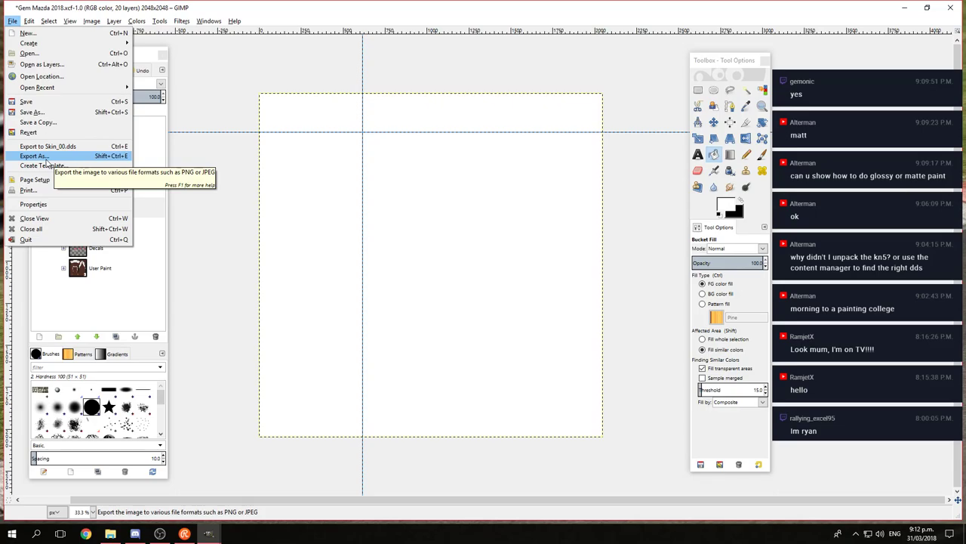
click(218, 94)
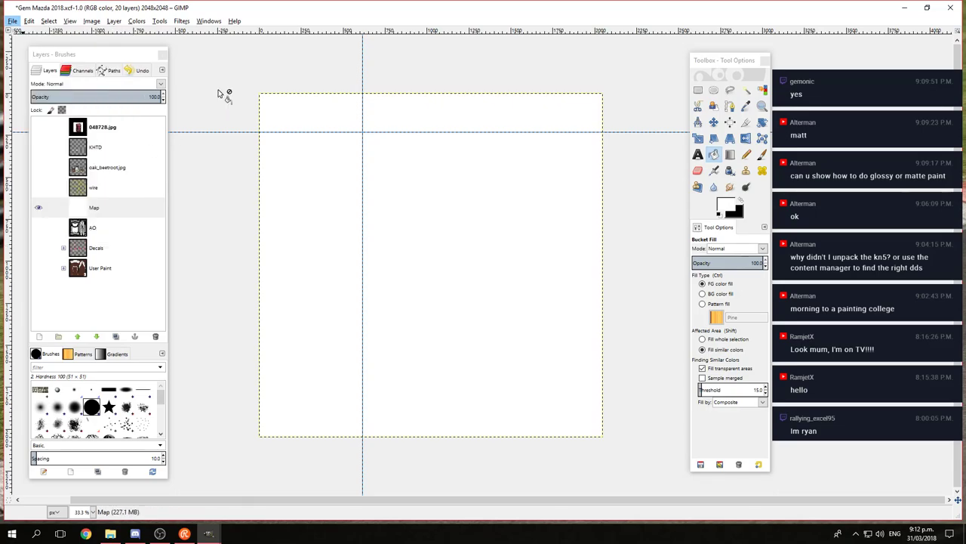
Step: Examine the Map layer's channels by hiding red, green, blue and alpha in turn and showing all of them again
click(76, 71)
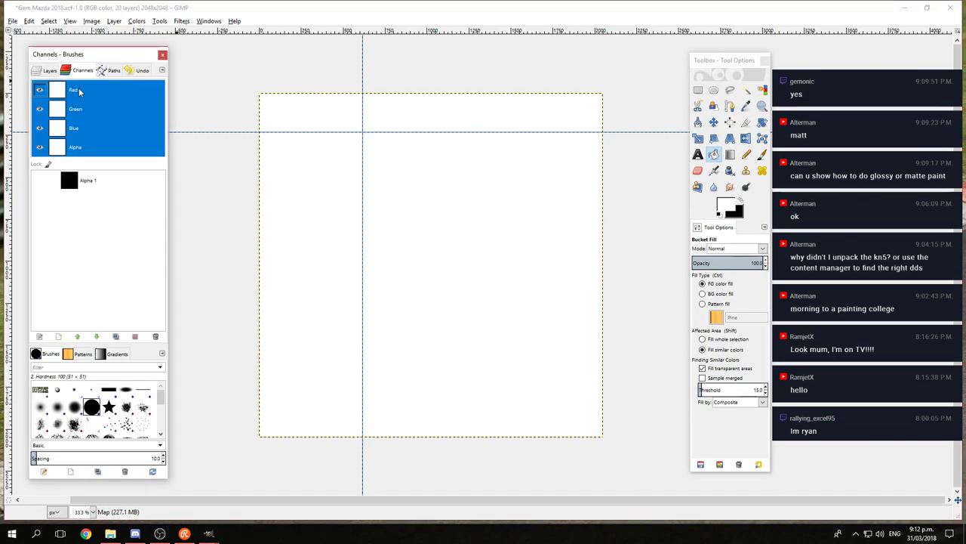
click(40, 90)
click(39, 109)
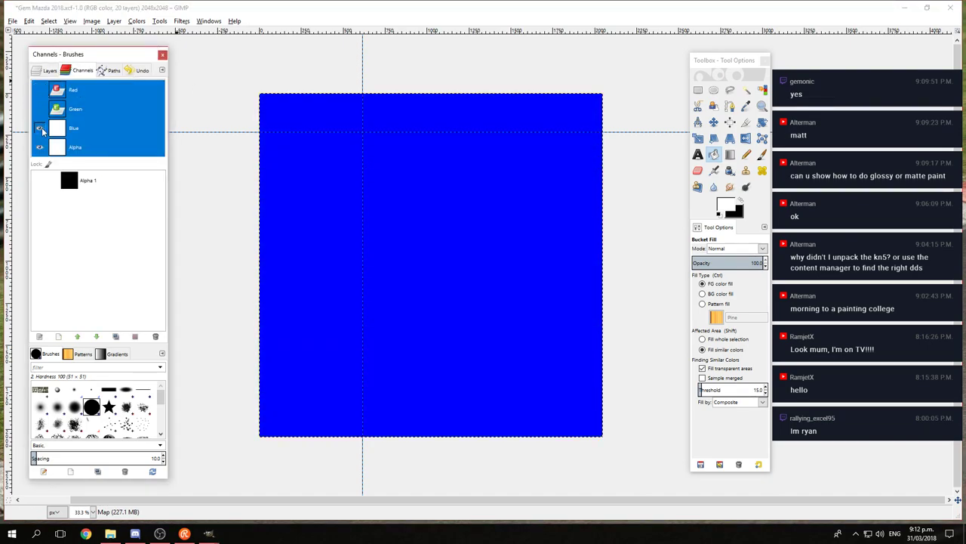
click(39, 128)
click(39, 147)
click(40, 147)
click(39, 127)
click(39, 108)
click(39, 90)
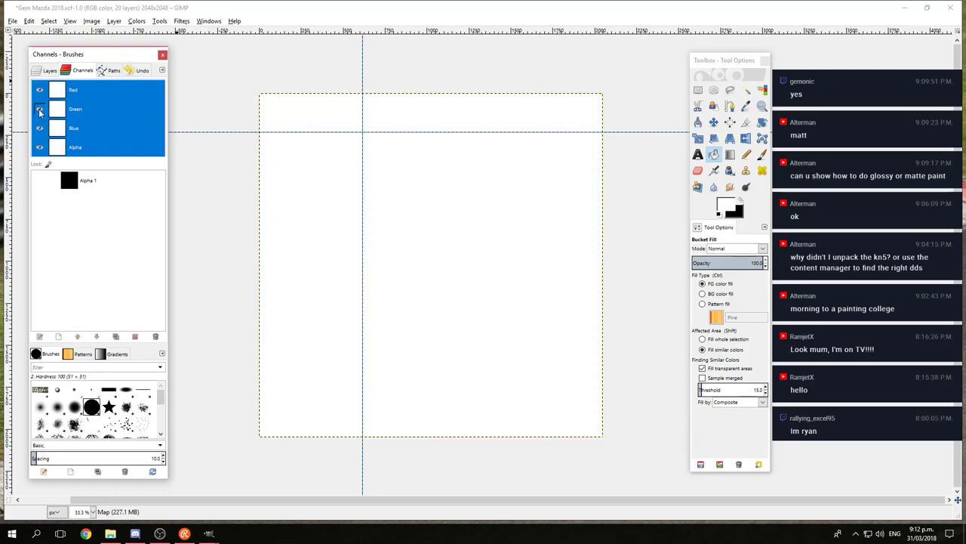
Step: Check the effect of leaving only the green channel visible, restore all four channels and return to the layer list
click(40, 90)
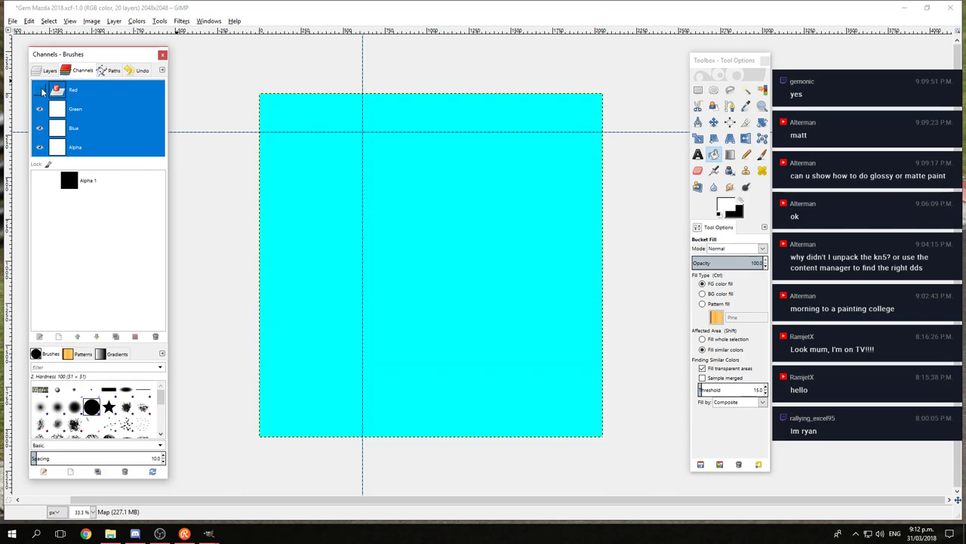
click(39, 127)
click(39, 147)
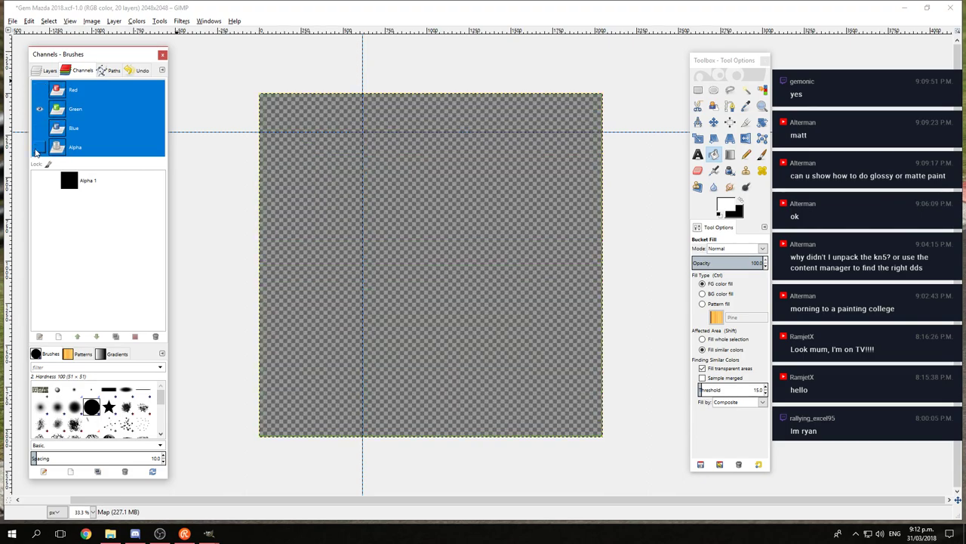
click(39, 109)
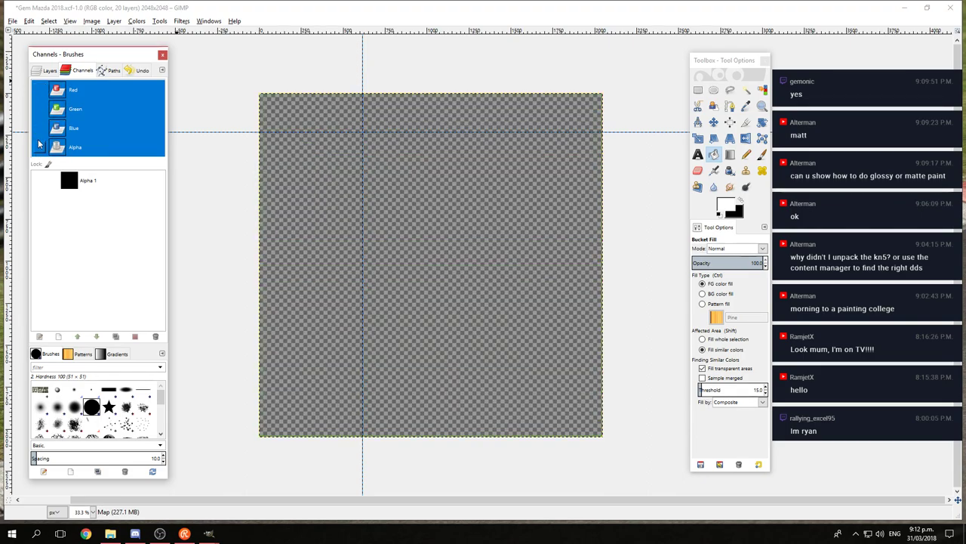
click(39, 148)
click(40, 146)
click(40, 127)
click(39, 108)
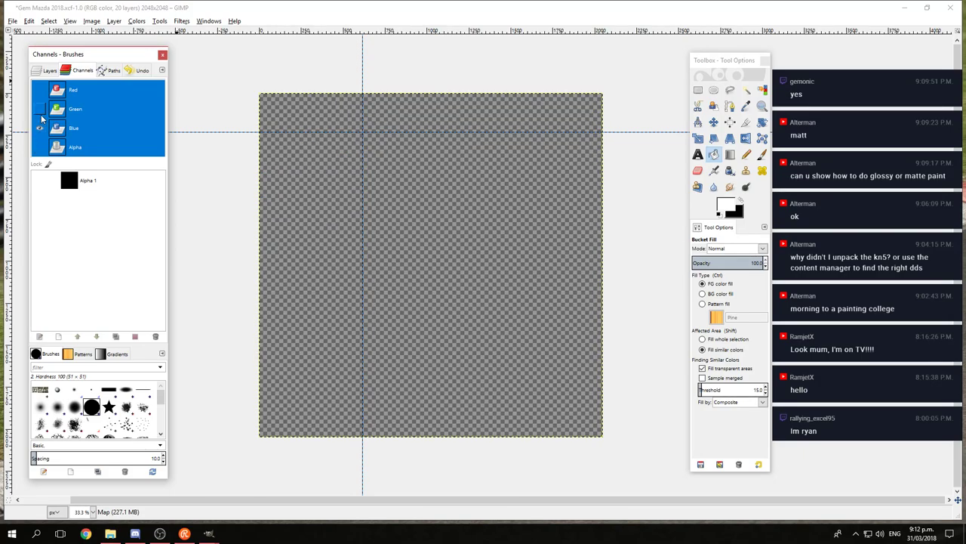
click(40, 90)
click(39, 147)
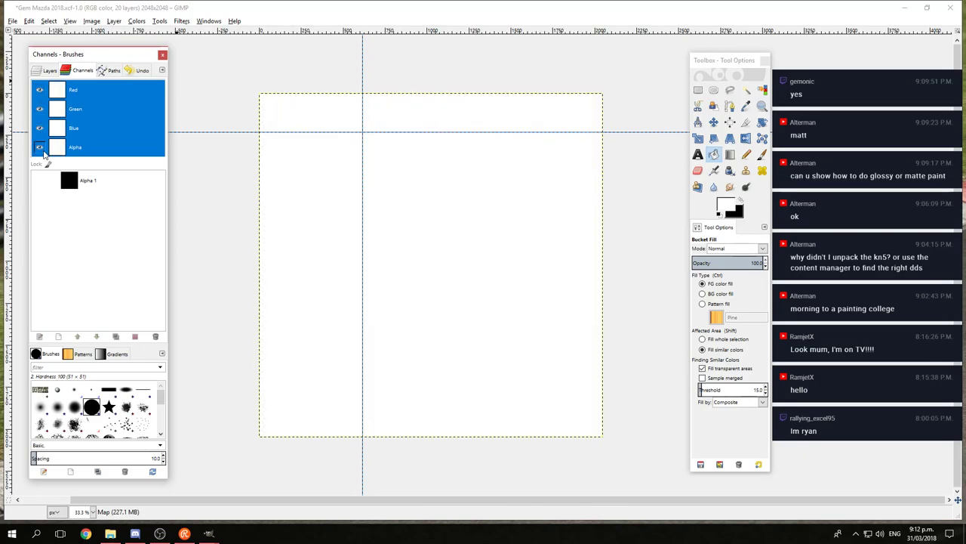
click(50, 70)
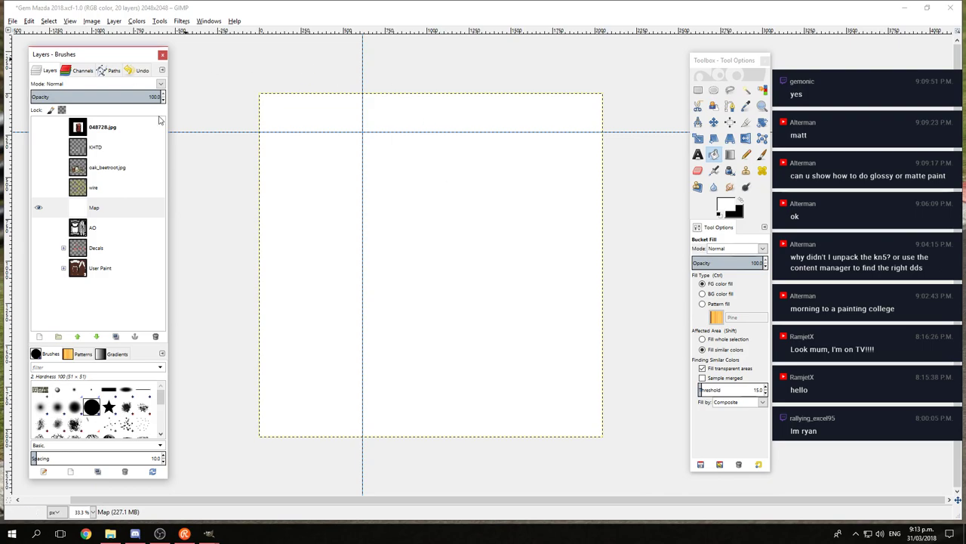
click(13, 20)
click(70, 157)
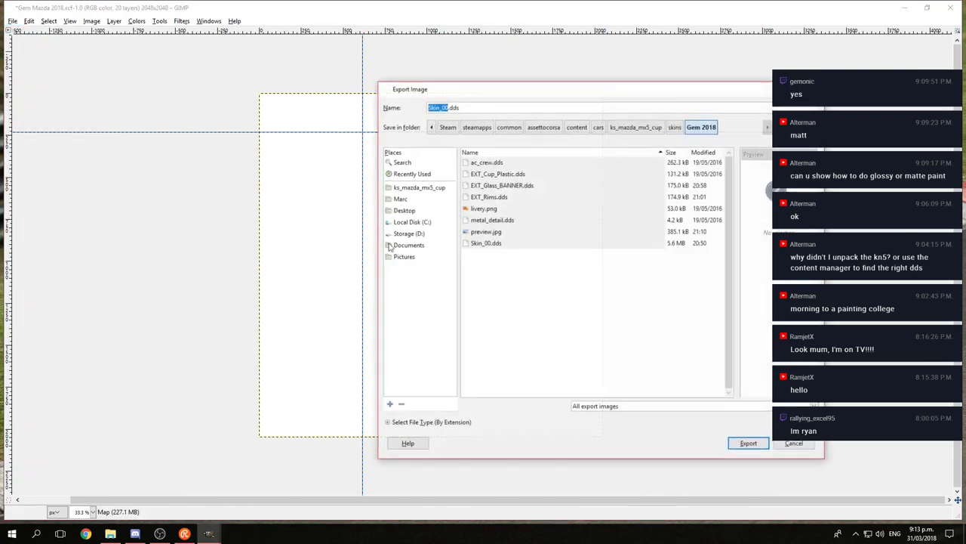
click(818, 445)
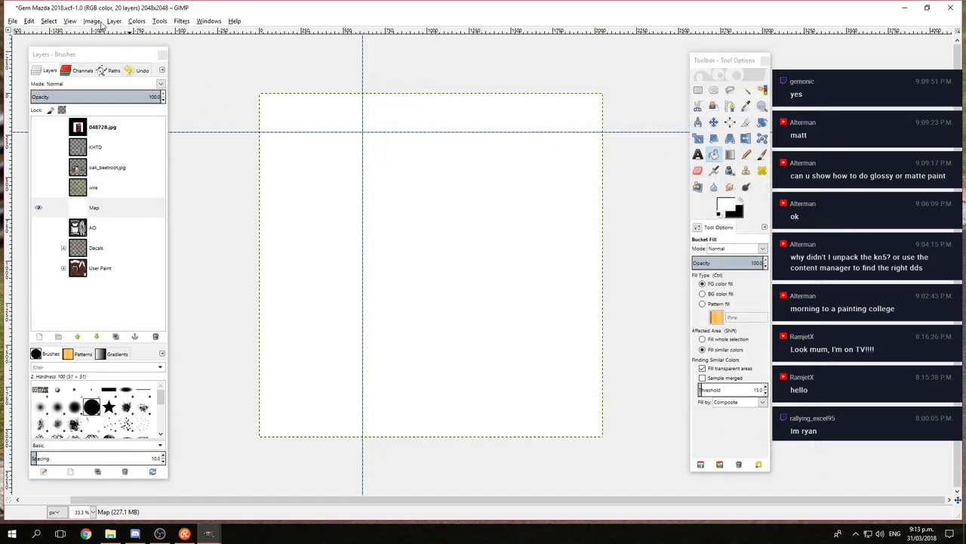
Step: Export the Map layer as Skin_00_MAP.dds into the Gem 2018 skin folder, using BC3 / DXT5 compression and generated mipmaps
click(129, 204)
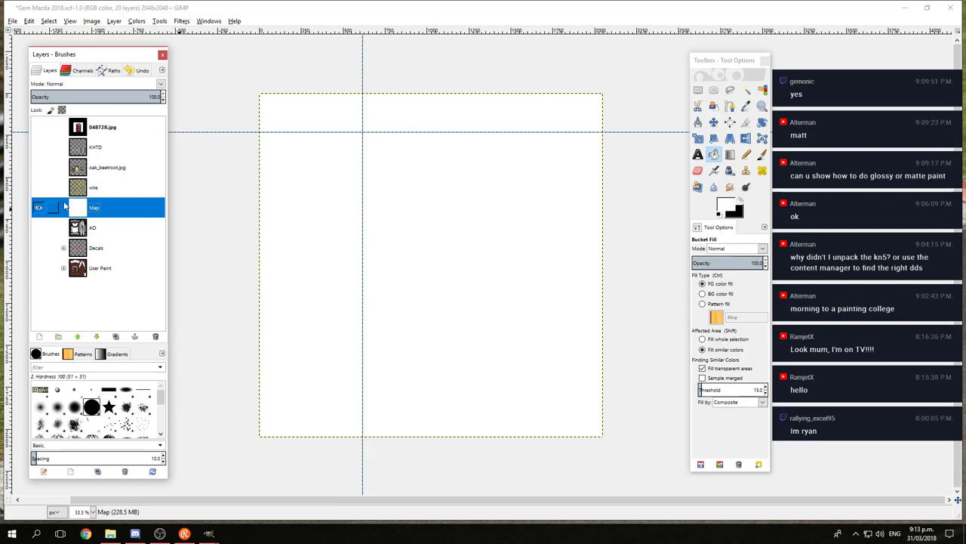
click(14, 21)
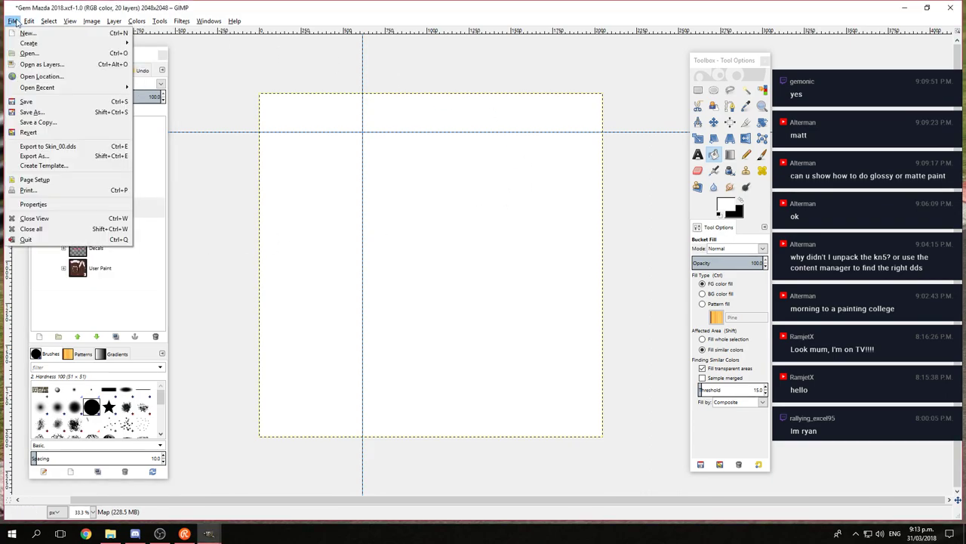
click(13, 23)
click(50, 205)
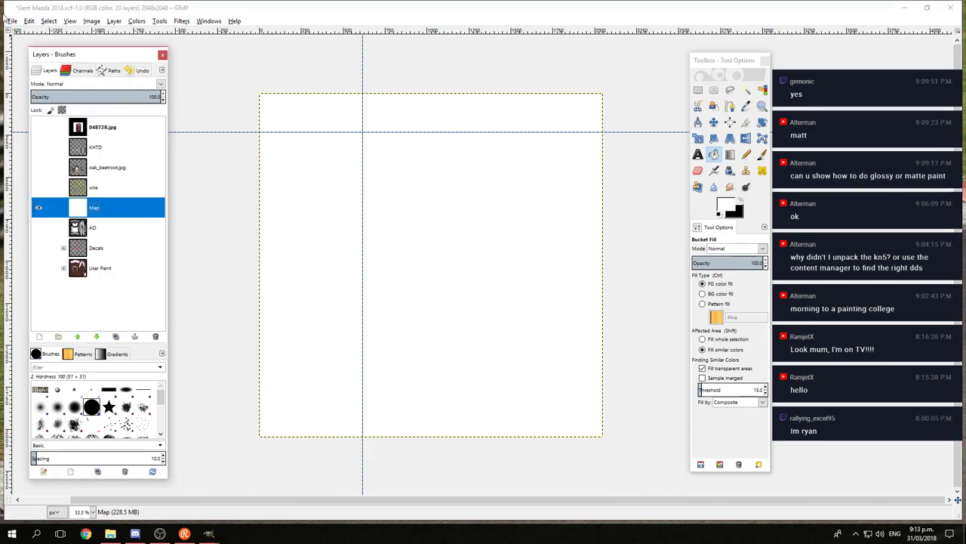
click(12, 23)
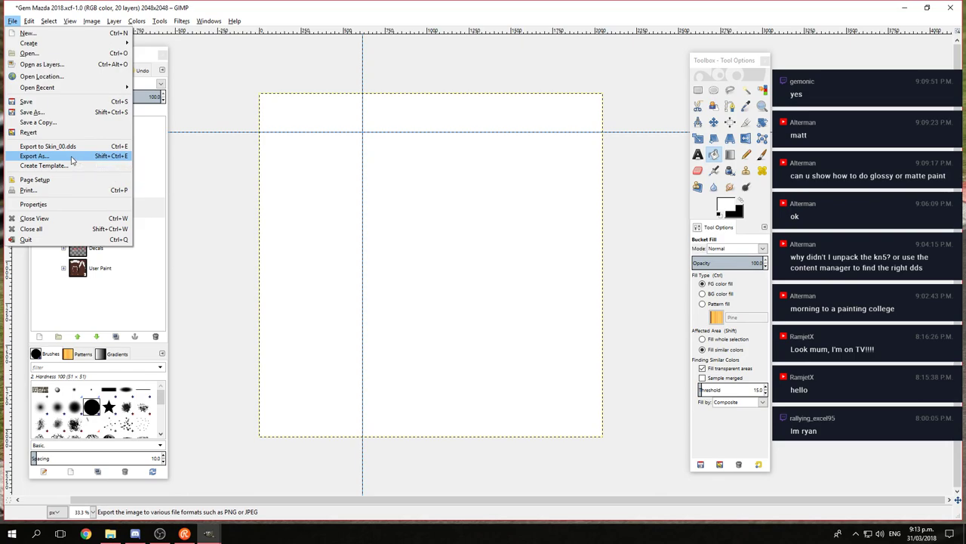
click(36, 155)
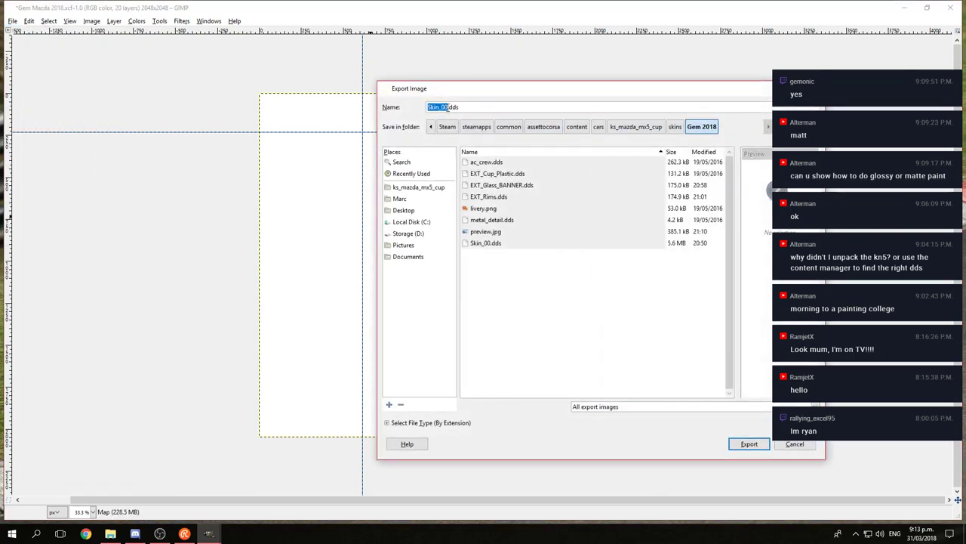
click(444, 108)
text(_MAP)
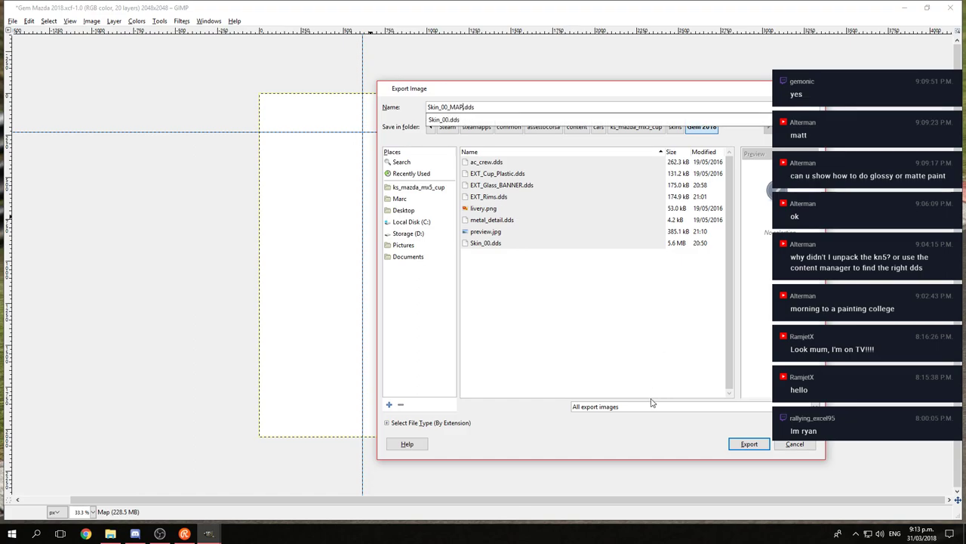
click(658, 458)
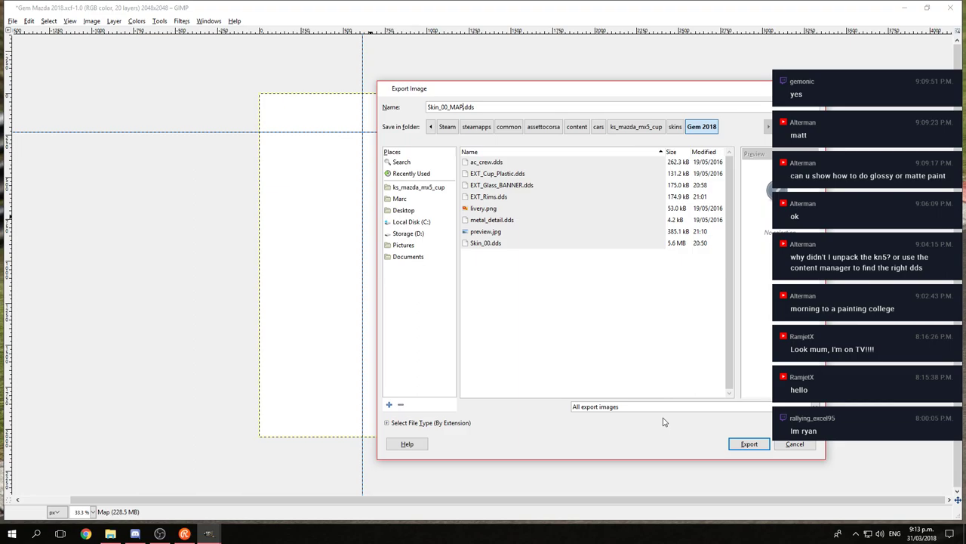
click(748, 445)
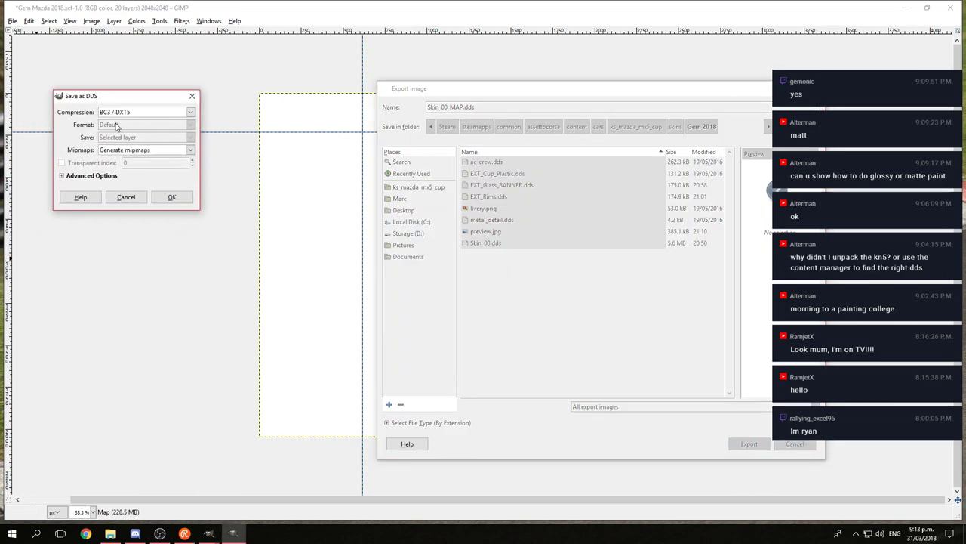
click(172, 198)
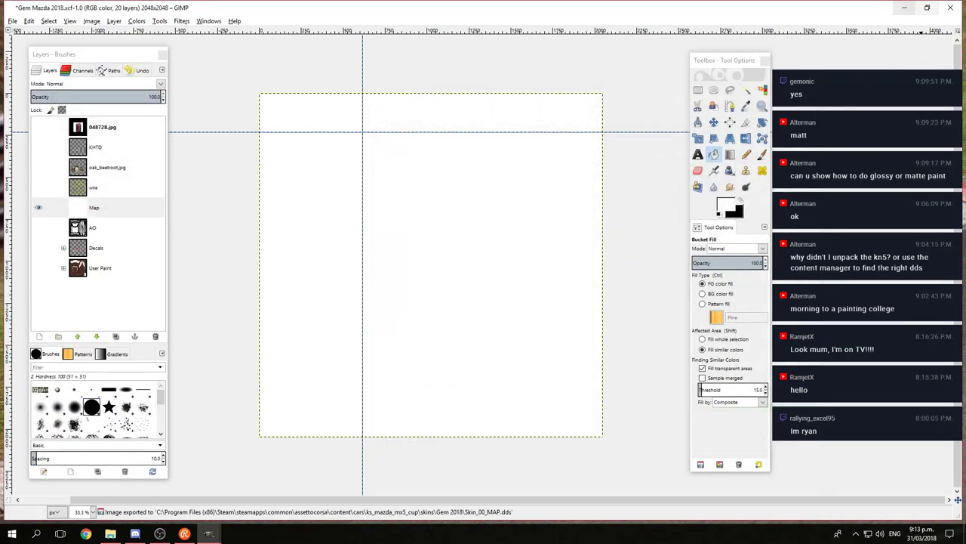
Step: Minimize the image window, open acShowroom, examine the OAK car's paint reflections from several angles and exit the showroom
click(905, 8)
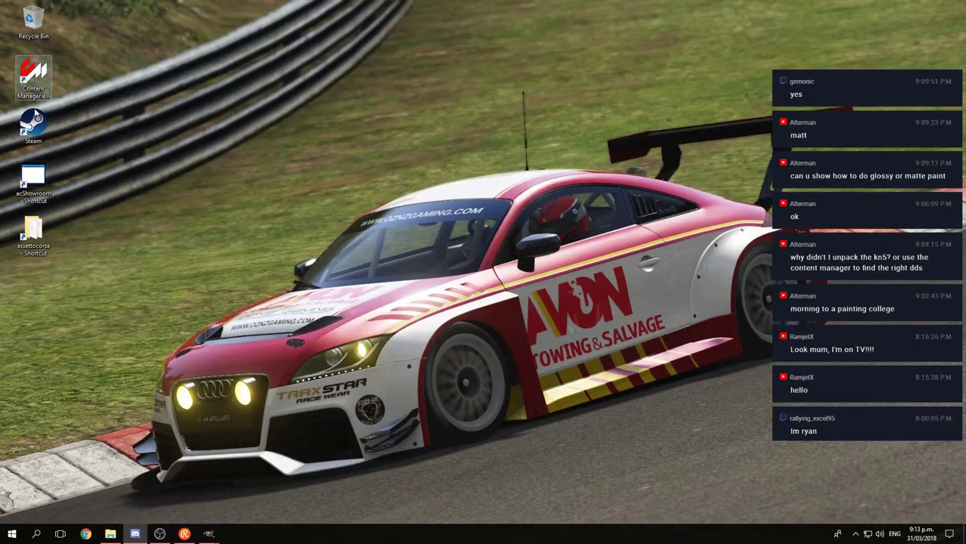
double_click(33, 179)
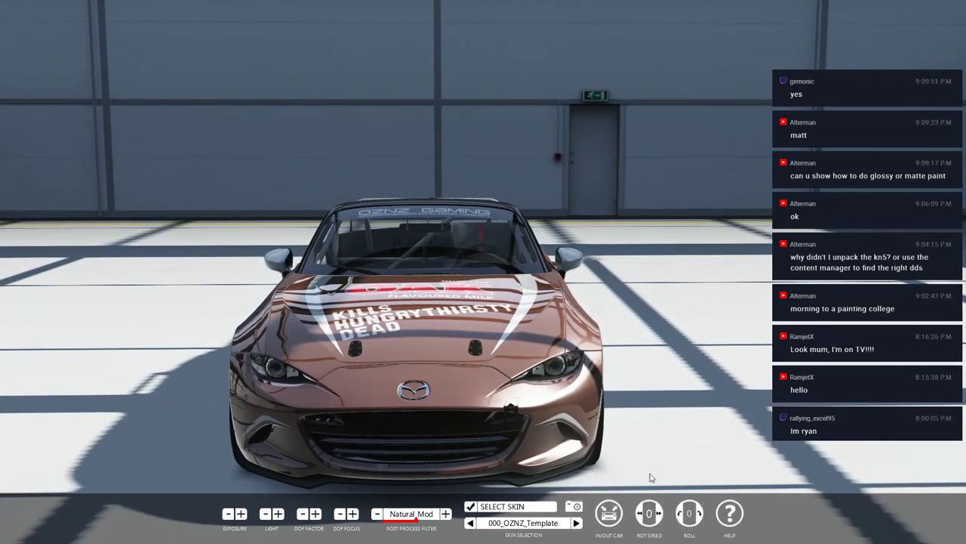
drag(683, 332, 879, 281)
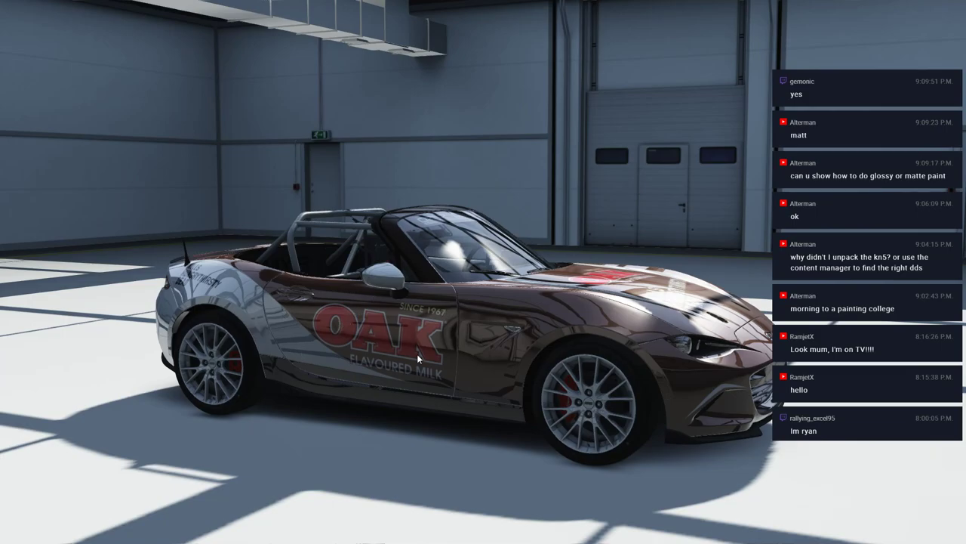
drag(417, 353, 192, 355)
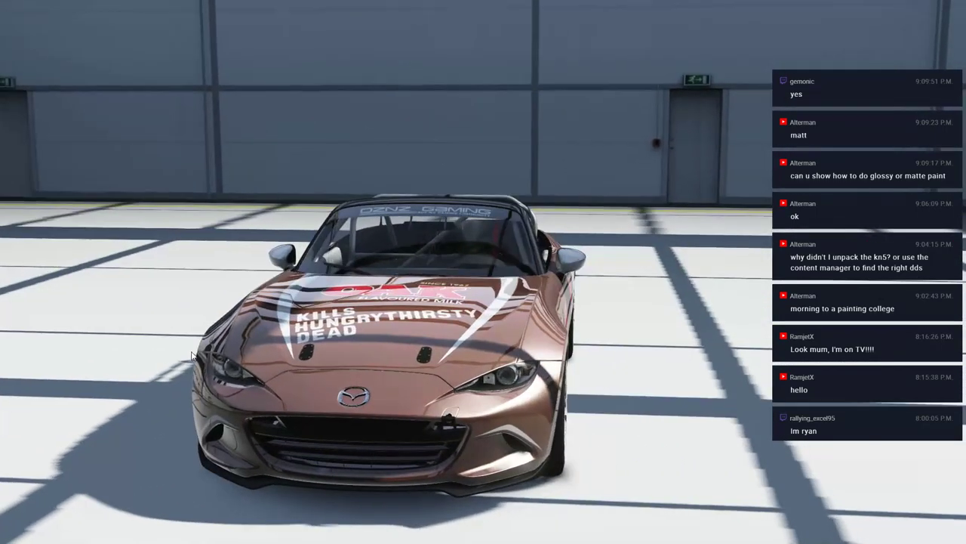
drag(438, 340, 227, 320)
drag(436, 299, 613, 421)
key(Escape)
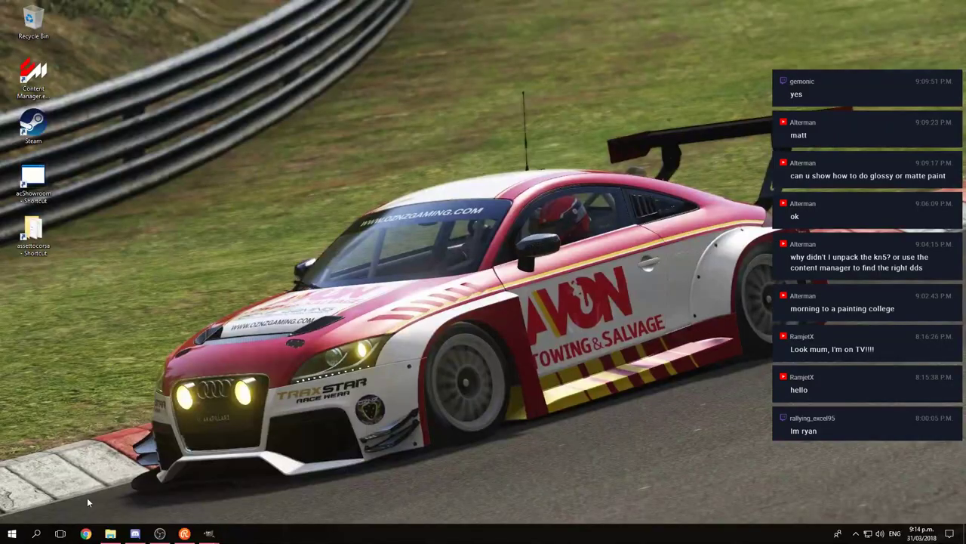
Step: Close the untitled wheel occlusion image in GIMP and switch back to Gem Mazda 2018.xcf
mouse_move(208, 533)
click(223, 516)
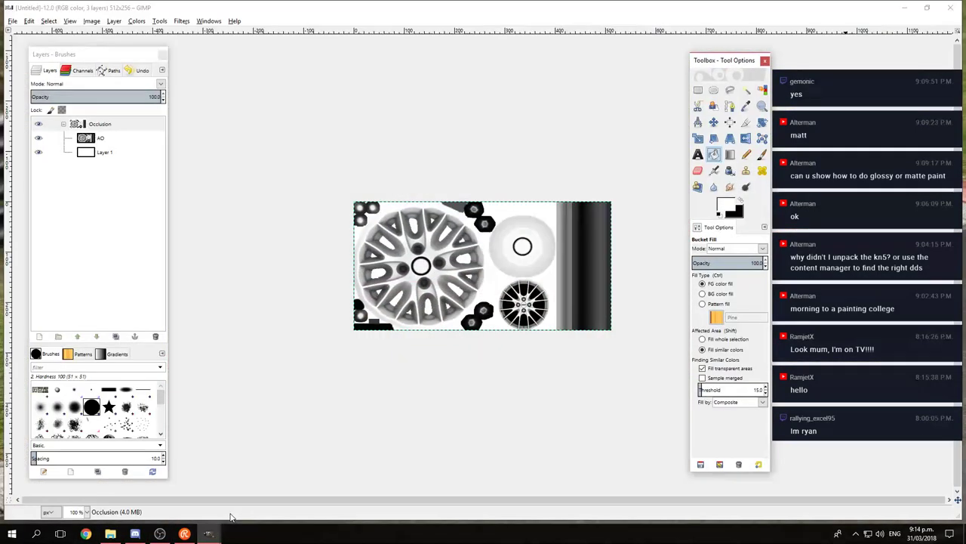
click(950, 7)
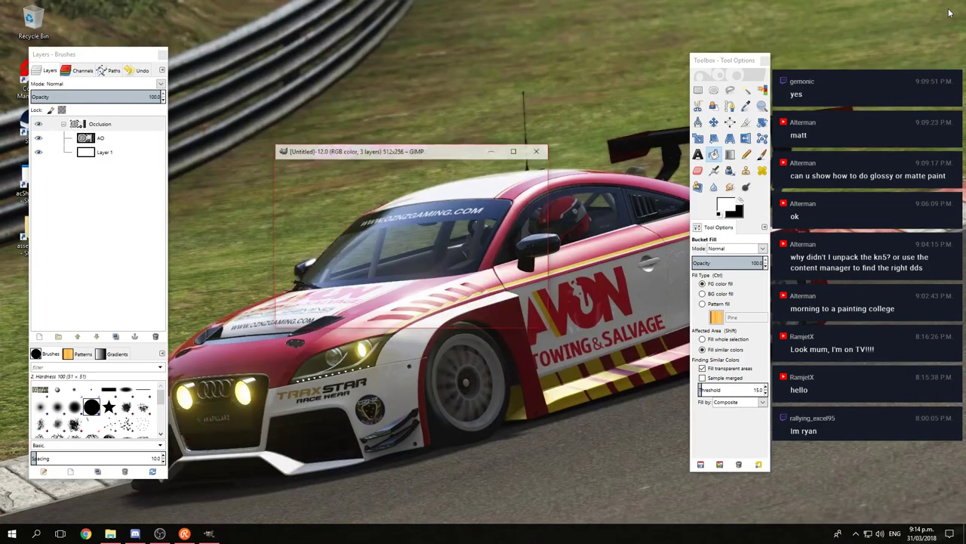
click(209, 533)
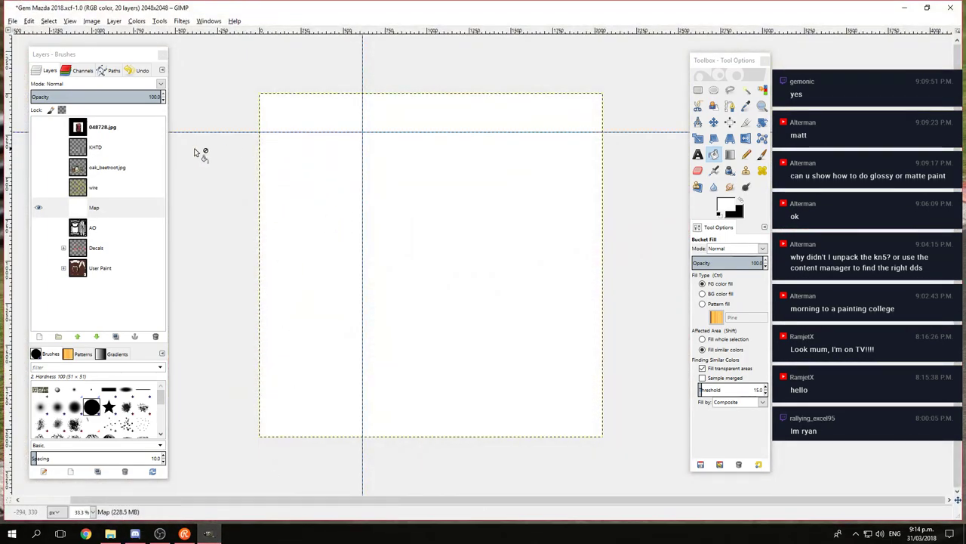
Step: Fill the Map layer with black and export it again over Skin_00_MAP.dds
click(742, 200)
click(433, 259)
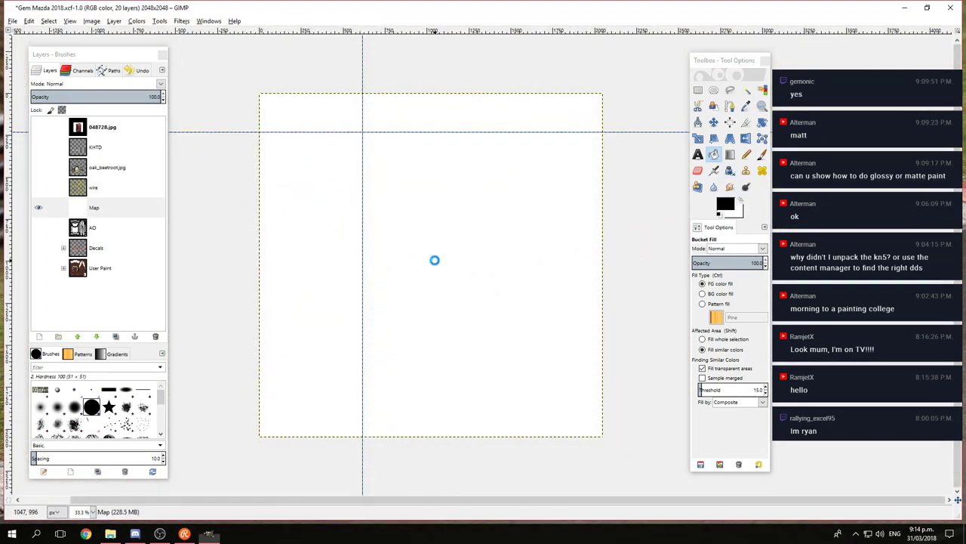
click(13, 21)
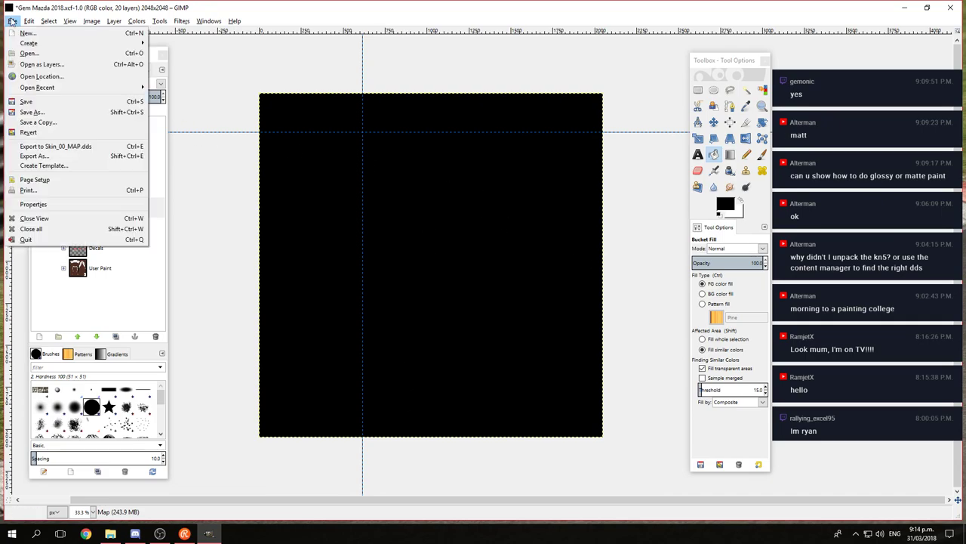
click(73, 146)
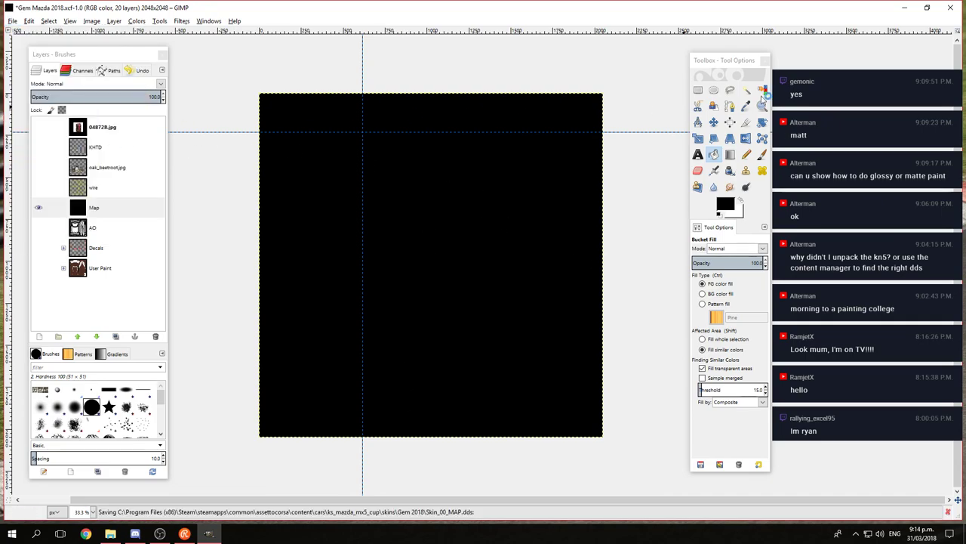
Step: Minimize the image window, open acShowroom, examine the car's paint with the black map from several angles and exit the showroom
click(907, 9)
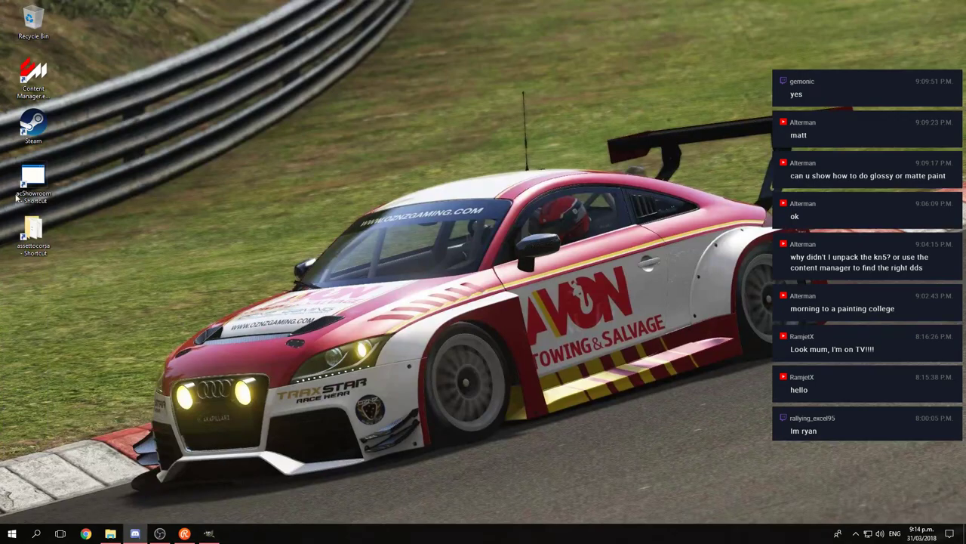
double_click(44, 187)
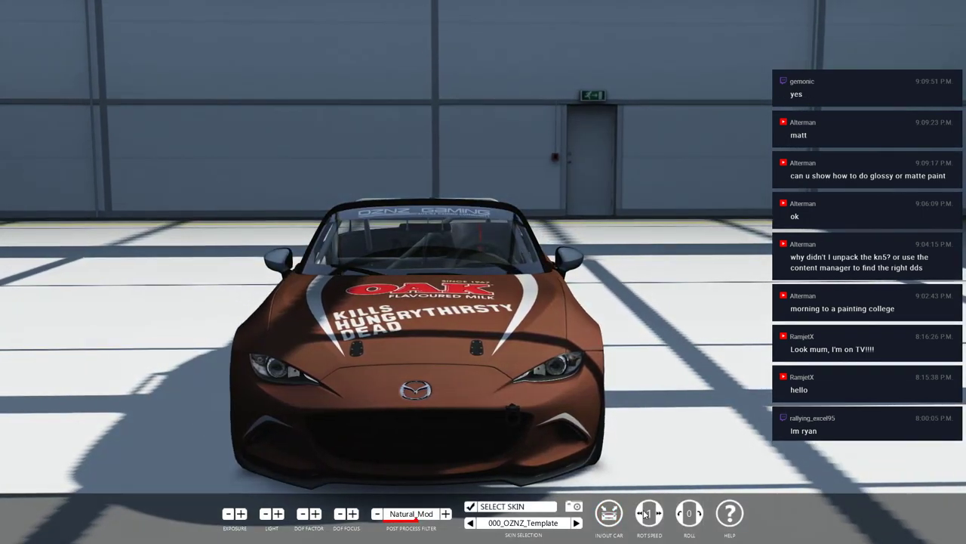
drag(733, 295, 113, 321)
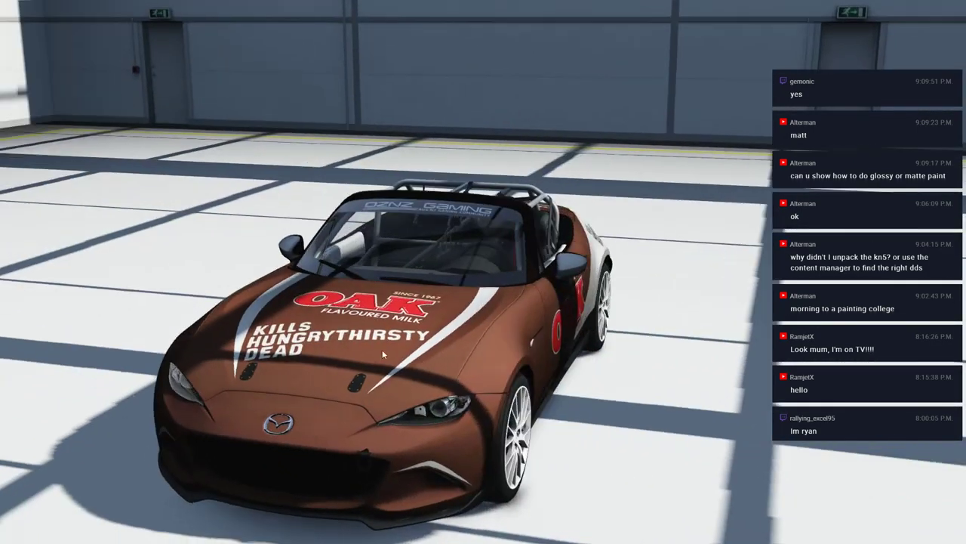
drag(382, 349, 151, 344)
drag(439, 342, 498, 357)
drag(526, 394, 344, 283)
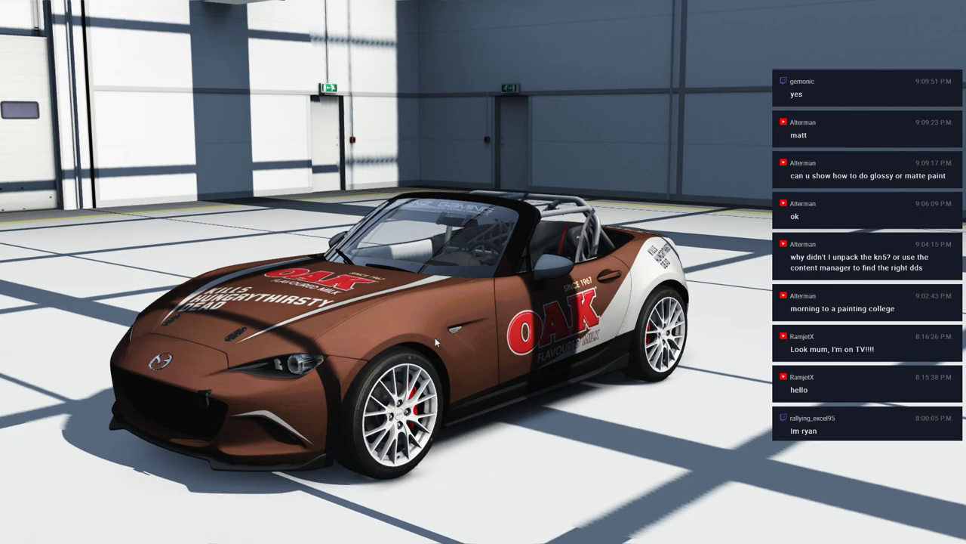
drag(435, 337, 395, 364)
drag(519, 380, 557, 359)
drag(445, 356, 278, 364)
key(Escape)
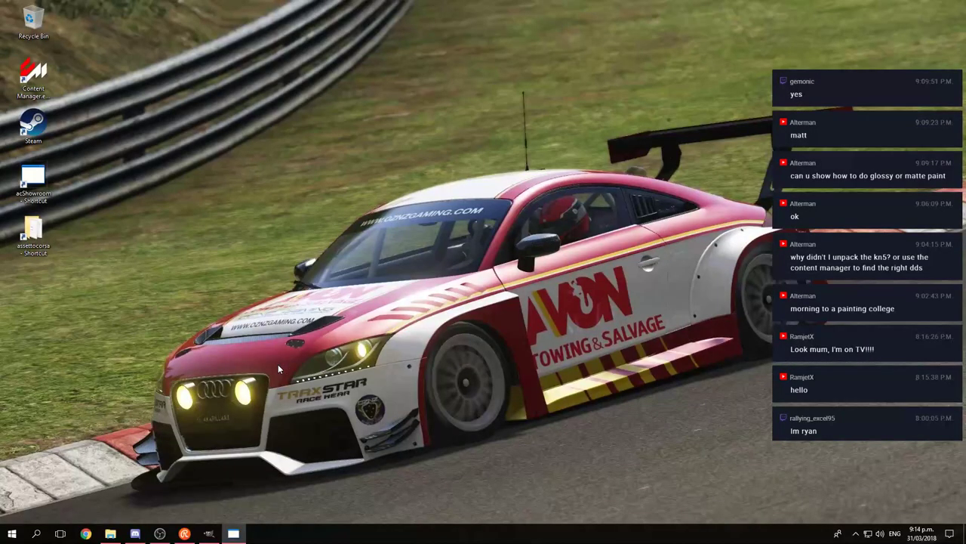
Step: Switch back to GIMP, hide the Map layer and show the Decals, User Paint and AO layers
click(209, 533)
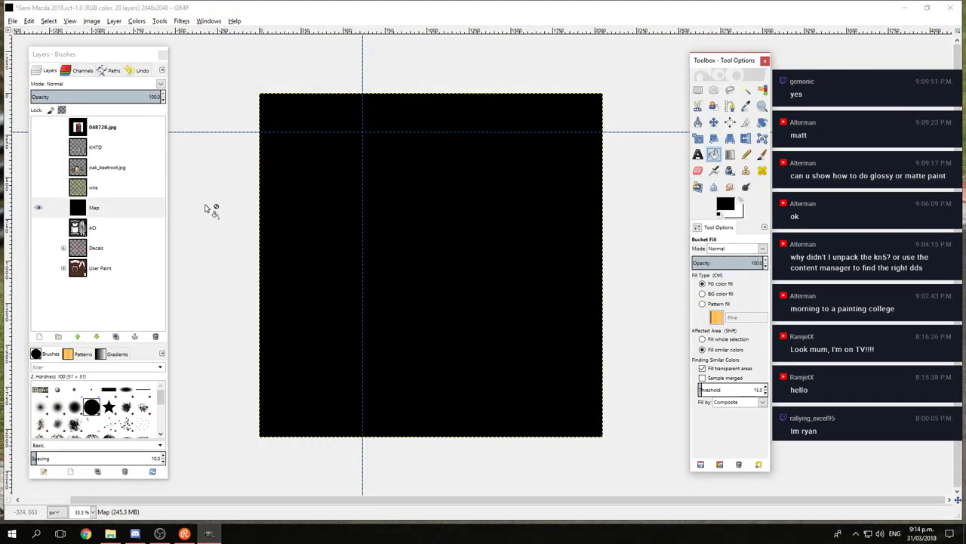
click(40, 209)
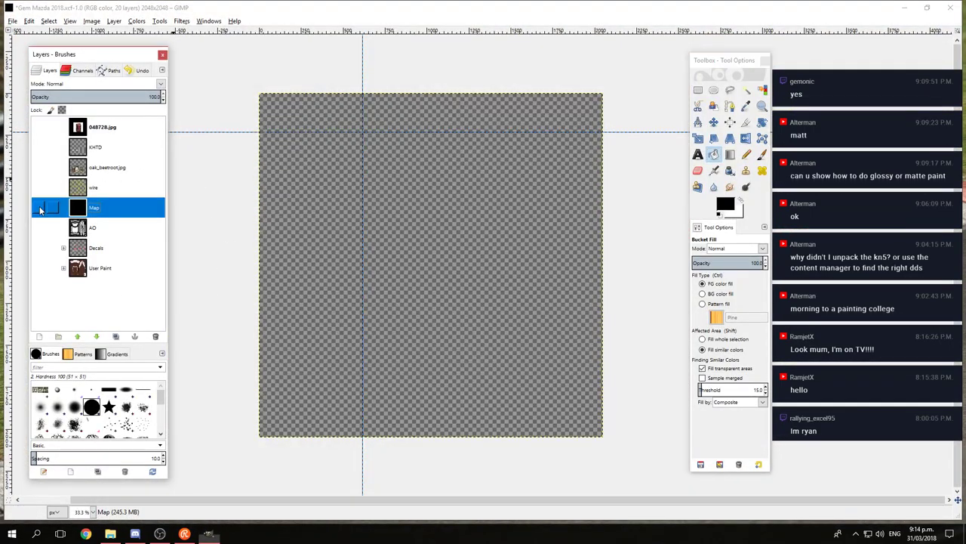
click(41, 257)
click(39, 268)
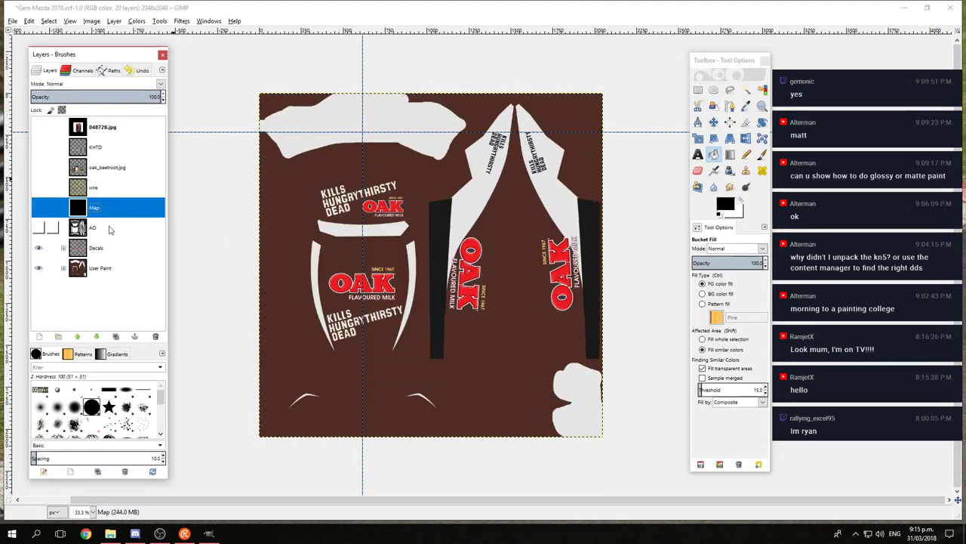
click(39, 228)
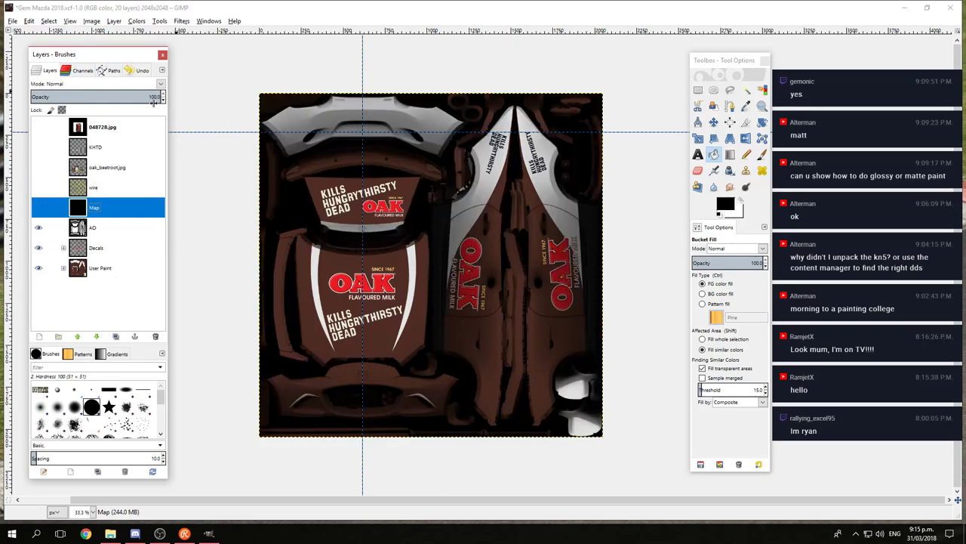
Step: Toggle the AO layer to compare its shading, and leave both AO and Decals hidden so only User Paint shows
click(37, 228)
click(38, 228)
click(38, 228)
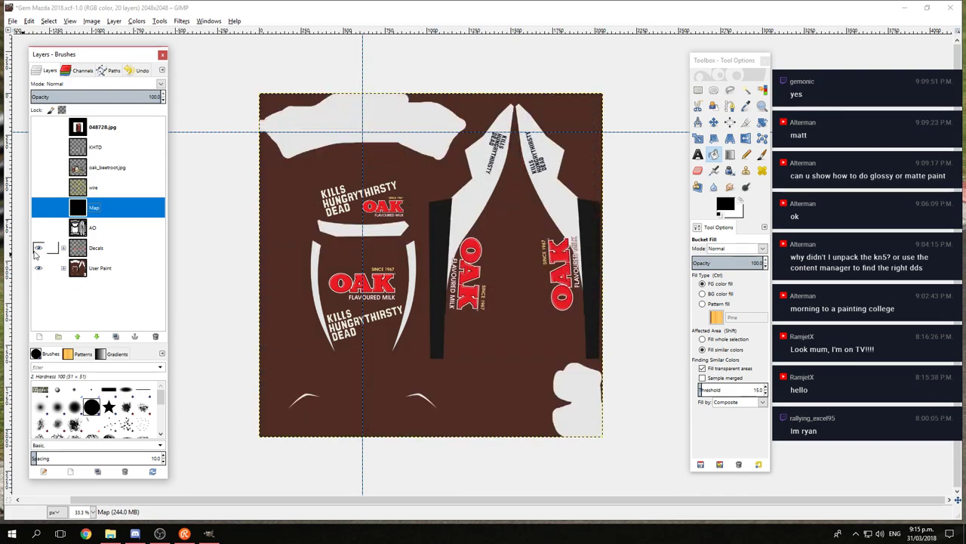
click(38, 247)
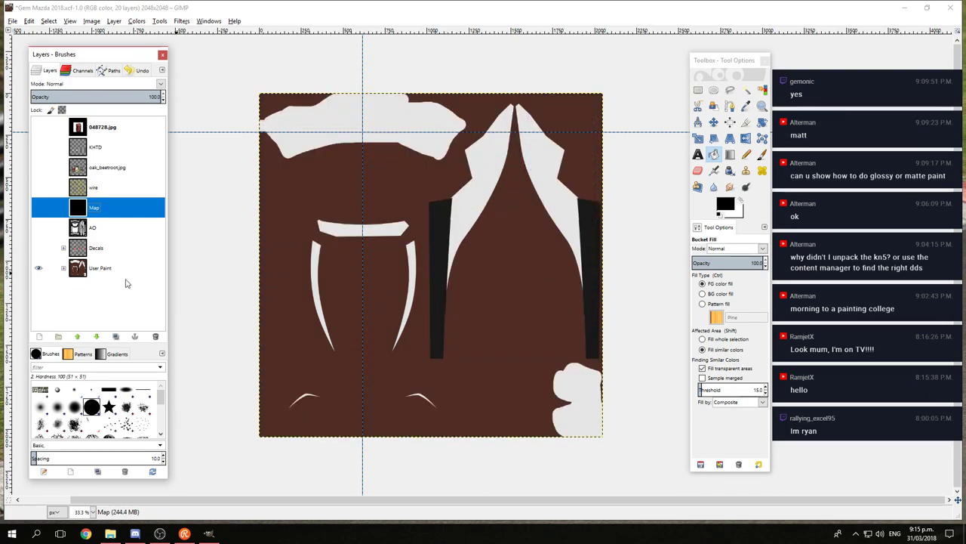
Step: Expand the User Paint group, duplicate its Black Side Skirts layer and move the copy directly below the Map layer
click(62, 268)
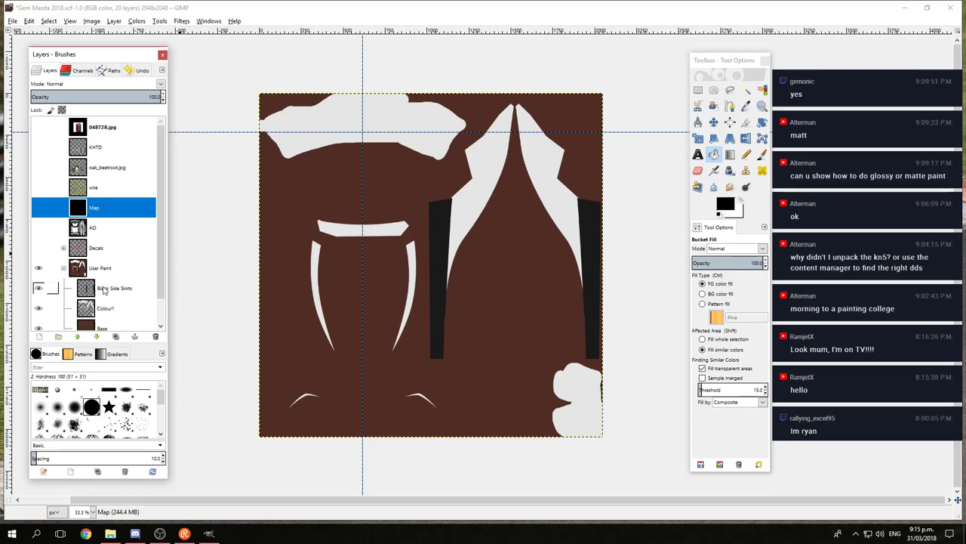
scroll(98, 284, down, 1)
click(120, 262)
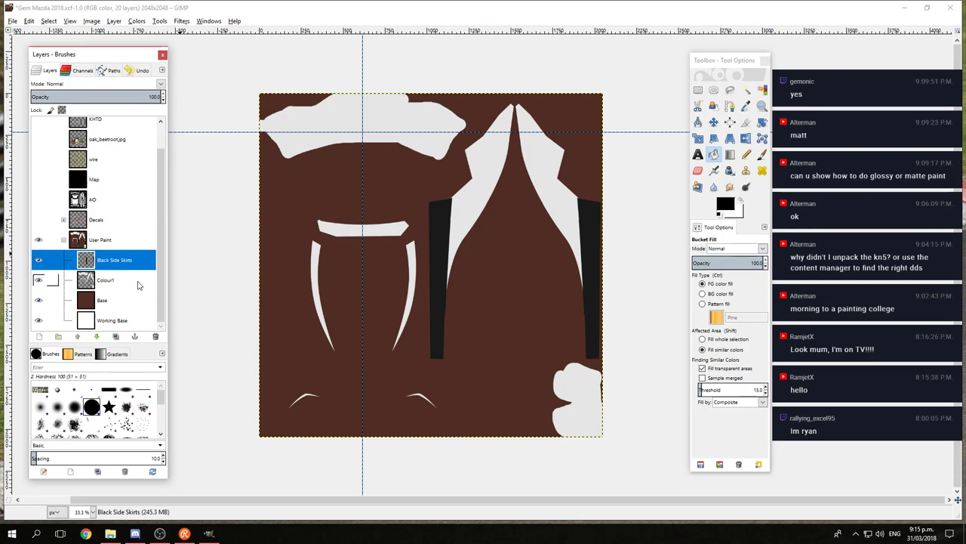
right_click(114, 258)
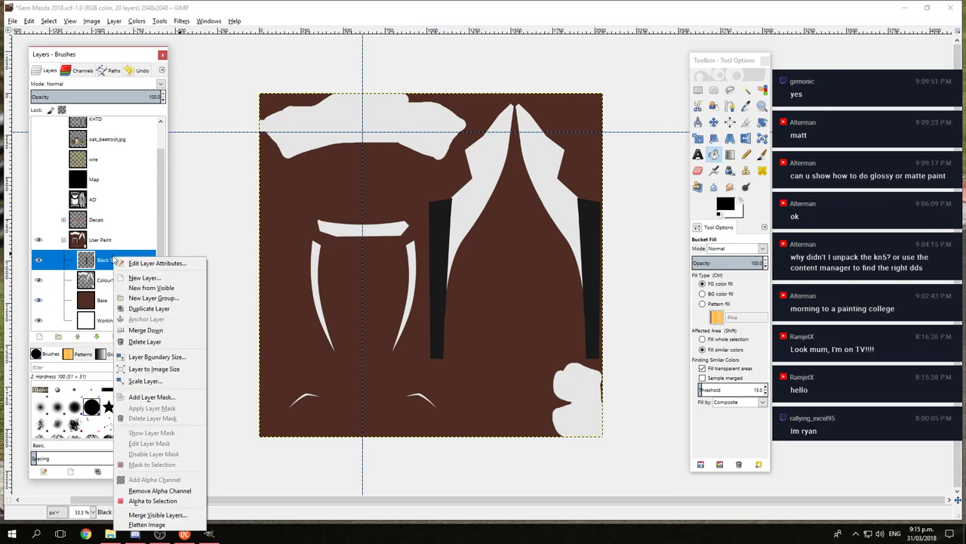
click(176, 309)
drag(124, 179, 110, 190)
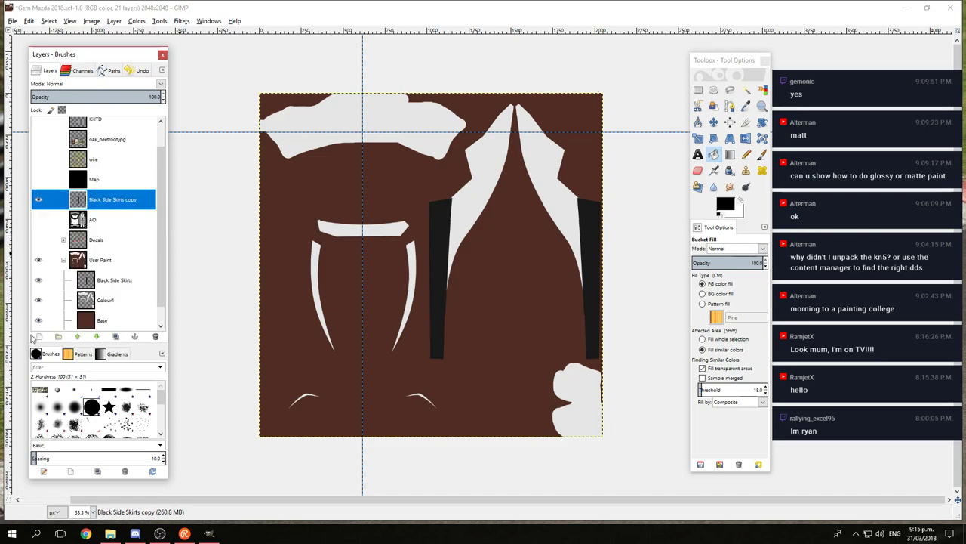
Step: Create a layer group named Map #1 and move the Black Side Skirts copy into it
click(58, 336)
double_click(106, 200)
text(Map #1)
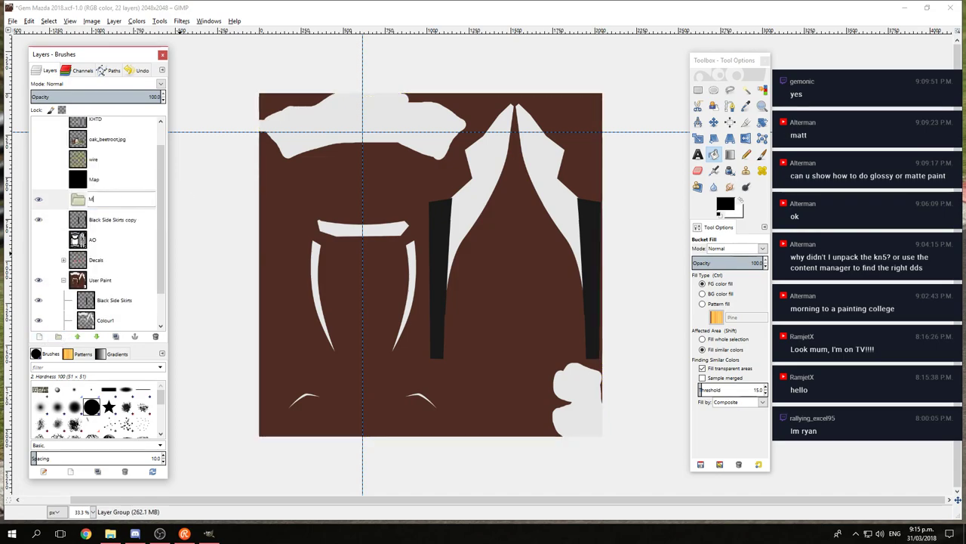
key(Return)
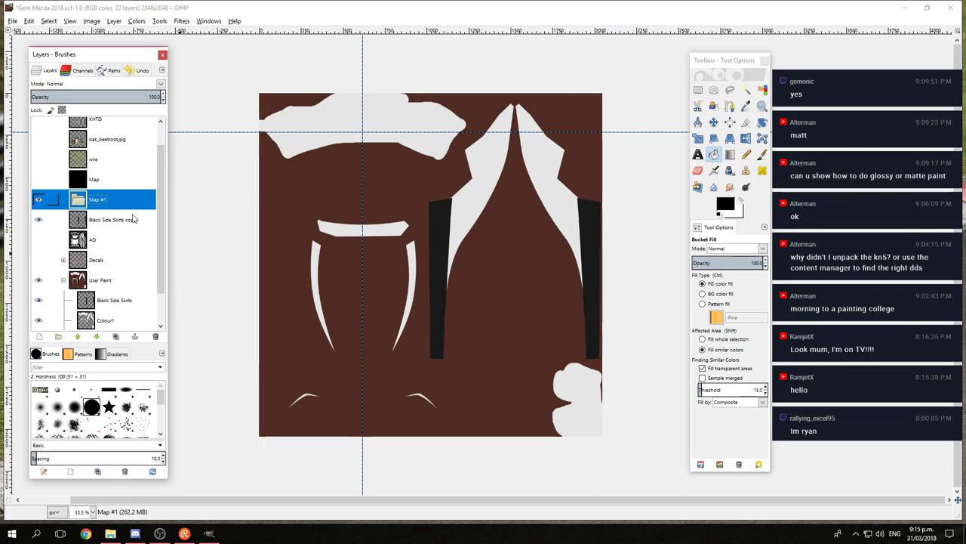
click(114, 222)
drag(114, 221, 112, 202)
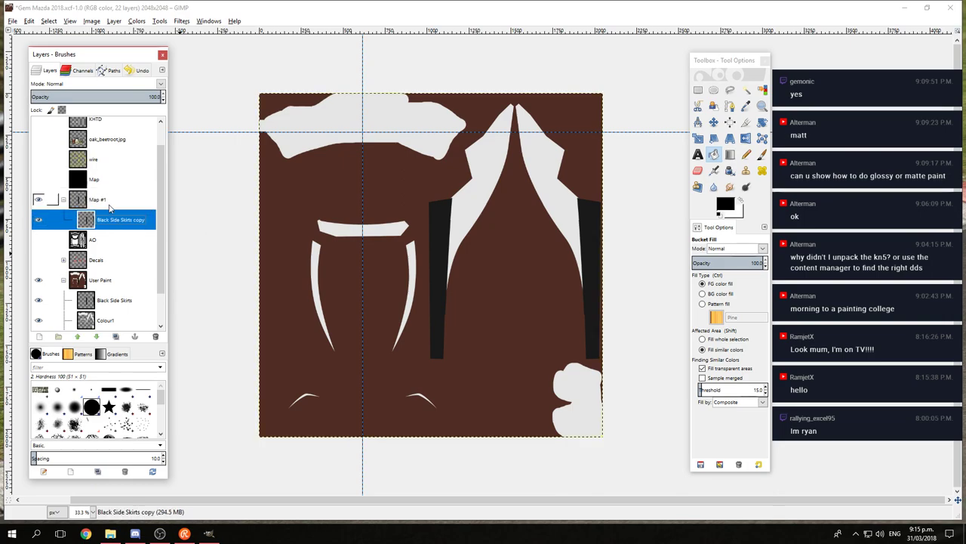
double_click(100, 220)
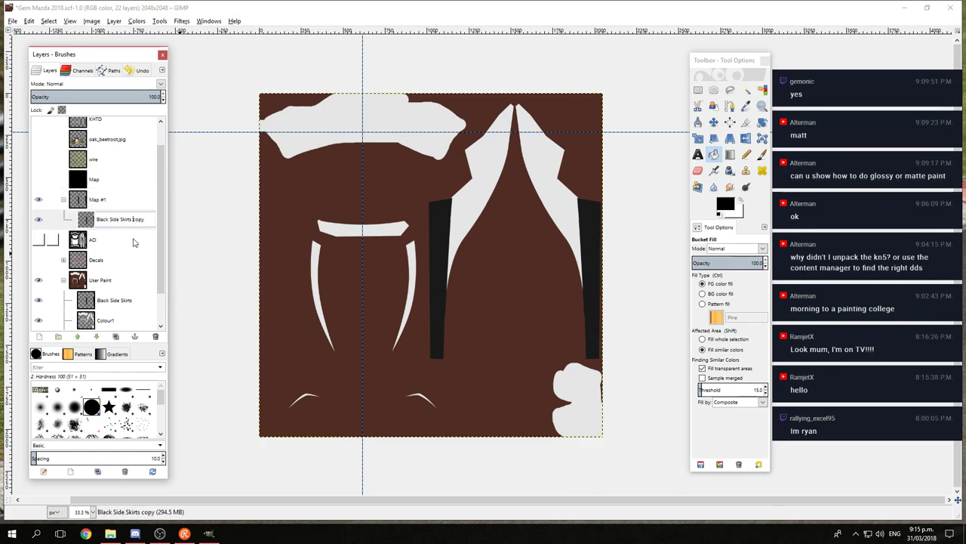
key(Return)
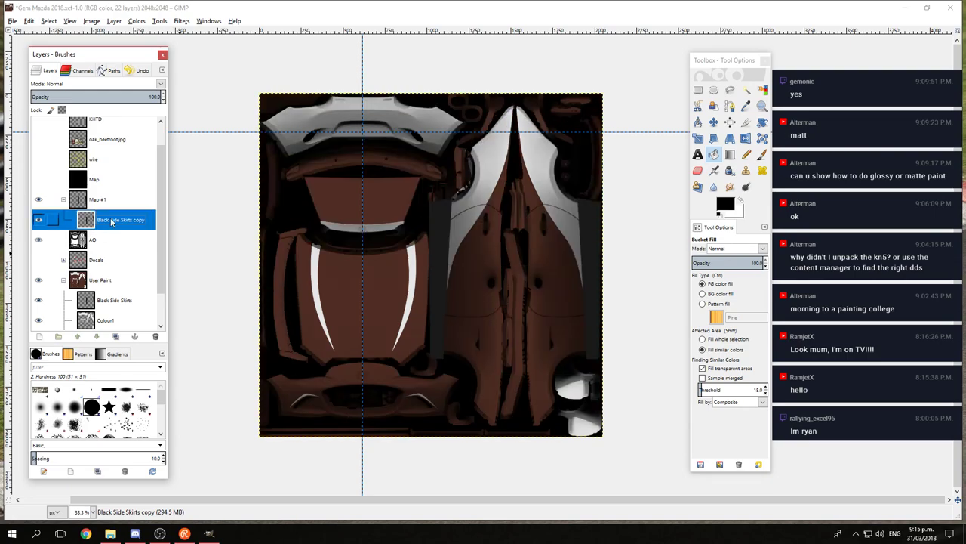
click(39, 239)
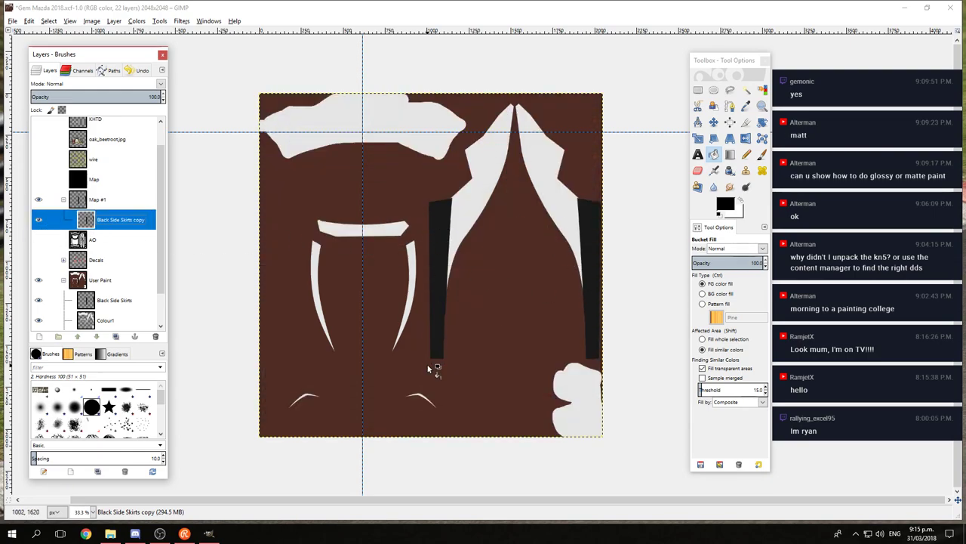
Step: Duplicate the Base layer and move the copy into the Map #1 group below the Black Side Skirts copy
scroll(167, 227, down, 2)
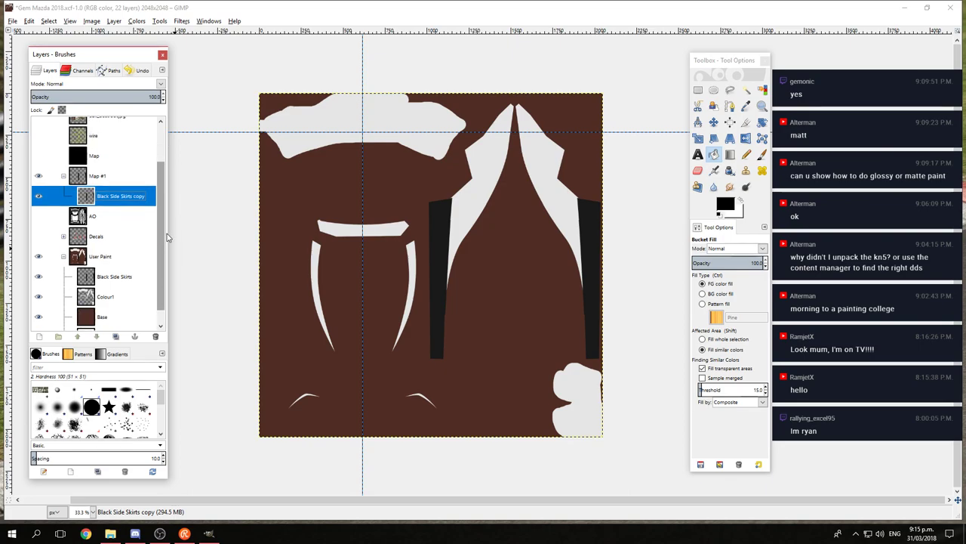
click(110, 302)
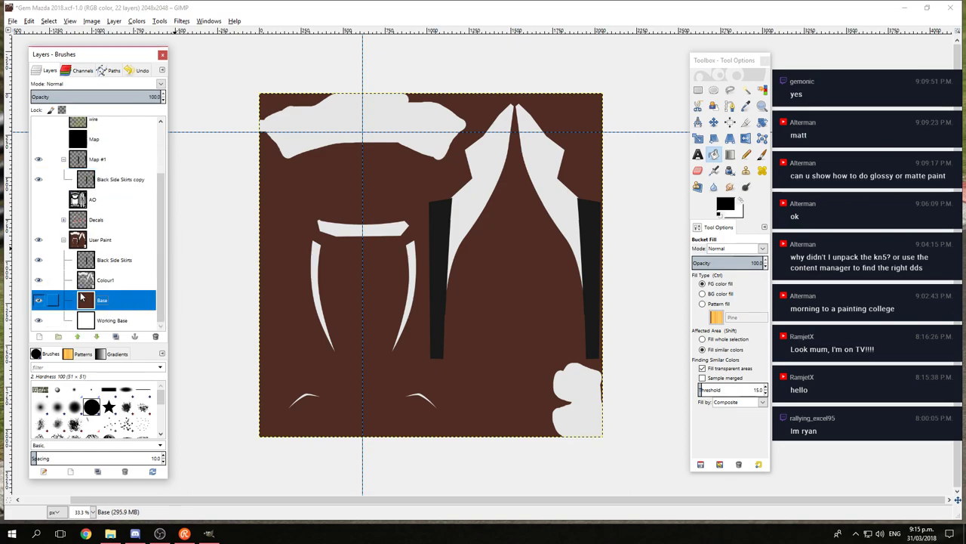
right_click(113, 300)
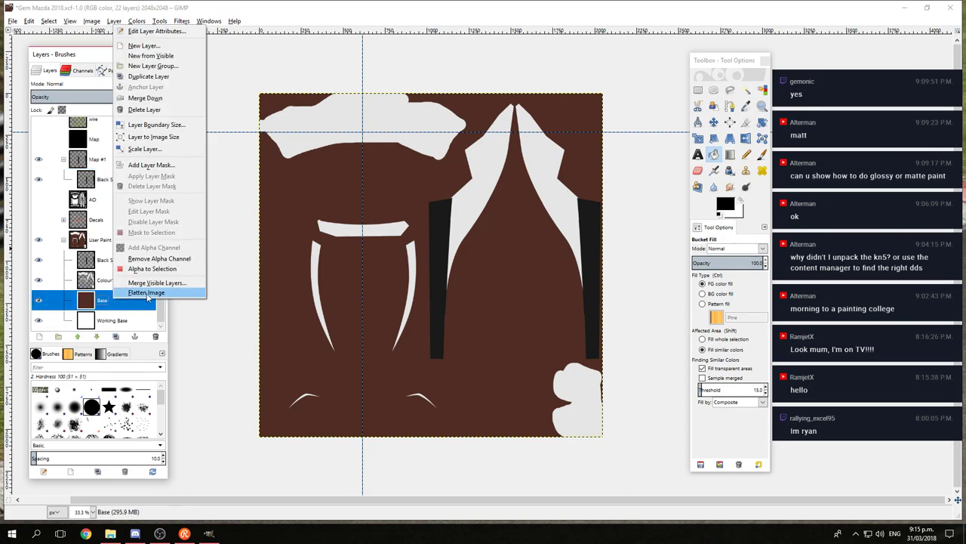
click(160, 77)
mouse_move(125, 309)
mouse_down()
mouse_move(135, 186)
mouse_move(126, 209)
mouse_up()
Step: Duplicate the Colour1 layer into Map #1 directly above the Base copy, and hide and collapse the User Paint group
scroll(128, 227, down, 1)
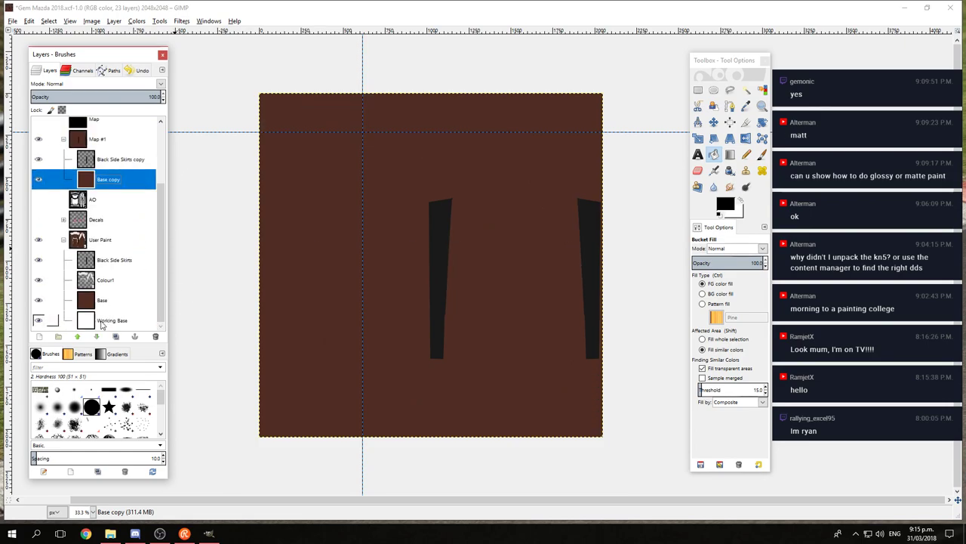
click(108, 320)
right_click(120, 281)
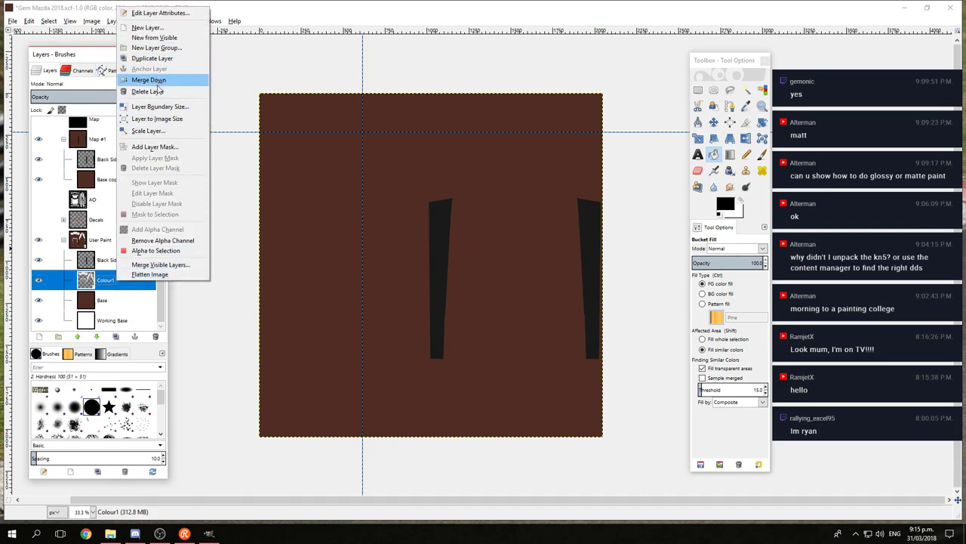
click(151, 58)
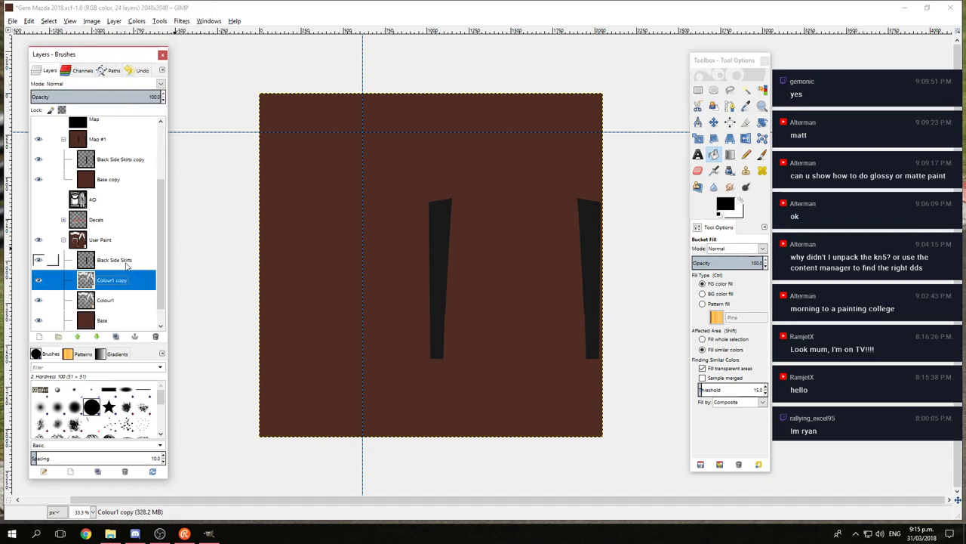
mouse_move(53, 280)
mouse_down()
mouse_move(121, 206)
mouse_move(119, 163)
mouse_move(121, 174)
mouse_up()
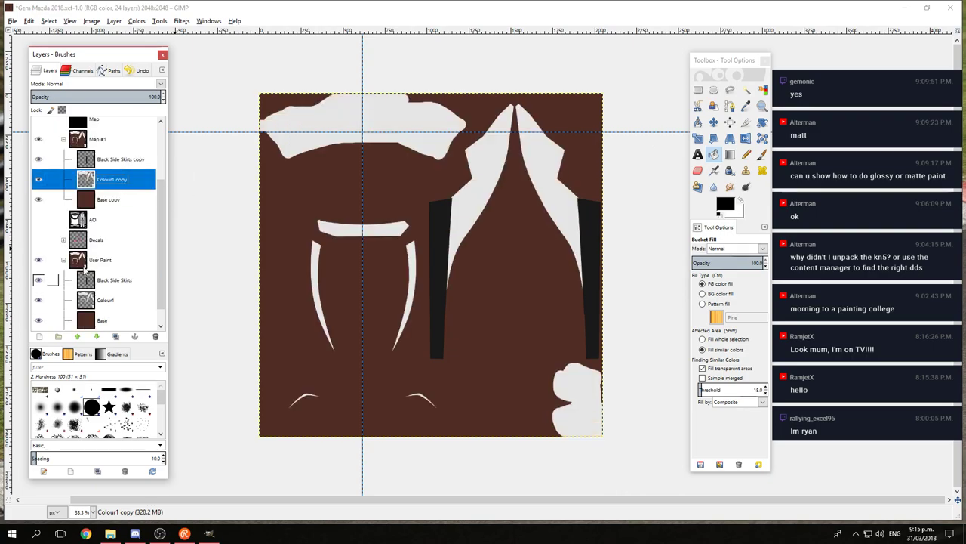
click(39, 260)
click(62, 260)
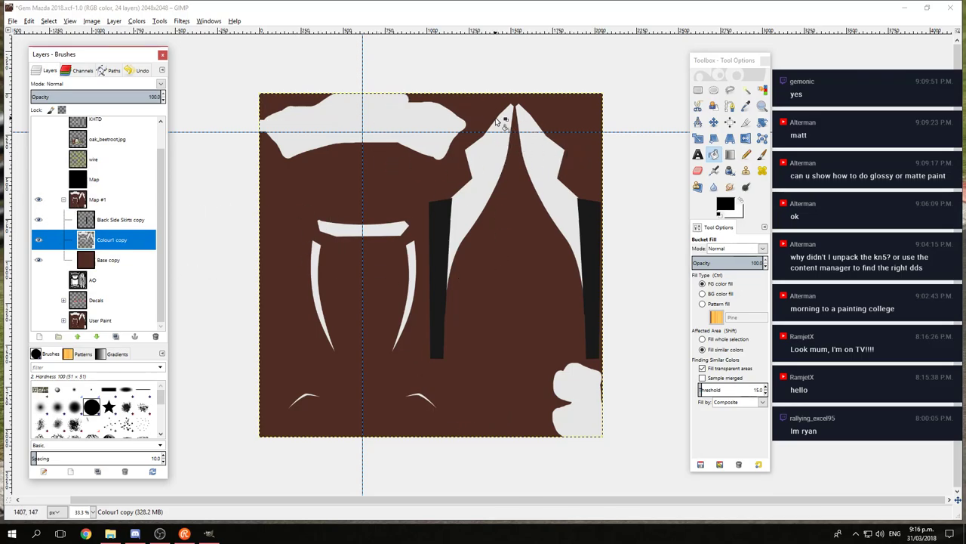
Step: Fill the Base copy layer in the Map #1 group with a light grey of about 70 in value
click(93, 260)
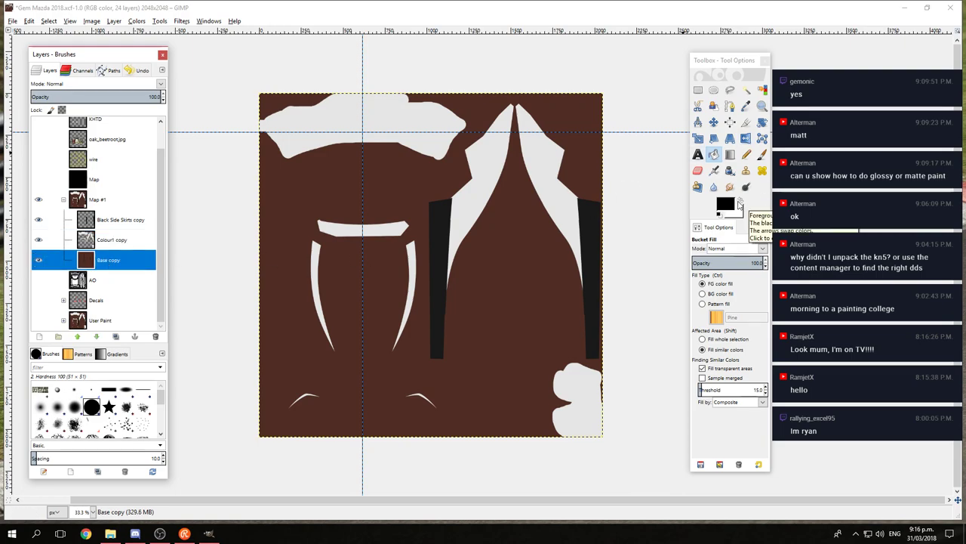
click(741, 200)
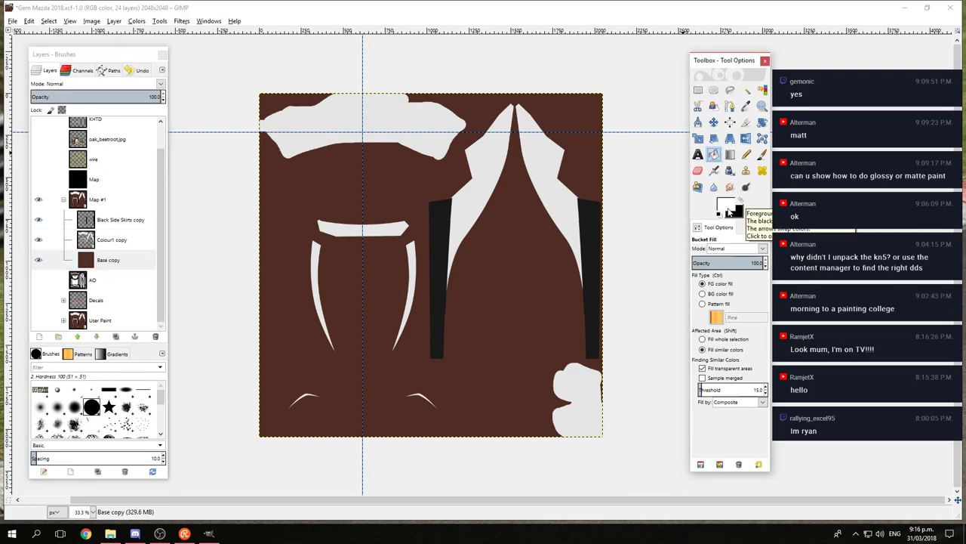
click(723, 204)
drag(423, 306, 405, 347)
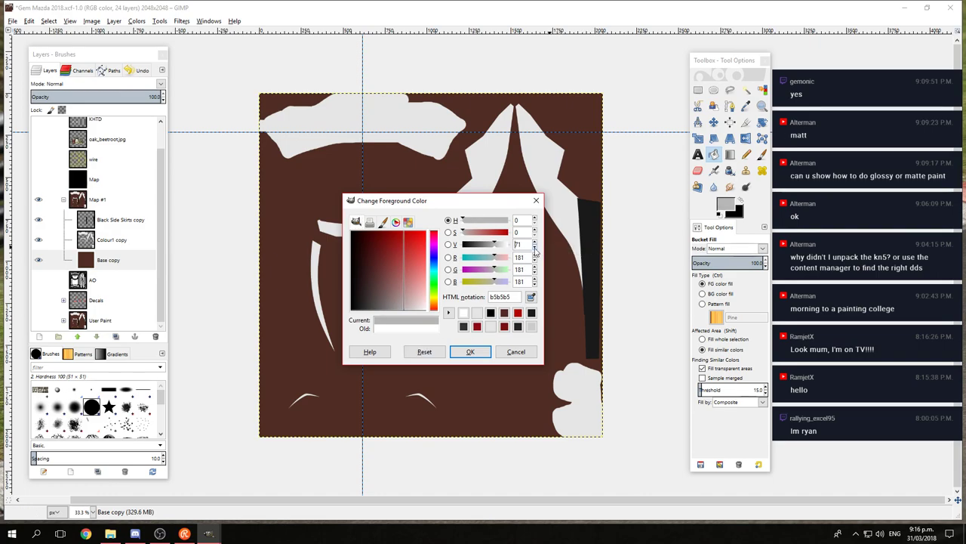
click(470, 351)
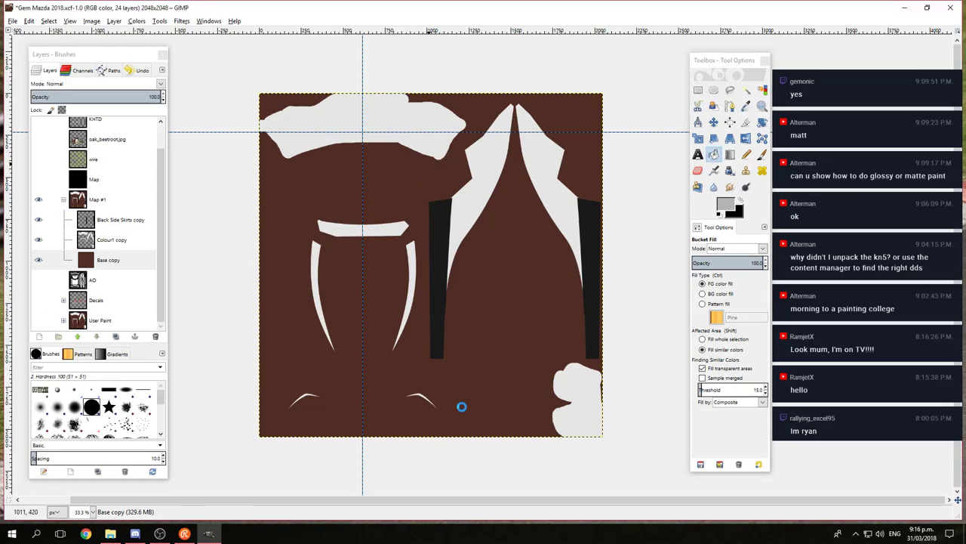
click(463, 409)
Step: Start a Color Exchange on the Black Side Skirts copy layer with the From colour set to dark grey 191919
click(114, 221)
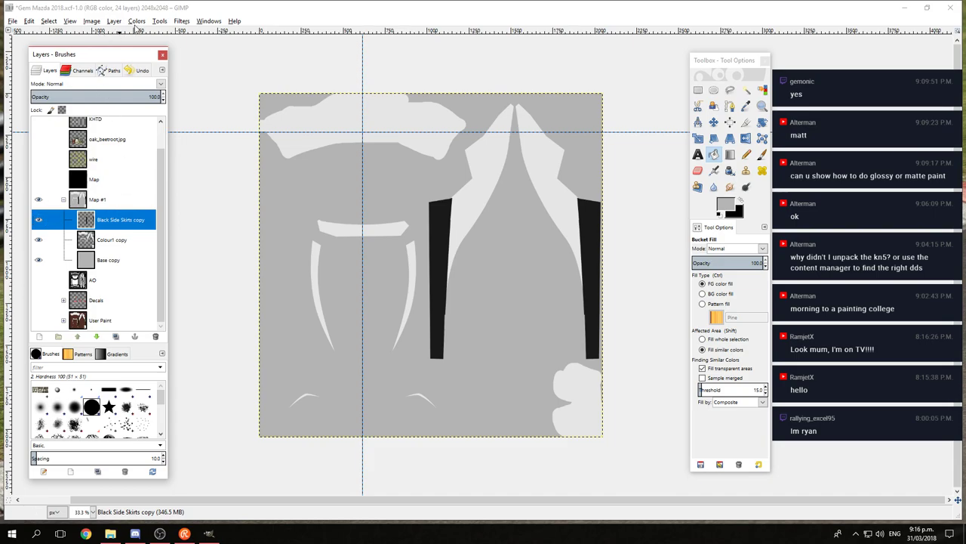
click(136, 22)
mouse_move(191, 200)
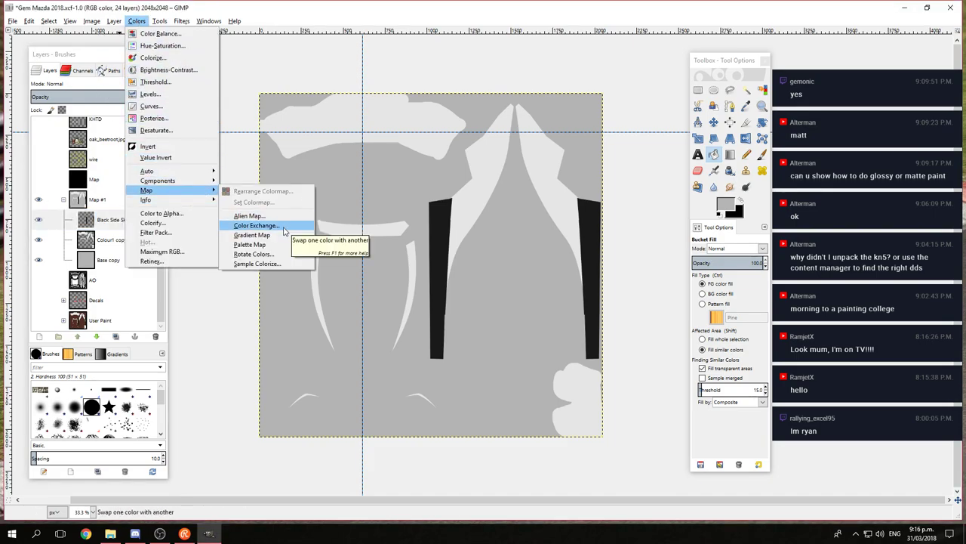
click(285, 226)
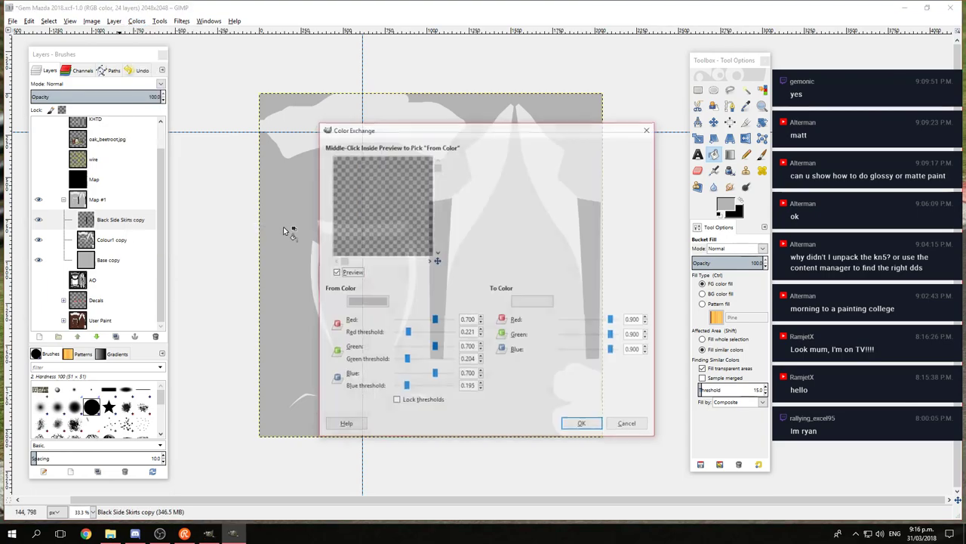
click(364, 302)
drag(462, 297, 469, 367)
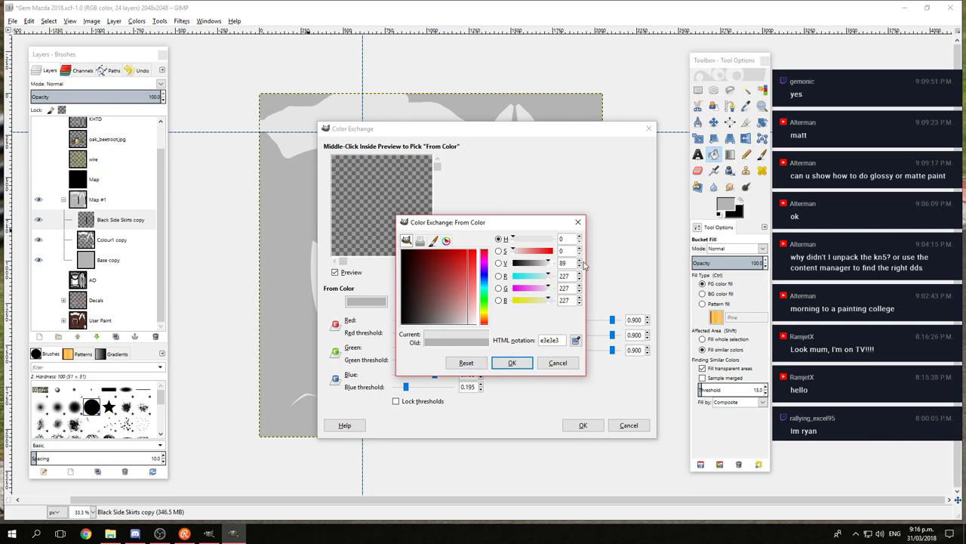
click(512, 363)
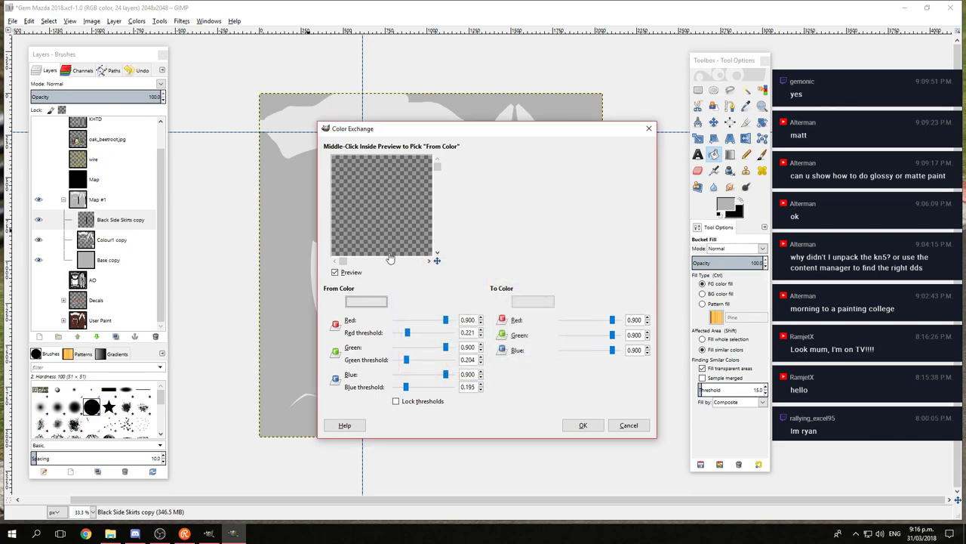
drag(344, 262, 377, 271)
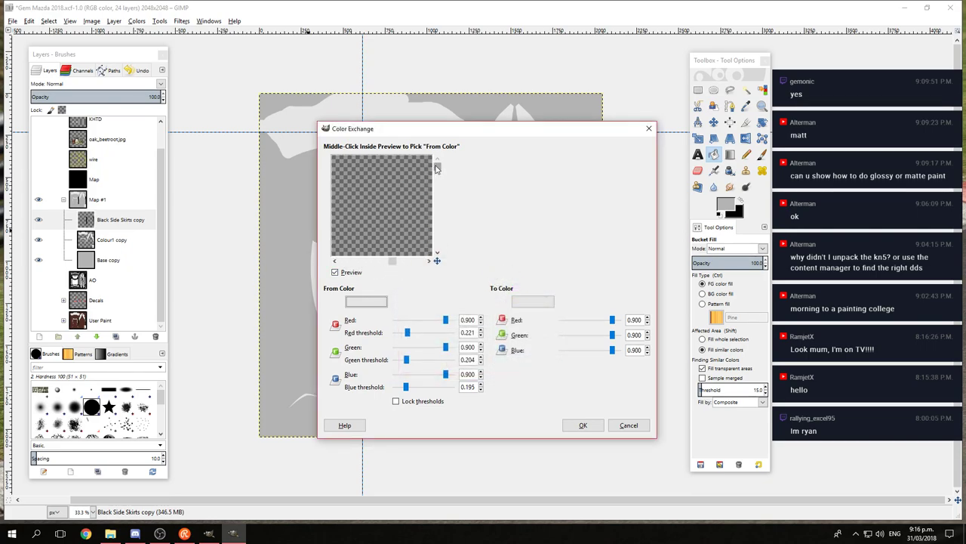
click(367, 302)
drag(417, 319, 410, 341)
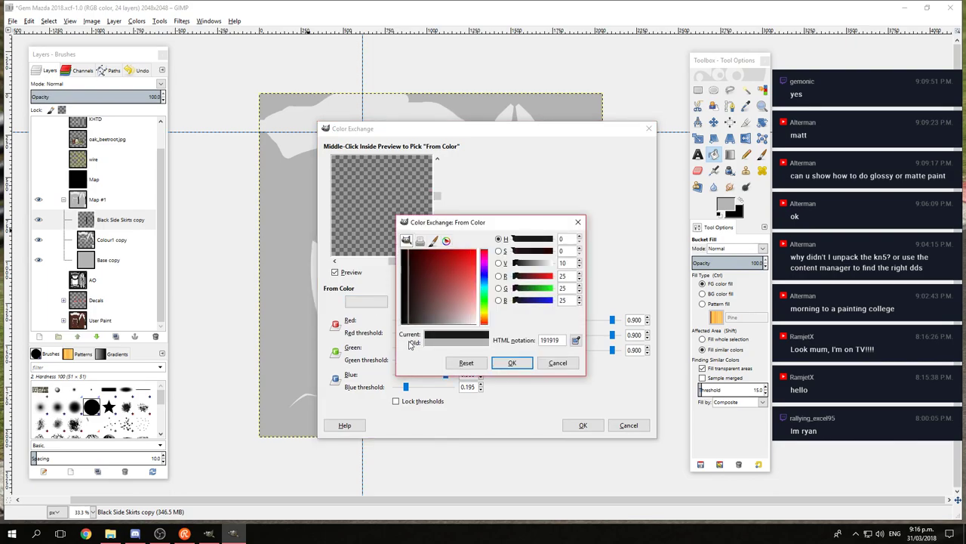
click(512, 364)
Step: Set the Color Exchange To colour to 4d4d4d and apply it to the side skirts
drag(392, 264, 428, 266)
click(539, 304)
drag(433, 321, 427, 355)
click(580, 265)
click(579, 266)
click(580, 266)
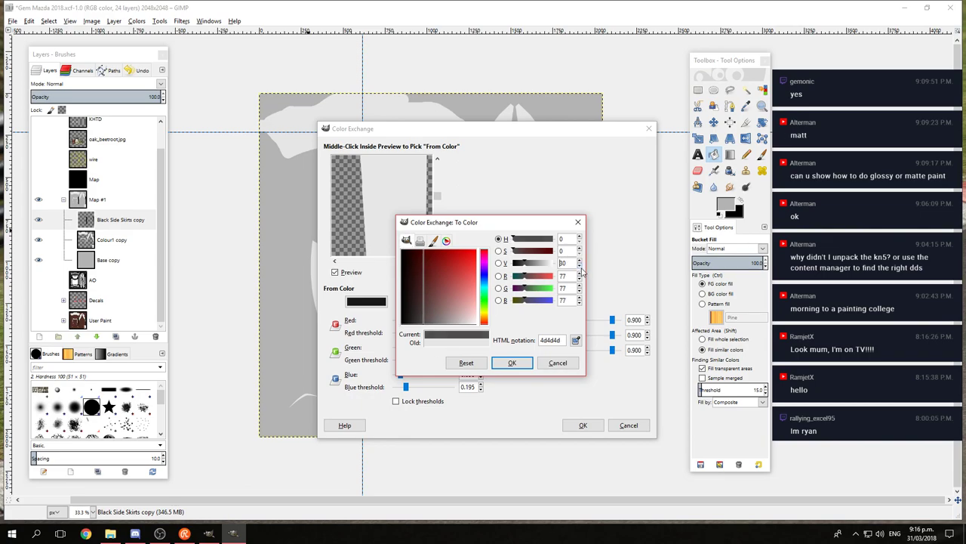
click(512, 363)
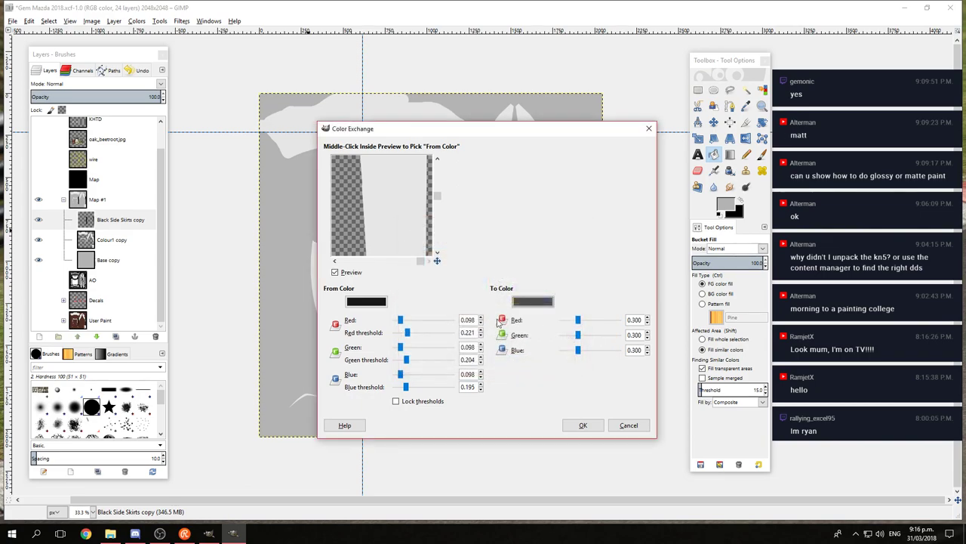
click(581, 425)
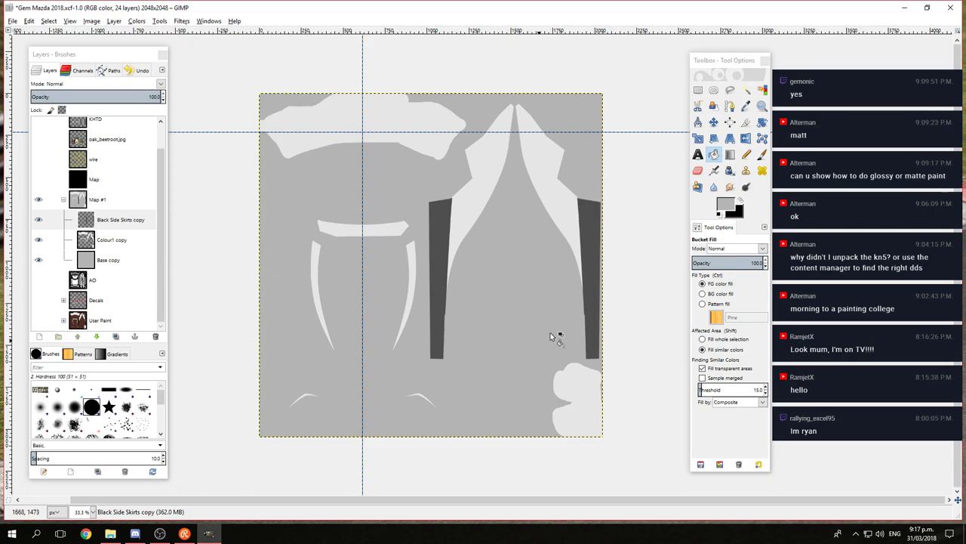
Step: Export the flattened greyscale image over Skin_00_MAP.dds and save Gem Mazda 2018.xcf
click(91, 20)
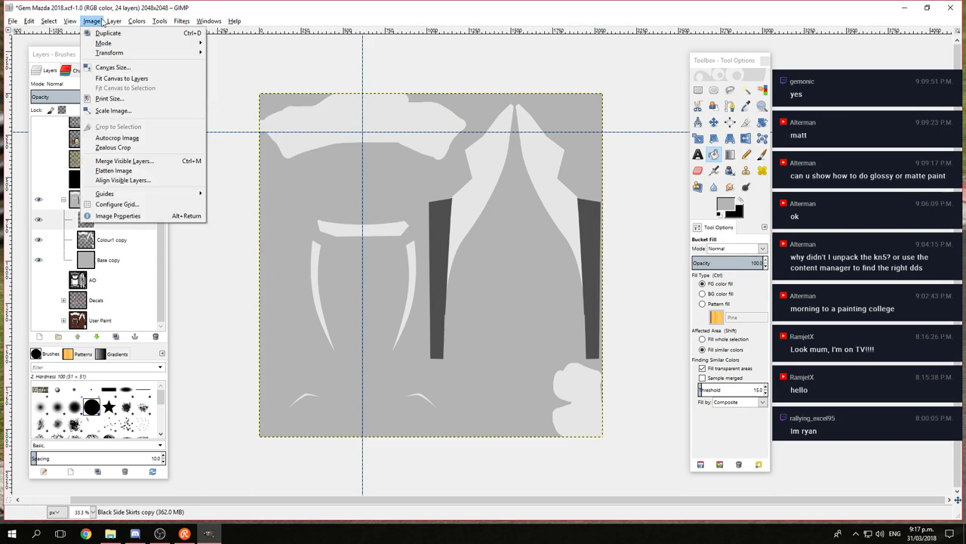
click(113, 170)
click(13, 23)
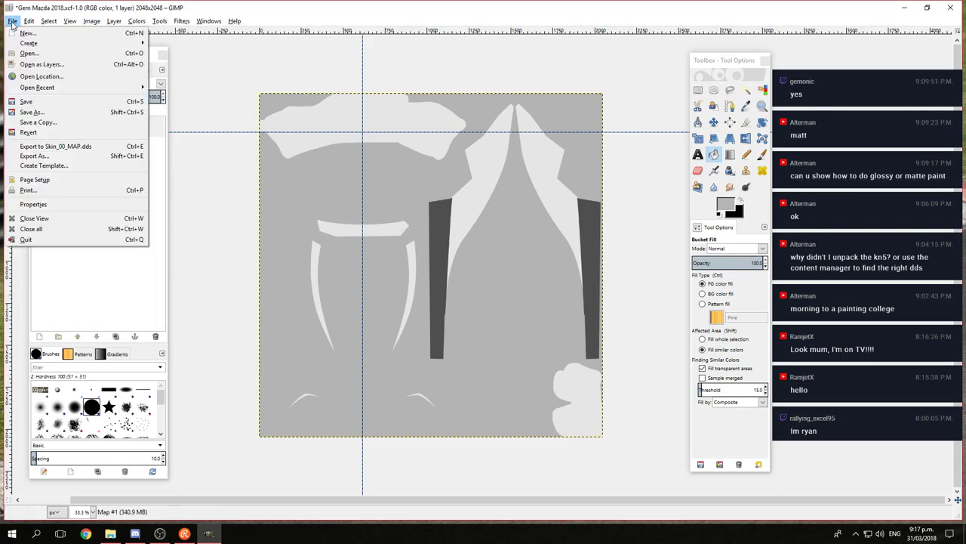
click(56, 151)
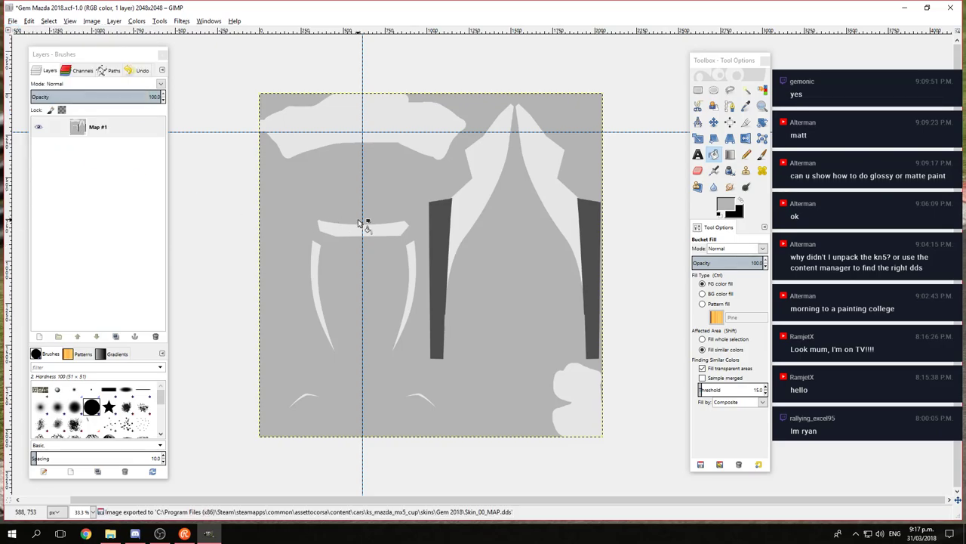
key(ctrl+s)
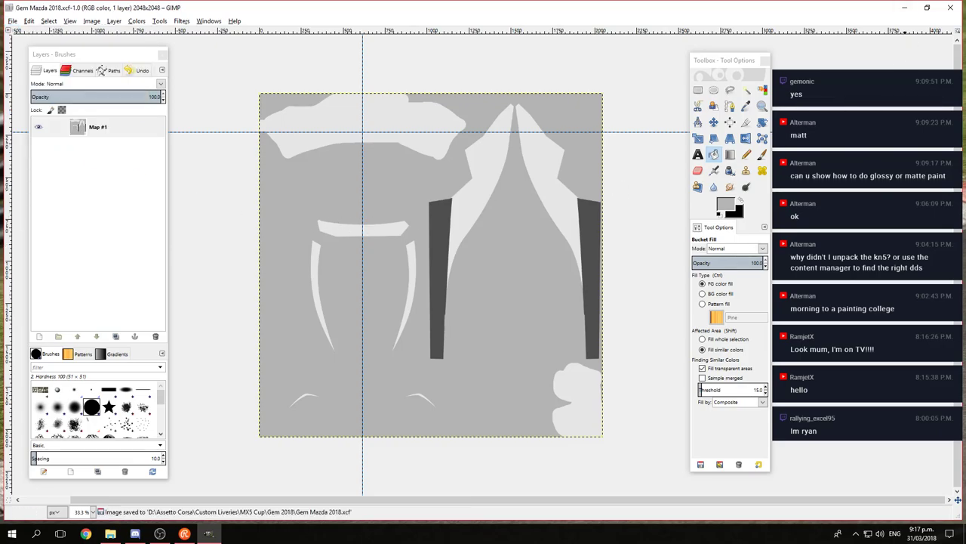
Step: Open the car in acShowroom, stop its automatic rotation and bring the door side into close view
click(905, 8)
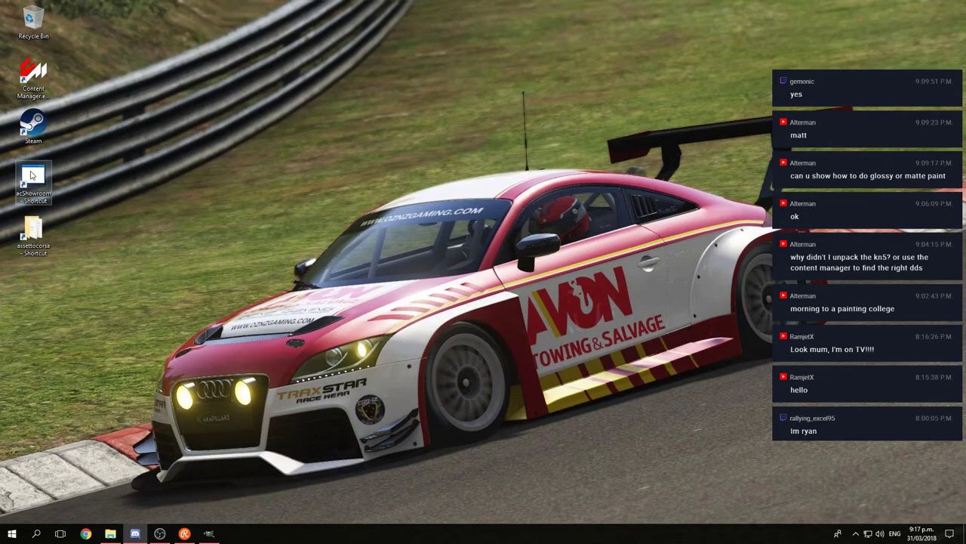
double_click(32, 175)
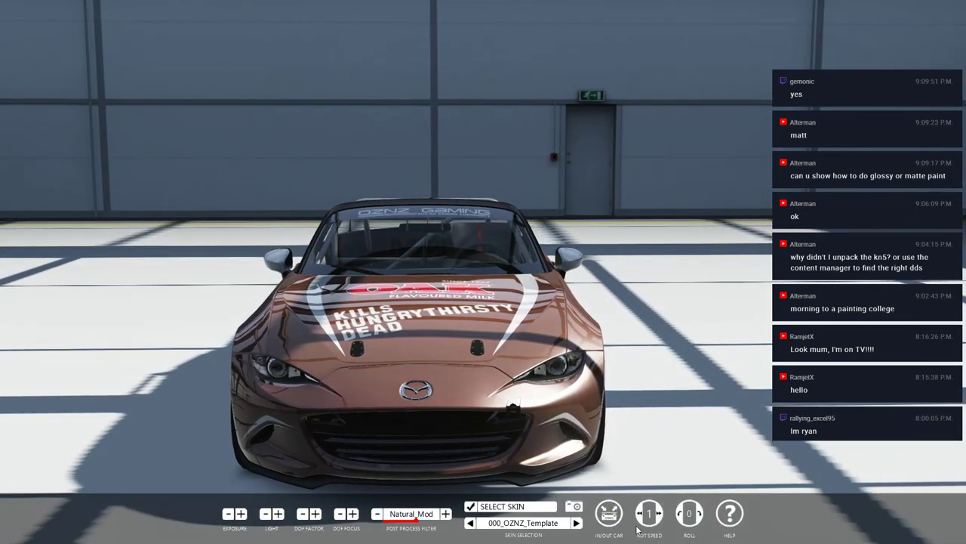
click(641, 512)
drag(729, 313, 162, 367)
drag(581, 415, 674, 358)
drag(455, 385, 482, 455)
scroll(482, 455, up, 5)
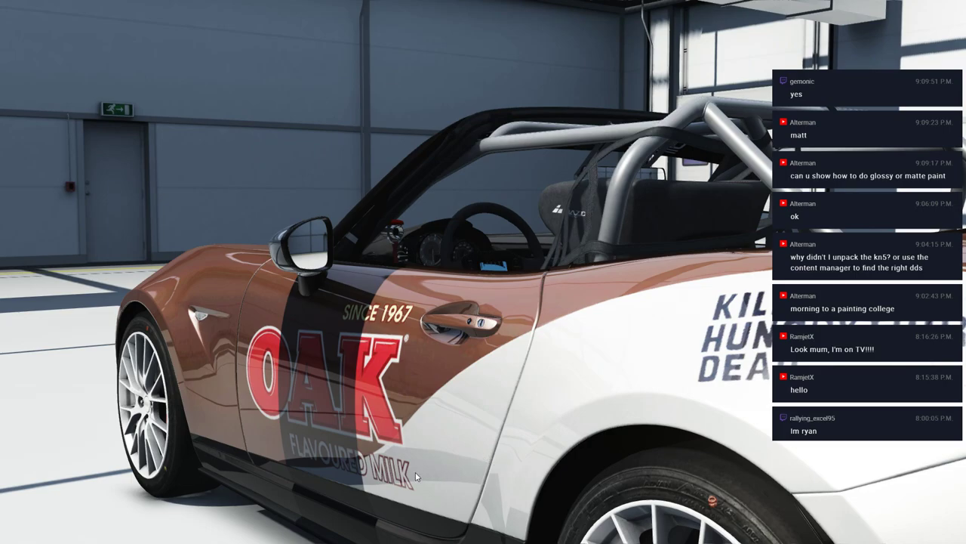
Step: Examine from several angles how the brown, white and black side skirt paint reflects light, and close the showroom
drag(415, 473, 388, 486)
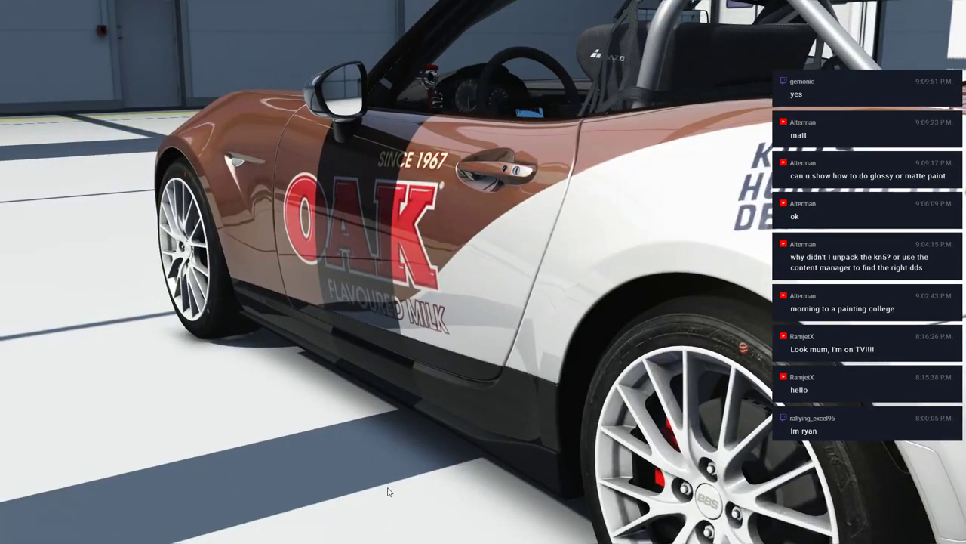
drag(402, 490, 378, 483)
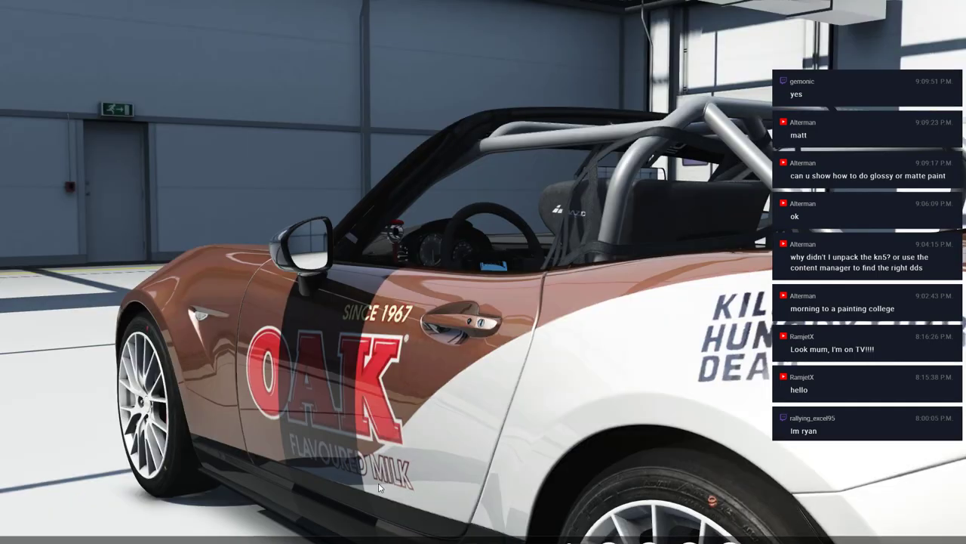
drag(447, 466, 216, 425)
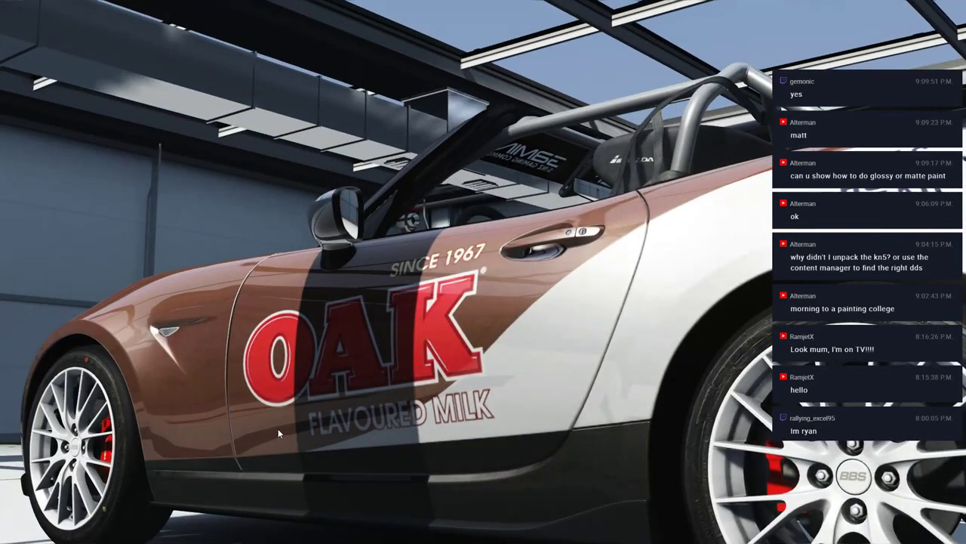
drag(301, 427, 426, 381)
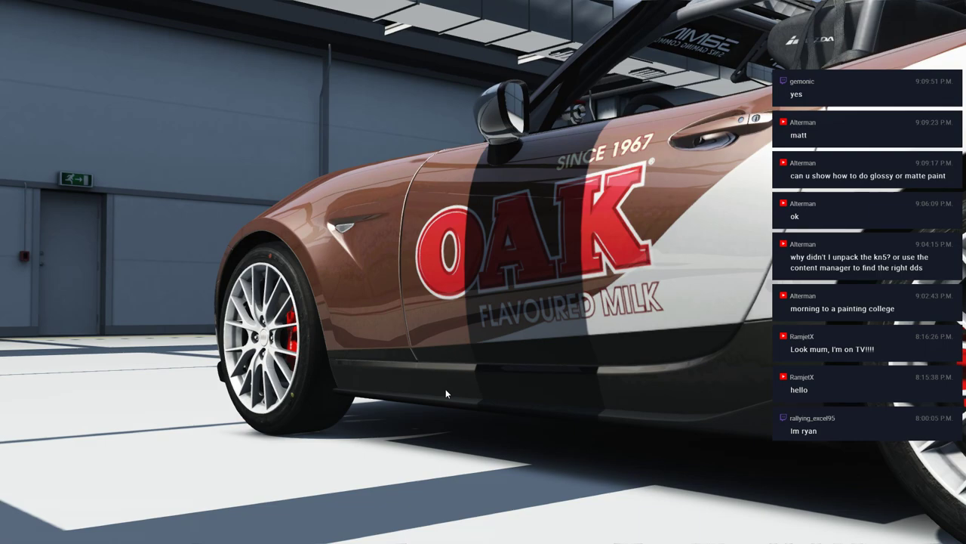
mouse_move(445, 390)
mouse_down()
mouse_move(455, 389)
mouse_move(445, 389)
mouse_up()
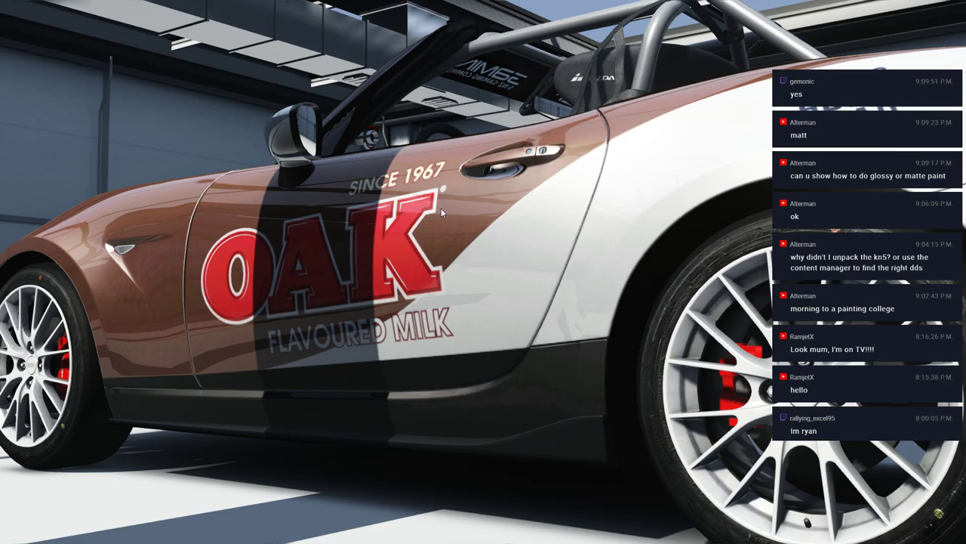
drag(559, 239, 561, 229)
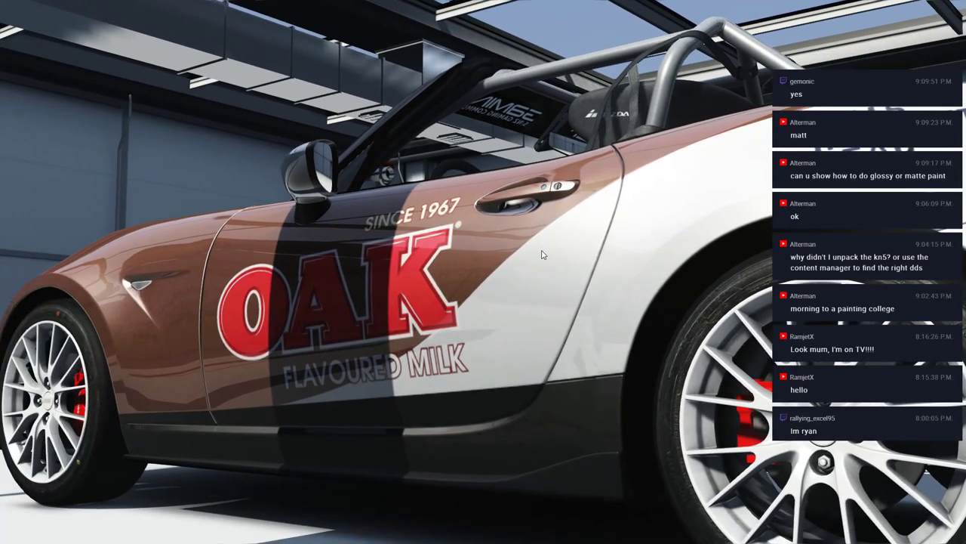
key(Escape)
Step: Back in GIMP, hide Map #1 and show the User Paint group with its Colour1 and Black Side Skirts layers hidden
click(209, 533)
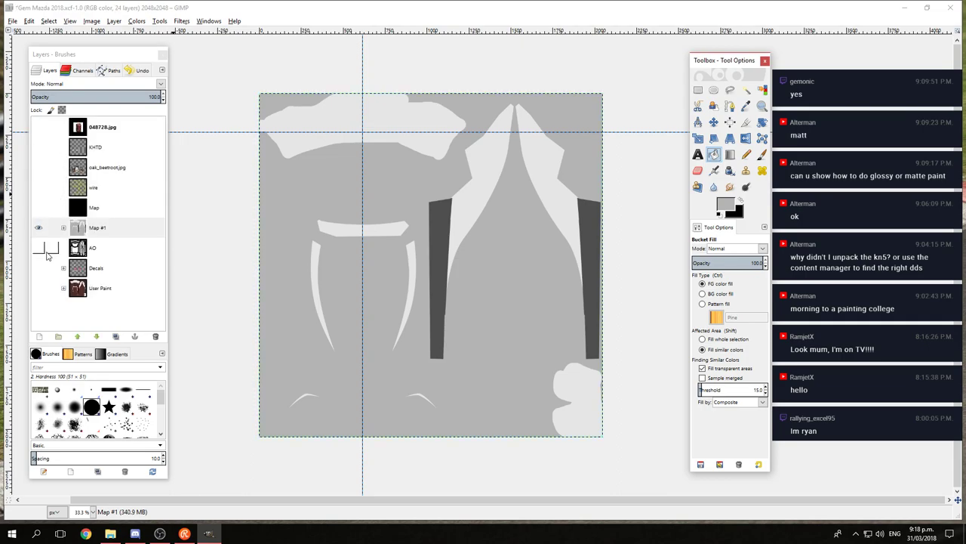
click(38, 228)
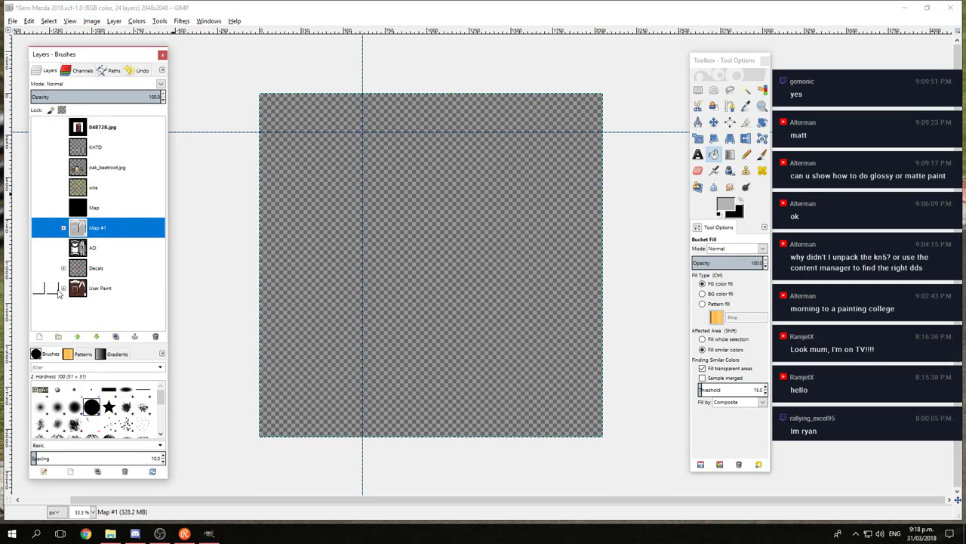
click(63, 288)
scroll(97, 249, down, 2)
click(38, 239)
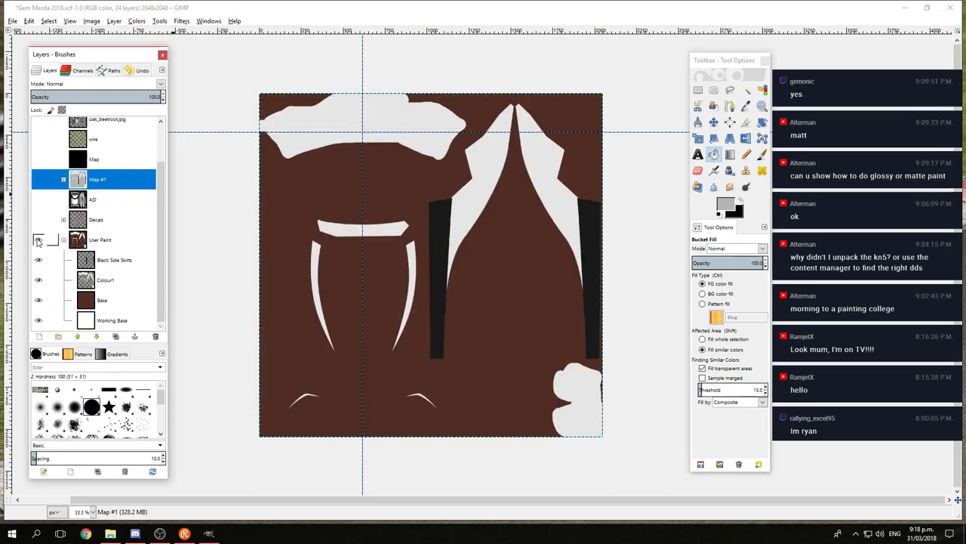
click(37, 281)
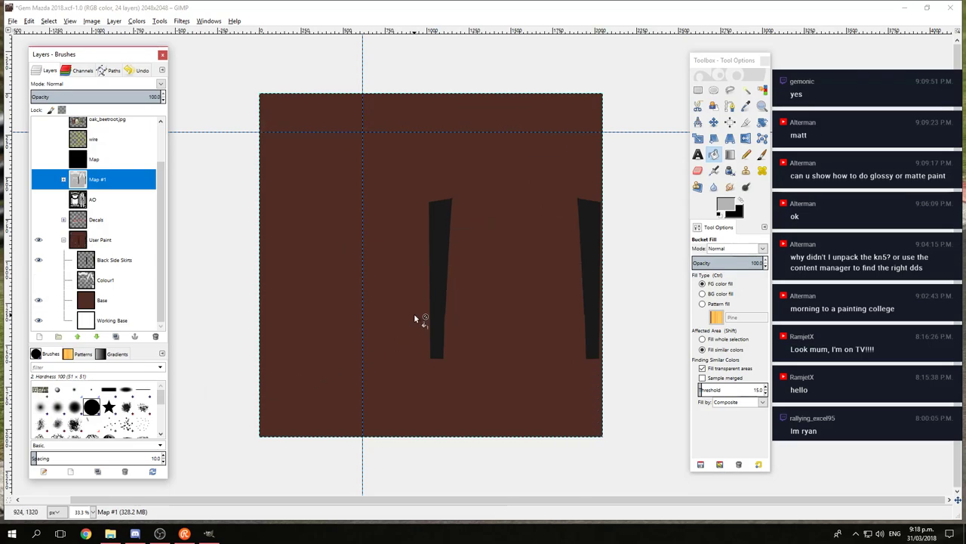
click(37, 260)
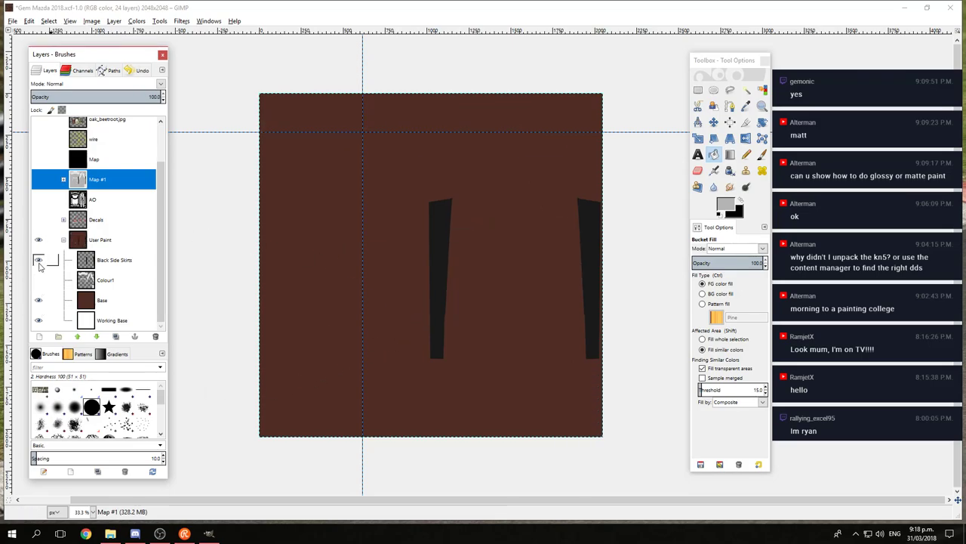
Step: Flatten the plain brown base, export it over Skin_00.dds in the Gem 2018 folder, and undo back to the full layer stack
click(91, 20)
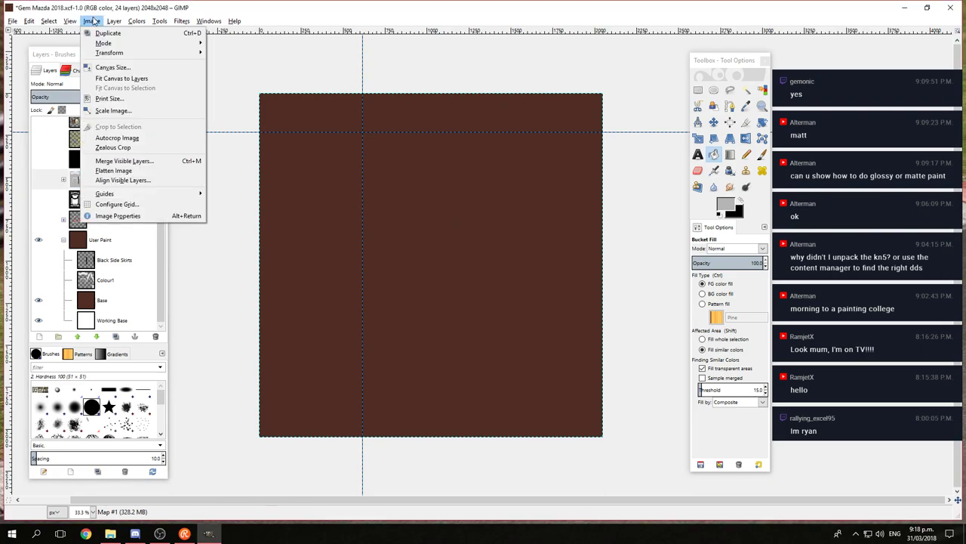
click(114, 21)
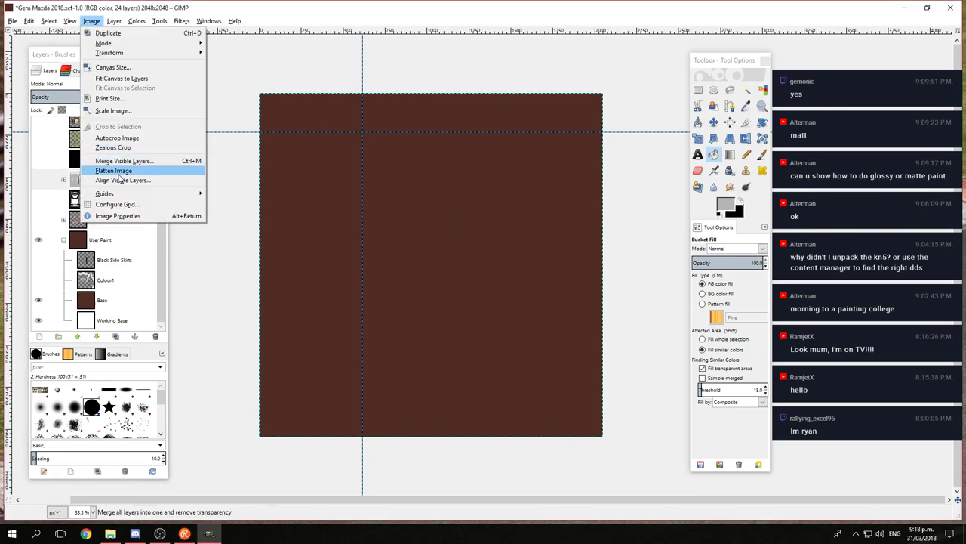
click(136, 174)
click(13, 20)
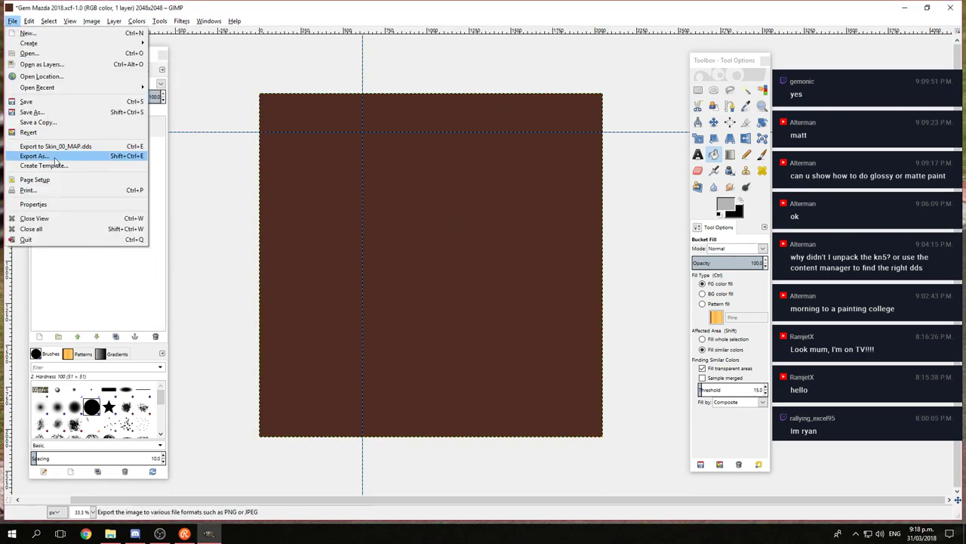
click(36, 156)
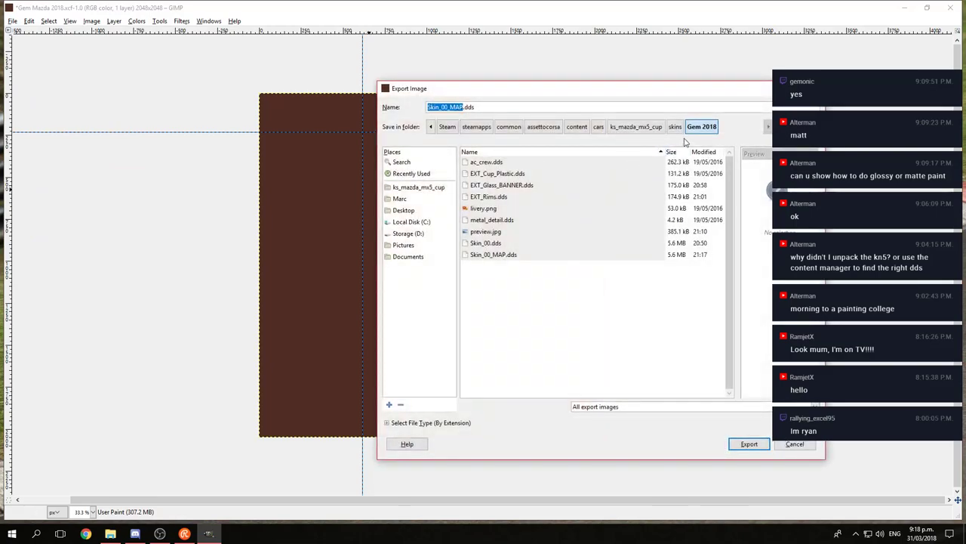
click(481, 244)
double_click(482, 245)
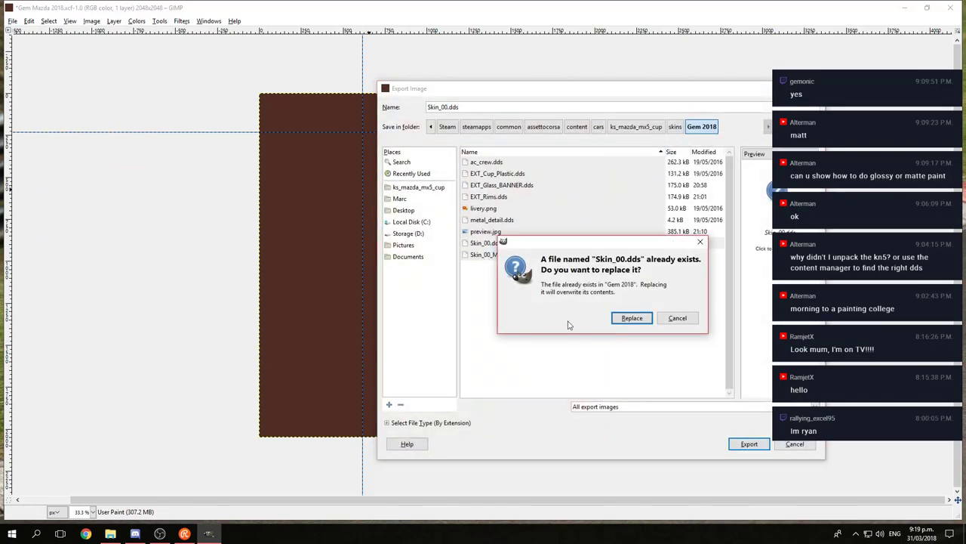
click(633, 322)
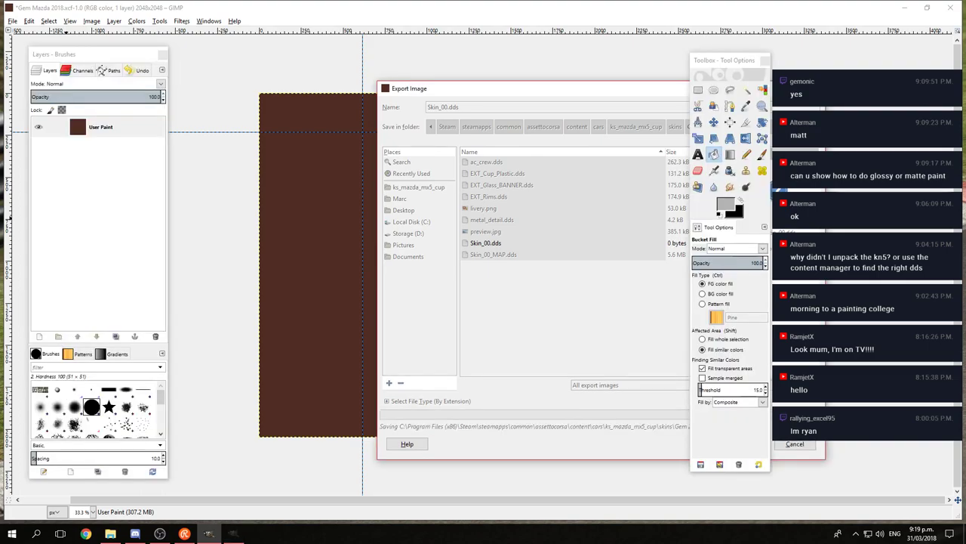
key(ctrl+z)
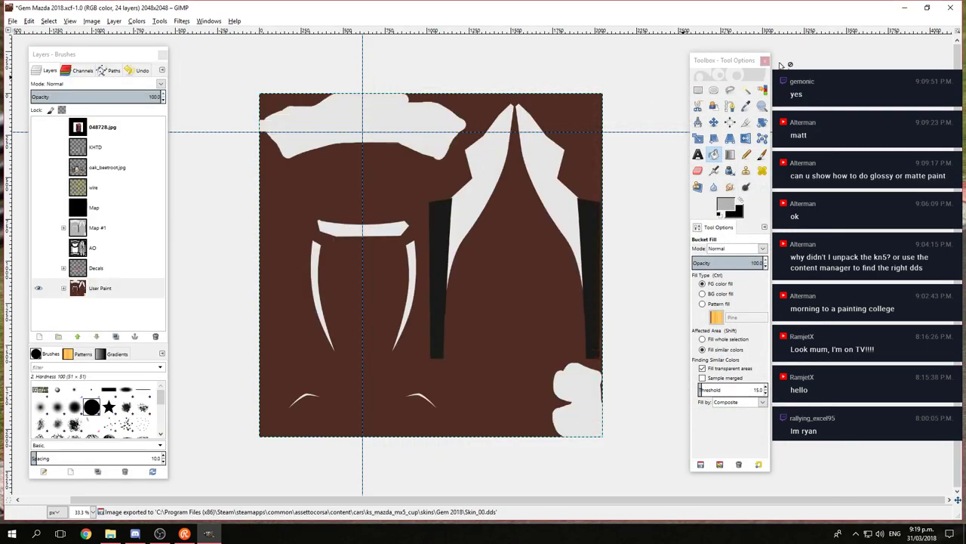
Step: Open the car in acShowroom, stop its automatic rotation and bring the brown door side into close view
click(904, 7)
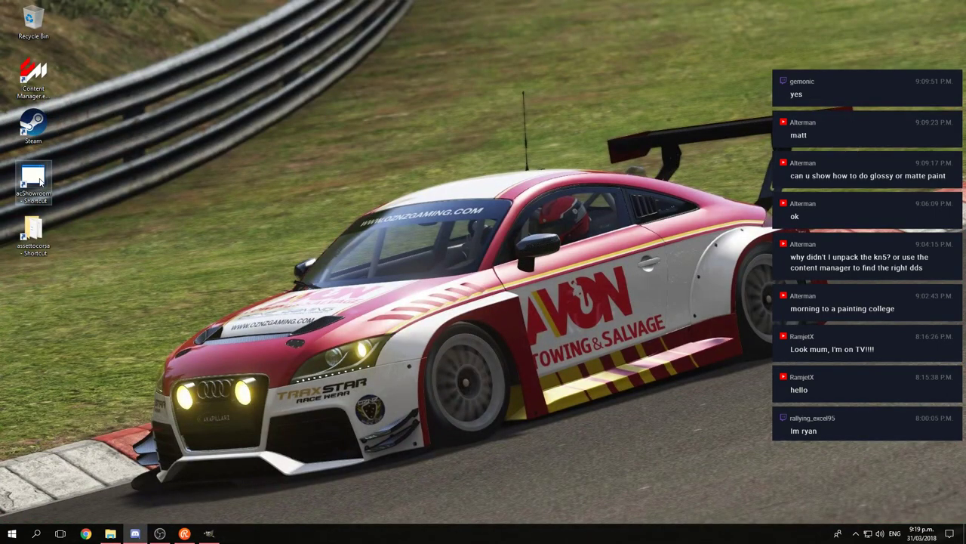
double_click(42, 180)
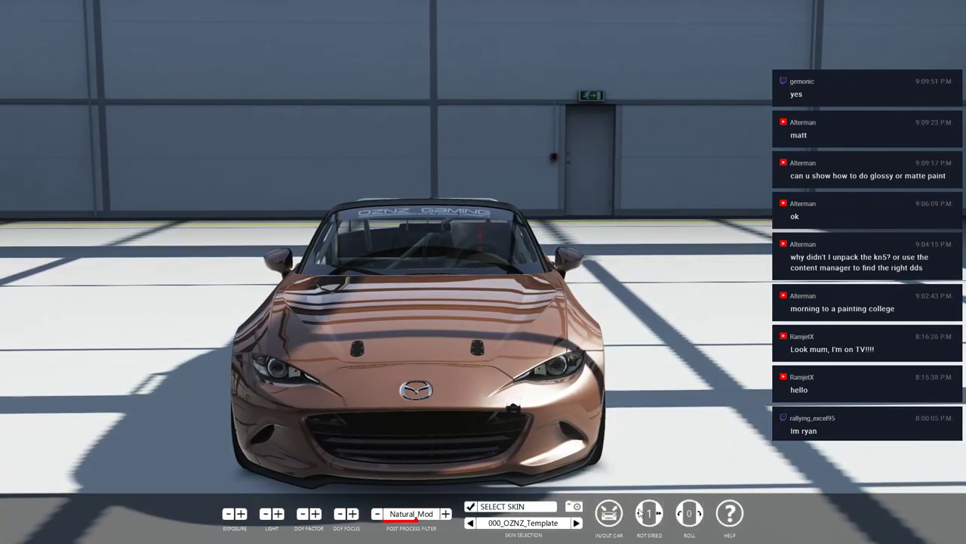
click(640, 513)
drag(701, 376, 548, 321)
scroll(590, 413, up, 3)
scroll(590, 410, up, 3)
scroll(662, 444, up, 2)
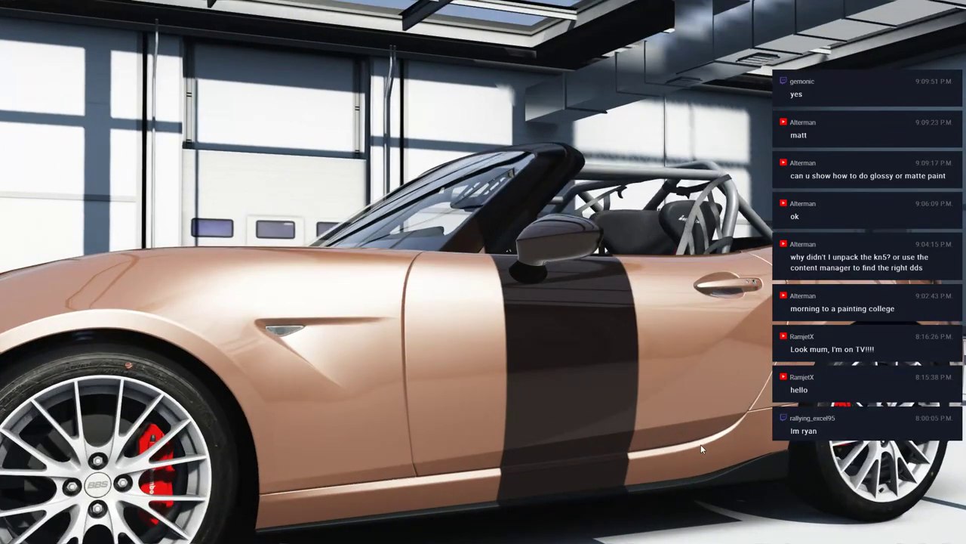
Step: Examine from low side and rear angles how light reflects off the brown door and fender paint
drag(701, 445, 677, 401)
scroll(677, 400, up, 1)
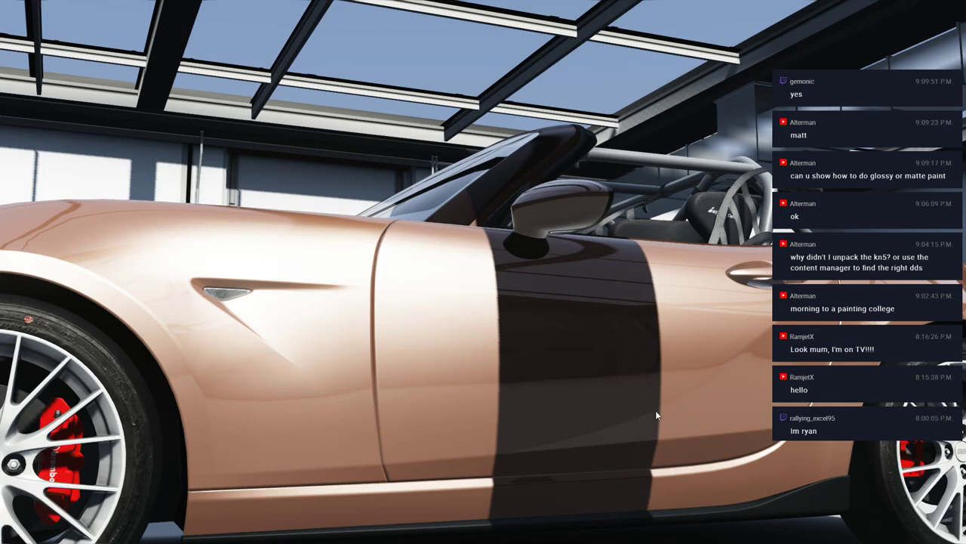
drag(630, 438, 405, 449)
drag(568, 448, 620, 429)
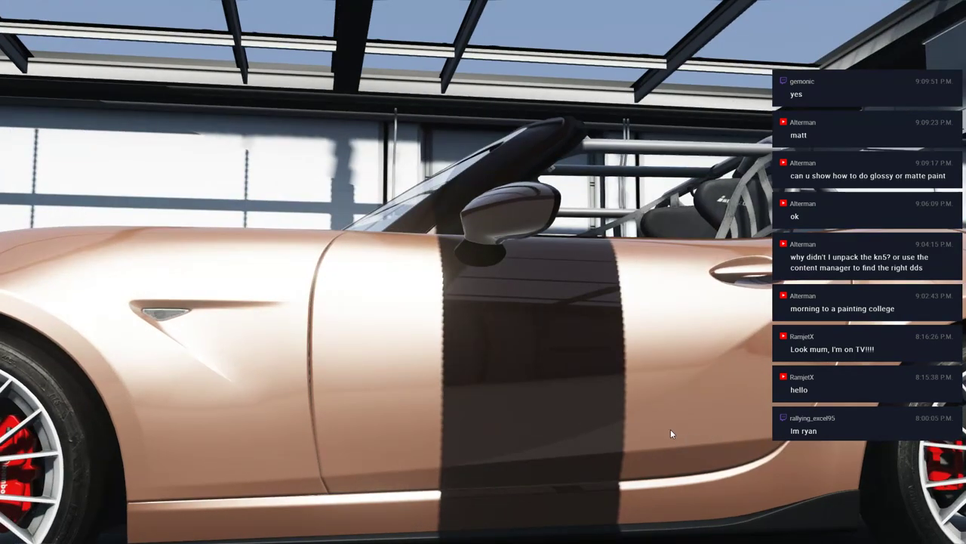
drag(602, 427, 194, 487)
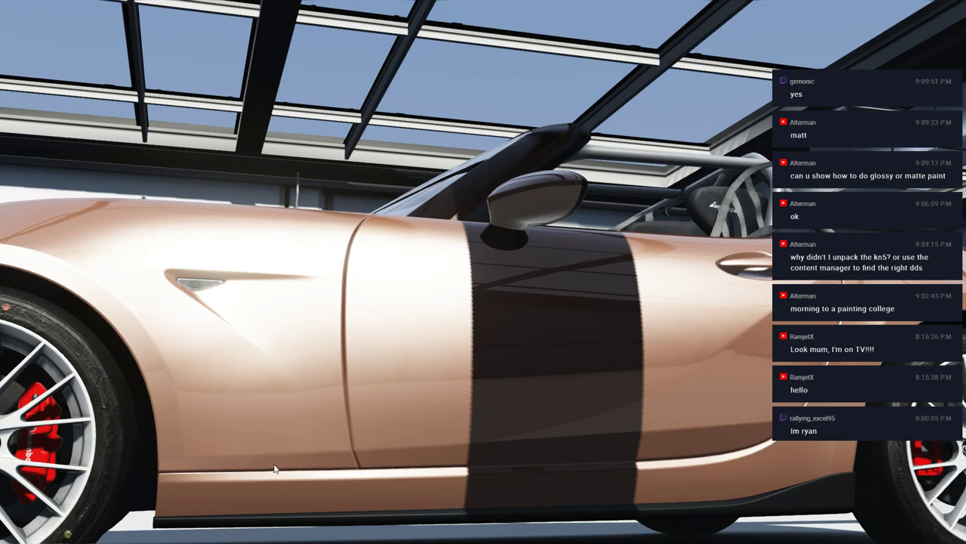
drag(332, 457, 326, 482)
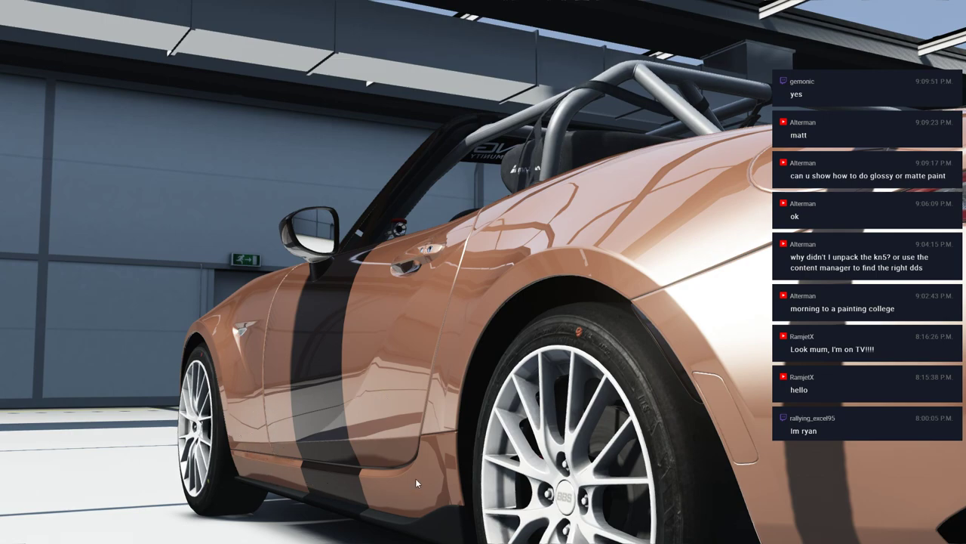
drag(272, 471, 600, 468)
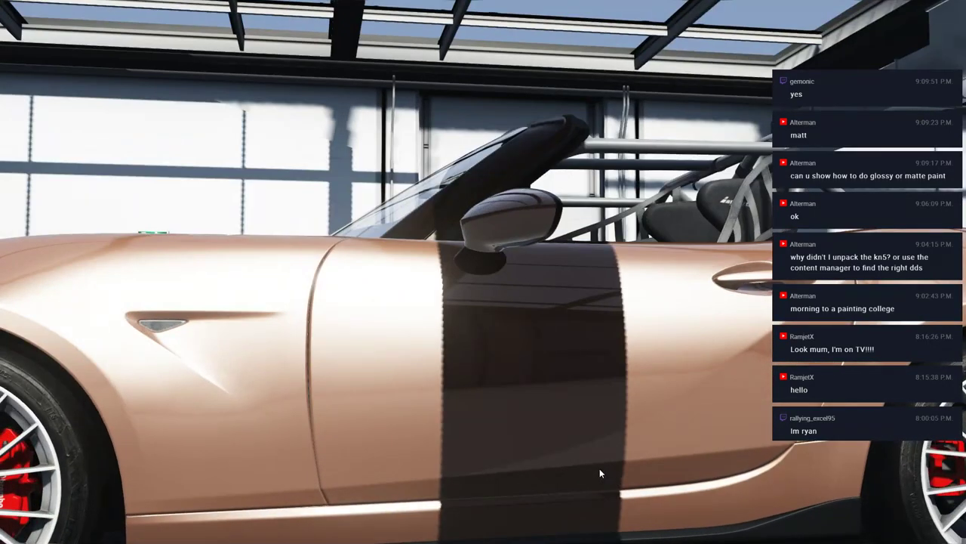
Step: Examine the whole brown car's reflections from above, the front corner and the side, and close the showroom
scroll(483, 339, down, 5)
drag(484, 339, 530, 411)
drag(473, 399, 678, 385)
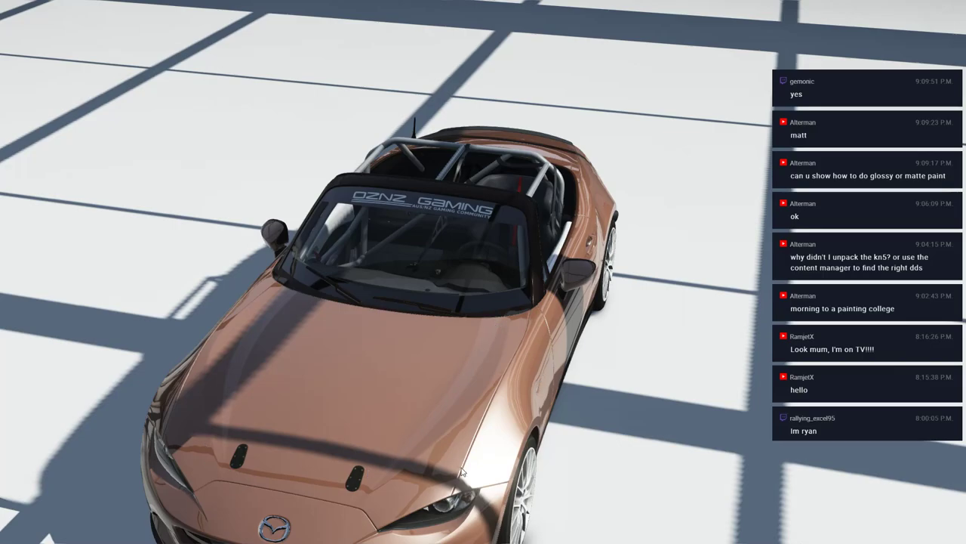
drag(462, 468, 315, 307)
drag(435, 424, 331, 403)
scroll(276, 447, up, 1)
scroll(217, 464, up, 1)
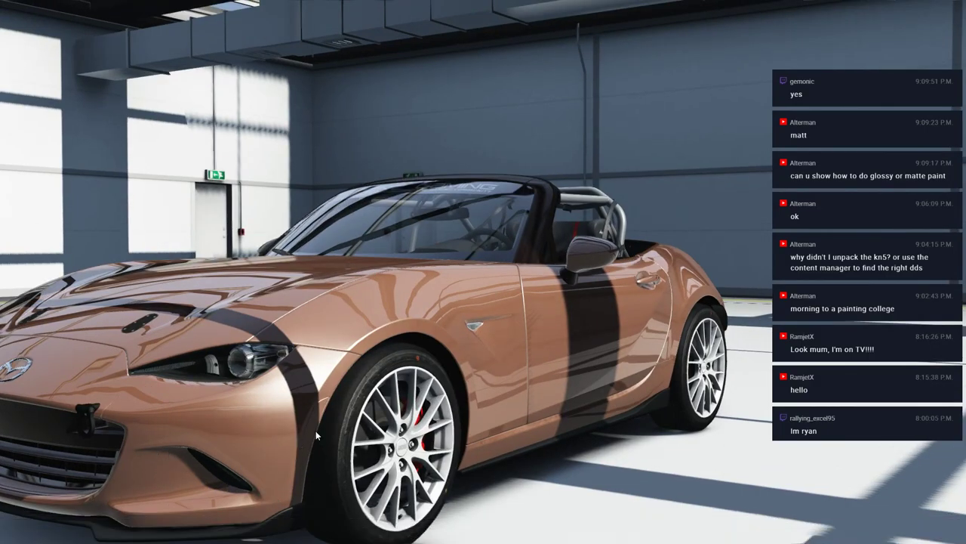
drag(532, 339, 220, 337)
drag(479, 395, 460, 394)
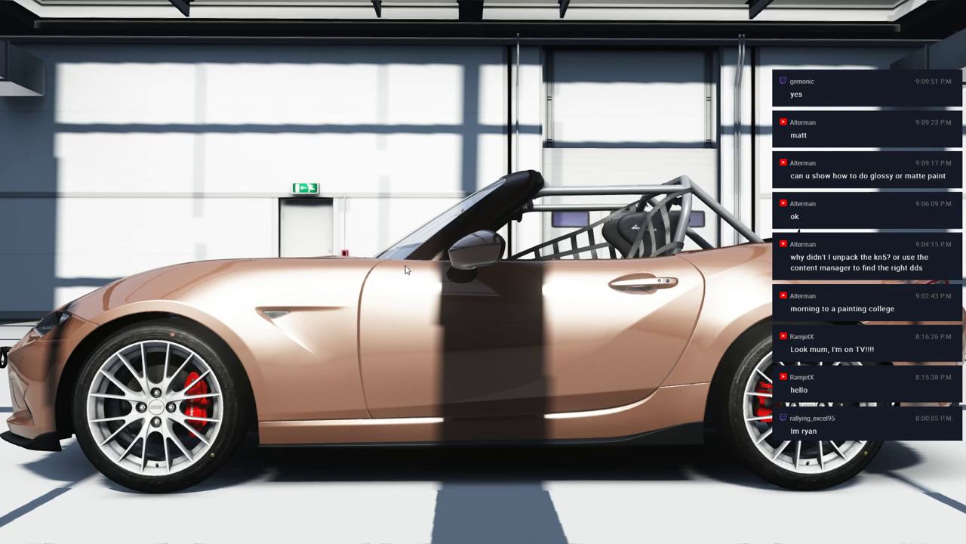
drag(305, 309, 537, 405)
key(Escape)
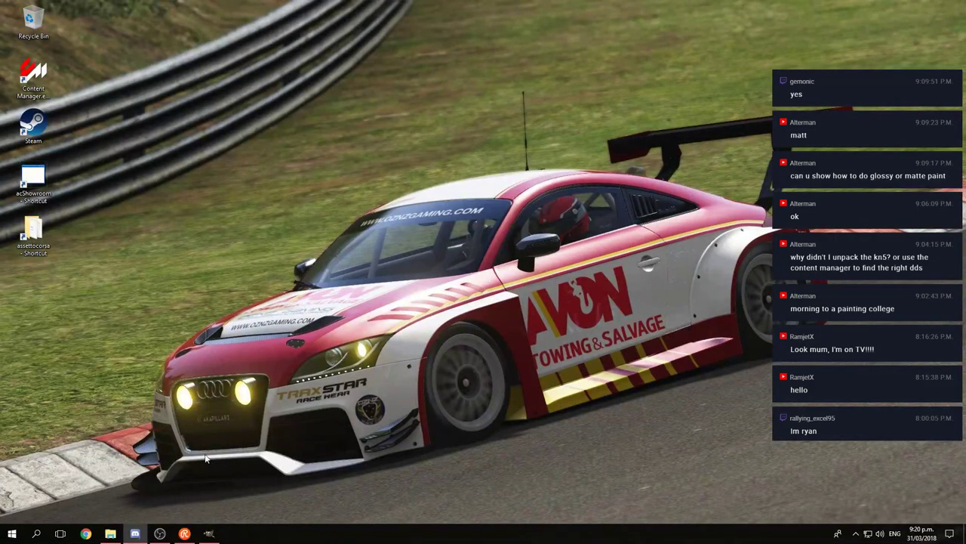
Step: Back in GIMP, show the Decals group and the AO layer over the User Paint group
click(209, 533)
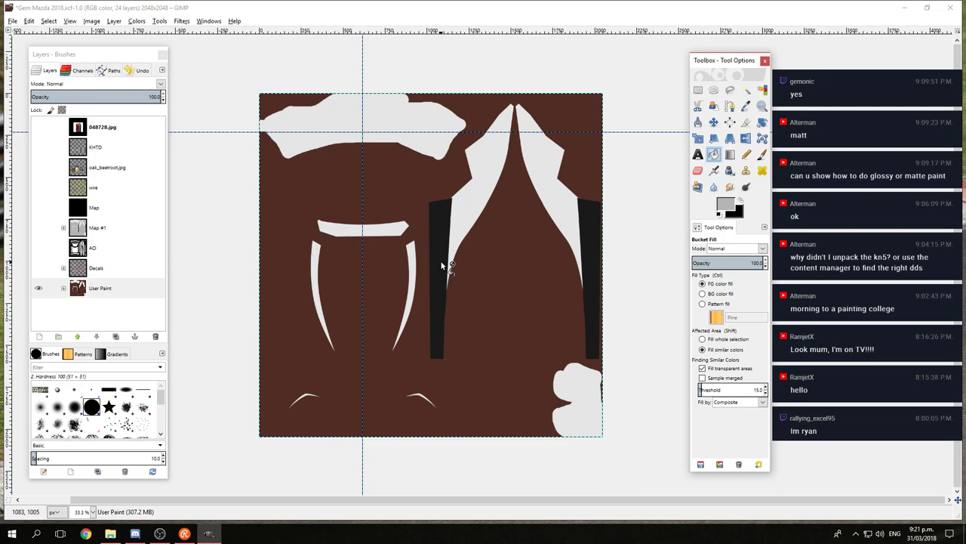
click(39, 269)
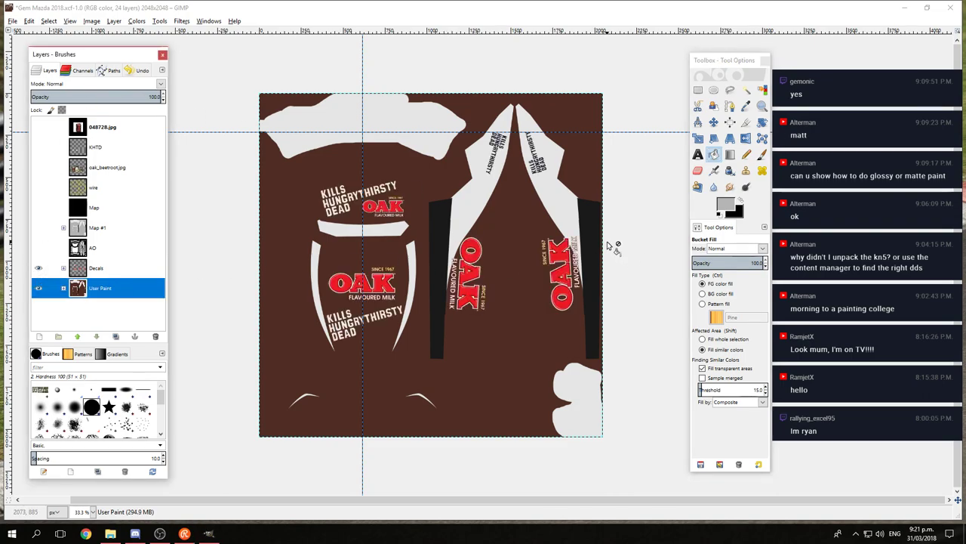
drag(626, 198, 600, 194)
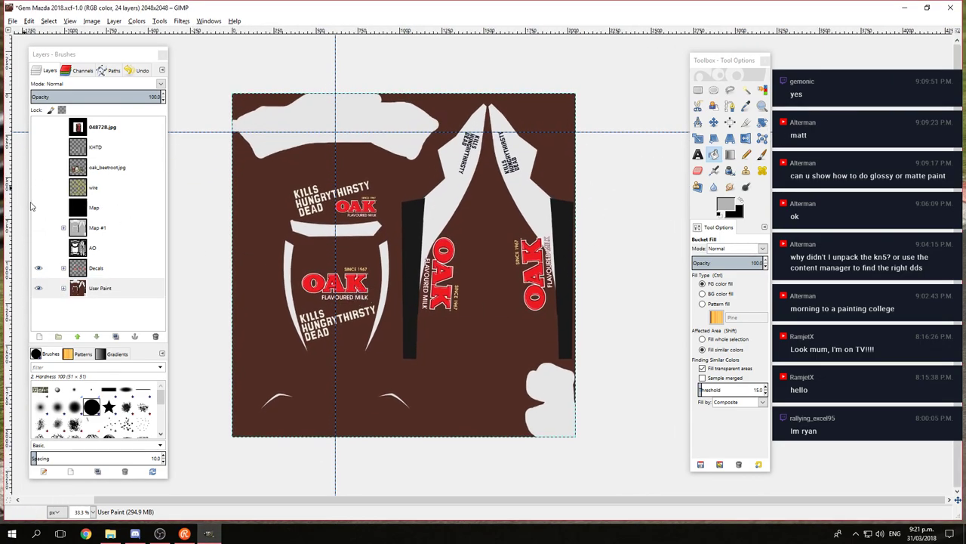
click(39, 247)
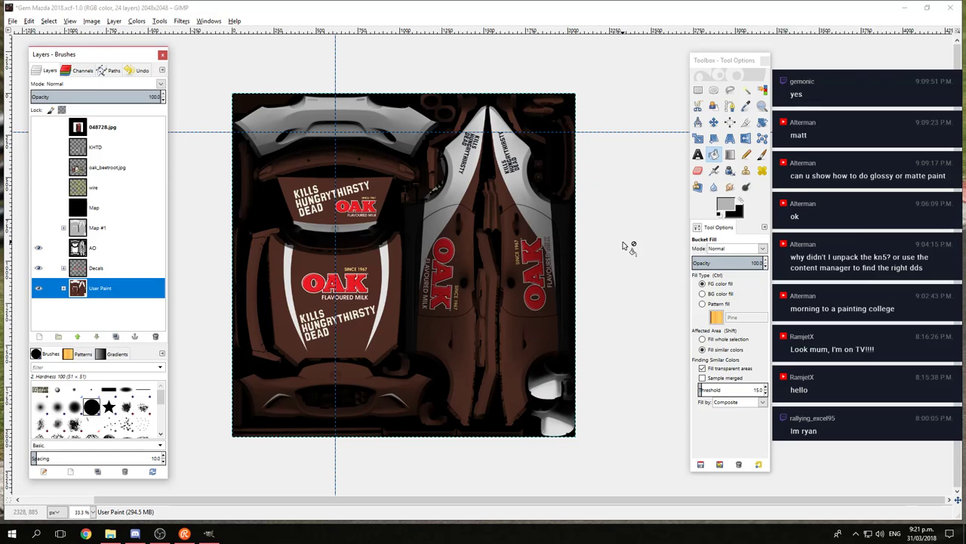
drag(628, 268, 604, 274)
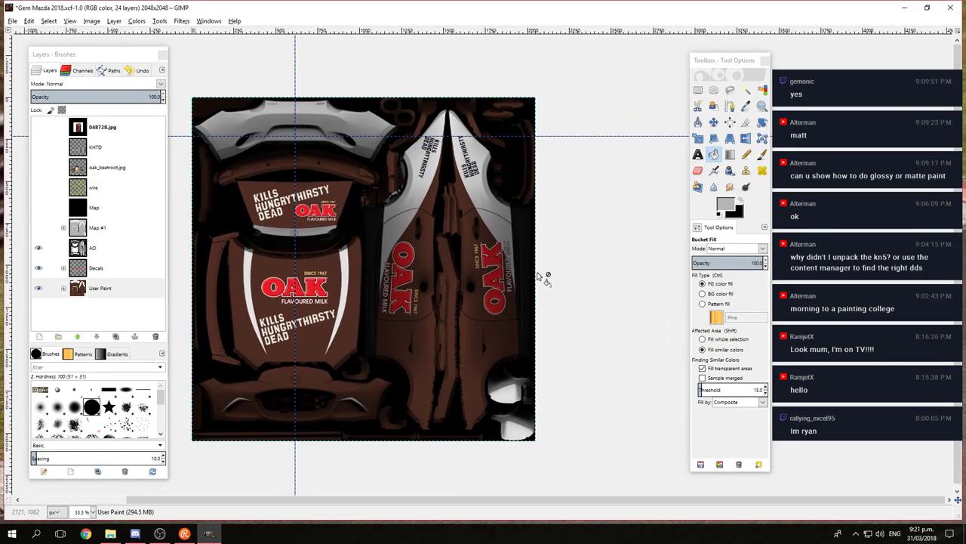
drag(524, 271, 568, 266)
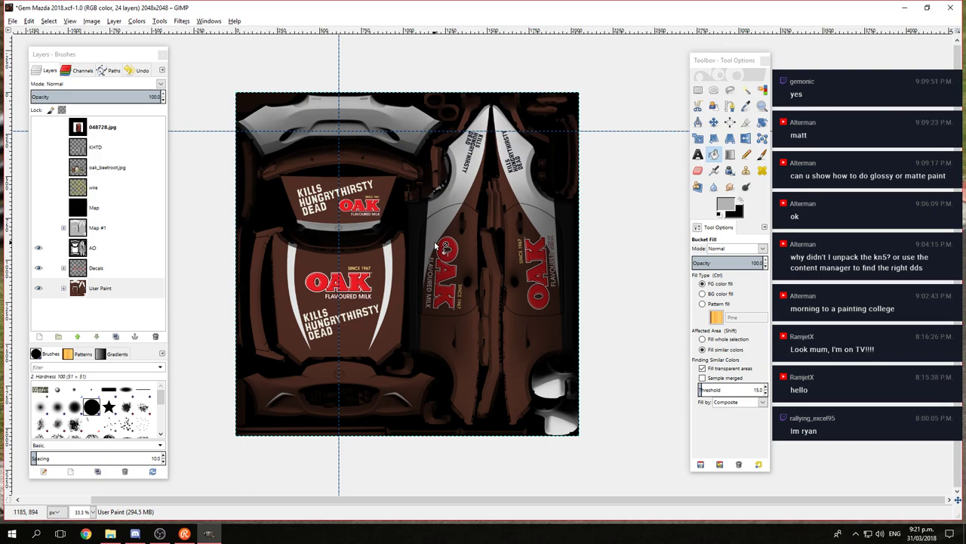
scroll(435, 242, up, 1)
scroll(386, 259, up, 1)
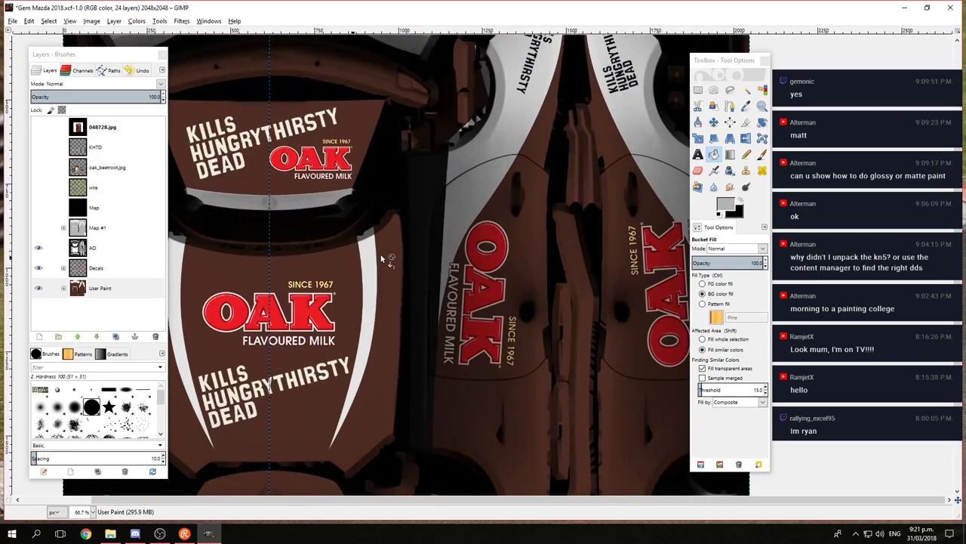
scroll(386, 259, down, 1)
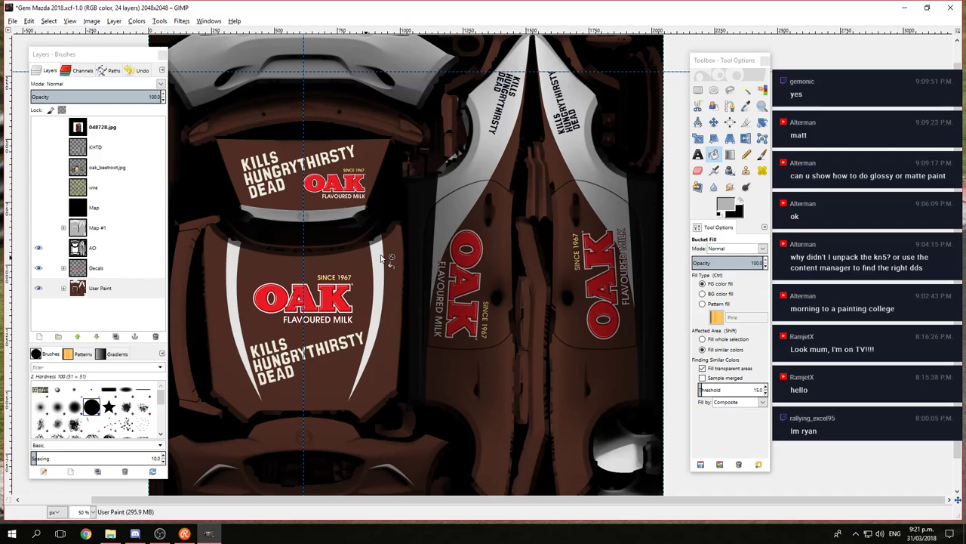
scroll(384, 259, down, 1)
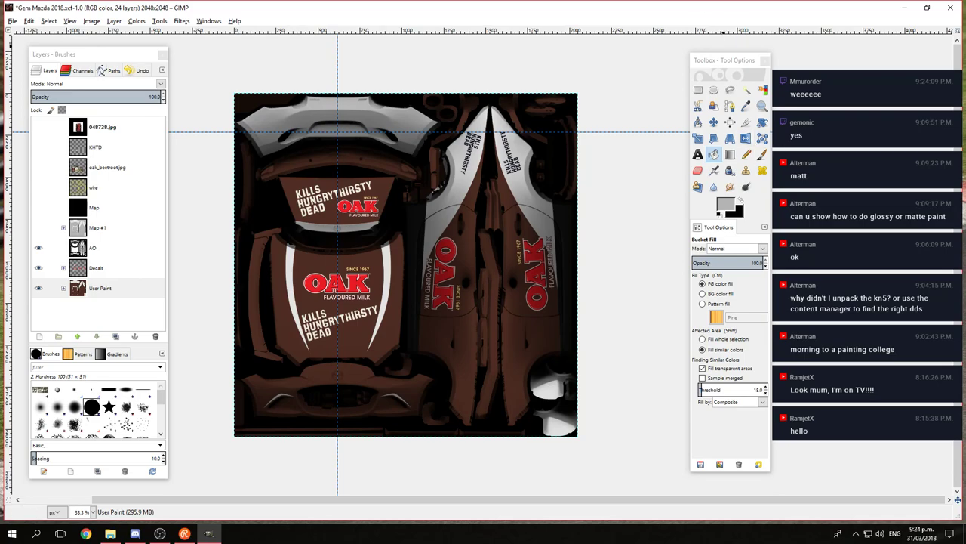
key(alt+Tab)
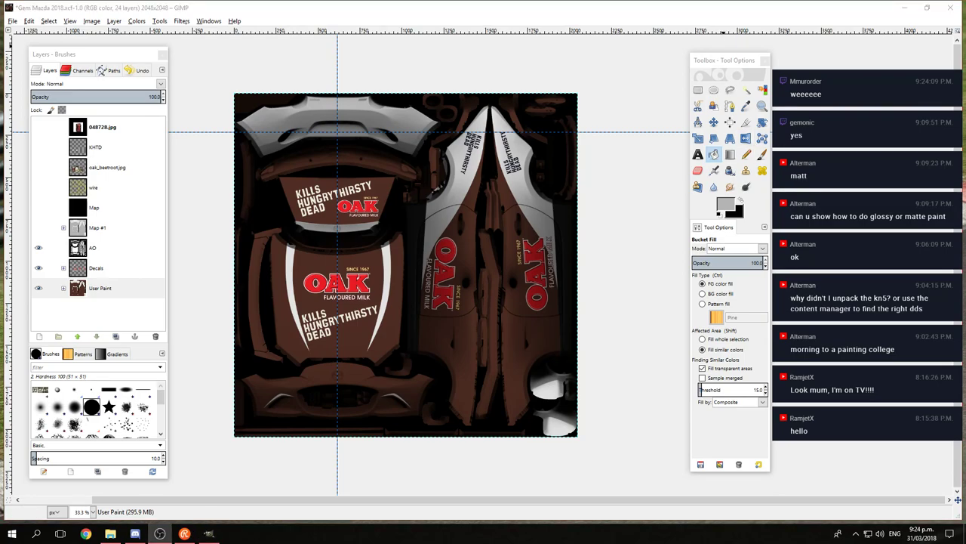